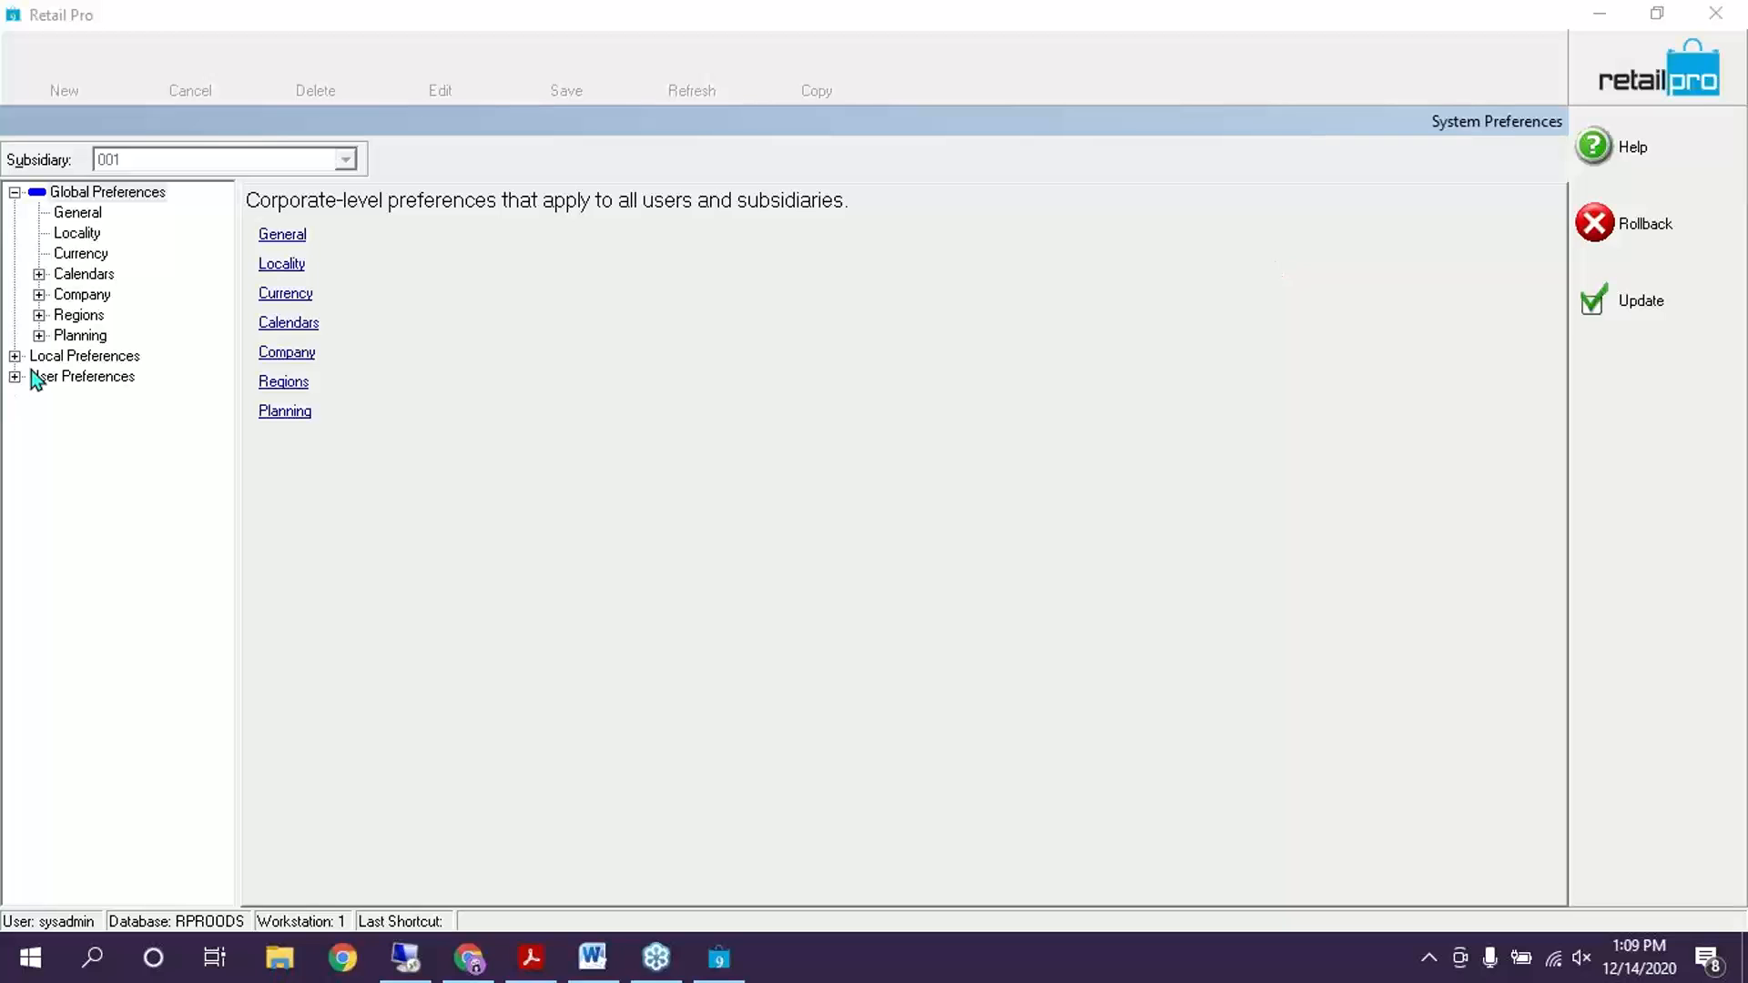
# Open the PI Tool Options under Local Preferences > Merchandise and set the physical inventory type to Use Zones
pyautogui.click(15, 356)
pyautogui.click(39, 458)
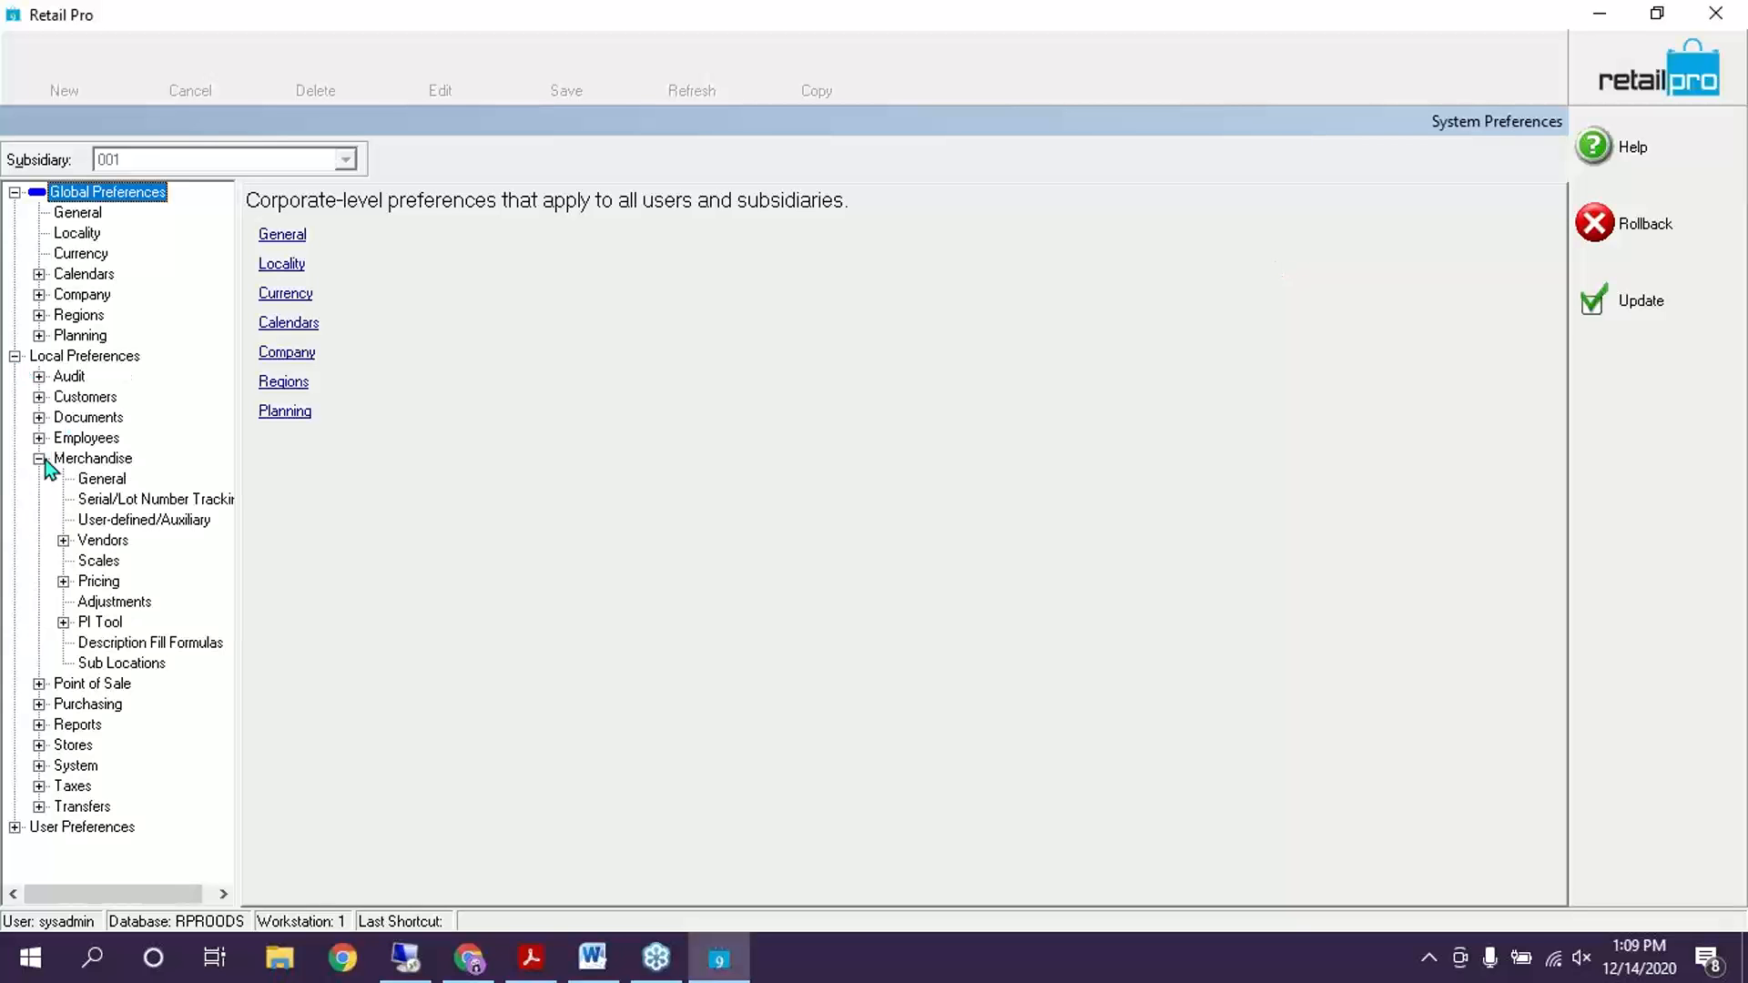
pyautogui.click(111, 624)
pyautogui.doubleClick(111, 625)
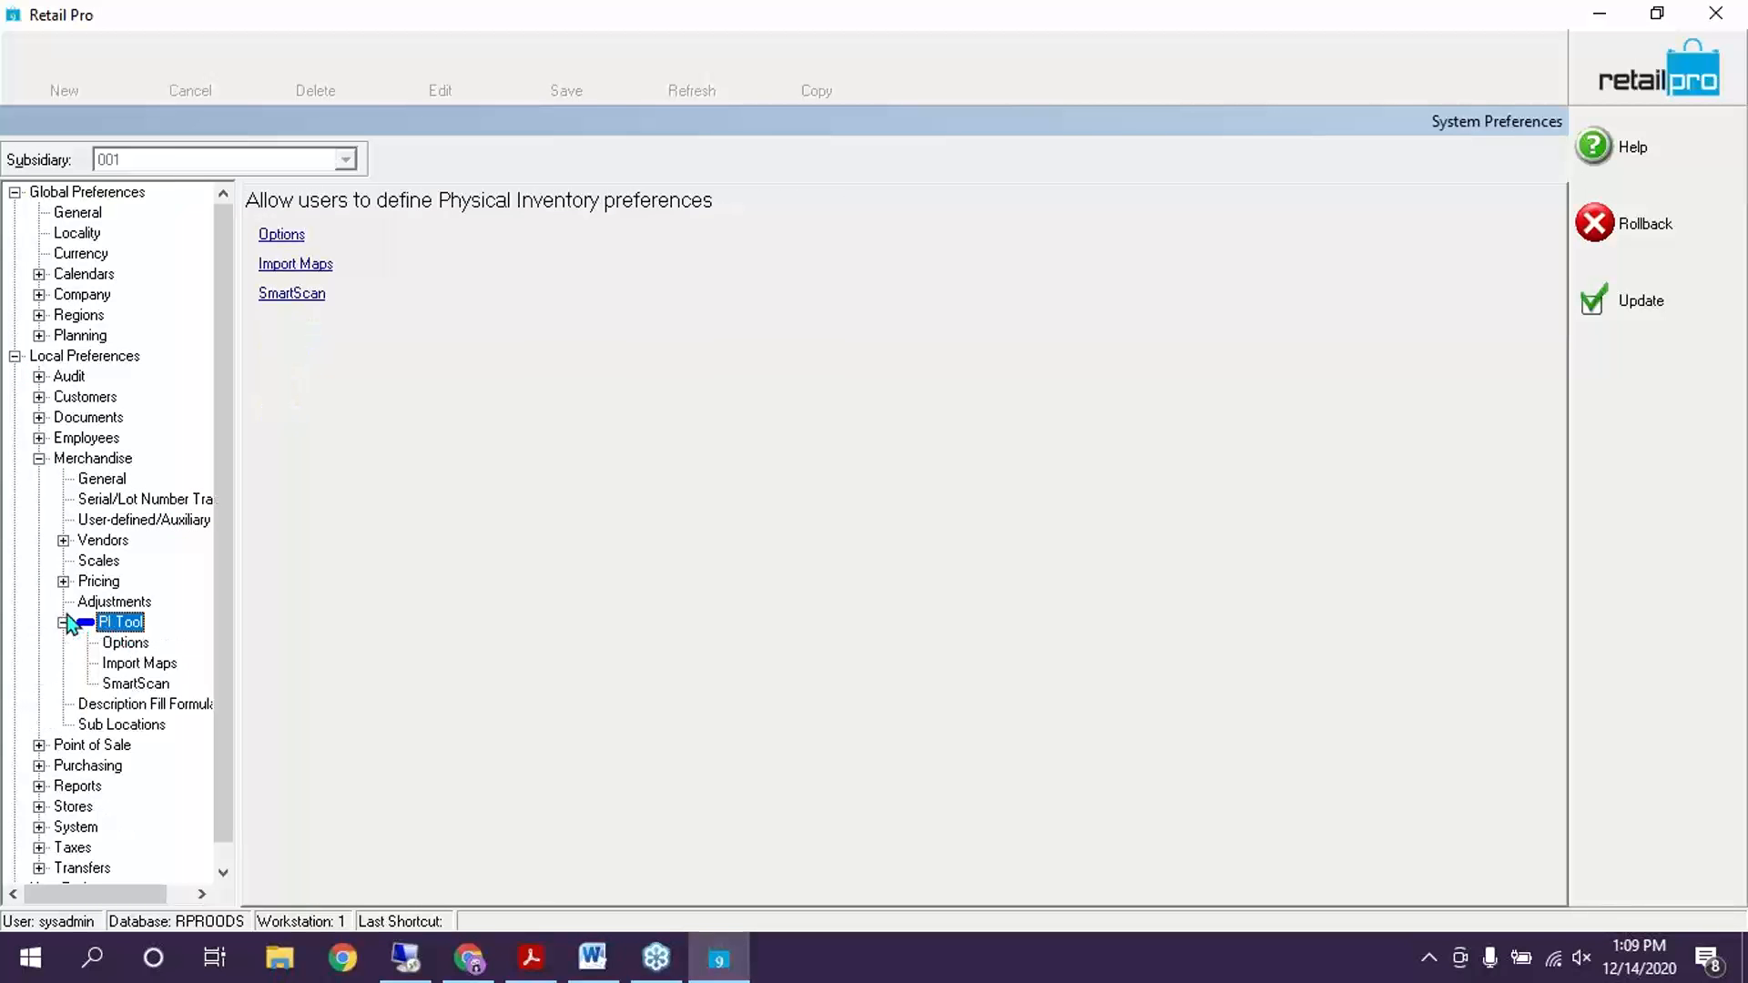
pyautogui.click(124, 643)
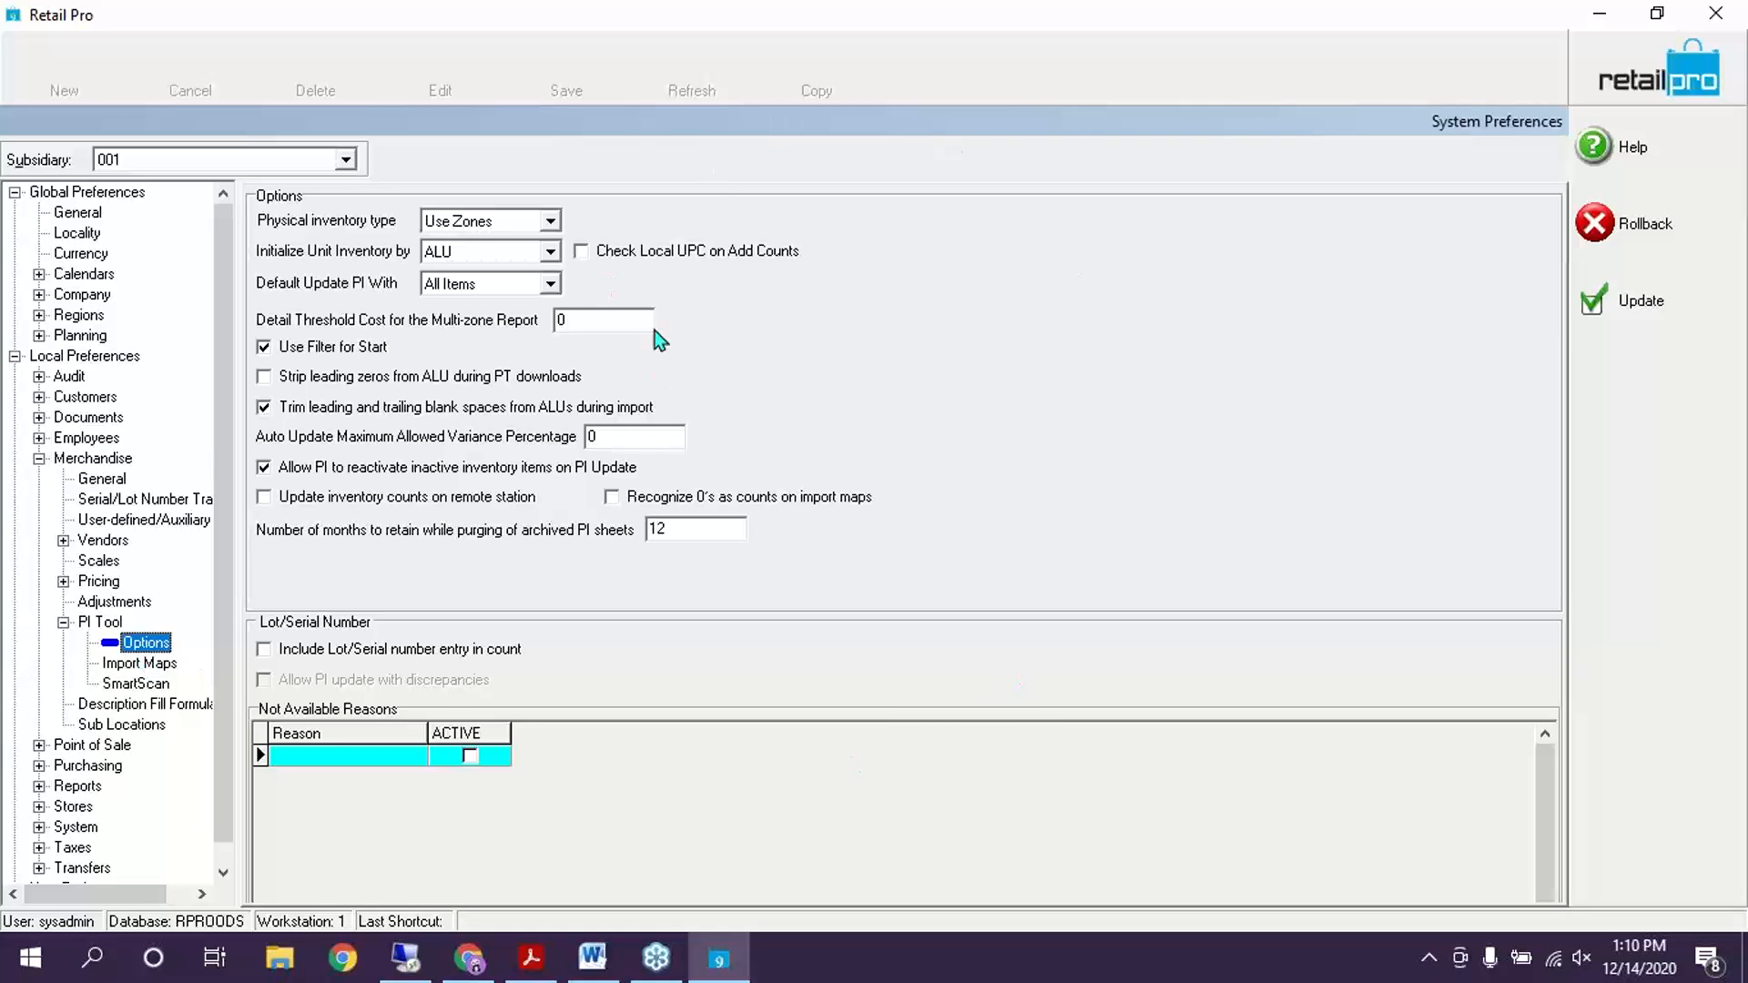
pyautogui.click(551, 223)
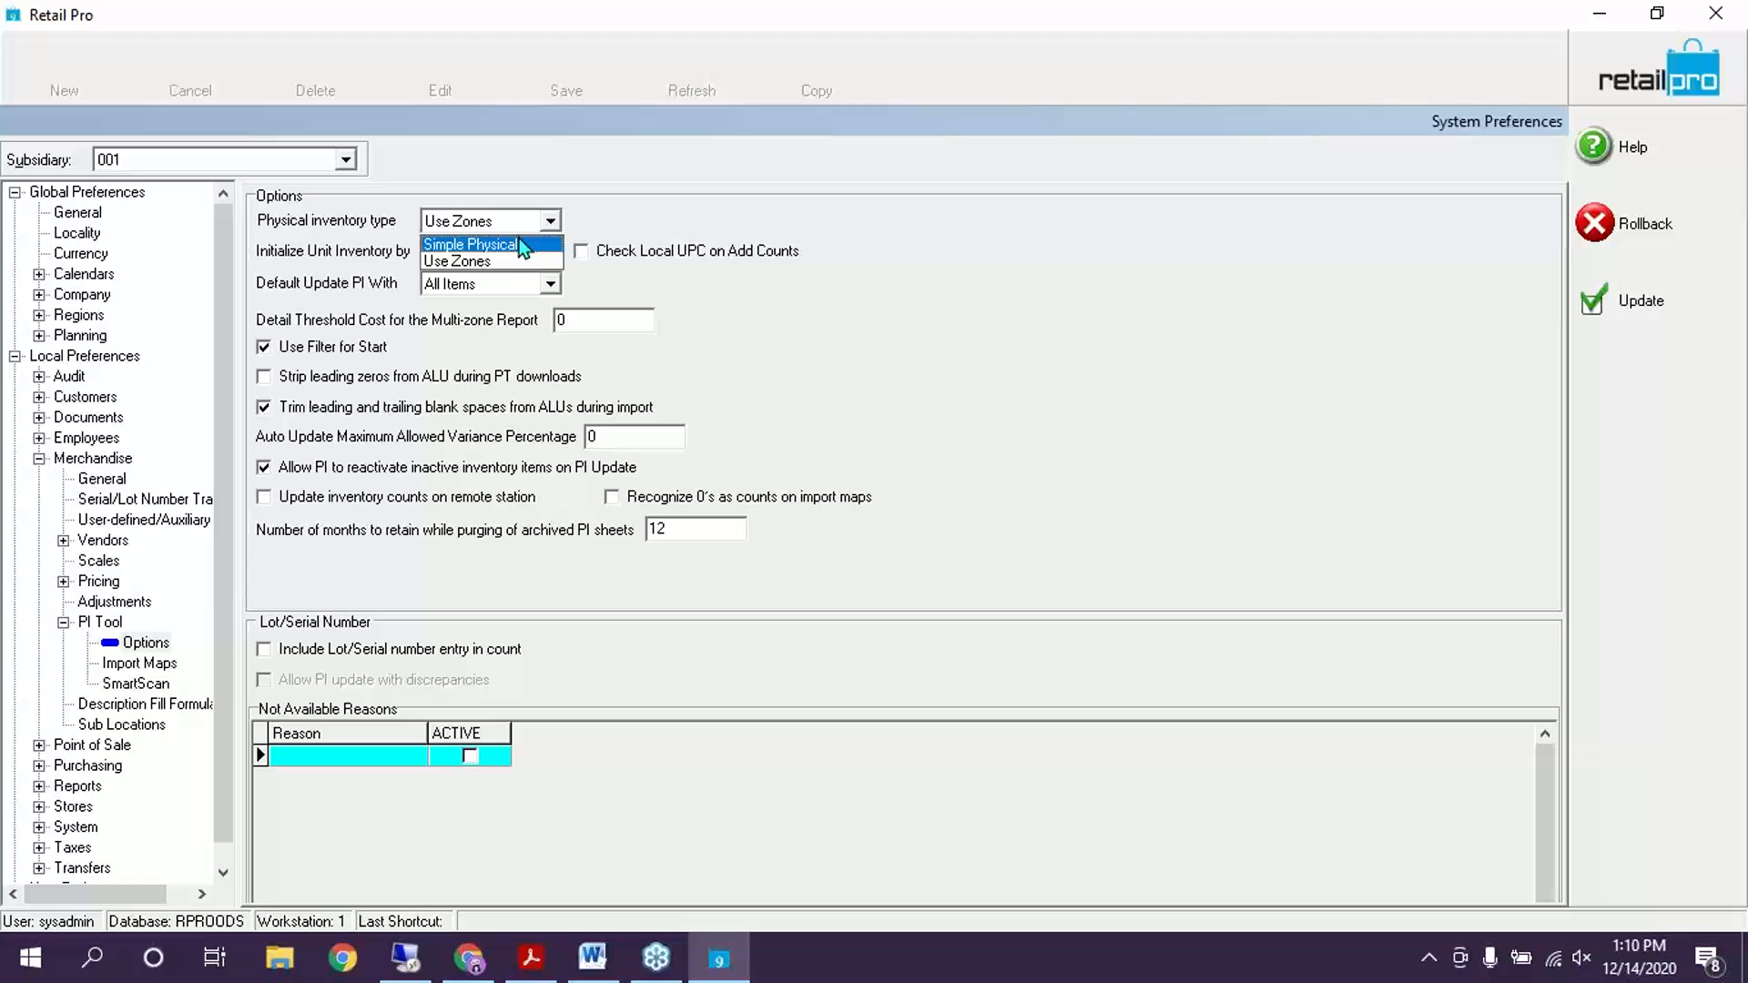
pyautogui.click(450, 262)
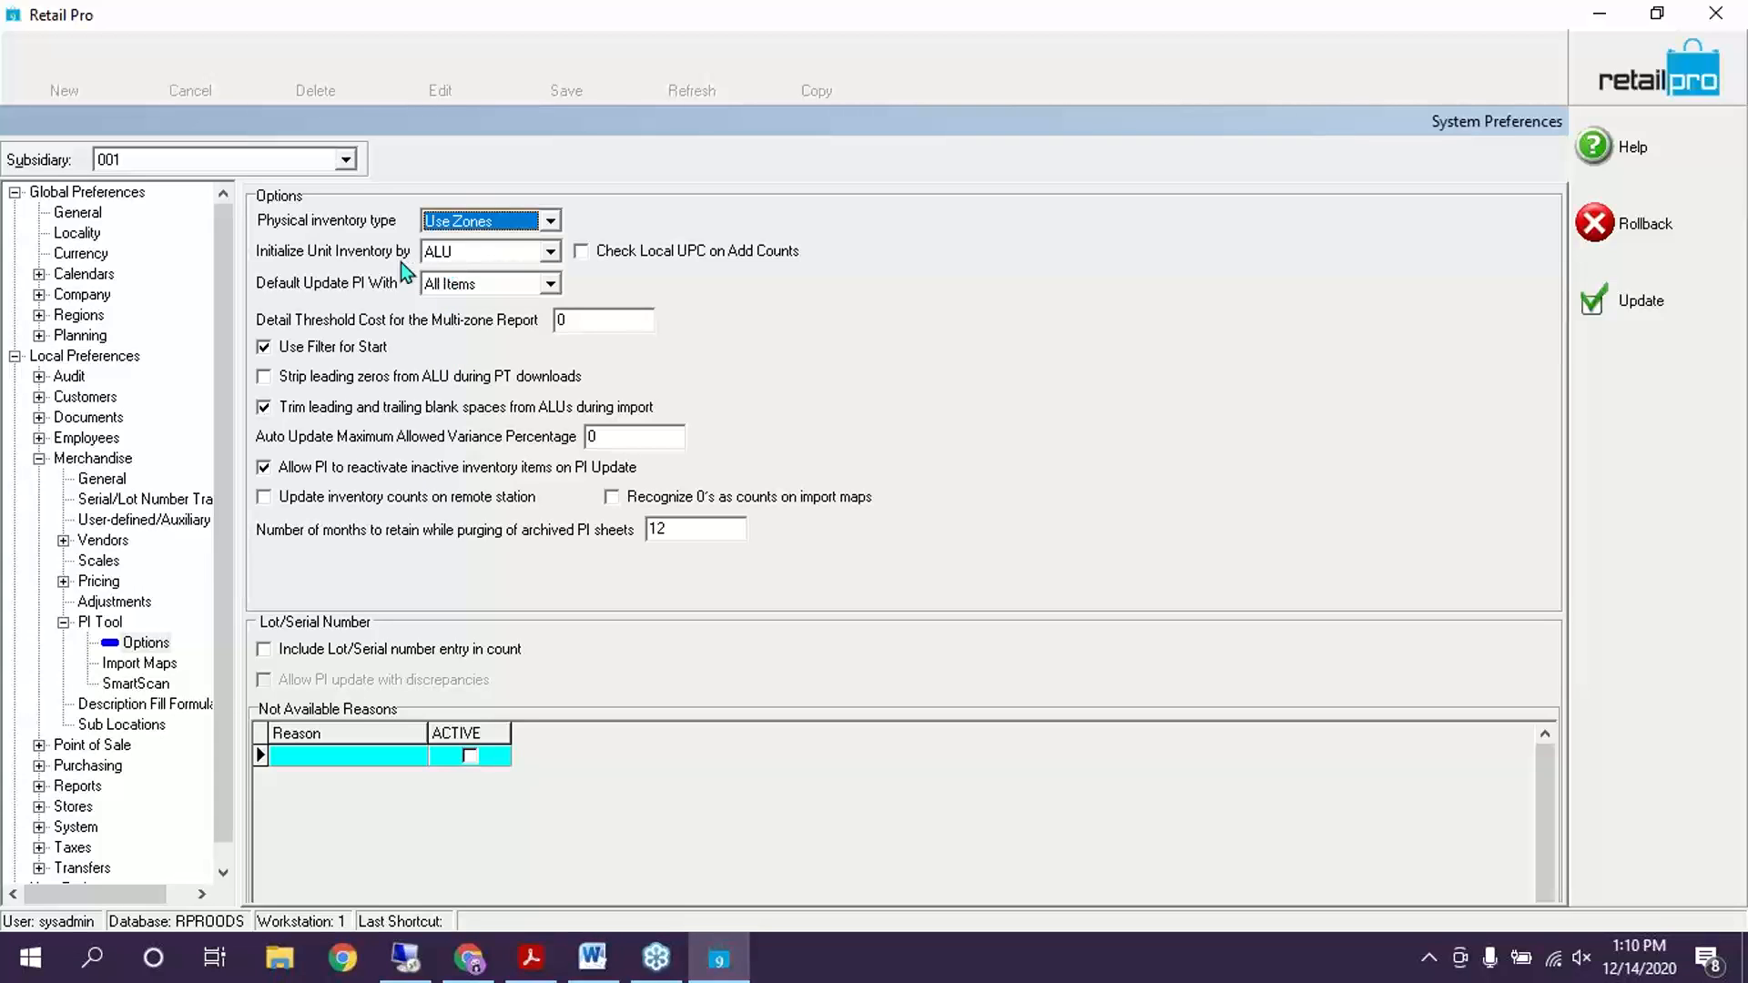
pyautogui.click(509, 252)
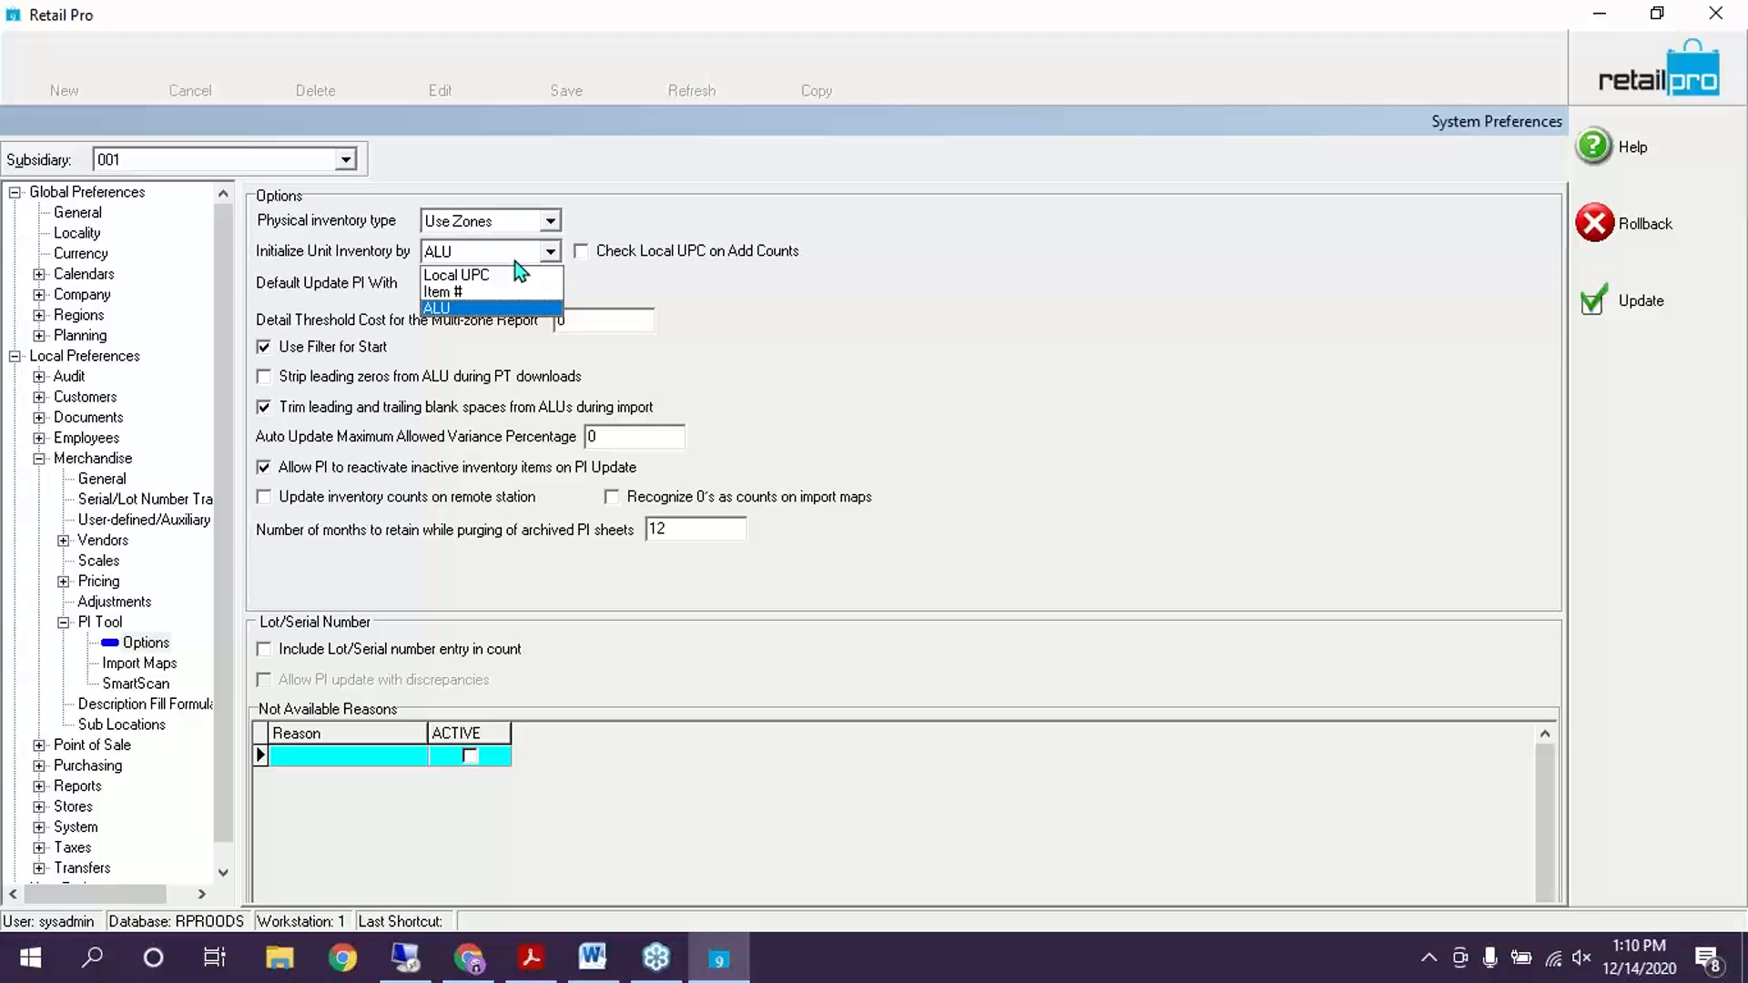
pyautogui.click(530, 309)
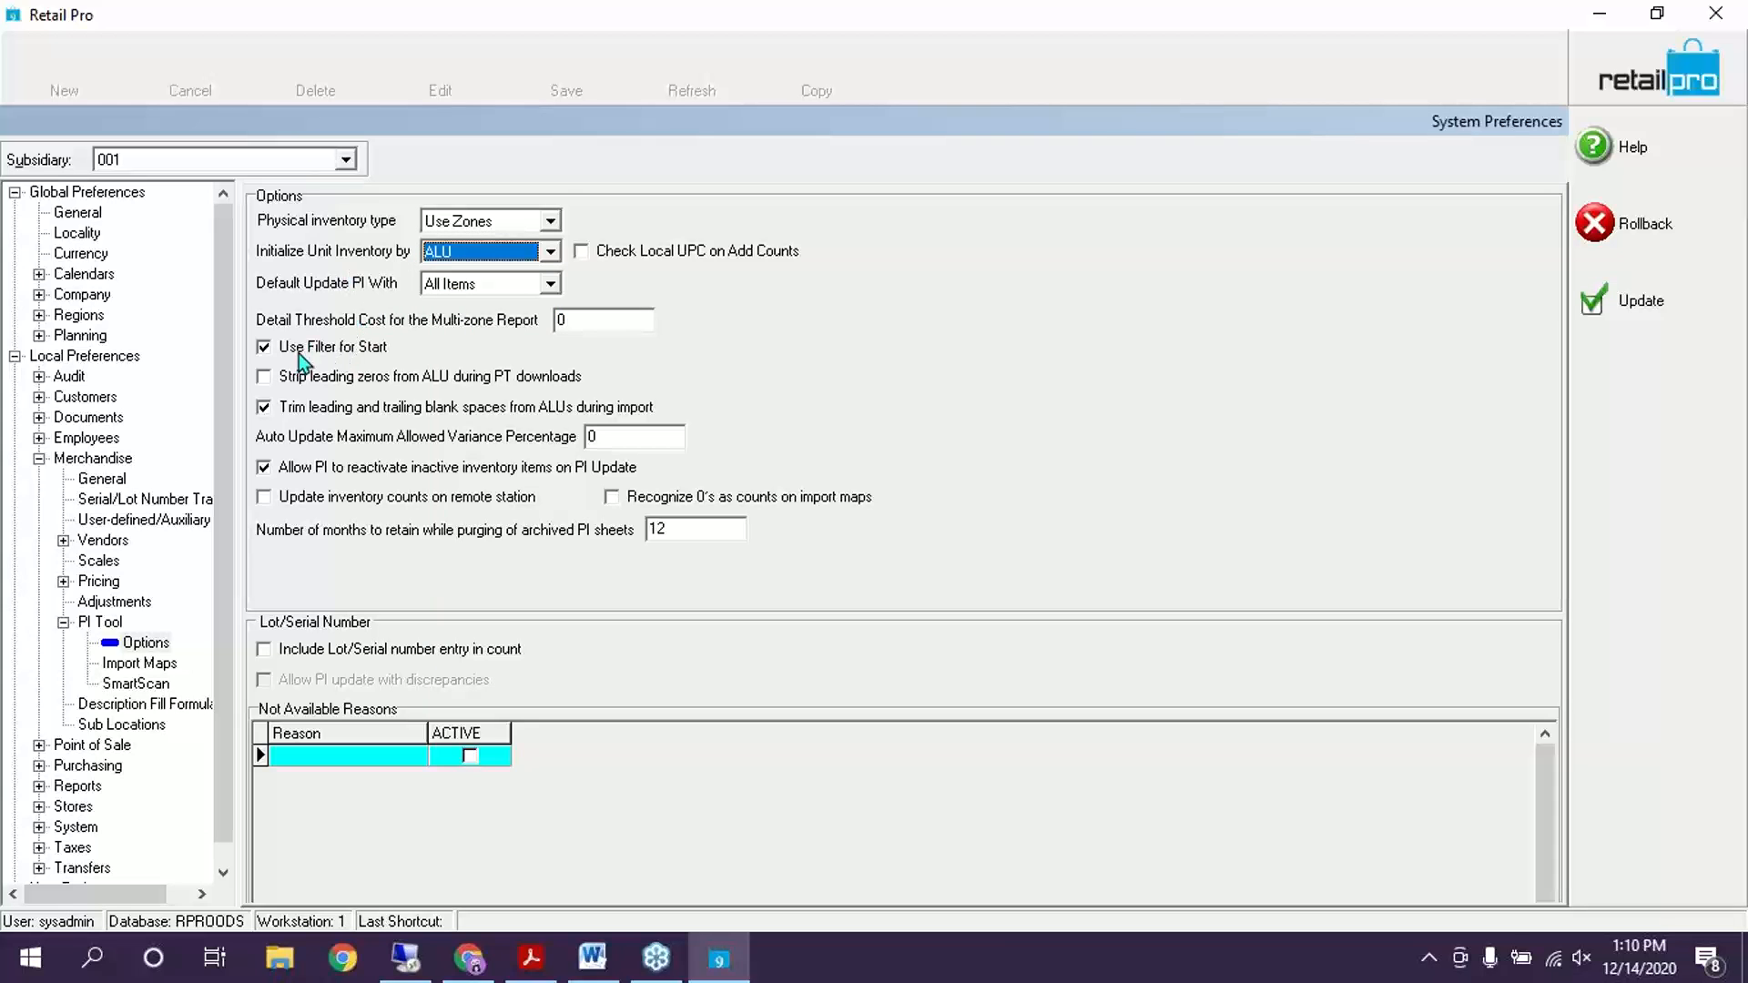
pyautogui.click(328, 347)
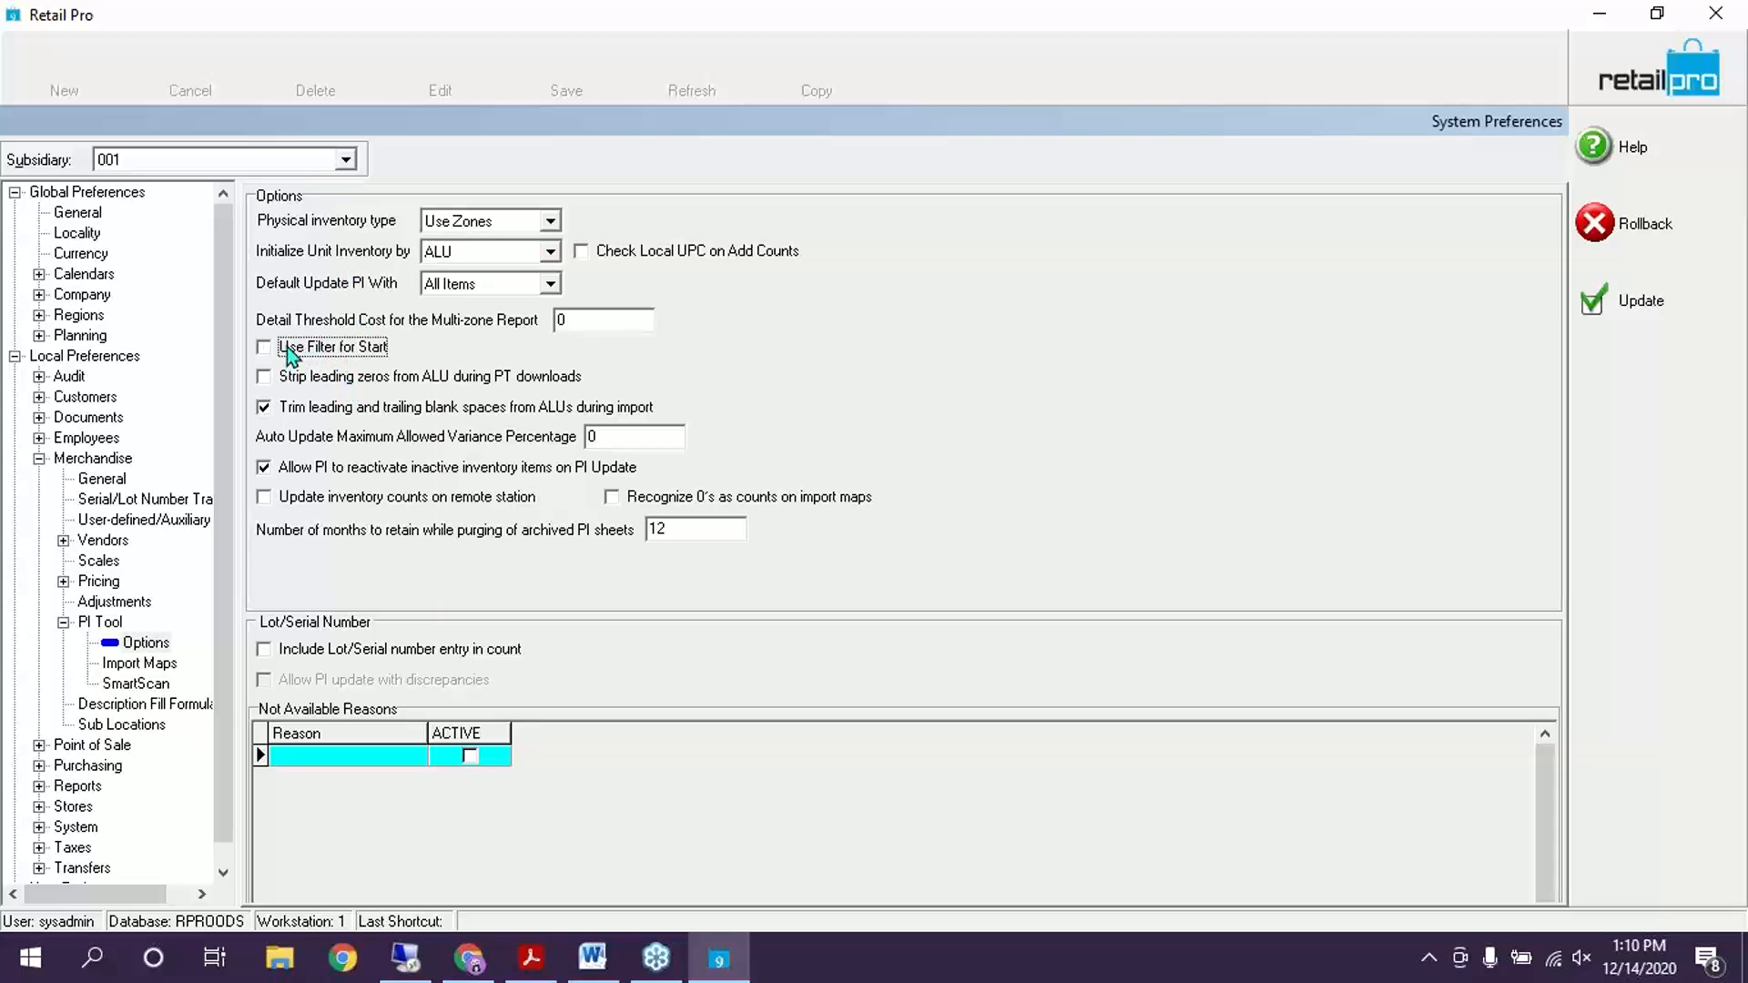
pyautogui.click(288, 348)
pyautogui.click(118, 665)
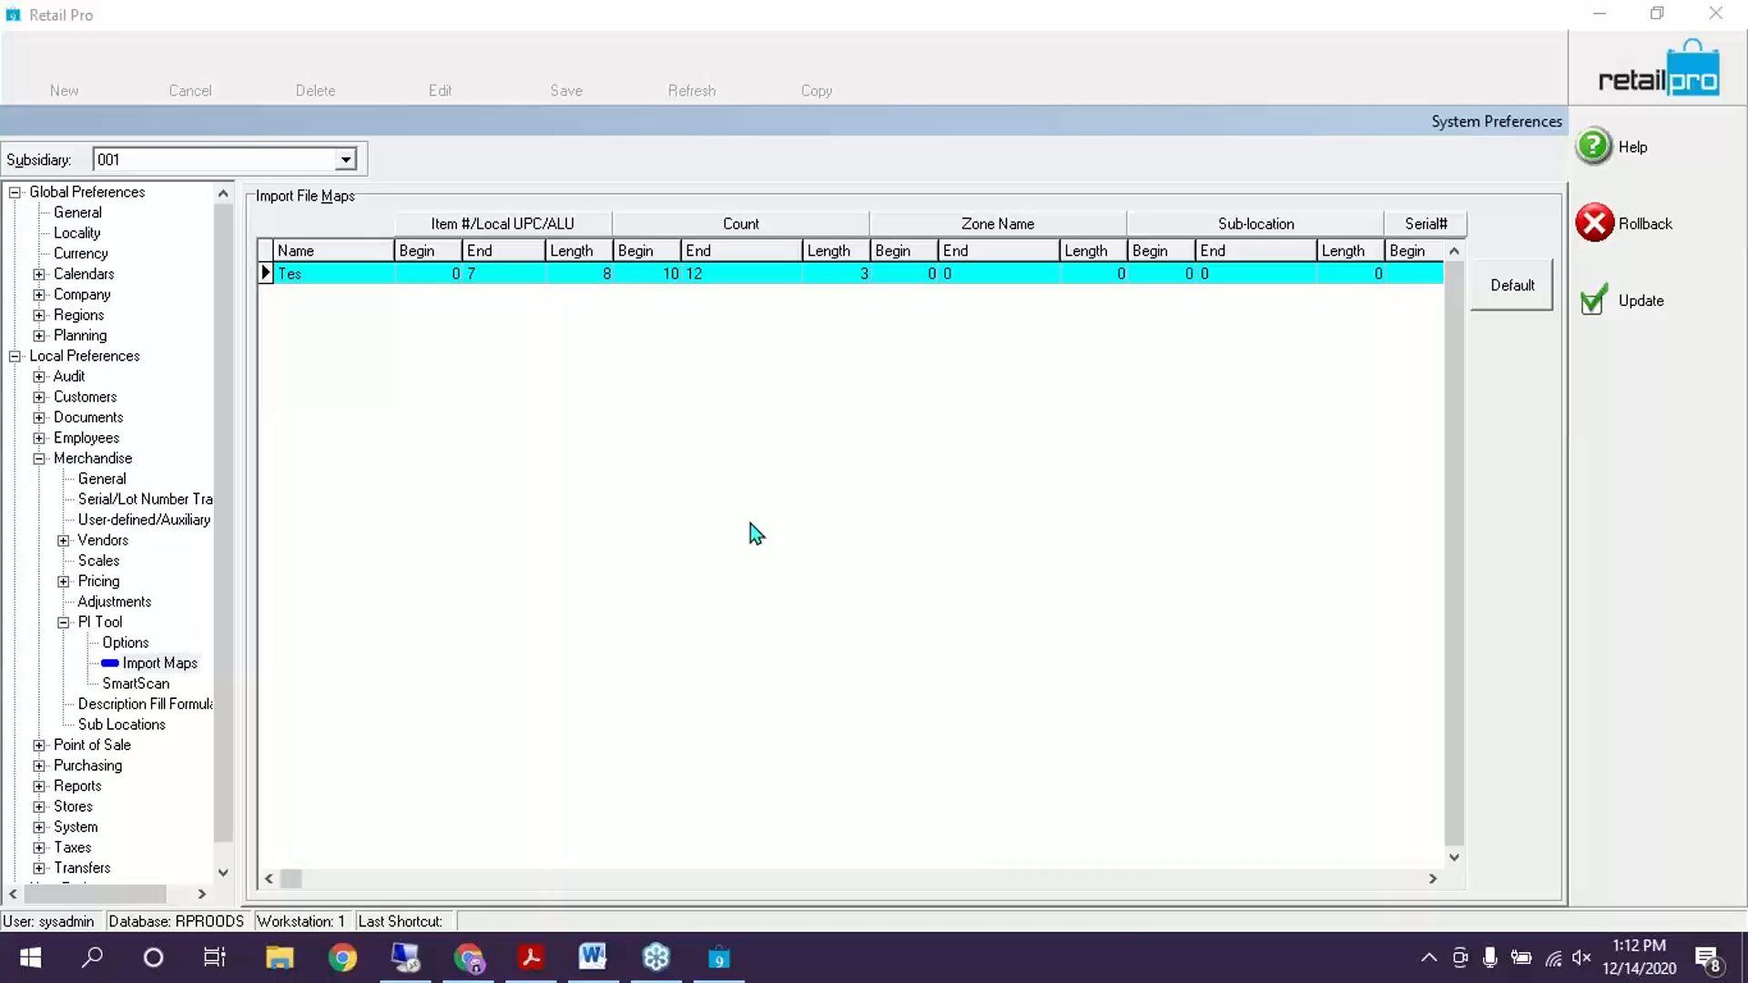
# Rename the PI import map from 'Tes' to 'Test'
pyautogui.click(311, 274)
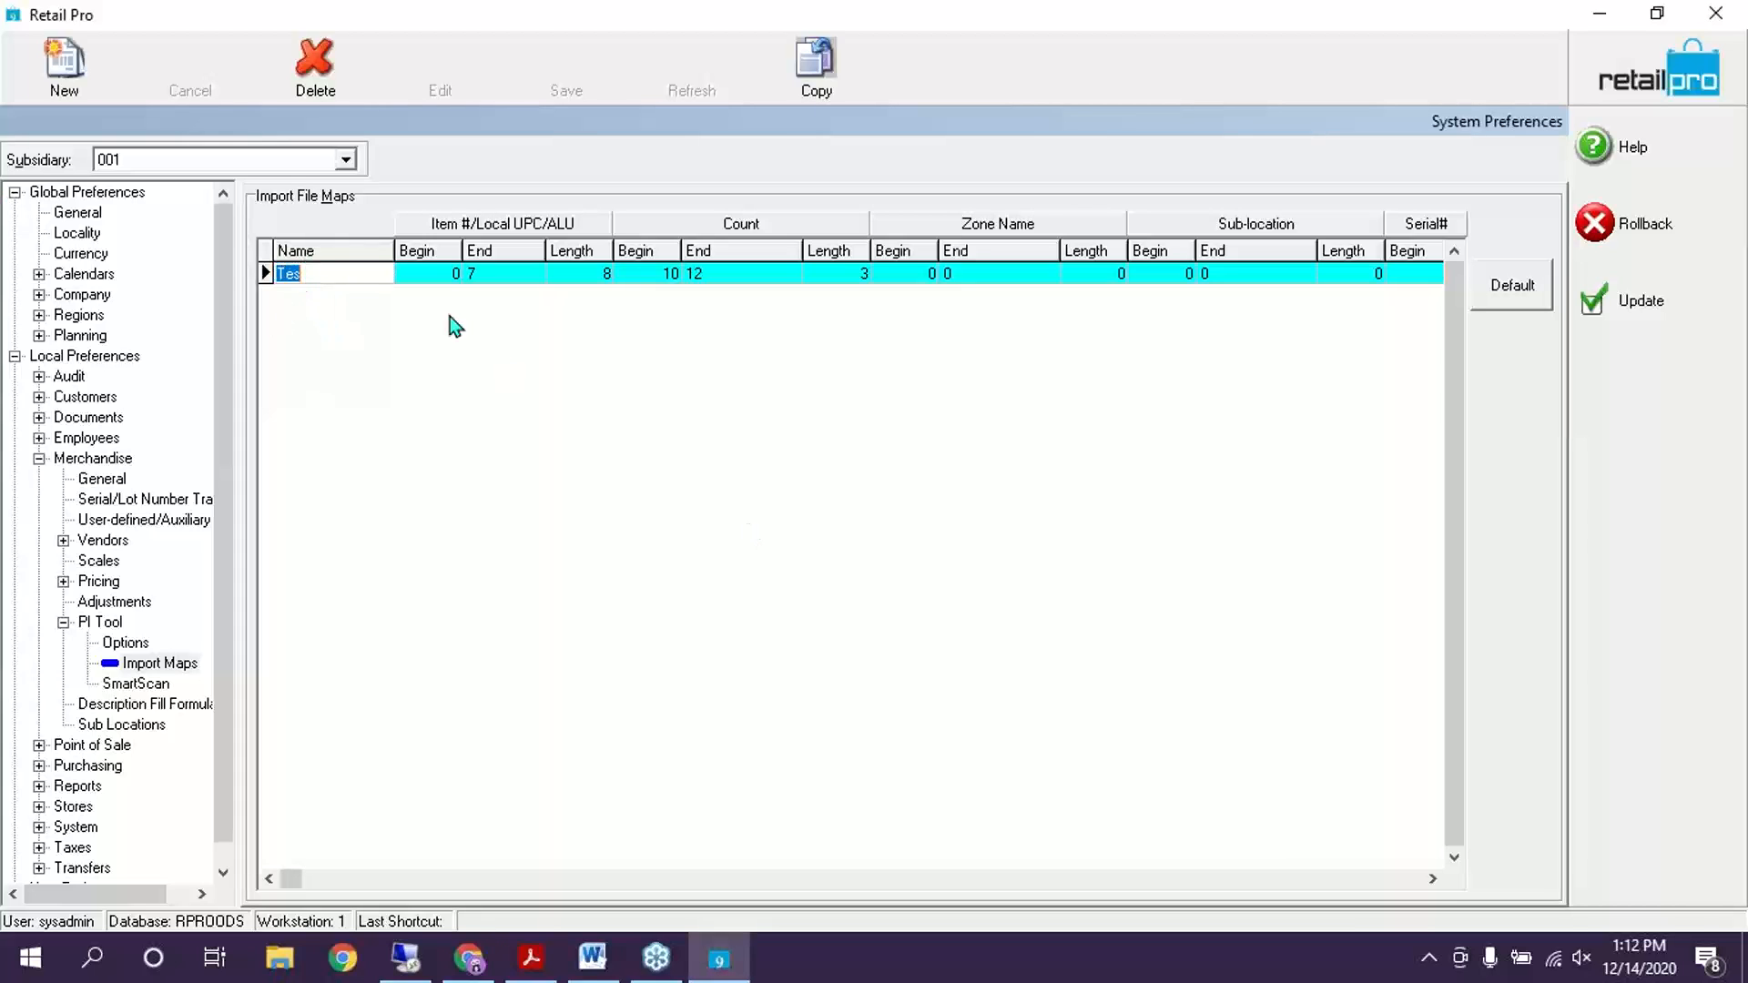
pyautogui.click(325, 273)
pyautogui.write('t')
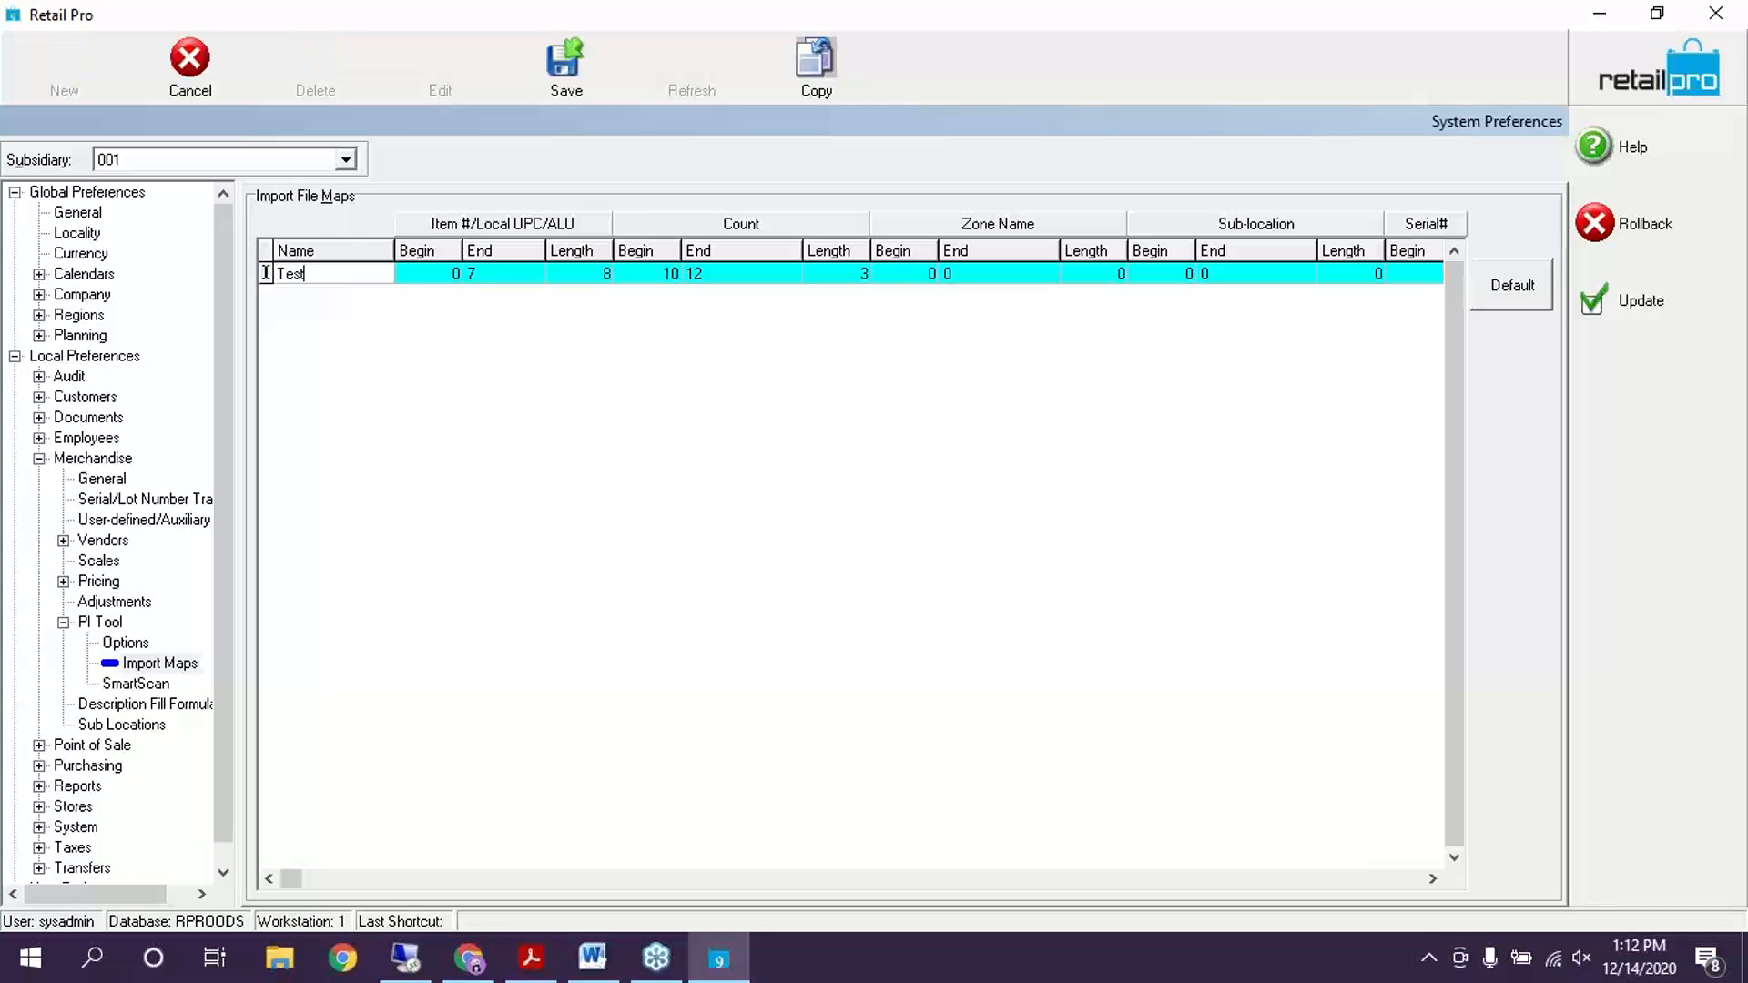
pyautogui.click(435, 276)
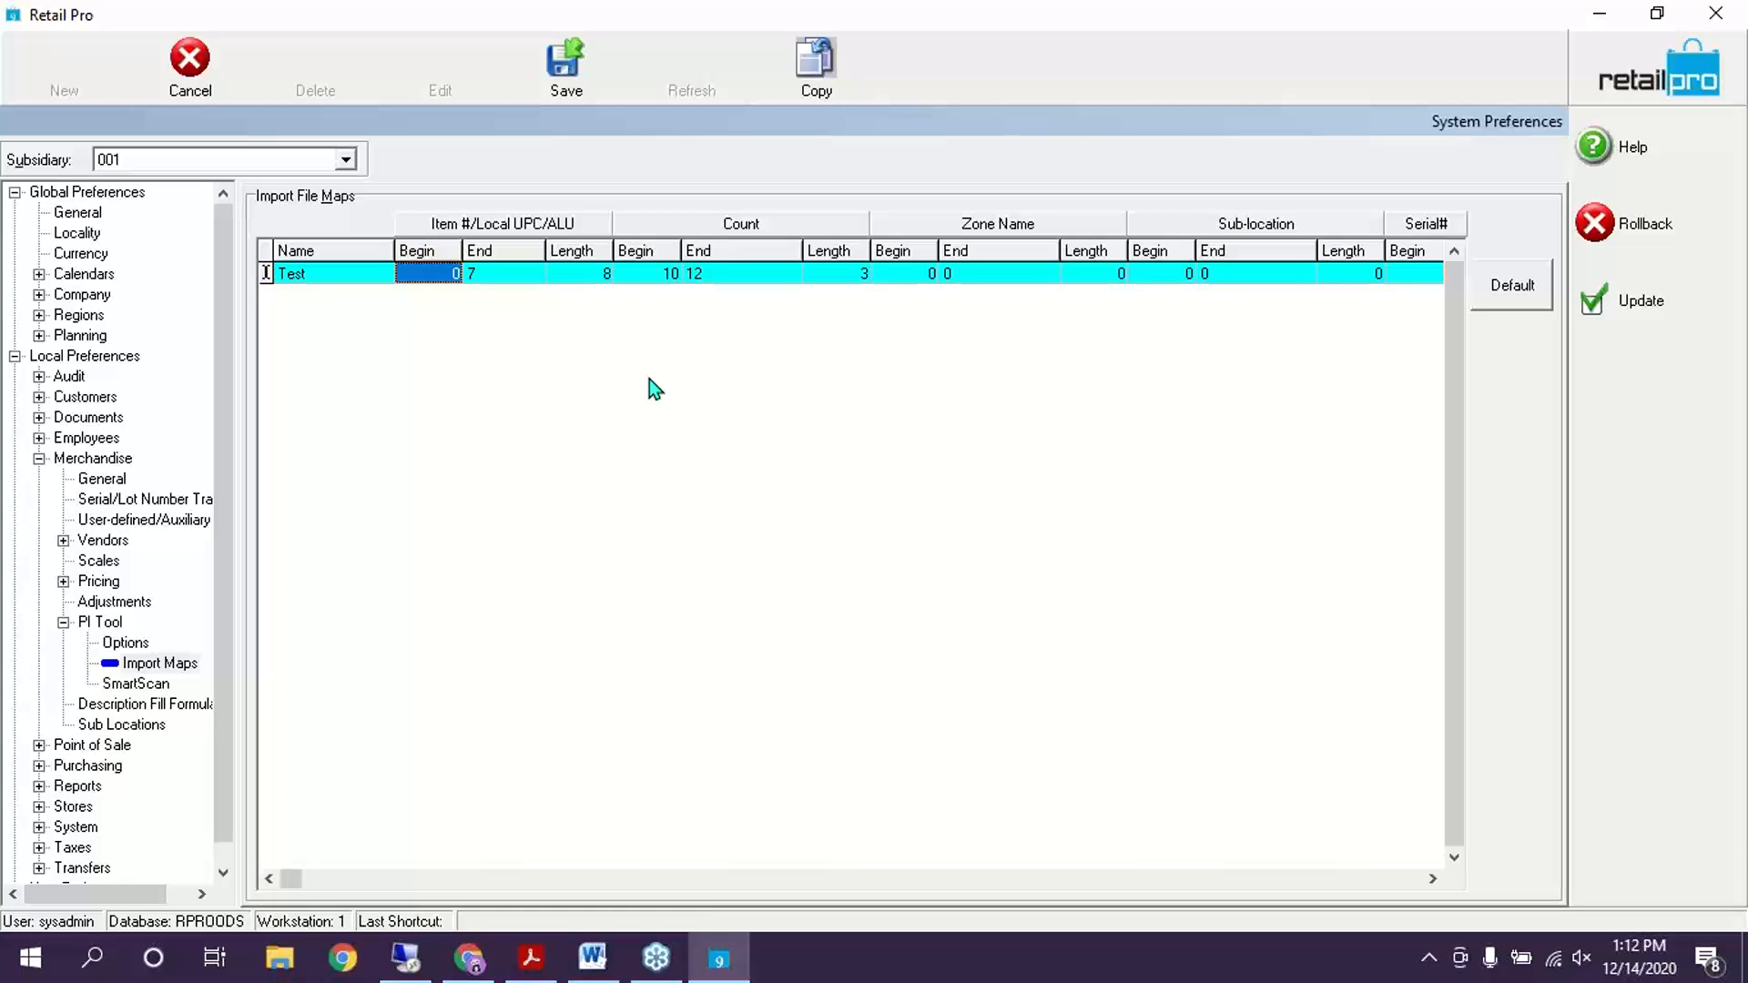
# Review the map's Count Length, Zone Name End and Serial# Begin values
pyautogui.click(597, 275)
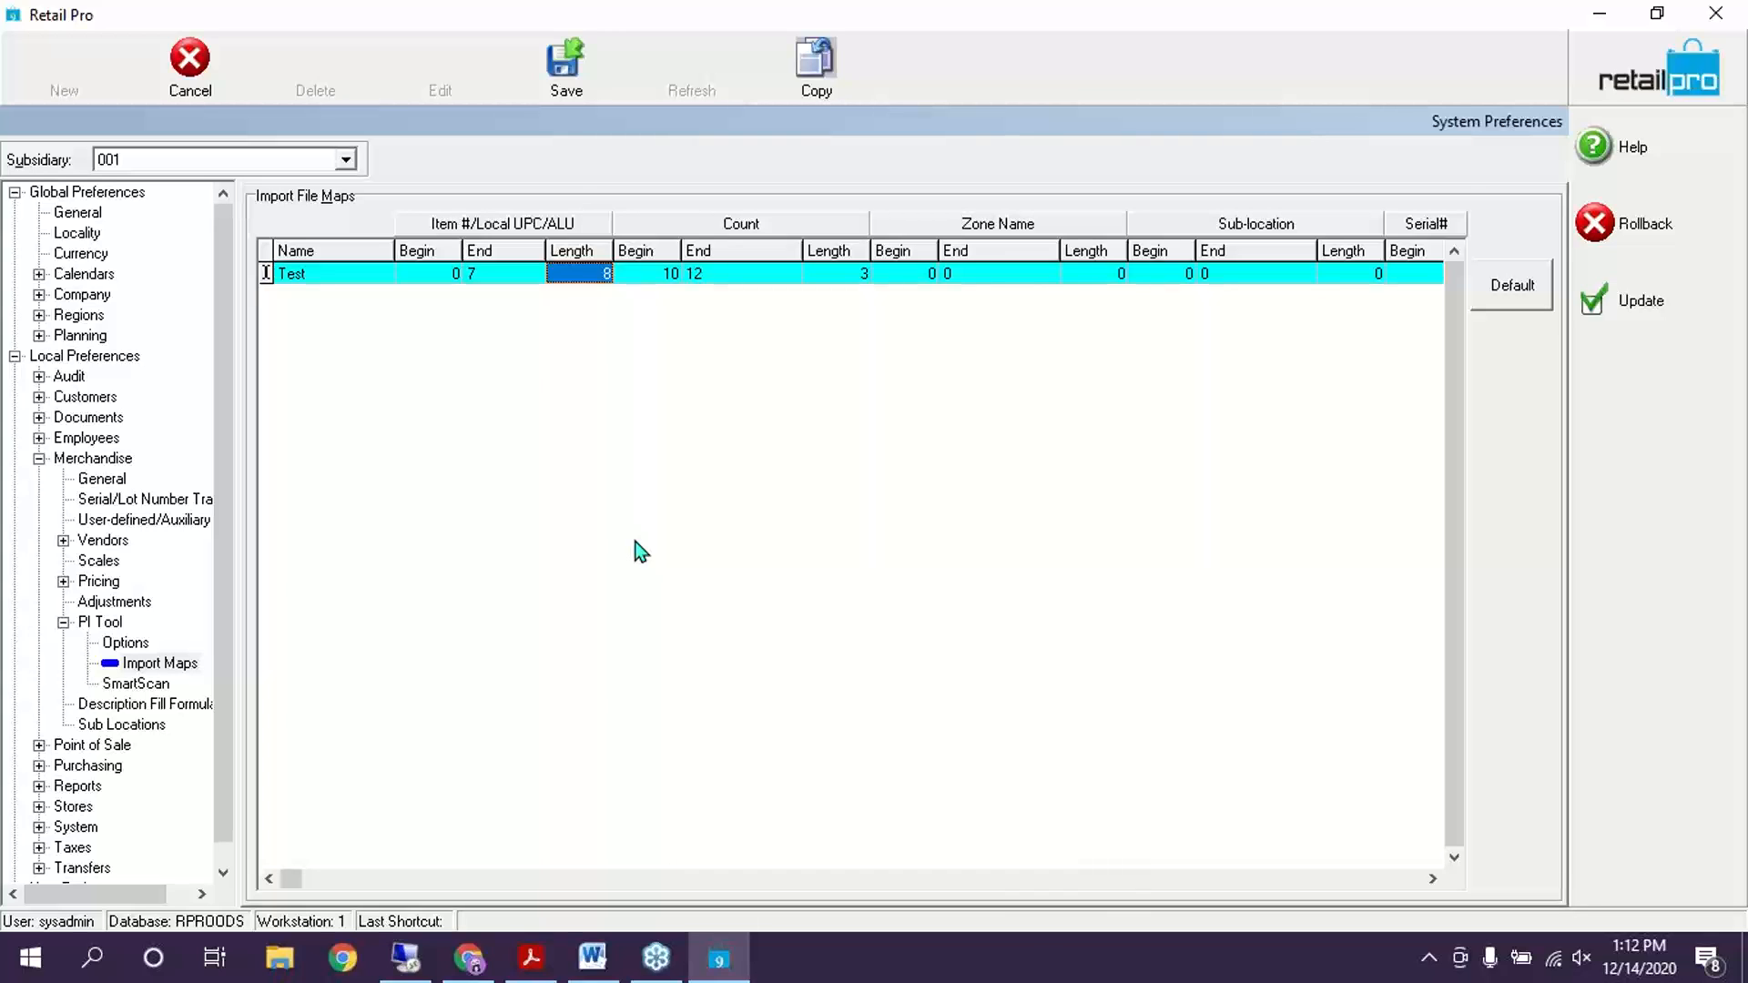
pyautogui.click(959, 276)
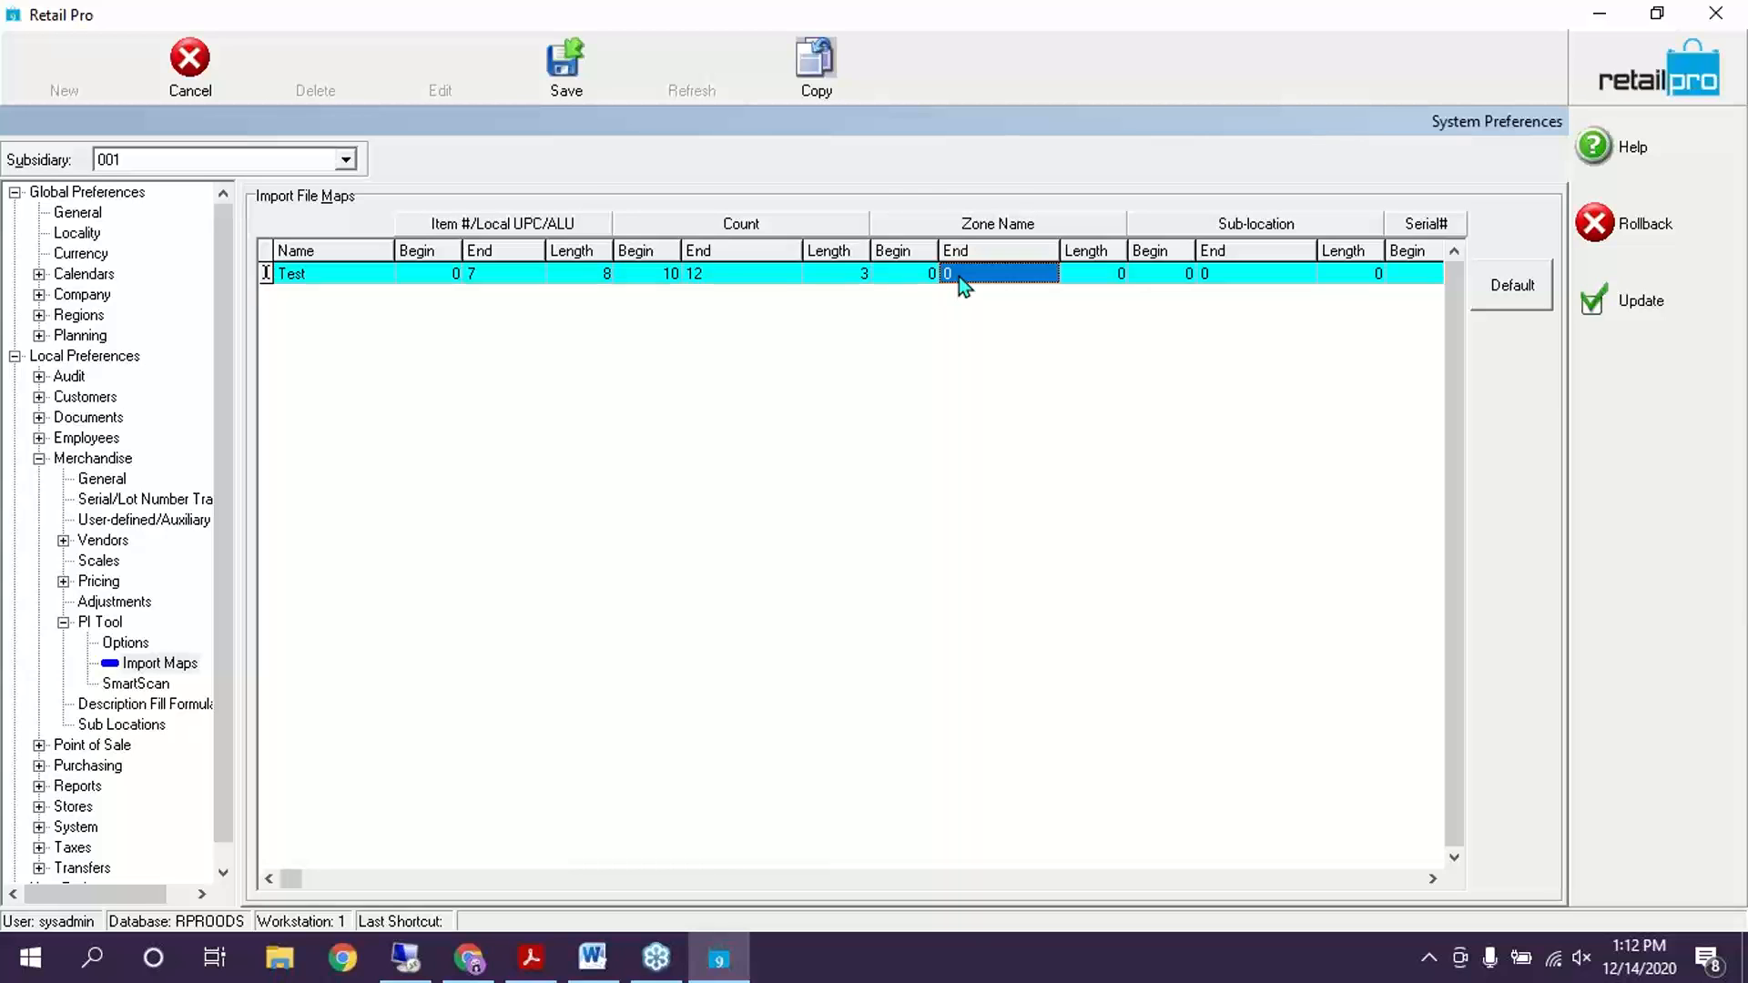
pyautogui.click(1397, 274)
# Check the Serial# End and Length values and set the Test map to read items by ALU
pyautogui.click(1389, 273)
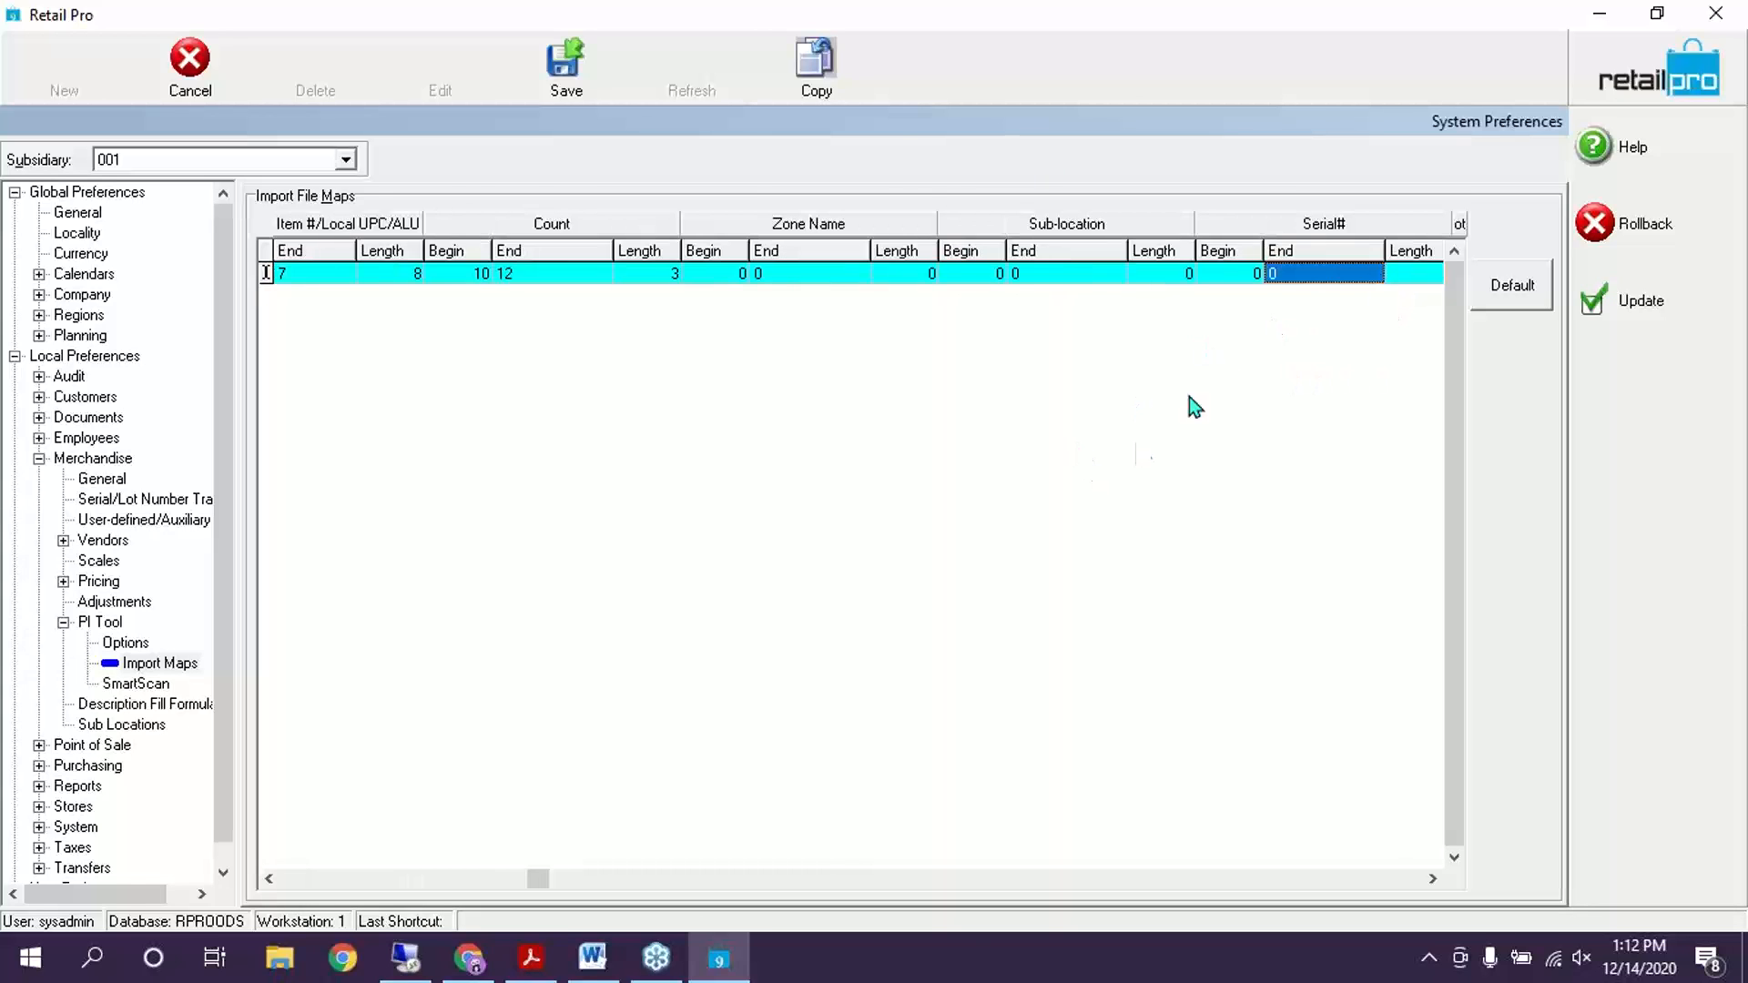
pyautogui.click(1405, 276)
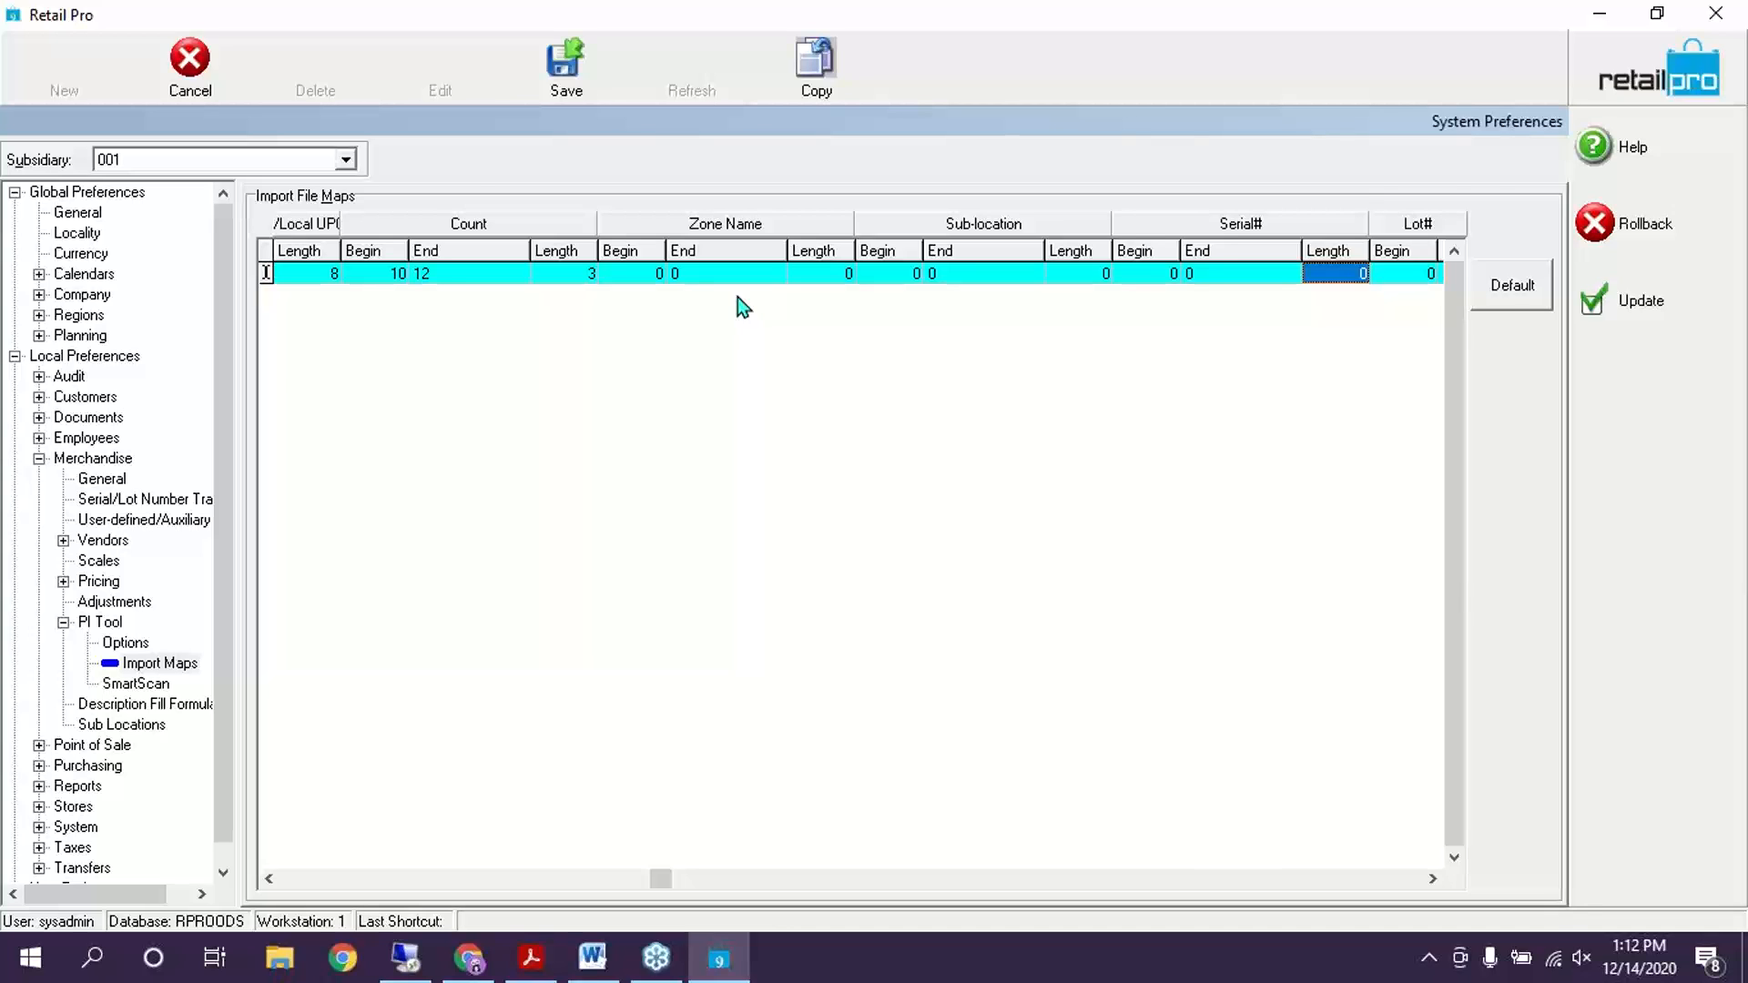
pyautogui.click(1433, 878)
pyautogui.click(1434, 878)
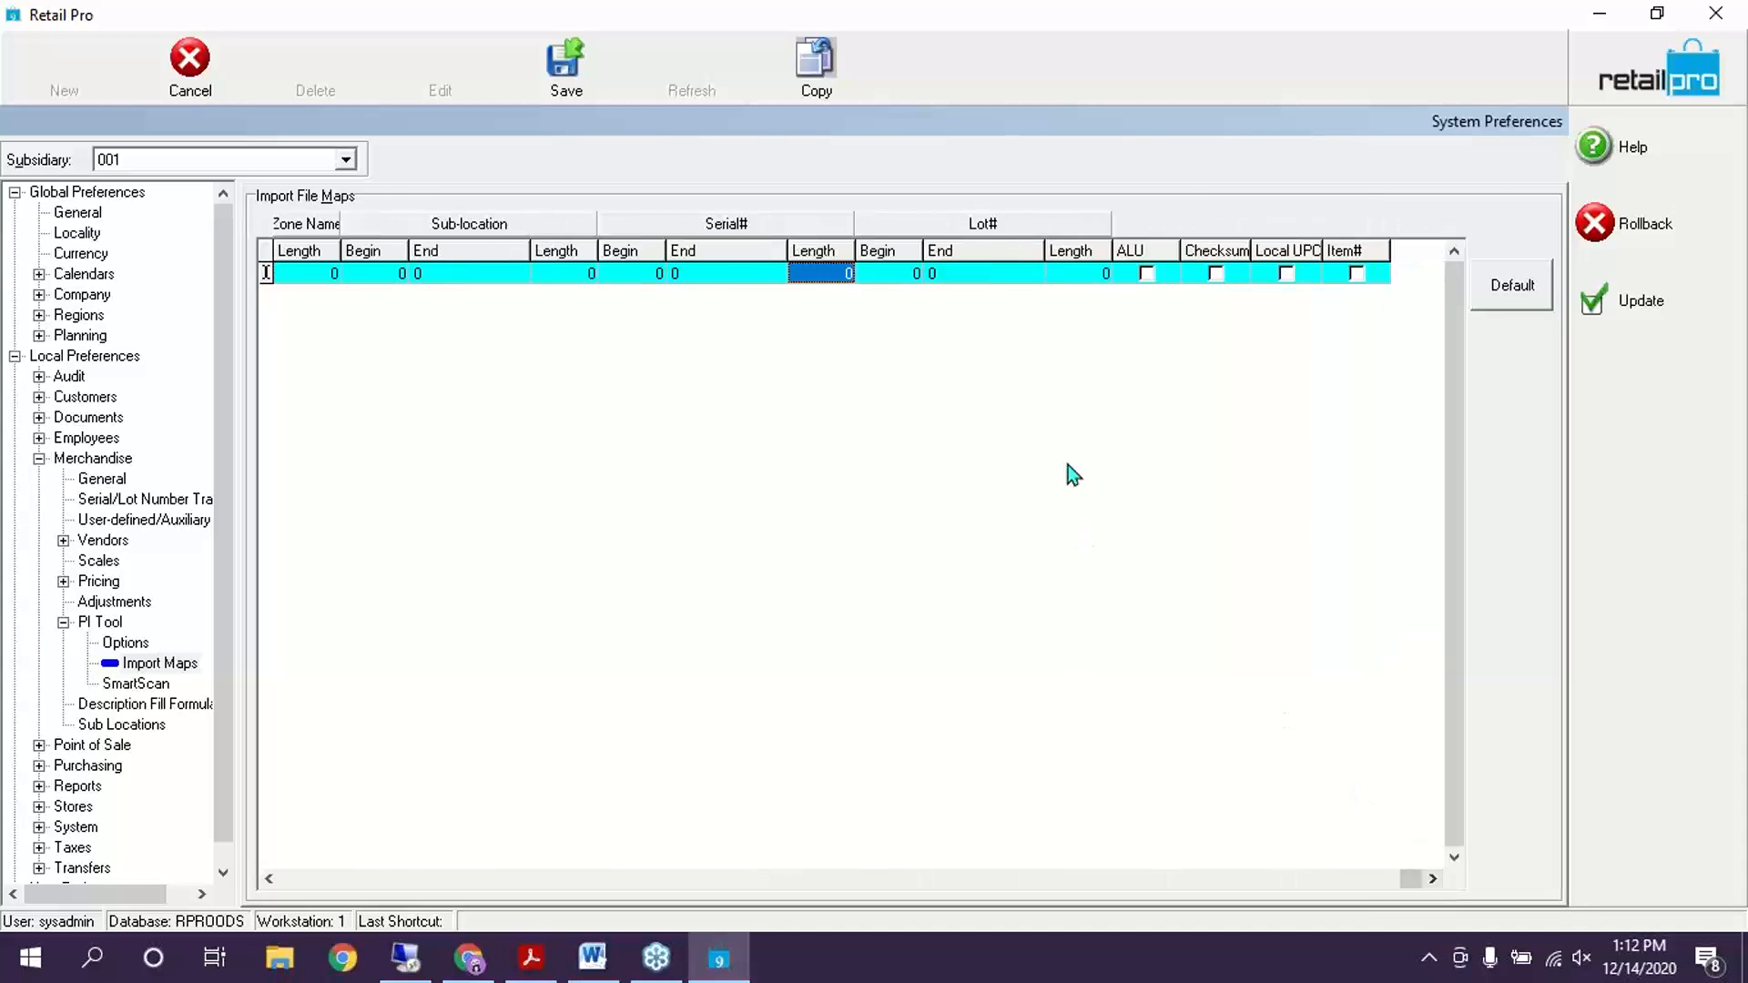
pyautogui.click(1147, 273)
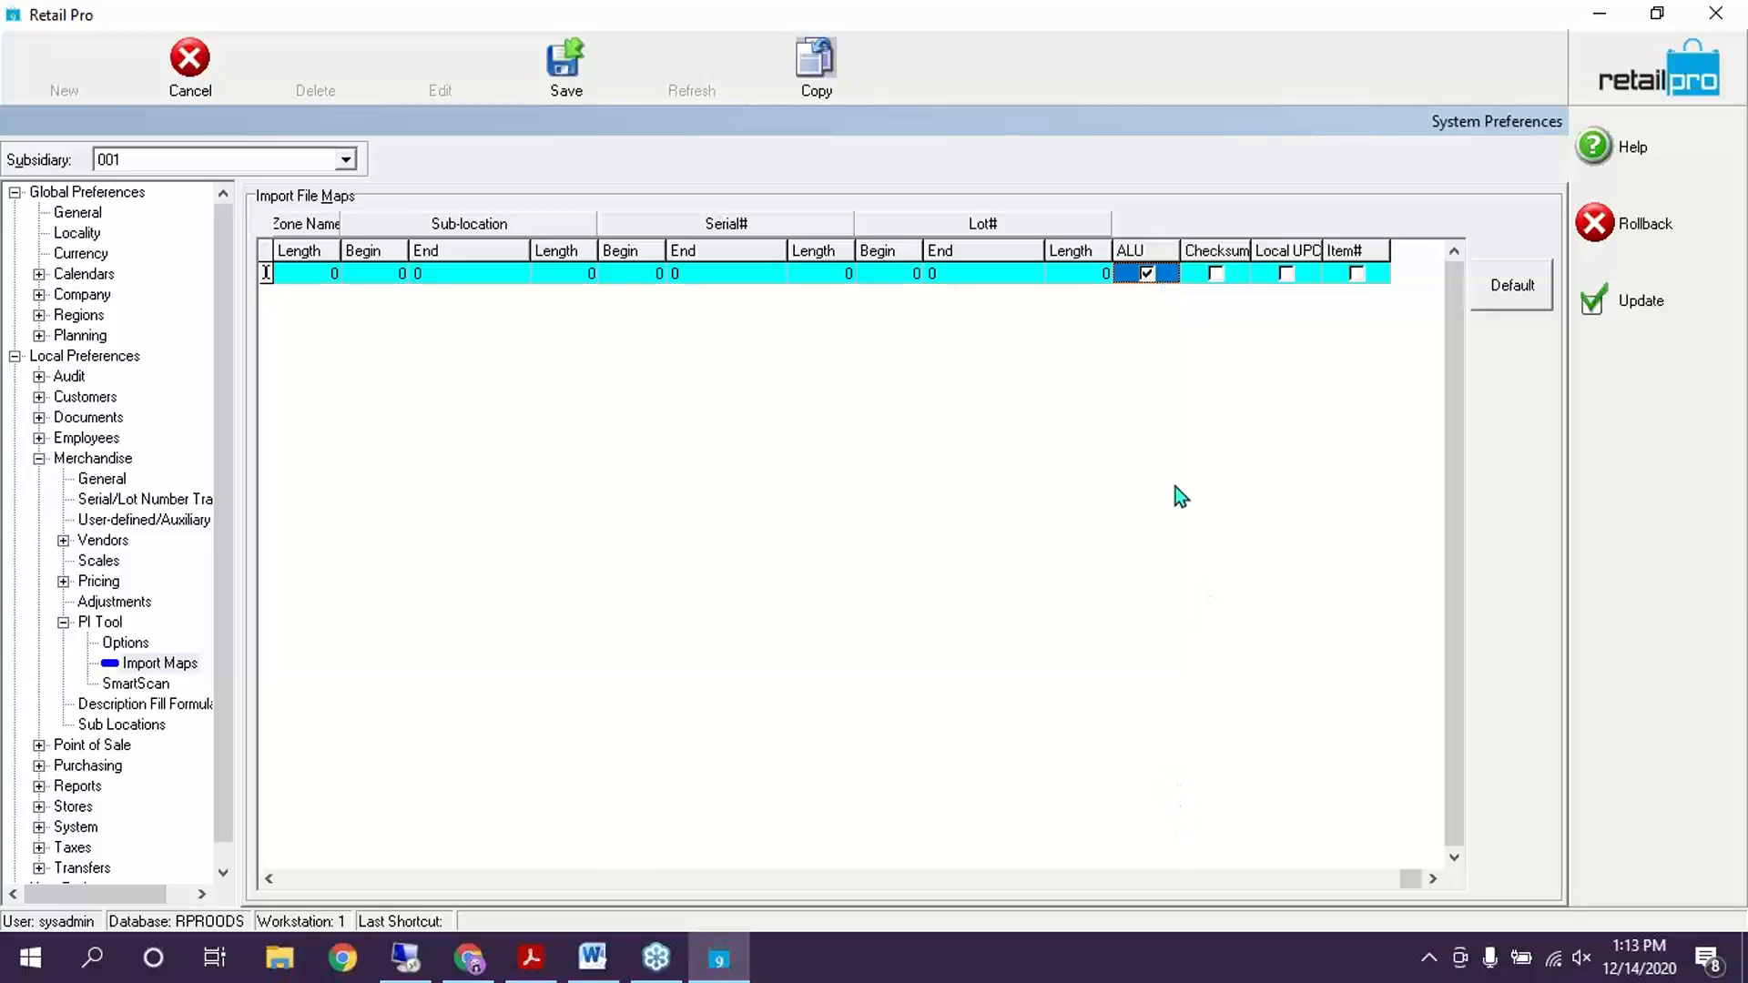
# Leave Local UPC unchecked, apply the import map with Update, and go to SmartScan settings
pyautogui.click(1298, 278)
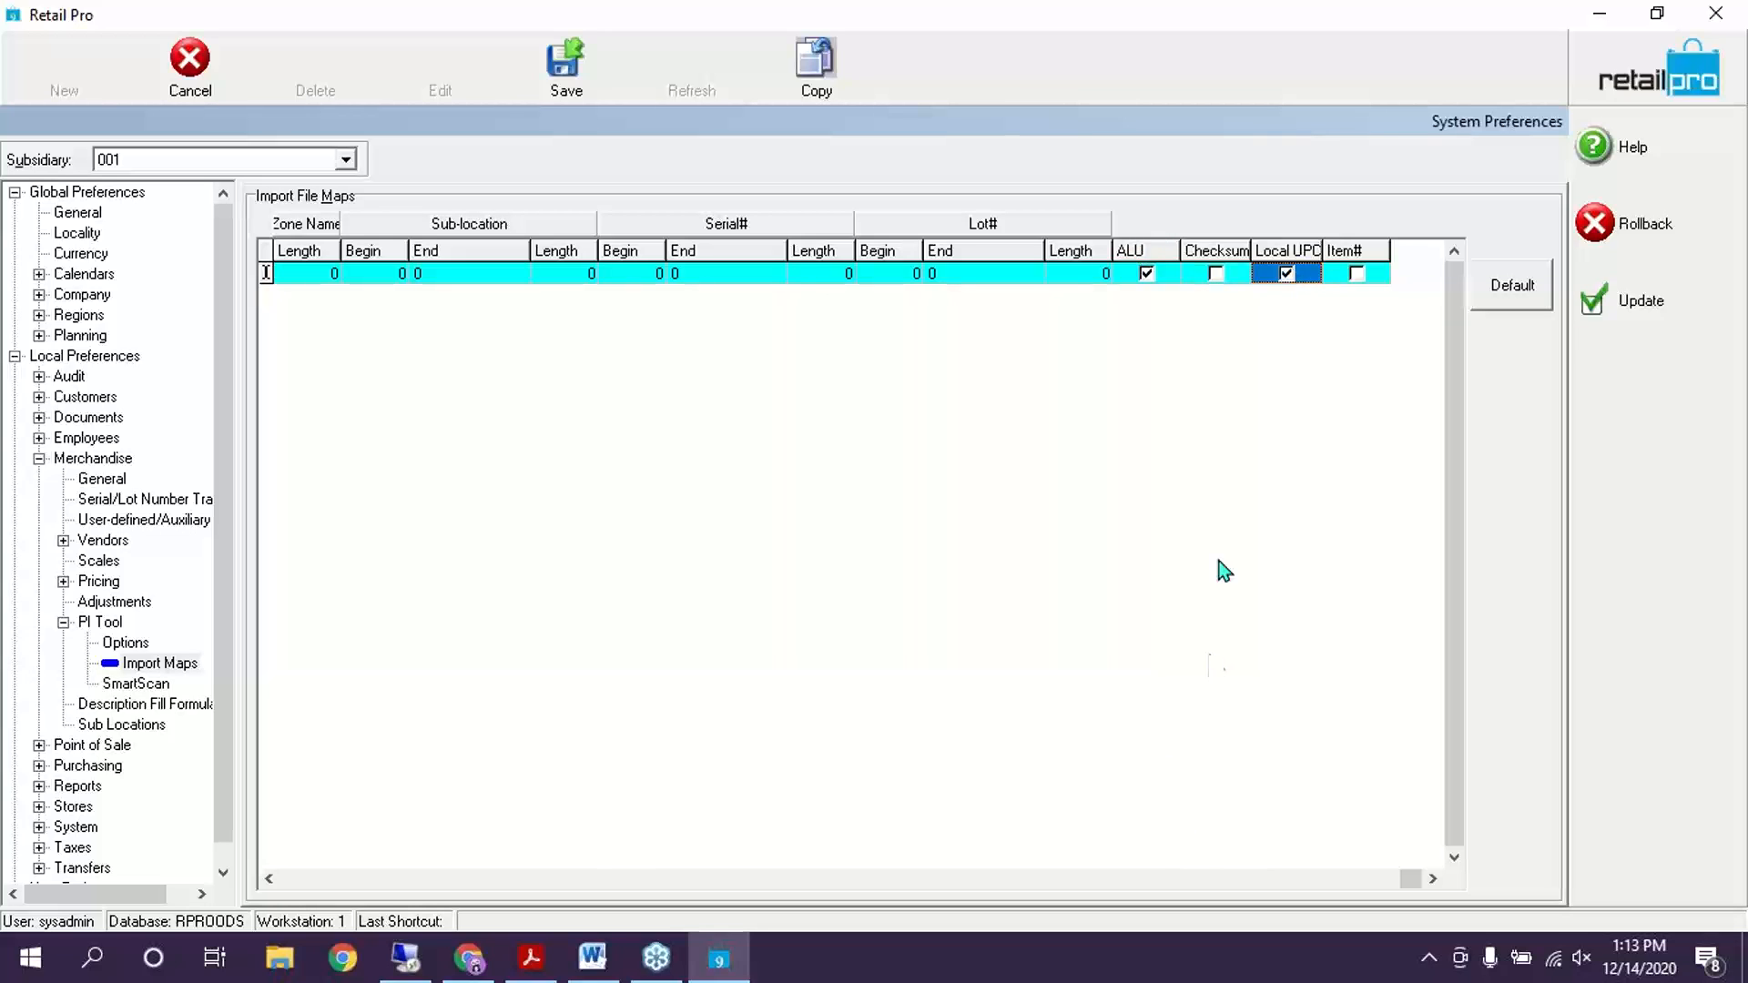
pyautogui.click(1291, 276)
pyautogui.click(264, 876)
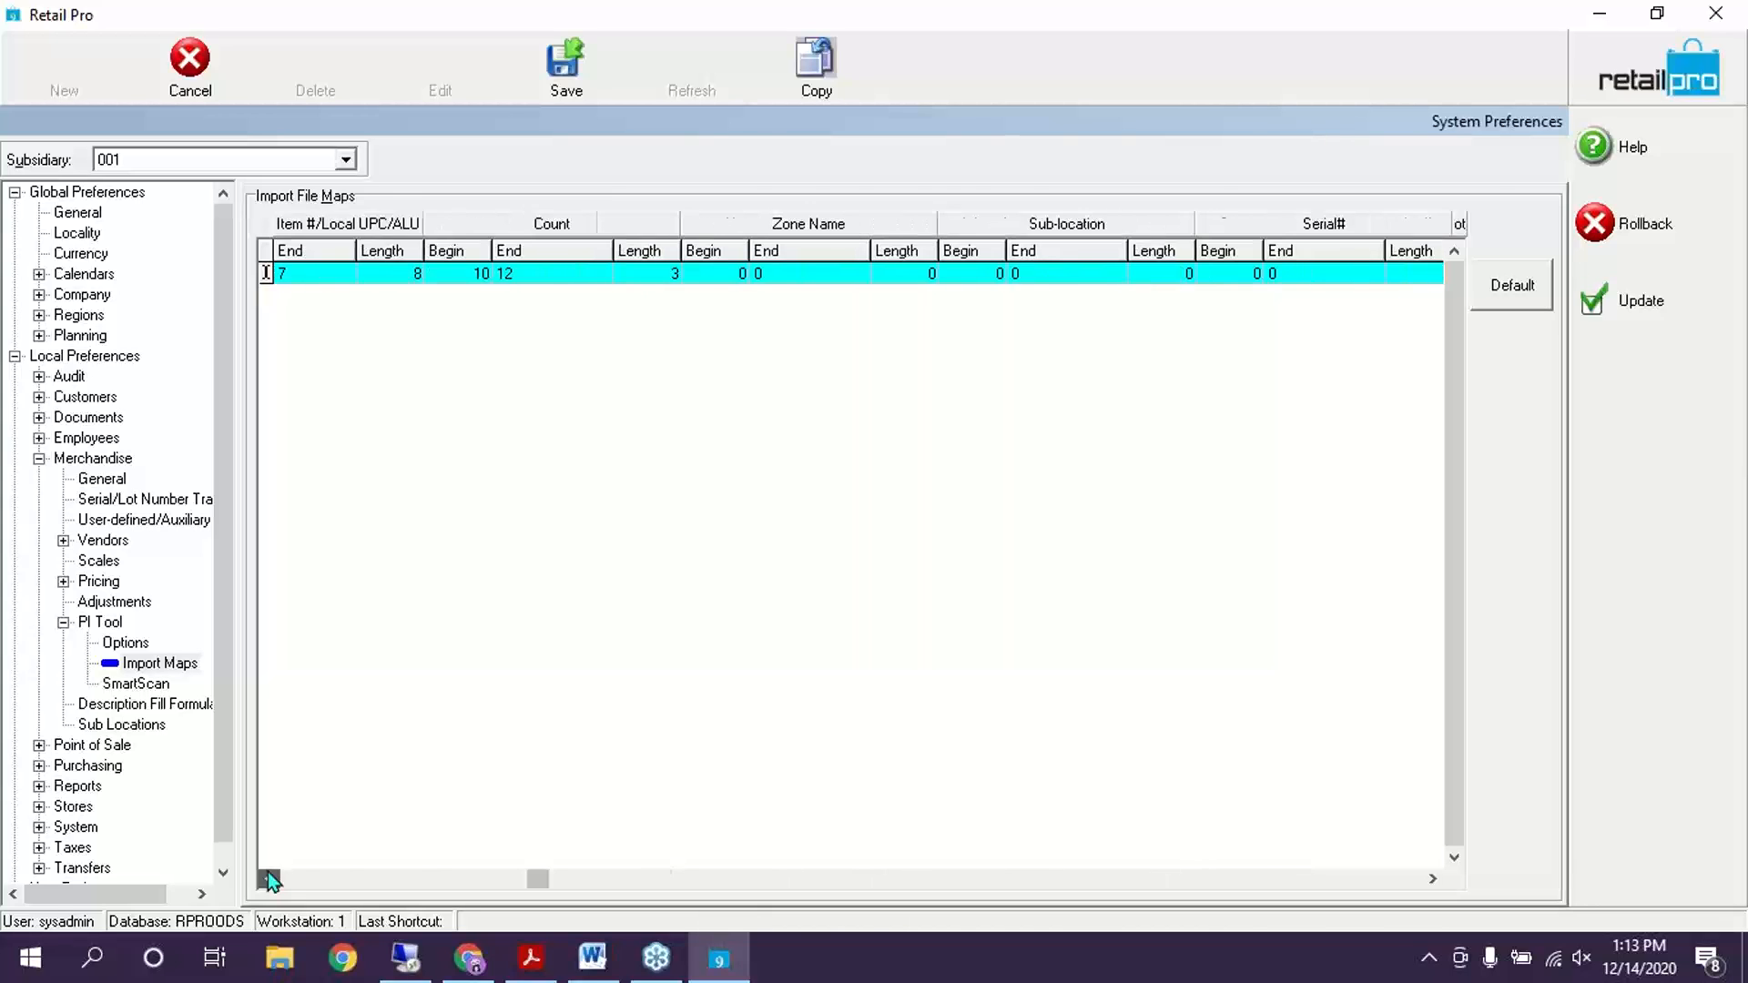
pyautogui.click(1639, 310)
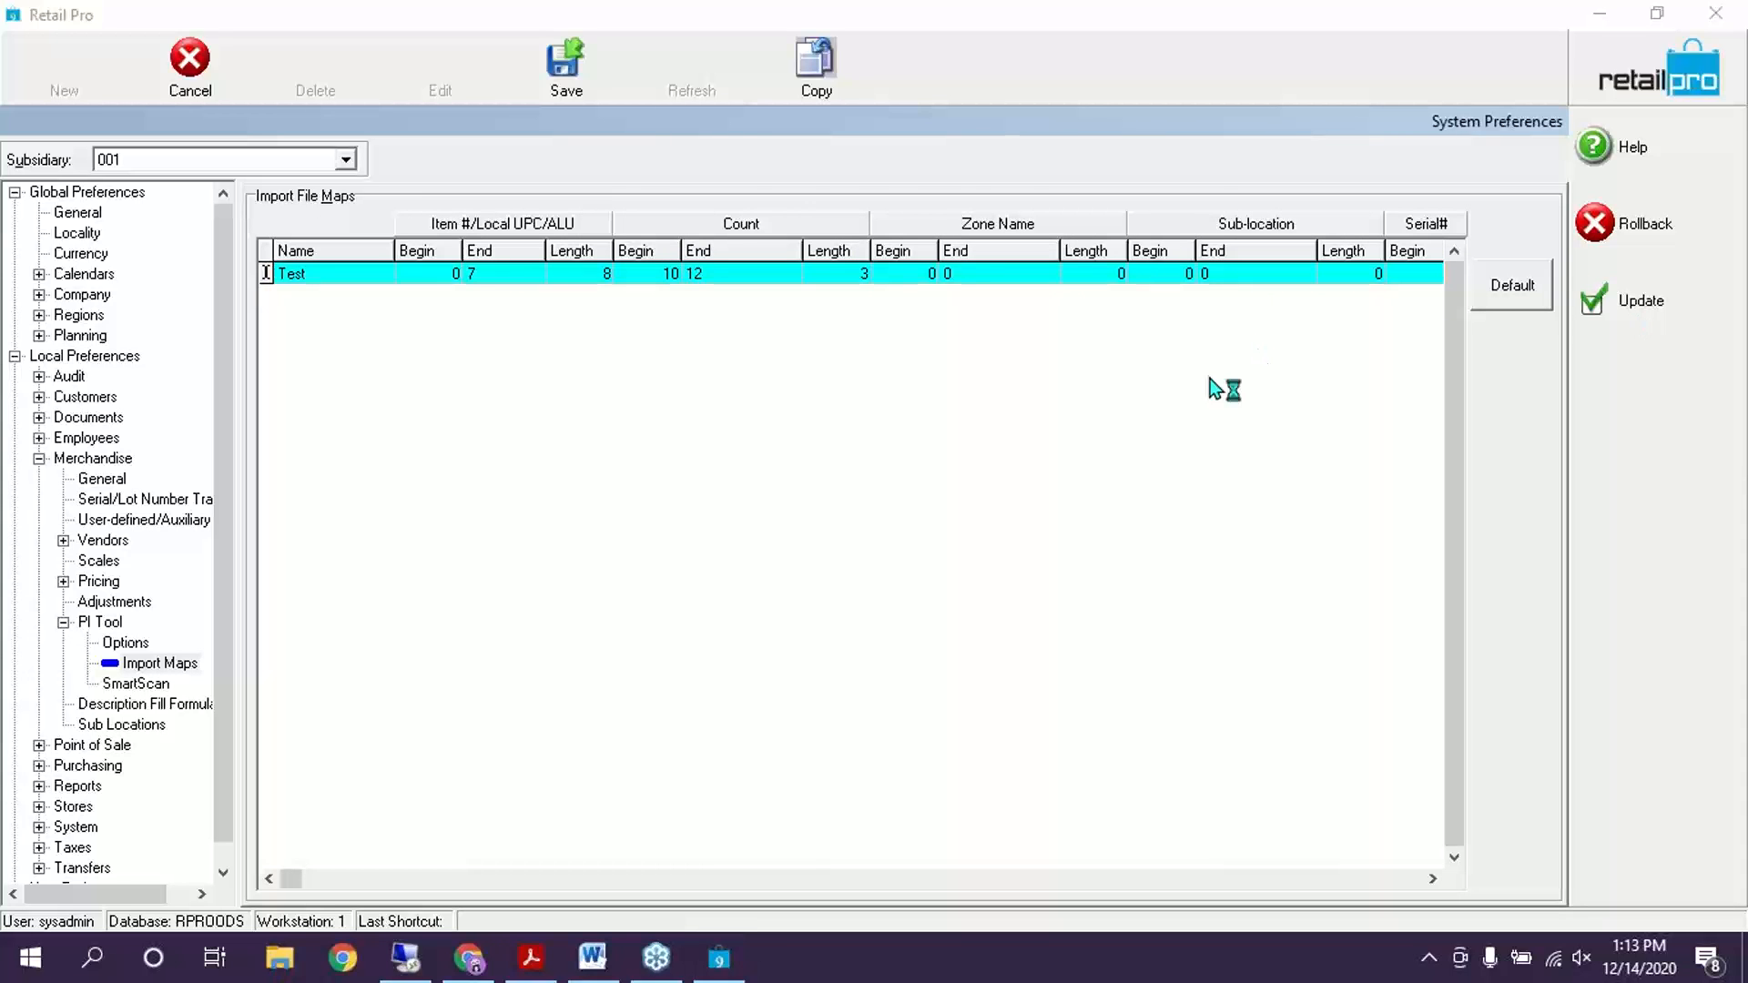
pyautogui.click(109, 684)
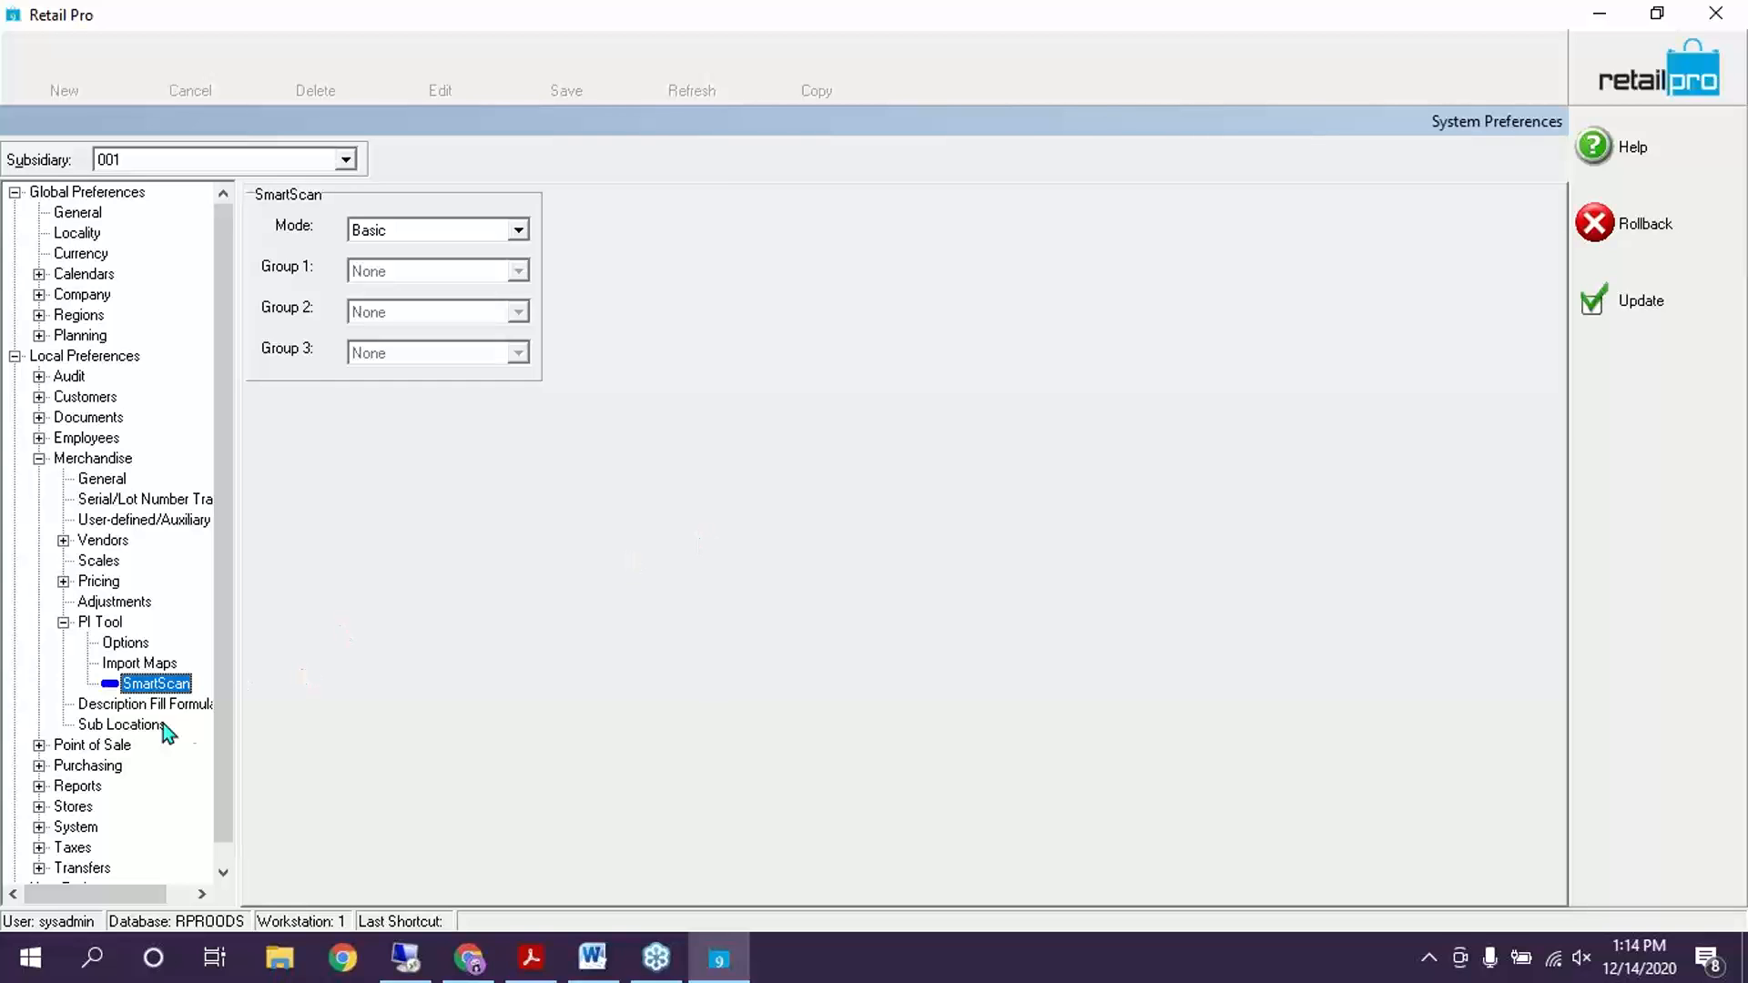
# Go back to the main PI Tool preferences page listing Options, Import Maps and SmartScan
pyautogui.click(92, 626)
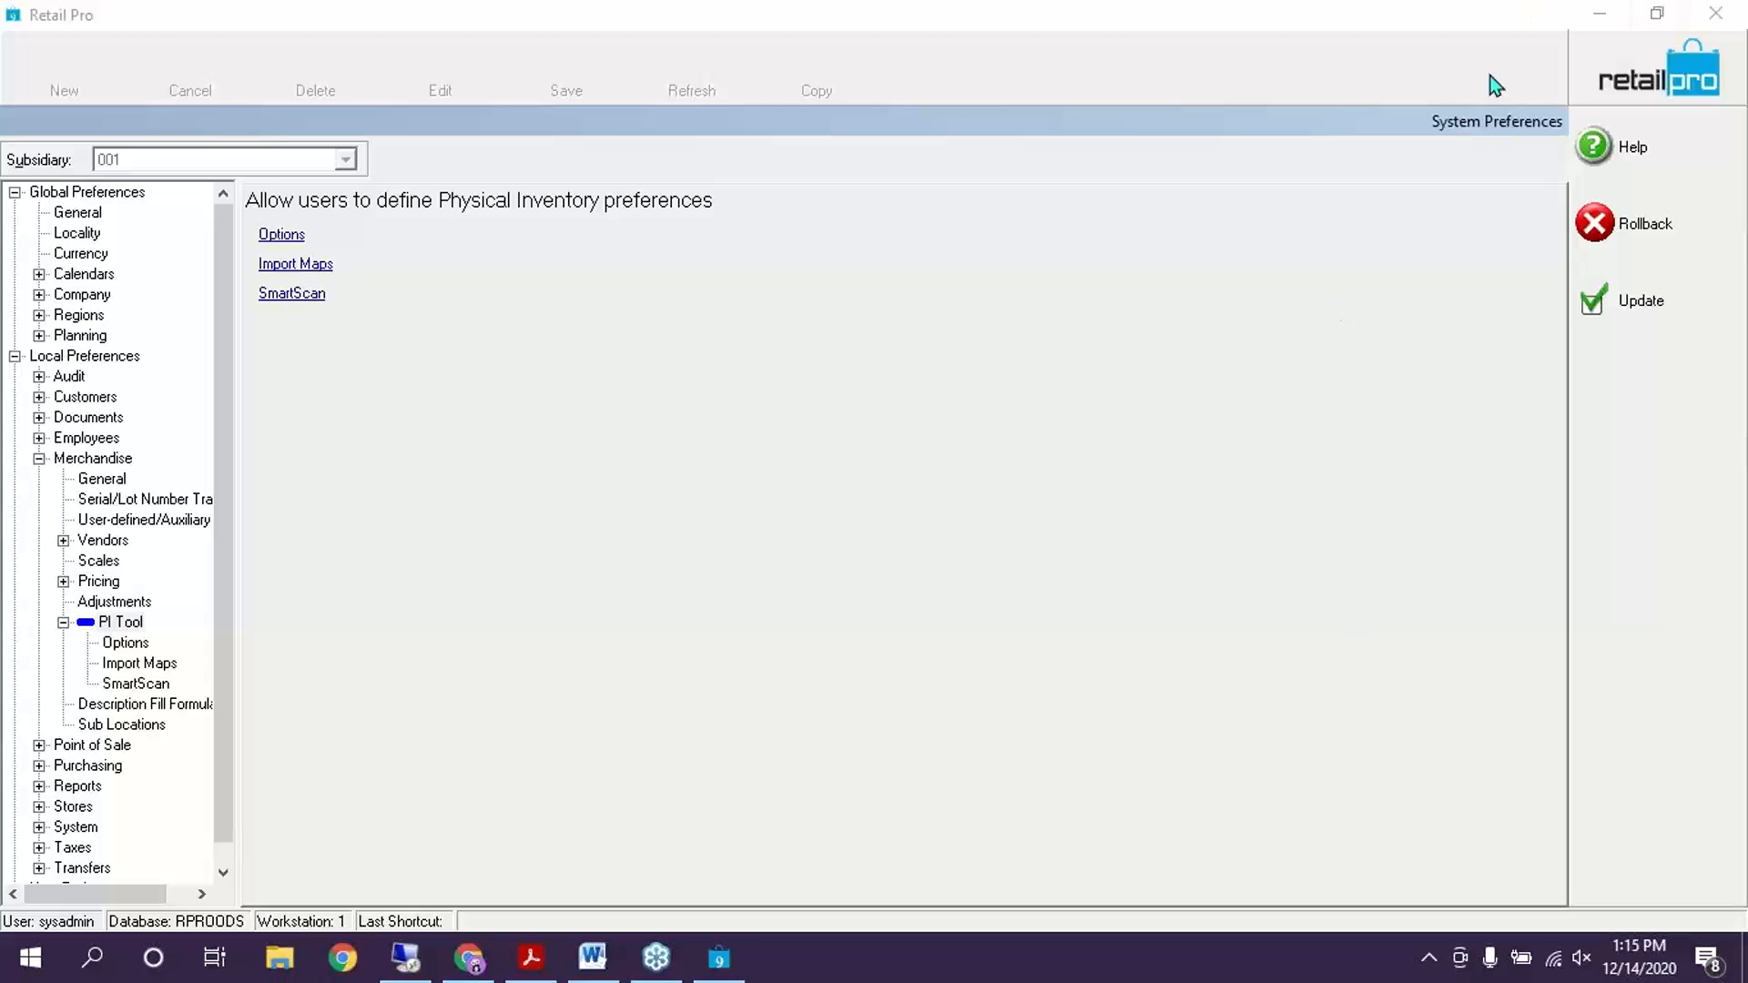
# Save and close System Preferences with Update, then switch to the v9 PI guide PDF
pyautogui.click(1662, 298)
pyautogui.click(1662, 298)
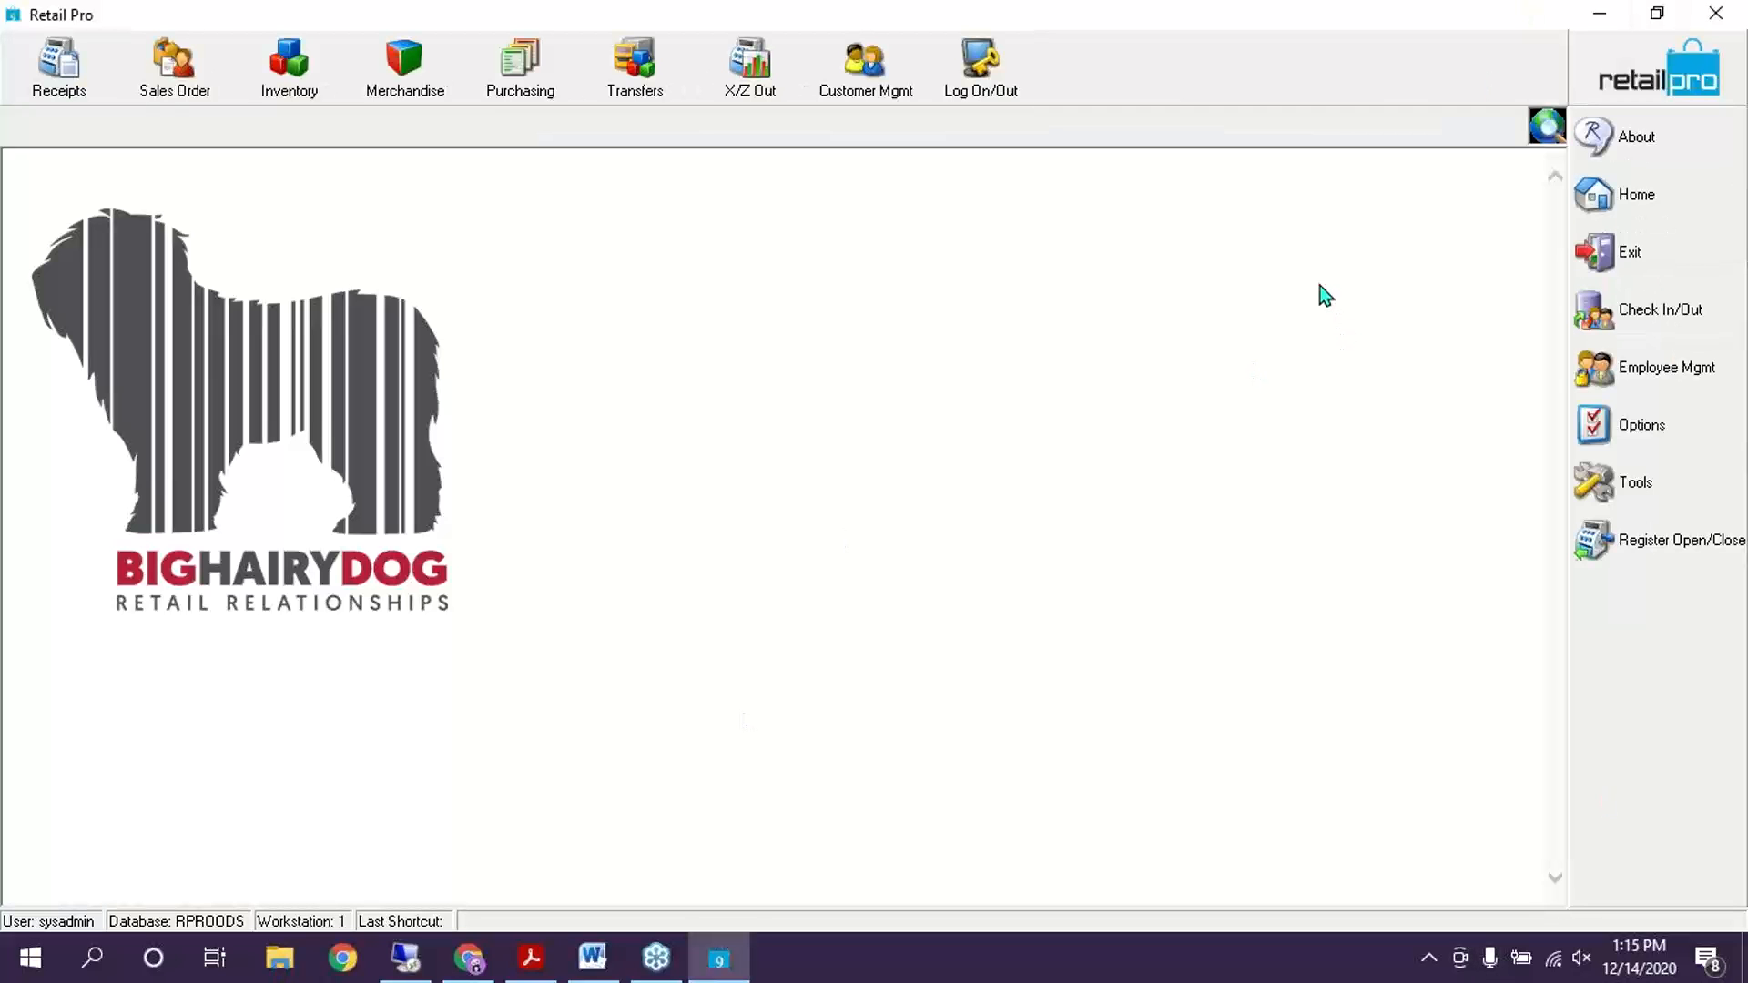
pyautogui.click(531, 957)
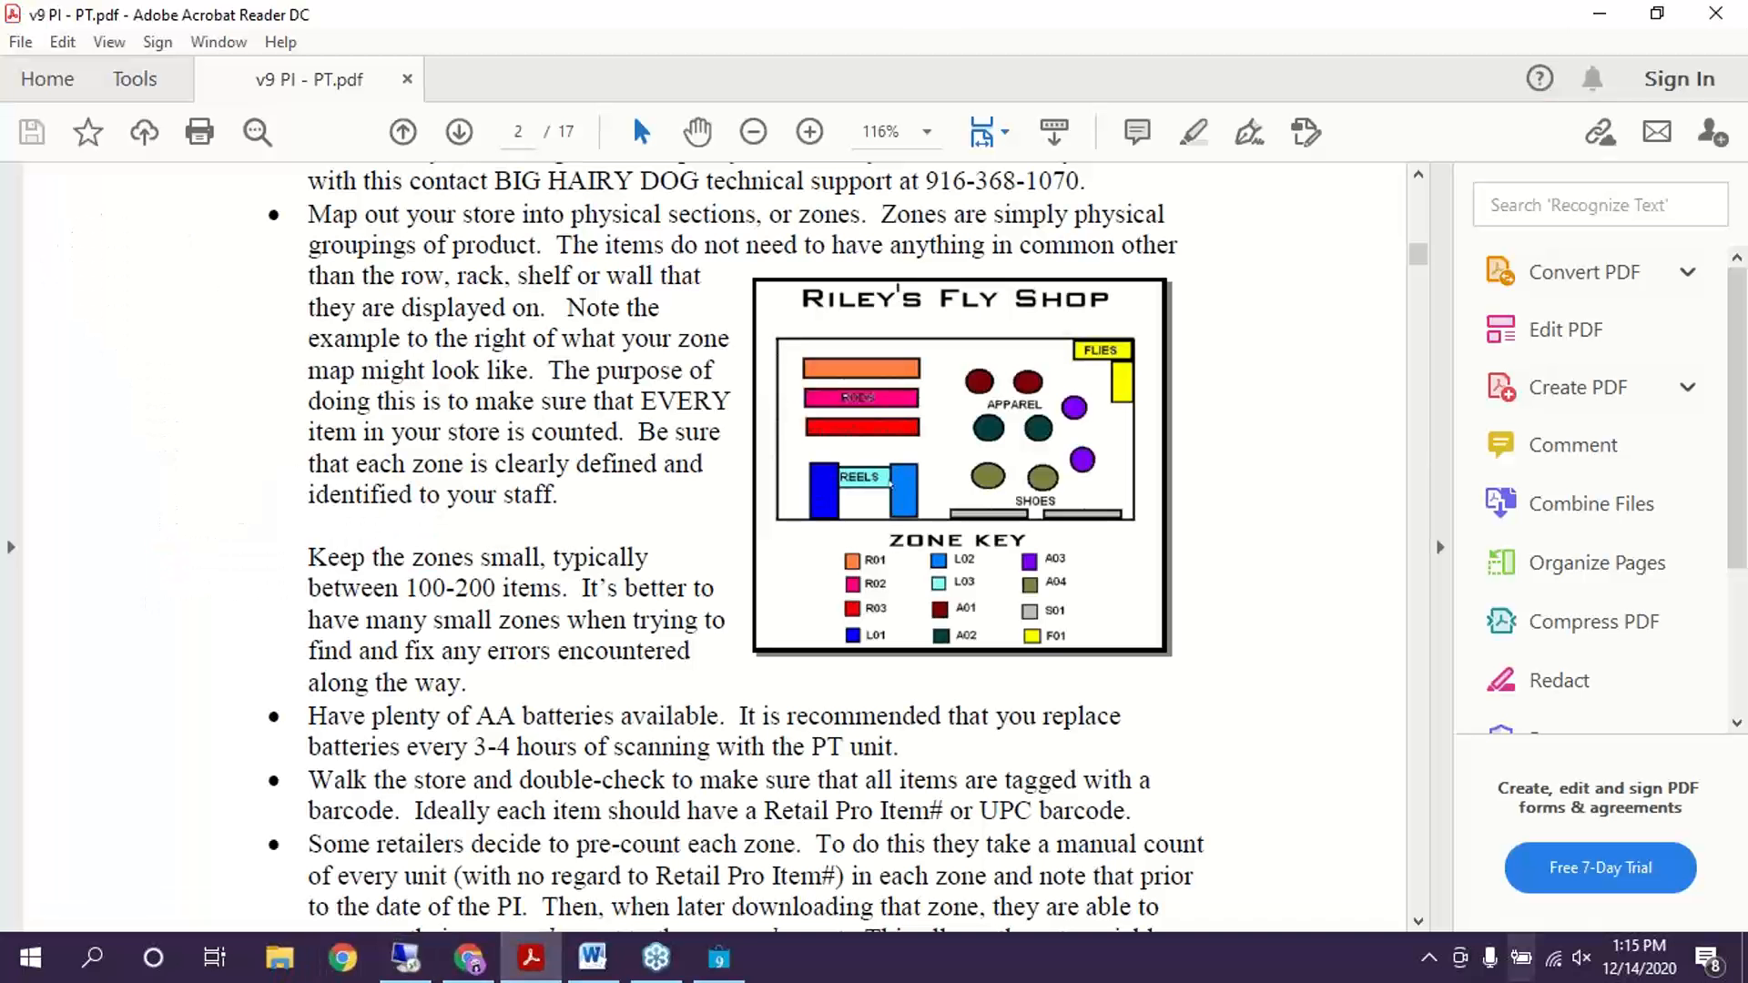
# Scroll through the Word Physical Inventory outline, then minimize Word to reveal the PDF
pyautogui.click(592, 957)
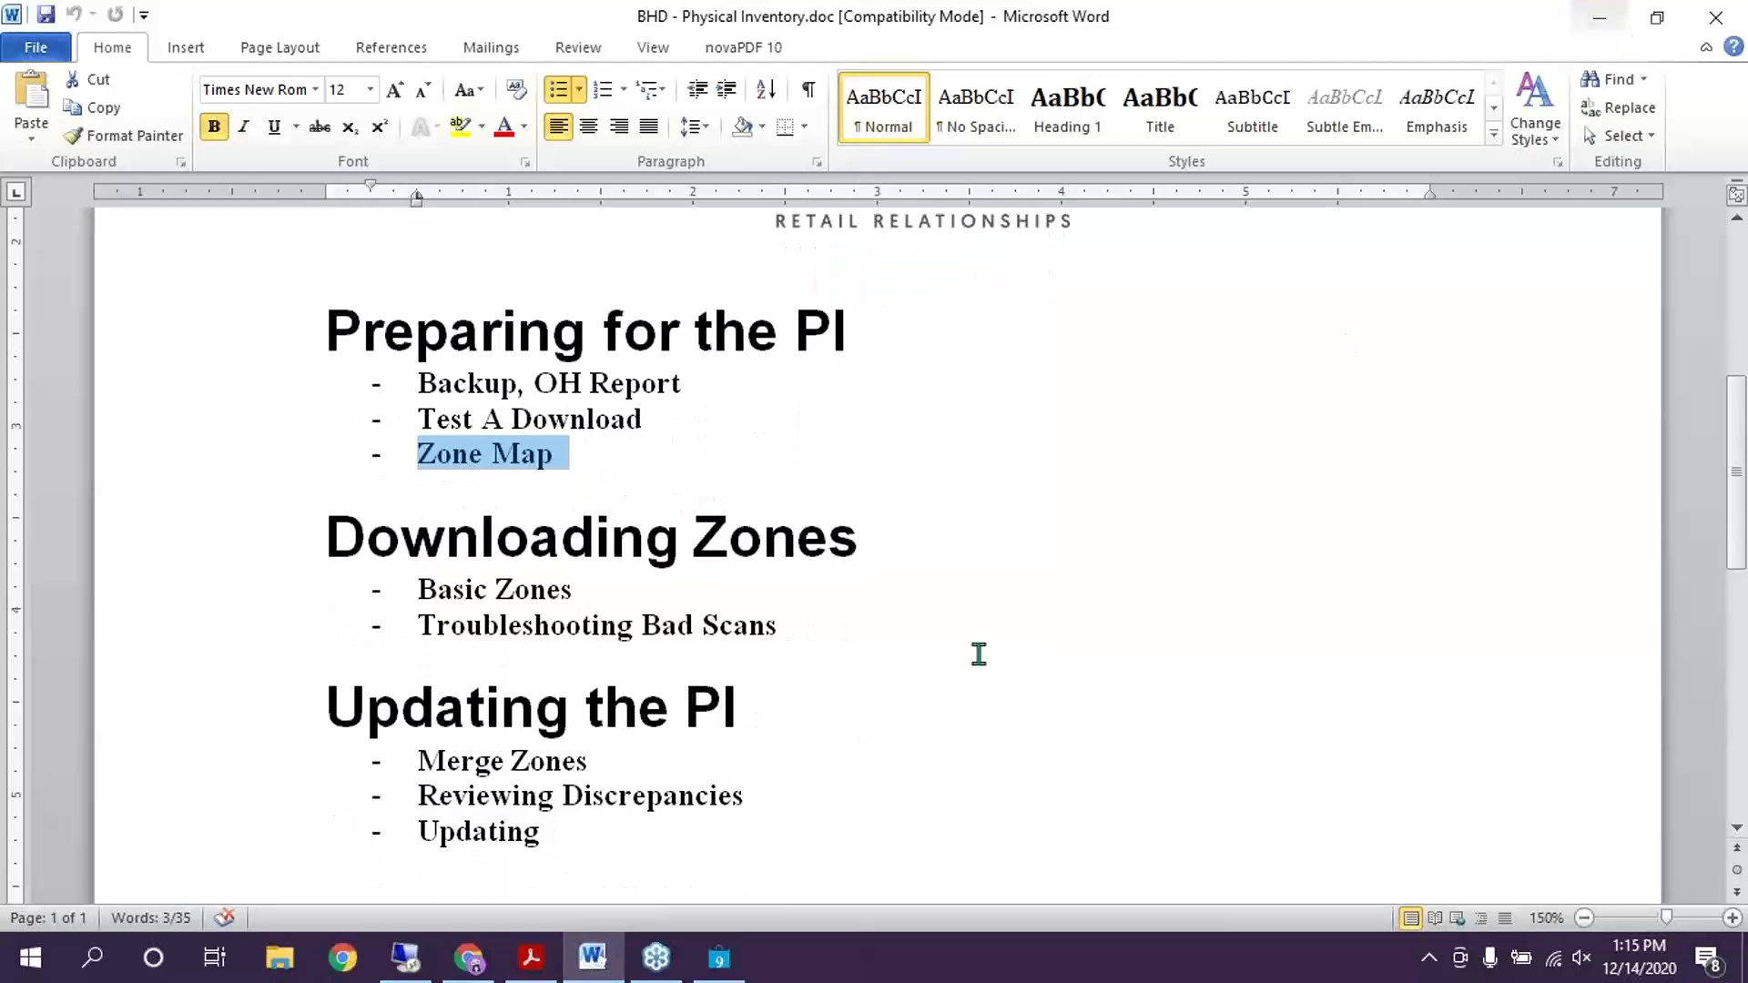
pyautogui.scroll(-1, 975, 649)
pyautogui.click(1603, 13)
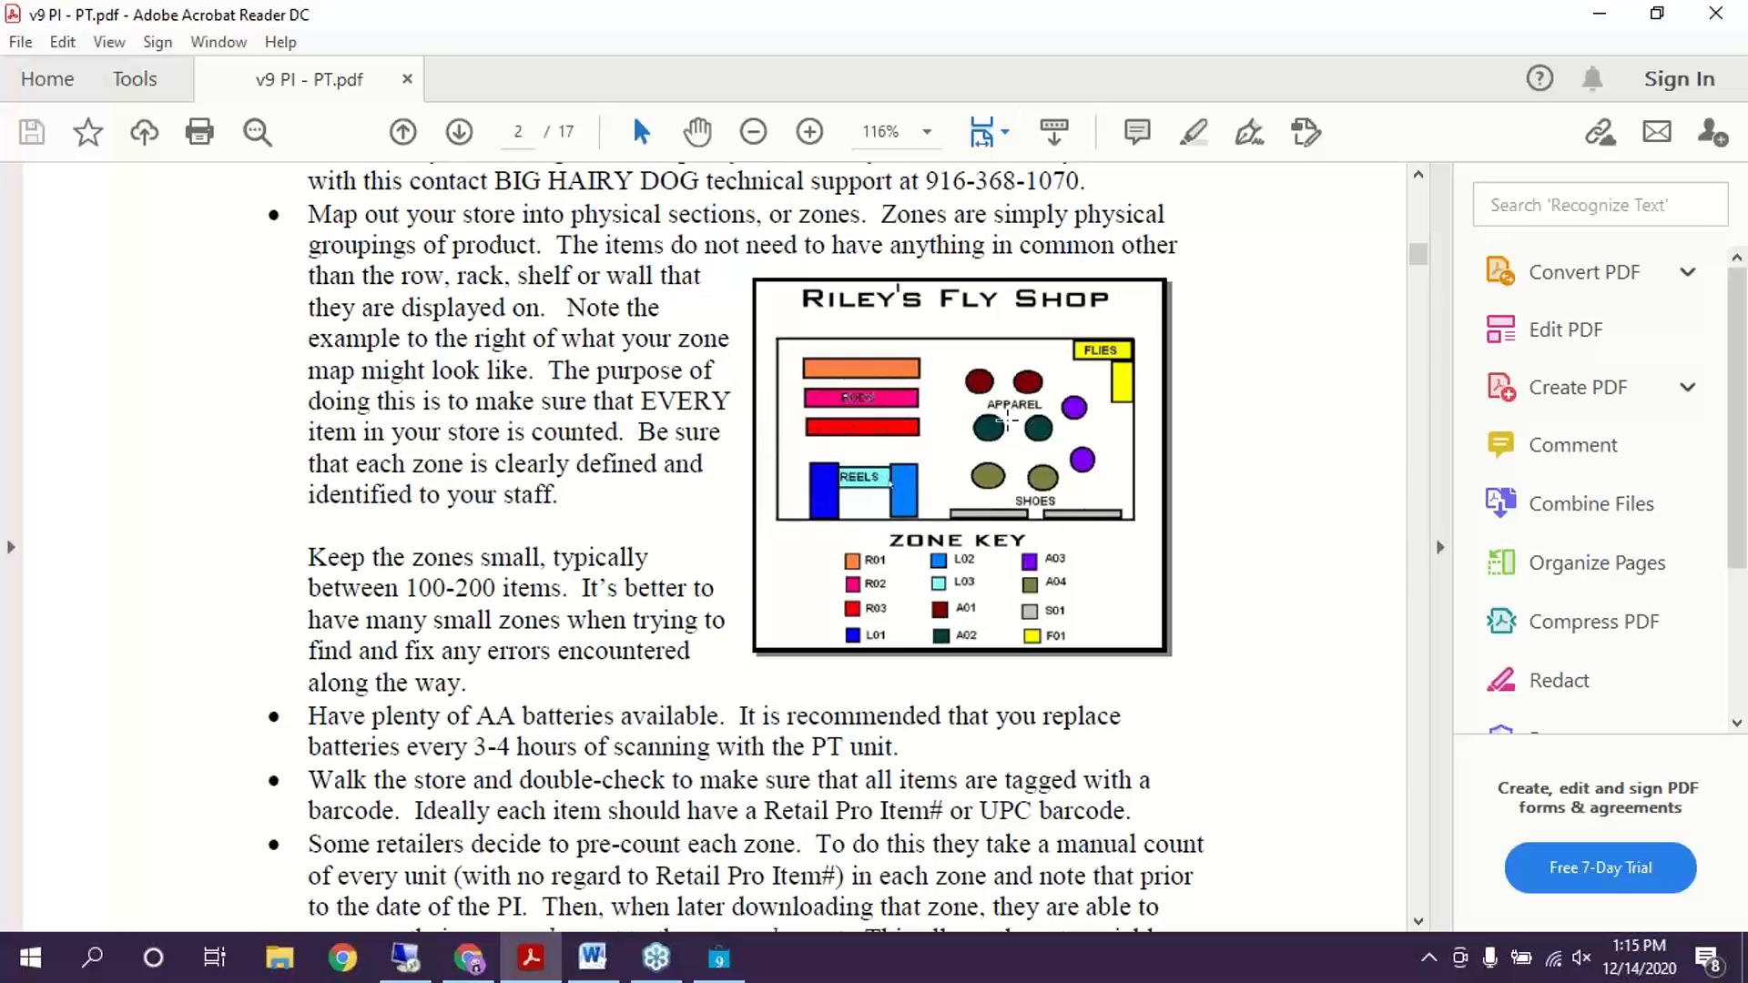
# Scroll the v9 PI guide from page 3 down to page 6's Phase 2 'Starting the Physical' heading
pyautogui.scroll(-1, 1000, 678)
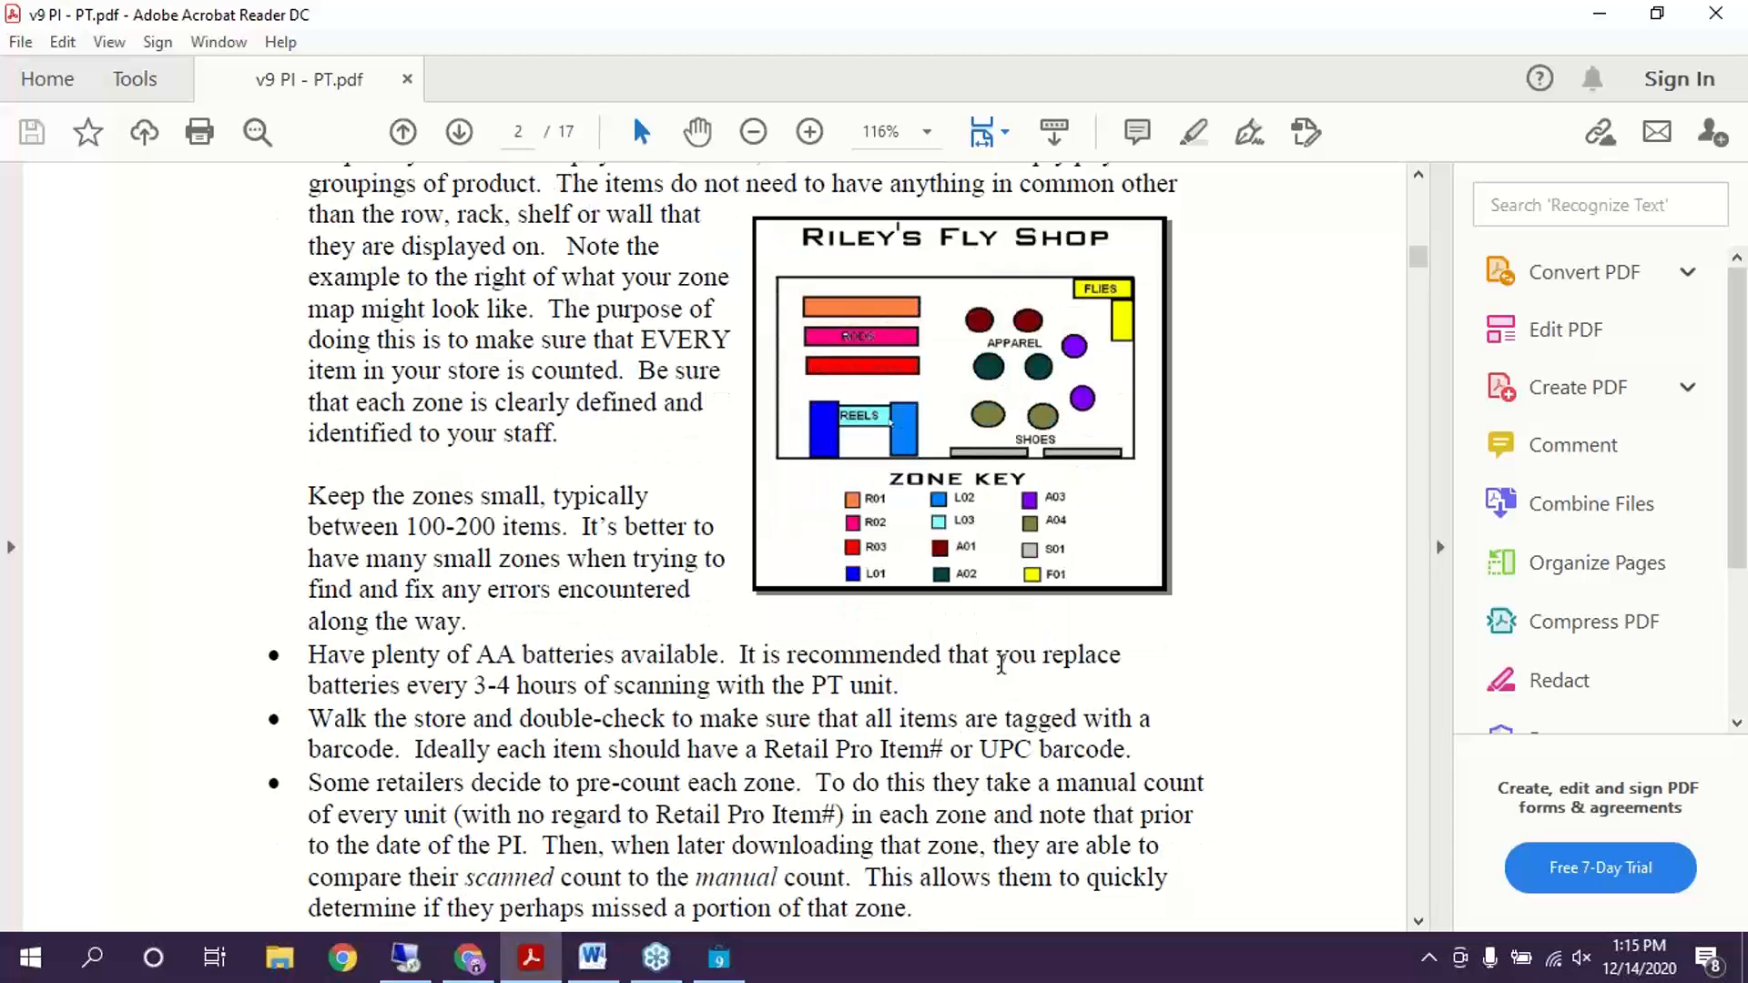
pyautogui.scroll(-5, 872, 687)
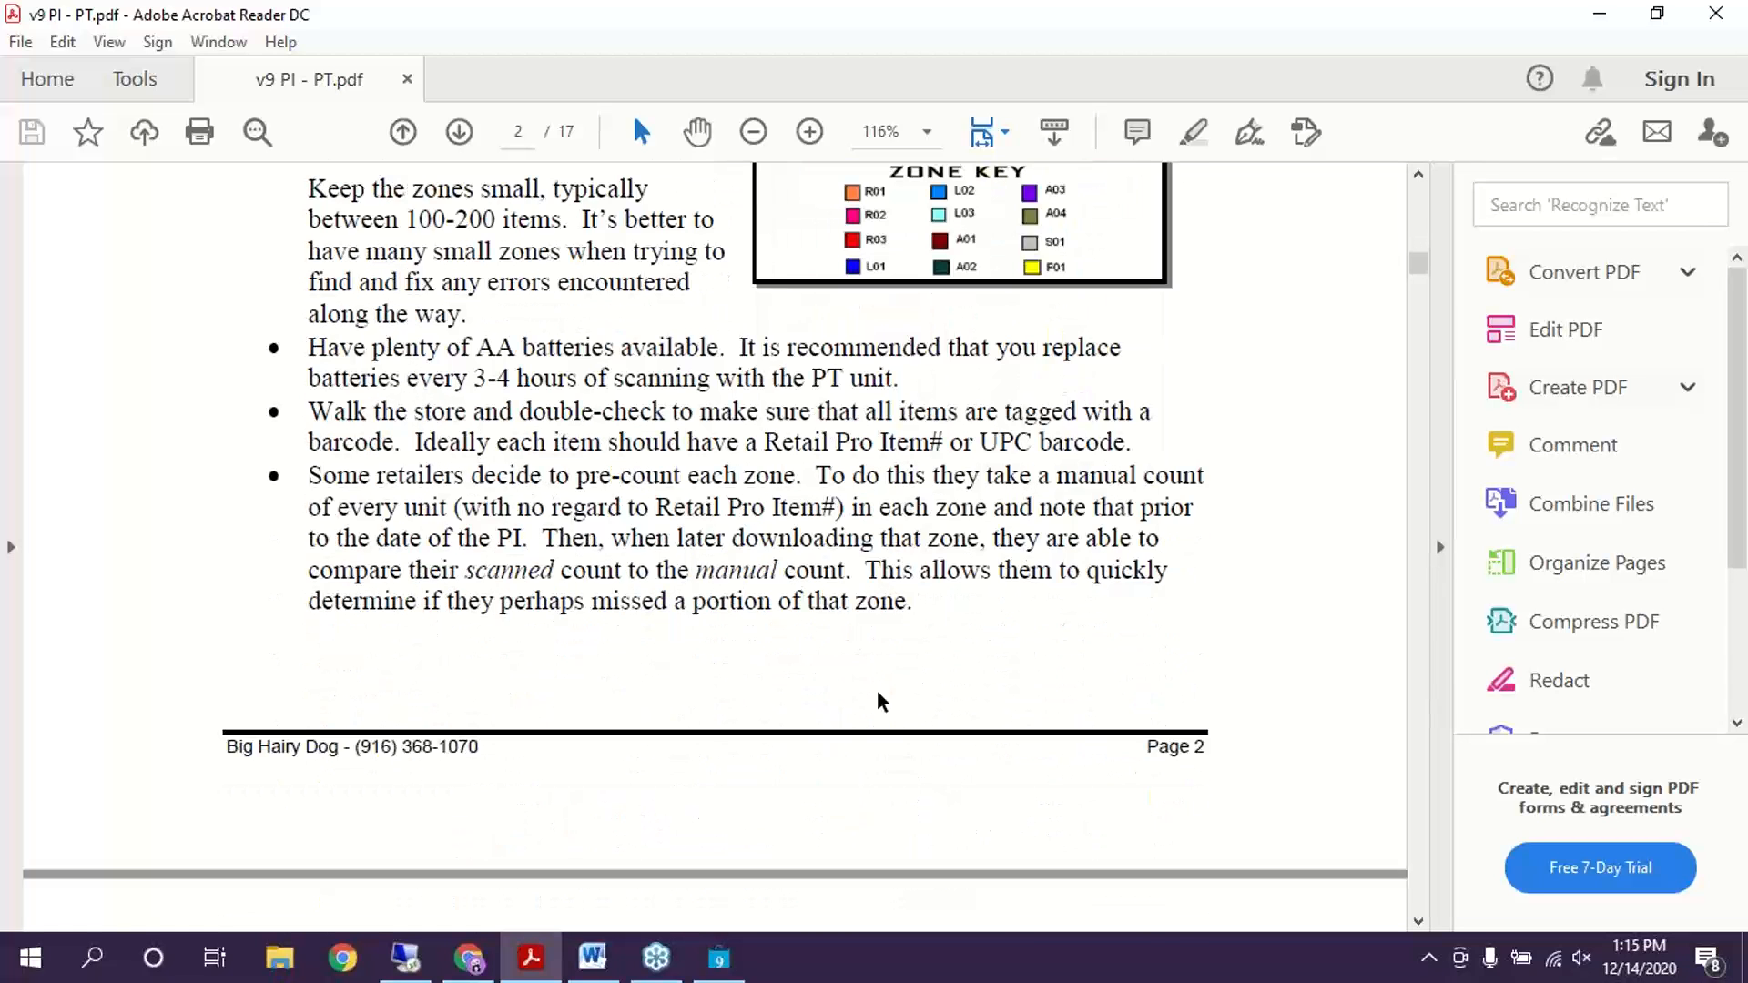
pyautogui.scroll(-15, 864, 685)
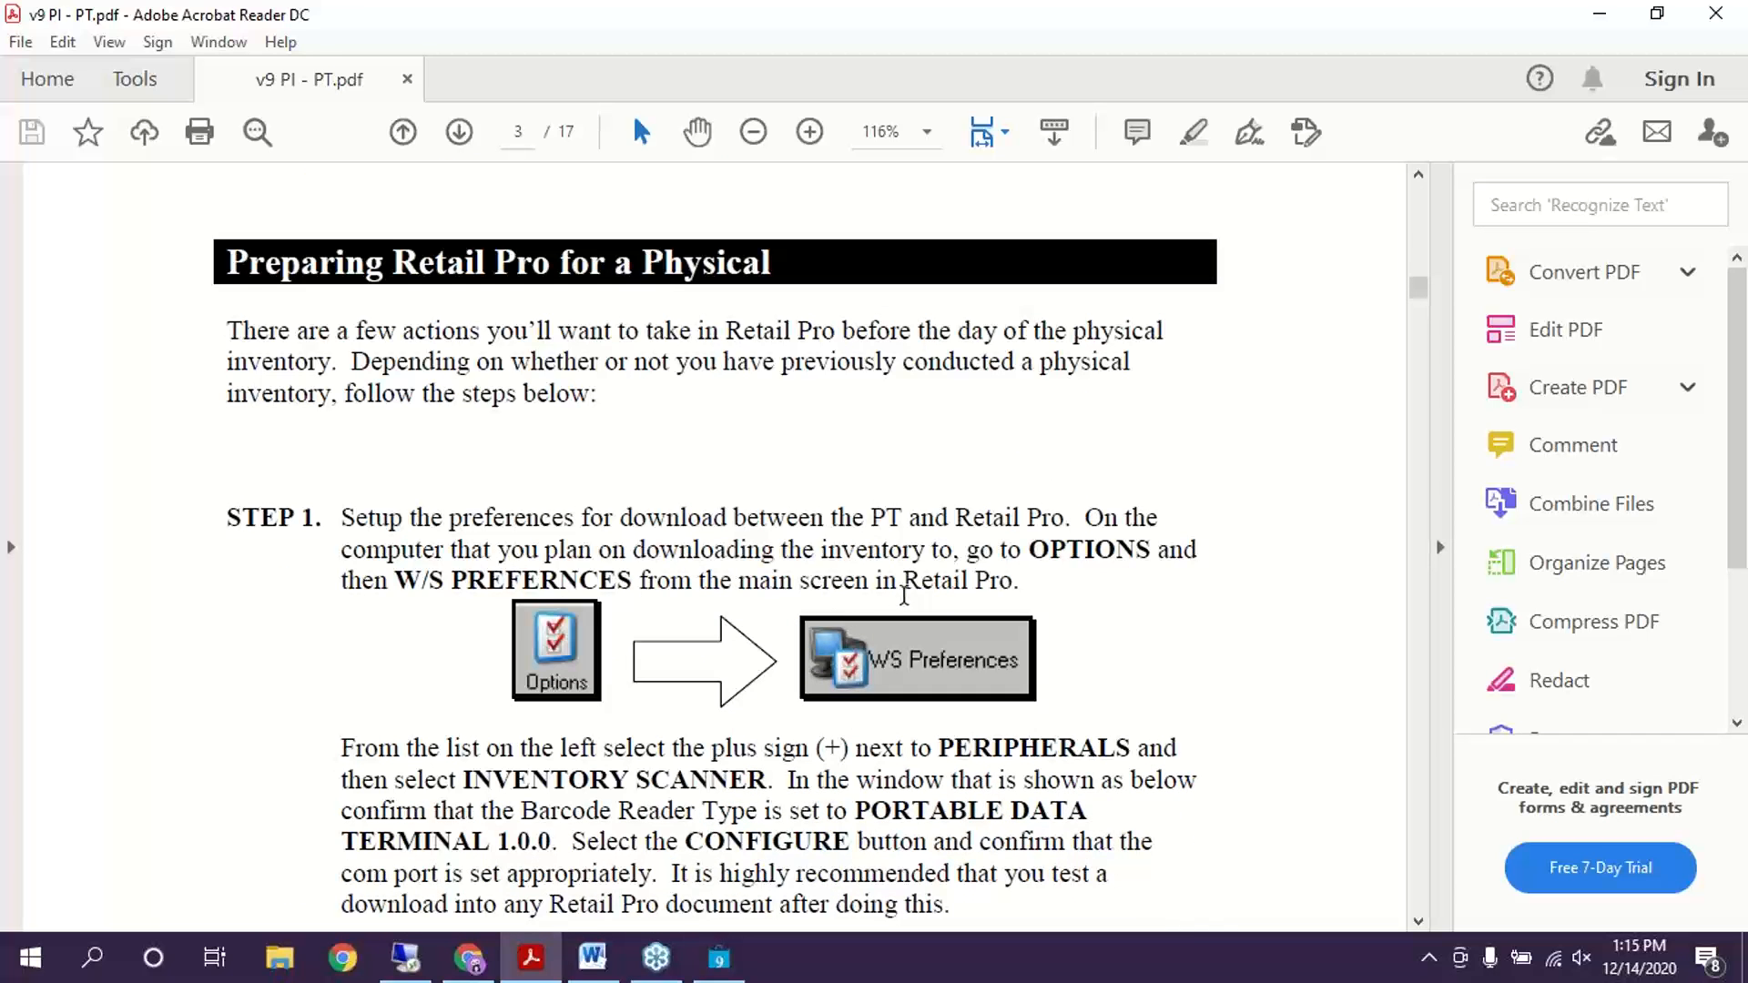
pyautogui.scroll(-2, 688, 460)
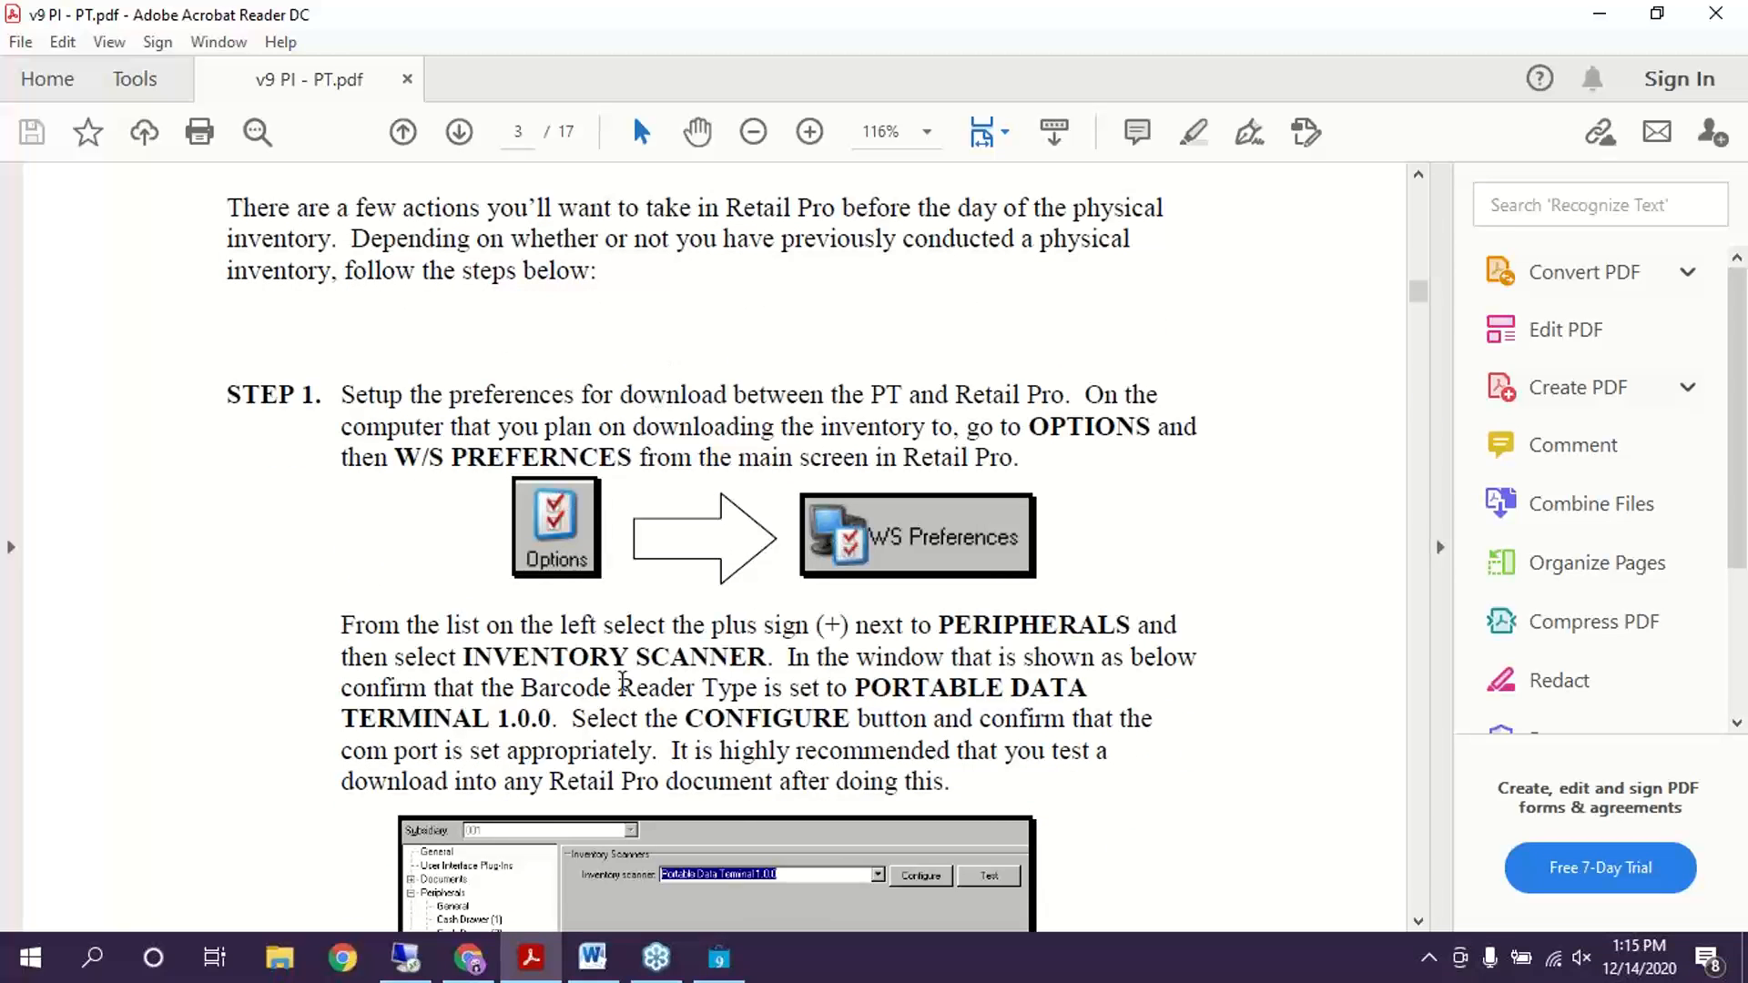
pyautogui.scroll(-1, 624, 669)
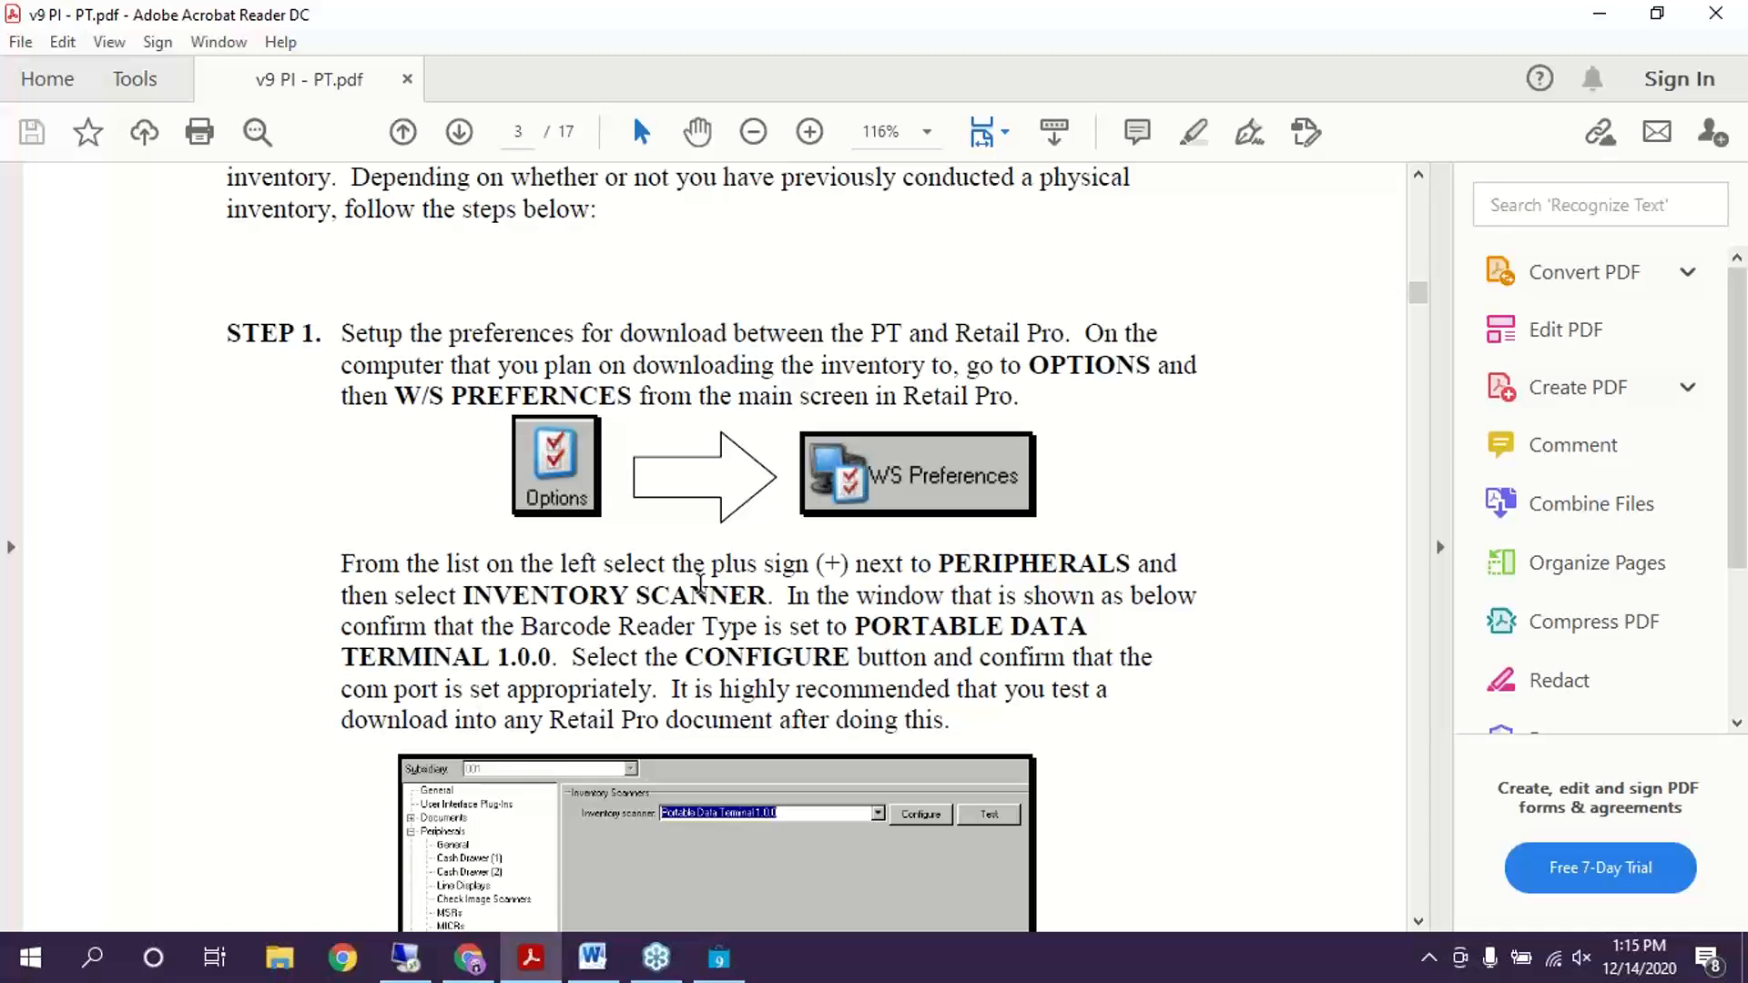
pyautogui.scroll(-5, 700, 584)
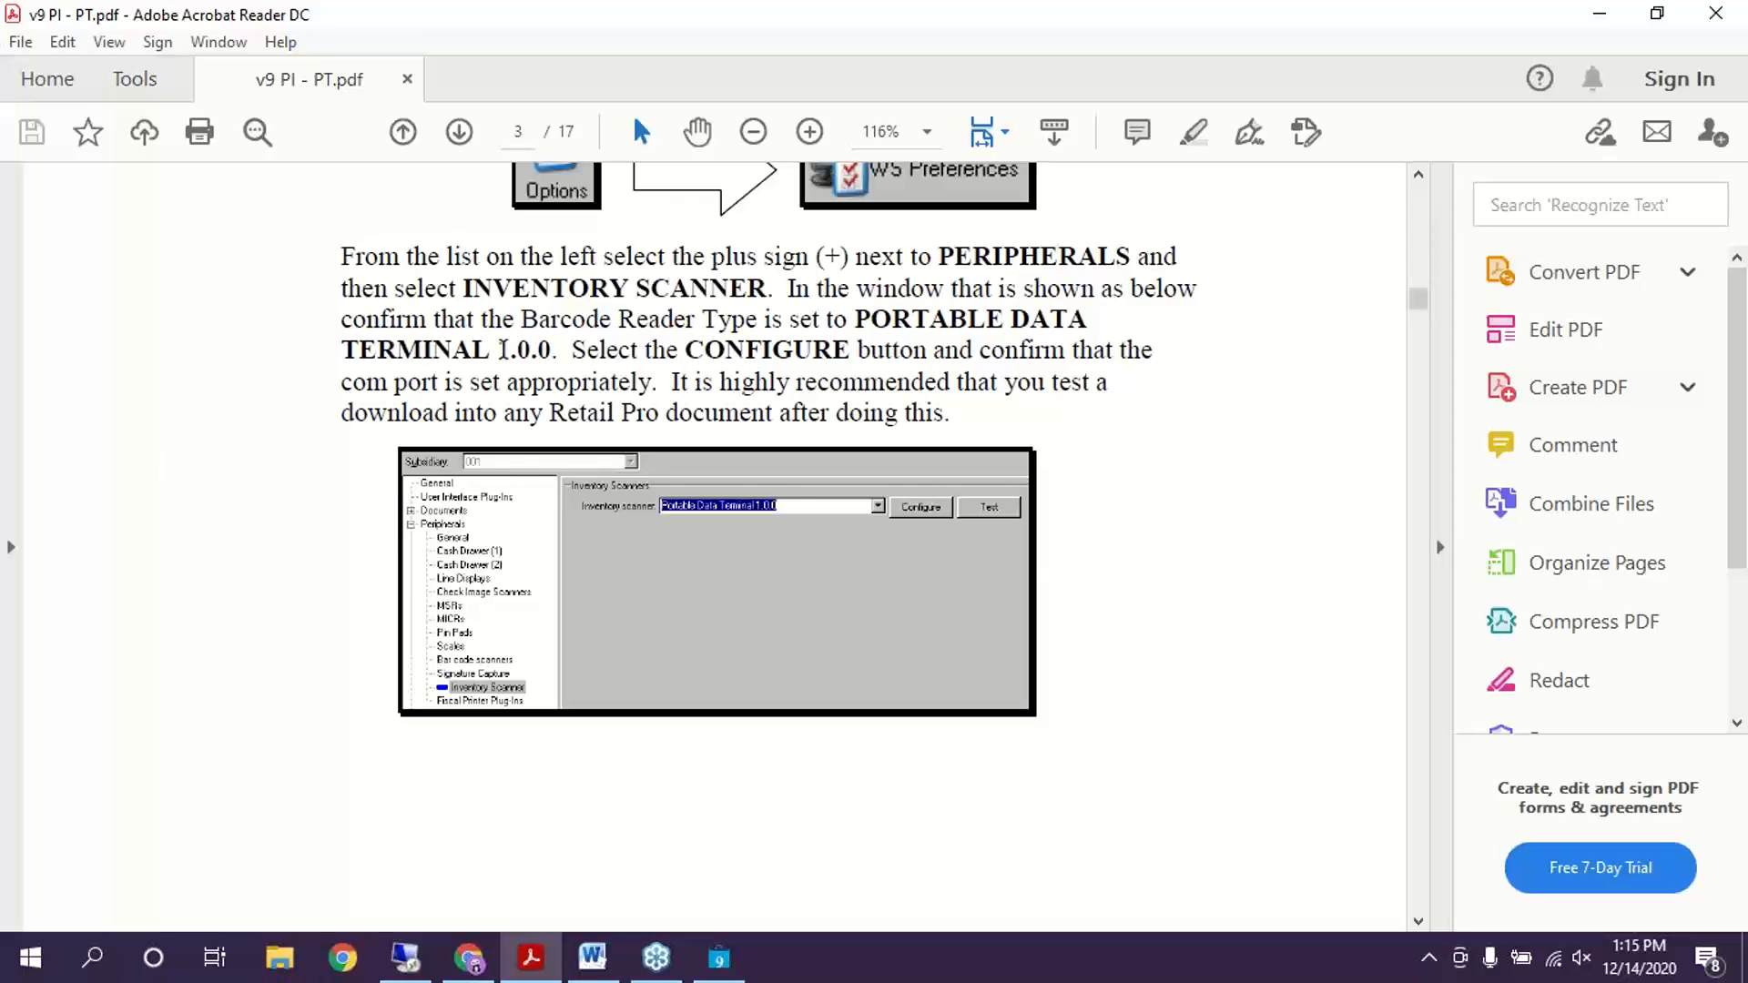
pyautogui.scroll(4, 503, 348)
pyautogui.scroll(-4, 773, 412)
pyautogui.scroll(-18, 772, 412)
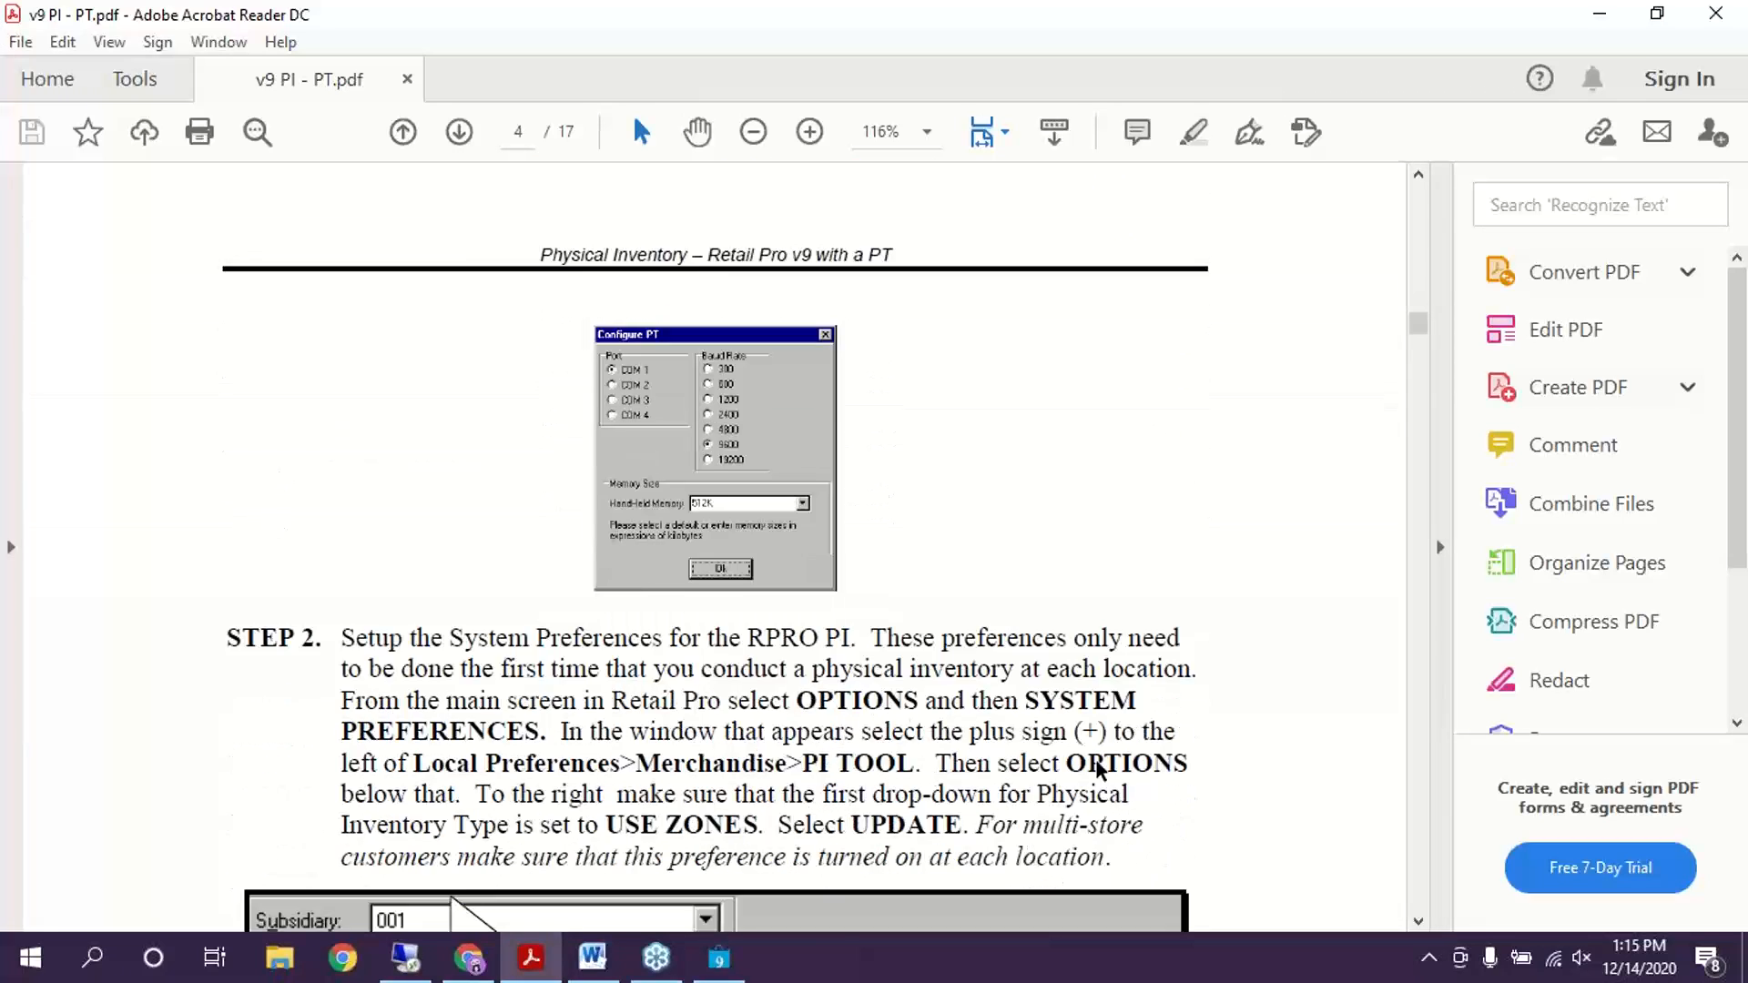
pyautogui.scroll(-3, 995, 500)
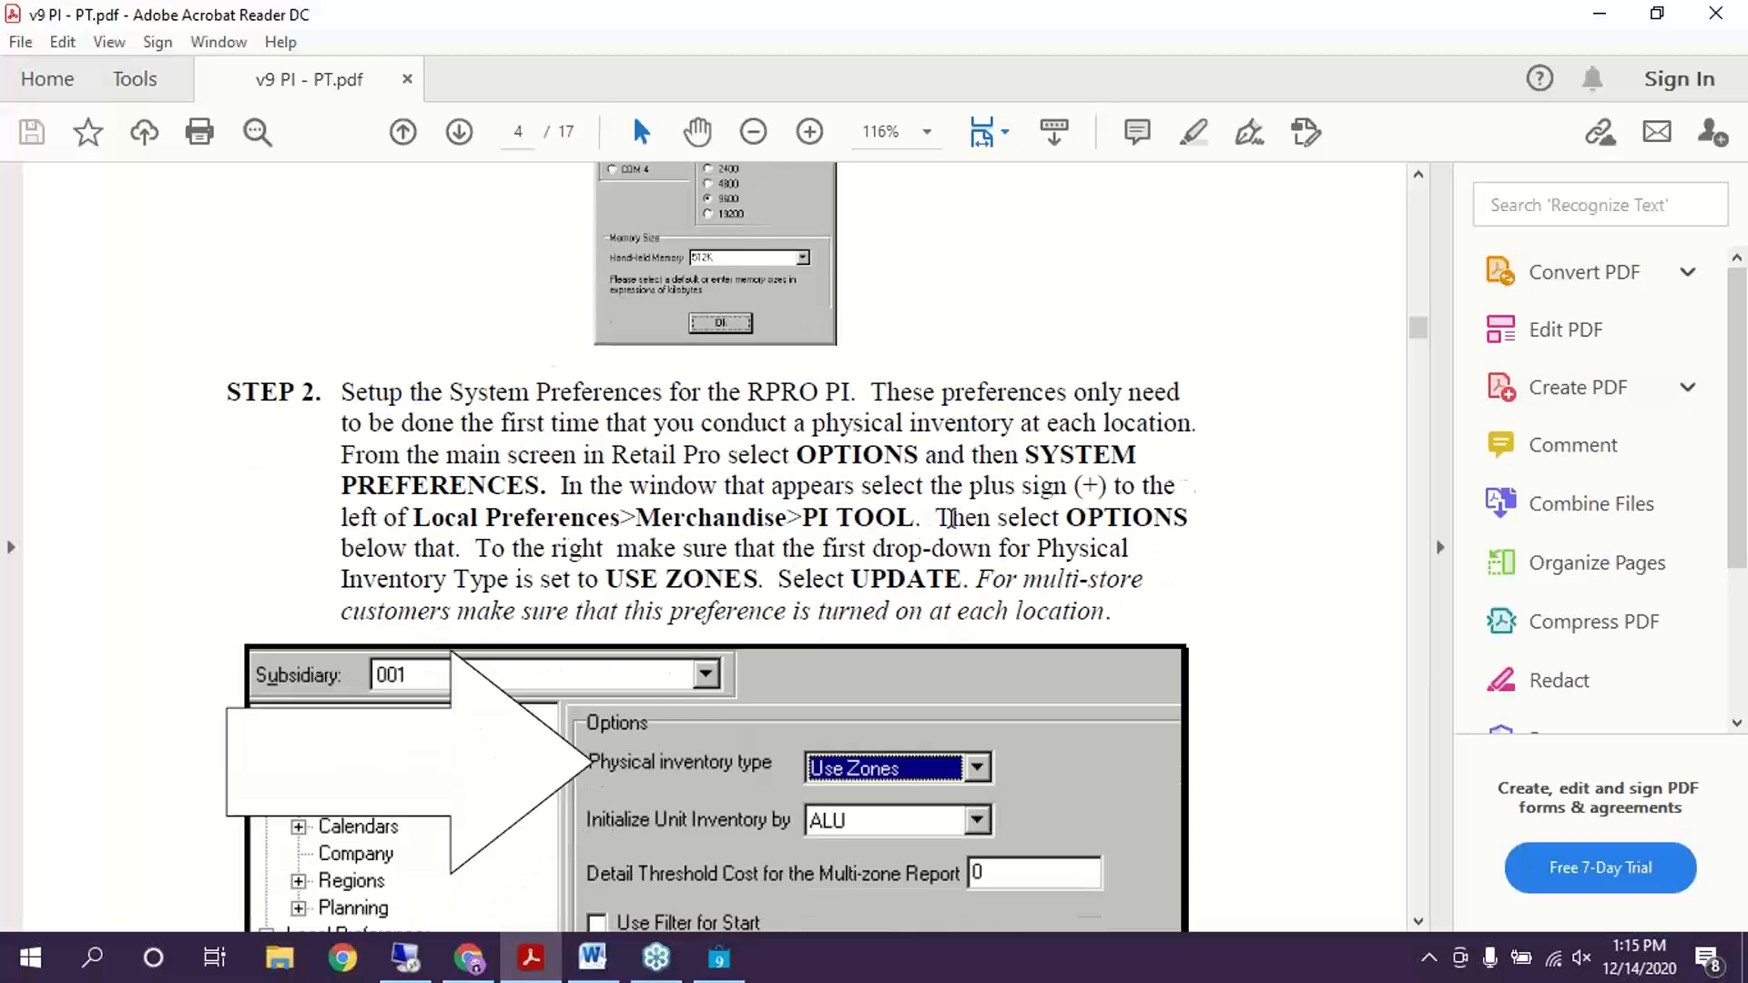
pyautogui.scroll(-9, 949, 519)
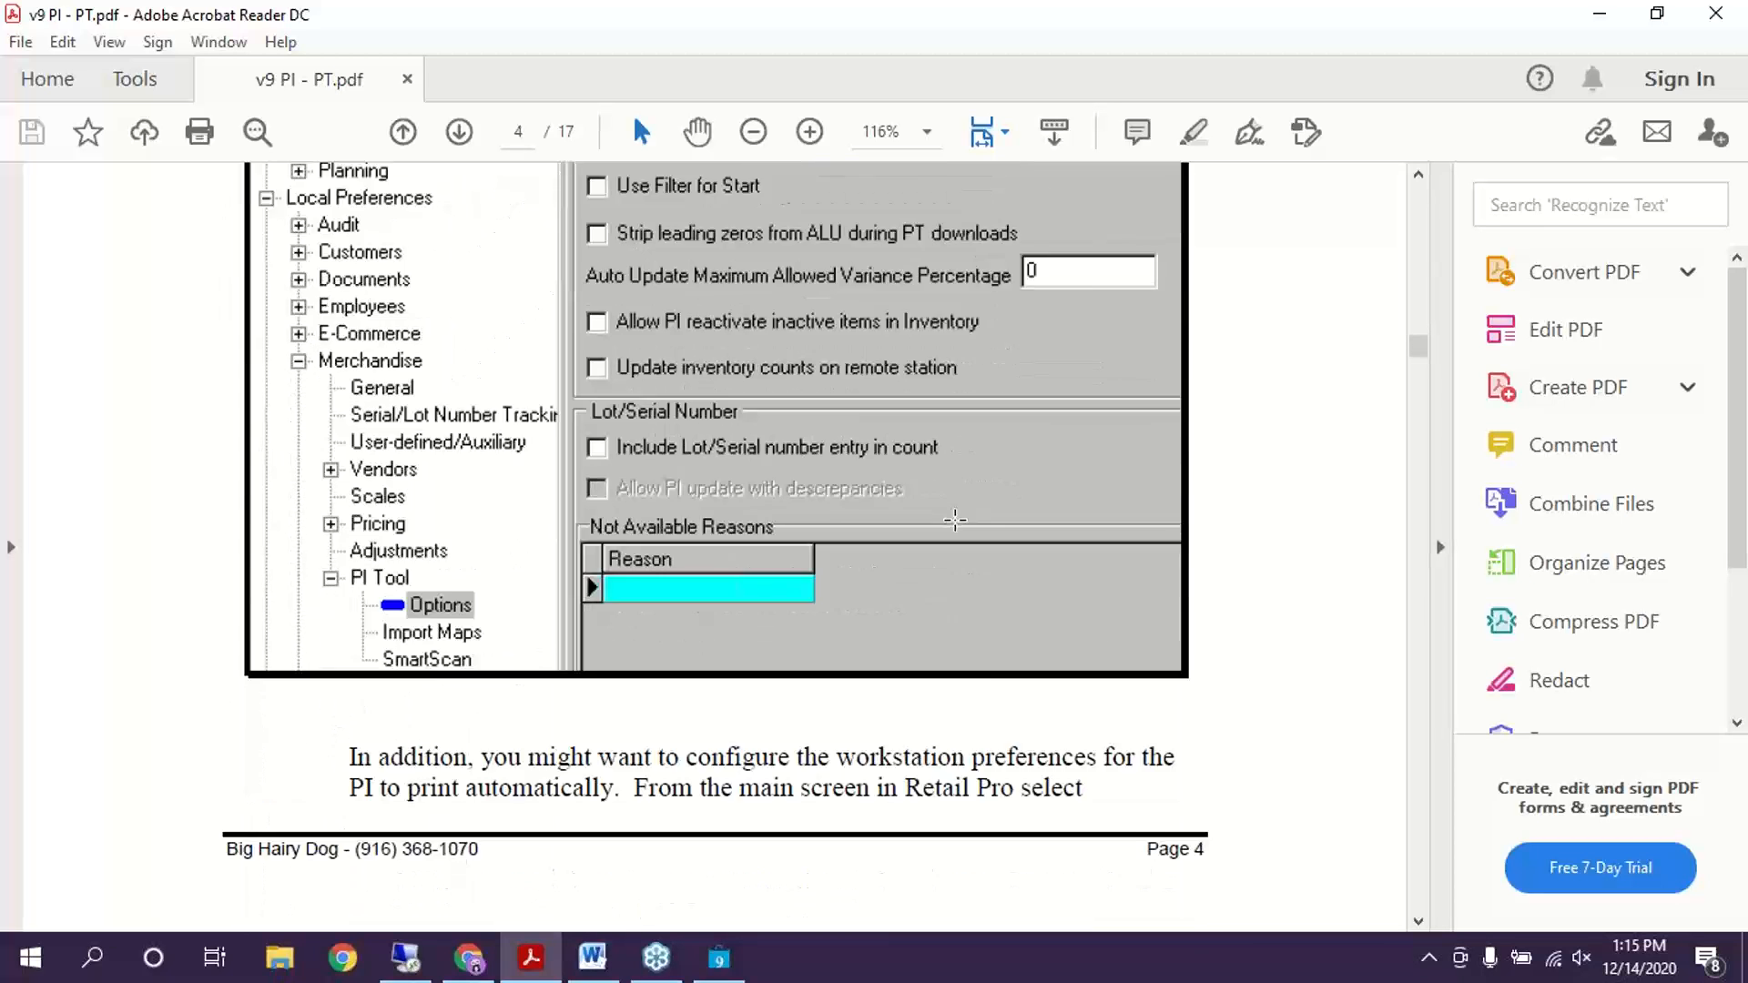
pyautogui.scroll(-14, 954, 520)
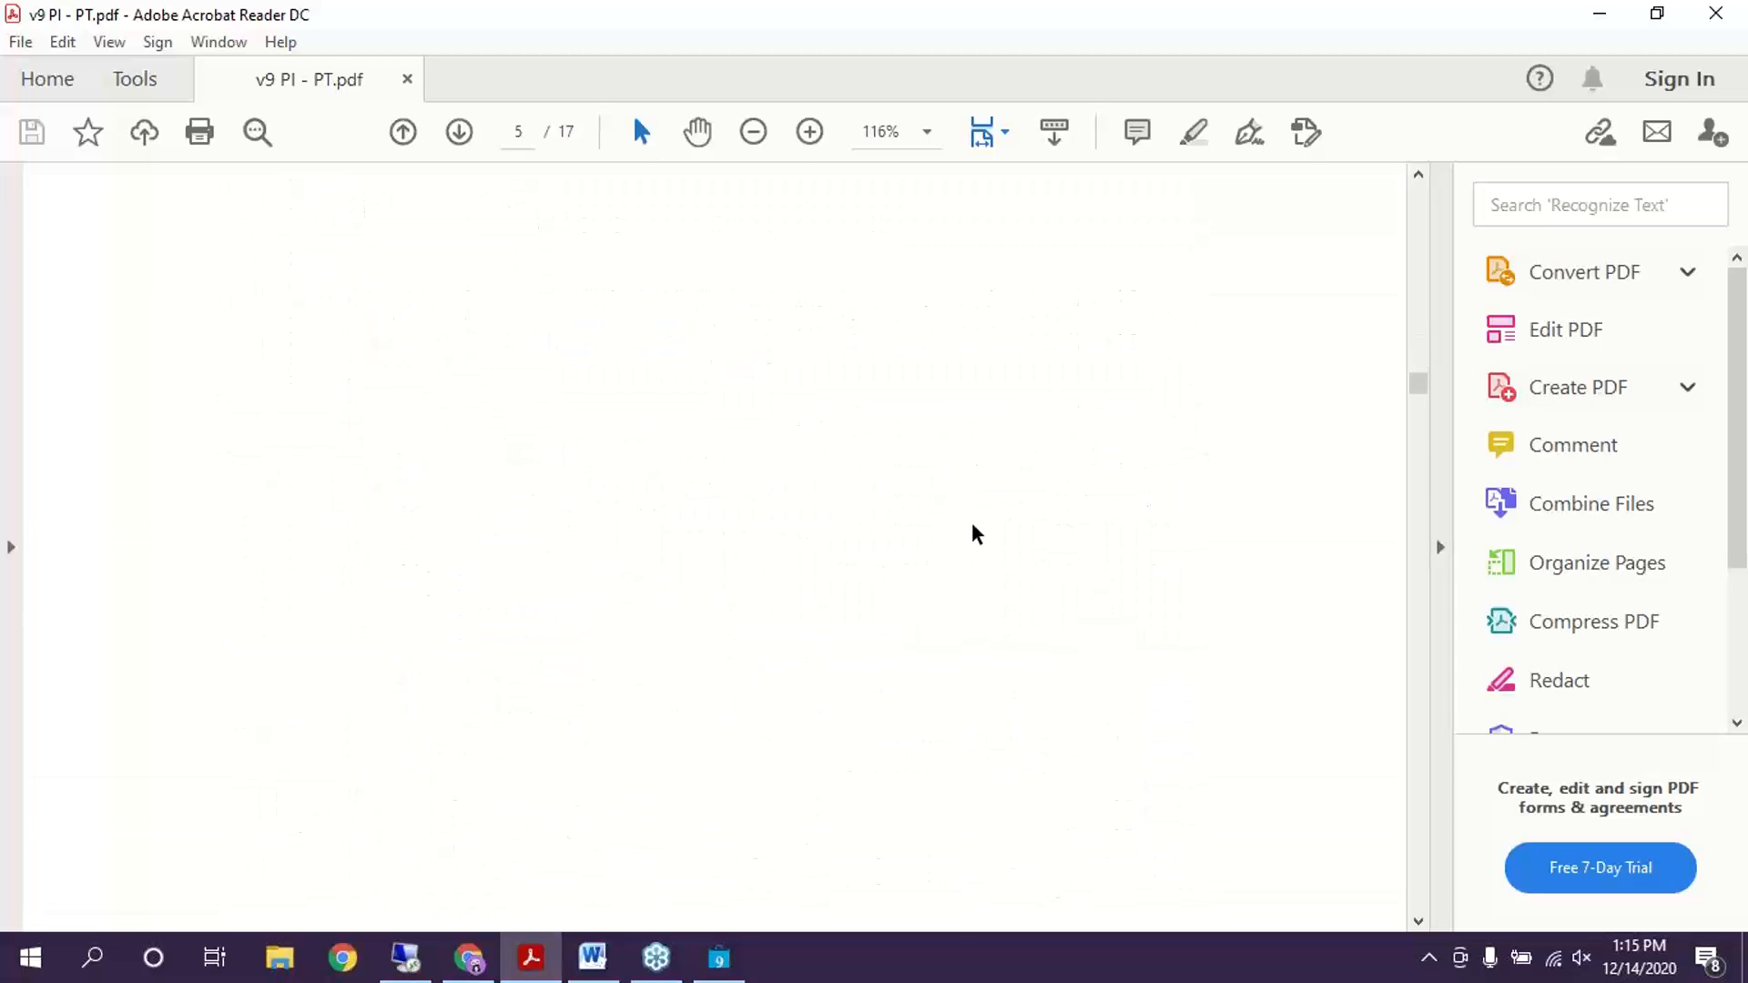
pyautogui.scroll(-8, 976, 534)
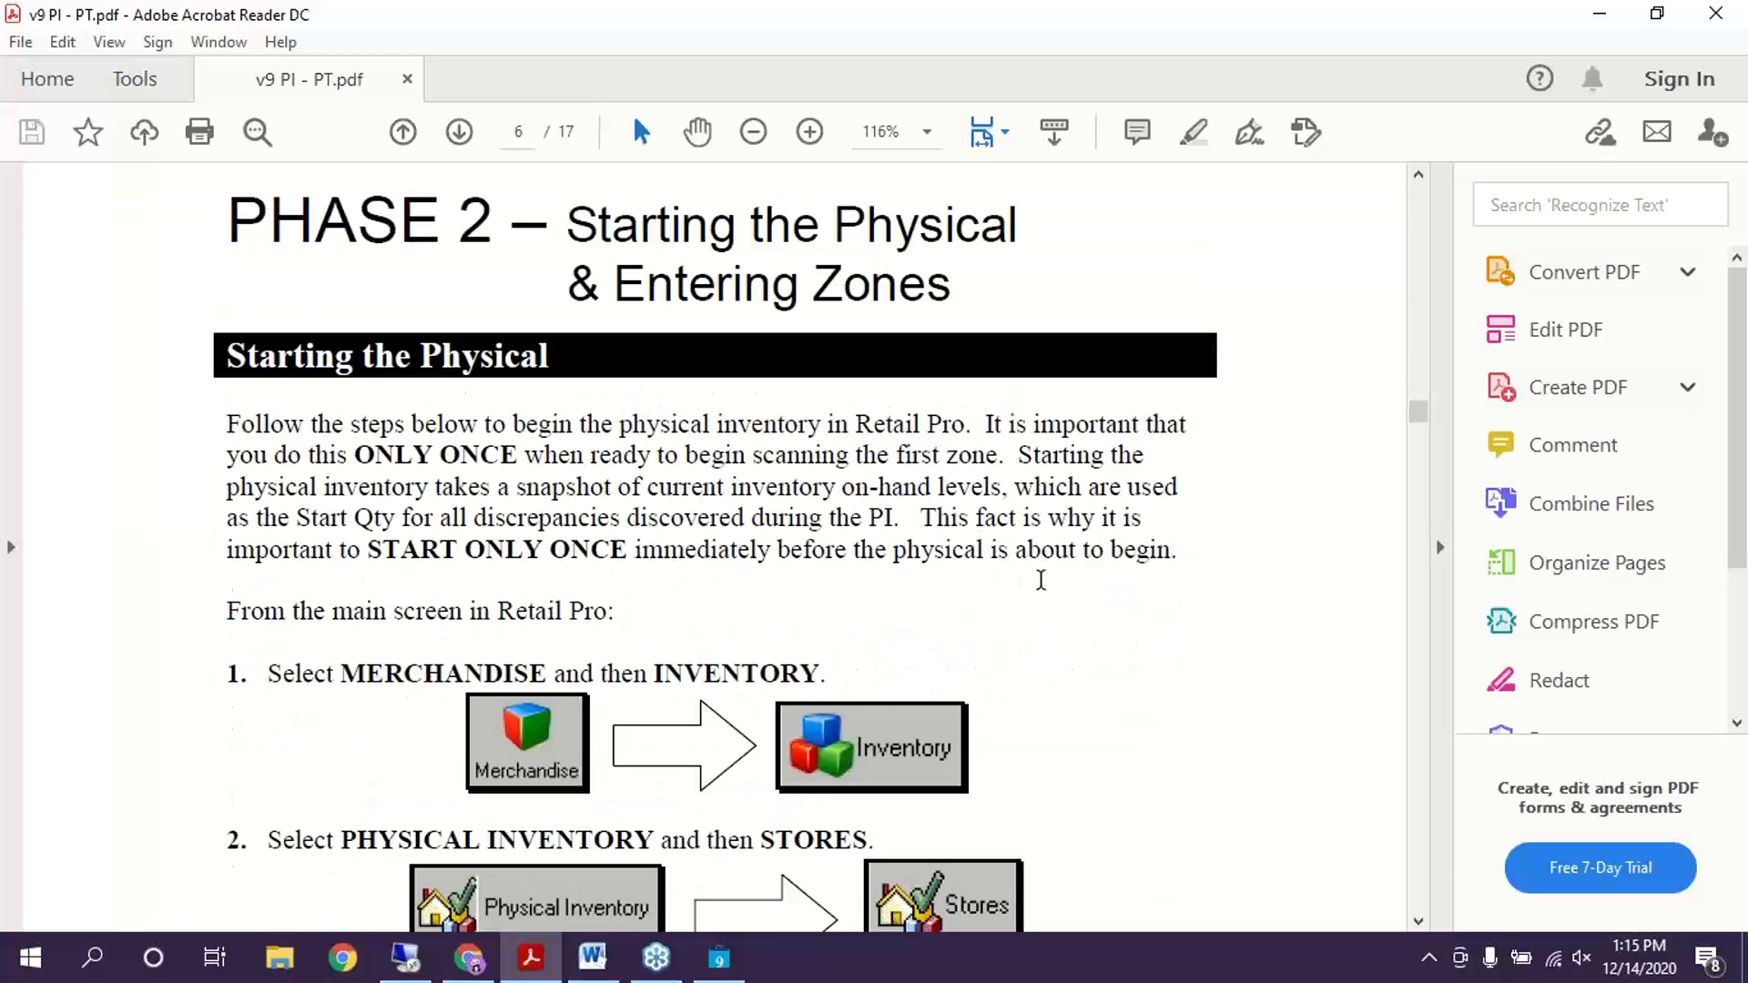
pyautogui.scroll(-1, 877, 502)
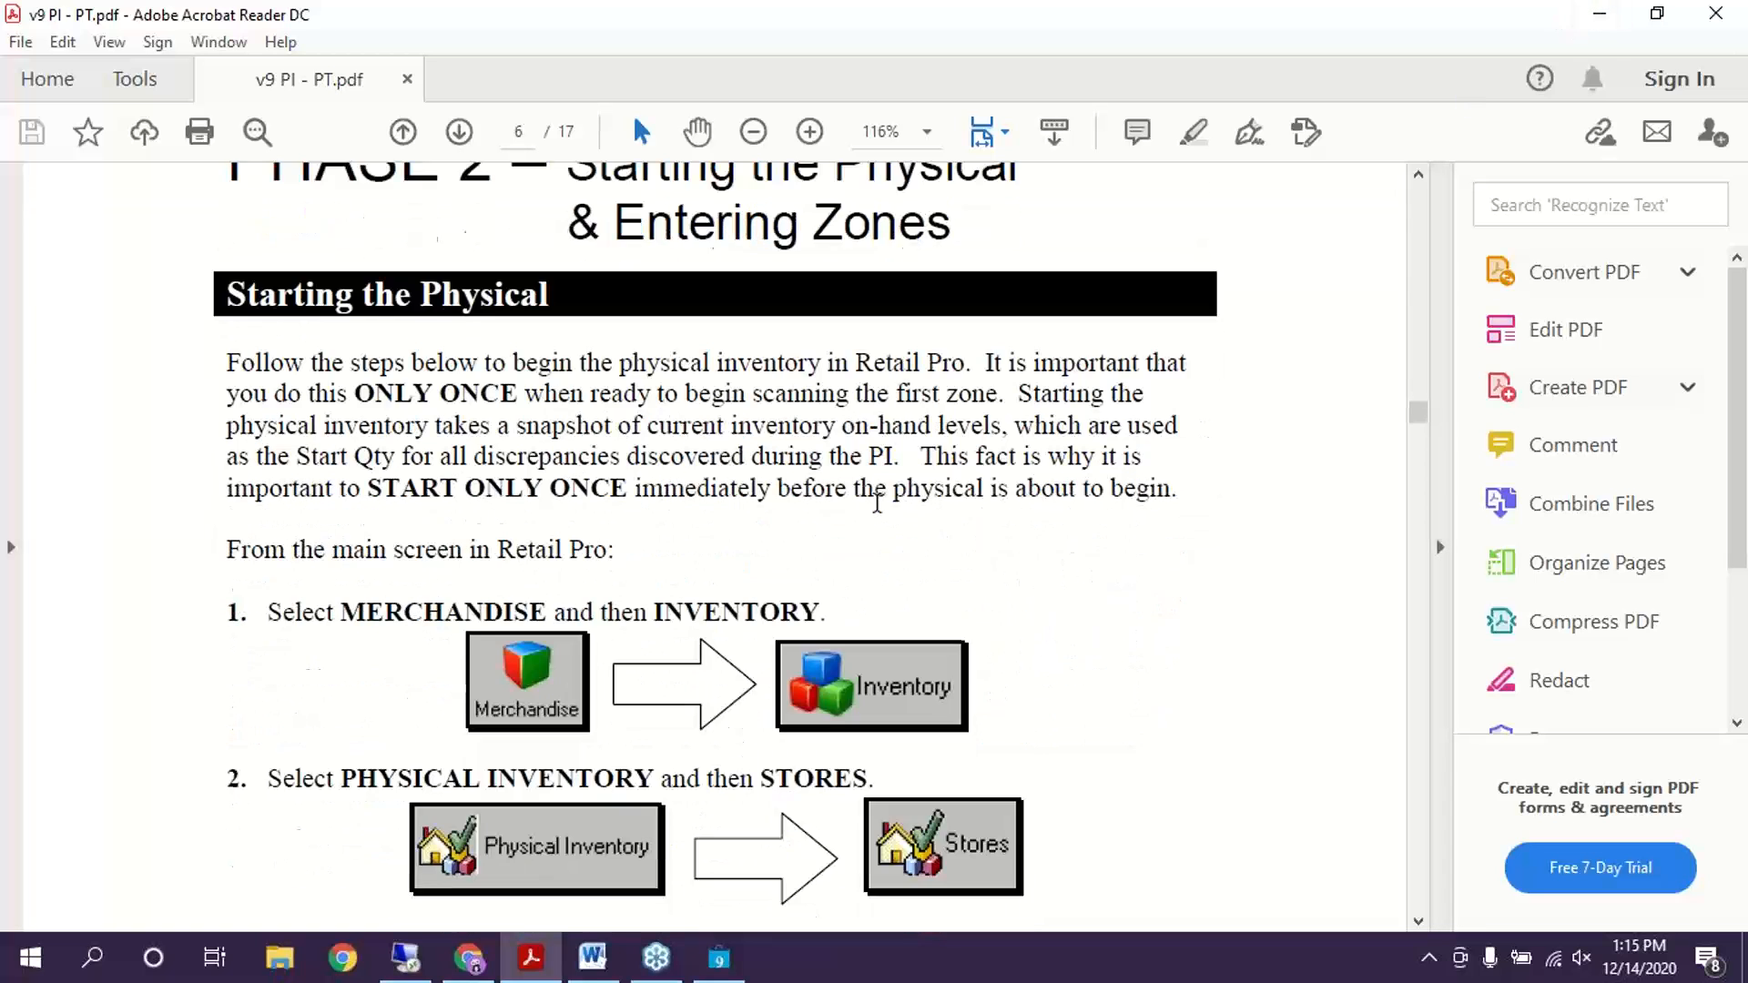
# Switch to Retail Pro, open the Inventory item list, and show its Physical Inventory options
pyautogui.click(726, 968)
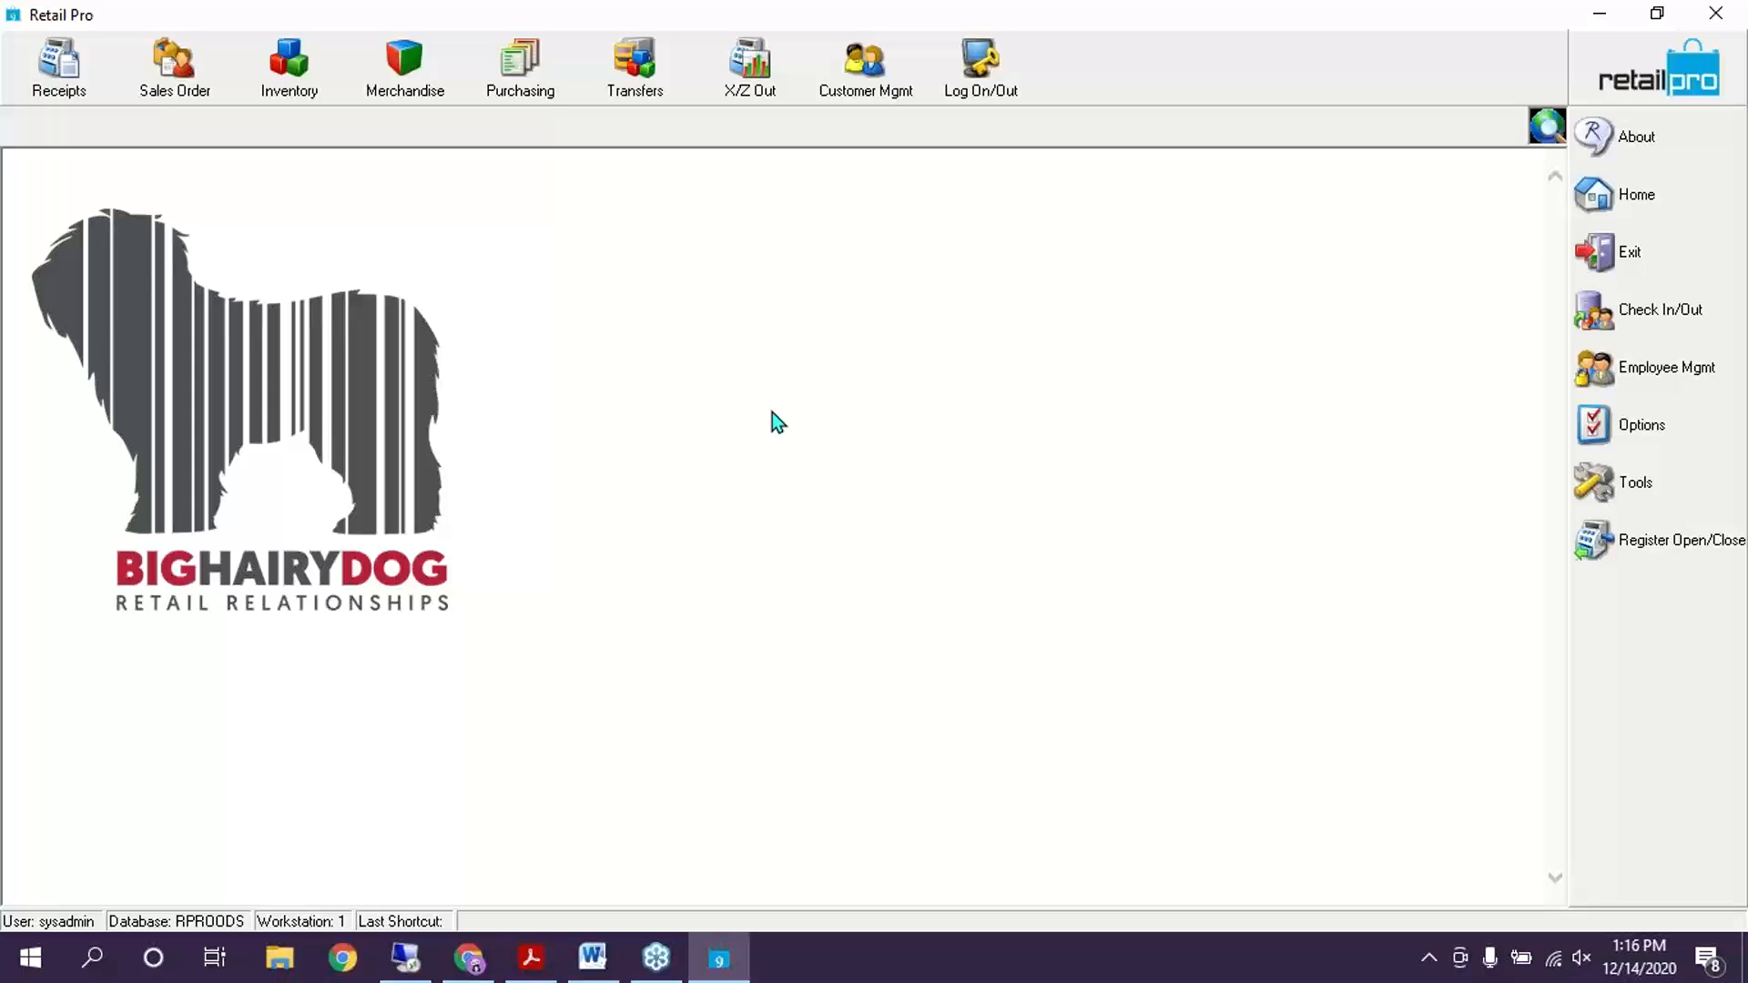
pyautogui.click(290, 65)
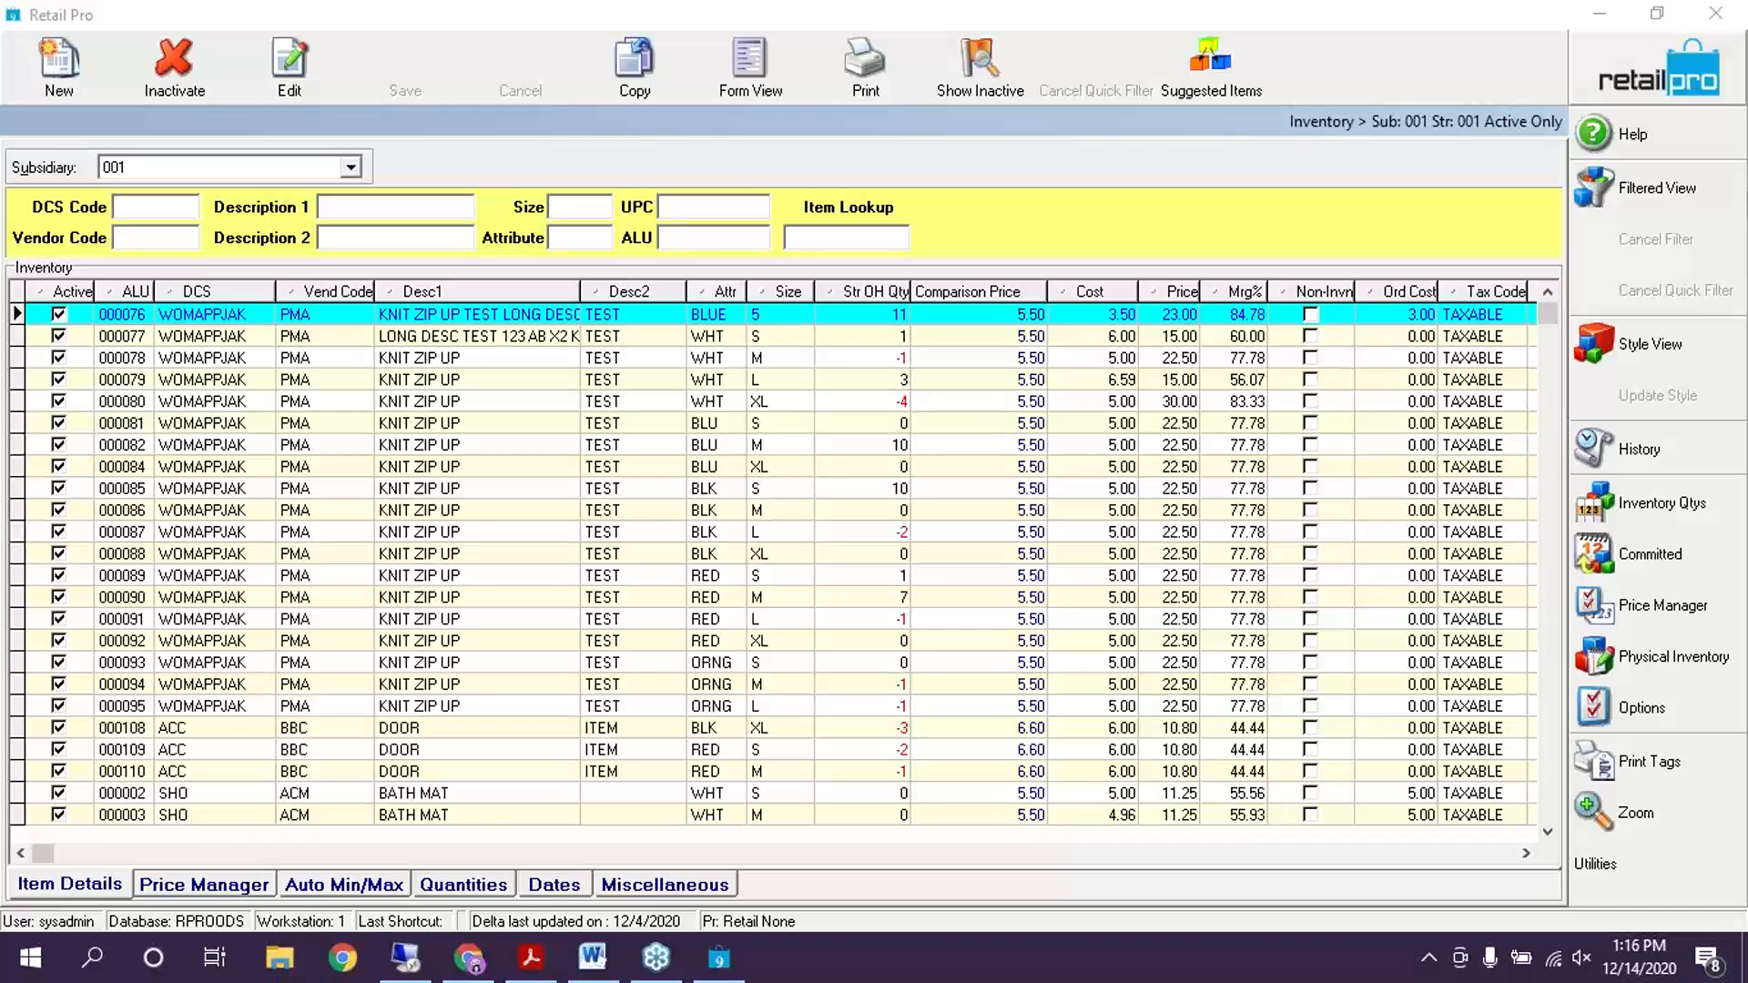
pyautogui.click(1667, 669)
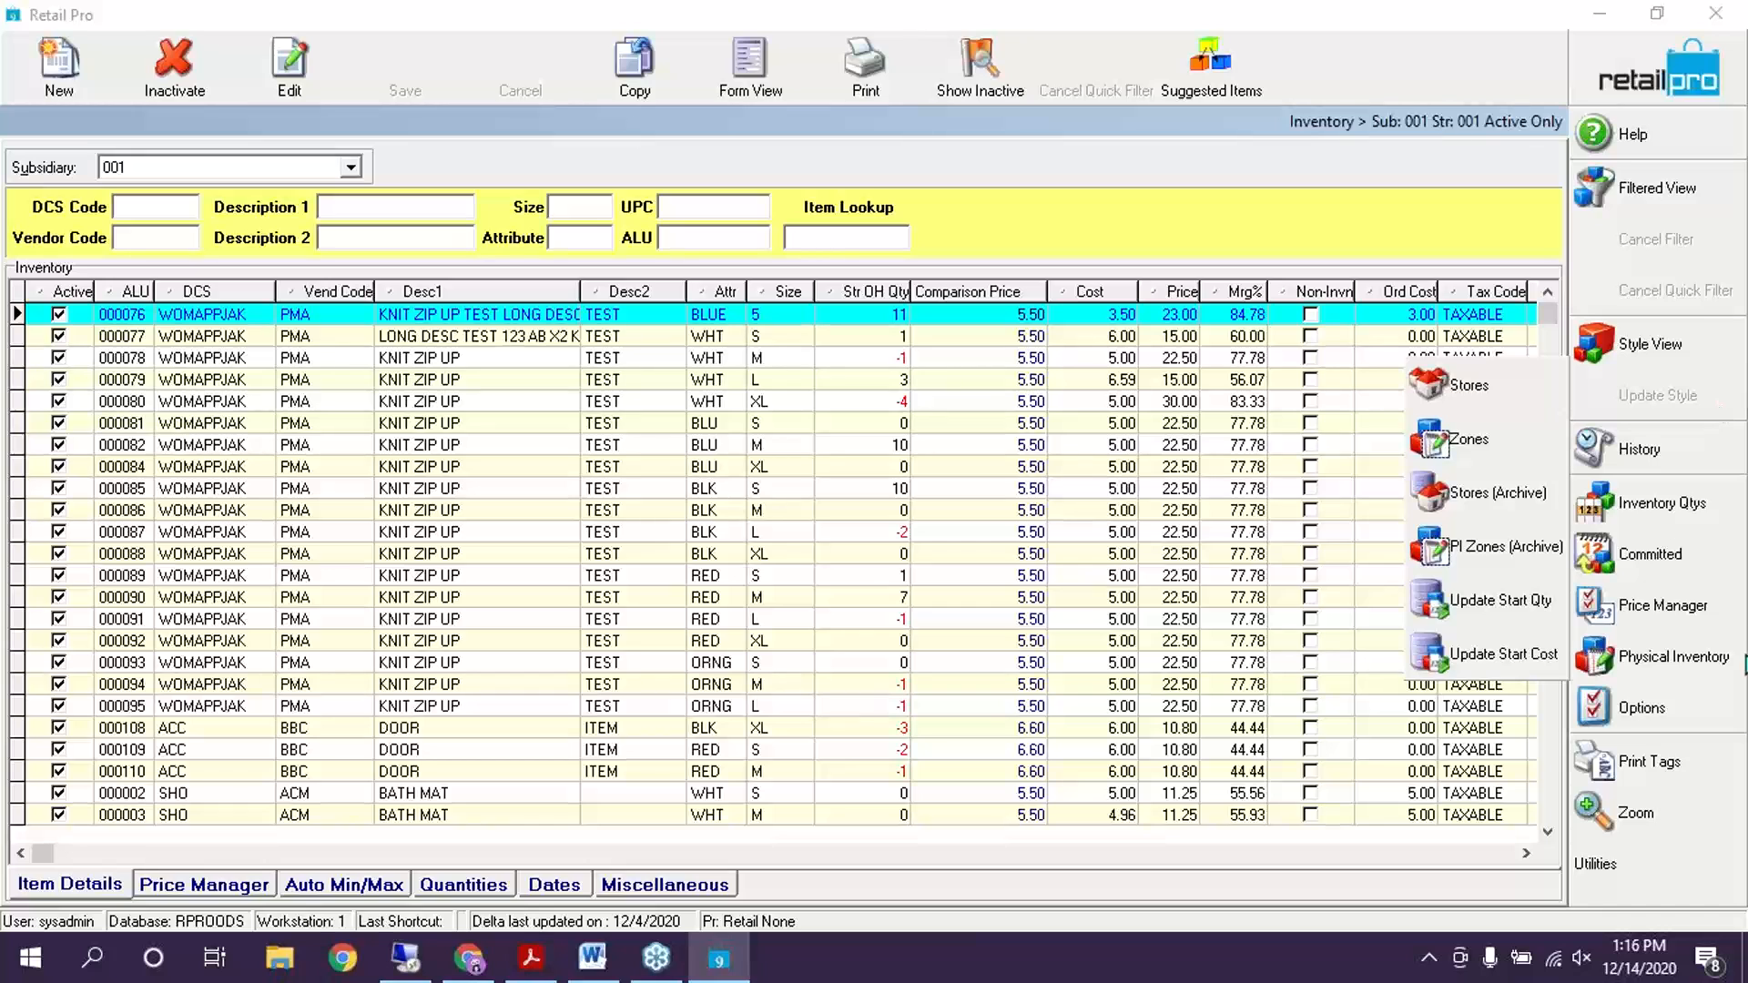
pyautogui.rightClick(1494, 50)
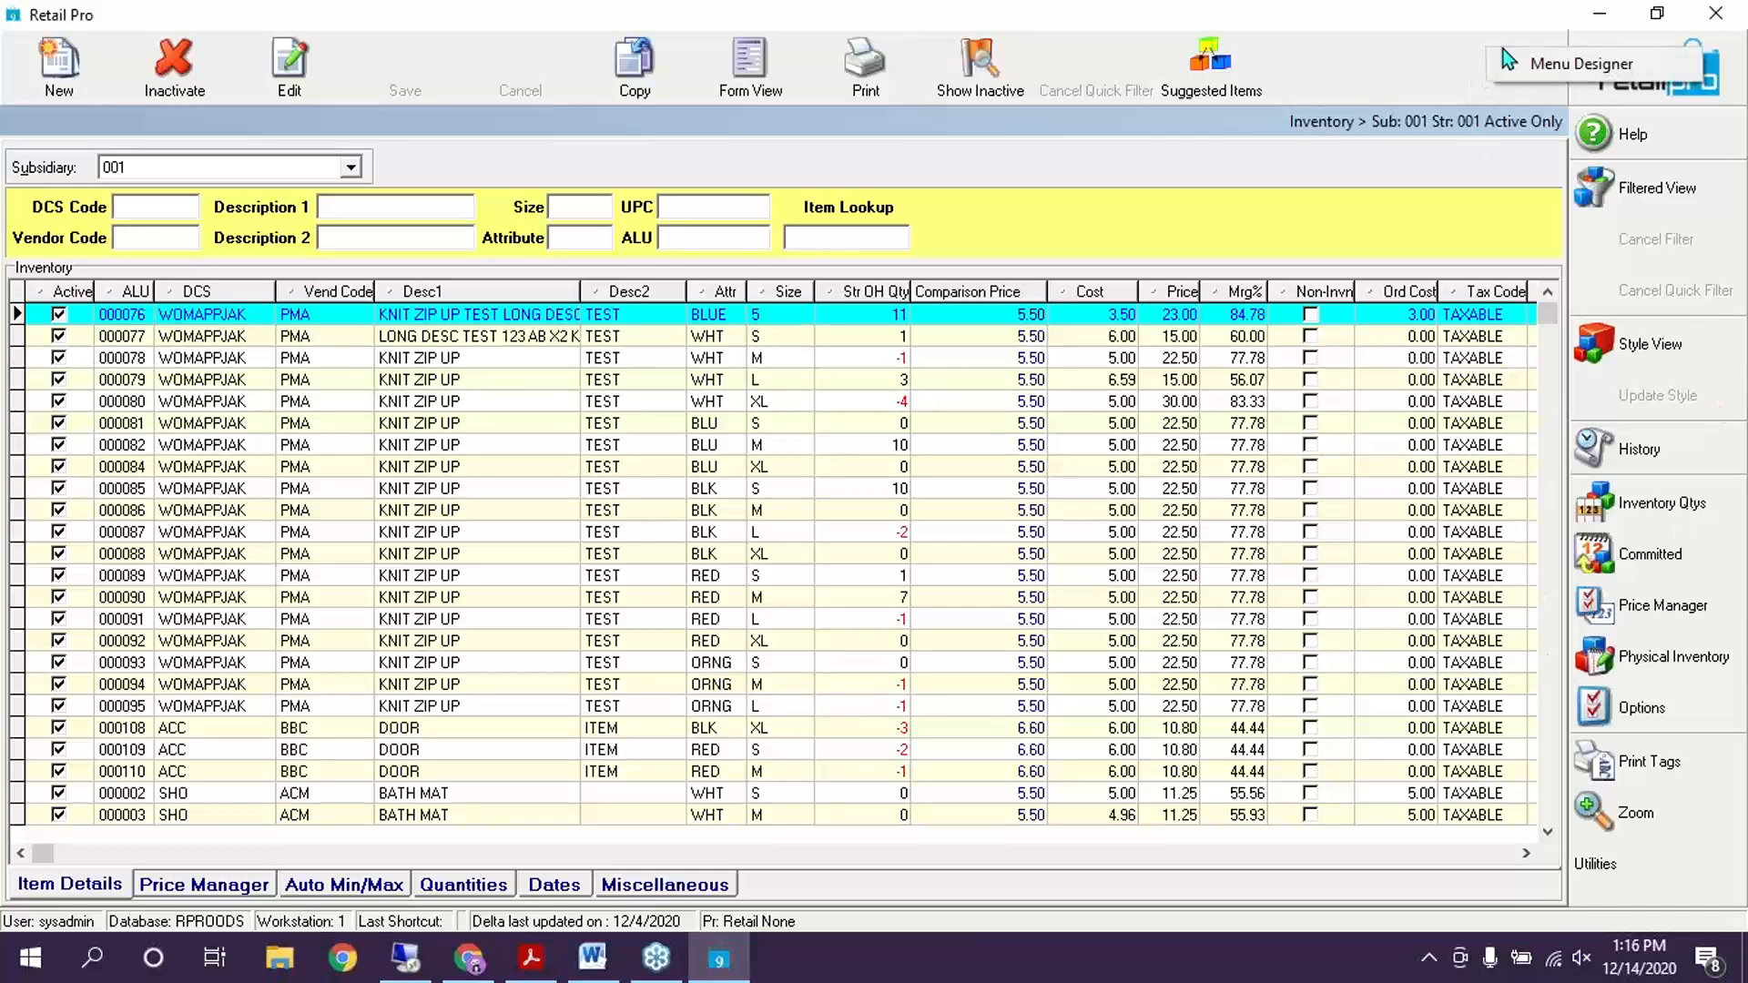
pyautogui.click(1566, 68)
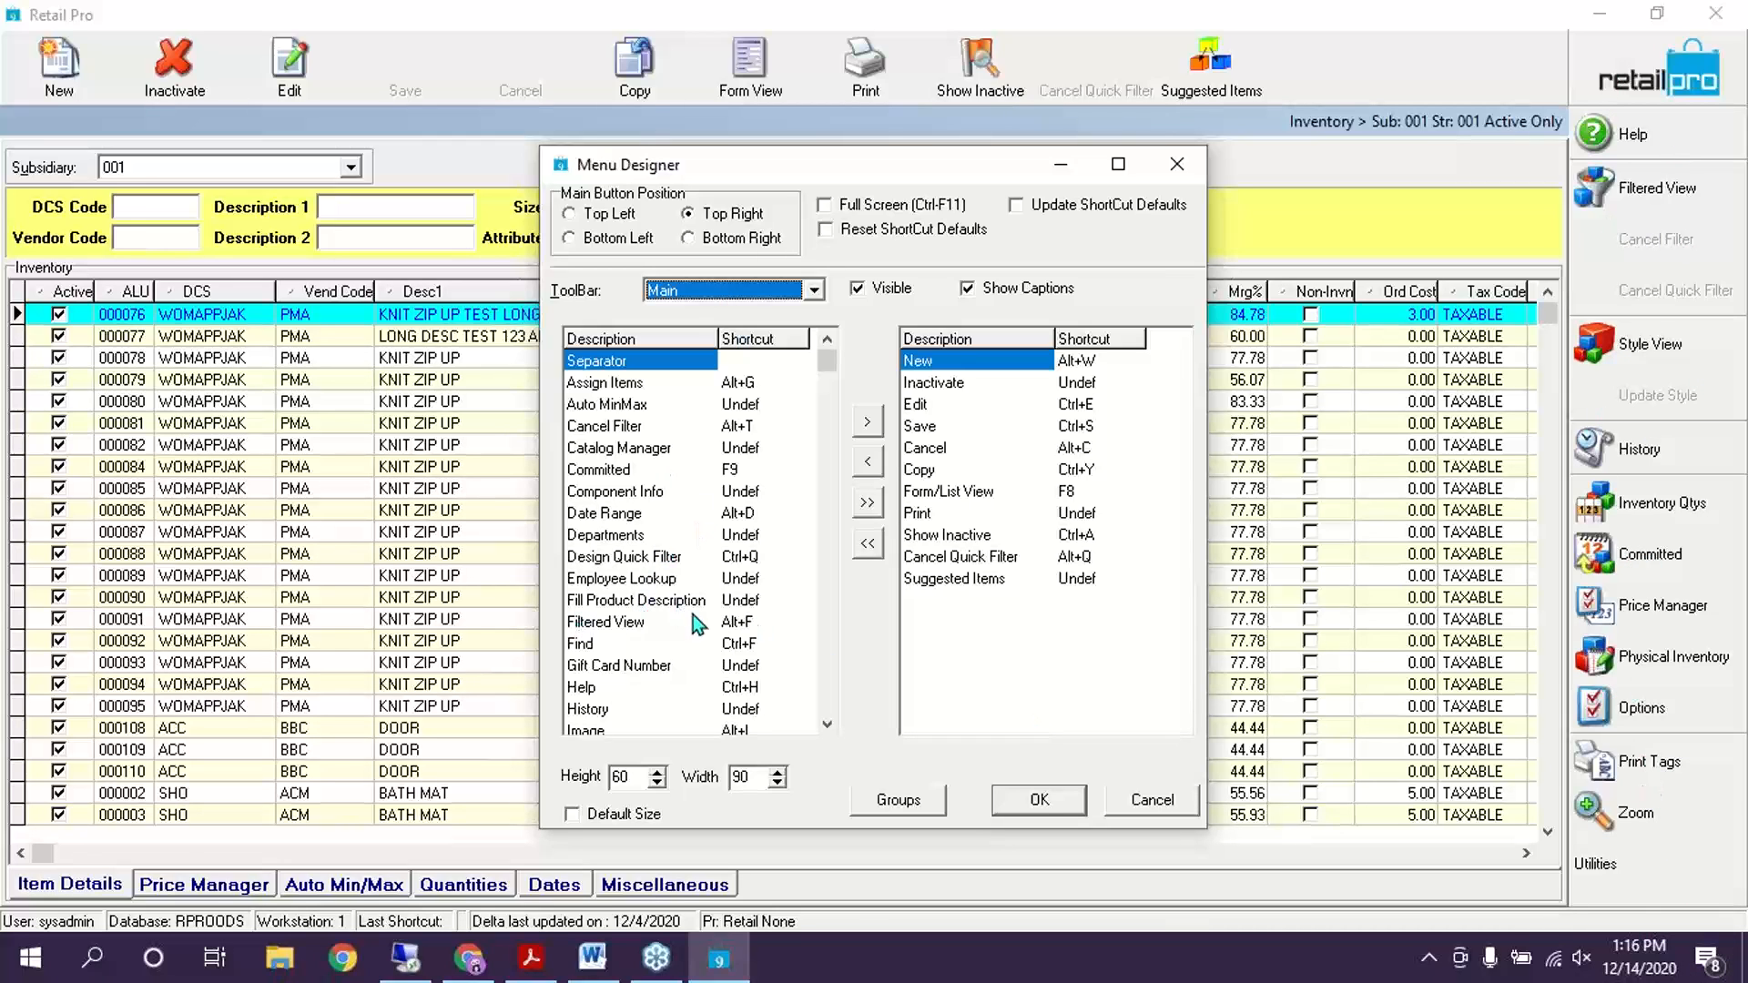
pyautogui.click(708, 537)
pyautogui.click(1079, 626)
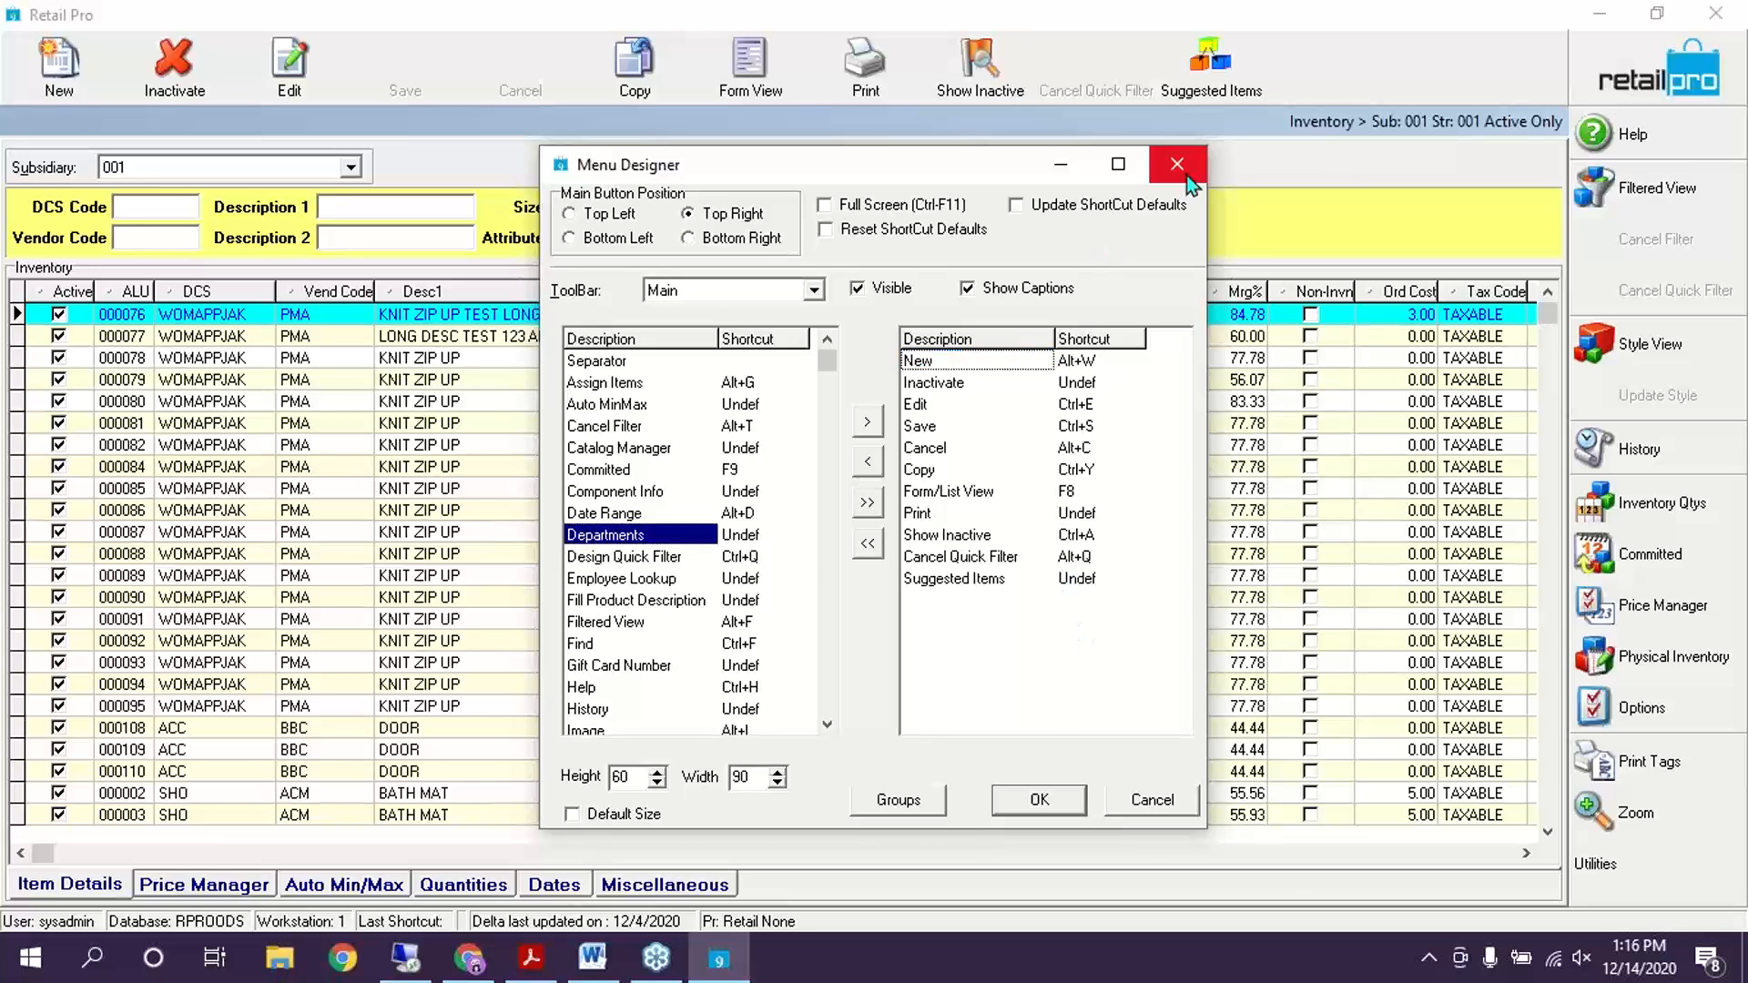
pyautogui.click(1178, 165)
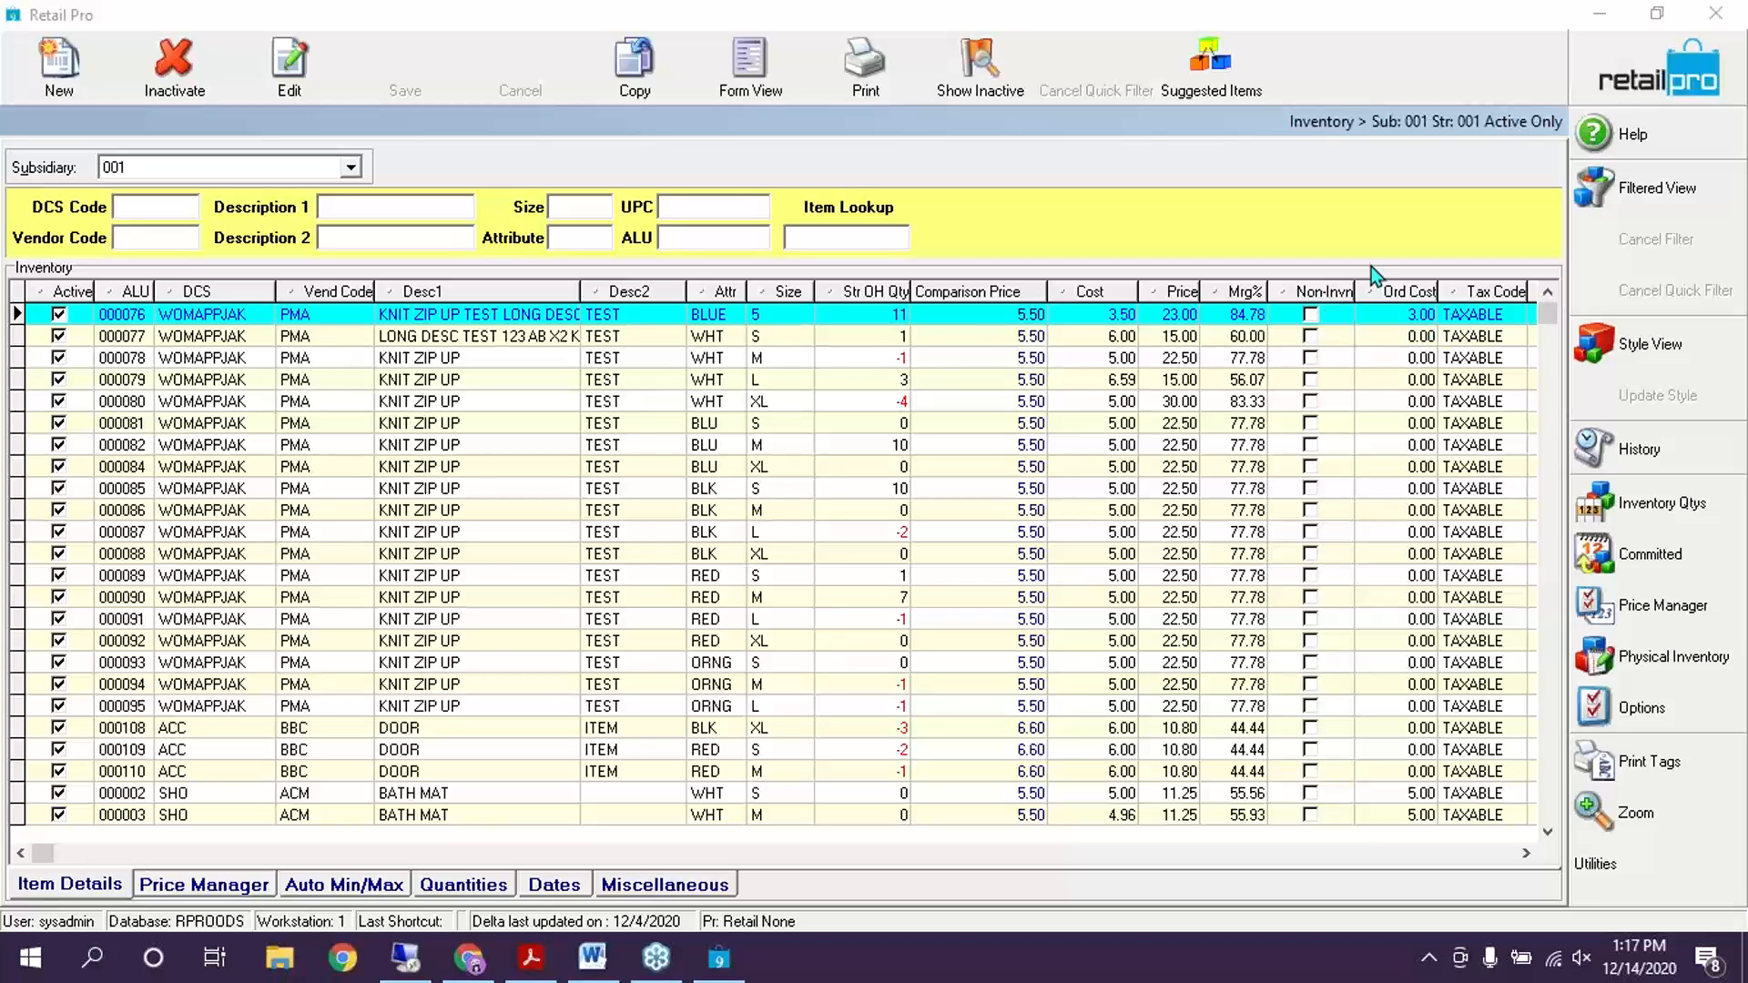
# Inactivate and confirm the Store 1 sheet under Physical Inventory > Stores, then Escape back to Inventory
pyautogui.click(1692, 662)
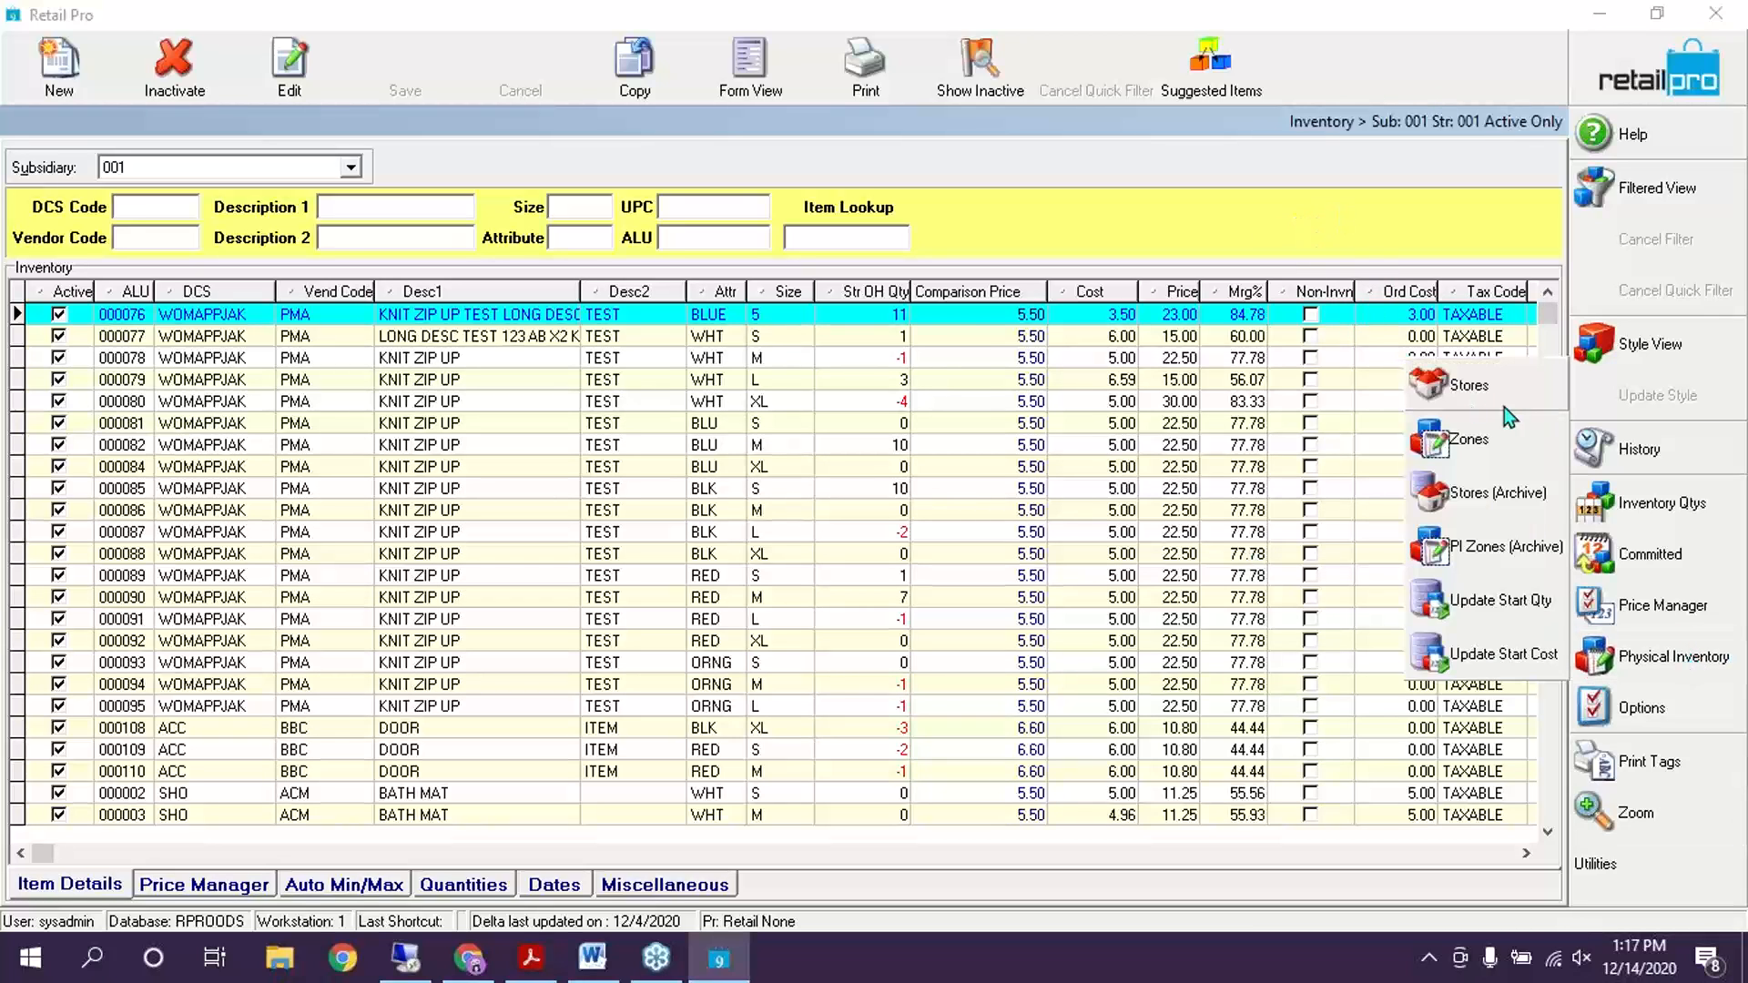
pyautogui.click(1514, 382)
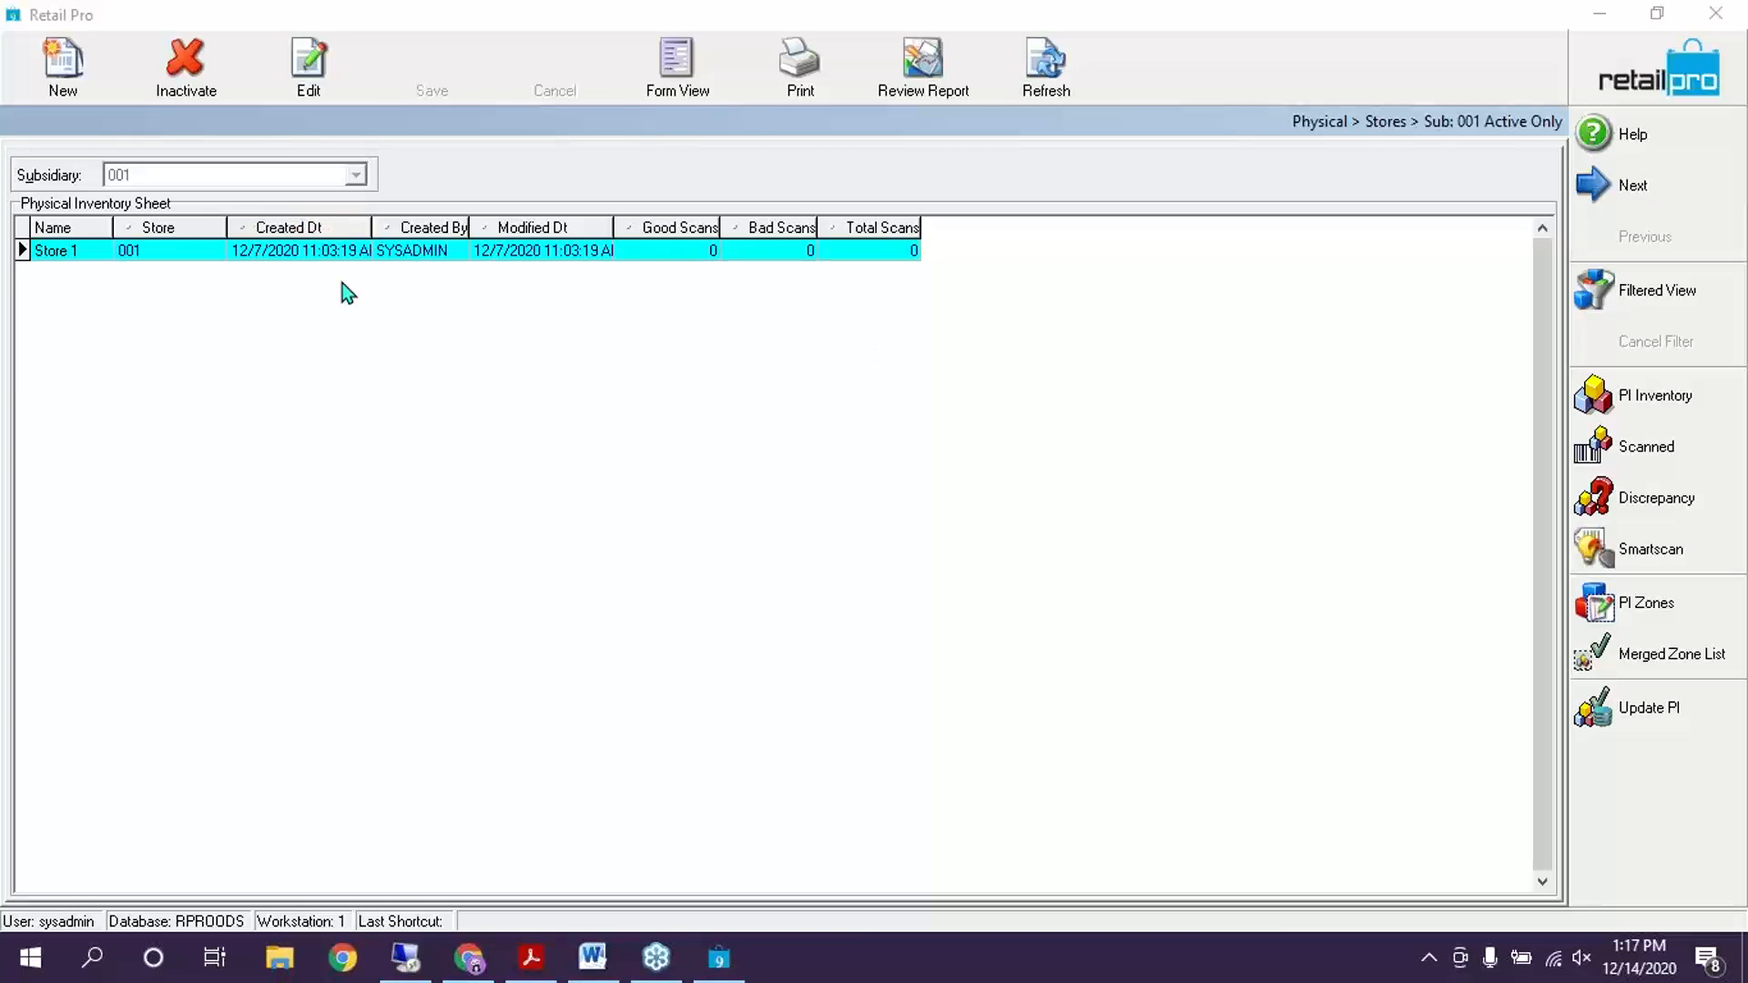
pyautogui.click(95, 259)
pyautogui.click(186, 64)
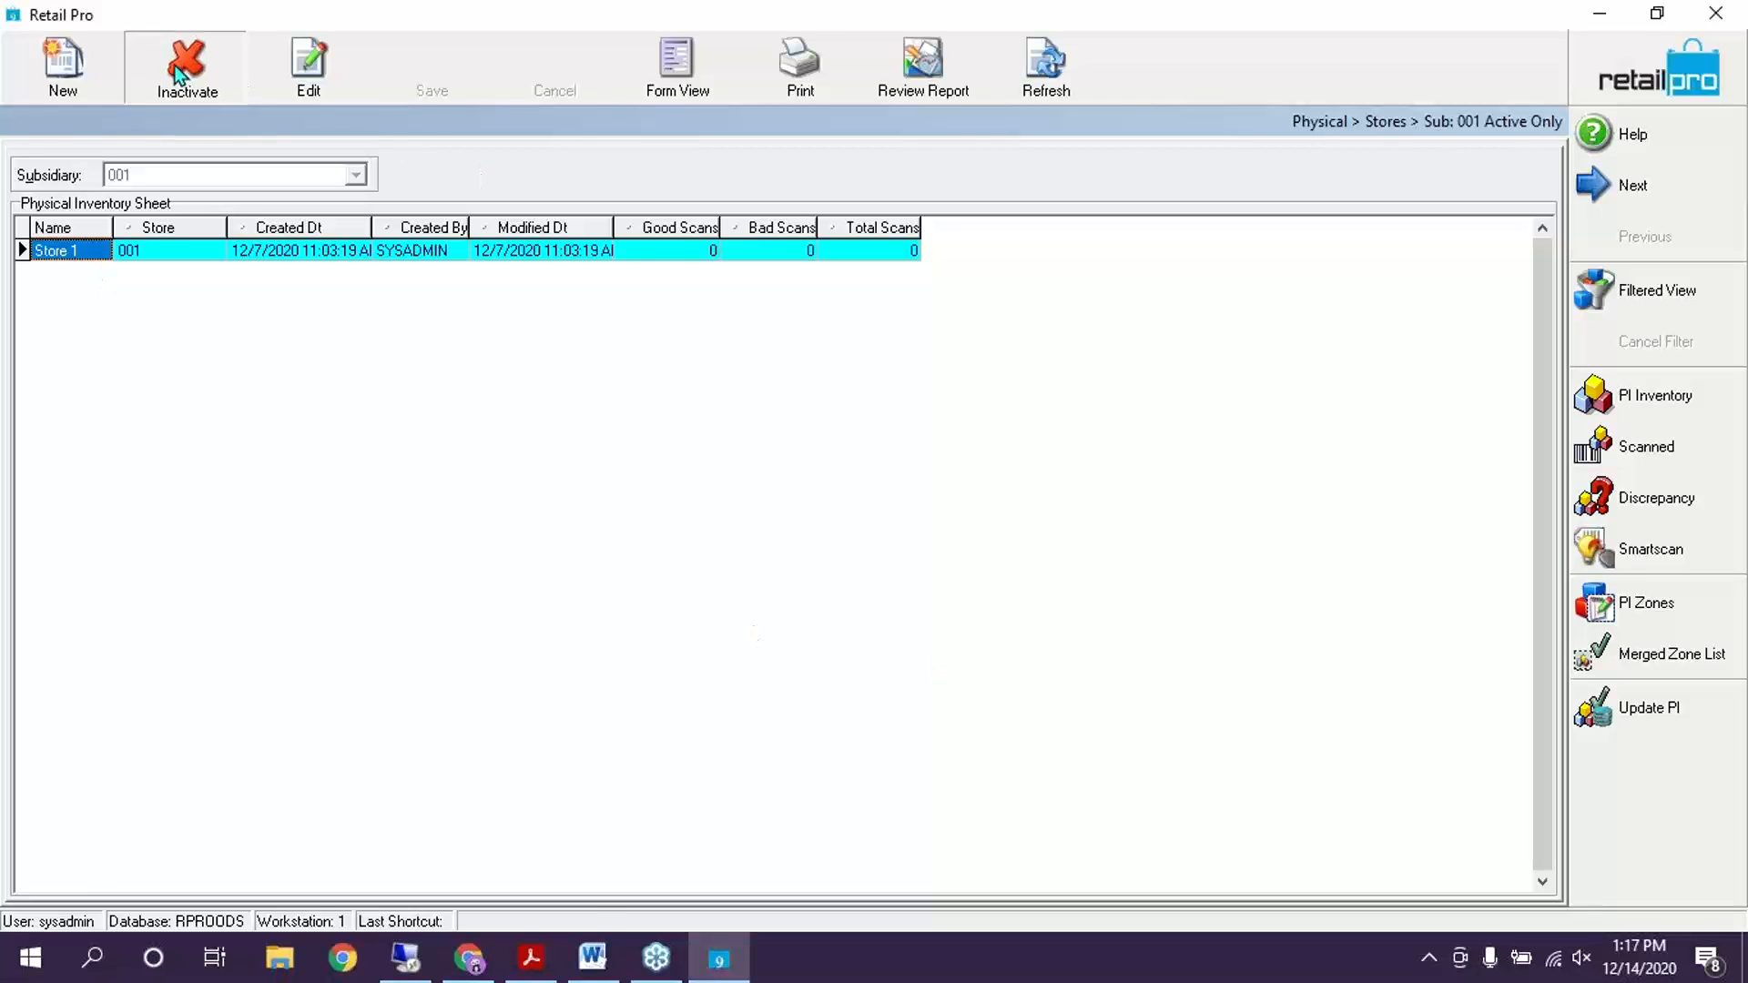
pyautogui.click(821, 540)
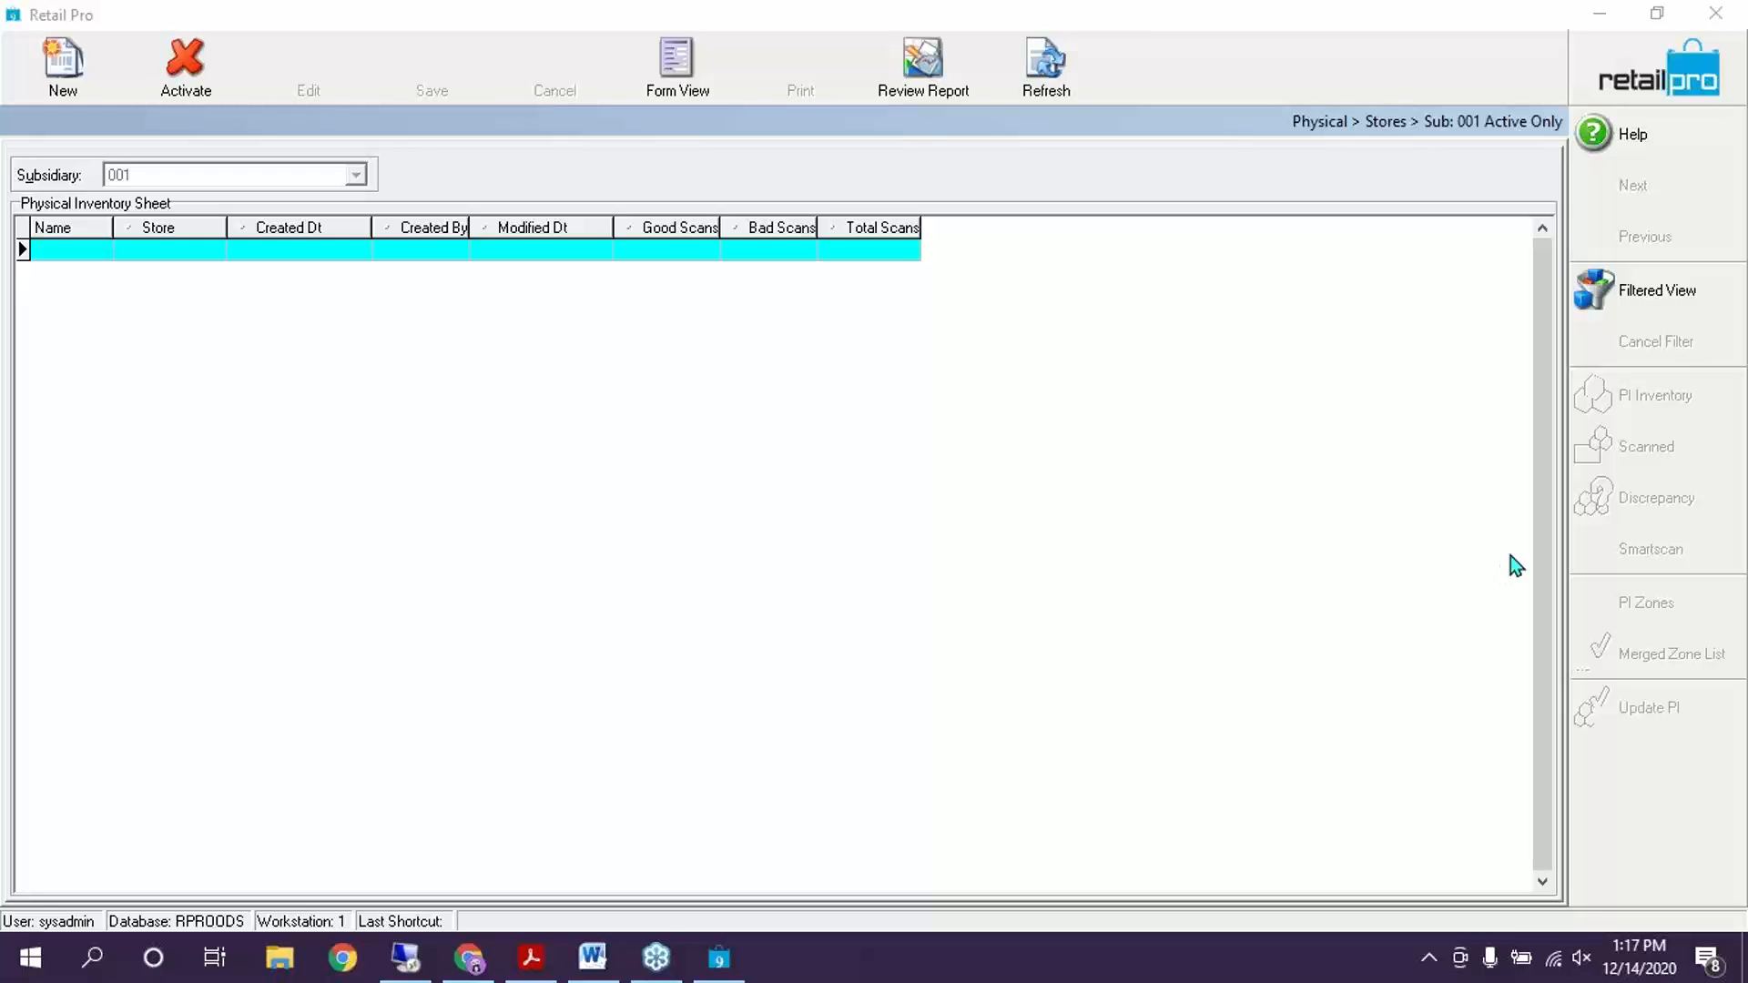
pyautogui.click(1650, 89)
pyautogui.press('Escape')
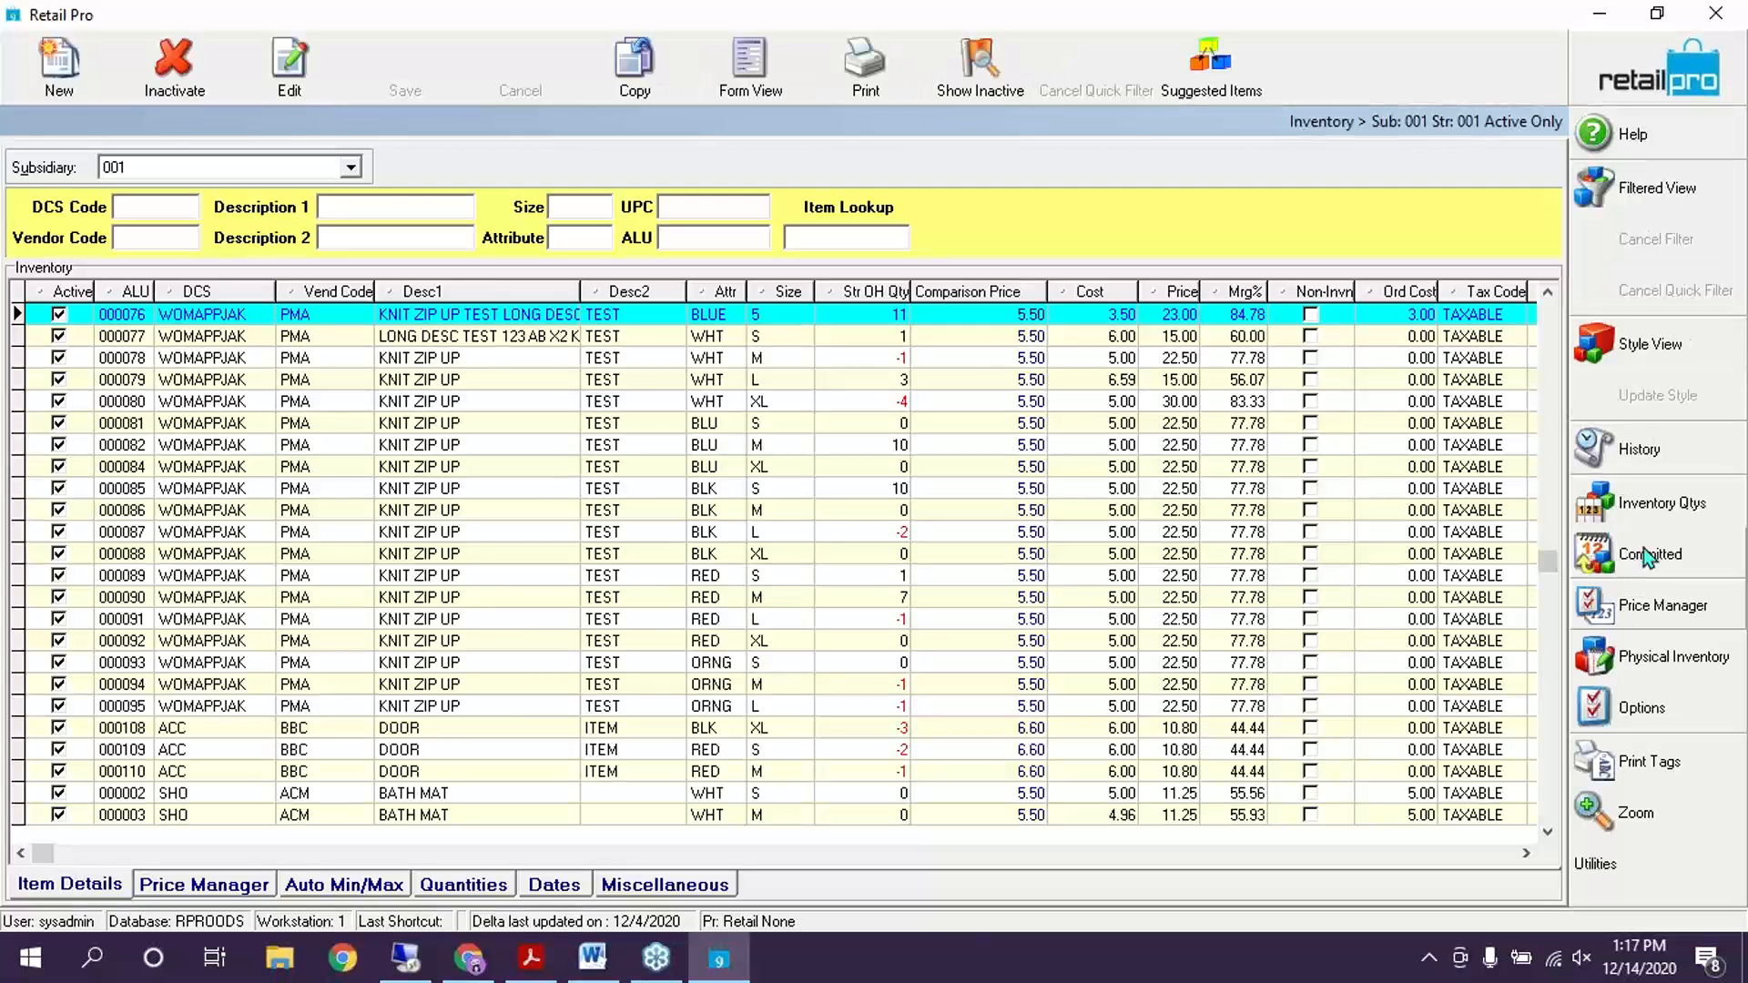
# Under Physical Inventory > Stores, choose PI name Training for 001 - Milton and click Create
pyautogui.click(1641, 648)
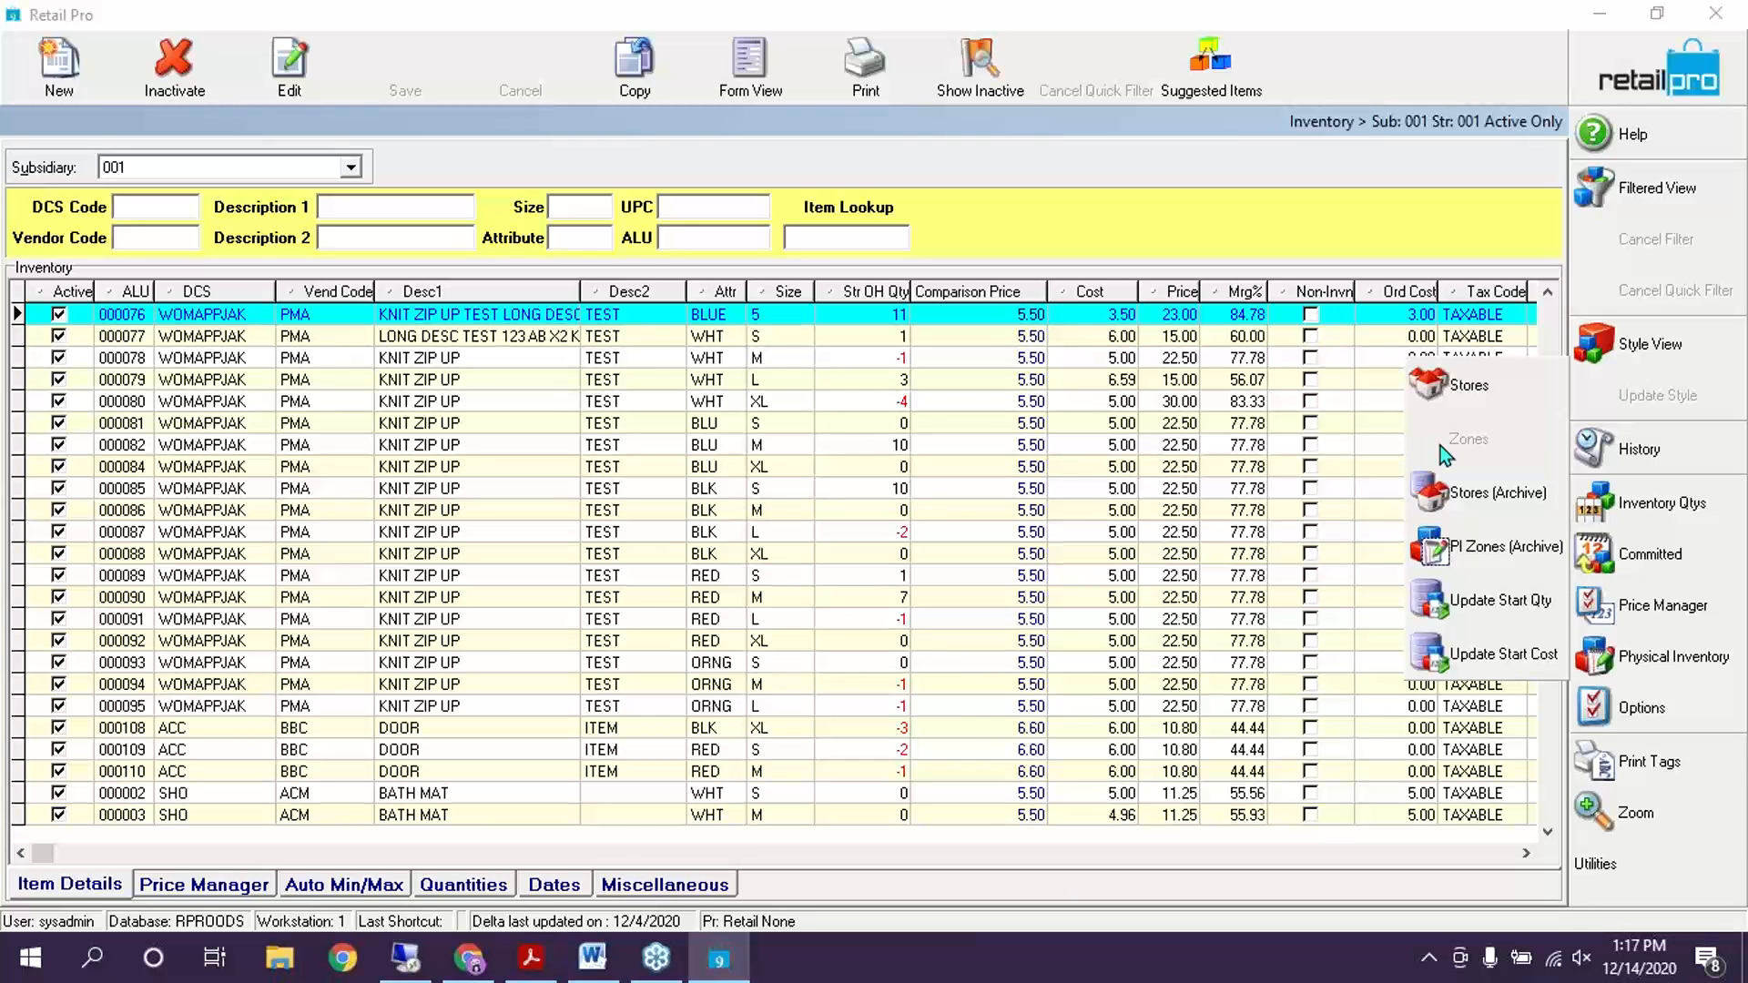
pyautogui.click(1477, 390)
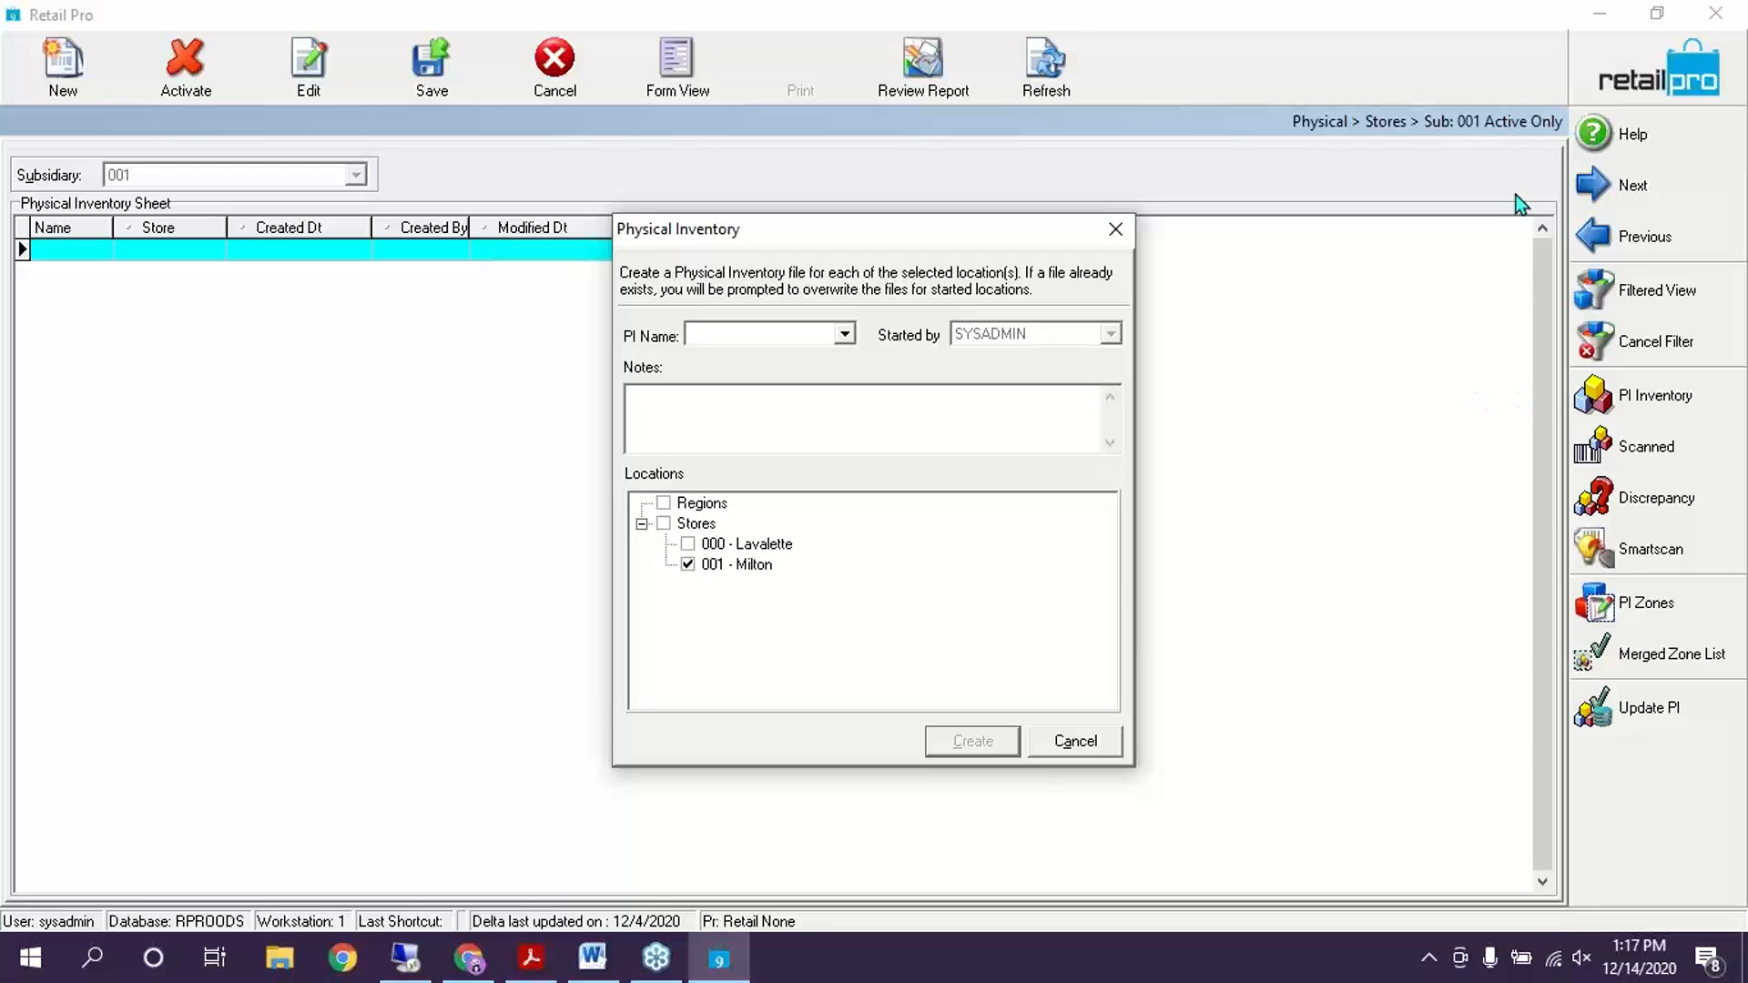
pyautogui.click(846, 334)
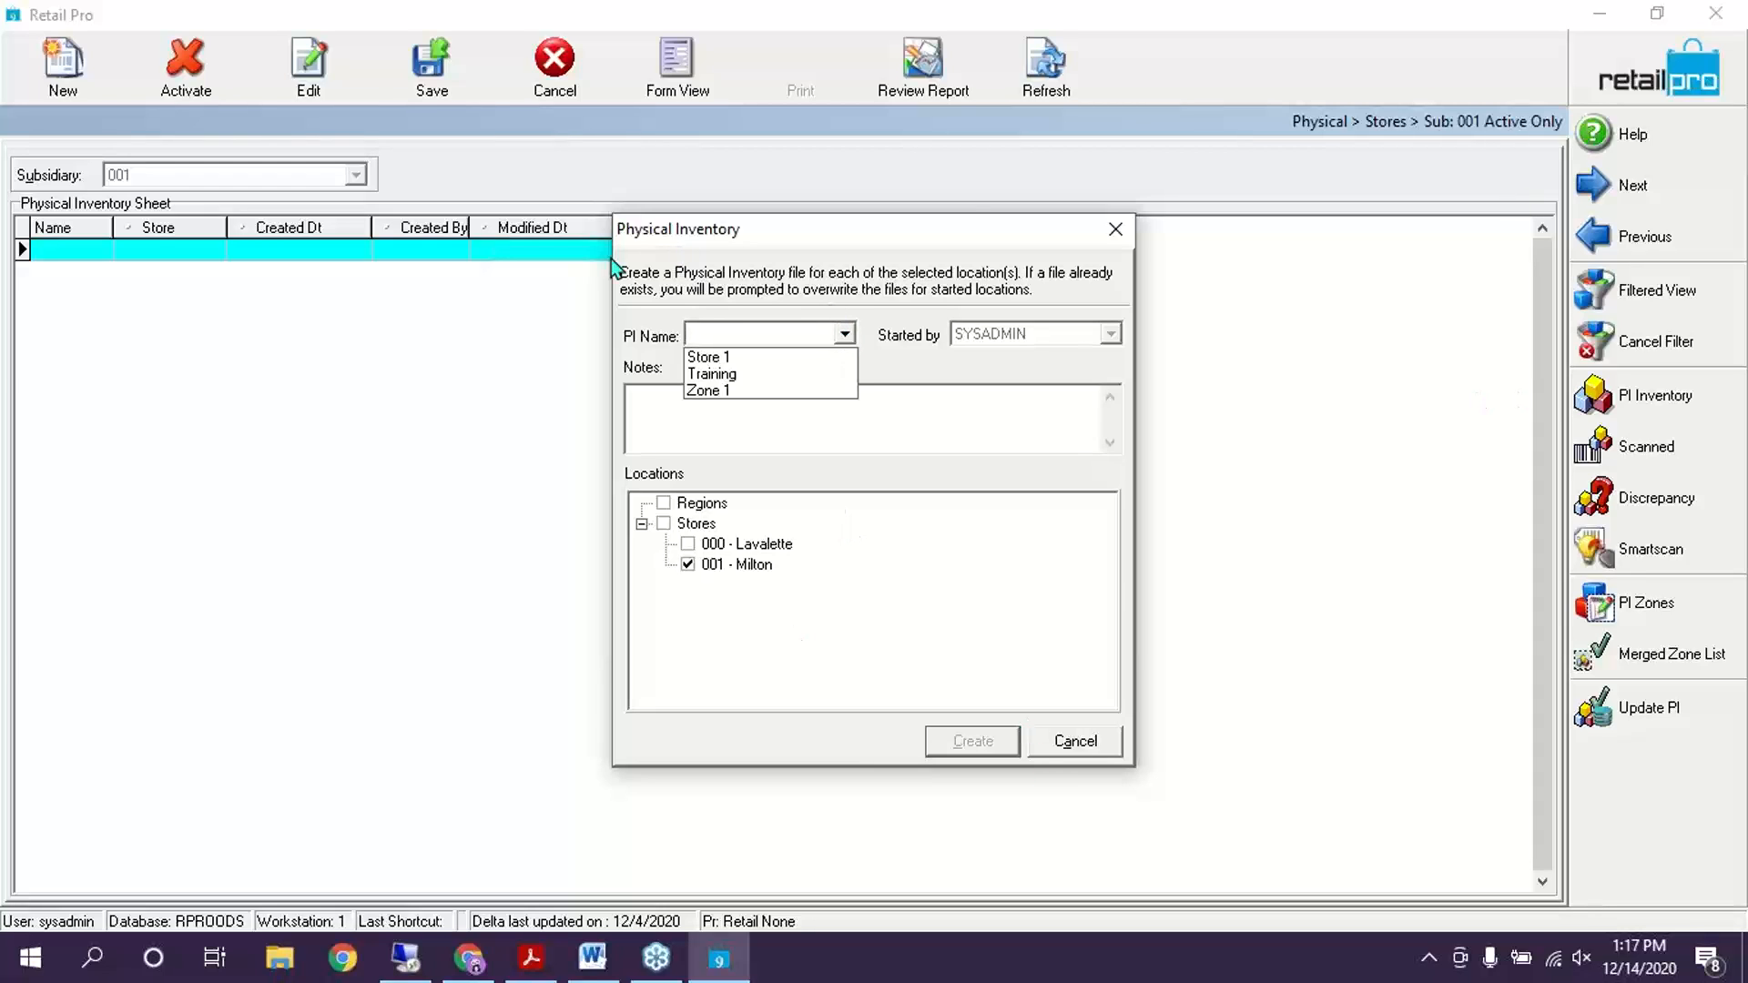
pyautogui.click(718, 374)
pyautogui.click(798, 430)
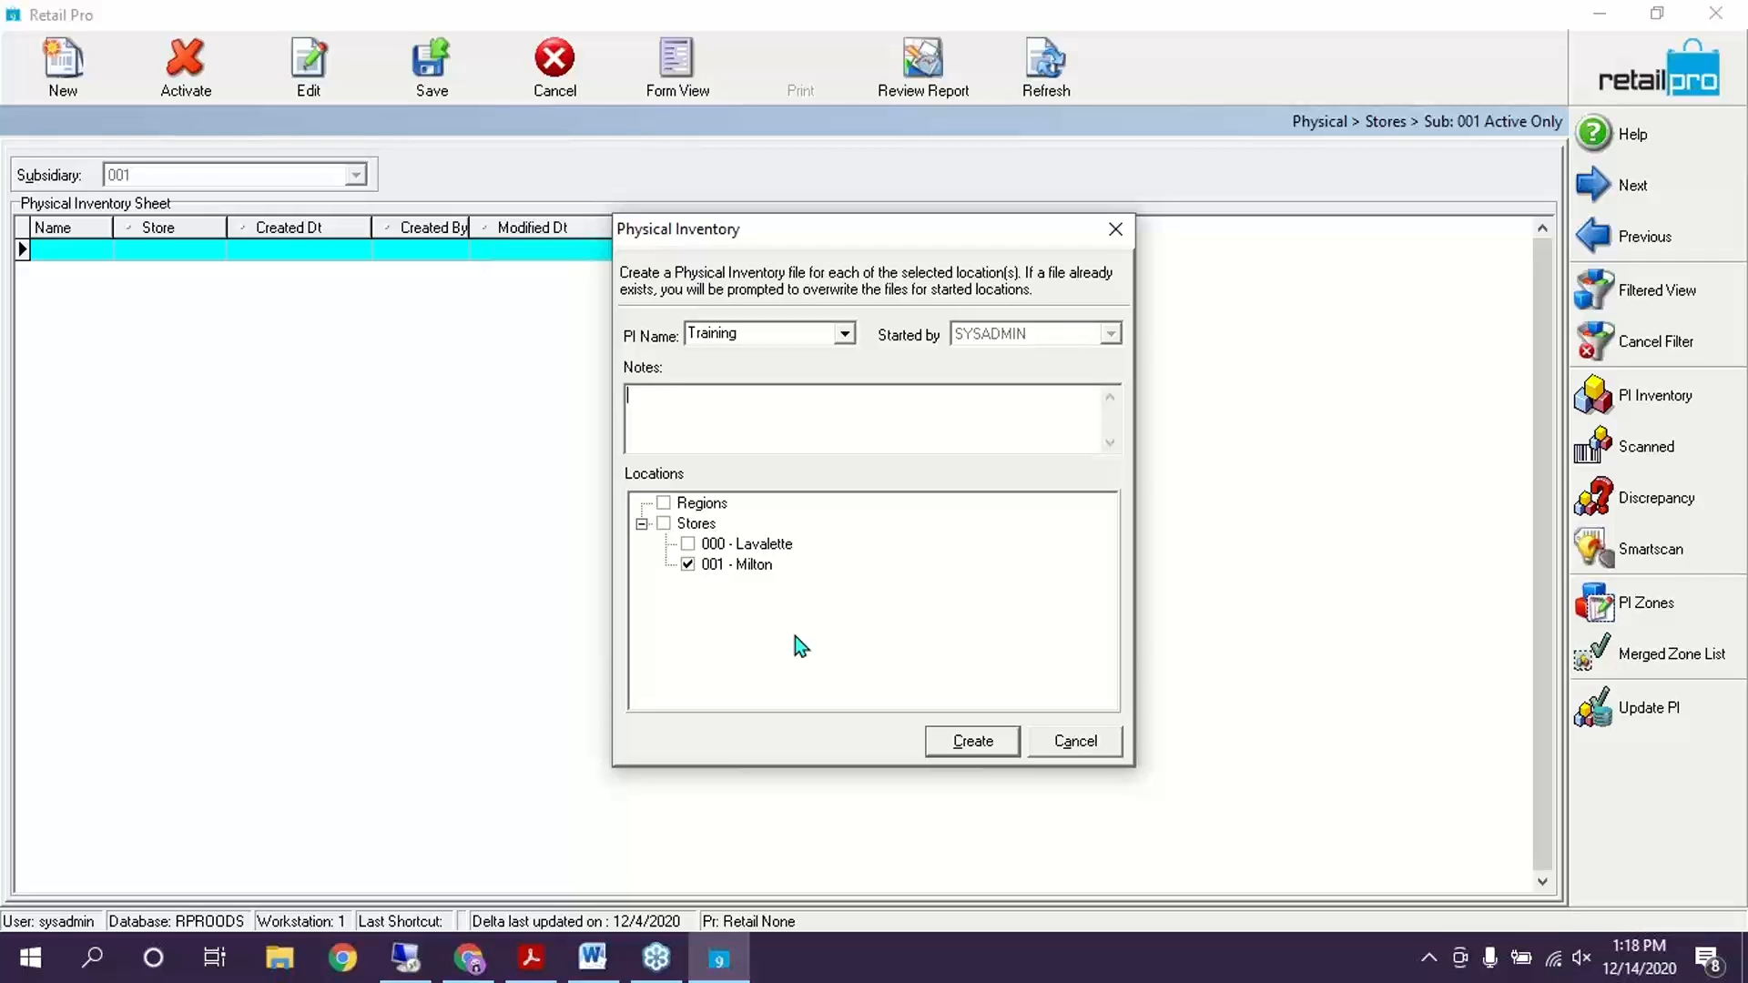
pyautogui.click(956, 739)
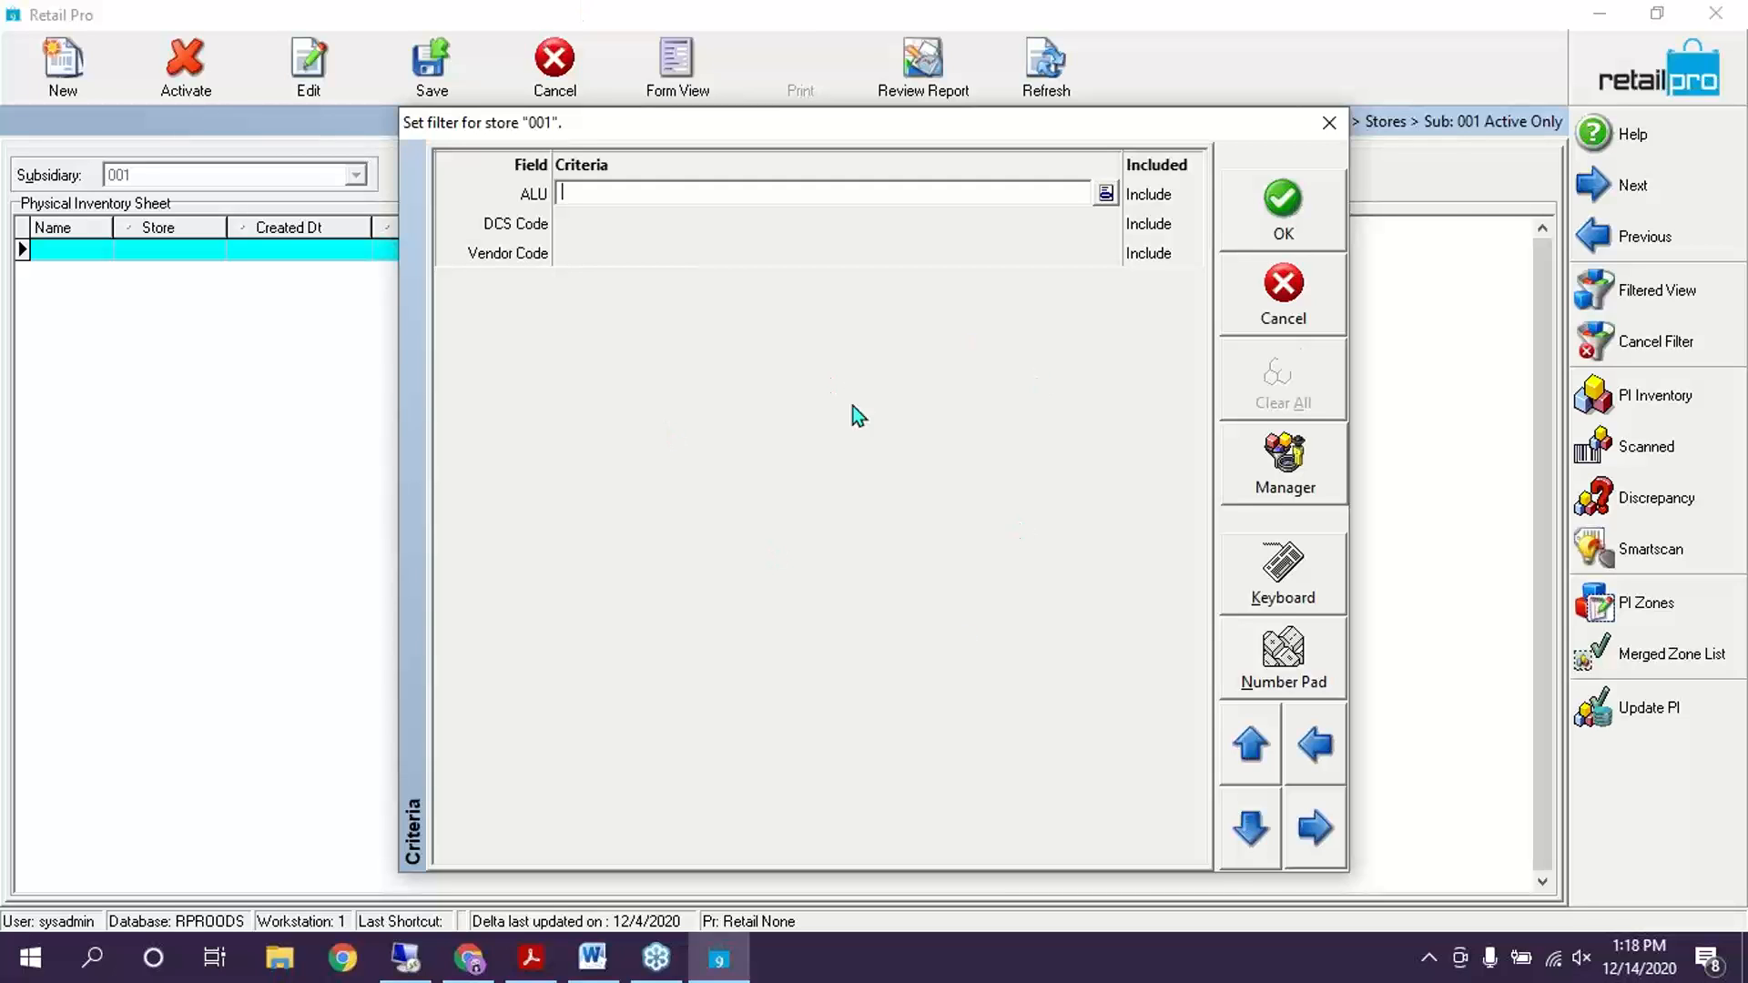
# Switch the filter to design view and add the AUX 2, AUX 1 and AUX 4 Value elements
pyautogui.rightClick(937, 395)
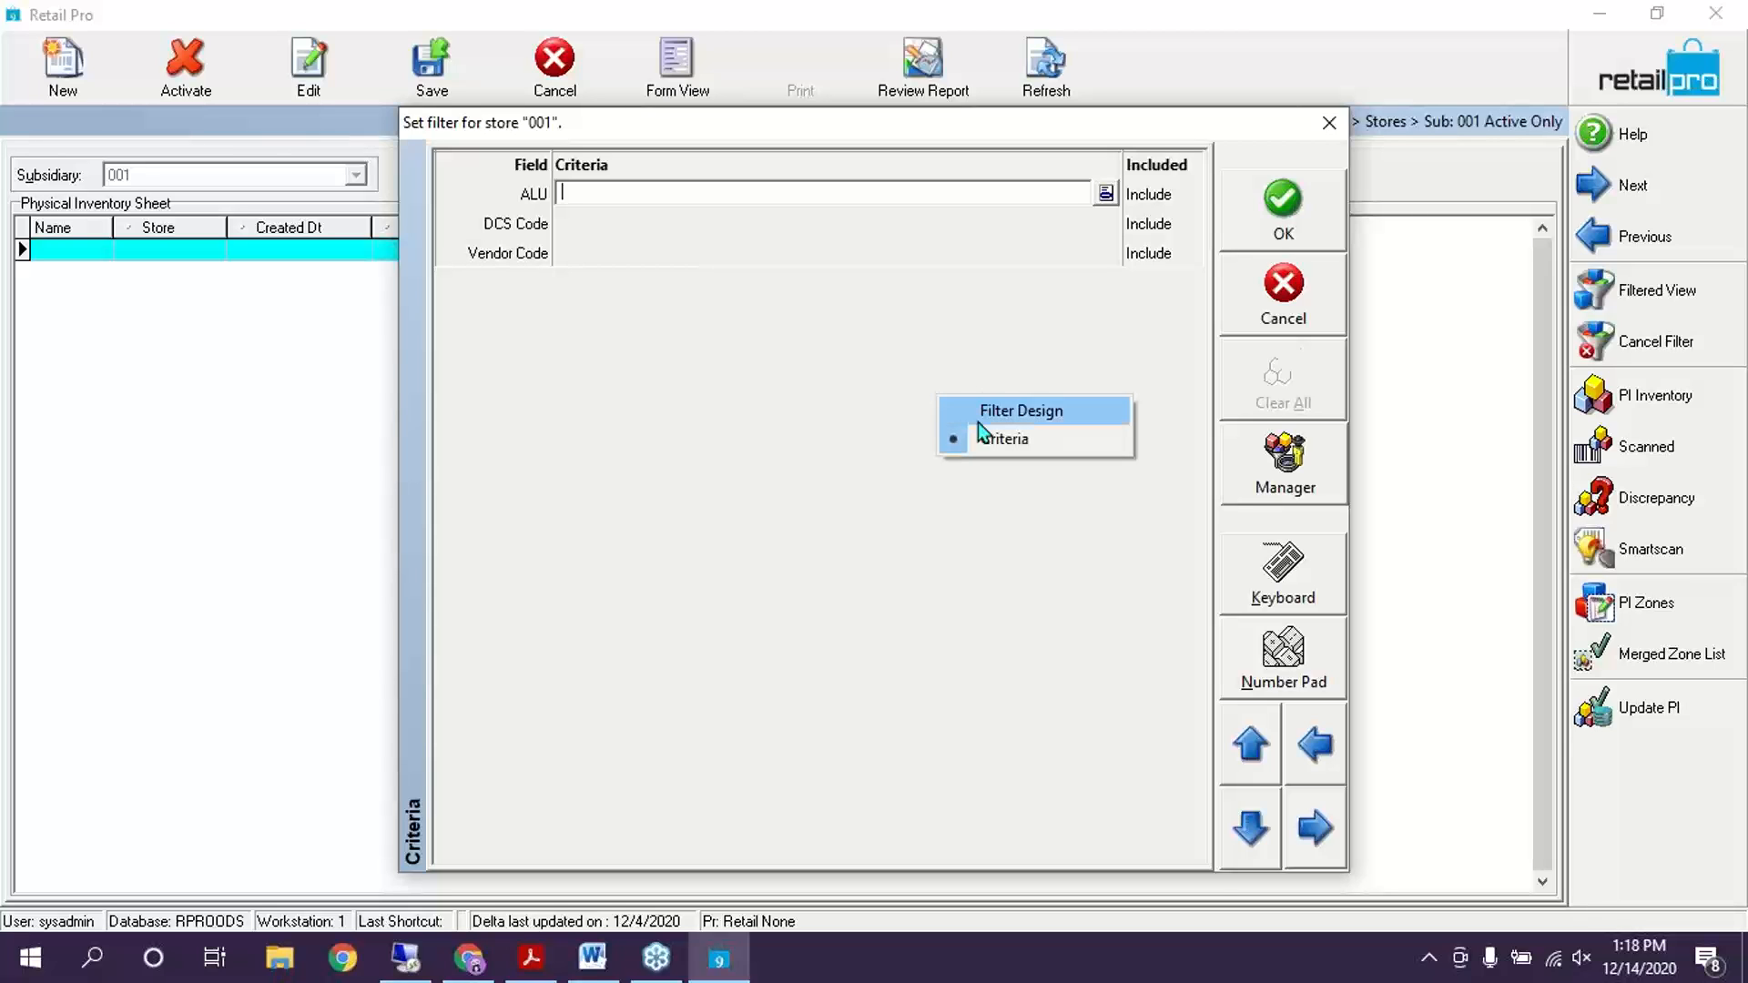
pyautogui.click(1006, 419)
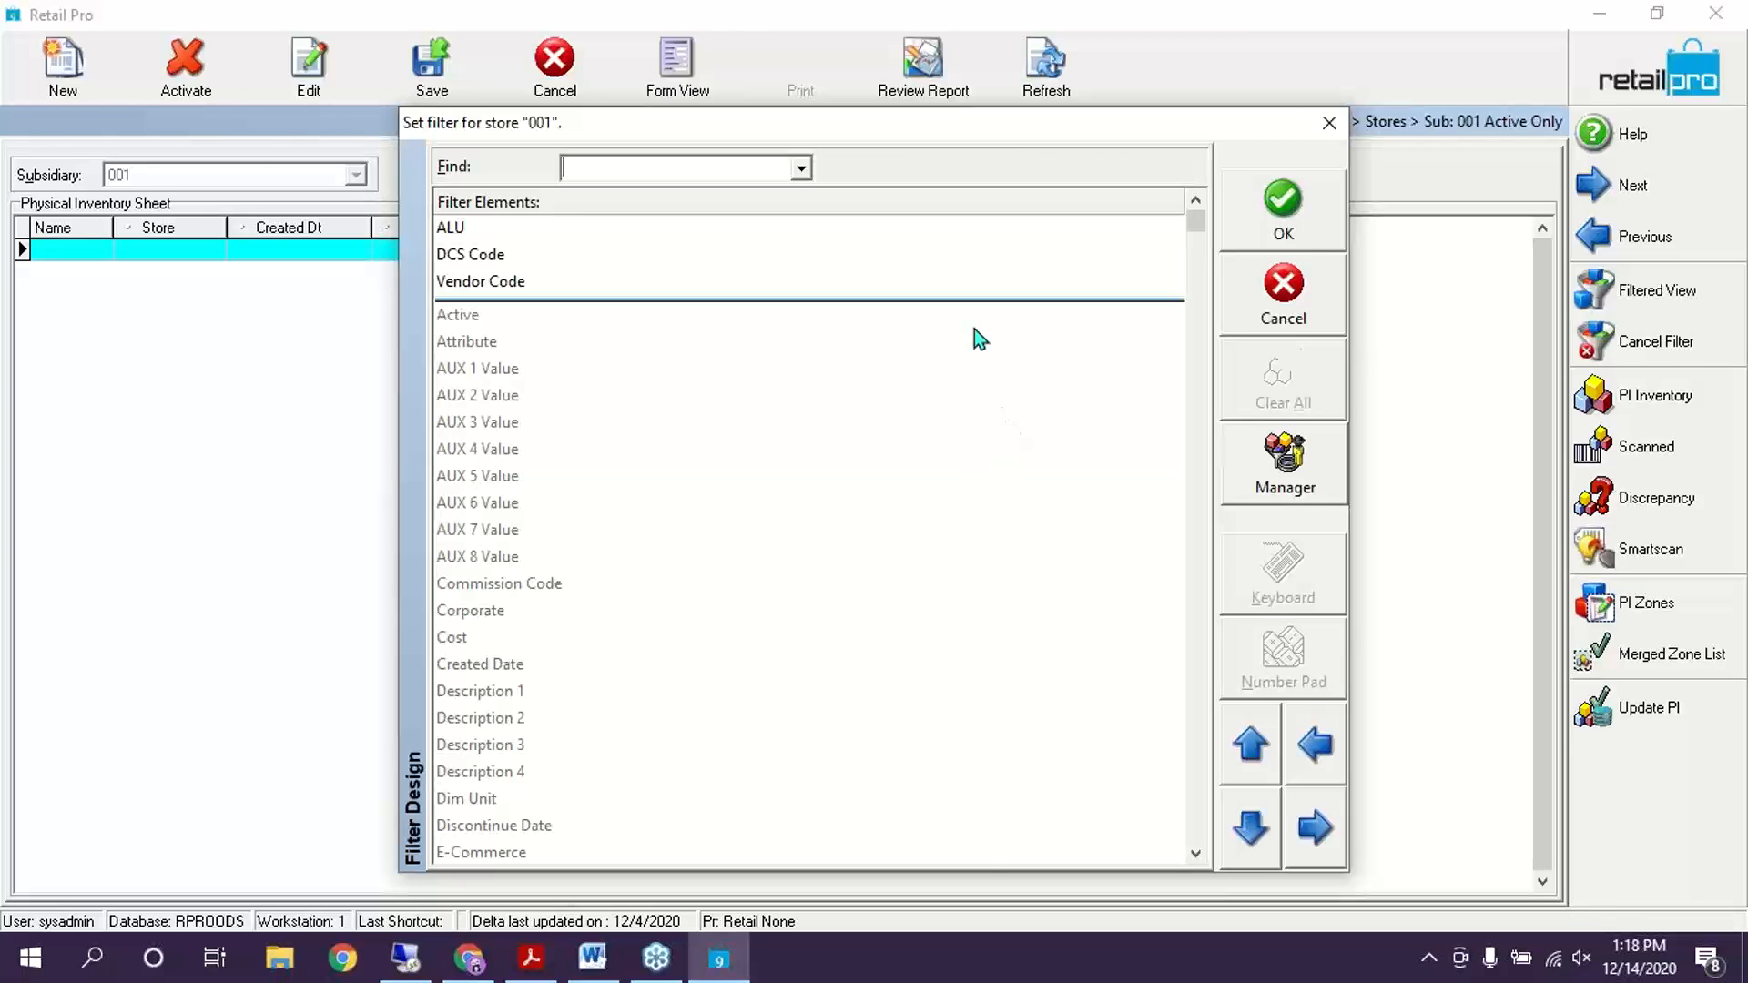
pyautogui.doubleClick(497, 391)
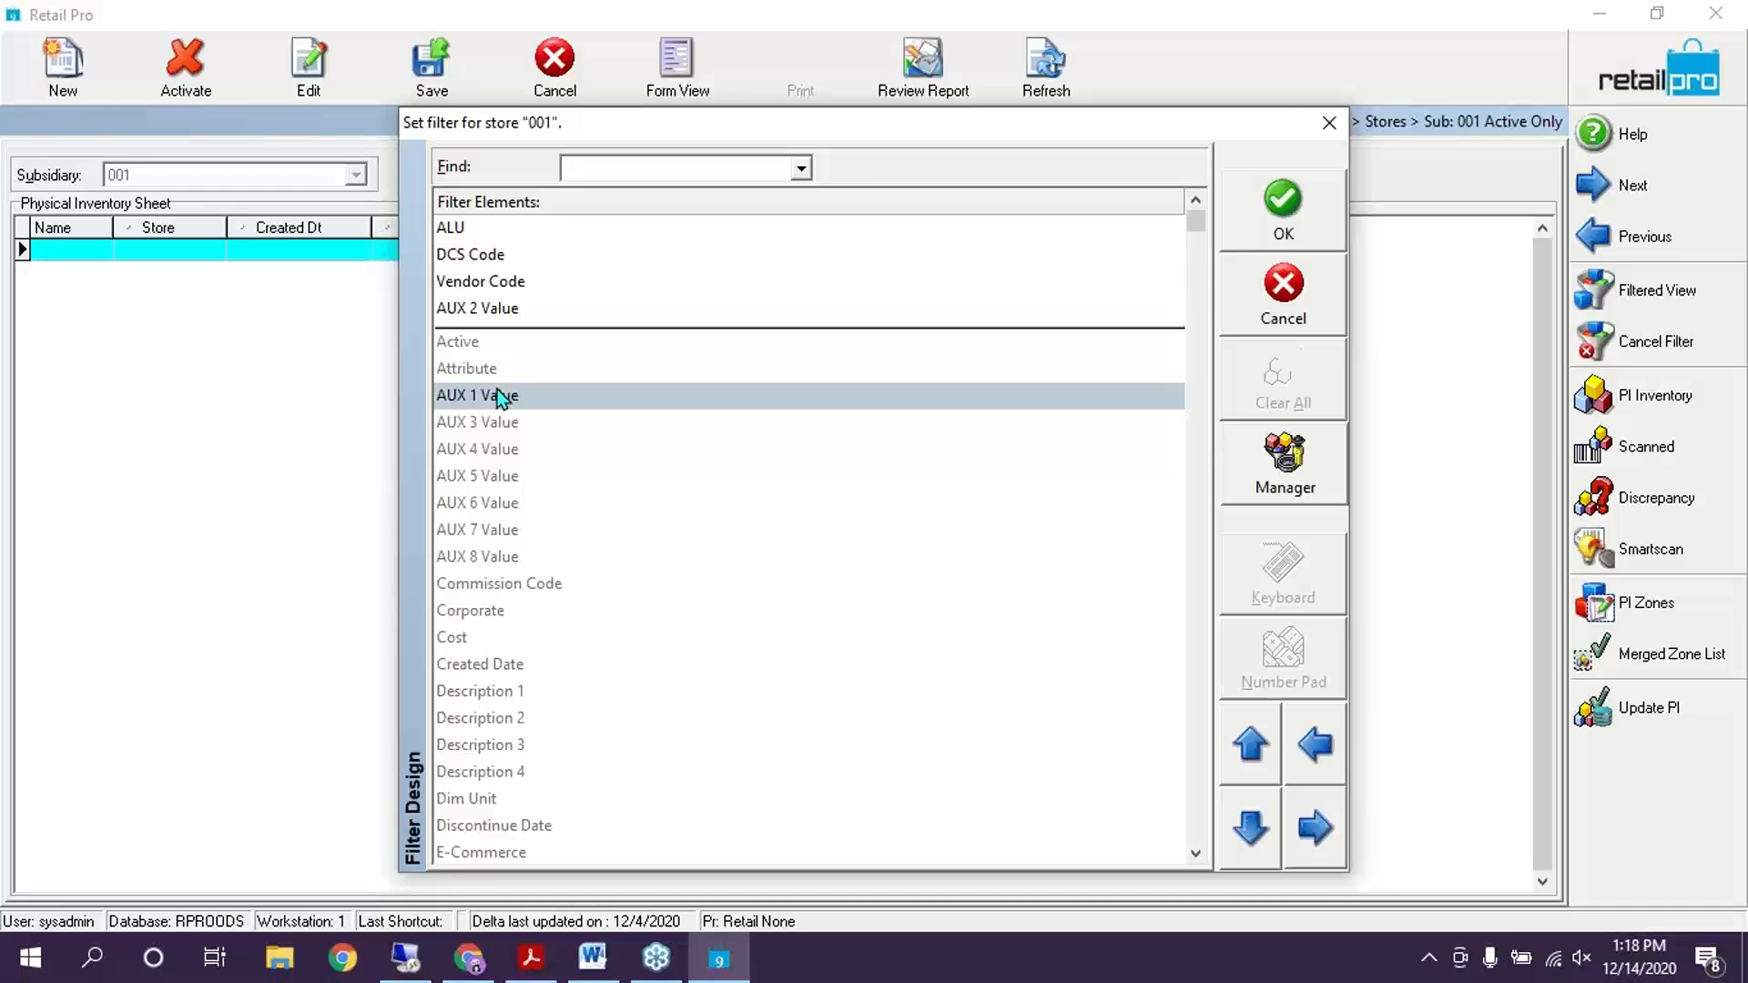
pyautogui.doubleClick(497, 393)
pyautogui.doubleClick(530, 453)
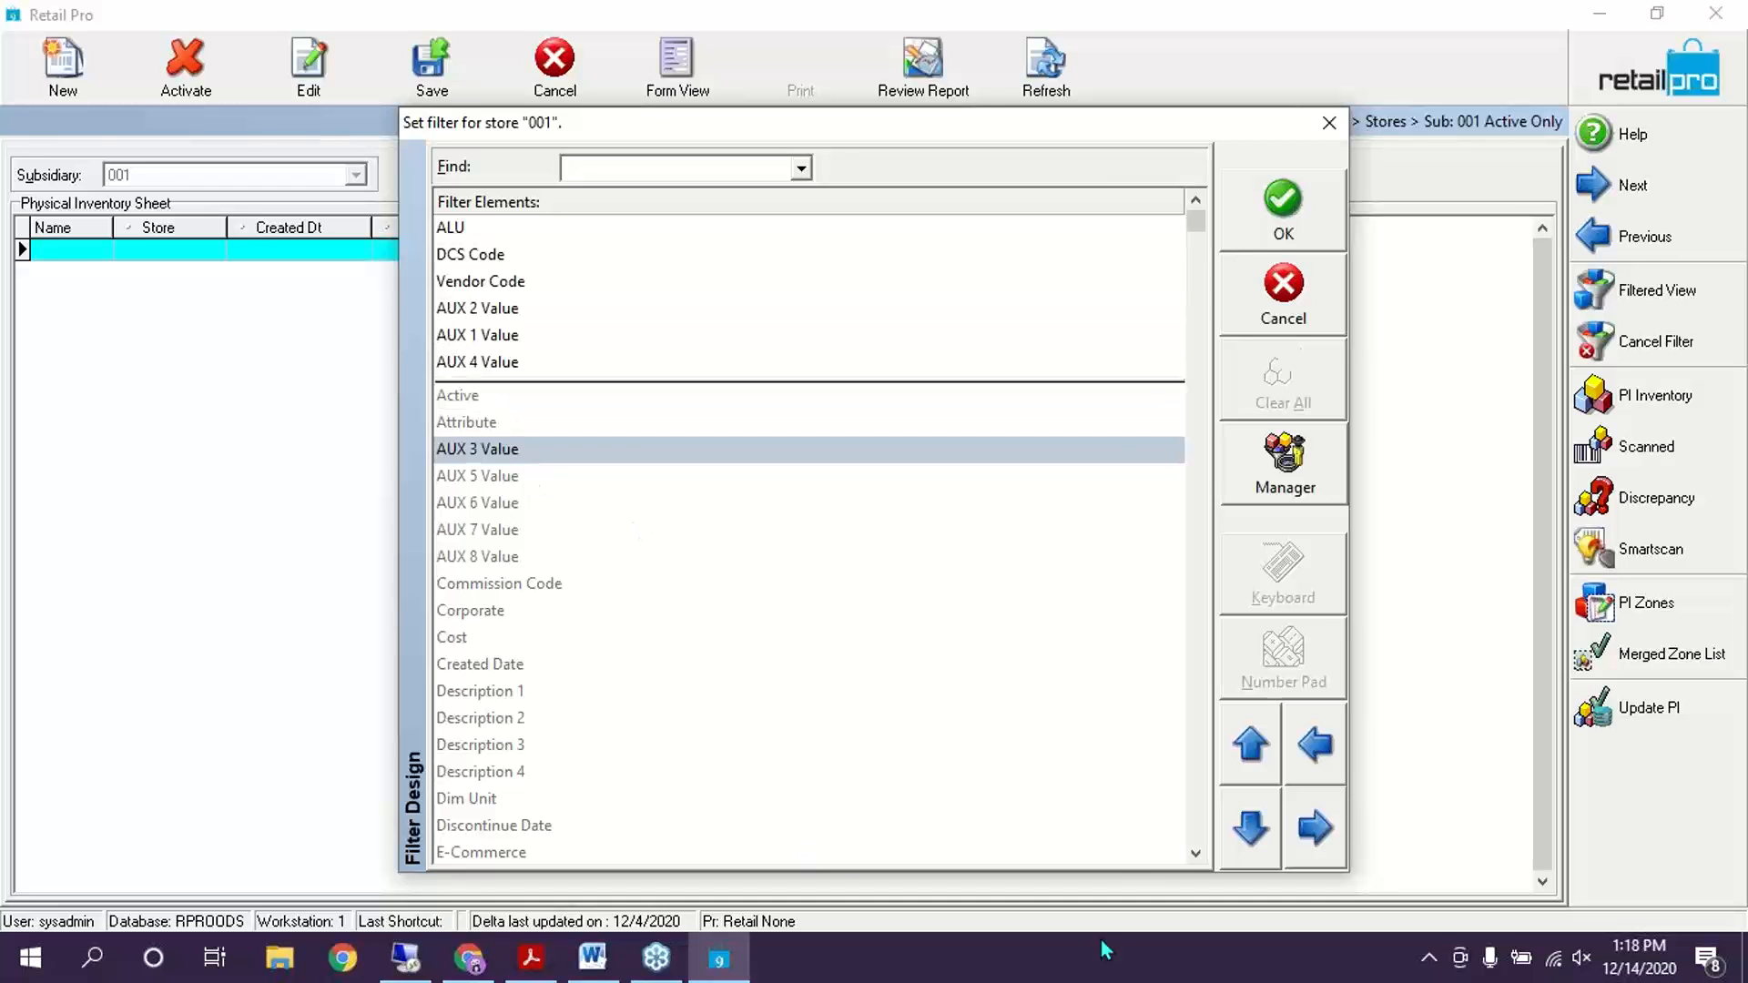
# Switch the filter to its criteria grid, leave the AUX criteria empty, and confirm with OK
pyautogui.rightClick(836, 493)
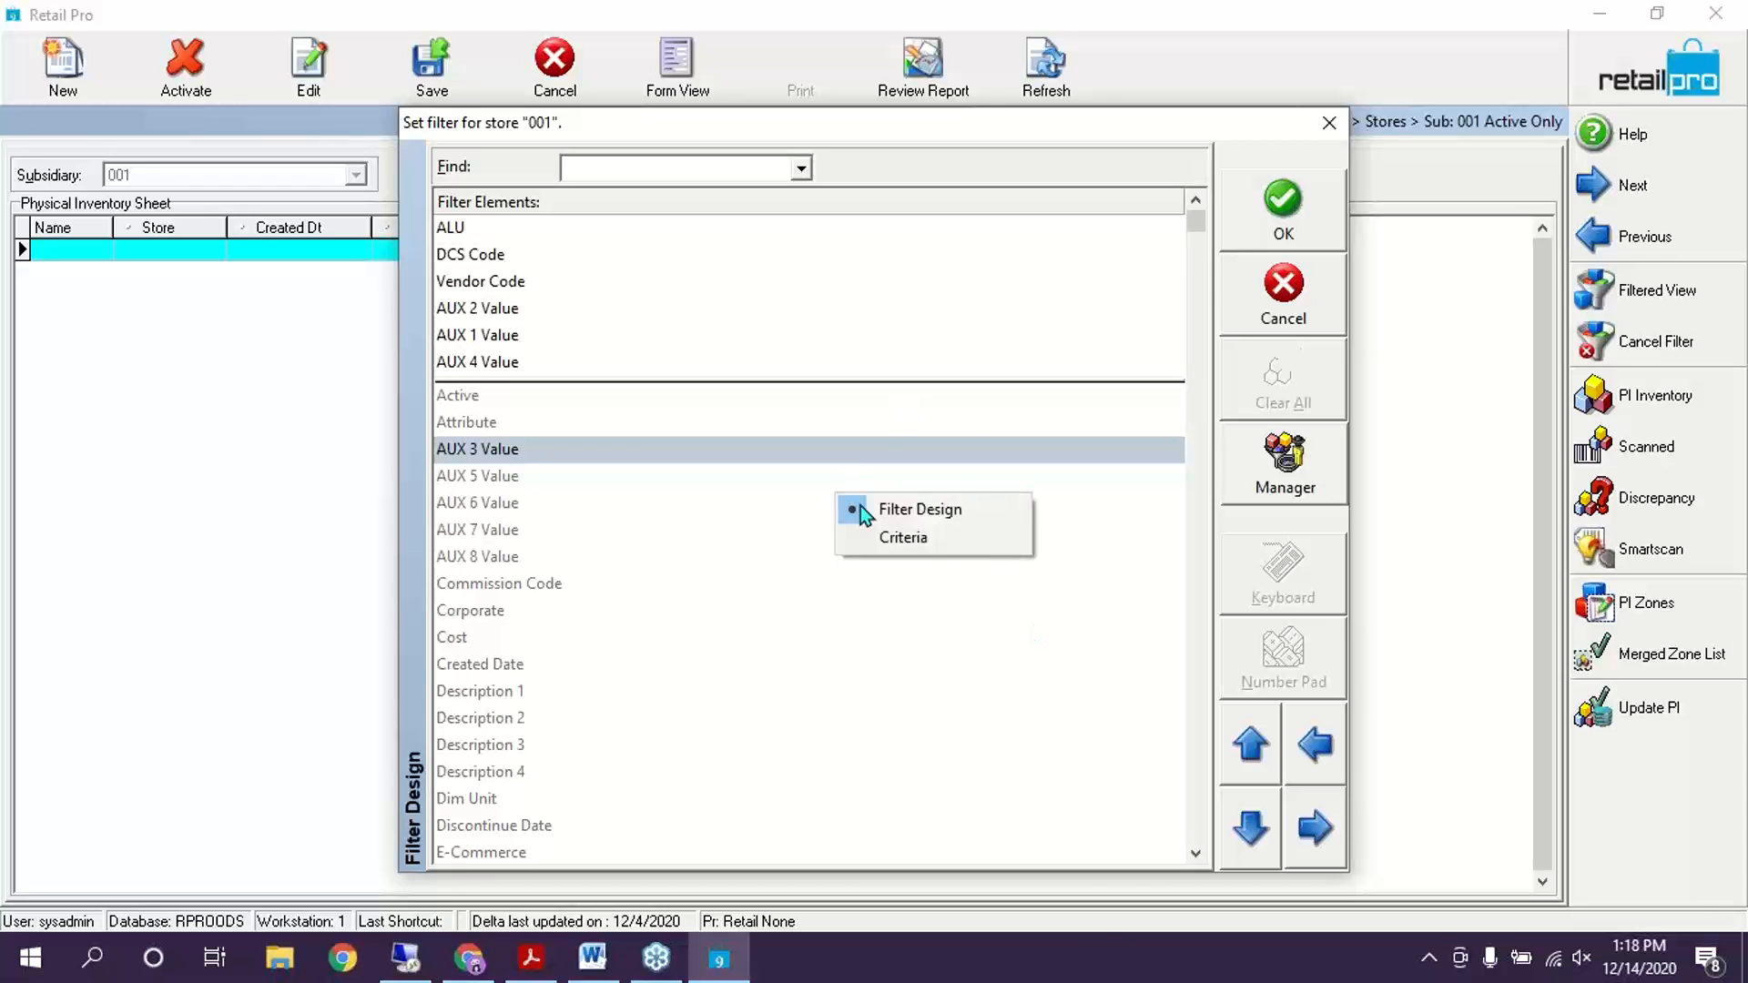
pyautogui.click(950, 545)
pyautogui.click(625, 340)
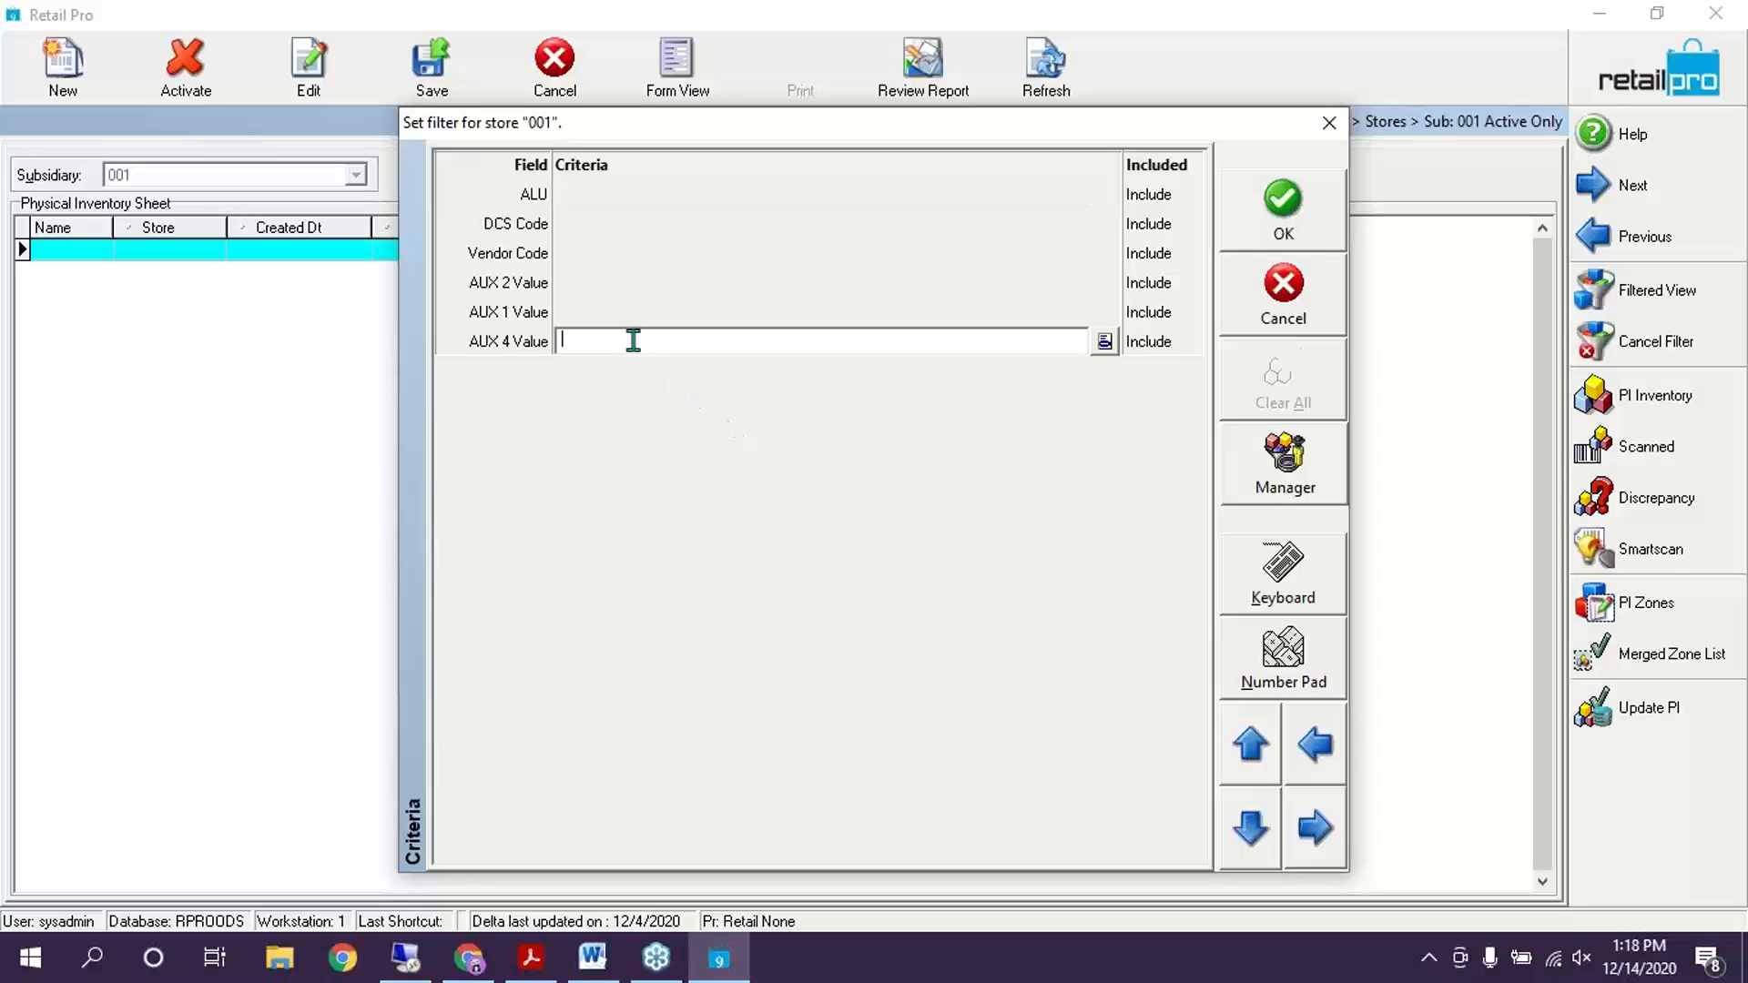
pyautogui.click(637, 312)
pyautogui.click(641, 284)
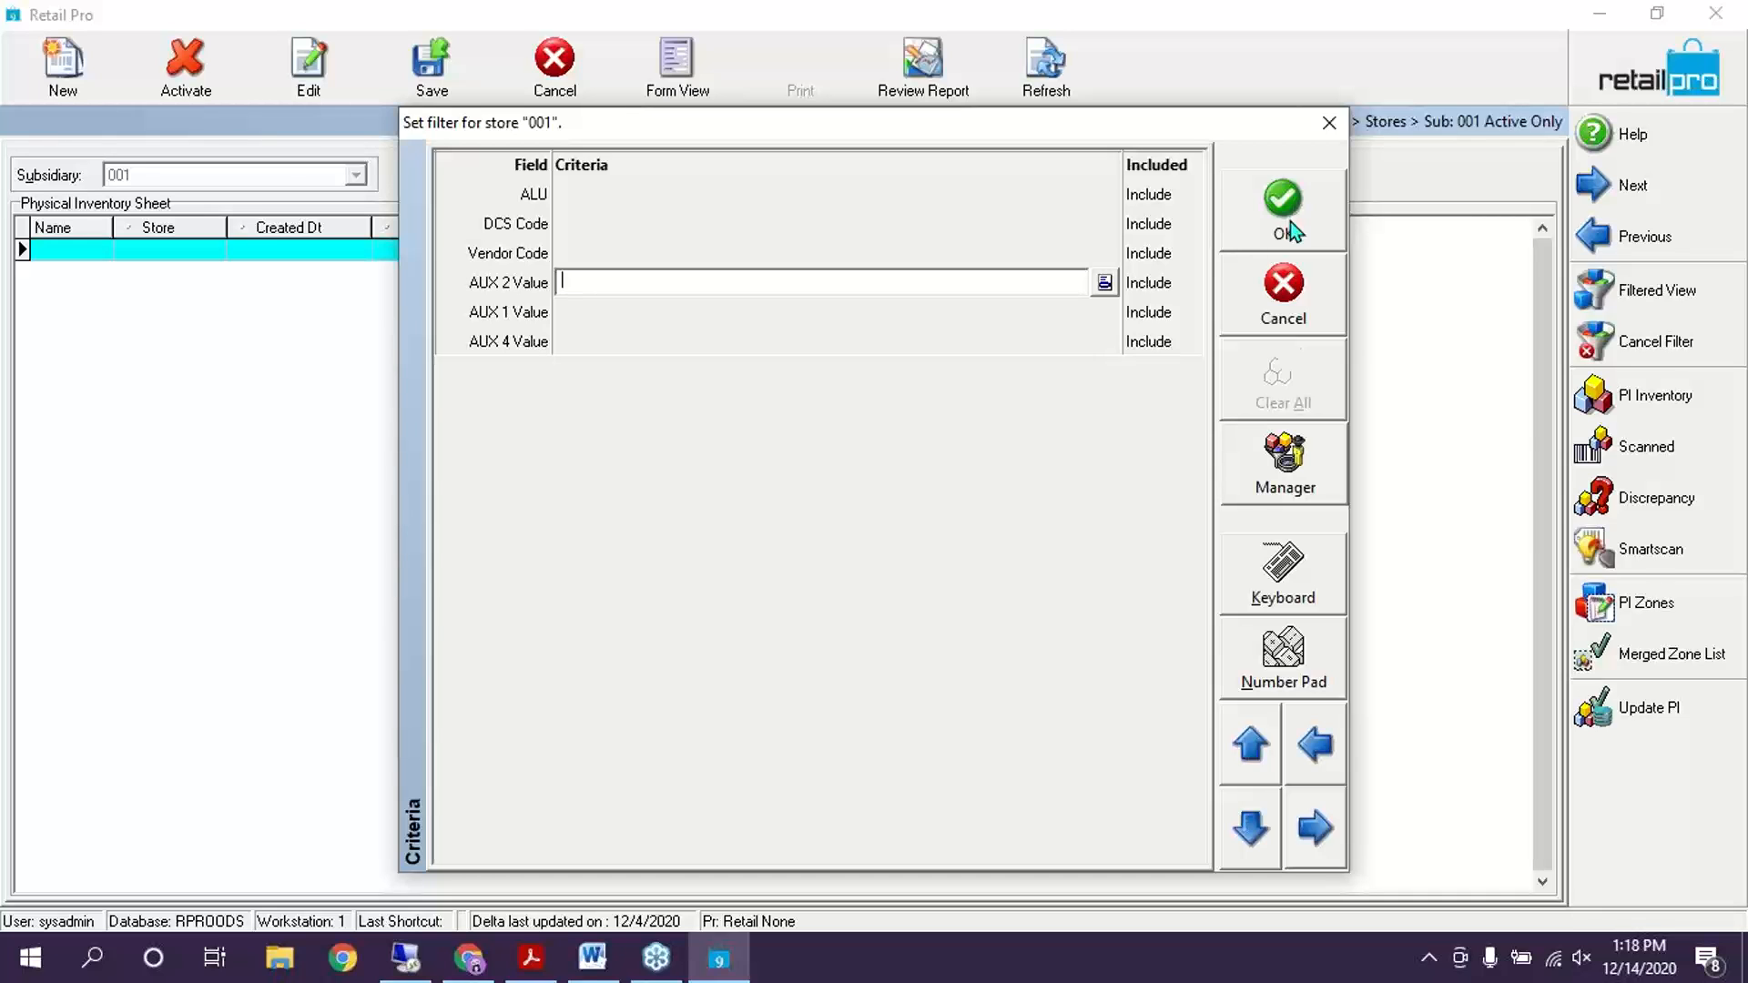
pyautogui.click(1291, 222)
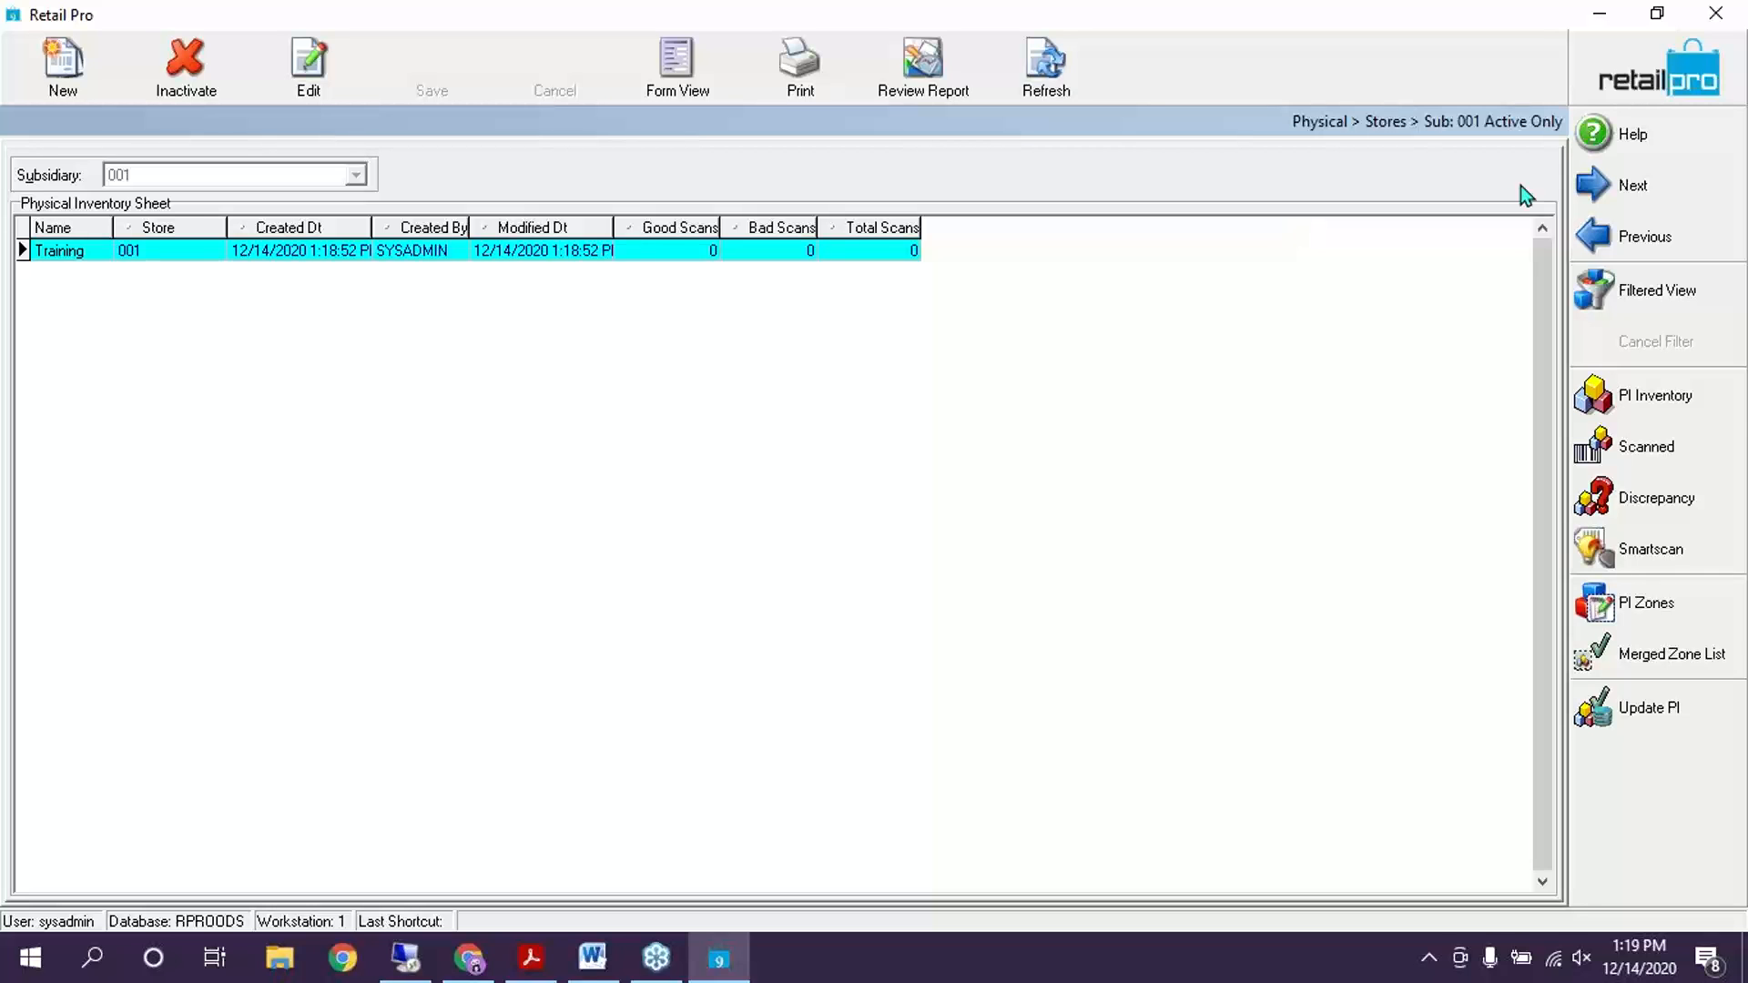
pyautogui.click(1655, 397)
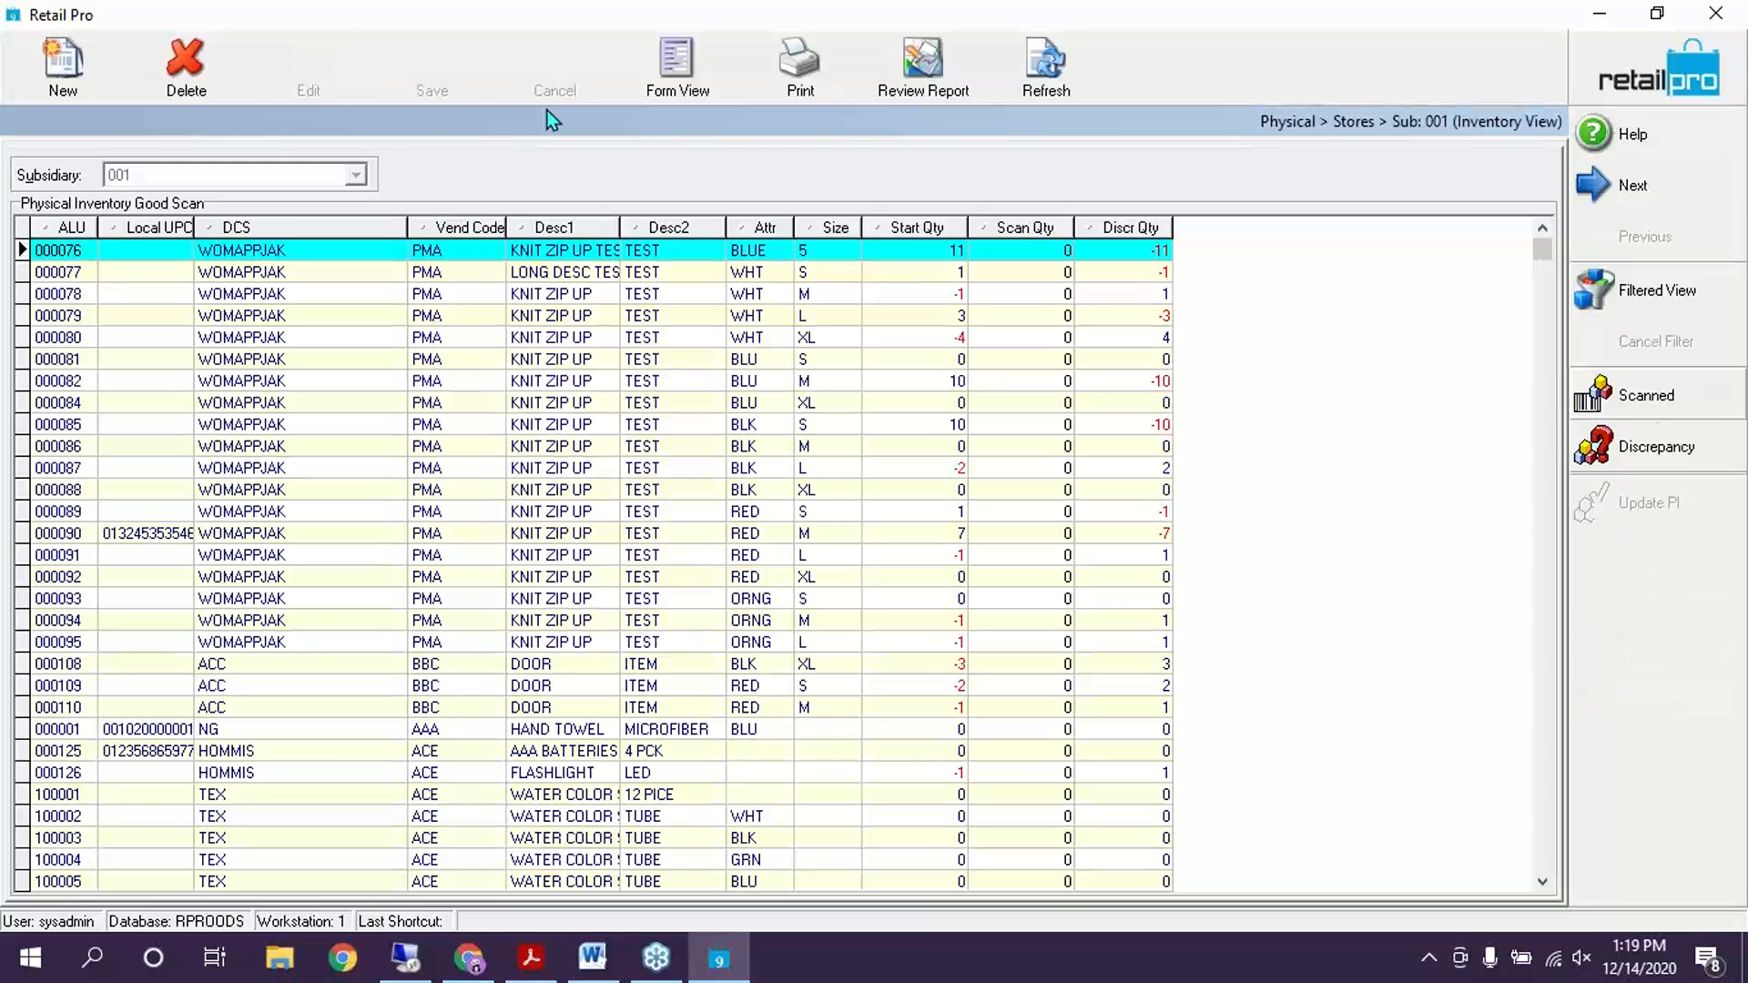
pyautogui.click(1041, 275)
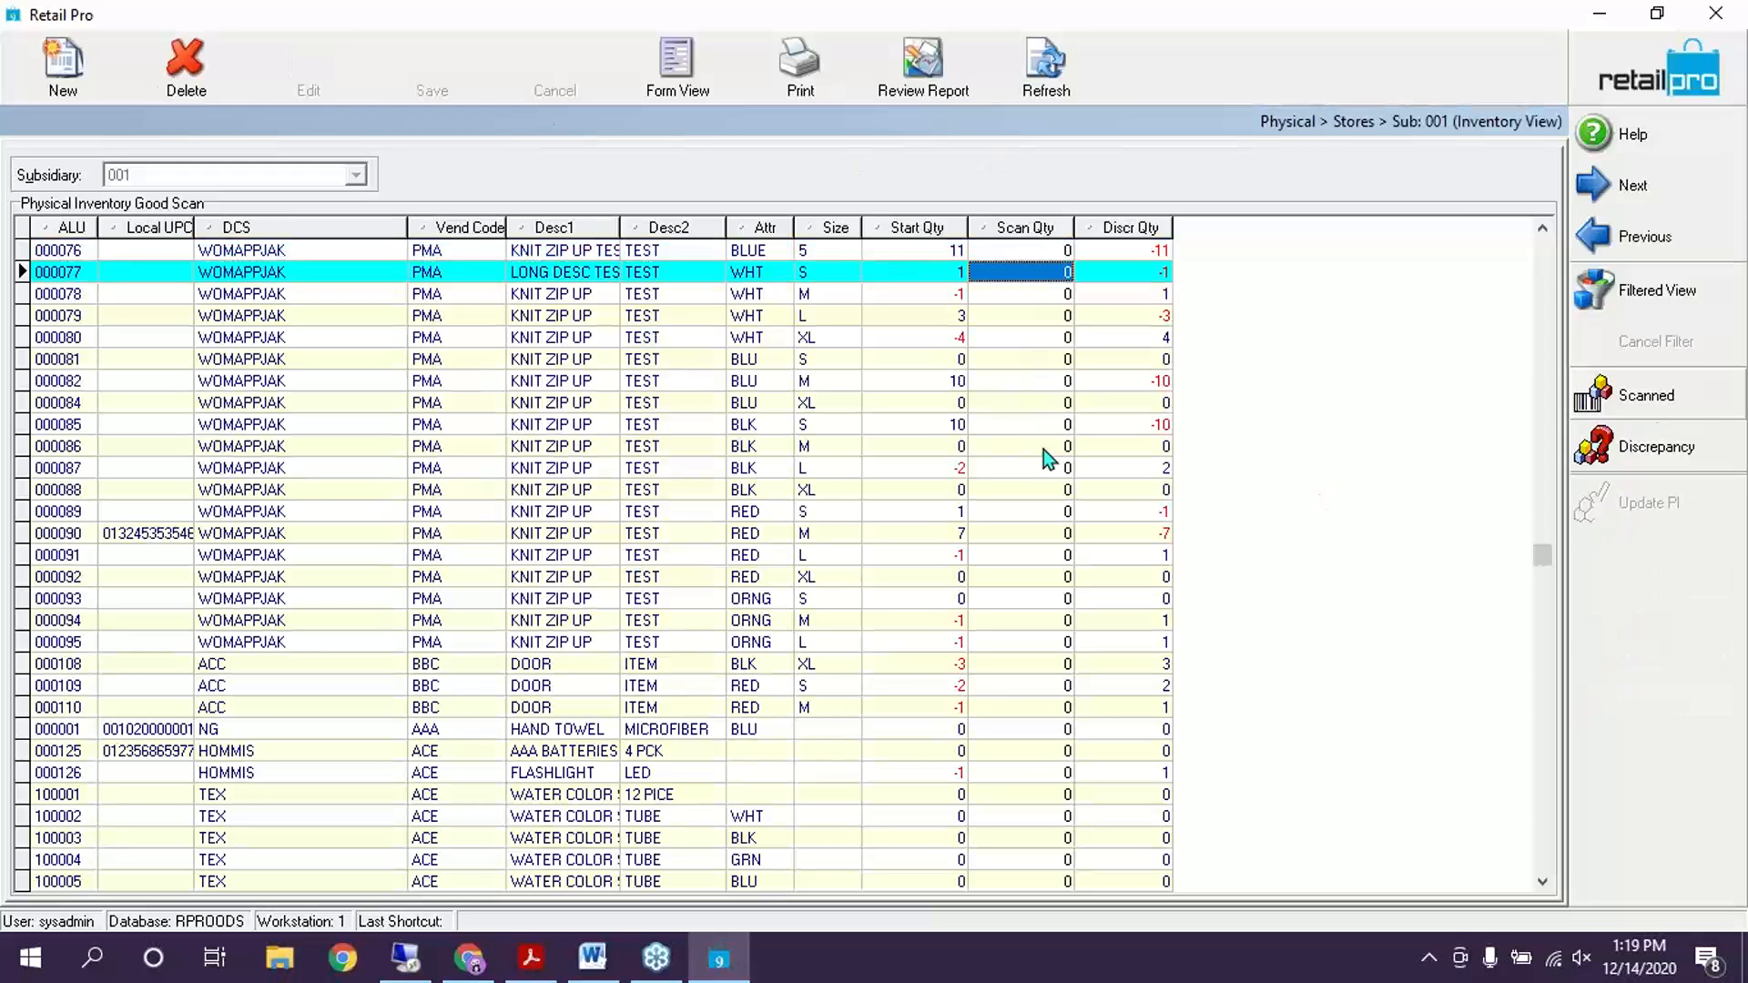
pyautogui.click(1045, 448)
pyautogui.click(1042, 616)
pyautogui.click(1052, 406)
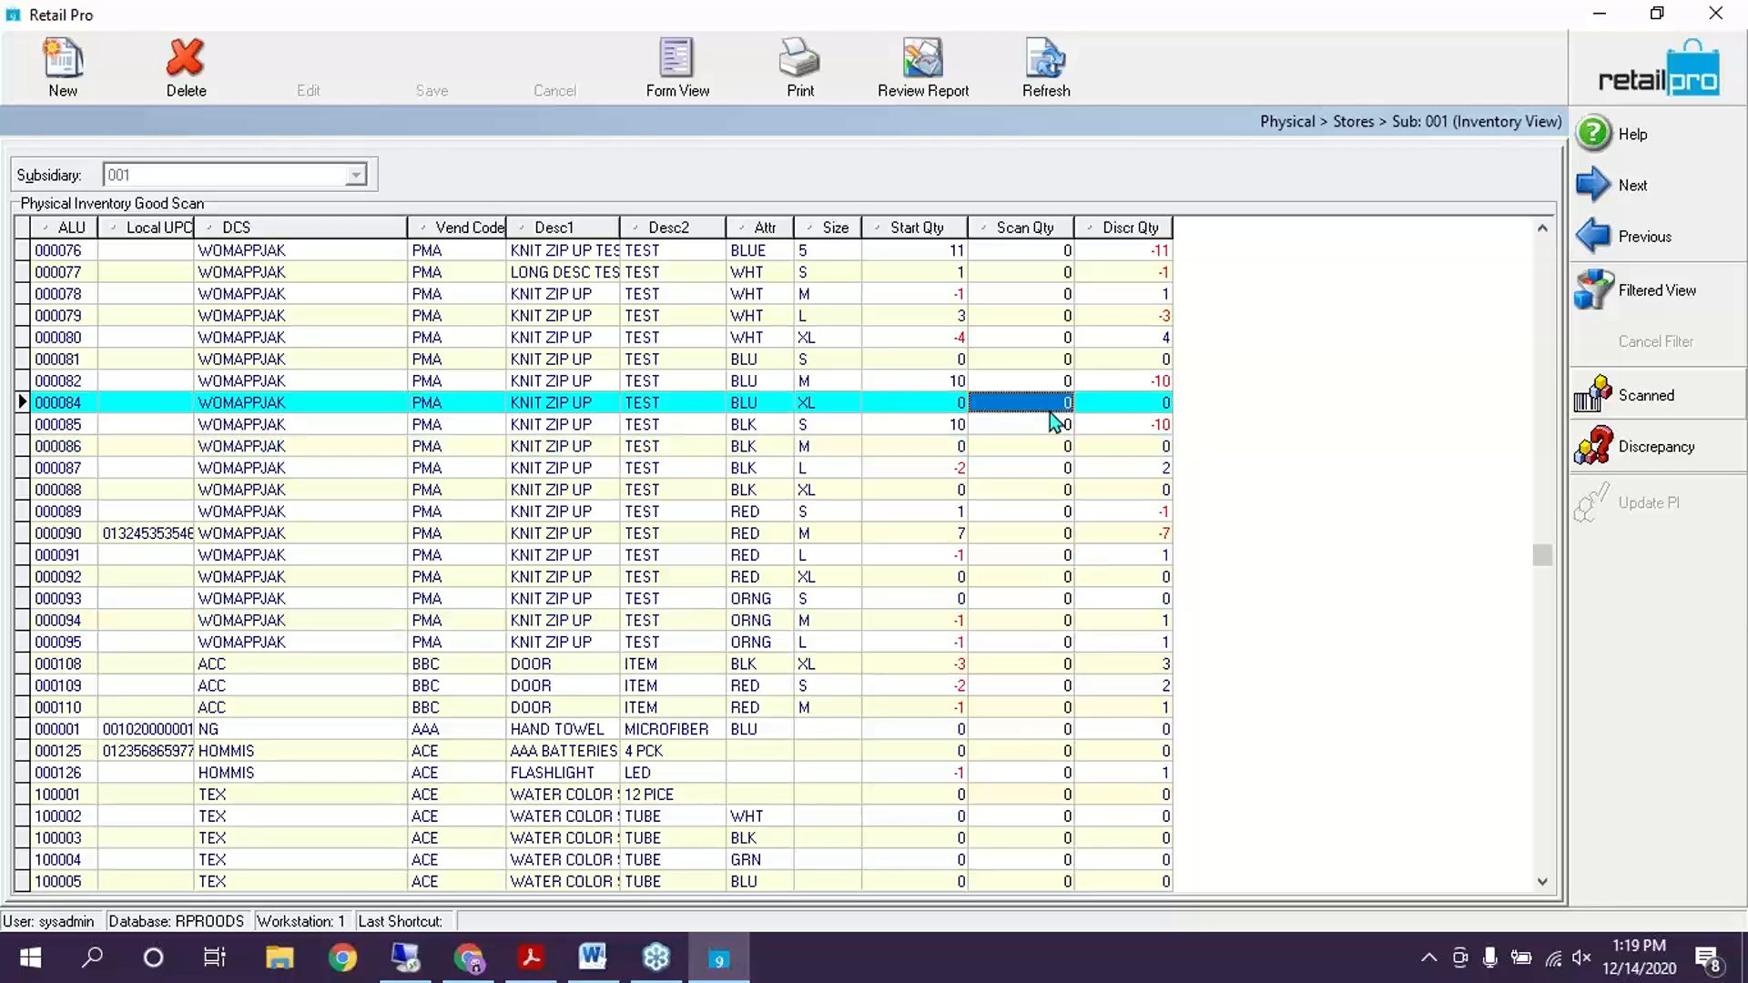
pyautogui.click(1054, 275)
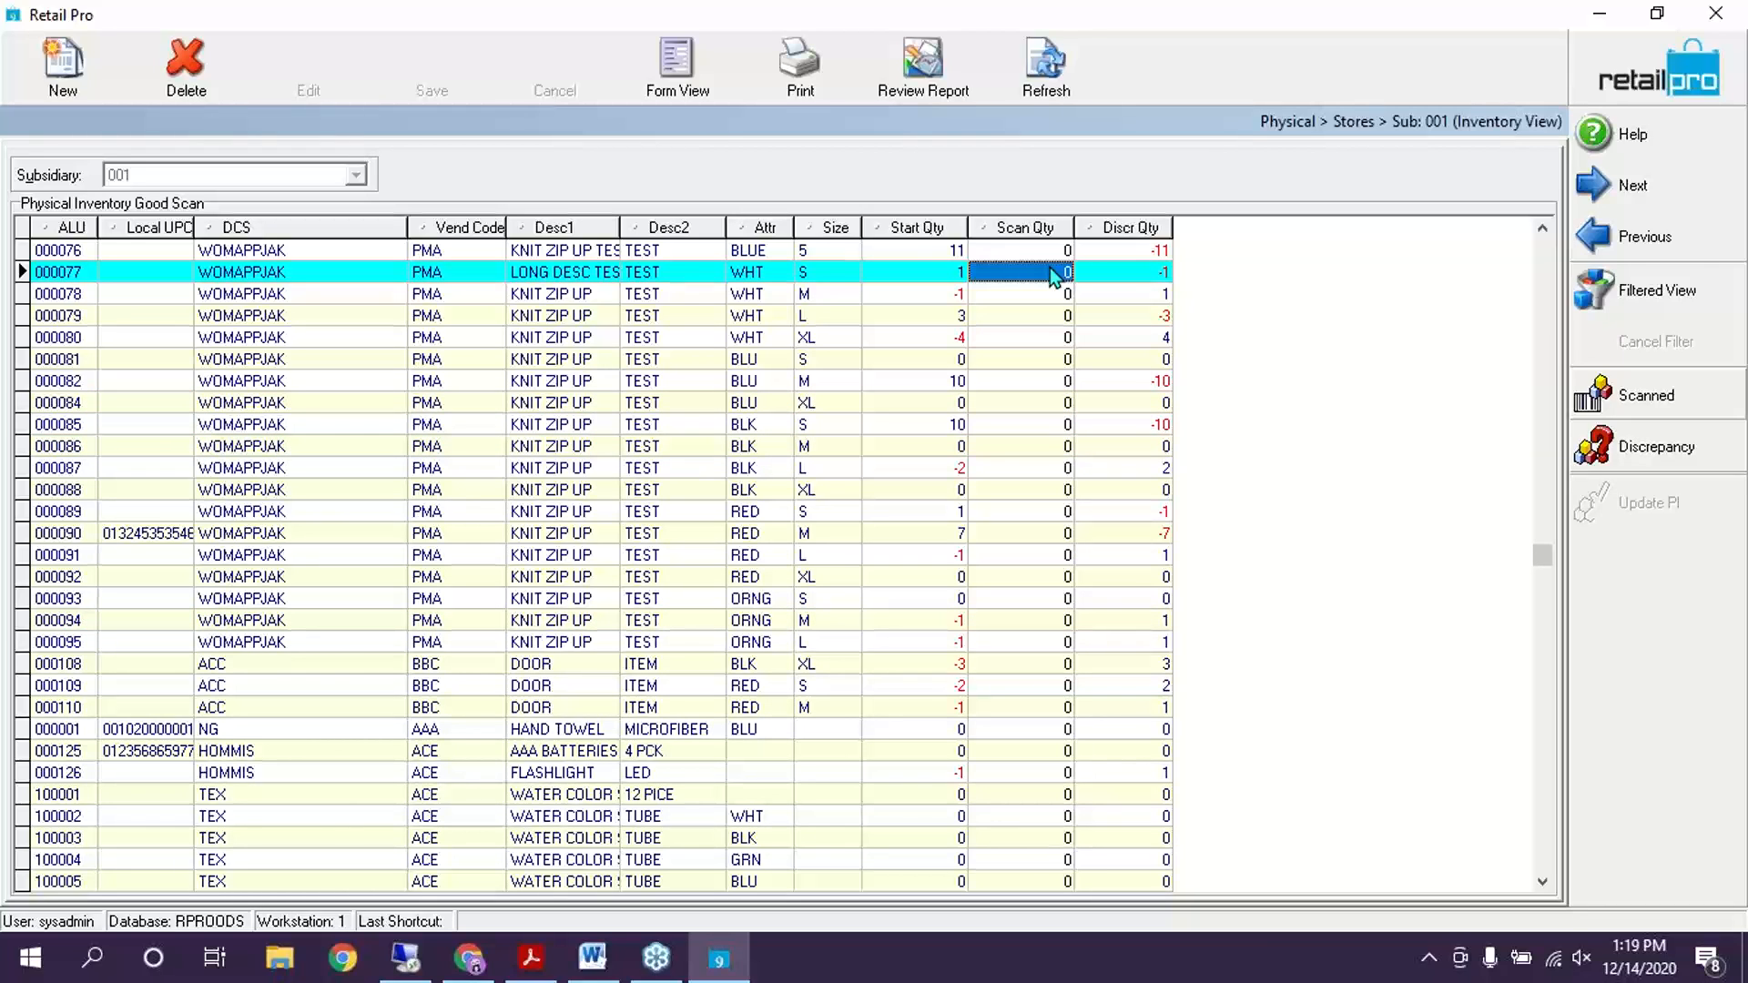
pyautogui.click(918, 249)
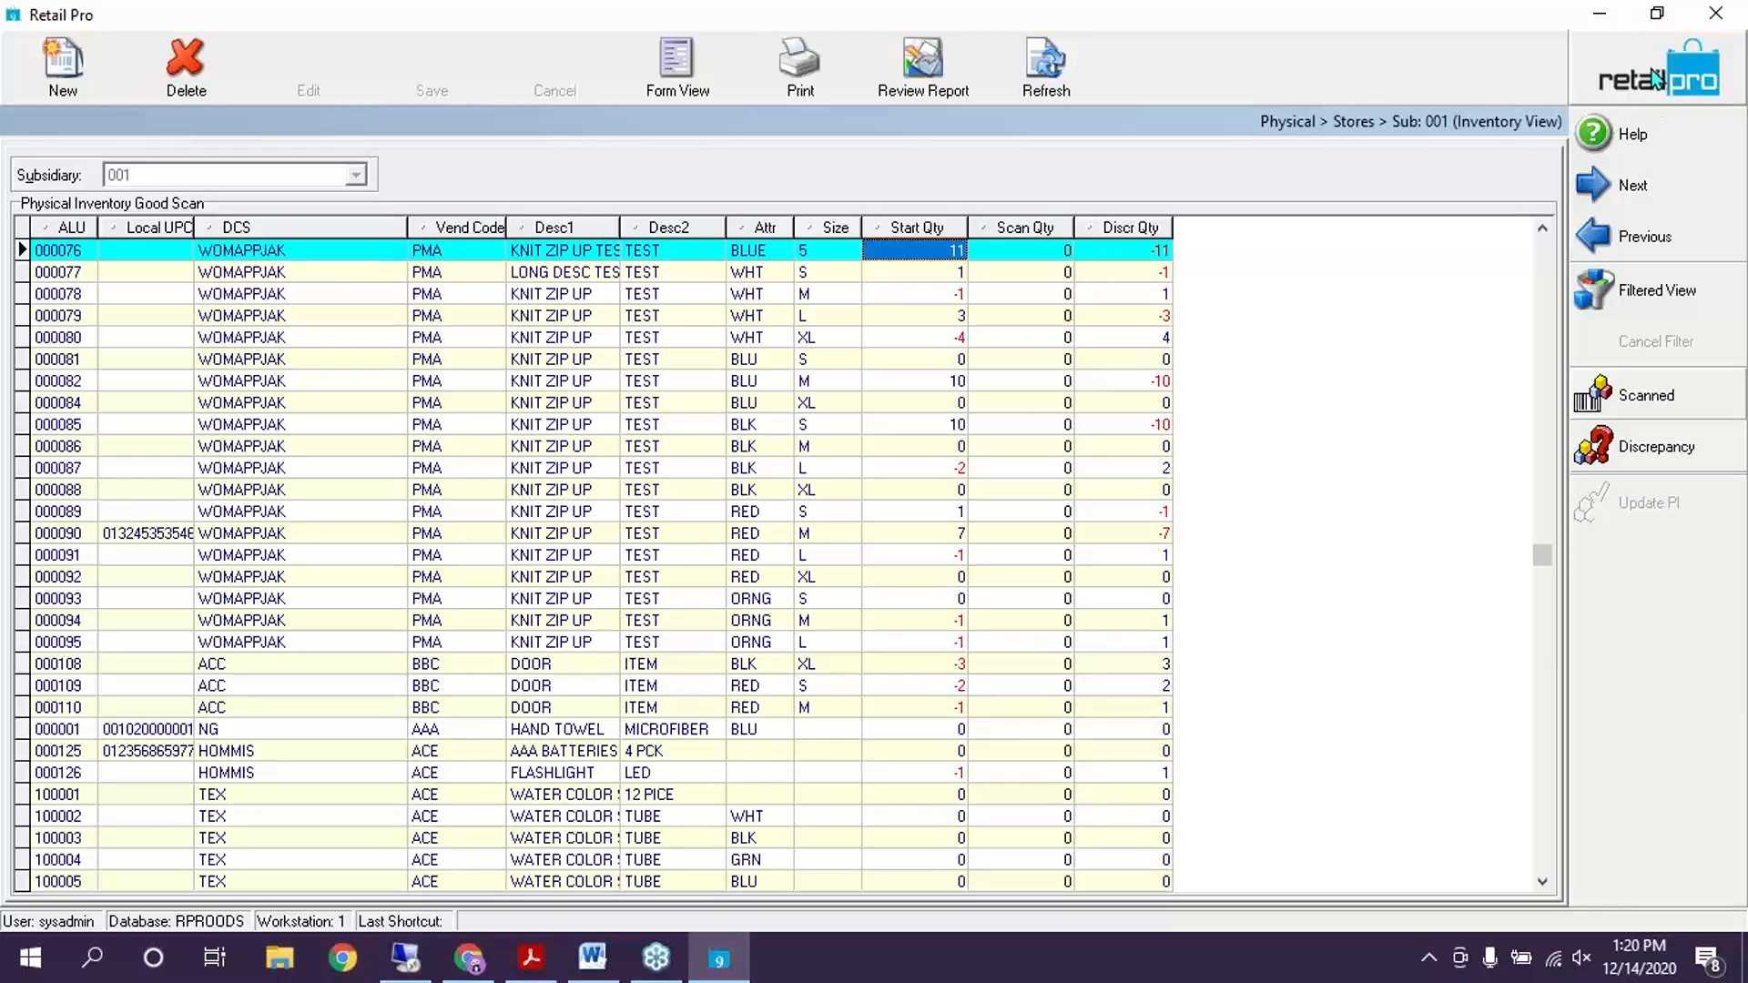
pyautogui.press('Escape')
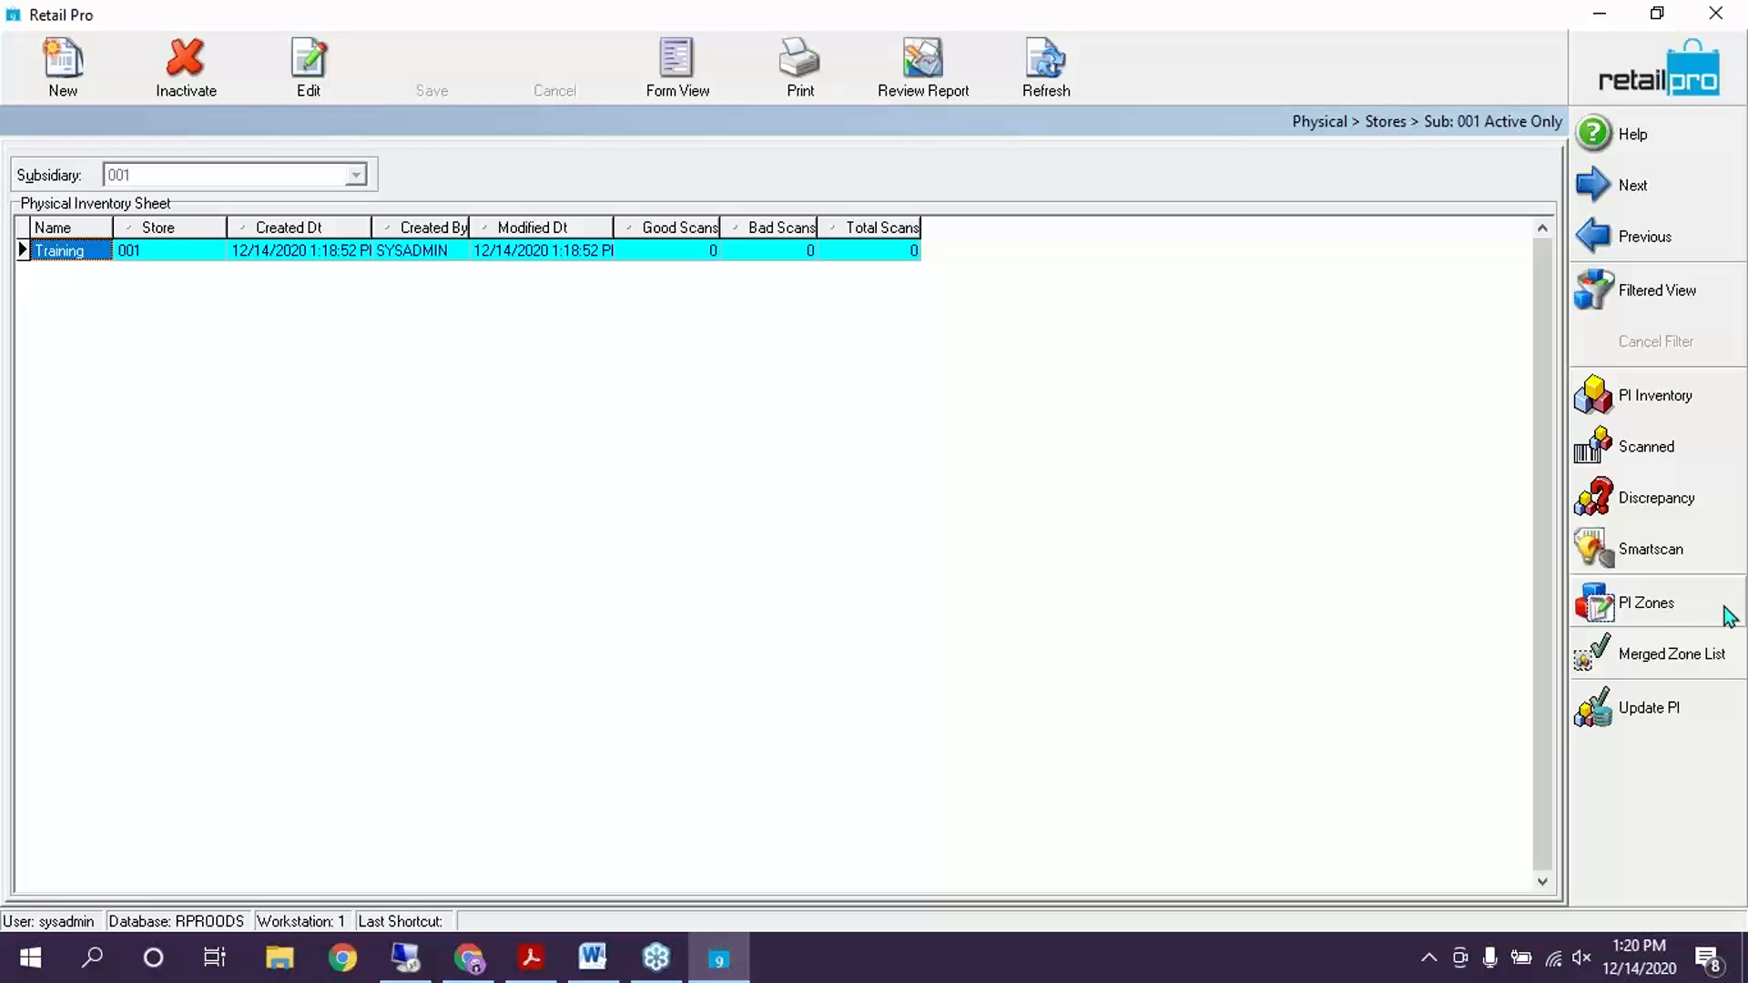
# Open the PI Zones list for subsidiary 001, which holds no zones yet
pyautogui.click(1668, 607)
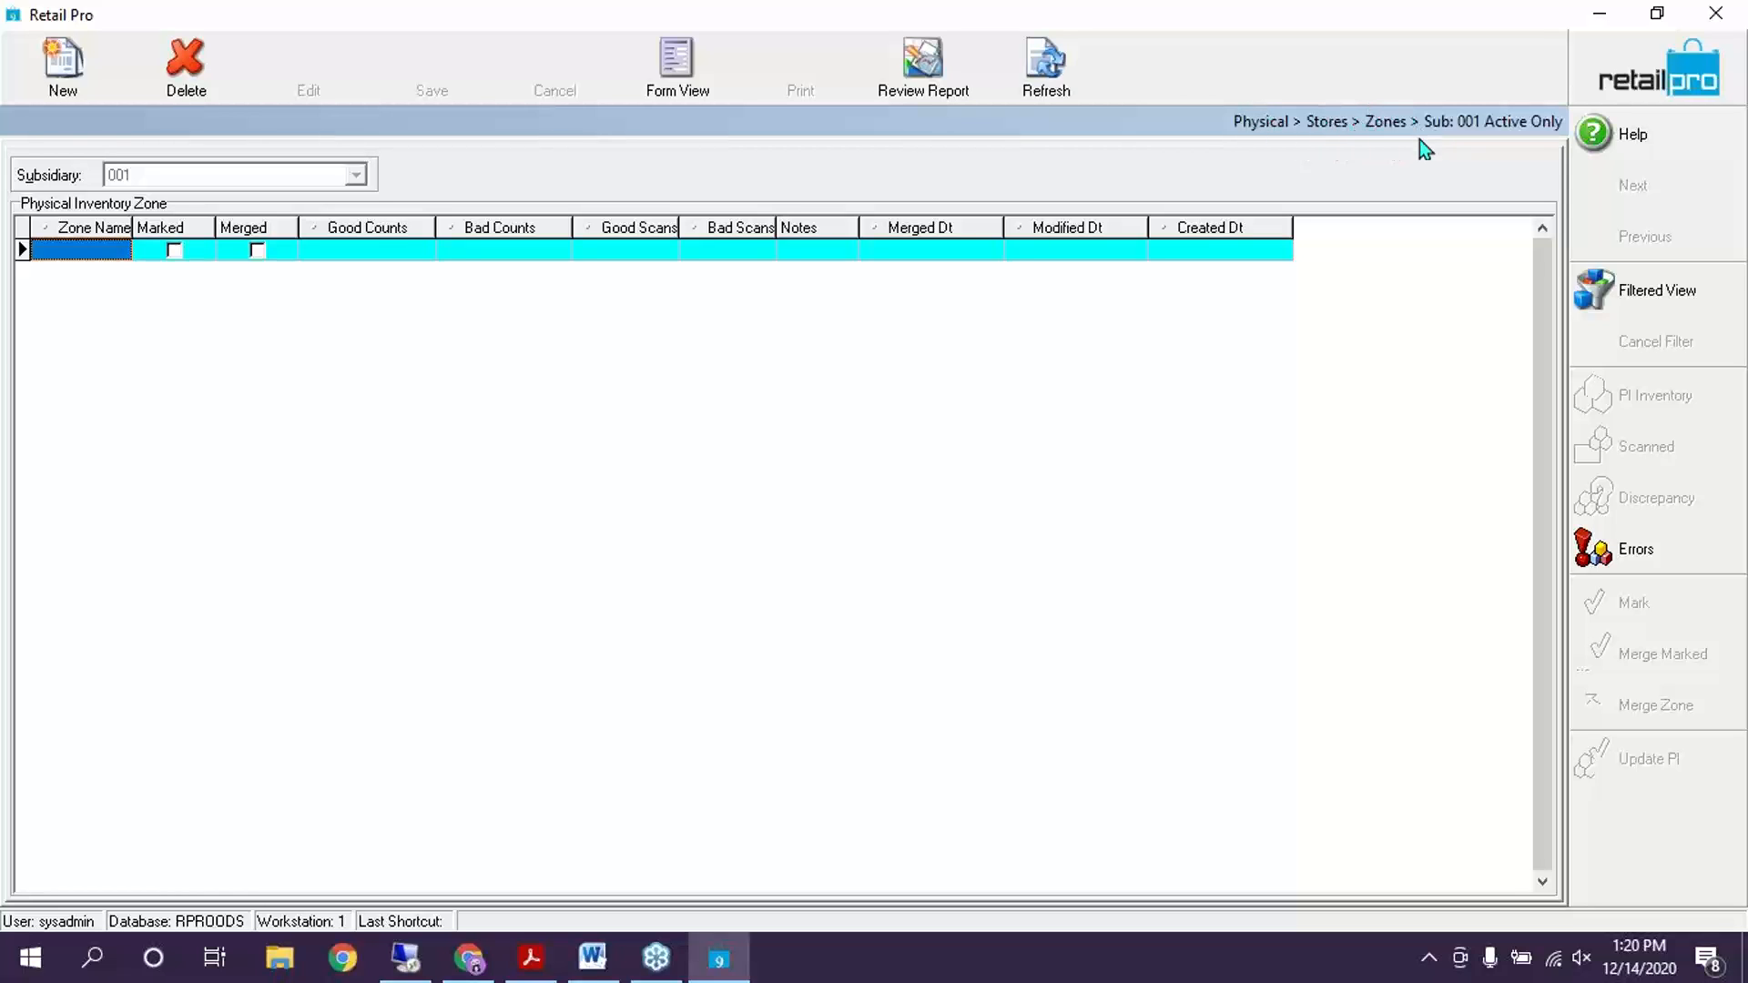
# Create a new PI zone named A for store 001 - Milton
pyautogui.click(69, 80)
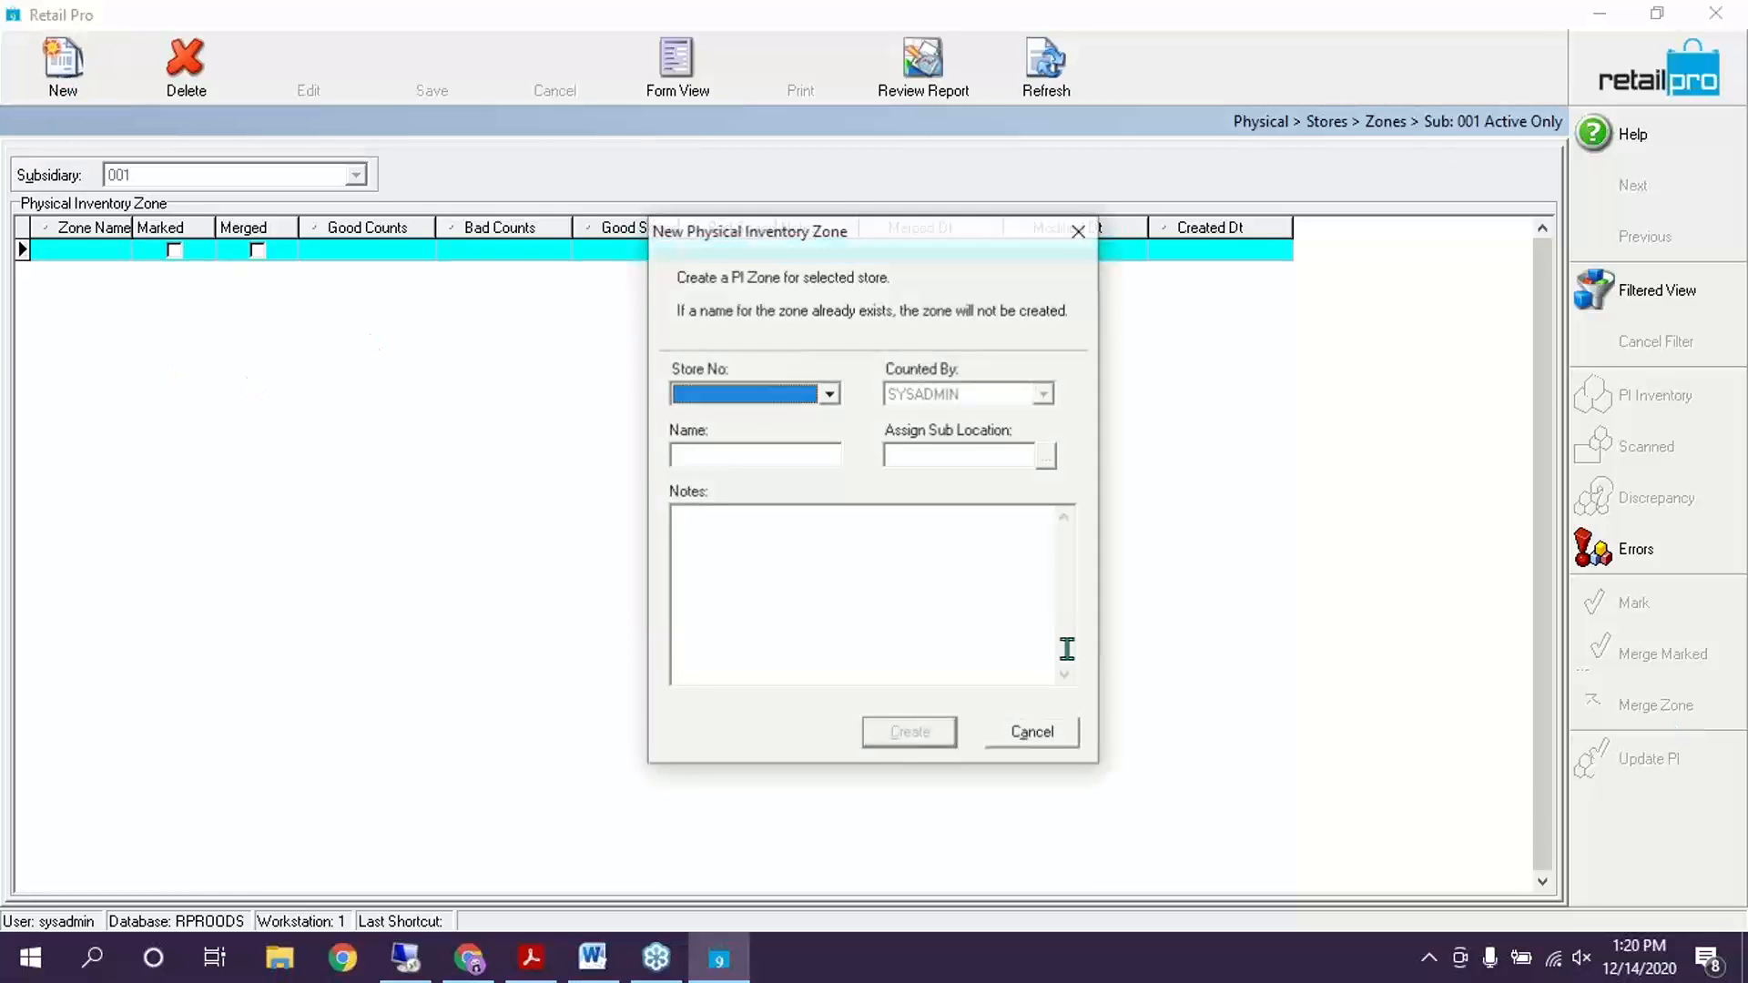
pyautogui.click(830, 395)
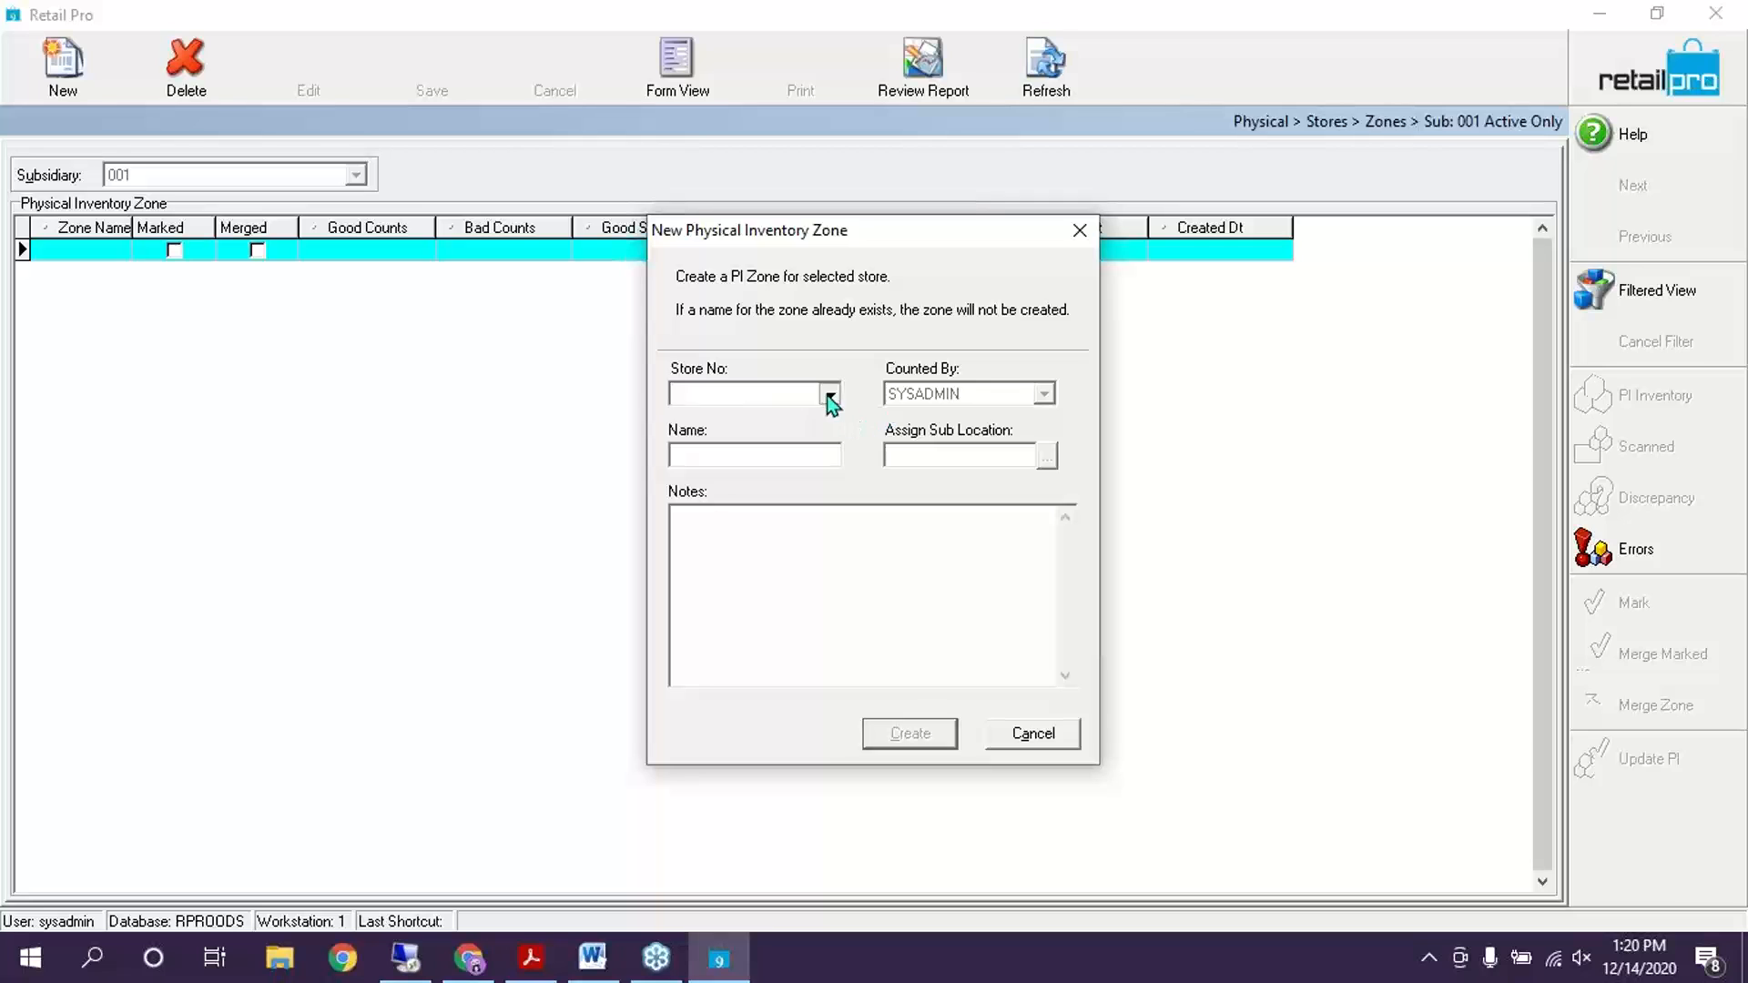
pyautogui.click(730, 417)
pyautogui.write('A')
pyautogui.click(866, 587)
pyautogui.click(903, 732)
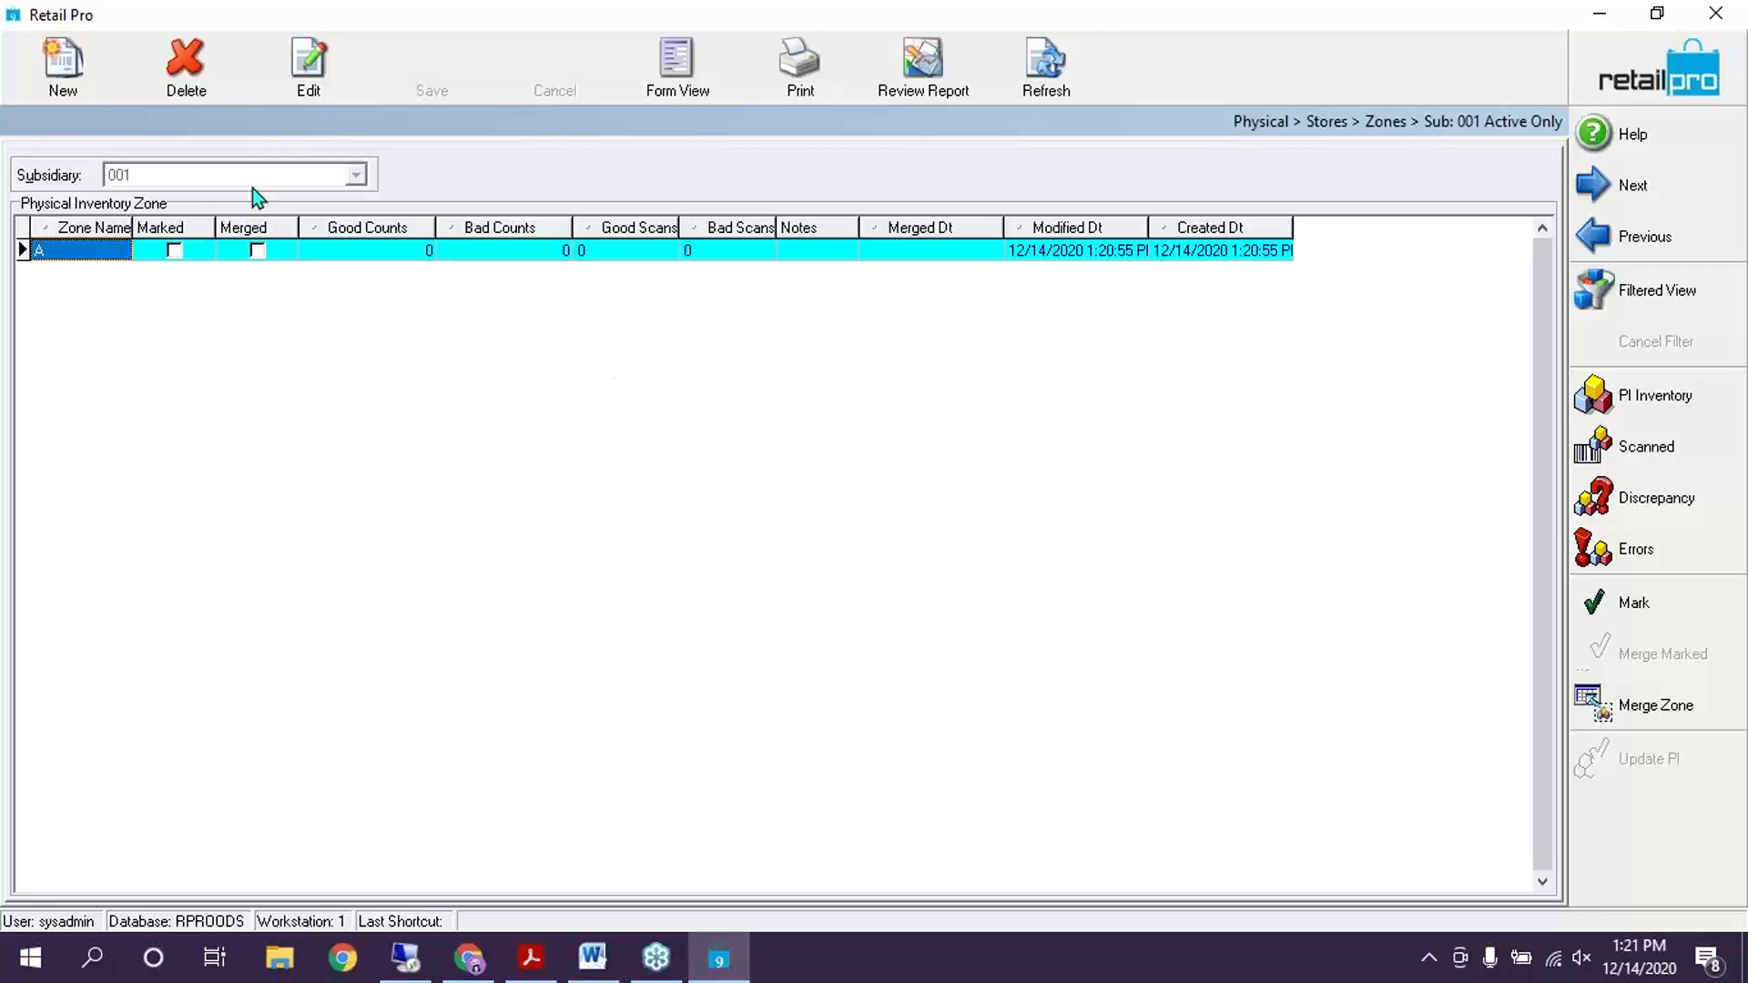
# Create PI zone B for store 001 - Milton
pyautogui.click(63, 68)
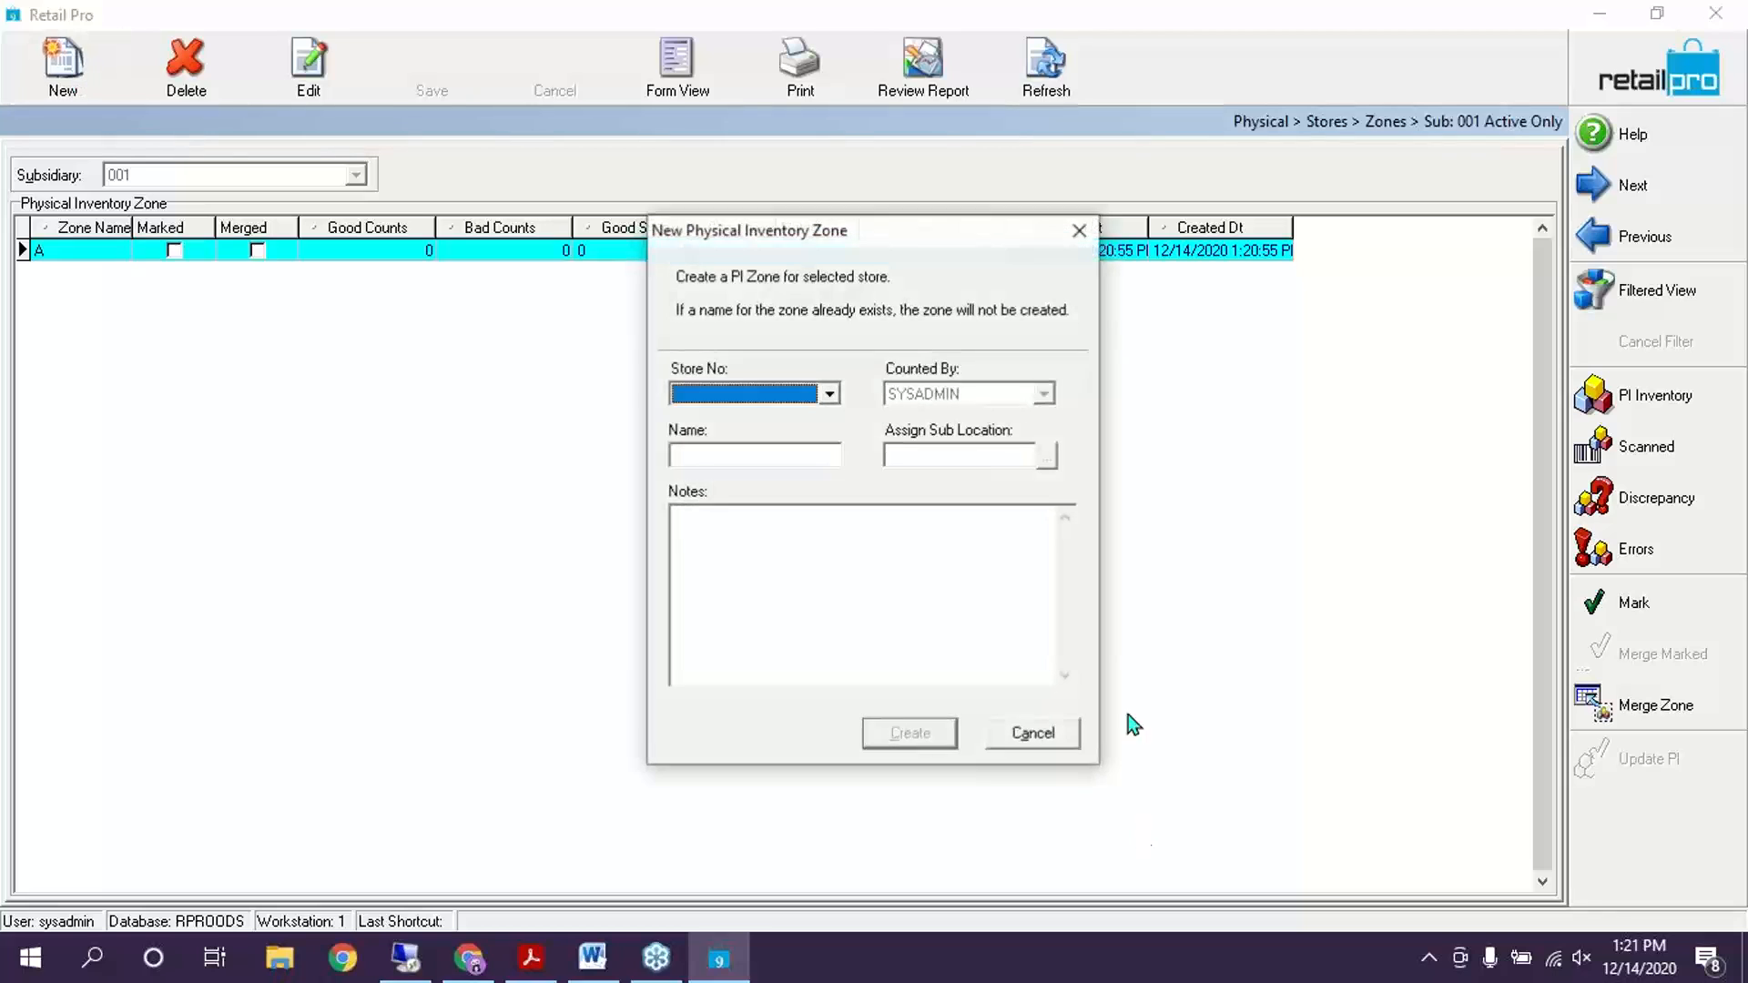
pyautogui.click(752, 395)
pyautogui.click(725, 423)
pyautogui.click(724, 443)
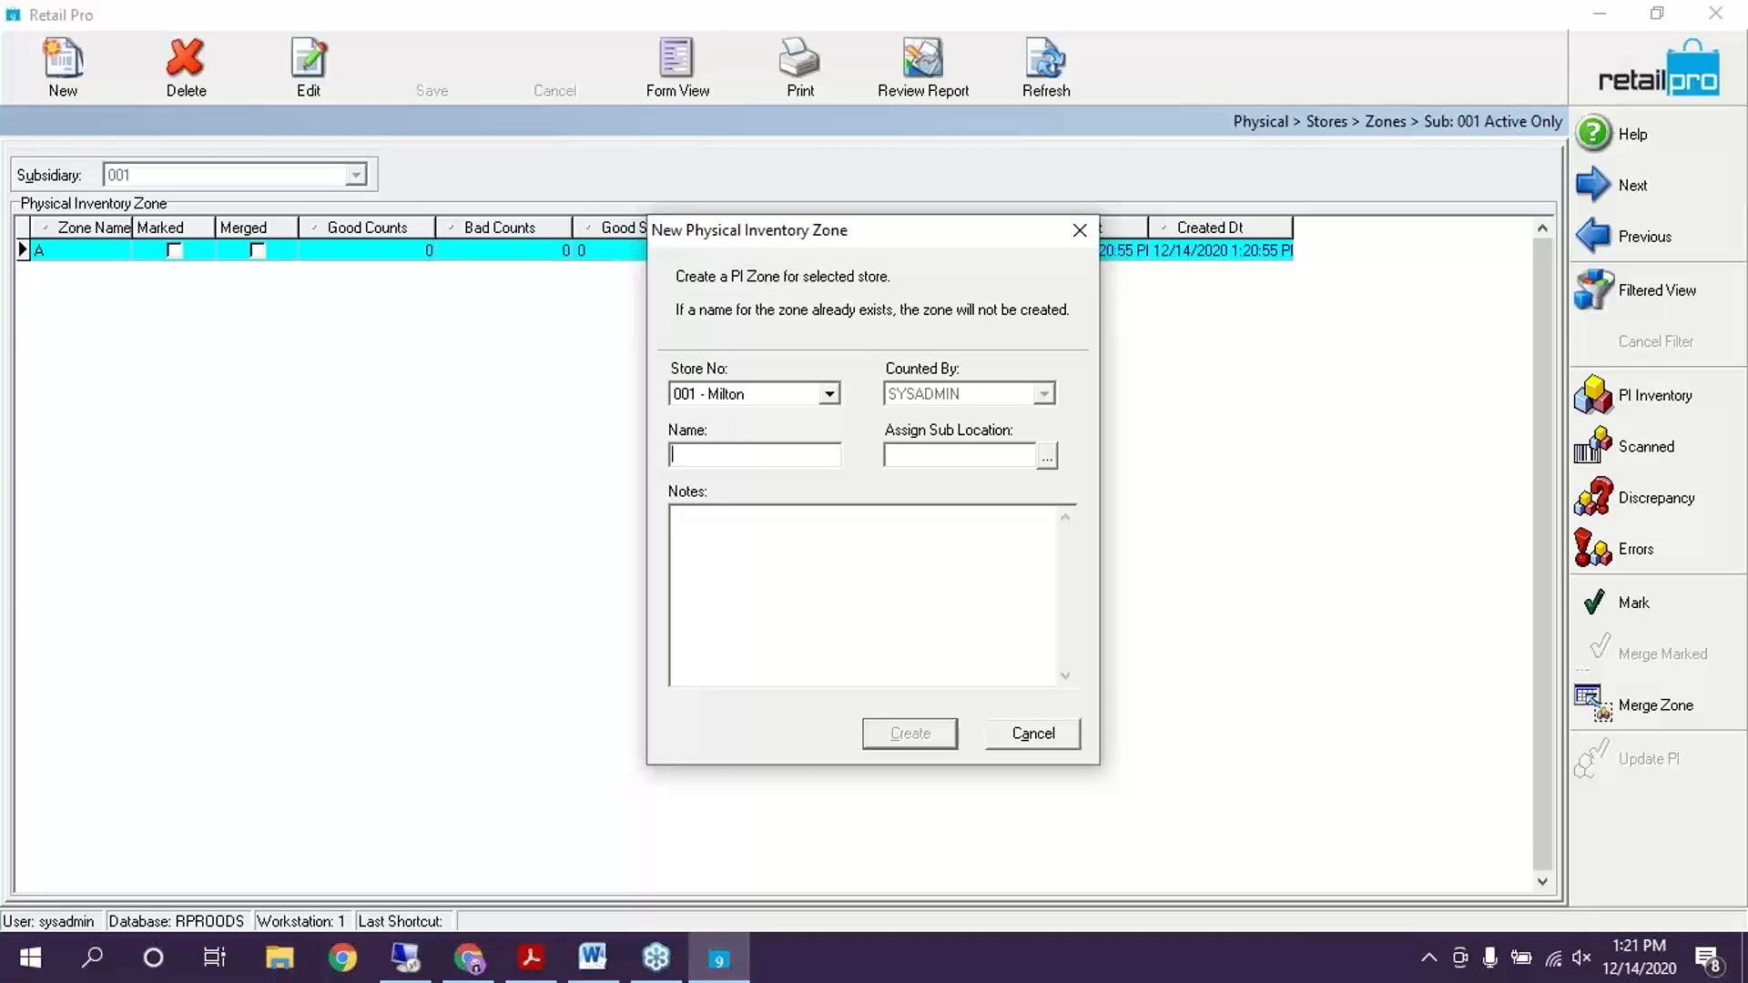
pyautogui.write('B')
pyautogui.click(935, 731)
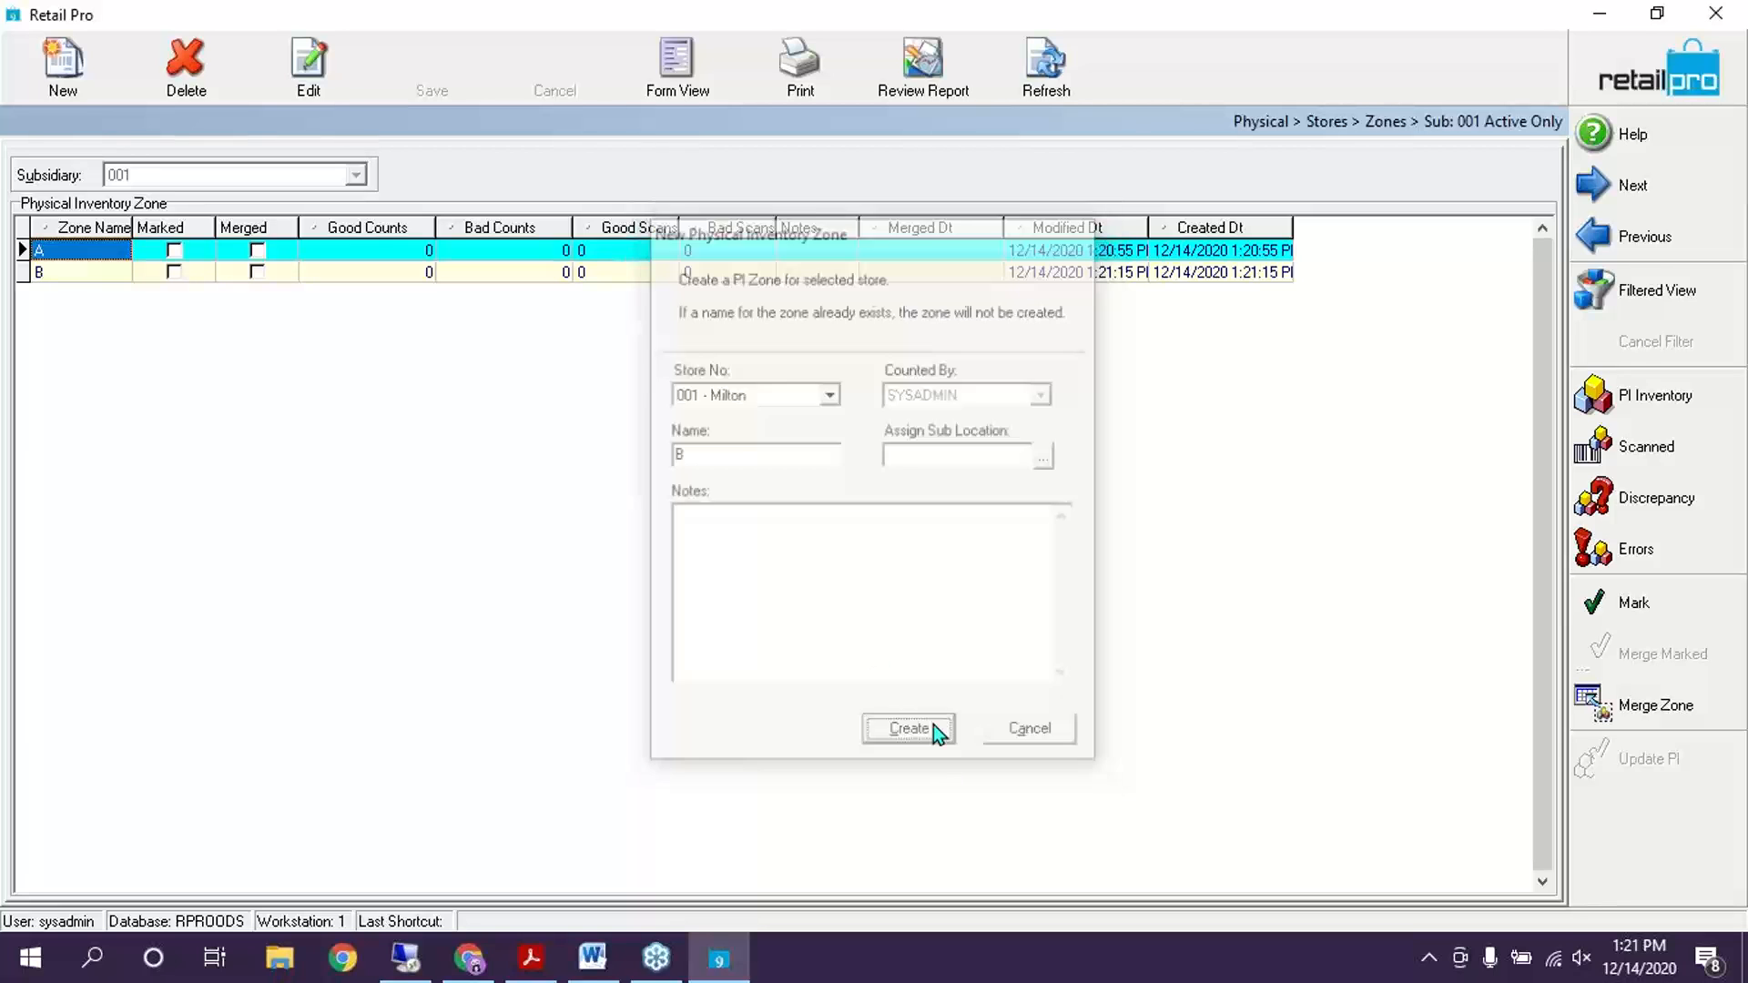
# Create PI zone C for store 001 - Milton
pyautogui.click(63, 64)
pyautogui.click(826, 394)
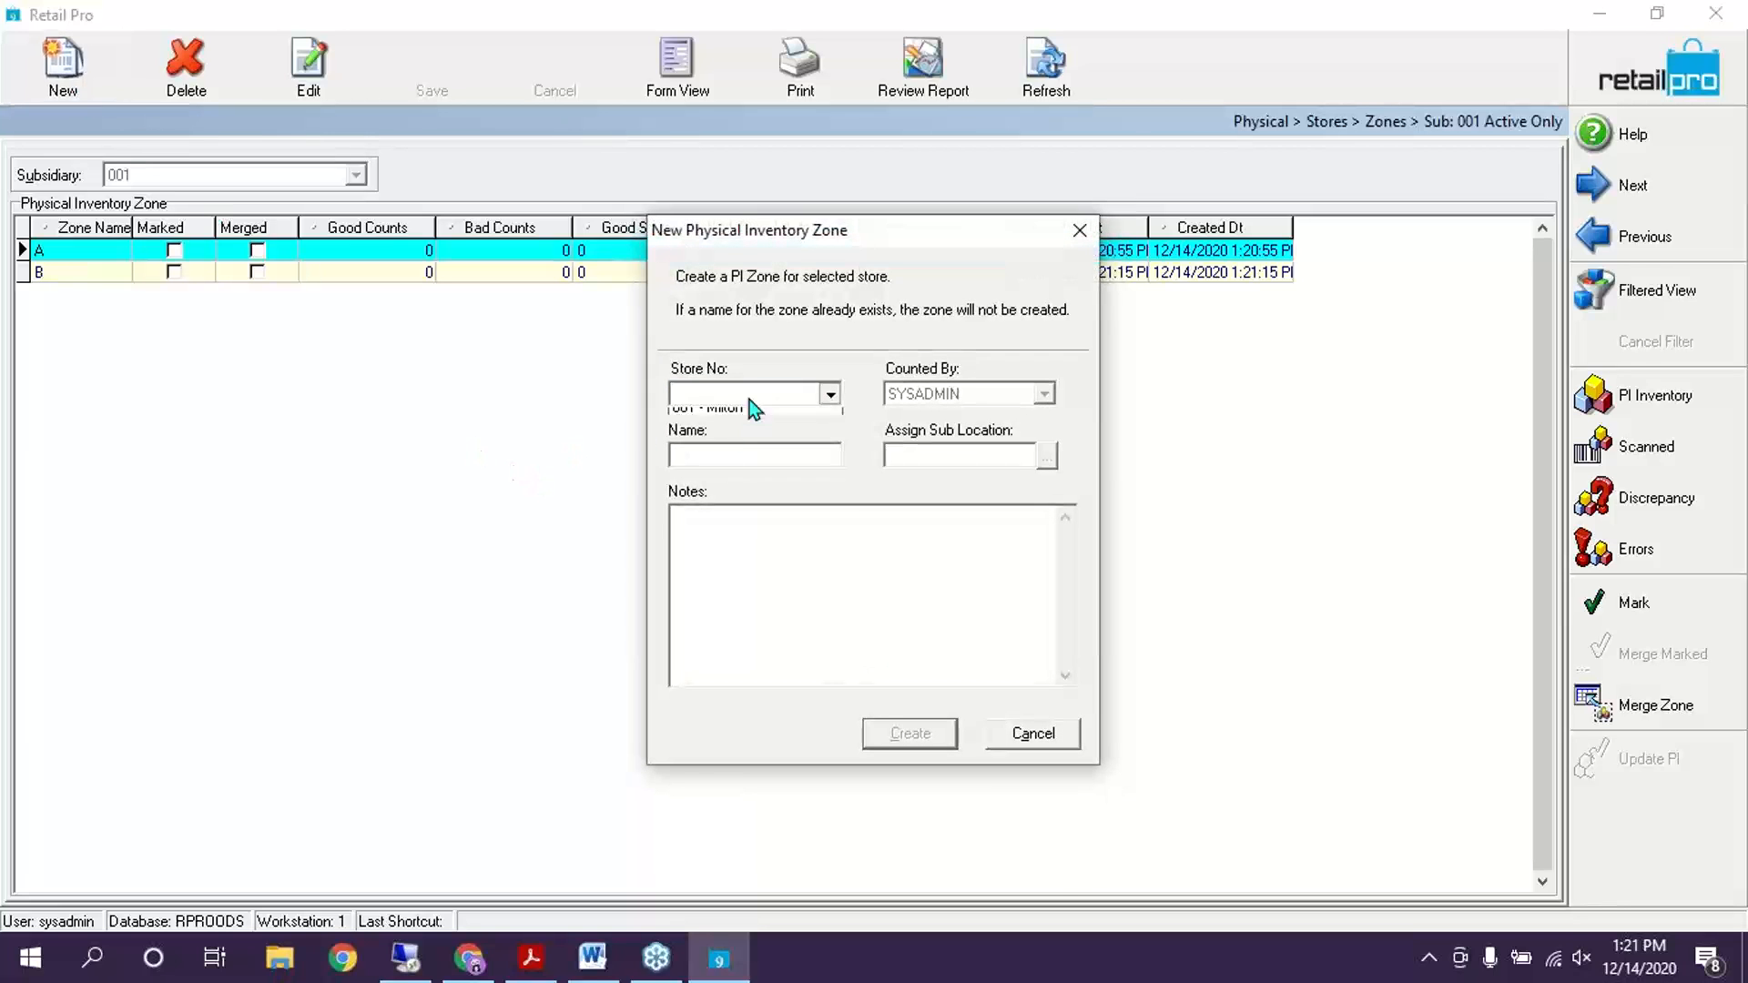
pyautogui.click(742, 417)
pyautogui.click(692, 454)
pyautogui.write('C')
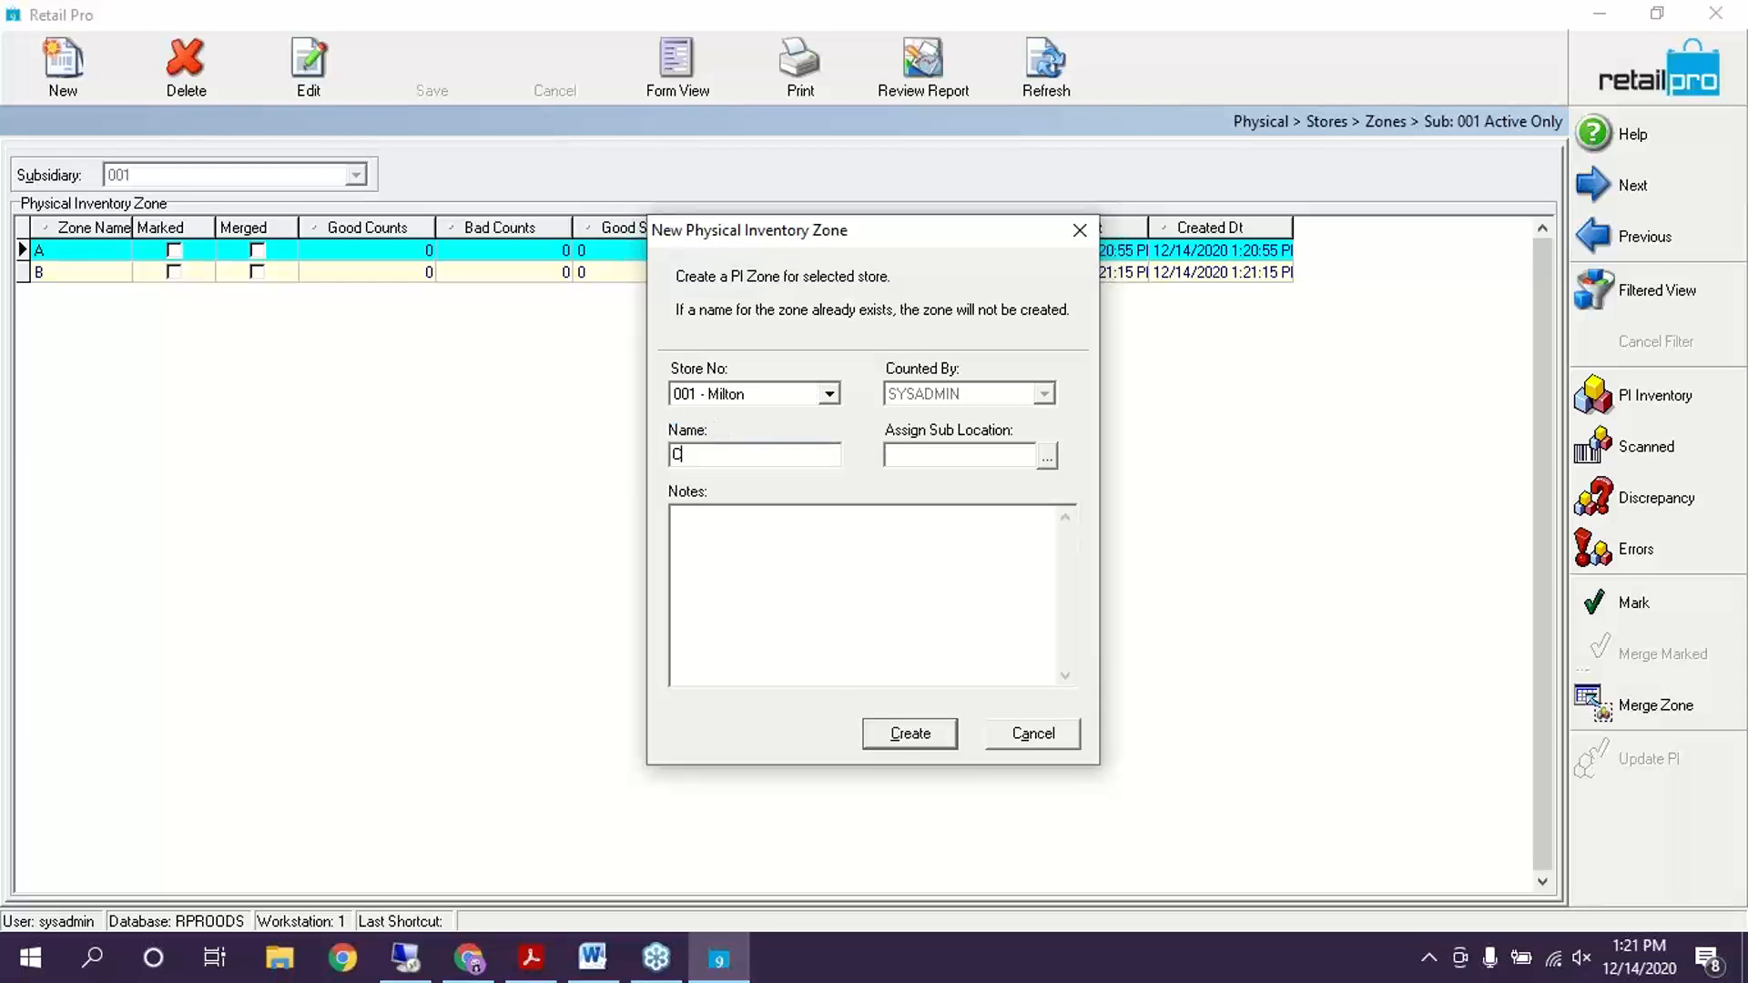
pyautogui.click(889, 738)
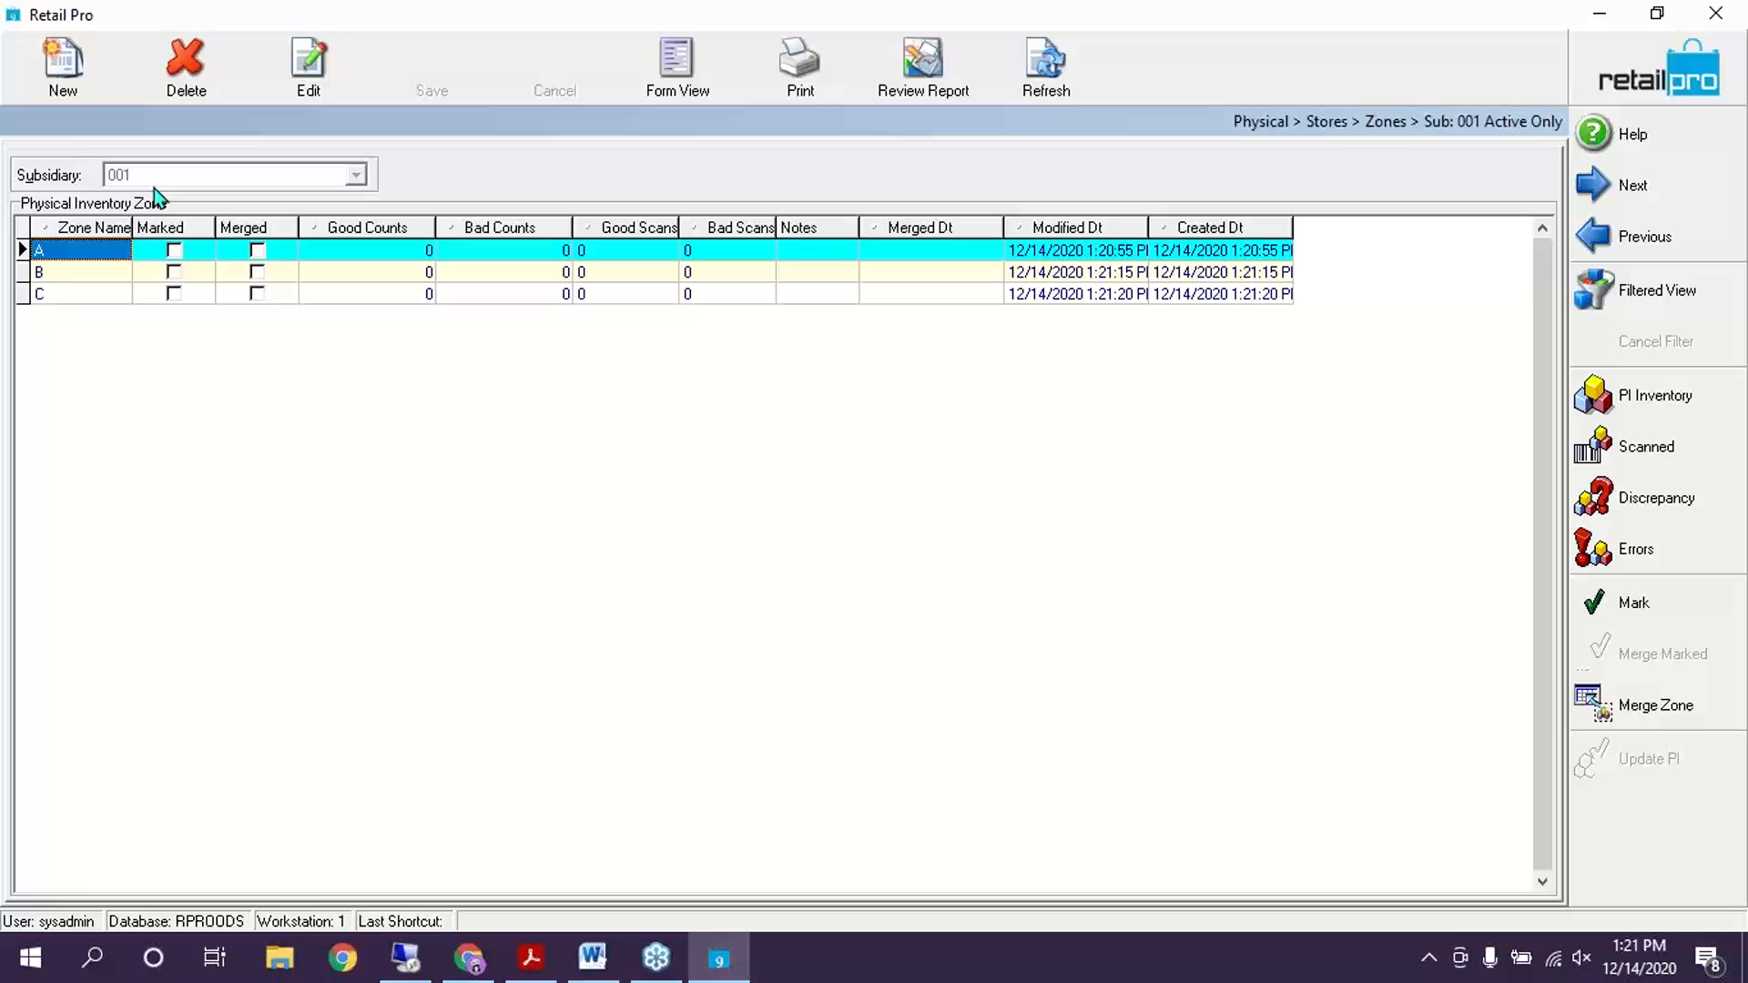
pyautogui.click(62, 295)
# Create the CORRECTIONS zone for store 001 - Milton, then select zone A
pyautogui.click(57, 57)
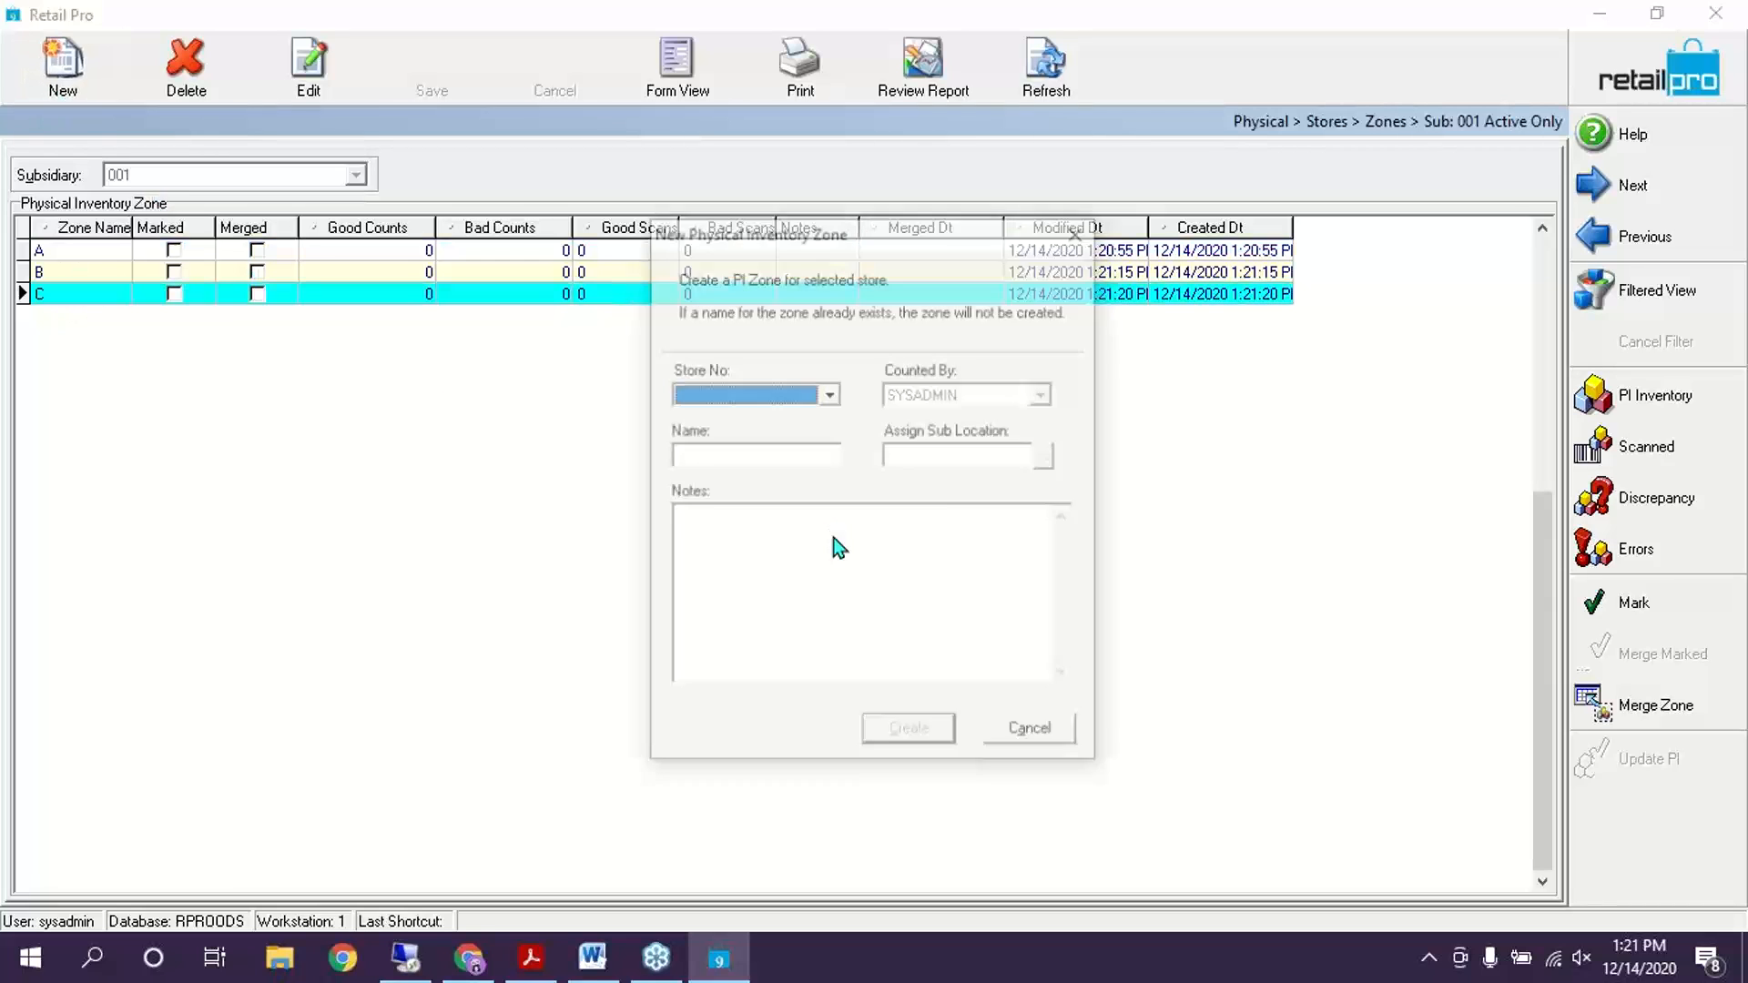
pyautogui.click(782, 403)
pyautogui.click(727, 419)
pyautogui.click(714, 457)
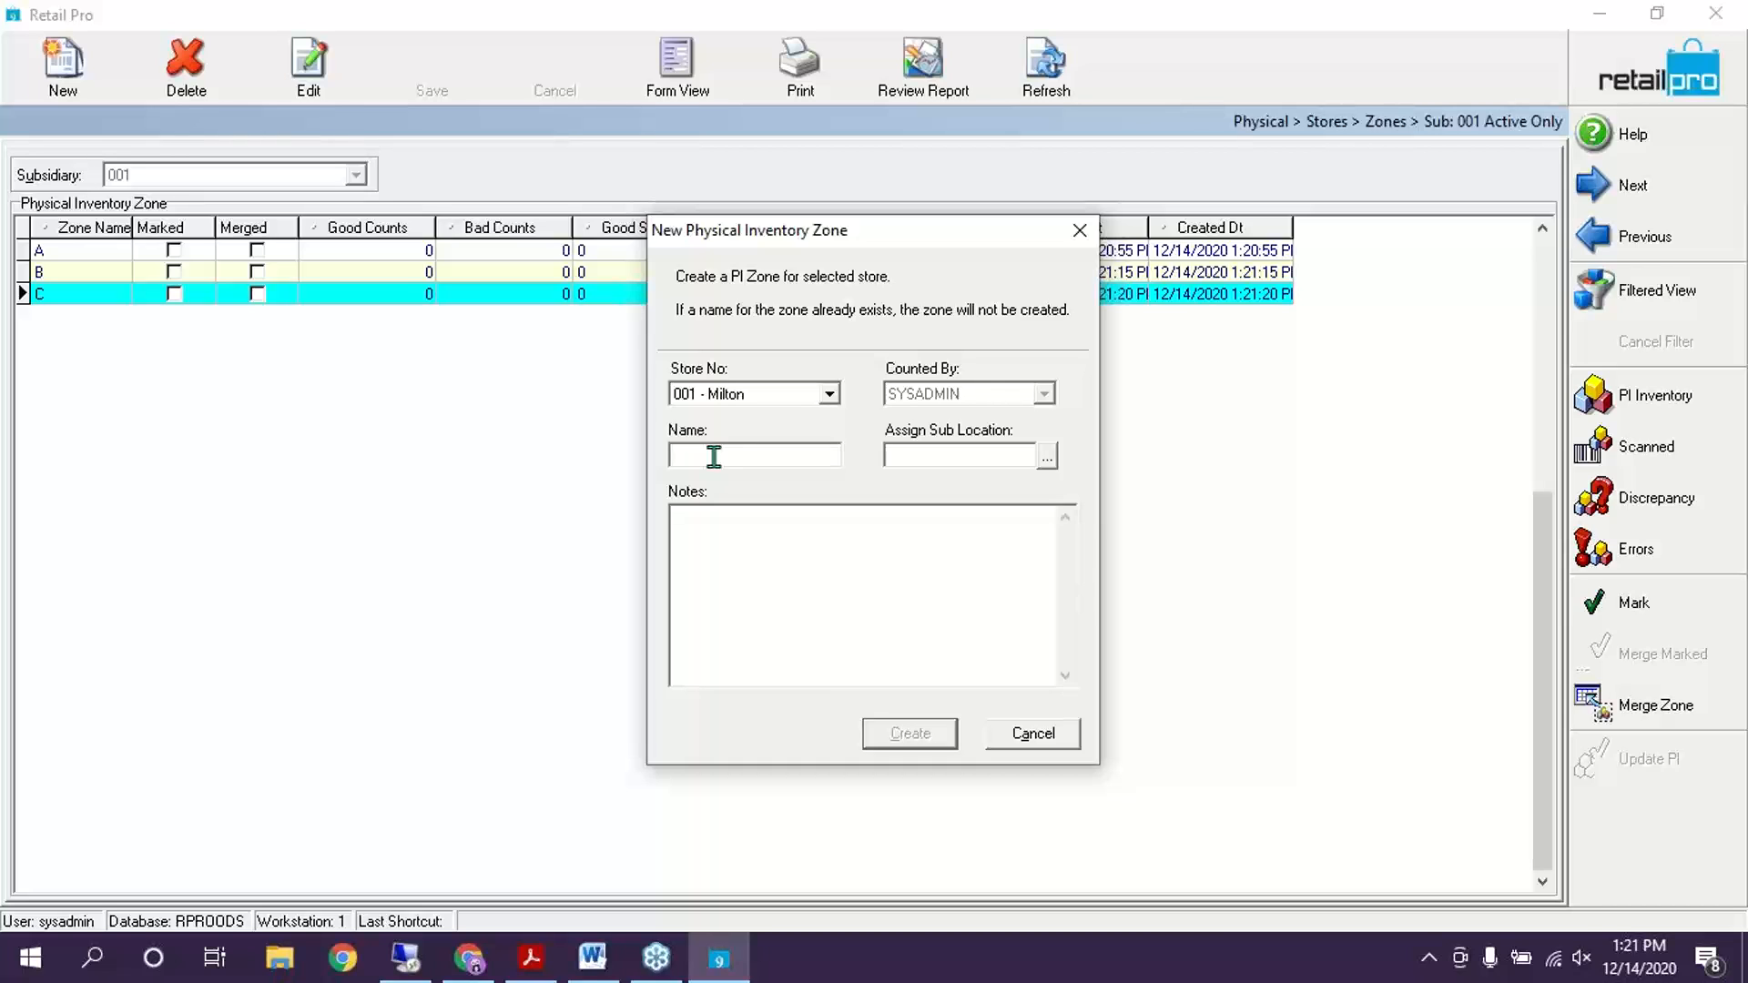
pyautogui.write('Corrections')
pyautogui.click(881, 734)
pyautogui.click(65, 313)
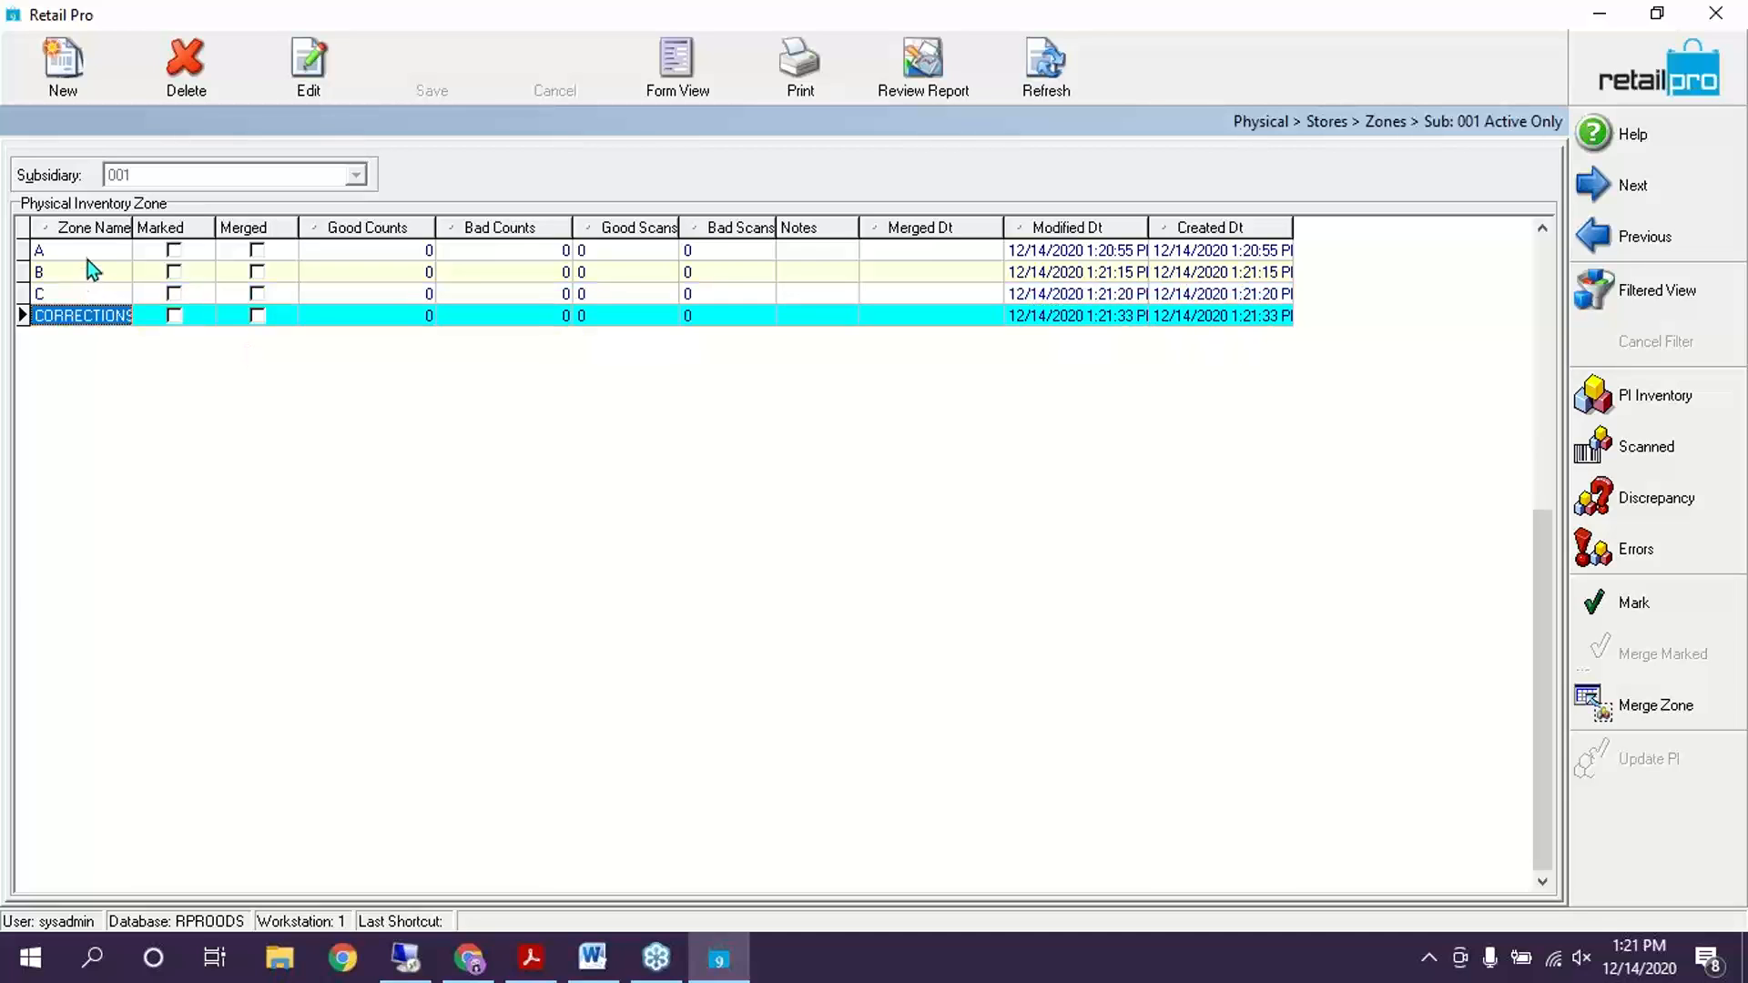
pyautogui.click(87, 258)
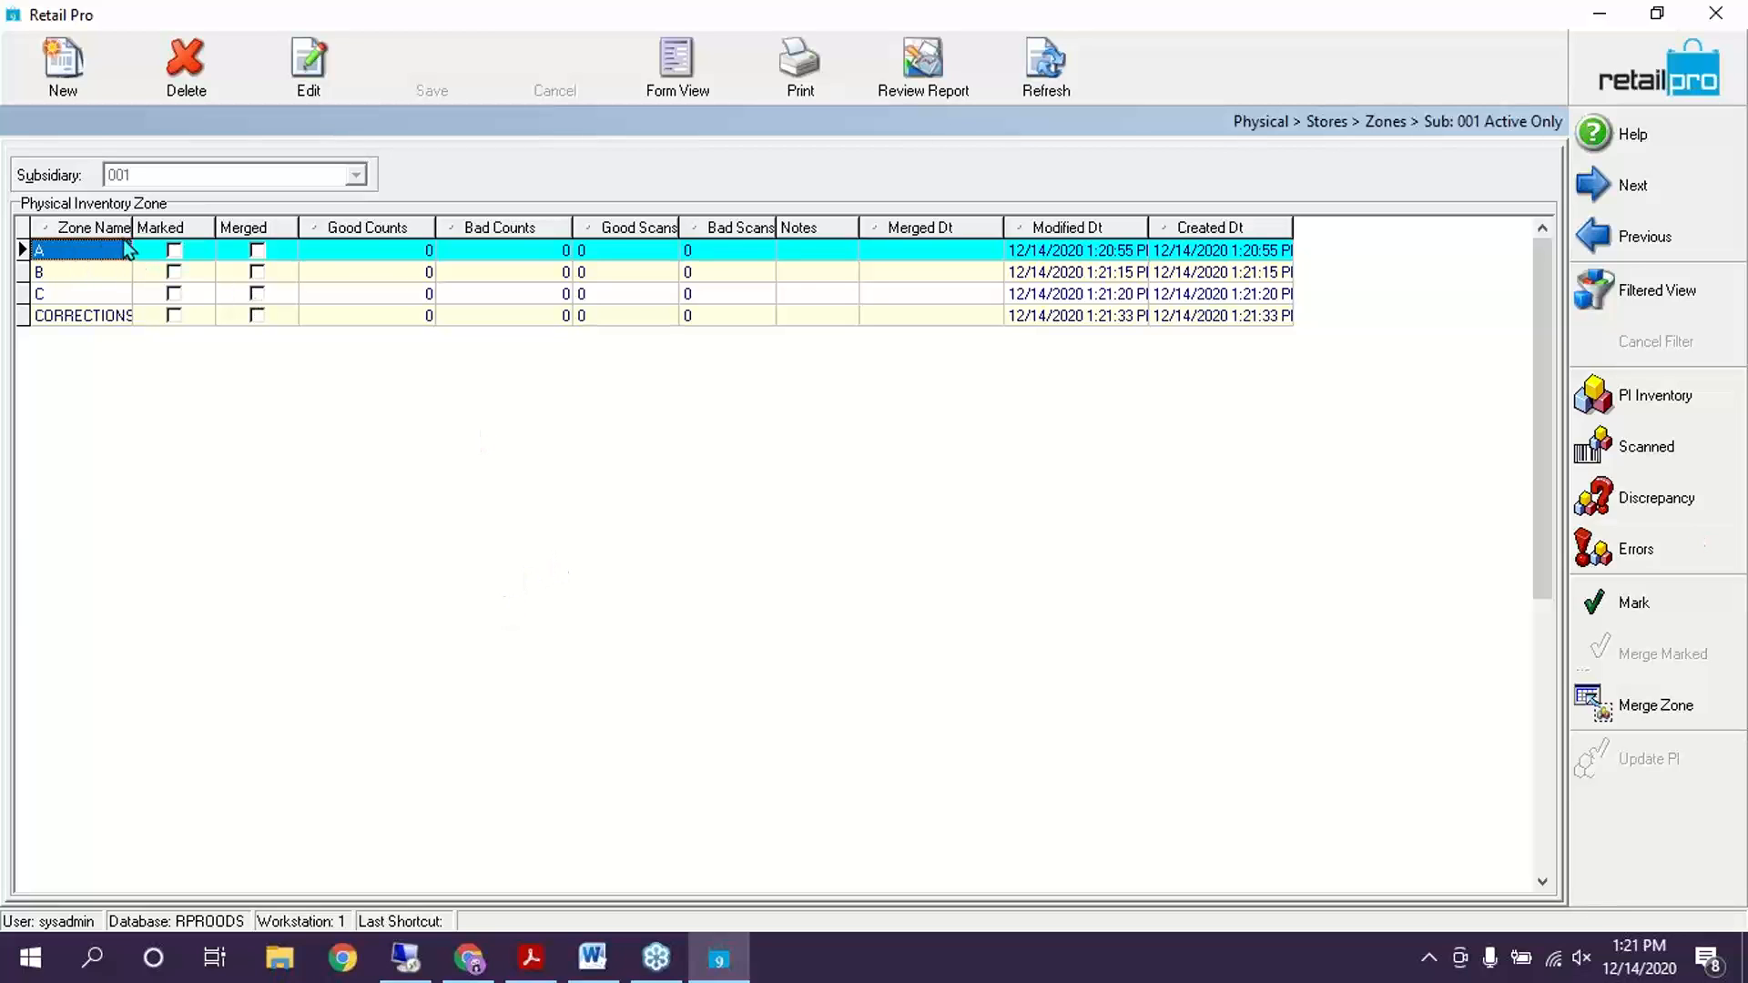
# Open zone A's scanned items and bring up its Add Counts entry
pyautogui.click(1627, 453)
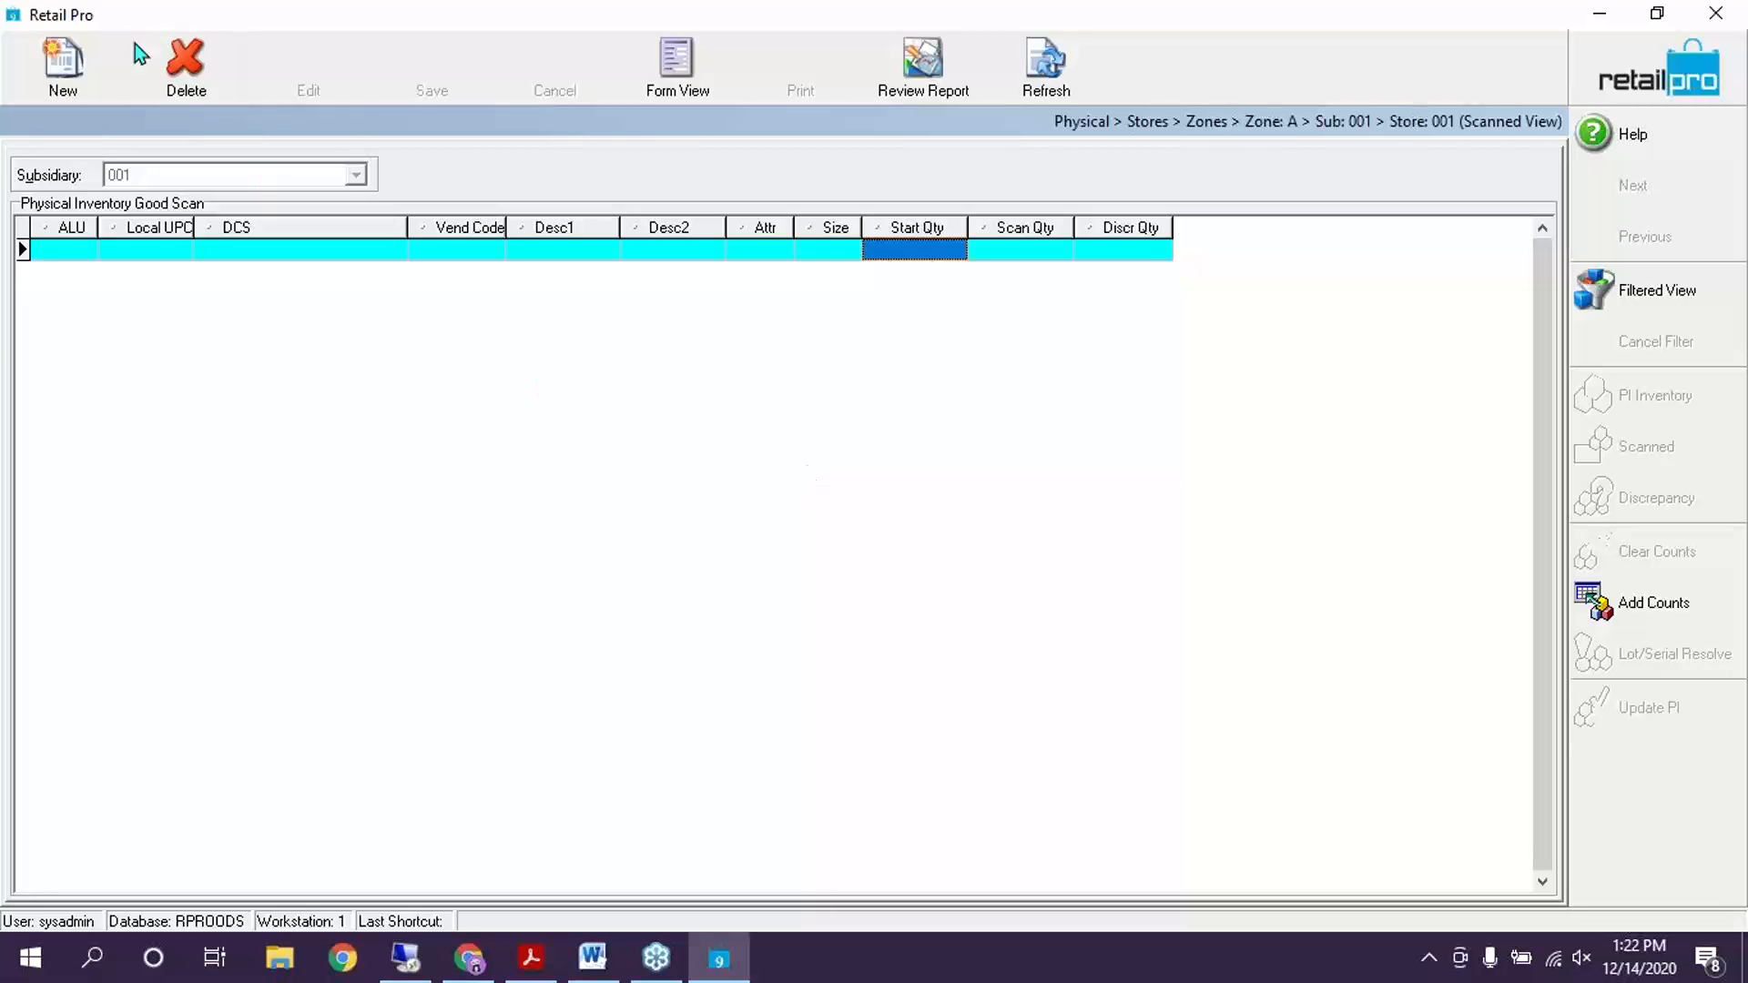
pyautogui.click(1666, 605)
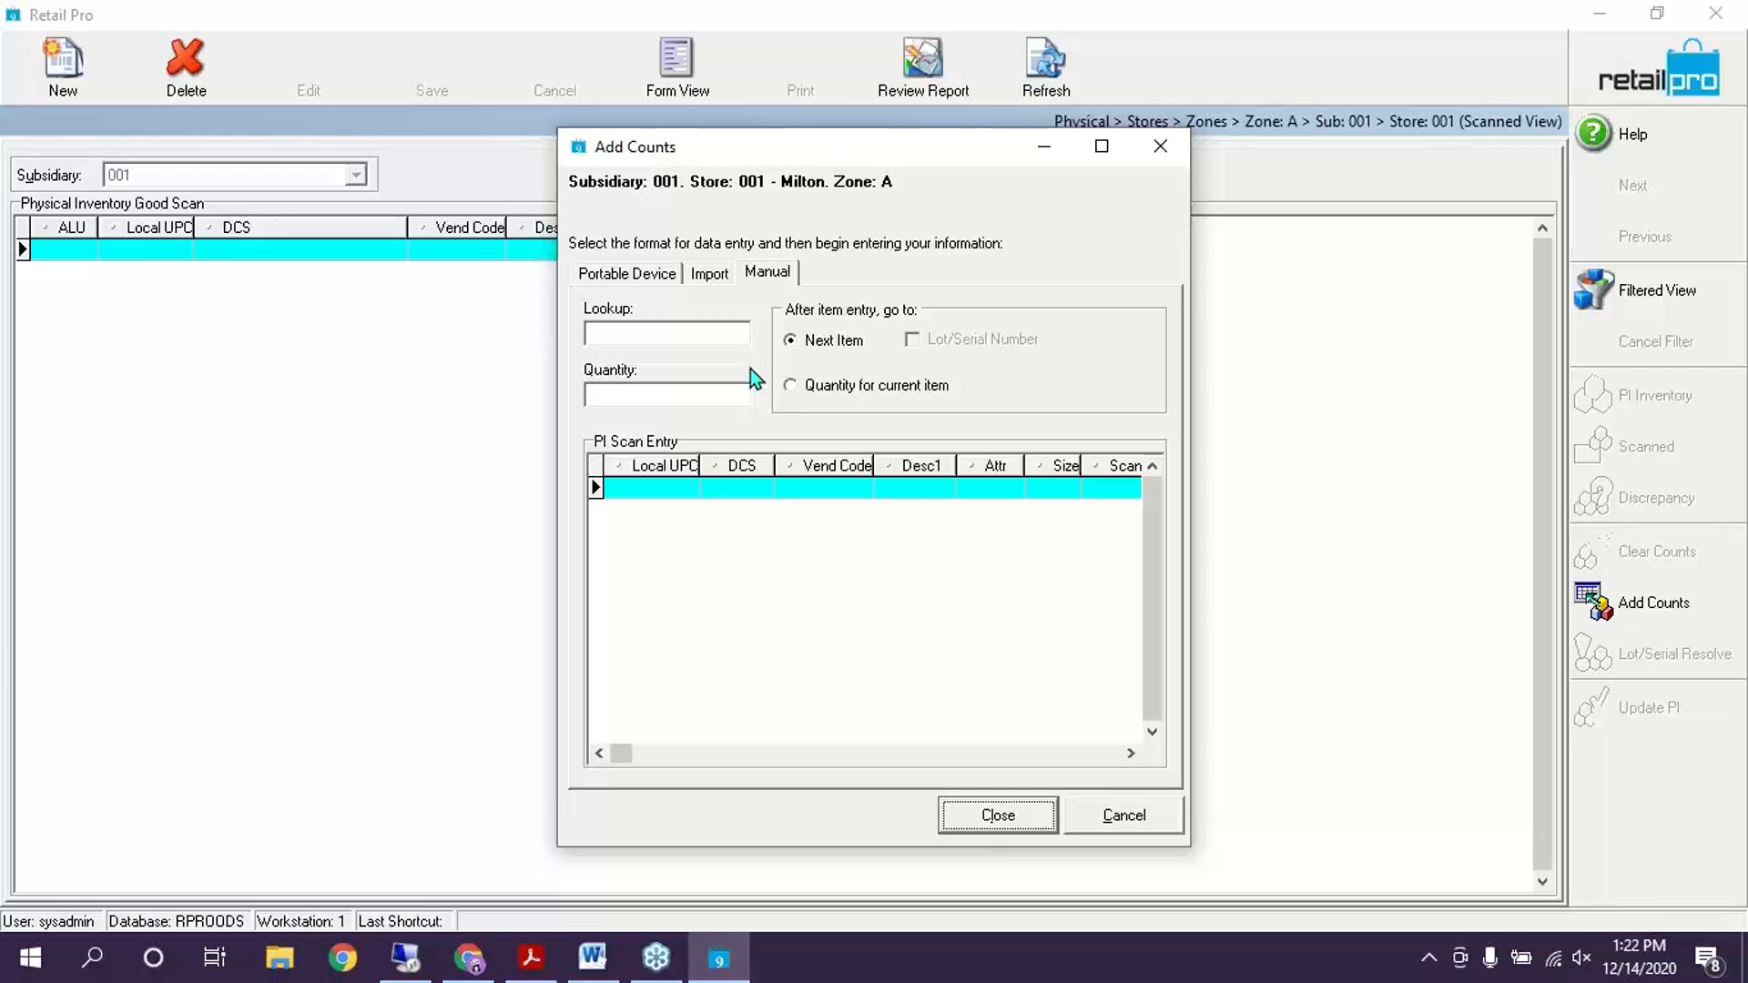
# Look up item 000078 and add it with quantity 1
pyautogui.click(639, 333)
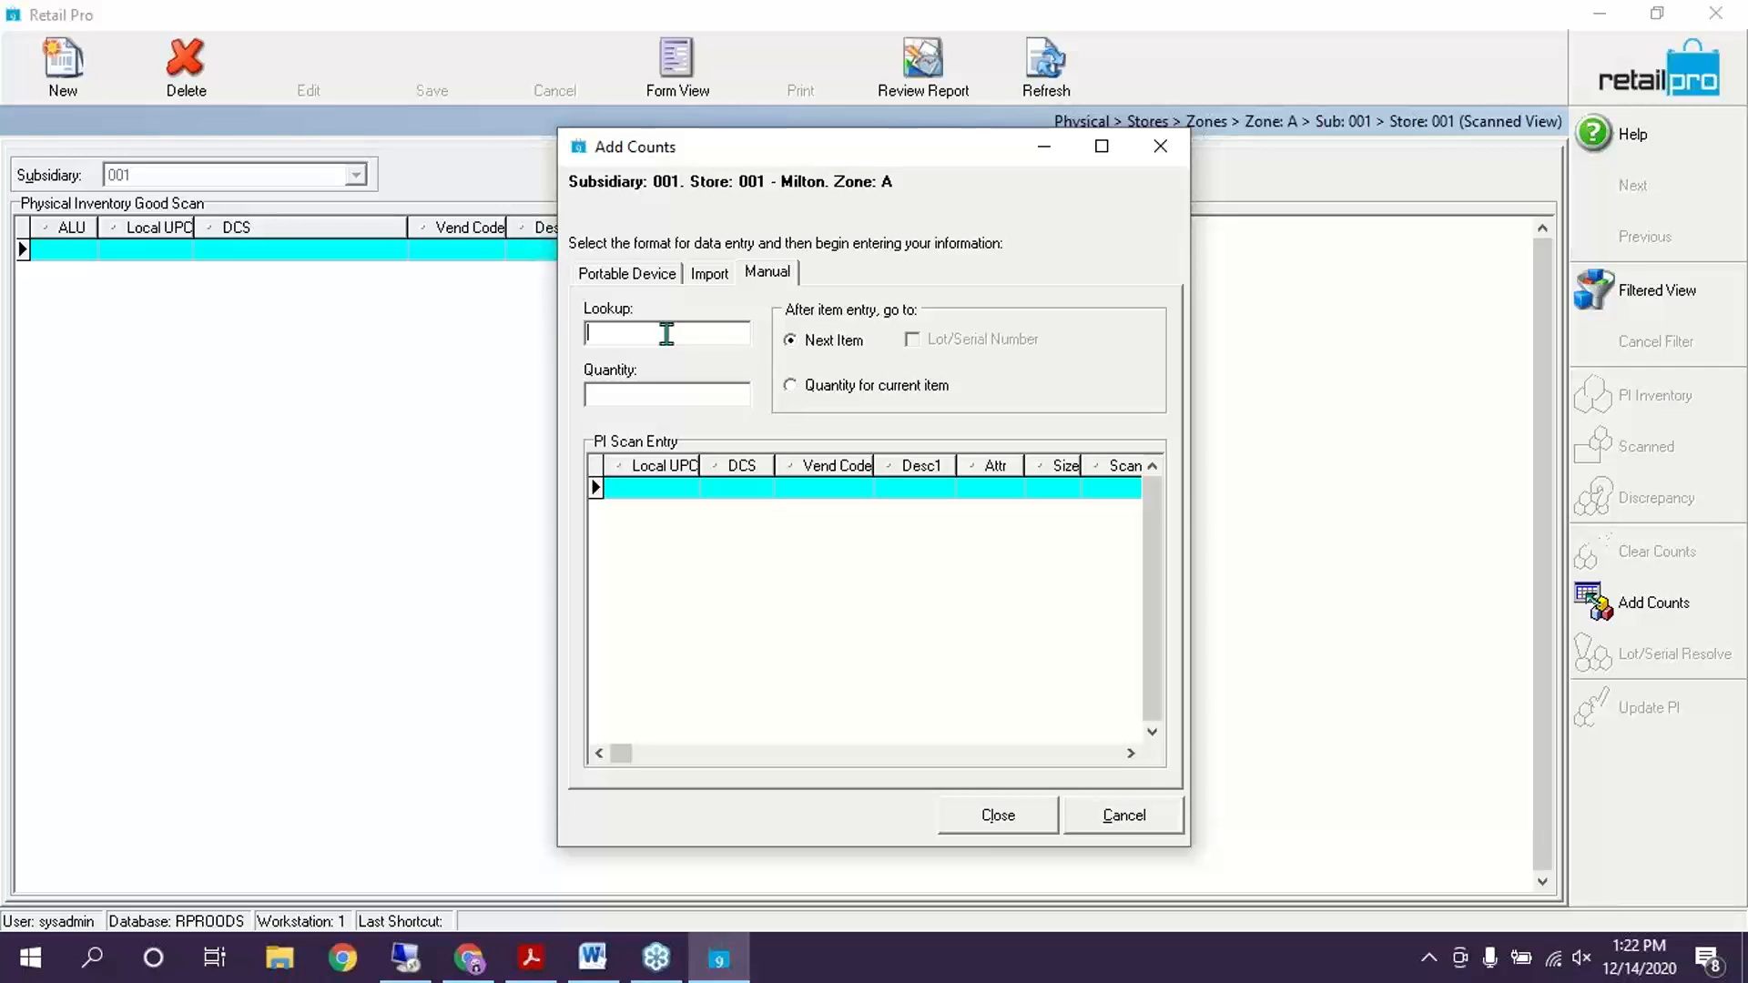
pyautogui.write('000078')
pyautogui.press('Return')
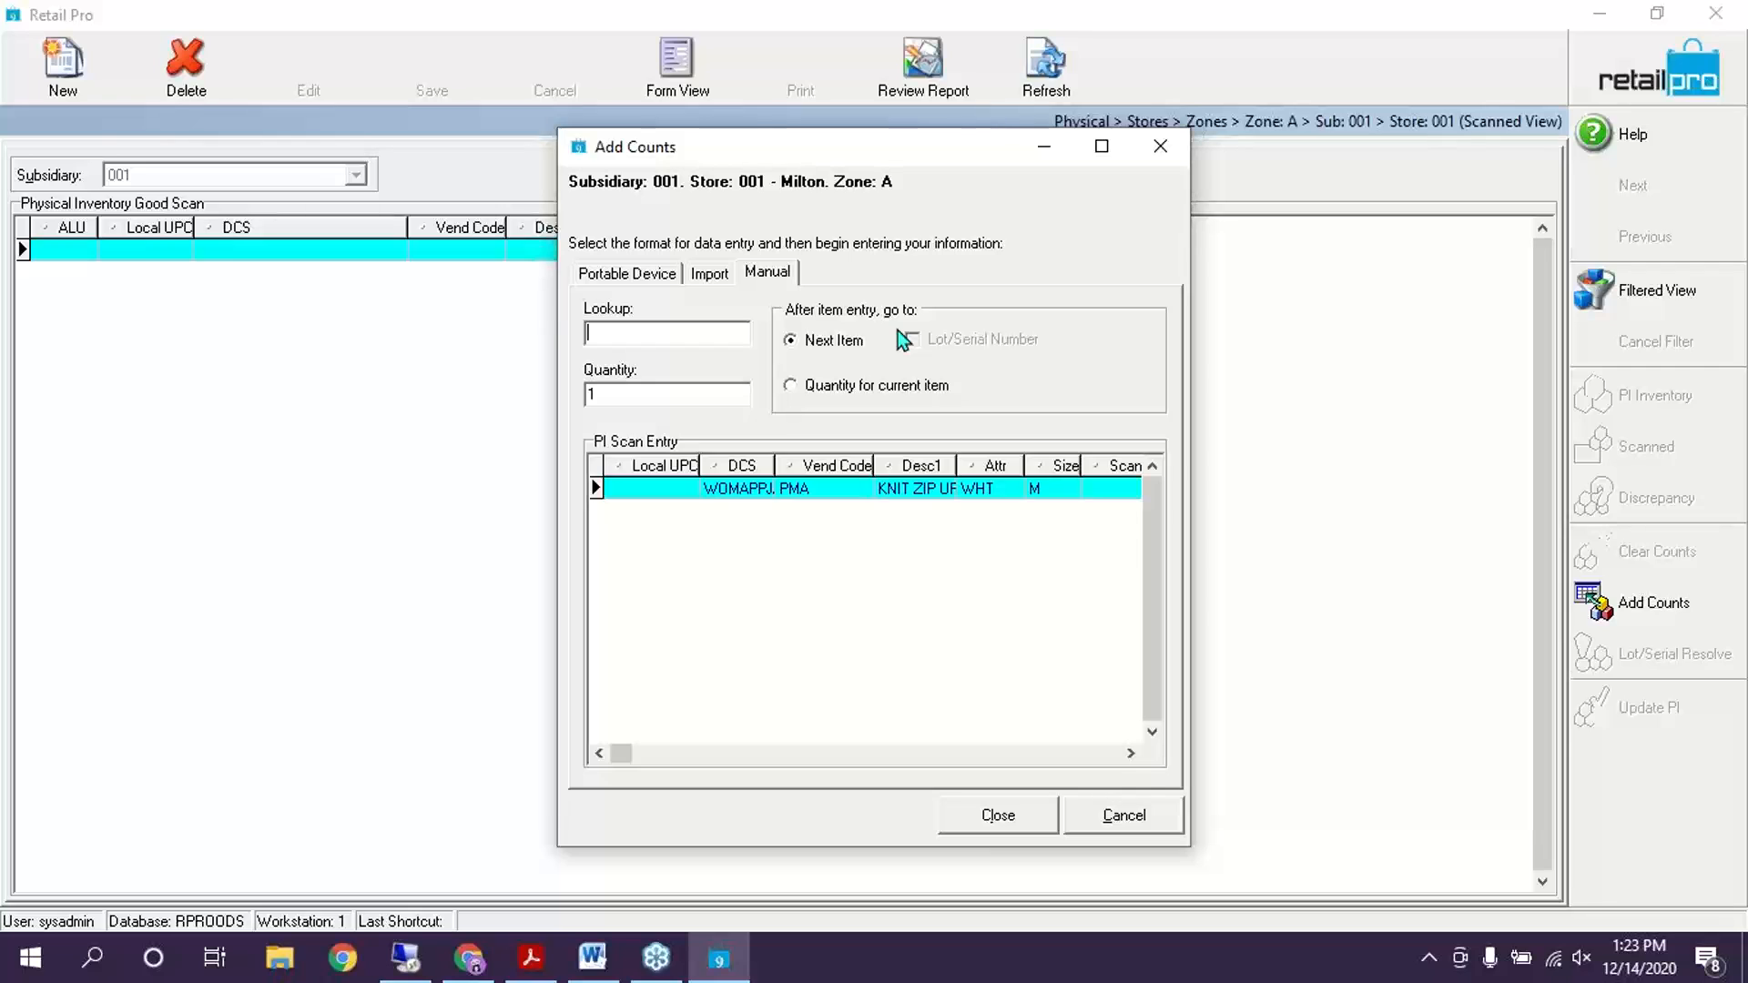
# Switch manual entry to 'Quantity for current item' mode
pyautogui.click(822, 389)
pyautogui.click(664, 391)
pyautogui.write('1')
pyautogui.press('BackSpace')
# Add ALU 000089, the red size S knit zip-up, with quantity 12
pyautogui.click(648, 336)
pyautogui.write('000089')
pyautogui.press('Return')
pyautogui.write('12')
pyautogui.press('Return')
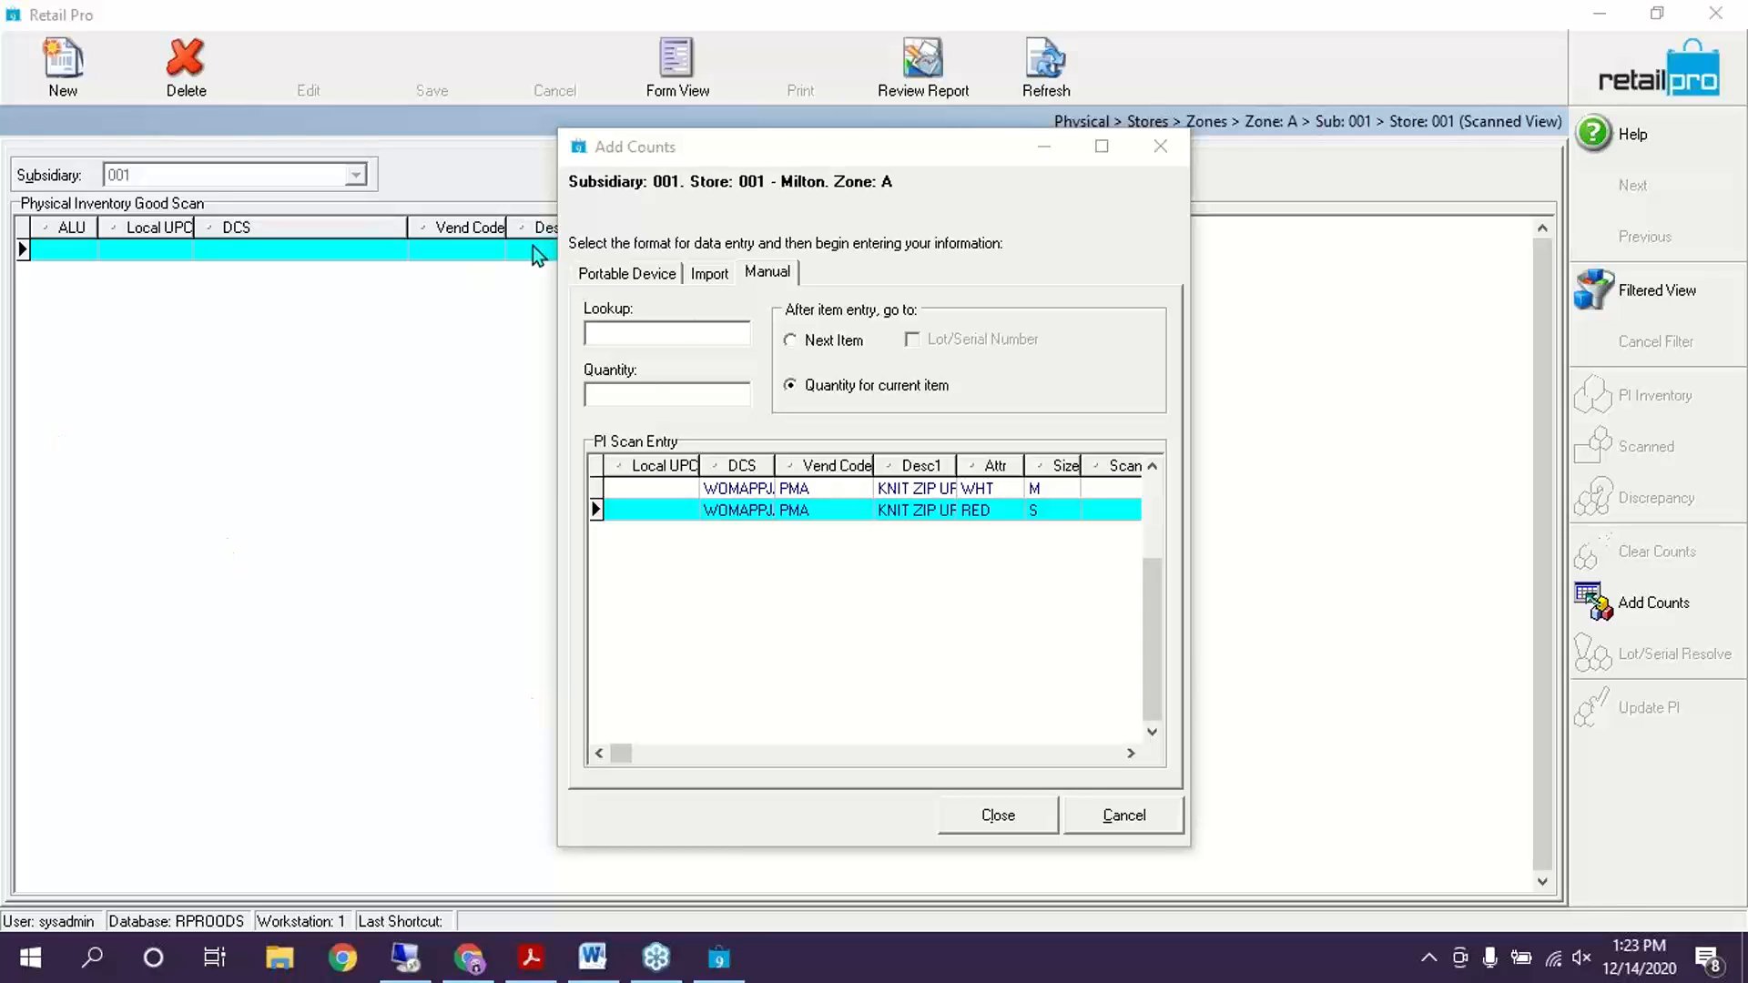
pyautogui.click(690, 344)
# Nudge the Add Counts dialog higher, then close it to return to zone A's scanned list
pyautogui.moveTo(873, 158); pyautogui.dragTo(875, 134)
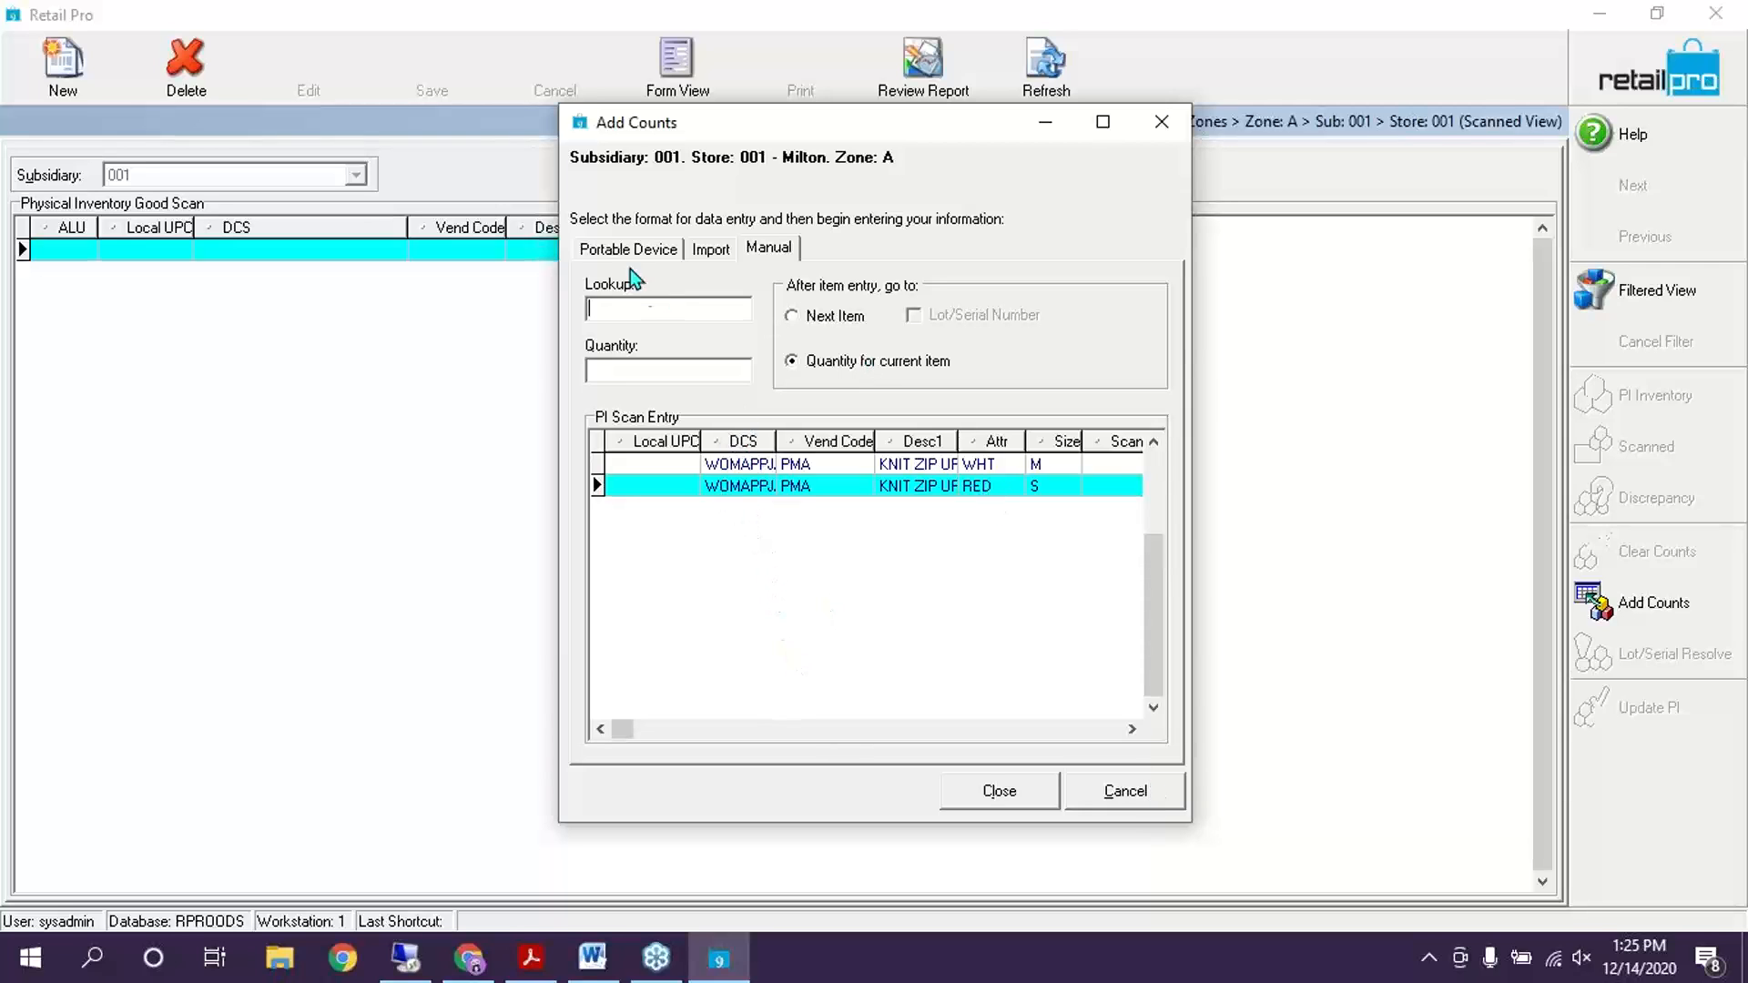
pyautogui.click(980, 803)
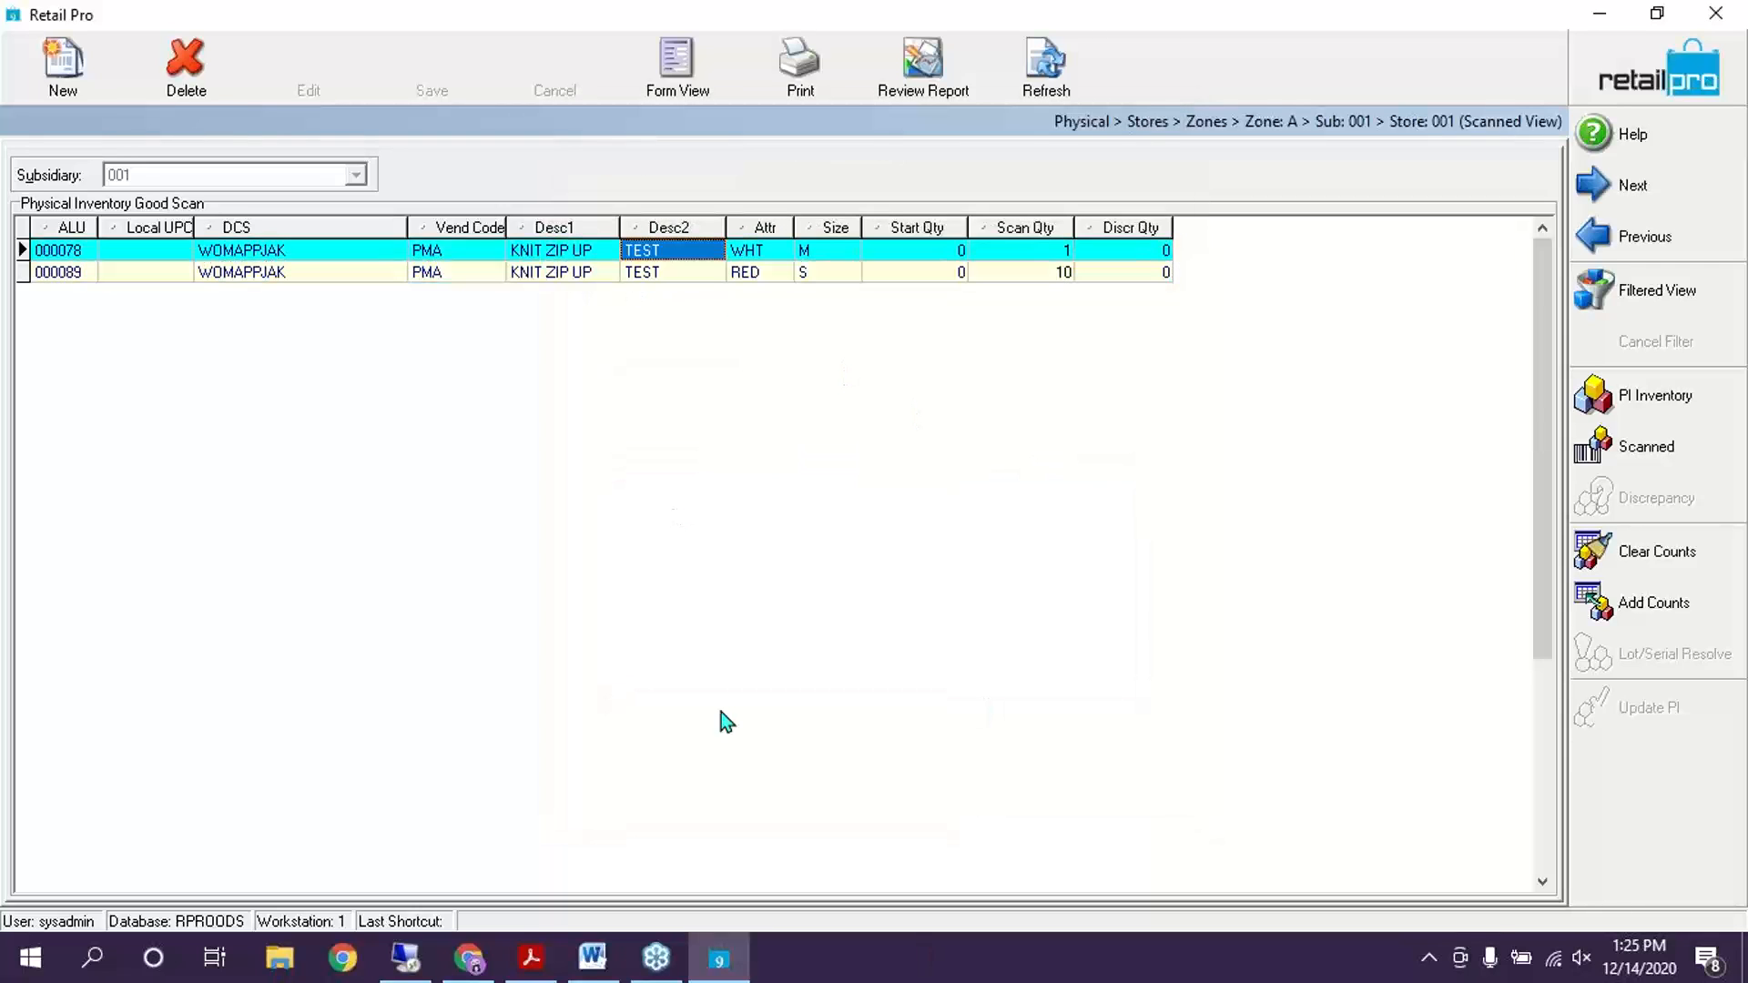
# Select item 000089 and reopen zone A's Add Counts on the Import tab
pyautogui.click(537, 271)
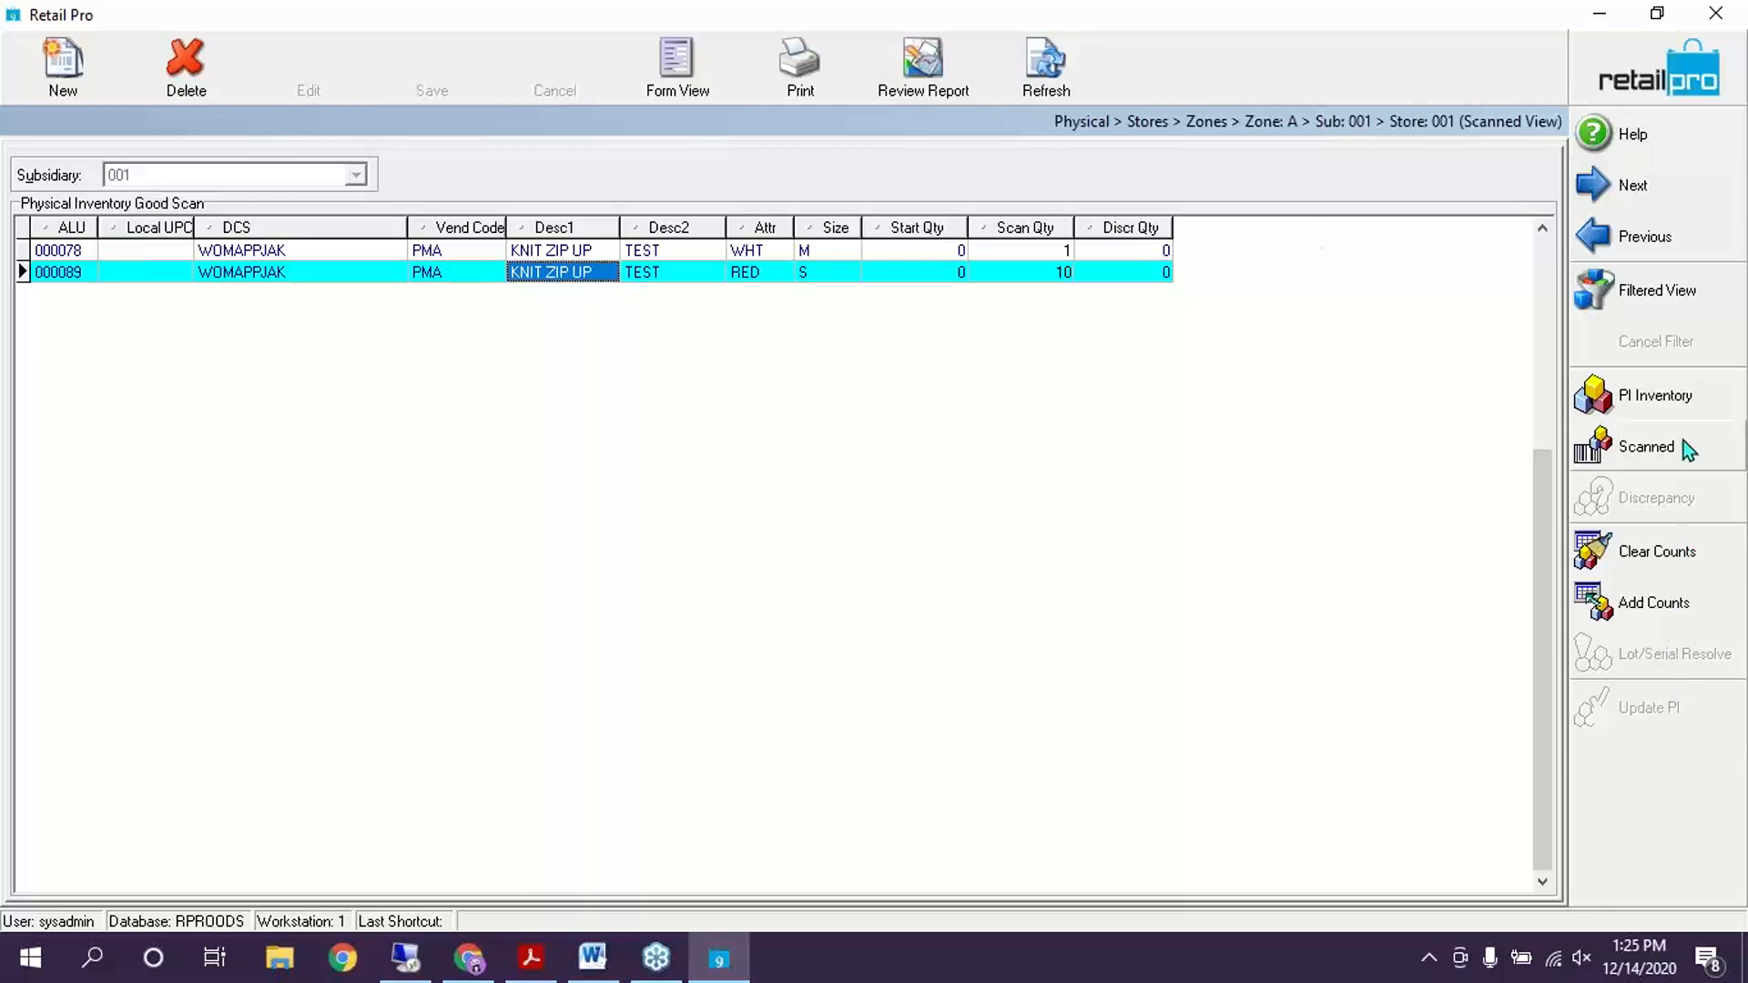
pyautogui.click(1614, 610)
pyautogui.click(709, 272)
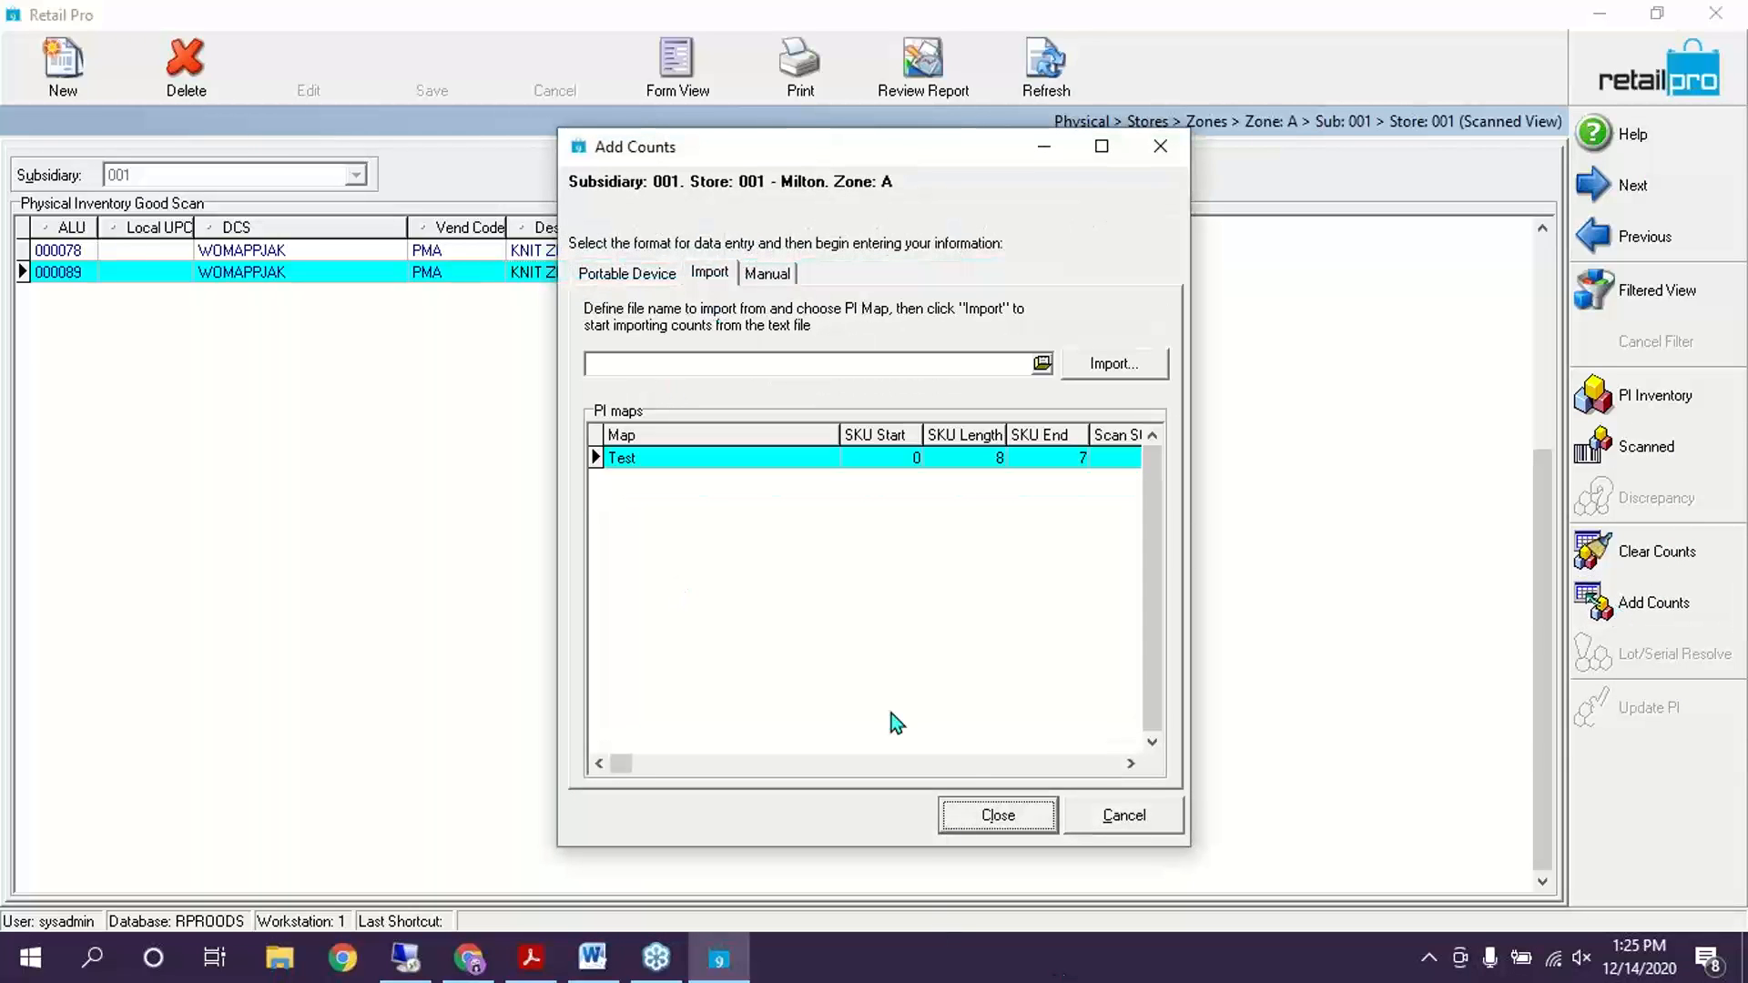
pyautogui.click(839, 584)
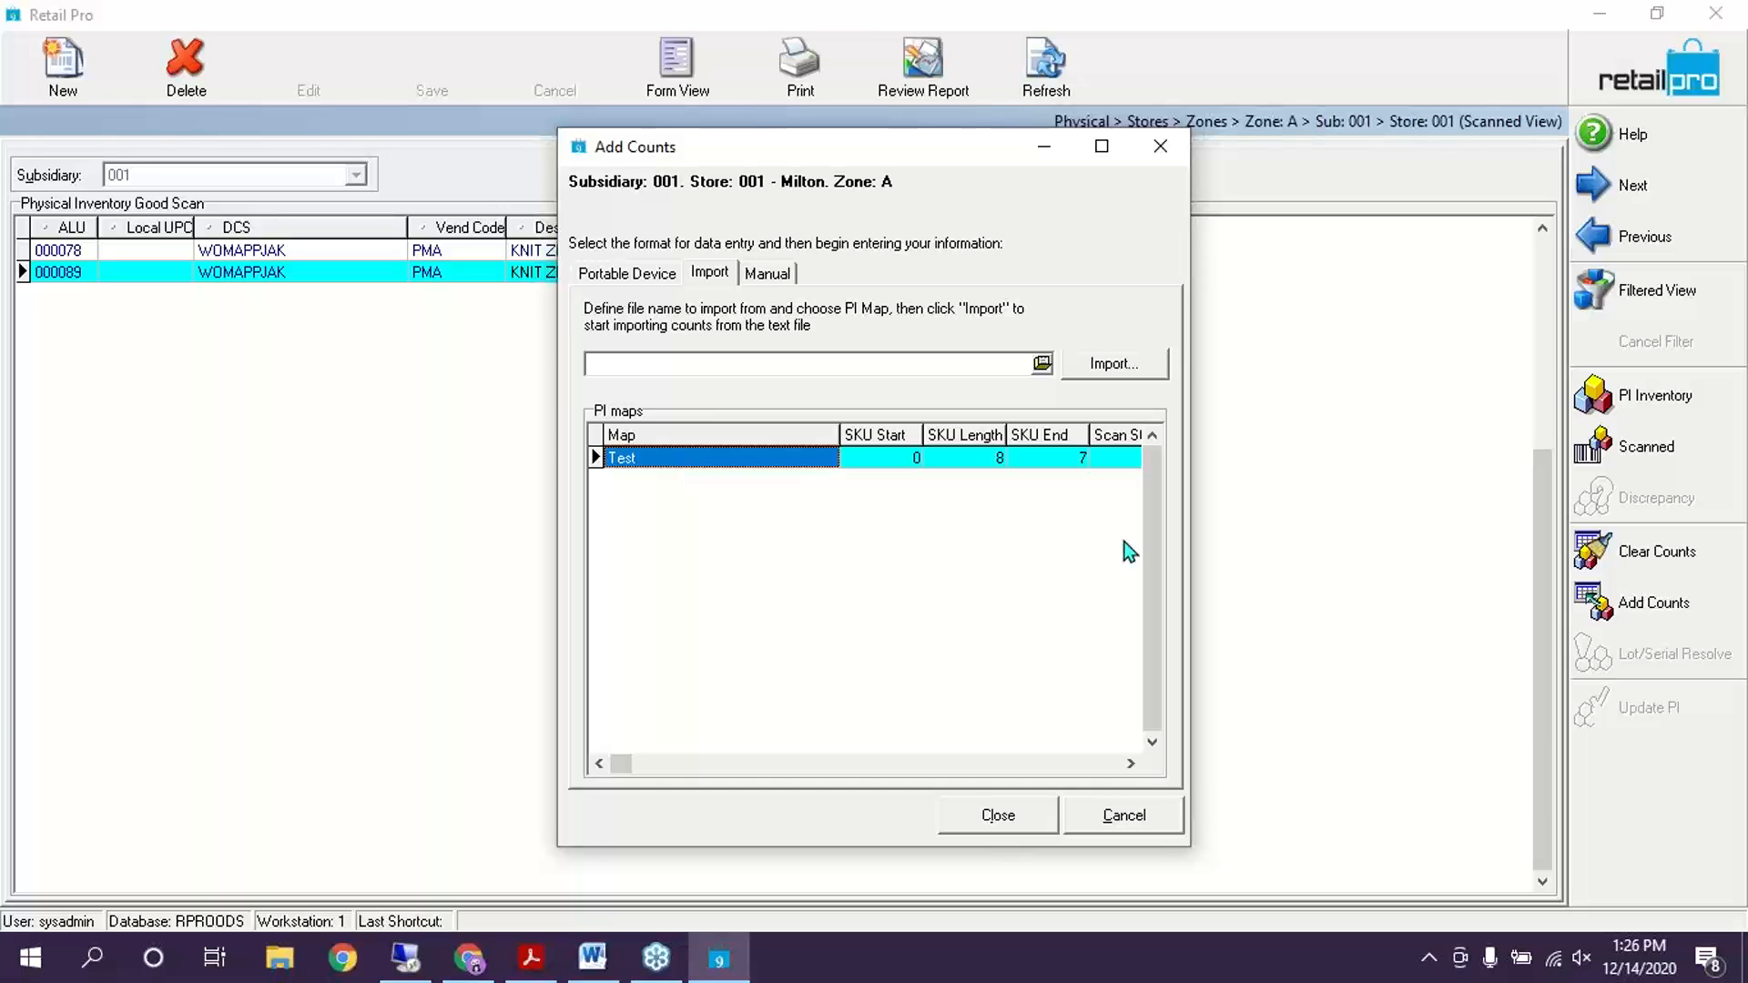
pyautogui.click(1096, 368)
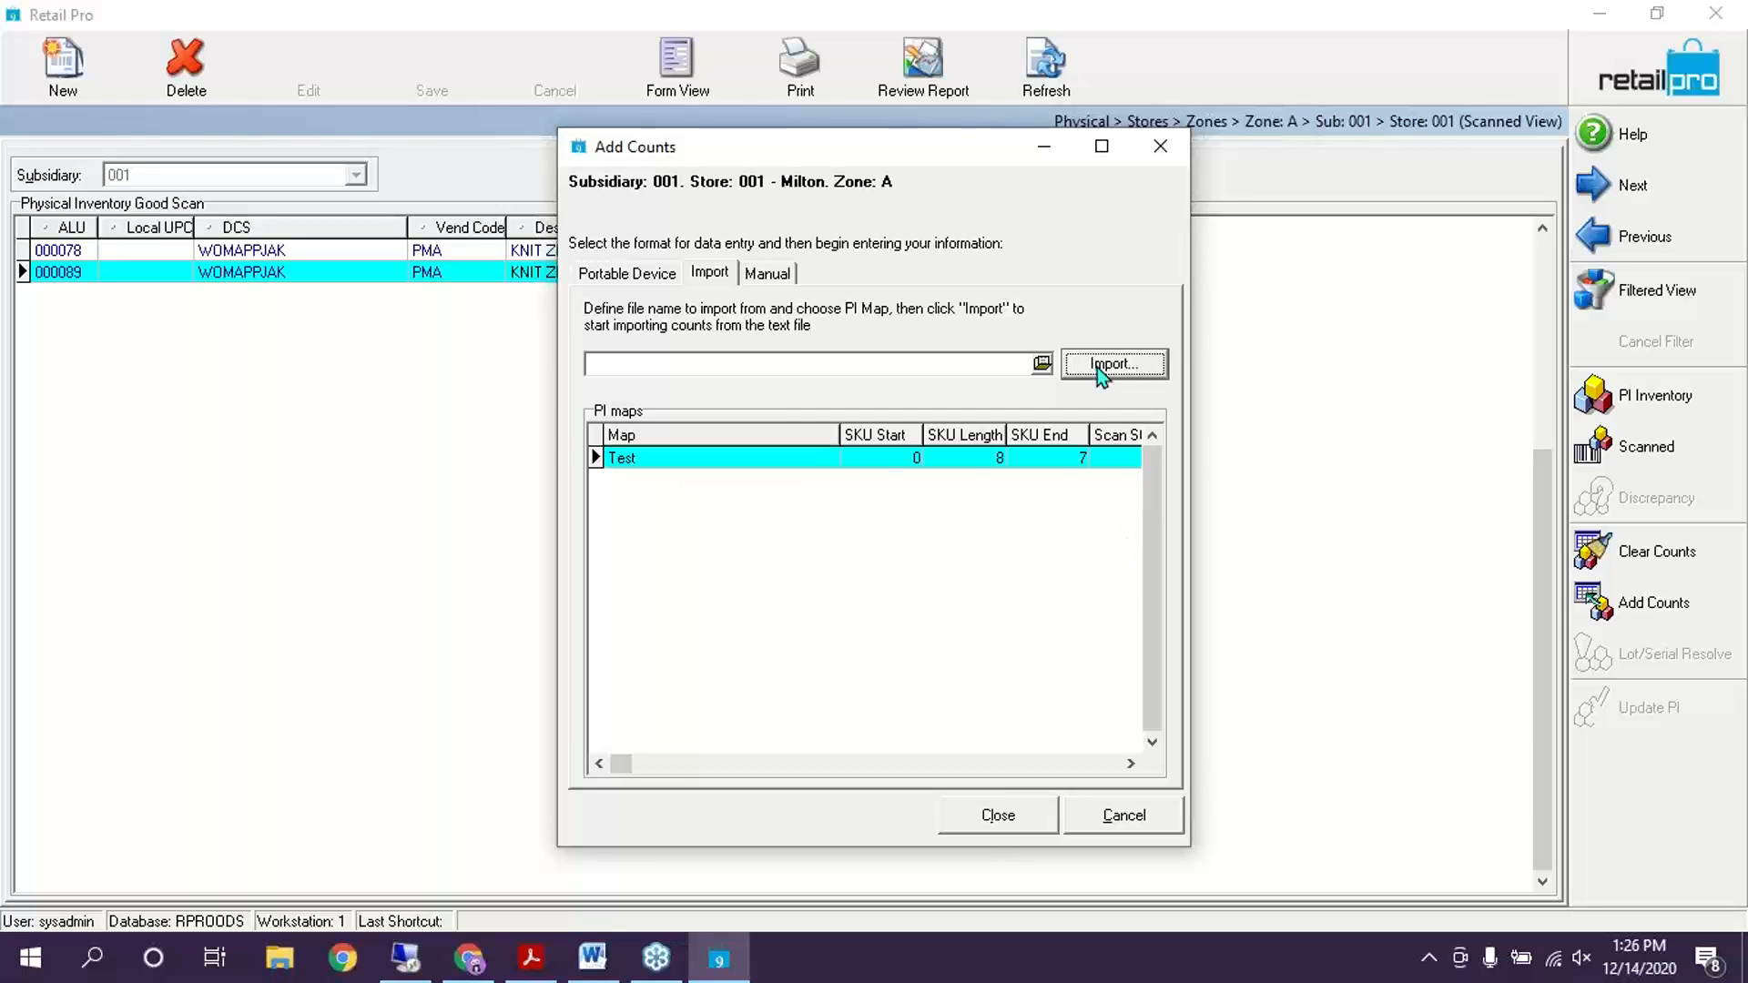
pyautogui.click(1061, 560)
pyautogui.click(1041, 364)
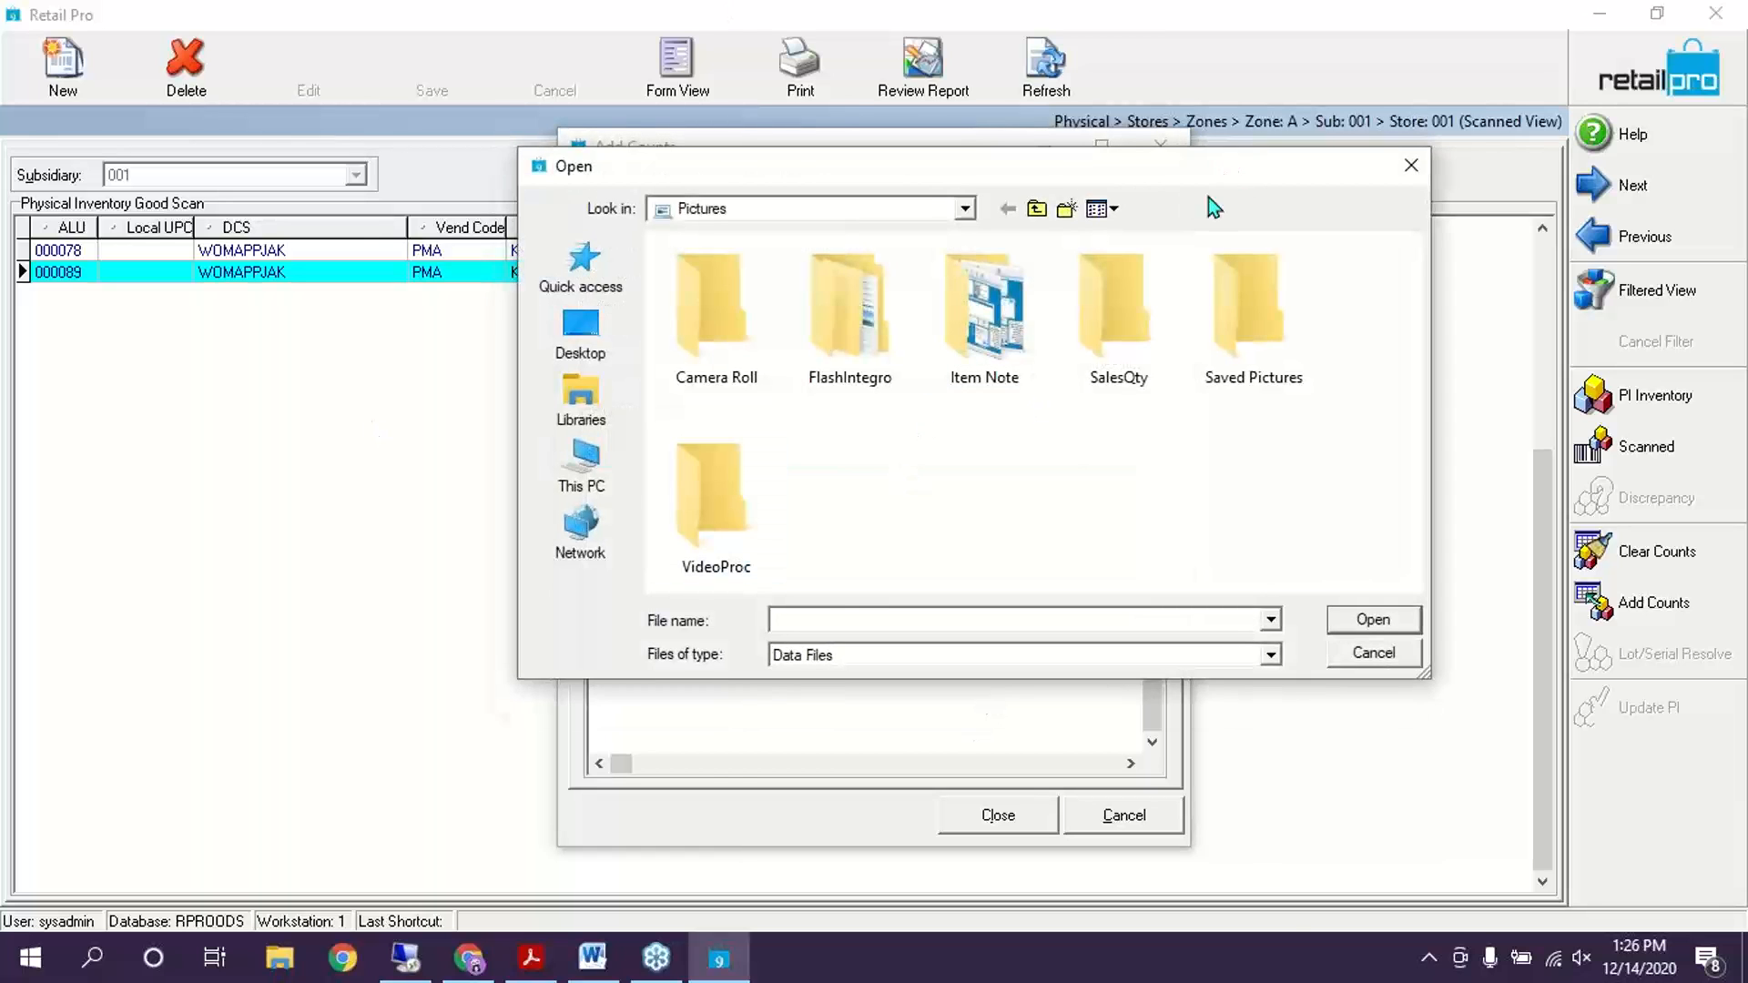
pyautogui.moveTo(1209, 166); pyautogui.dragTo(1180, 129)
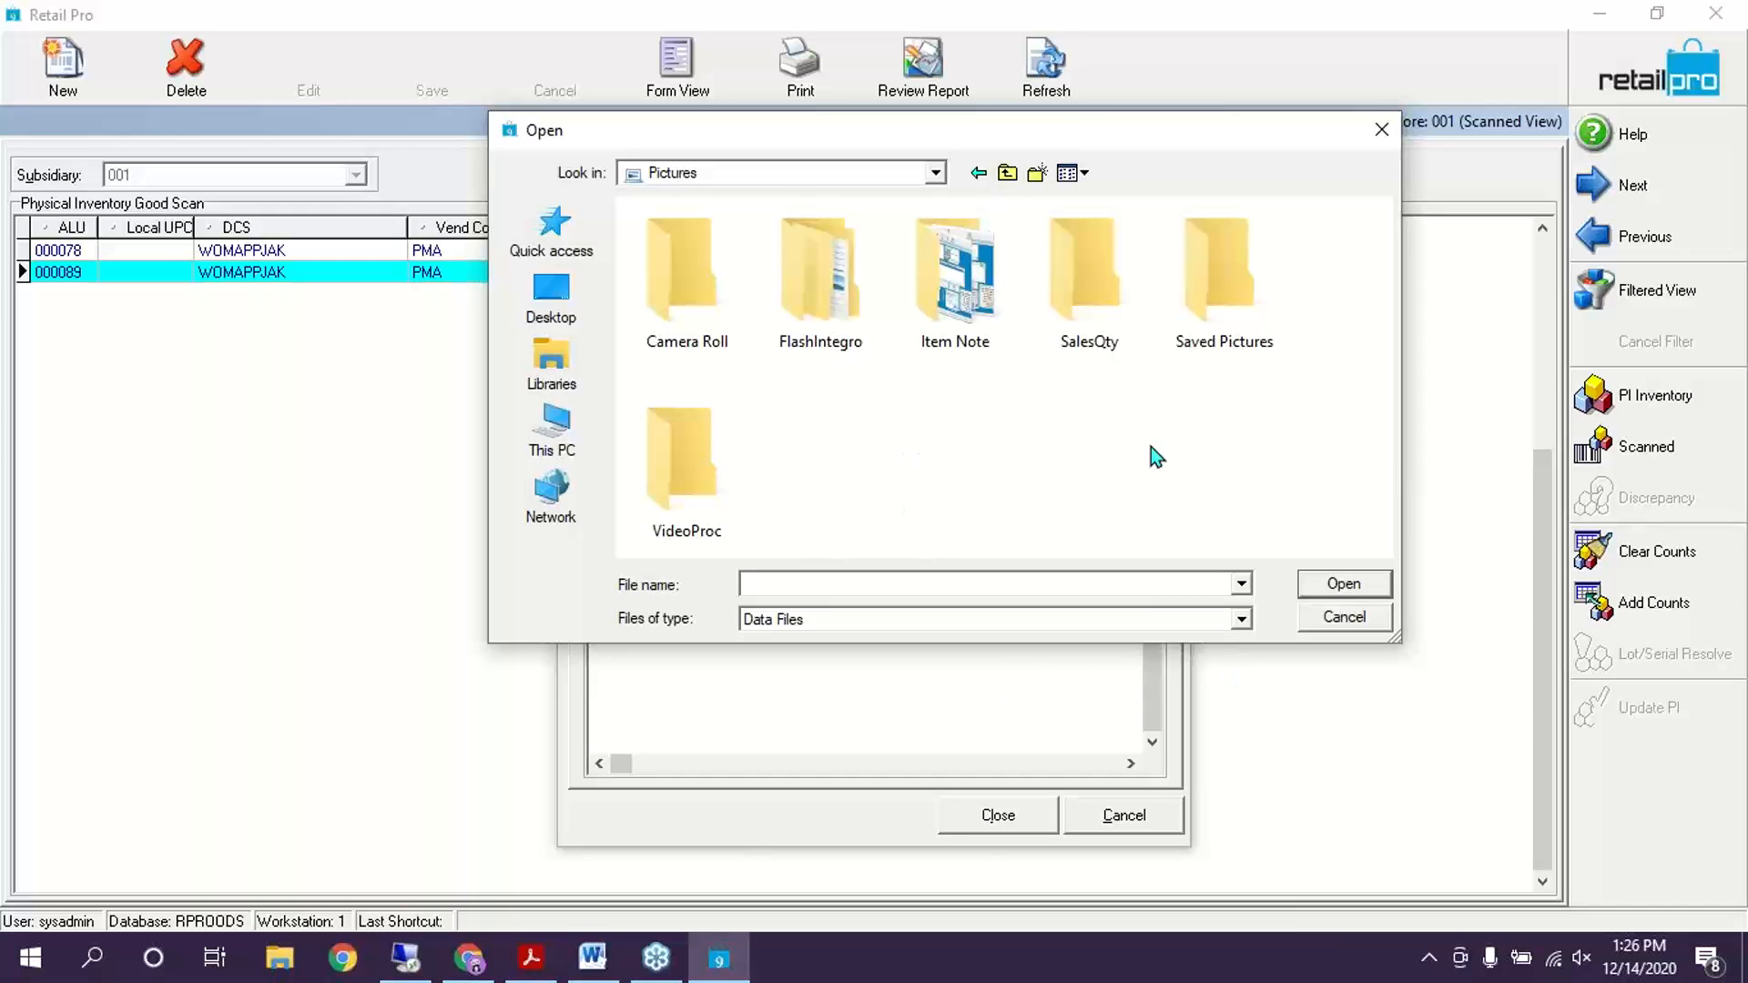
pyautogui.click(533, 293)
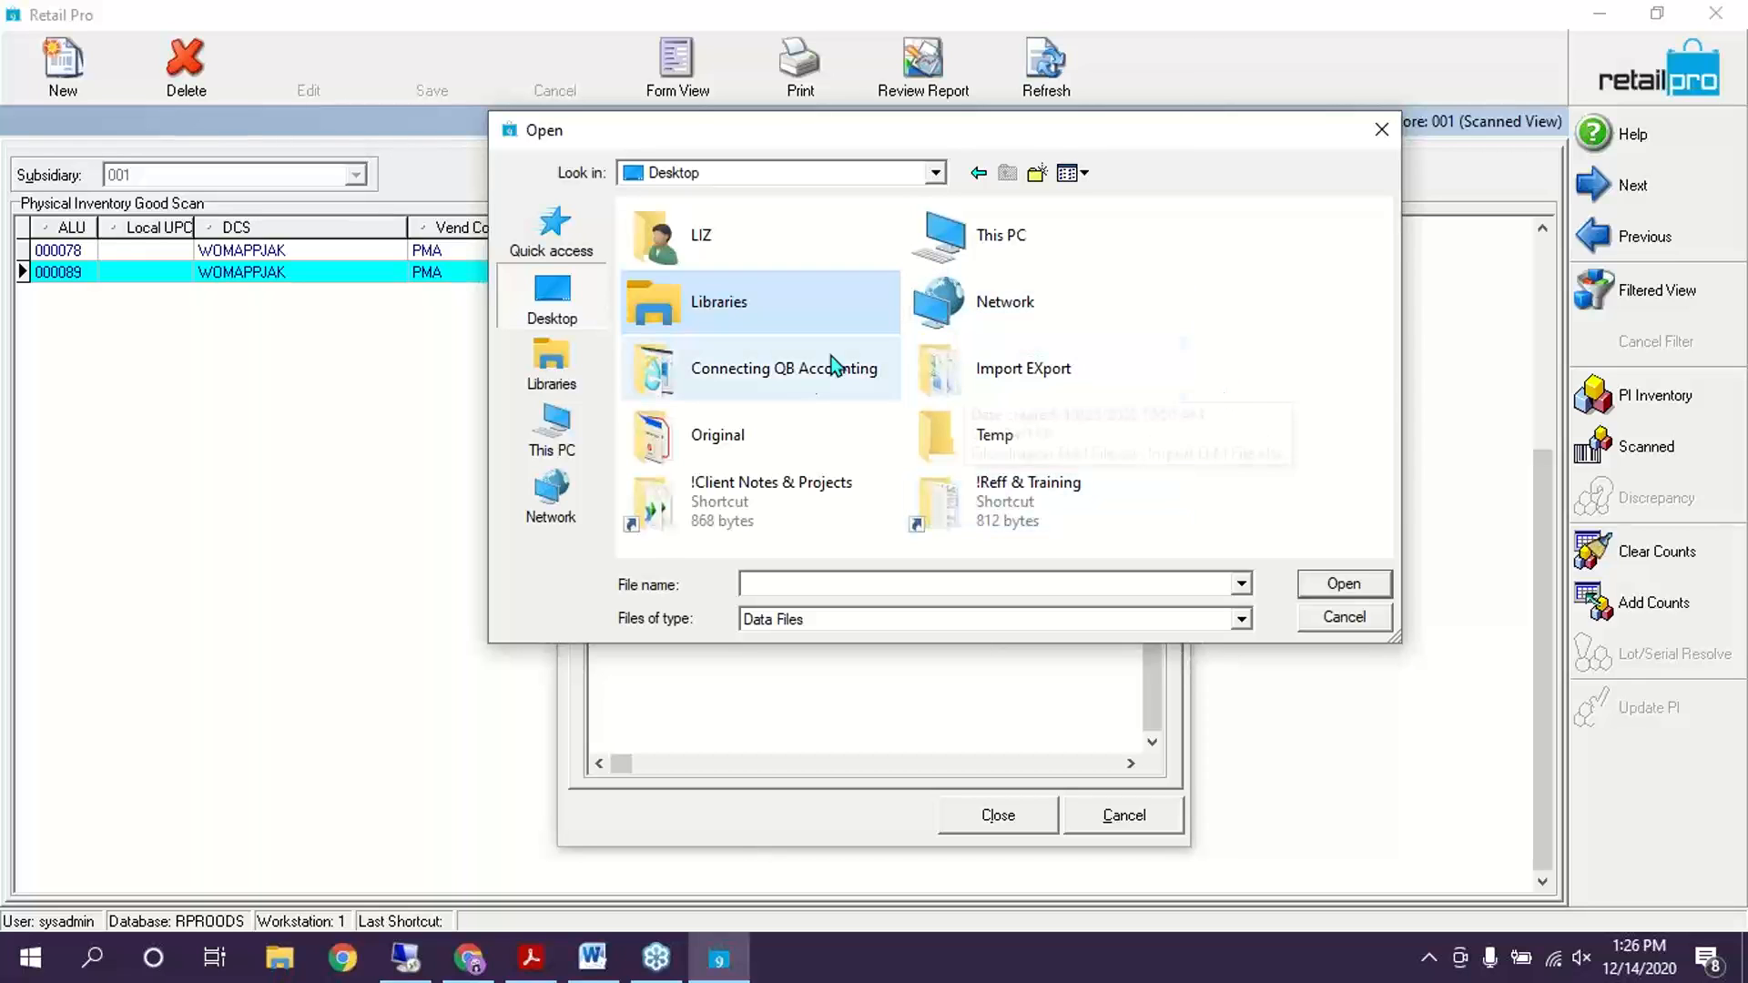
pyautogui.click(1381, 130)
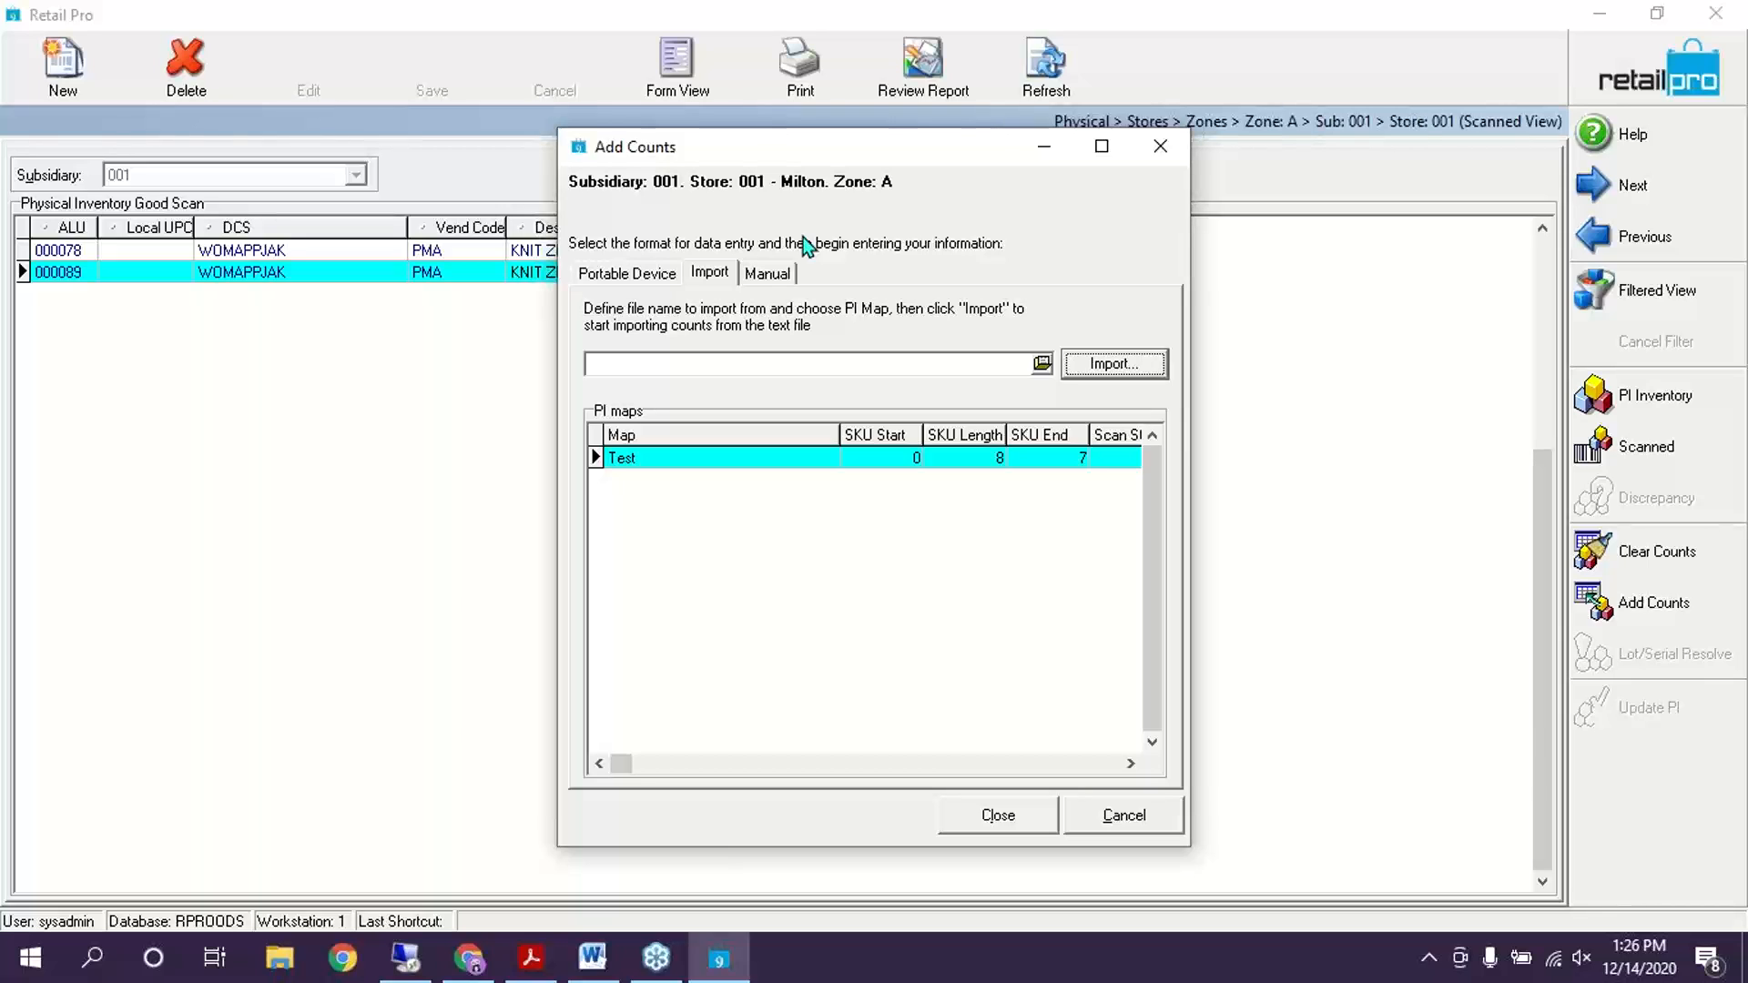
# Try a Portable Device download, dismiss the 'Download not completed' error, and return to the PDF guide
pyautogui.click(626, 279)
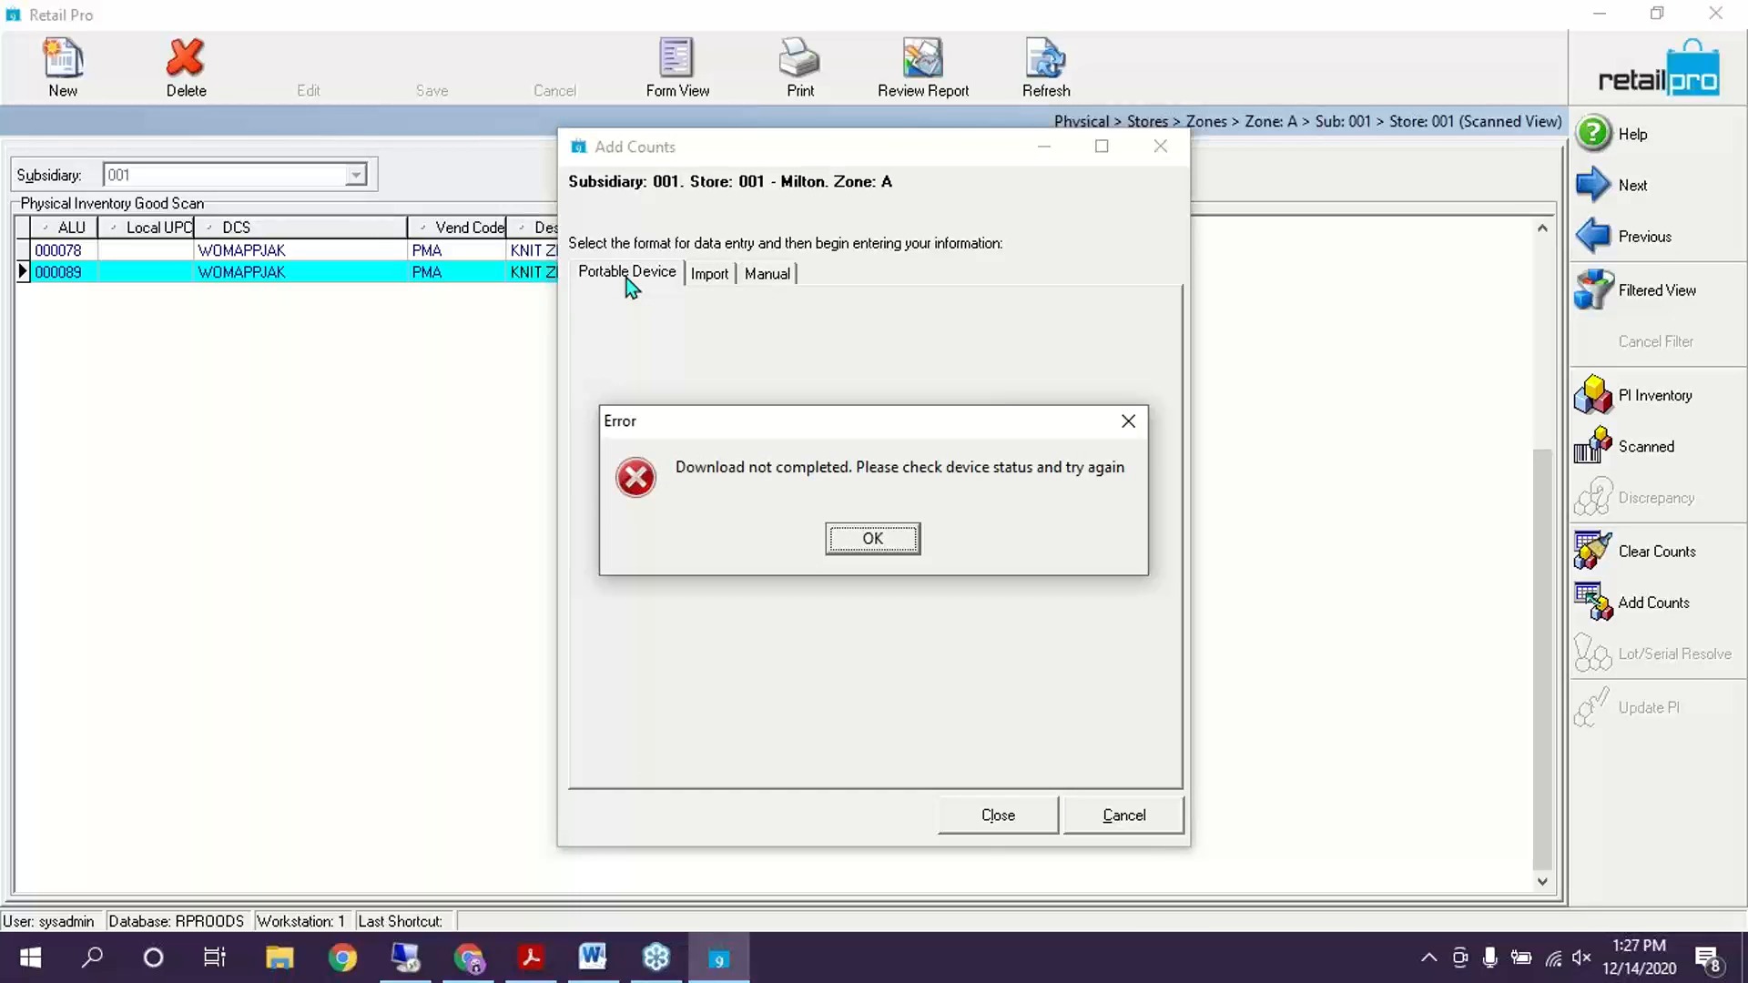
pyautogui.click(901, 538)
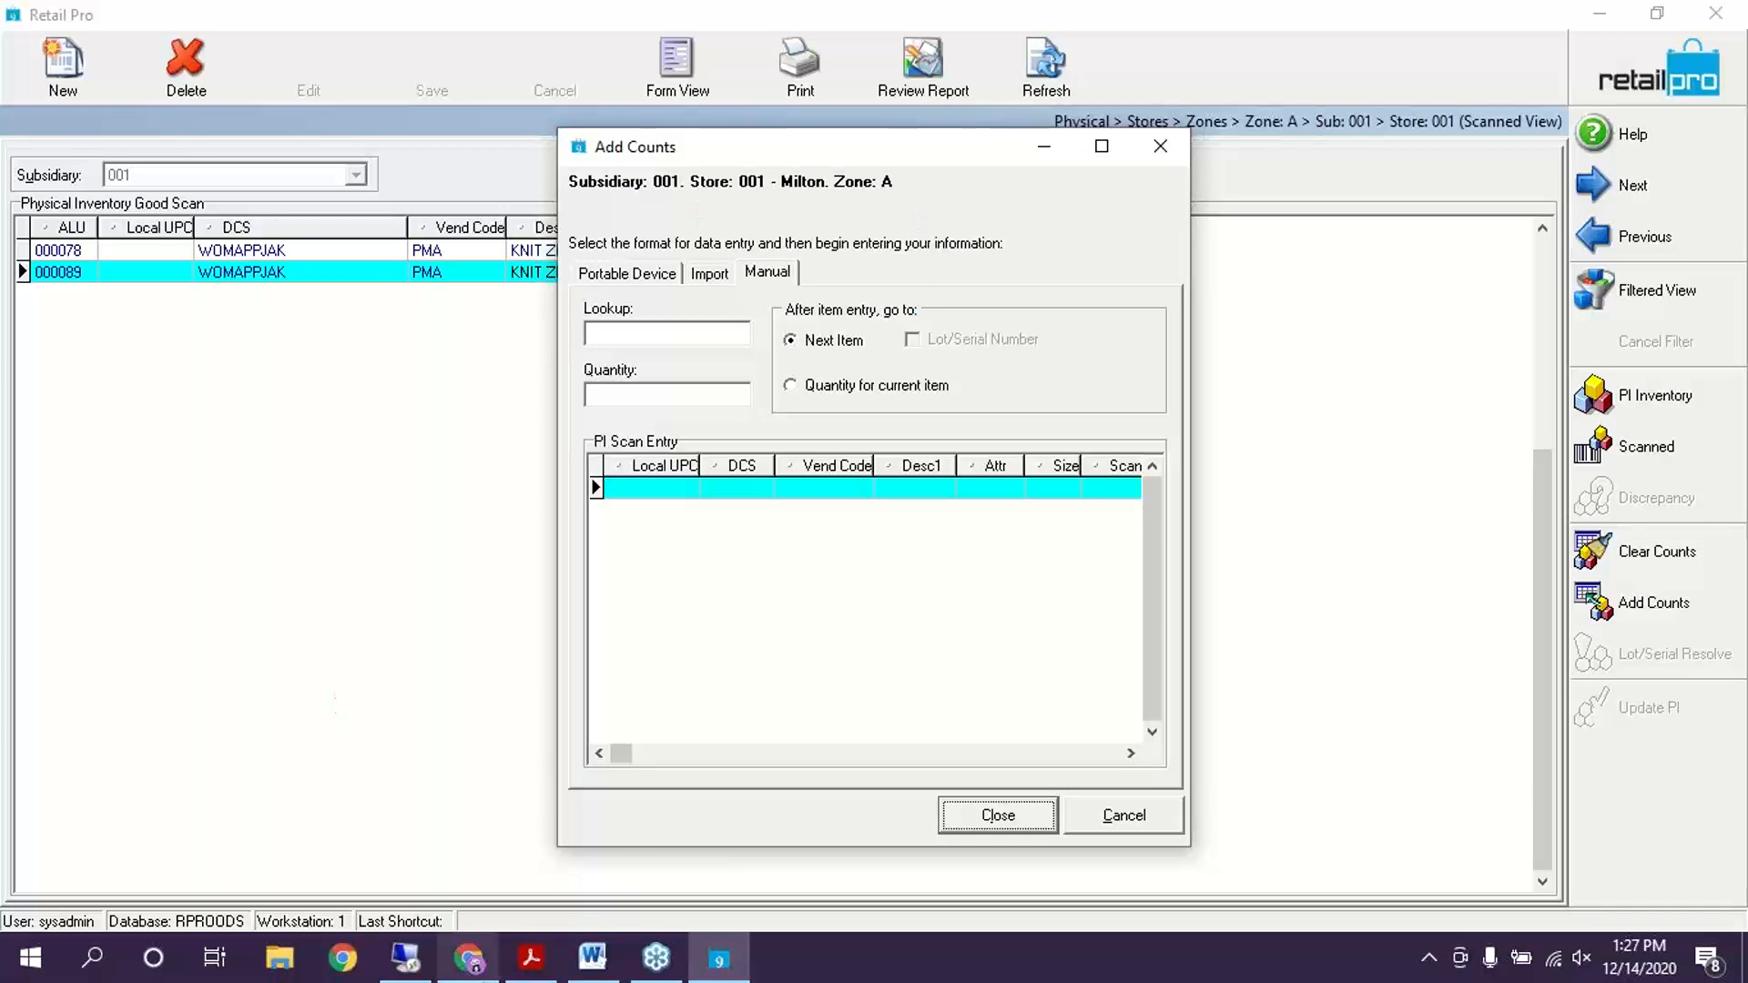
pyautogui.click(531, 958)
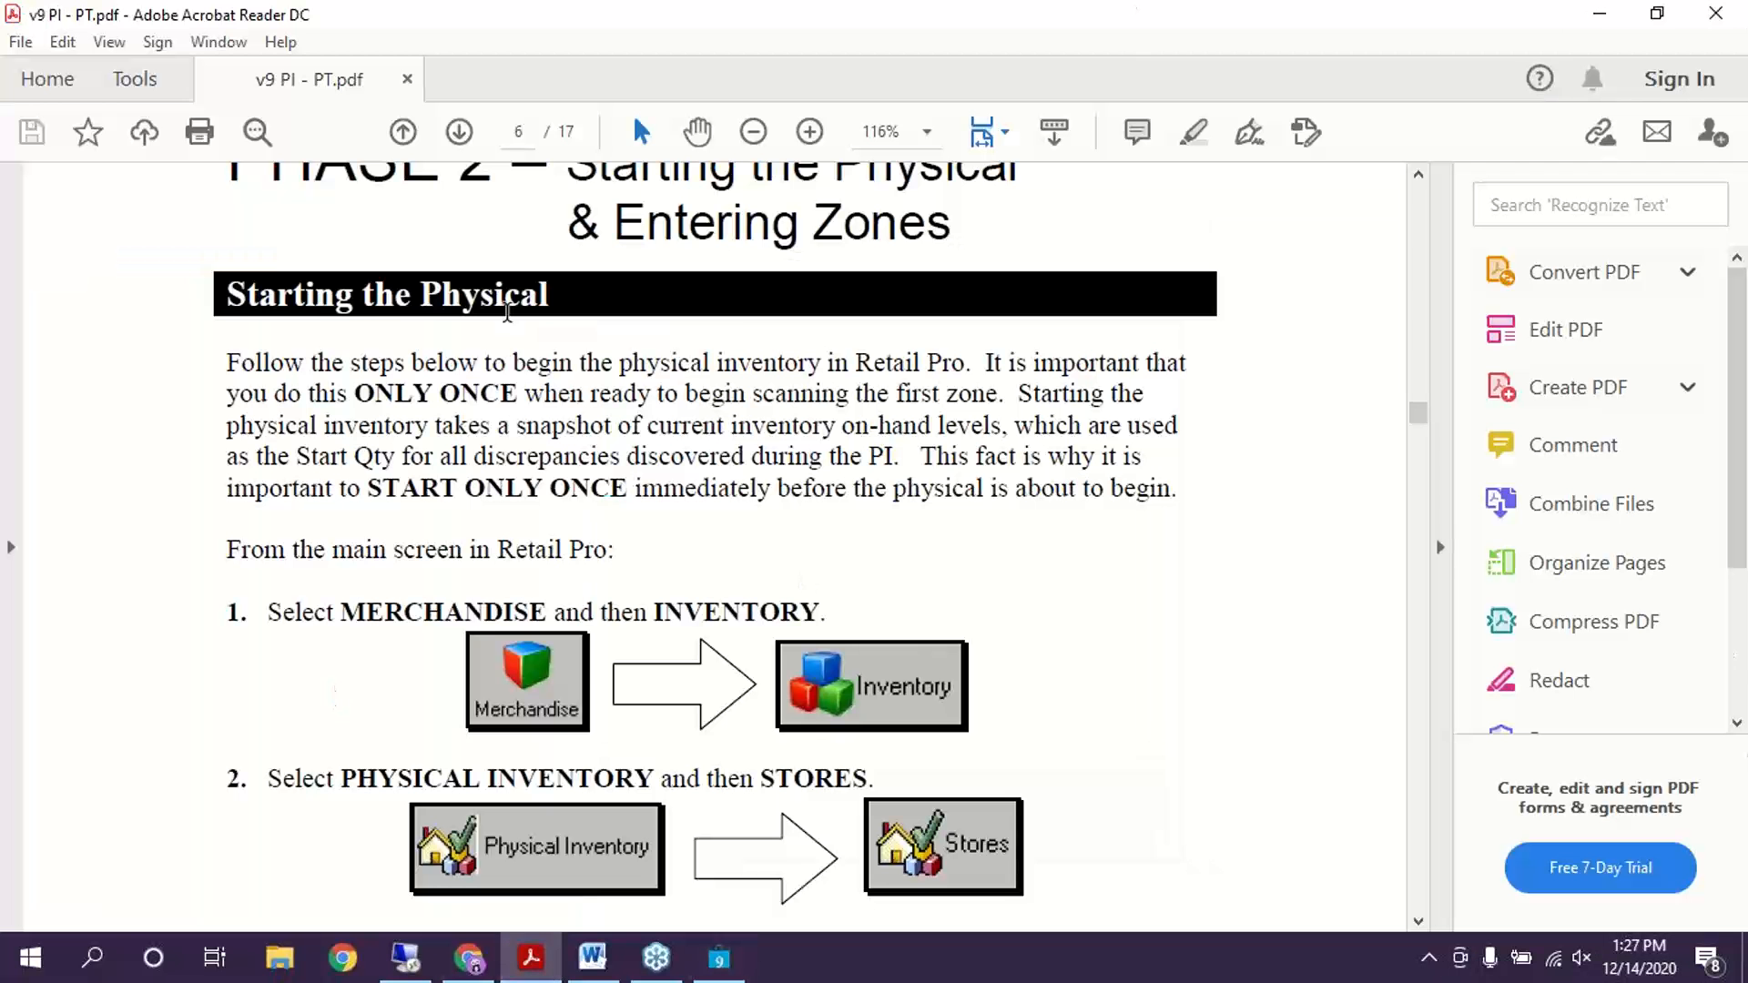
# Scroll the v9 PI PDF from page 6 to page 9's portable terminal count steps
pyautogui.scroll(-6, 1104, 491)
pyautogui.scroll(-6, 1107, 496)
pyautogui.scroll(4, 1124, 511)
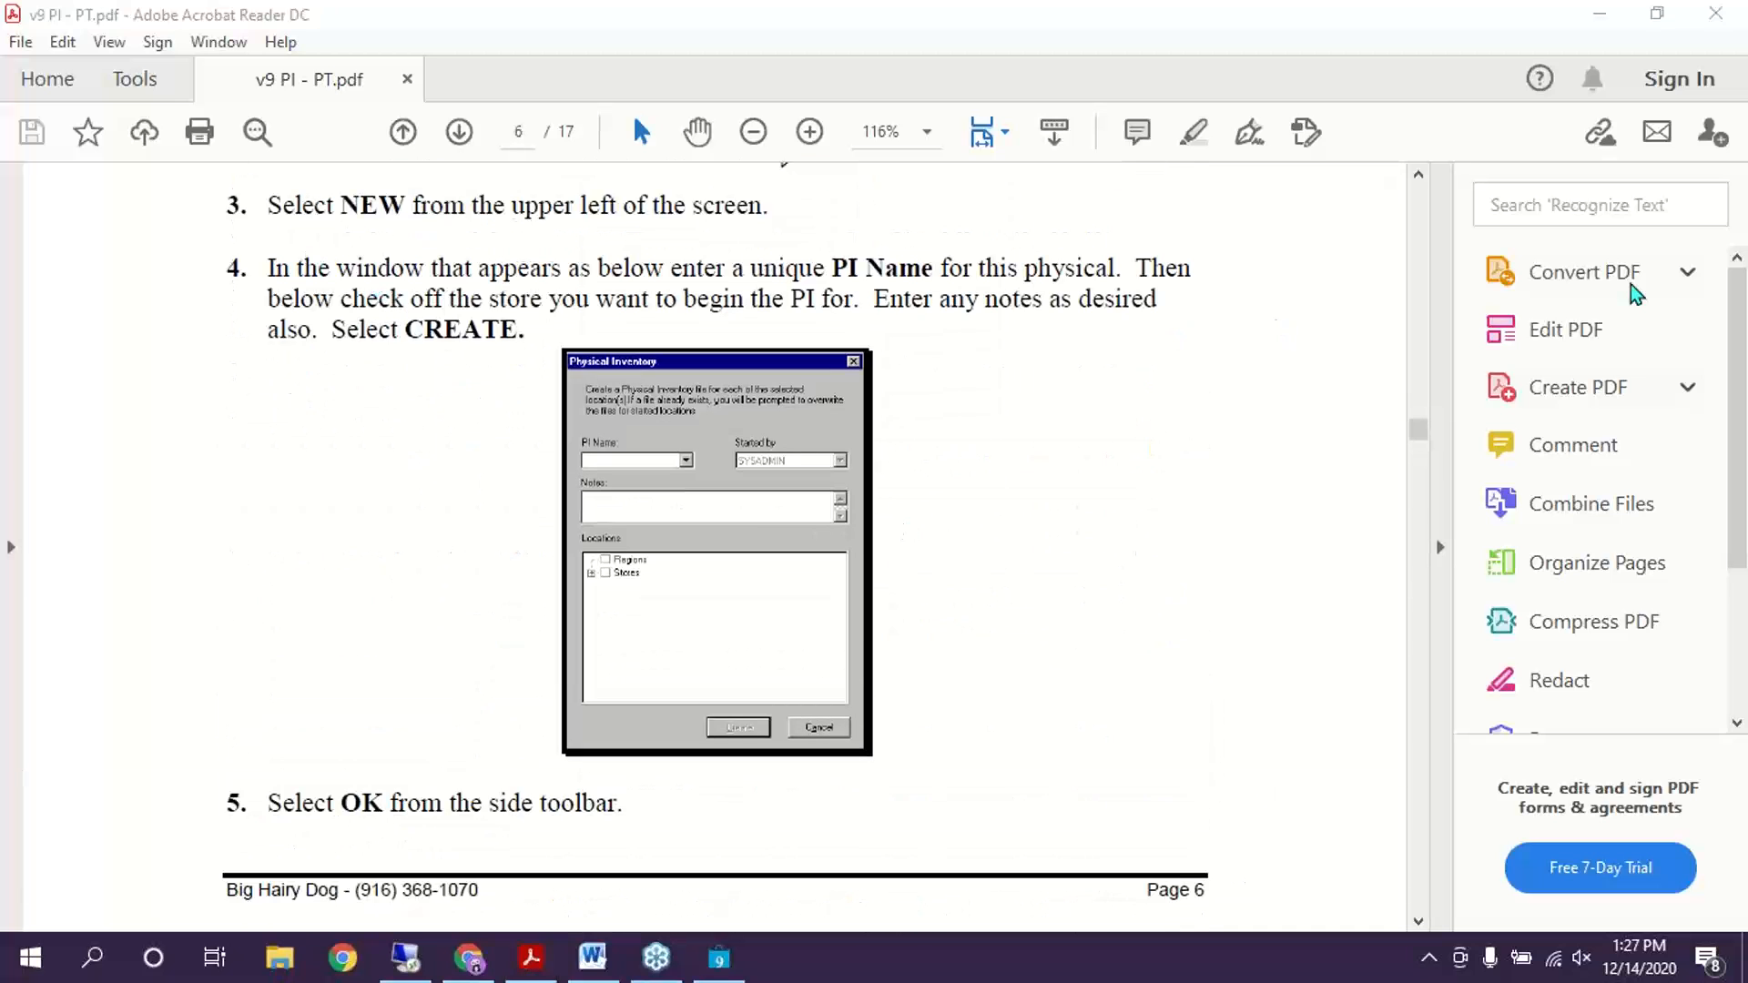
pyautogui.scroll(7, 1097, 543)
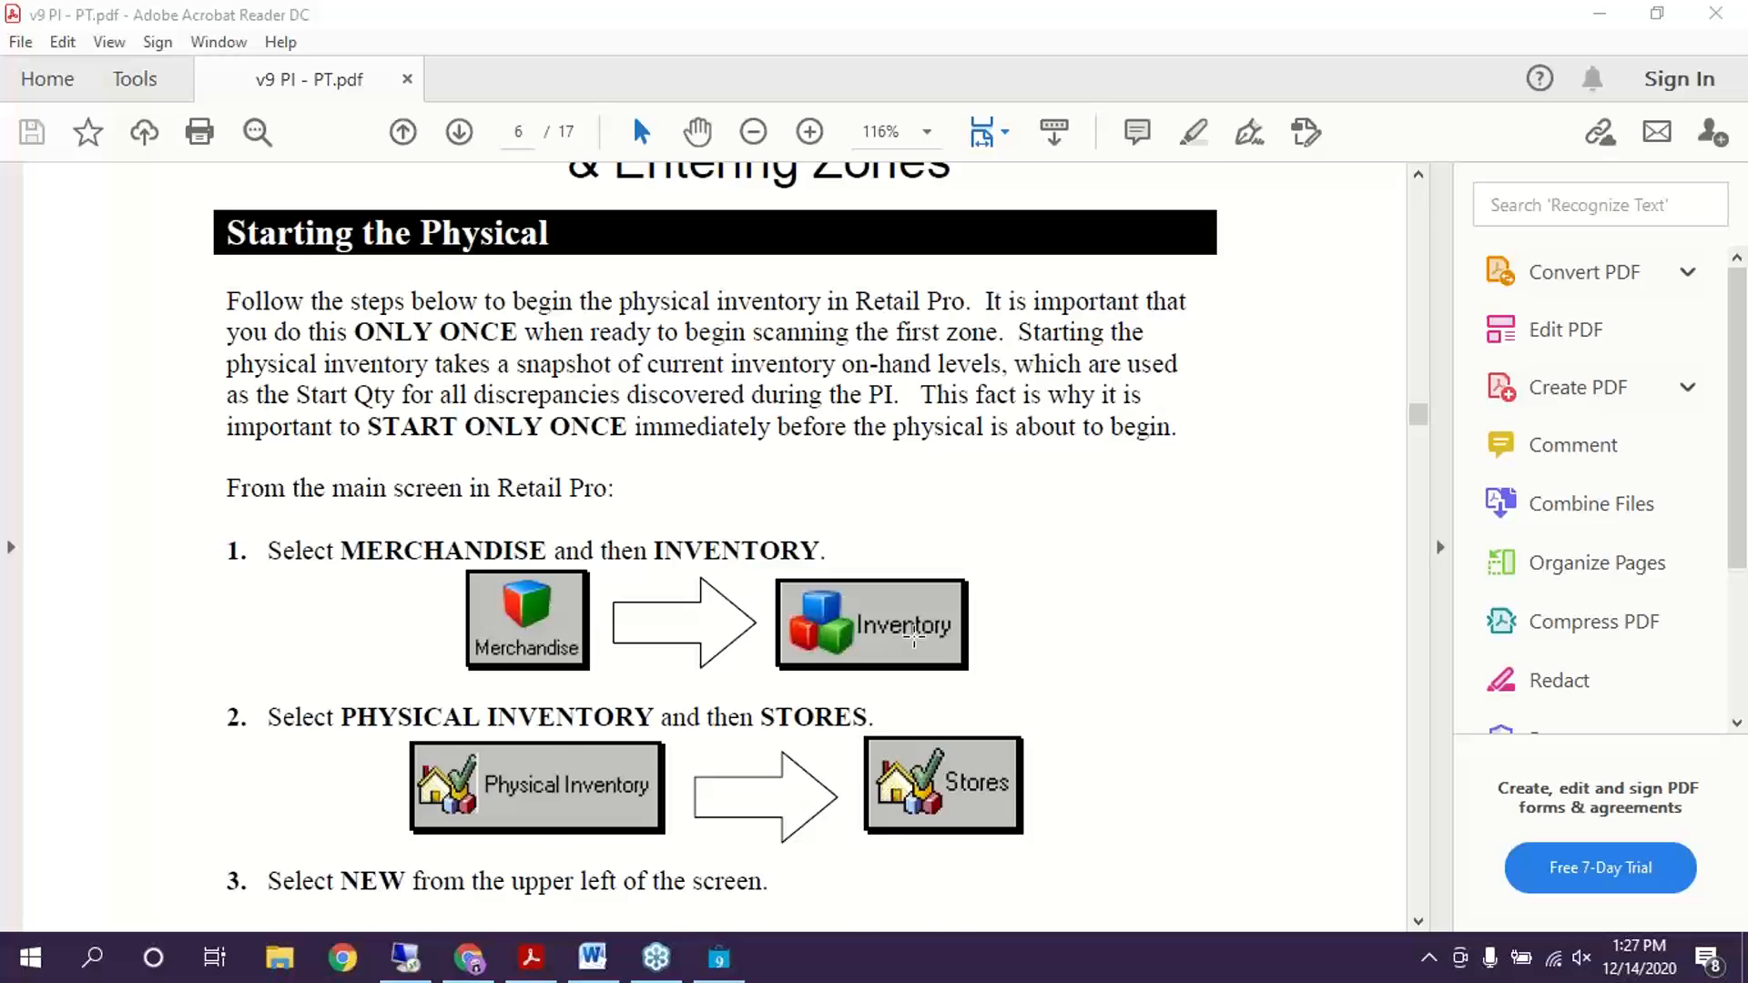
pyautogui.scroll(-1, 916, 637)
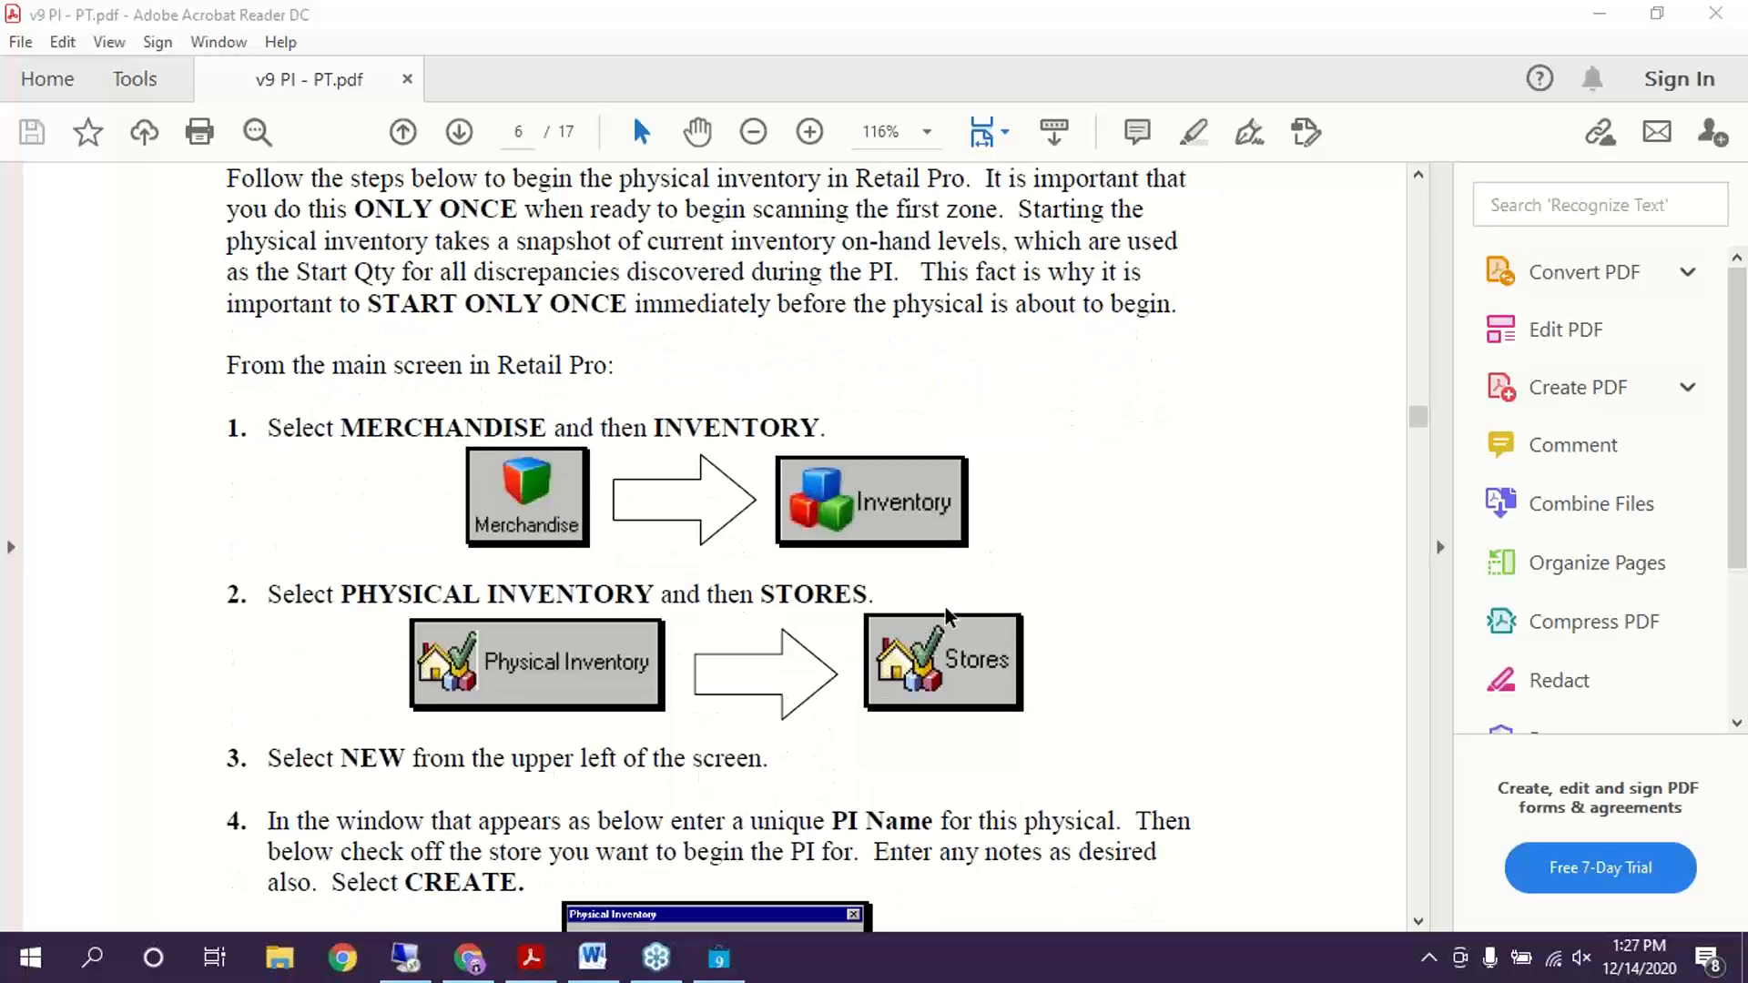
pyautogui.scroll(-5, 1038, 708)
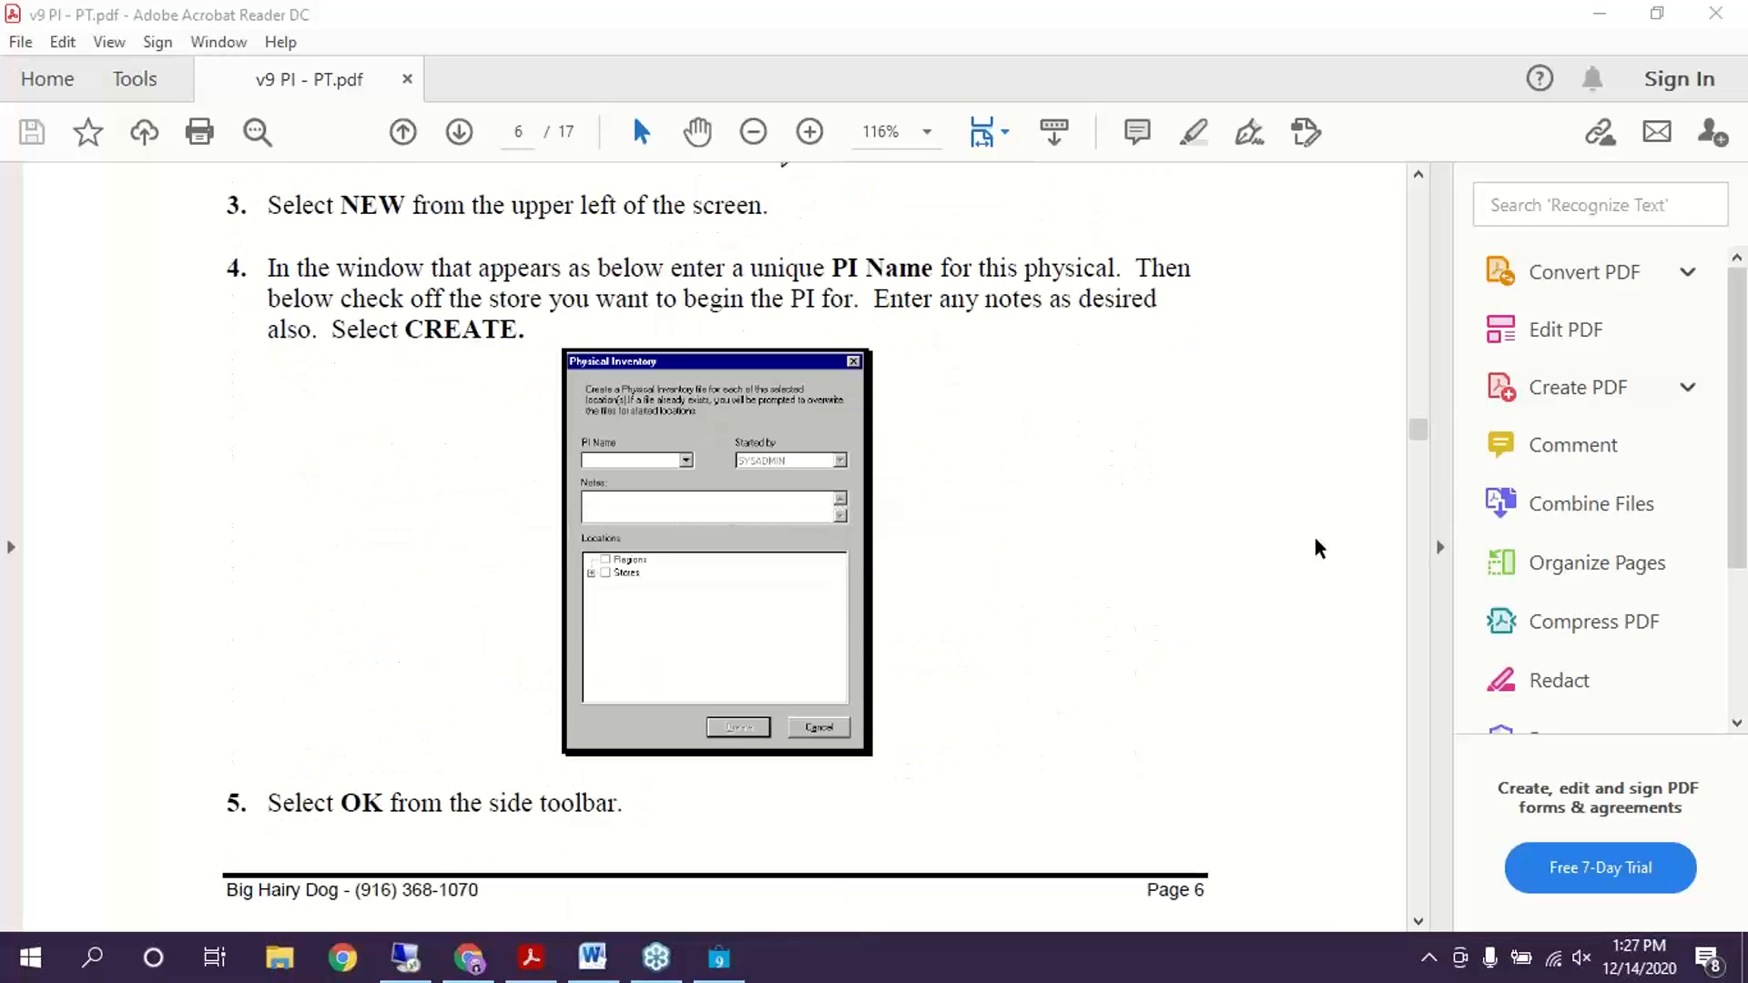
pyautogui.scroll(-7, 808, 577)
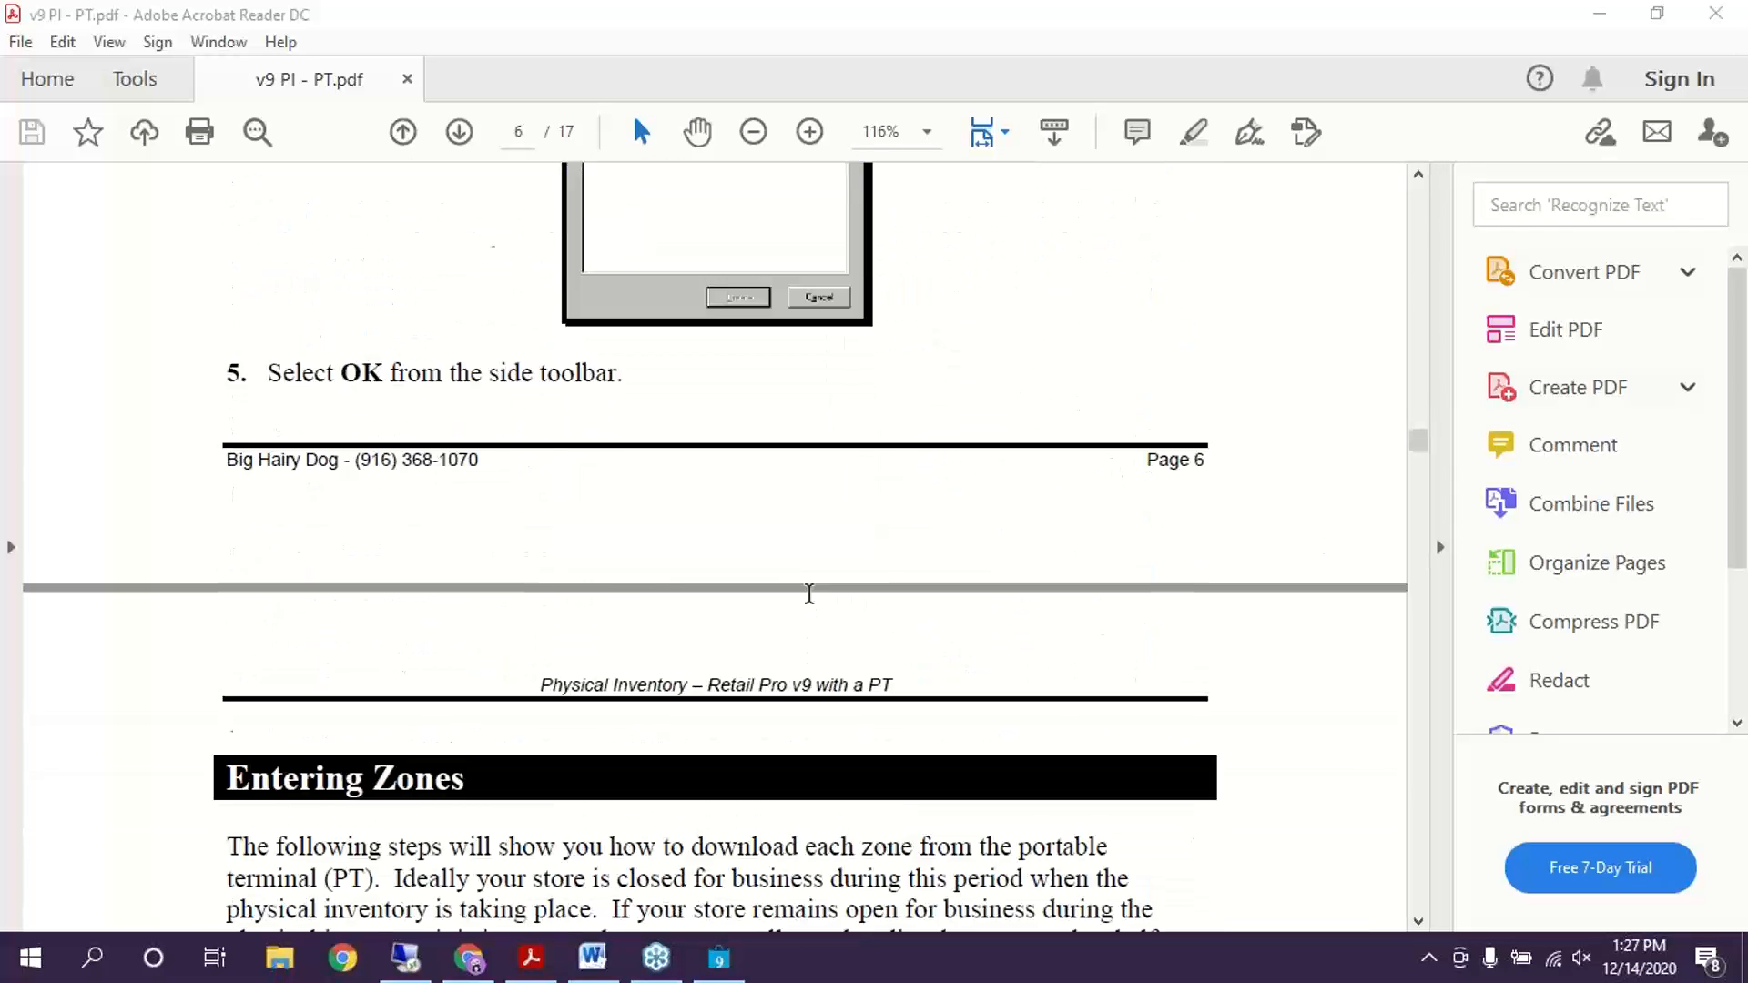
pyautogui.scroll(-3, 815, 627)
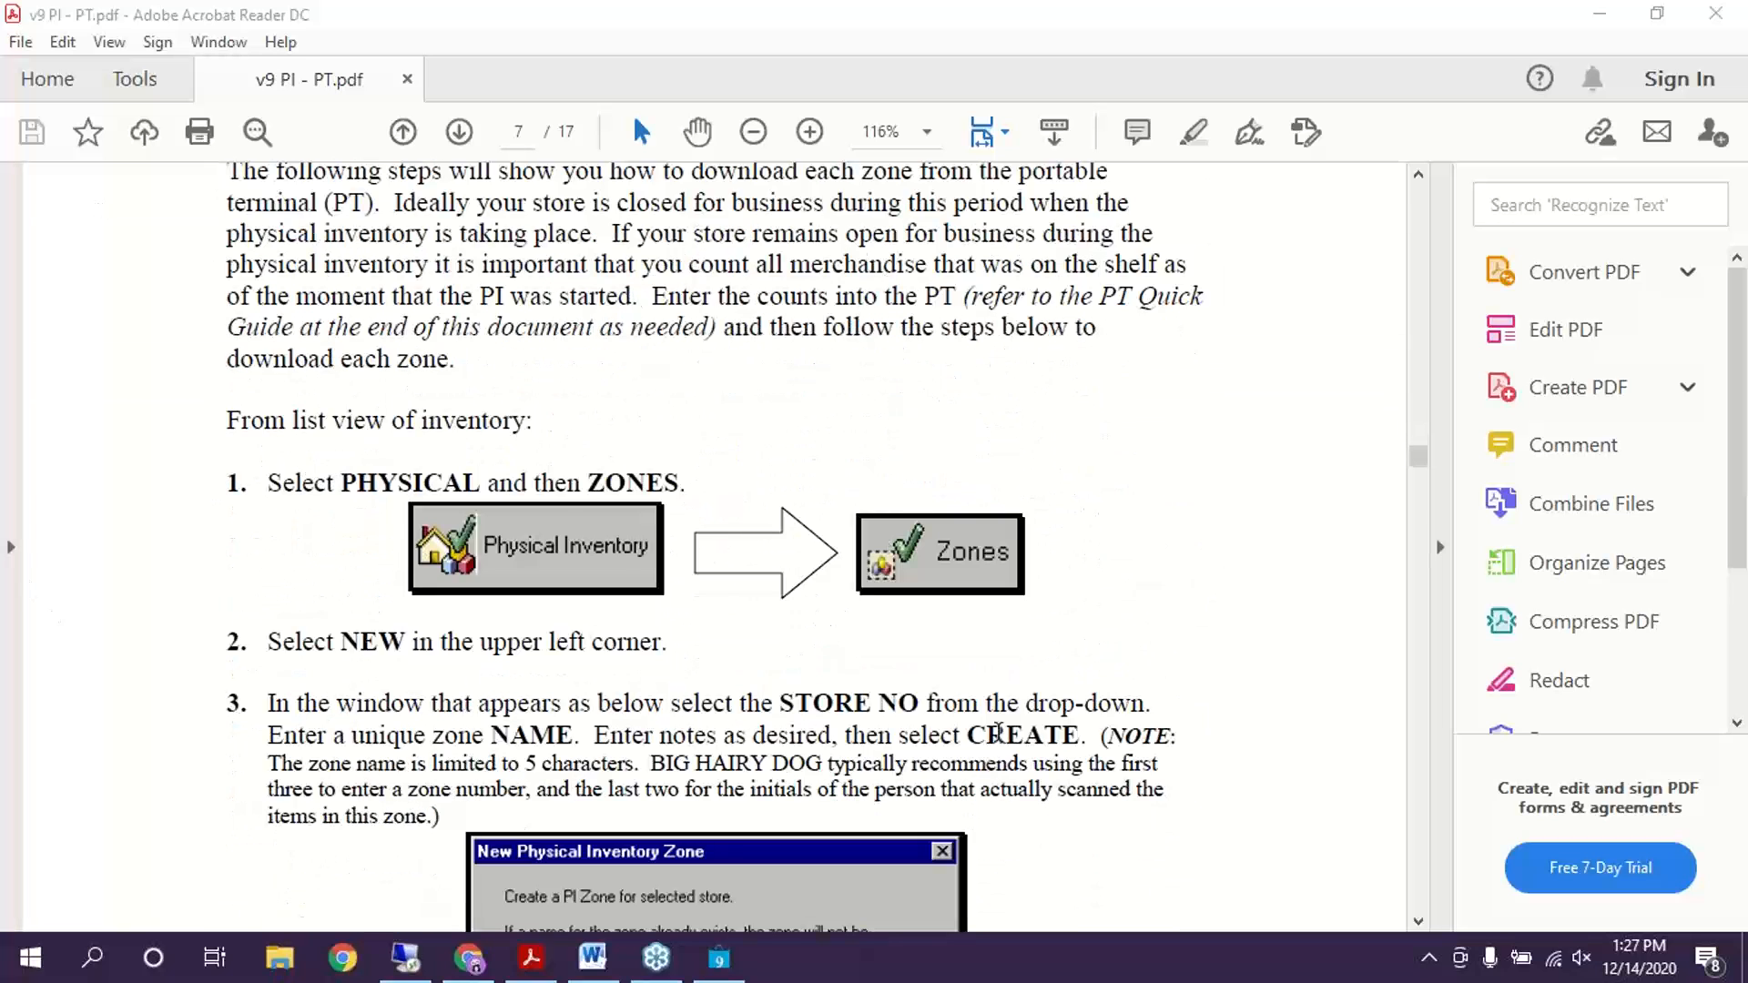
pyautogui.scroll(-5, 1011, 712)
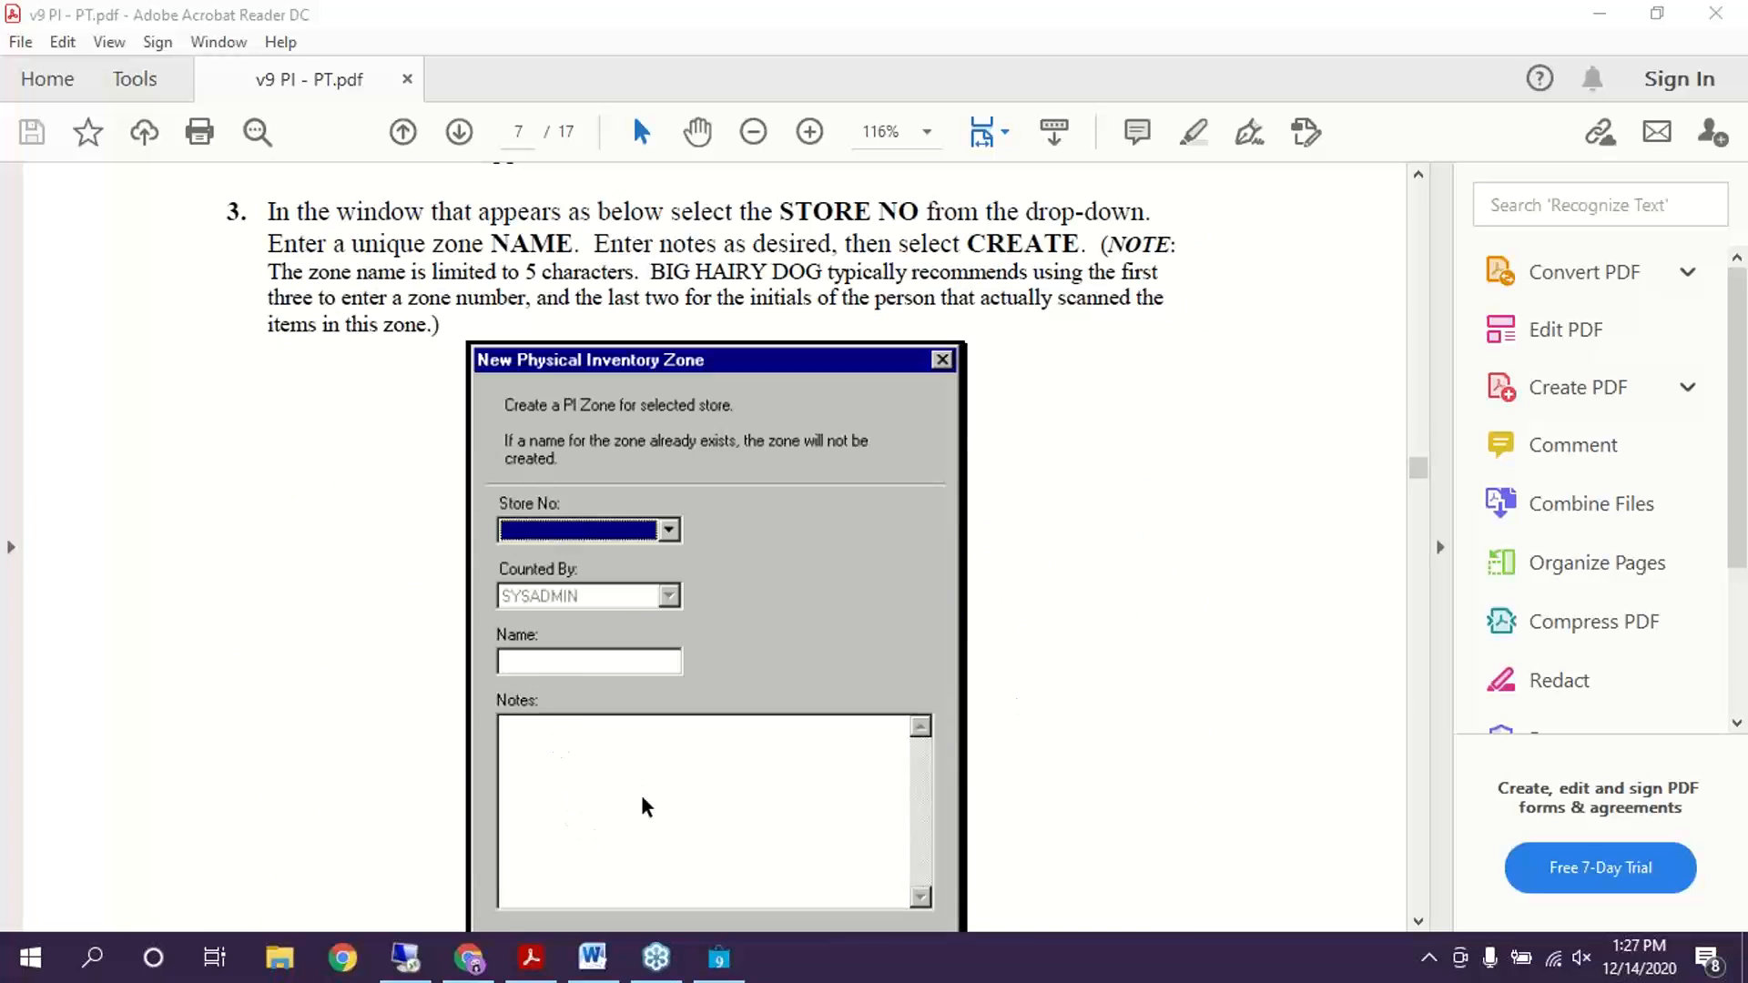
pyautogui.scroll(-3, 1141, 699)
pyautogui.scroll(-12, 1141, 698)
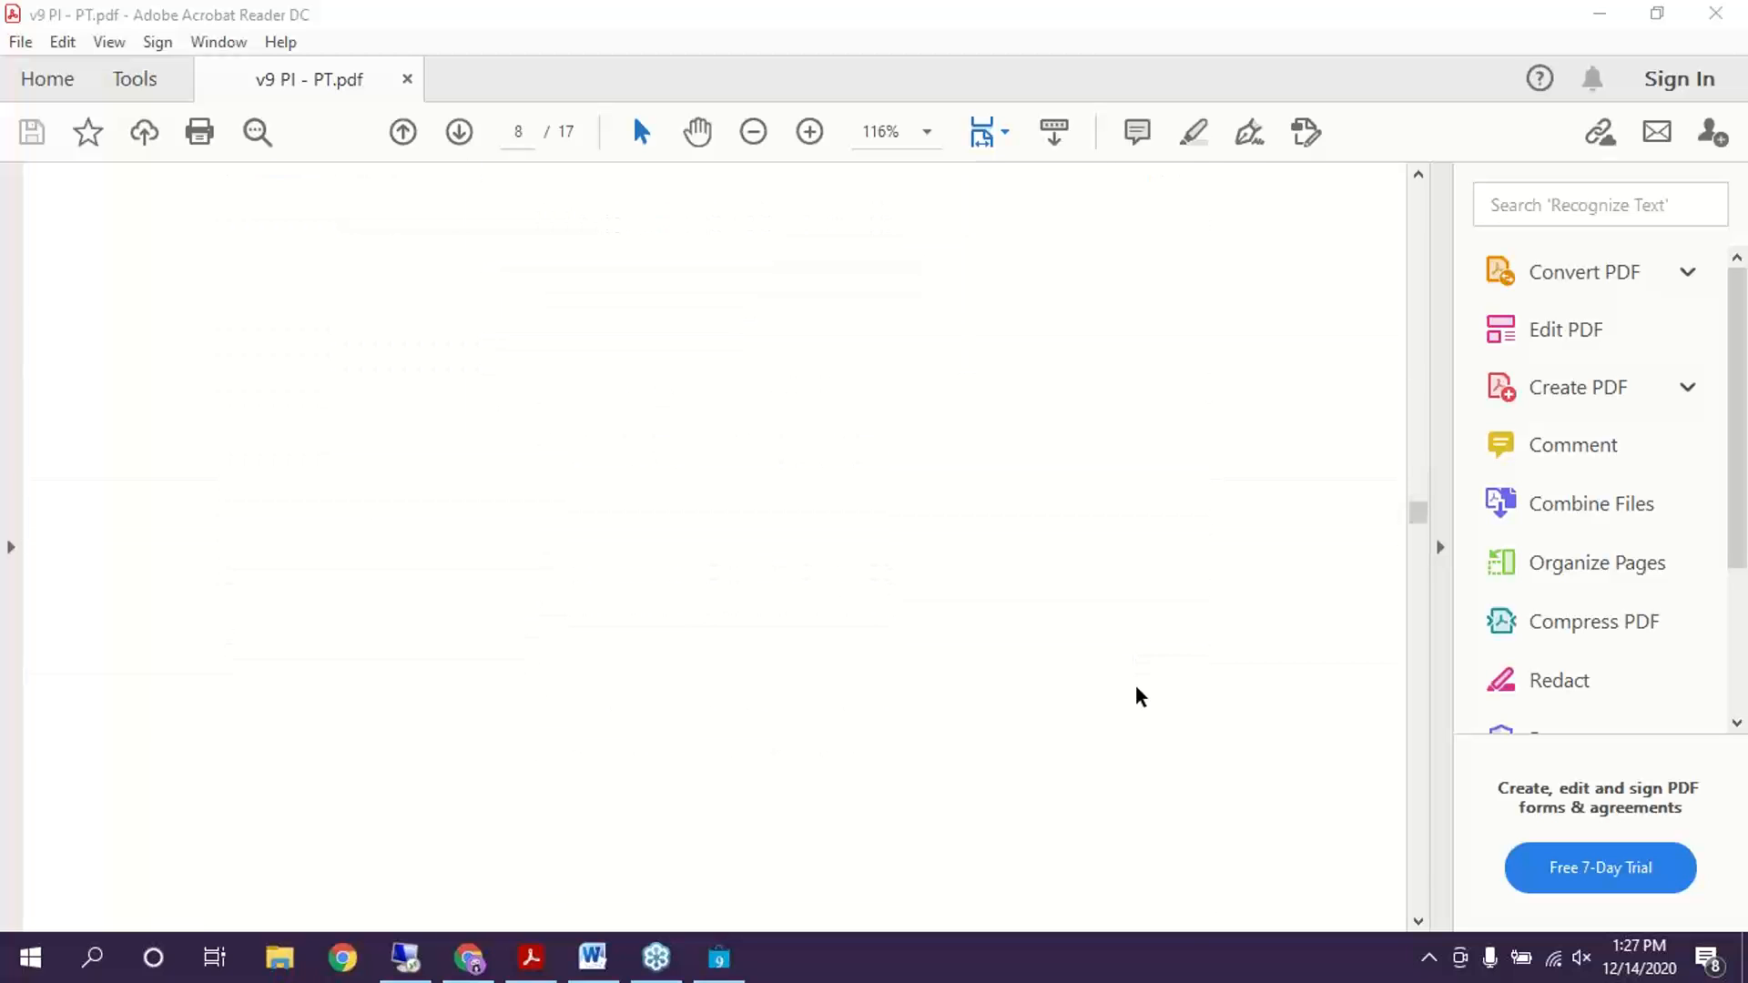
pyautogui.scroll(-8, 1134, 678)
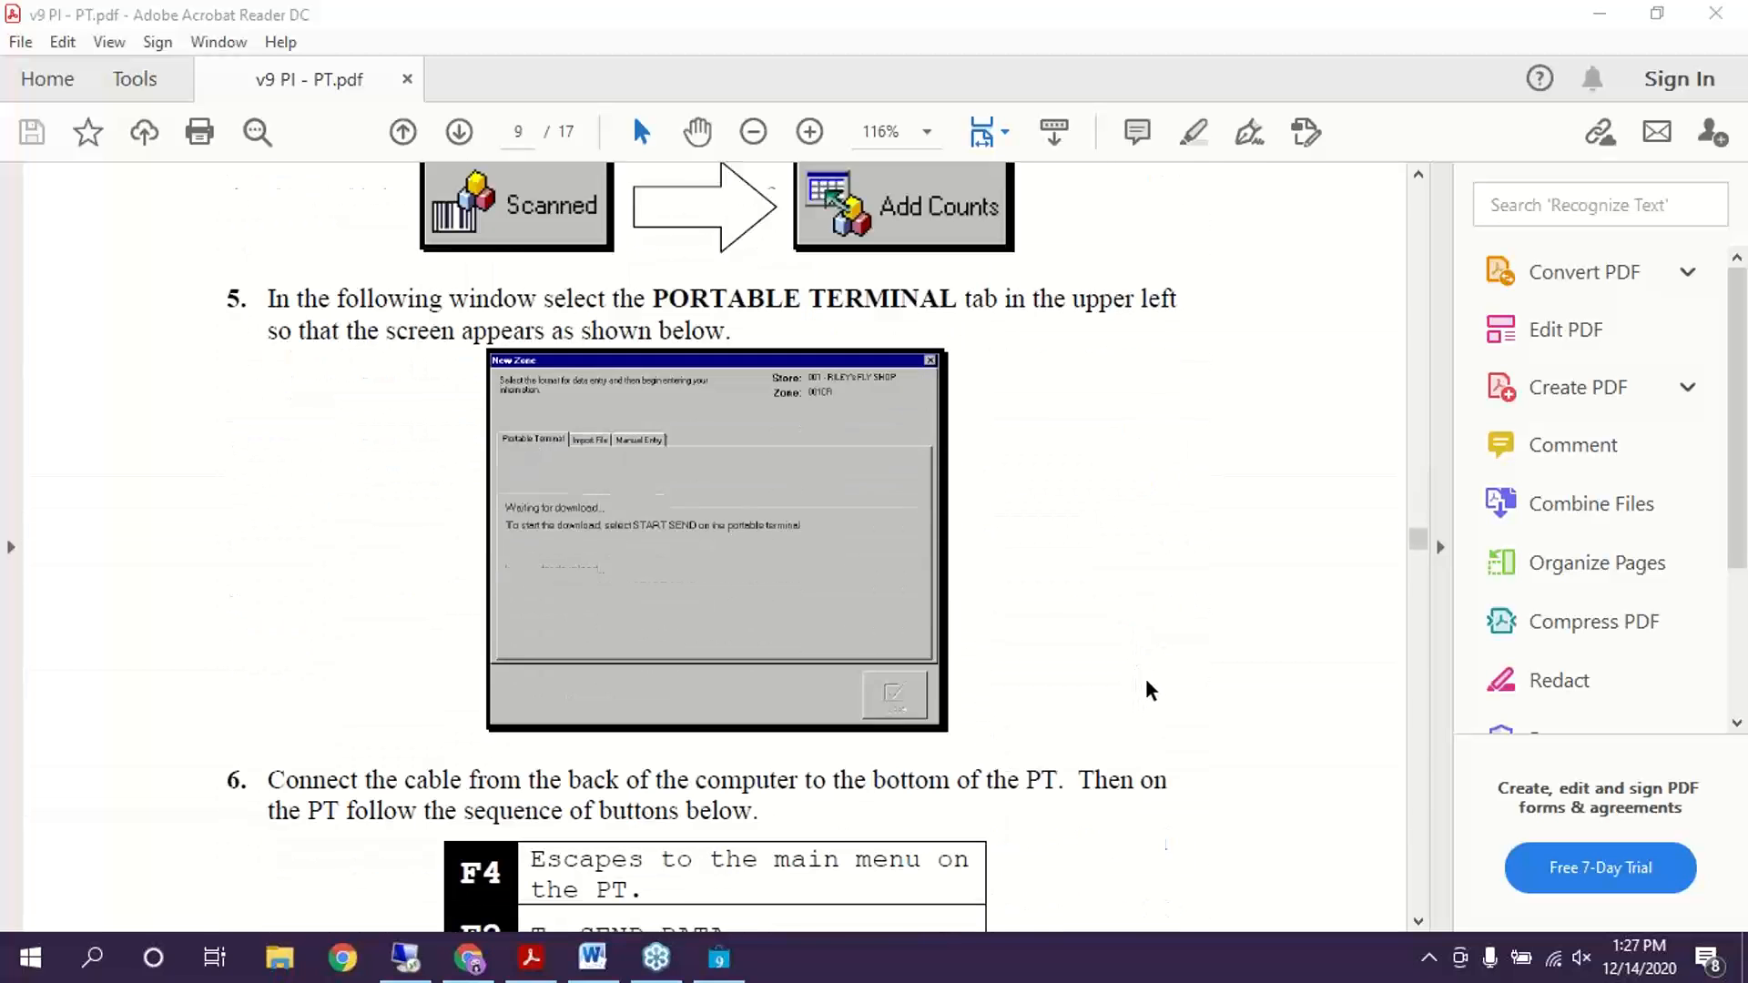
pyautogui.scroll(2, 1145, 690)
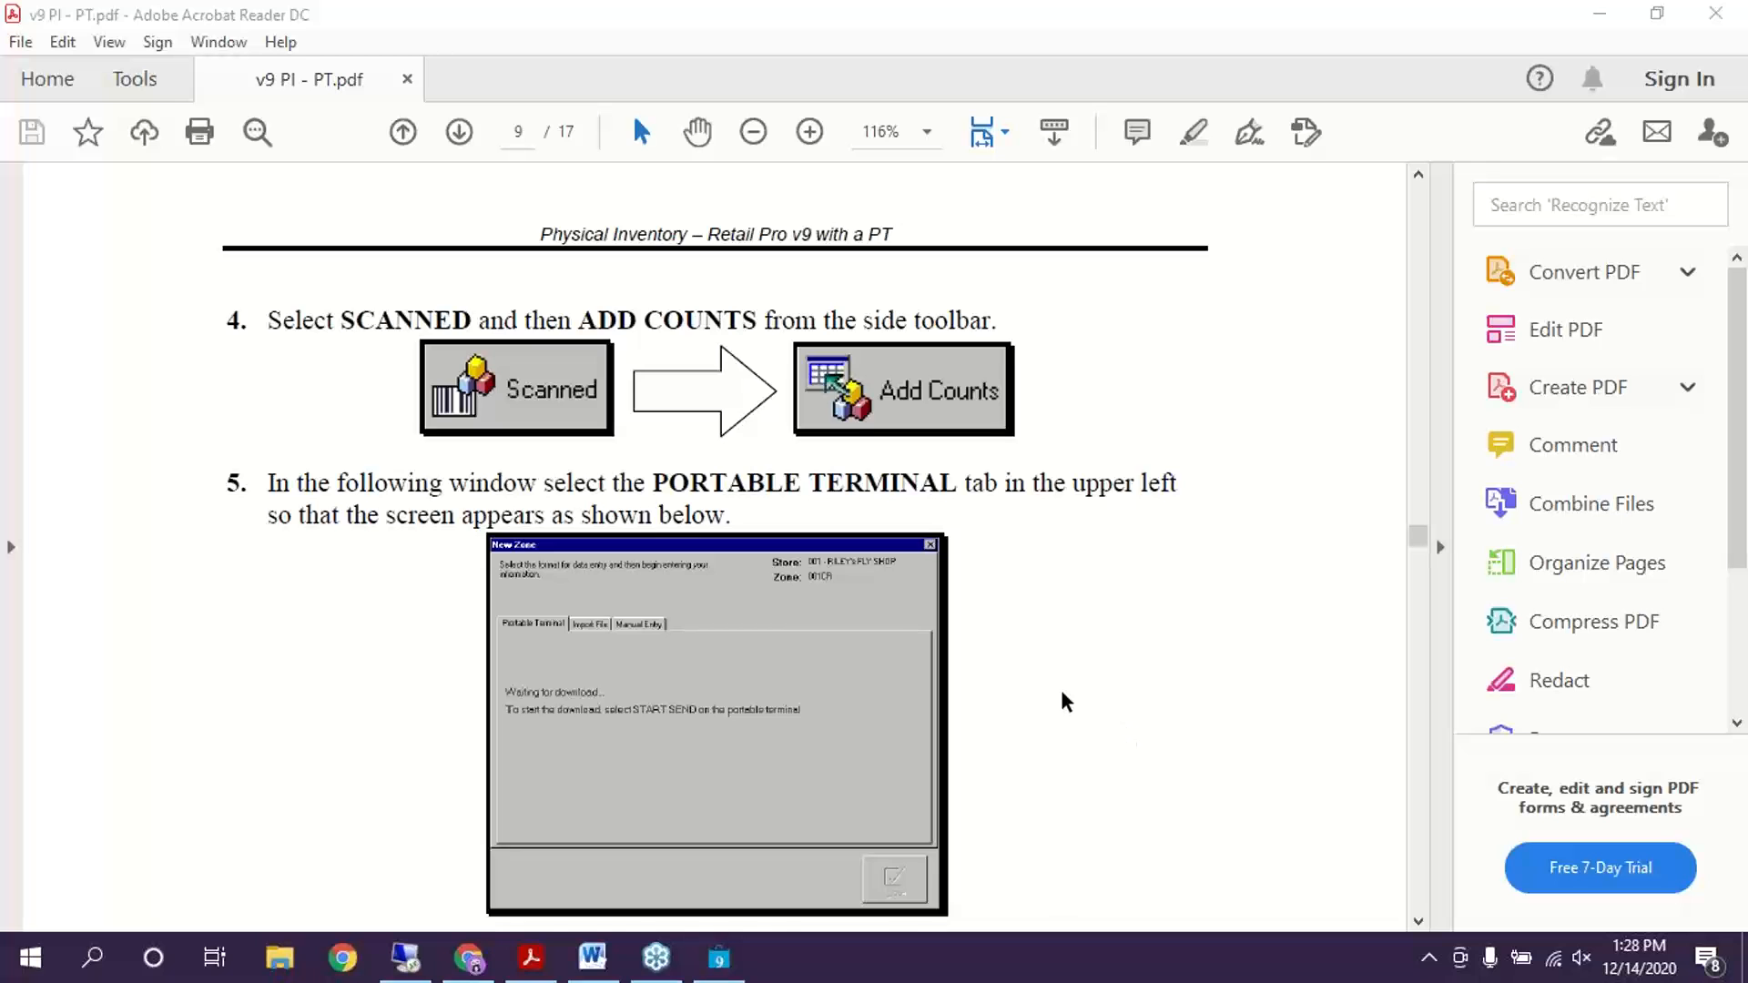
# Scroll to steps 6–8 and highlight the SEND DATA and START SEND instructions
pyautogui.scroll(-2, 1063, 702)
pyautogui.scroll(-3, 1065, 702)
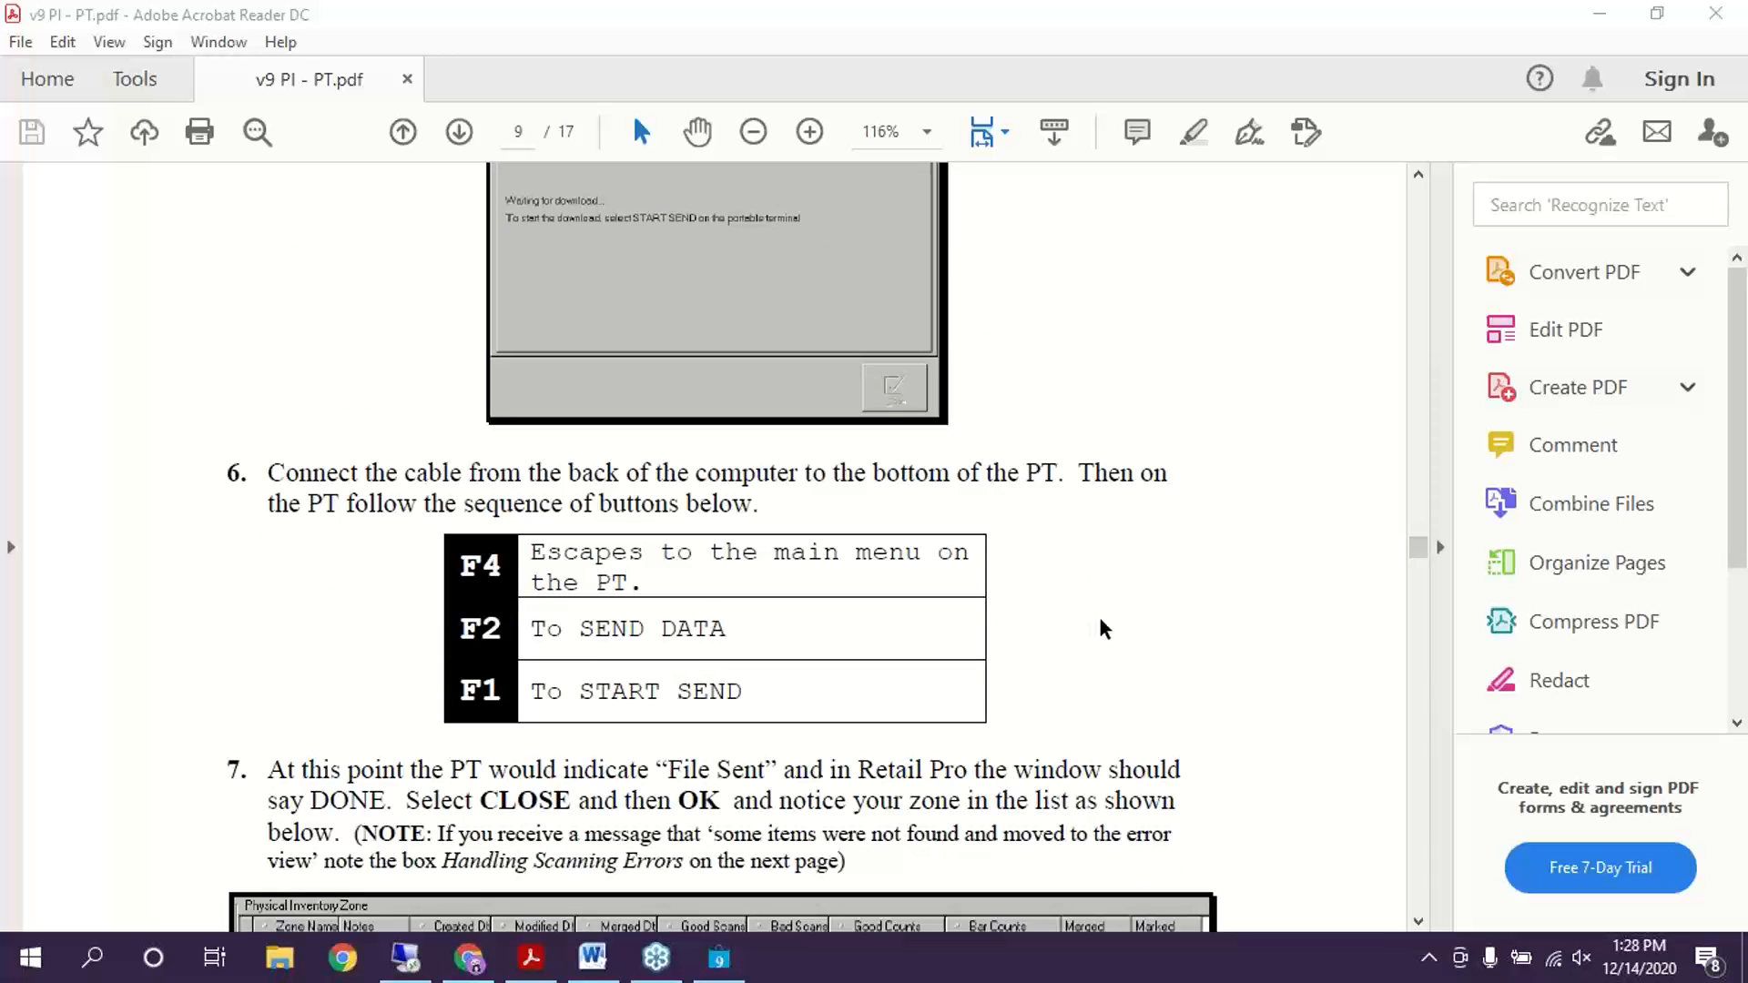
pyautogui.scroll(-1, 1102, 624)
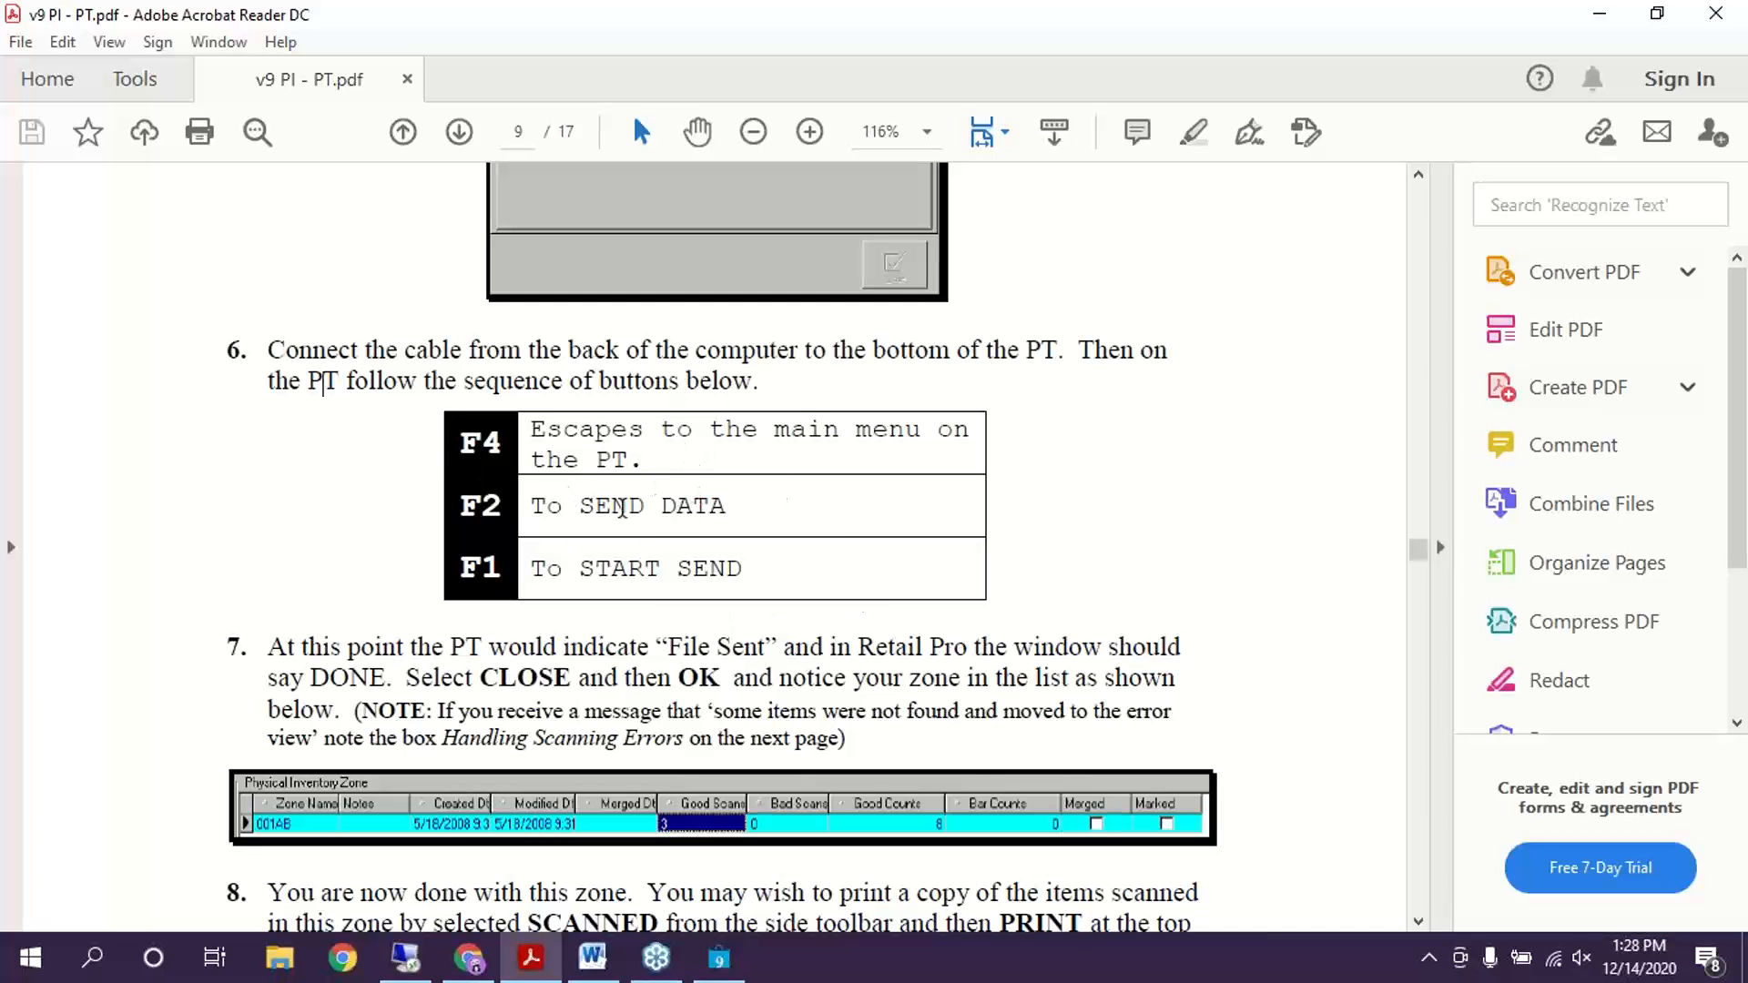
pyautogui.moveTo(559, 506); pyautogui.dragTo(732, 500)
pyautogui.moveTo(537, 569); pyautogui.dragTo(801, 617)
pyautogui.click(1120, 729)
# Continue to page 10 on deleting PT scans and Handling Scanning Errors
pyautogui.scroll(-3, 1219, 558)
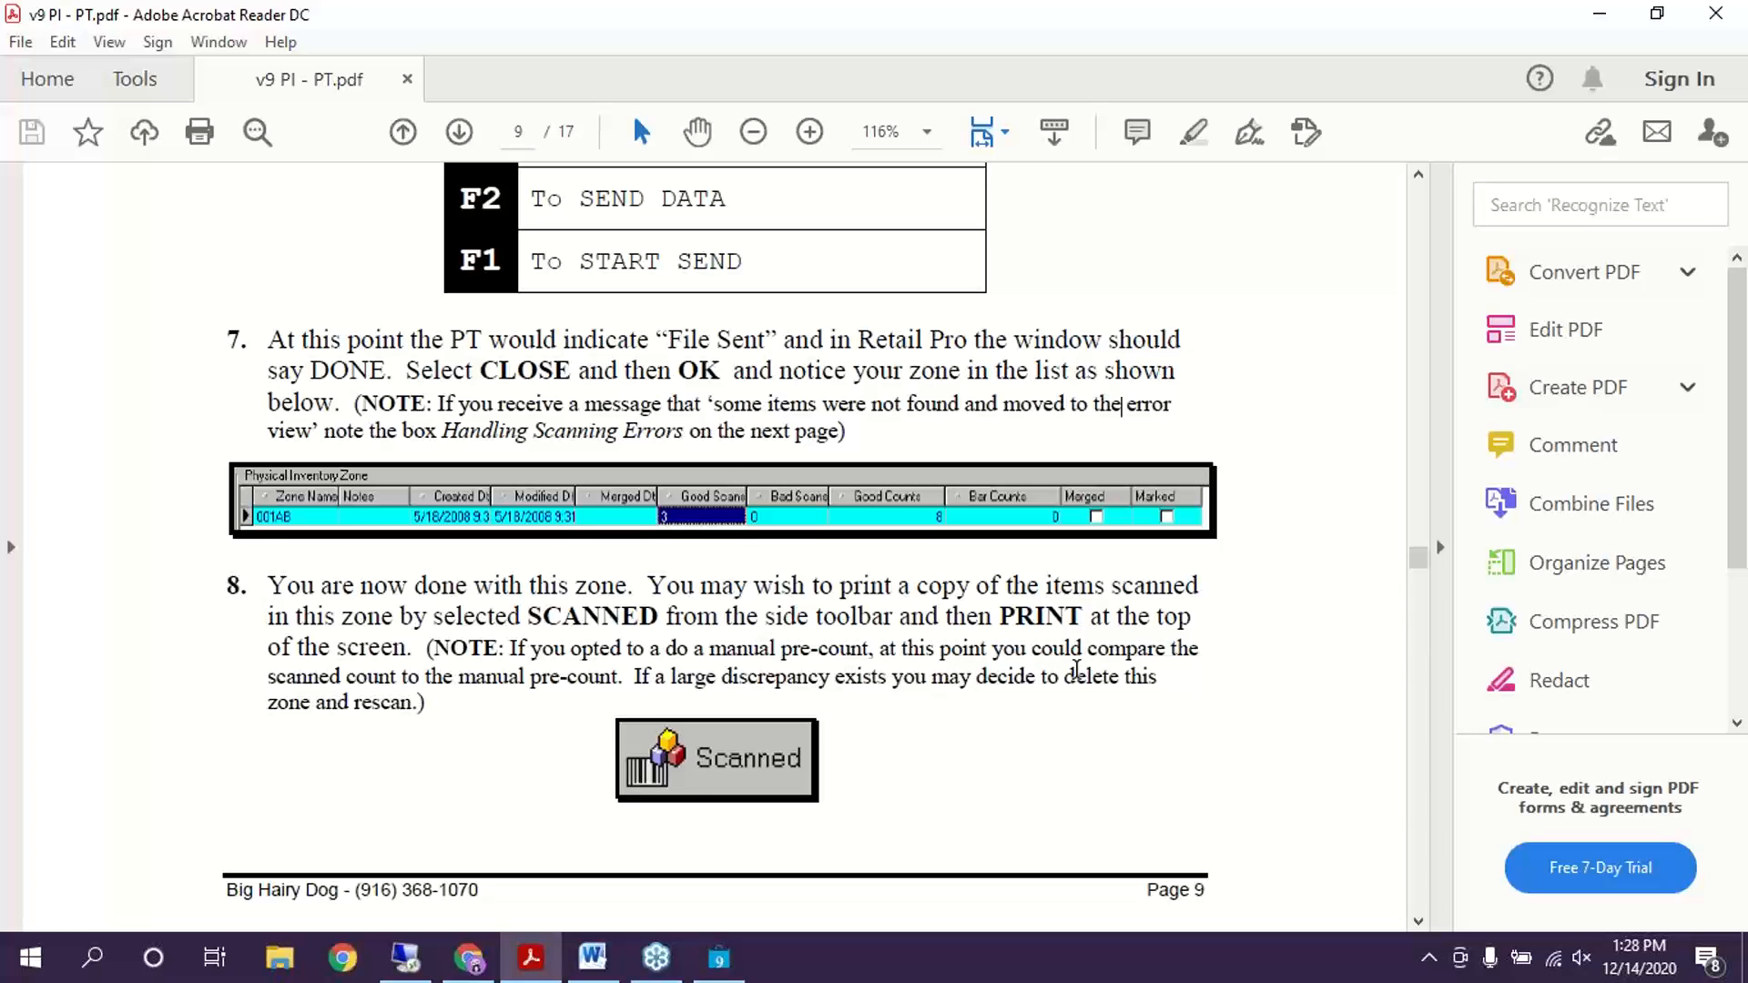
pyautogui.scroll(-2, 1077, 665)
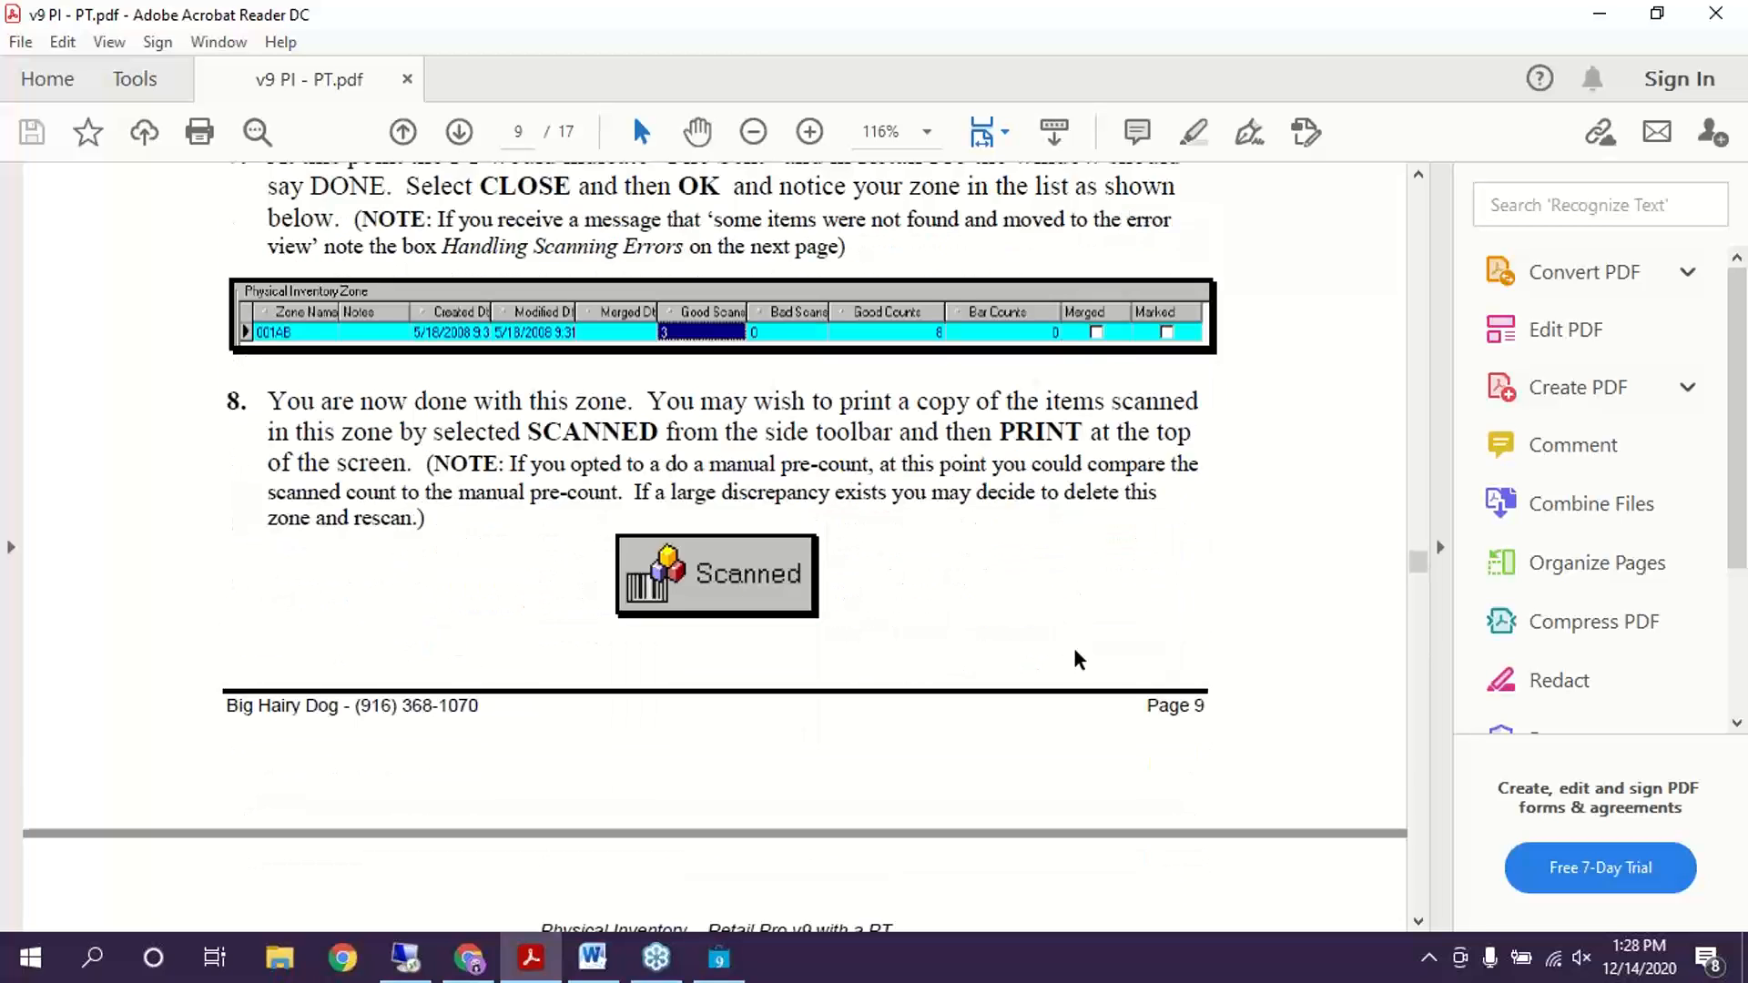
pyautogui.scroll(-4, 1079, 659)
pyautogui.scroll(-4, 1079, 658)
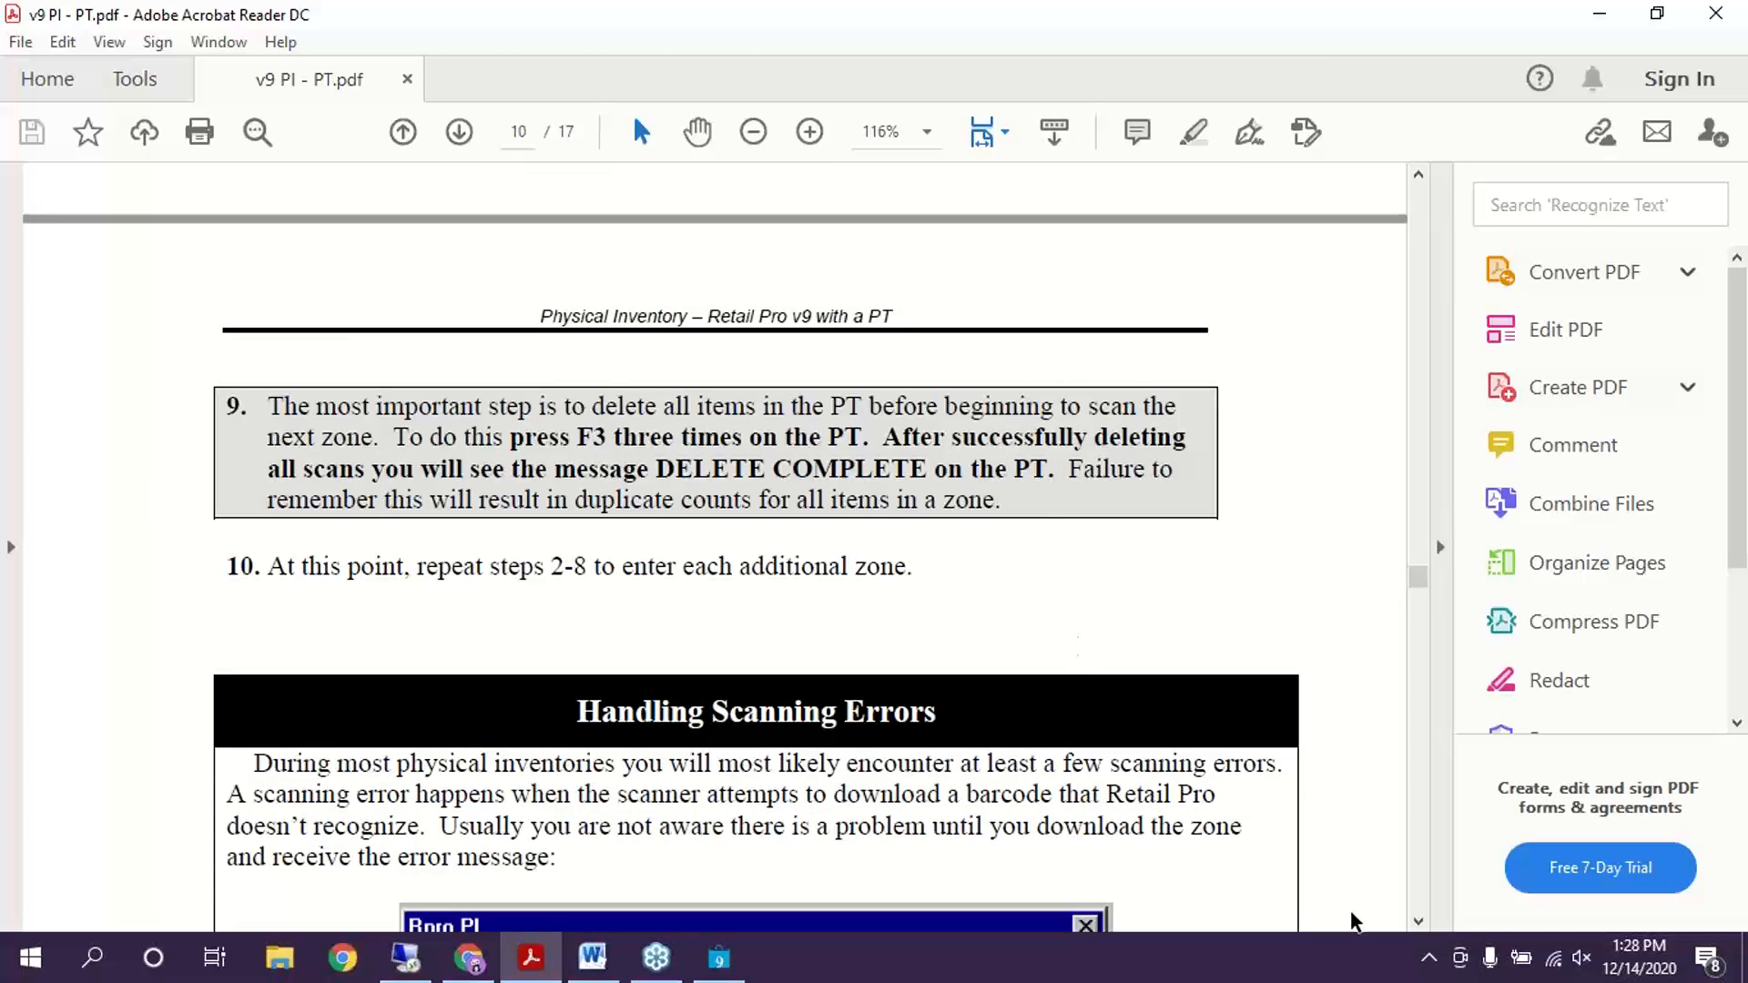
# Scroll down the guide and highlight the step 9 text
pyautogui.scroll(-1, 1056, 544)
pyautogui.scroll(-1, 1056, 544)
pyautogui.moveTo(266, 285); pyautogui.dragTo(1034, 392)
pyautogui.click(1029, 446)
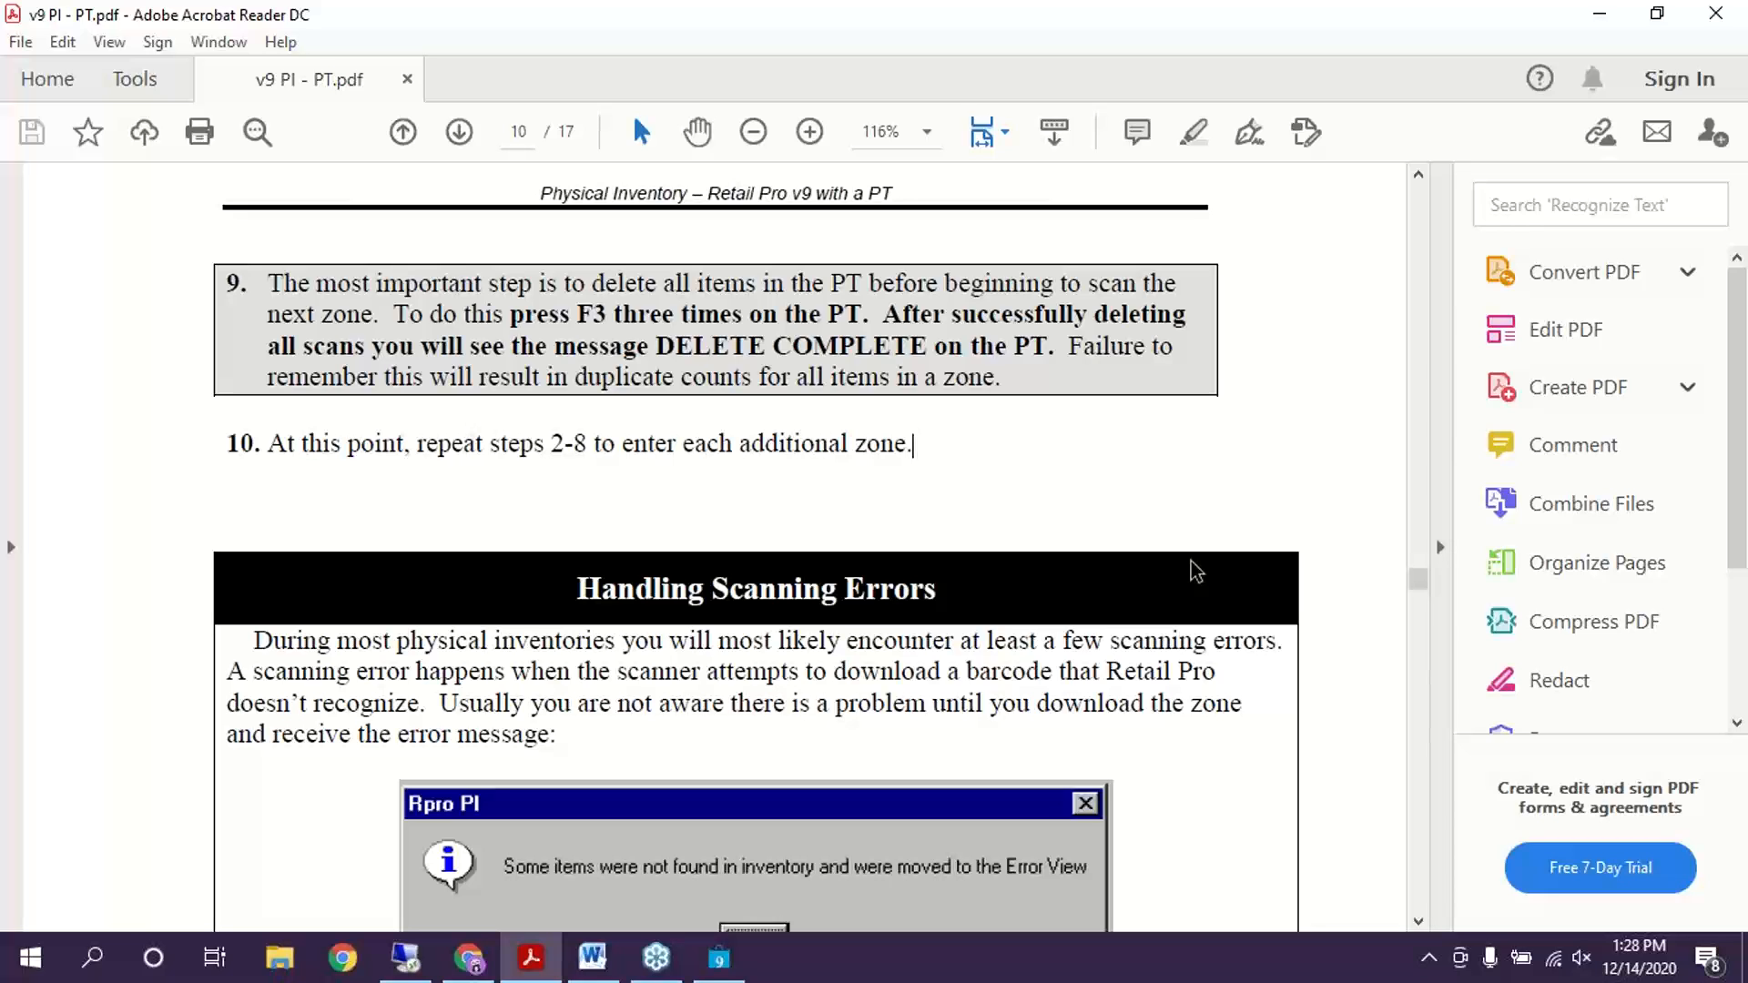
# Highlight DON'T PANIC under Handling Scanning Errors, then return to Retail Pro's zone A Add Counts
pyautogui.scroll(-4, 1035, 519)
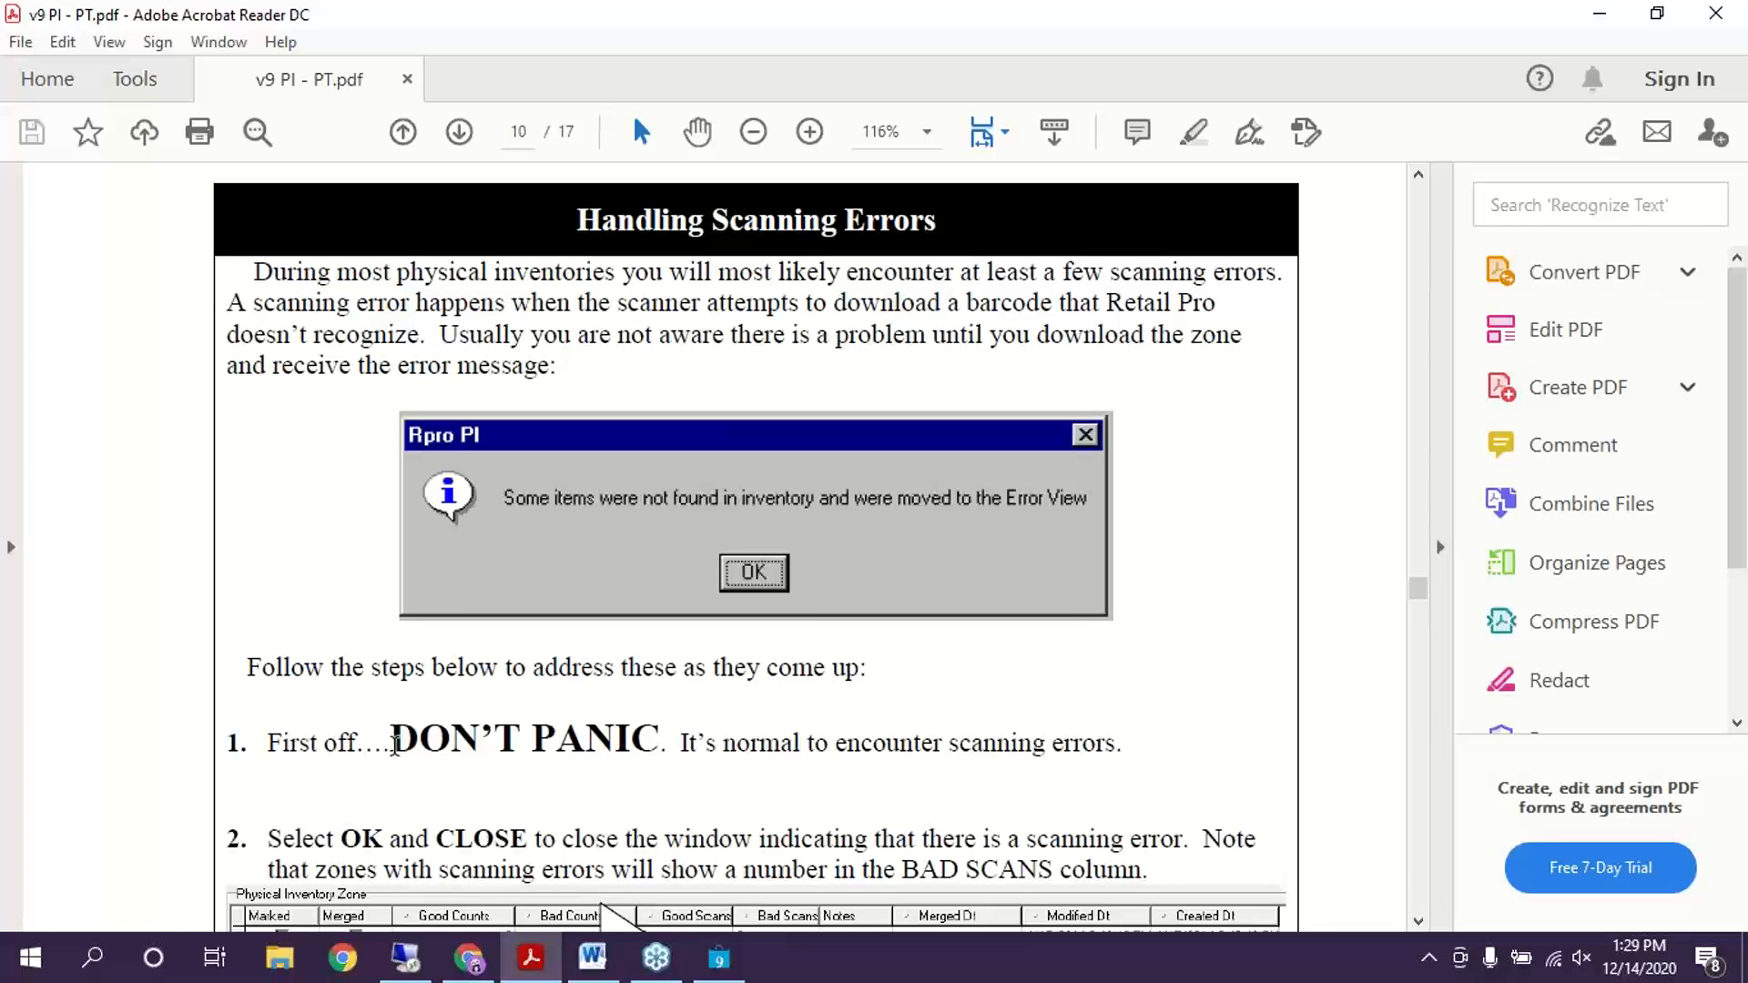
pyautogui.moveTo(393, 743); pyautogui.dragTo(660, 742)
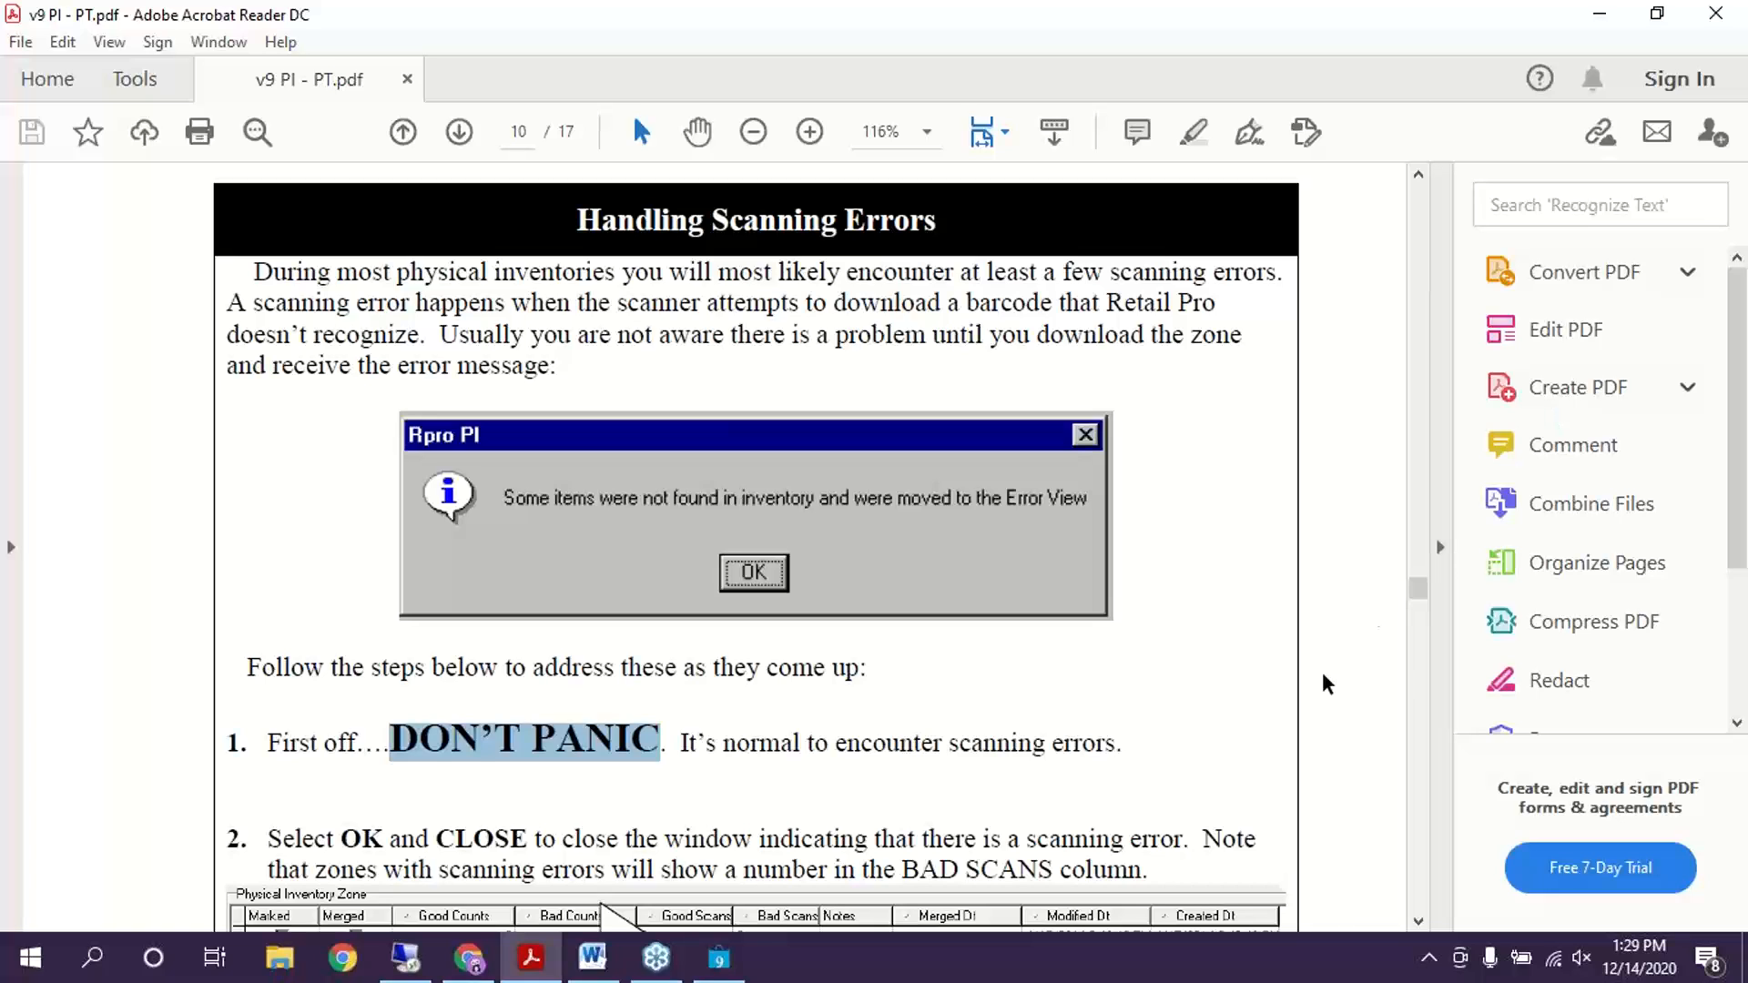
pyautogui.click(1229, 743)
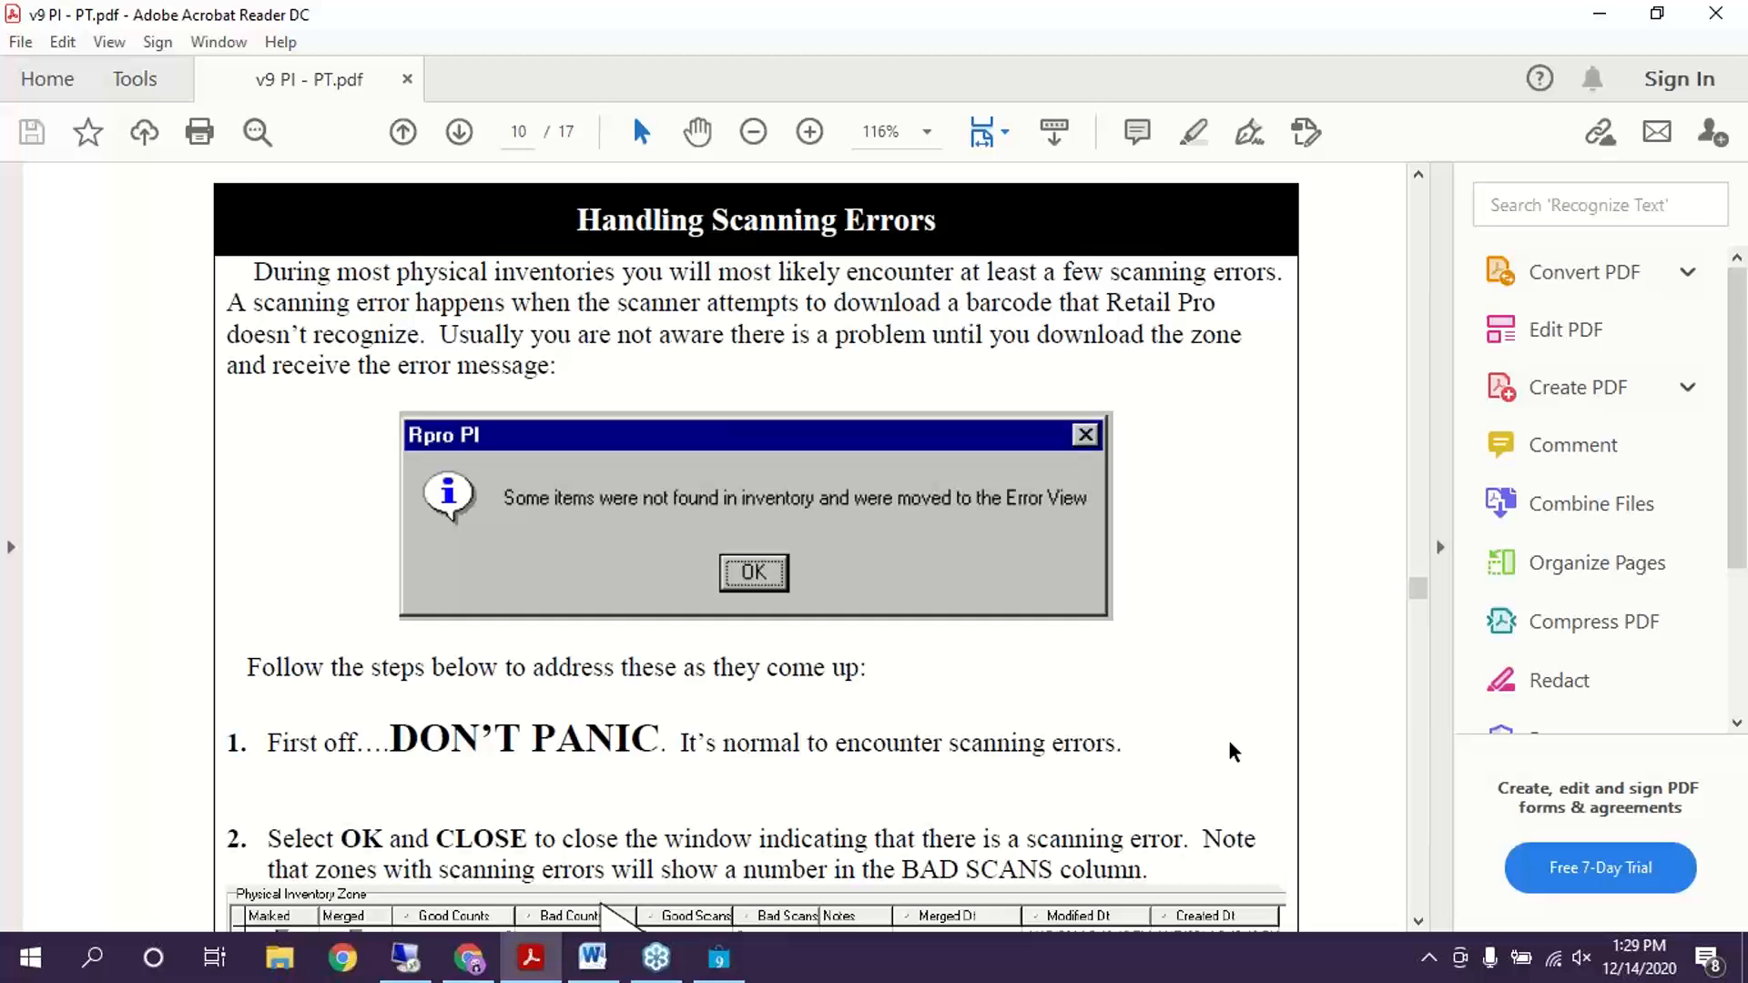
pyautogui.scroll(-4, 653, 701)
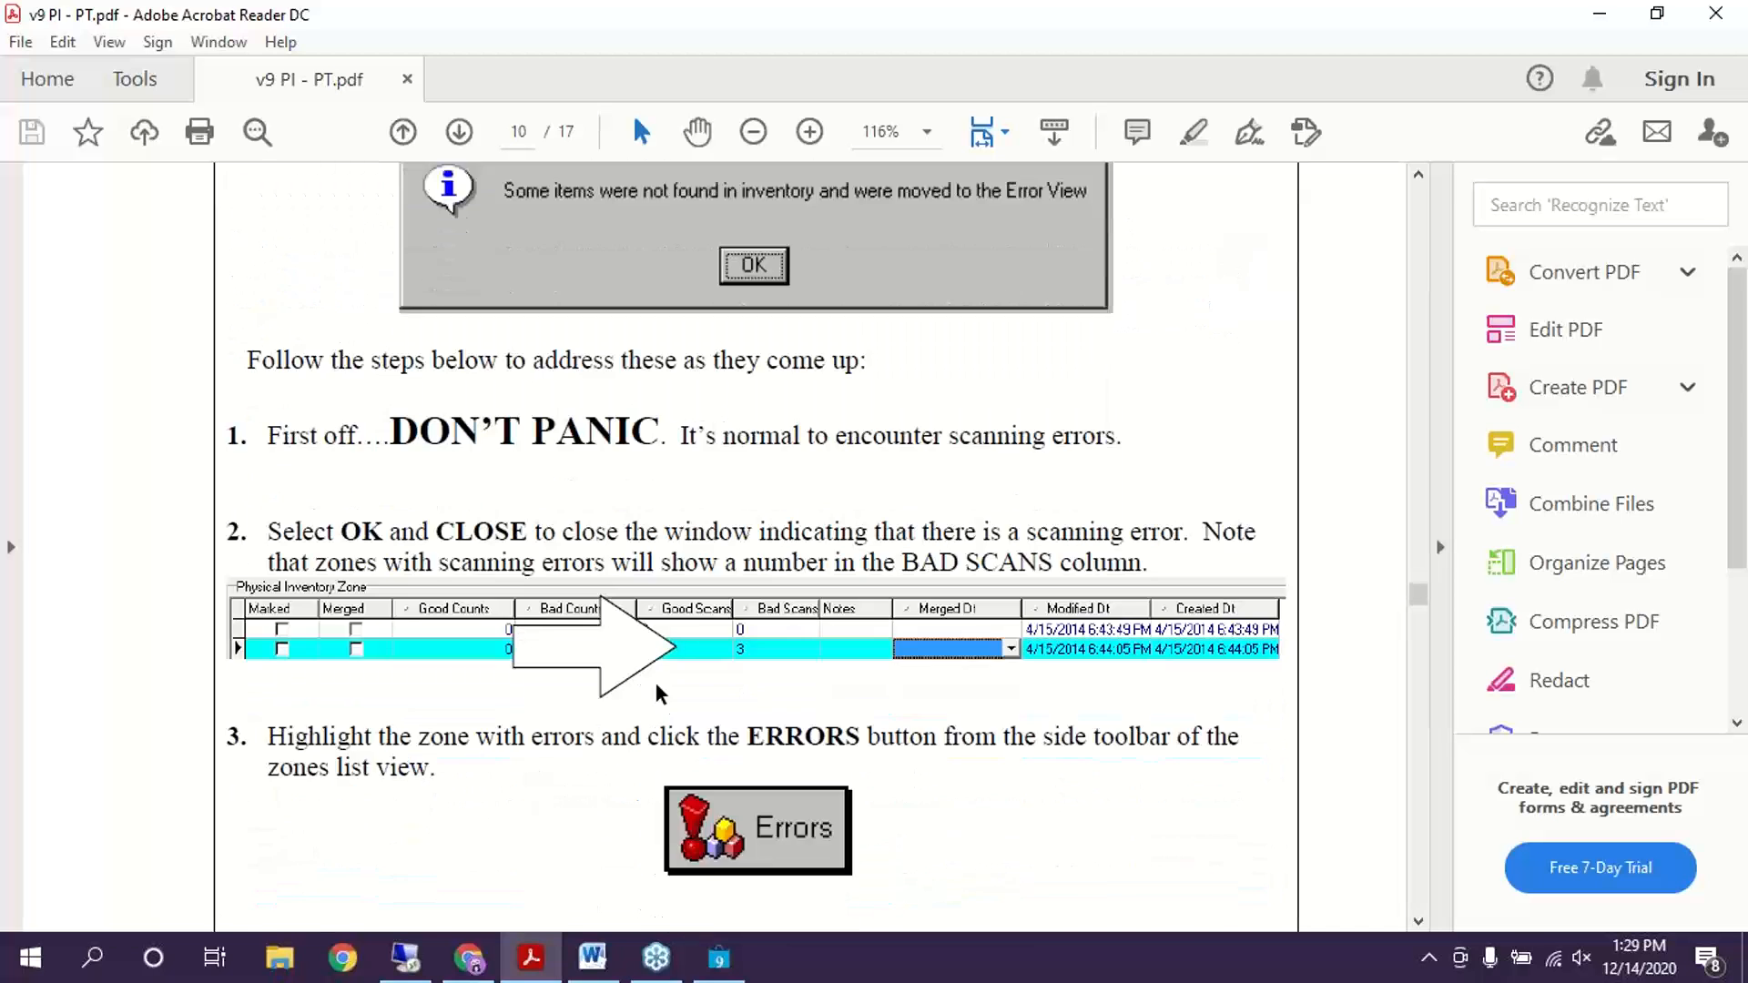
pyautogui.click(737, 965)
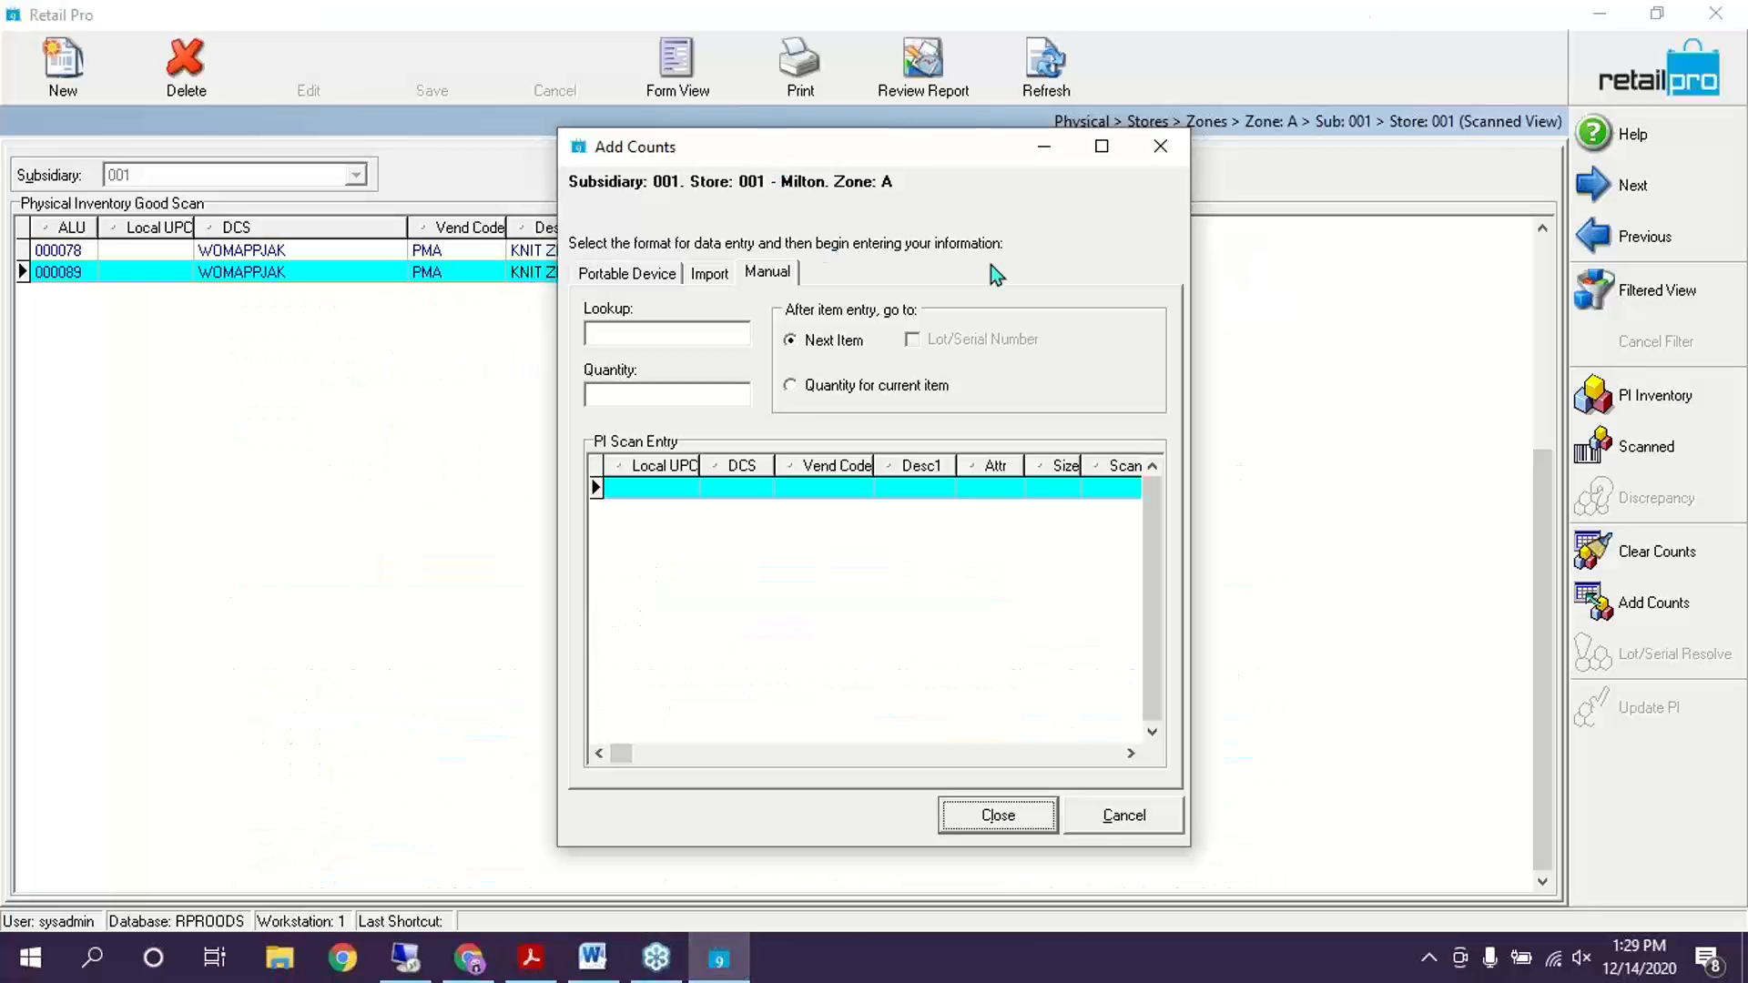
# Look up items 000076 and 000069 into zone A, then close Add Counts and return to Zones
pyautogui.click(678, 333)
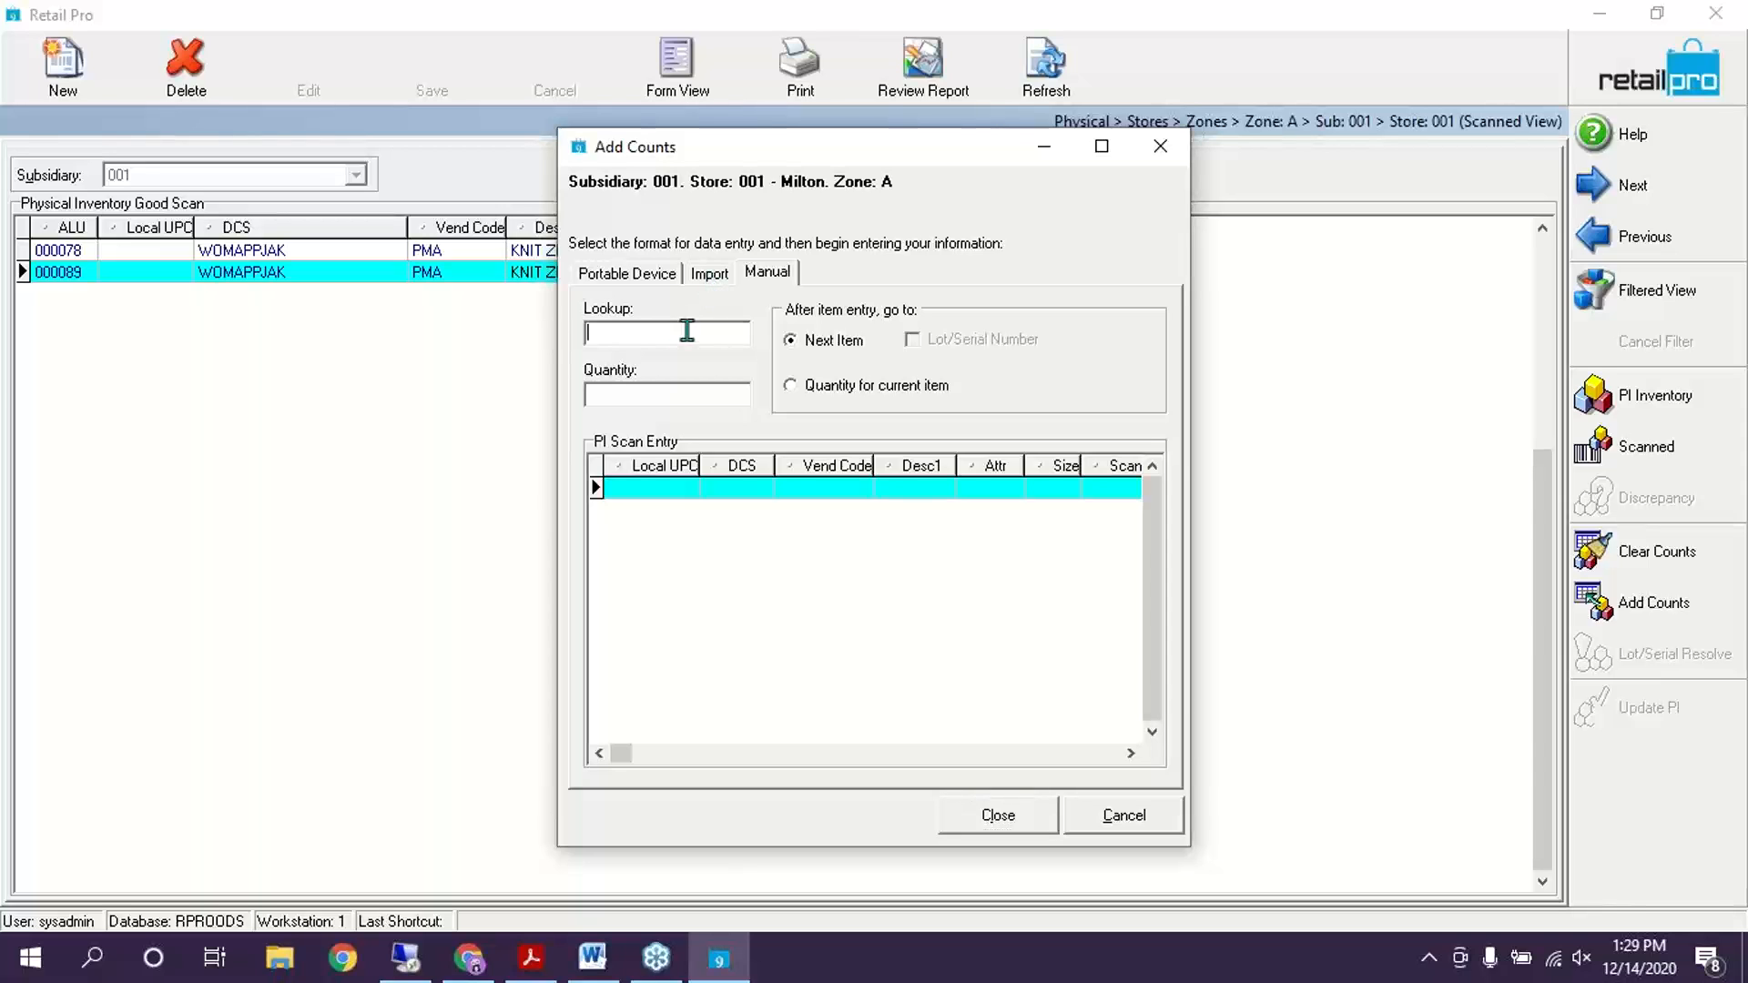
pyautogui.write('000076')
pyautogui.press('Return')
pyautogui.write('000069')
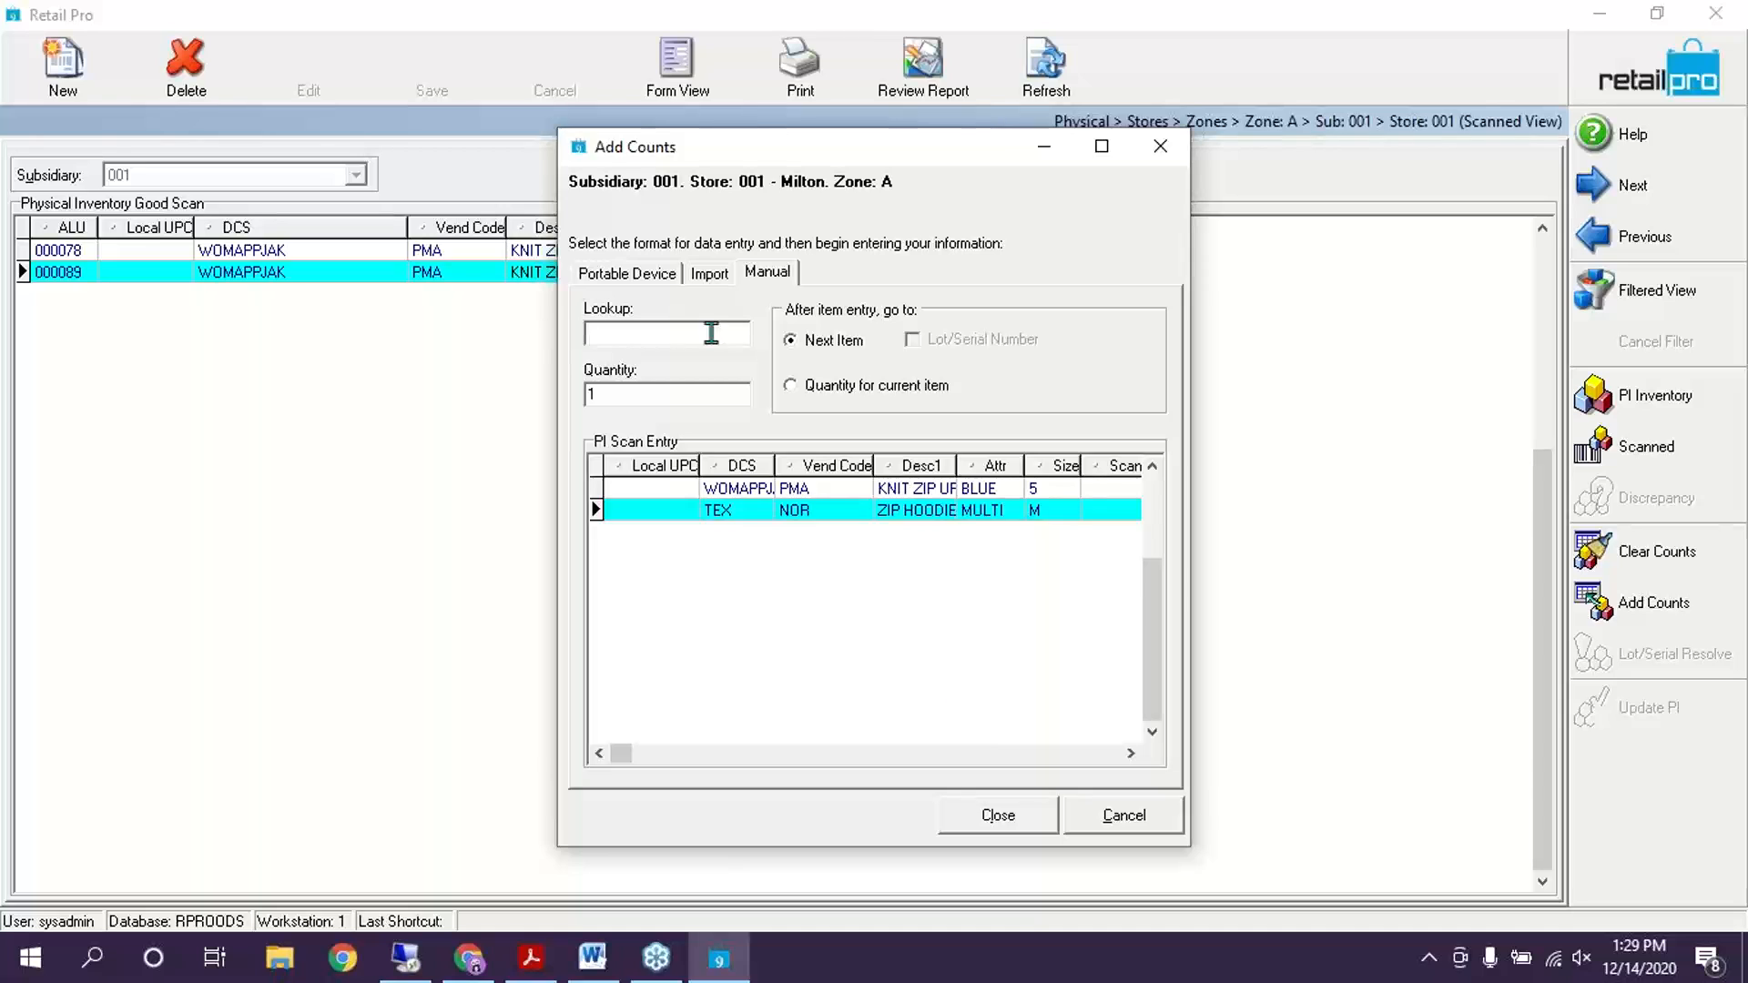
pyautogui.click(1016, 815)
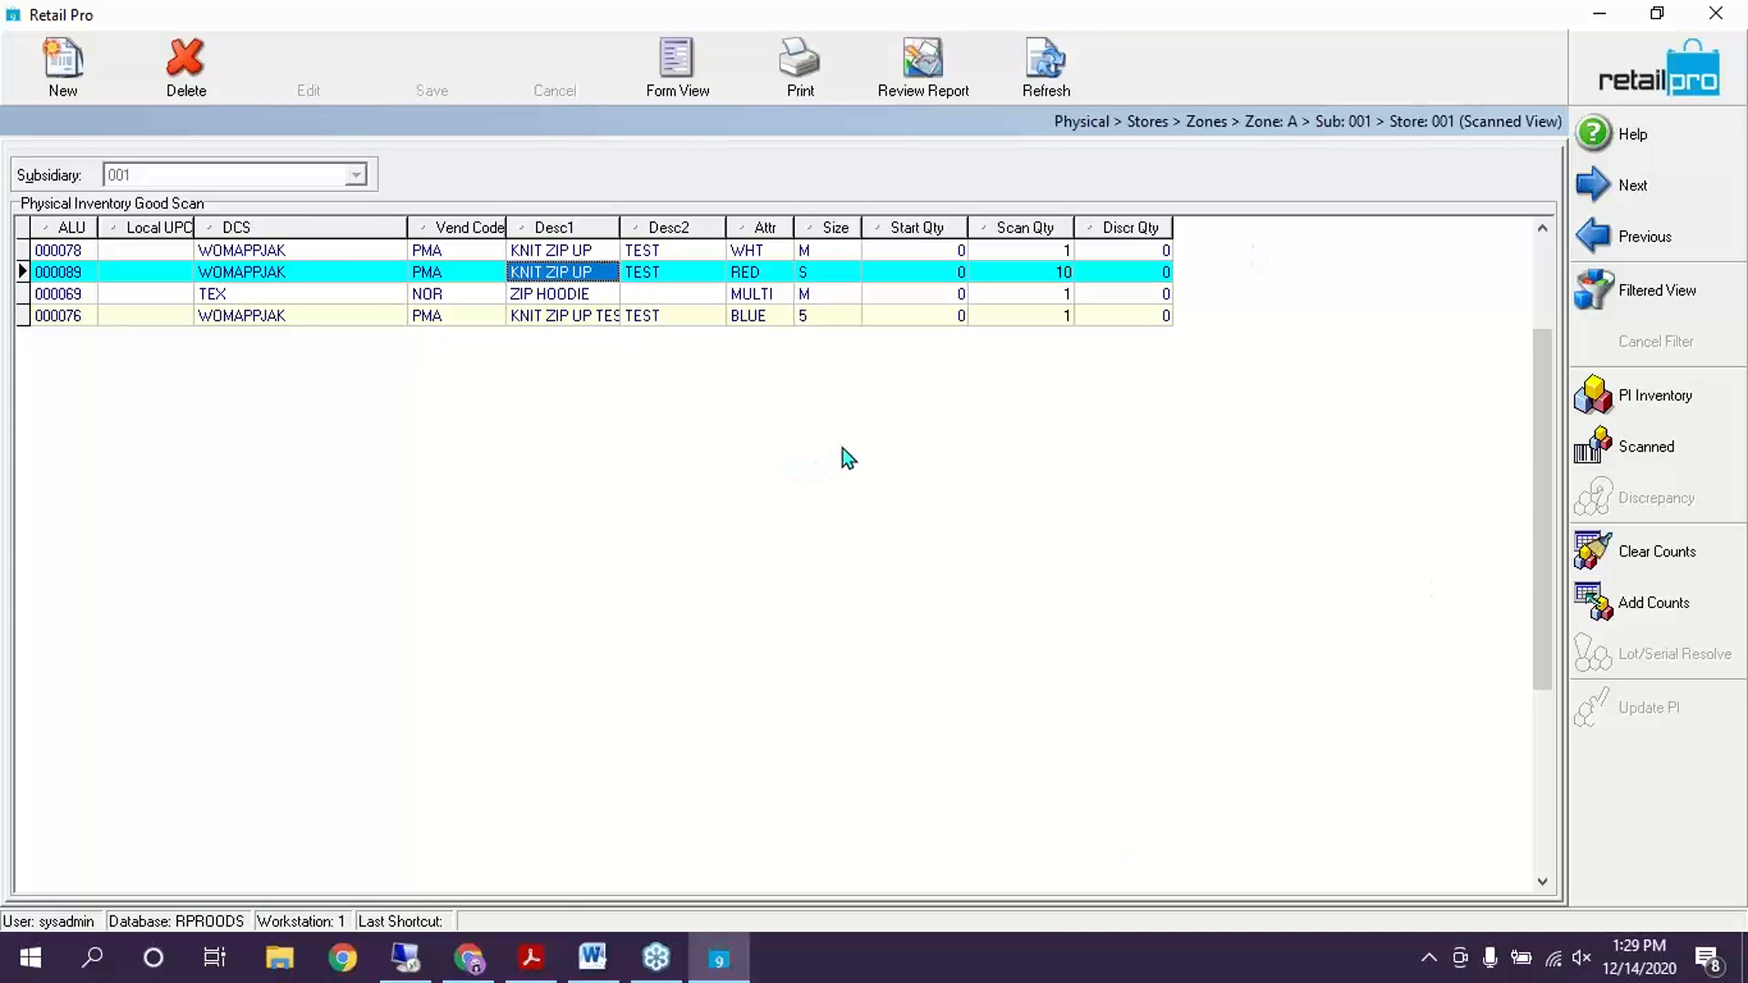
pyautogui.click(1619, 91)
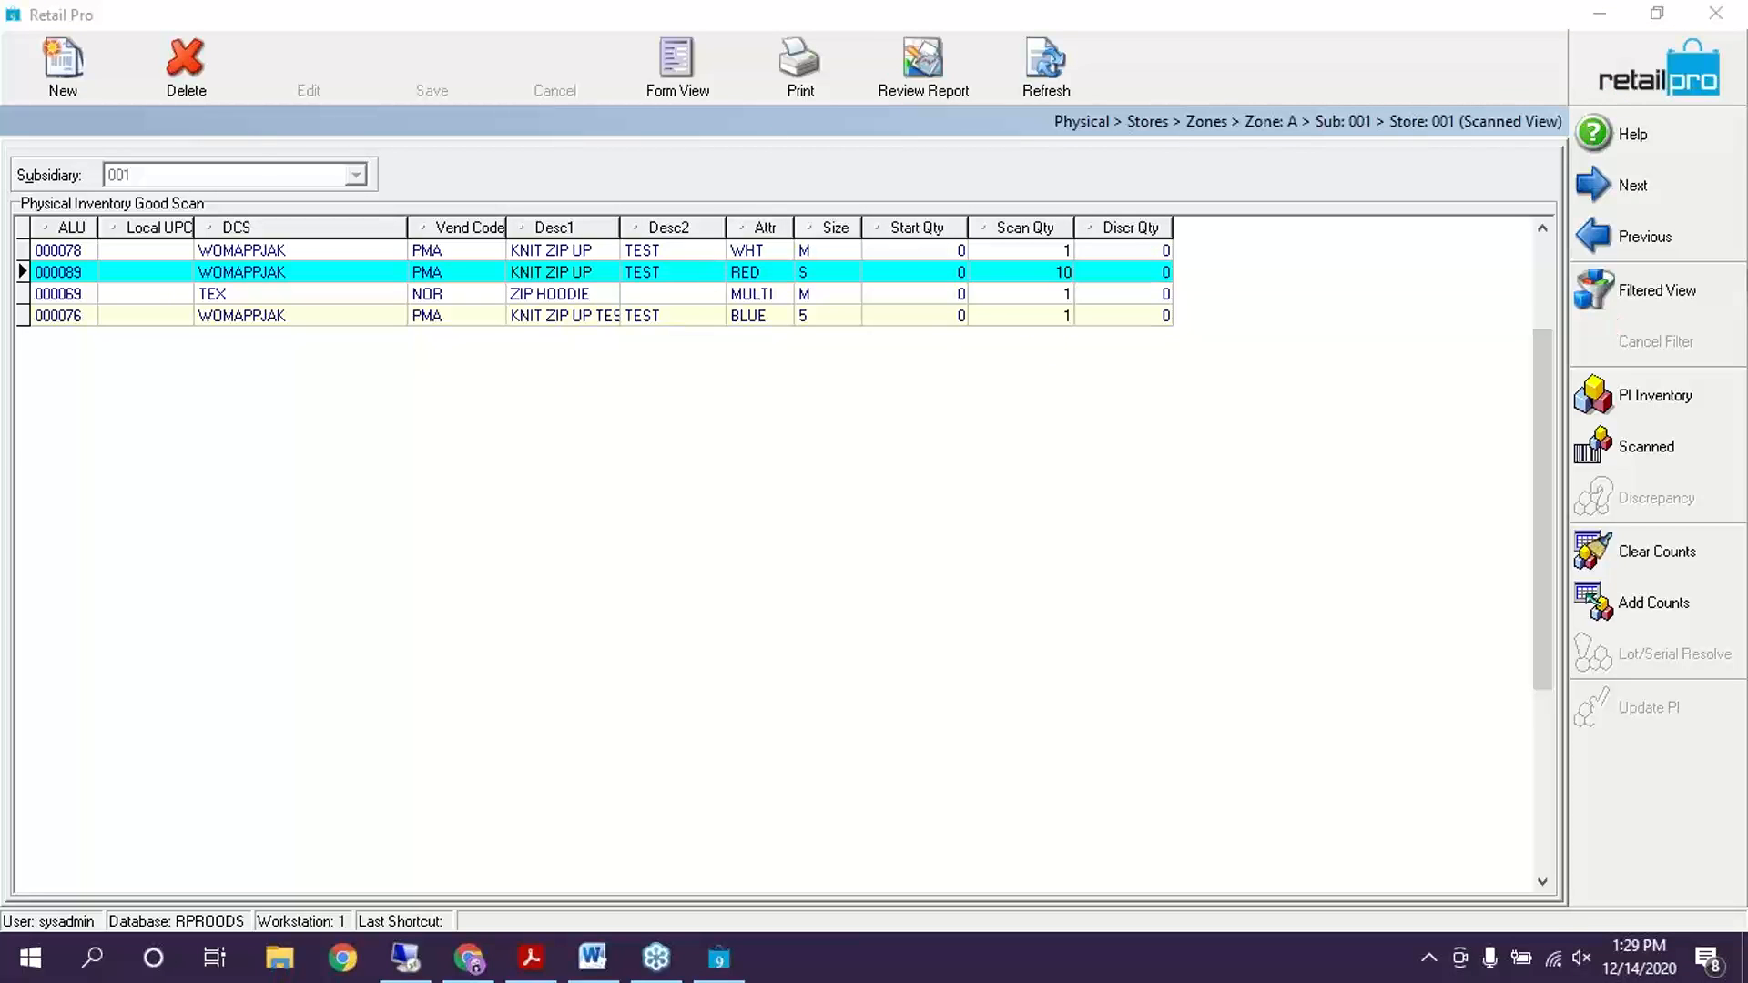
pyautogui.click(1650, 86)
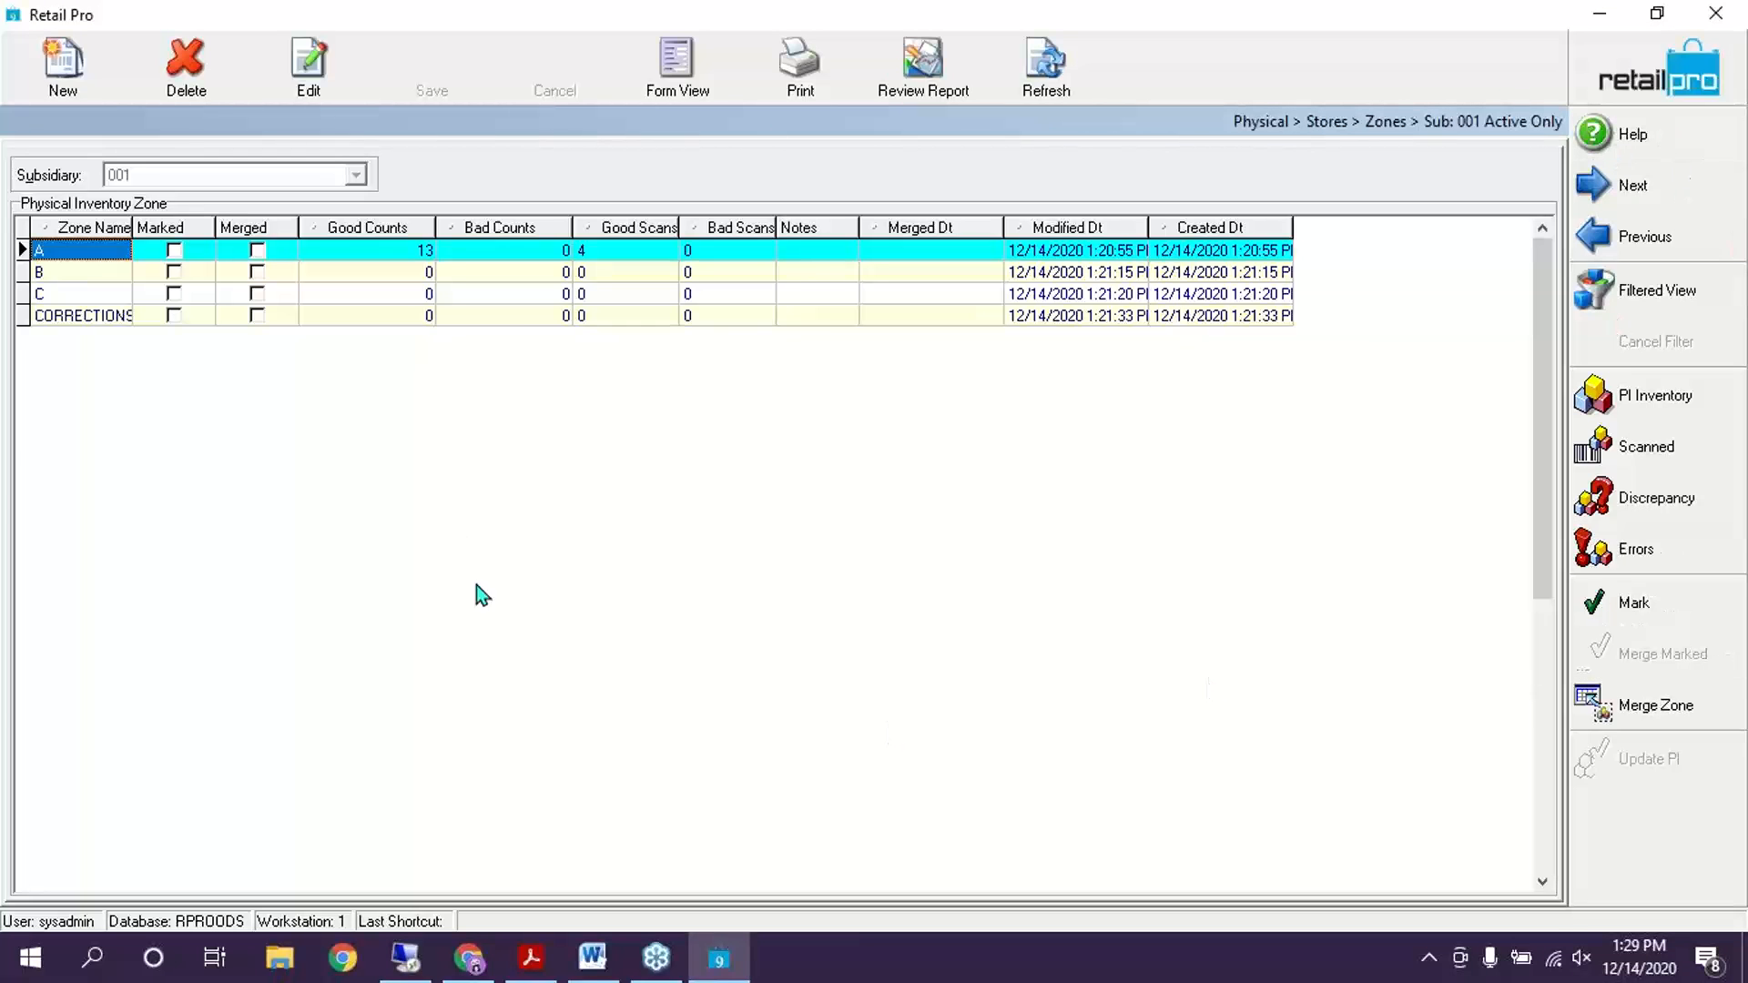
# Select zone A and open its scanning errors list
pyautogui.click(84, 273)
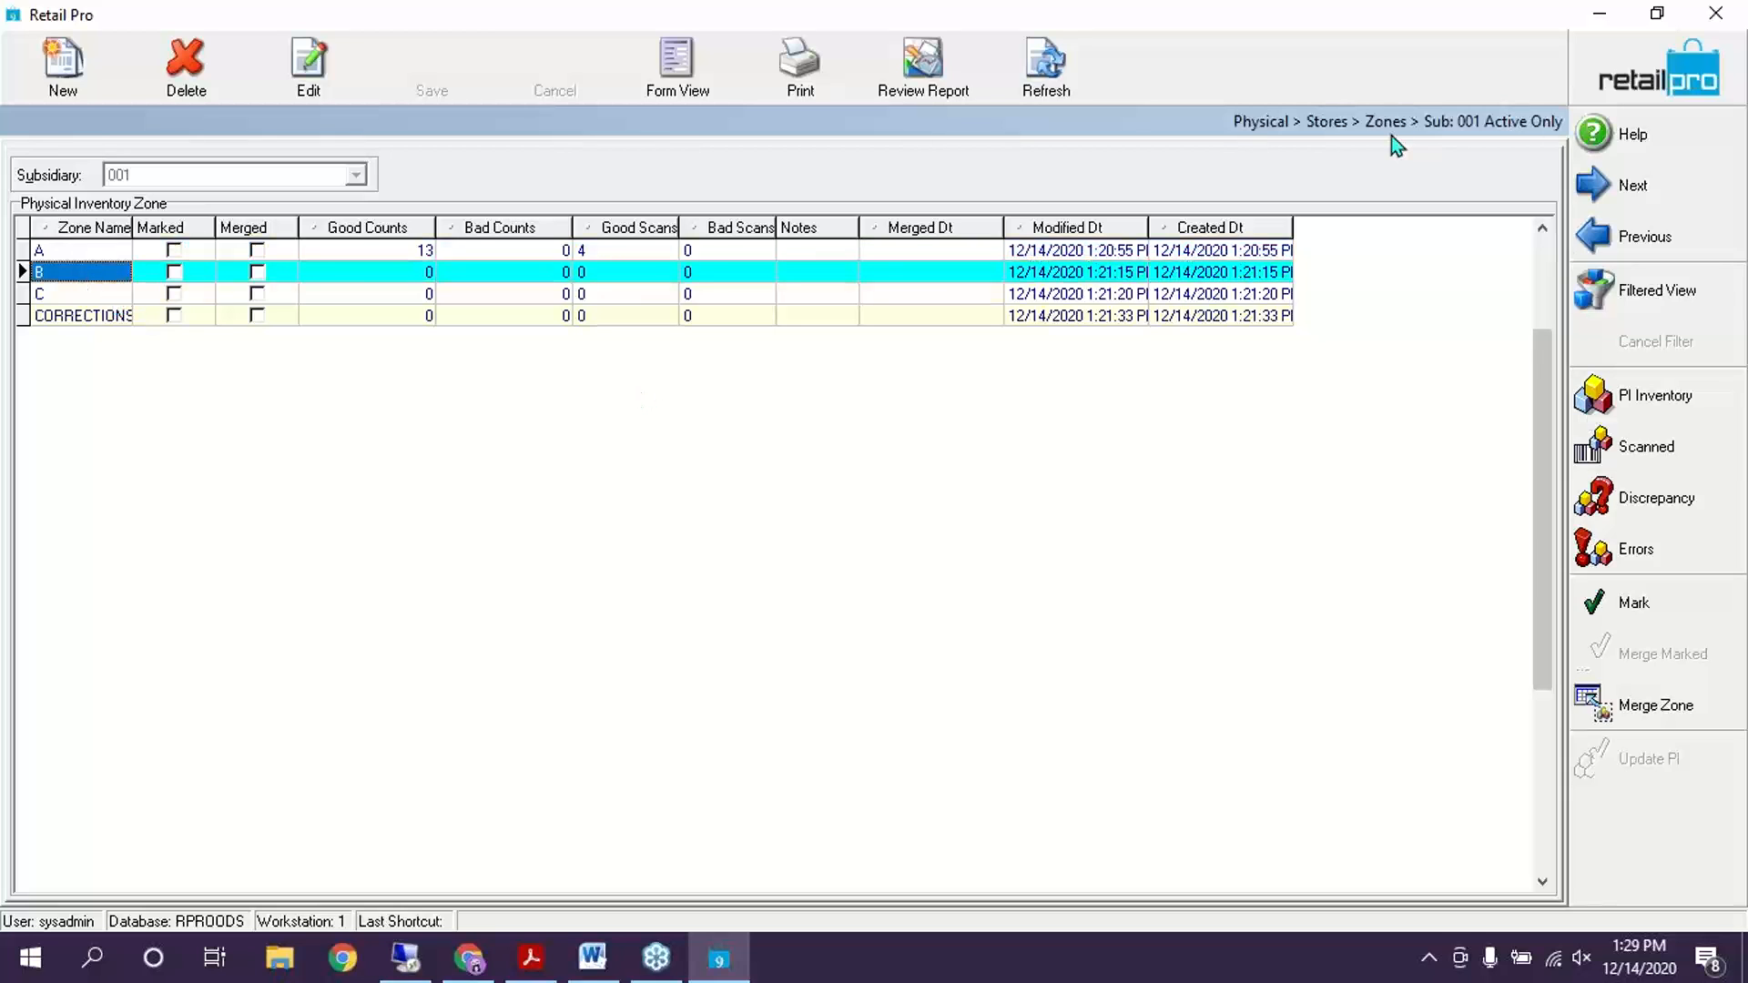
pyautogui.click(86, 254)
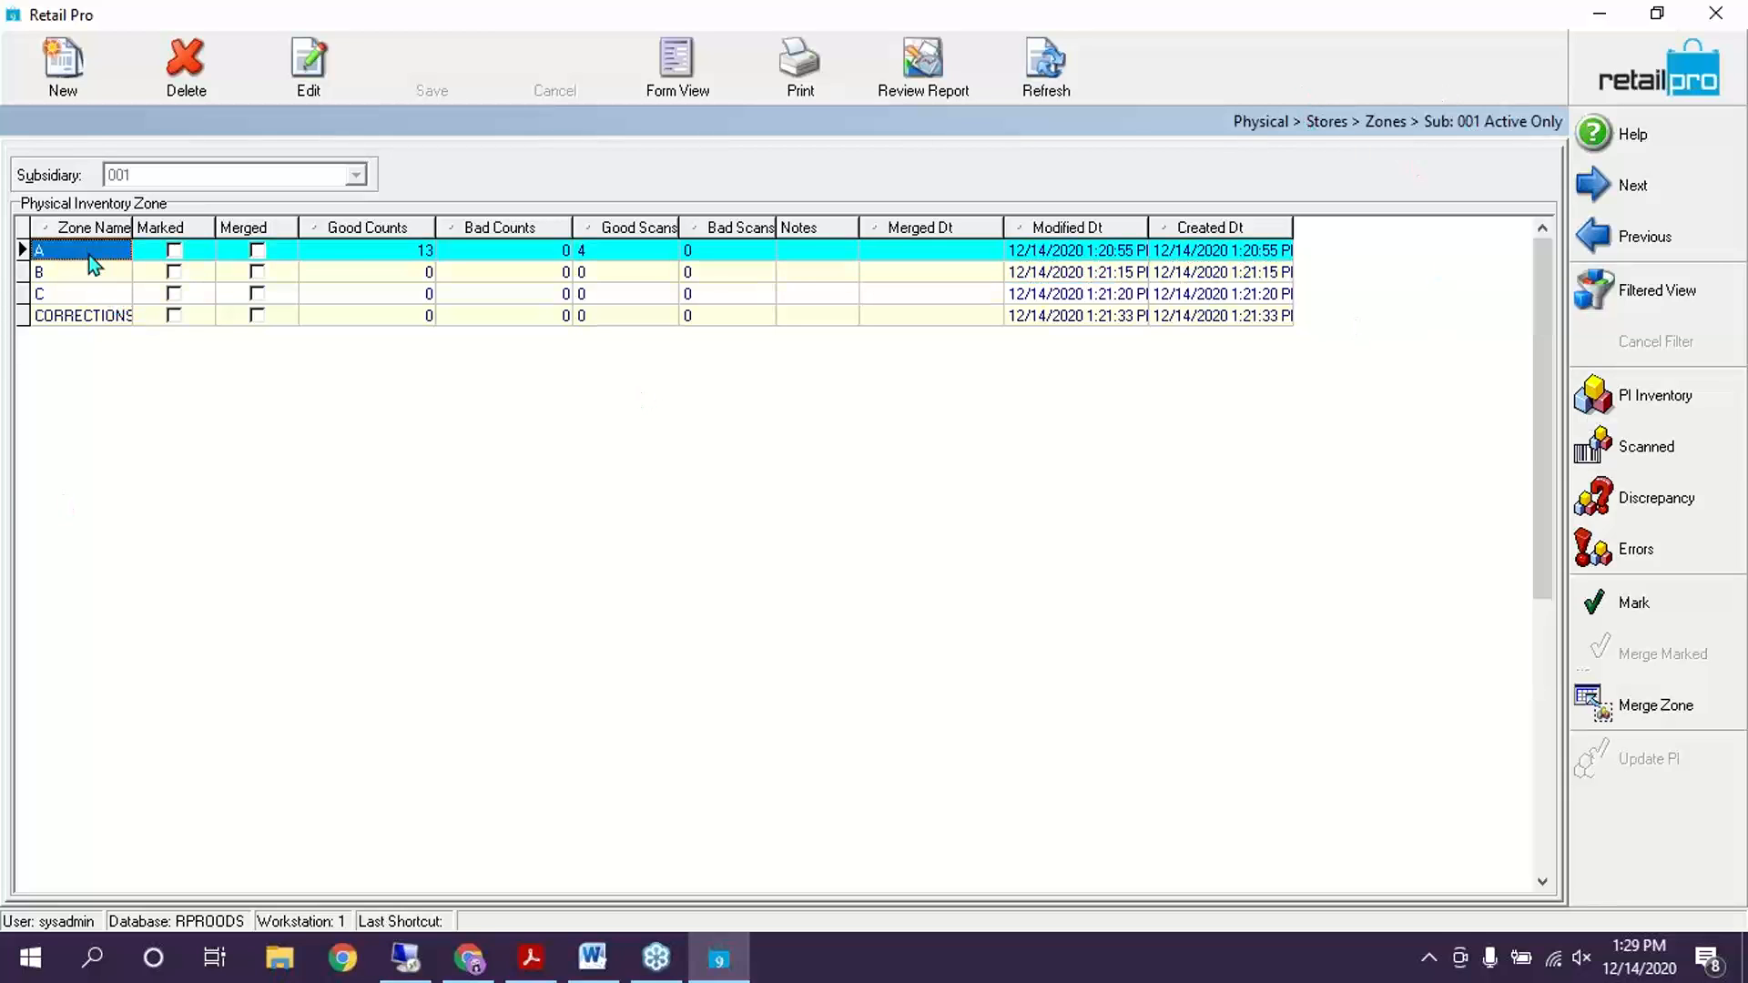
pyautogui.click(58, 266)
pyautogui.click(71, 255)
pyautogui.click(1621, 549)
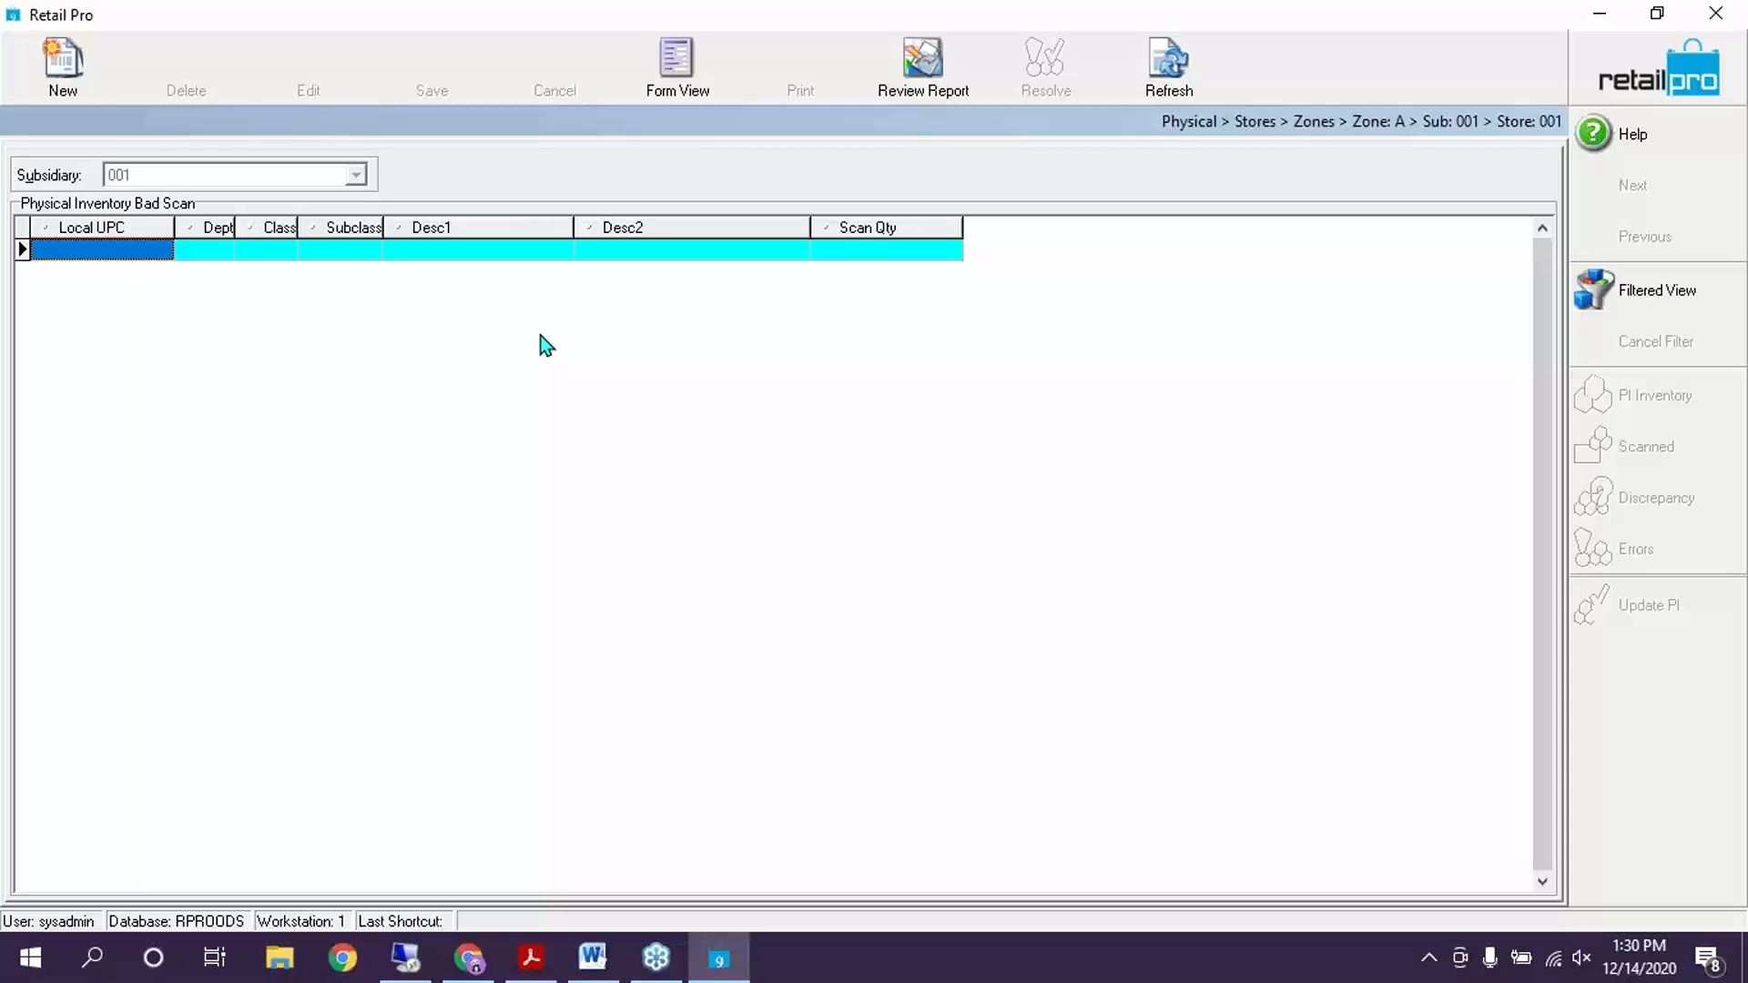
# Check zone A's Bad Counts and Bad Scans values, reopen its errors, then return to the guide
pyautogui.click(1614, 97)
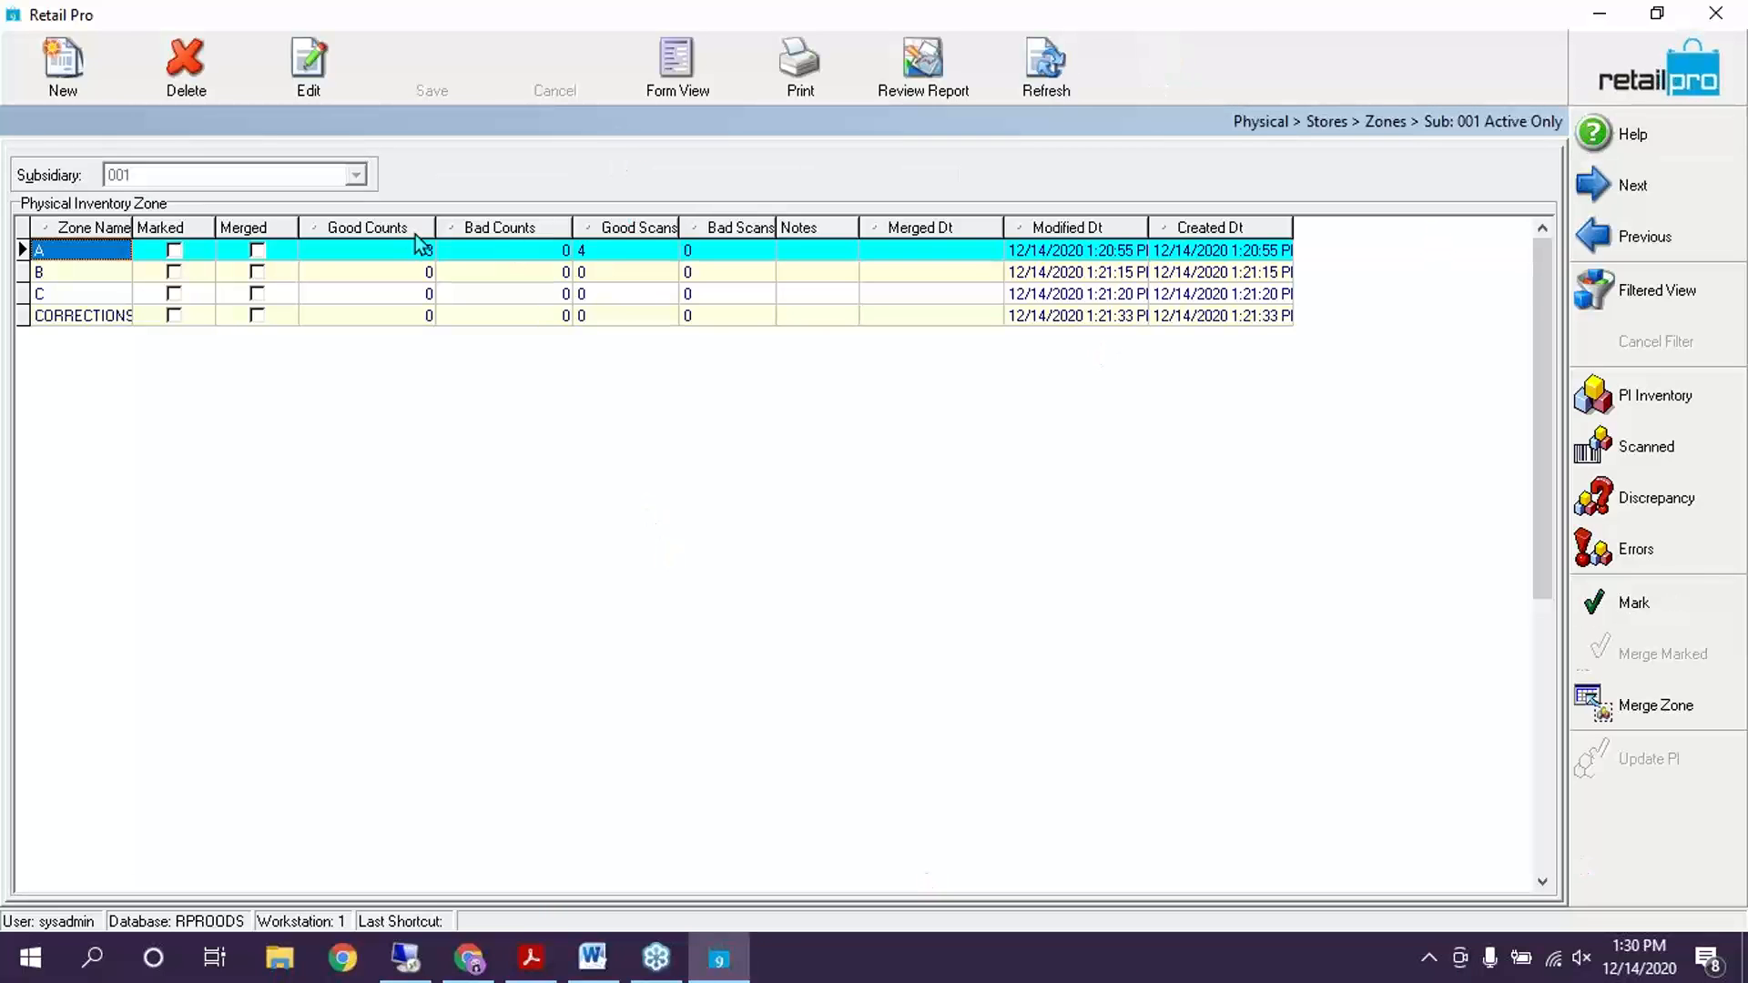
pyautogui.click(477, 254)
pyautogui.click(719, 256)
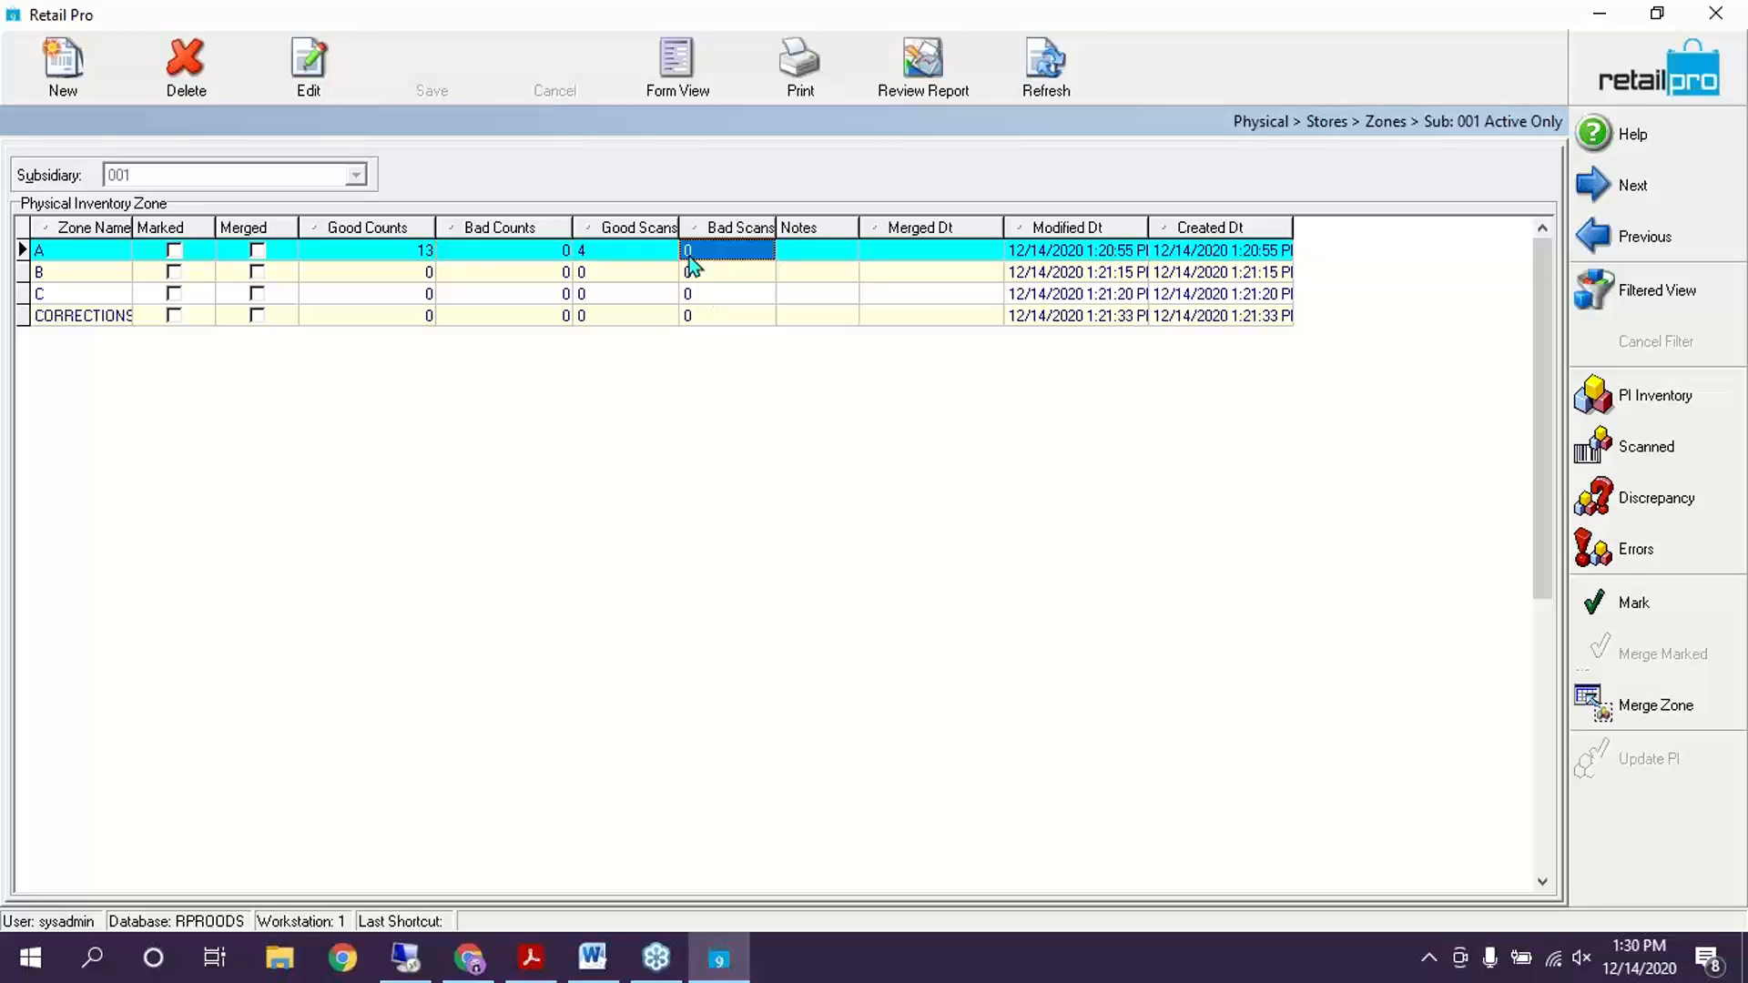
pyautogui.click(515, 254)
pyautogui.click(762, 255)
pyautogui.click(1621, 550)
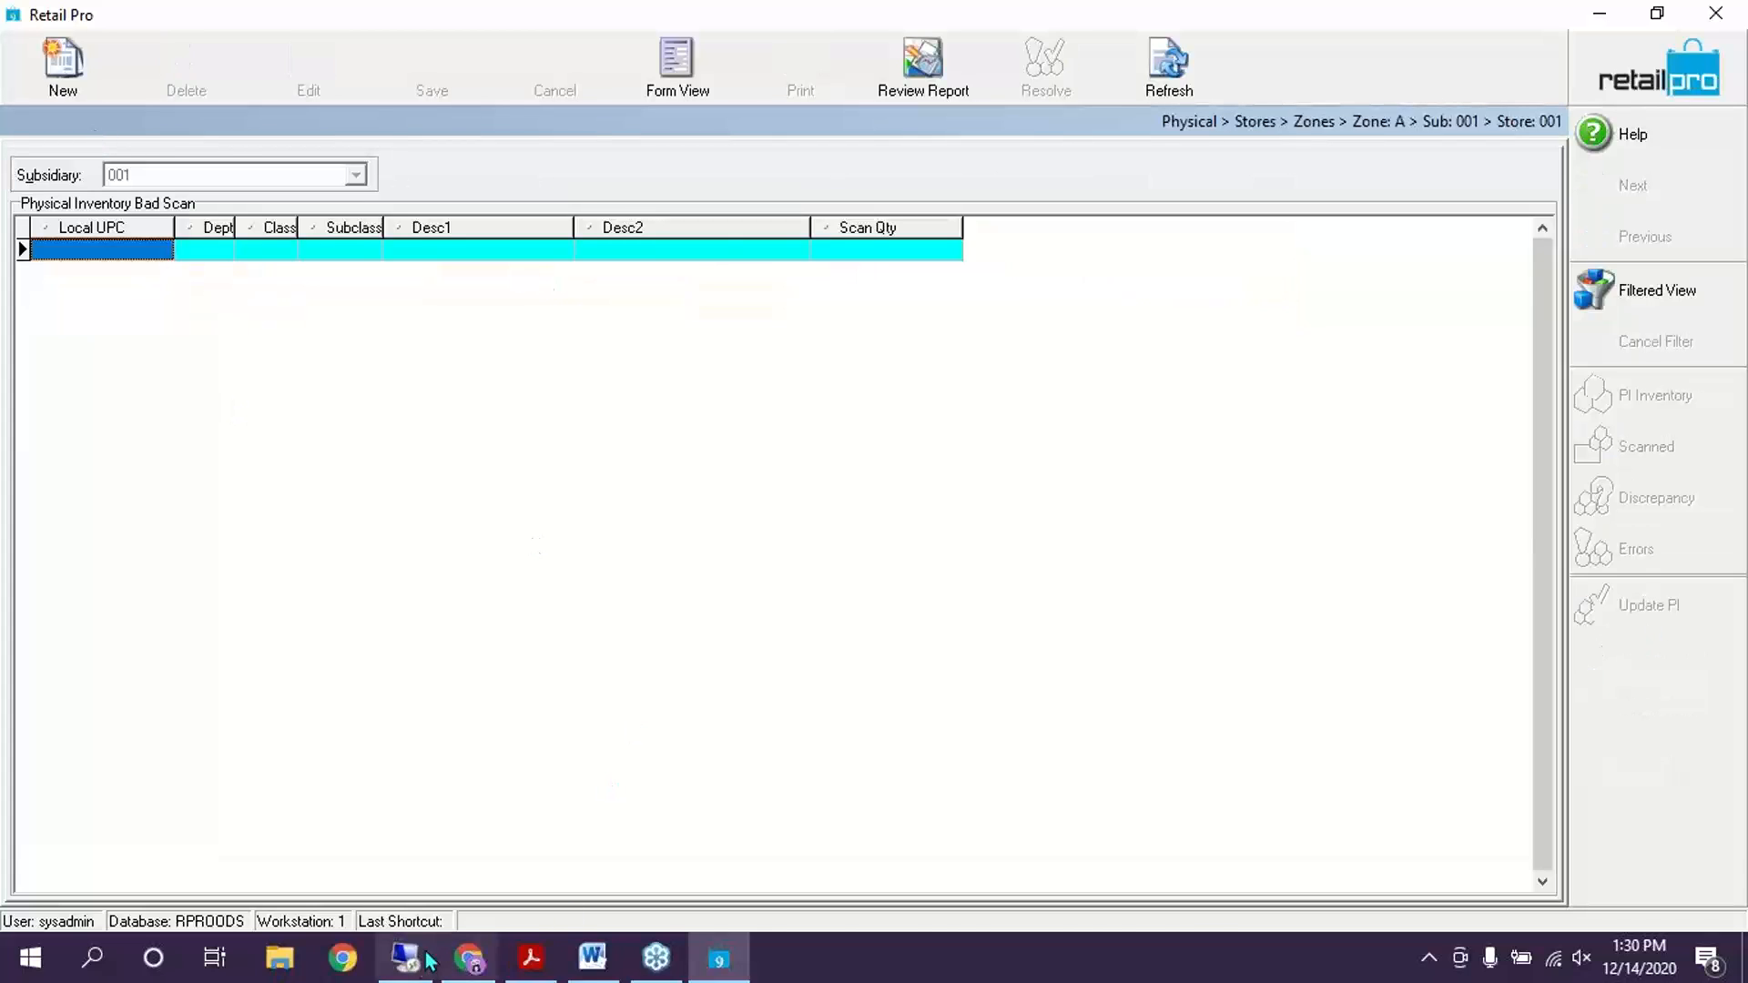
pyautogui.click(531, 958)
# Scroll down the guide to the Bad Scan grid image
pyautogui.scroll(-5, 971, 601)
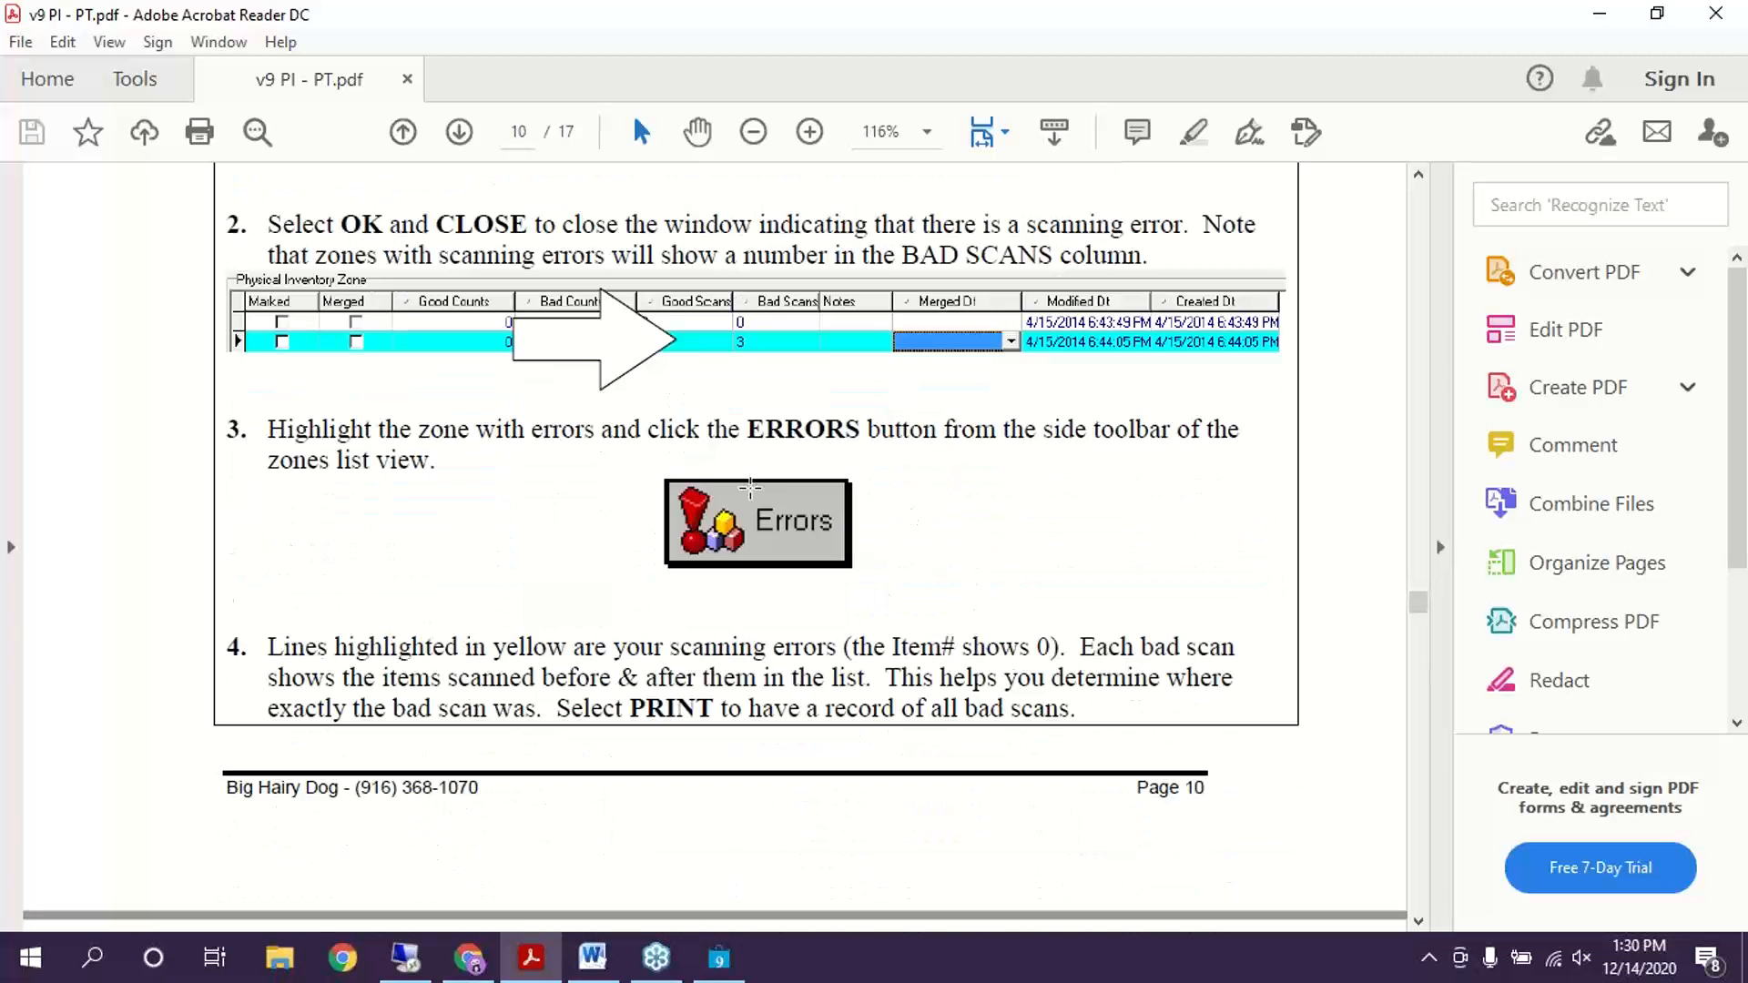
pyautogui.scroll(-7, 776, 512)
pyautogui.scroll(-3, 777, 513)
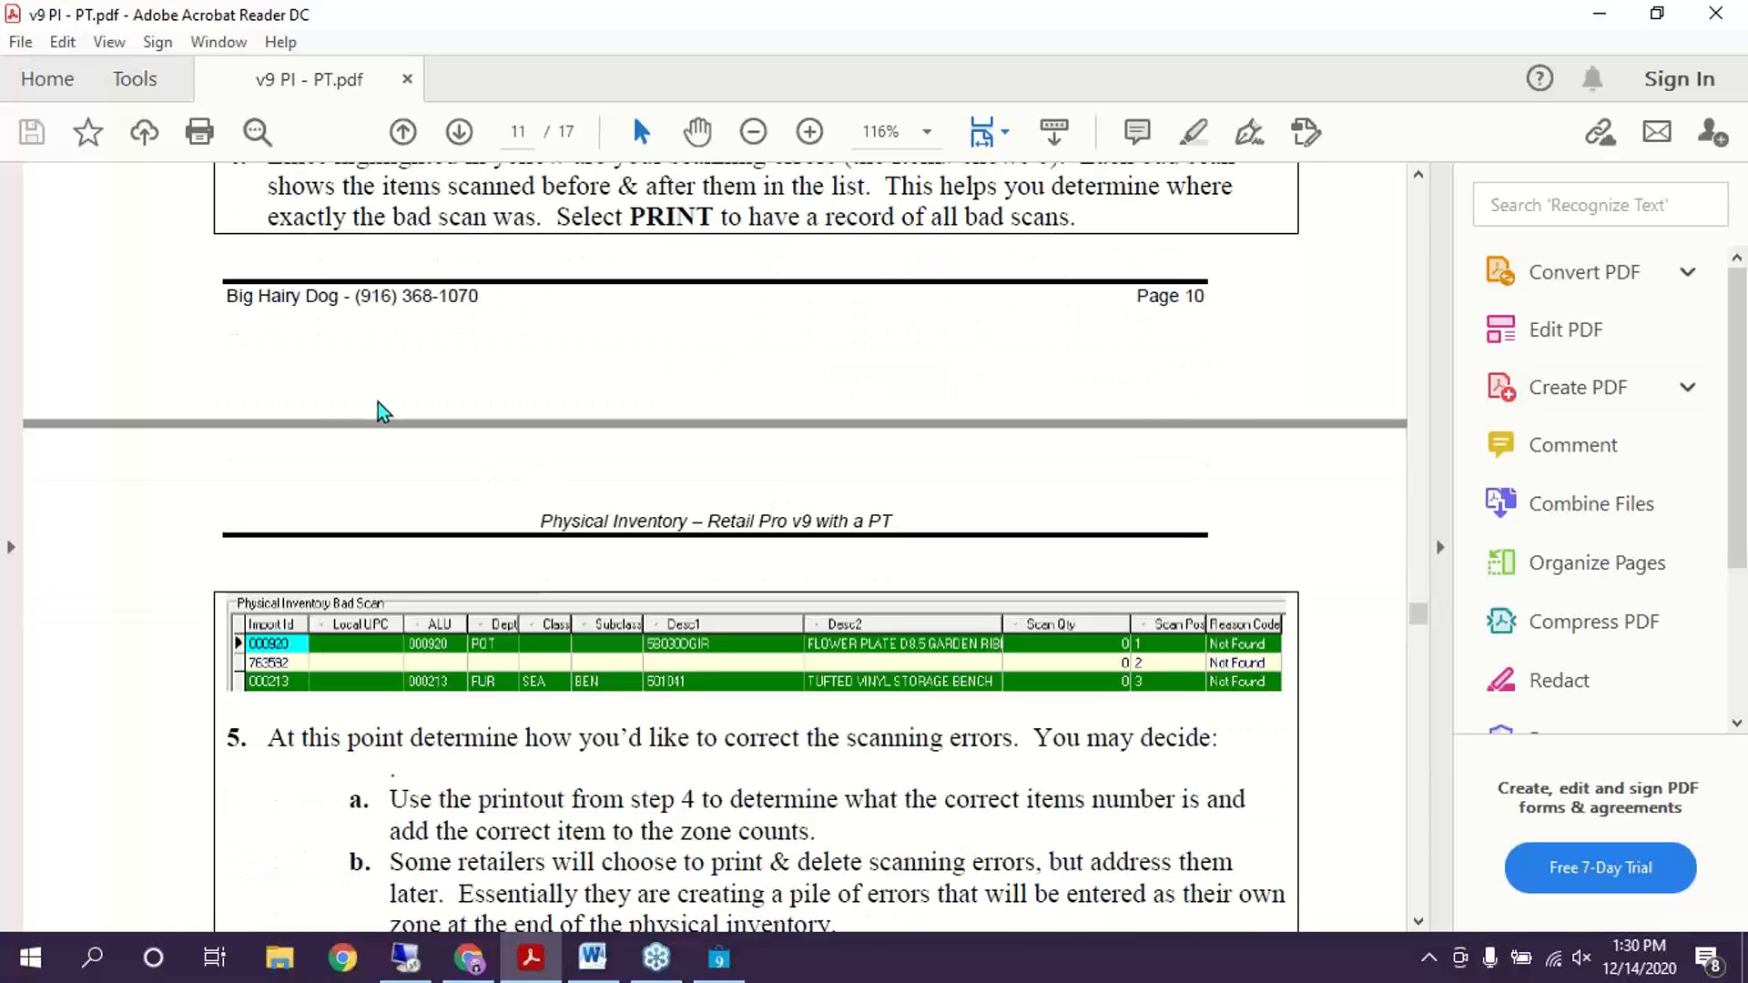
pyautogui.scroll(-3, 865, 328)
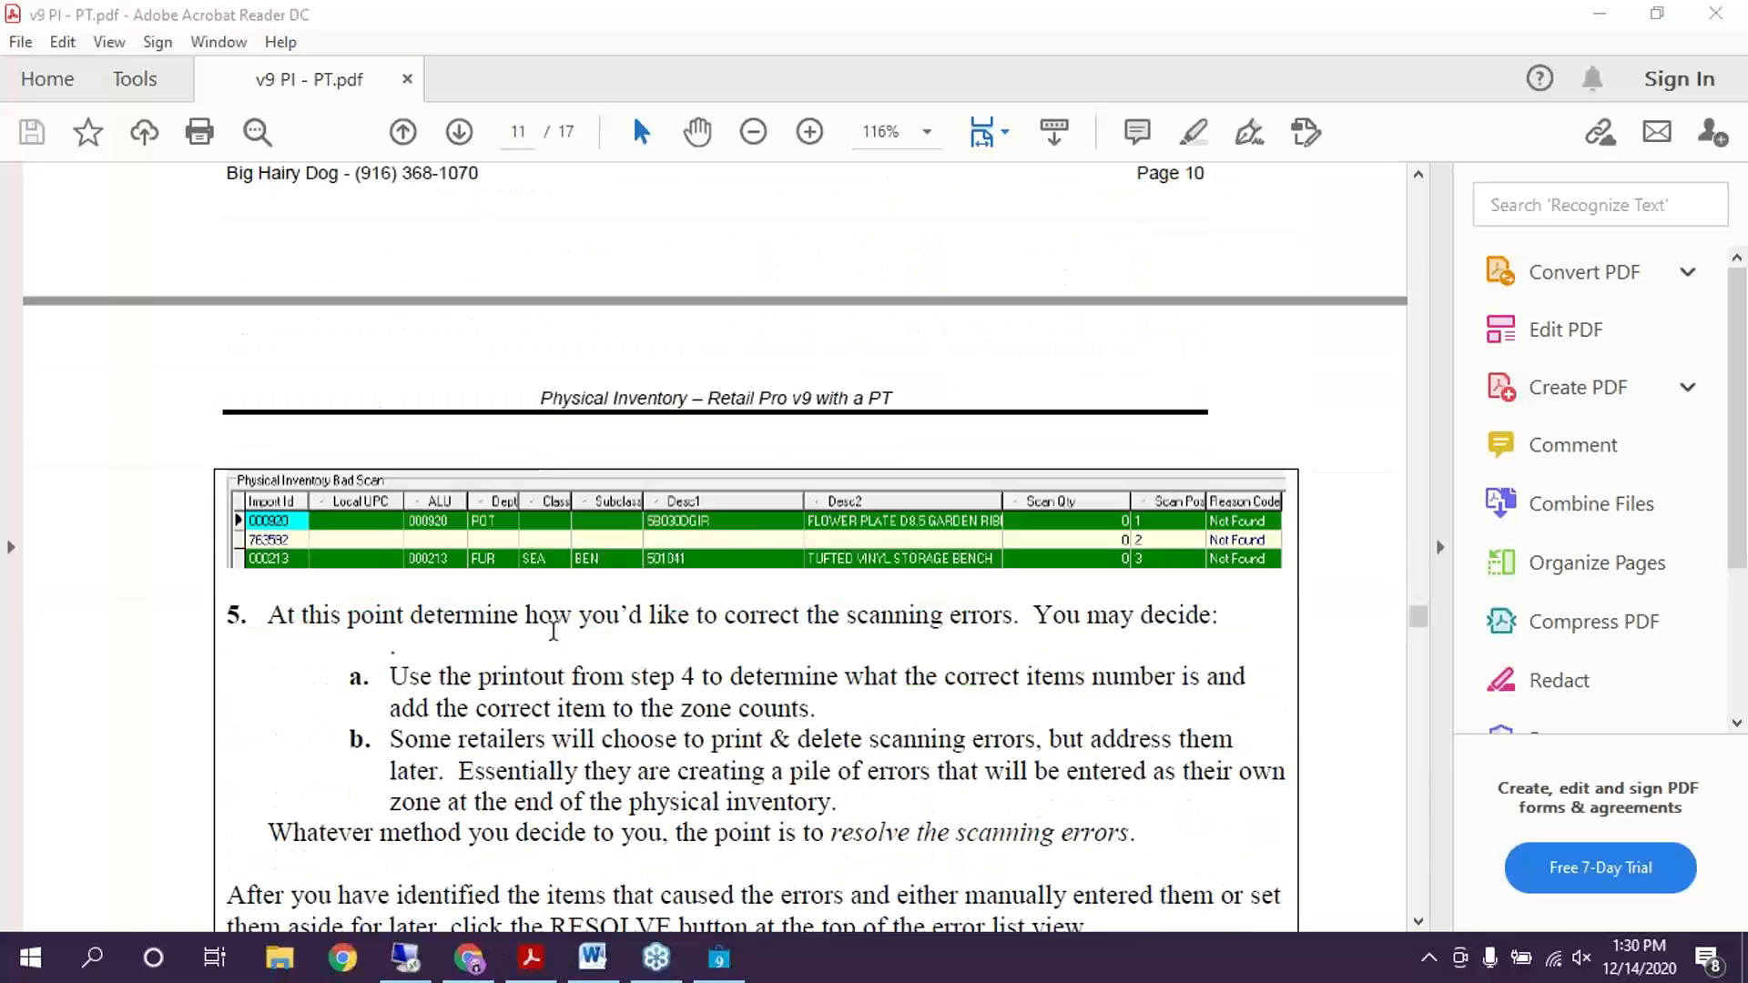
pyautogui.click(239, 548)
pyautogui.click(291, 689)
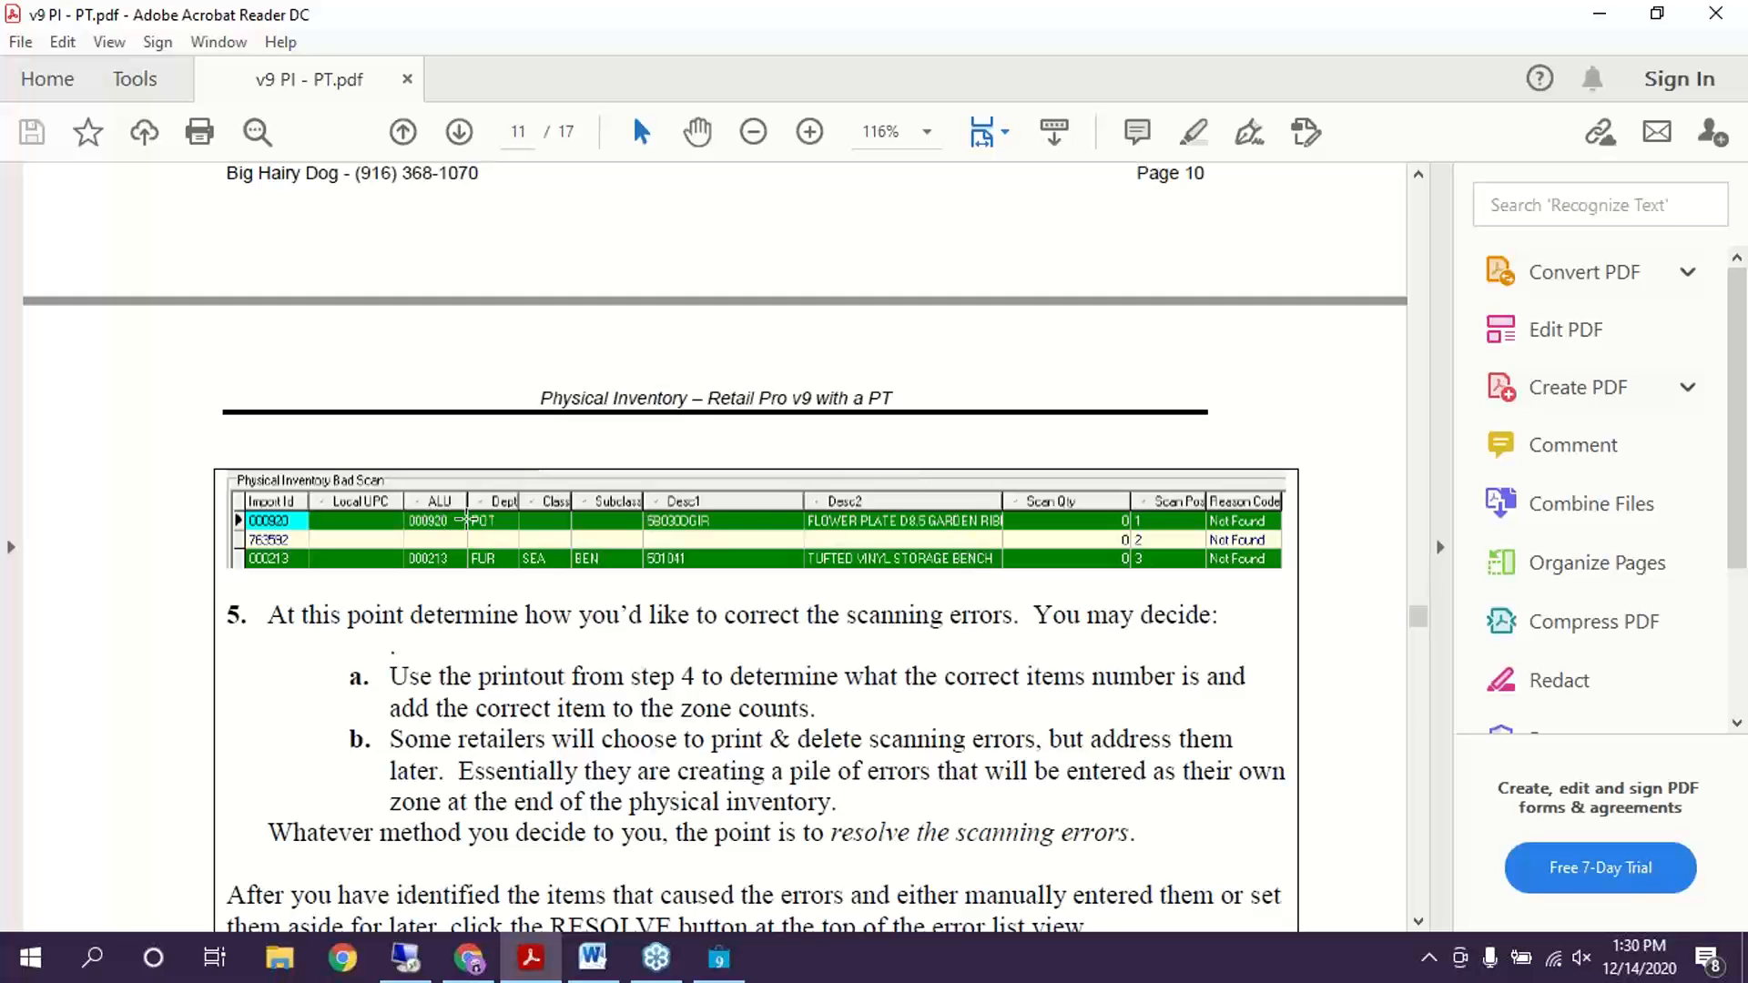
pyautogui.click(466, 520)
pyautogui.click(337, 622)
# Review the Bad Scan table and step 5, then scroll on to the Resolve section
pyautogui.click(311, 551)
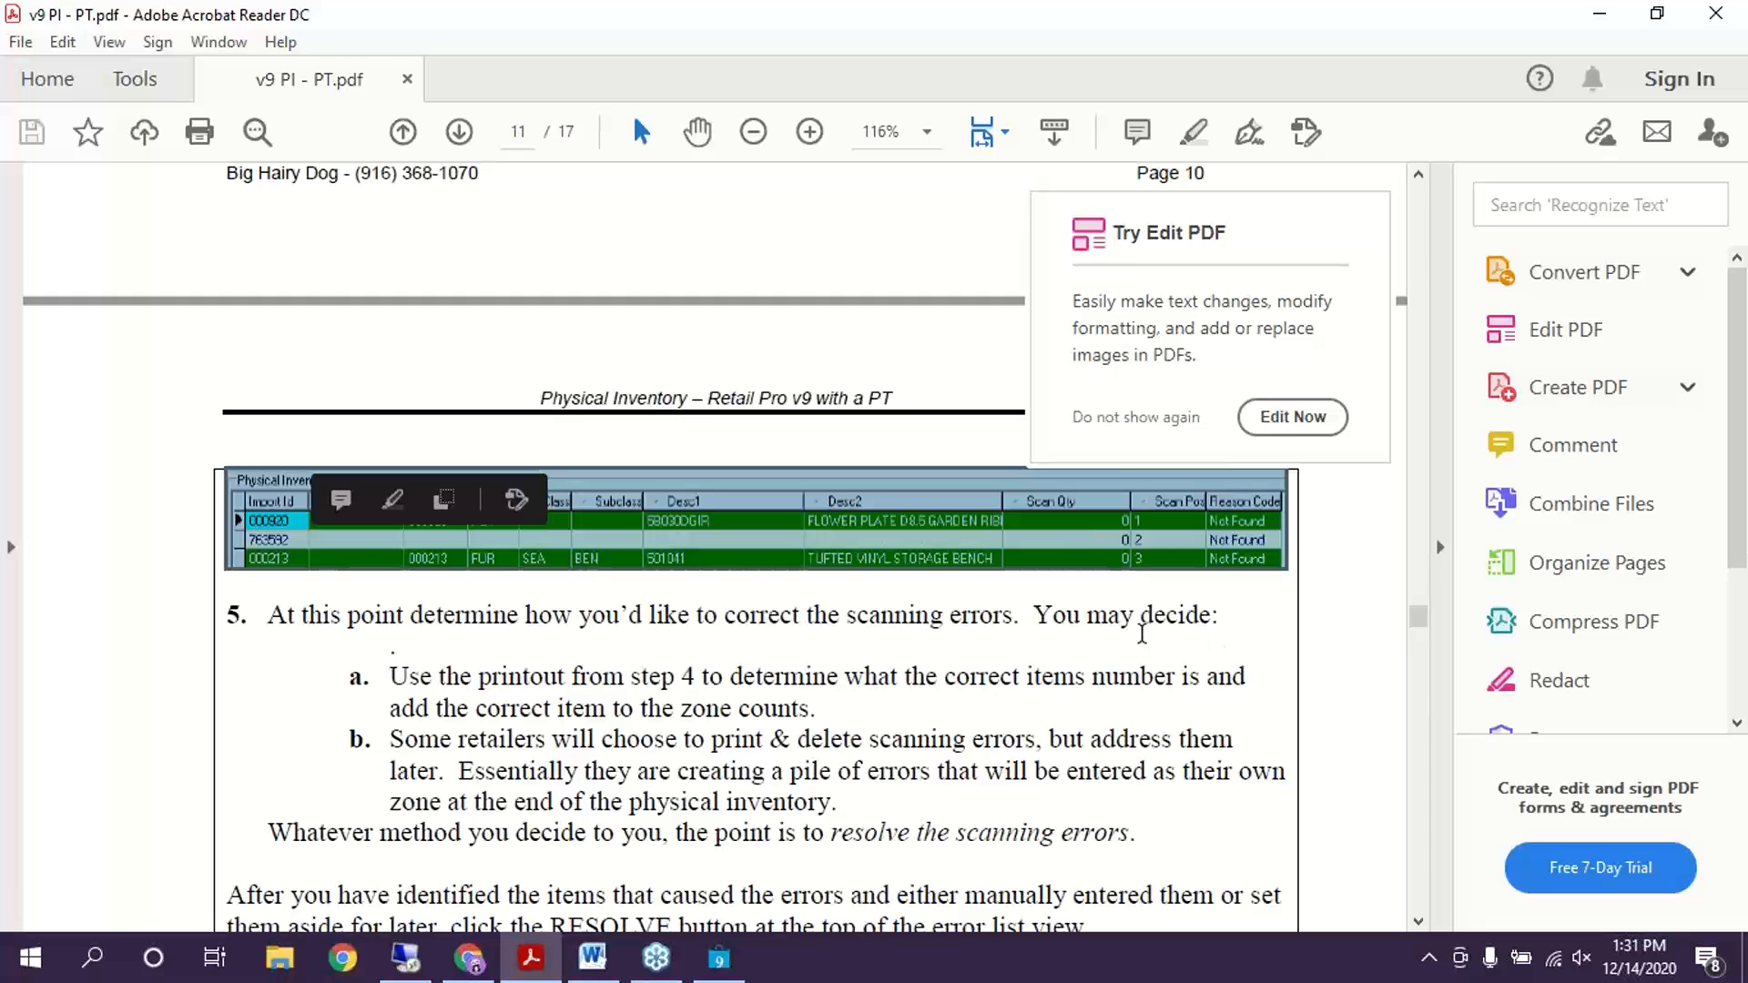
pyautogui.click(1285, 177)
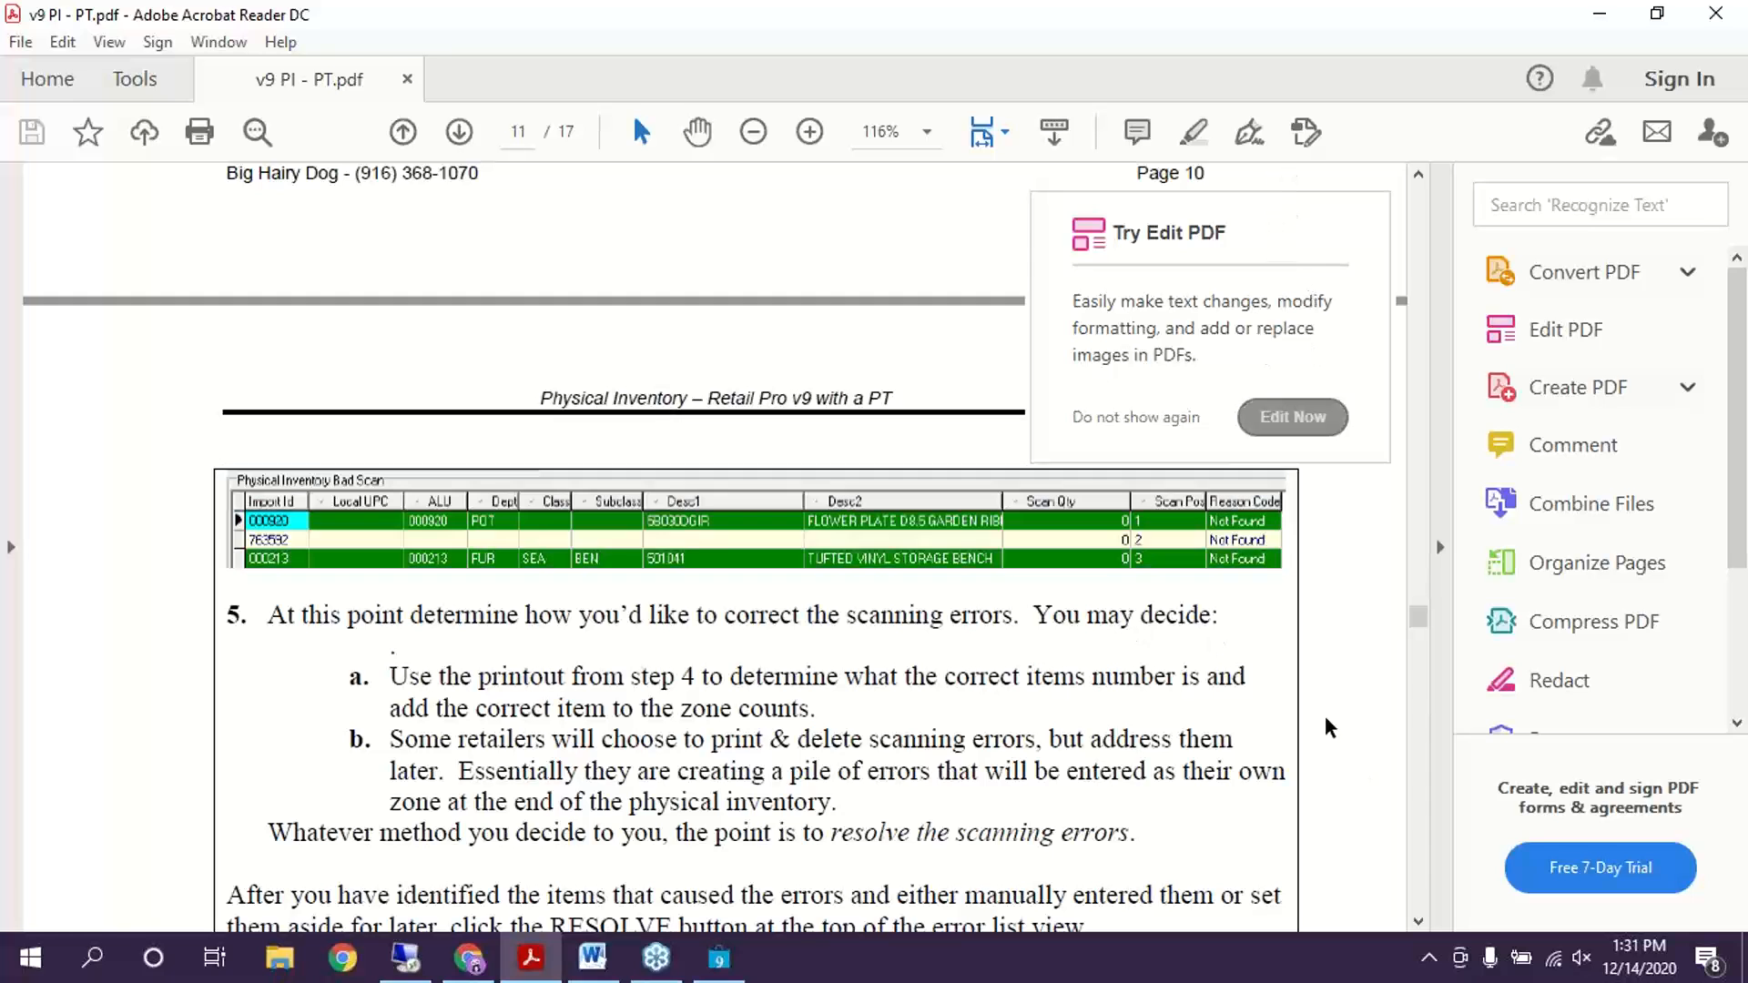
pyautogui.click(788, 760)
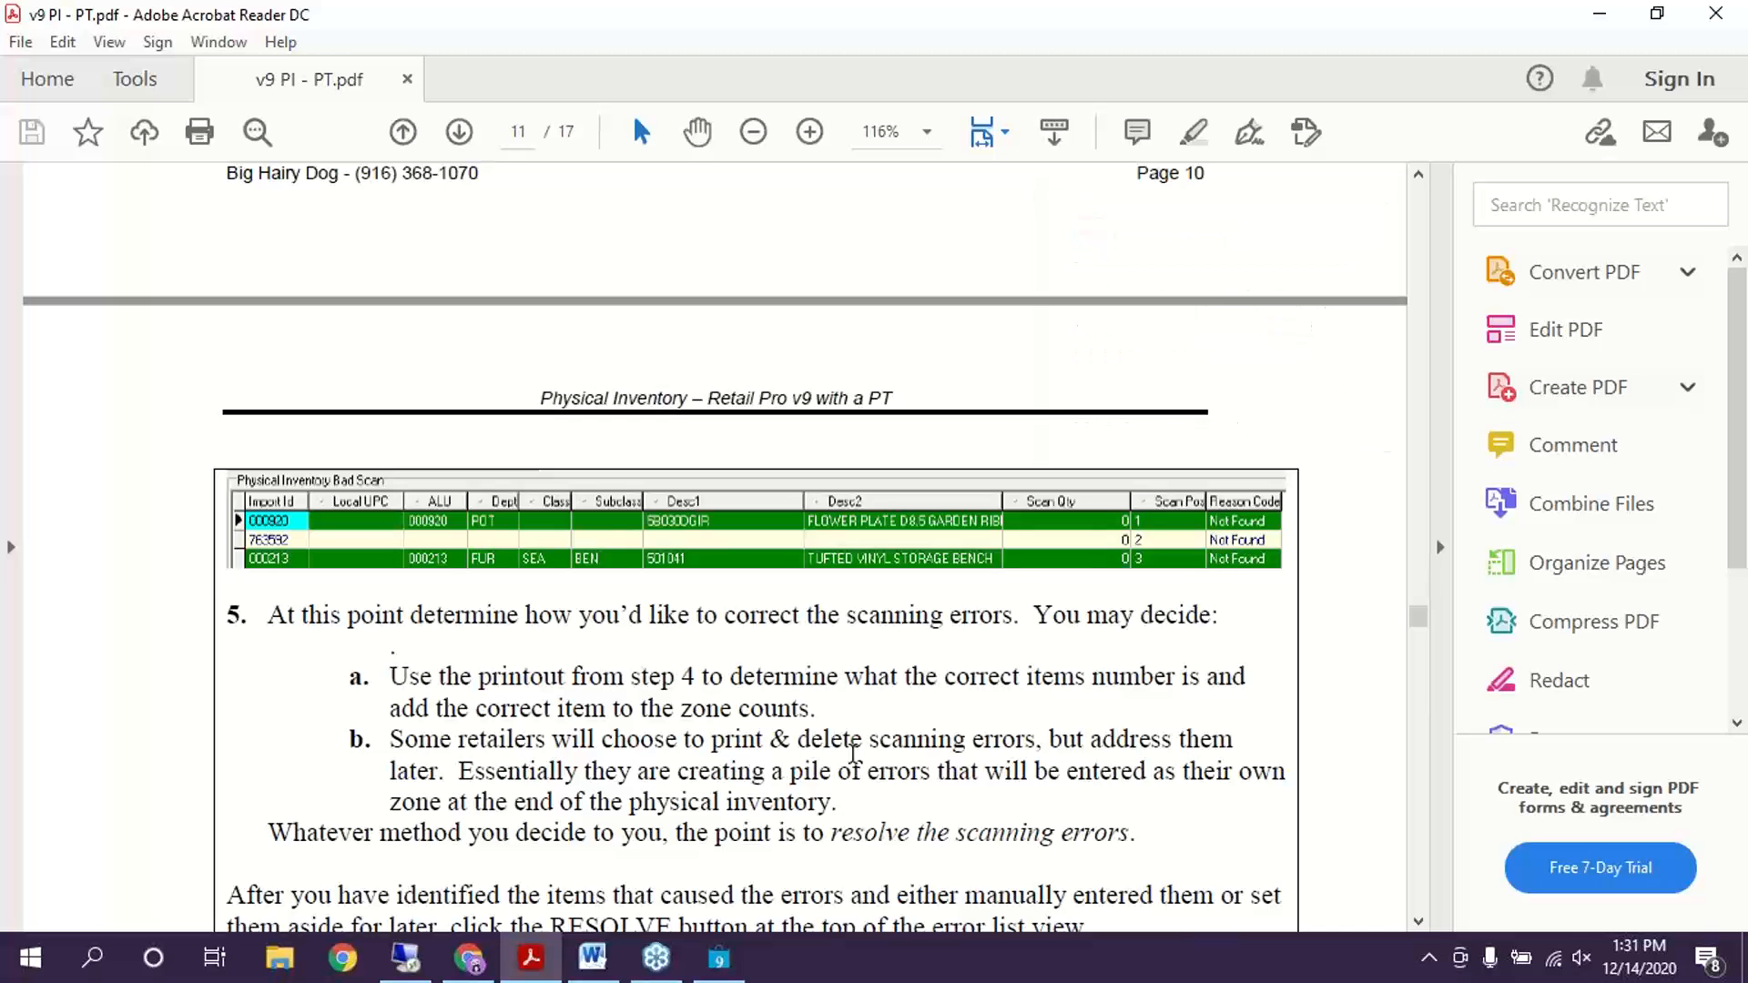
pyautogui.scroll(-5, 853, 752)
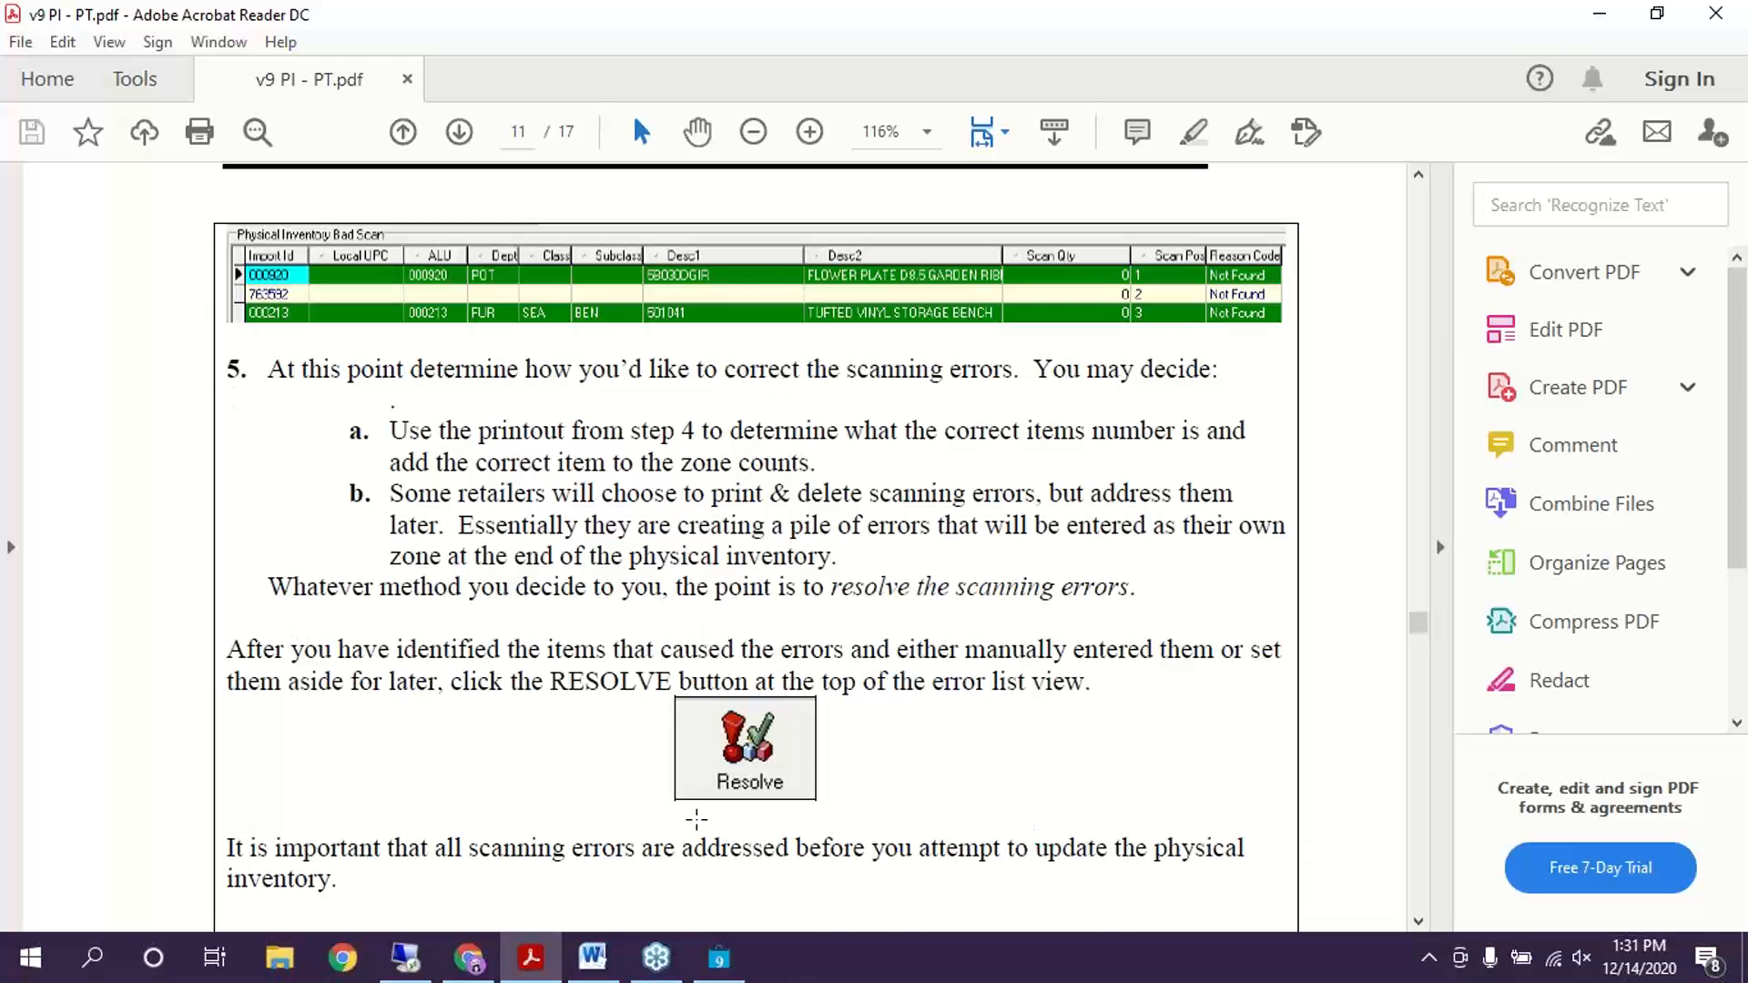
pyautogui.scroll(-3, 906, 714)
# Highlight the PHASE 3 – Merge, Review & Update heading, then switch back to Retail Pro's zone A bad-scan list
pyautogui.scroll(3, 1006, 664)
pyautogui.scroll(-15, 1016, 685)
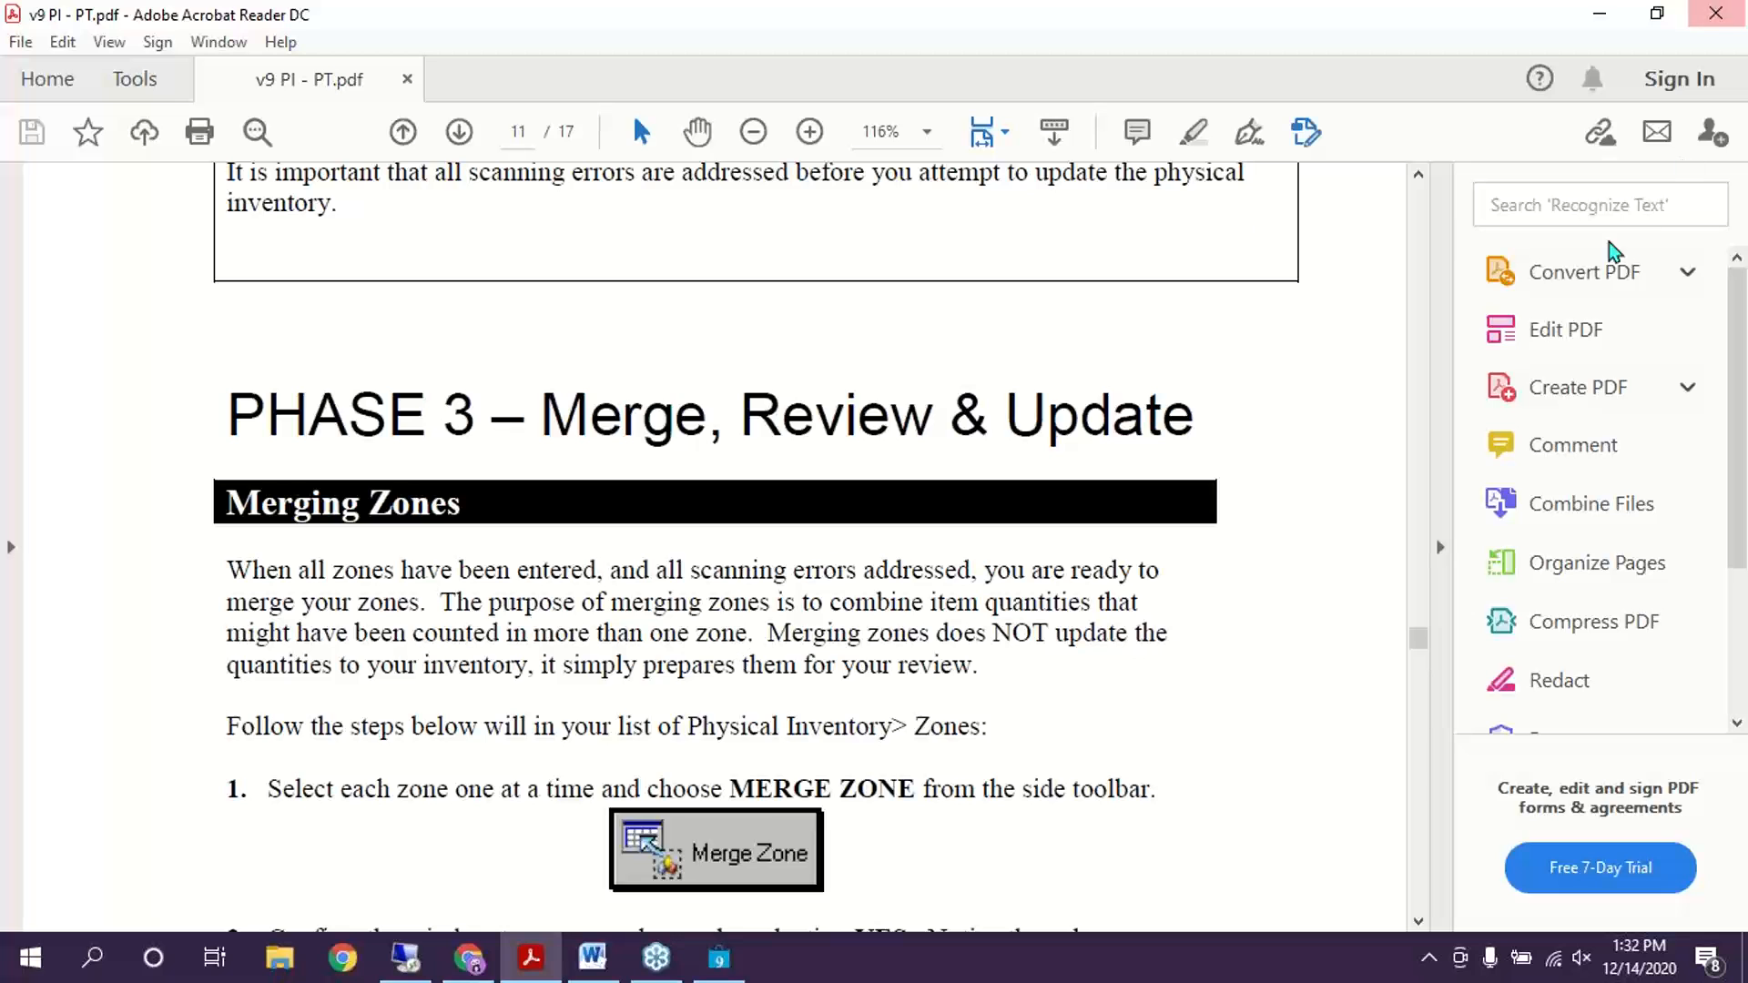
pyautogui.scroll(5, 689, 269)
pyautogui.scroll(-7, 762, 441)
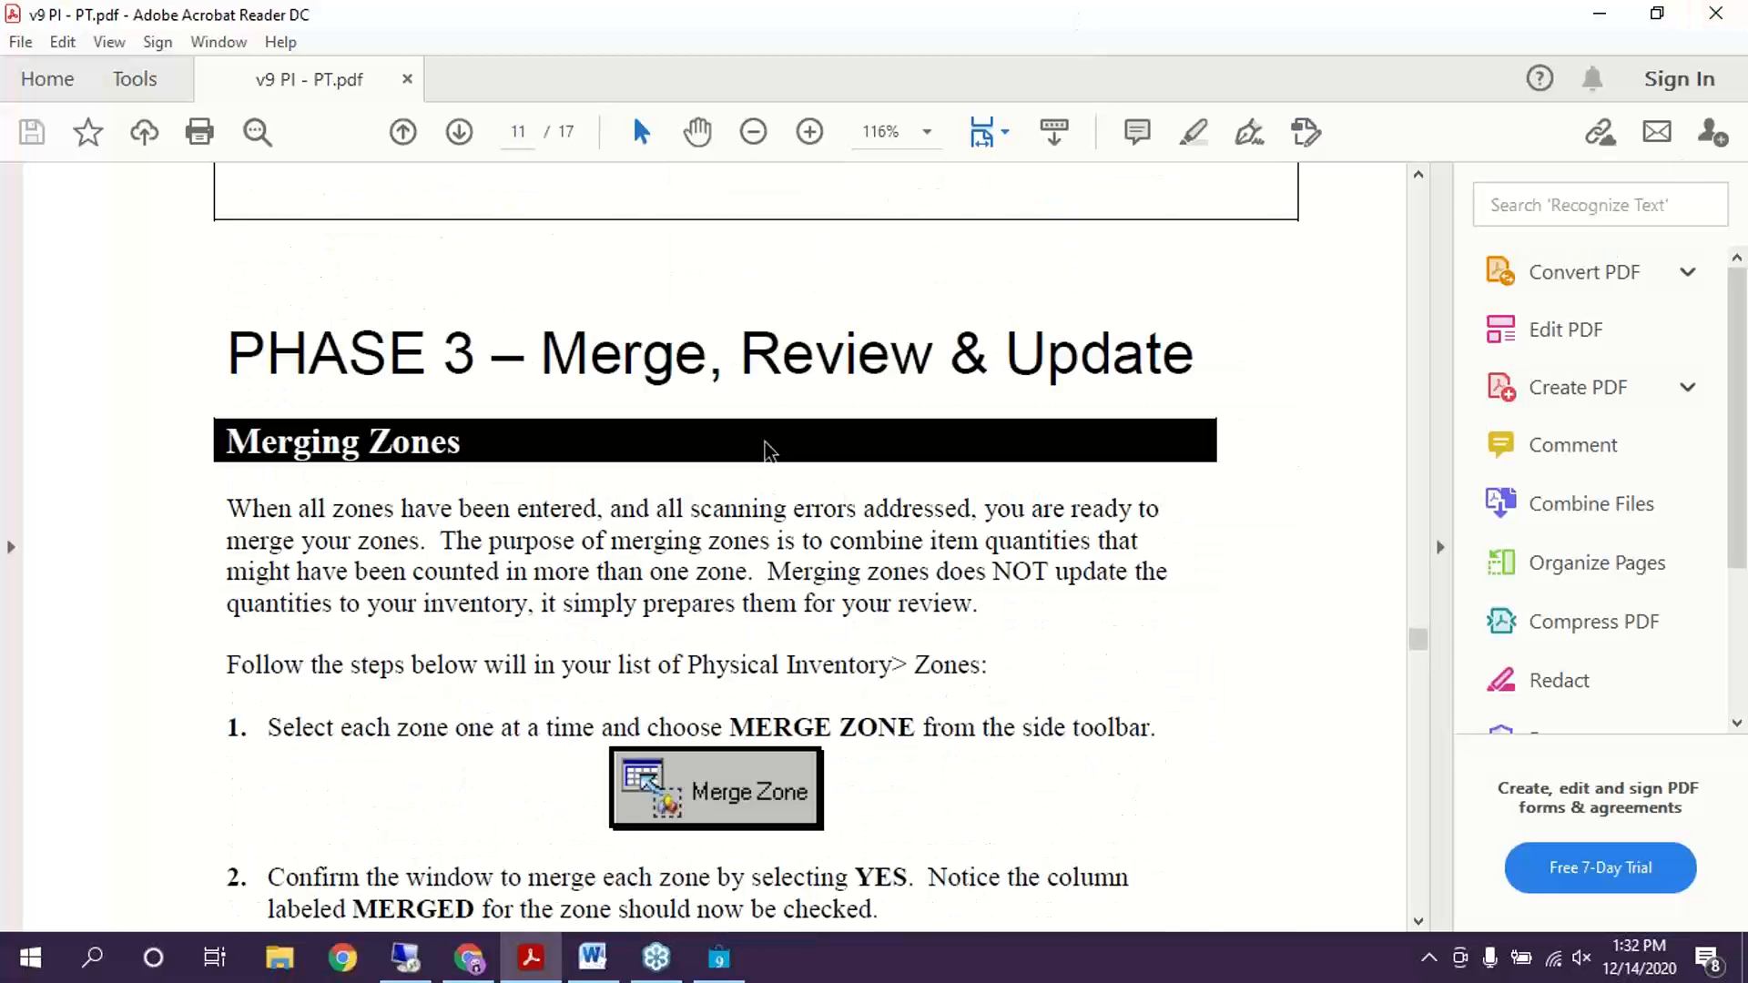
pyautogui.scroll(-3, 765, 446)
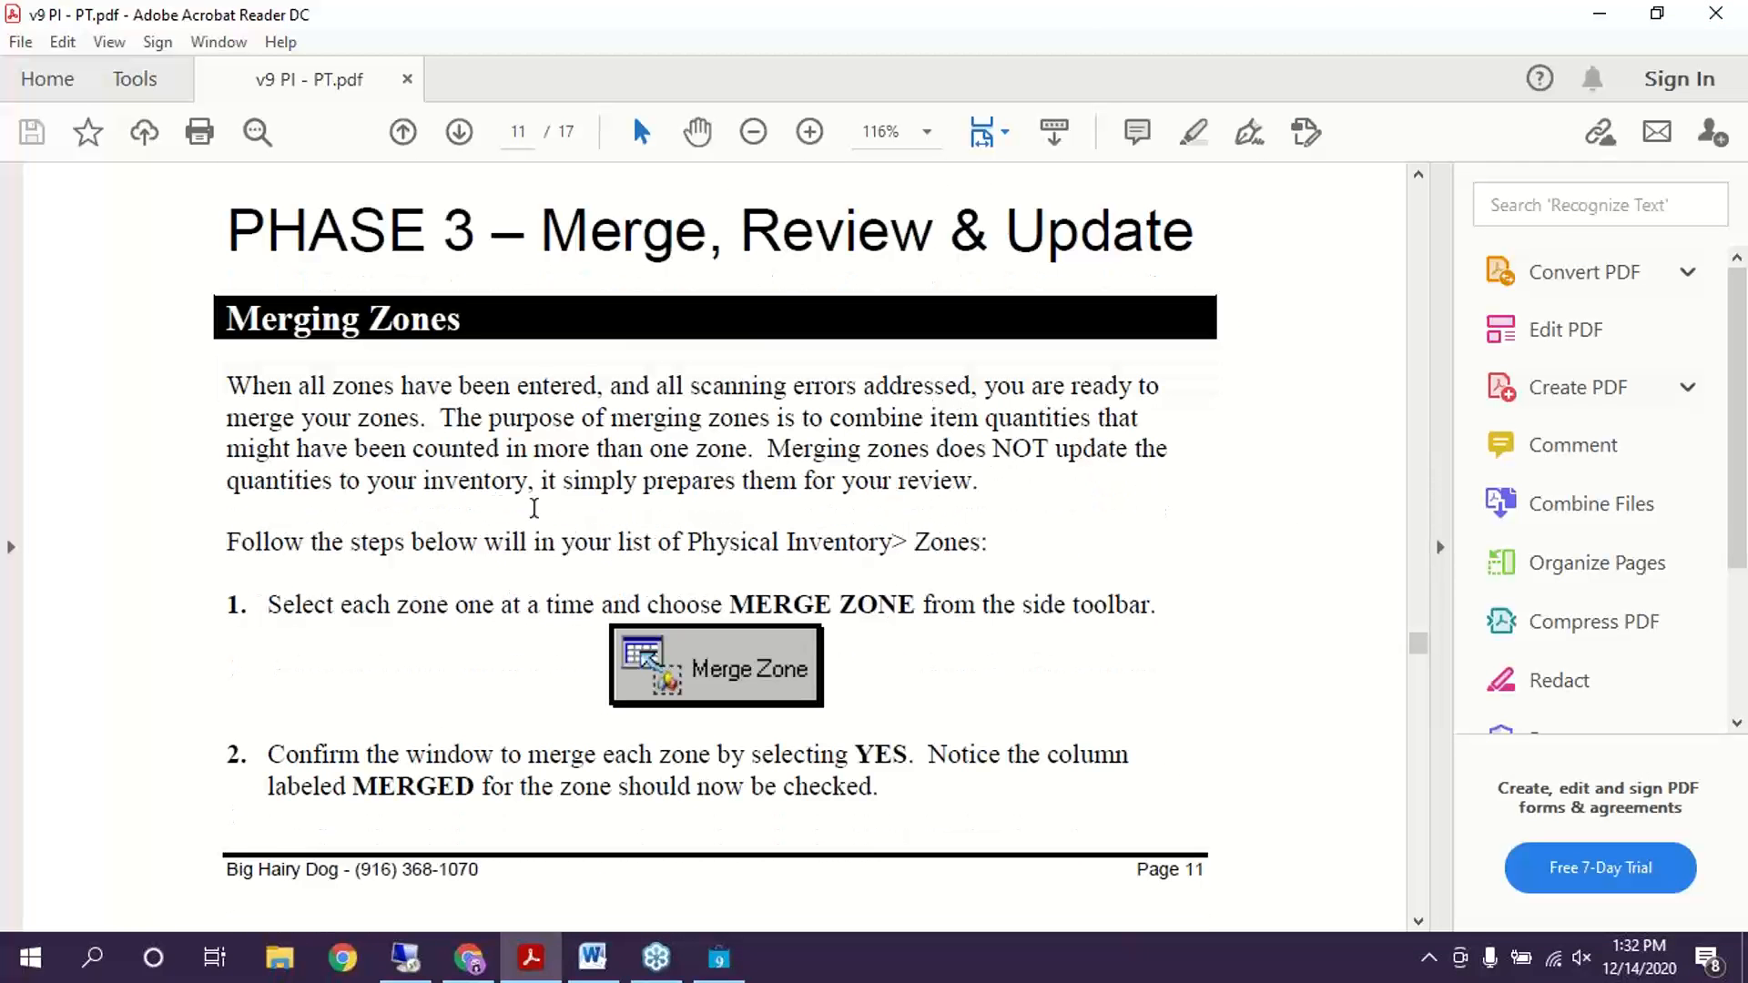
pyautogui.moveTo(229, 235); pyautogui.dragTo(1184, 273)
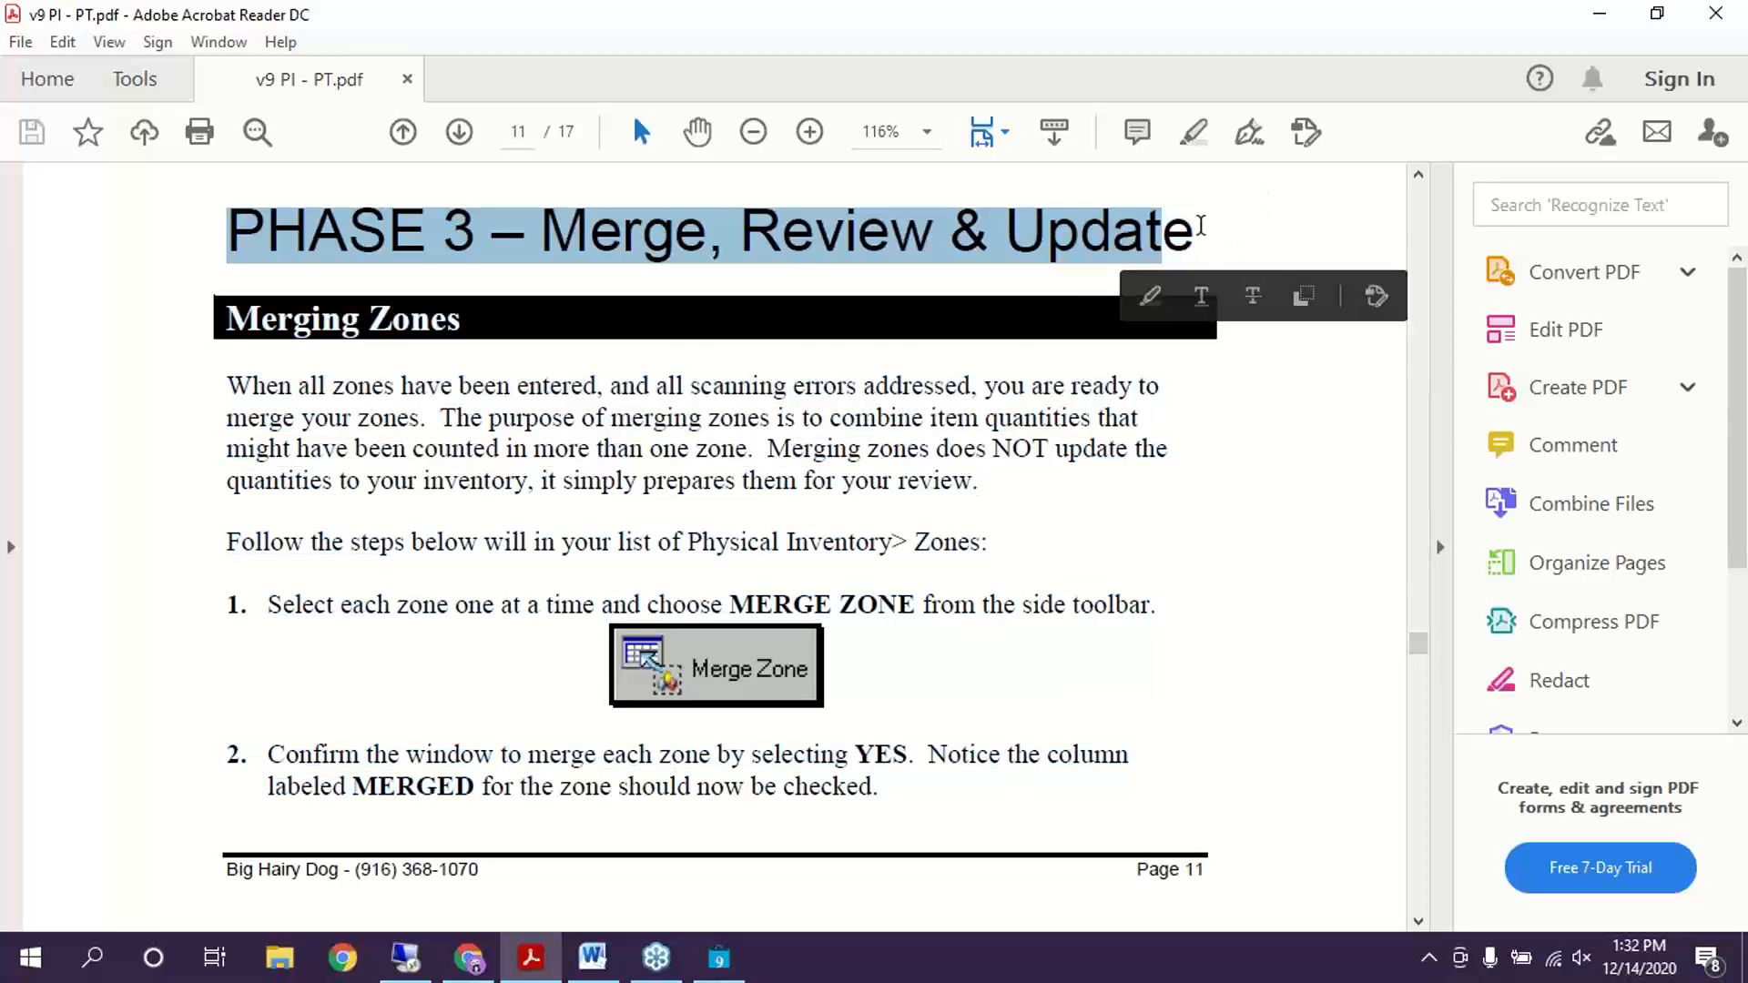
pyautogui.doubleClick(1194, 226)
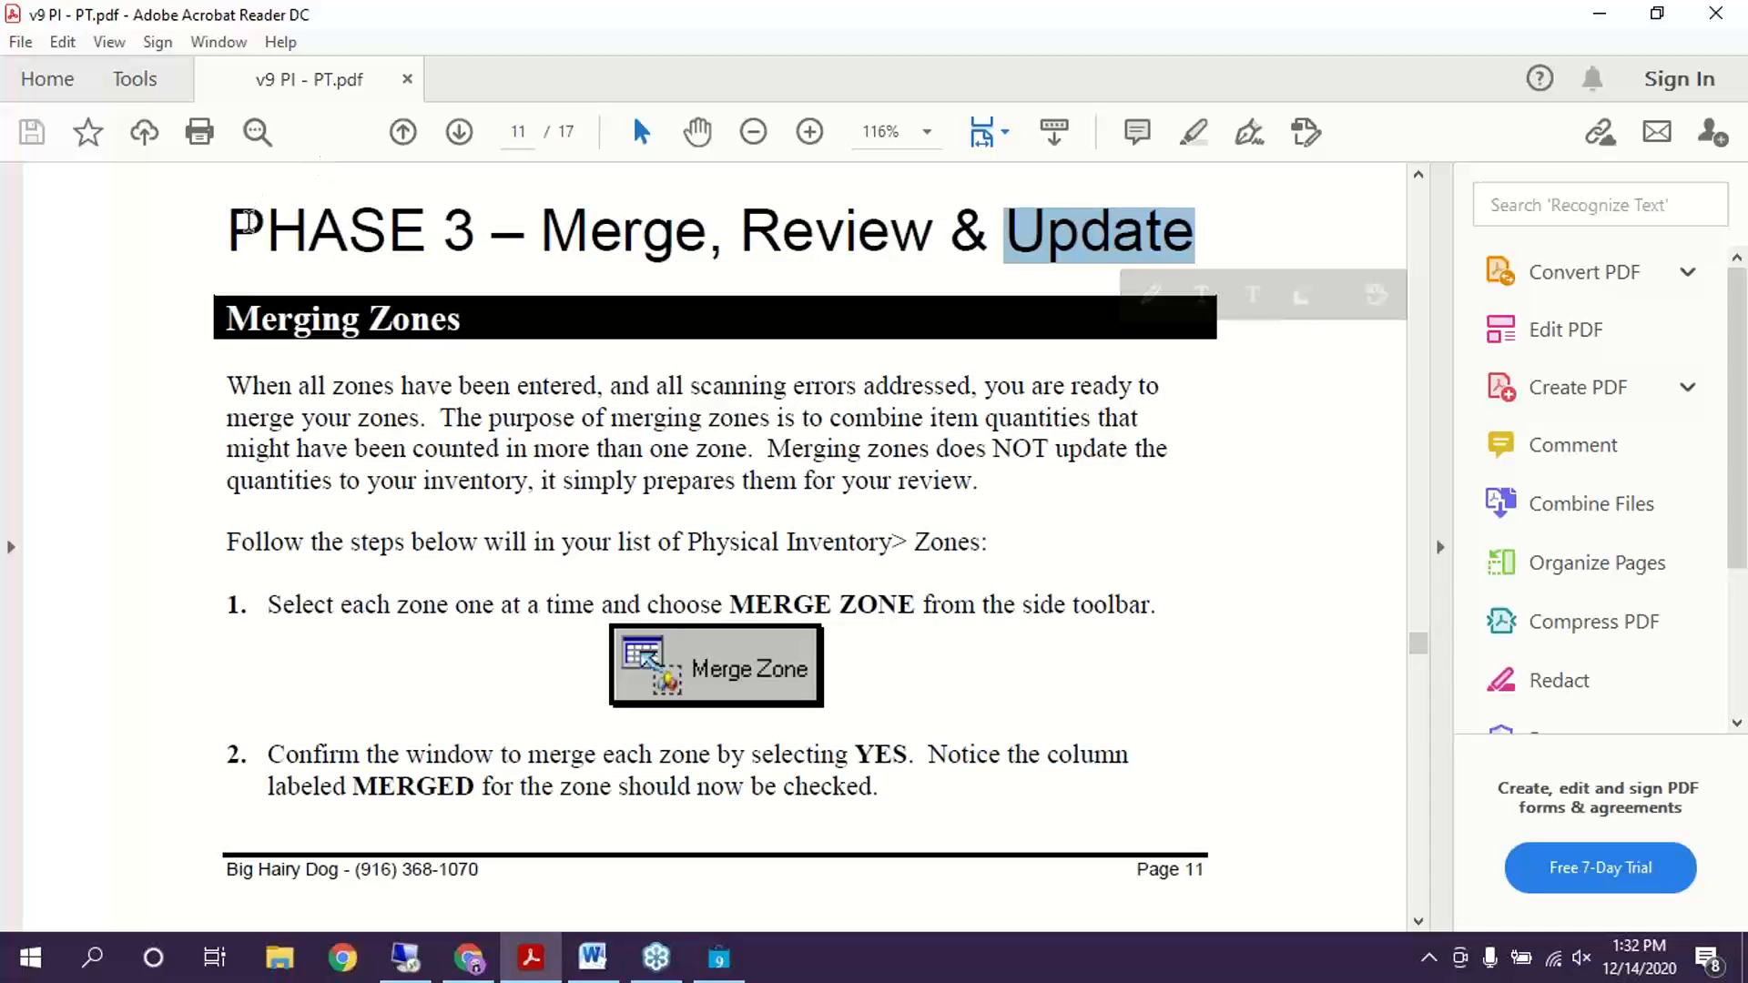
pyautogui.click(1243, 547)
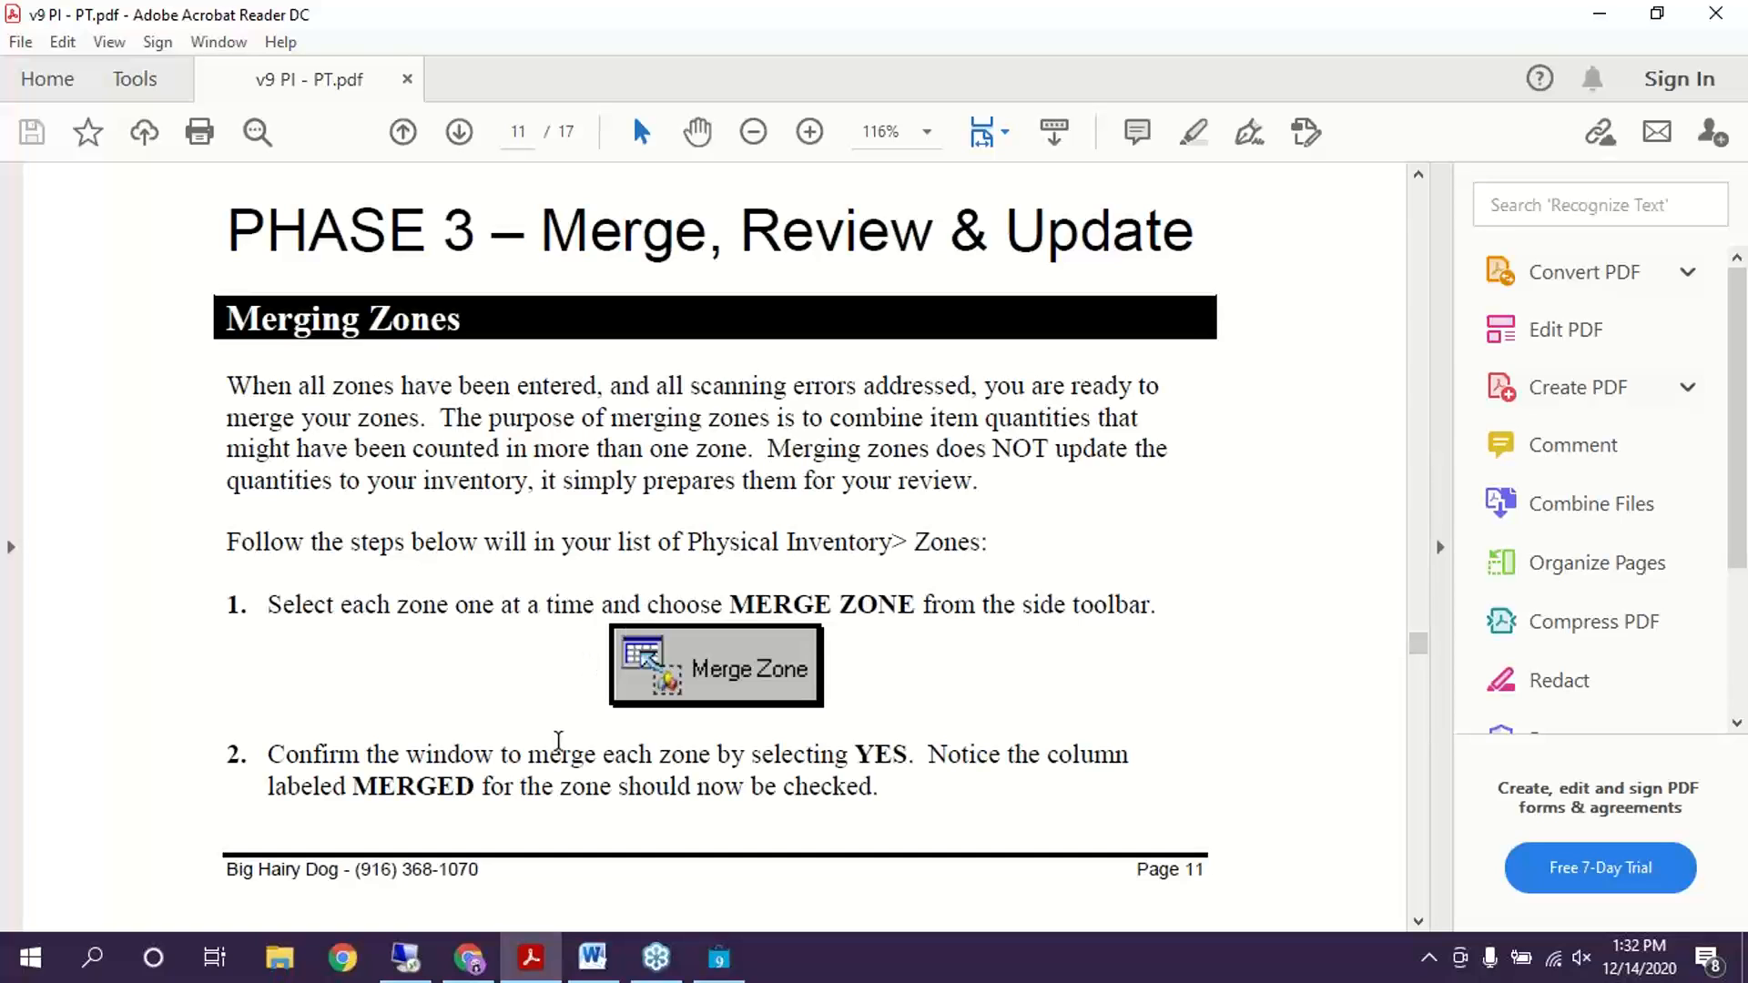
pyautogui.click(720, 958)
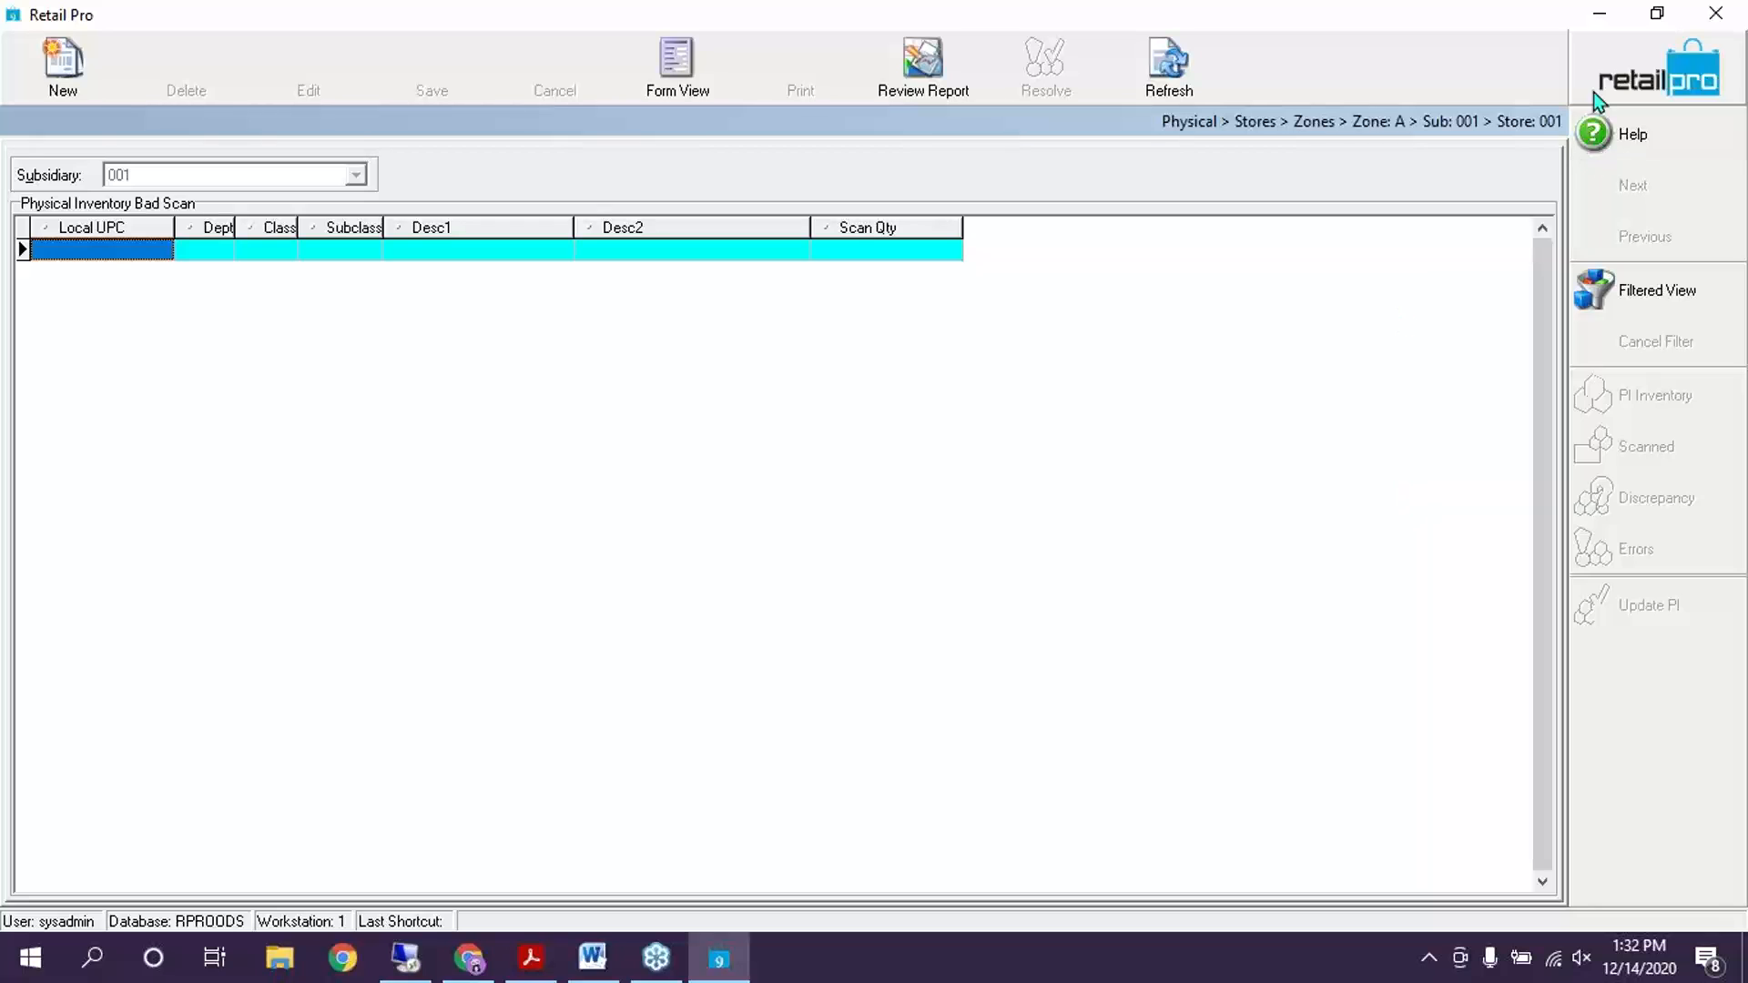
# Leave the bad-scan list, select zone B, and start manual Add Counts from its scanned items
pyautogui.press('Escape')
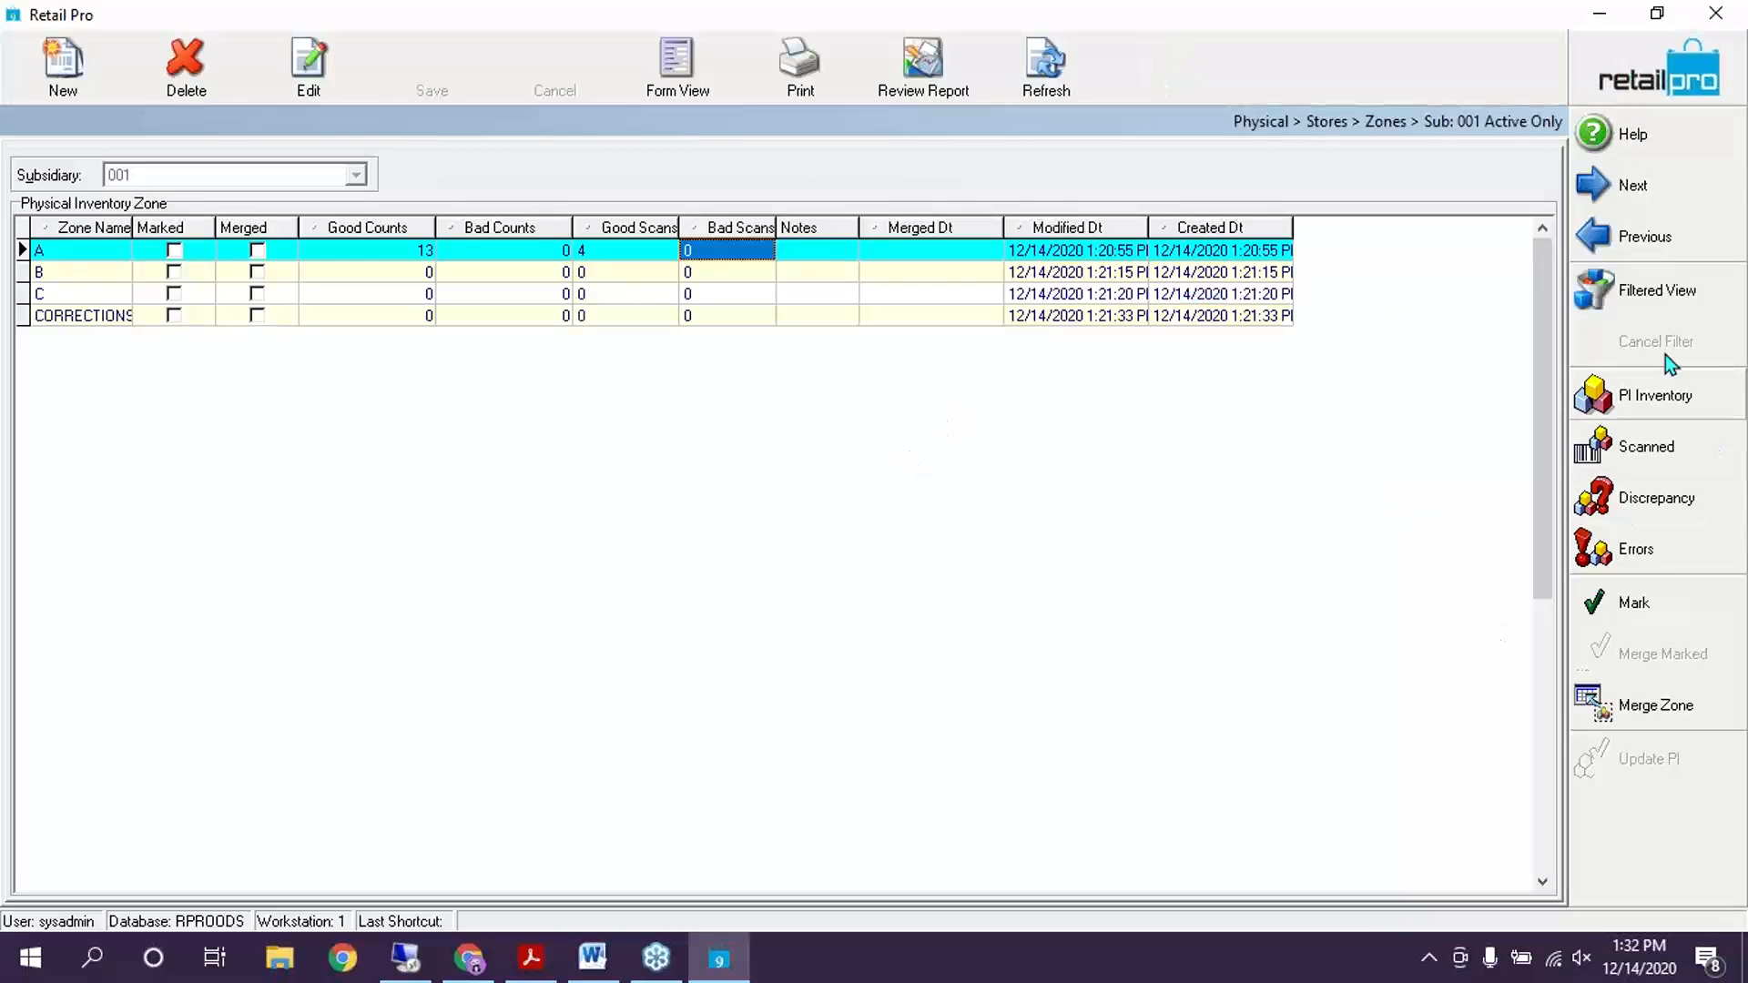
pyautogui.click(495, 272)
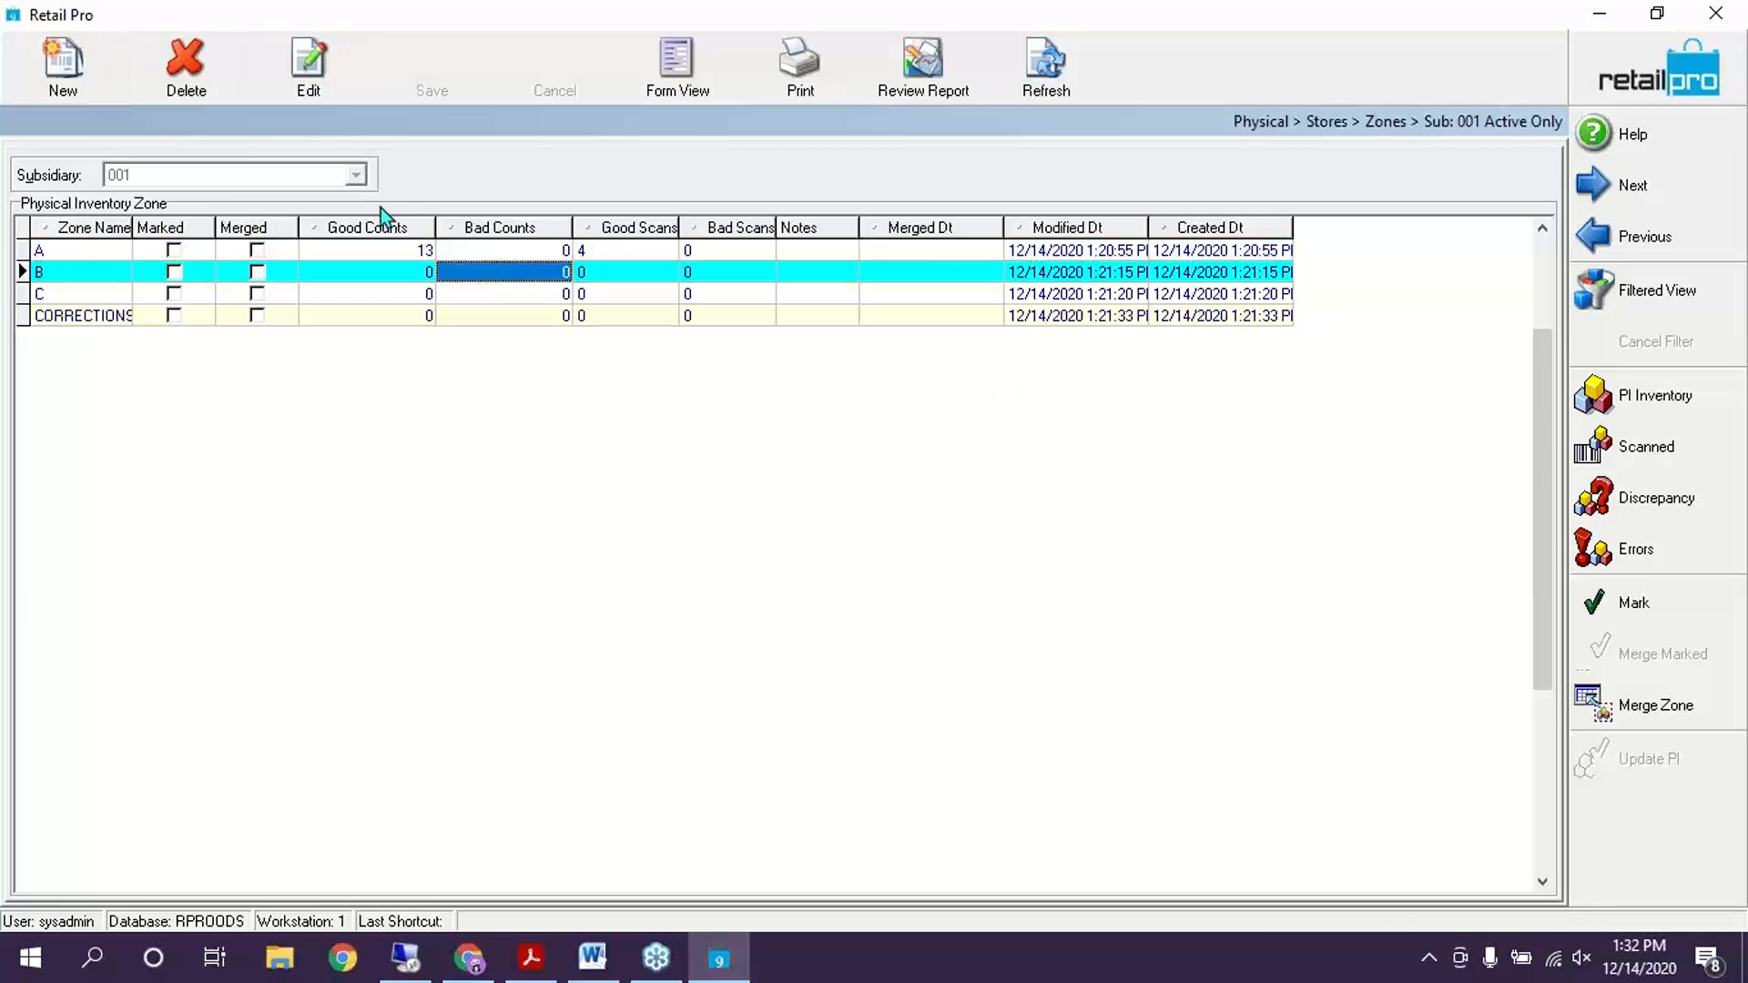
pyautogui.click(1650, 448)
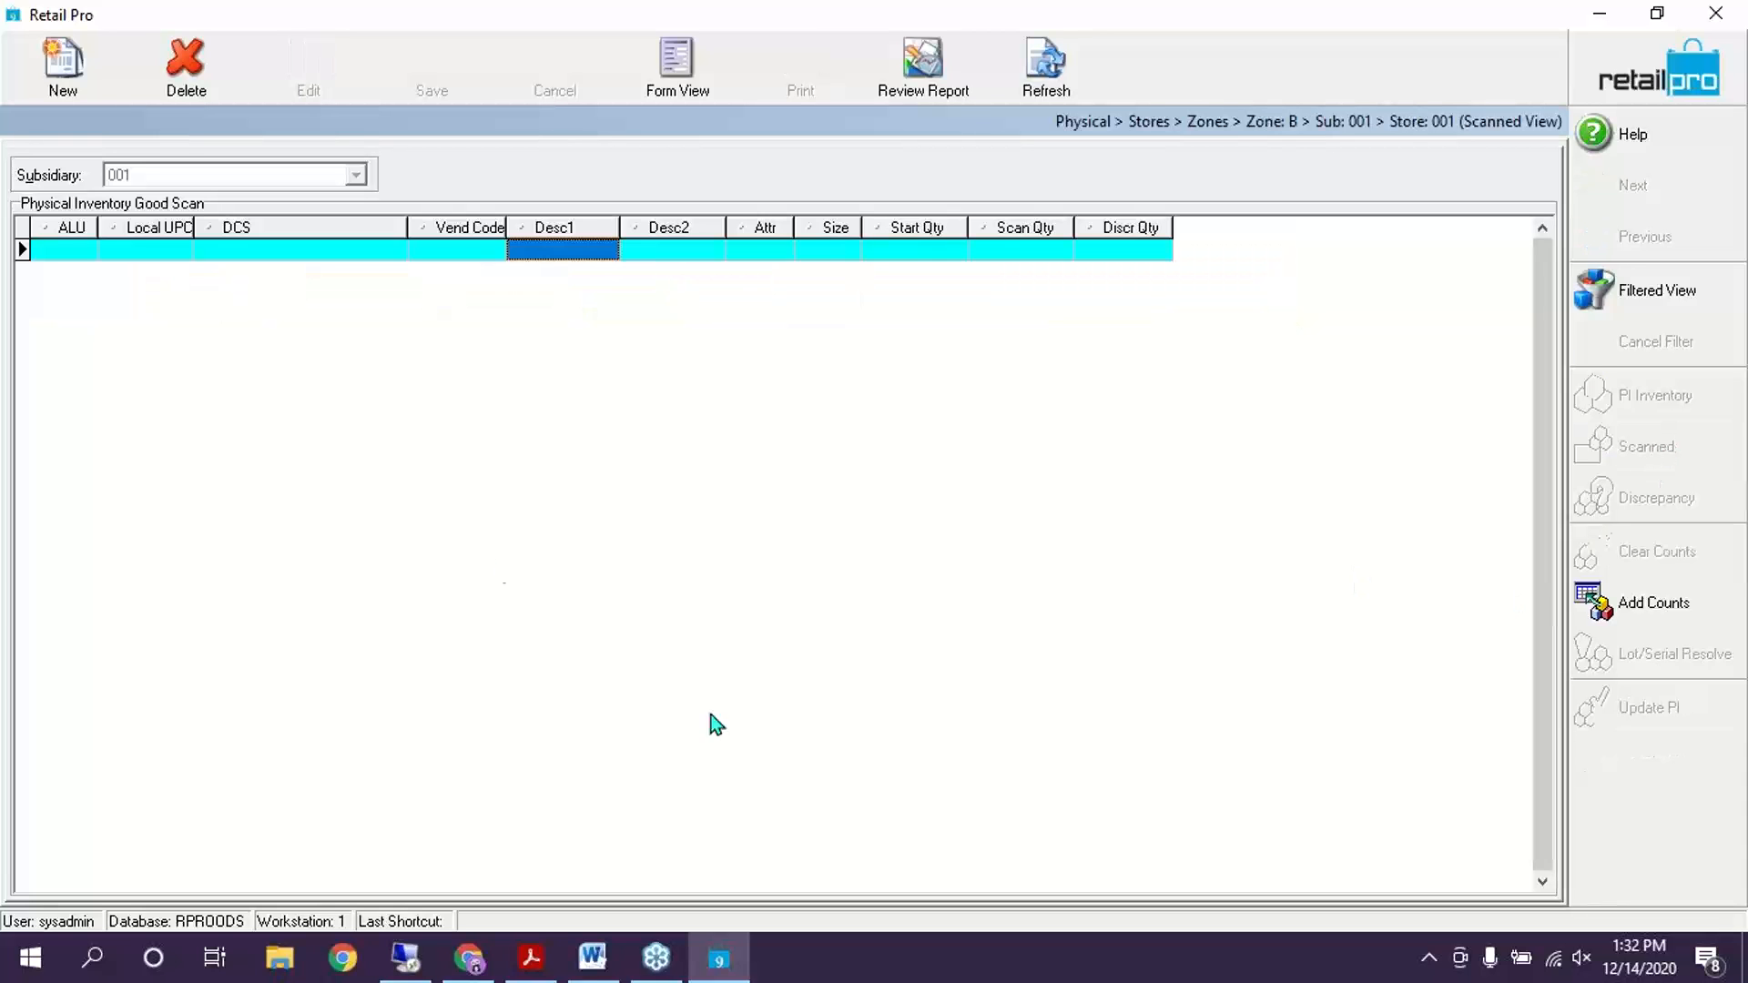
pyautogui.click(1647, 594)
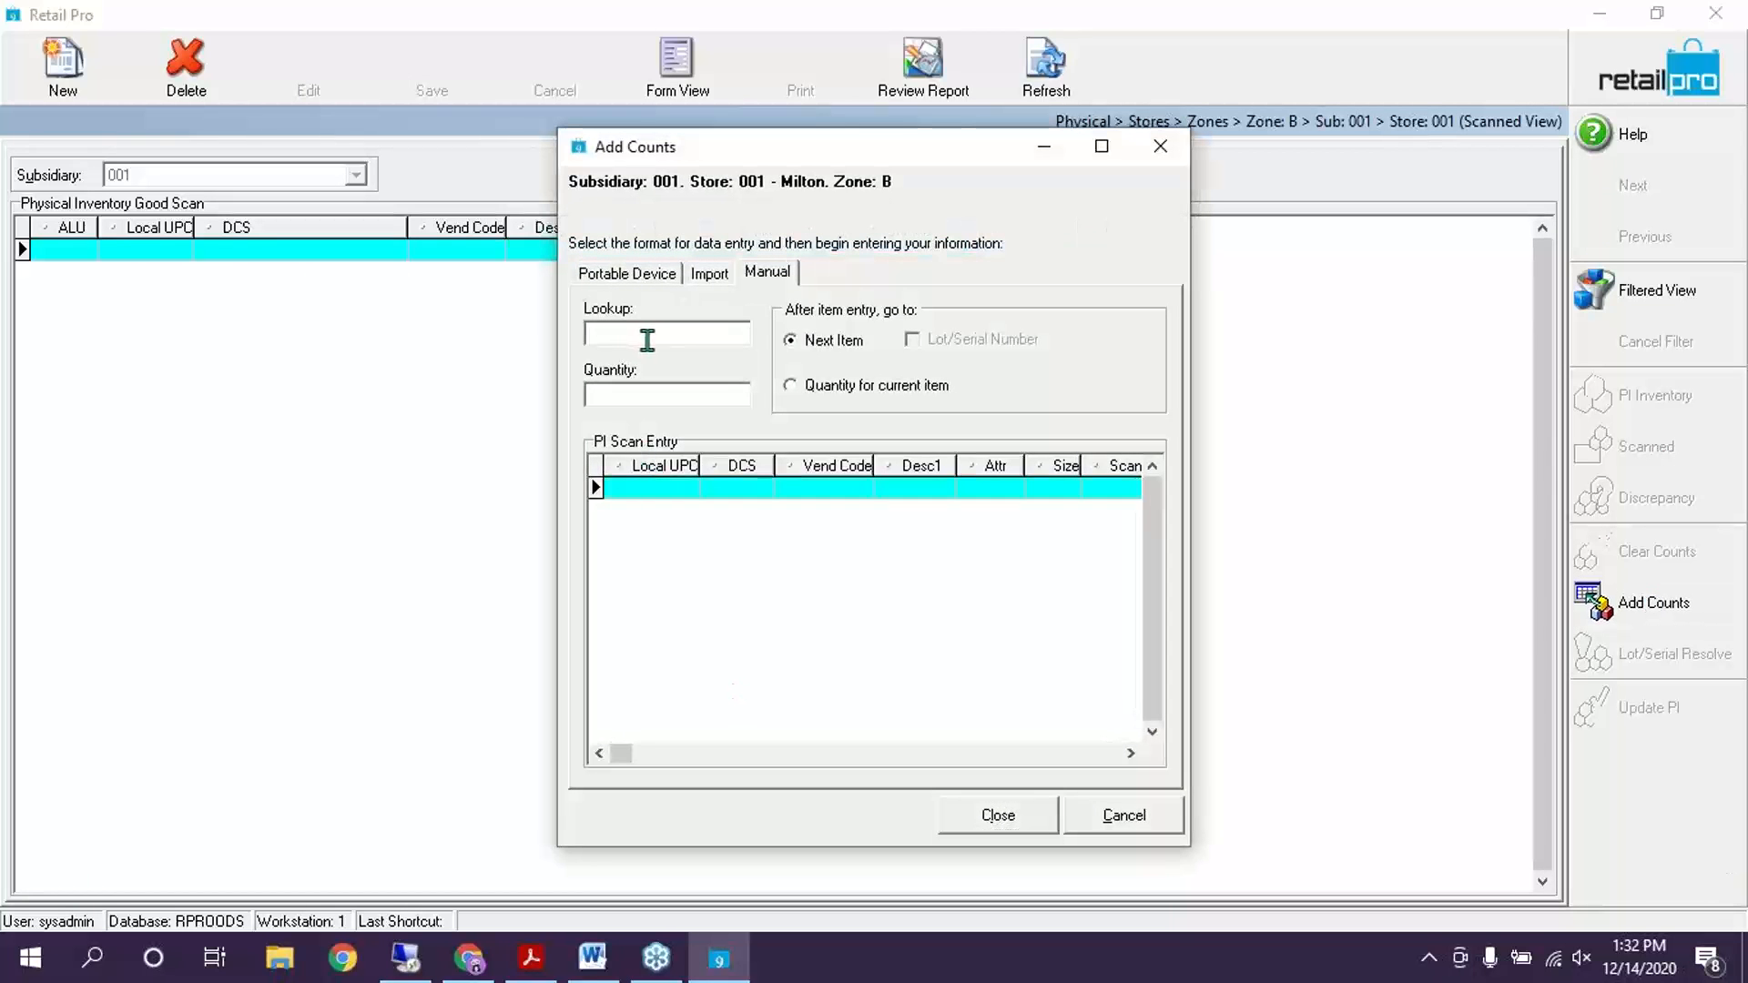
# Look up knit zip-ups 000082, 000089, 000092 and 000095 into zone B, then close and return to Zones
pyautogui.click(647, 340)
pyautogui.write('000')
pyautogui.write('000')
pyautogui.press('Return')
pyautogui.write('0')
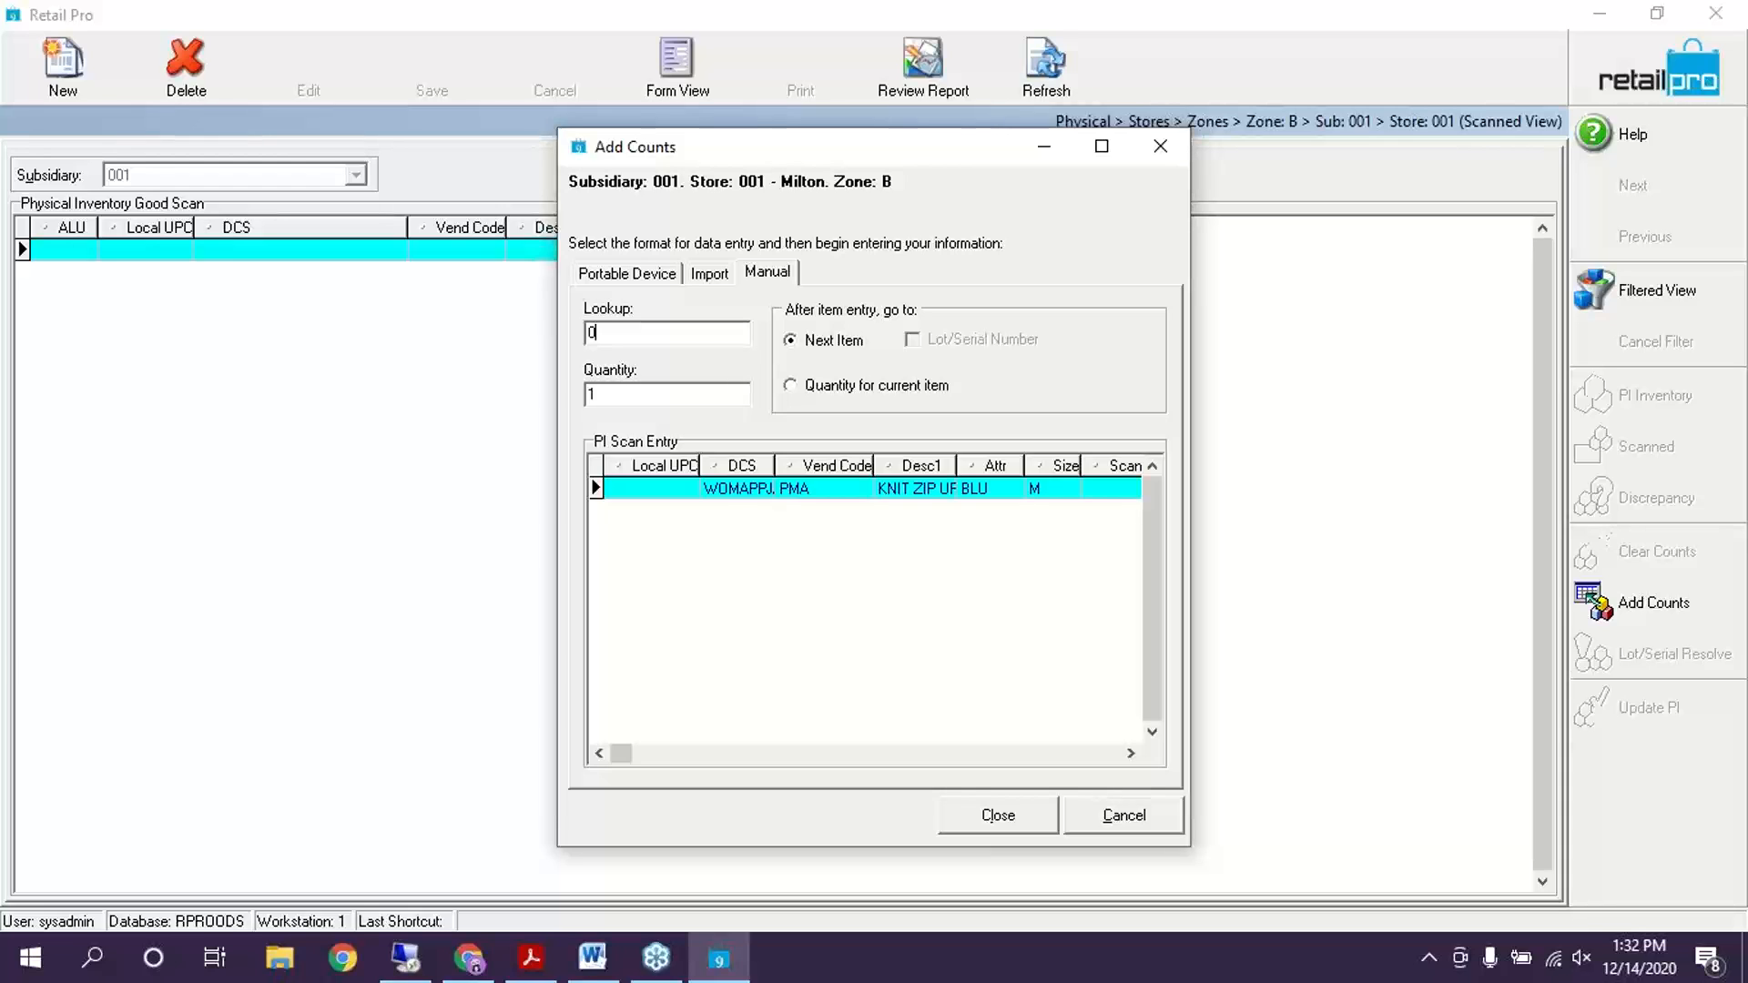
pyautogui.write('0000089')
pyautogui.press('Return')
pyautogui.write('0')
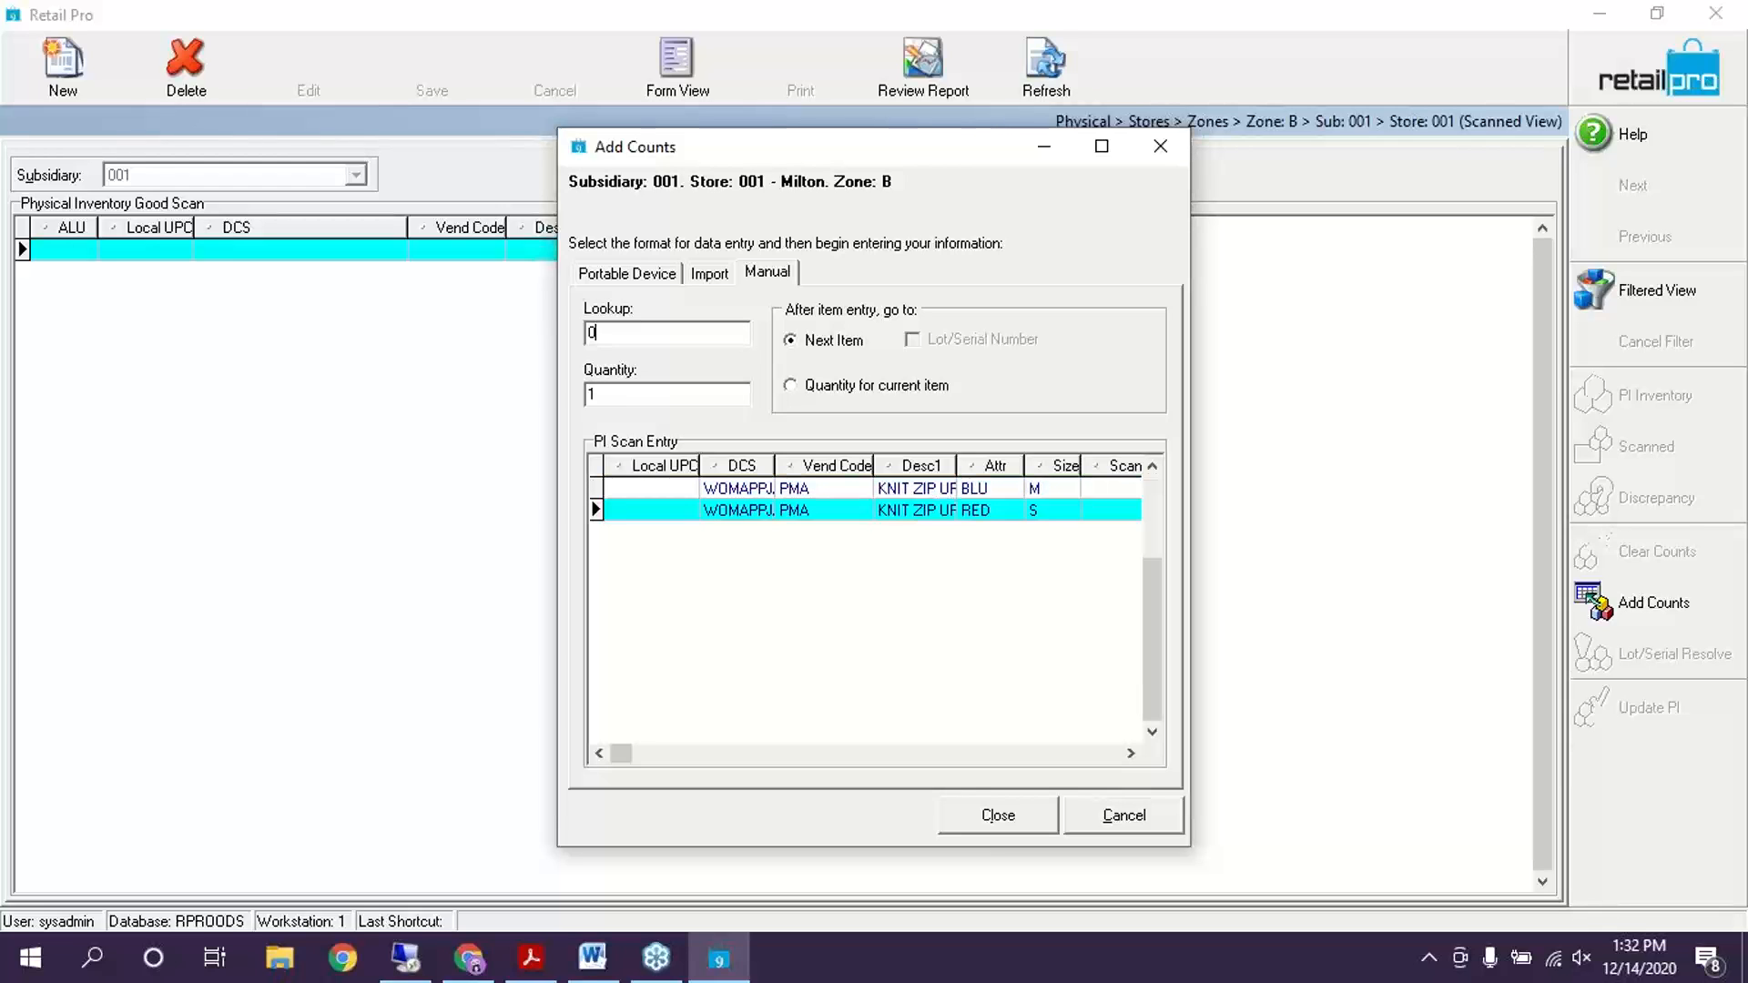
pyautogui.write('000009')
pyautogui.press('Return')
pyautogui.write('00')
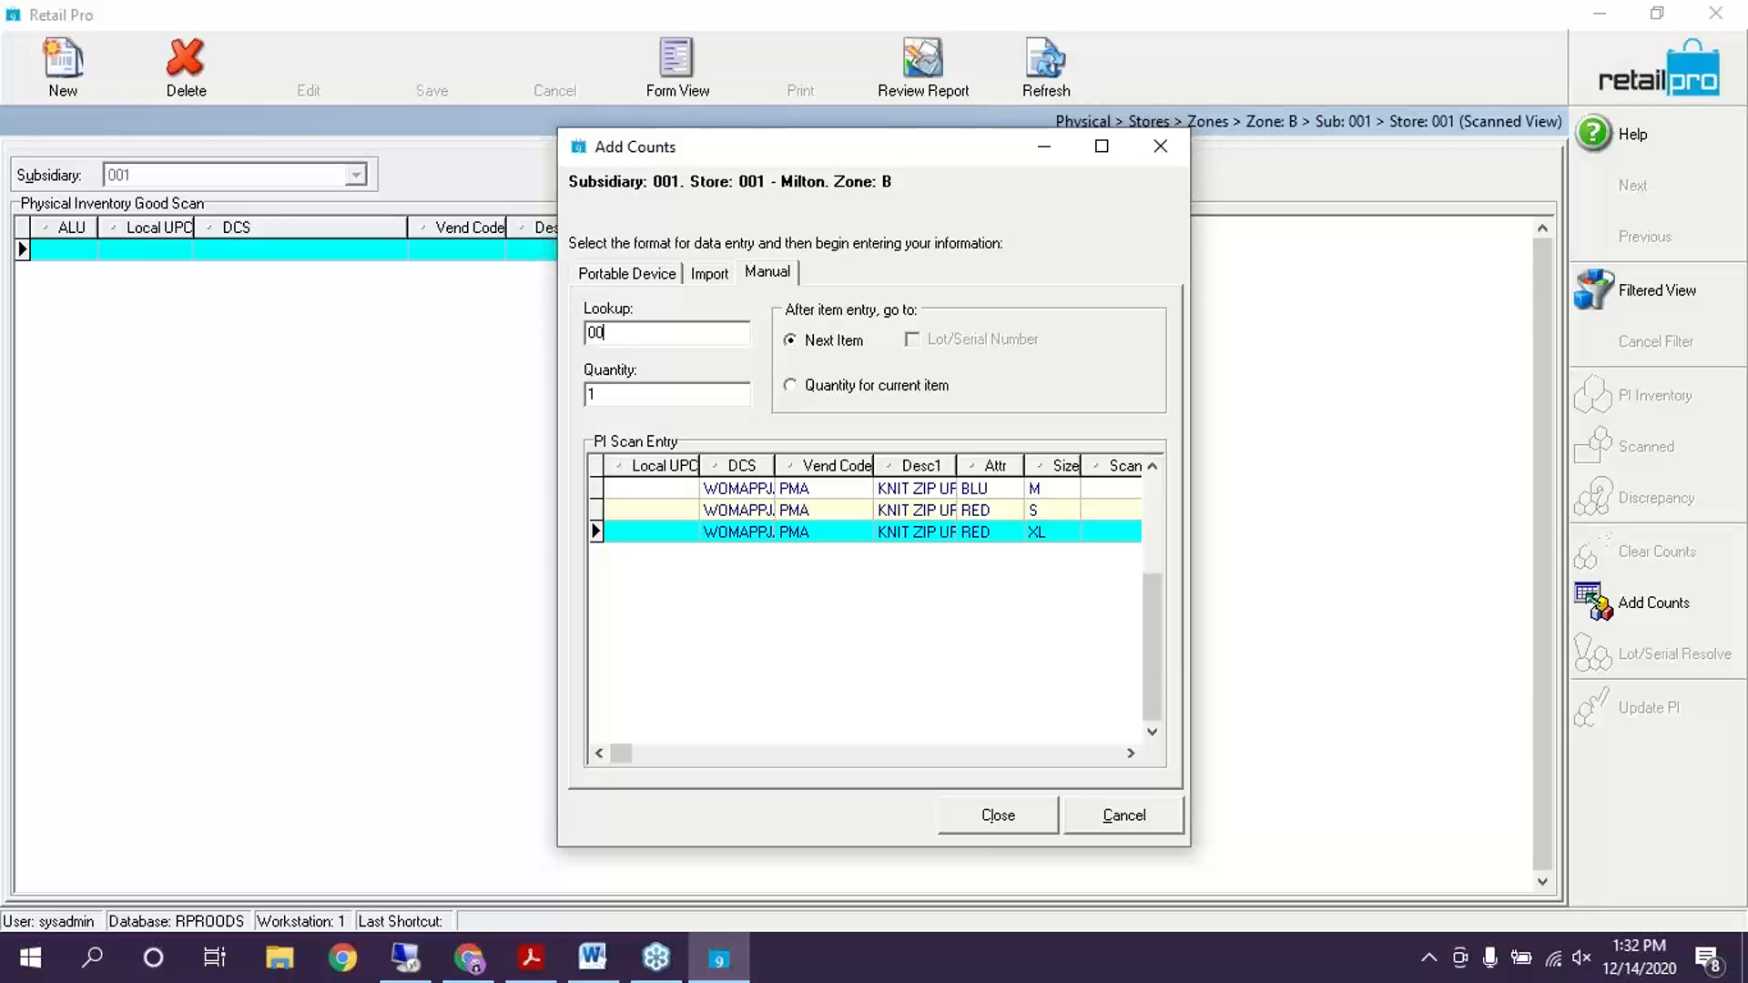
pyautogui.write('009')
pyautogui.write('0')
pyautogui.press('Return')
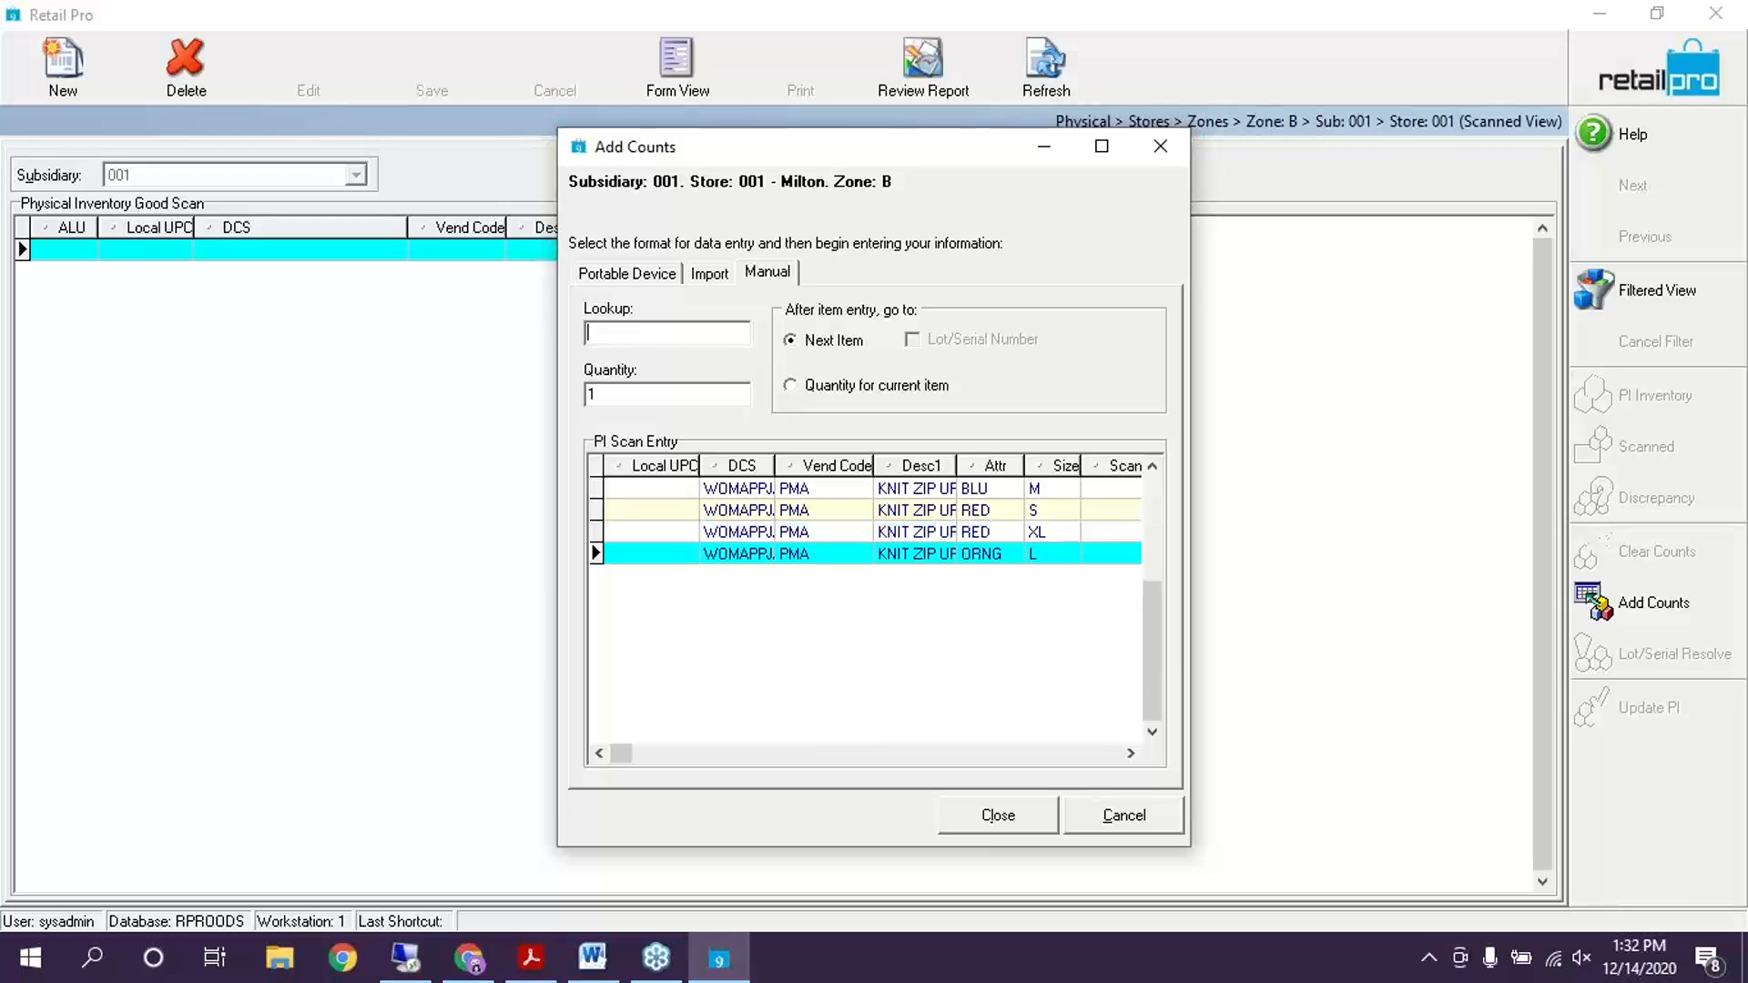
pyautogui.click(1032, 820)
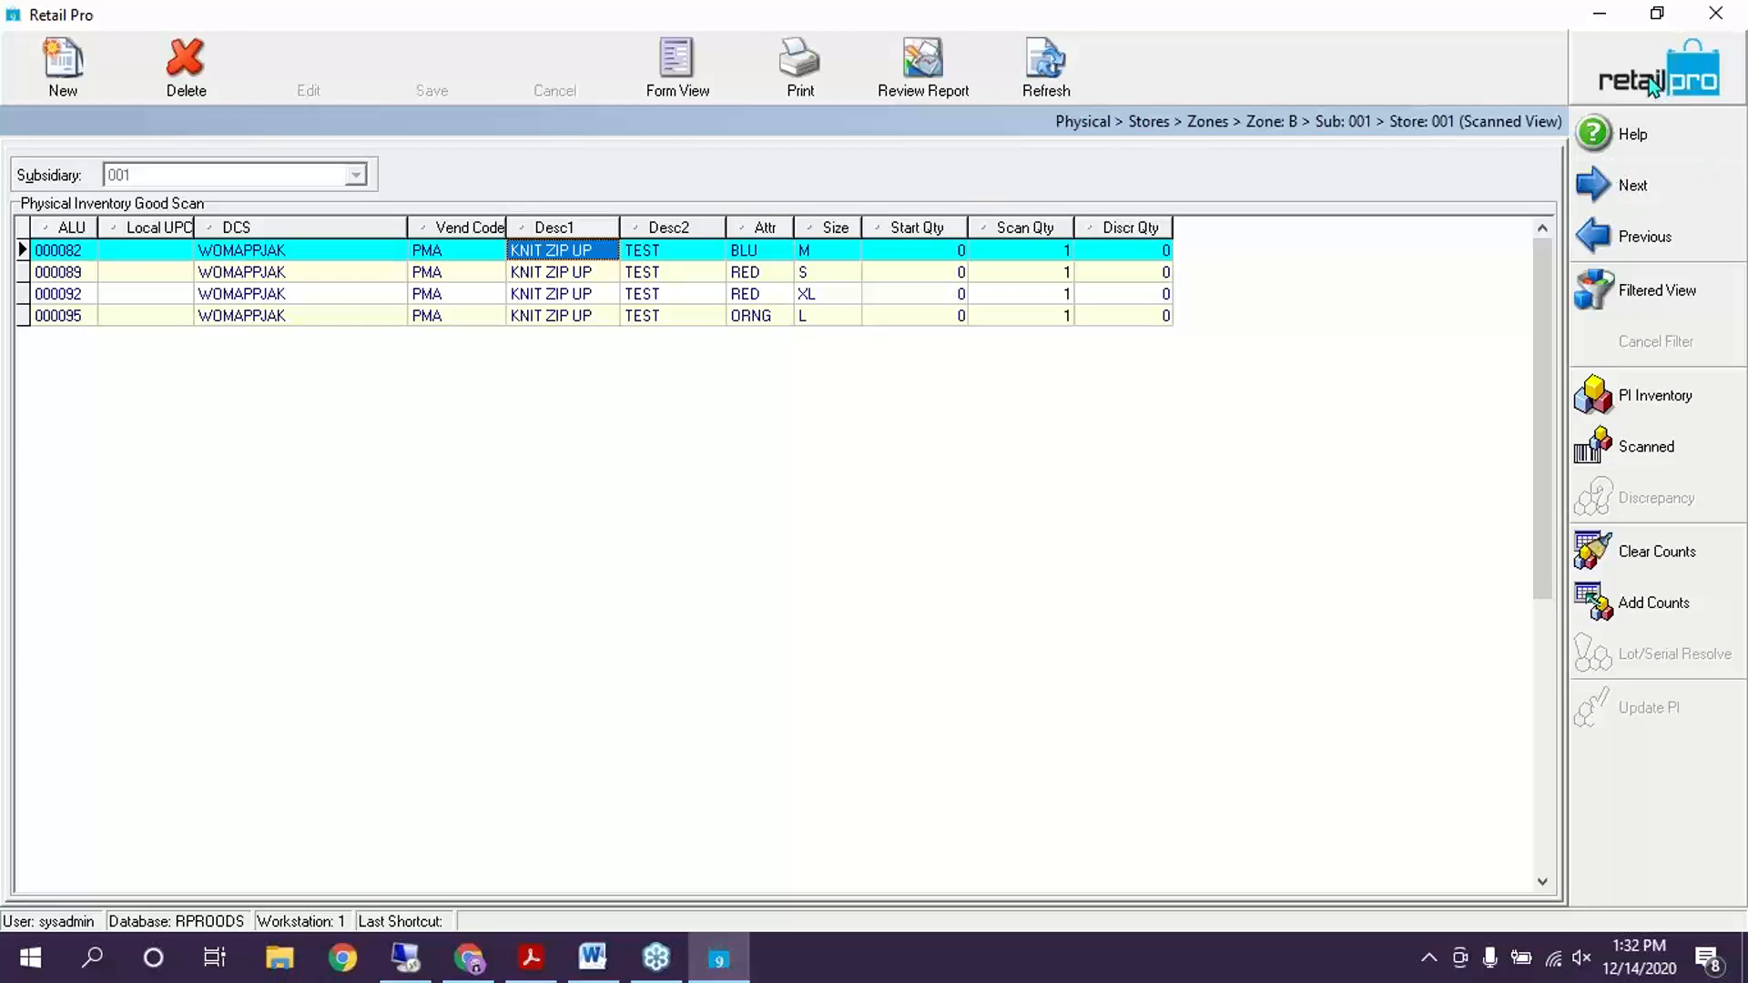
pyautogui.click(1208, 121)
# Open zone C's manual Add Counts, try item 000098, and dismiss the not-in-sheet error
pyautogui.click(350, 293)
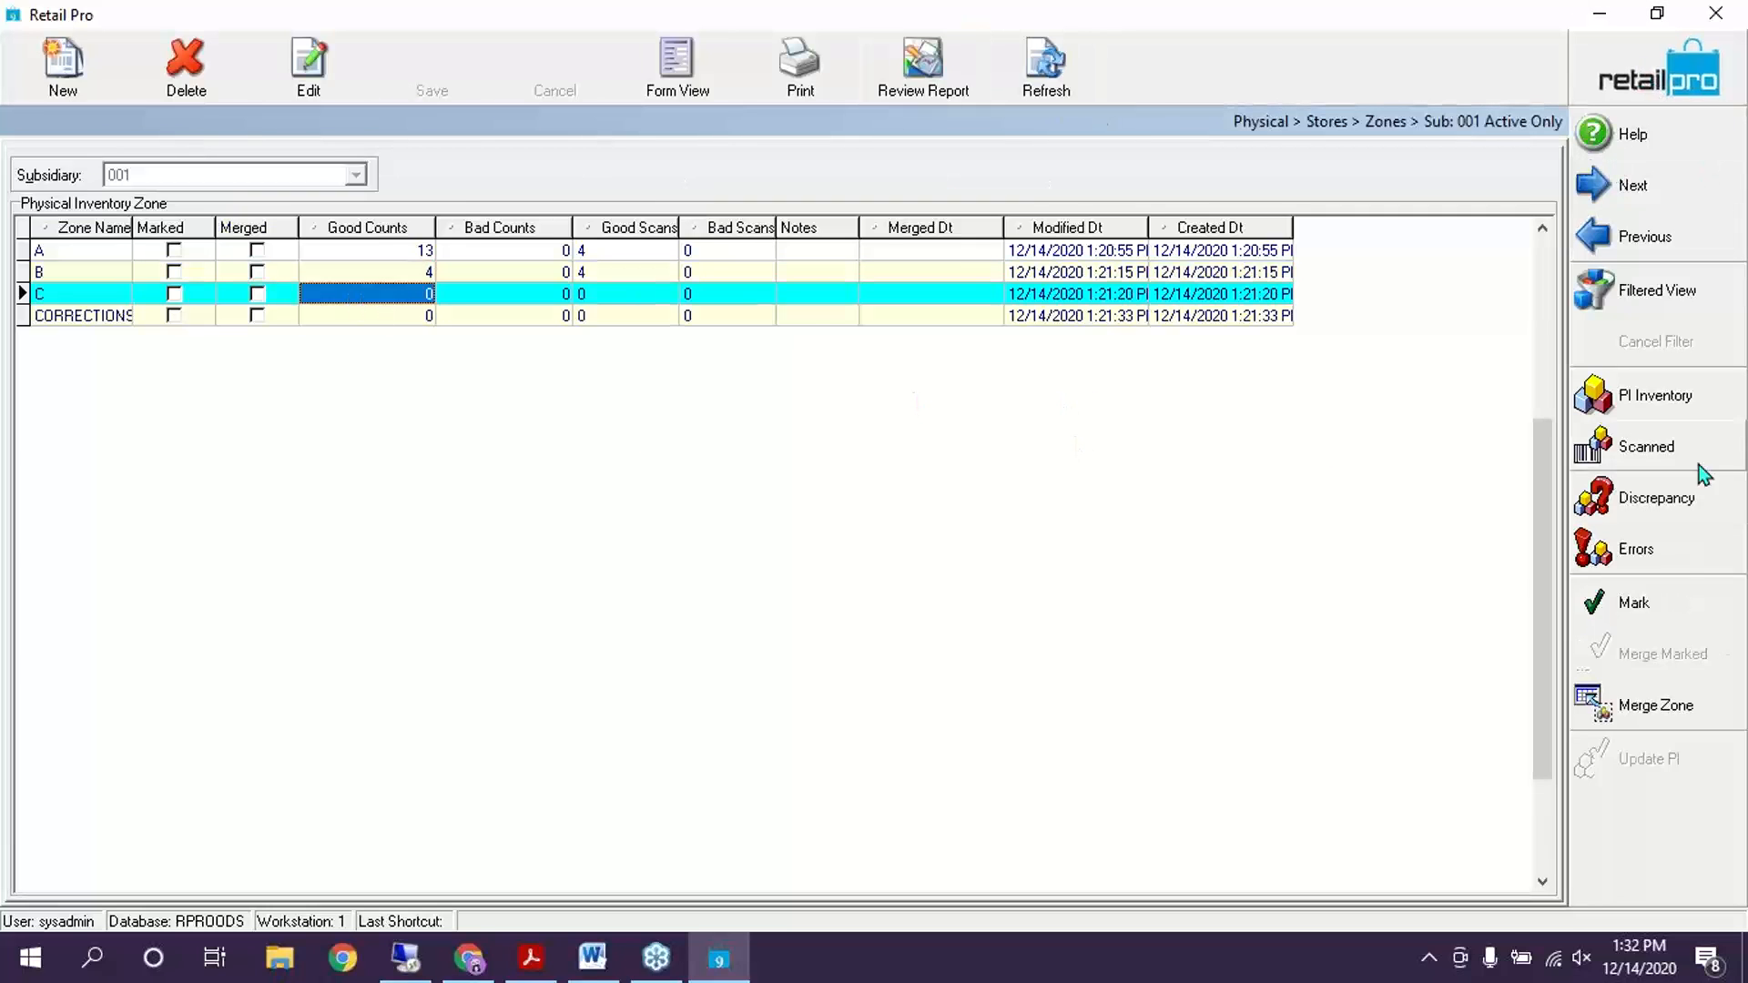
pyautogui.click(1650, 453)
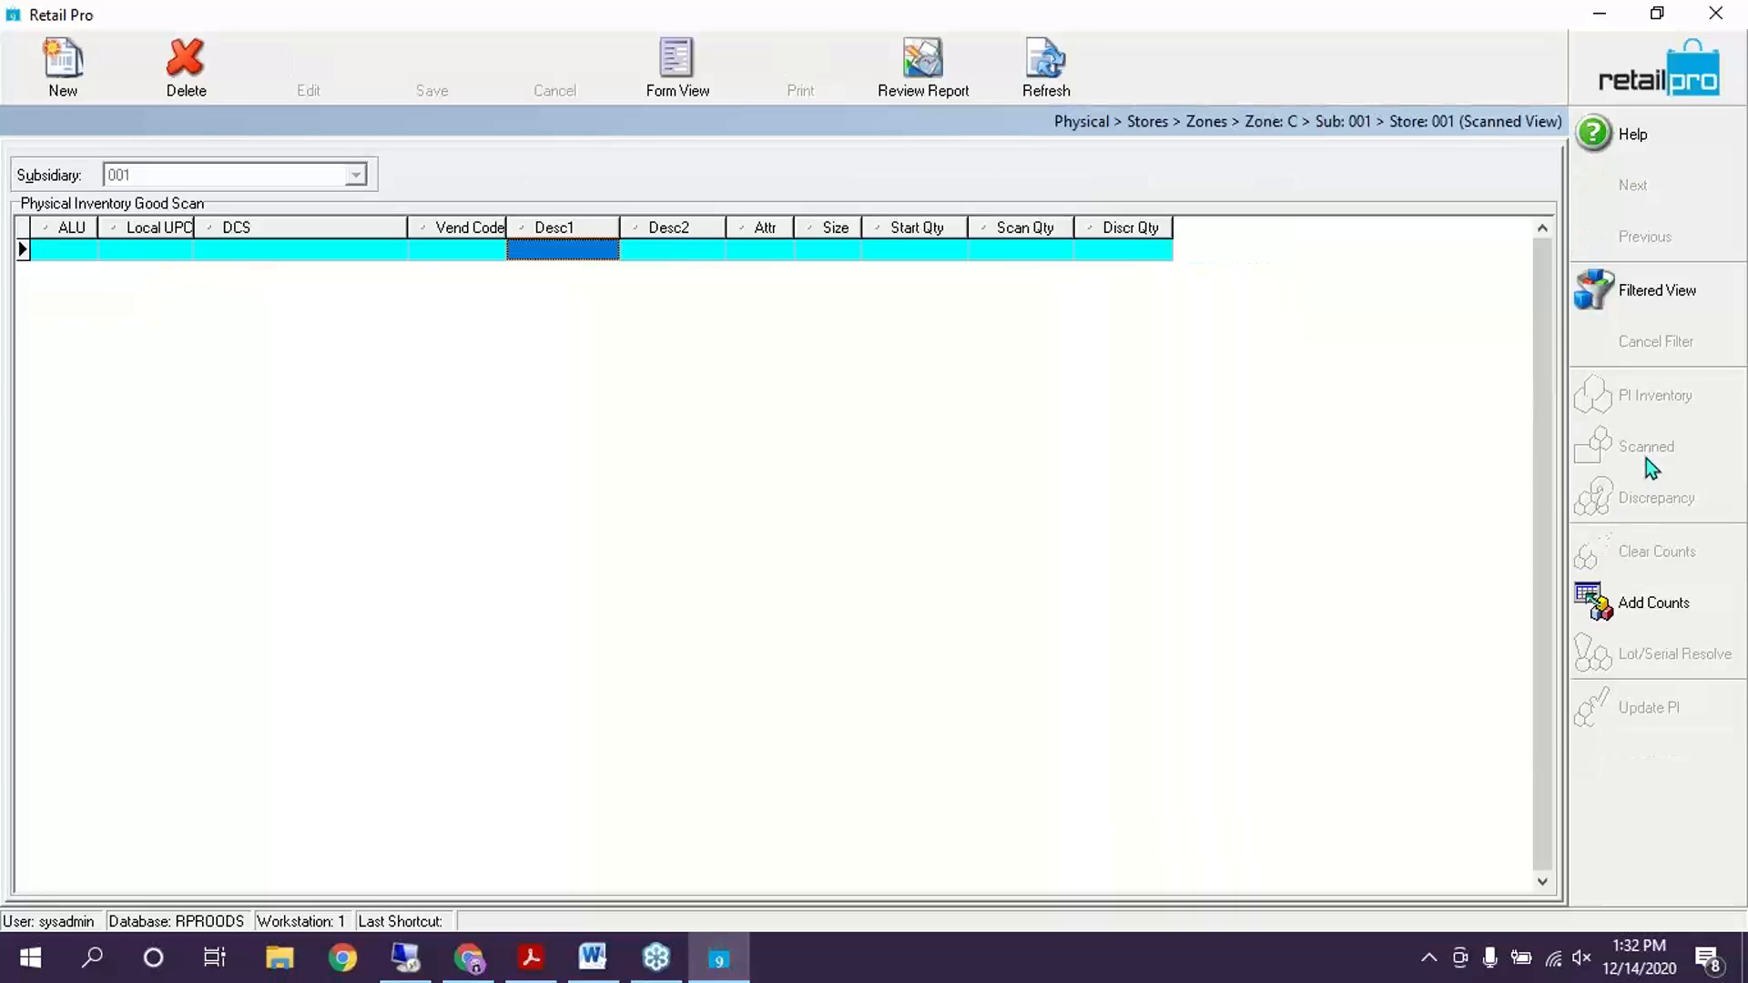
pyautogui.click(1650, 605)
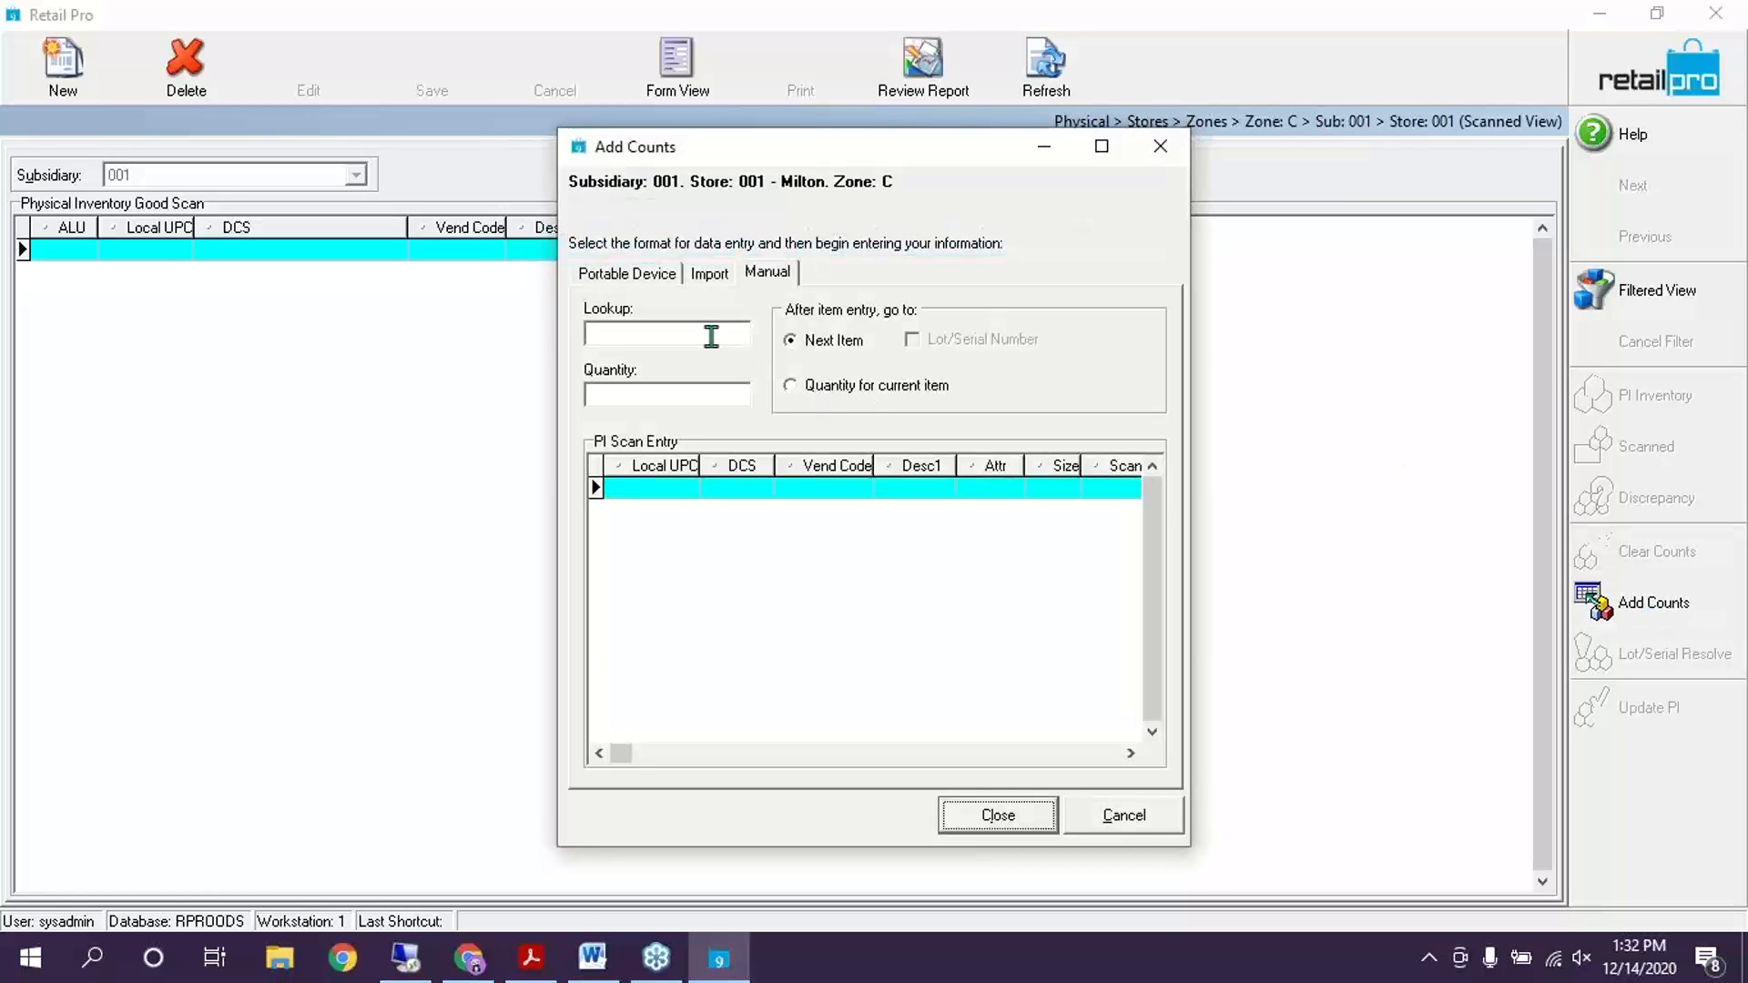
pyautogui.write('0')
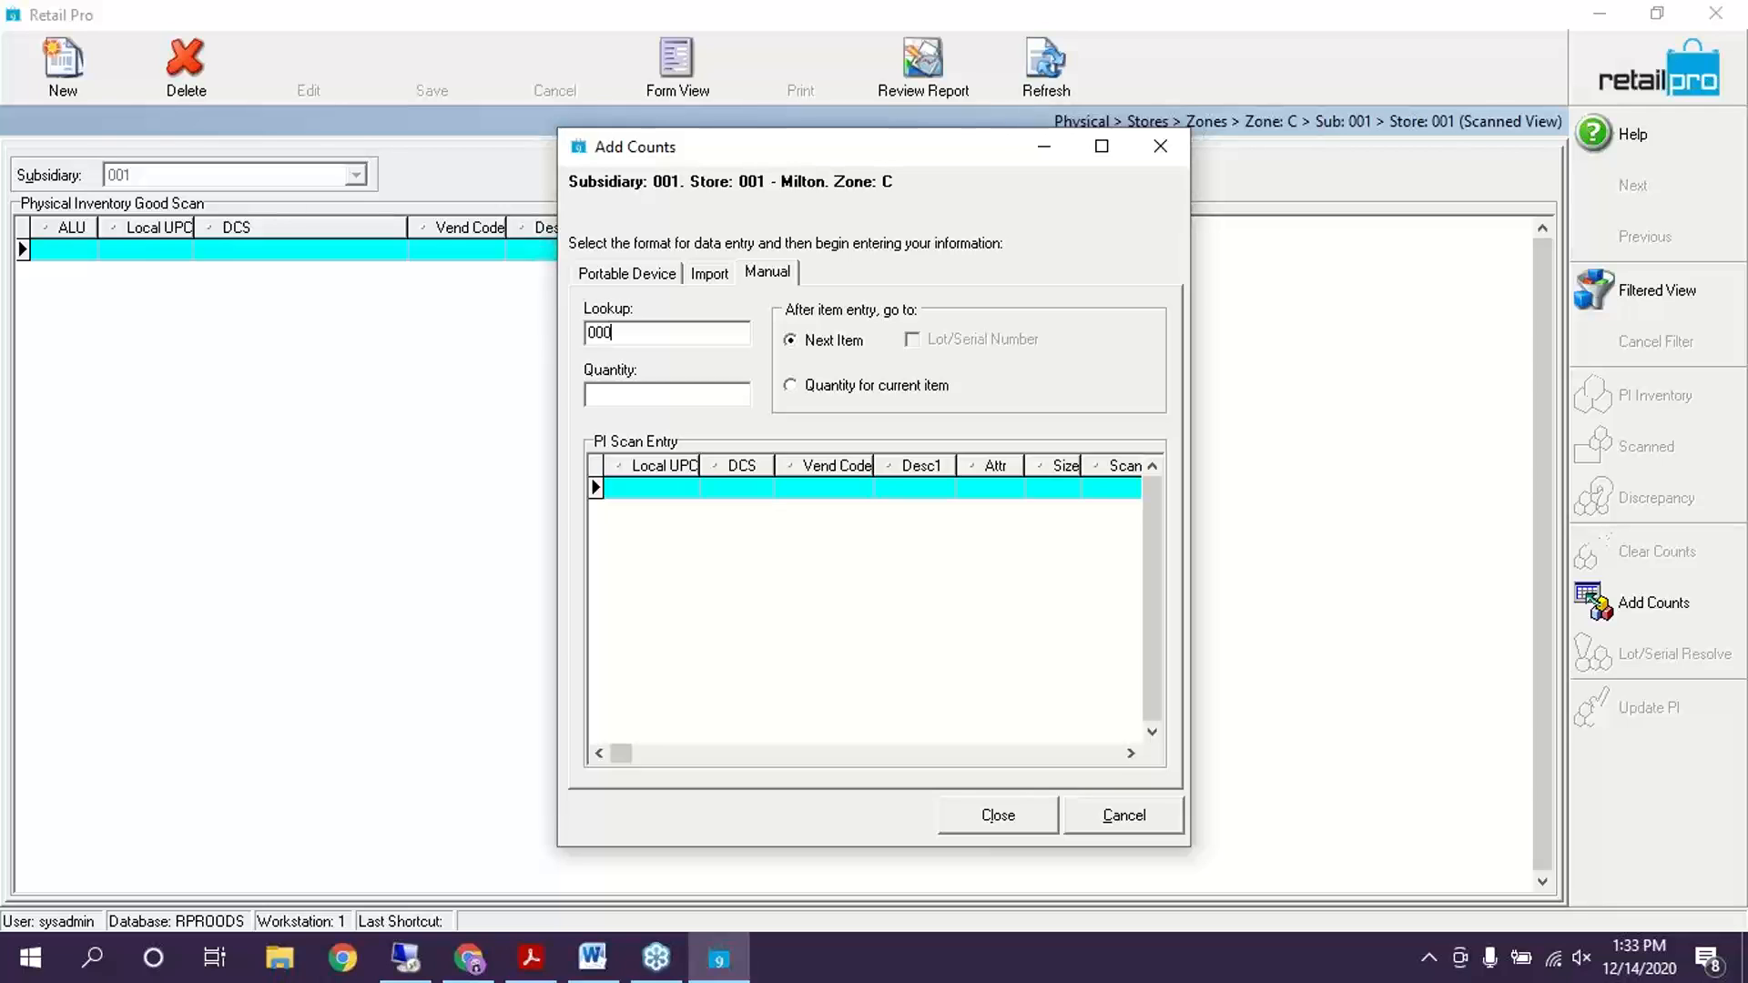
pyautogui.write('098')
pyautogui.press('Return')
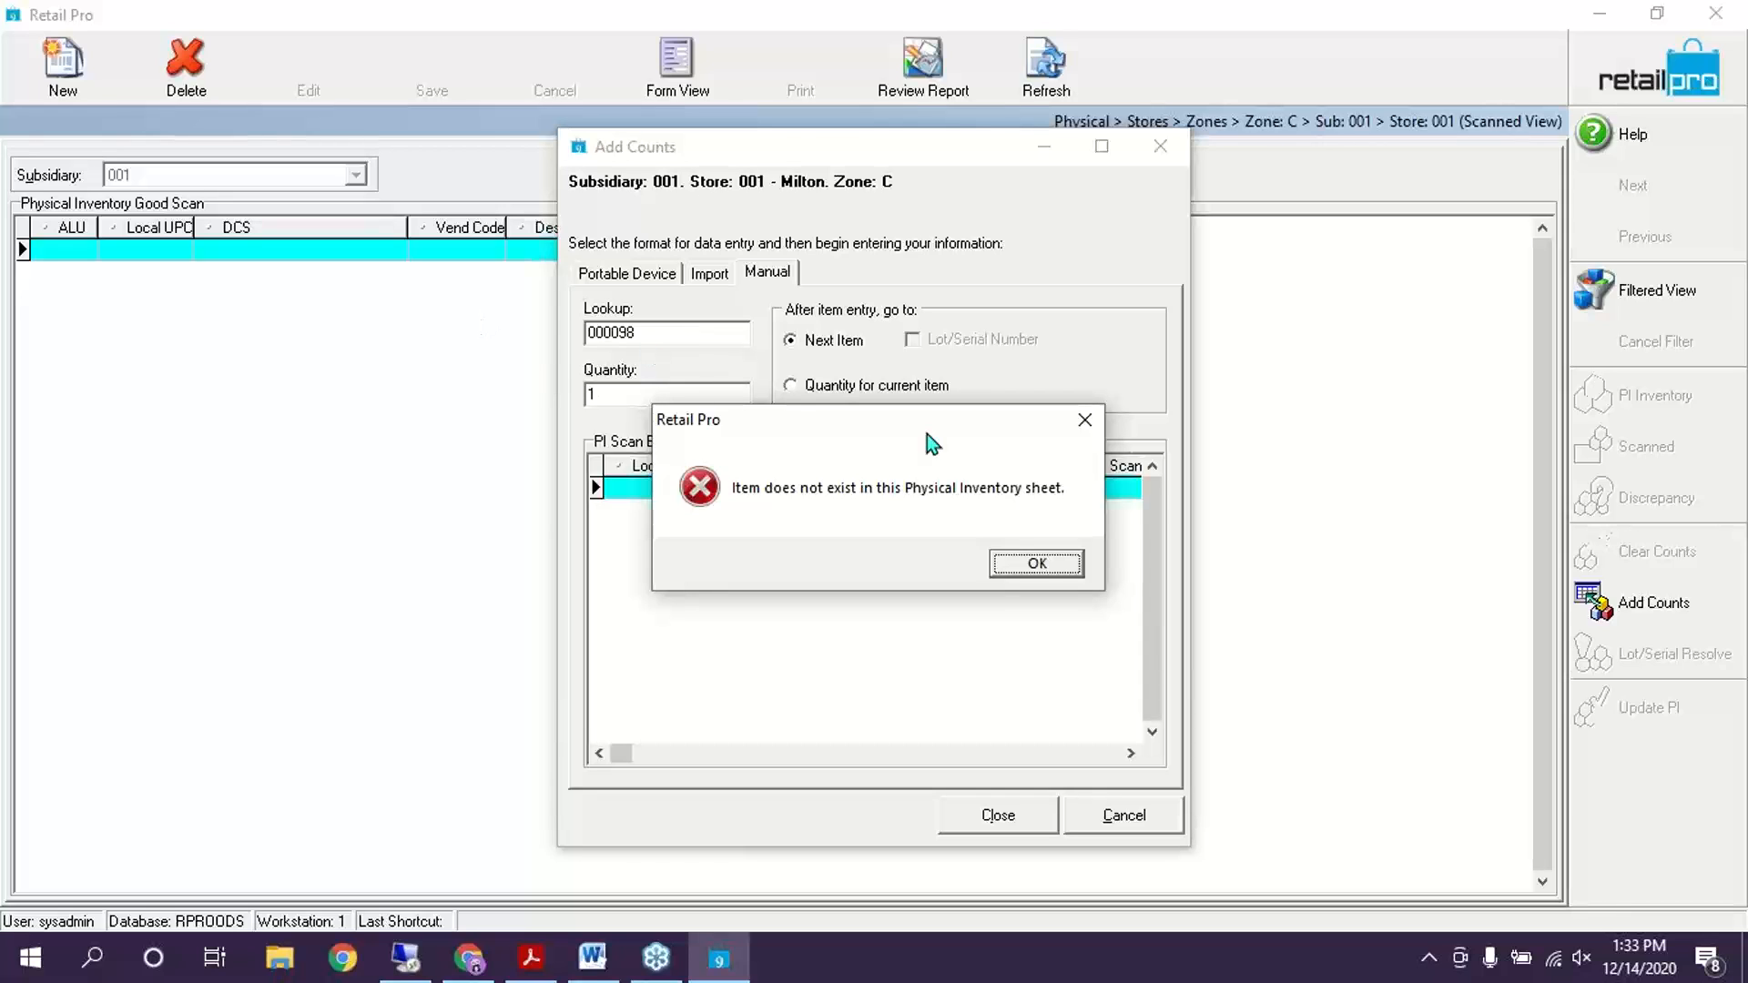
pyautogui.click(1035, 561)
# Look up items 000084, 000087 and 000067 into zone C, then close and return to the zones list
pyautogui.moveTo(664, 333); pyautogui.dragTo(583, 332)
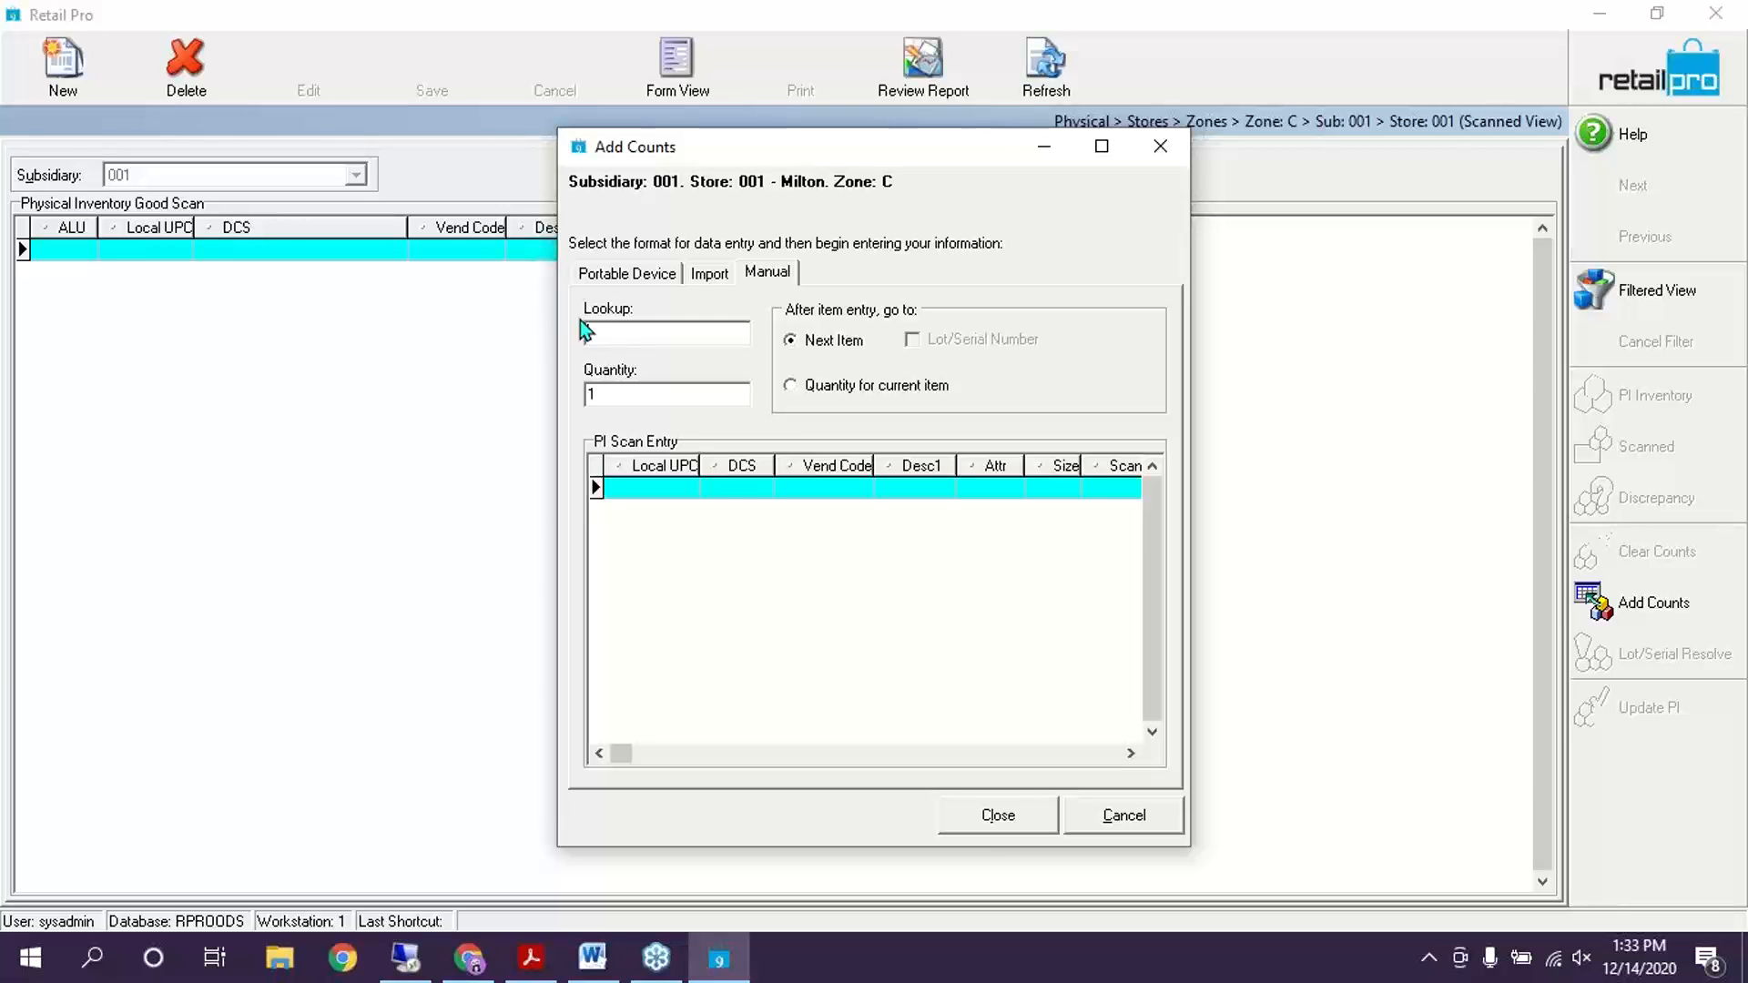
pyautogui.write('0000')
pyautogui.write('12')
pyautogui.press('Return')
pyautogui.write('000087')
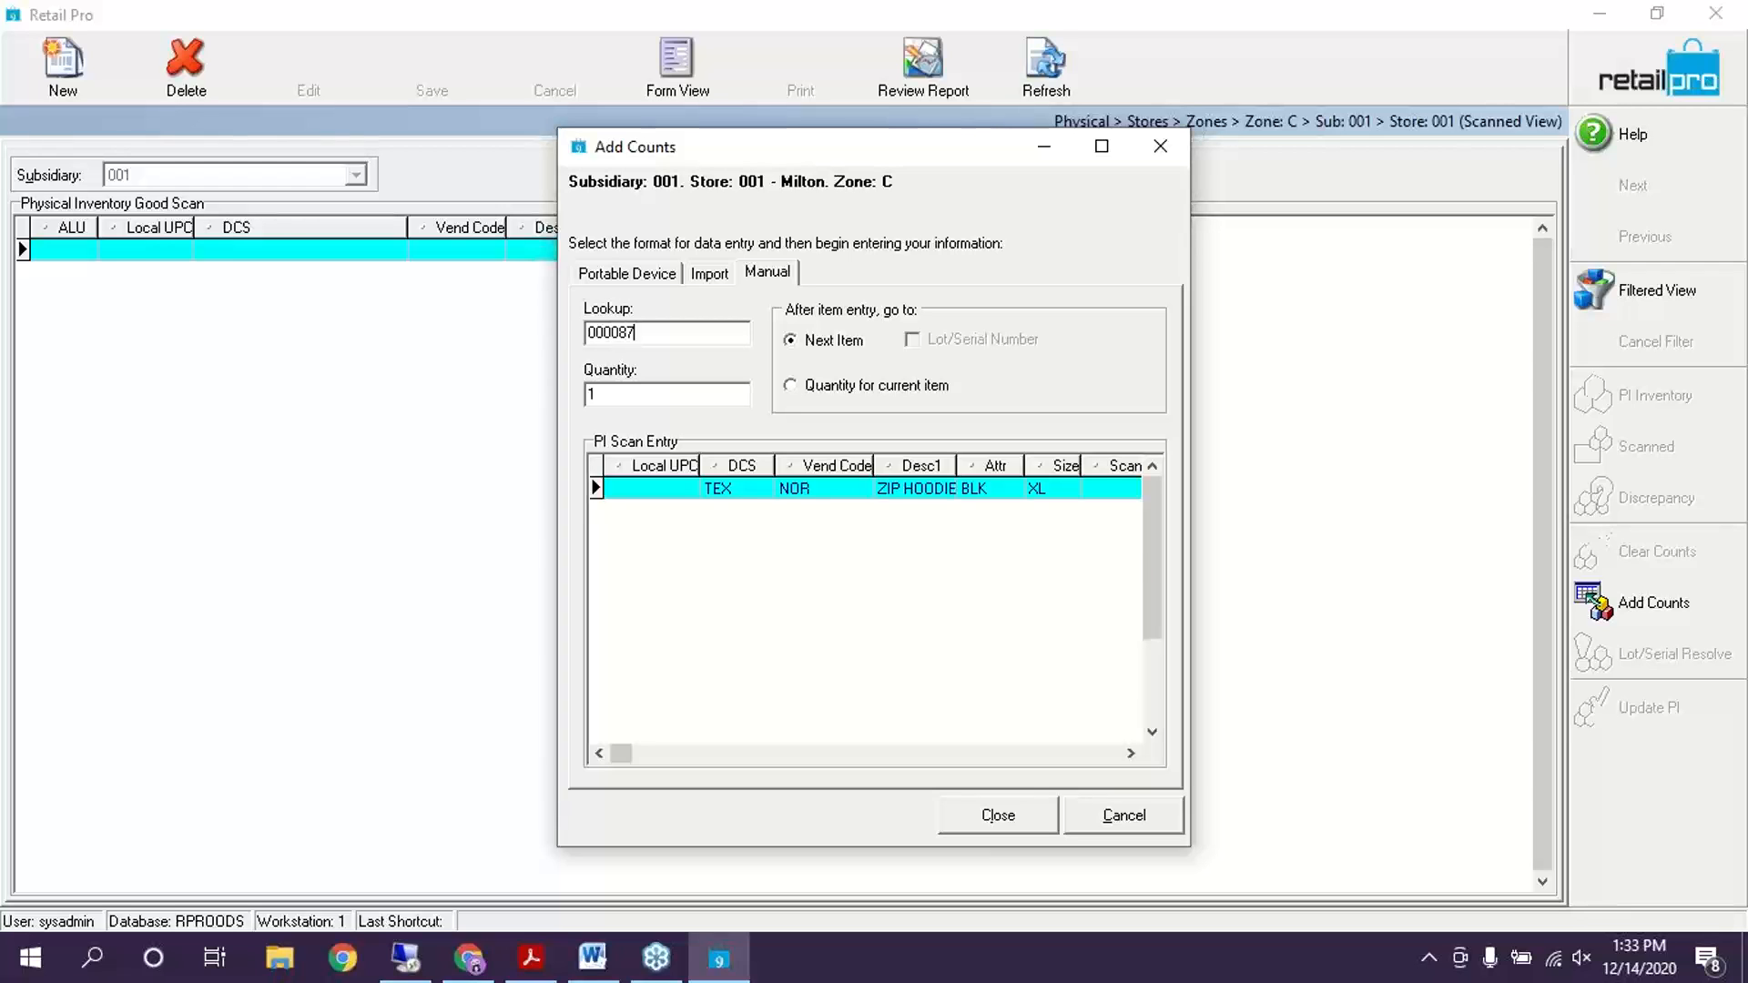
pyautogui.press('Return')
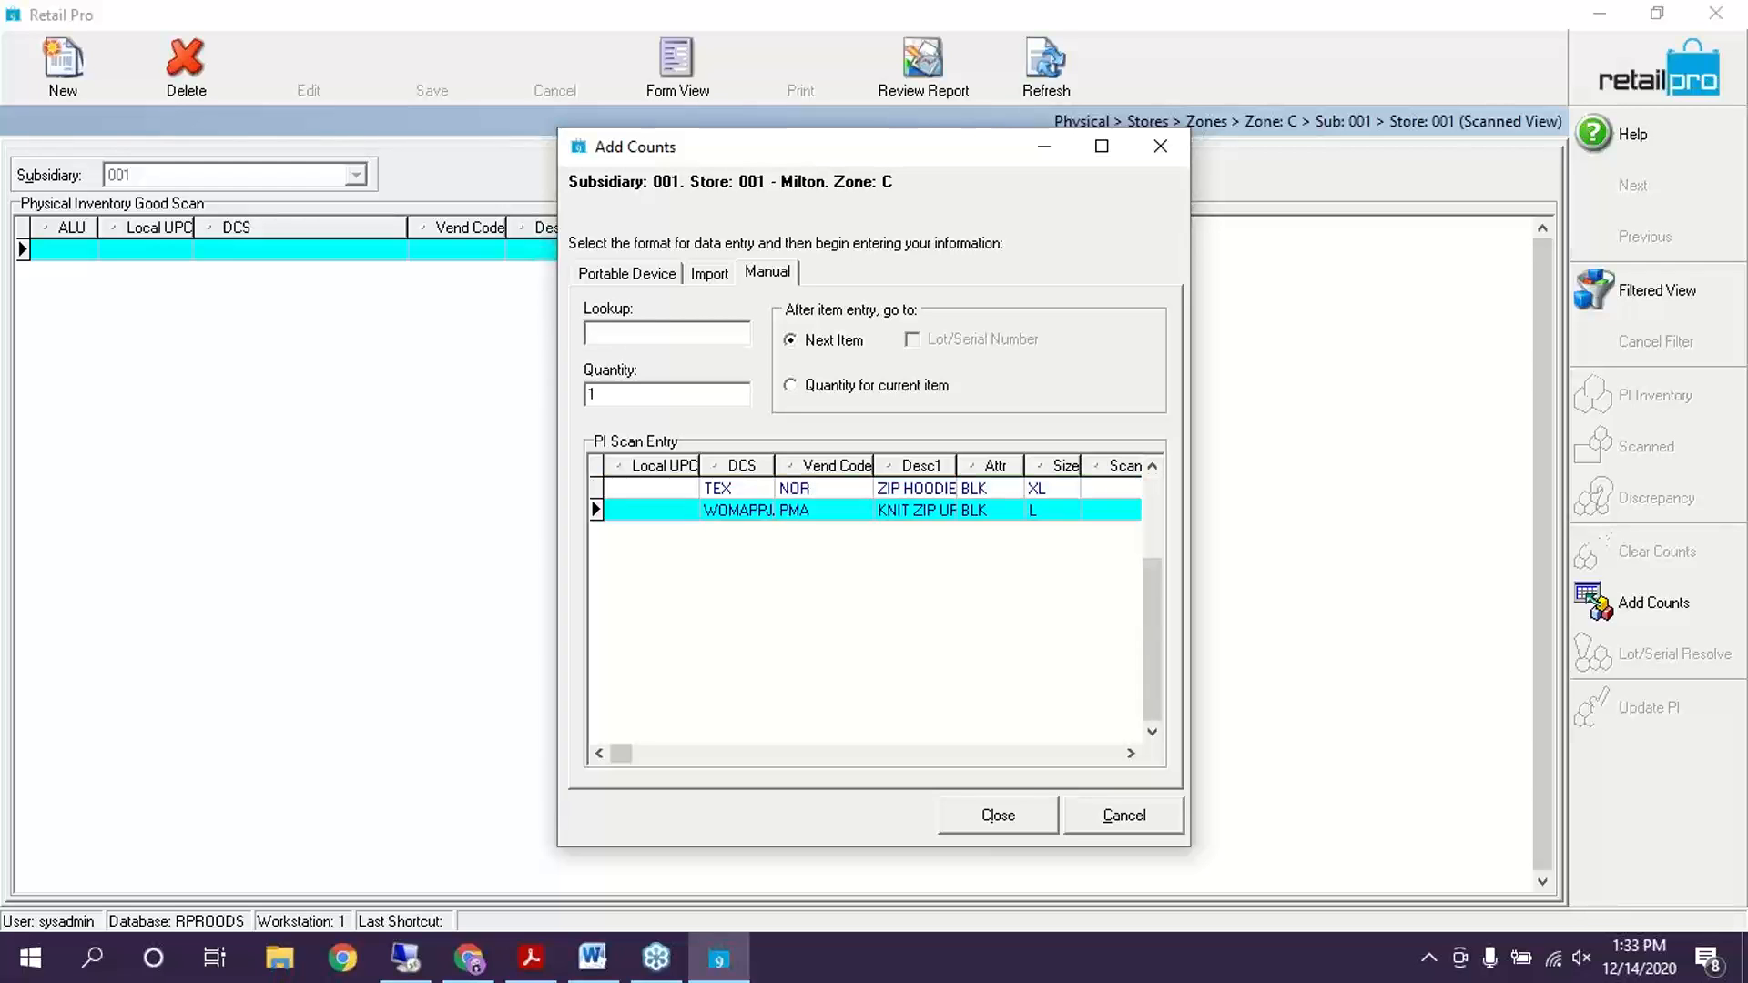
pyautogui.write('000')
pyautogui.write('0')
pyautogui.write('08')
pyautogui.press('Return')
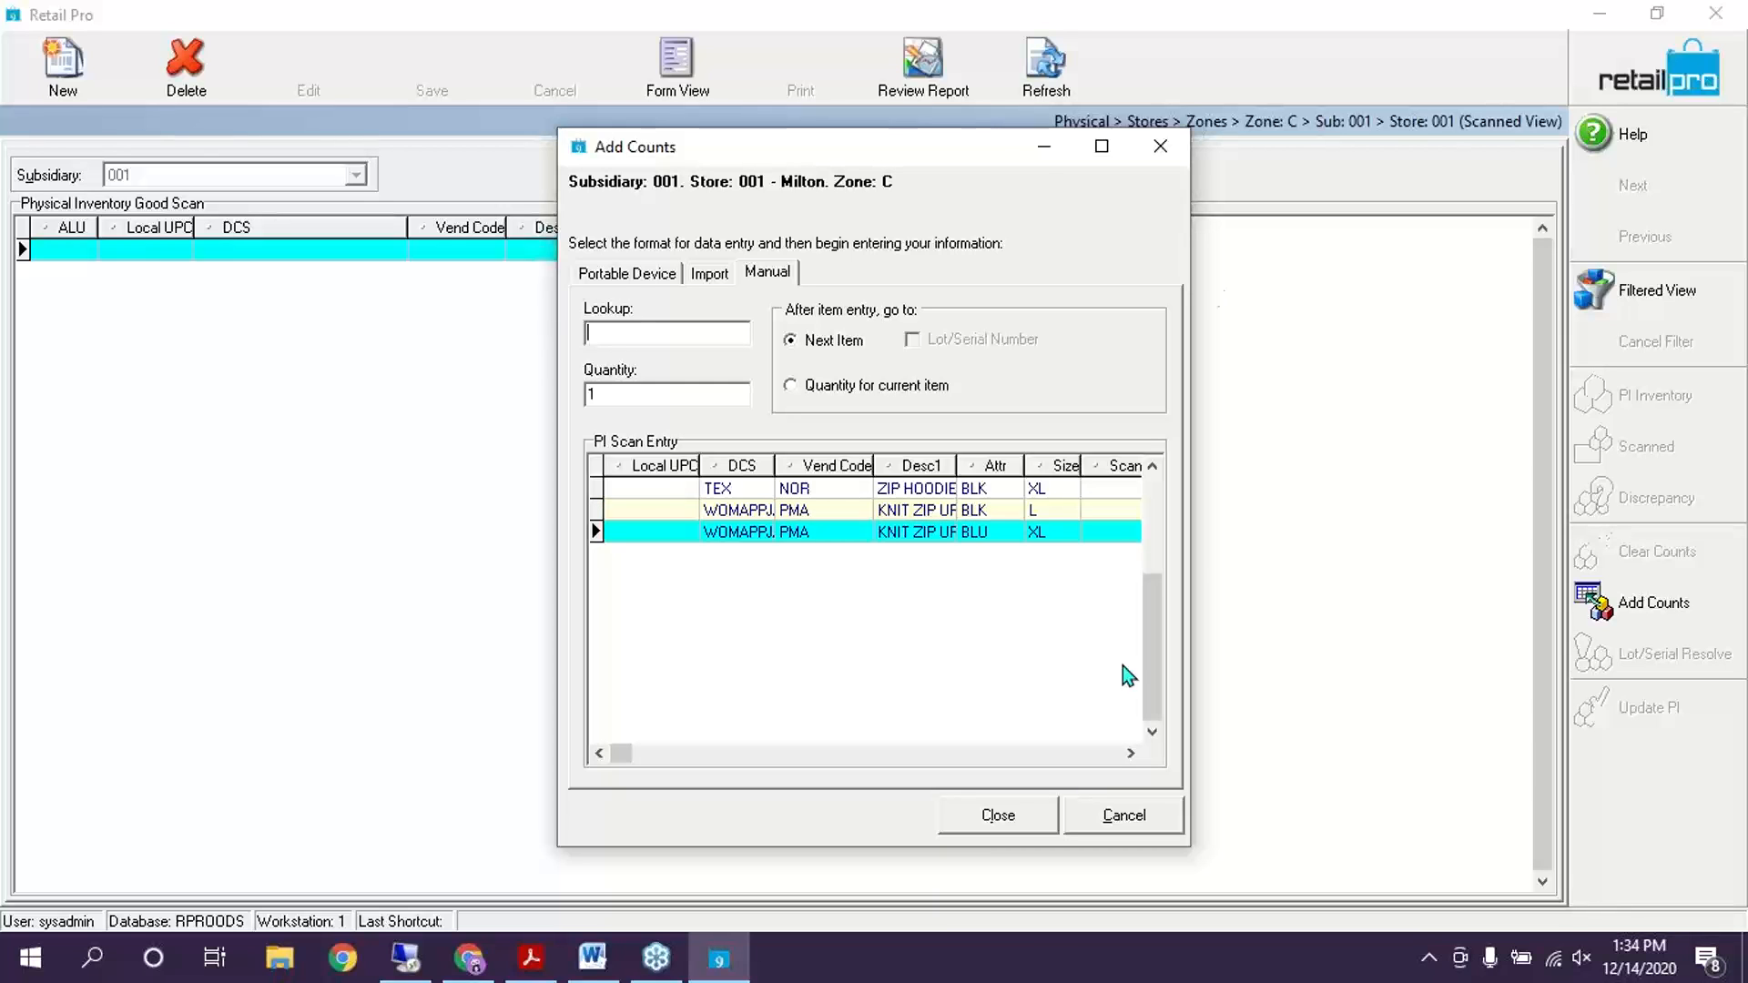
pyautogui.click(999, 817)
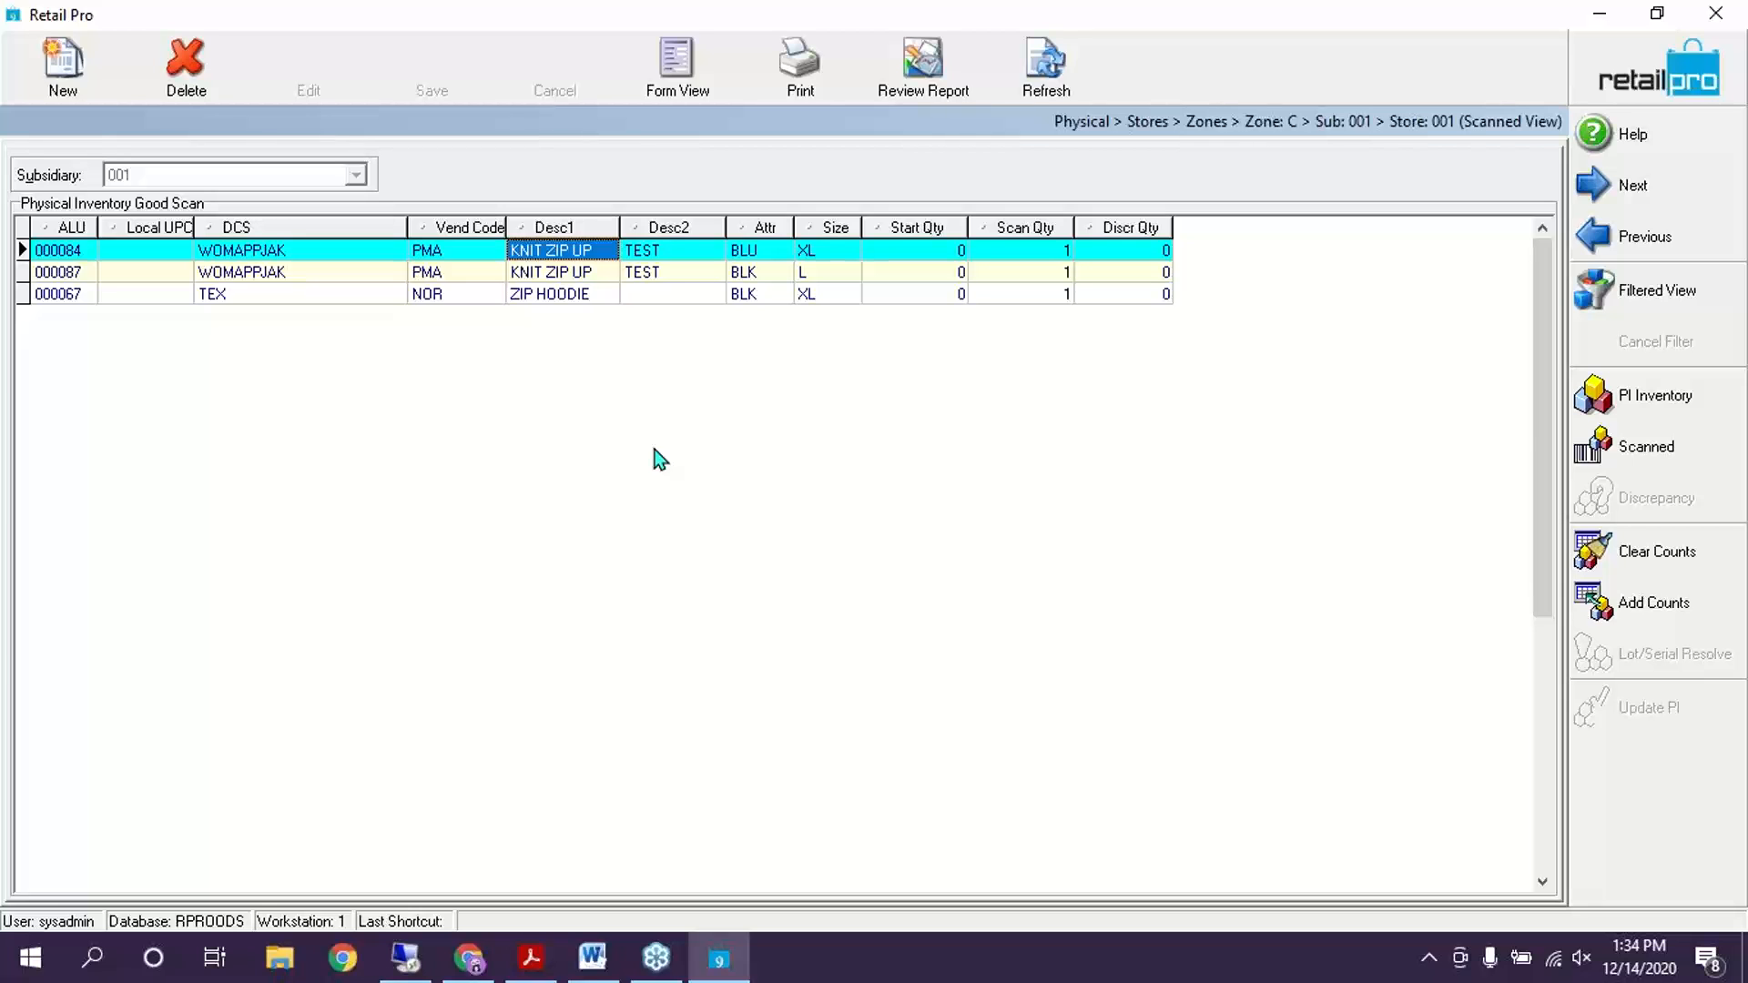
pyautogui.click(589, 298)
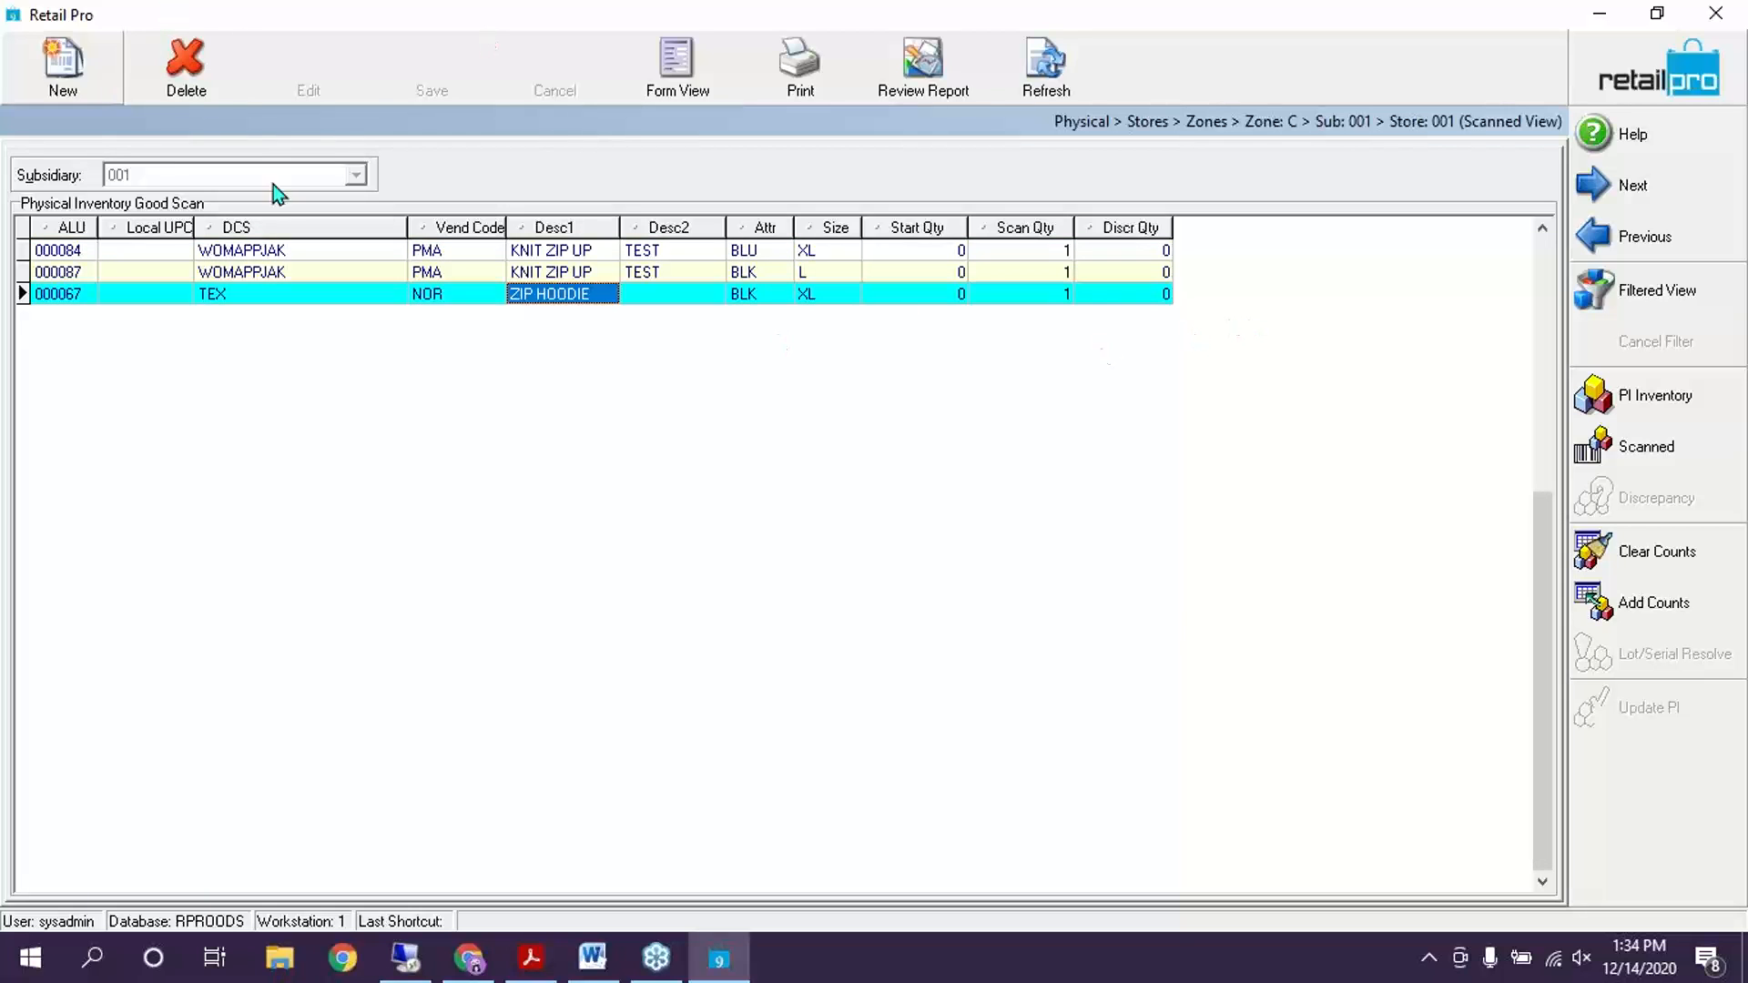
pyautogui.click(1612, 237)
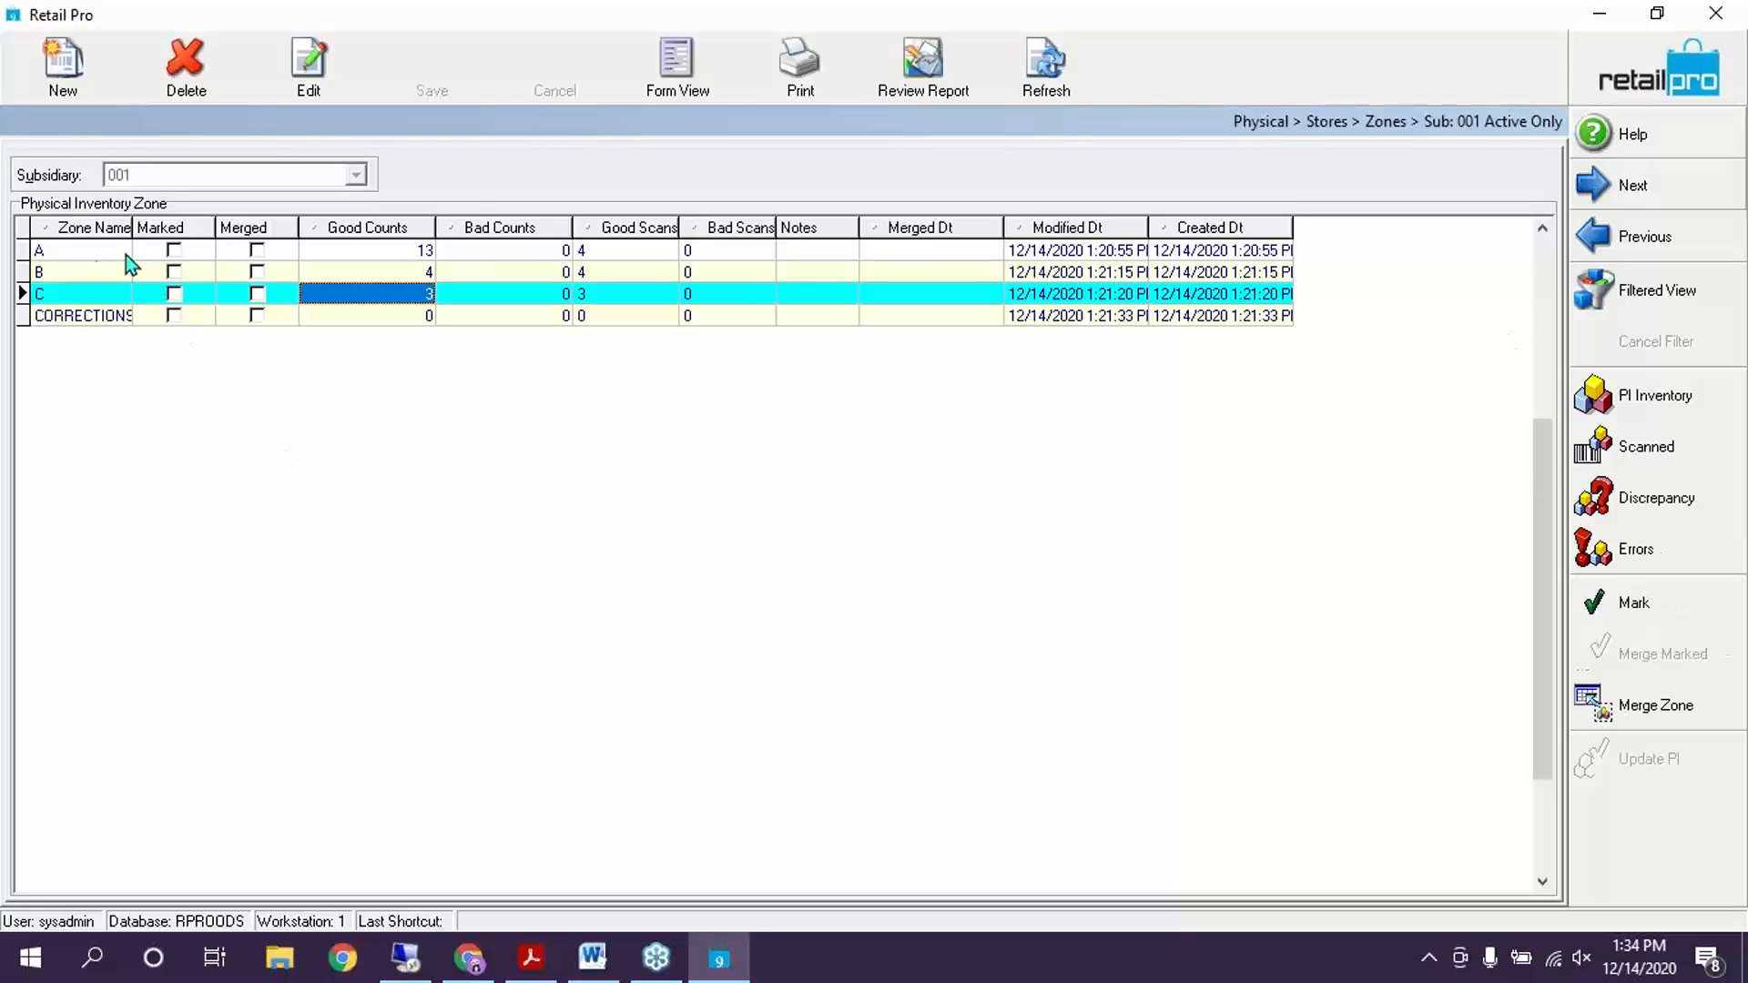
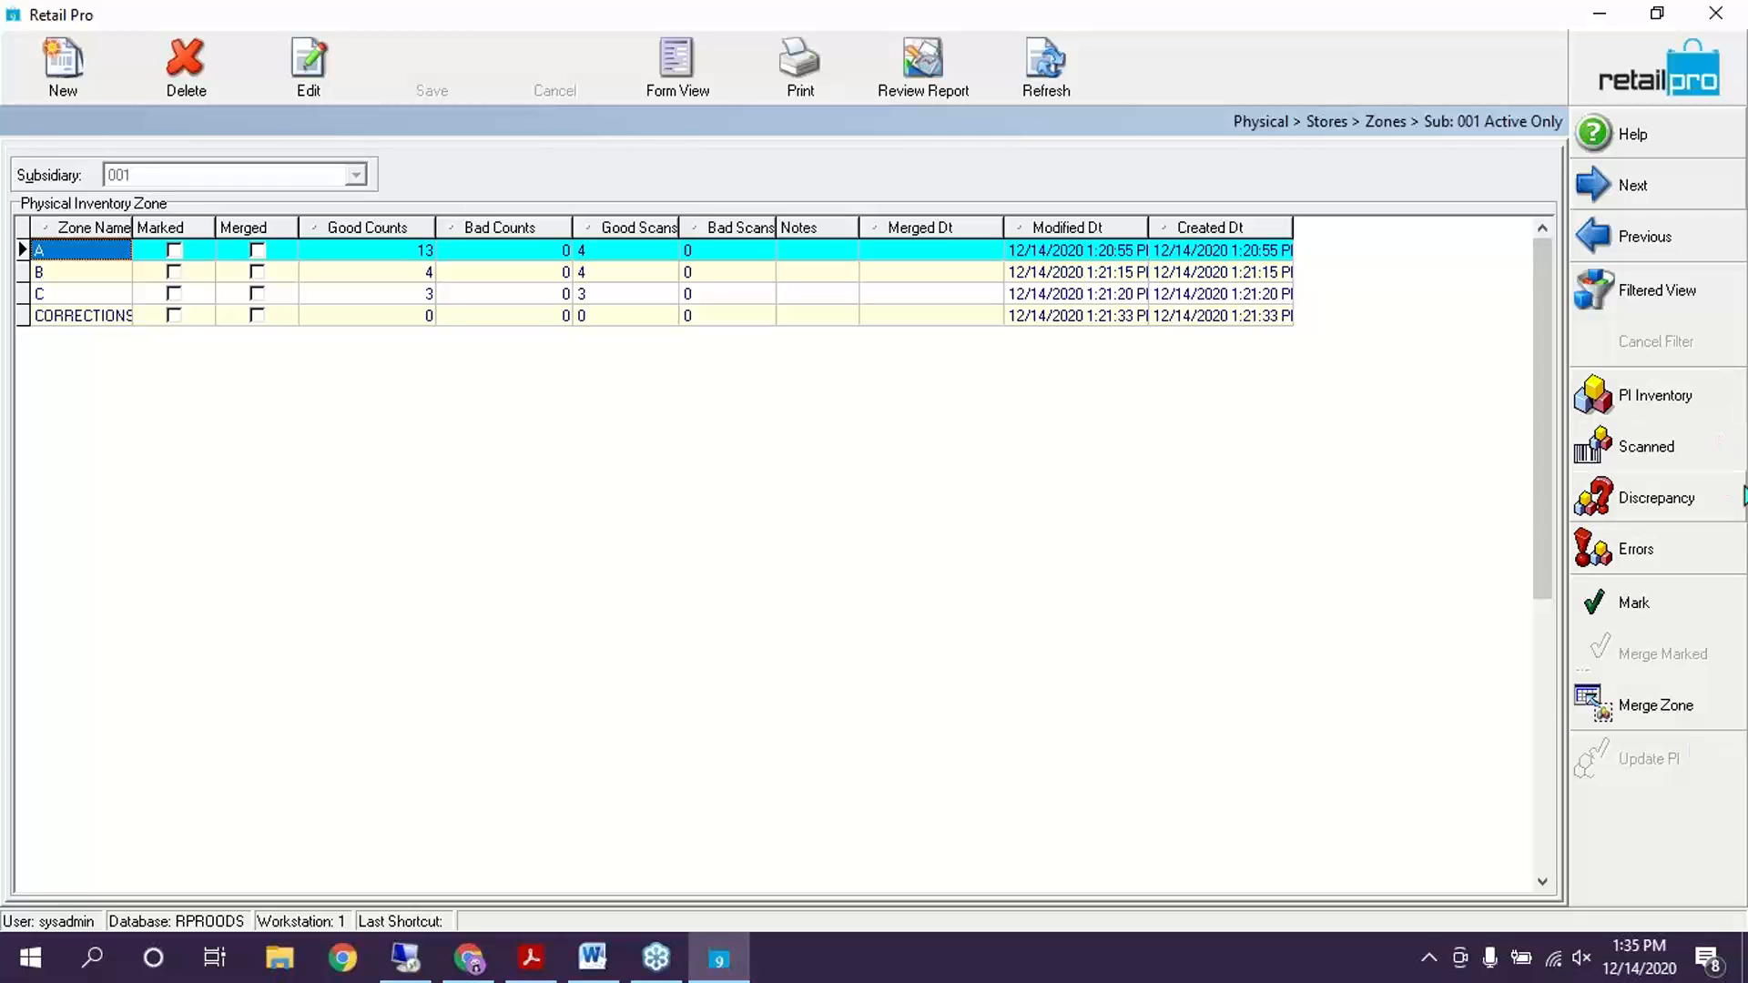
# Review zone A's discrepancy view, checking item 000069 and the scanned items' start quantities
pyautogui.click(1684, 496)
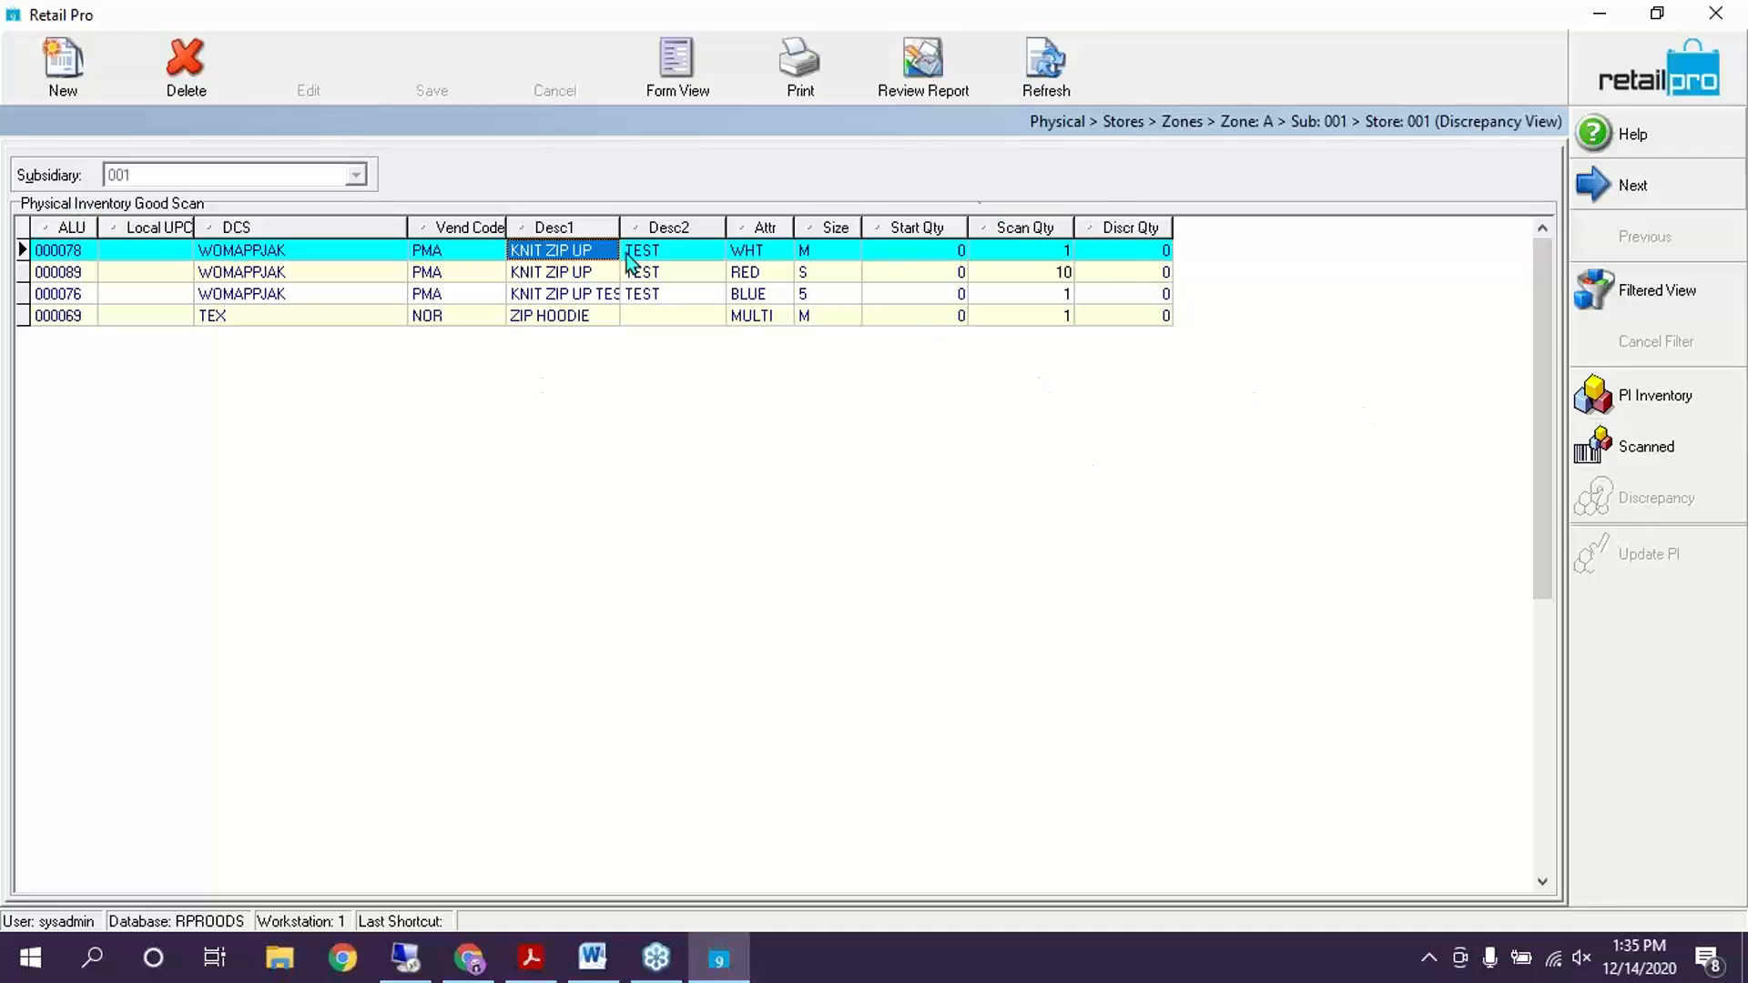
pyautogui.click(1102, 316)
pyautogui.click(925, 273)
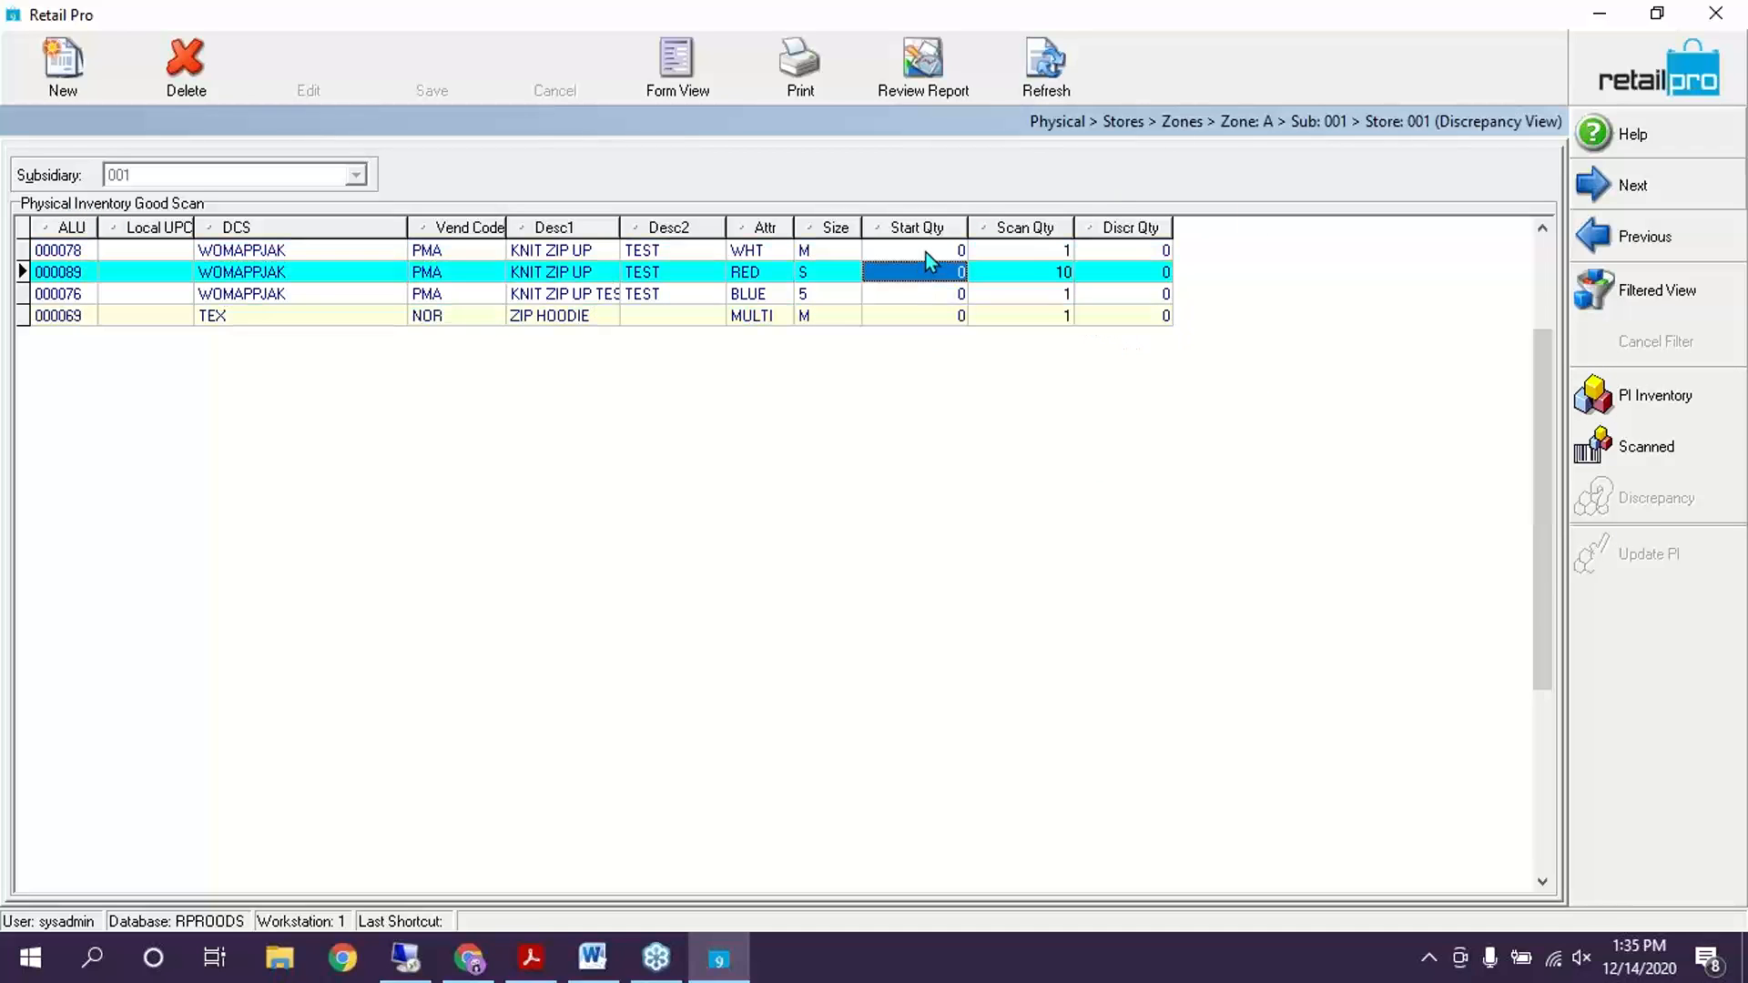
pyautogui.click(926, 253)
pyautogui.click(956, 318)
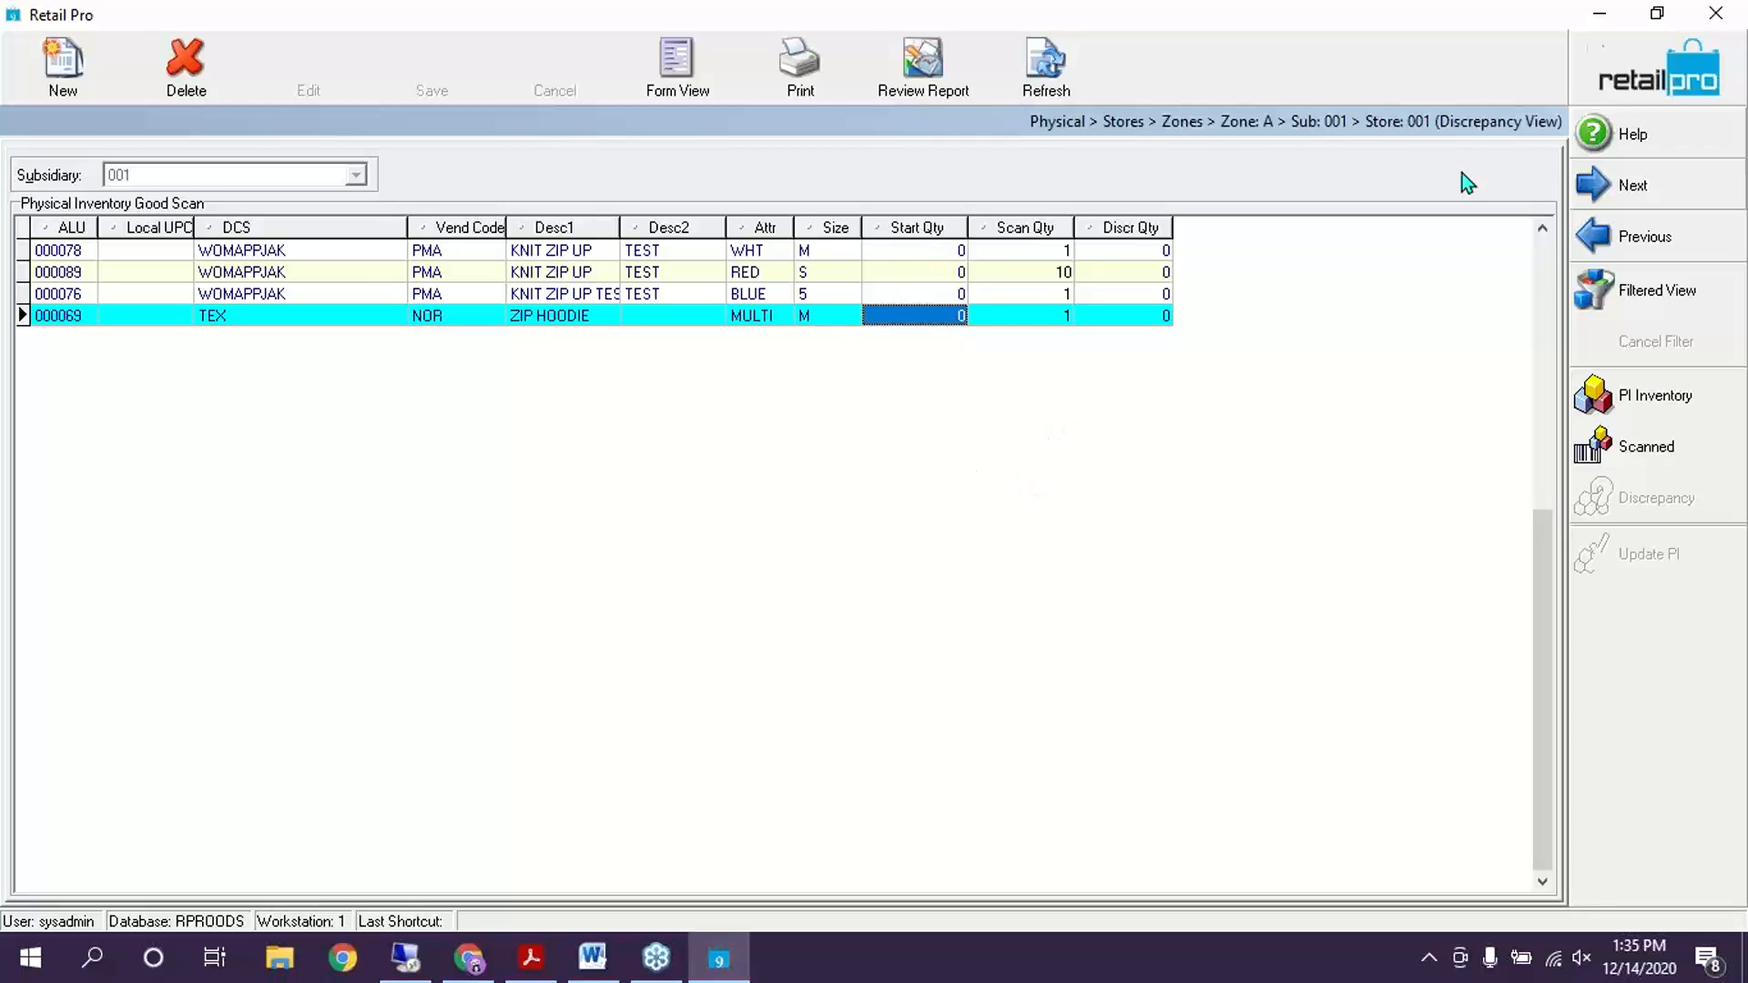
pyautogui.click(1593, 236)
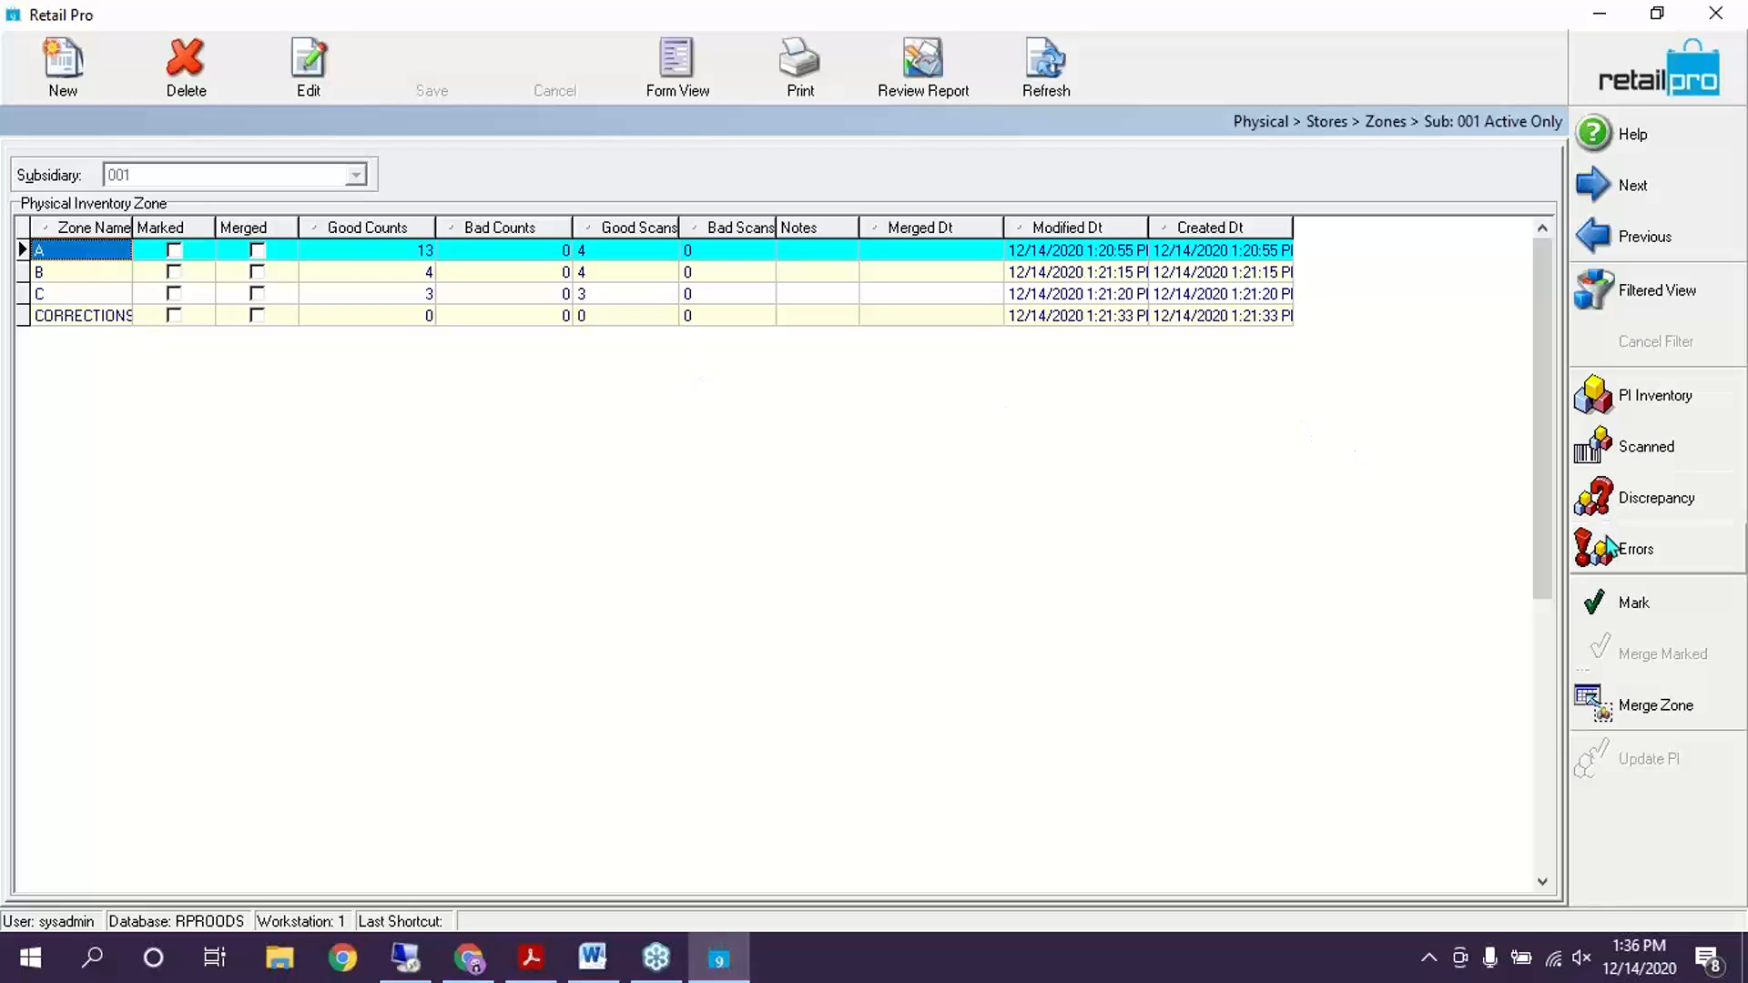
# Mark zone A, merge it into the physical inventory, and widen the Merged Dt column
pyautogui.click(1630, 603)
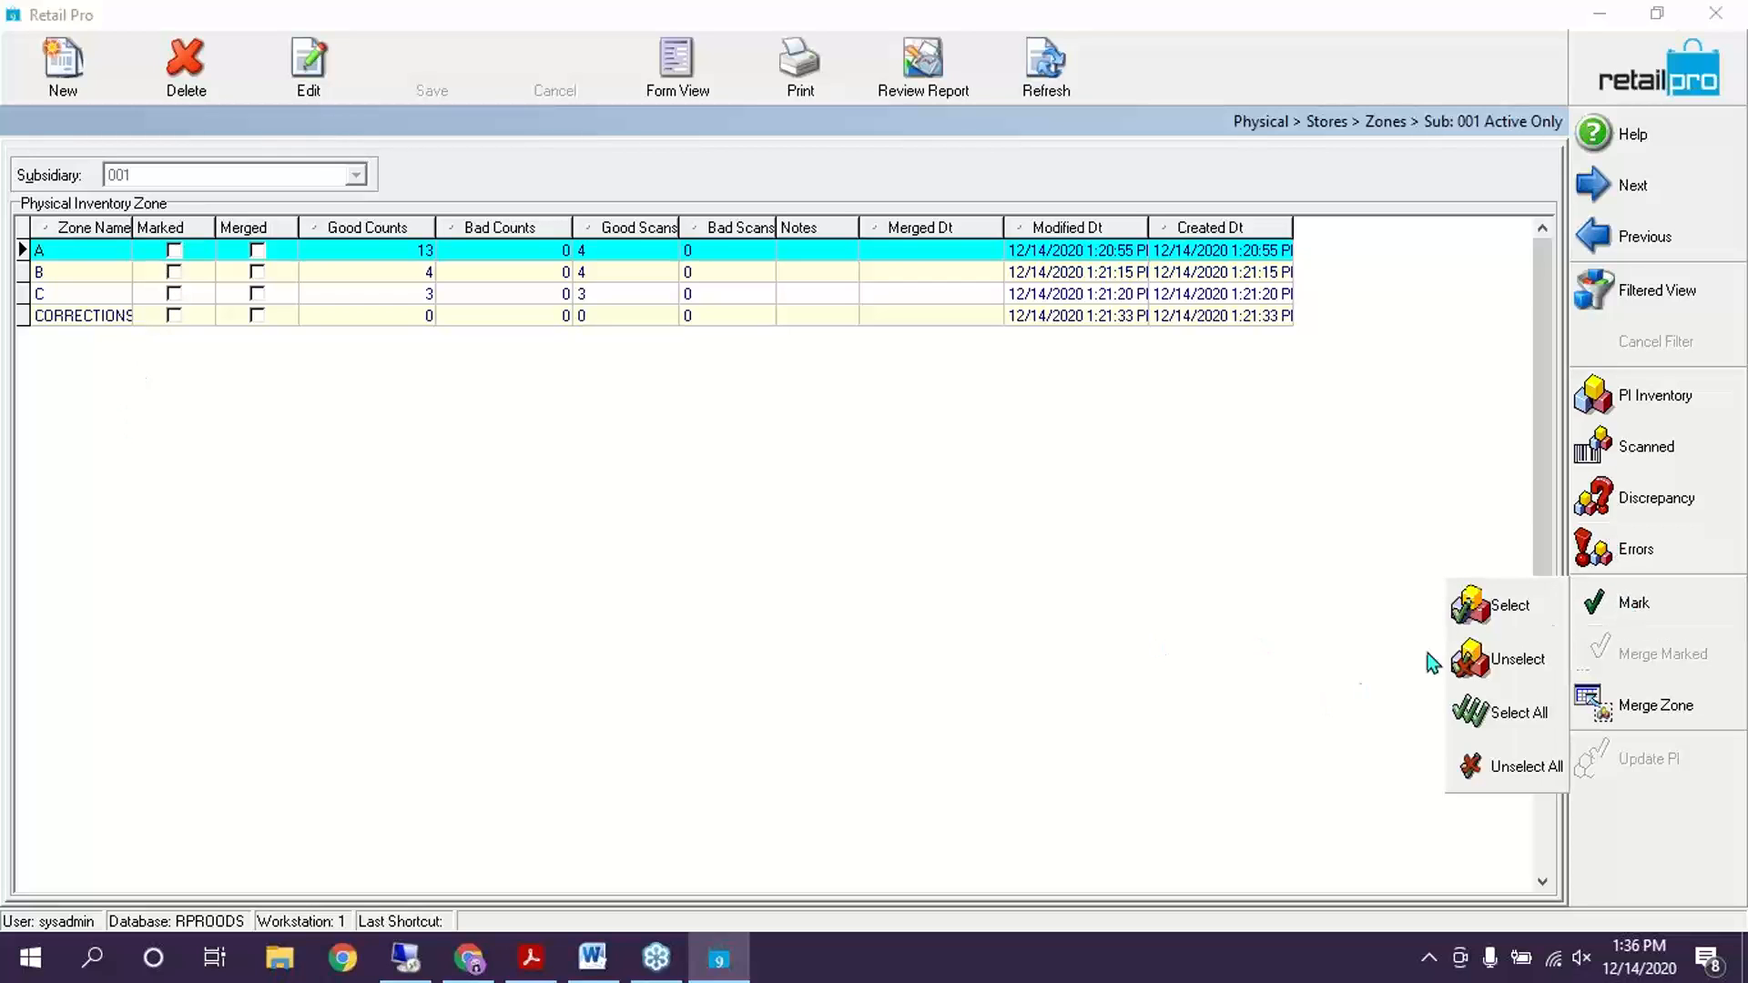
pyautogui.click(1523, 609)
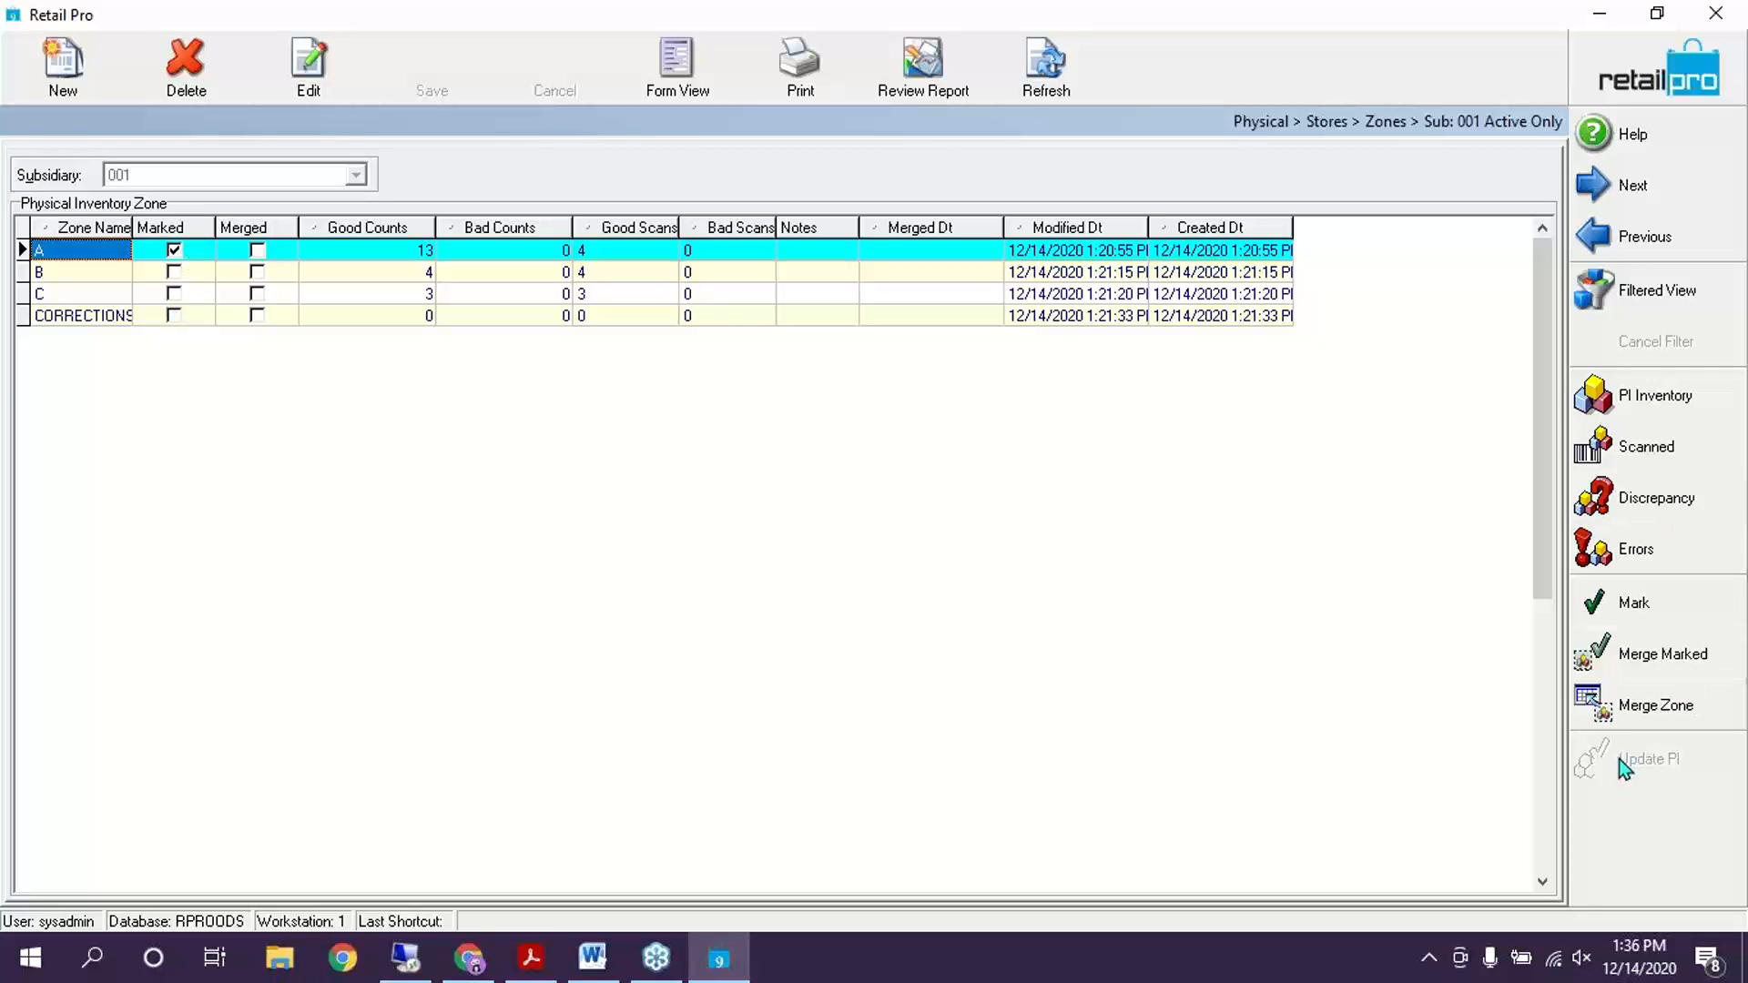
pyautogui.click(1663, 725)
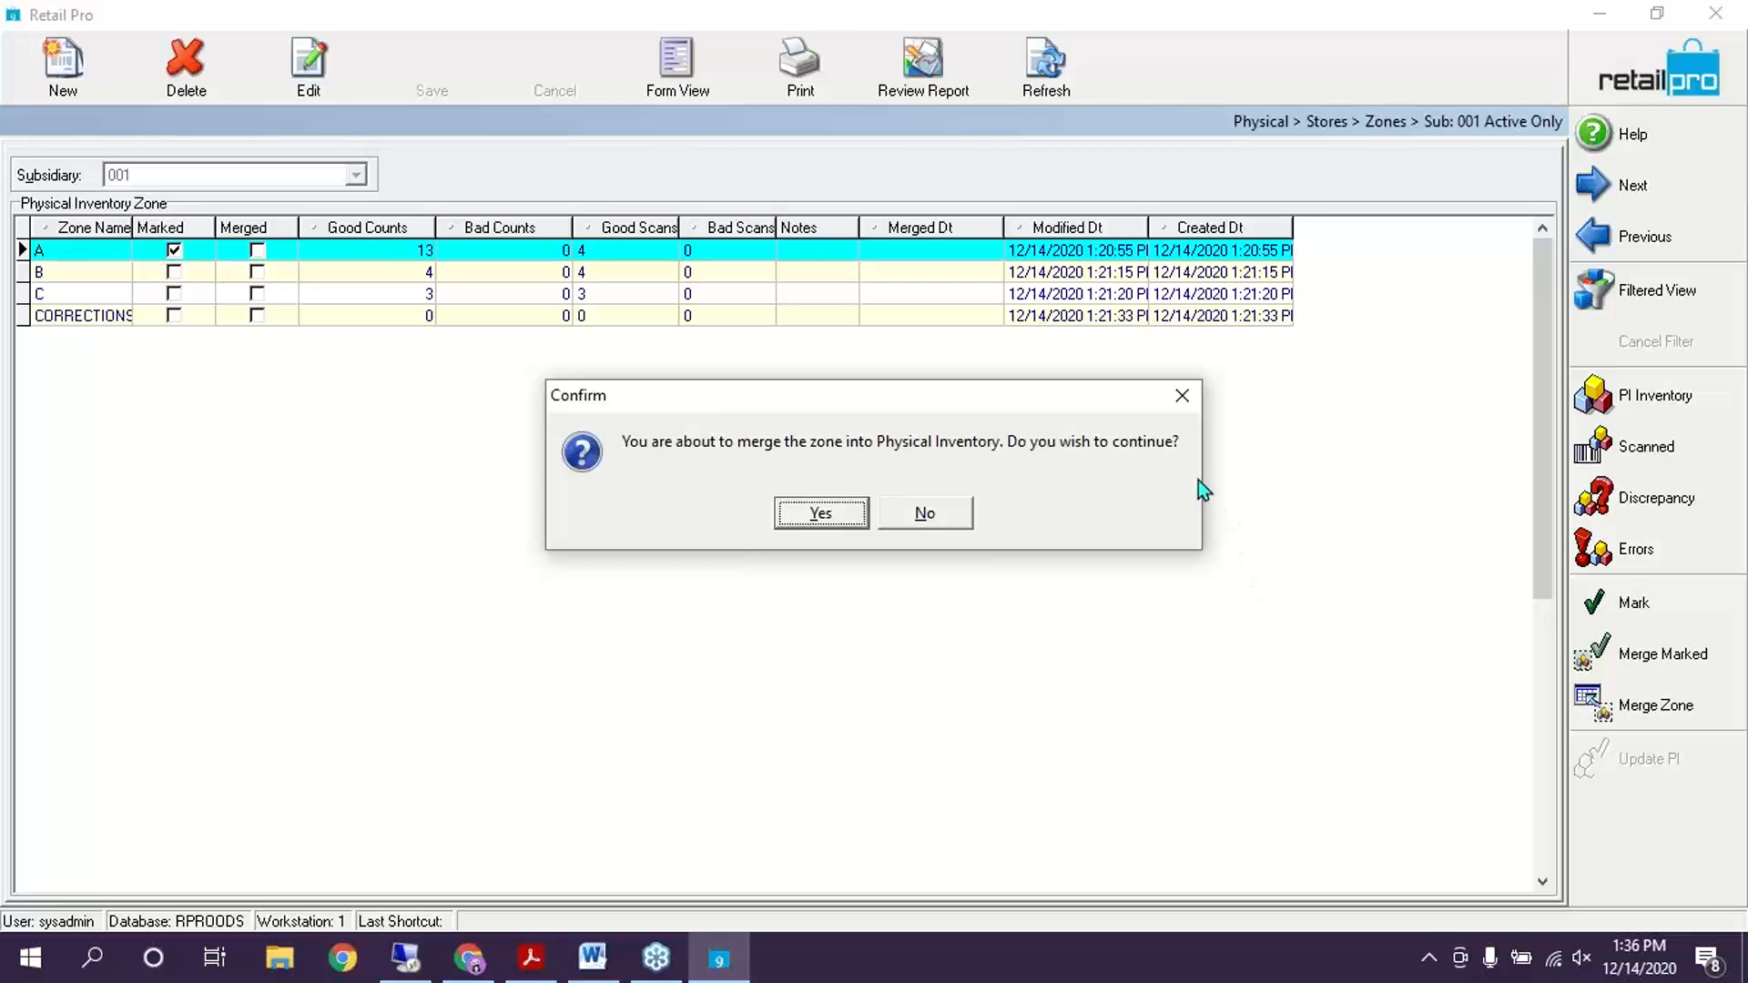
pyautogui.click(819, 515)
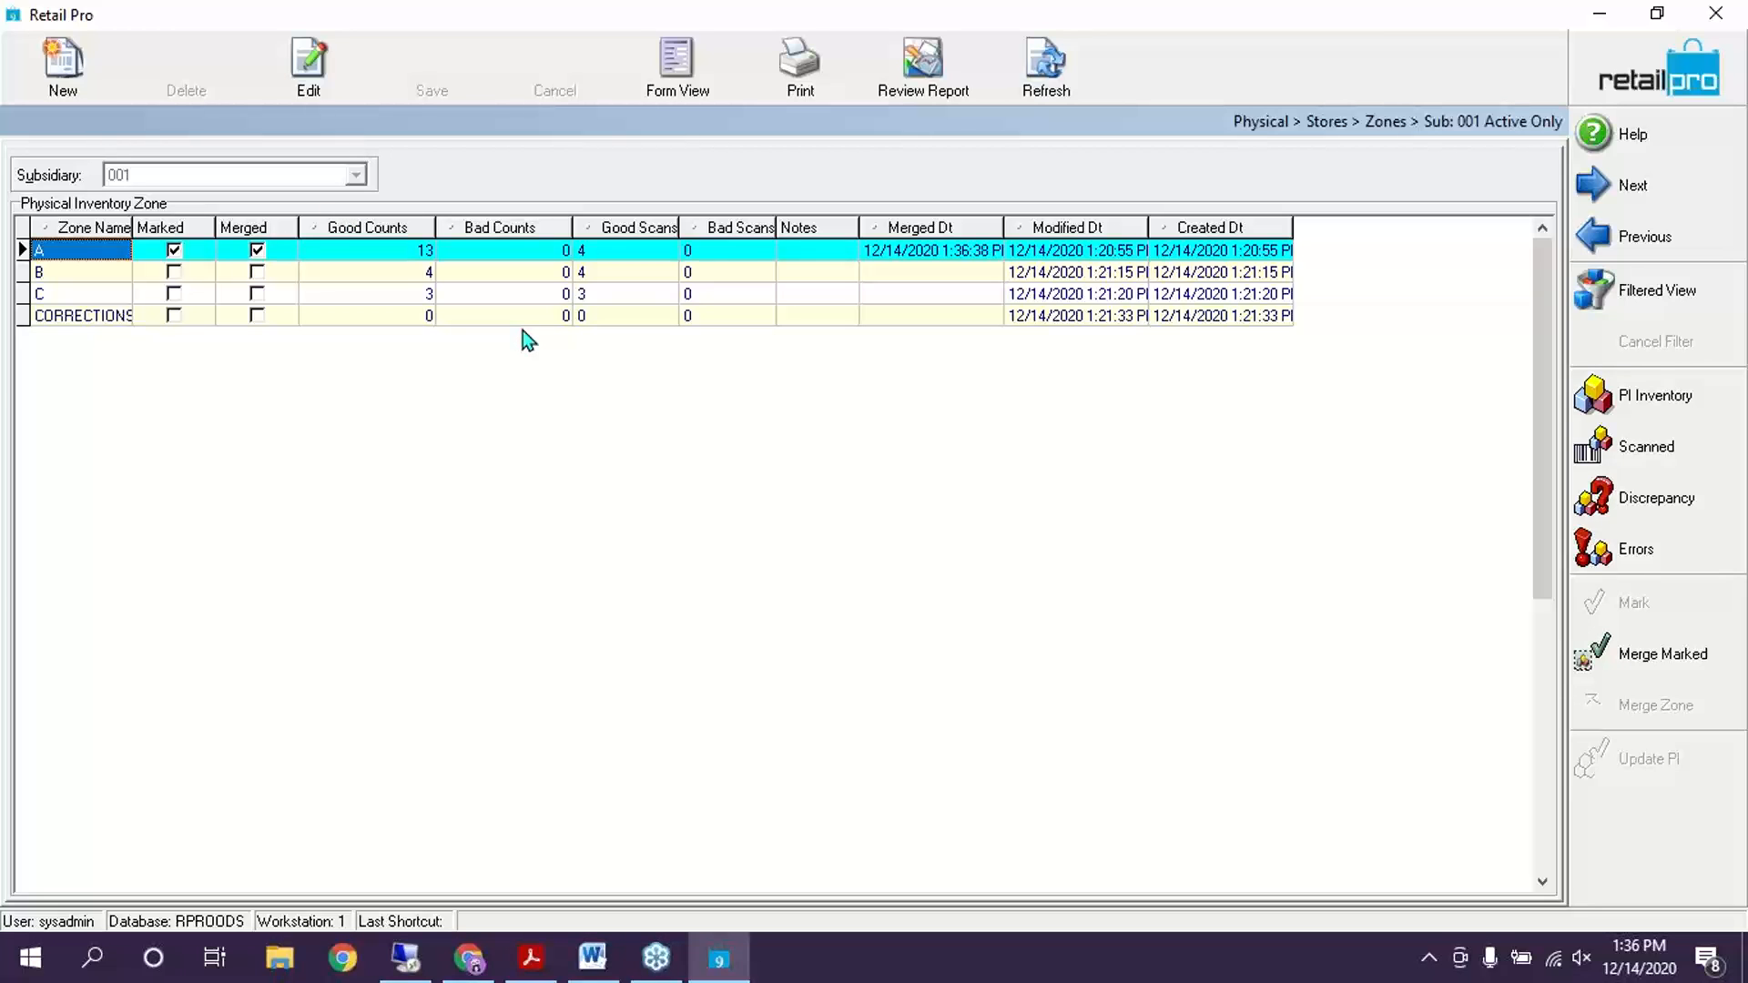
pyautogui.moveTo(1004, 229); pyautogui.dragTo(1065, 244)
pyautogui.click(187, 275)
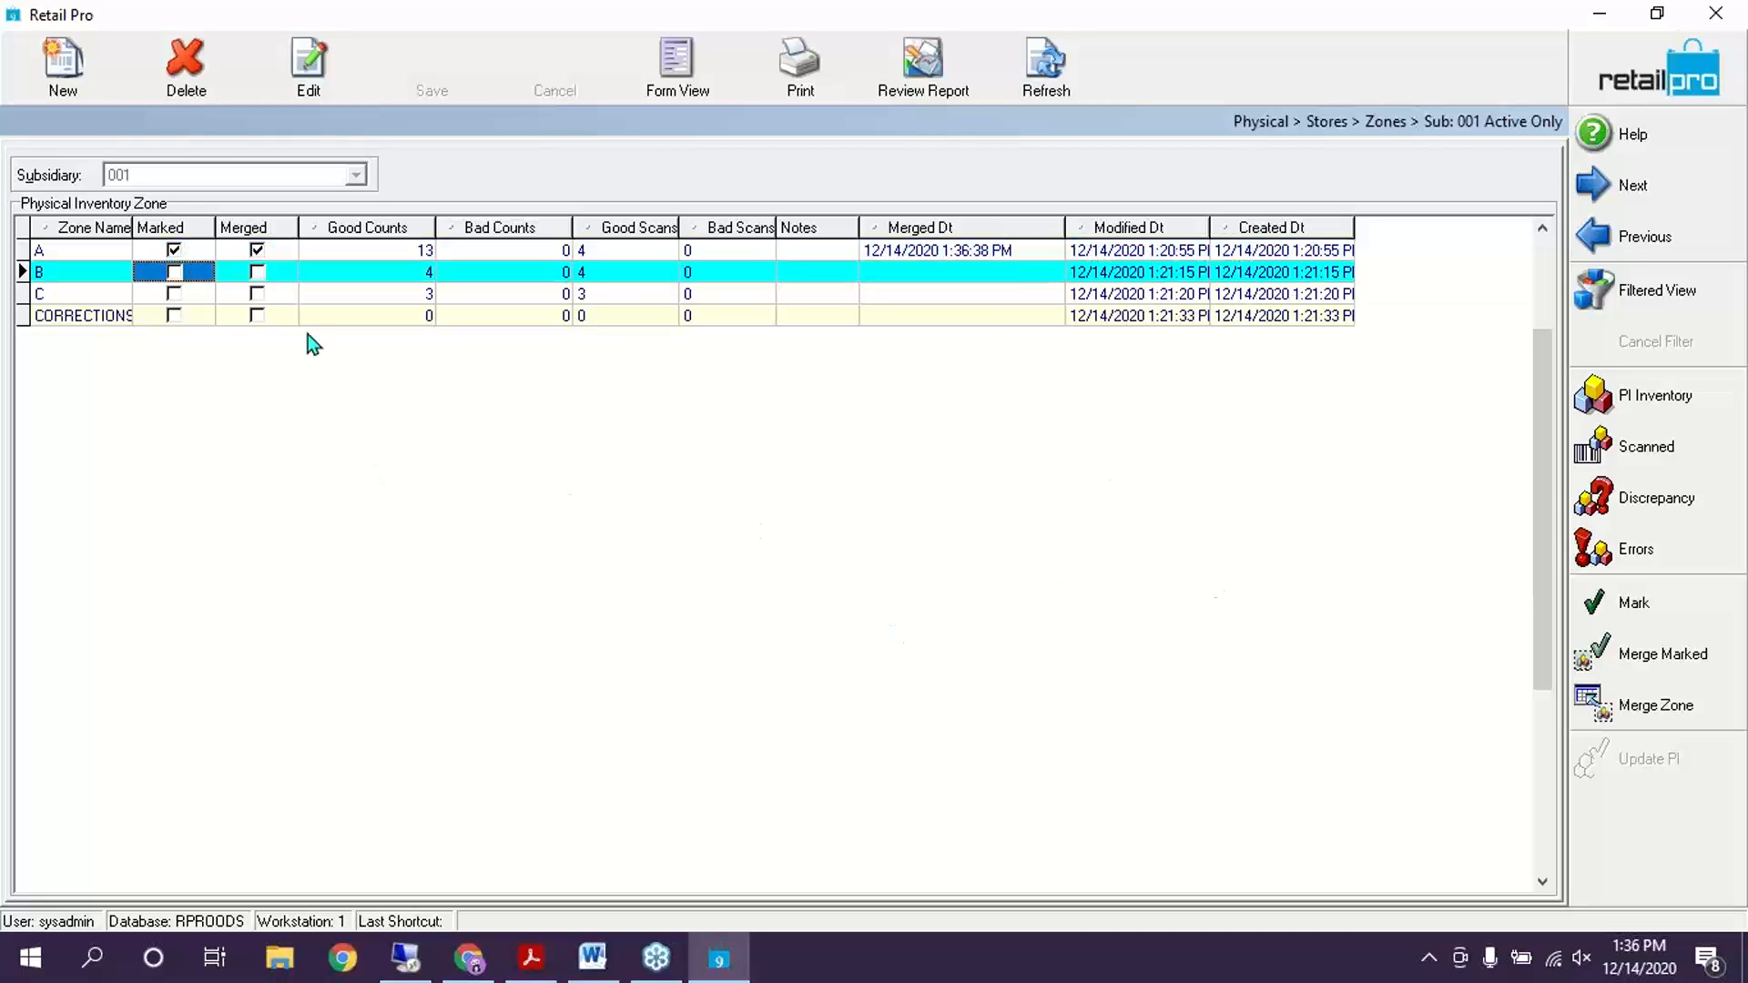
pyautogui.click(665, 258)
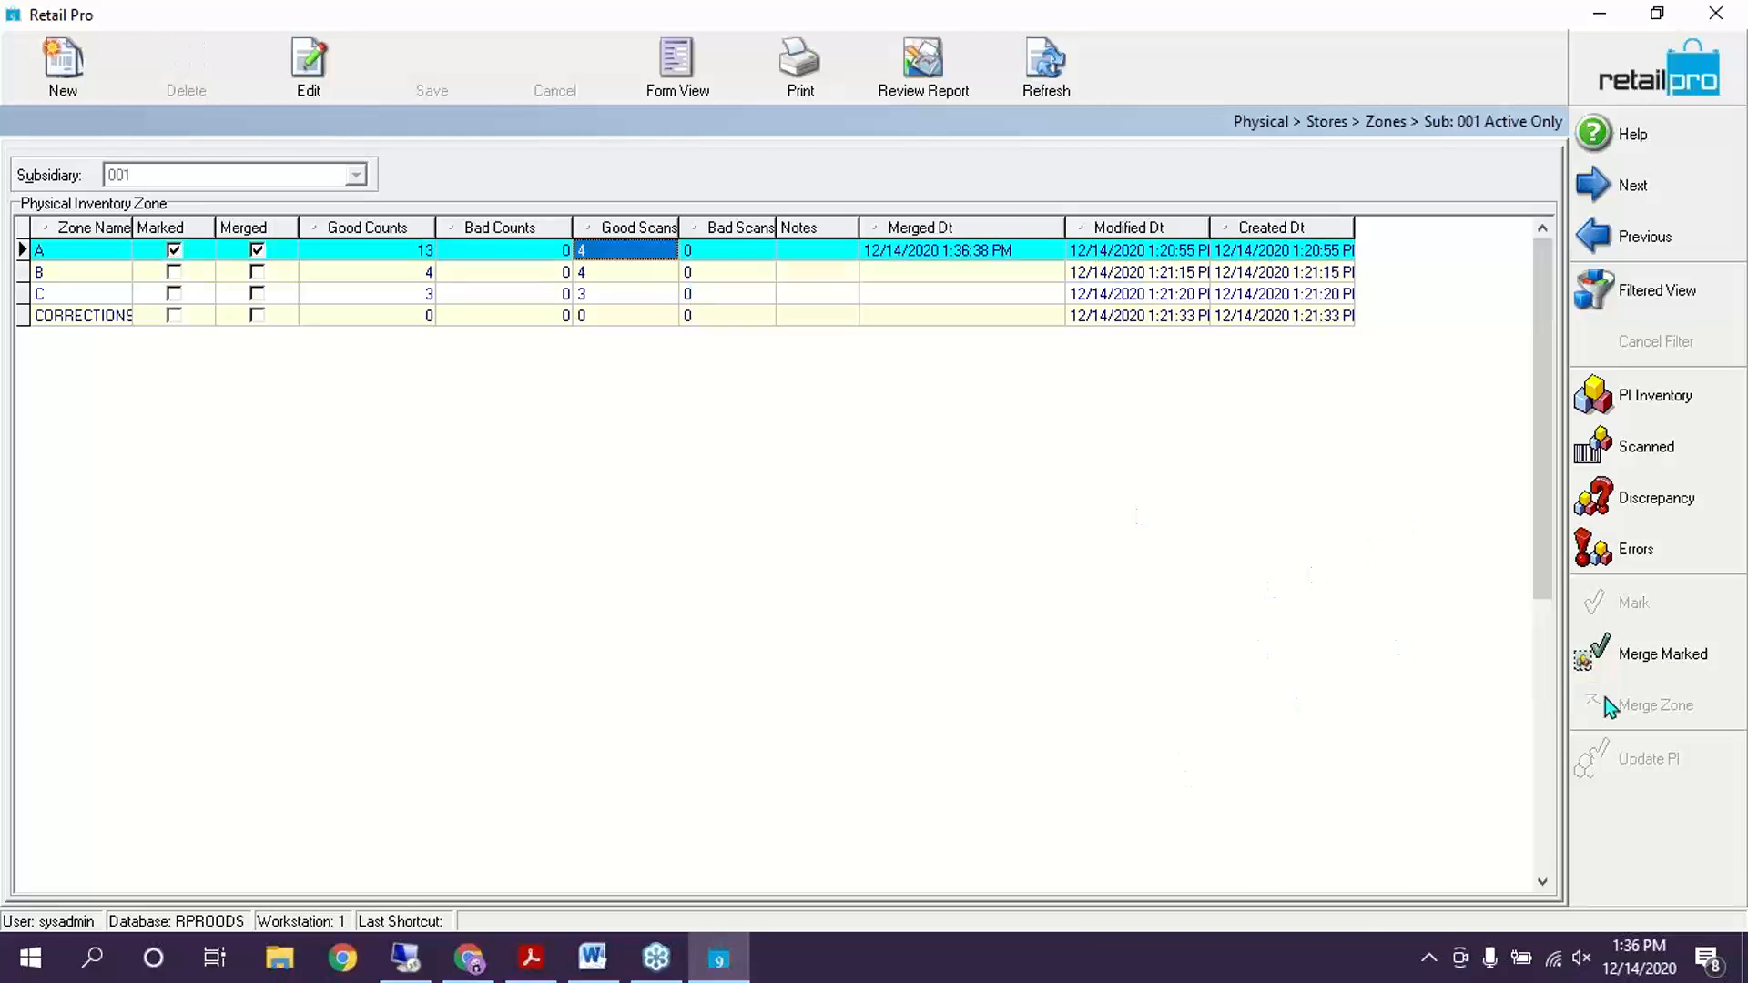
# Add the Unmerge command to the side toolbar through Menu Designer
pyautogui.rightClick(1630, 847)
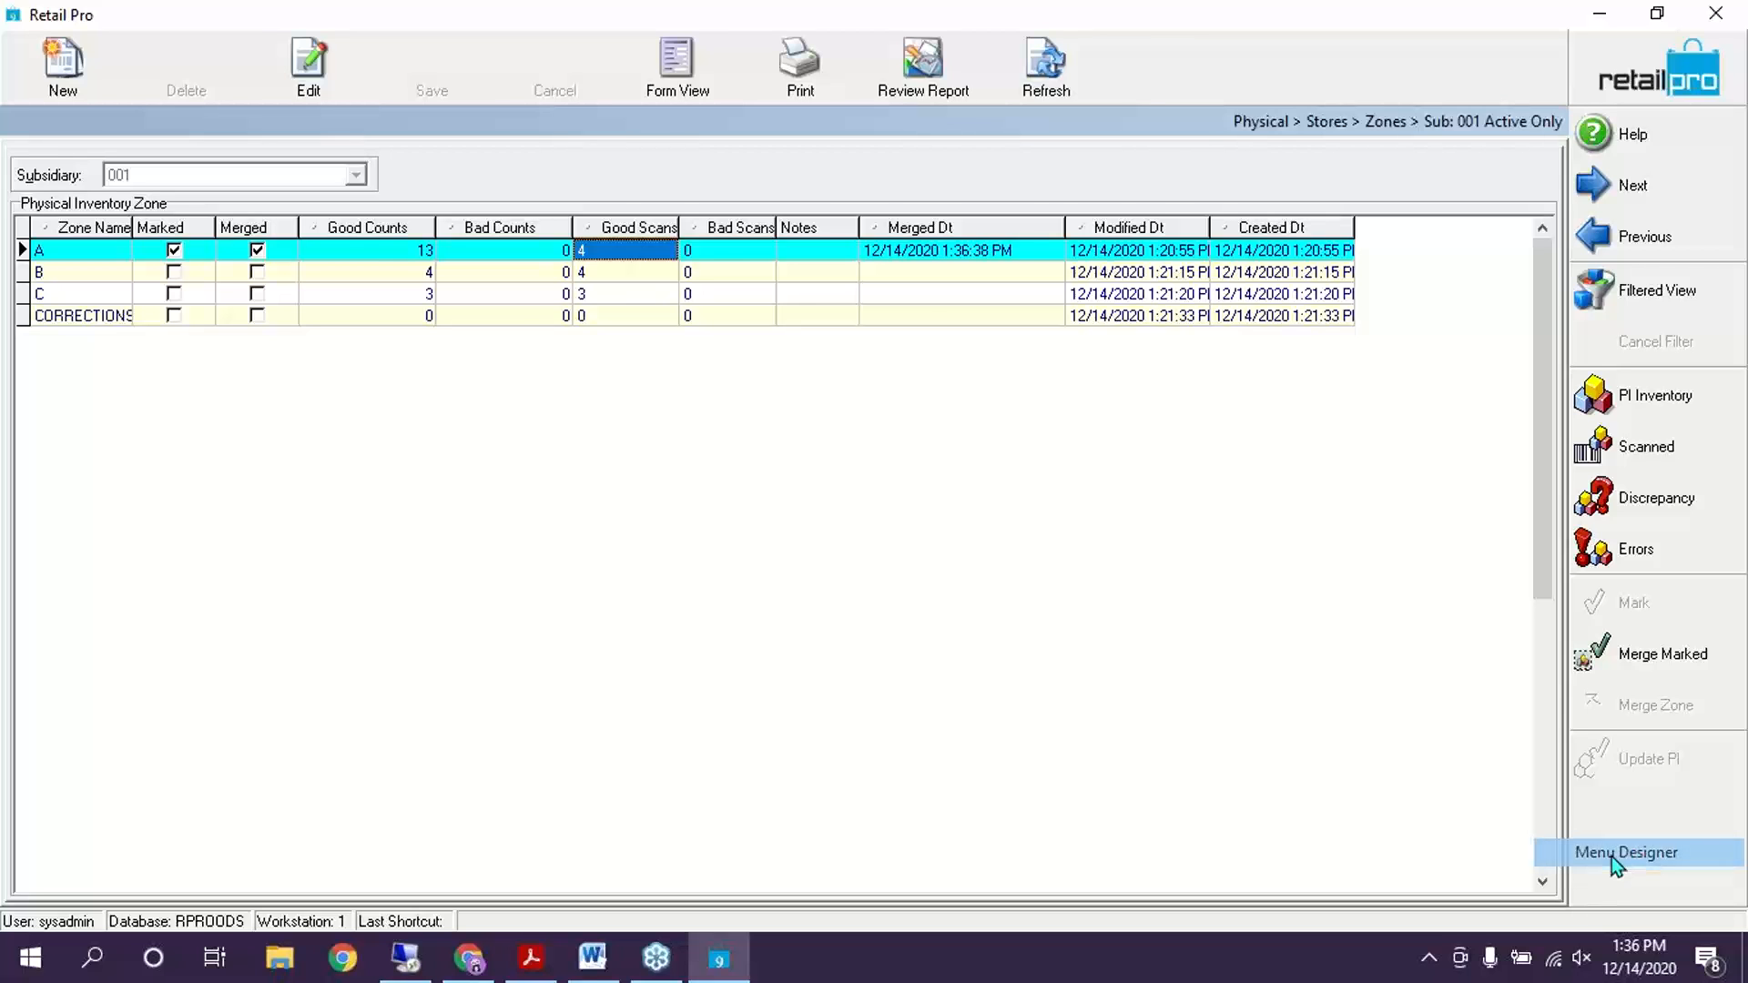
pyautogui.click(1611, 854)
pyautogui.click(631, 585)
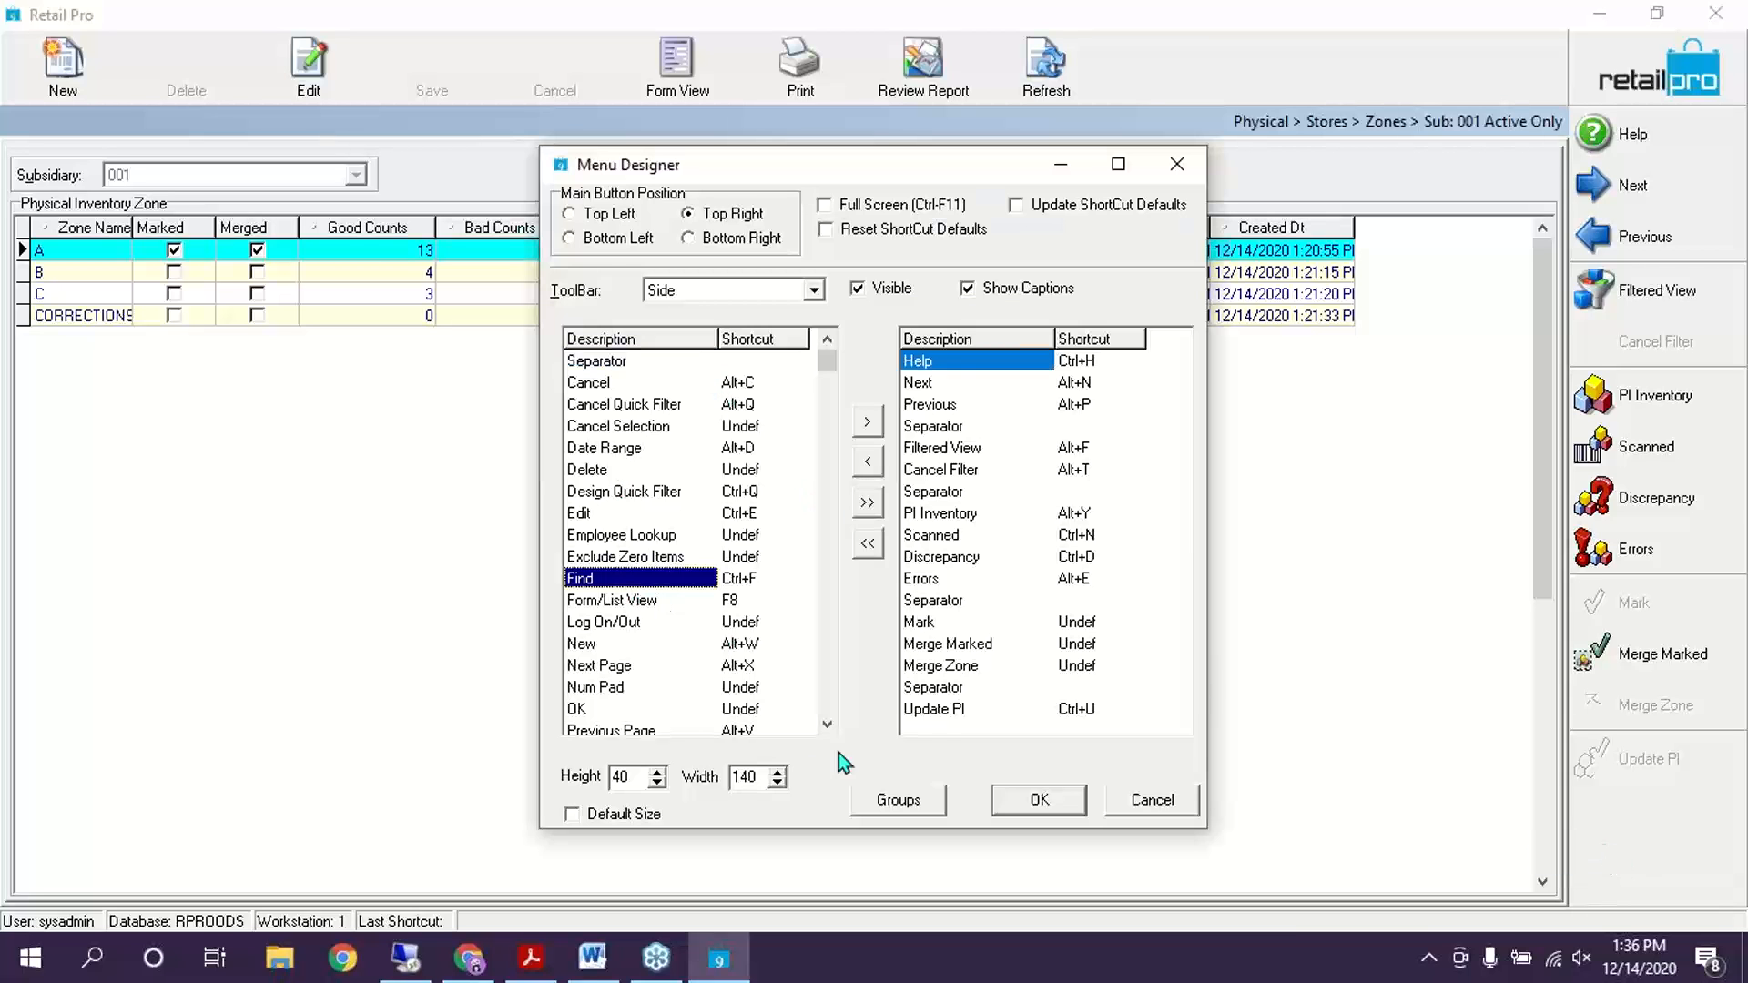
pyautogui.scroll(-3, 829, 725)
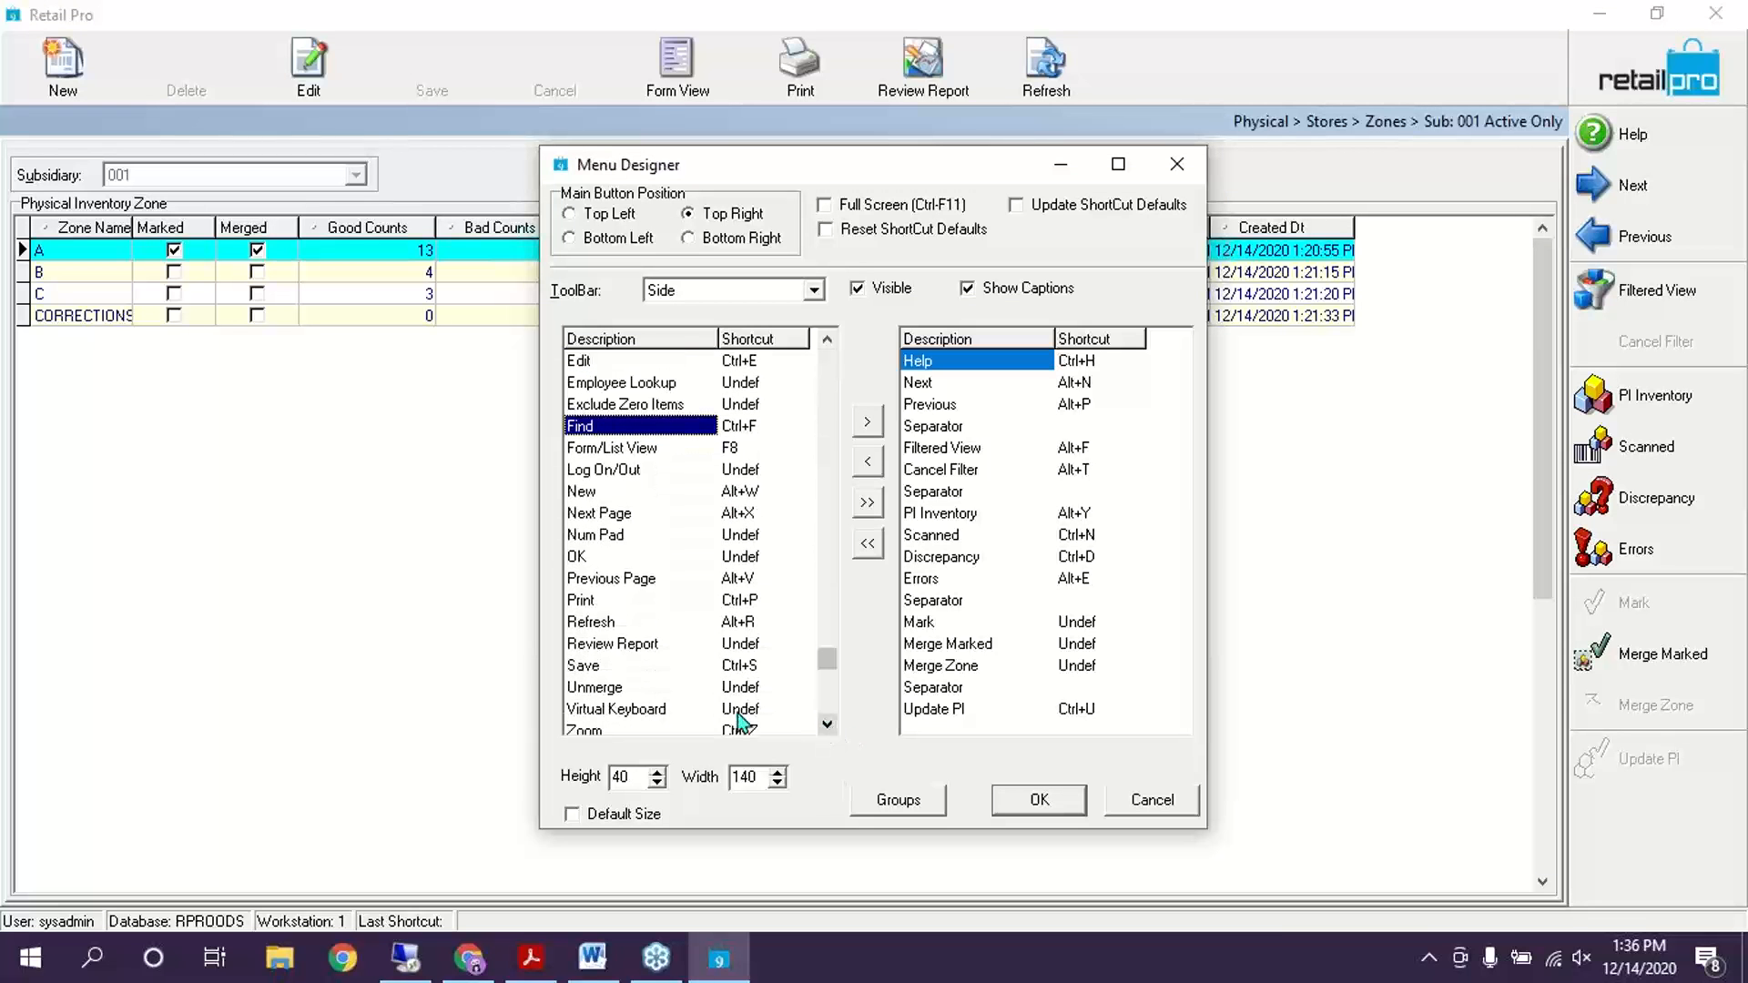
pyautogui.click(648, 688)
pyautogui.doubleClick(609, 689)
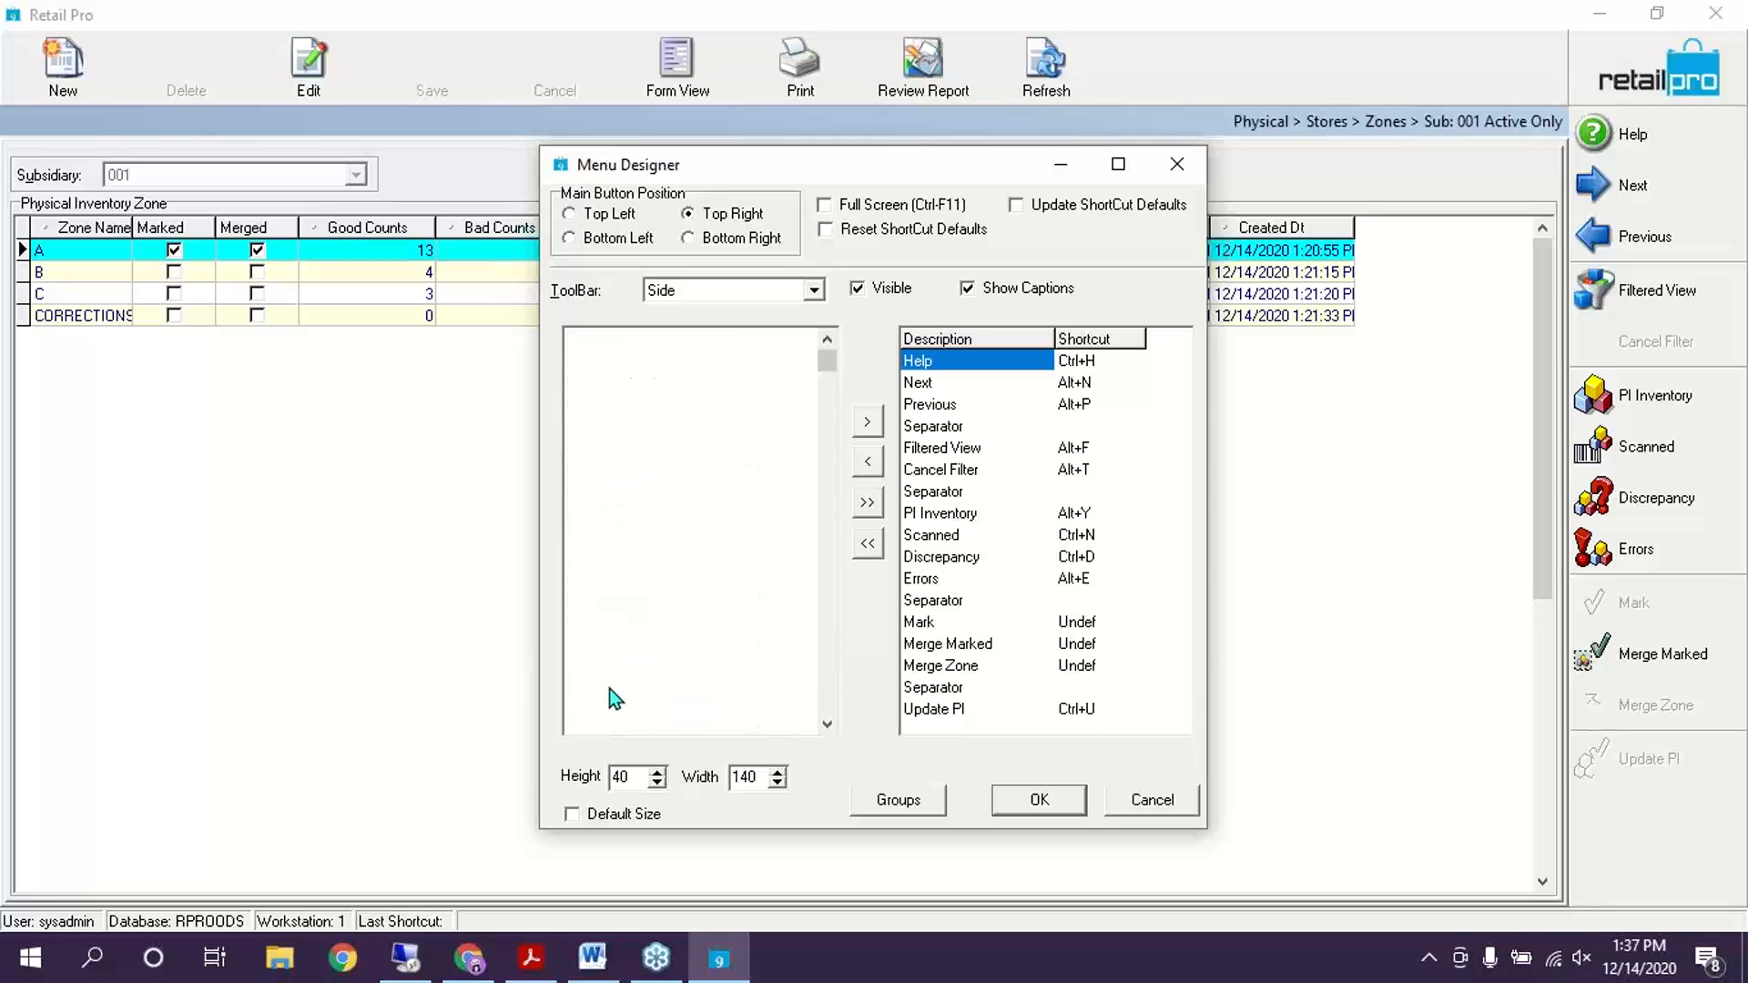
pyautogui.click(1039, 800)
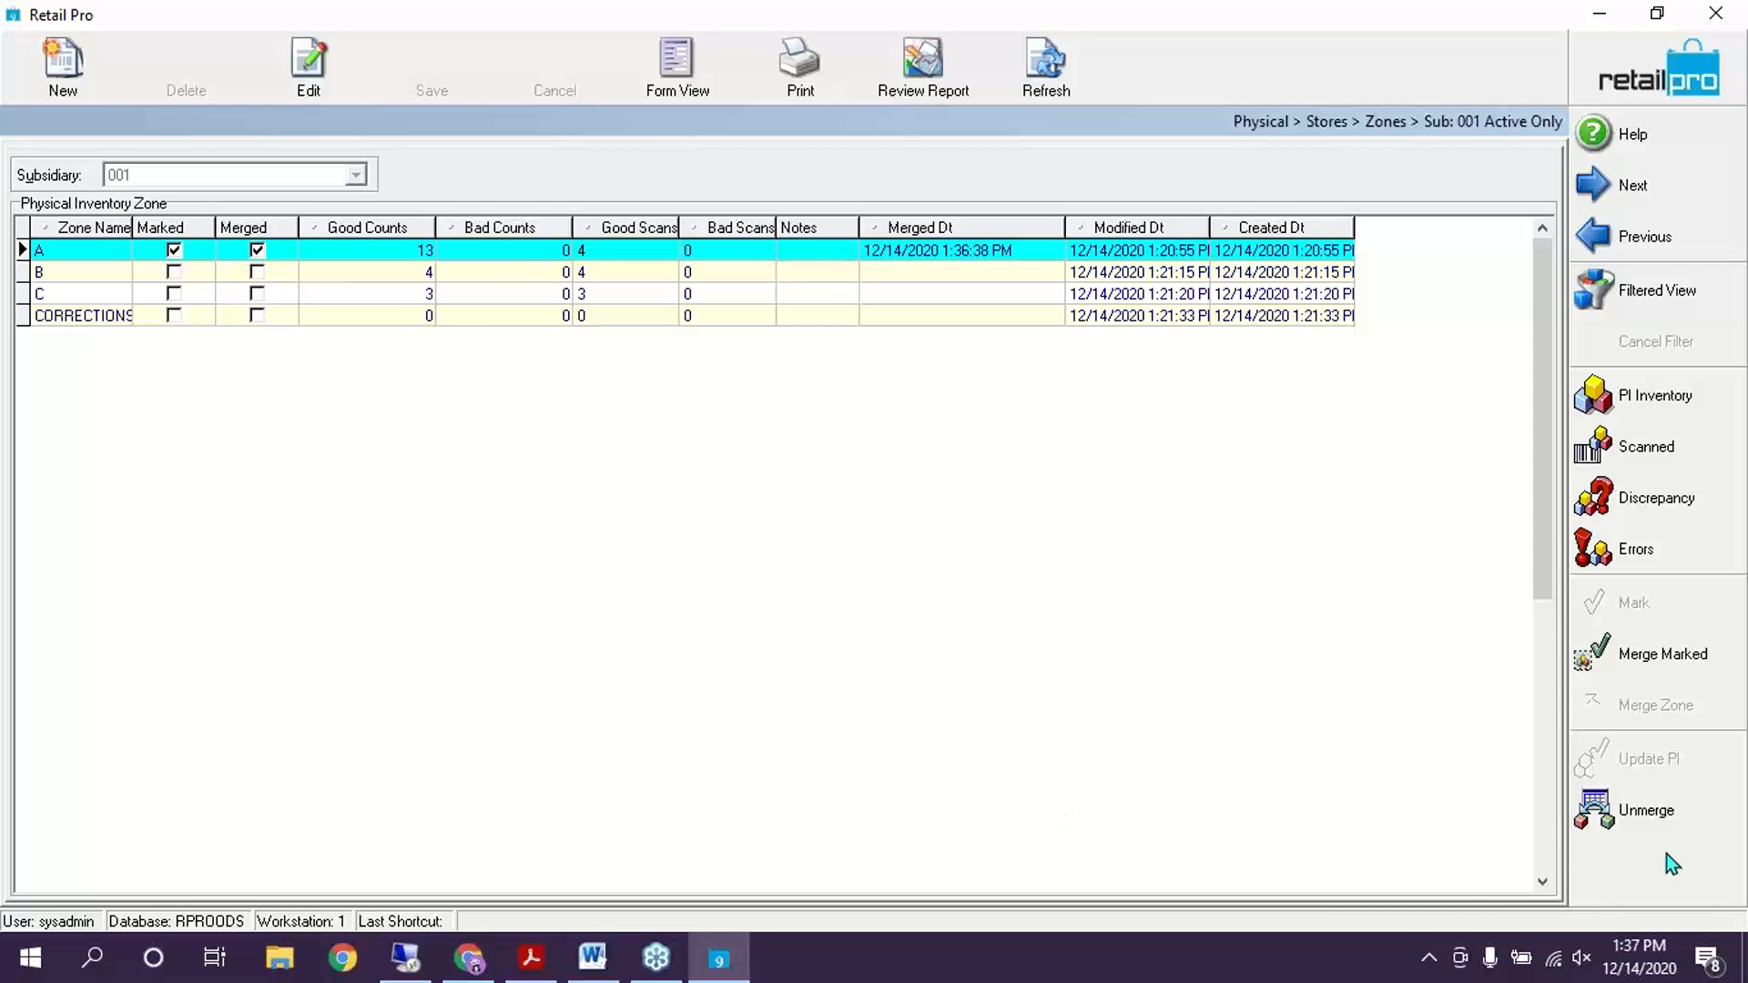
pyautogui.click(318, 256)
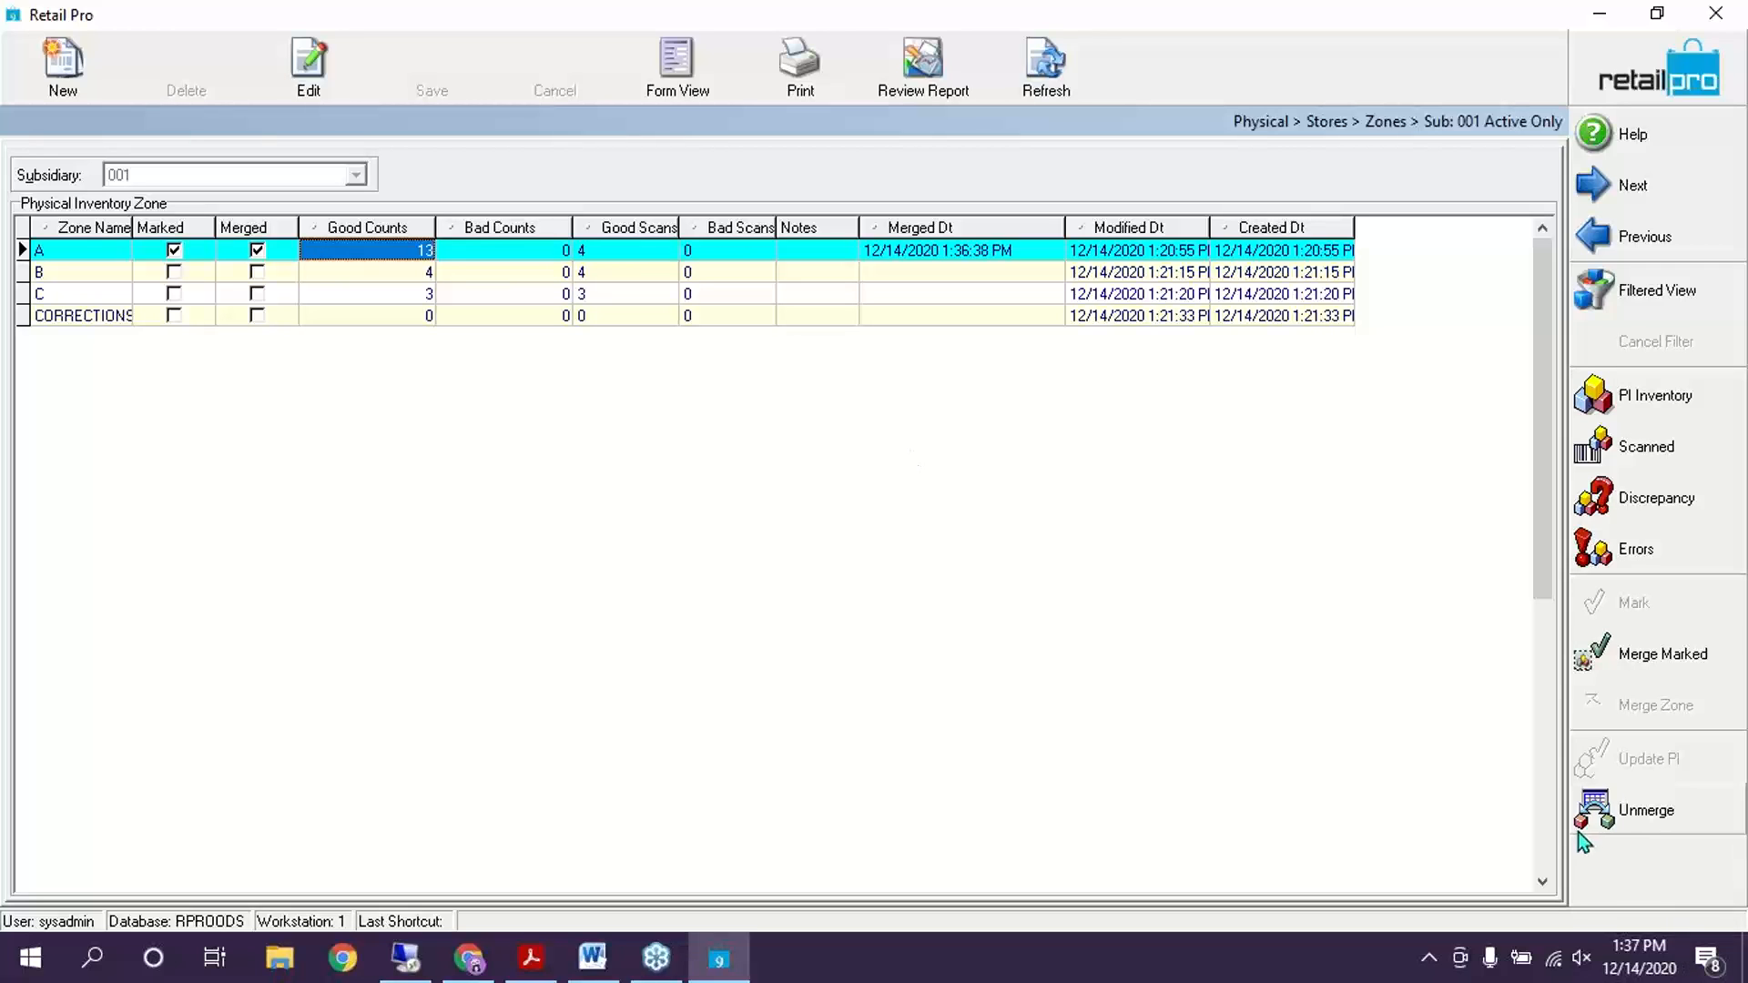
# Unmerge zone A and review its scanned items before returning to the zones list
pyautogui.click(1630, 810)
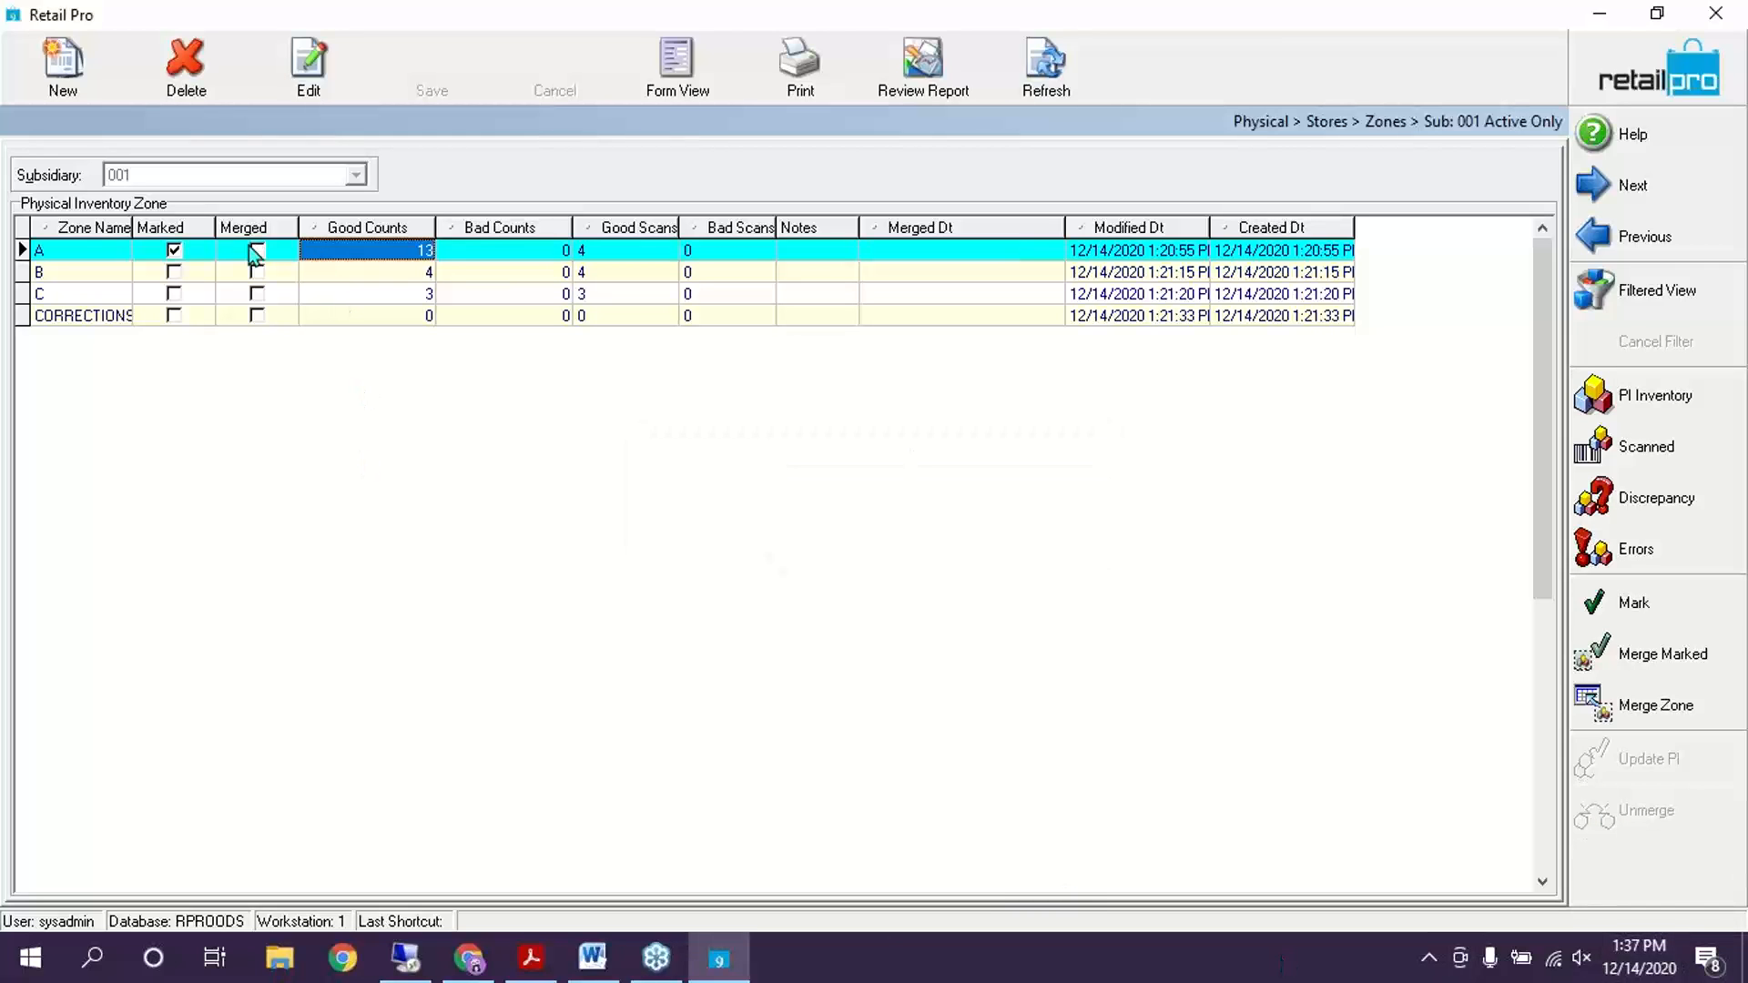
pyautogui.click(173, 252)
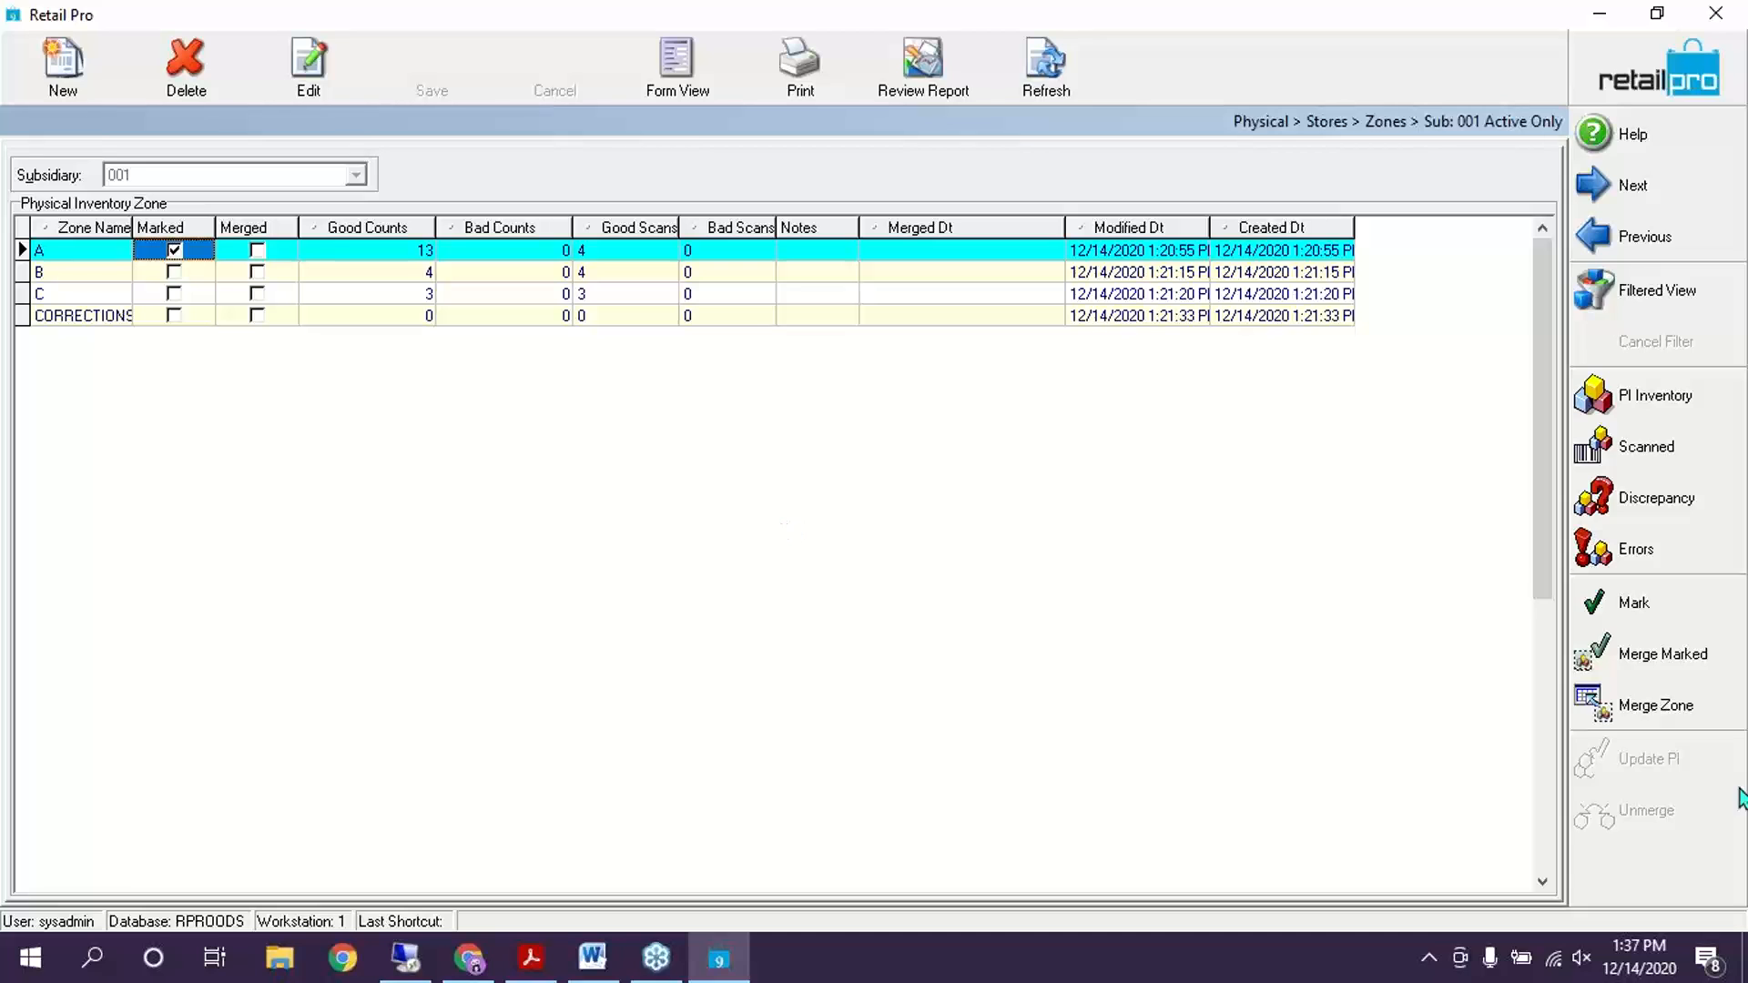
pyautogui.click(1677, 445)
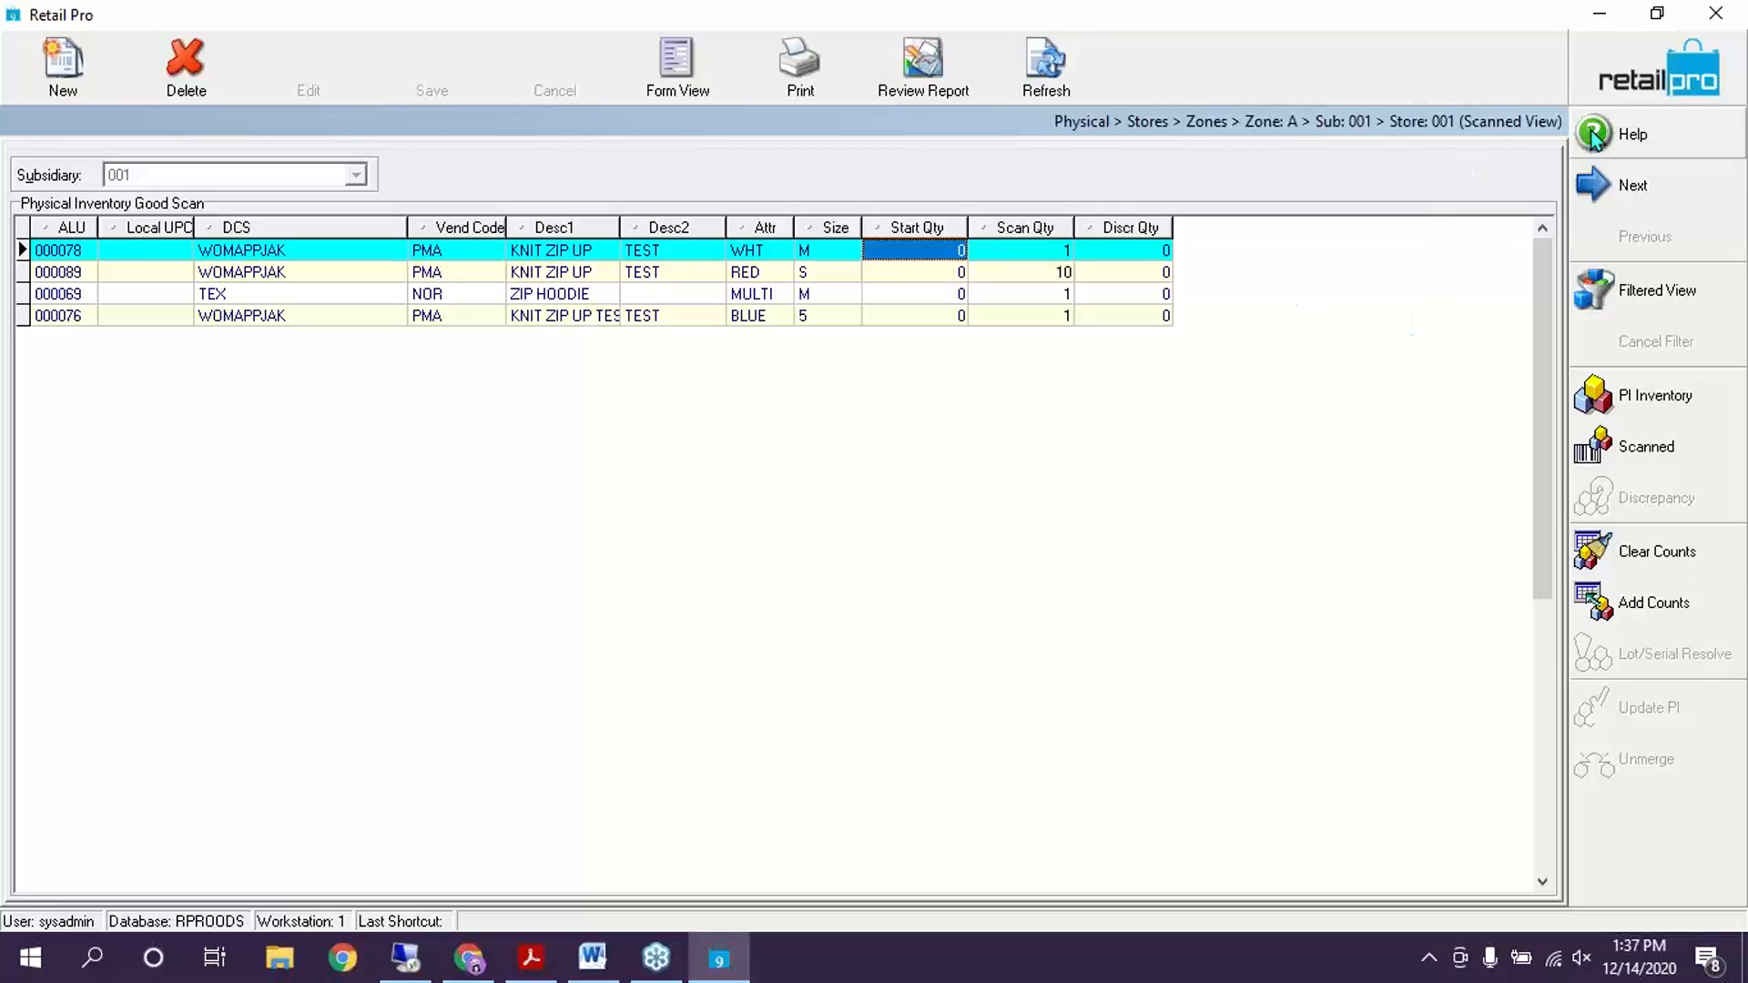
pyautogui.click(1670, 89)
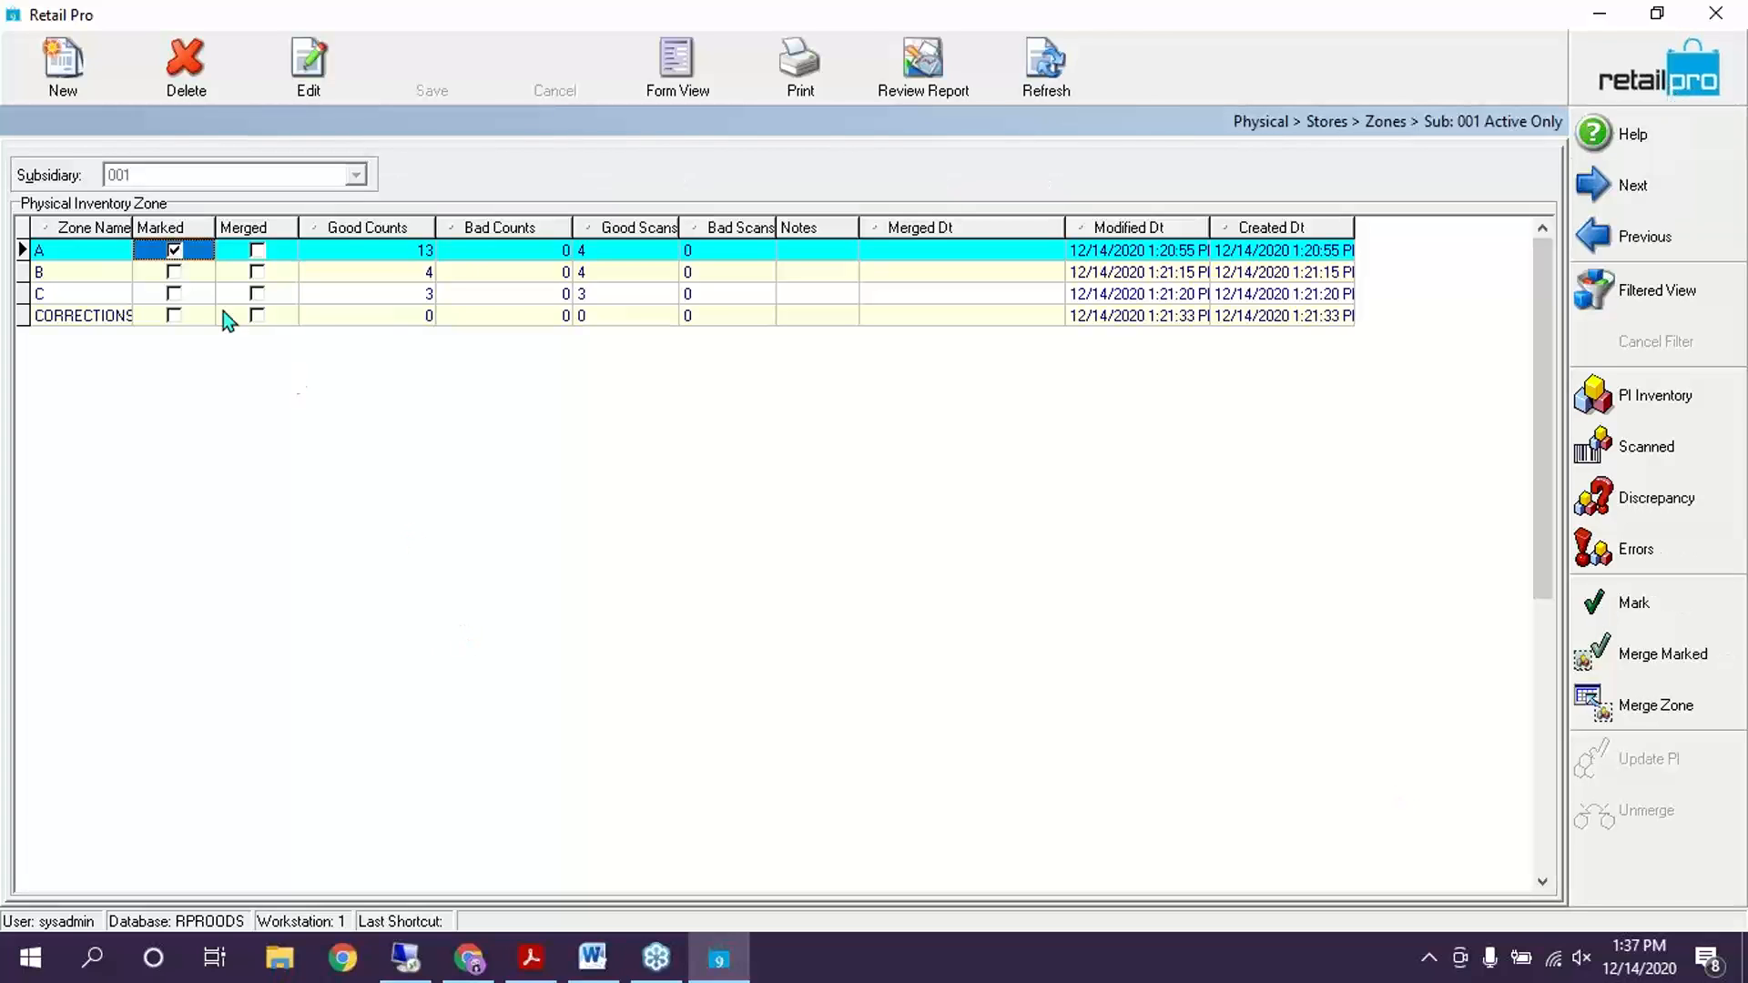
# Mark zone B for merging alongside zone A
pyautogui.click(178, 271)
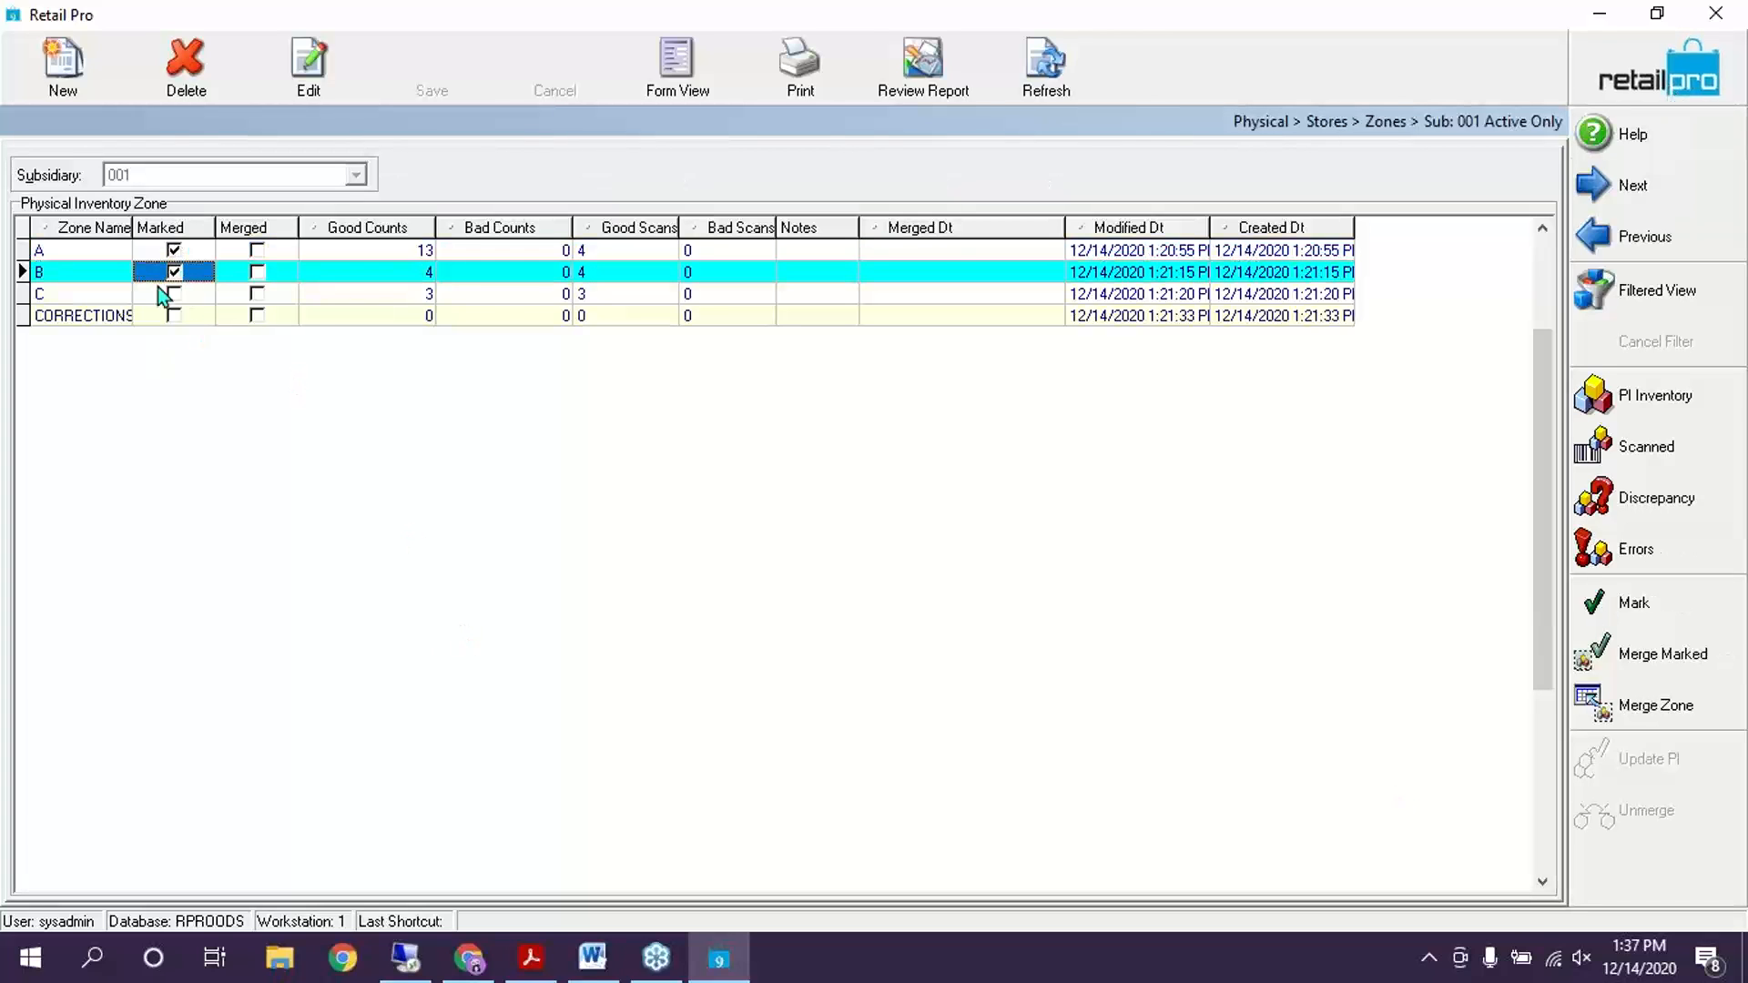
pyautogui.click(172, 252)
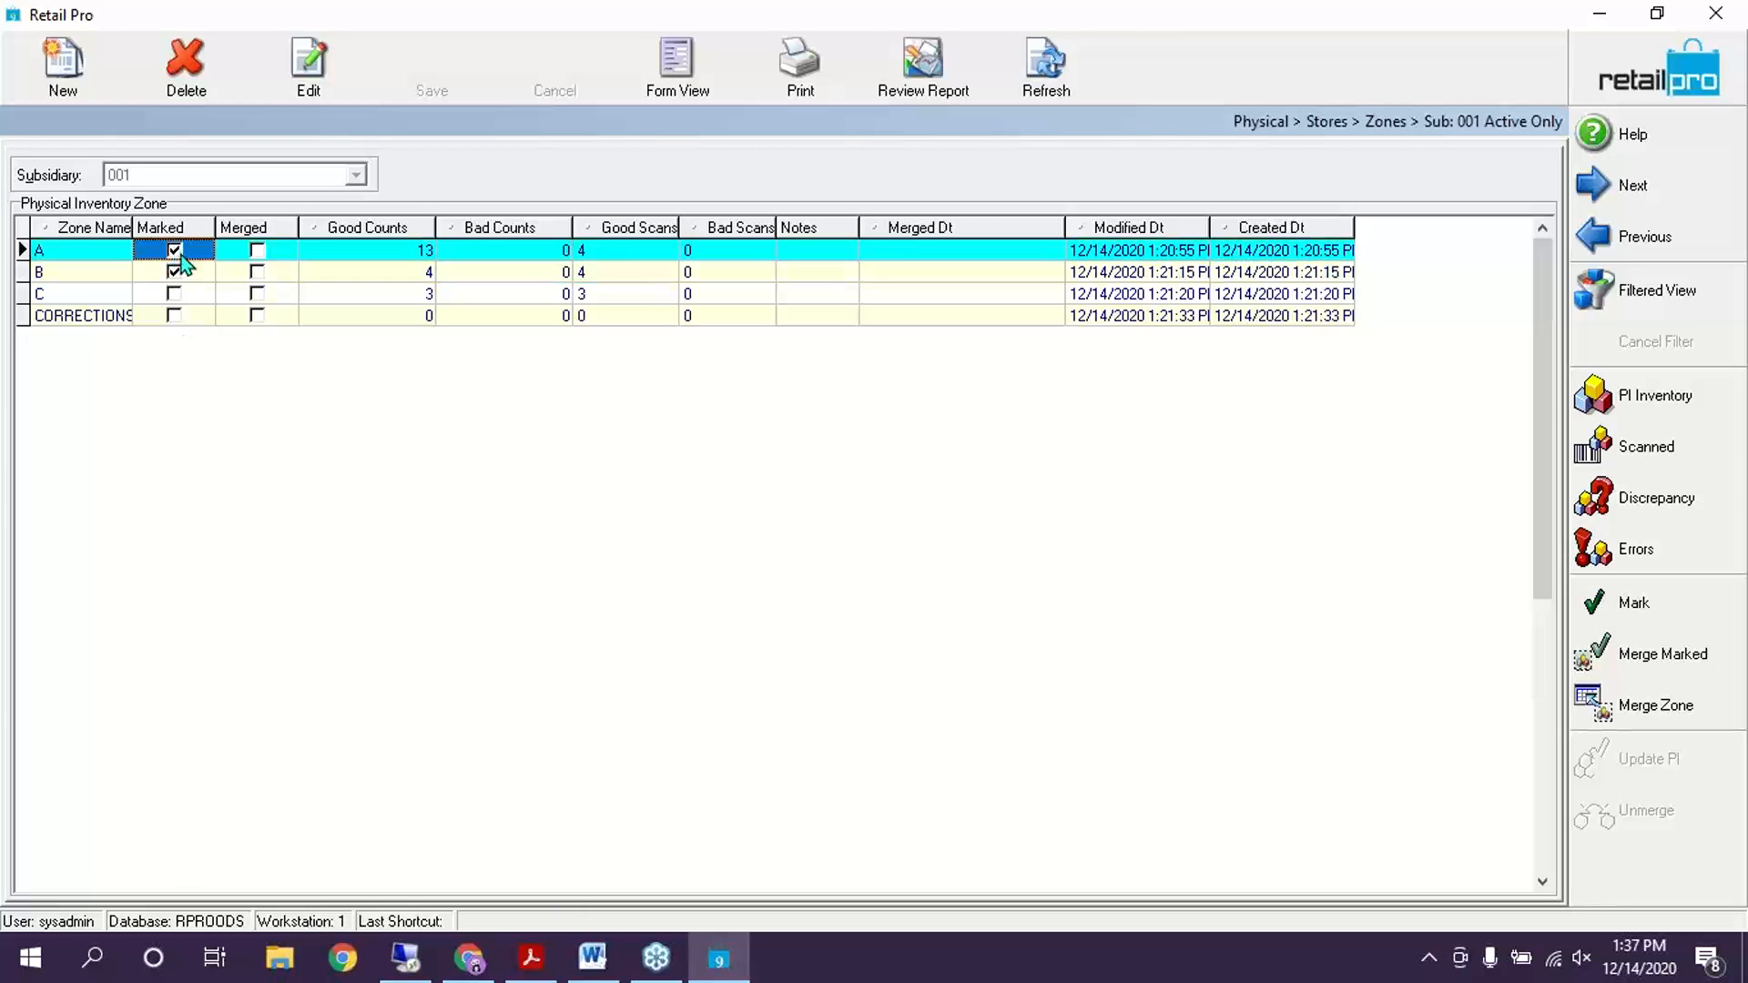
pyautogui.click(176, 295)
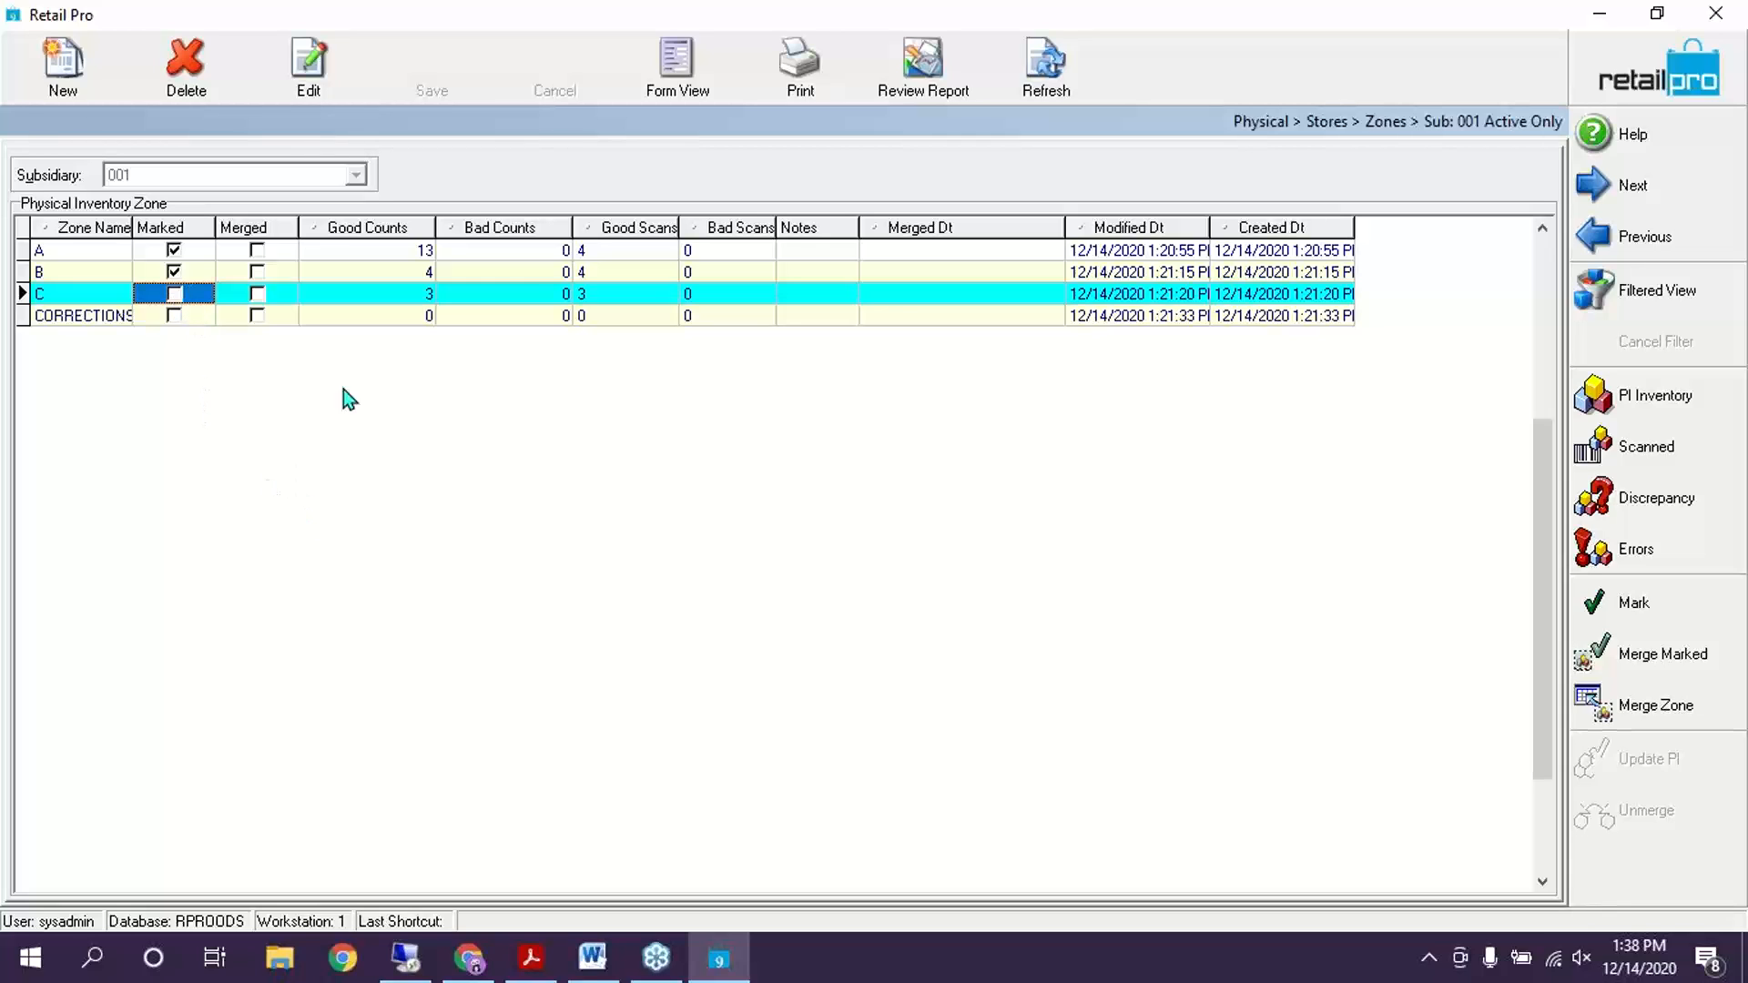
pyautogui.click(173, 266)
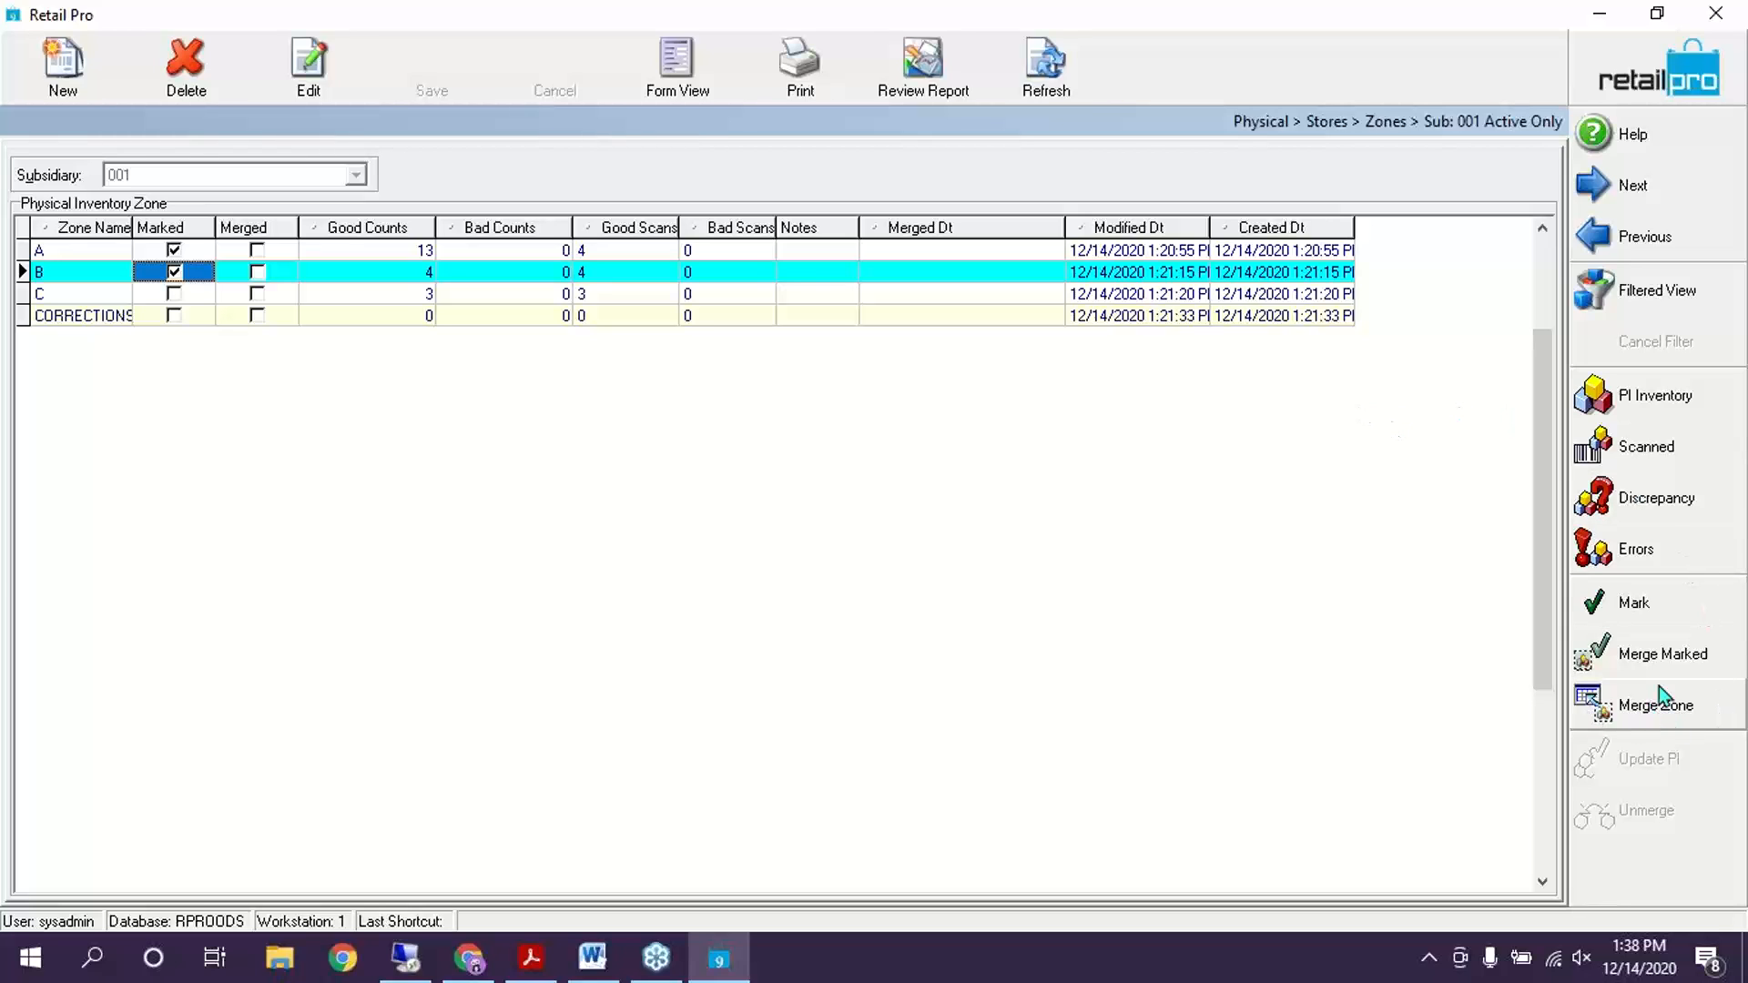
# Merge zones B and A into the physical inventory, confirming each merge
pyautogui.click(1669, 710)
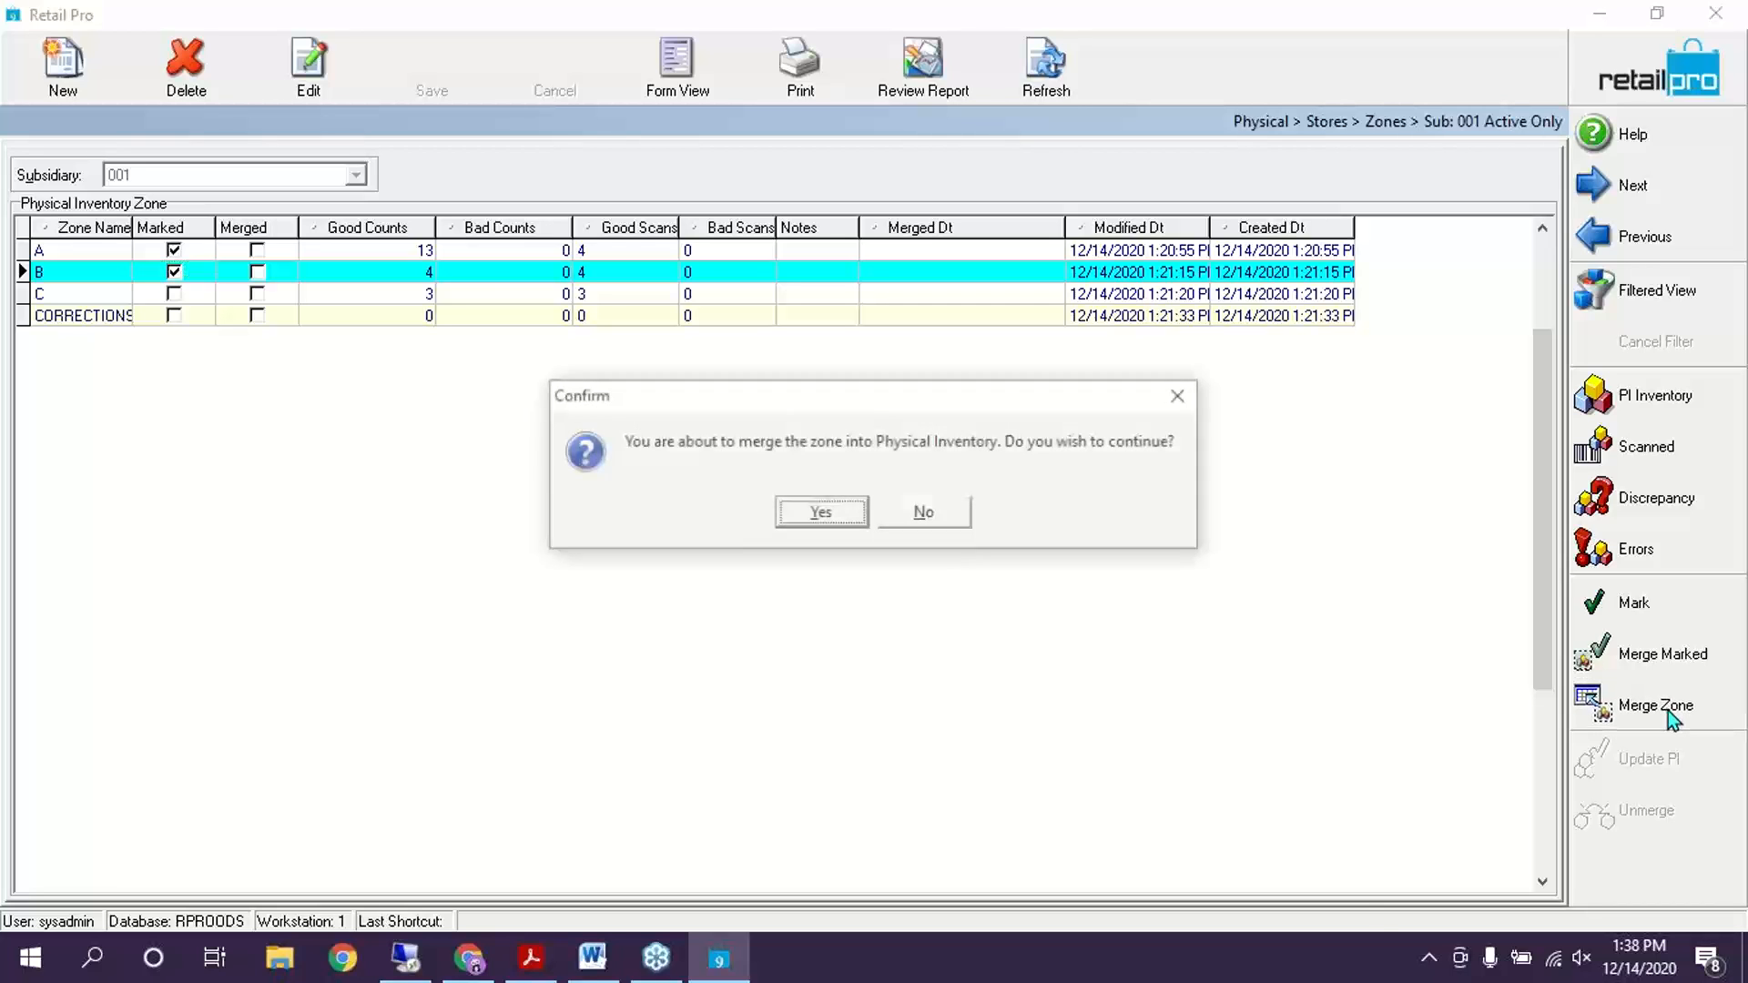
pyautogui.click(856, 513)
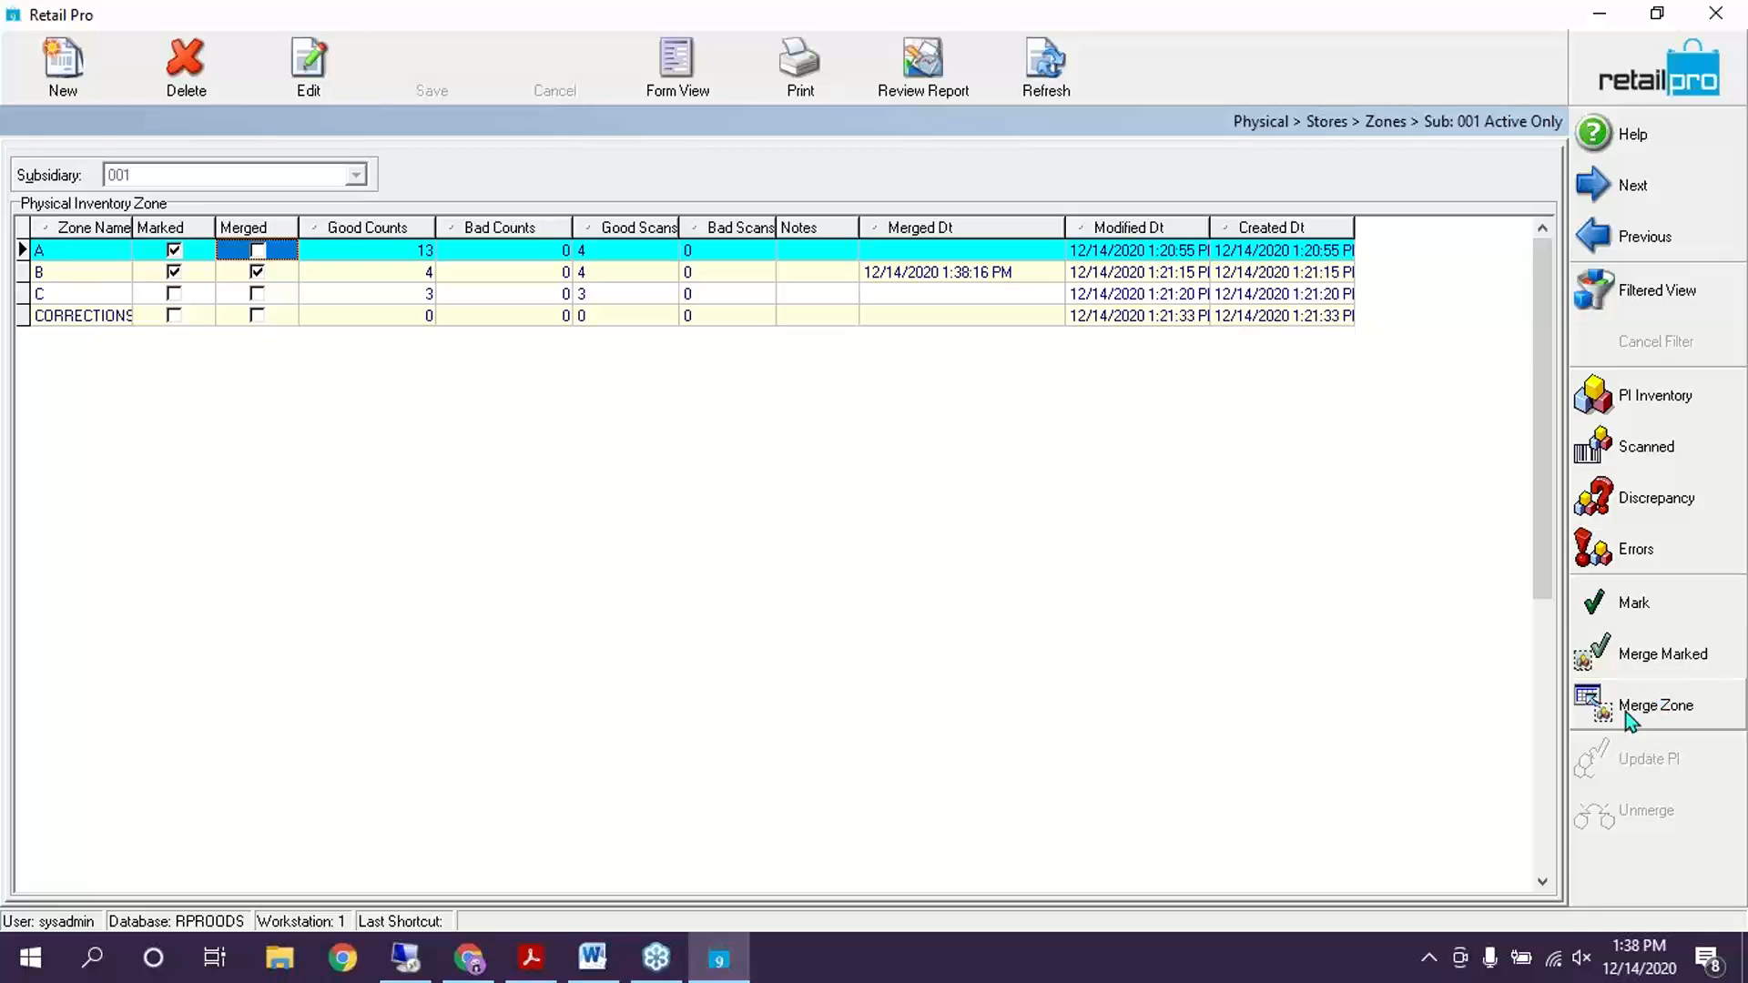
pyautogui.click(1649, 707)
pyautogui.click(822, 514)
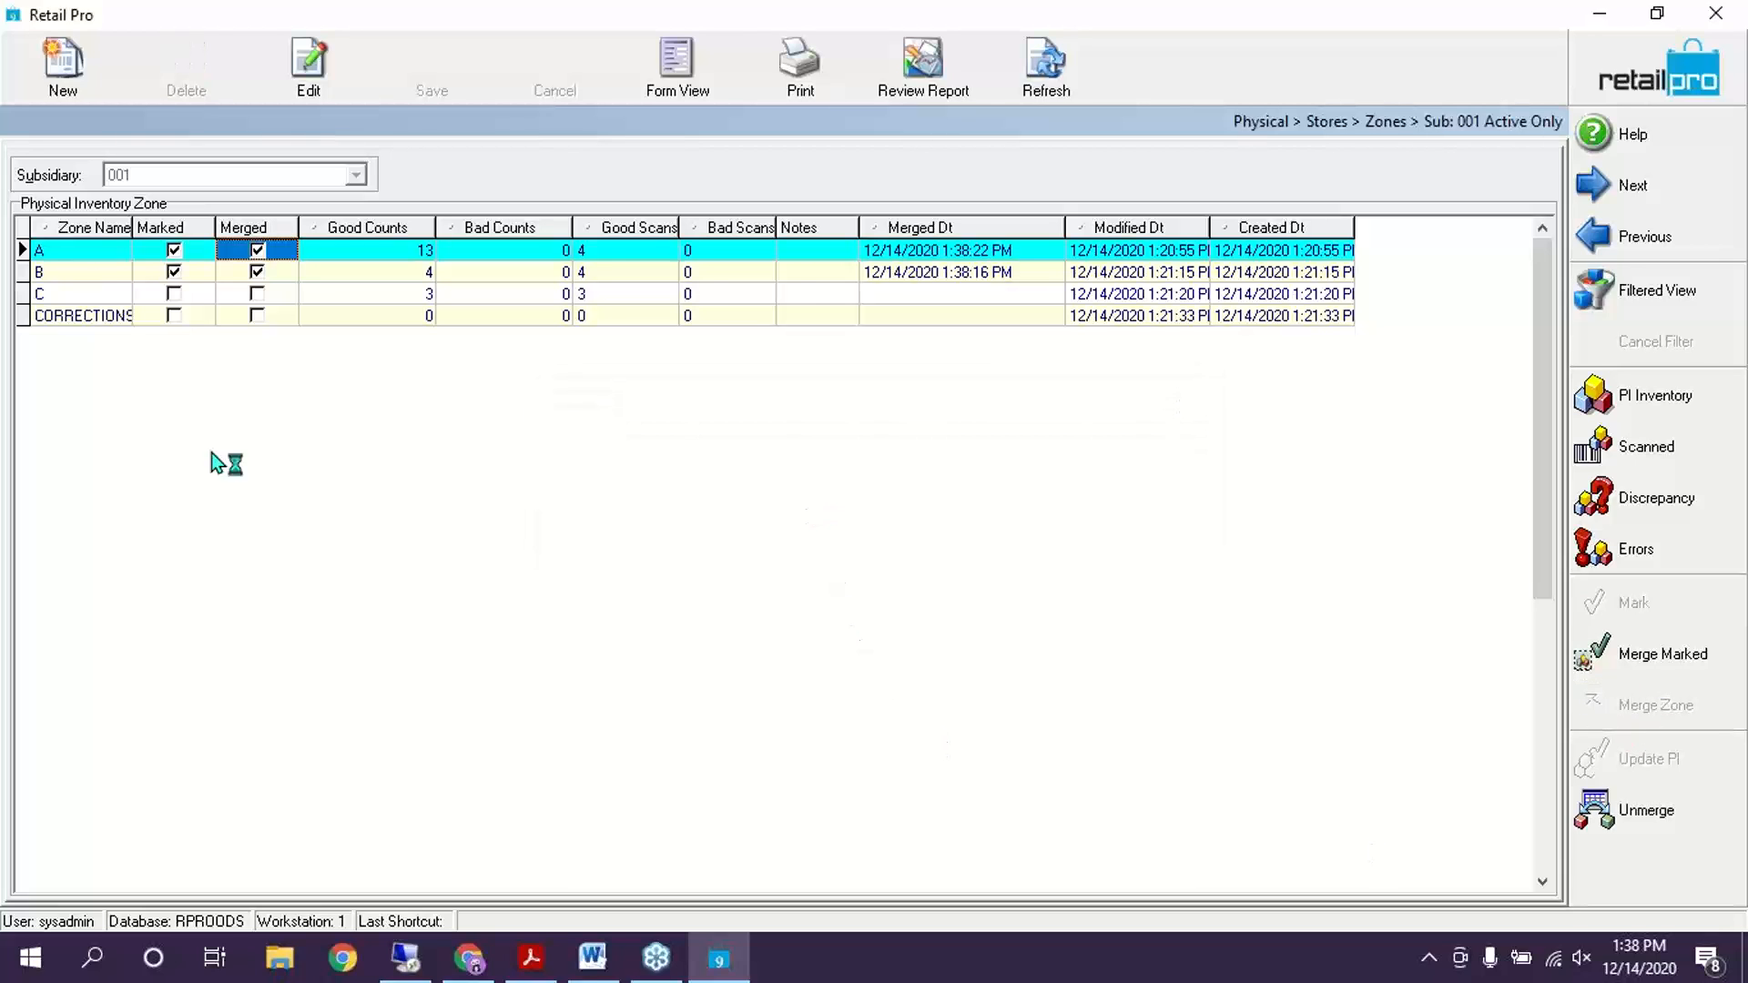
pyautogui.click(332, 293)
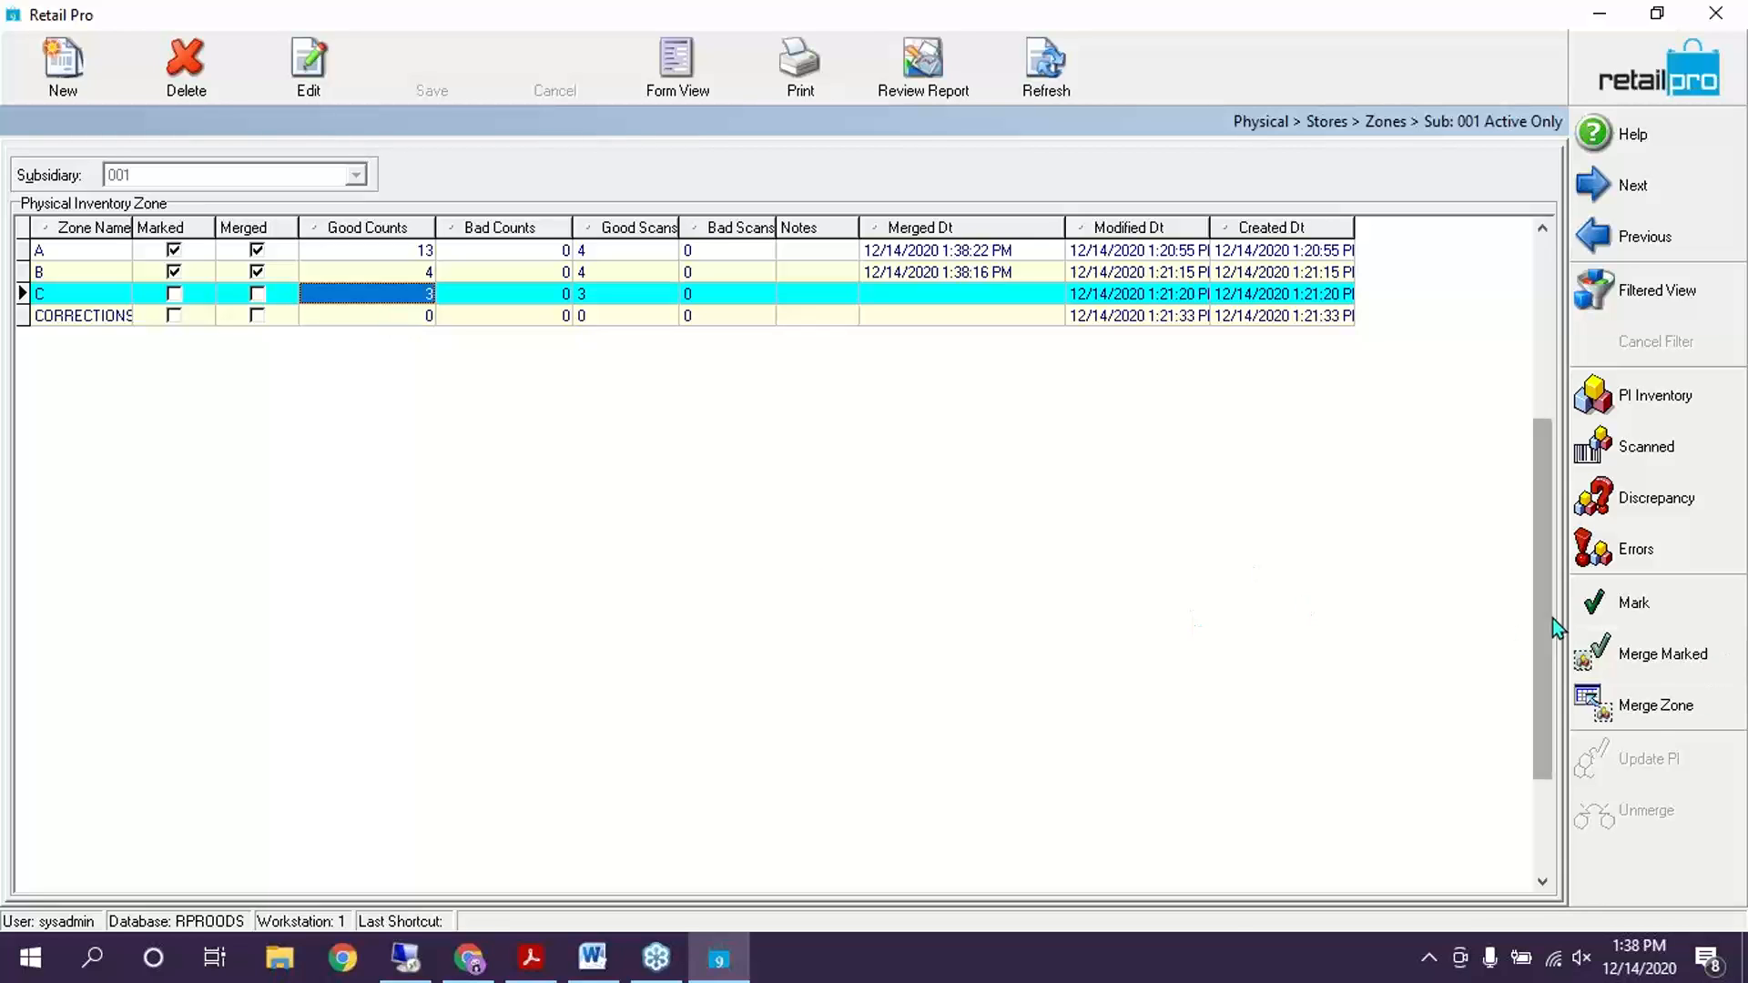
# Unmerge zone C, mark it, and merge it back with Merge Marked
pyautogui.click(1669, 710)
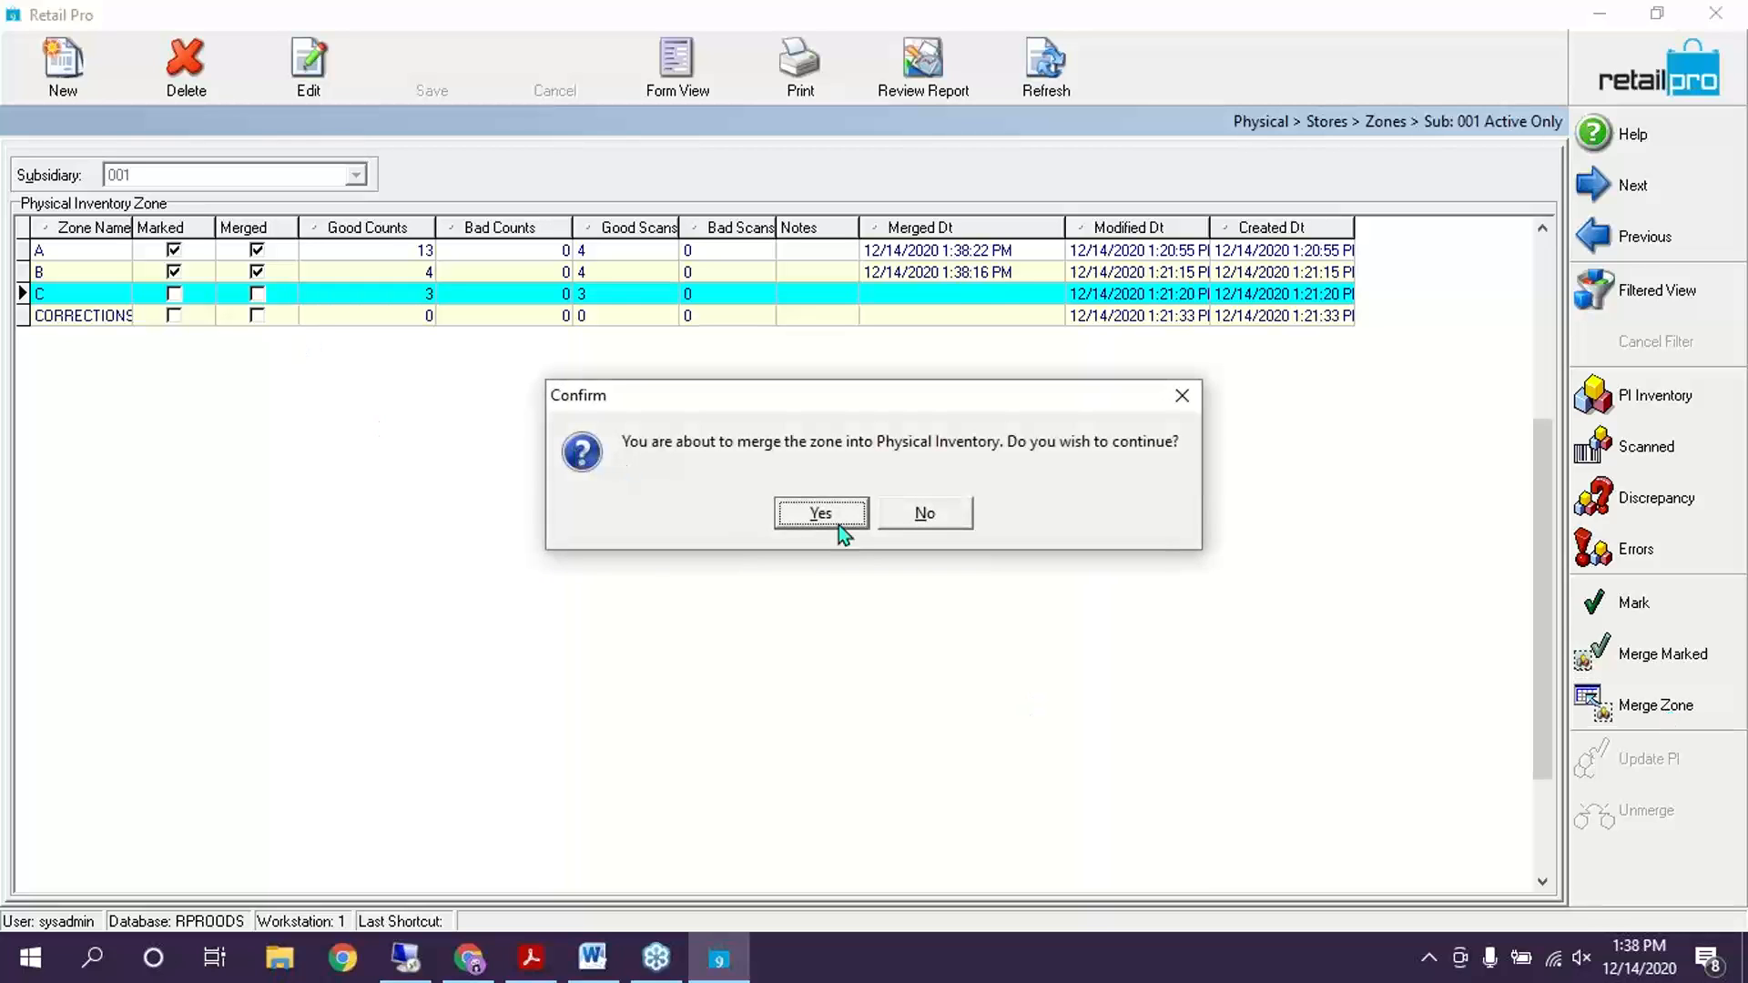
pyautogui.click(836, 522)
pyautogui.click(178, 294)
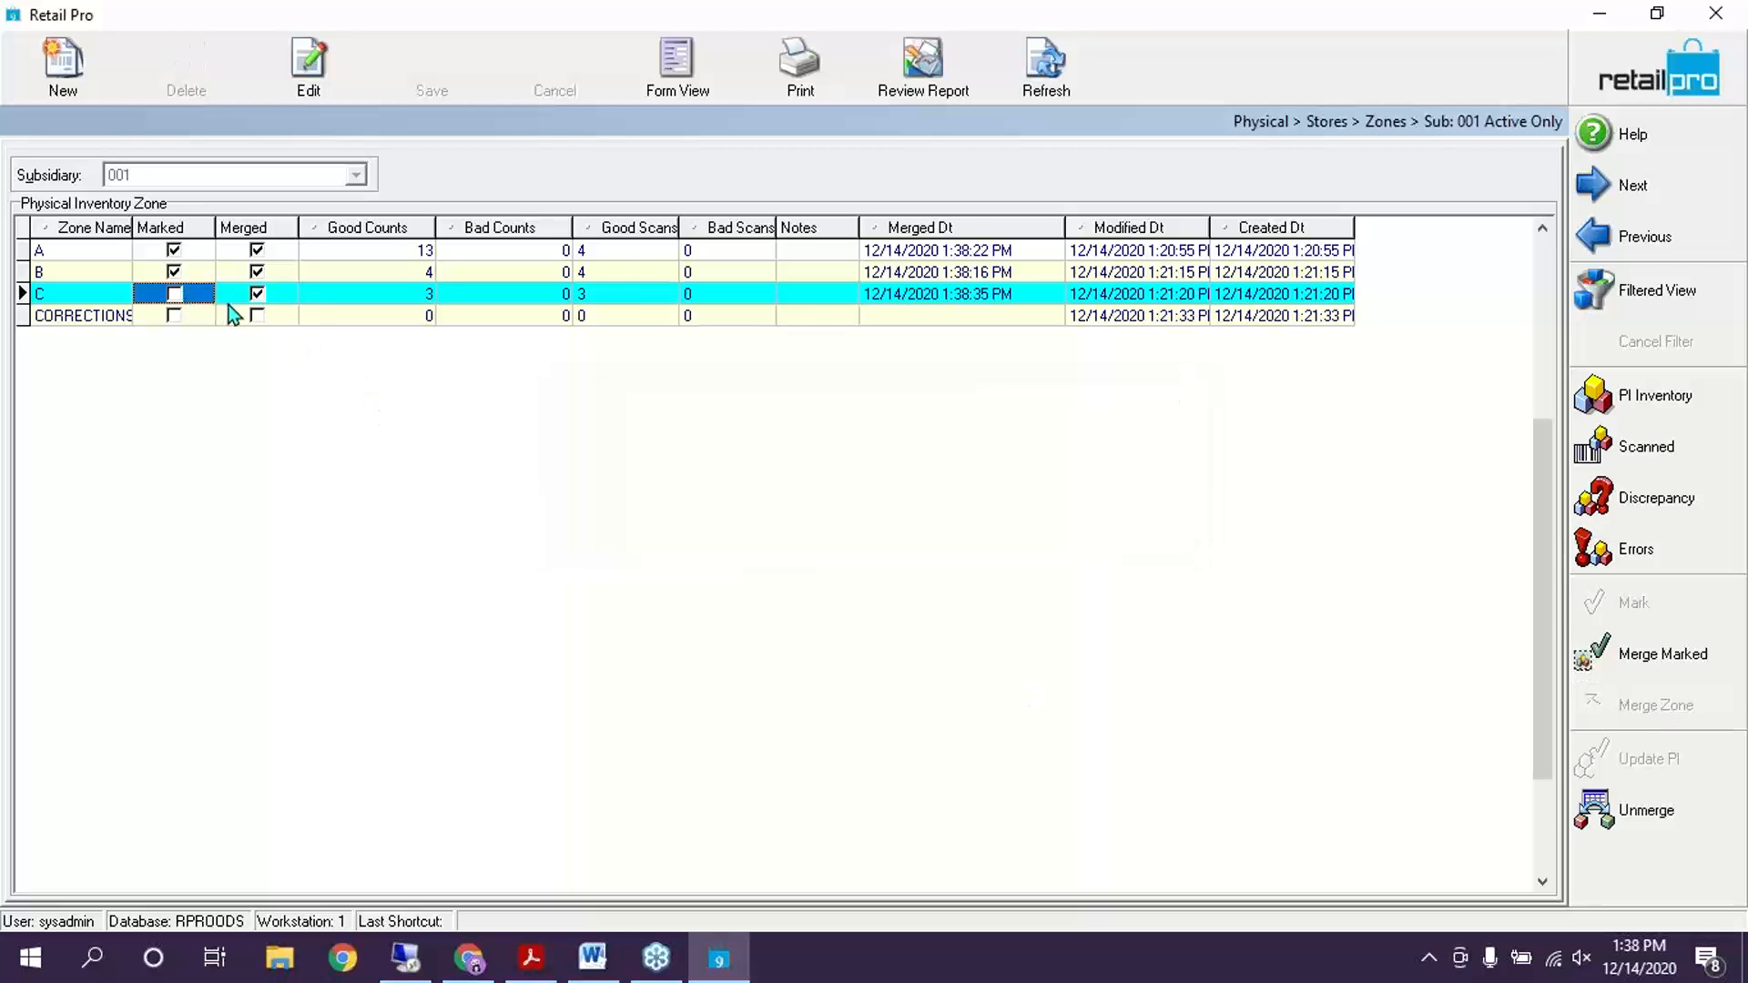
pyautogui.click(173, 293)
pyautogui.click(964, 567)
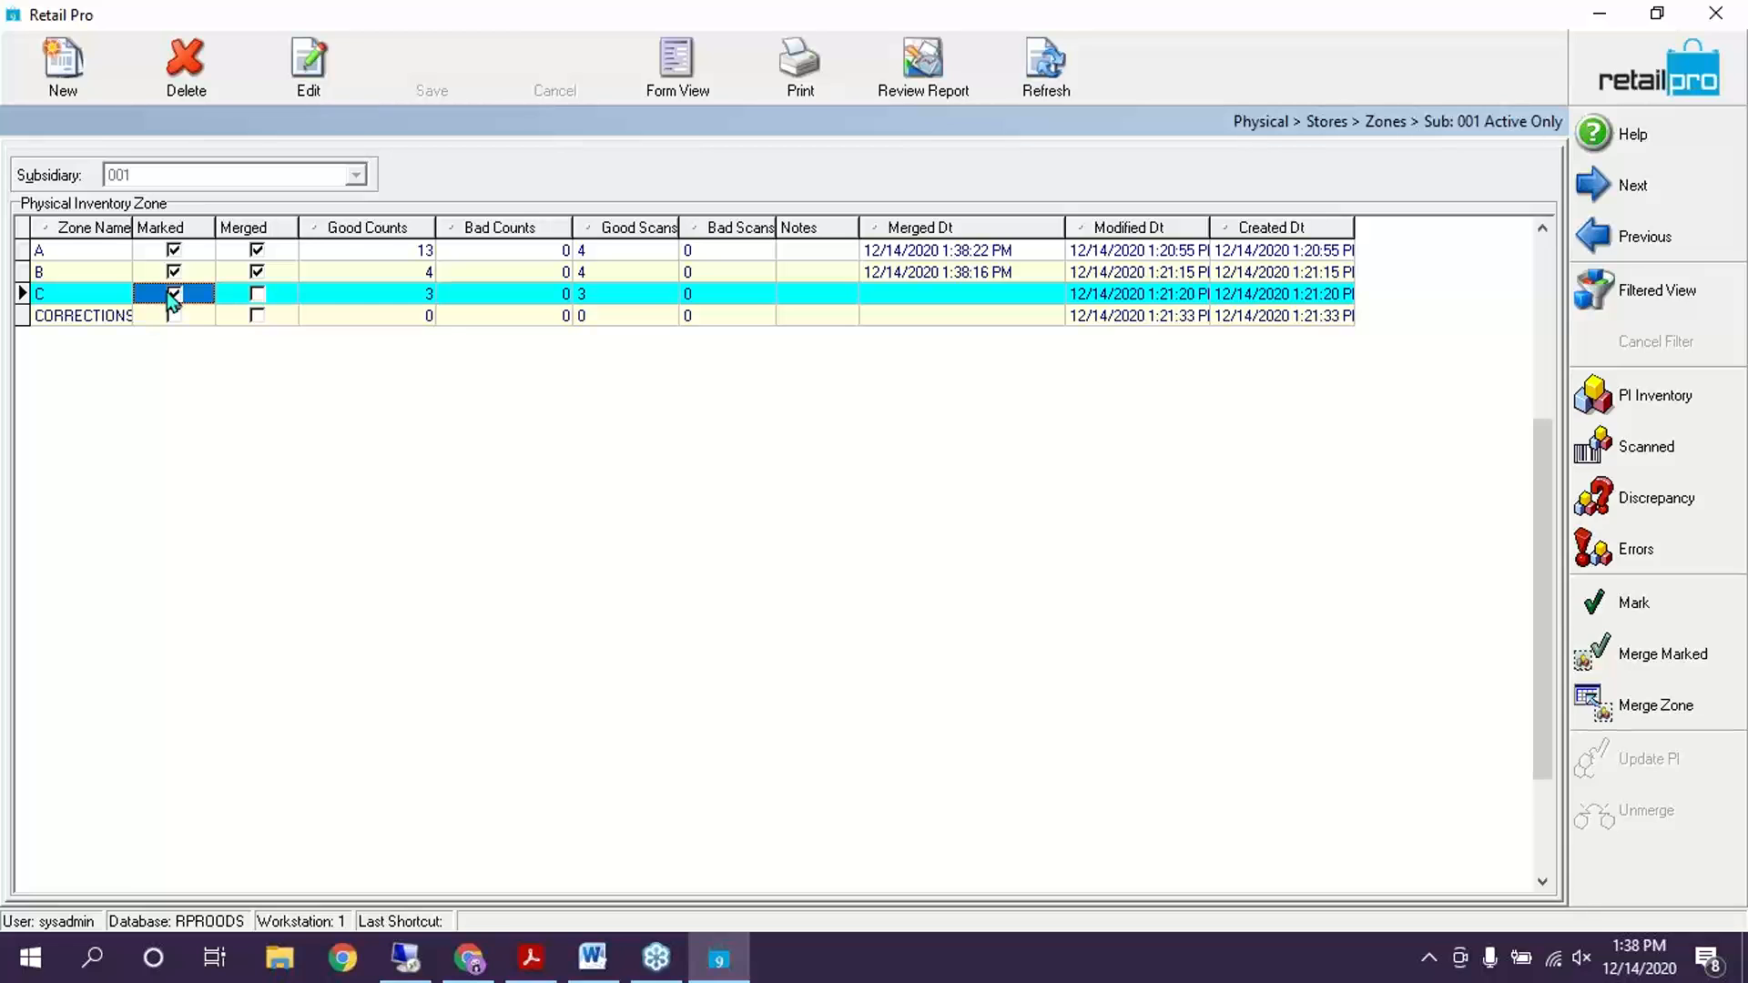
pyautogui.click(1658, 665)
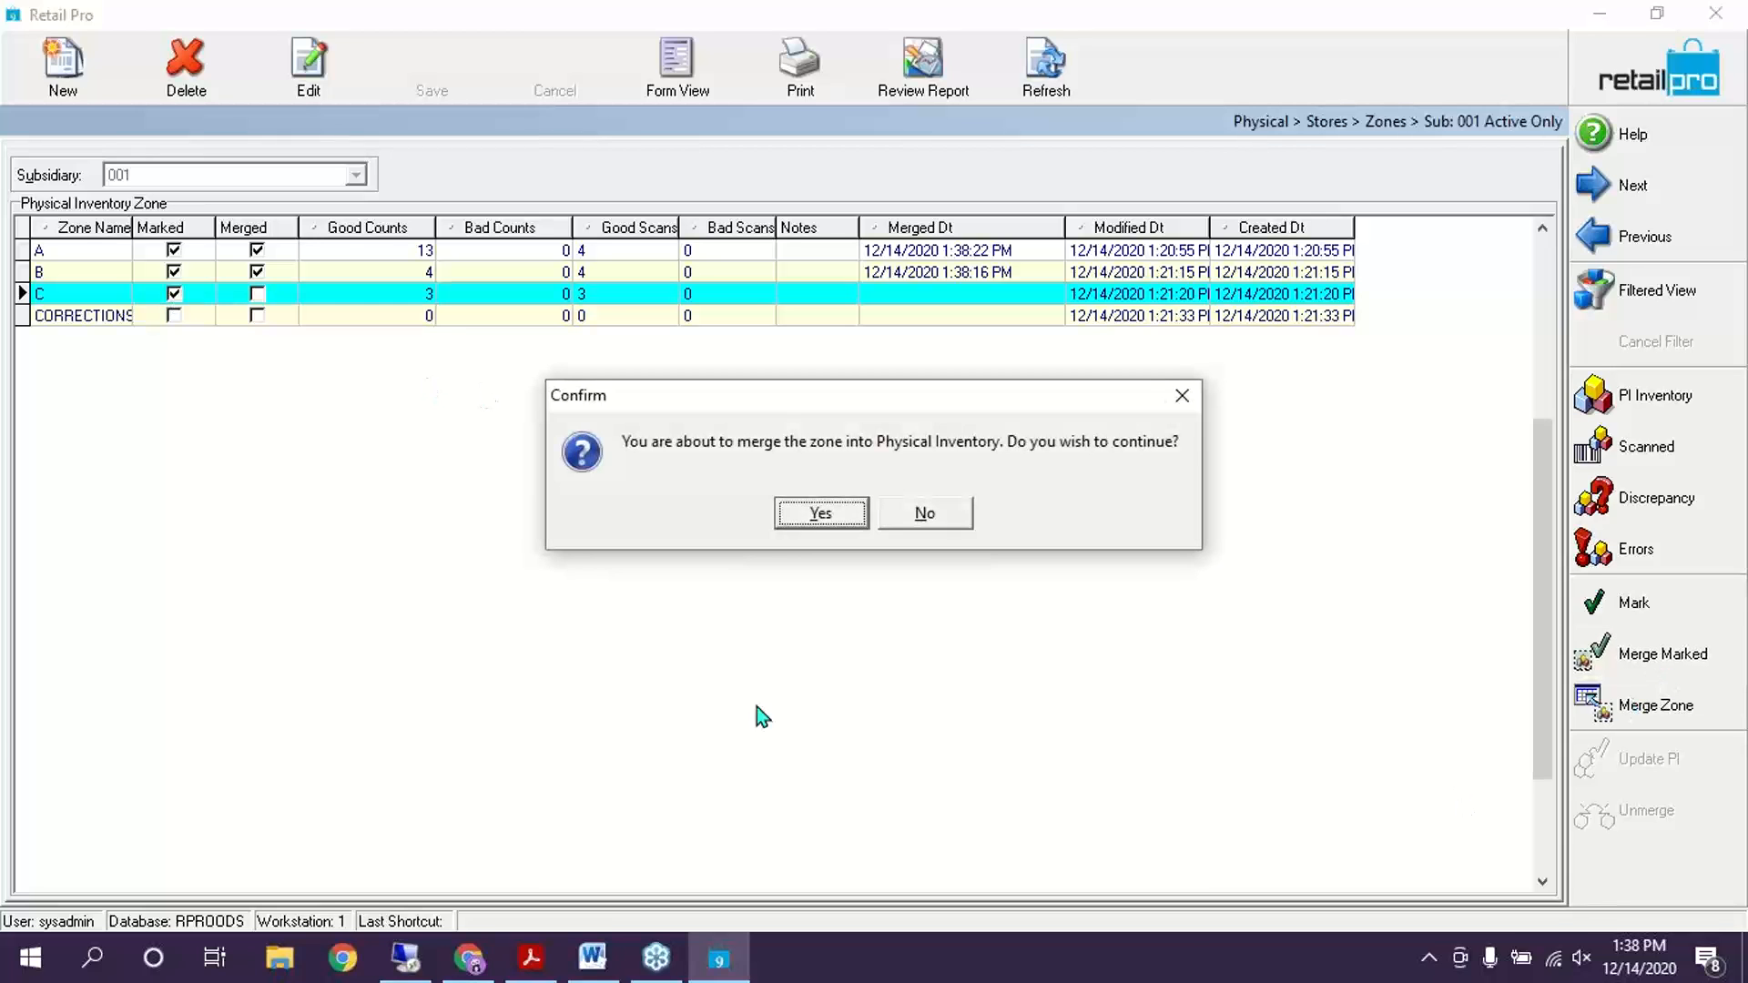
pyautogui.click(807, 505)
pyautogui.click(186, 317)
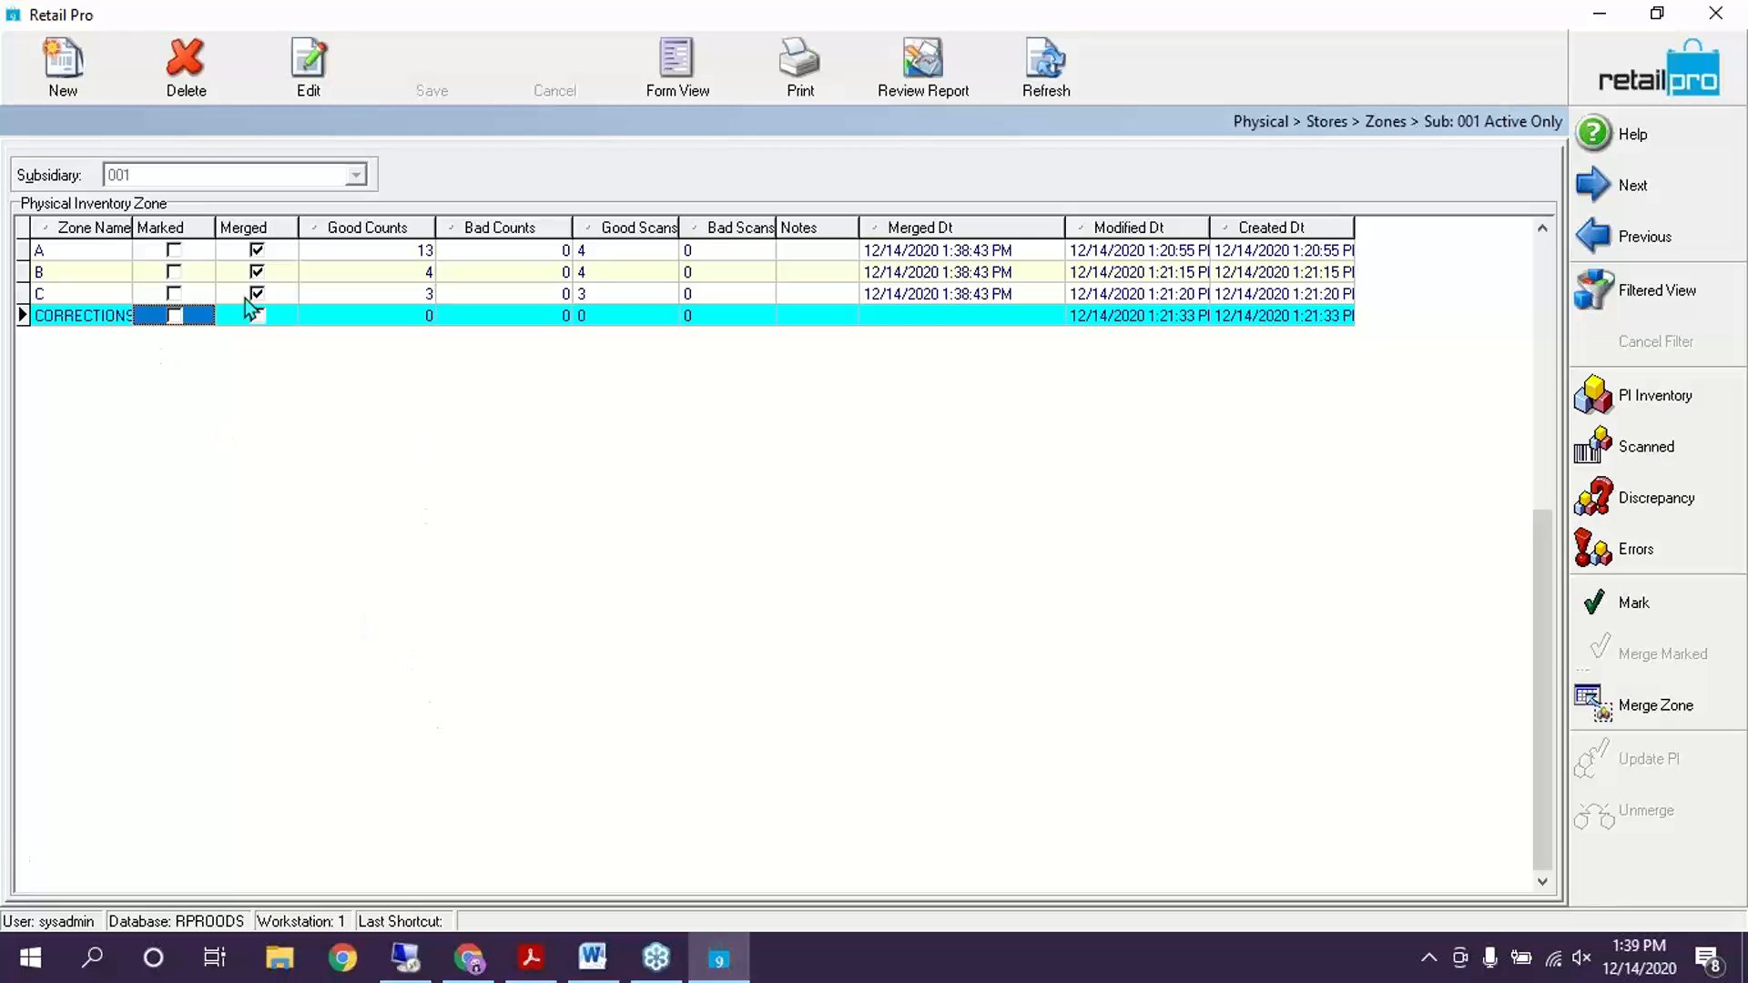
# Review zones A and B, then return to the sheet list and inspect the Training sheet's scan totals
pyautogui.click(289, 258)
pyautogui.click(311, 271)
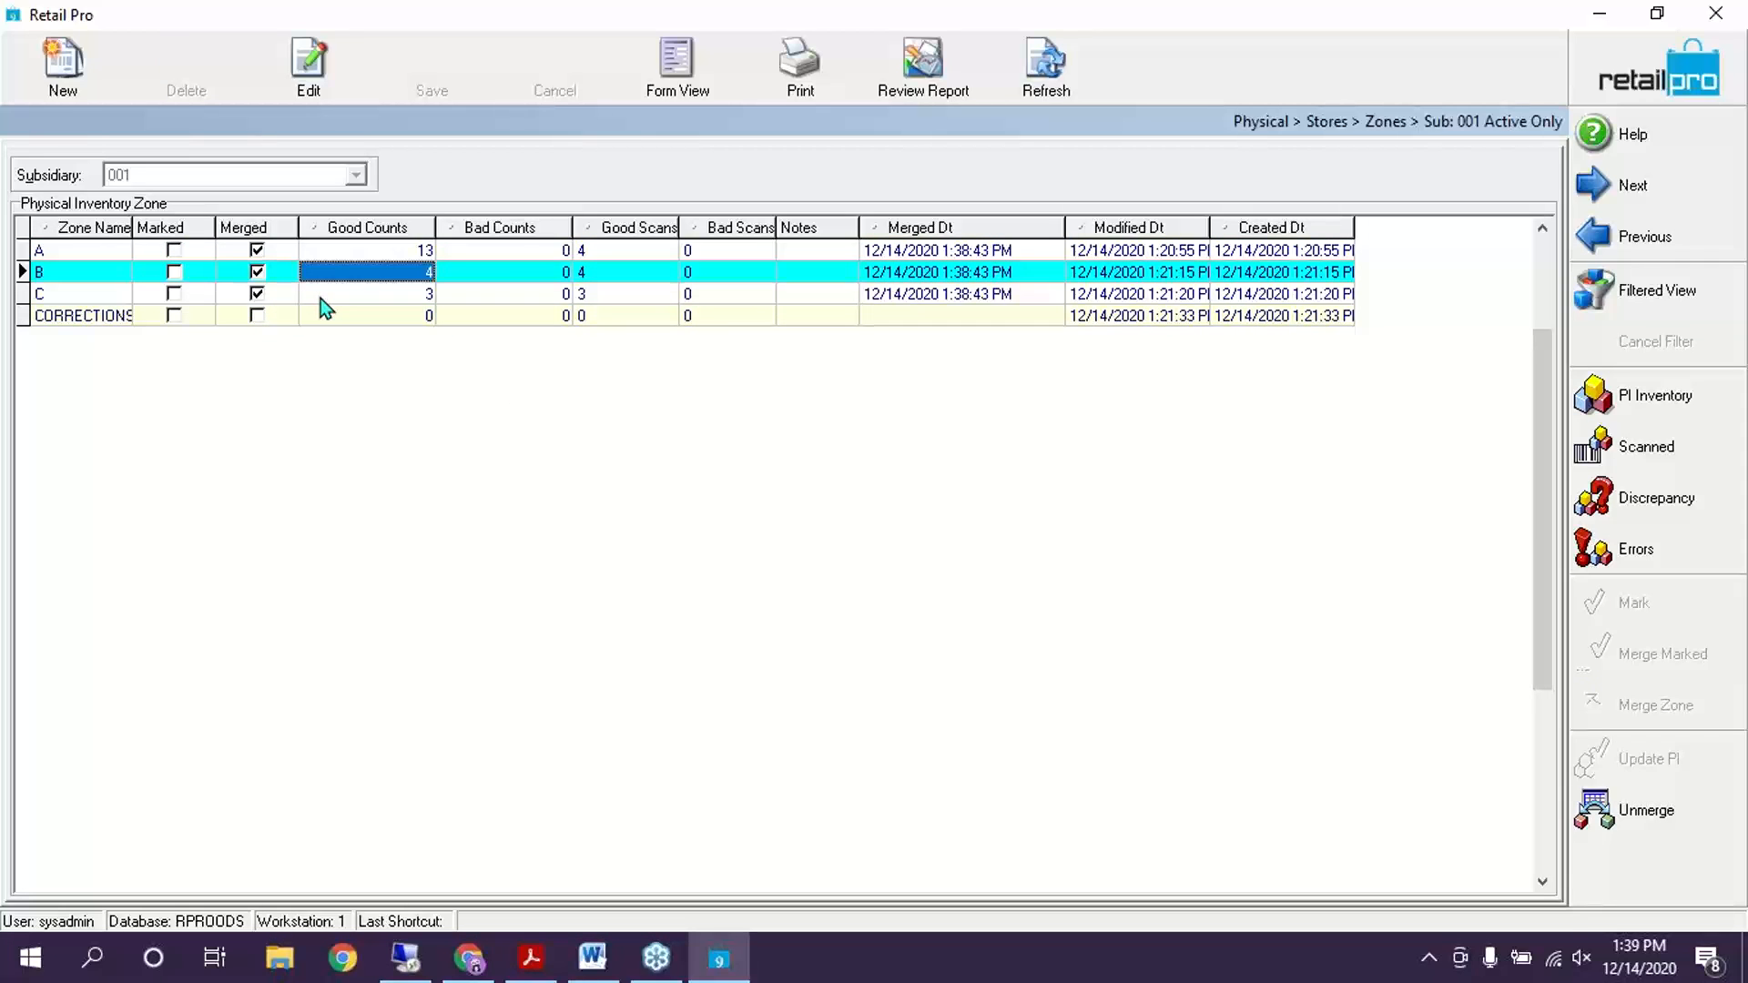
pyautogui.click(289, 251)
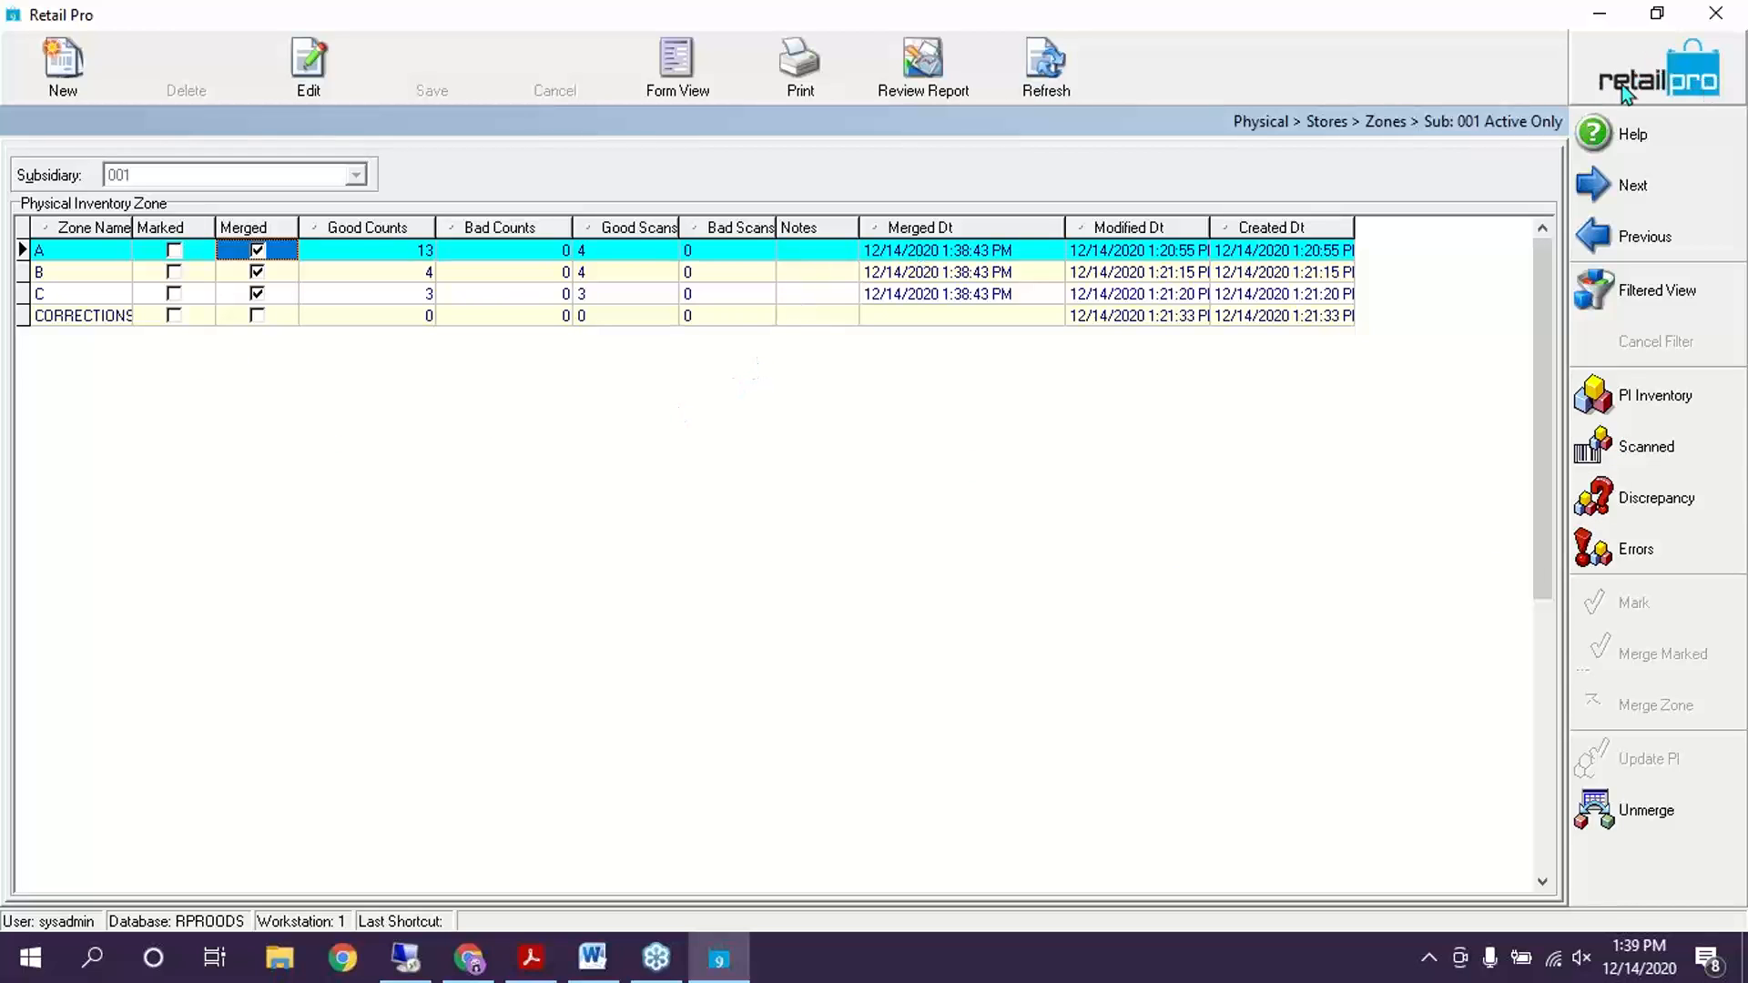
pyautogui.click(1681, 75)
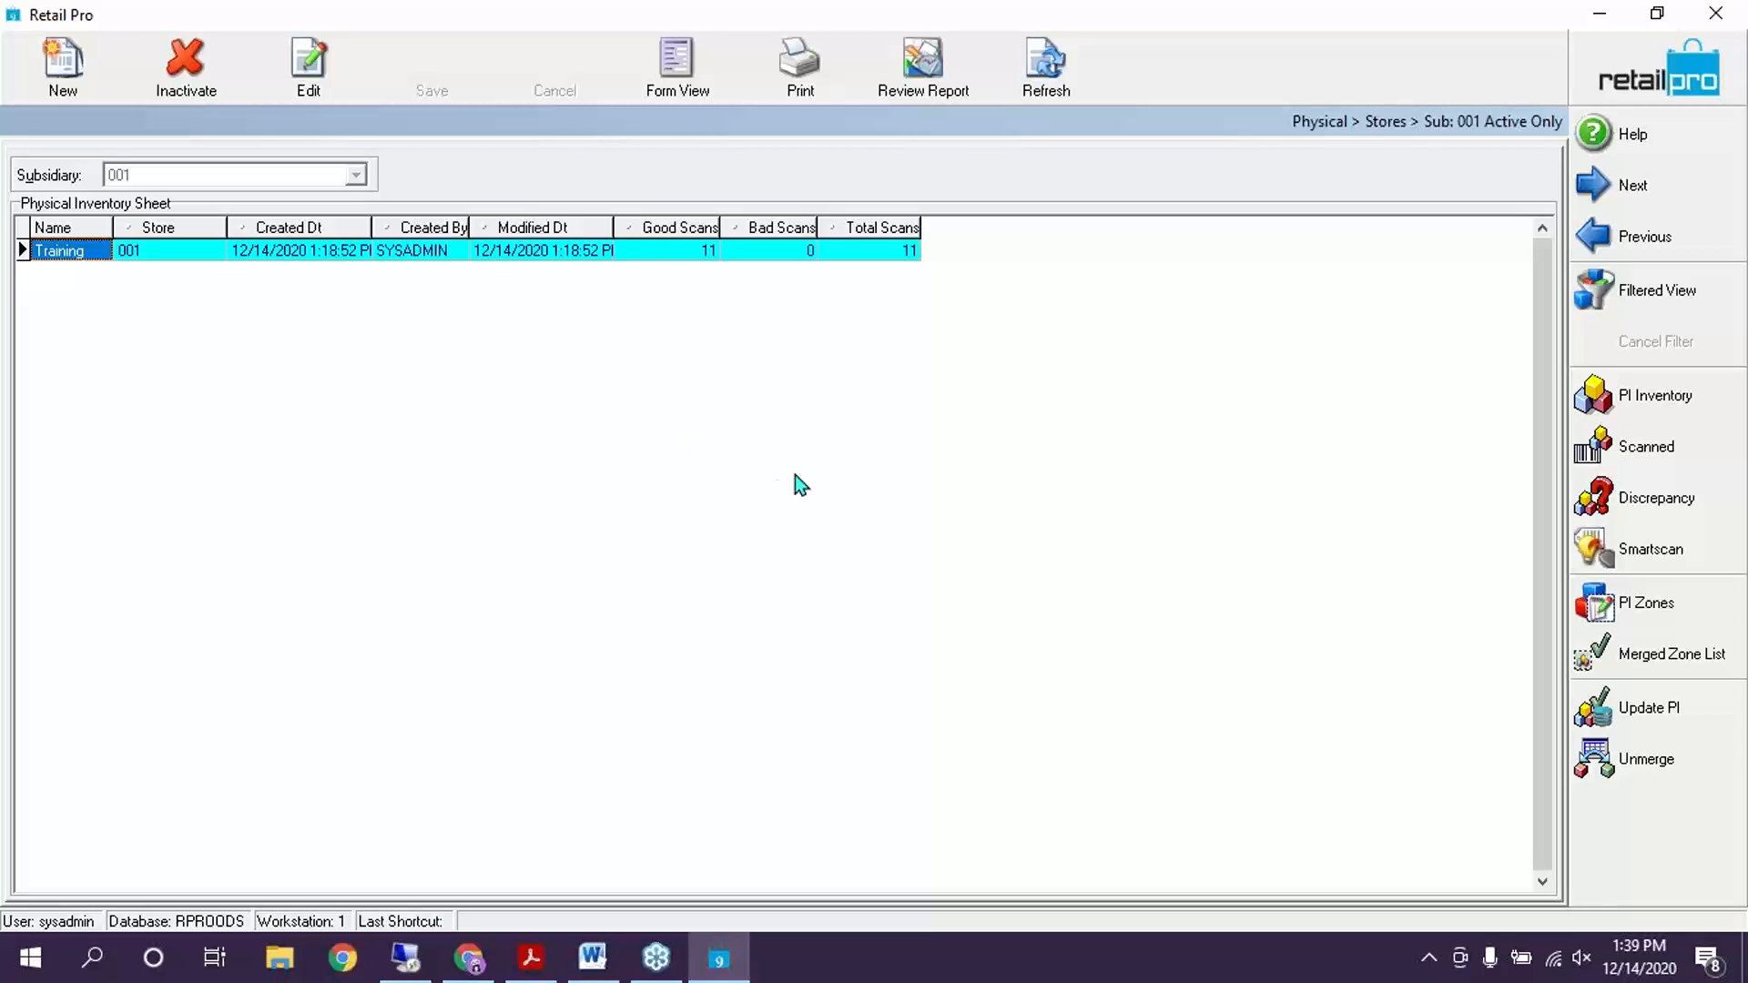
pyautogui.click(684, 255)
pyautogui.click(892, 255)
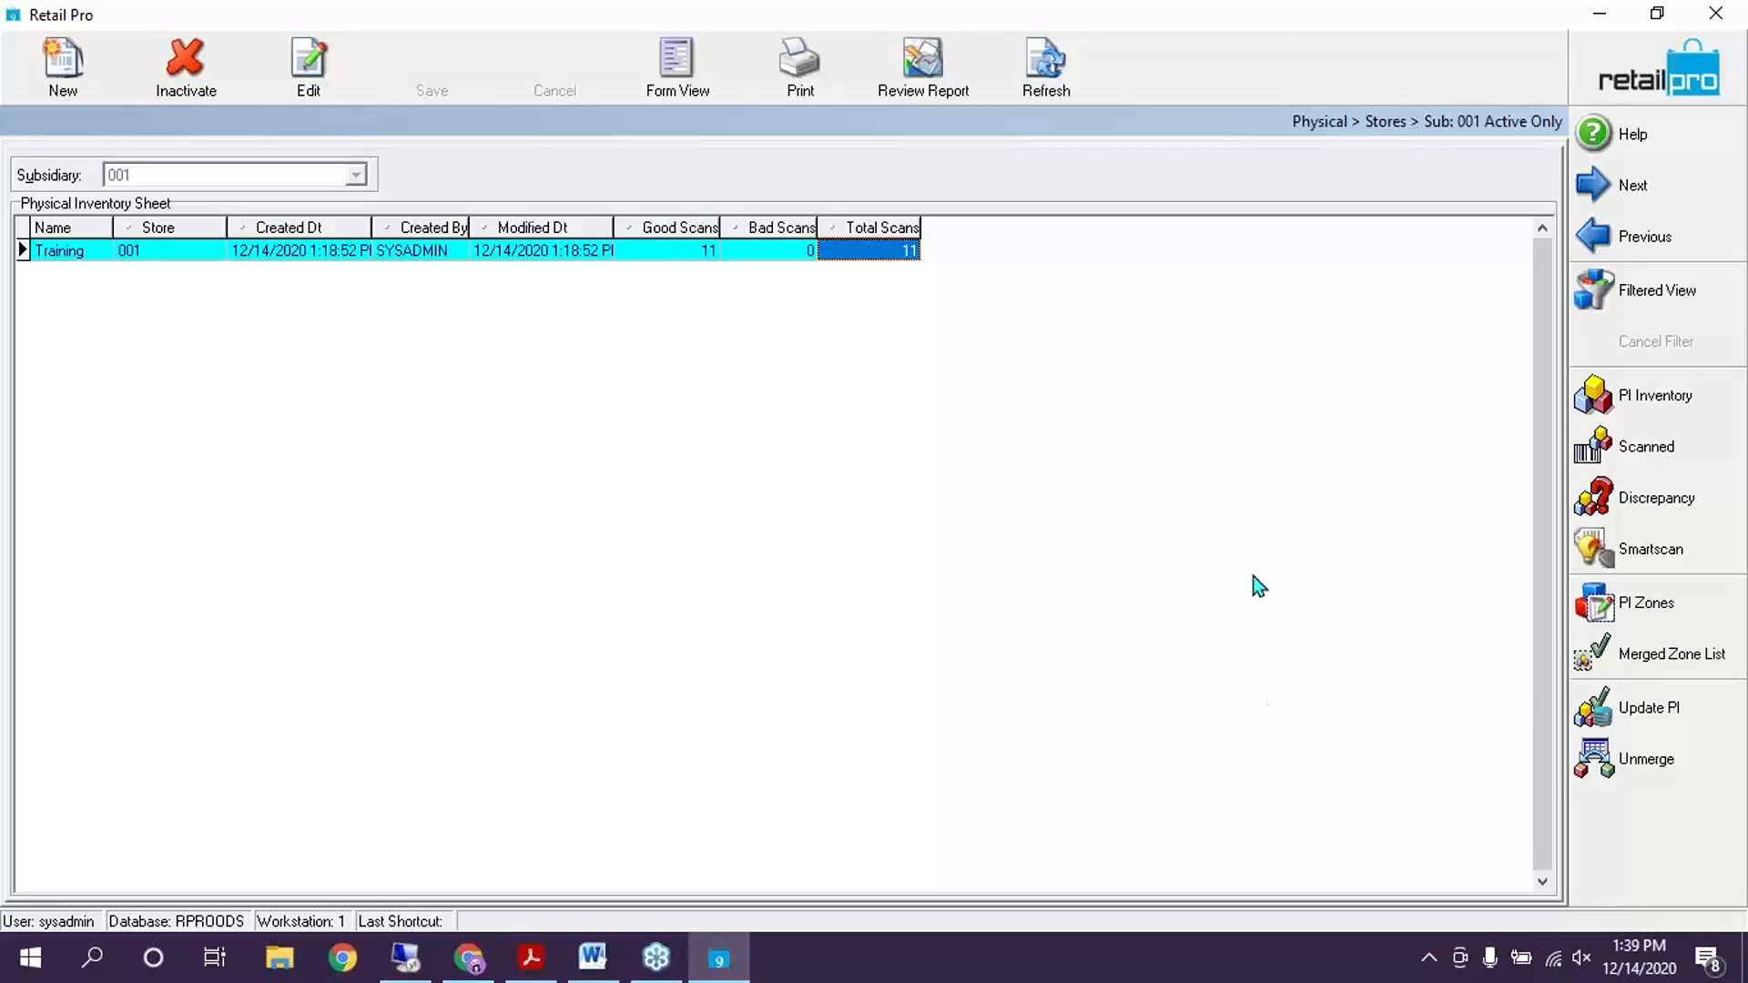
pyautogui.rightClick(888, 230)
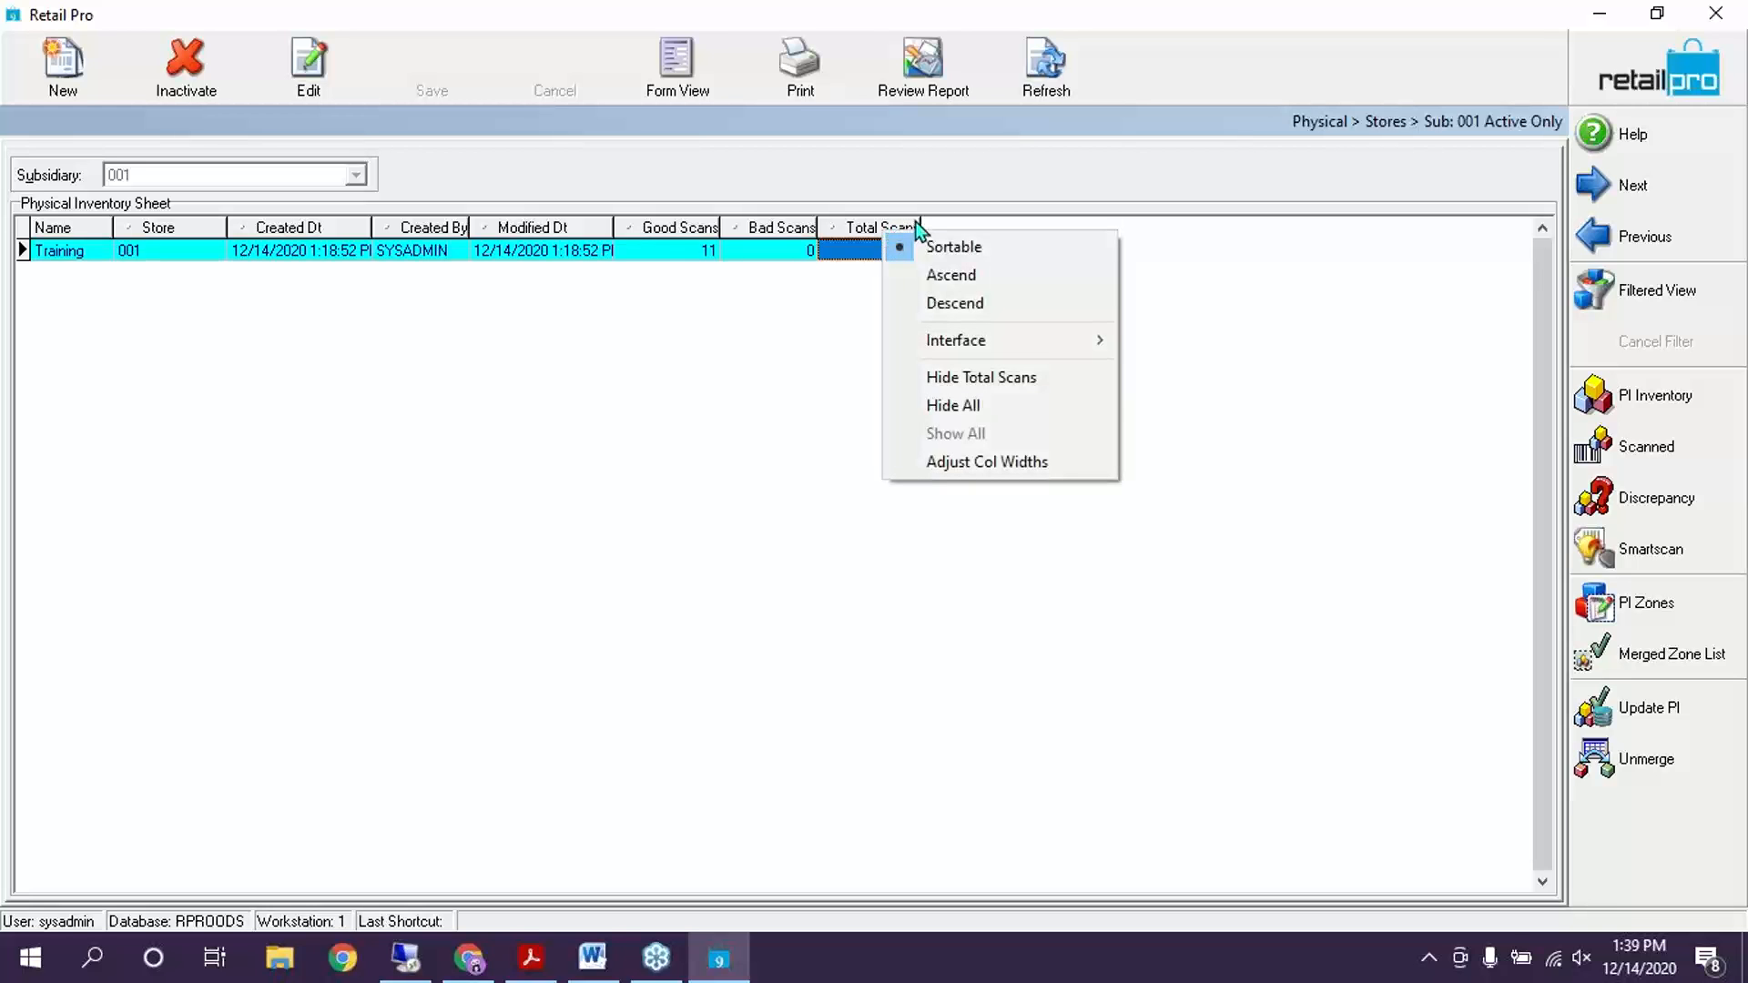
# Open and cancel Page Manager's layouts, then list the Training sheet's 10 scanned items
pyautogui.moveTo(1009, 350)
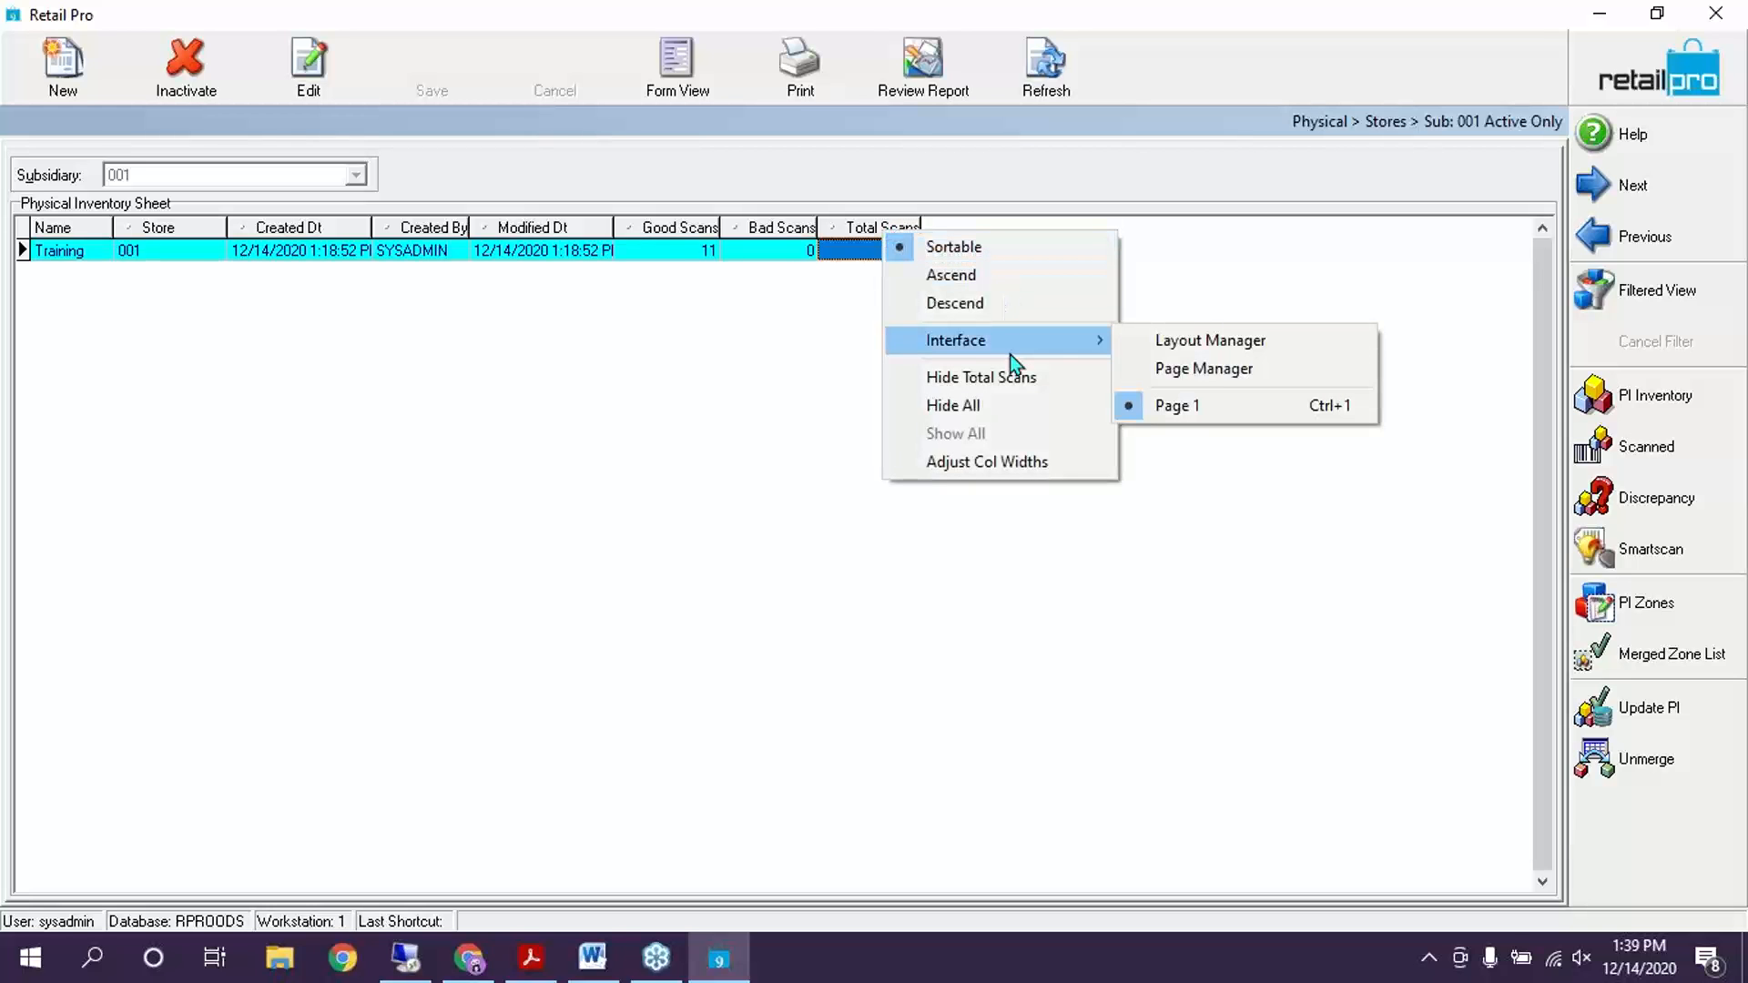
pyautogui.click(1166, 365)
pyautogui.moveTo(648, 136); pyautogui.dragTo(1431, 76)
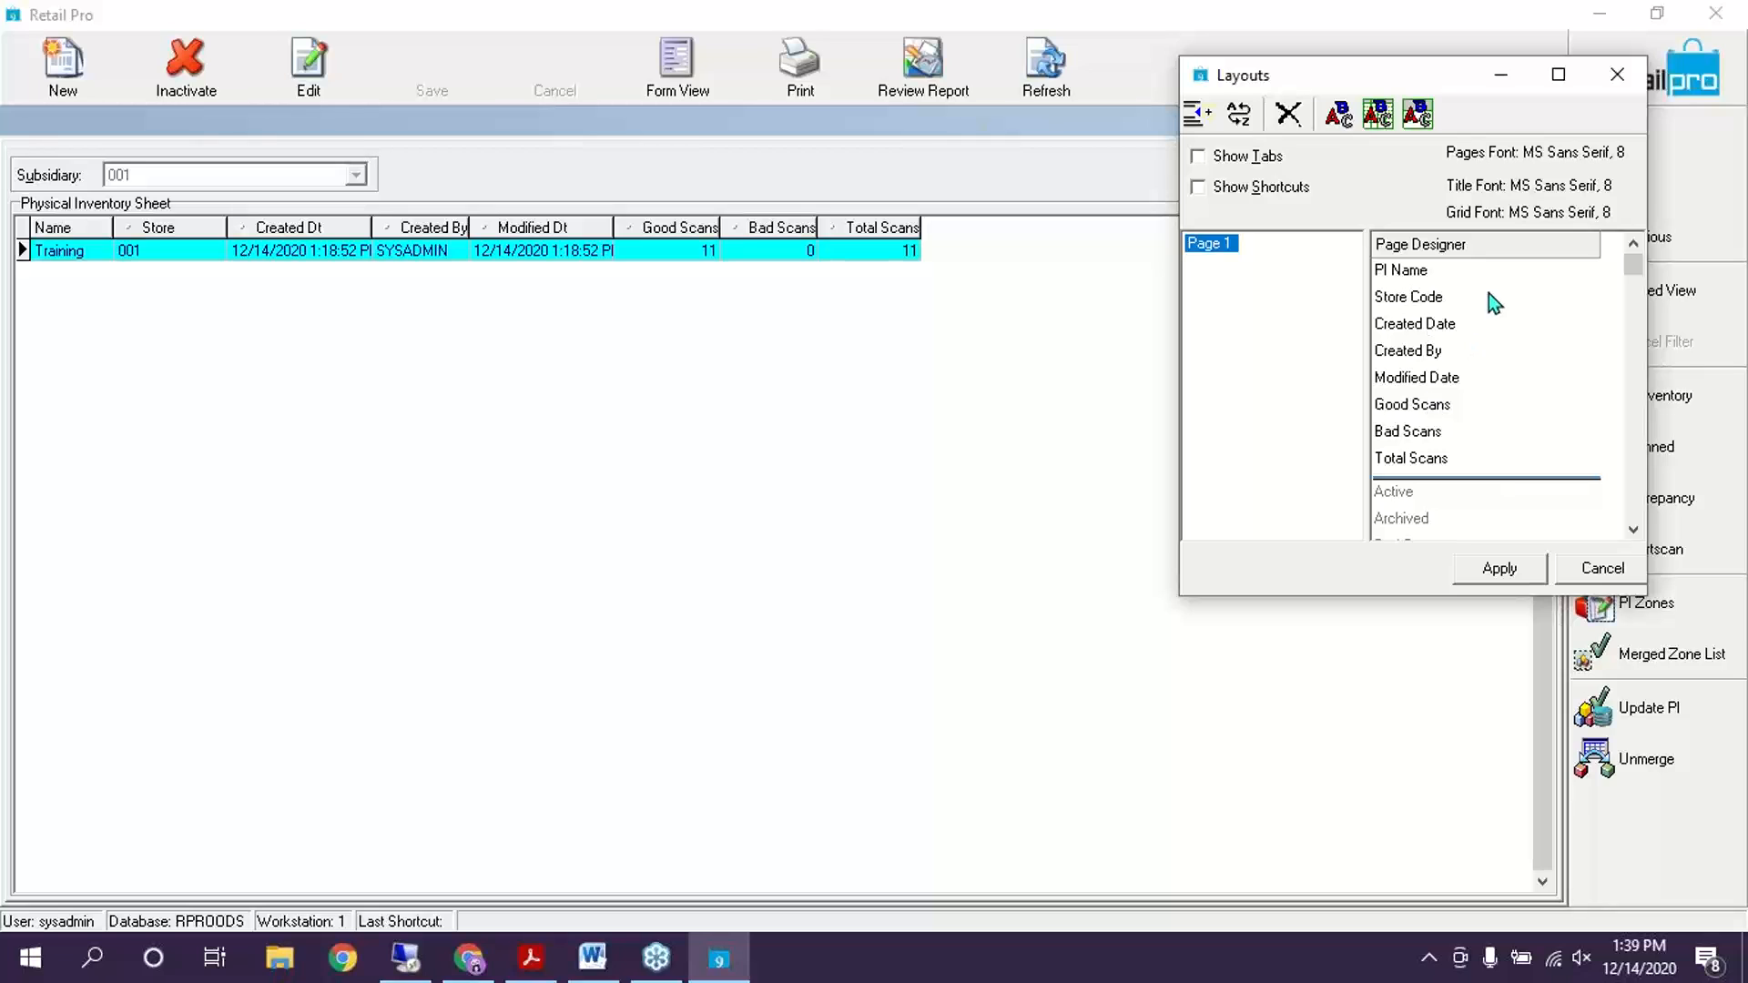
pyautogui.click(1634, 531)
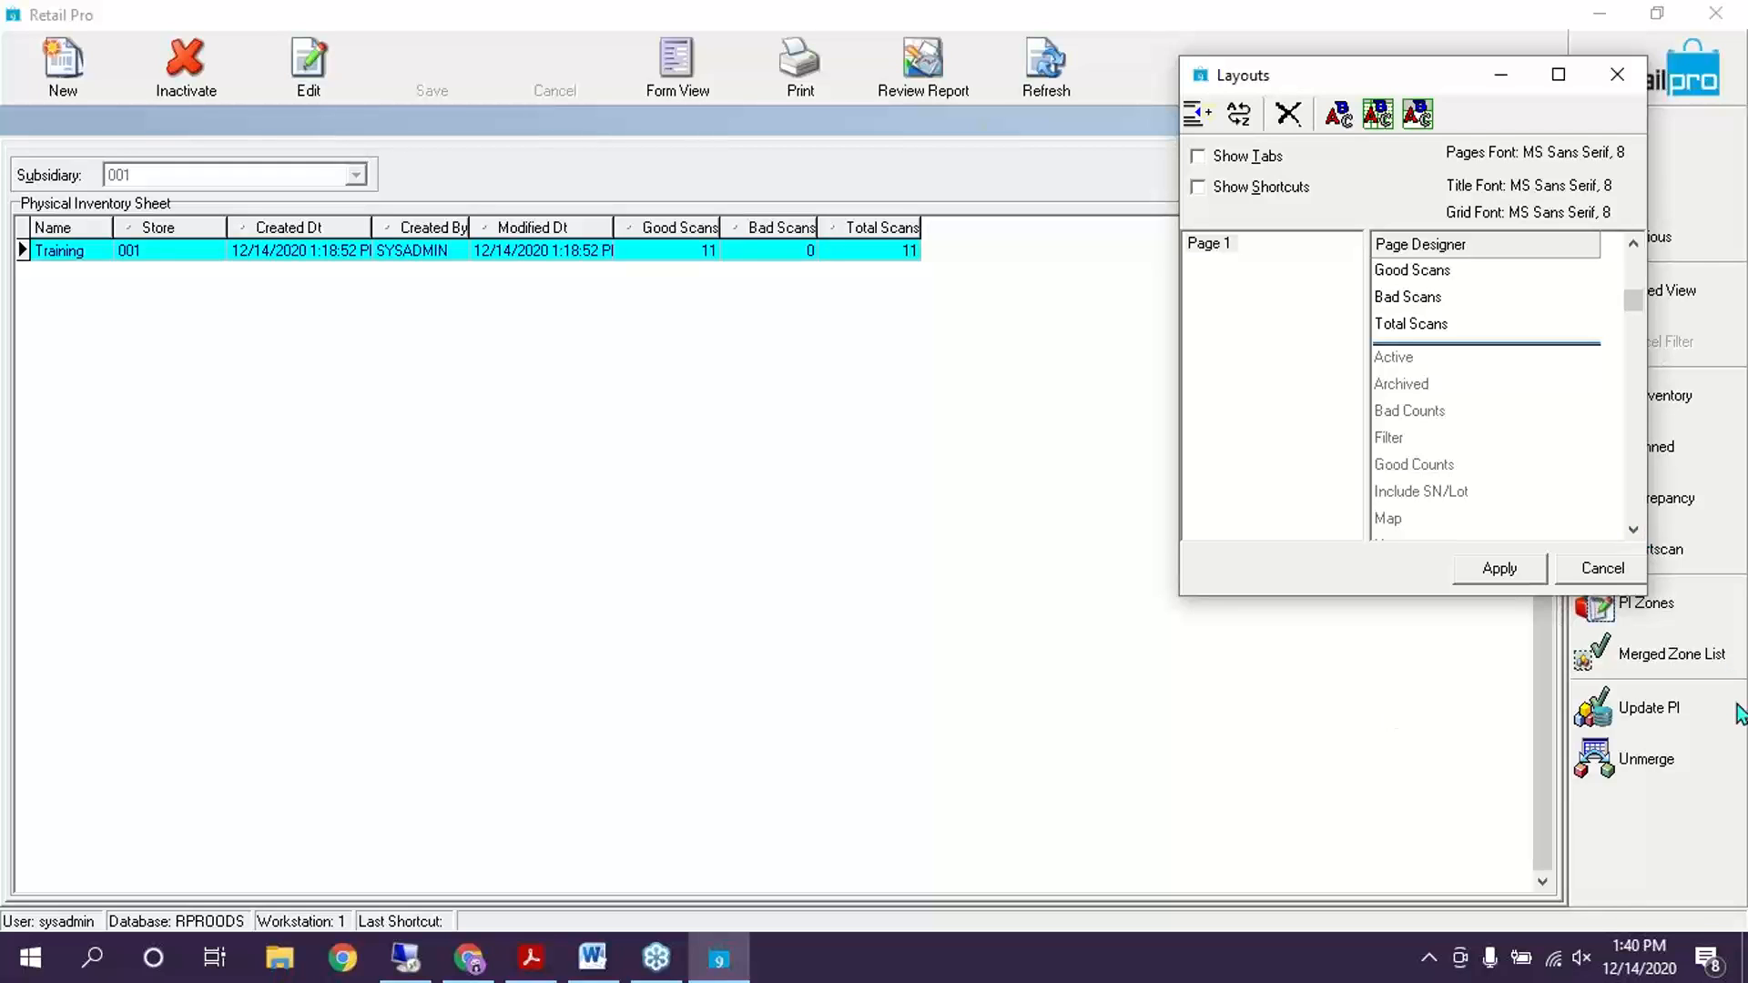
pyautogui.click(1597, 567)
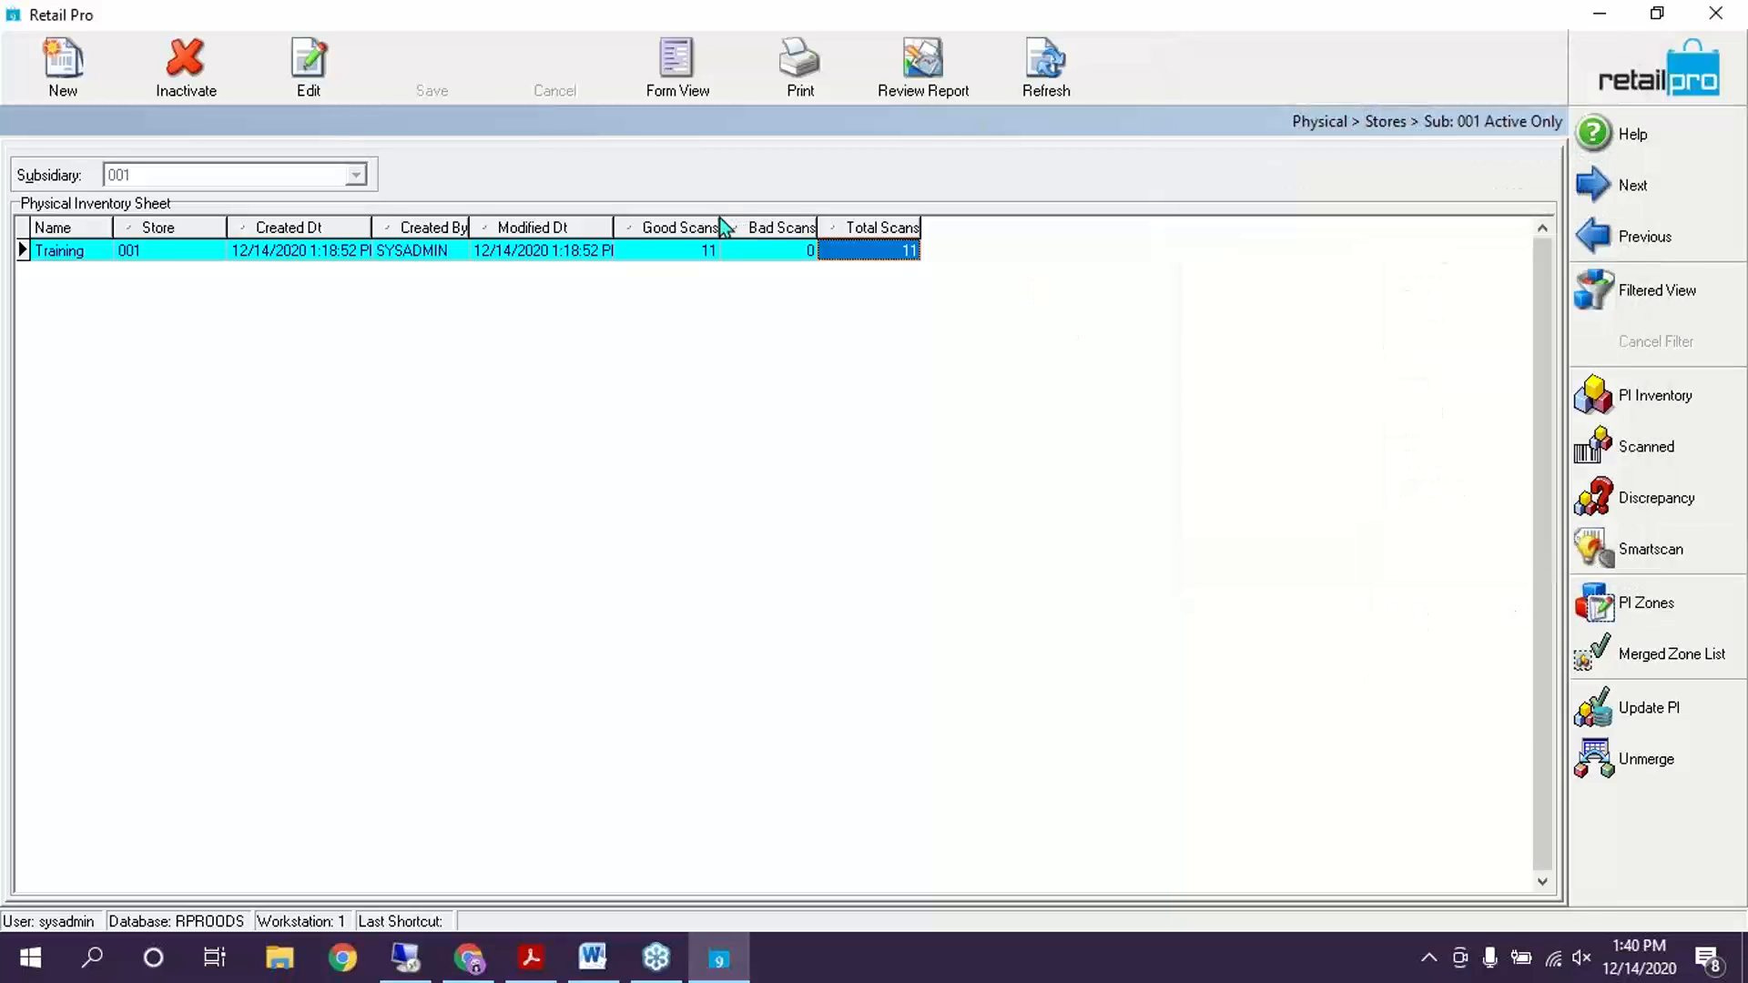
pyautogui.click(696, 253)
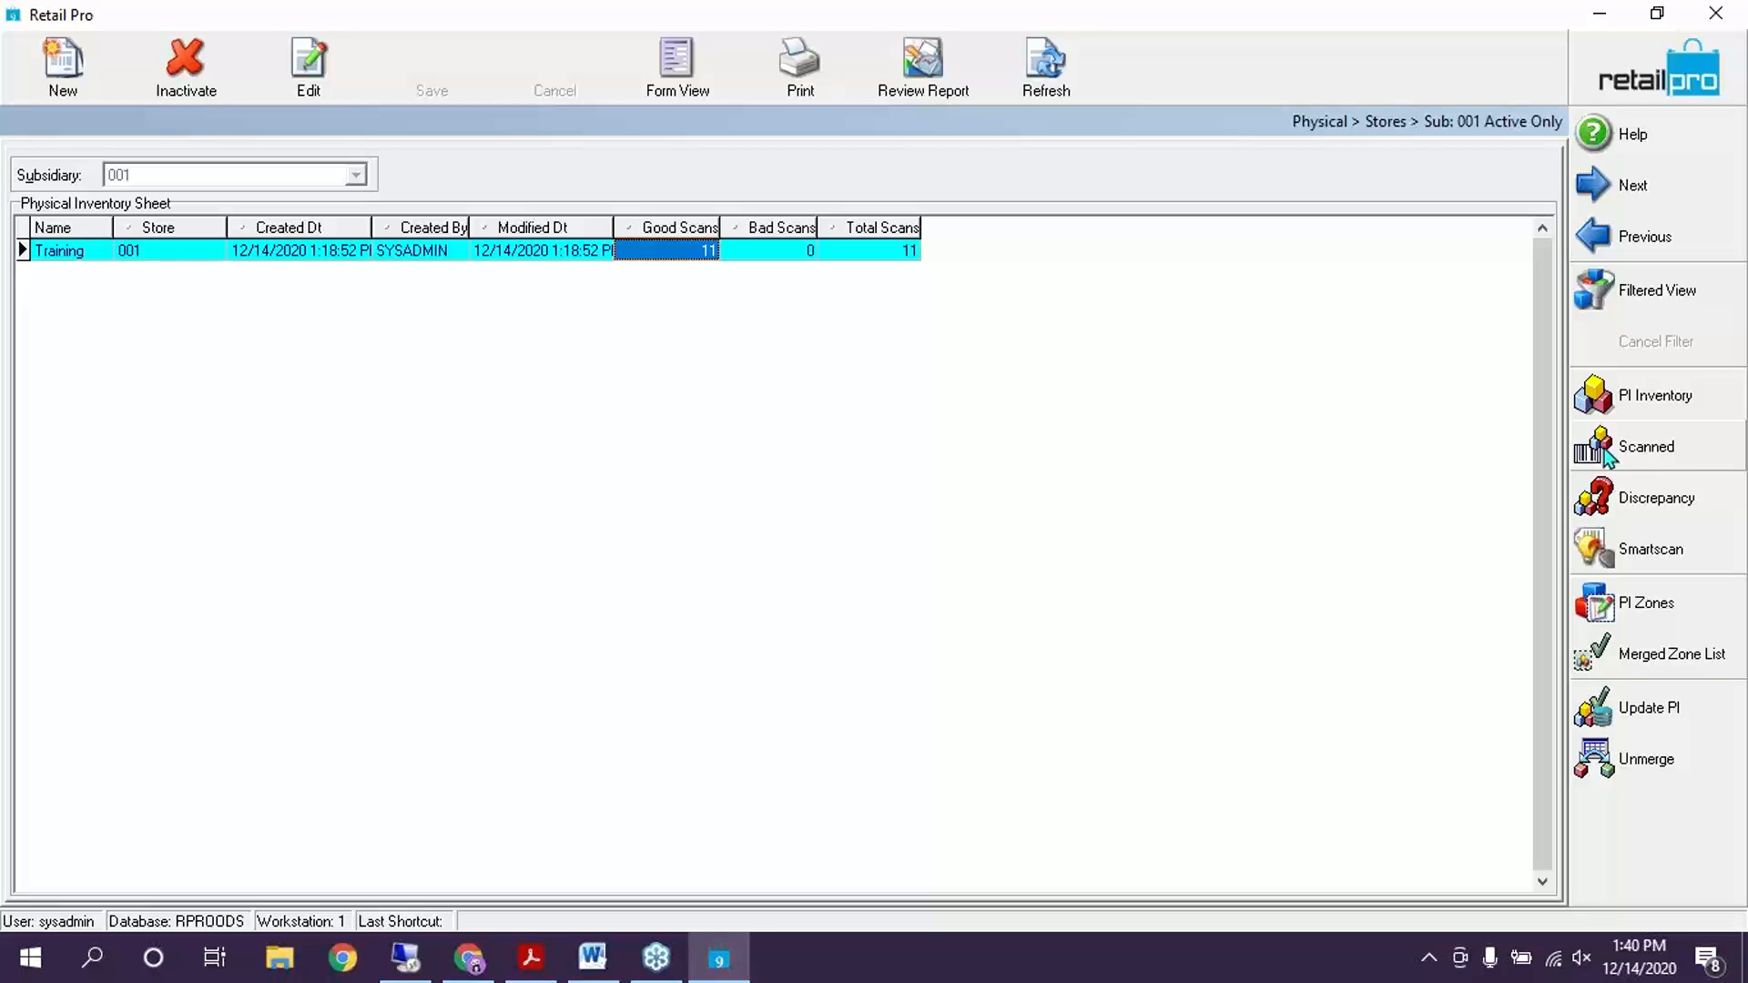
pyautogui.click(1667, 455)
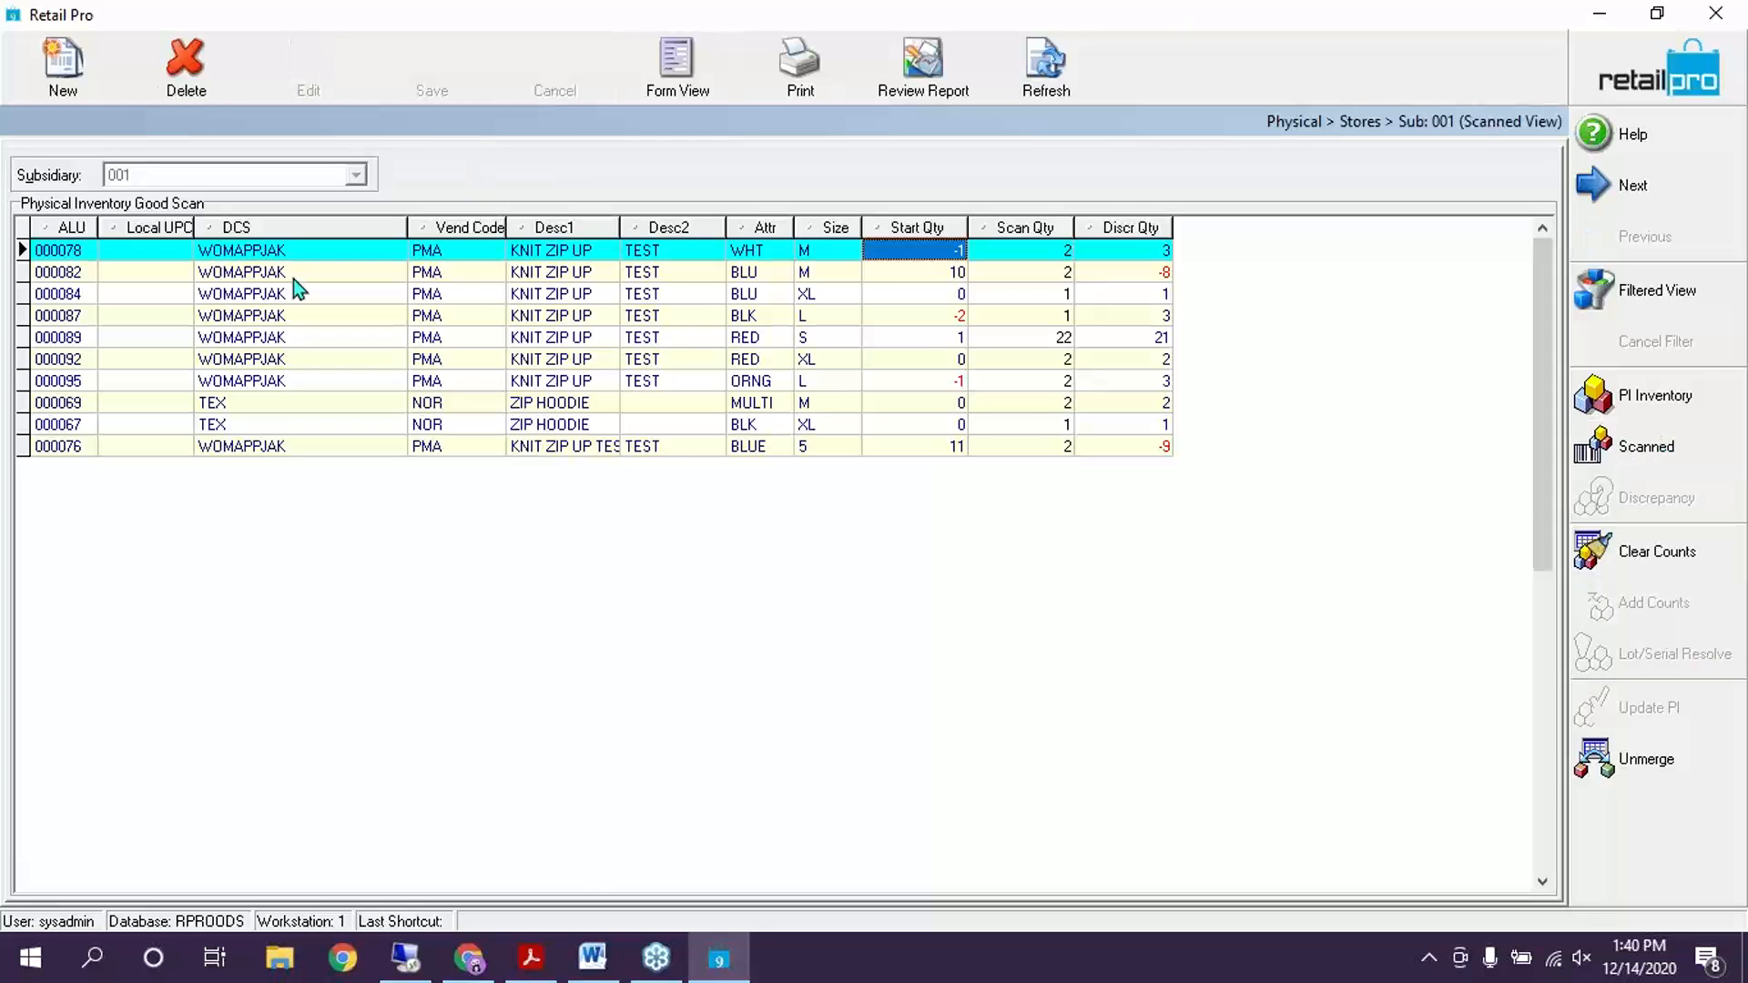
# Show the discrepancy view sorted by Discr Qty ascending from -10 and bring up the print document chooser
pyautogui.moveTo(957, 275)
pyautogui.mouseDown()
pyautogui.moveTo(931, 441)
pyautogui.moveTo(936, 257)
pyautogui.mouseUp()
pyautogui.click(1169, 446)
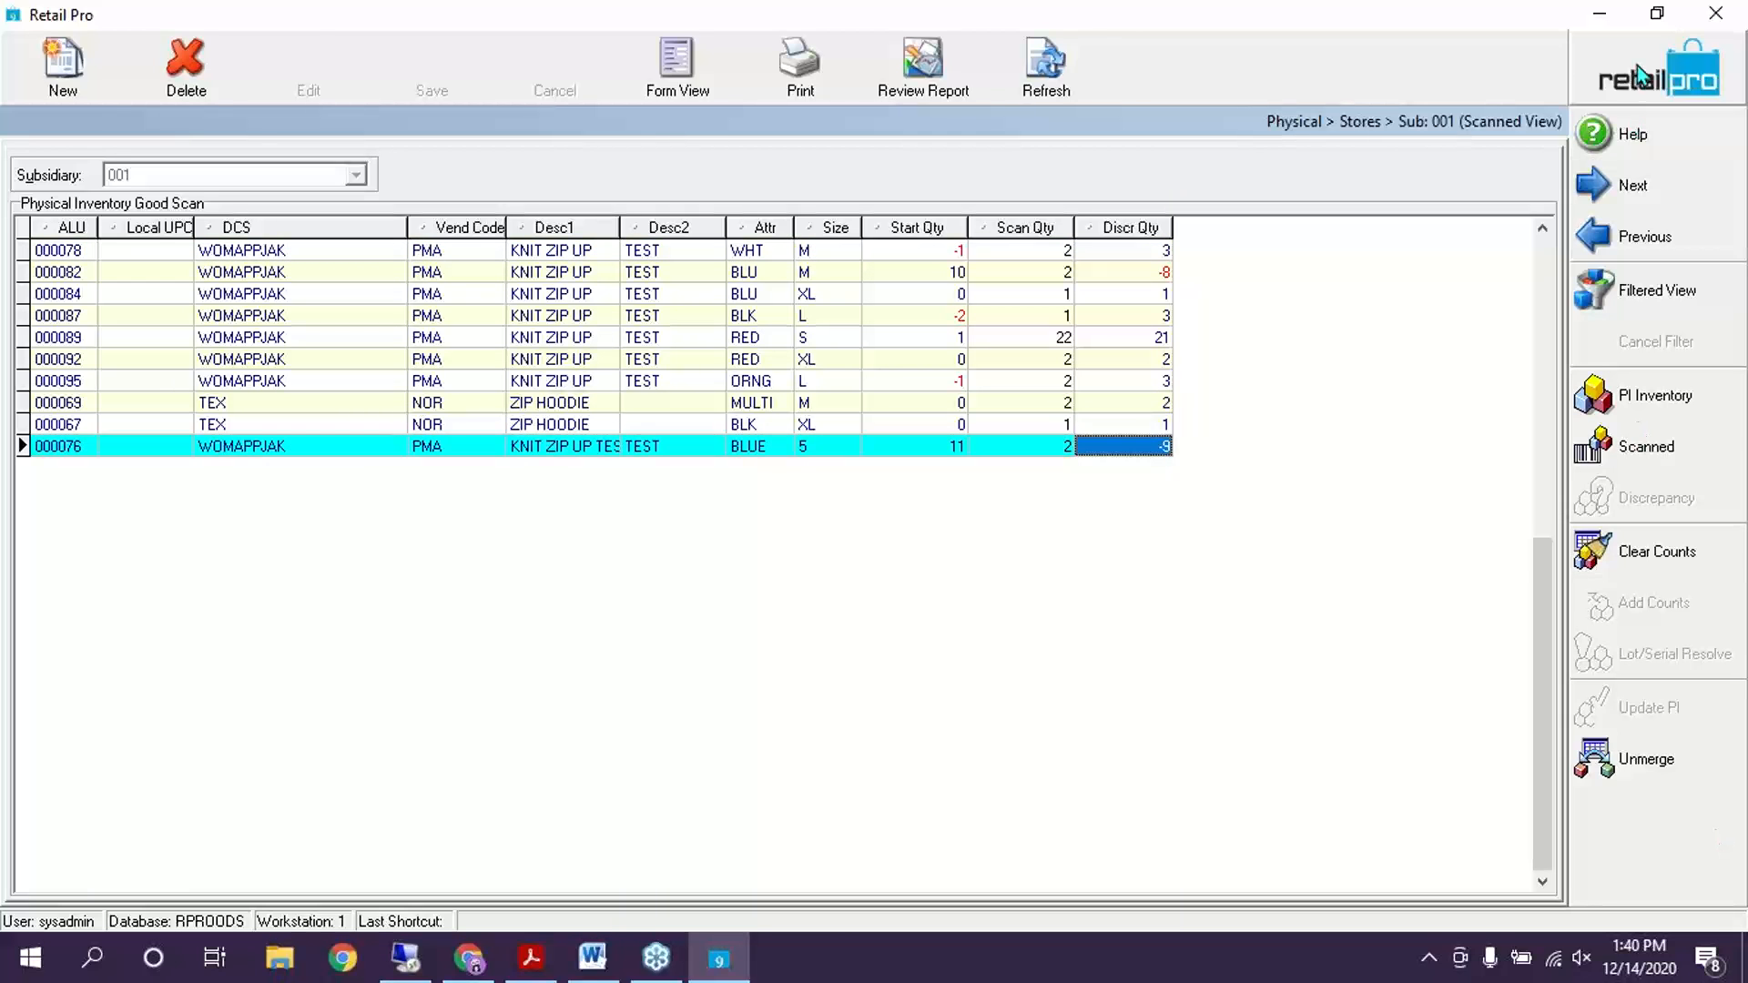
pyautogui.click(1638, 66)
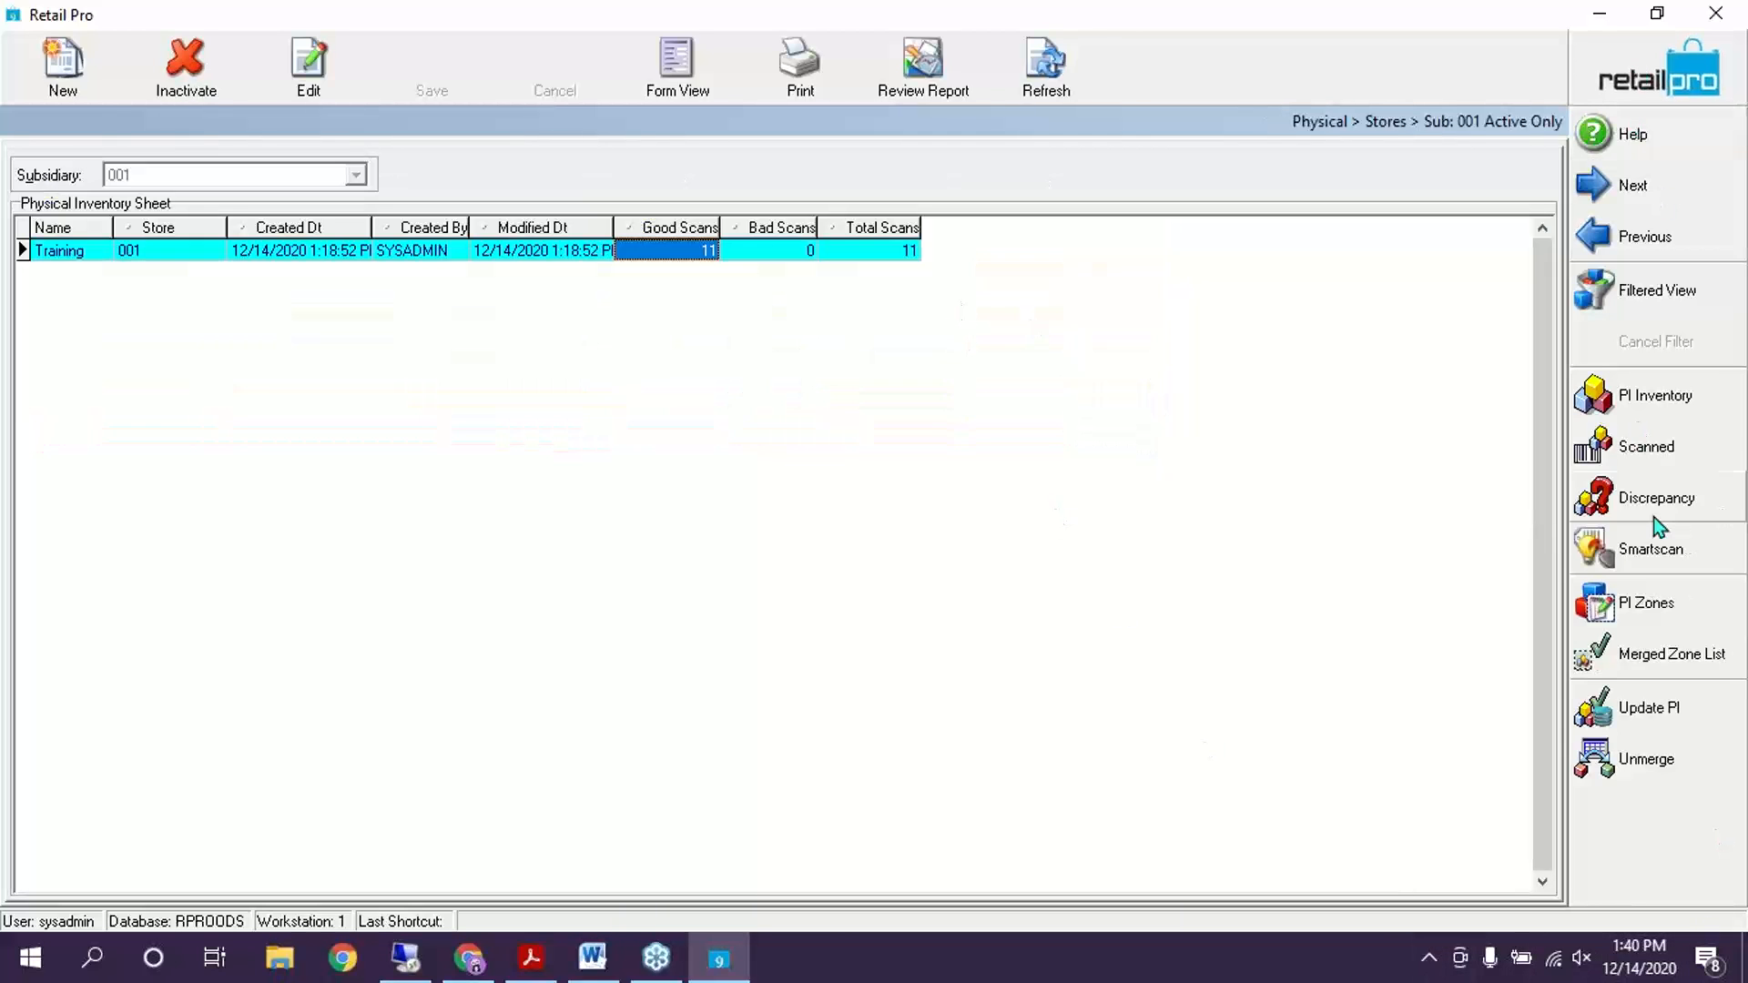
pyautogui.click(1630, 499)
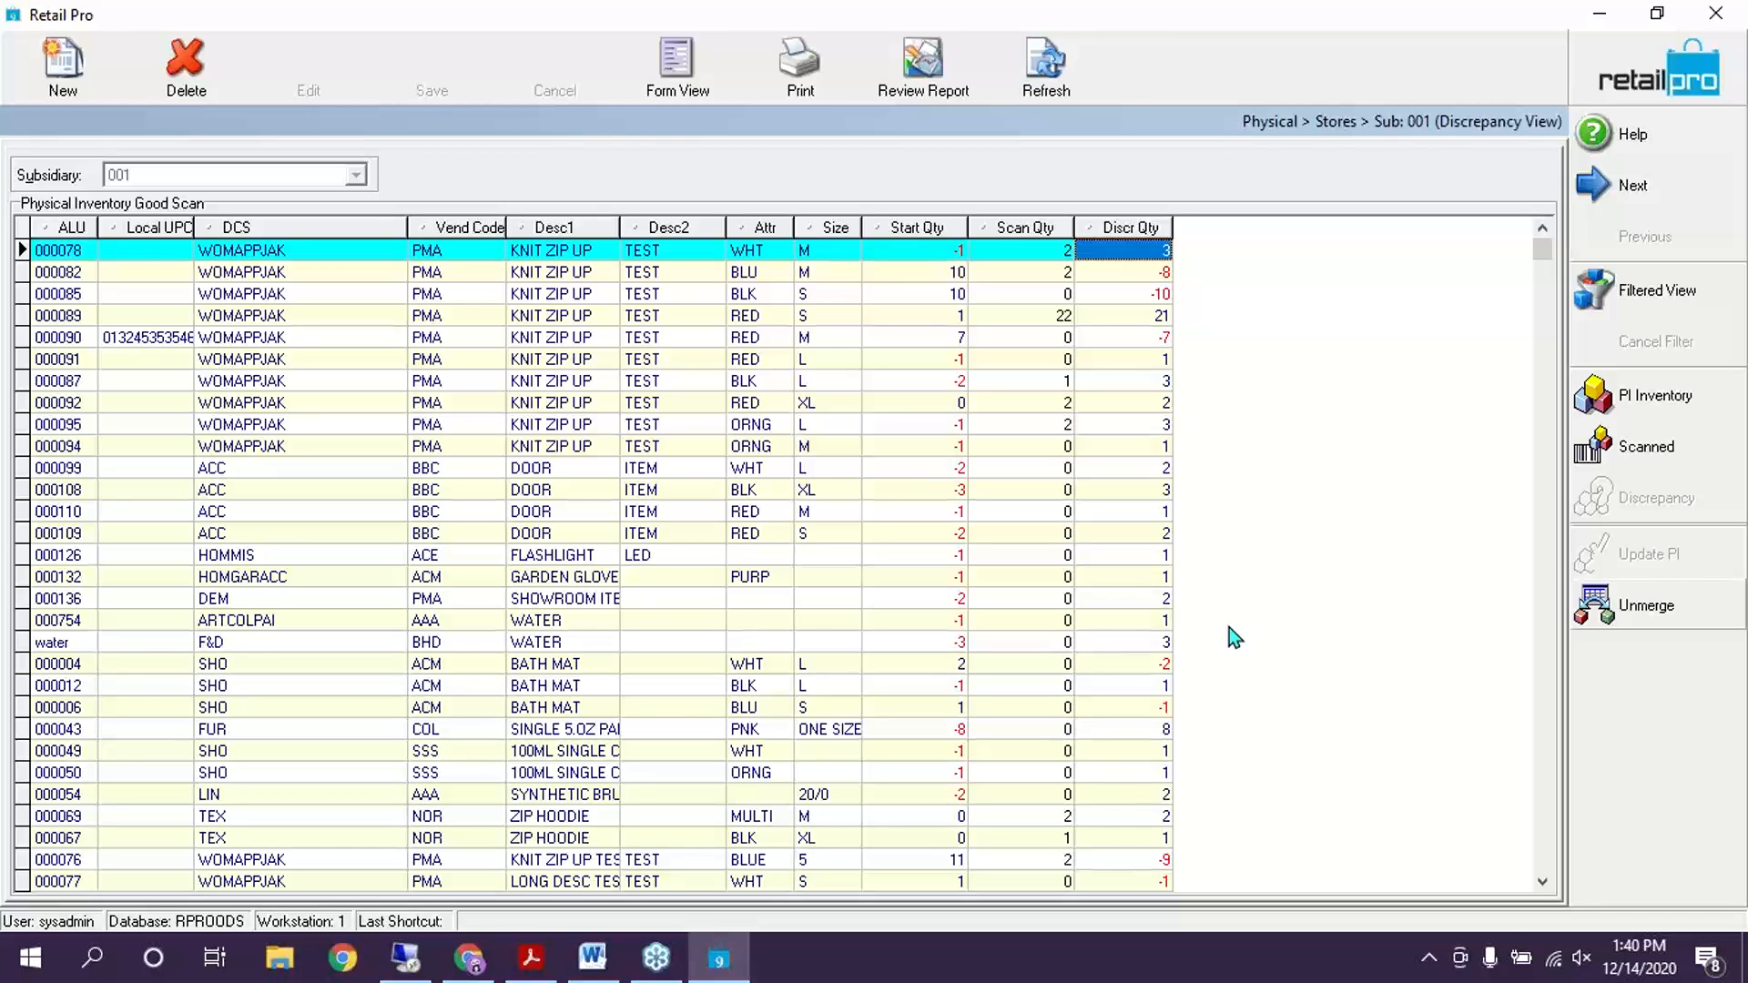
pyautogui.click(1107, 226)
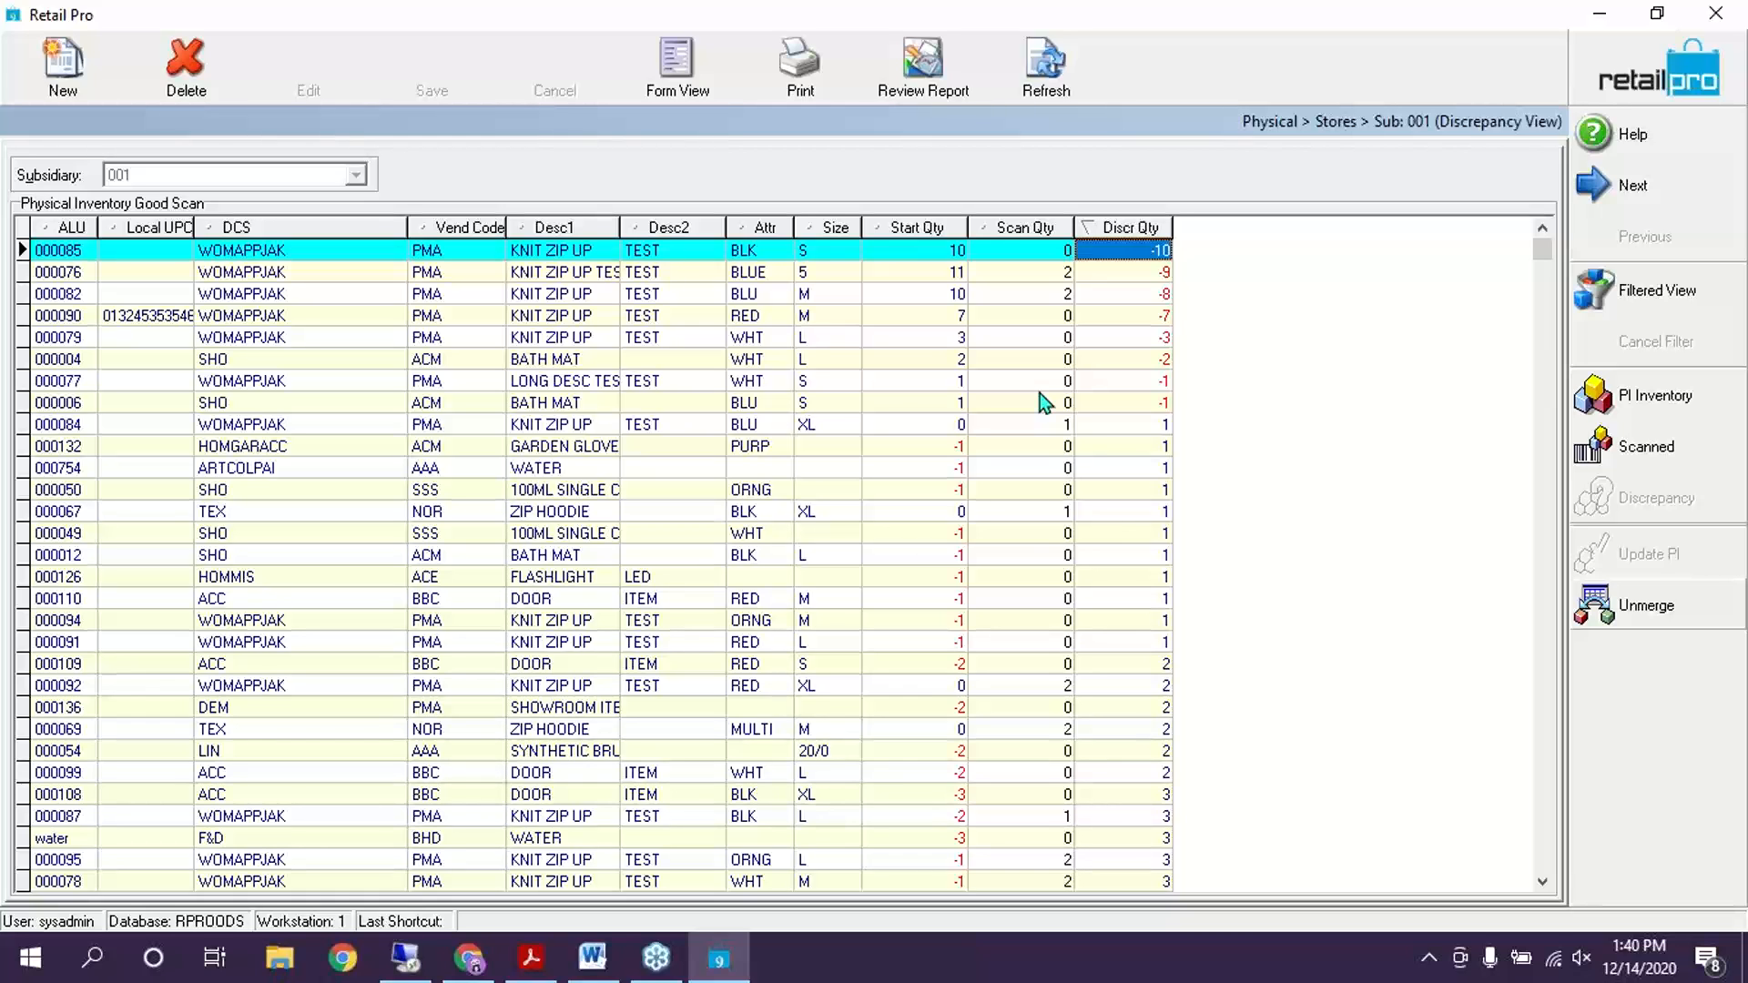
pyautogui.click(779, 68)
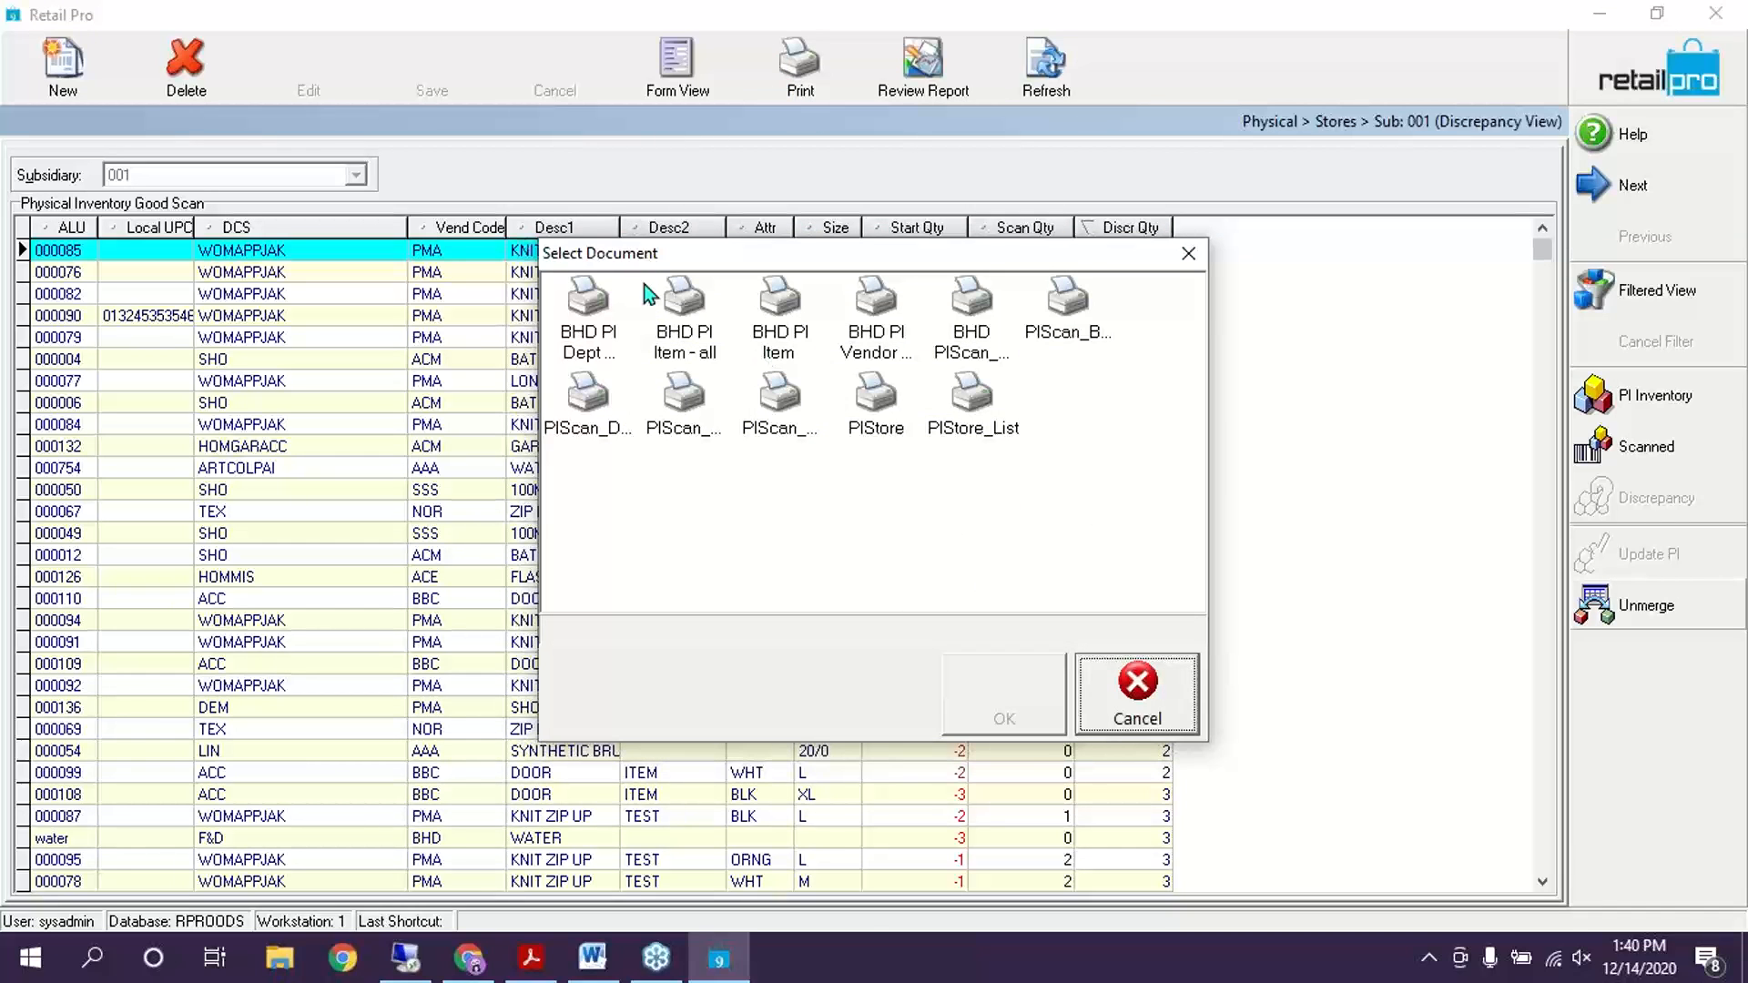
# Pick the BHD PI Dept by Item report, then cancel its print dialog
pyautogui.click(599, 323)
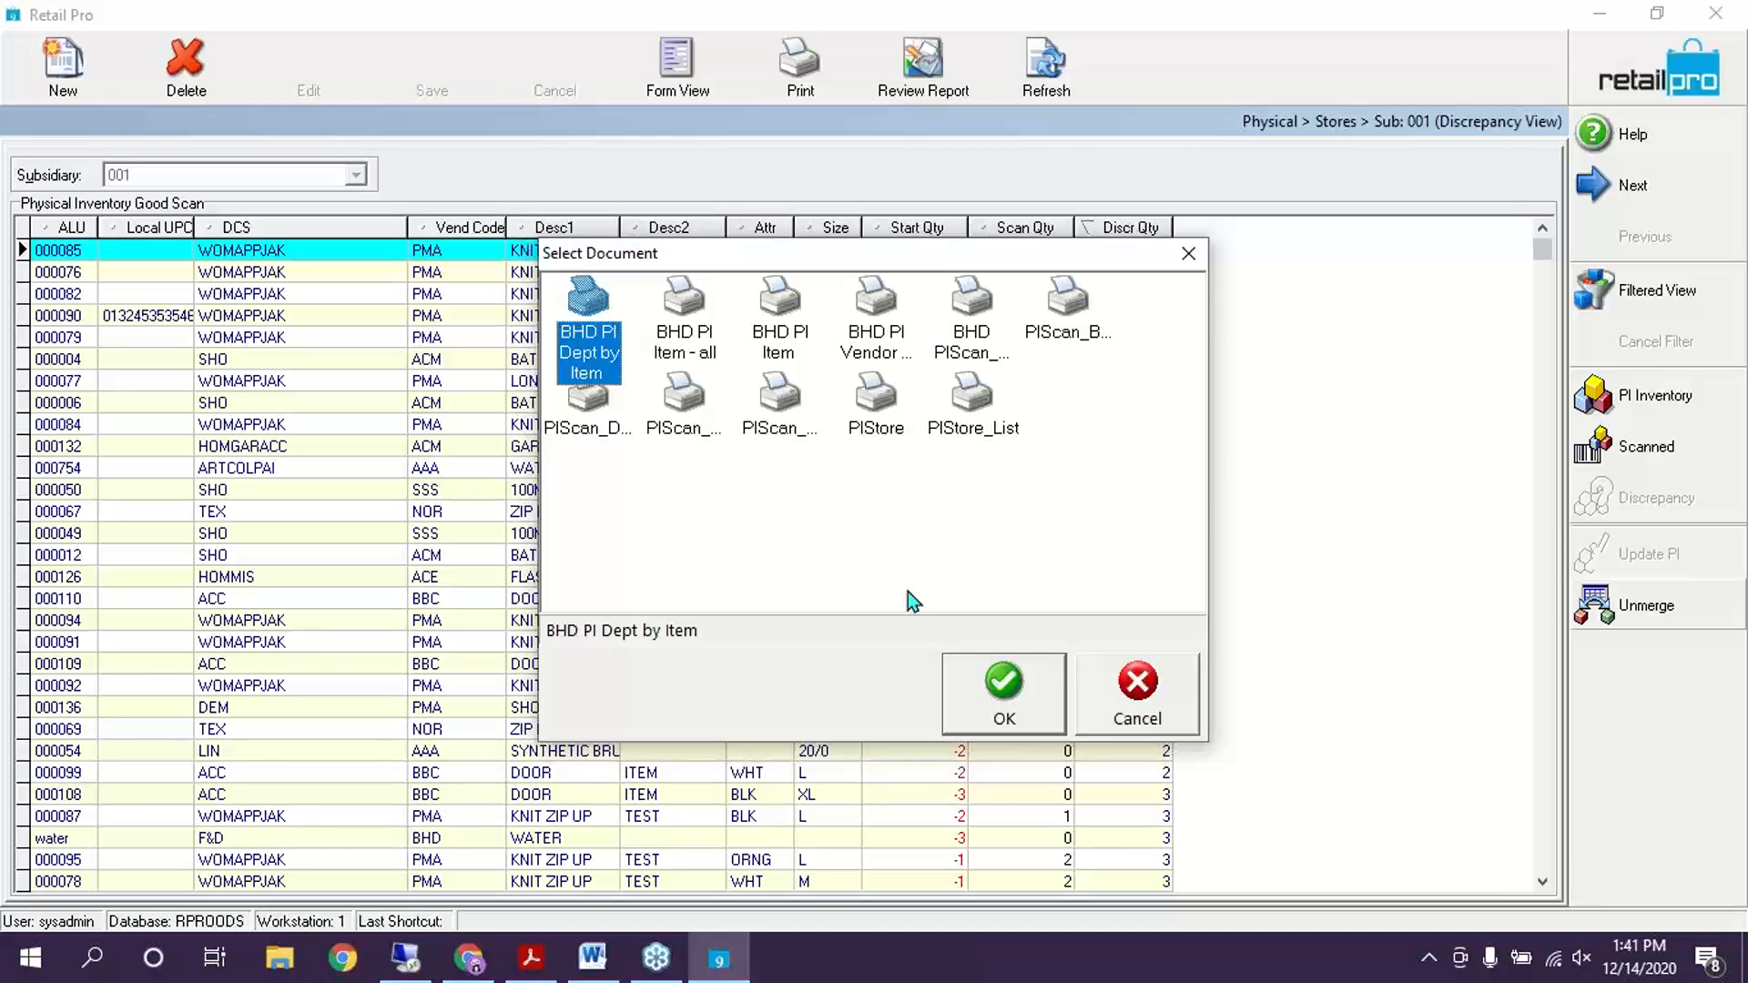
pyautogui.click(1036, 686)
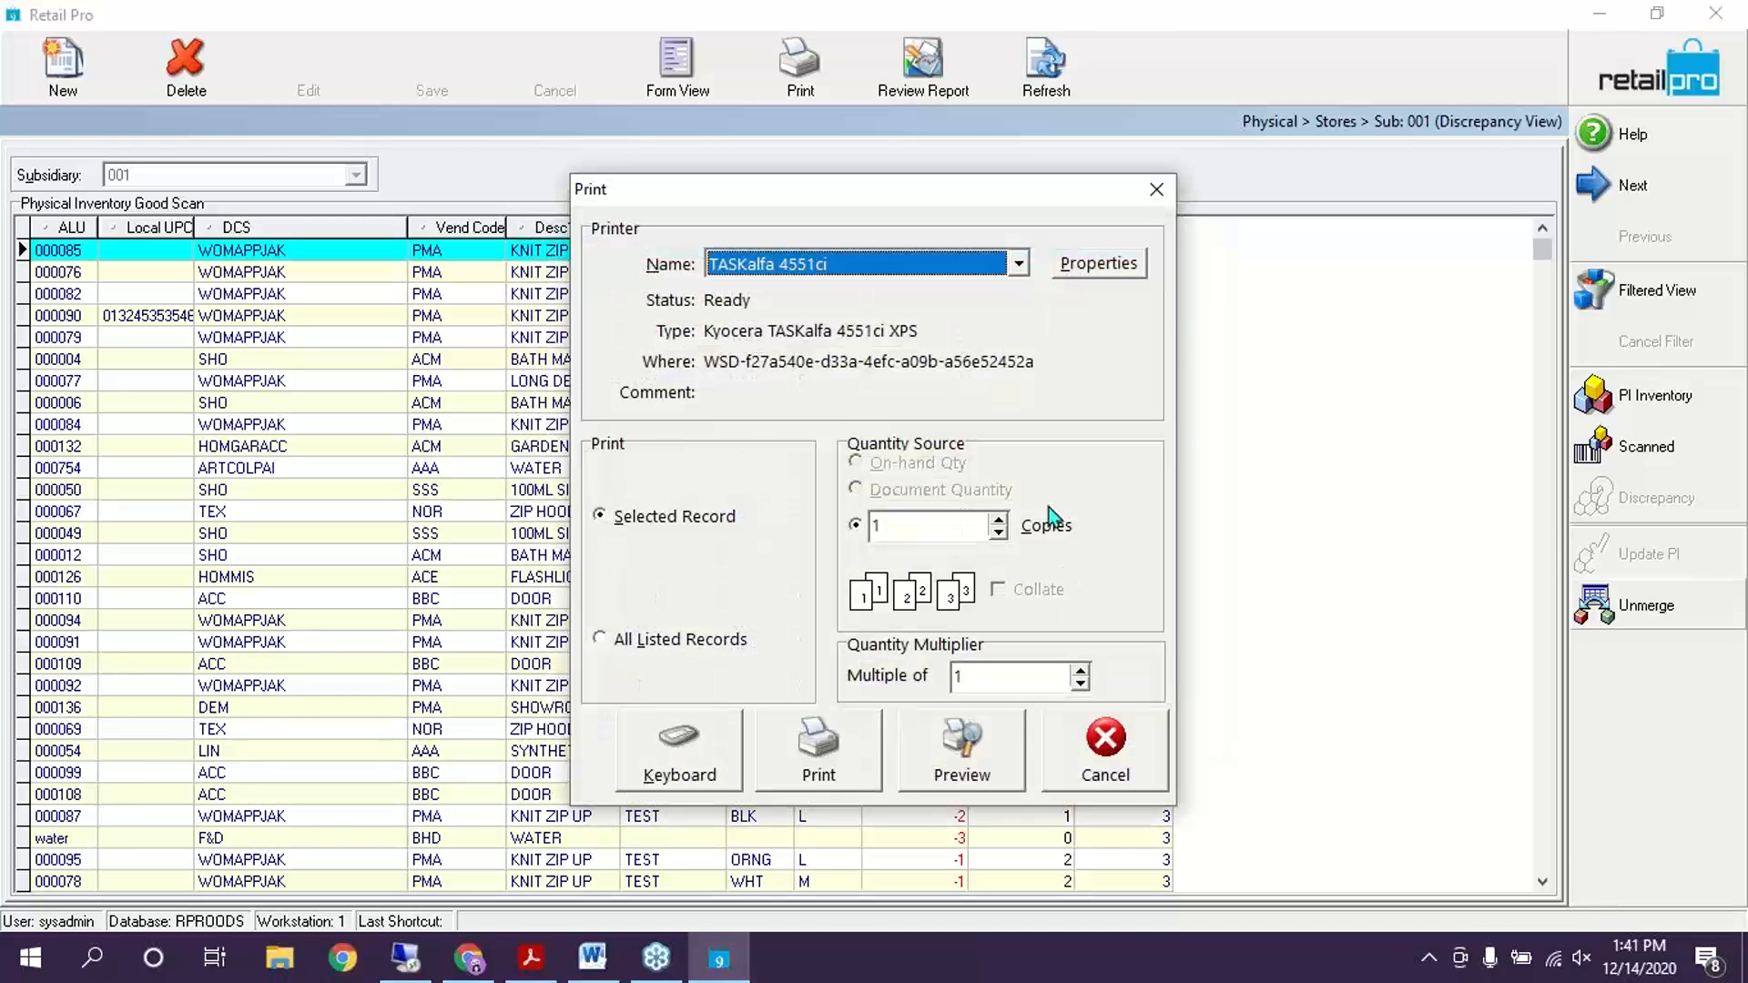
pyautogui.click(1105, 765)
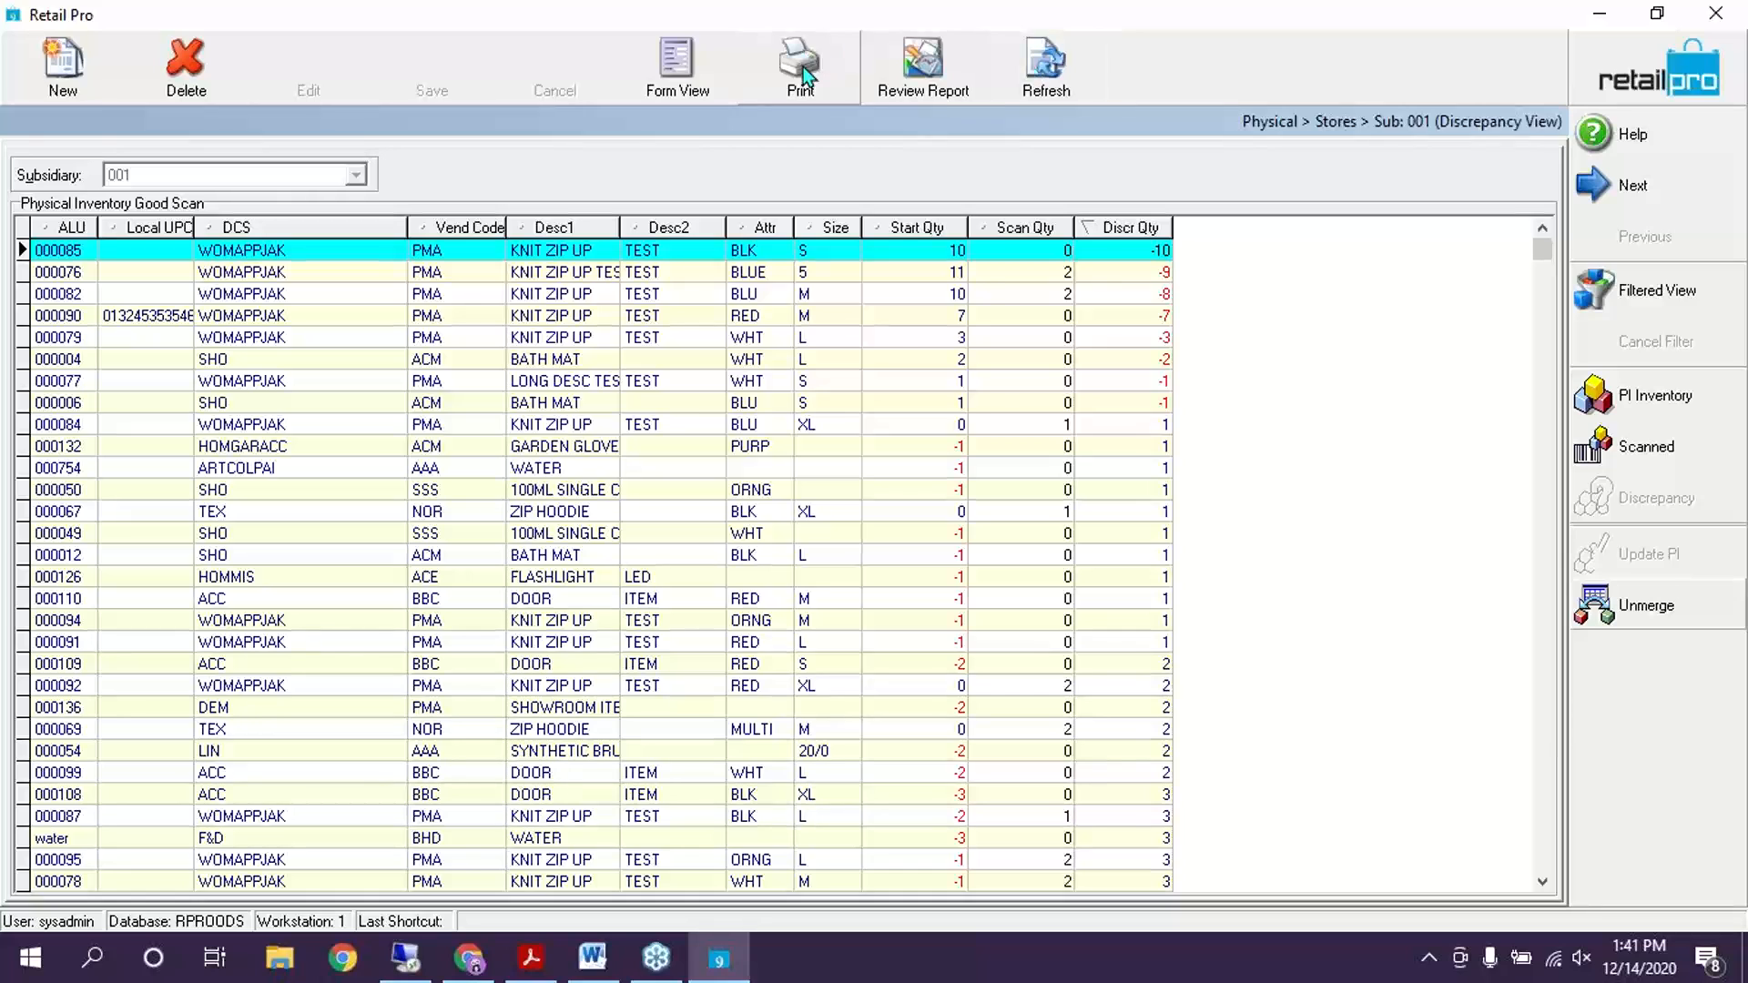
# Choose the BHD PIScan_ScannedAndDiscr by Dept report and print All Listed Records
pyautogui.click(803, 68)
pyautogui.click(601, 327)
pyautogui.click(767, 534)
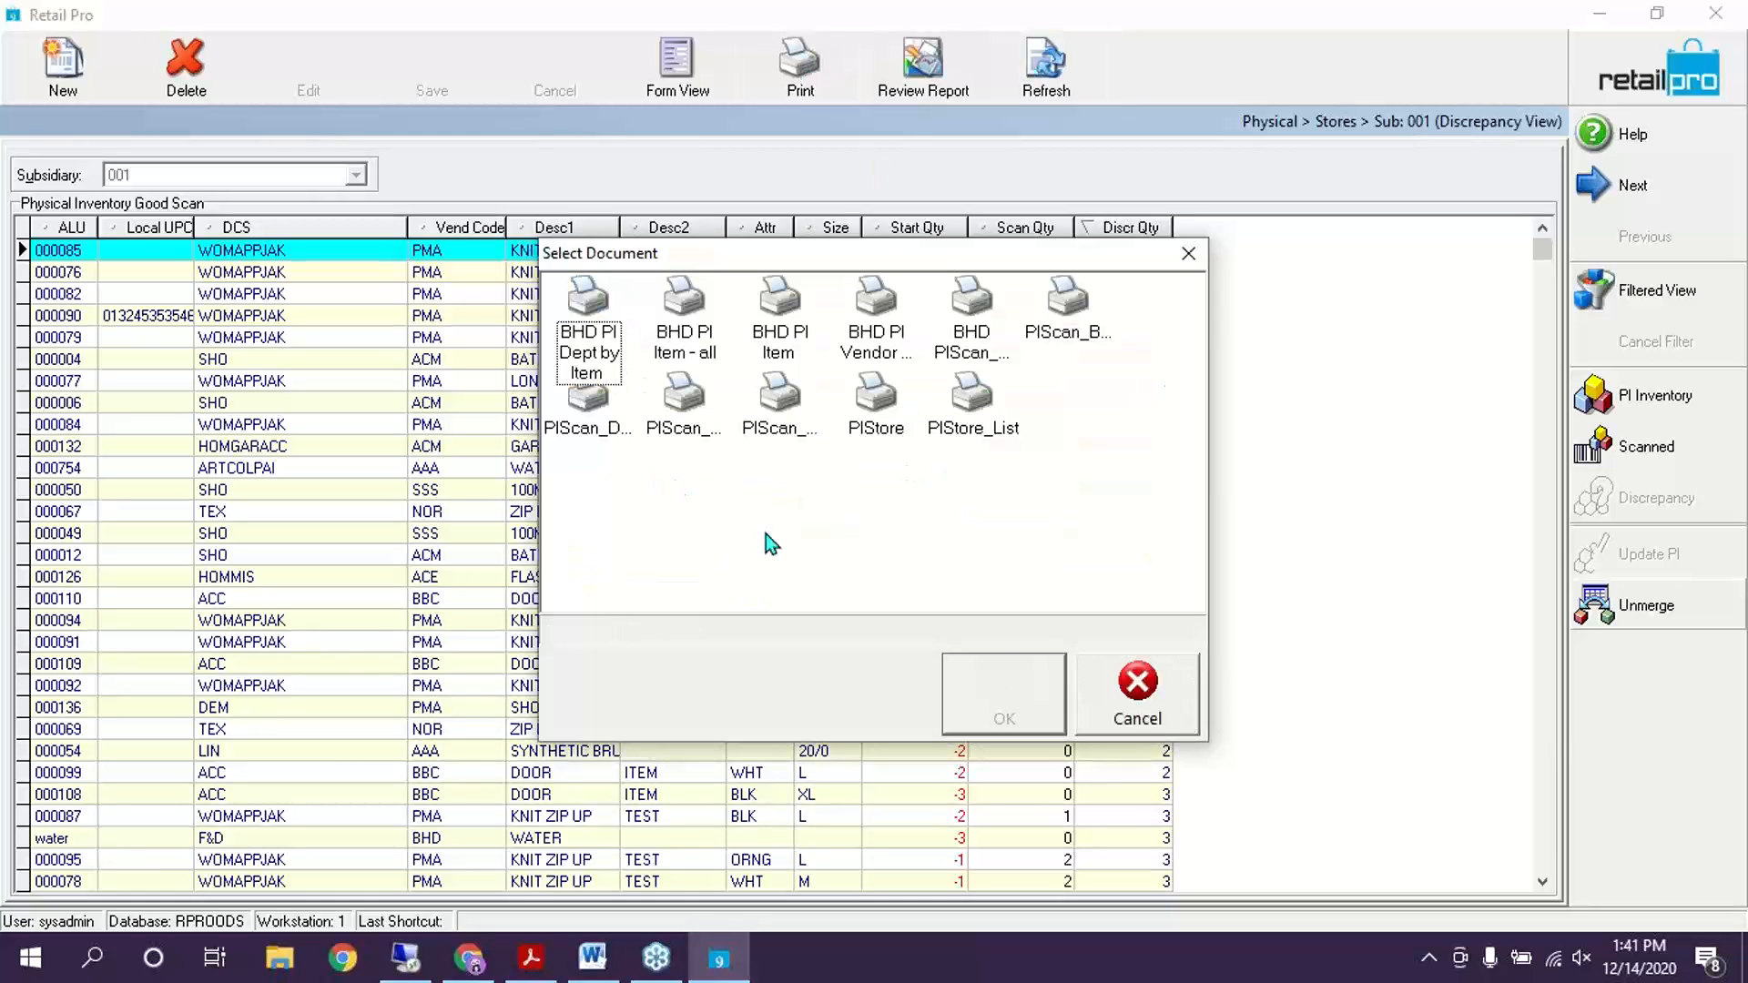
pyautogui.click(709, 331)
pyautogui.click(798, 326)
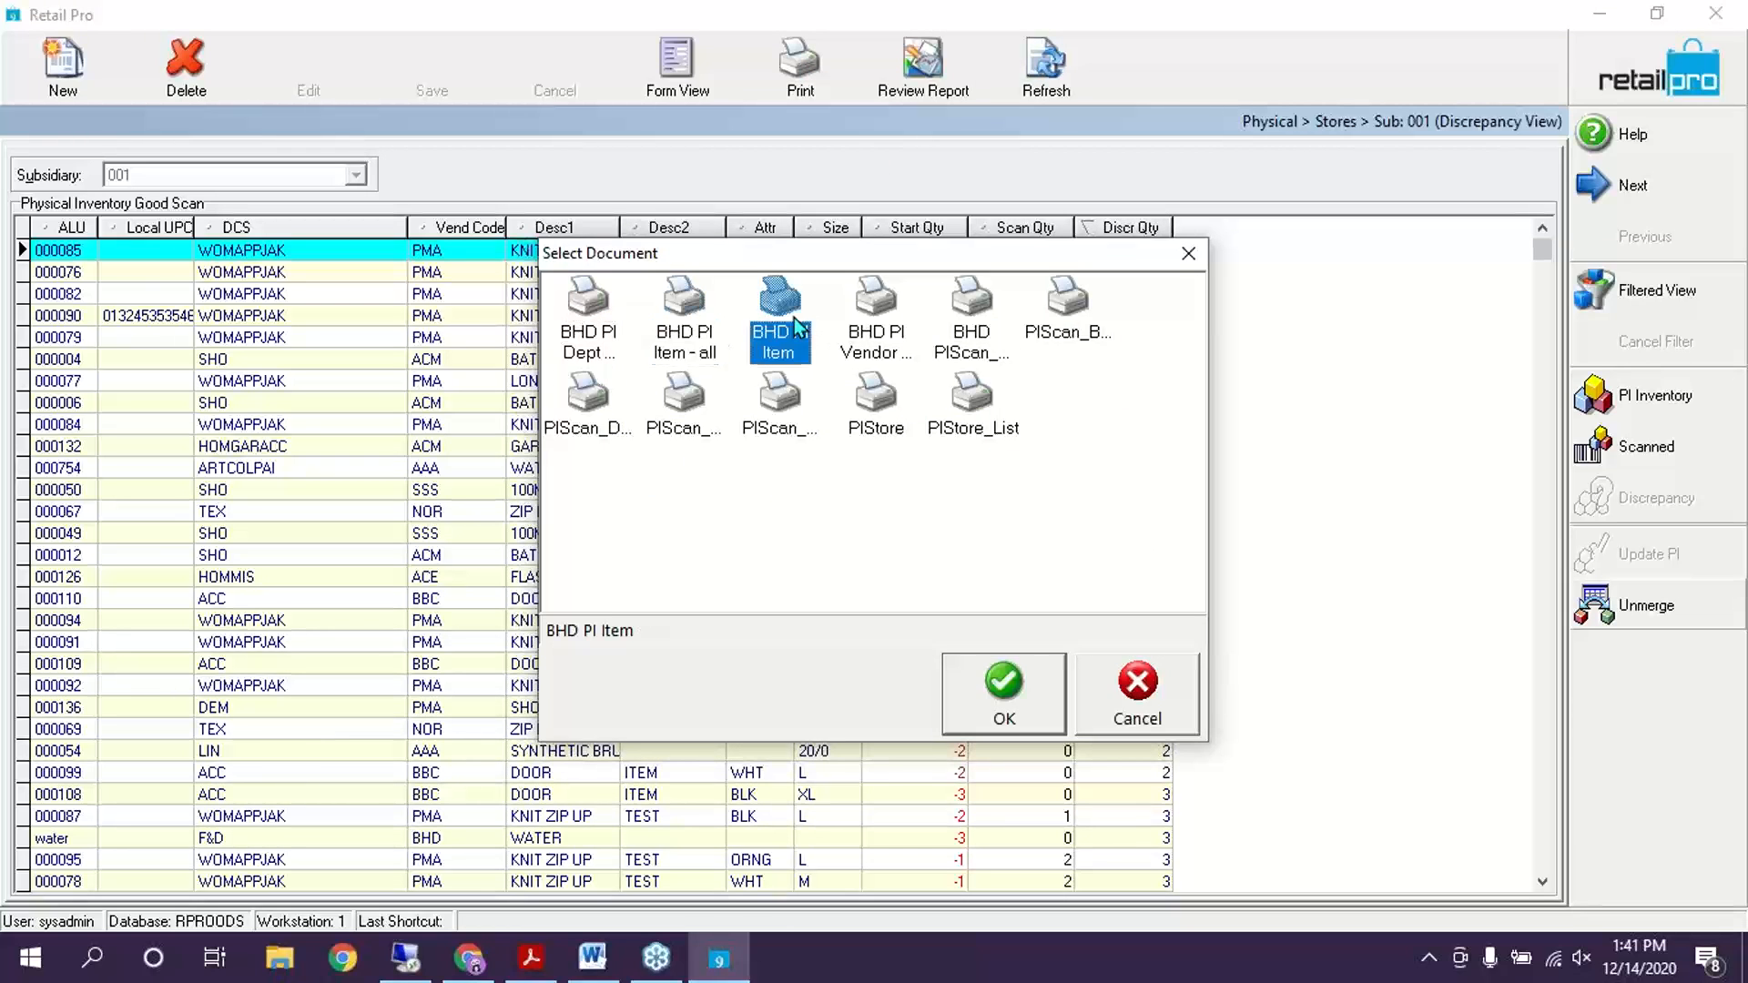
pyautogui.click(861, 314)
pyautogui.click(971, 309)
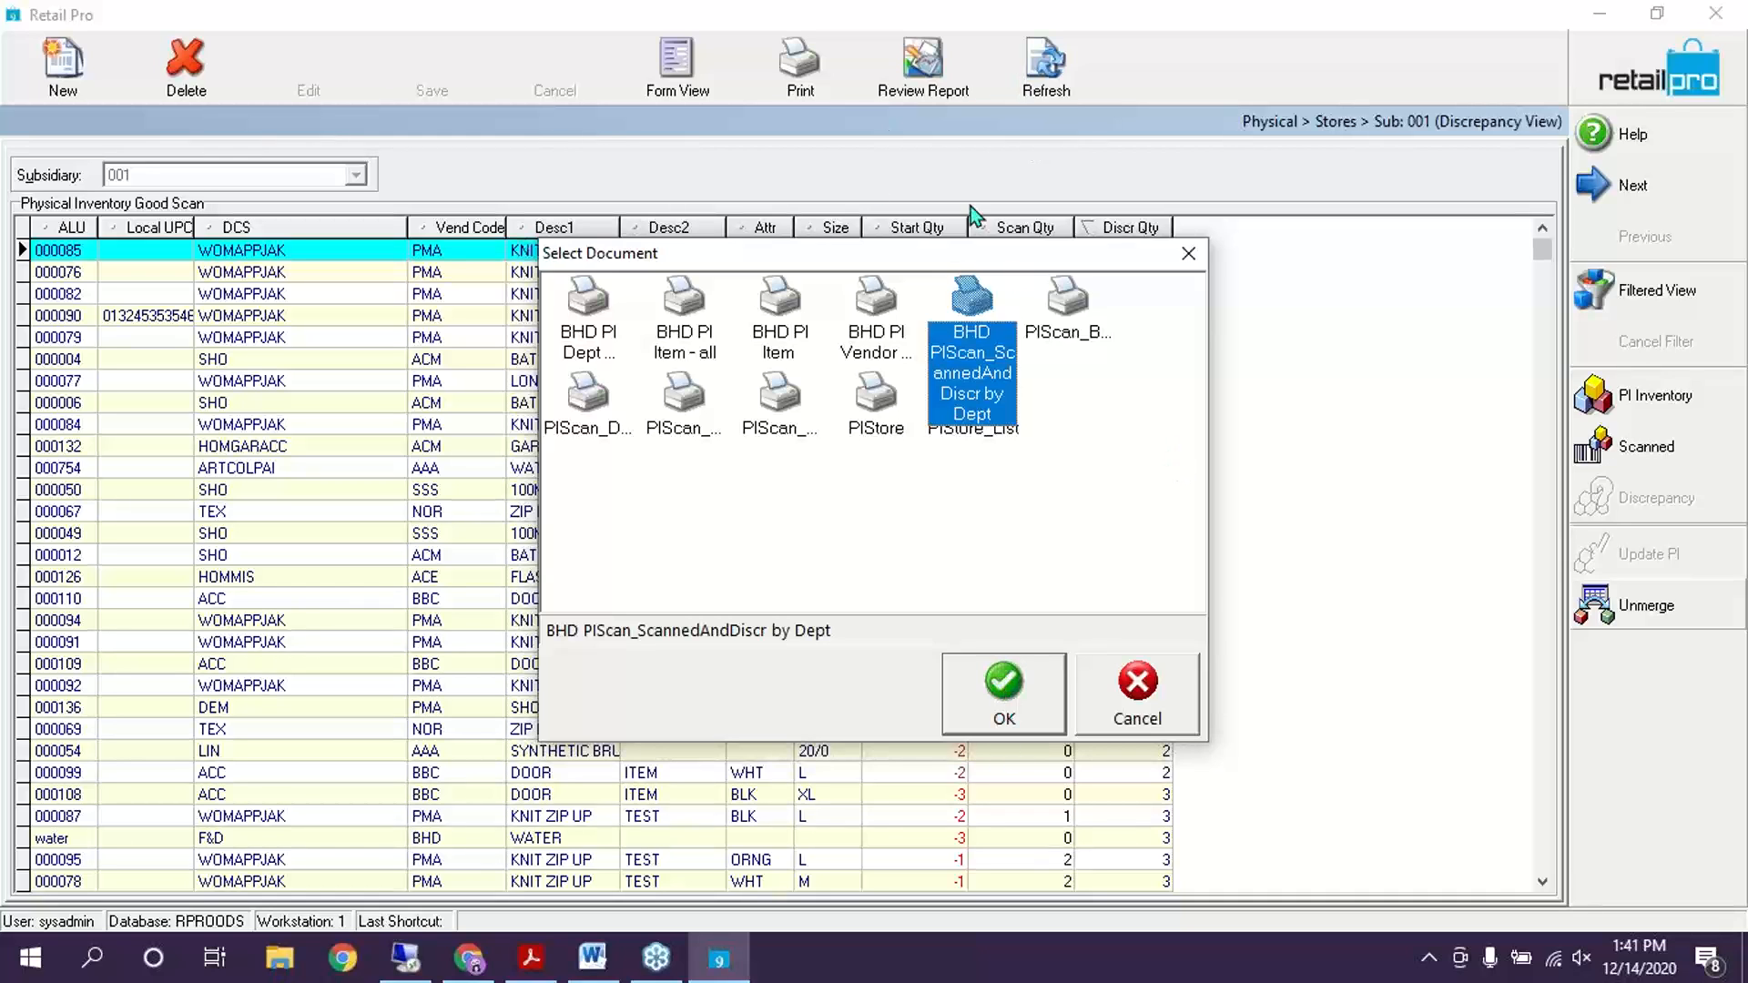
pyautogui.click(1016, 685)
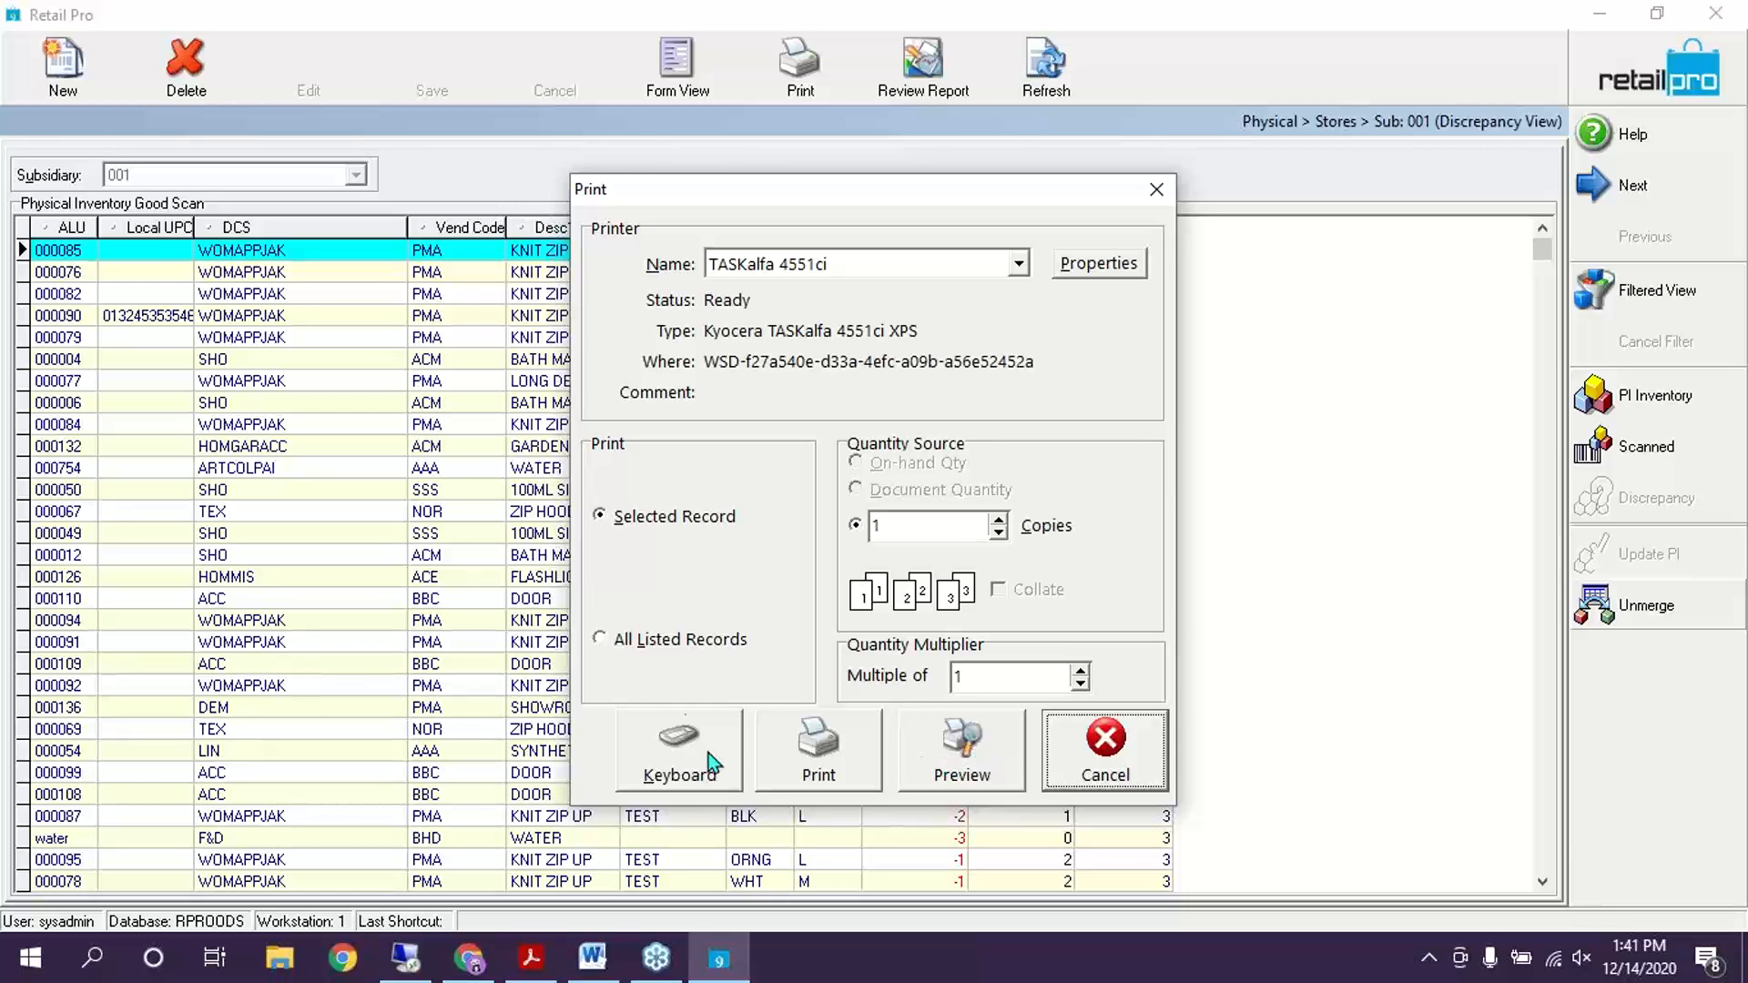
pyautogui.click(665, 641)
# Preview the Scanned and Discrepancies report, close it without saving, and return to store 001's discrepancy list
pyautogui.click(965, 756)
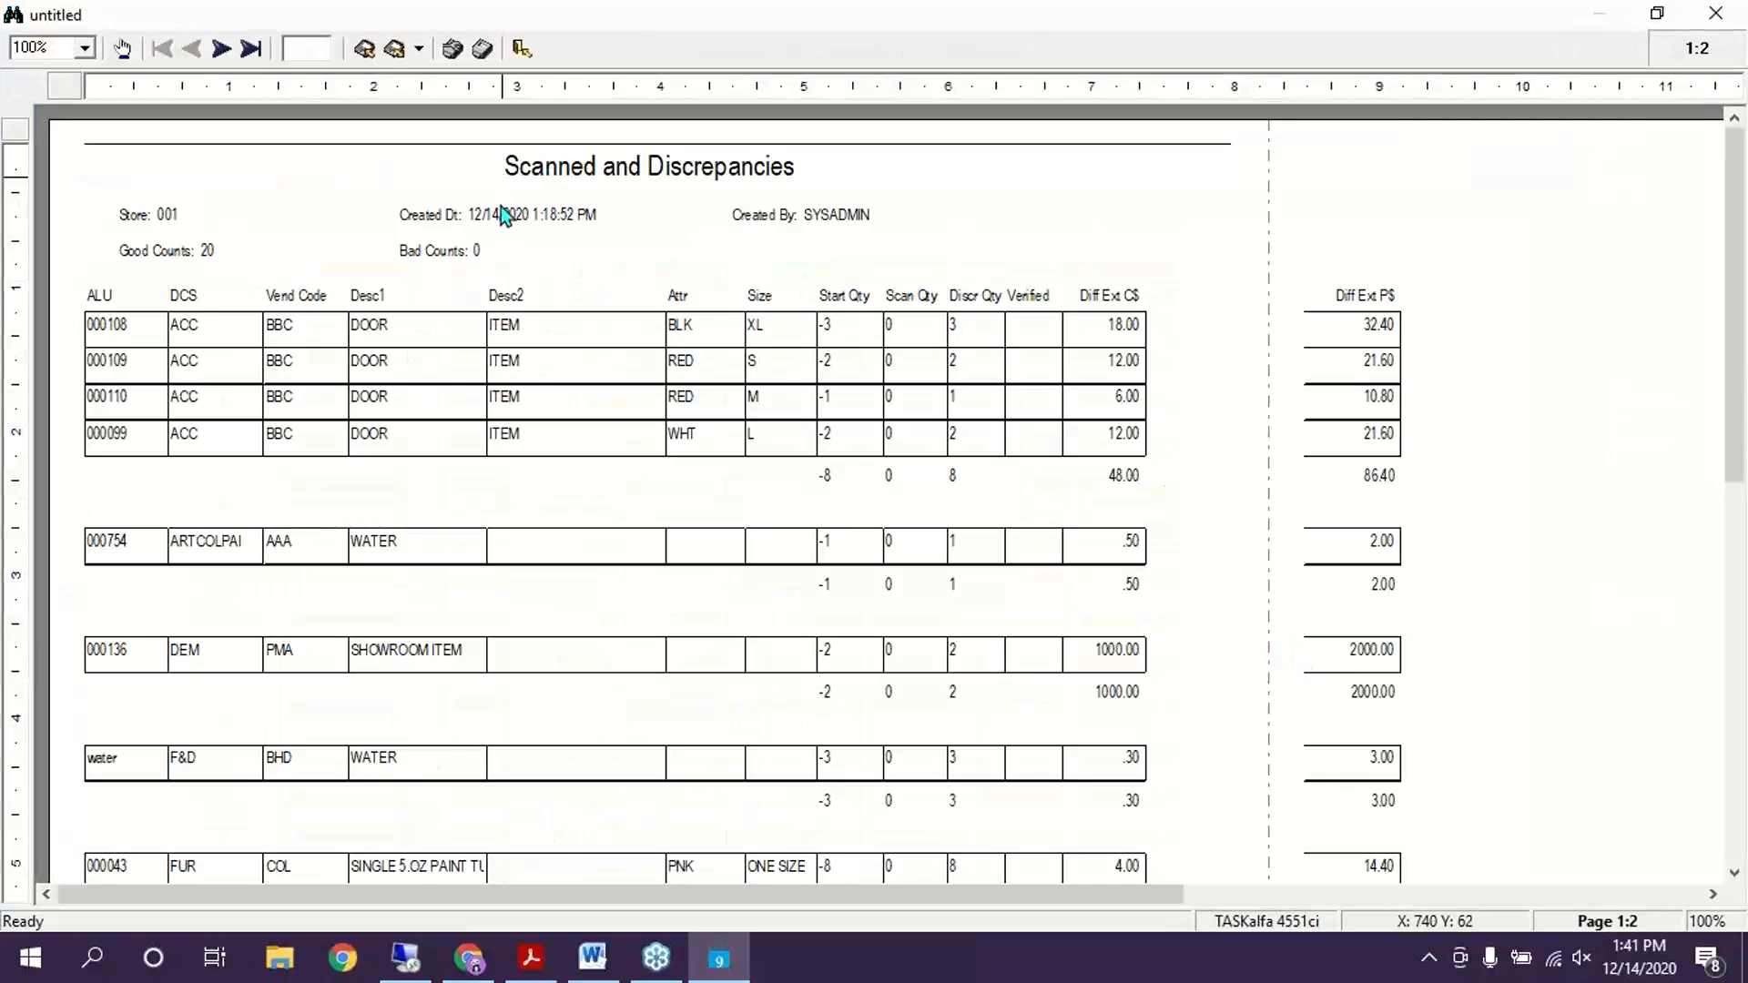
pyautogui.scroll(-1, 1002, 601)
pyautogui.scroll(1, 936, 620)
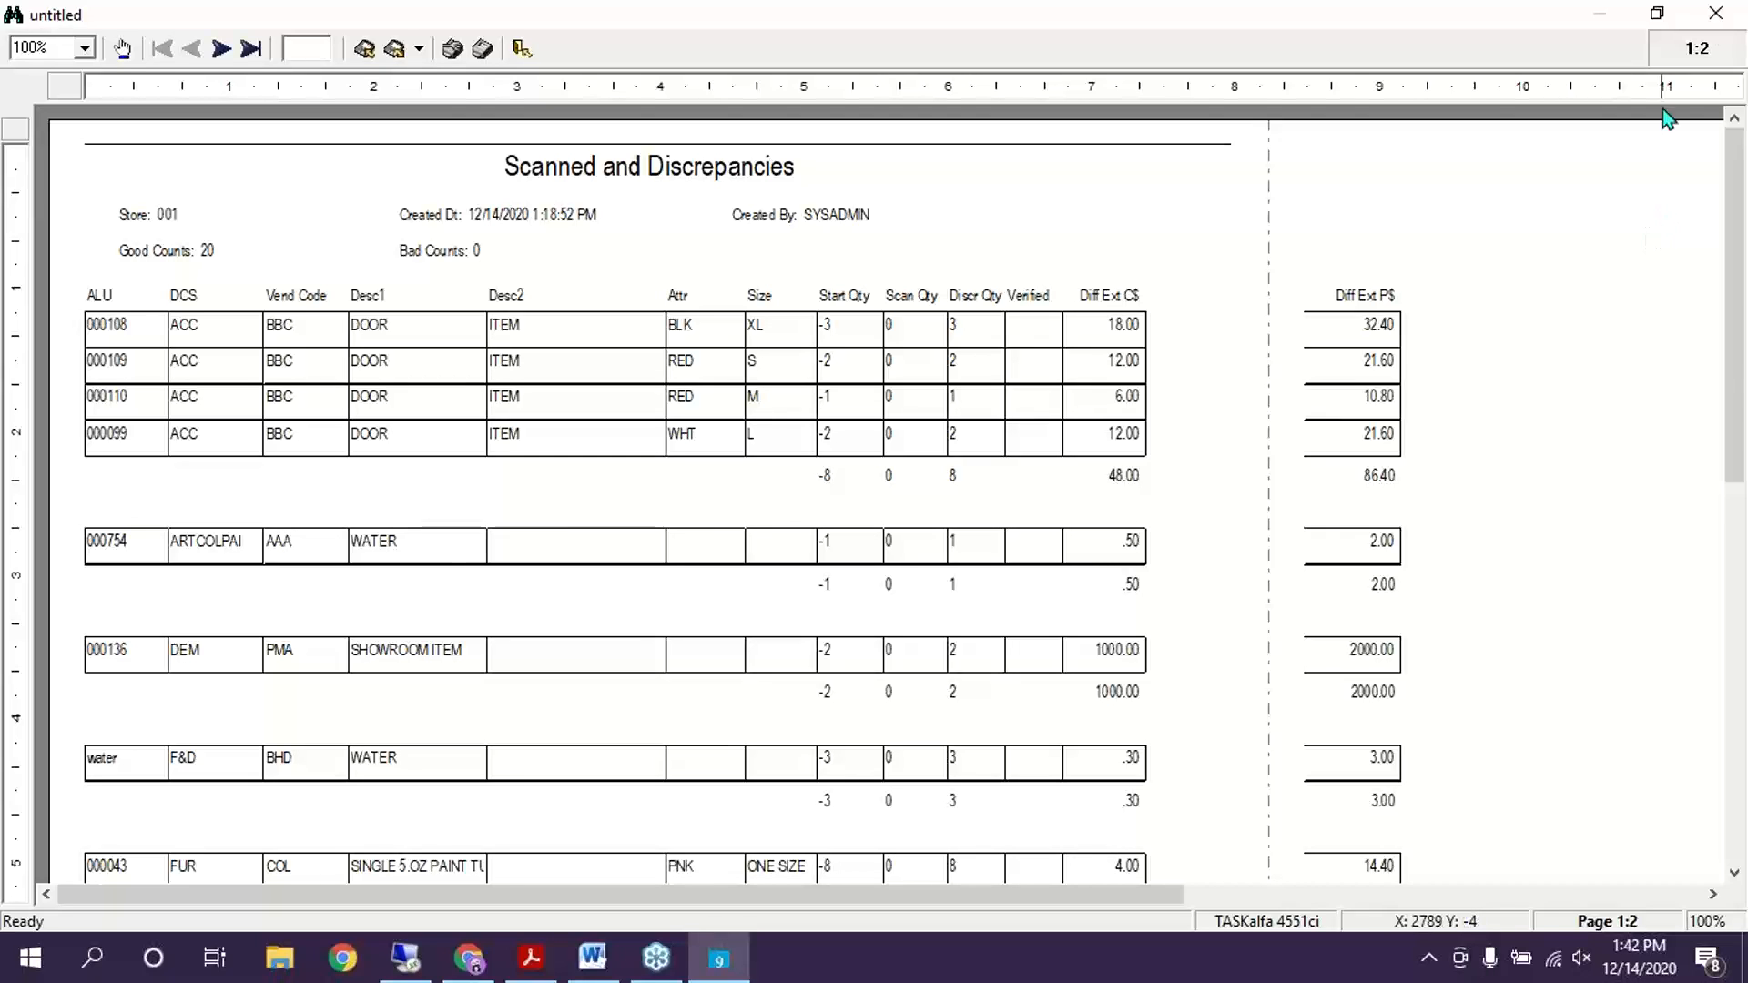
pyautogui.click(1729, 12)
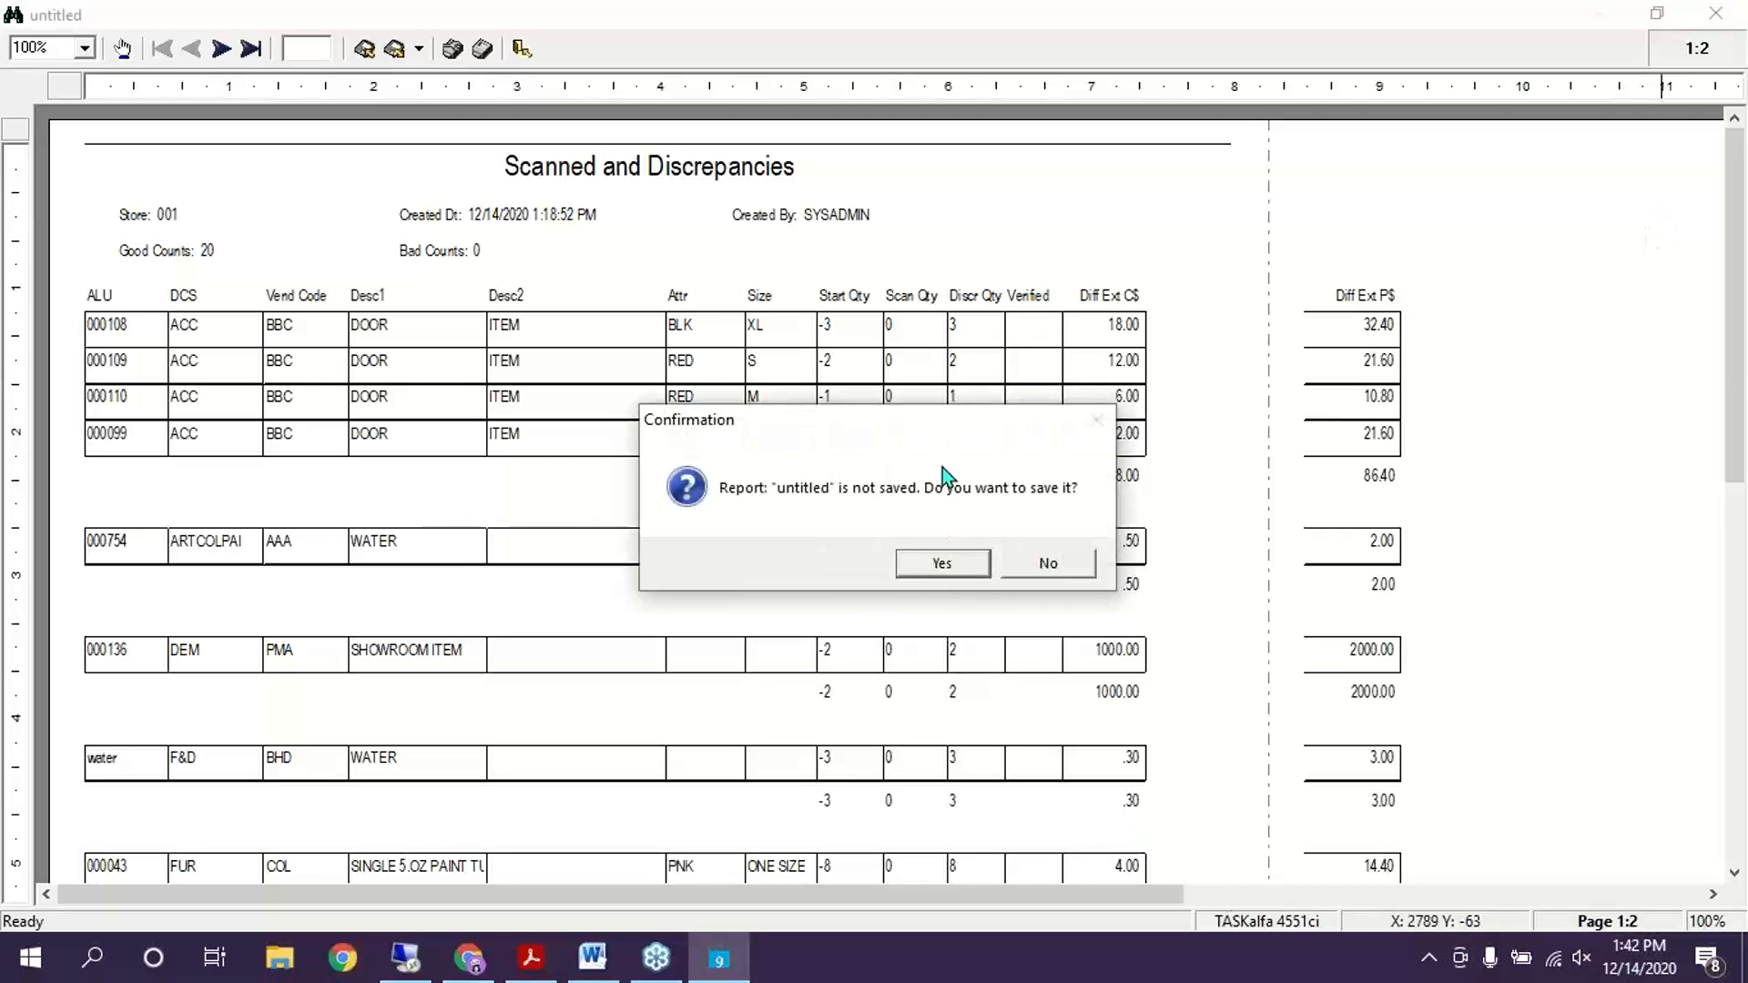
pyautogui.click(1041, 559)
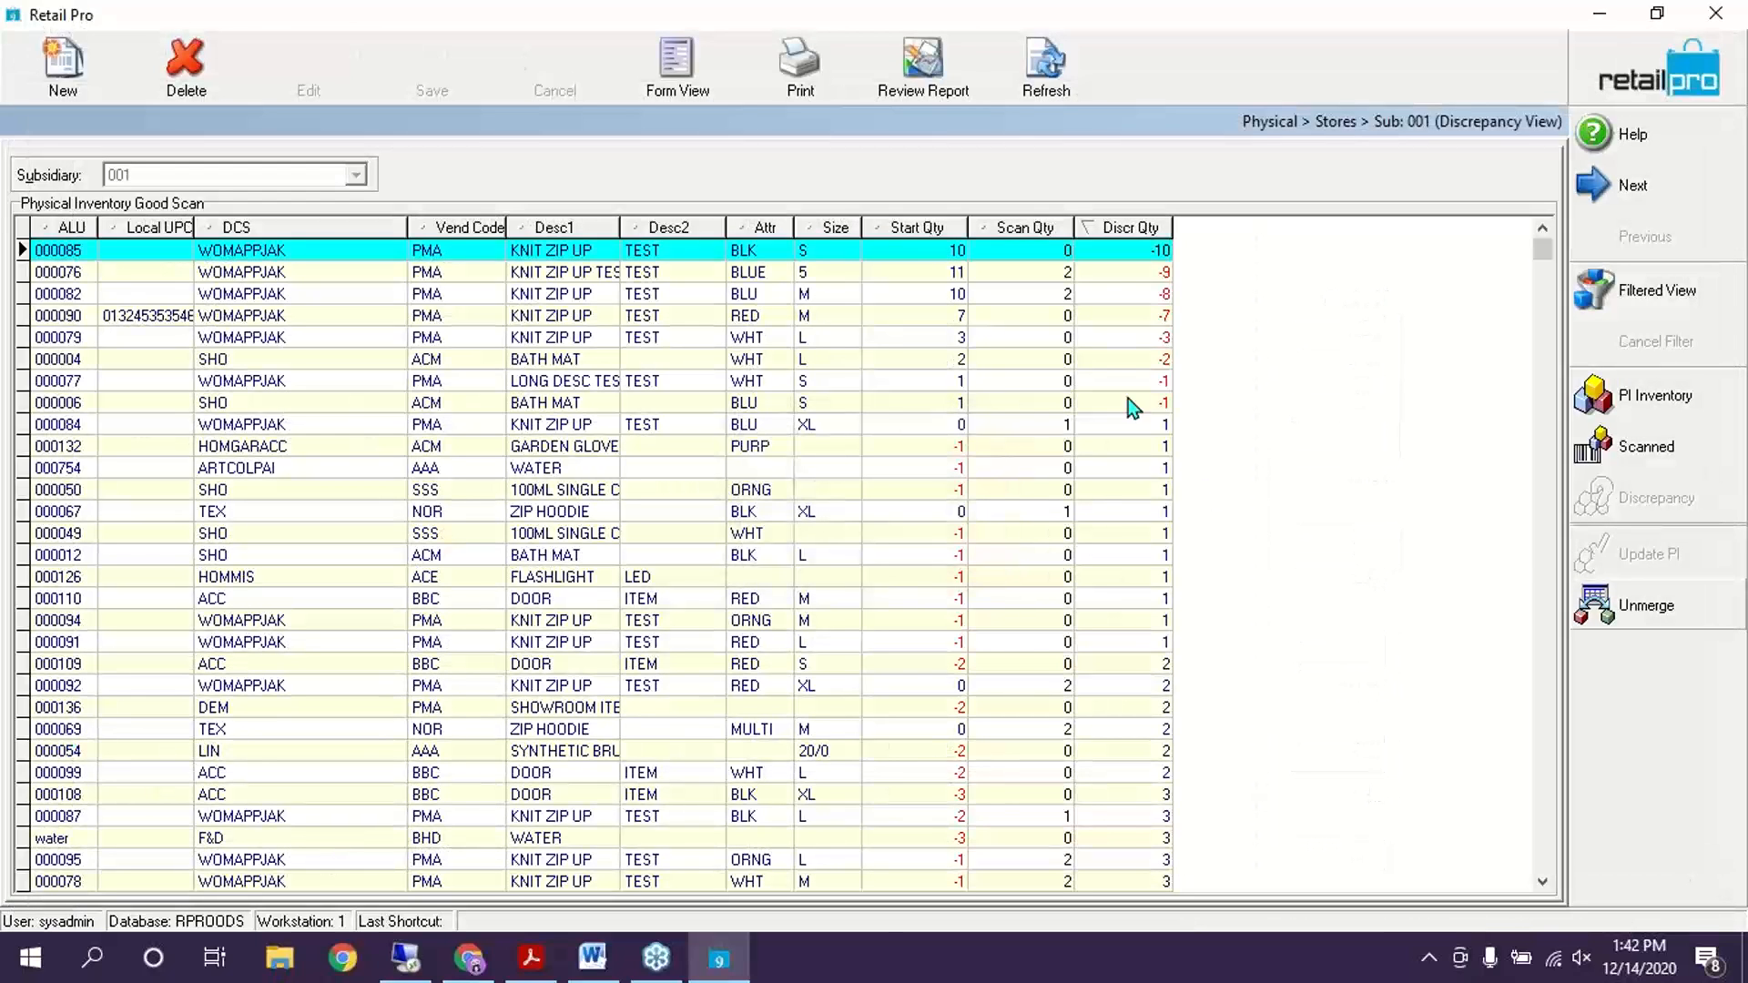
pyautogui.click(1129, 403)
# Enter 5 as item 000076's scan quantity and set zone A's adjusted quantity to 5
pyautogui.press('Up')
pyautogui.press('Up')
pyautogui.press('Up')
pyautogui.press('Up')
pyautogui.press('Up')
pyautogui.press('Up')
pyautogui.press('Up')
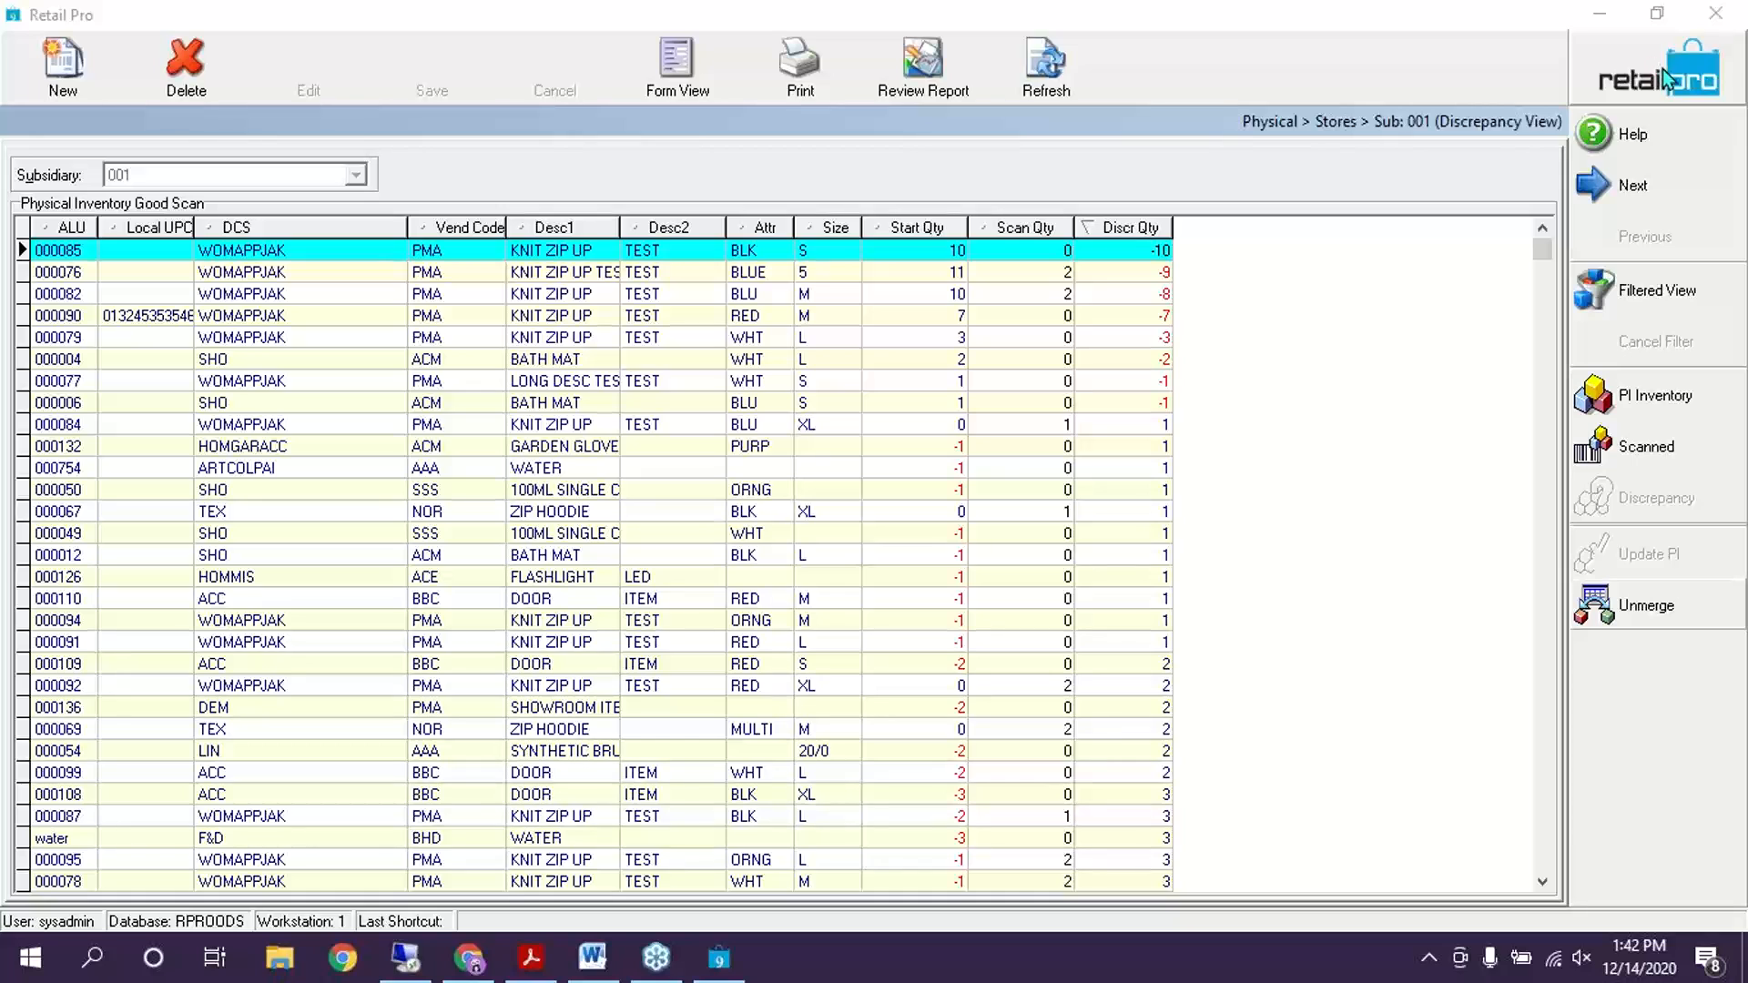
pyautogui.click(988, 267)
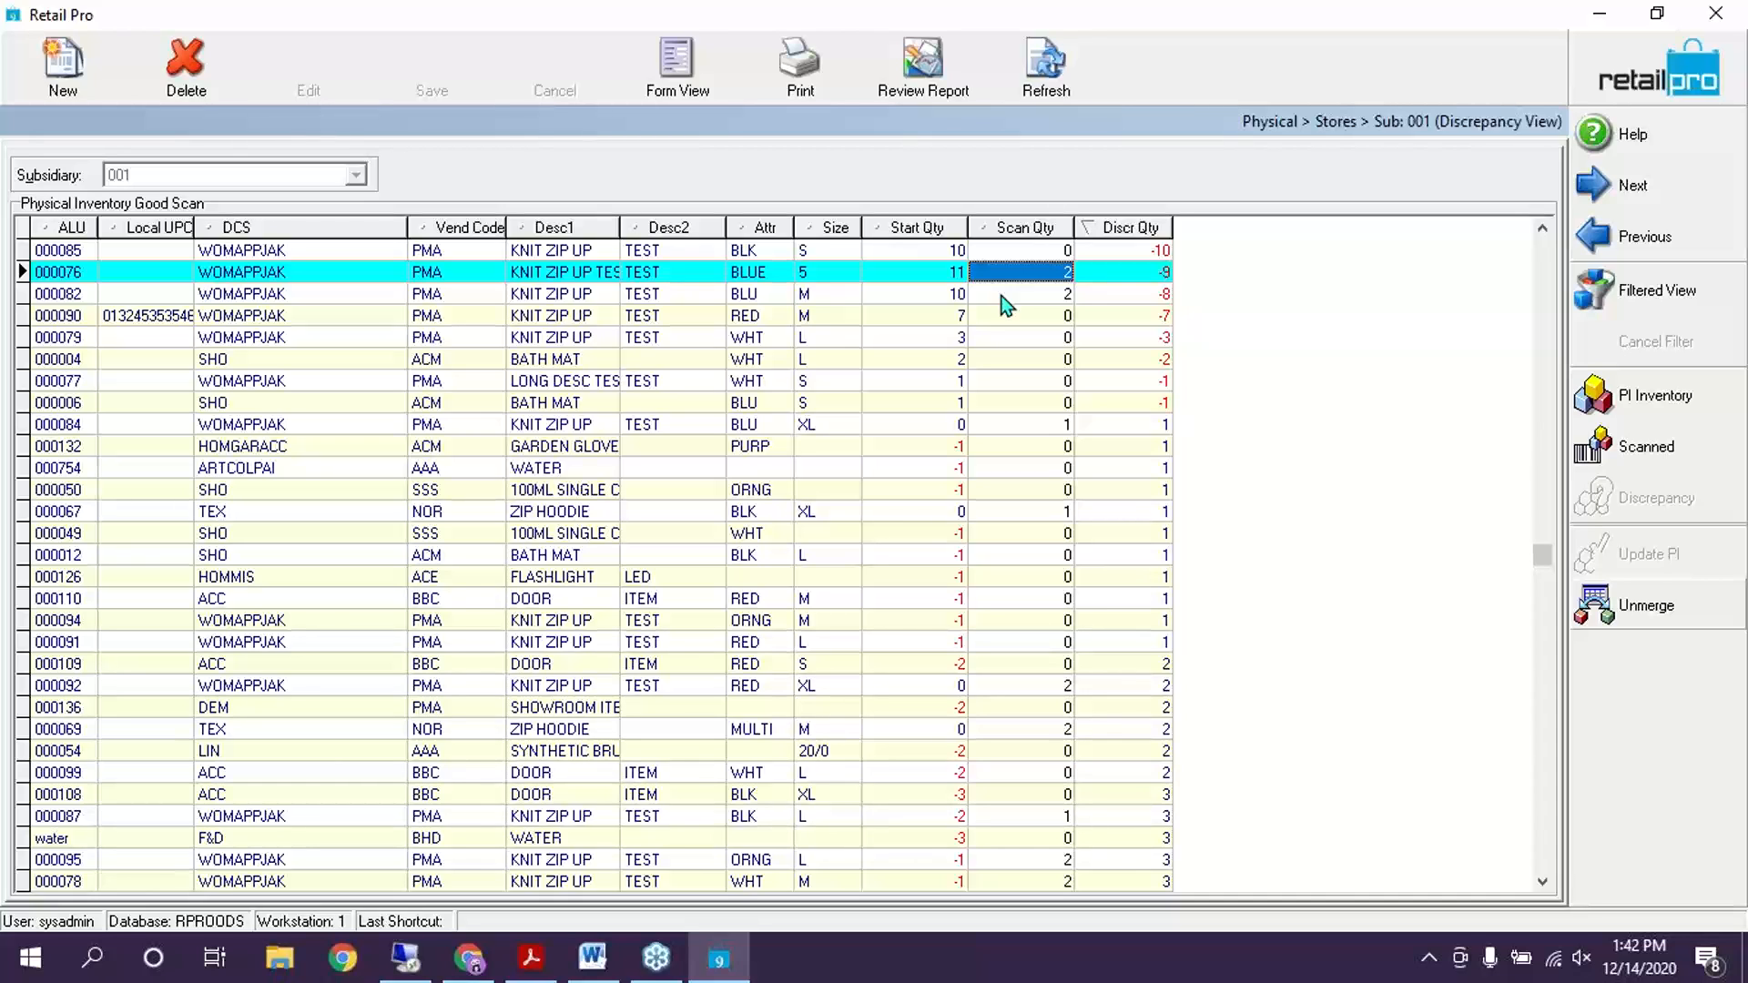
pyautogui.write('5')
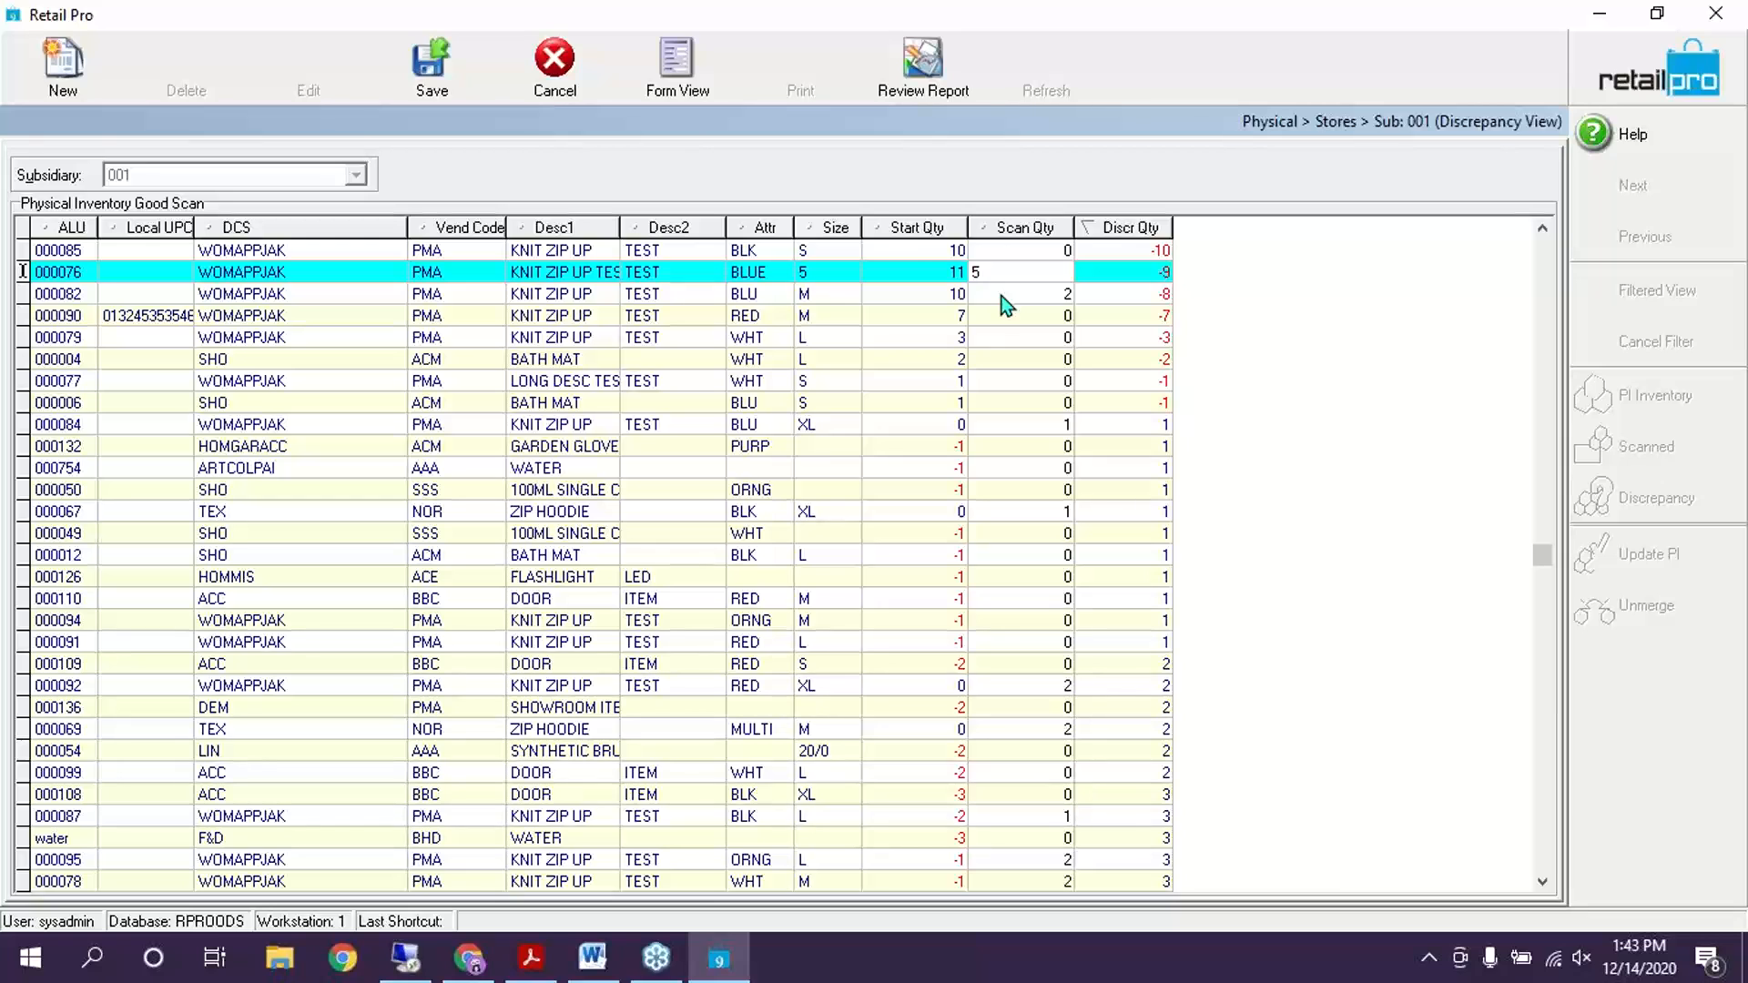
pyautogui.press('Return')
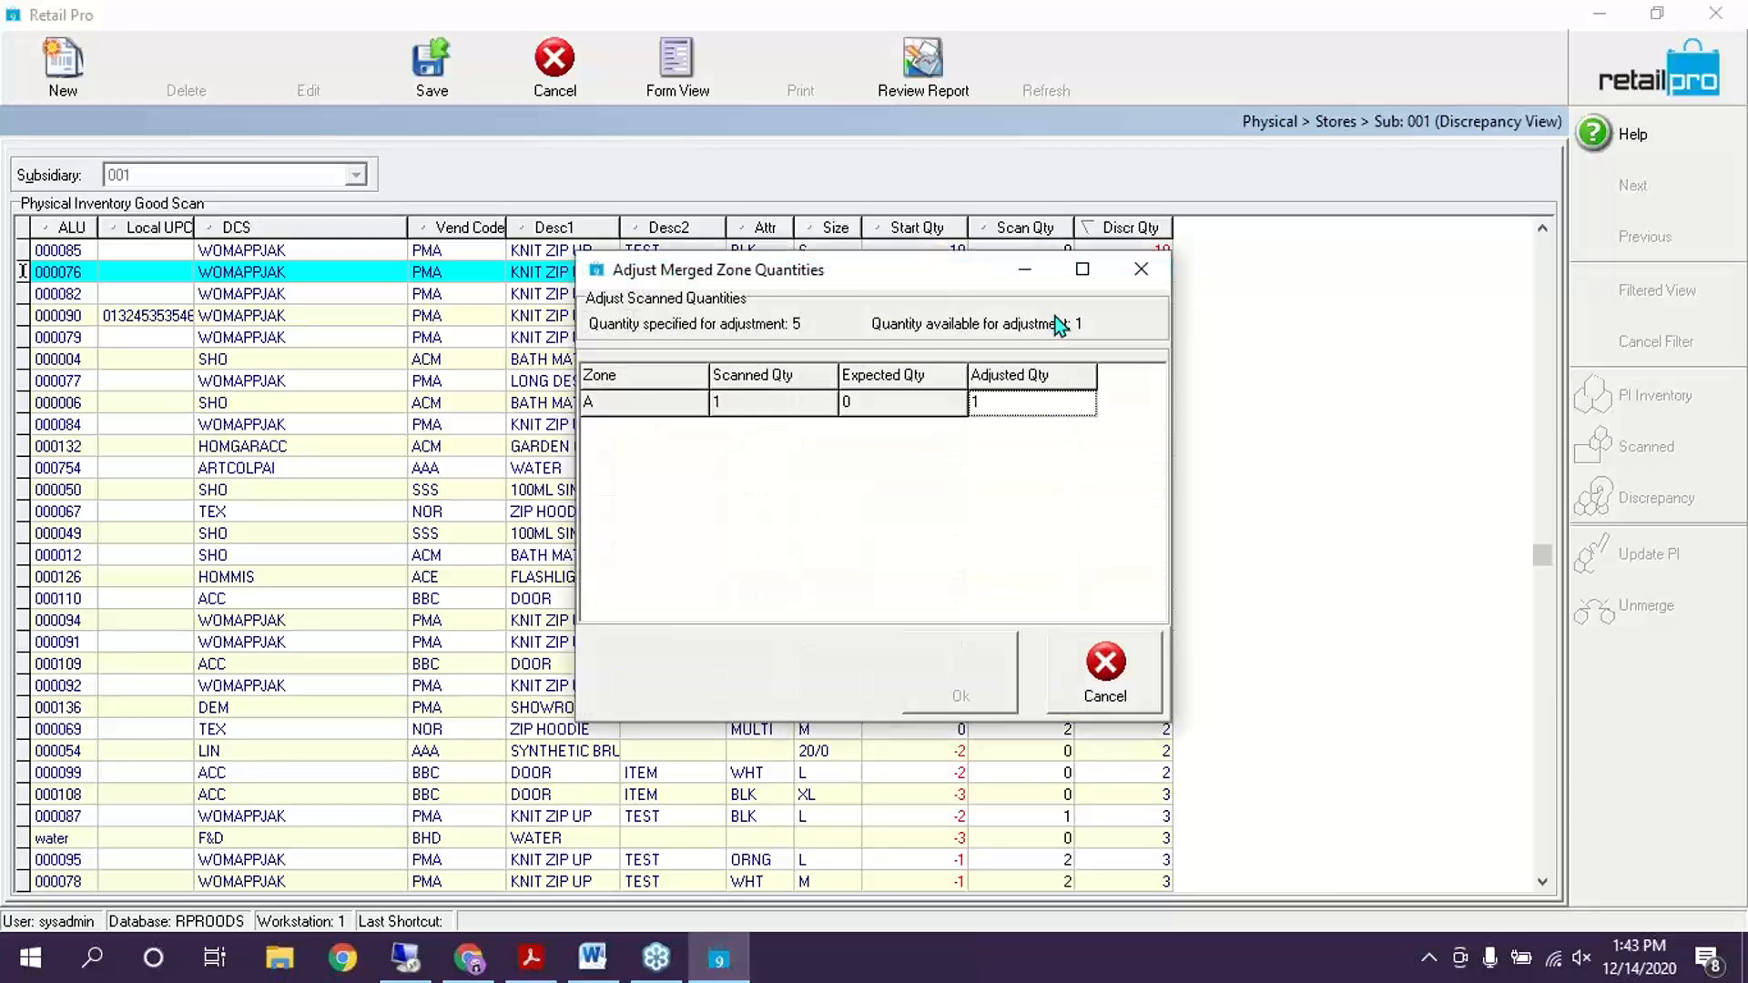
pyautogui.moveTo(914, 281); pyautogui.dragTo(1122, 406)
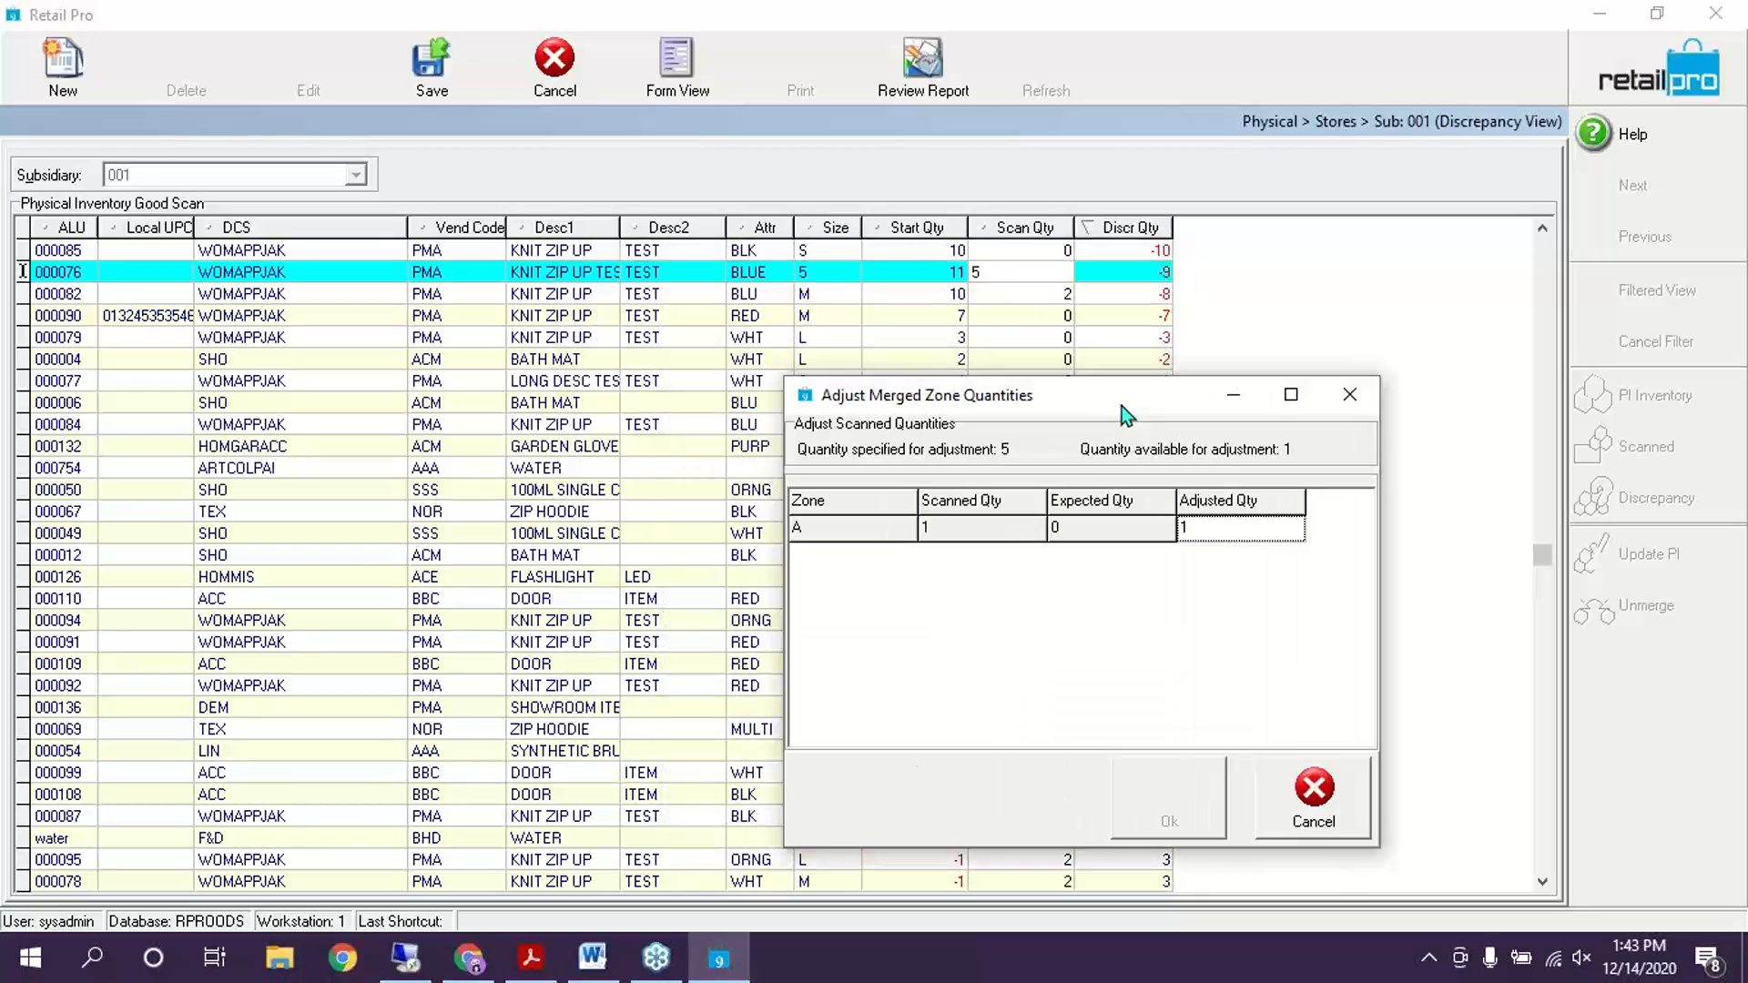
pyautogui.click(1211, 532)
pyautogui.moveTo(1073, 399); pyautogui.dragTo(807, 190)
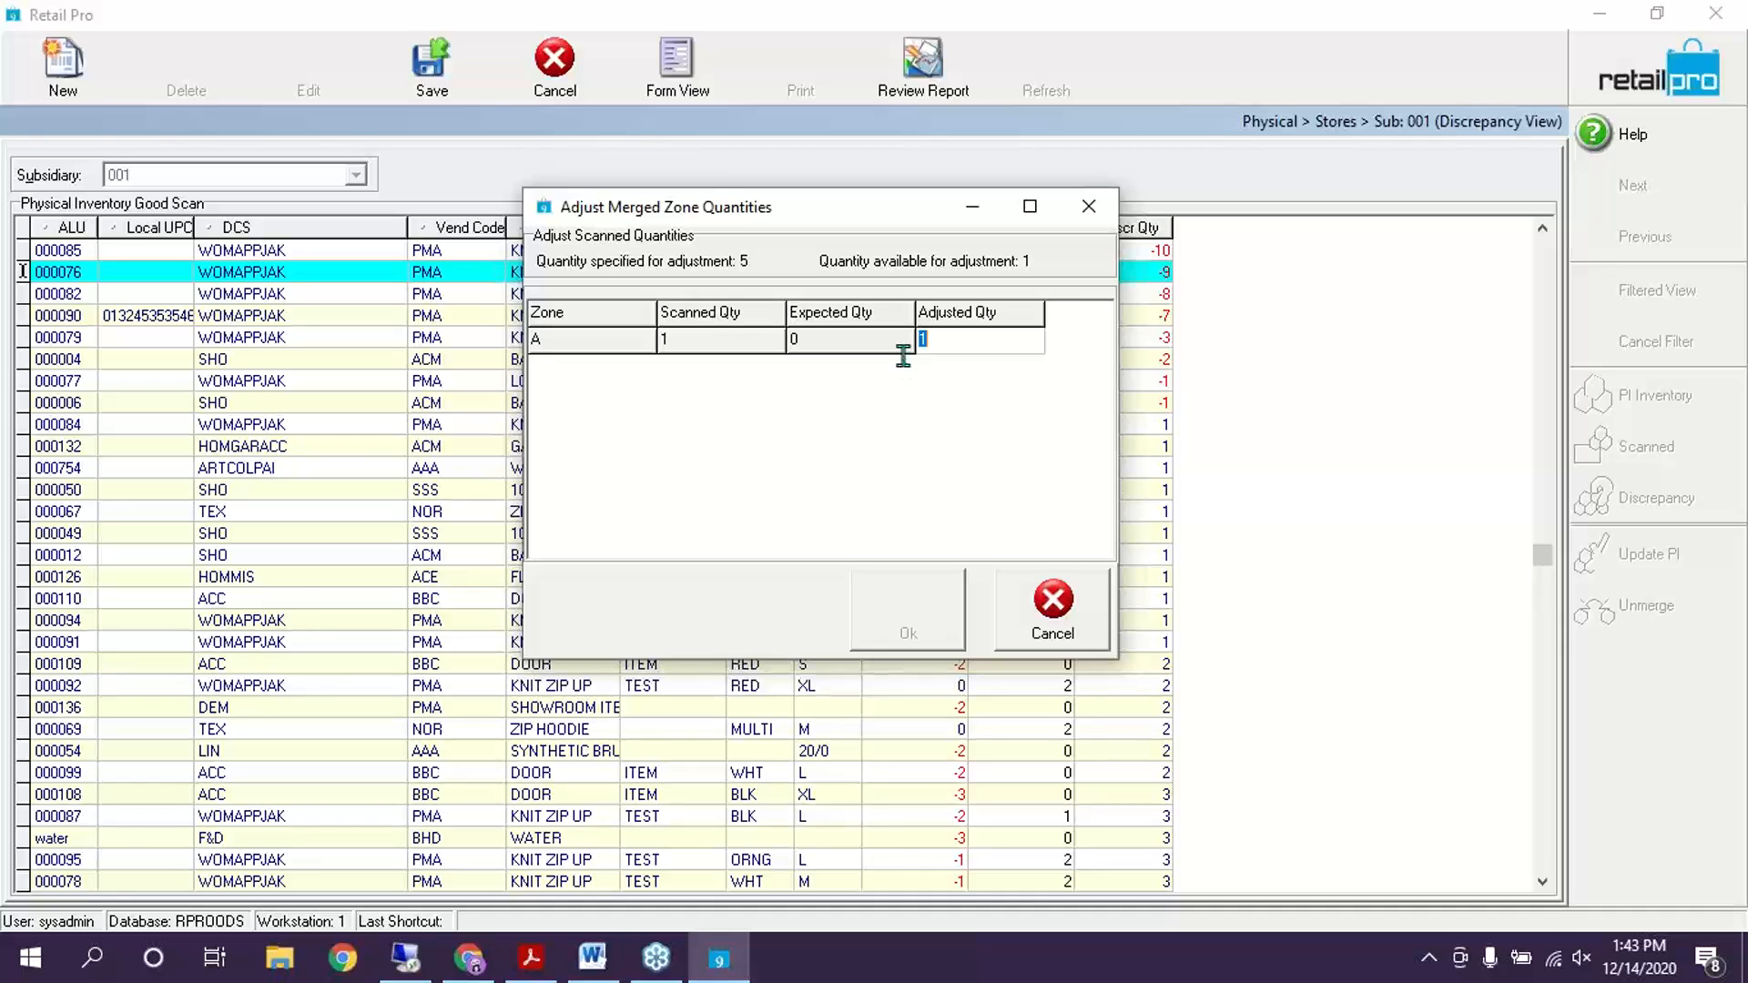
pyautogui.moveTo(937, 196); pyautogui.dragTo(1020, 350)
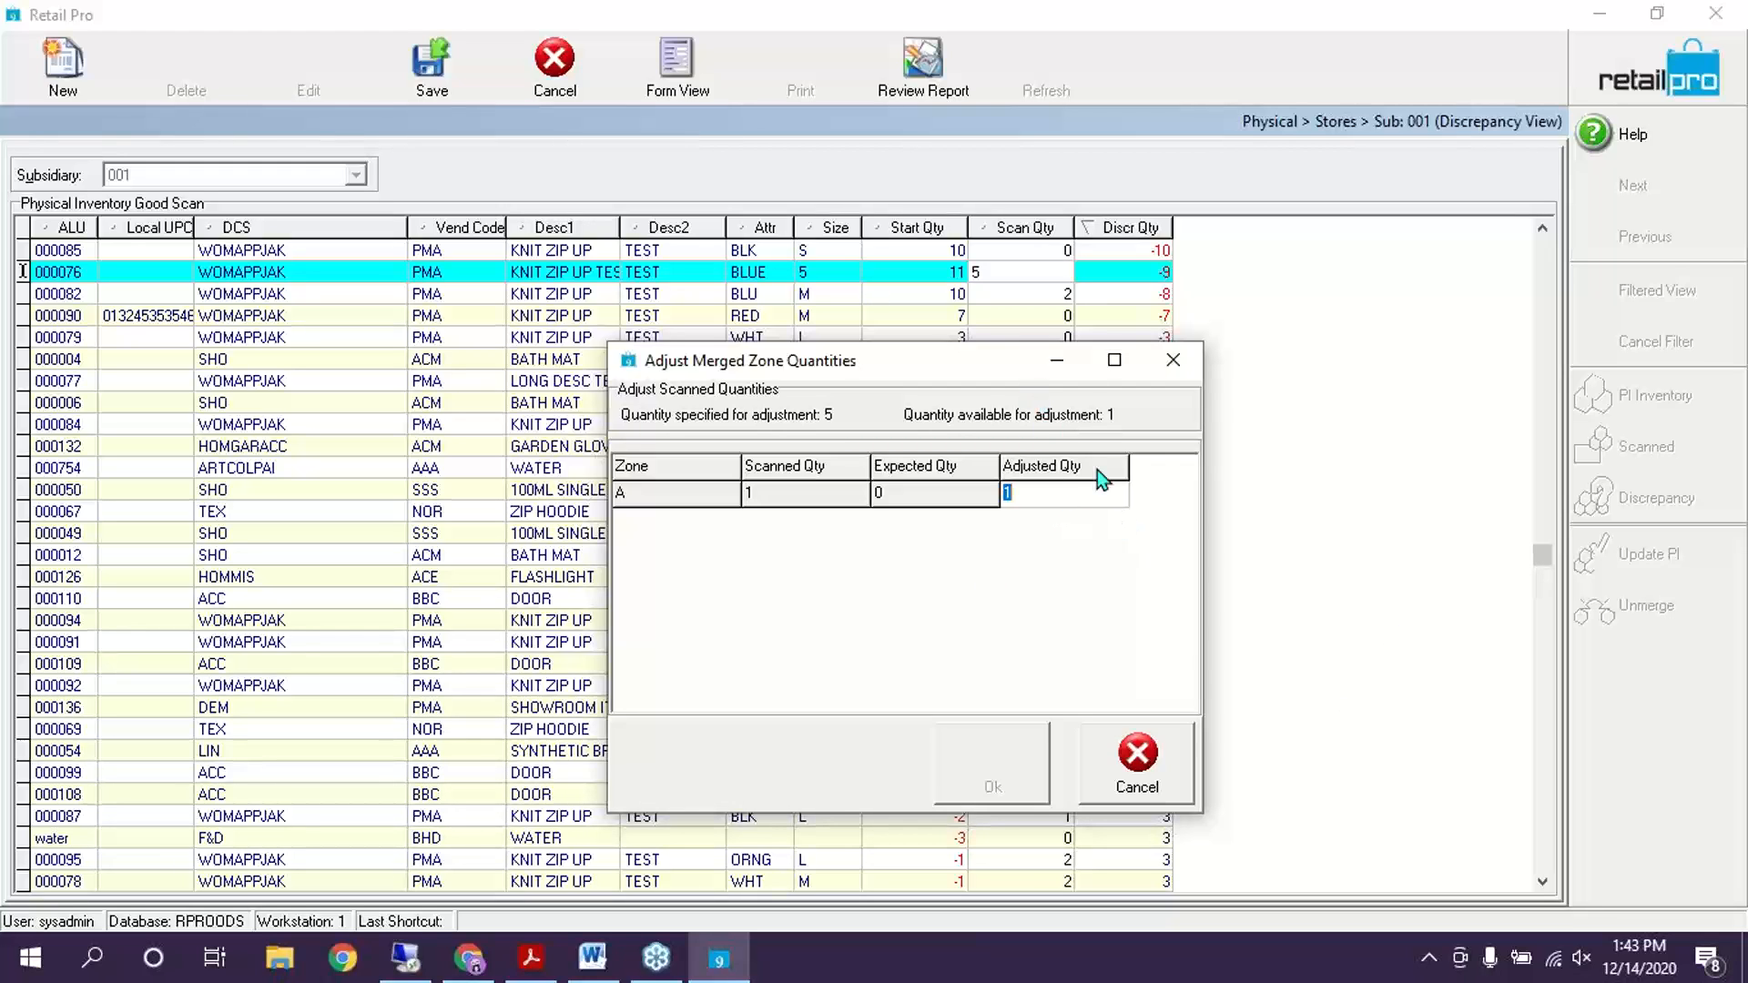
pyautogui.write('5')
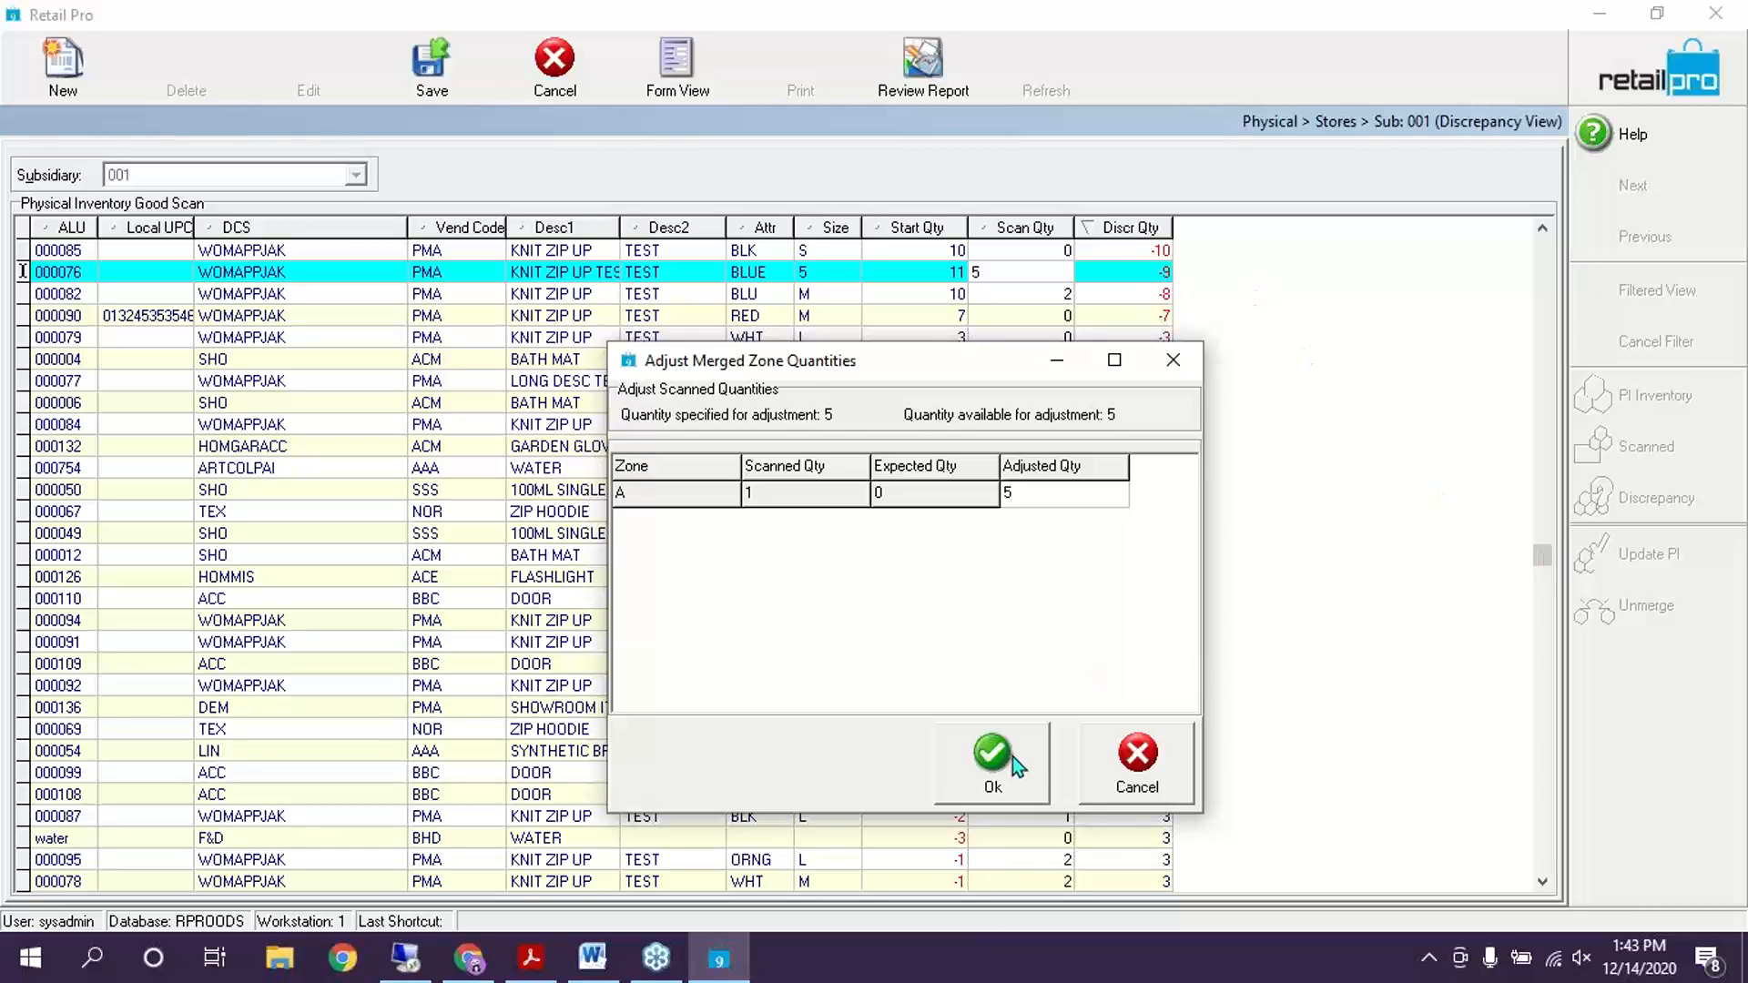
pyautogui.click(1000, 756)
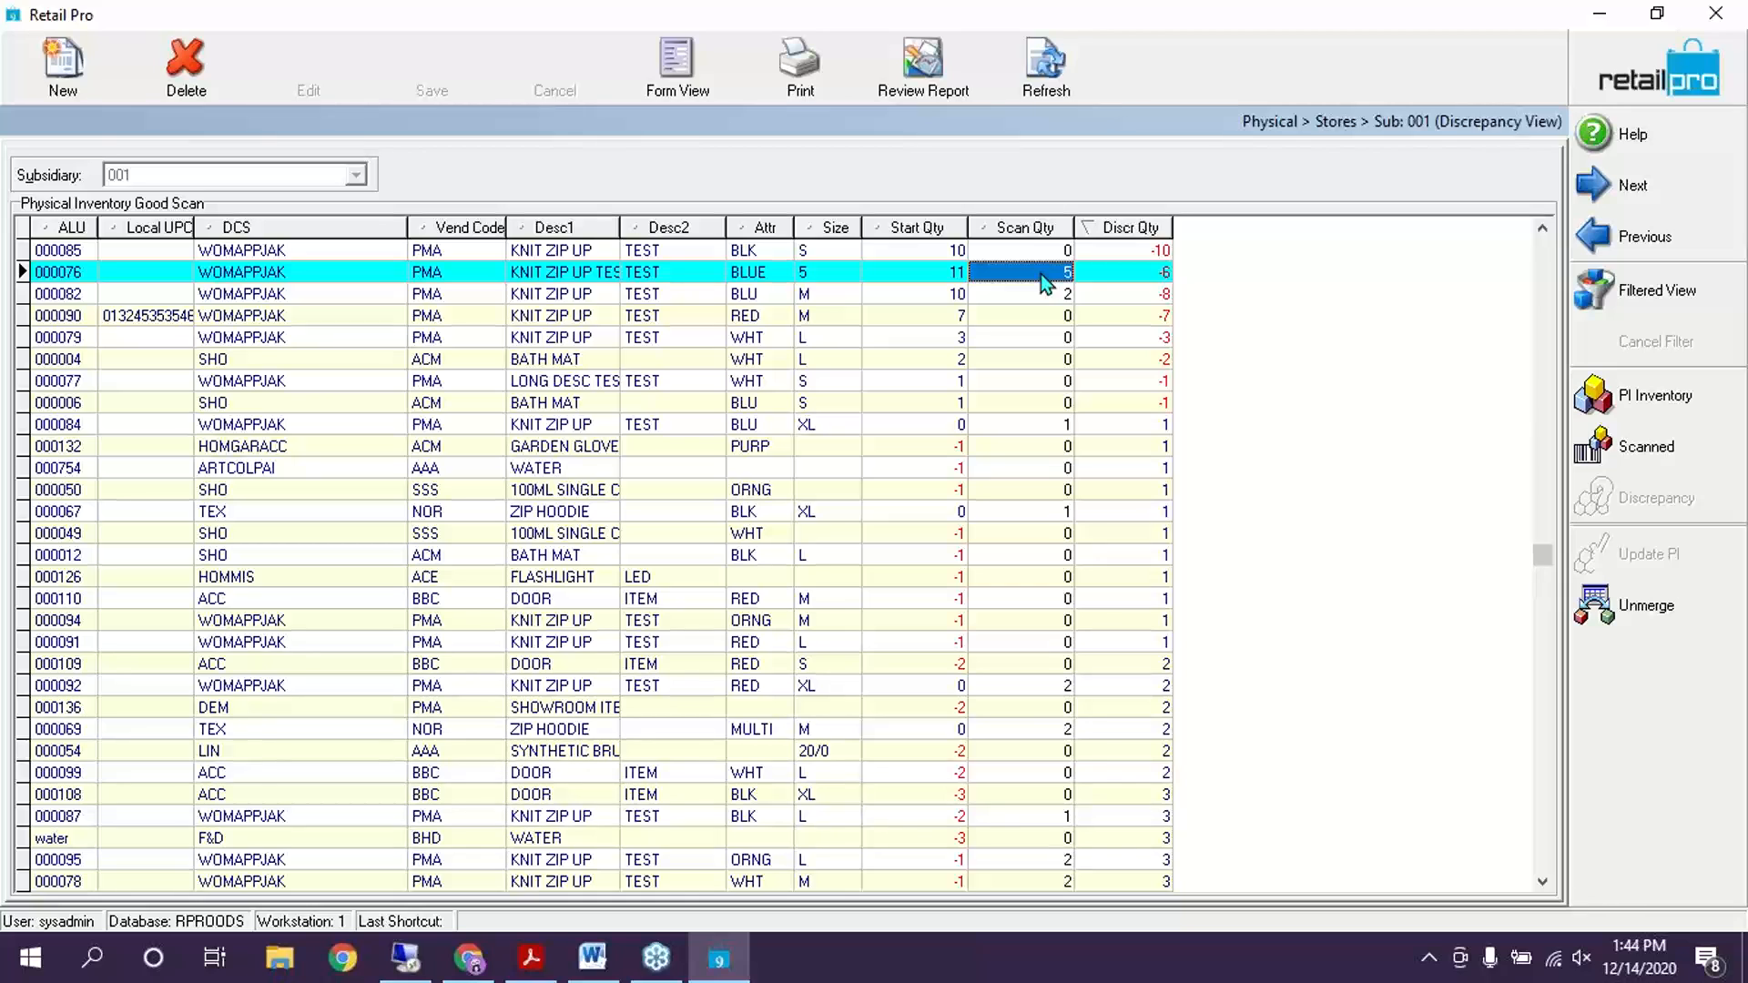
# Browse the document print layouts, including PIScan_BAD, and close the list without printing
pyautogui.click(800, 62)
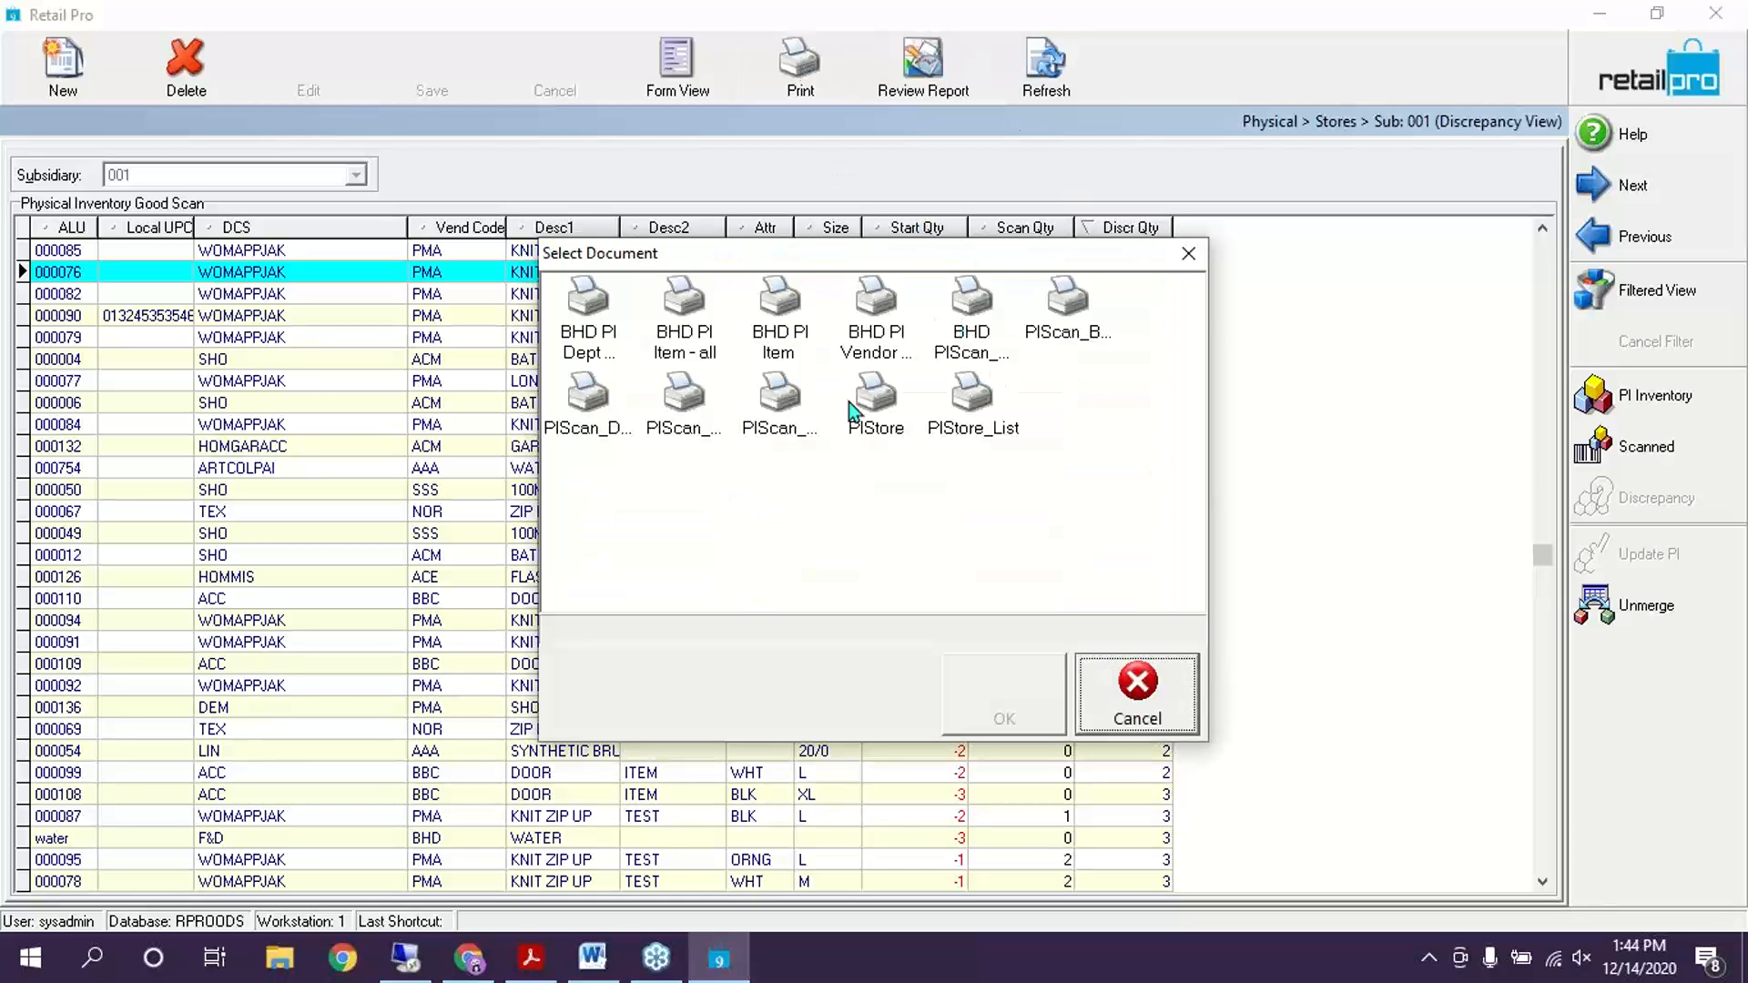
pyautogui.click(587, 305)
pyautogui.click(692, 324)
pyautogui.click(874, 314)
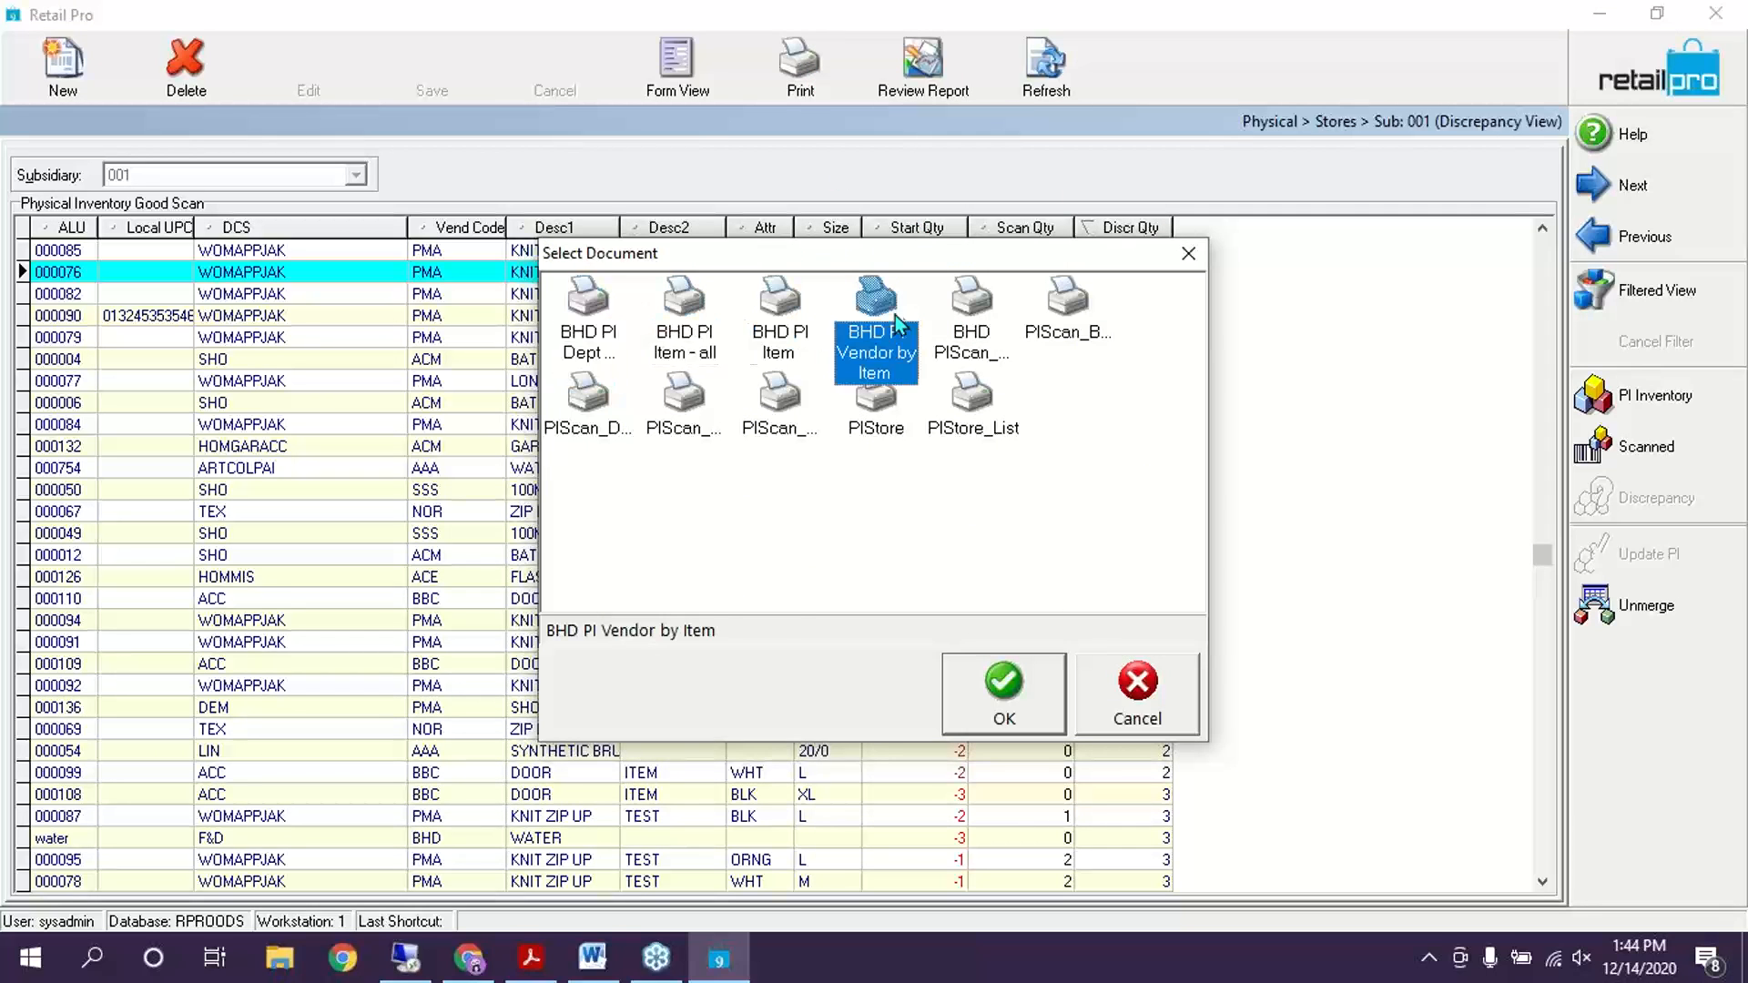
pyautogui.click(1013, 324)
pyautogui.click(1064, 309)
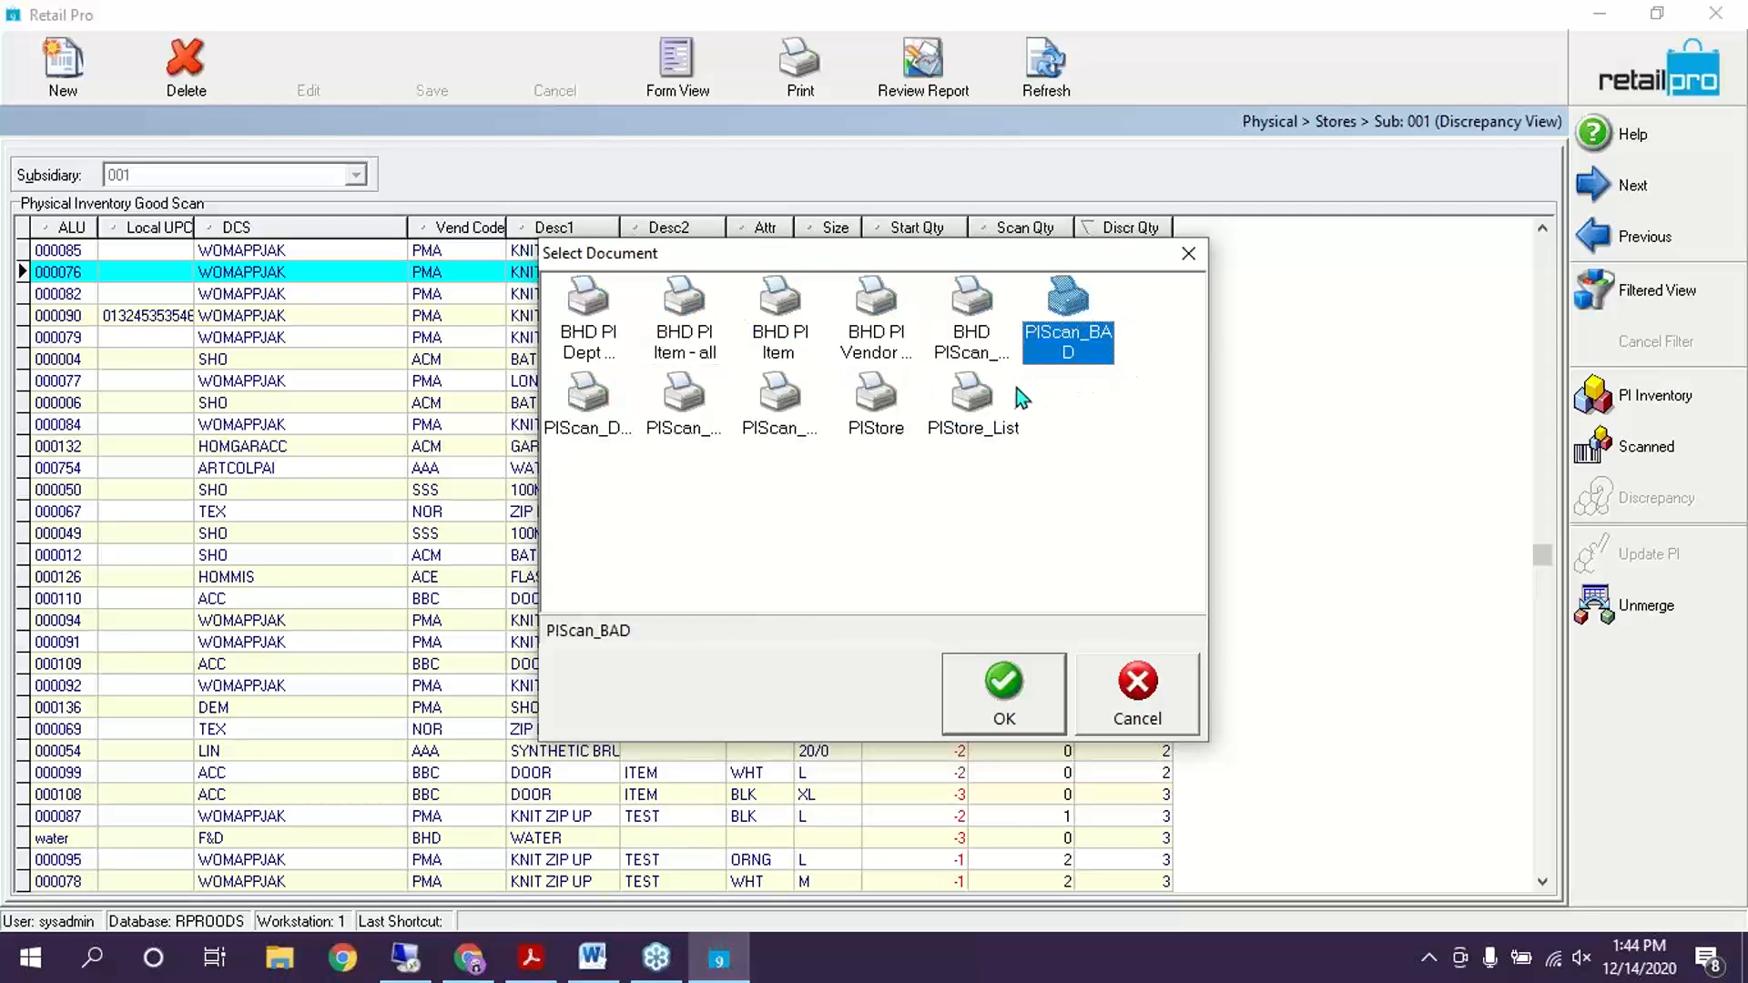
pyautogui.click(1188, 255)
# Open the Training sheet's zones, pick the PI_Zone_BadScans print layout, then cancel back to the sheet list
pyautogui.click(1605, 80)
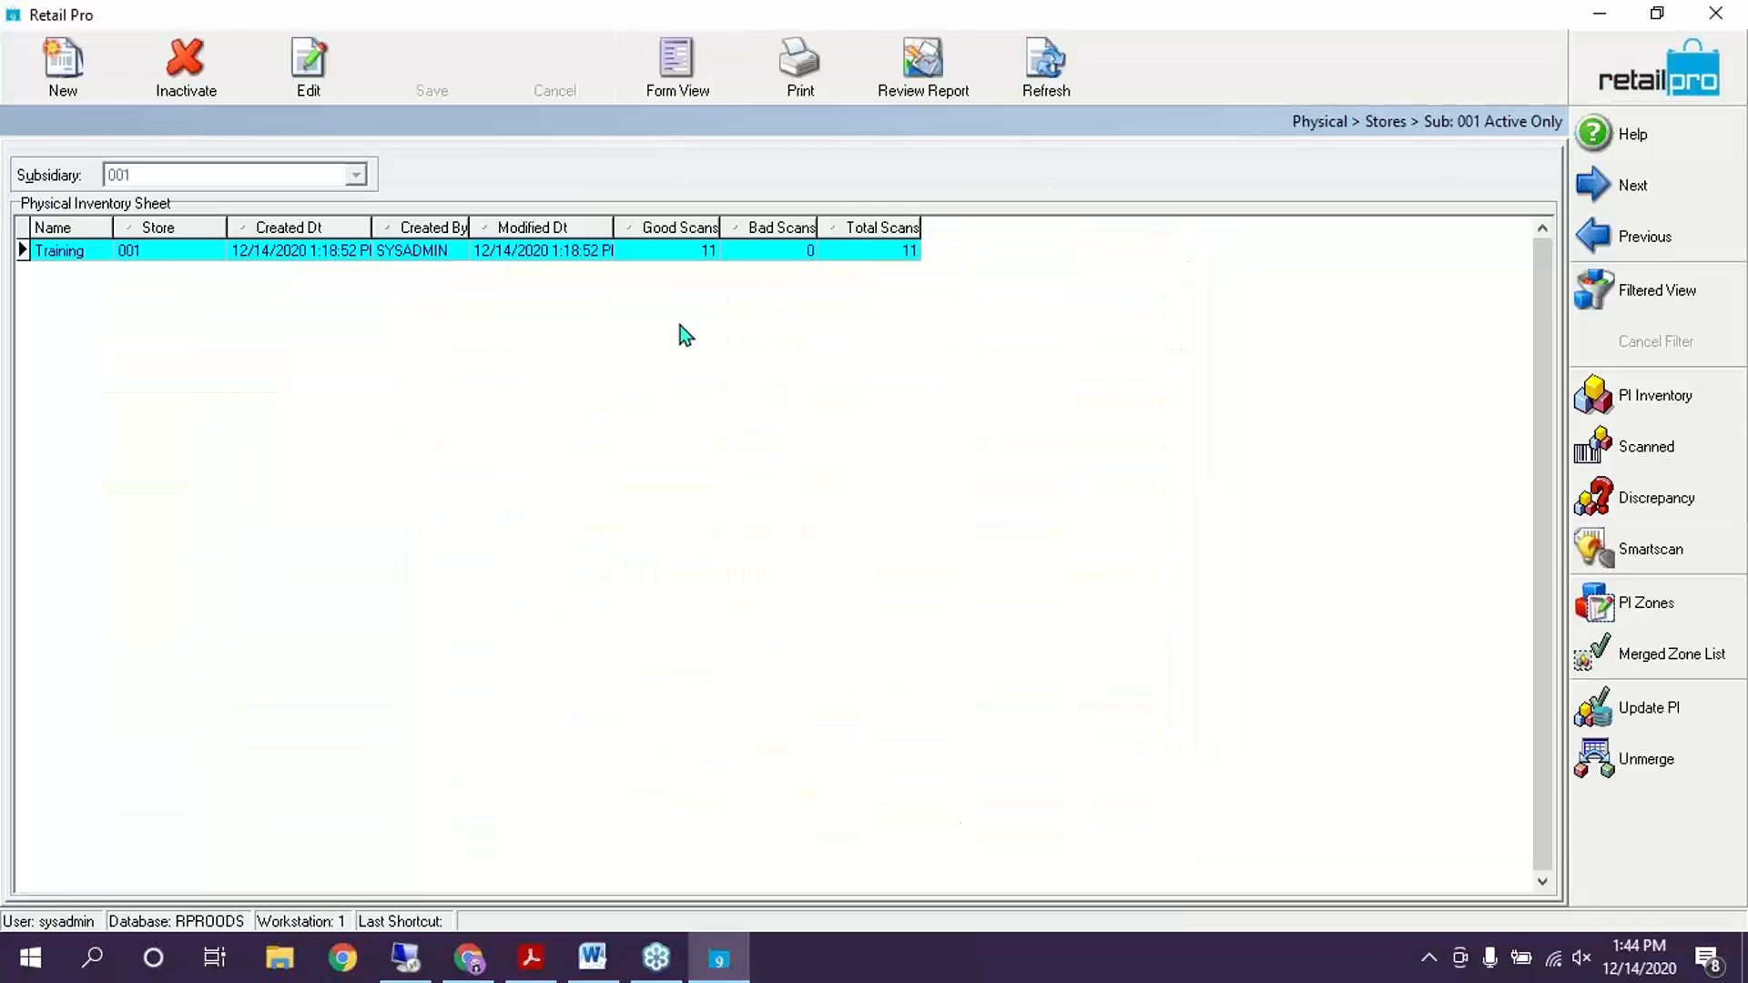
pyautogui.click(1652, 603)
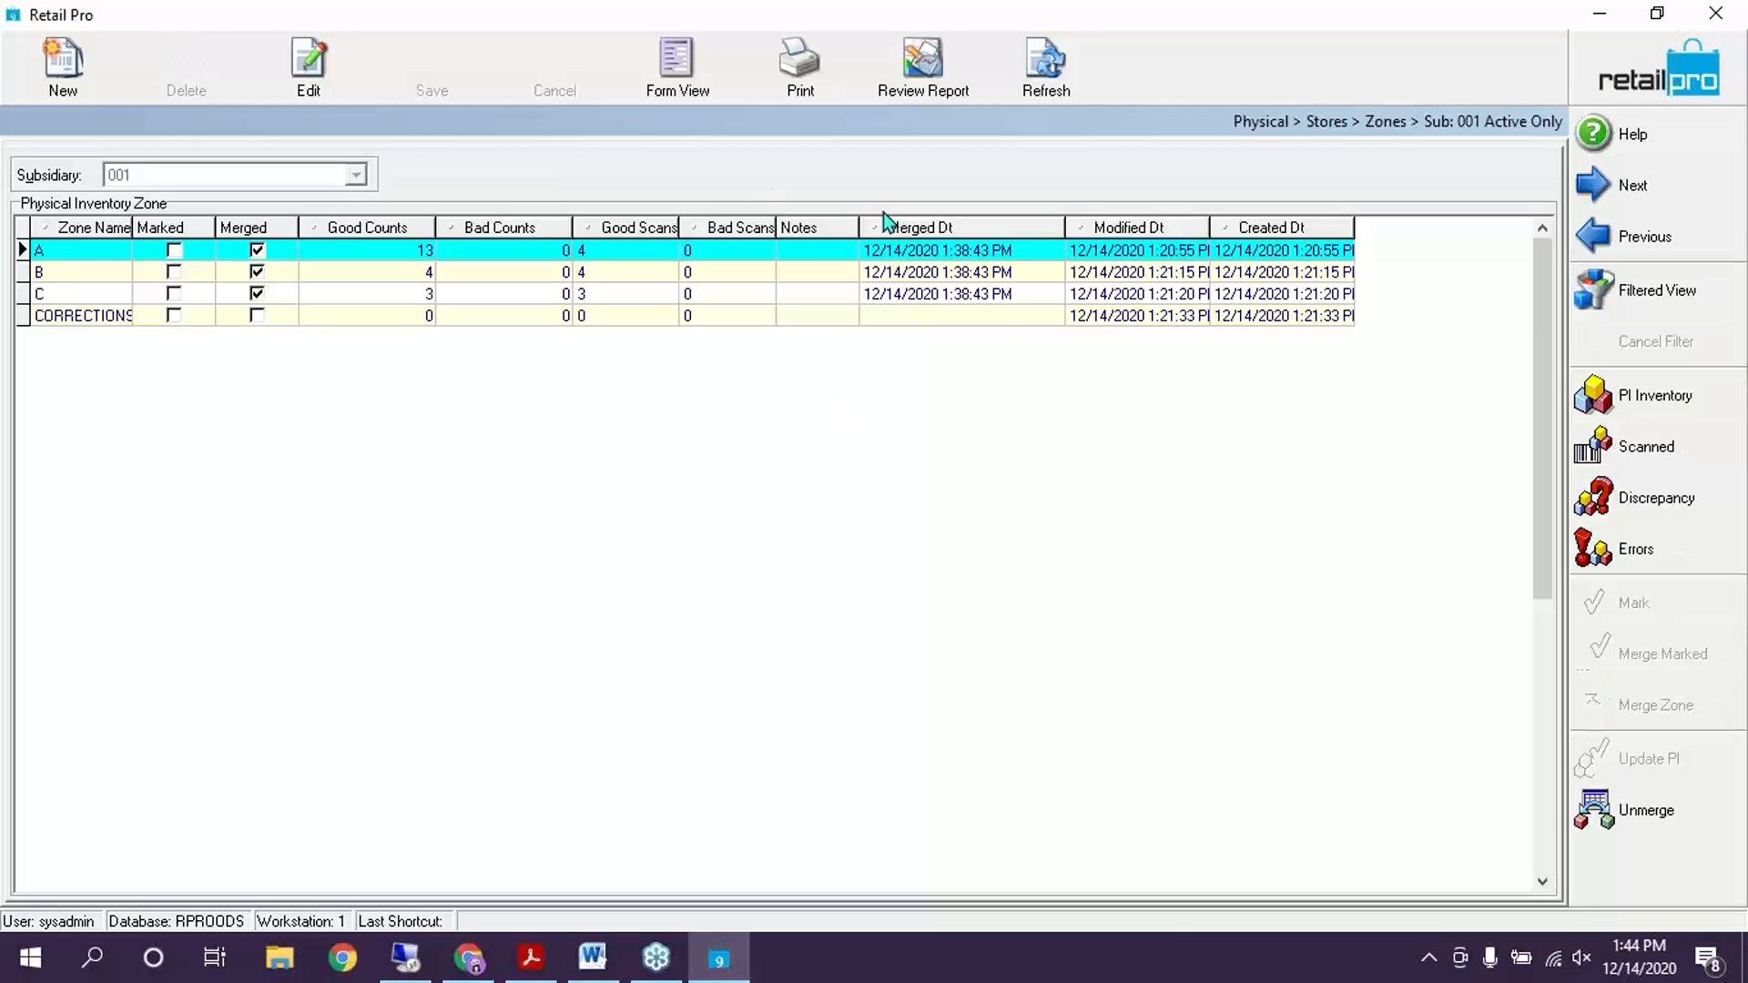
pyautogui.click(796, 91)
pyautogui.click(588, 305)
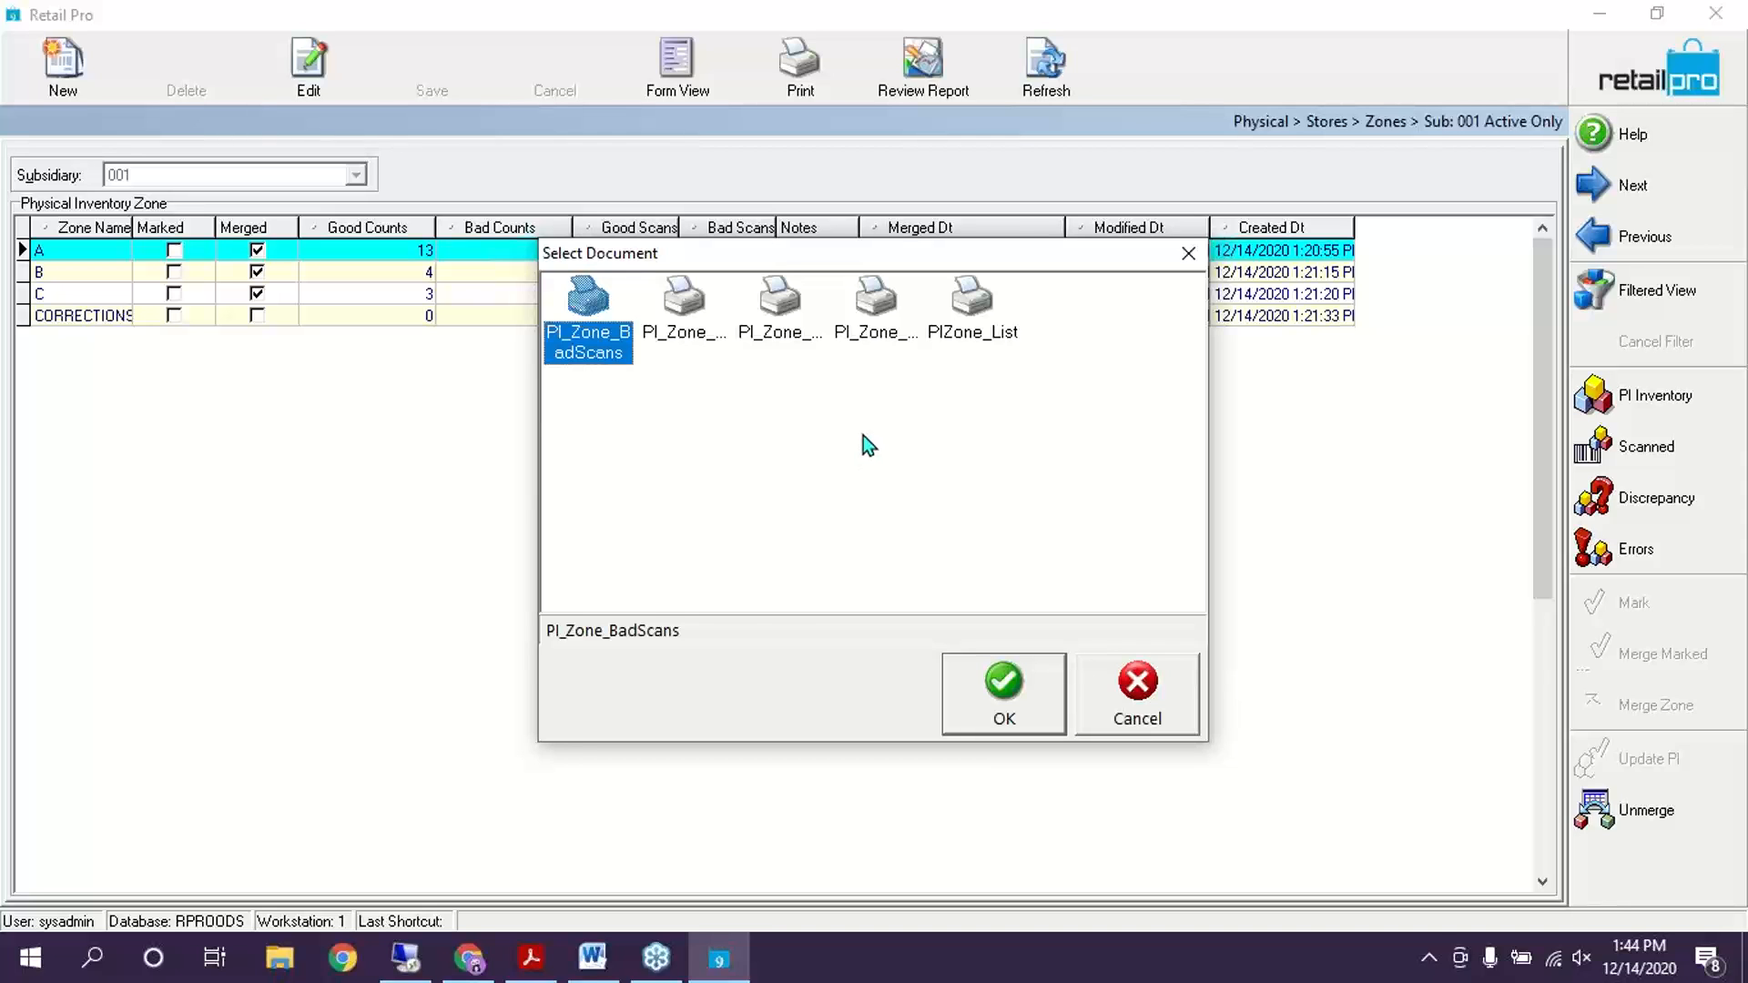
pyautogui.click(1138, 697)
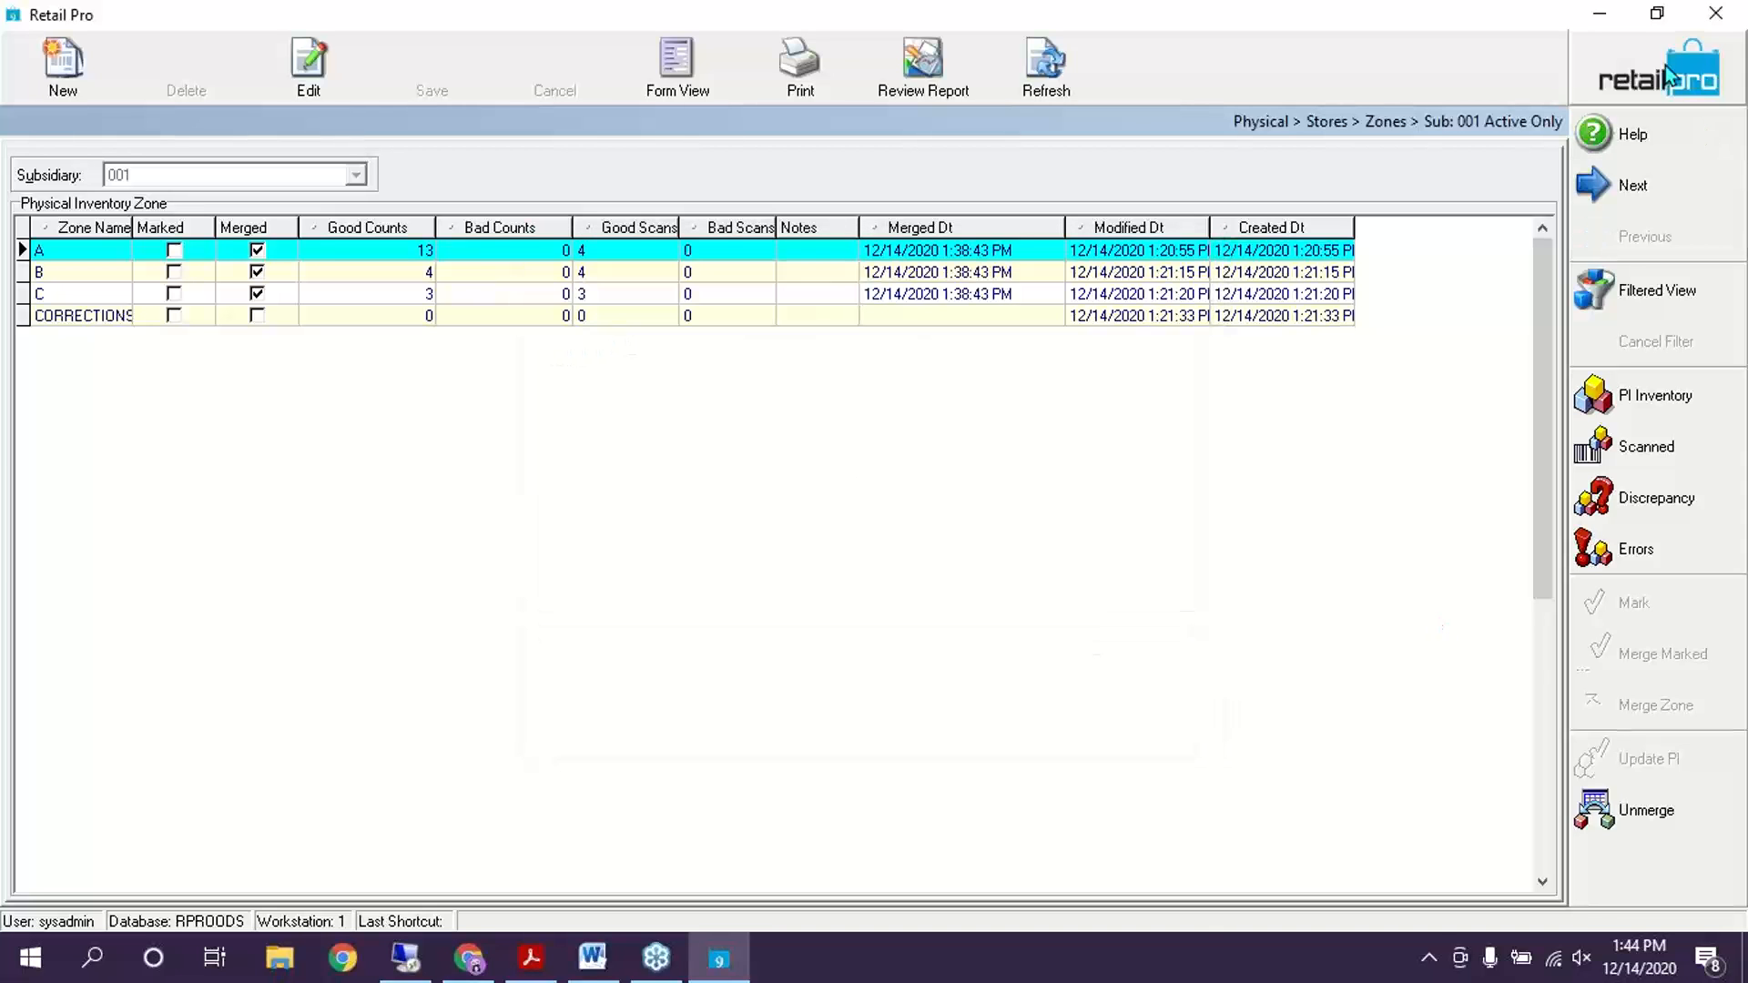
pyautogui.press('Escape')
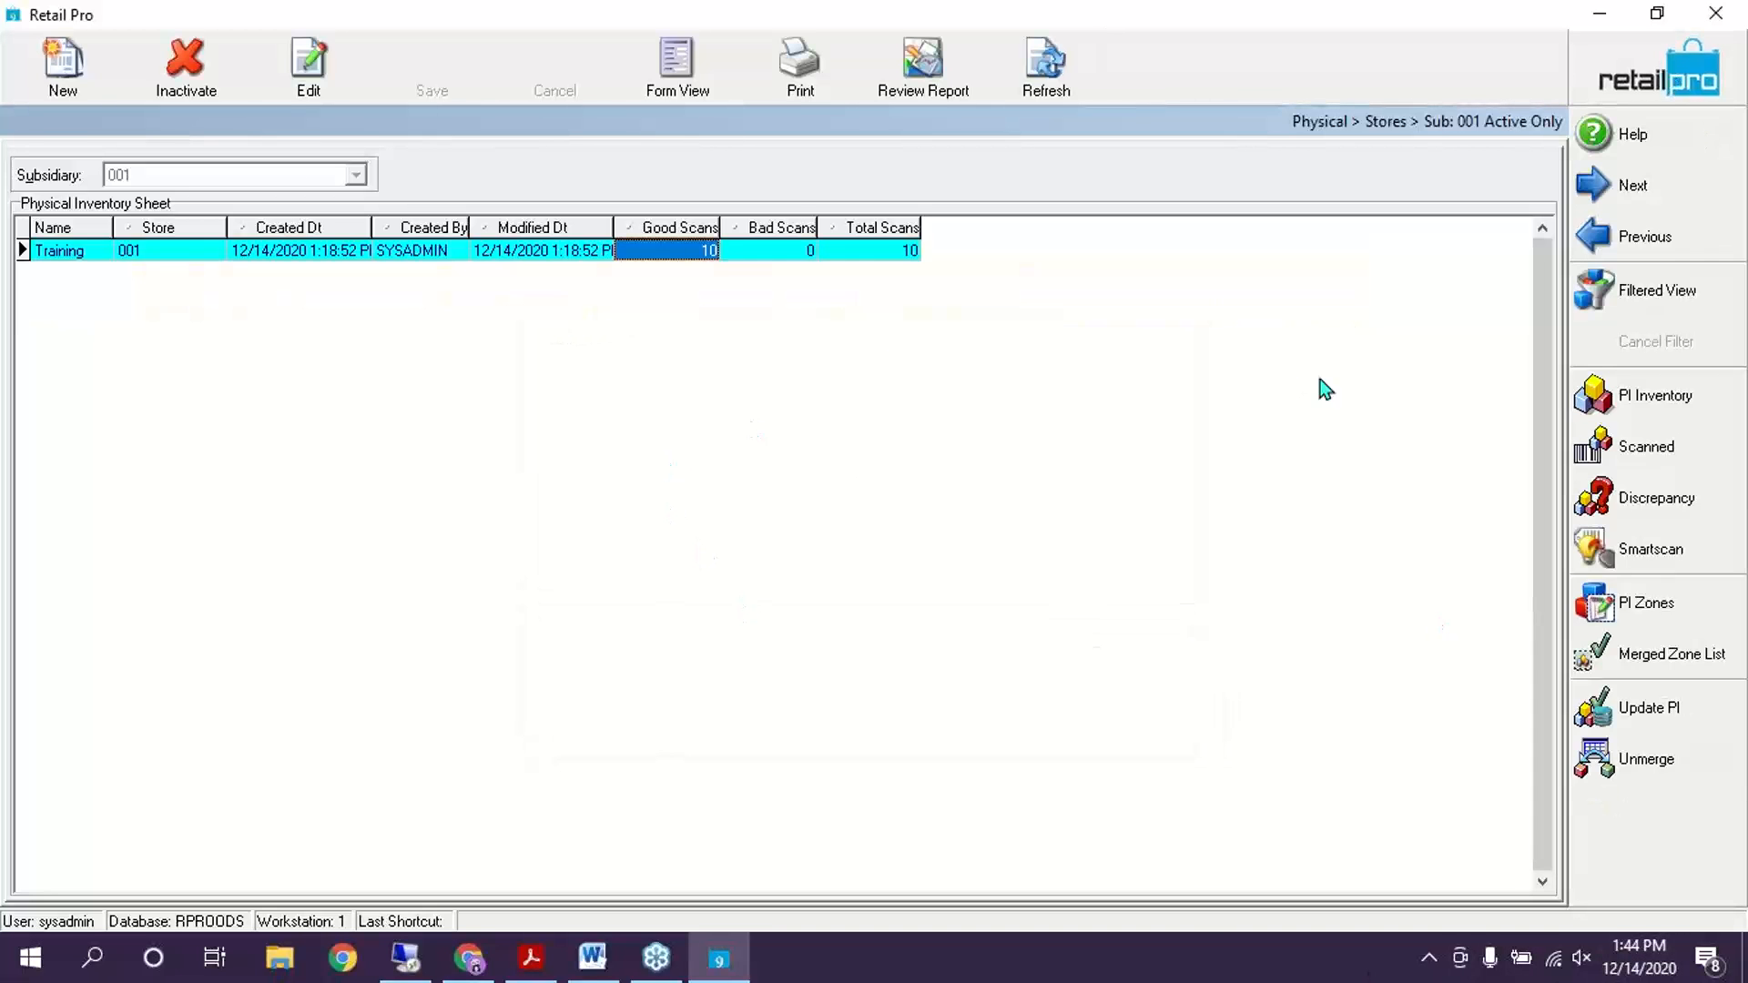
pyautogui.click(531, 958)
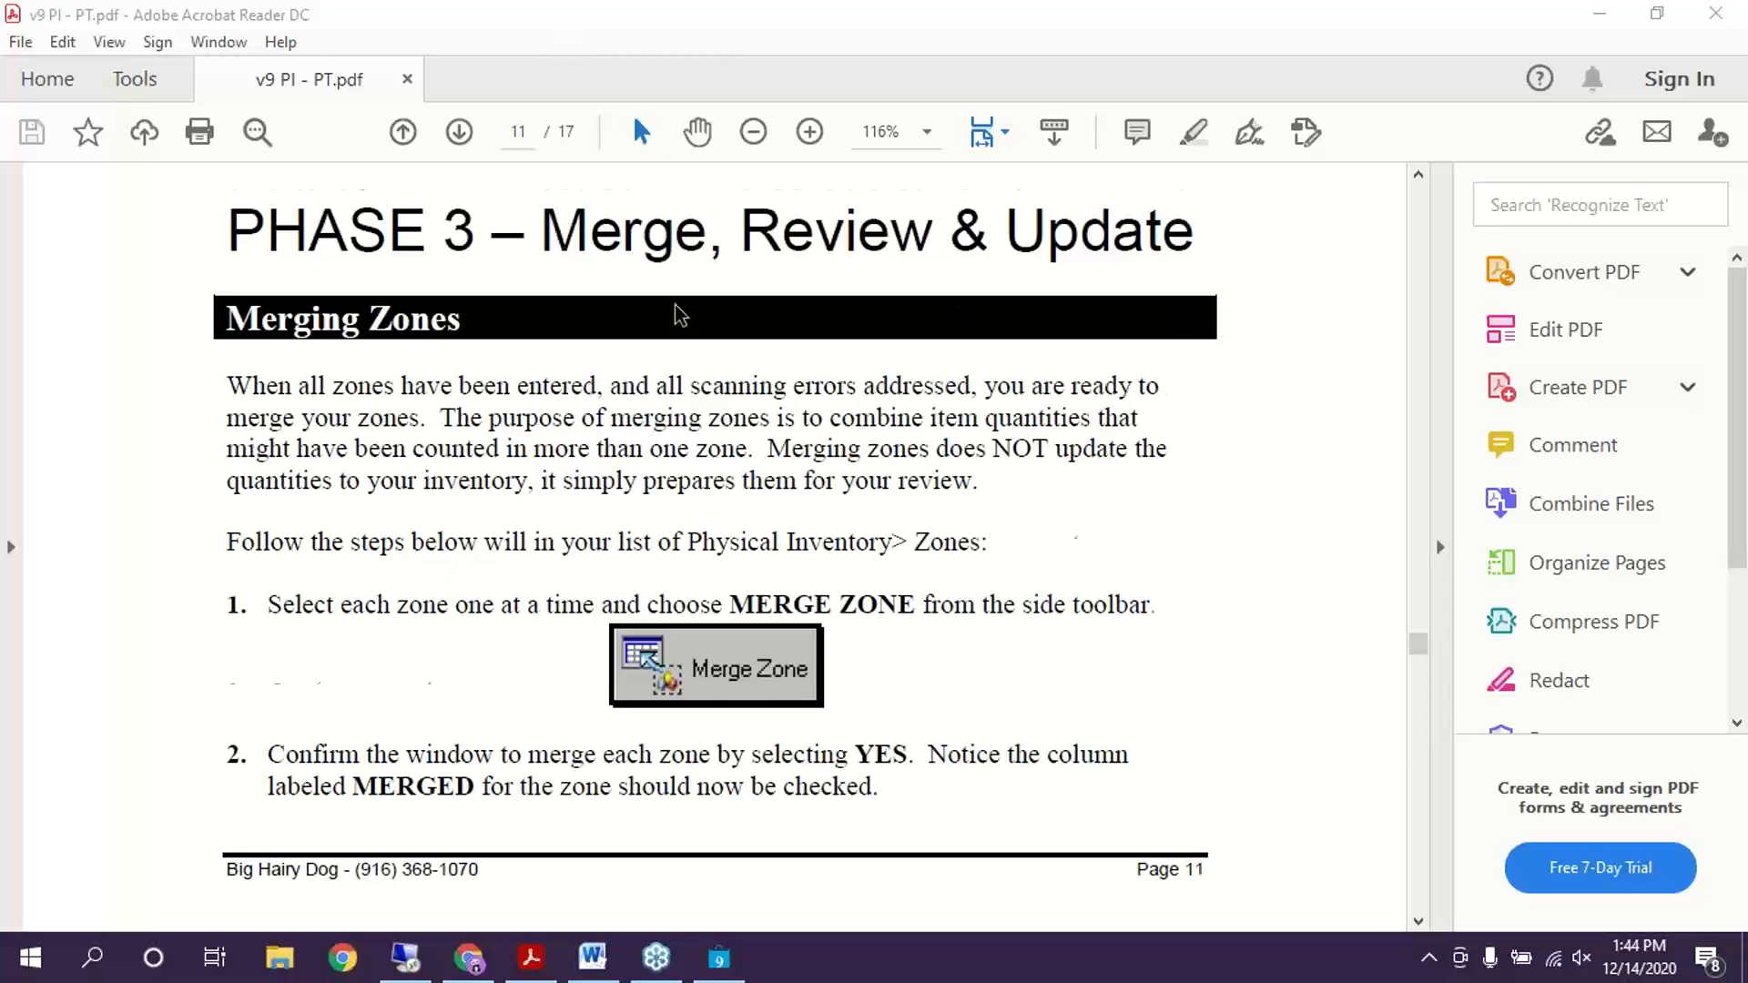
# Scroll the v9 PI - PT.pdf guide from Merging Zones on page 11 to the discrepancy screenshot on page 13
pyautogui.scroll(-5, 678, 309)
pyautogui.scroll(2, 684, 303)
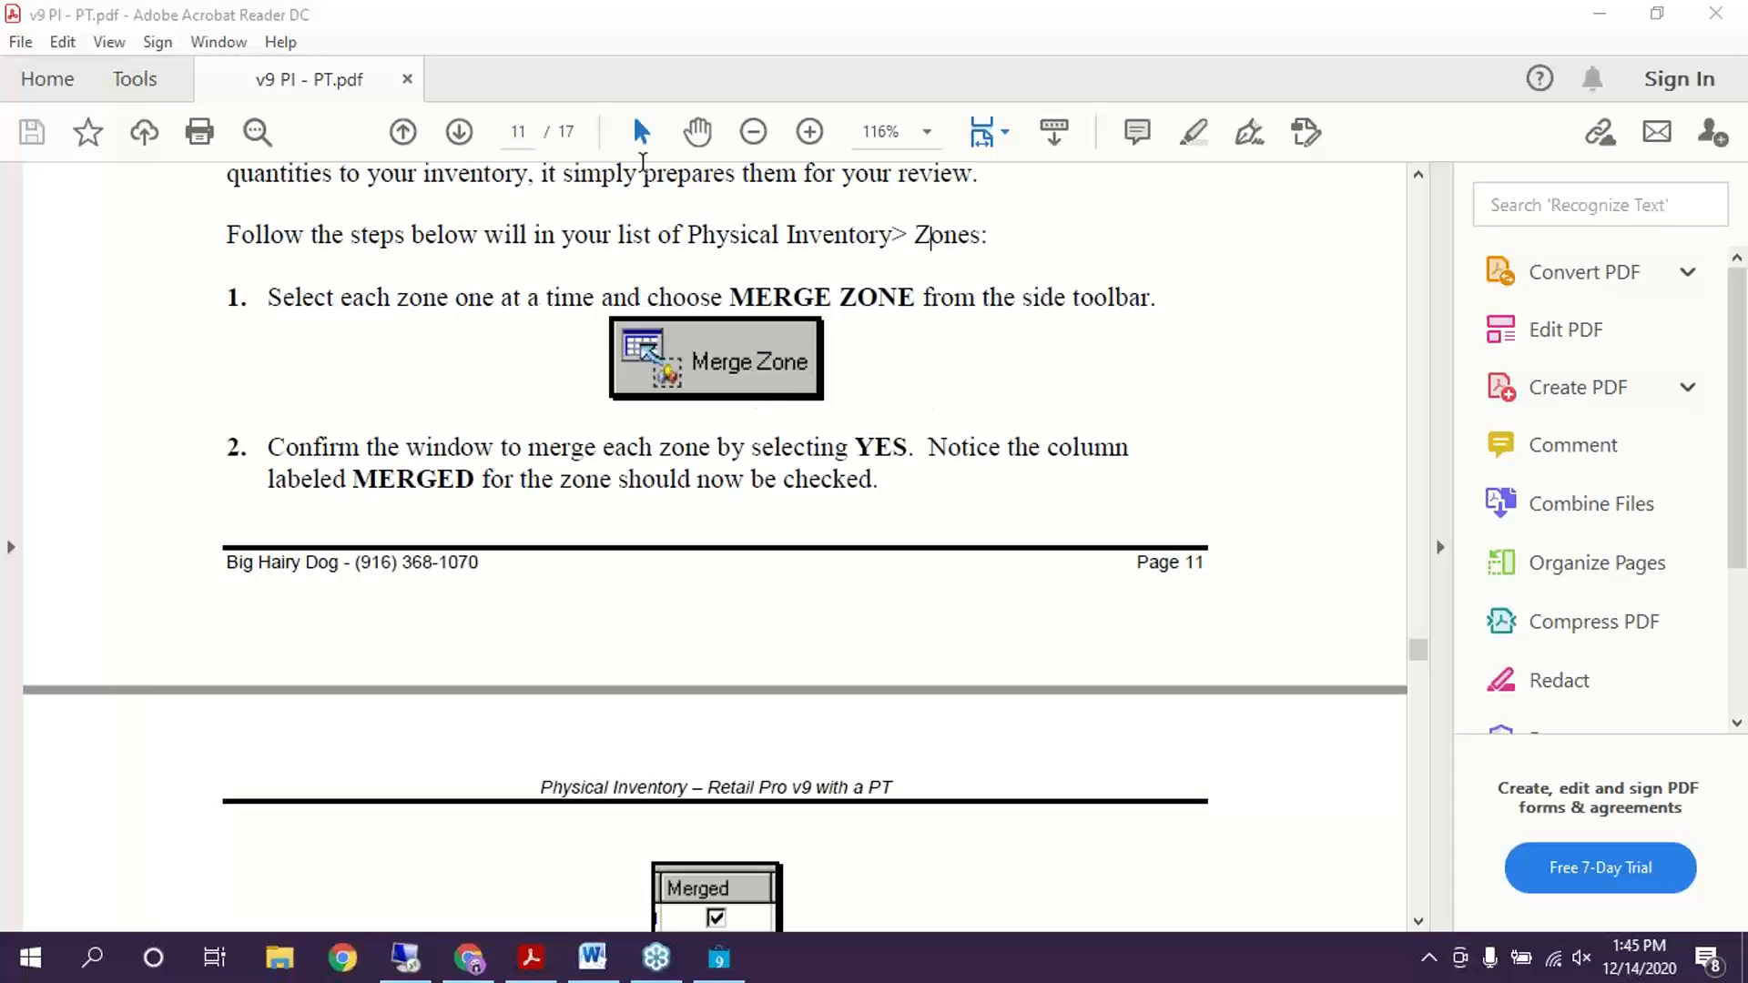
pyautogui.scroll(-2, 1054, 577)
pyautogui.scroll(-2, 1058, 574)
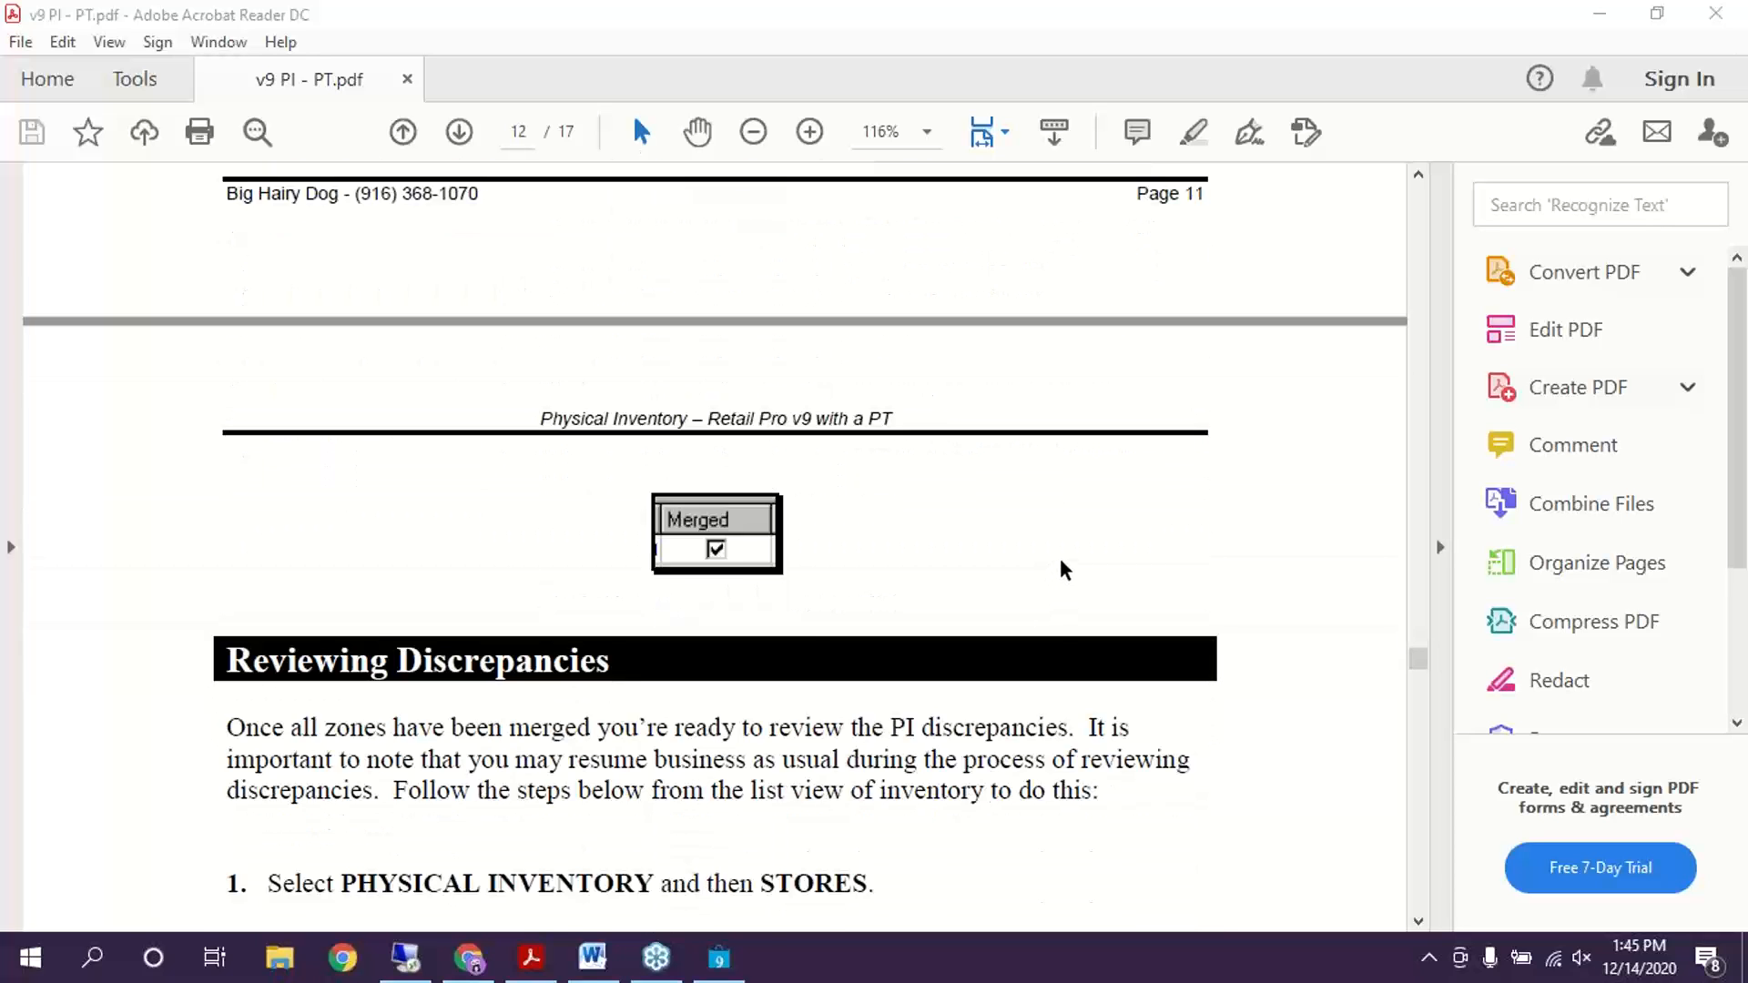
pyautogui.scroll(-1, 863, 398)
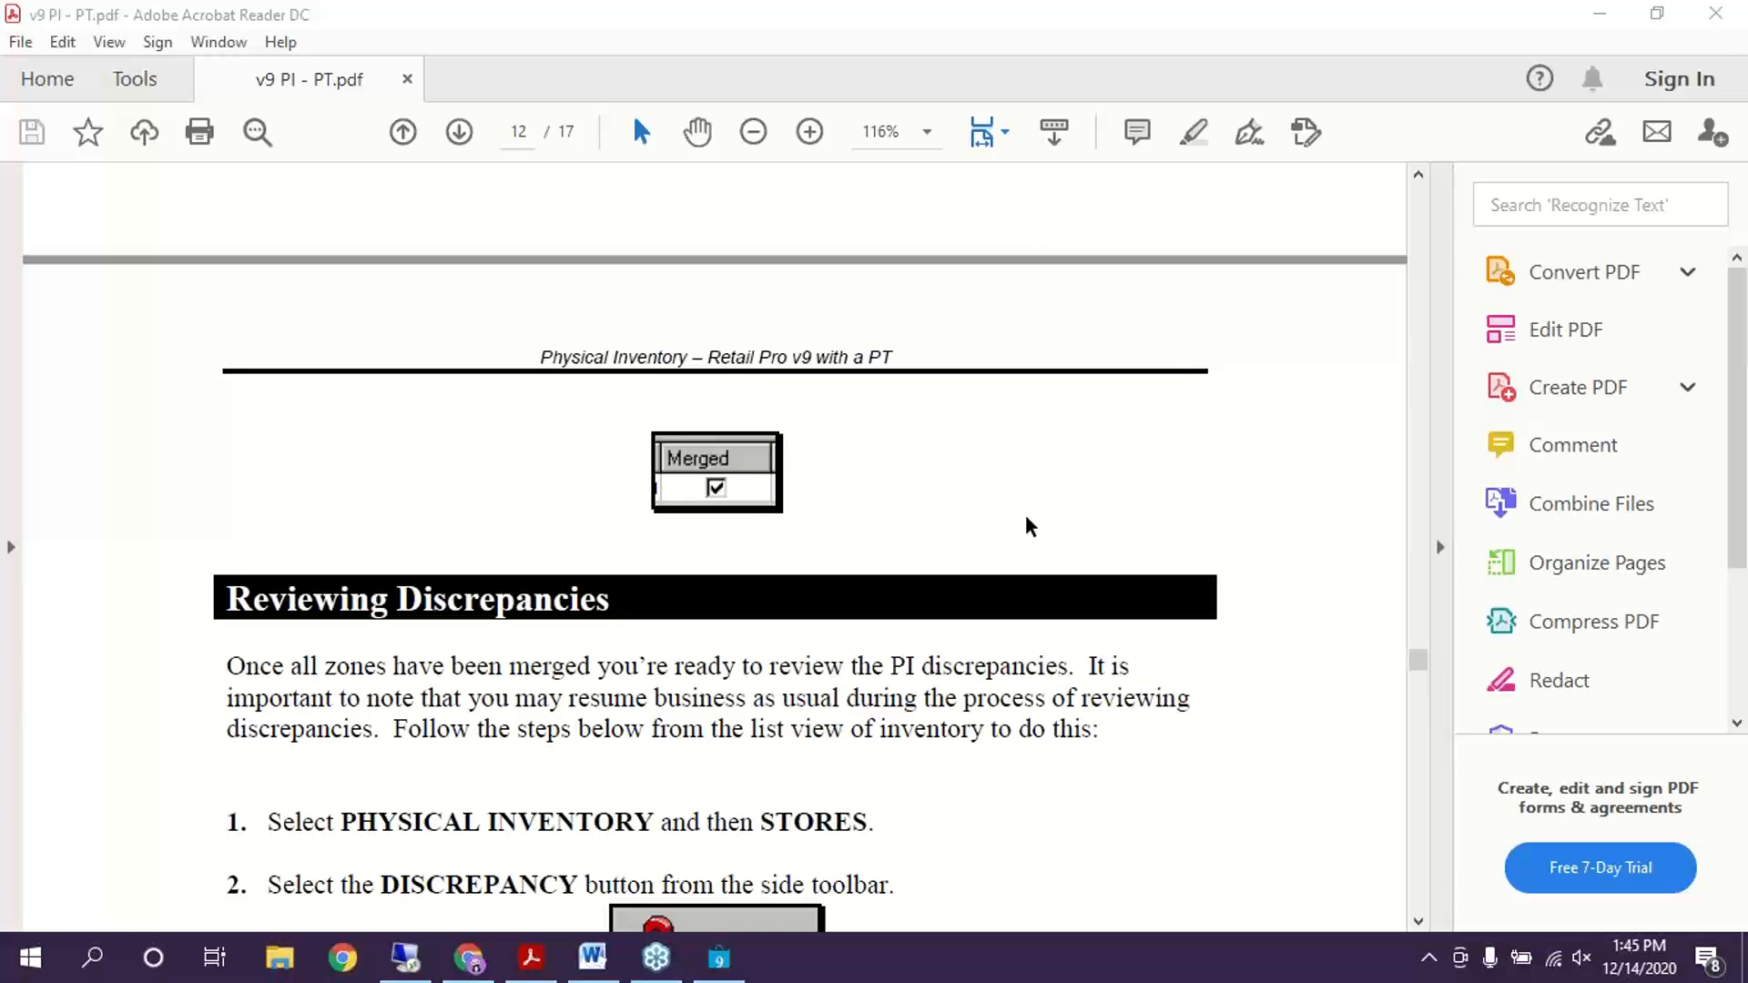
pyautogui.scroll(8, 1028, 527)
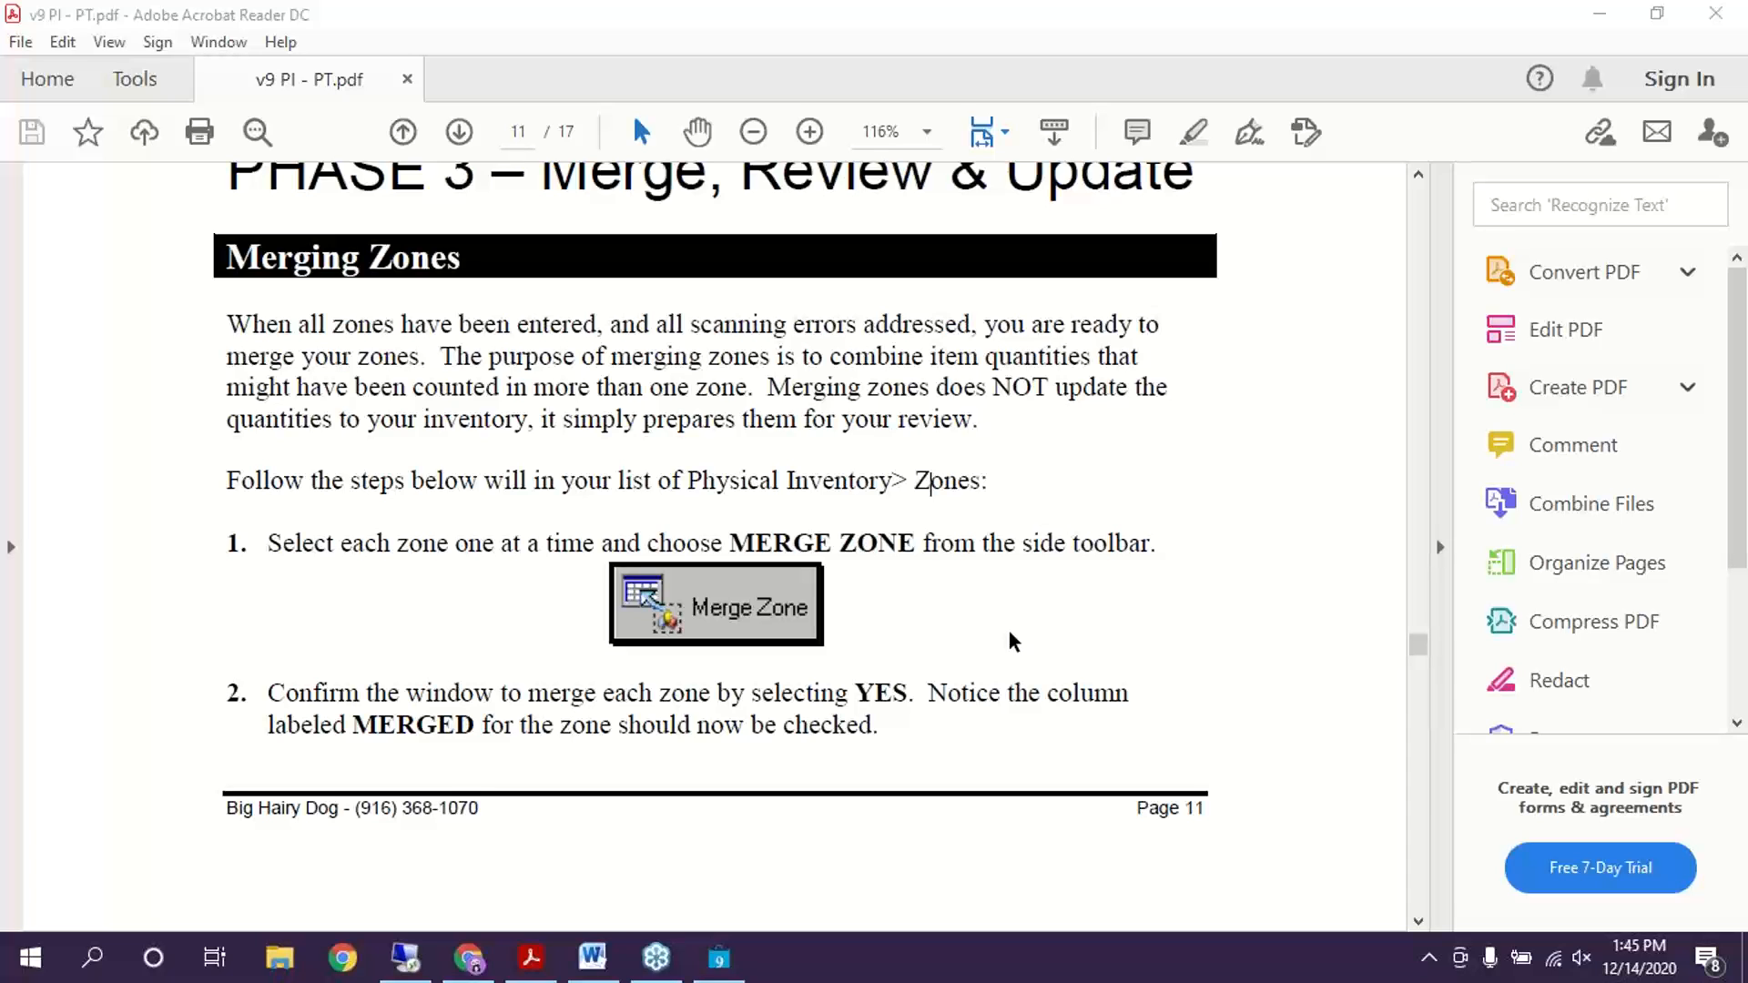
pyautogui.scroll(-8, 1014, 591)
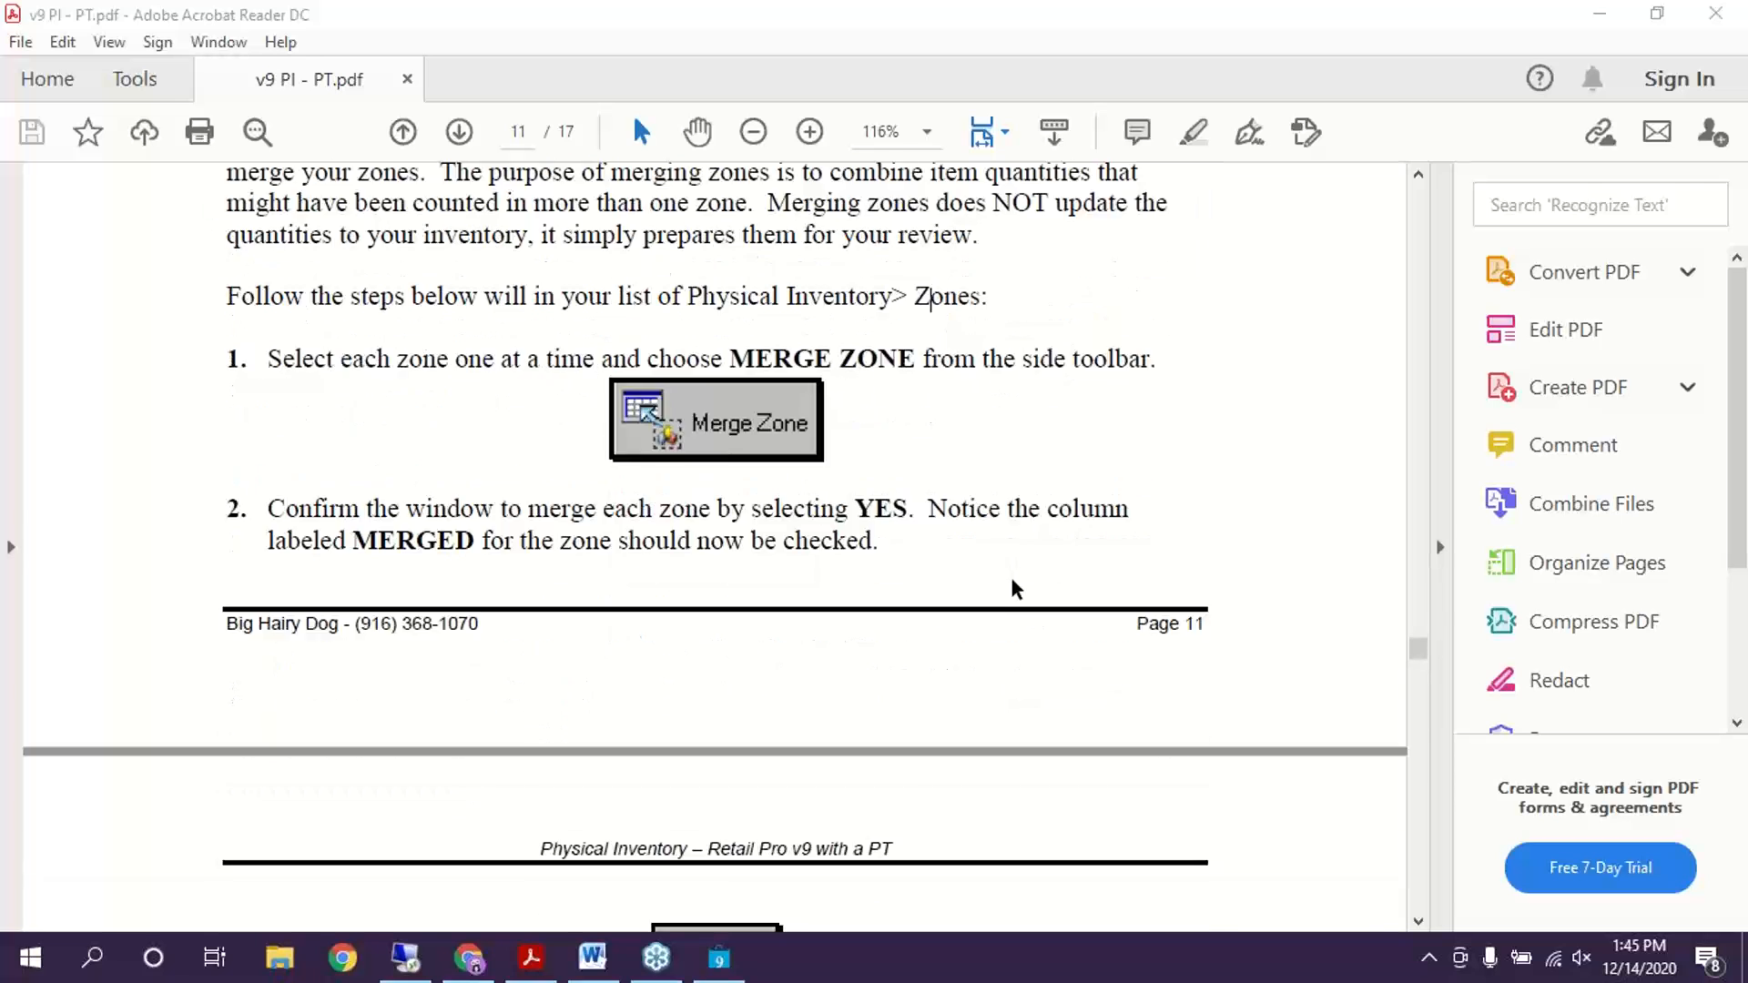
pyautogui.scroll(-5, 994, 605)
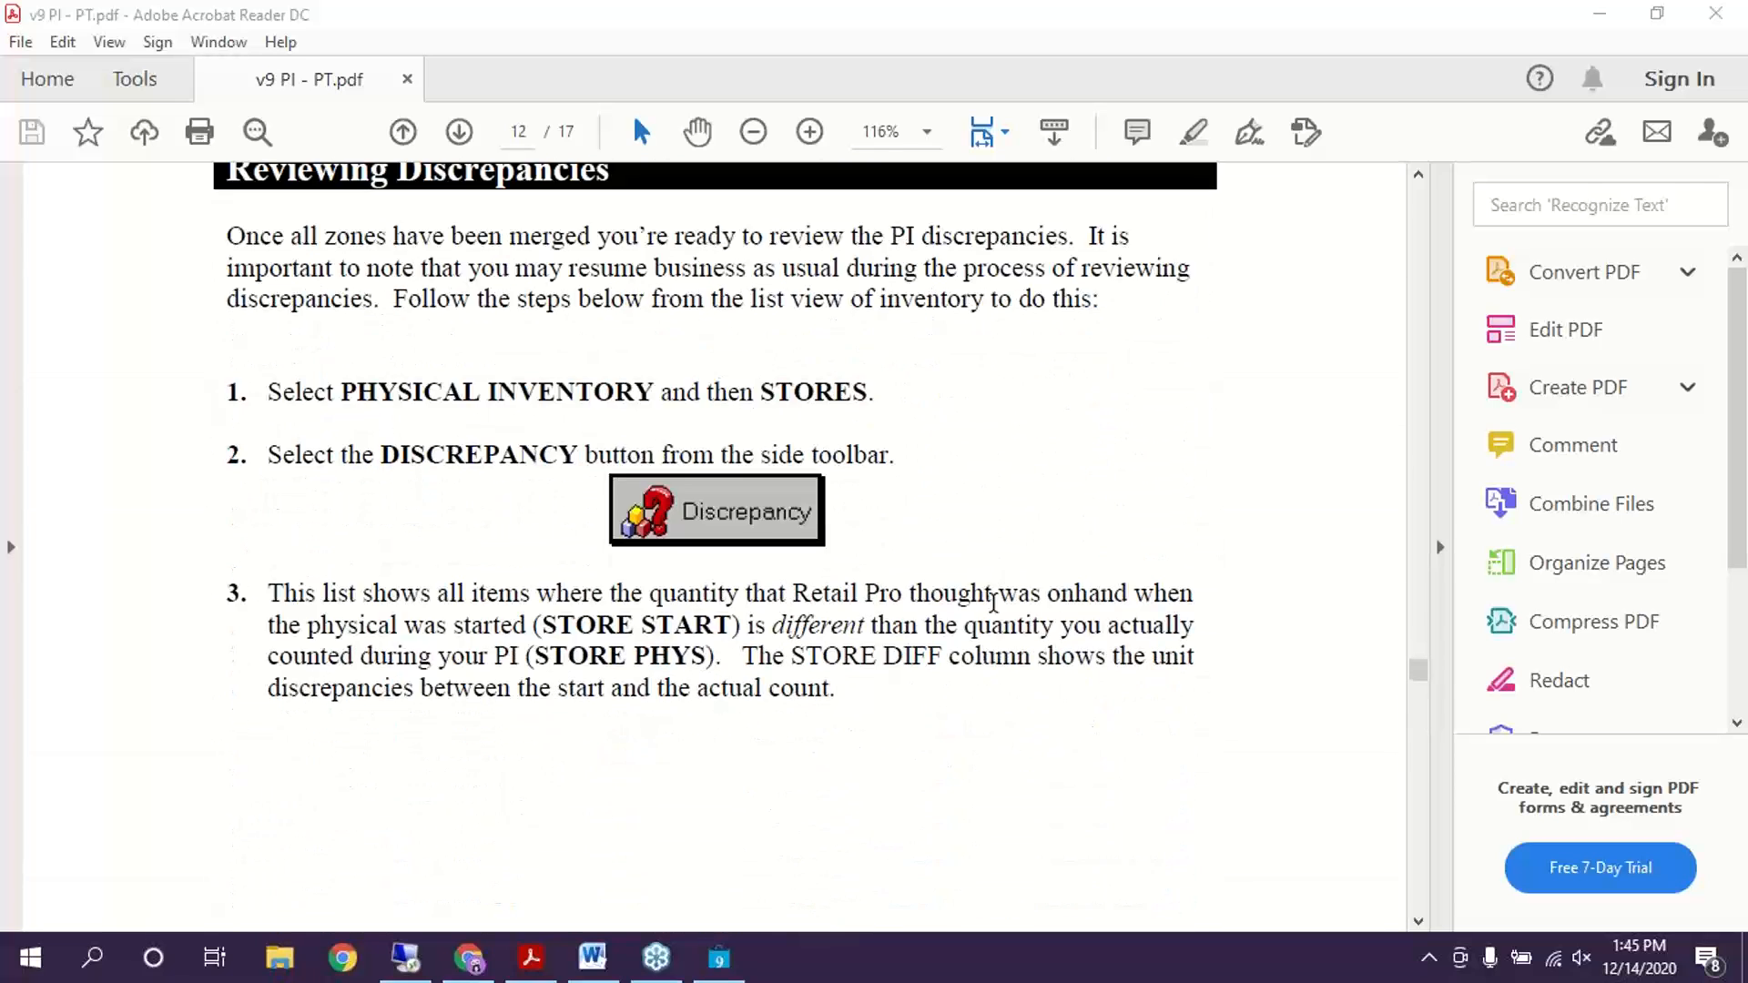
pyautogui.scroll(1, 996, 610)
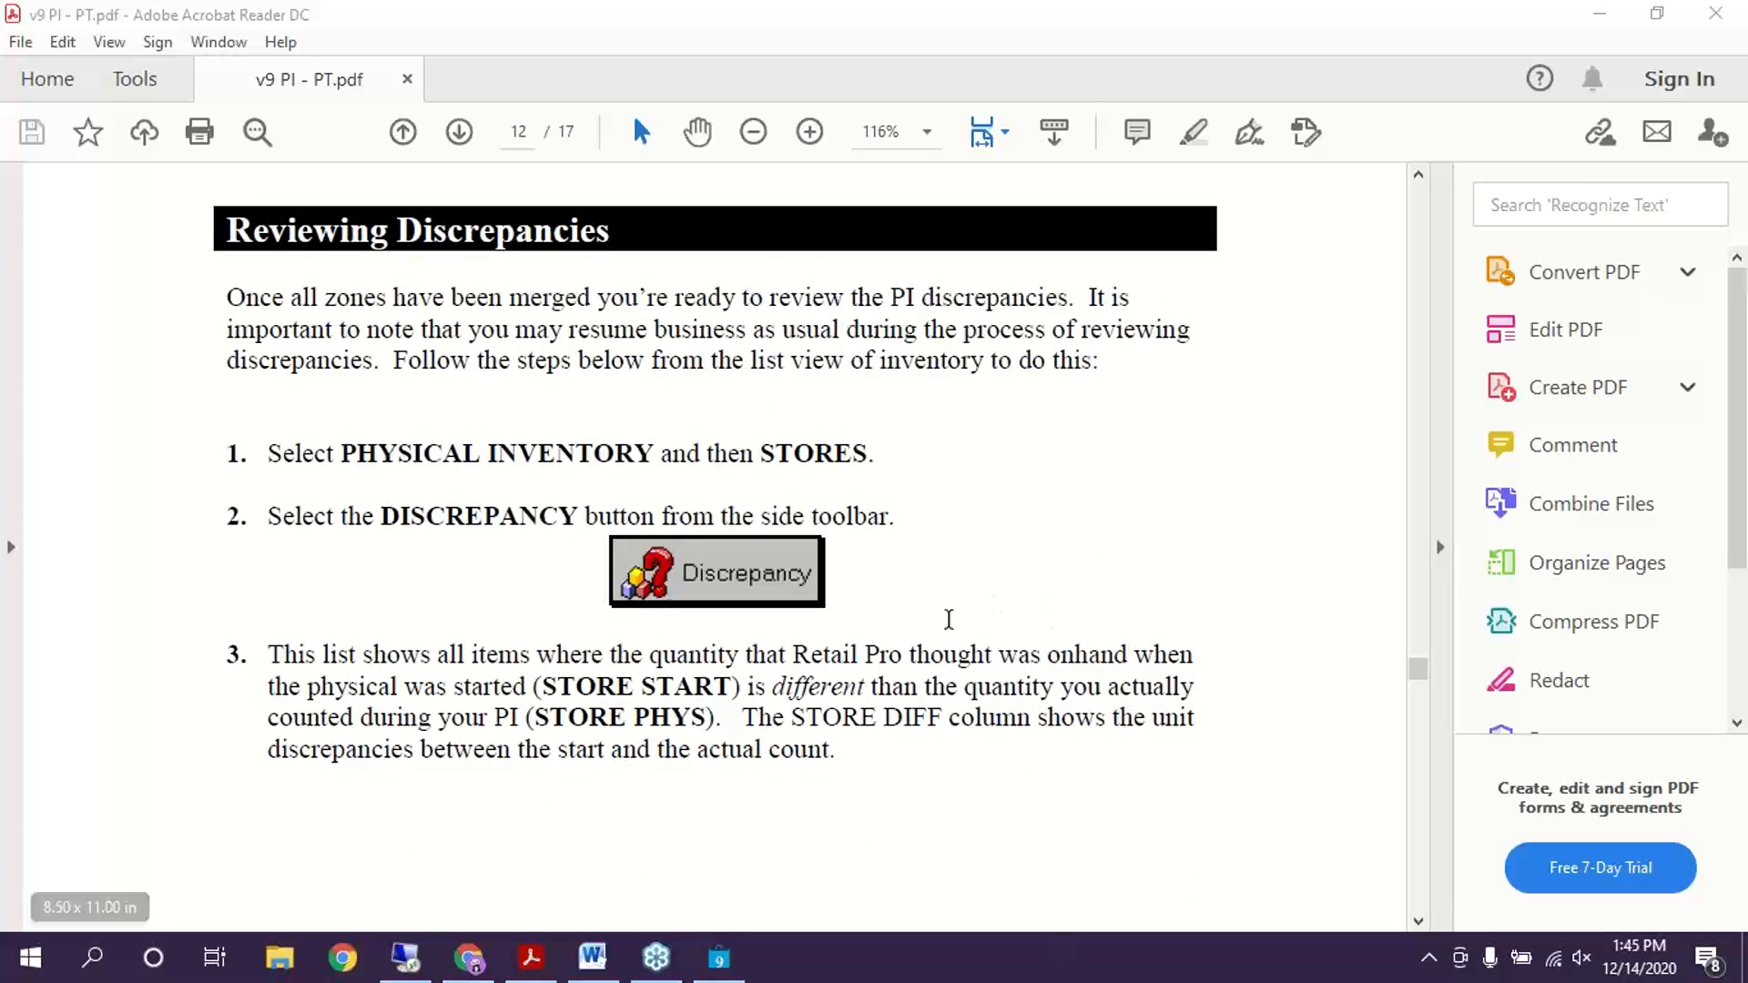
pyautogui.scroll(-6, 890, 534)
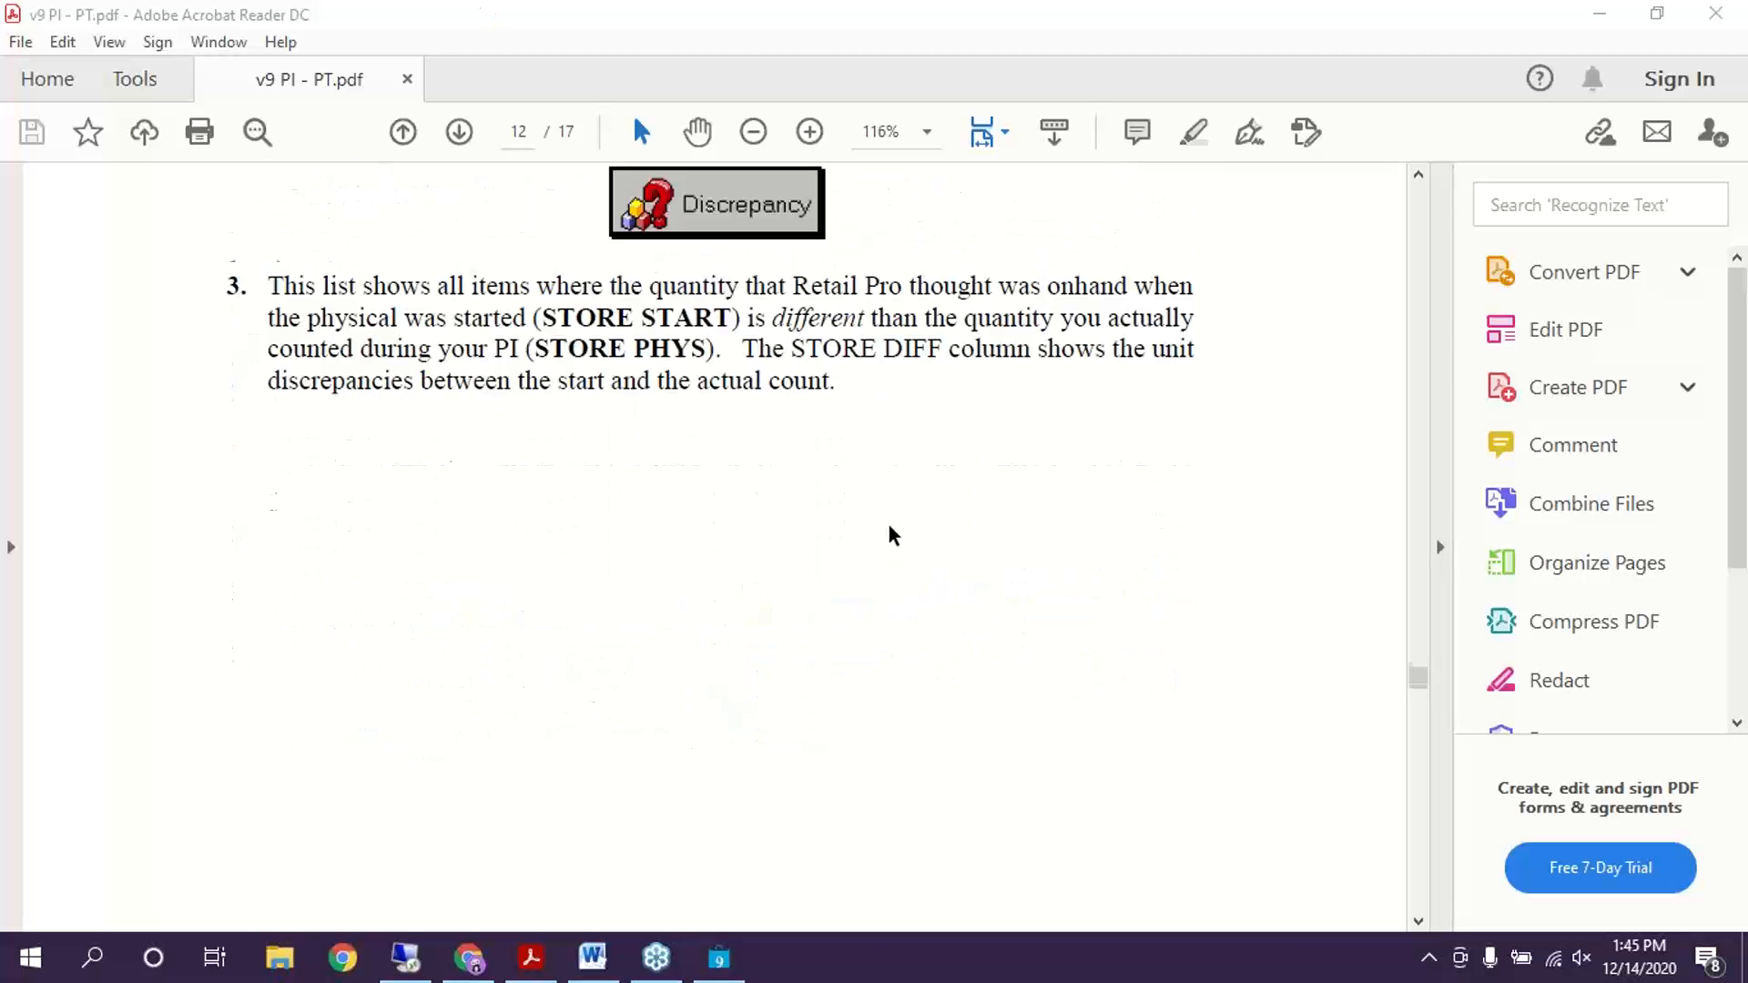
pyautogui.scroll(-9, 889, 518)
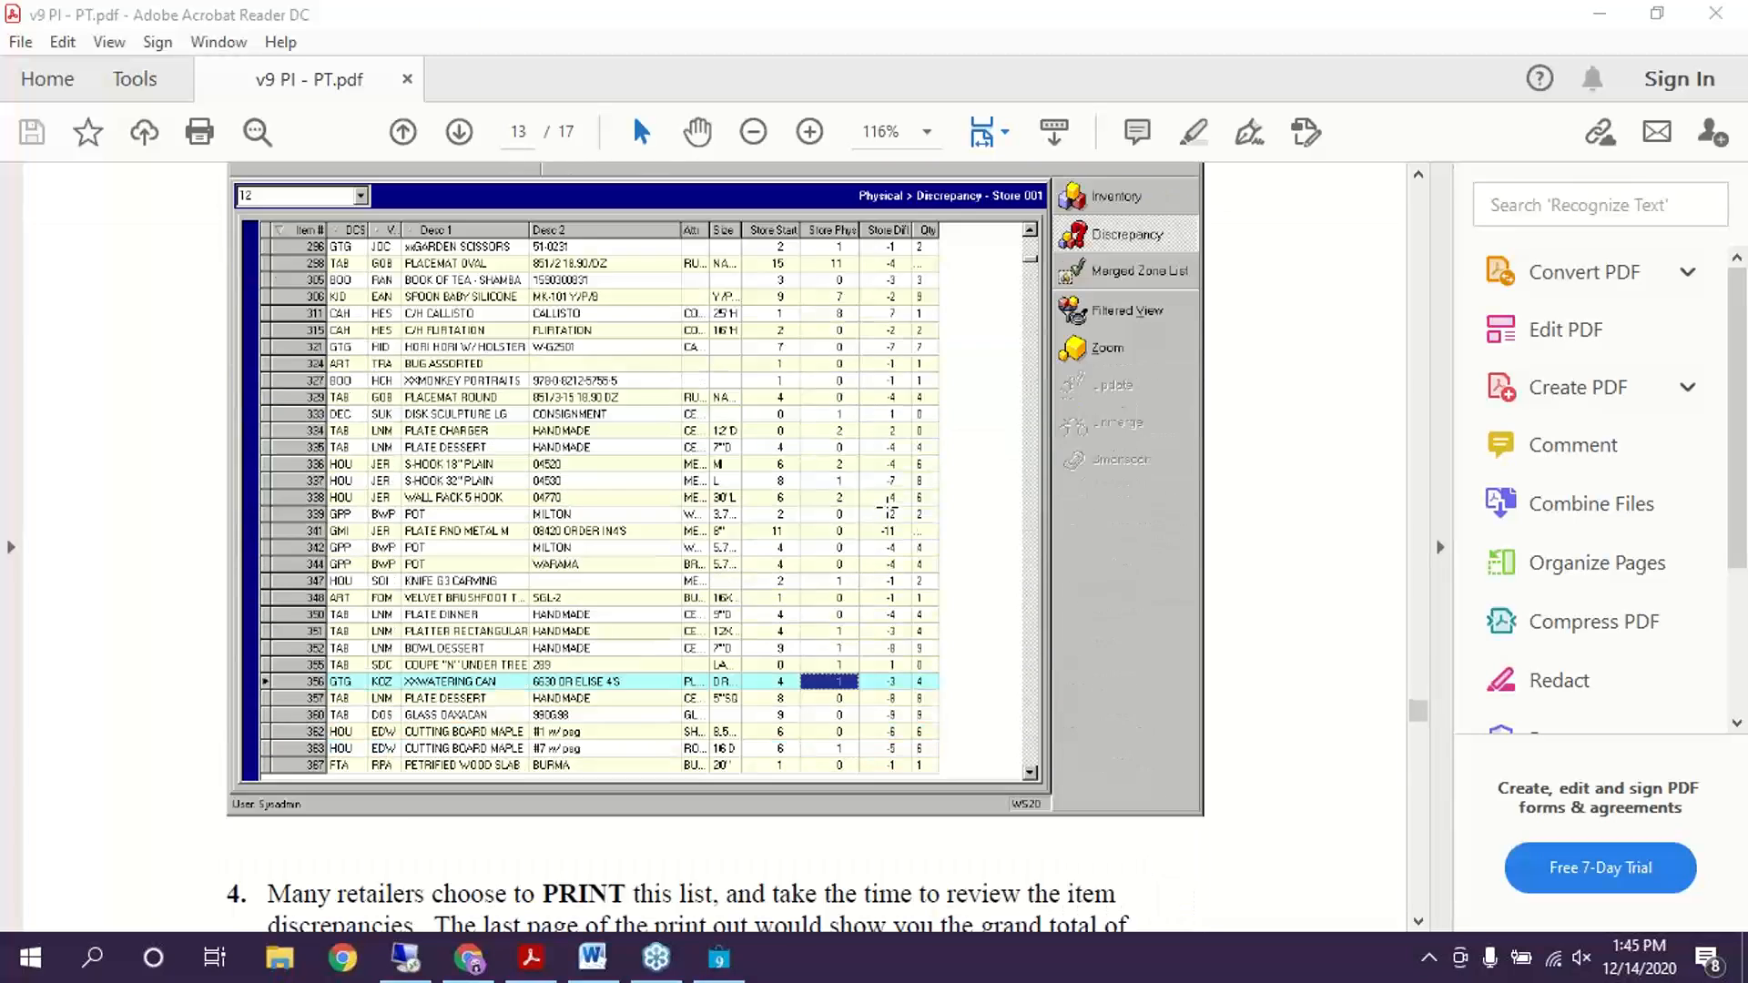
pyautogui.scroll(2, 889, 510)
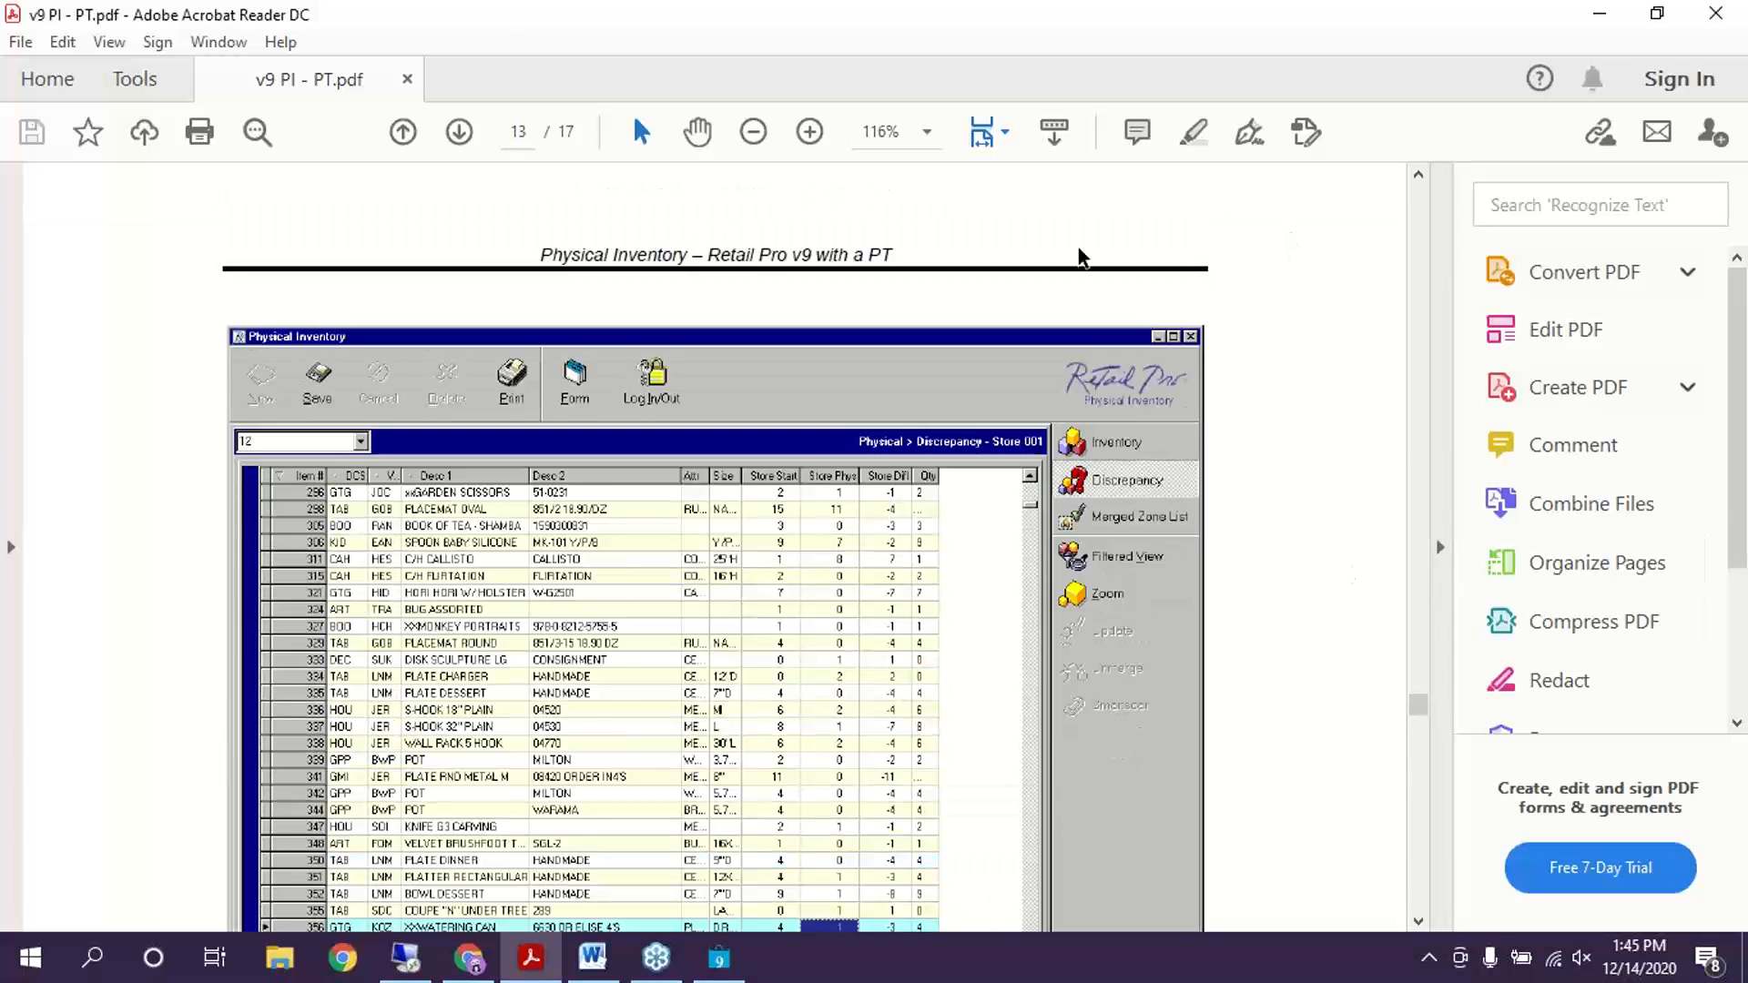
pyautogui.scroll(-3, 1077, 258)
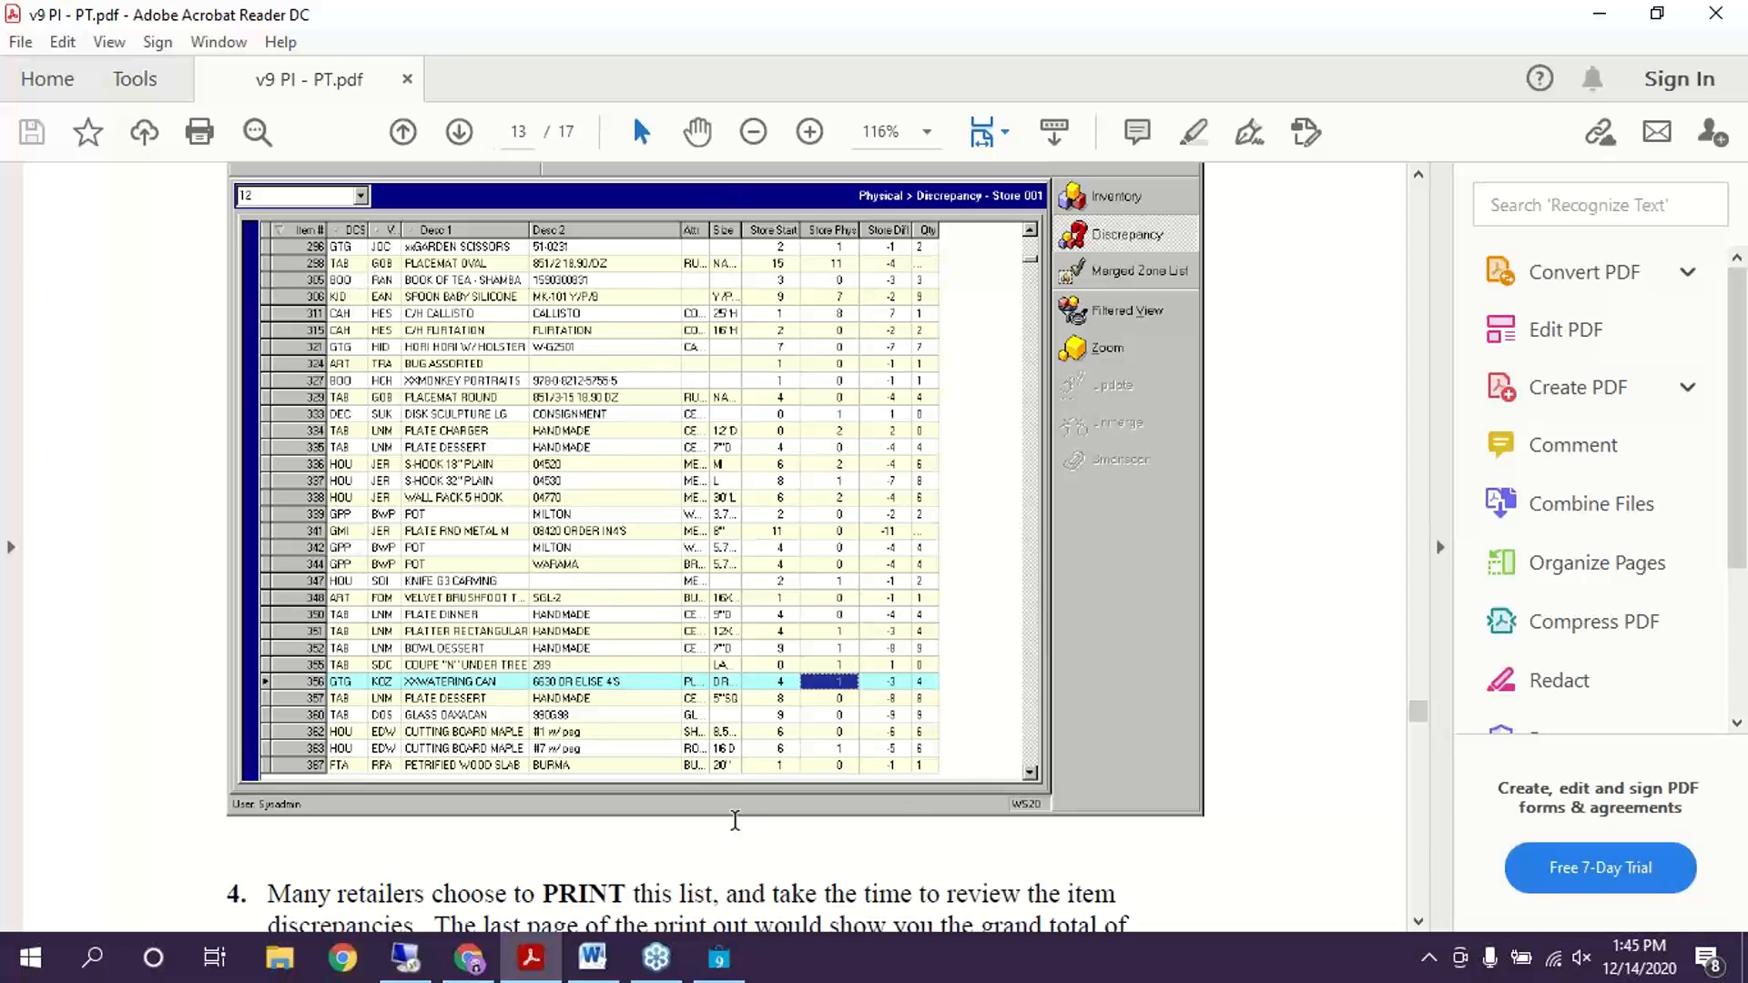
pyautogui.click(720, 958)
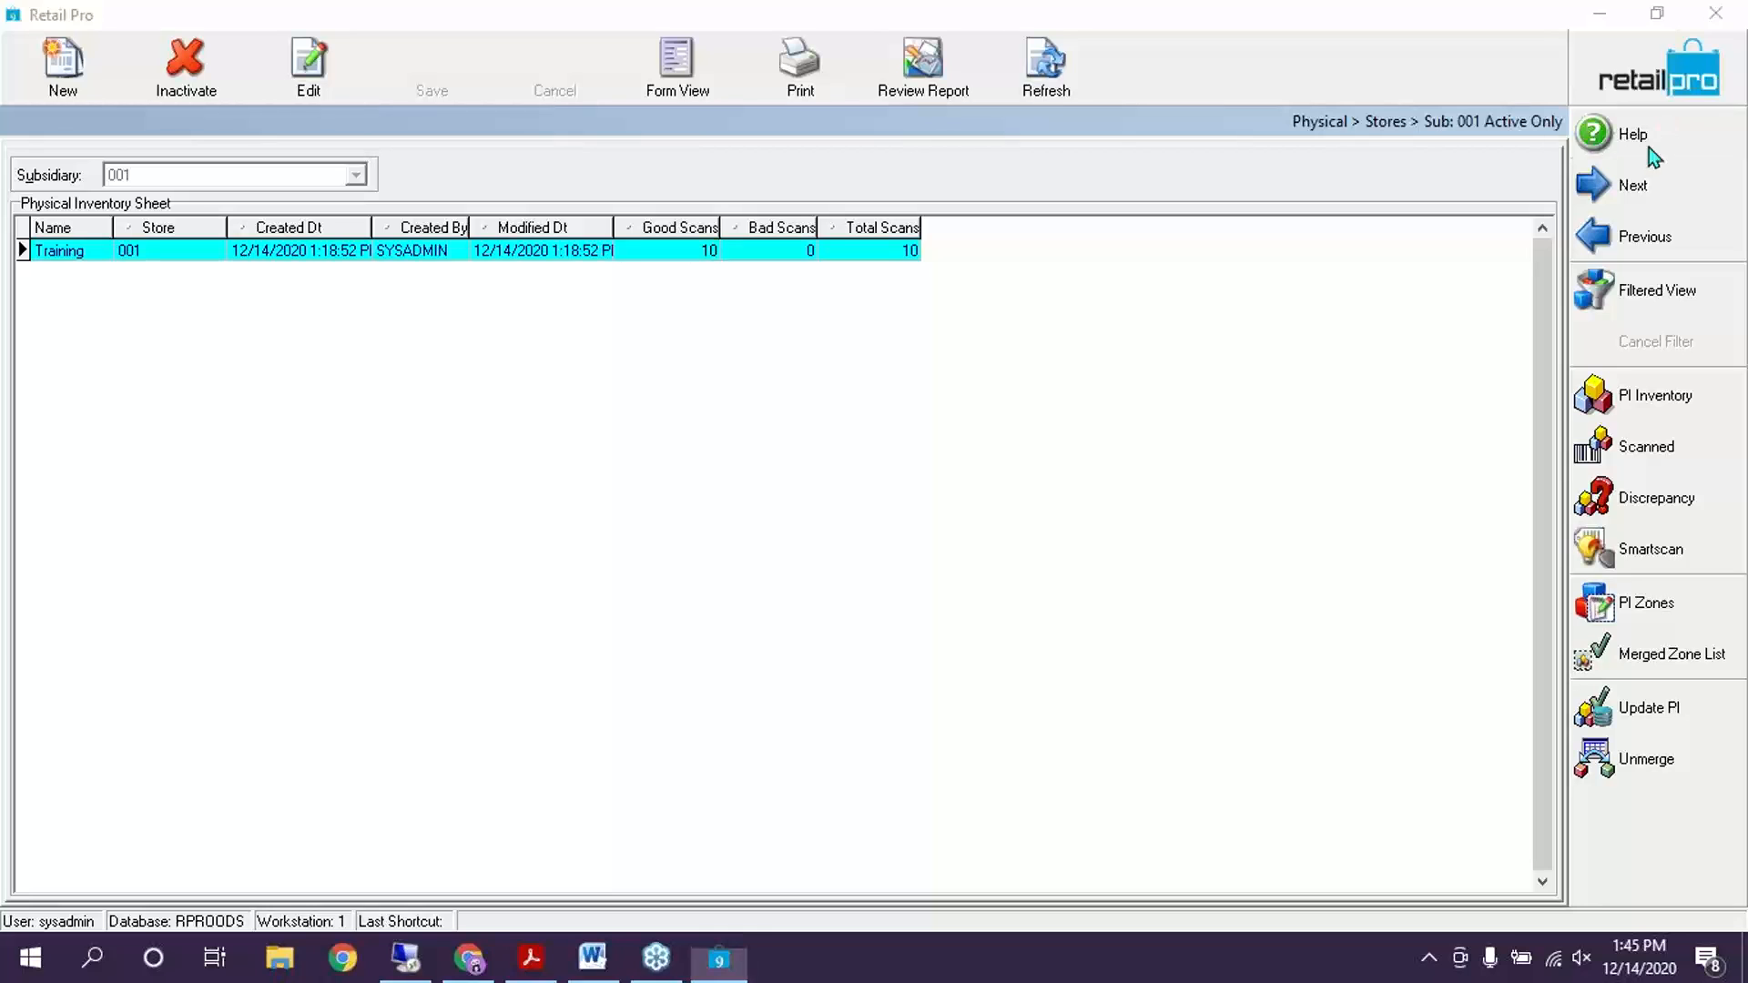
# Open the Training inventory's discrepancy view and sort it by Desc2 so the TEST rows lead
pyautogui.click(1650, 490)
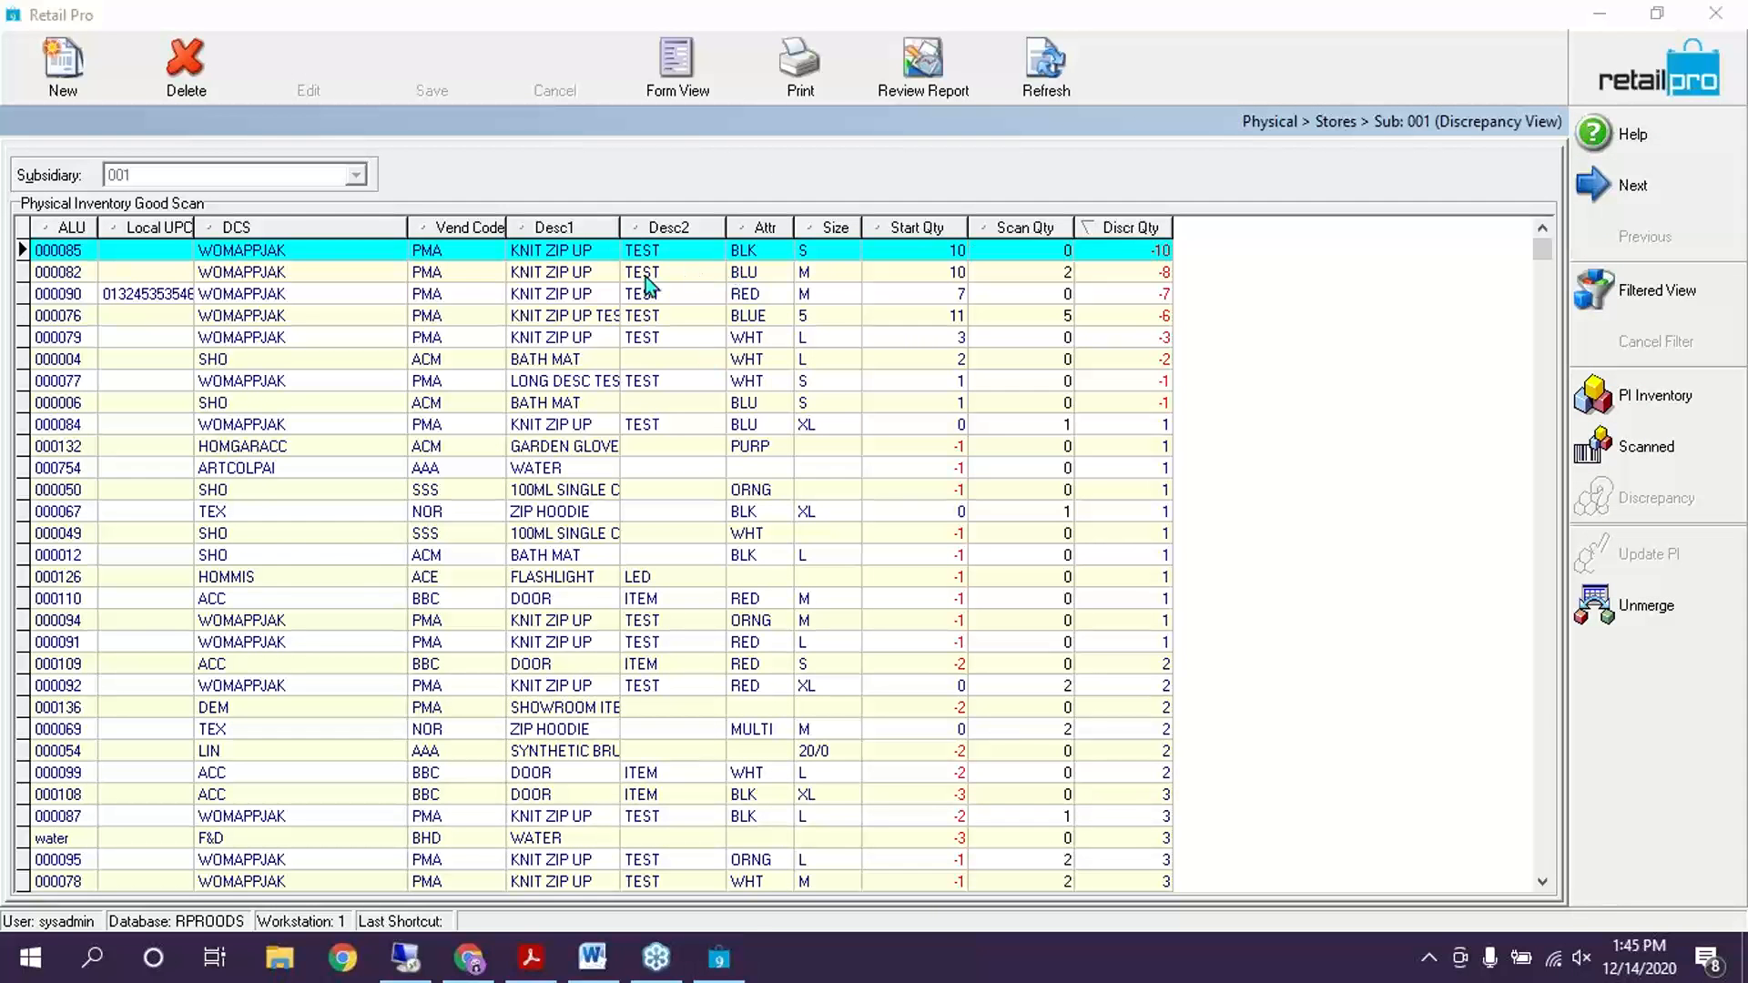
pyautogui.click(643, 228)
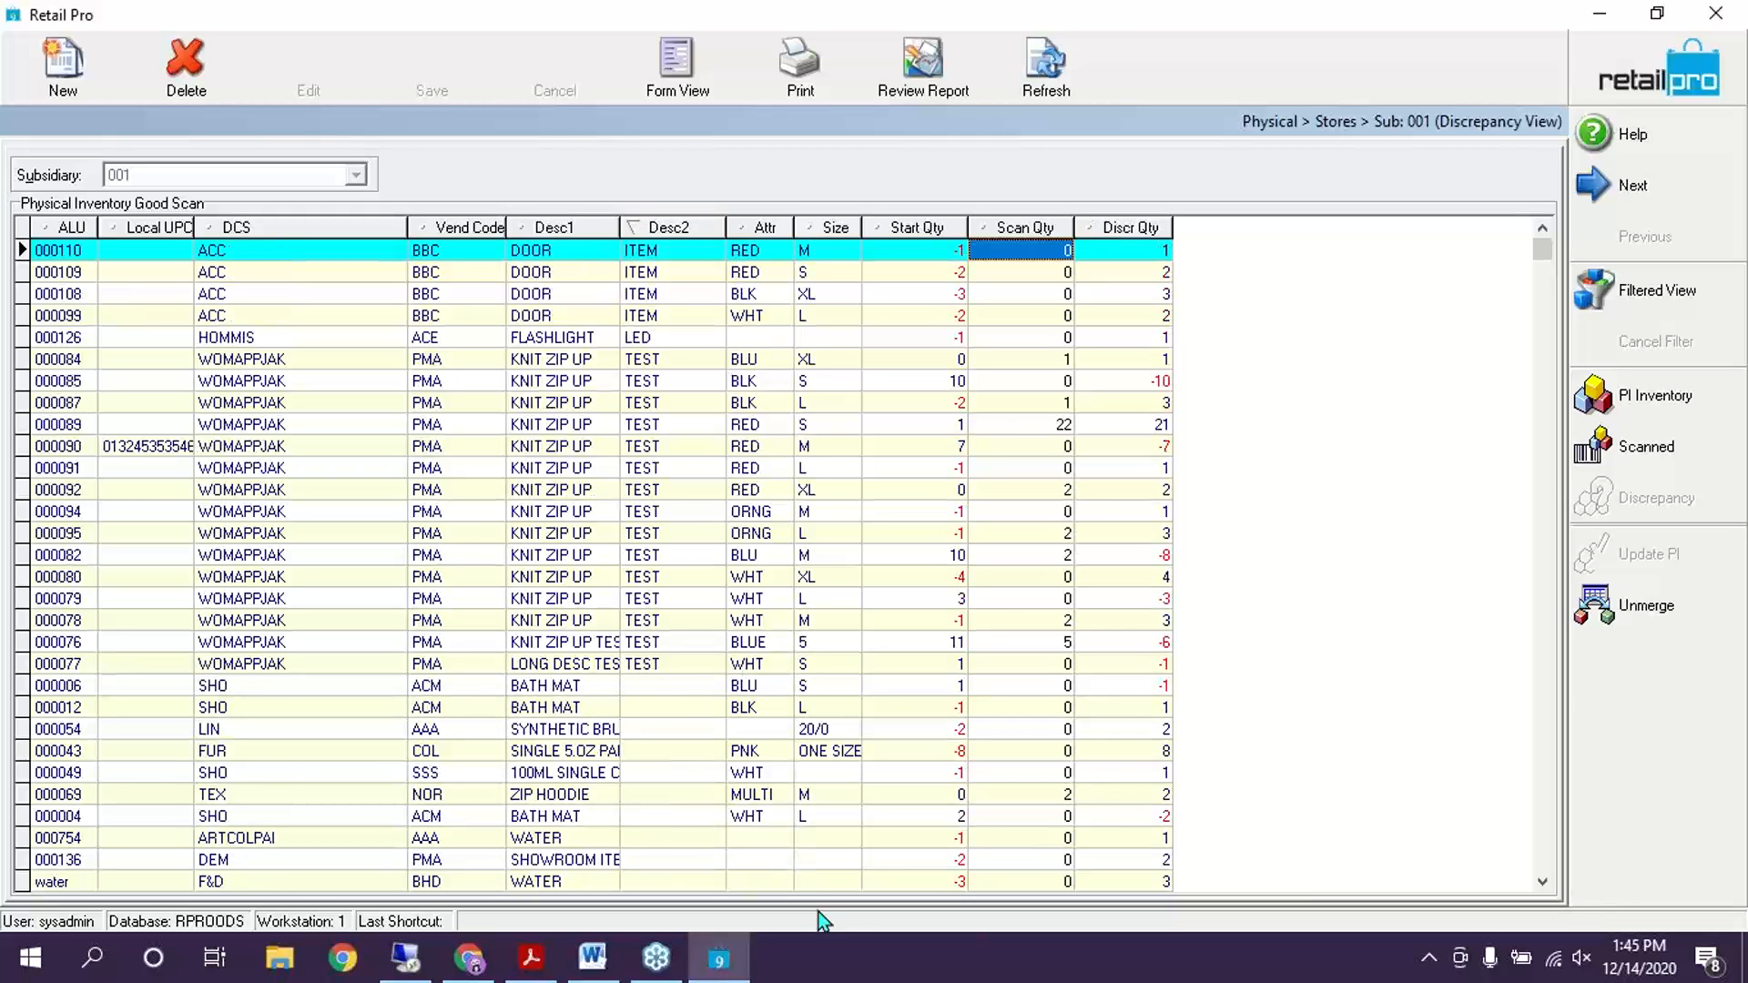
pyautogui.click(643, 229)
pyautogui.click(645, 230)
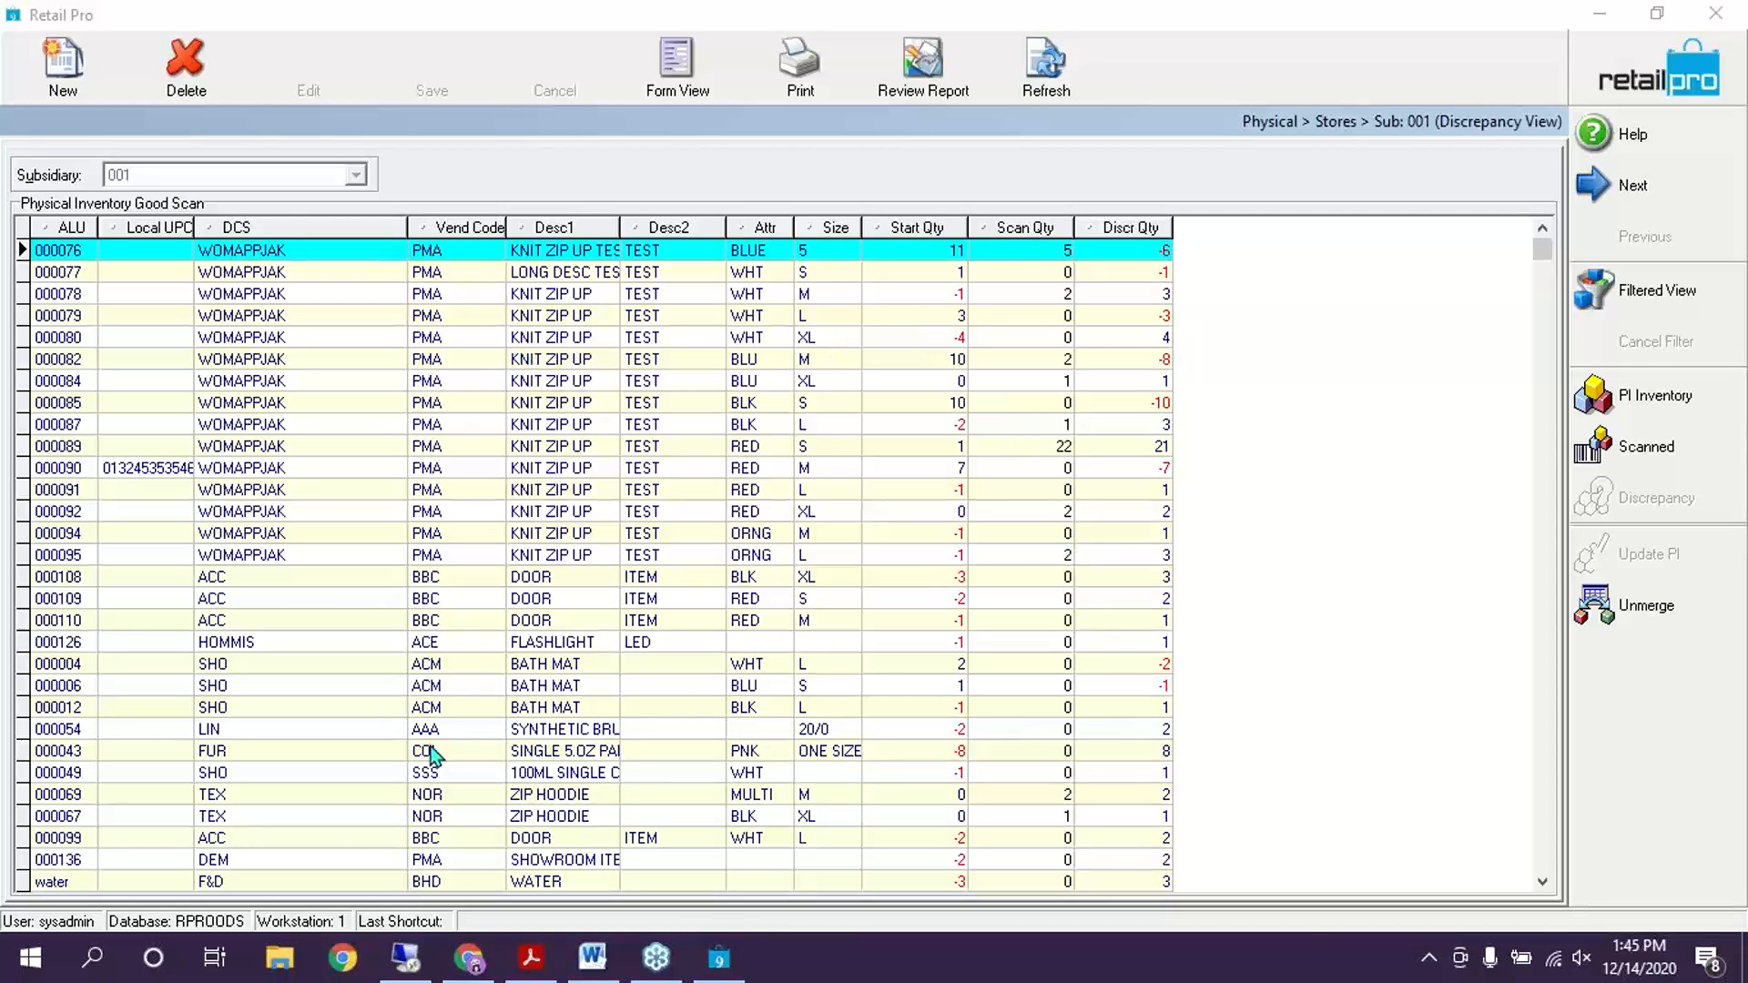
pyautogui.click(530, 958)
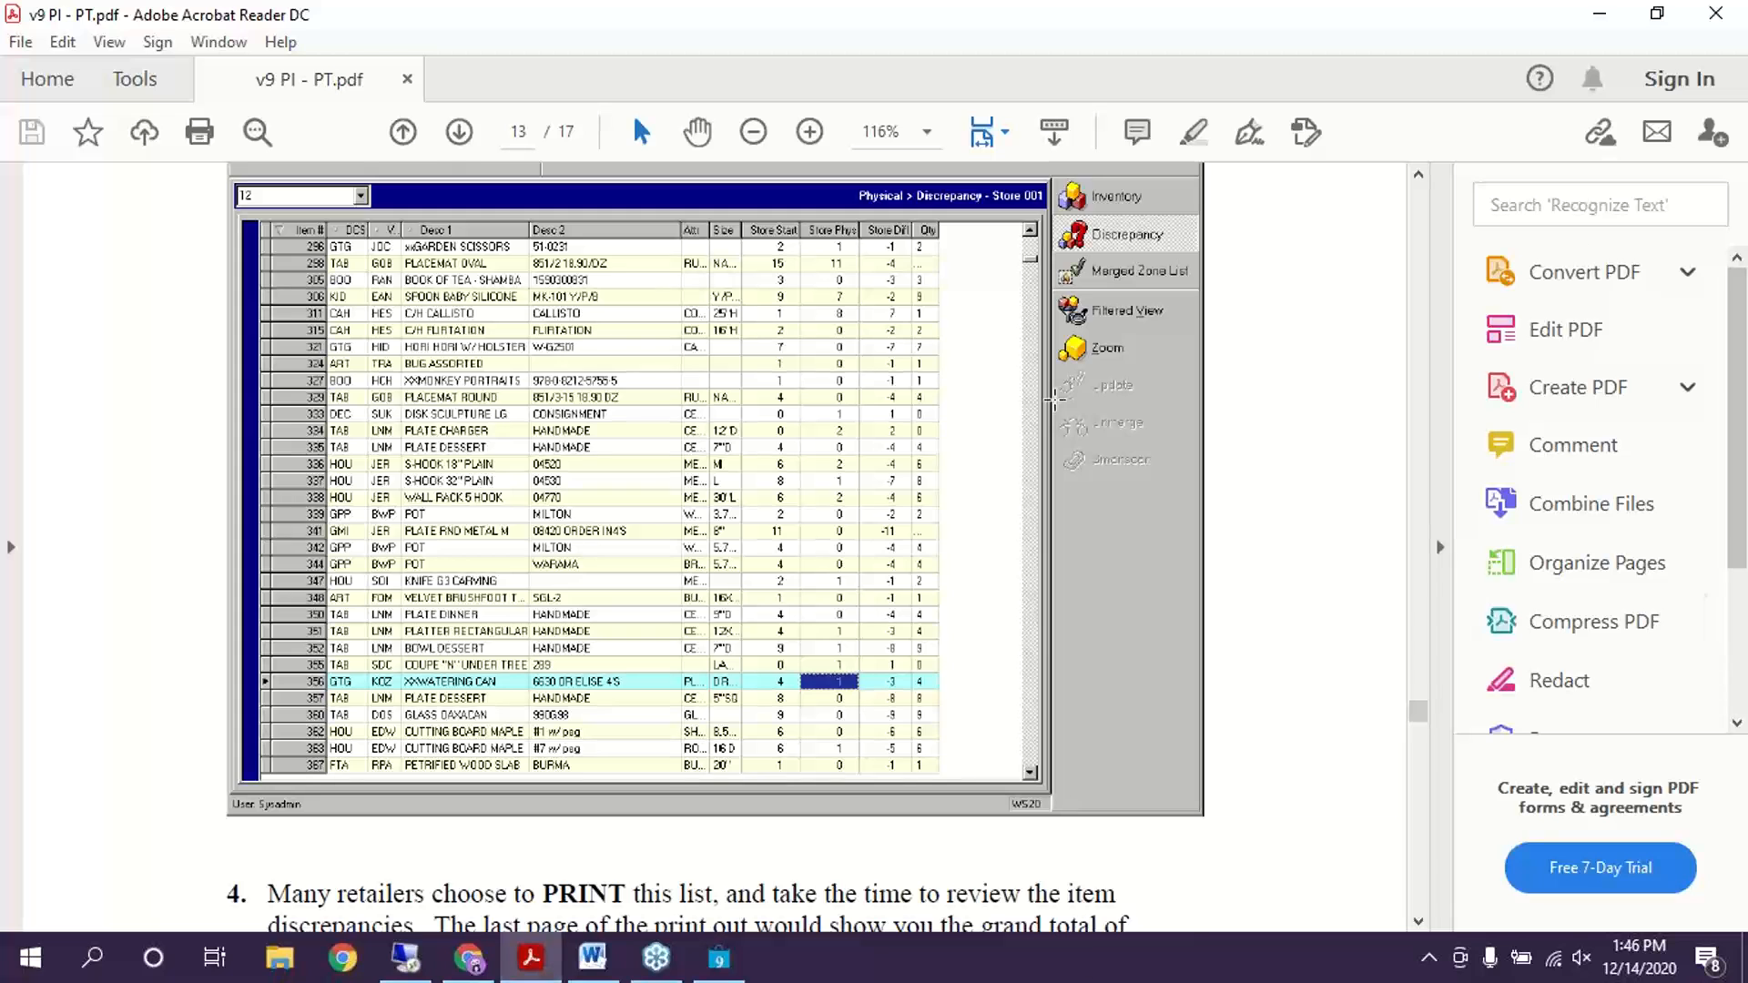
# Scroll the guide to the 'Preparing the PI (remote stores only)' heading on page 14
pyautogui.scroll(-3, 1054, 398)
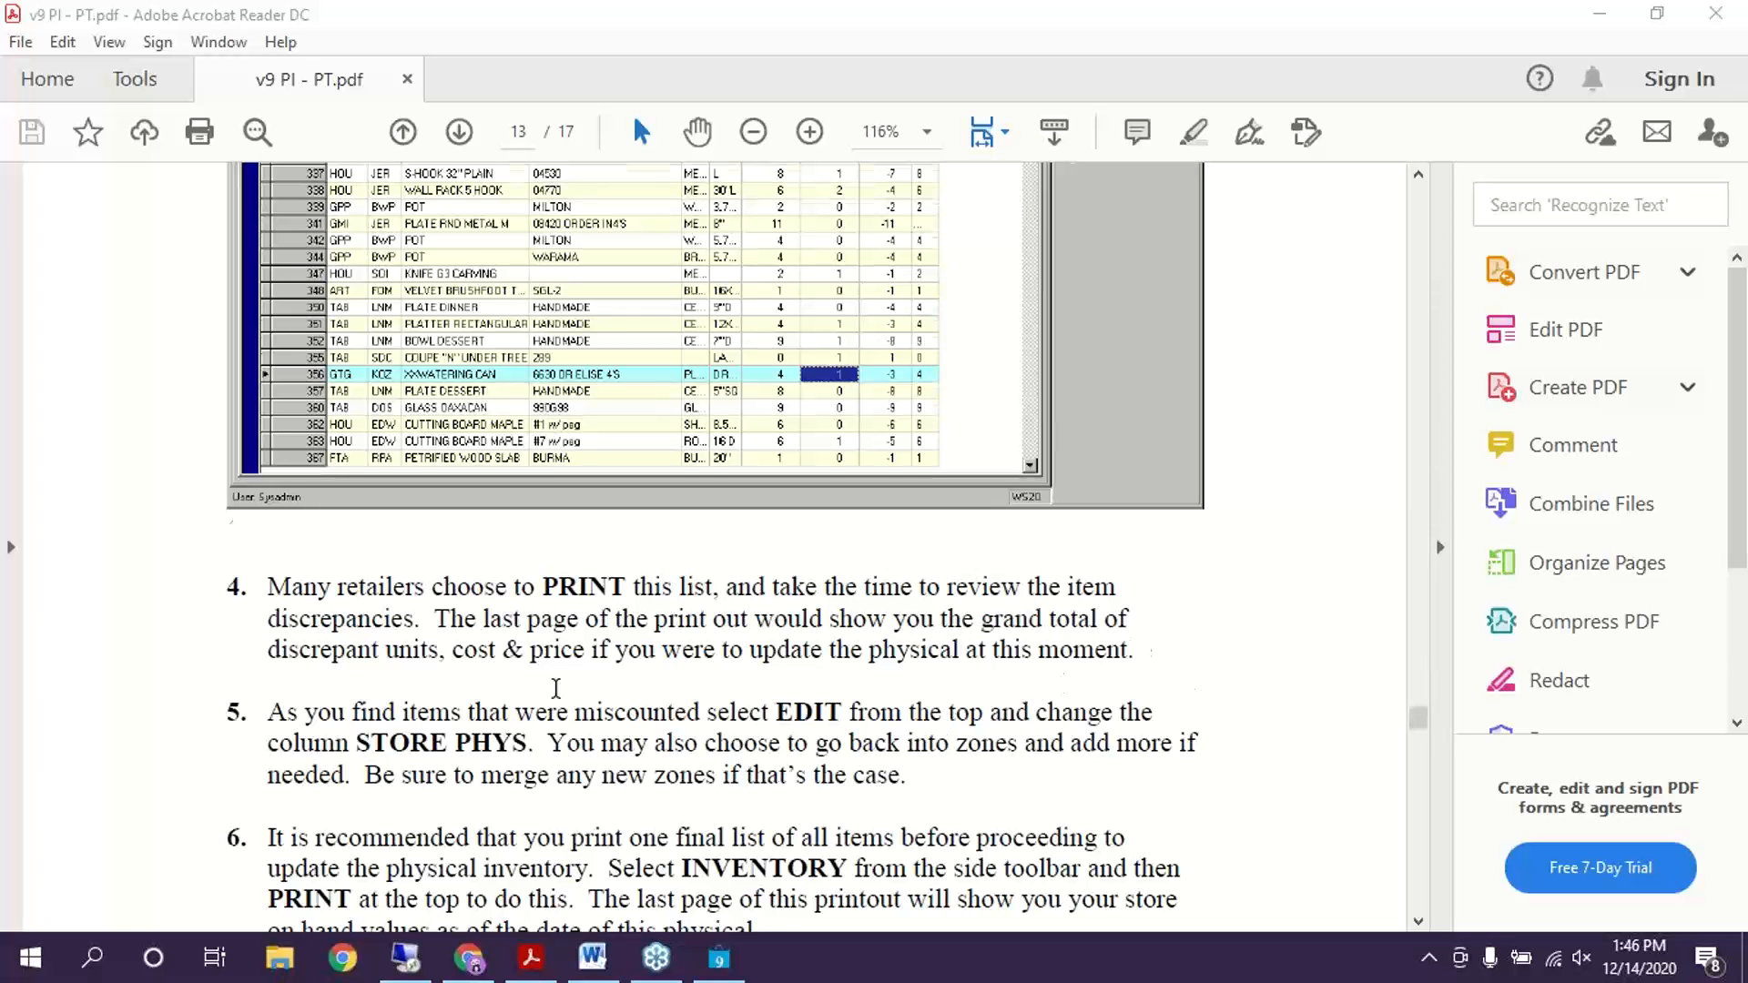
pyautogui.scroll(-8, 554, 674)
pyautogui.scroll(-3, 558, 554)
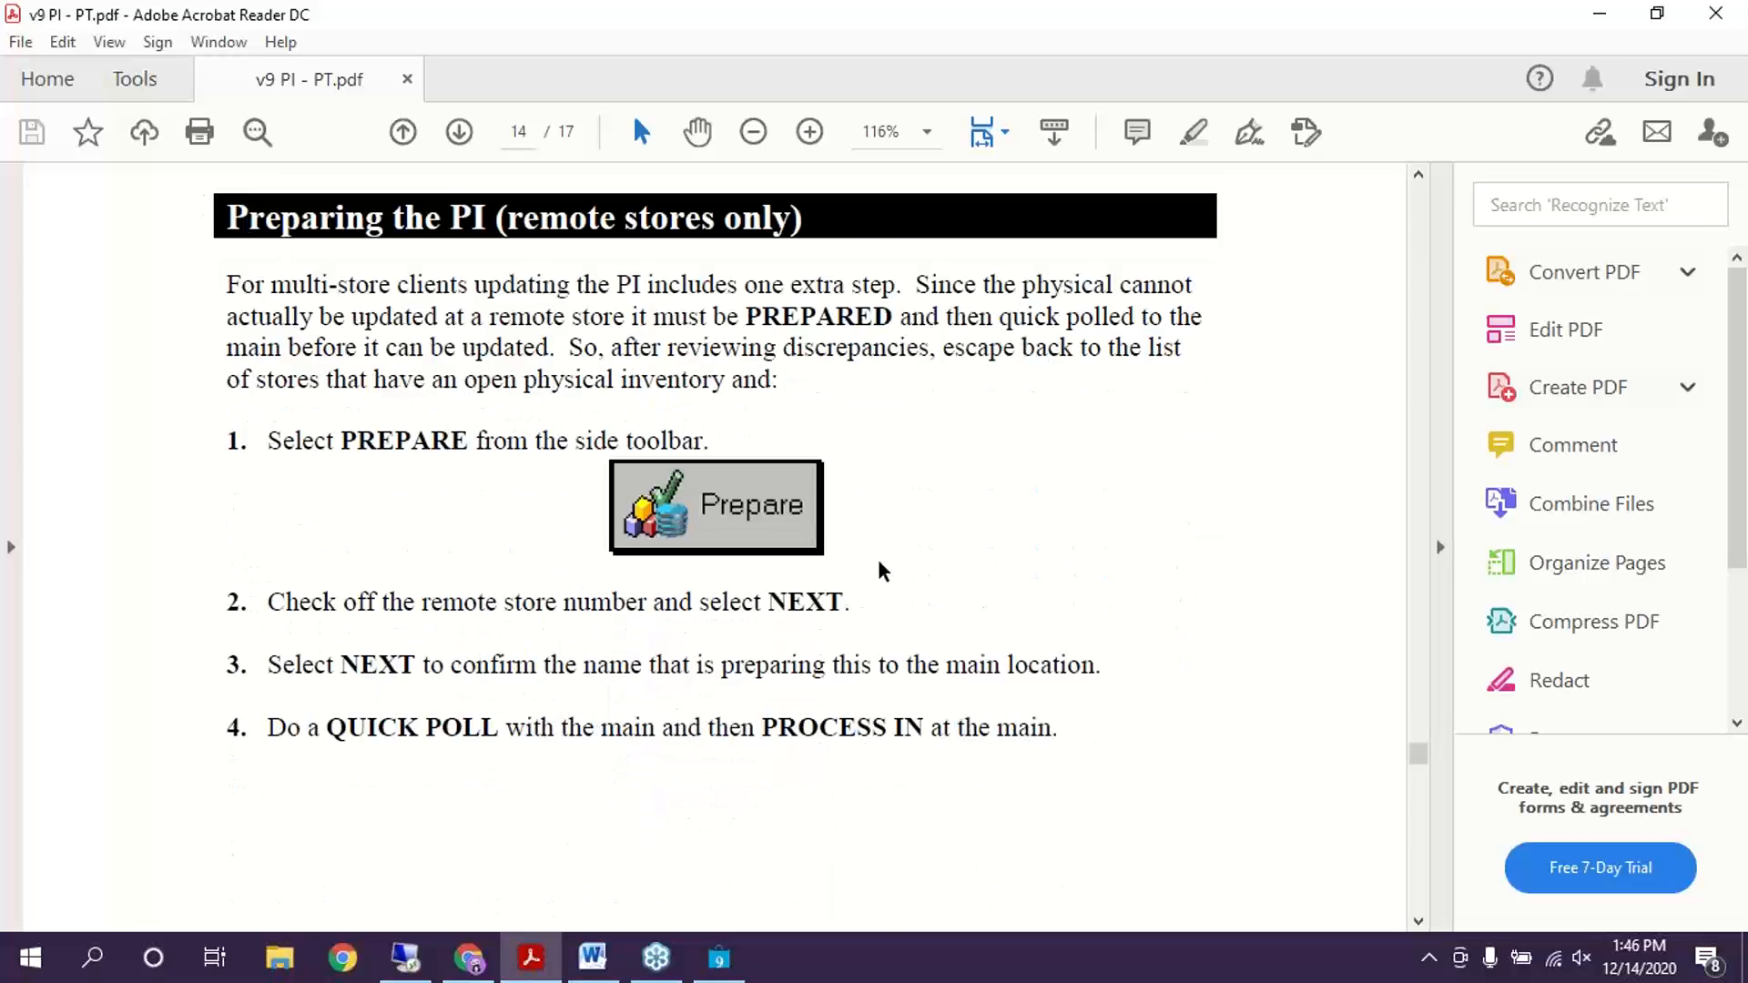
pyautogui.scroll(1, 878, 570)
# Highlight the remote-store introduction and the words 'PREPARED and' on page 14
pyautogui.scroll(-1, 878, 570)
pyautogui.moveTo(219, 284); pyautogui.dragTo(804, 407)
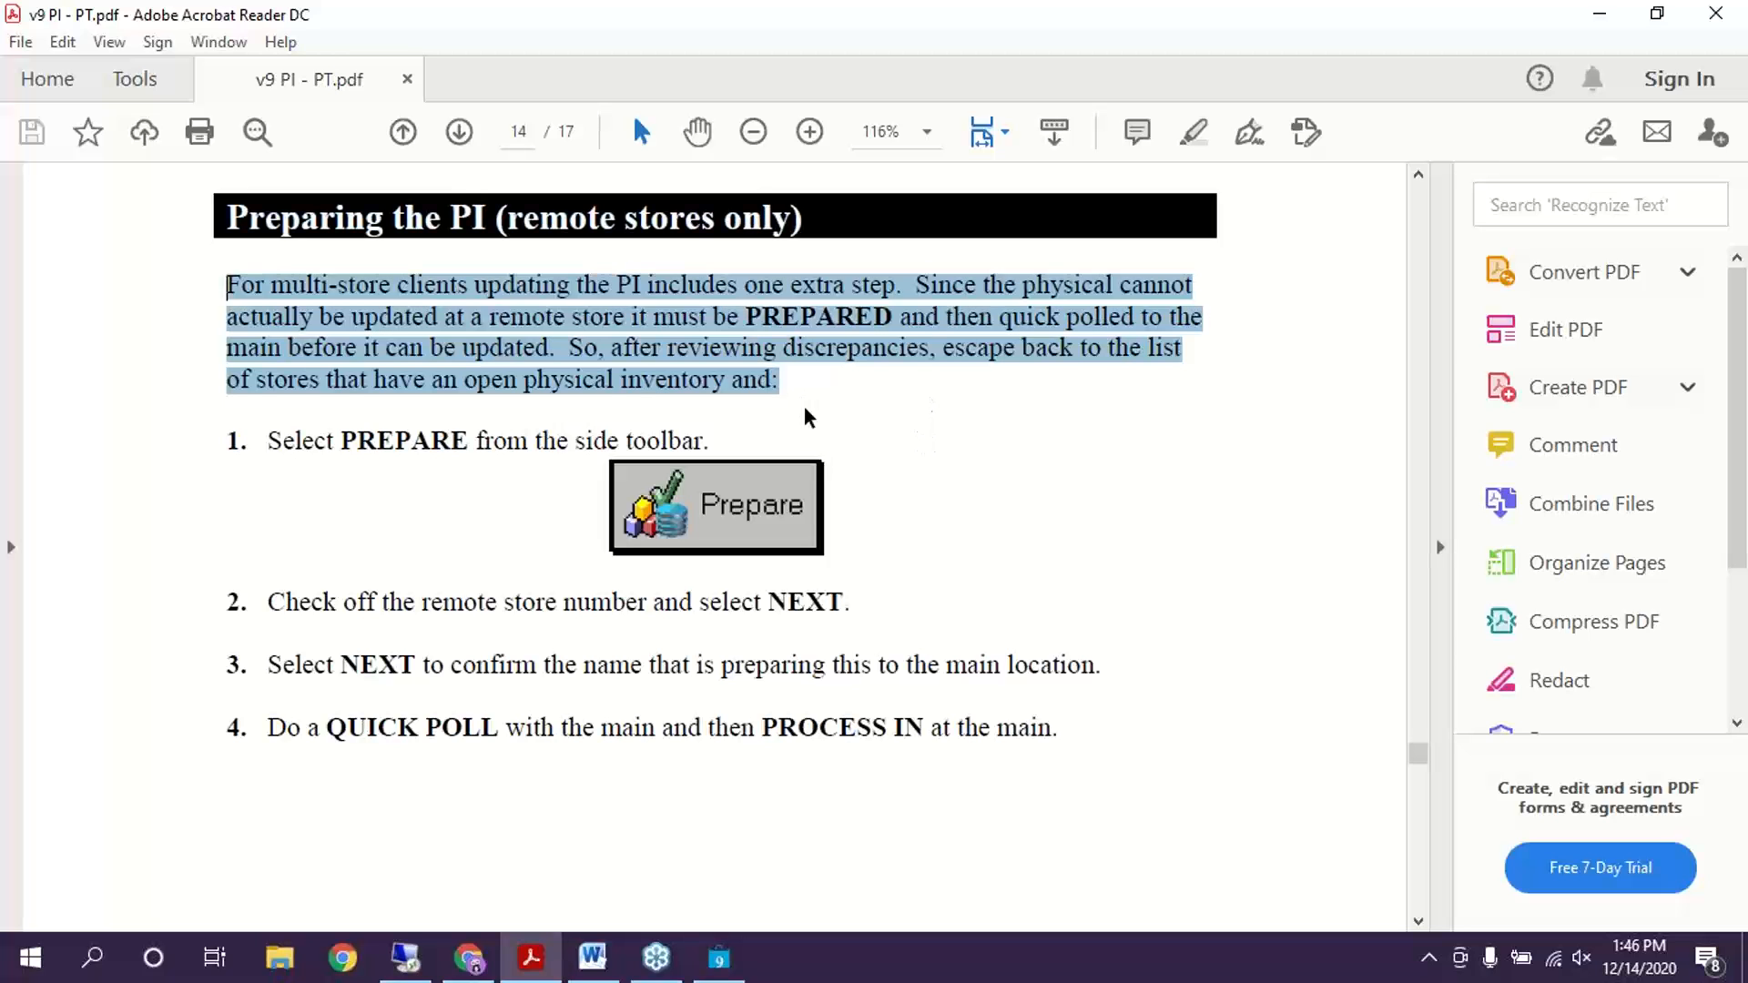
pyautogui.click(810, 405)
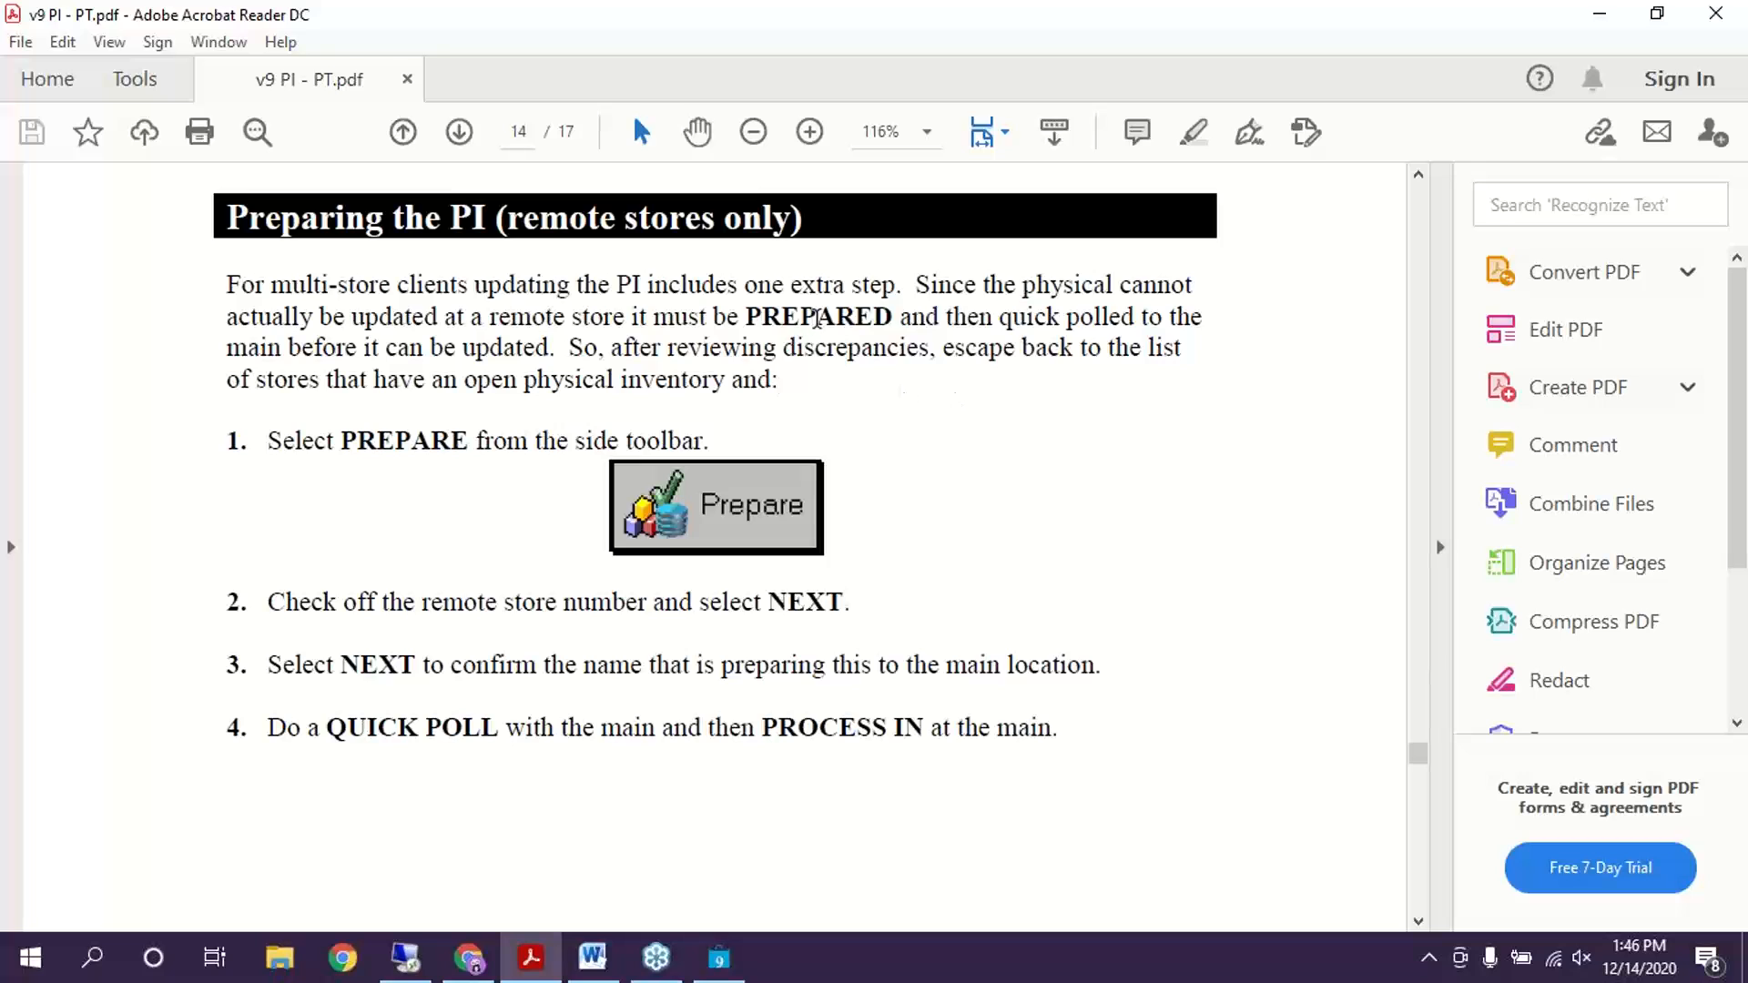
pyautogui.moveTo(747, 319); pyautogui.dragTo(938, 321)
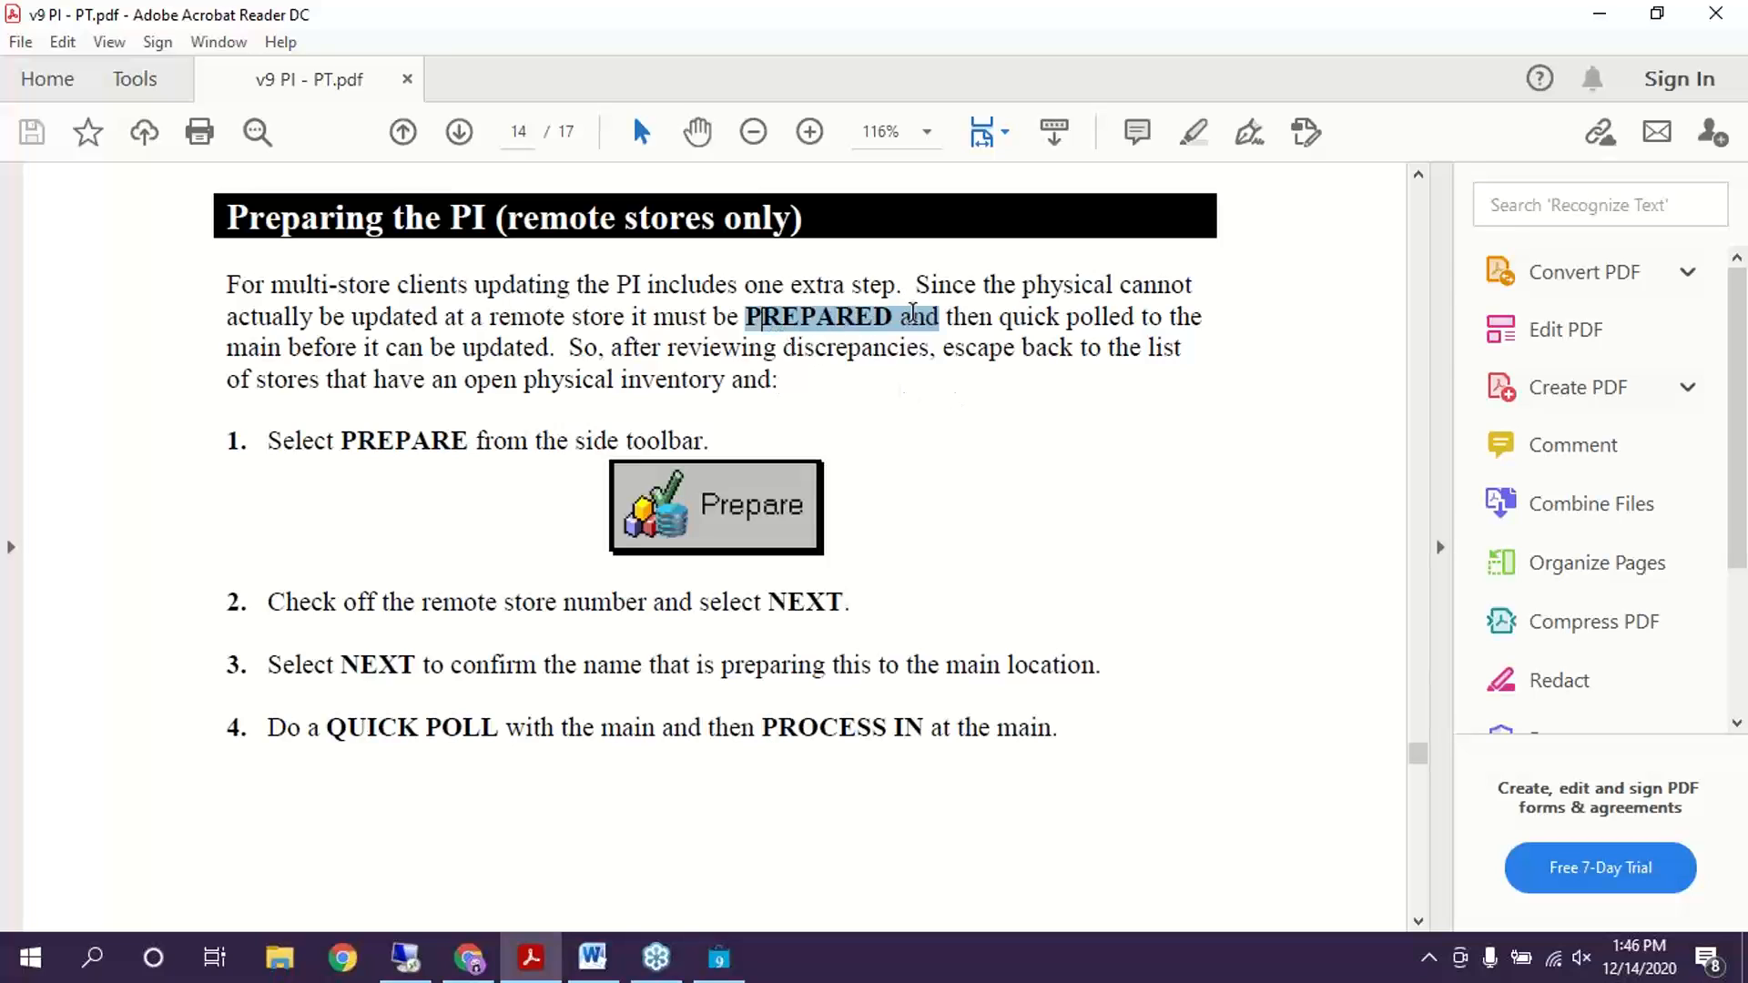
pyautogui.click(522, 334)
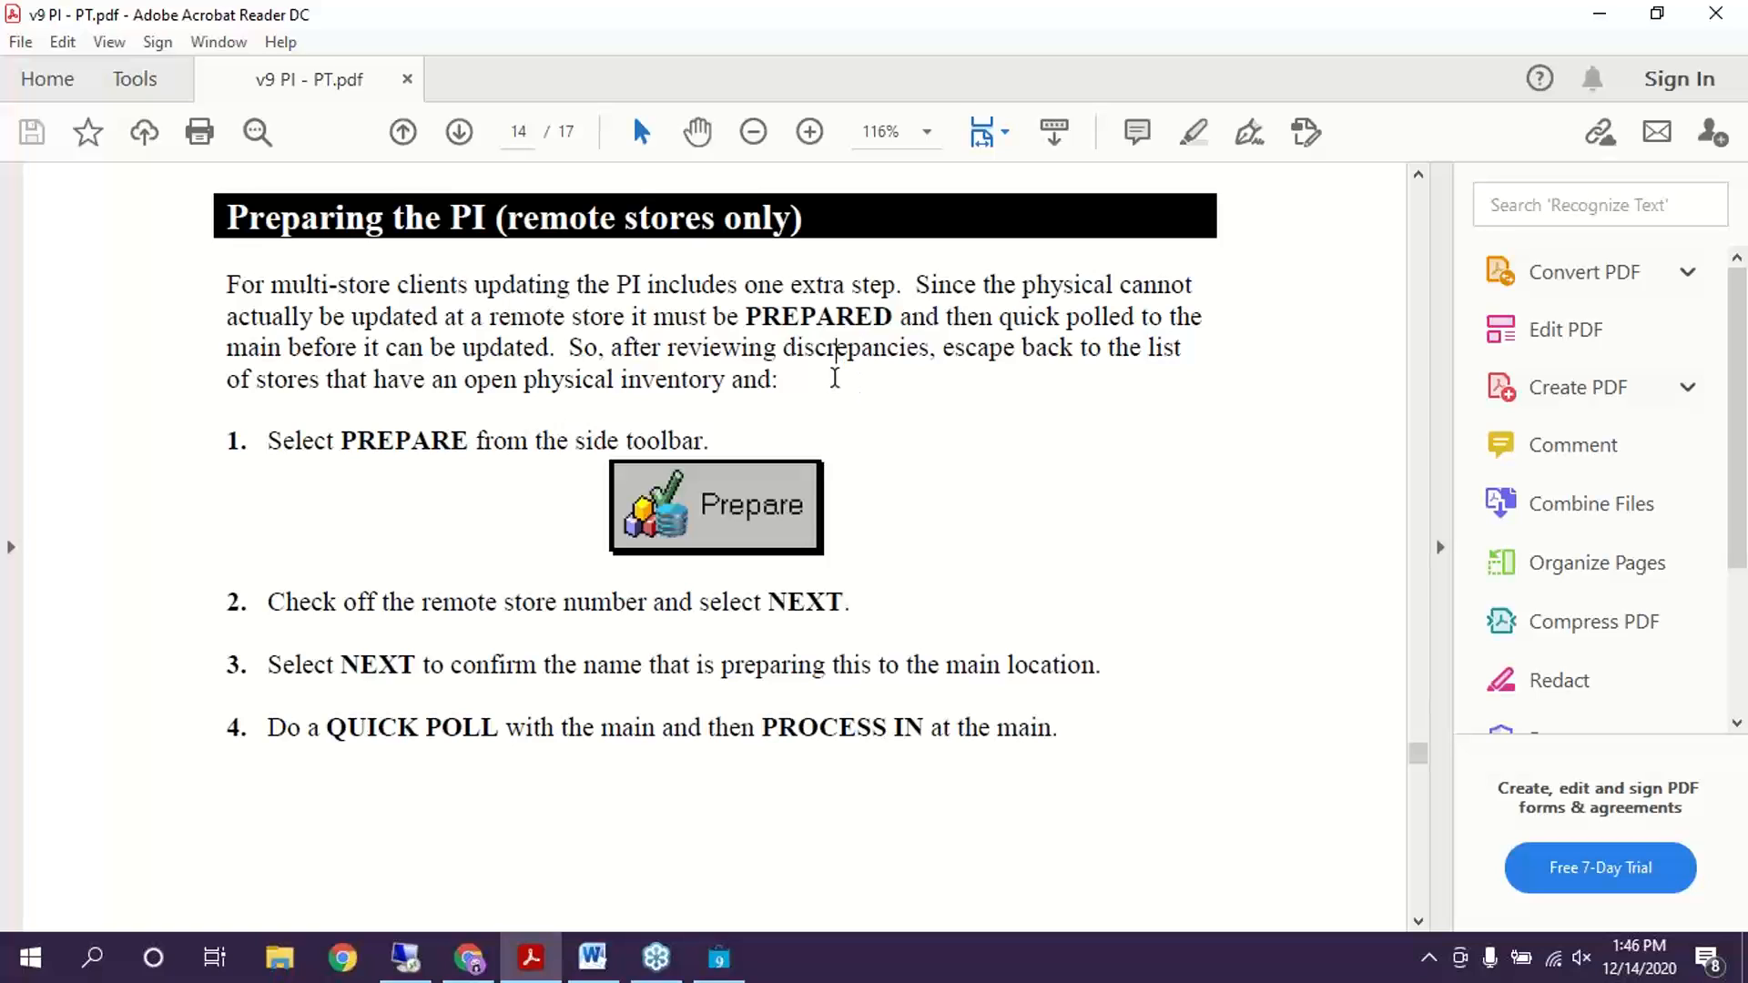
pyautogui.click(801, 382)
# Scroll on to page 15's Updating the PI section, highlighting 'PROCESS IN' along the way
pyautogui.scroll(-4, 910, 663)
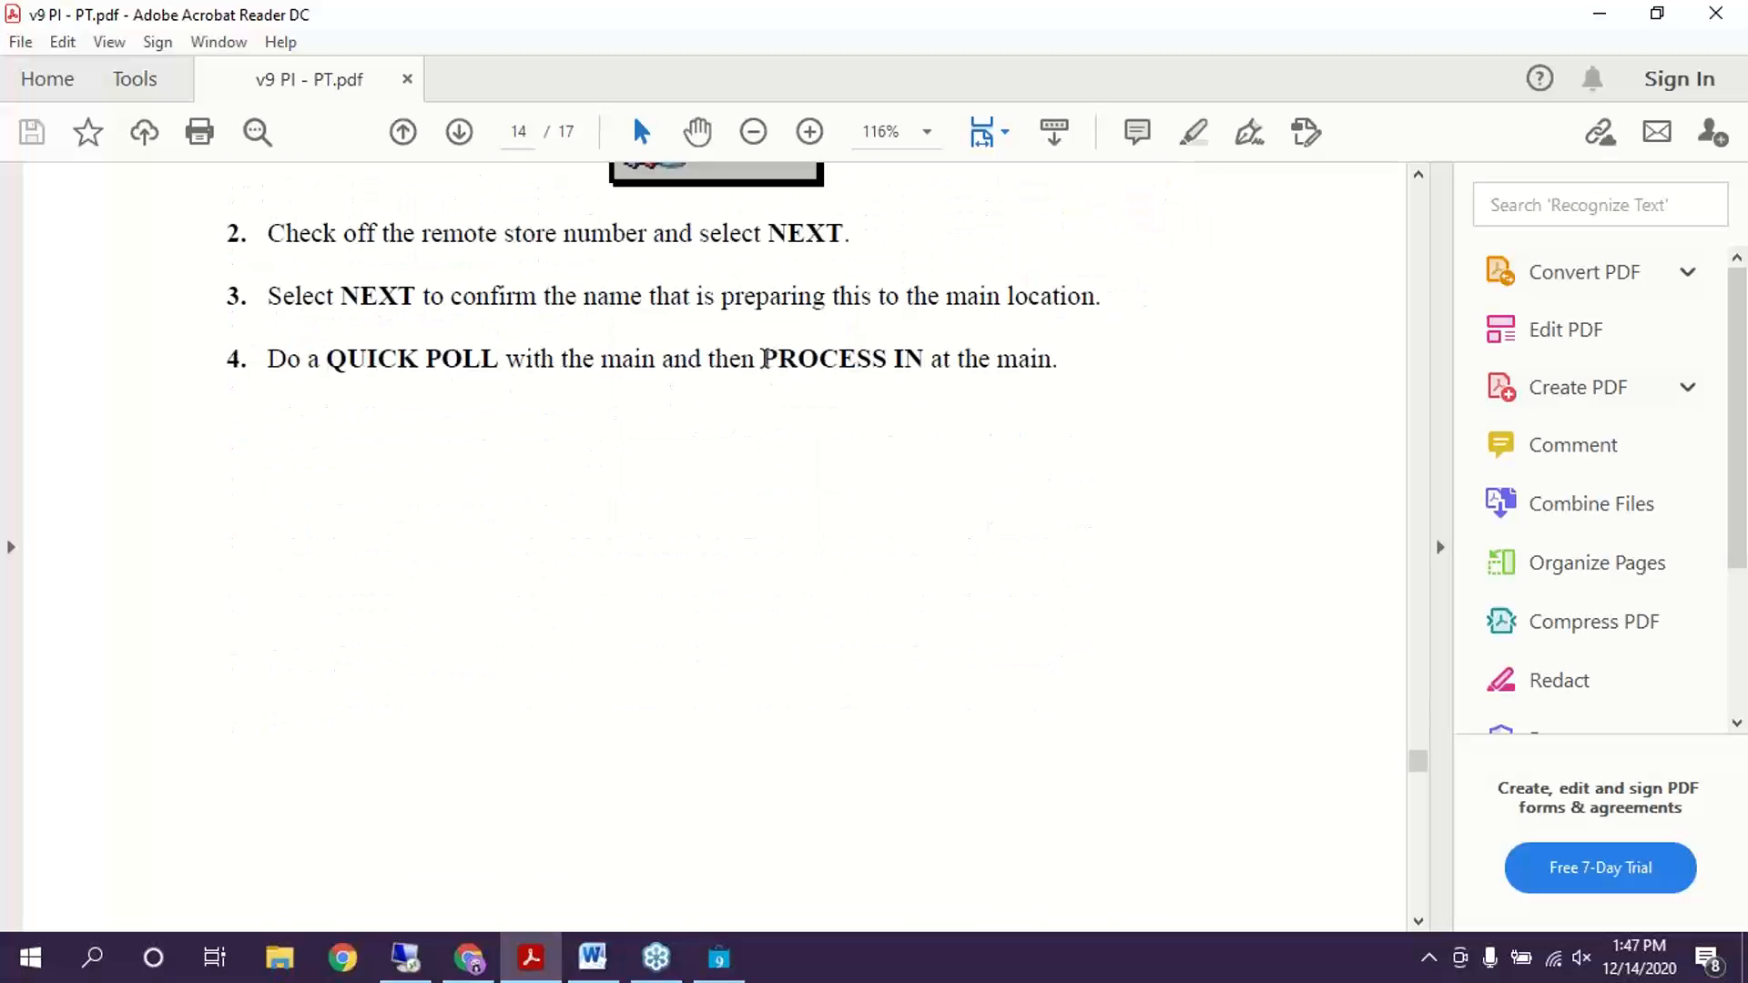
pyautogui.moveTo(756, 359); pyautogui.dragTo(895, 352)
pyautogui.scroll(-12, 753, 656)
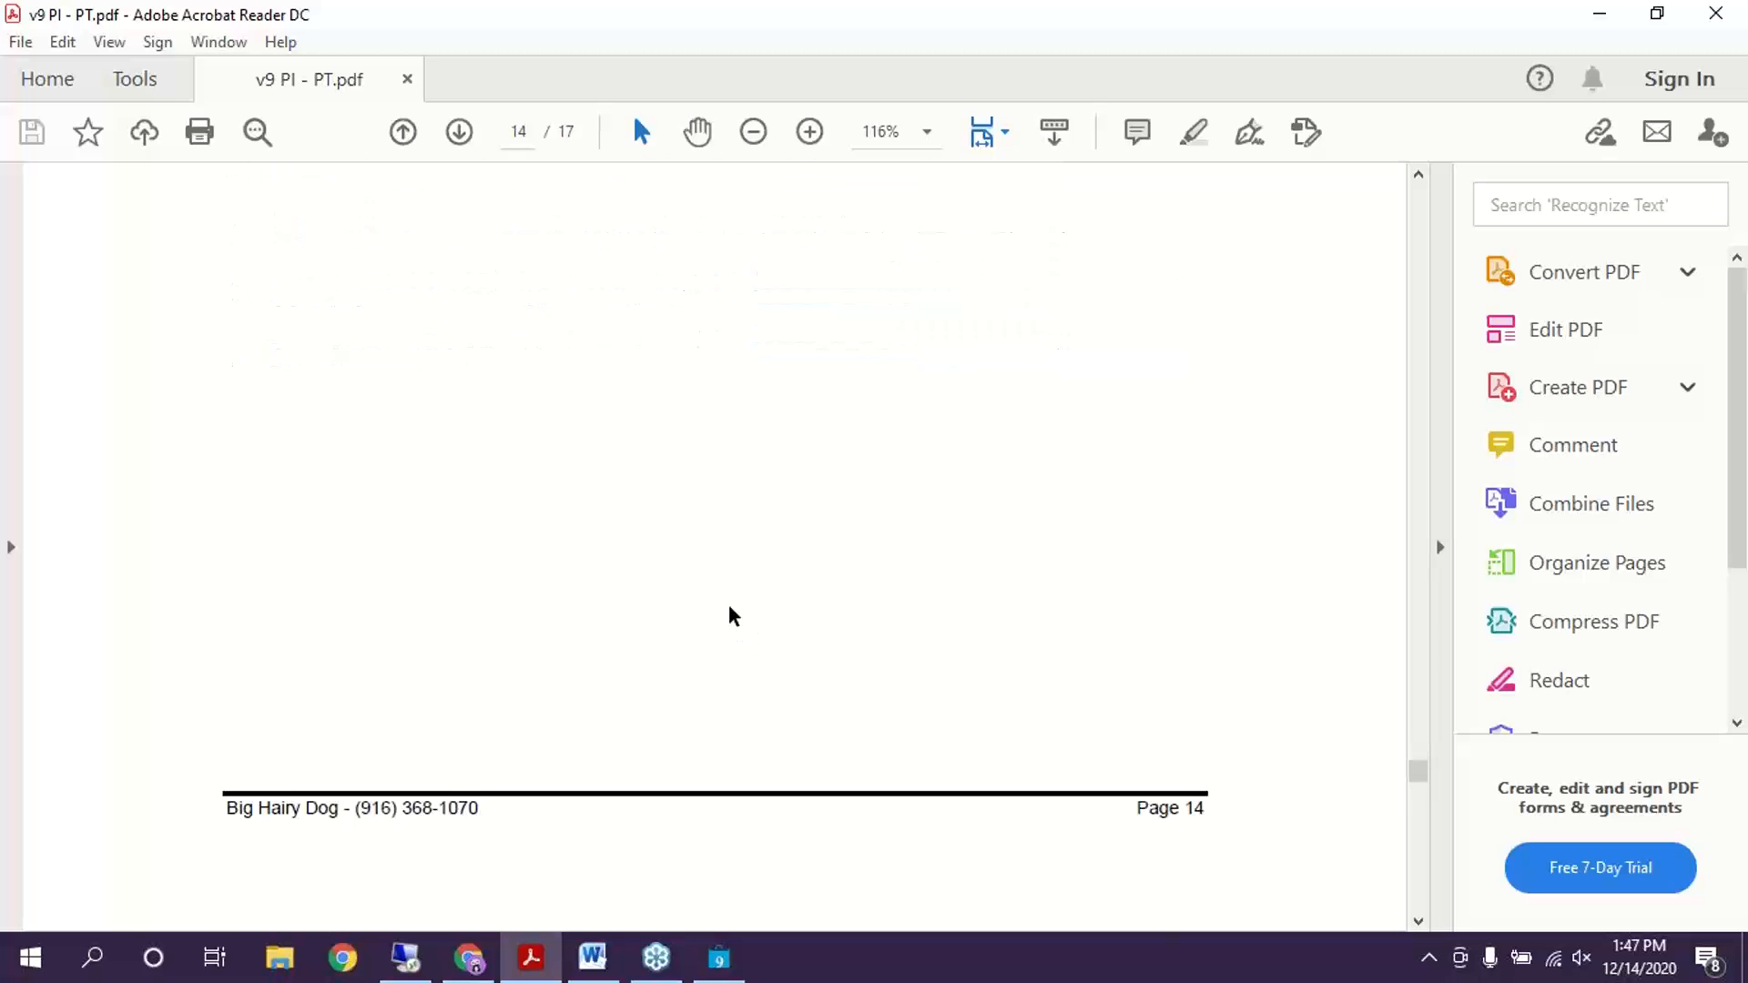
pyautogui.scroll(-2, 241, 401)
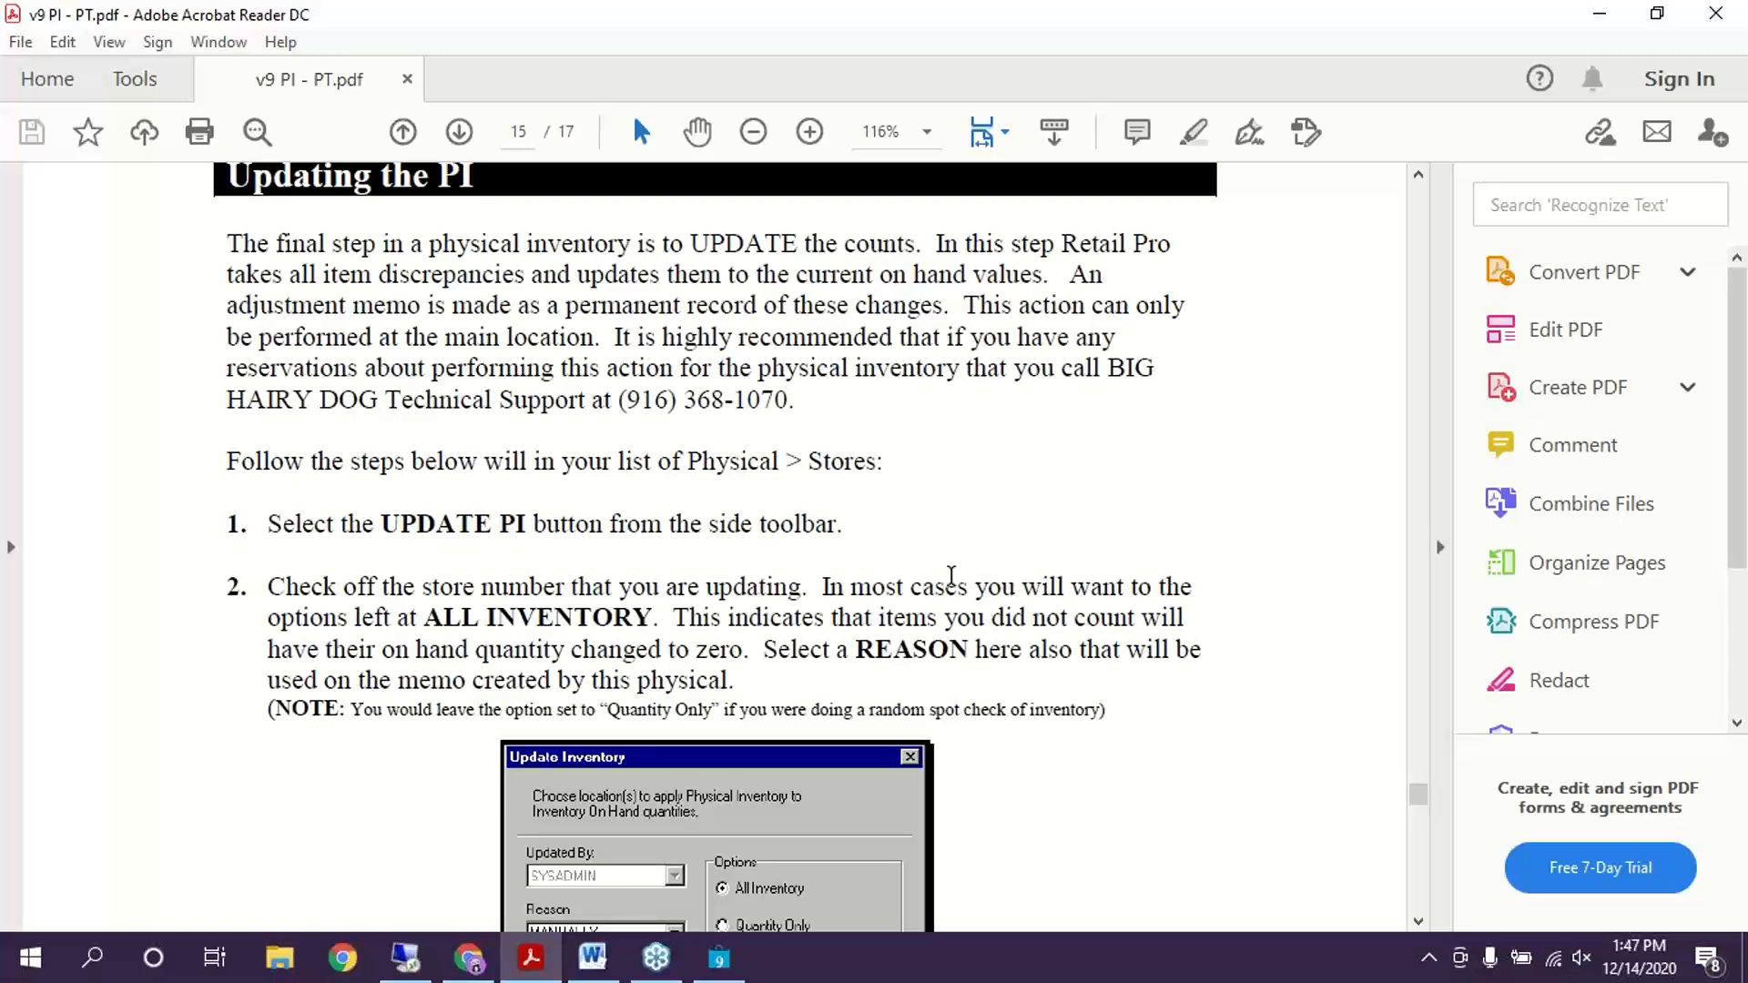
# Delete the empty CORRECTIONS zone from the Training inventory's zones and go back to the sheet list
pyautogui.click(720, 958)
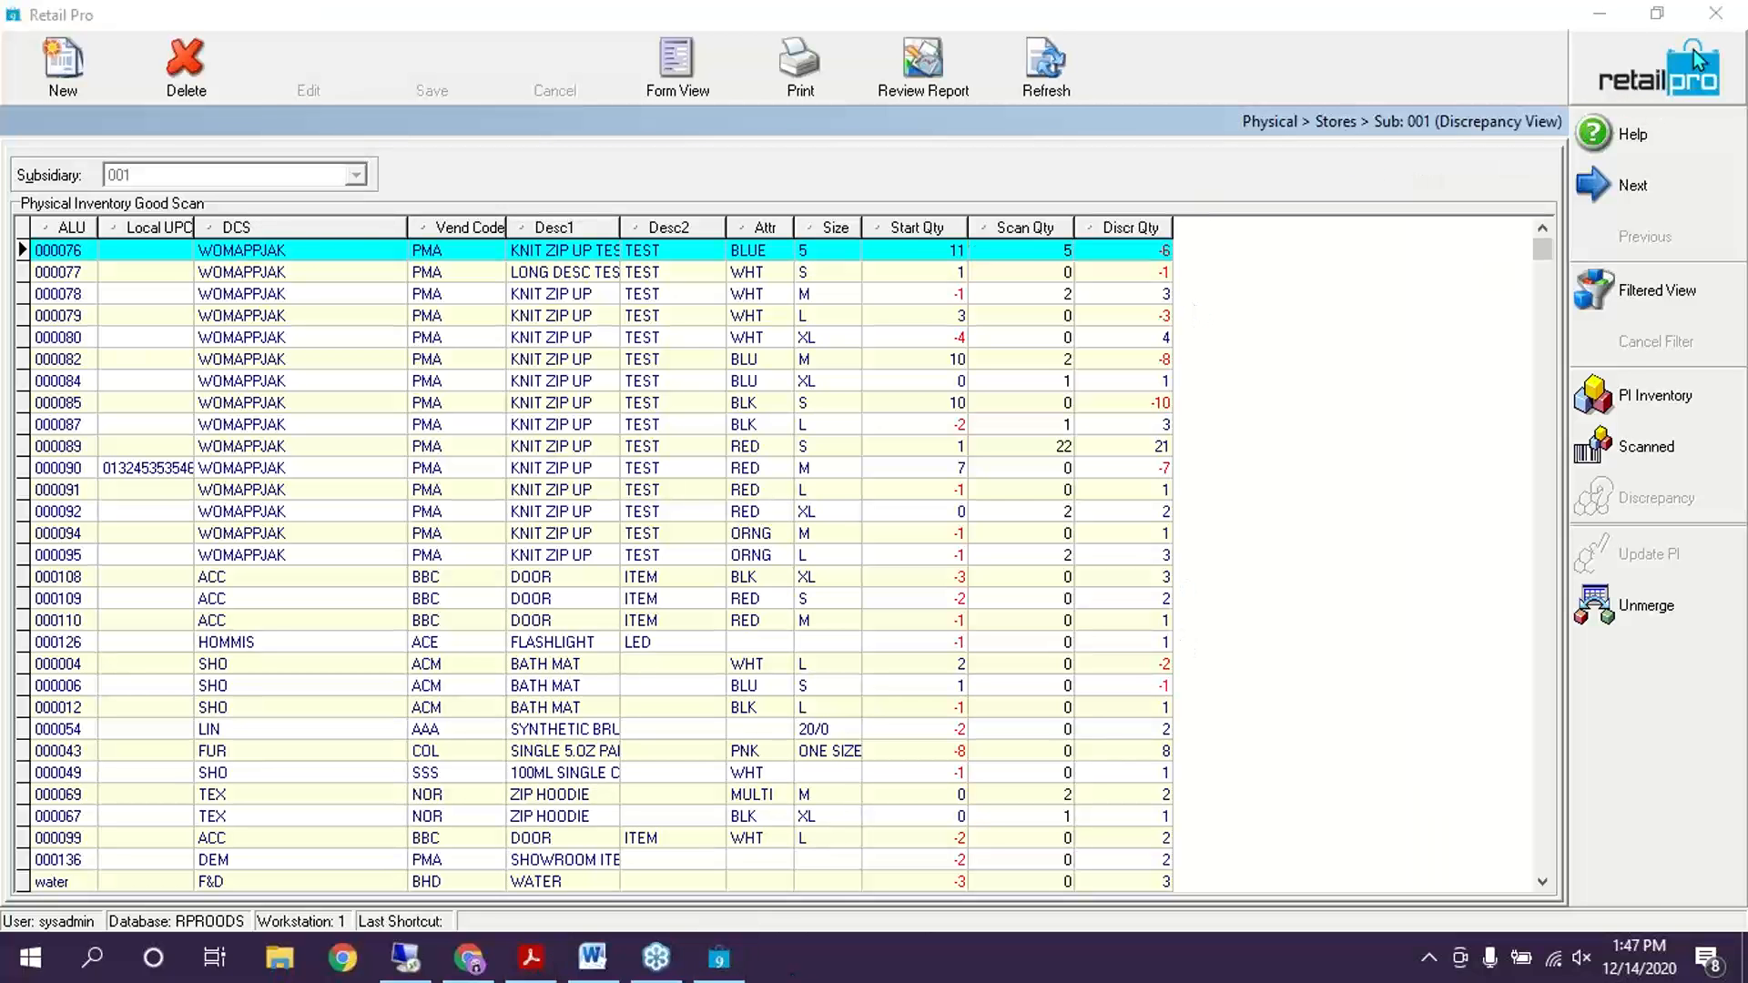
pyautogui.click(1641, 74)
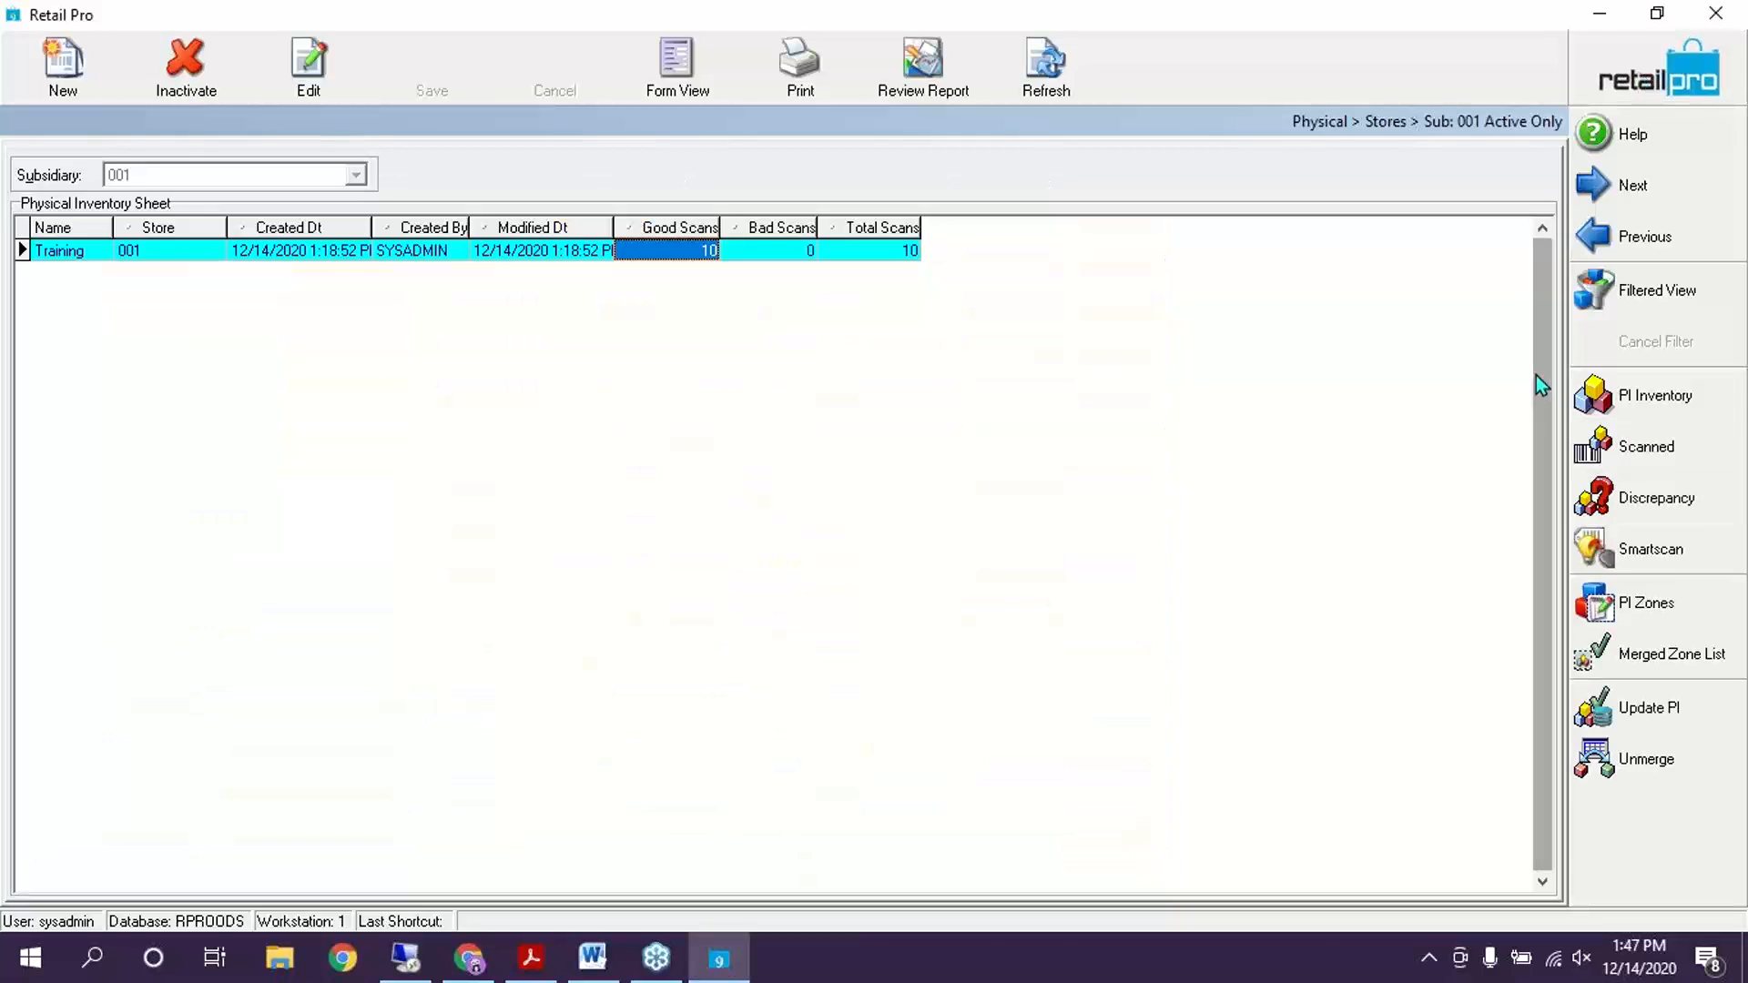
pyautogui.click(1653, 604)
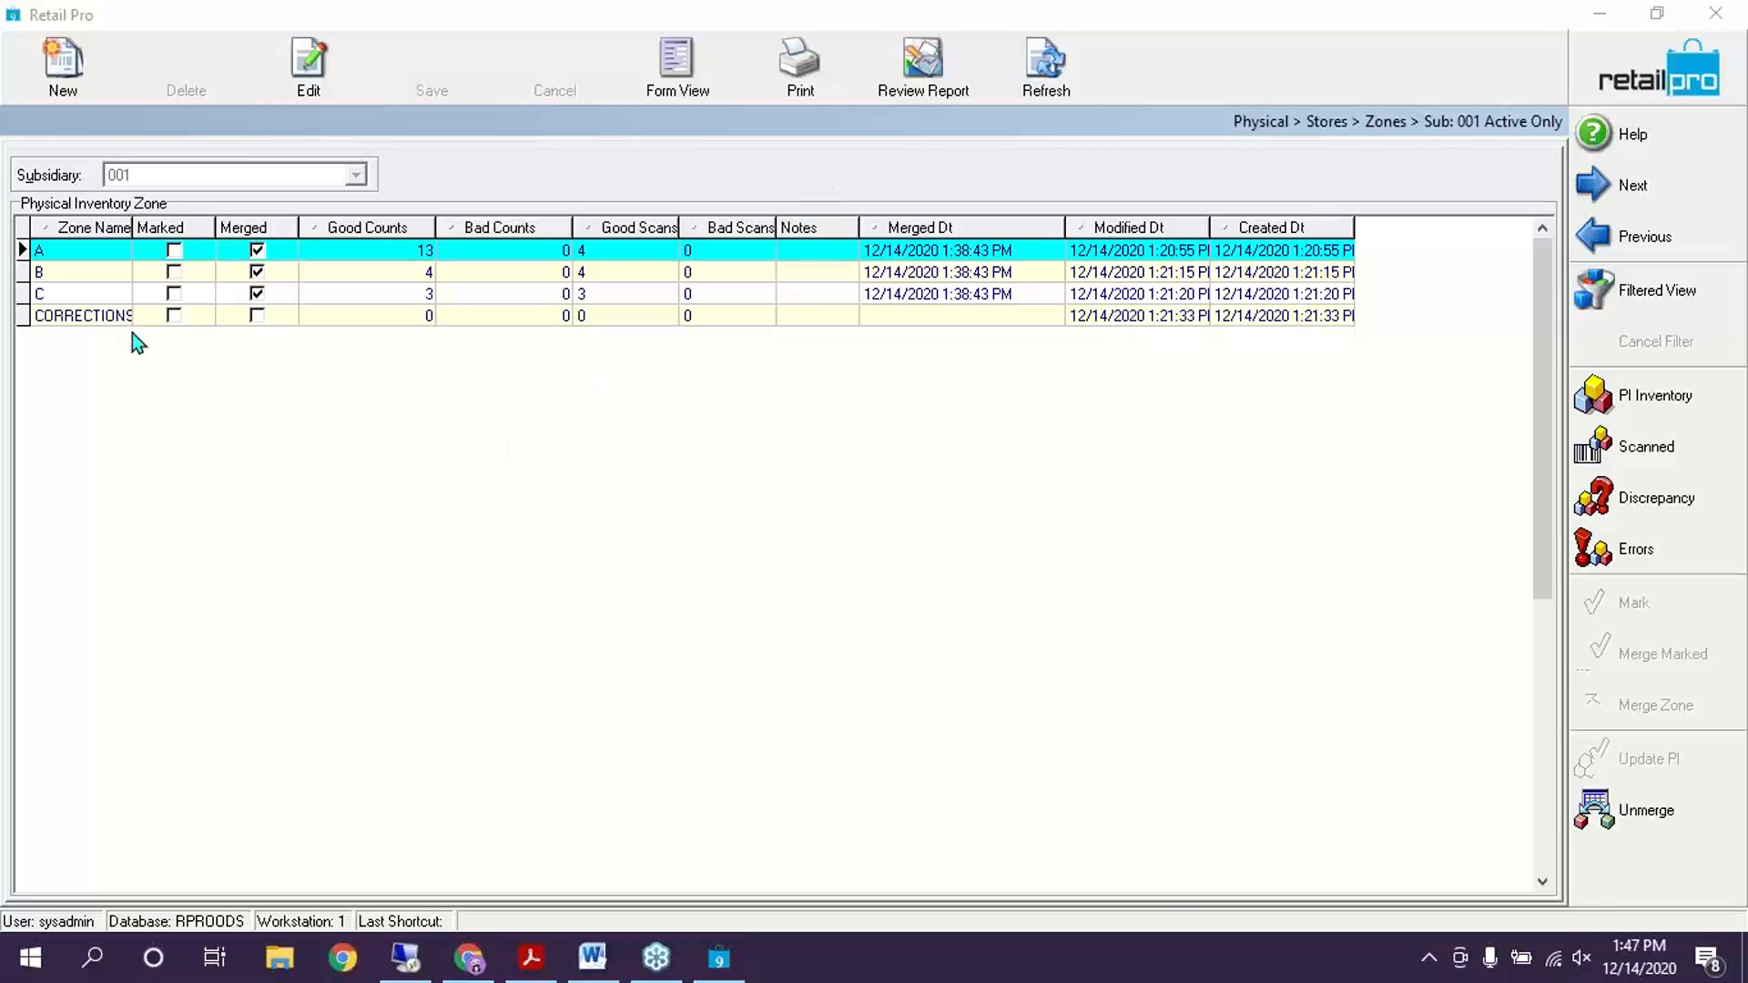
pyautogui.click(128, 316)
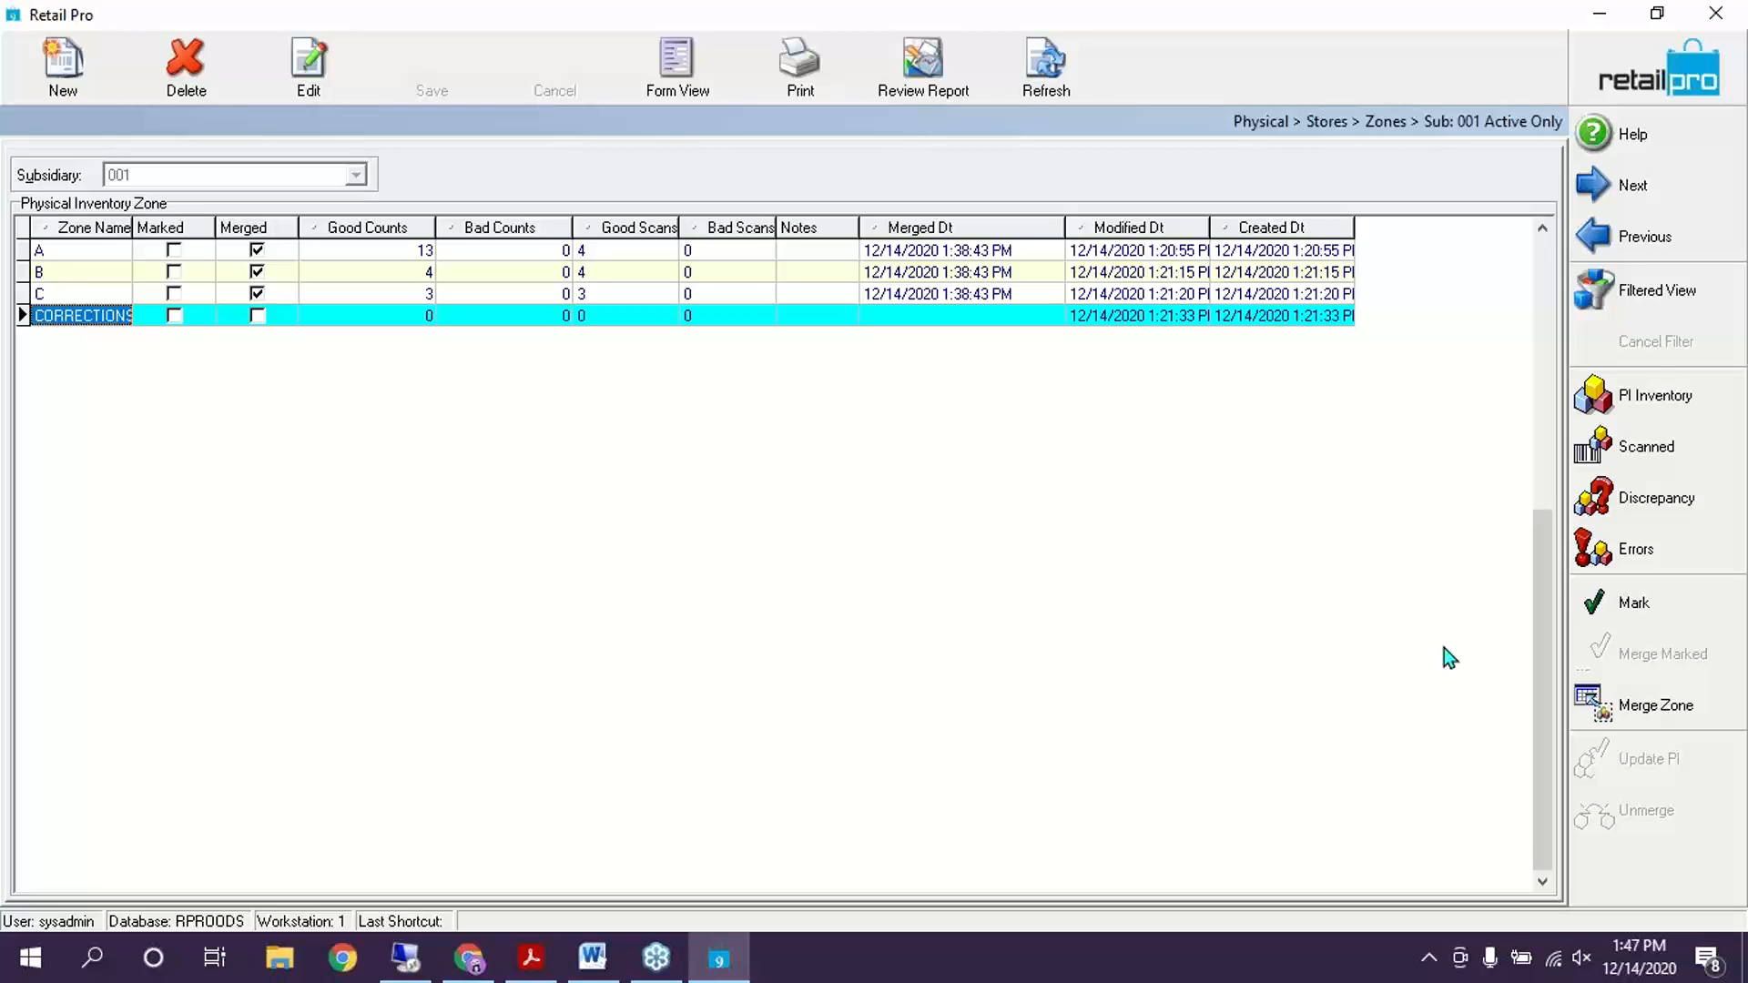
pyautogui.click(189, 58)
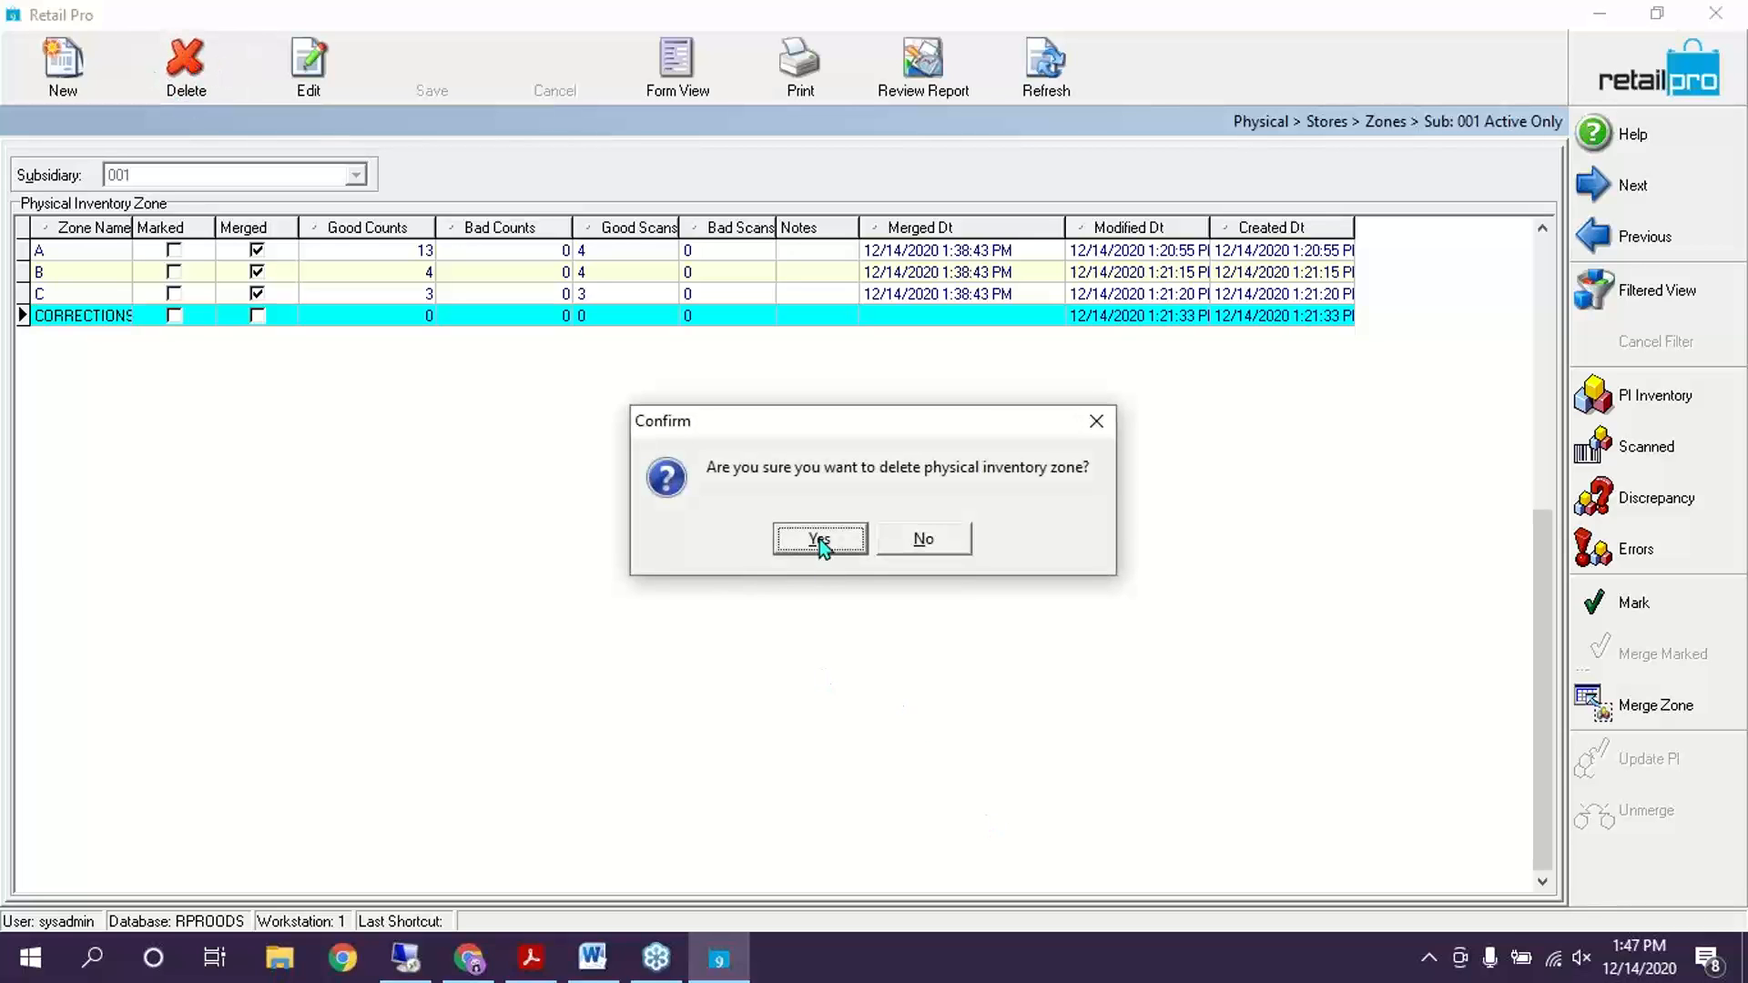
pyautogui.click(820, 540)
pyautogui.click(380, 249)
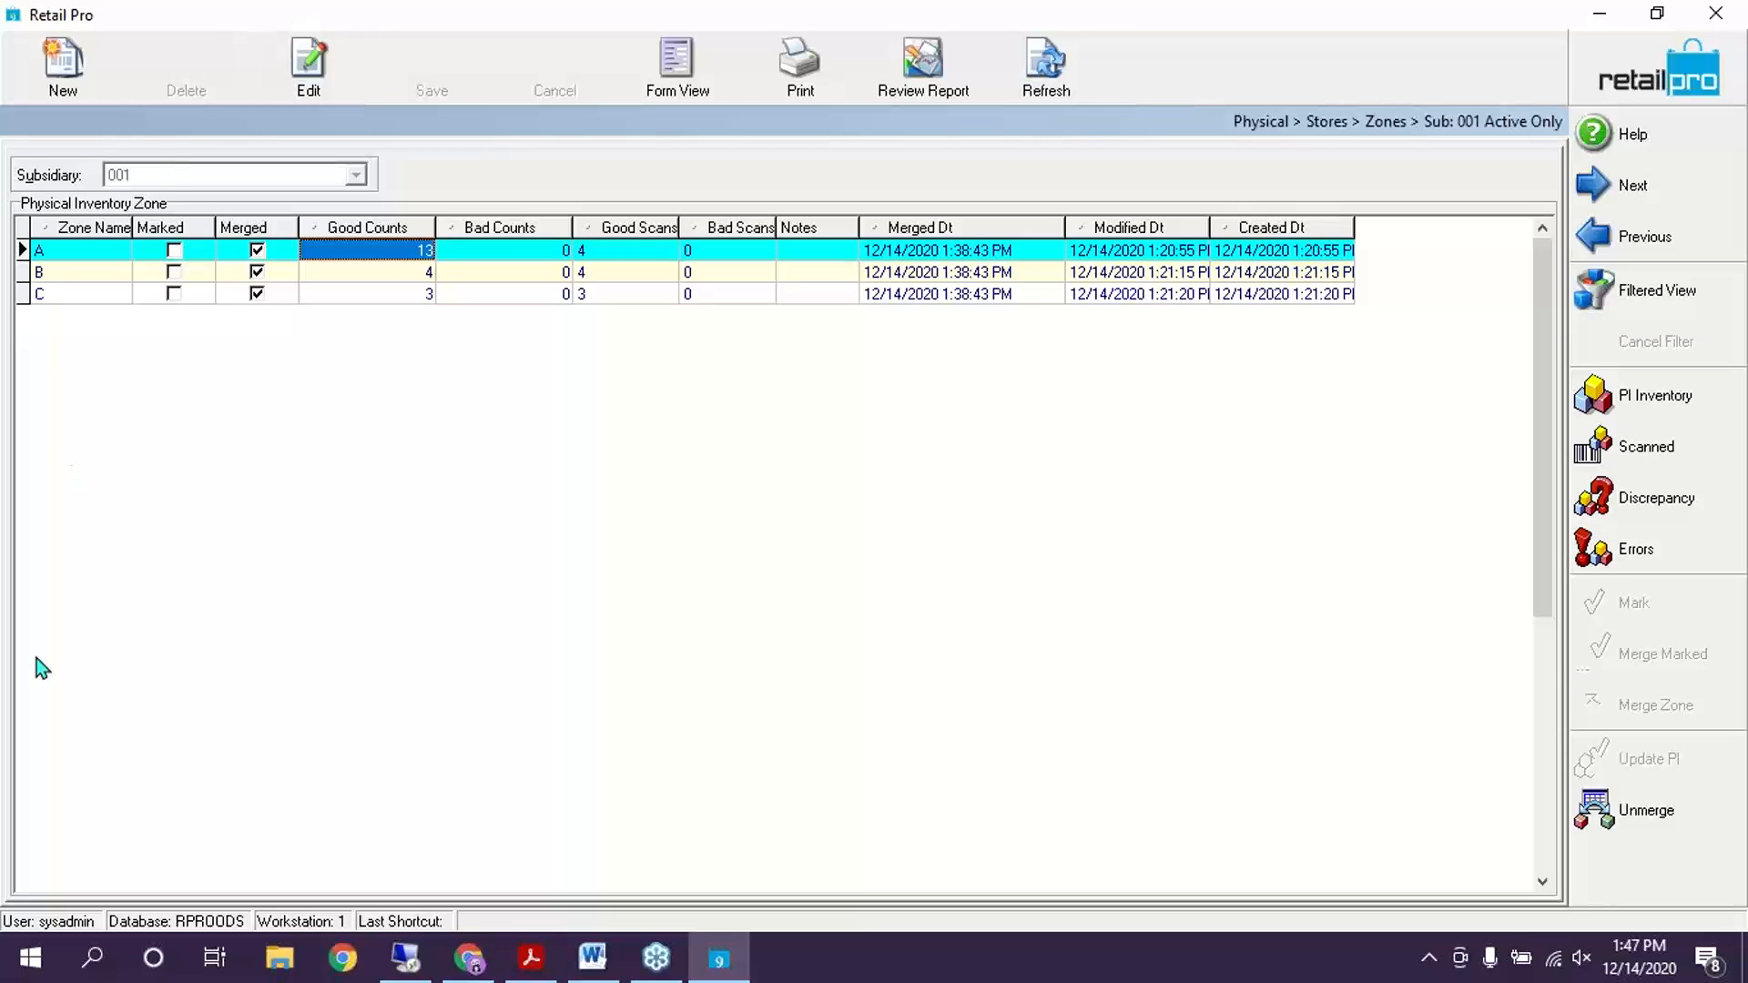
pyautogui.click(1673, 91)
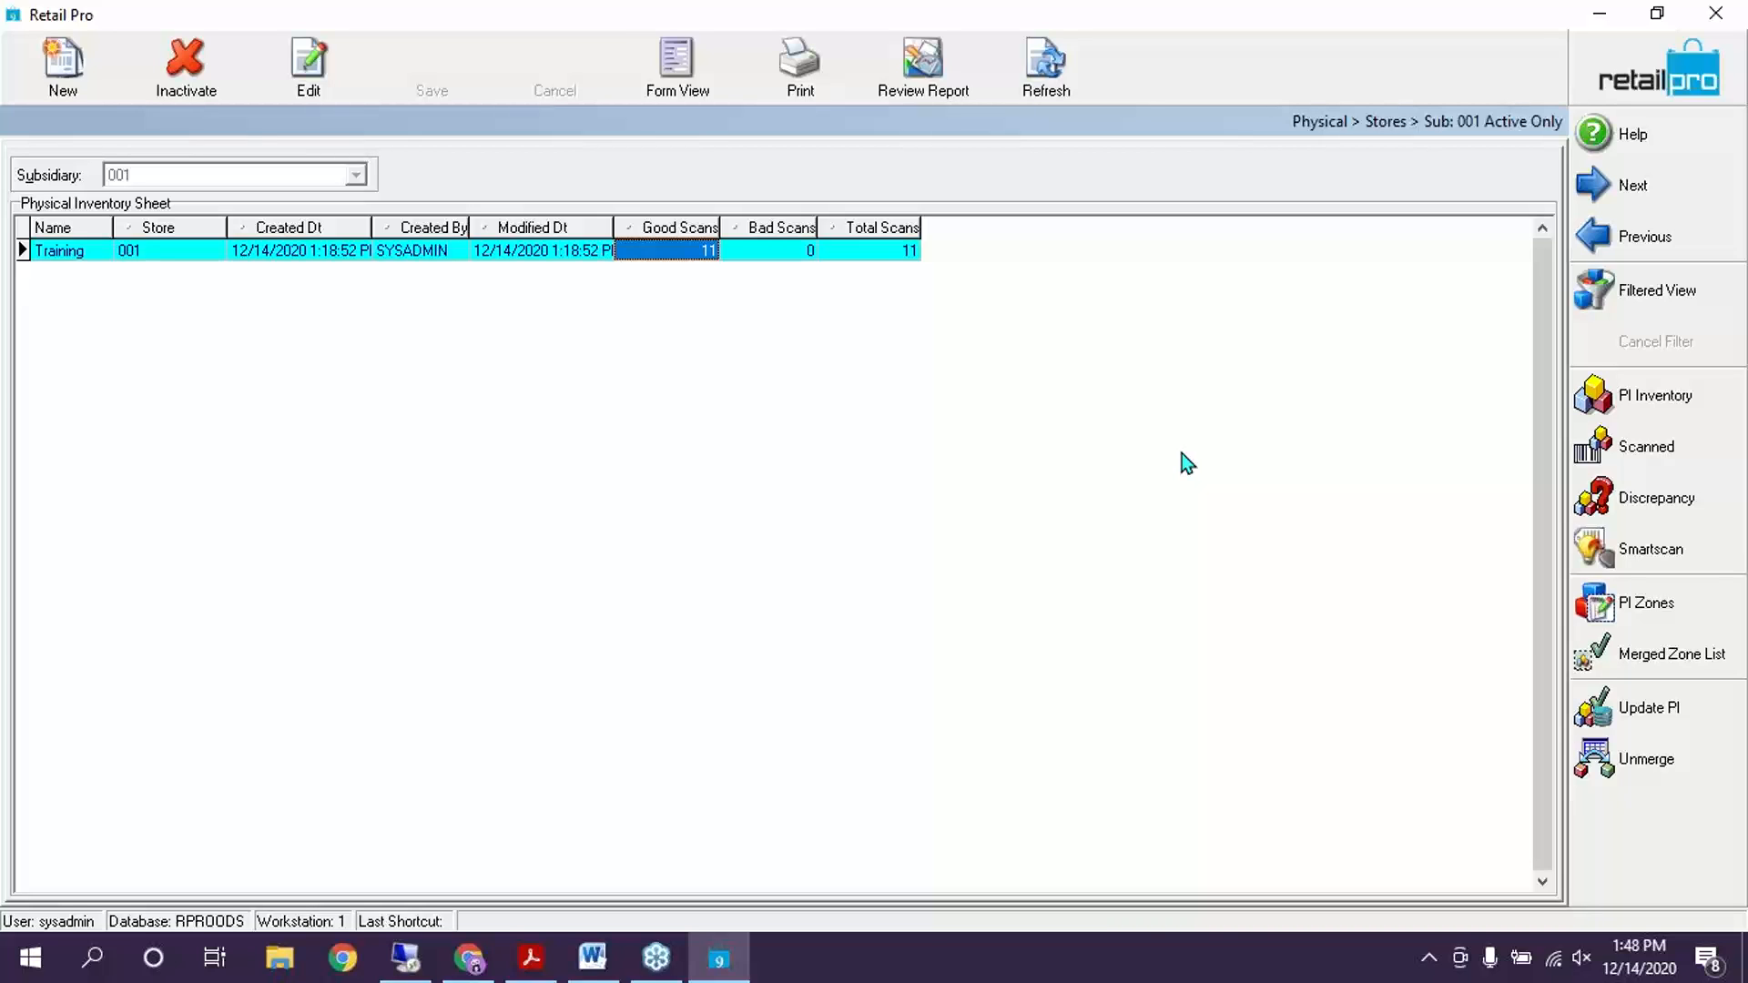
# Open Inventory and show the history of item 000076, the blue size 5 knit zip up
pyautogui.click(1697, 98)
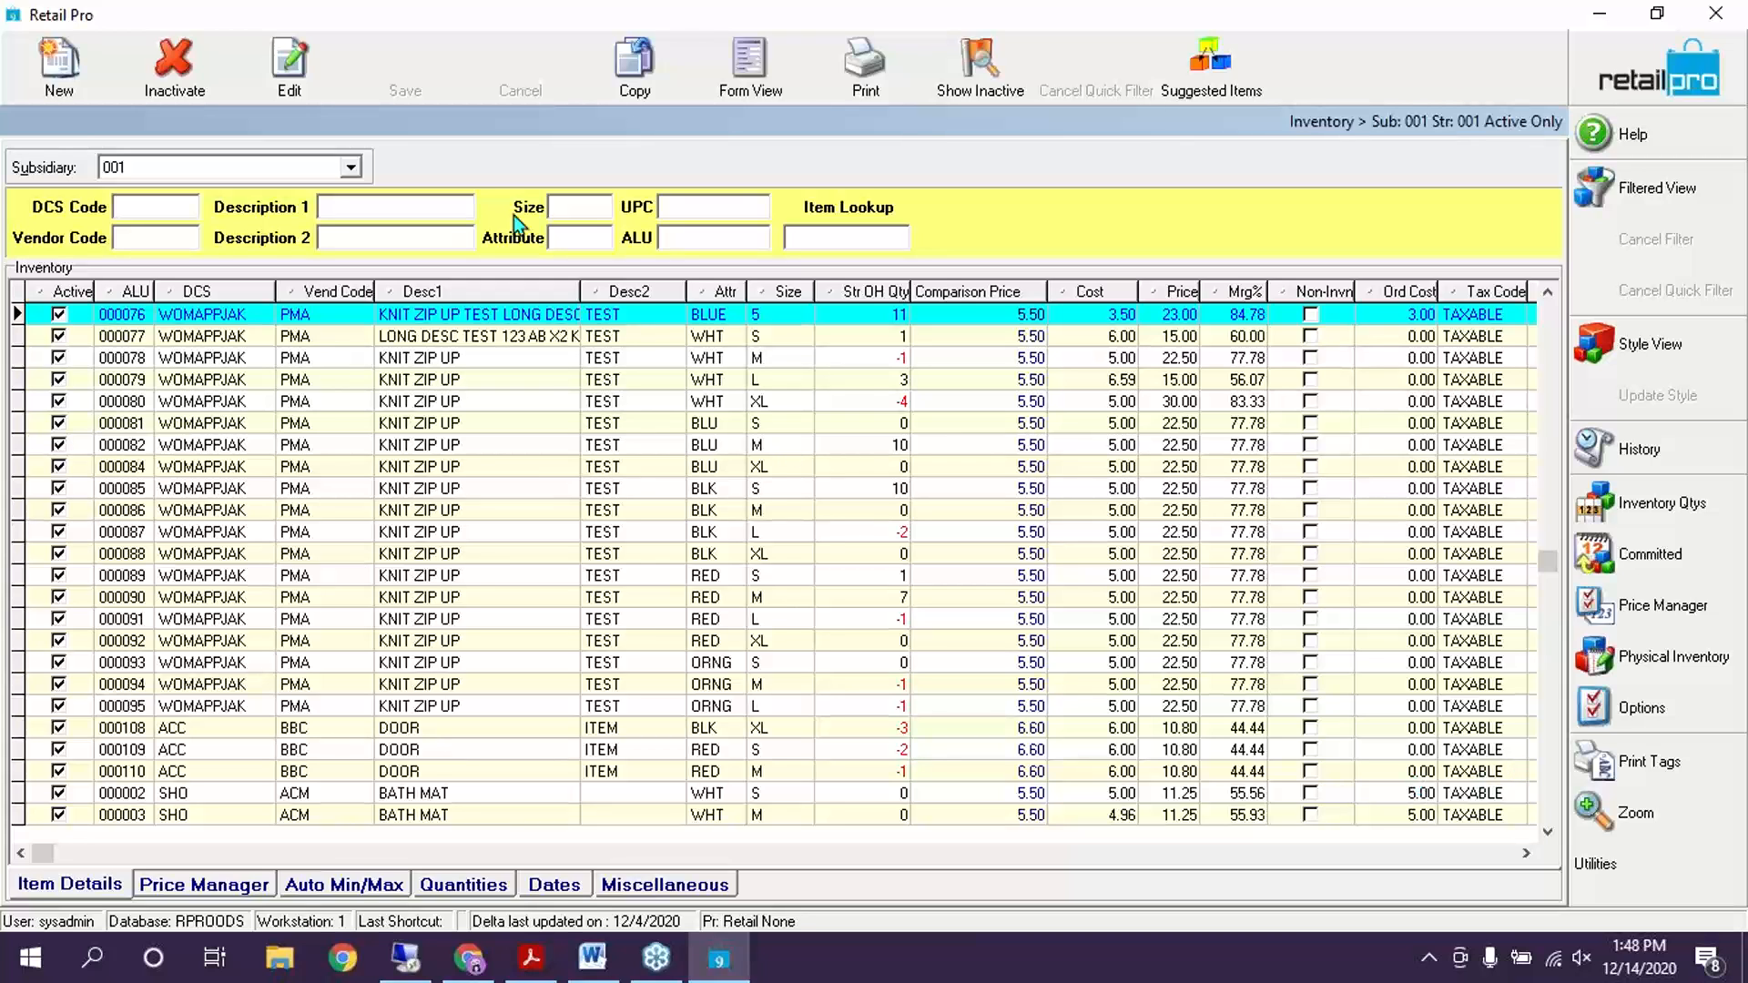
pyautogui.click(624, 429)
pyautogui.scroll(-2, 740, 495)
pyautogui.scroll(5, 741, 495)
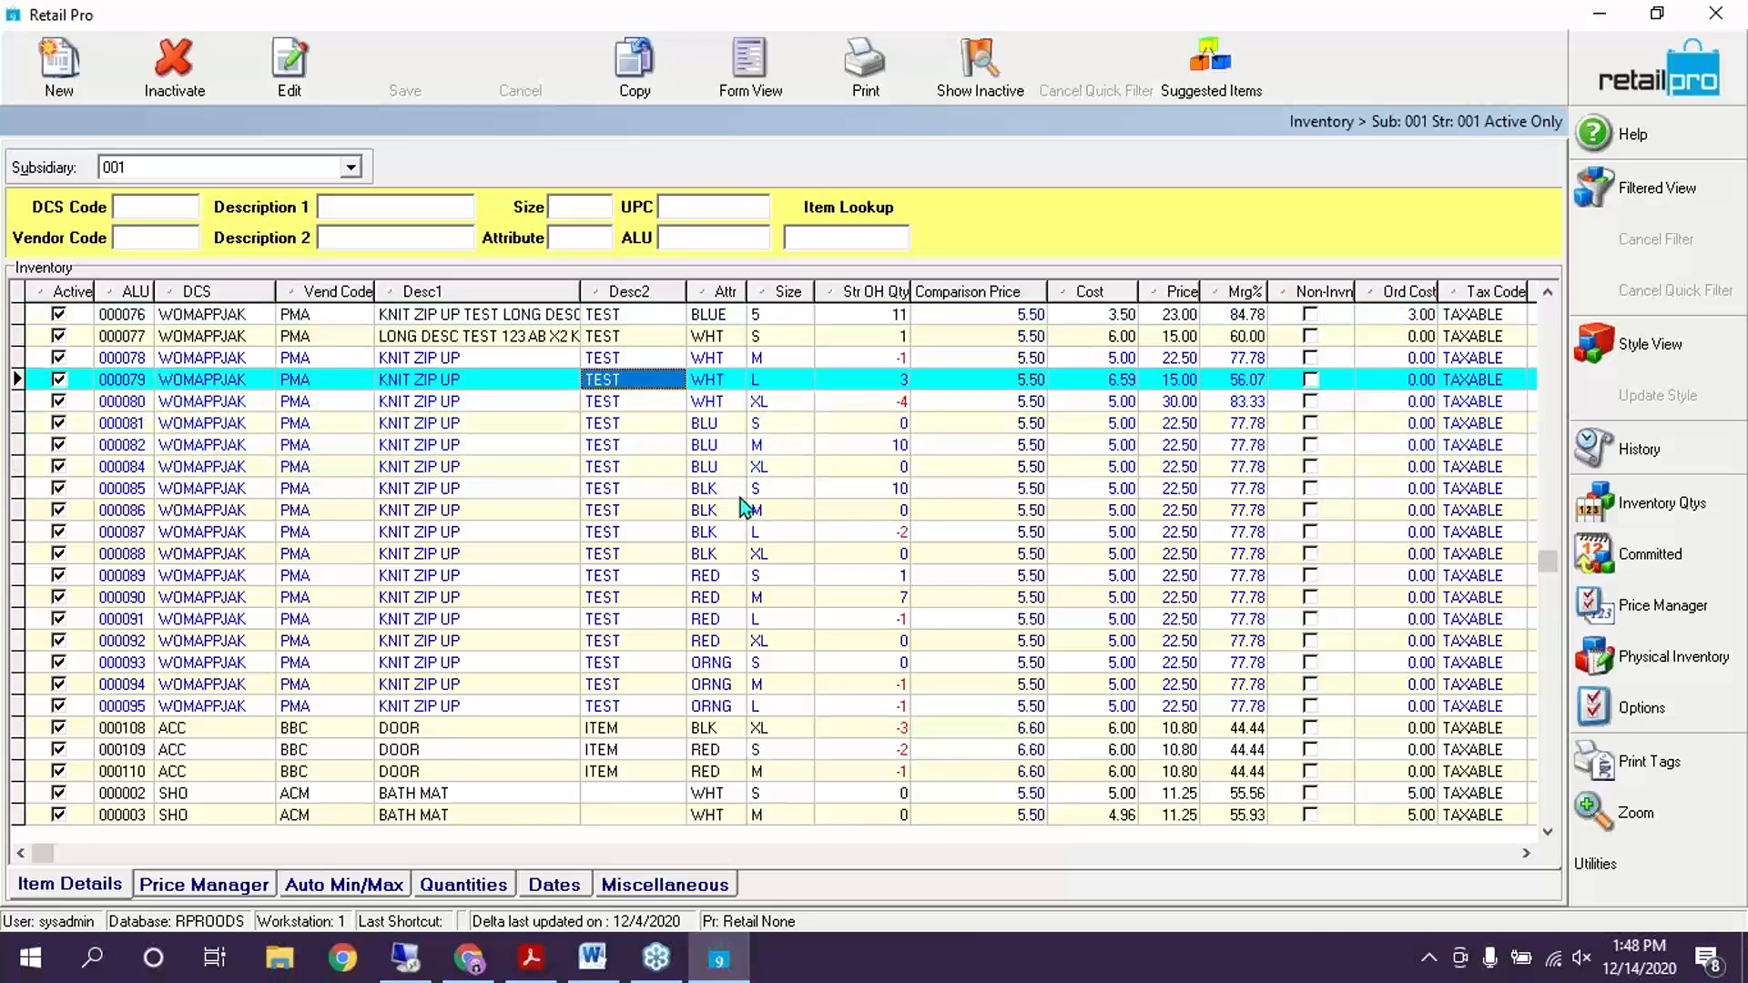
pyautogui.scroll(3, 740, 499)
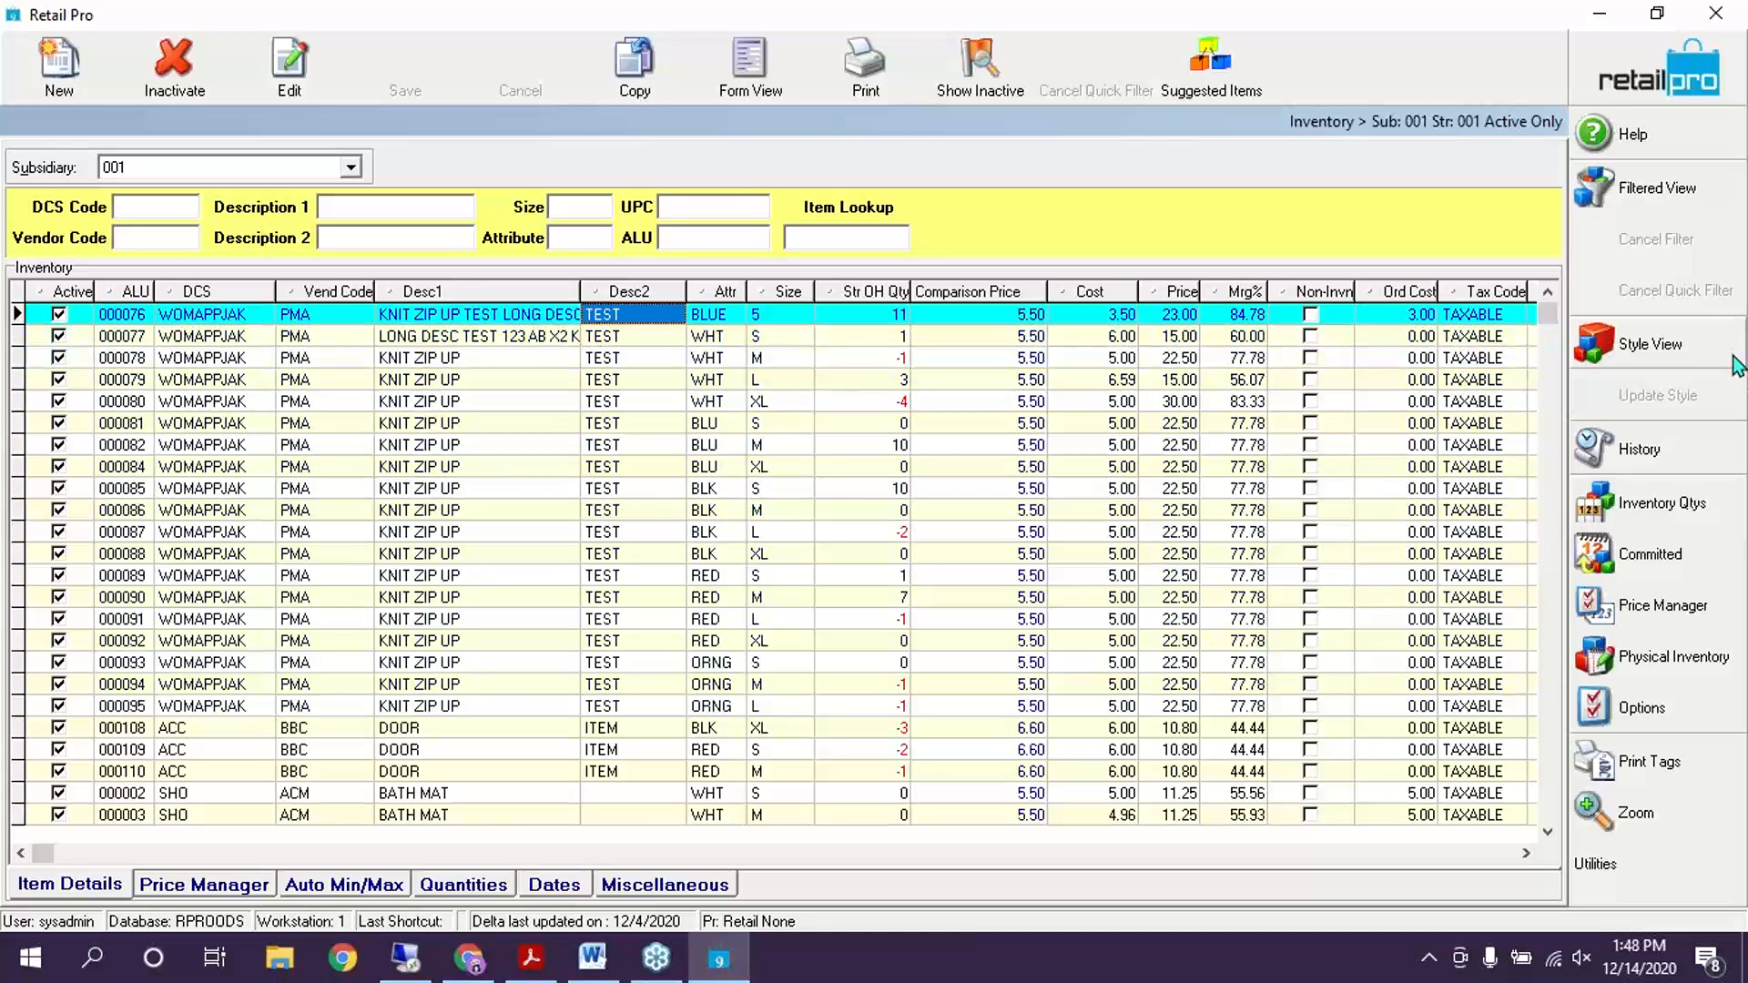
pyautogui.click(1695, 450)
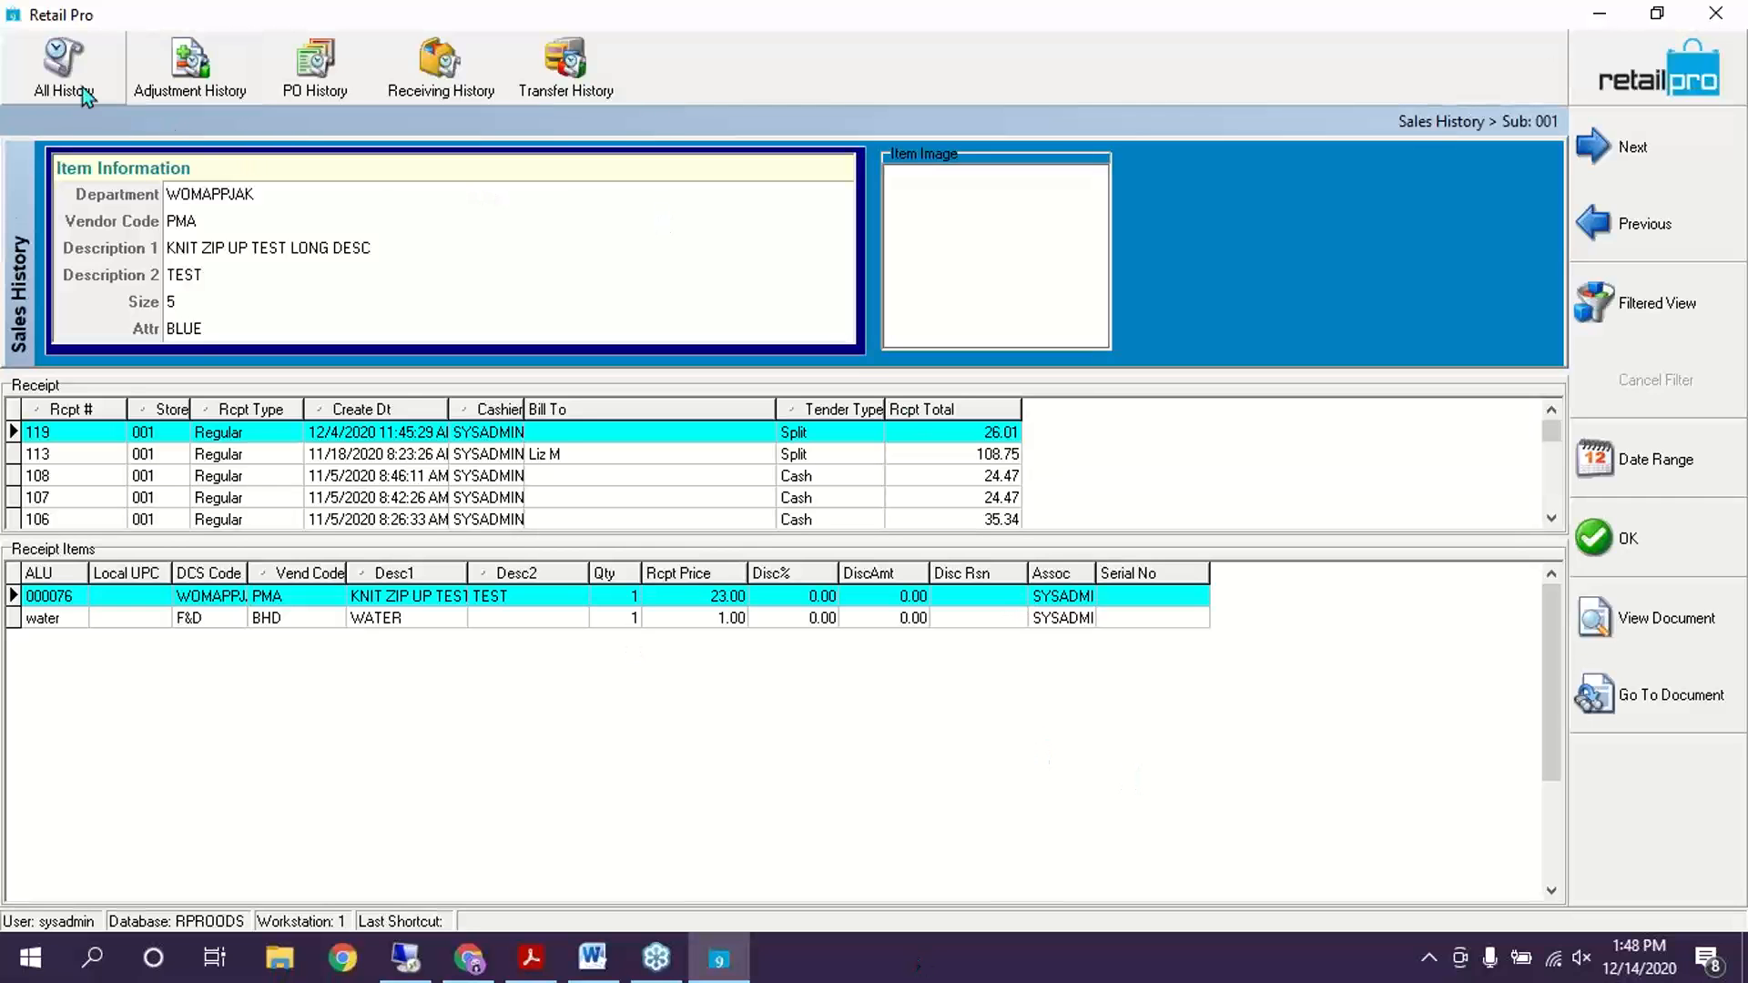
# Step through the item's adjustment memos to memo 39, viewing items in memos 23, 22 and 20
pyautogui.click(64, 63)
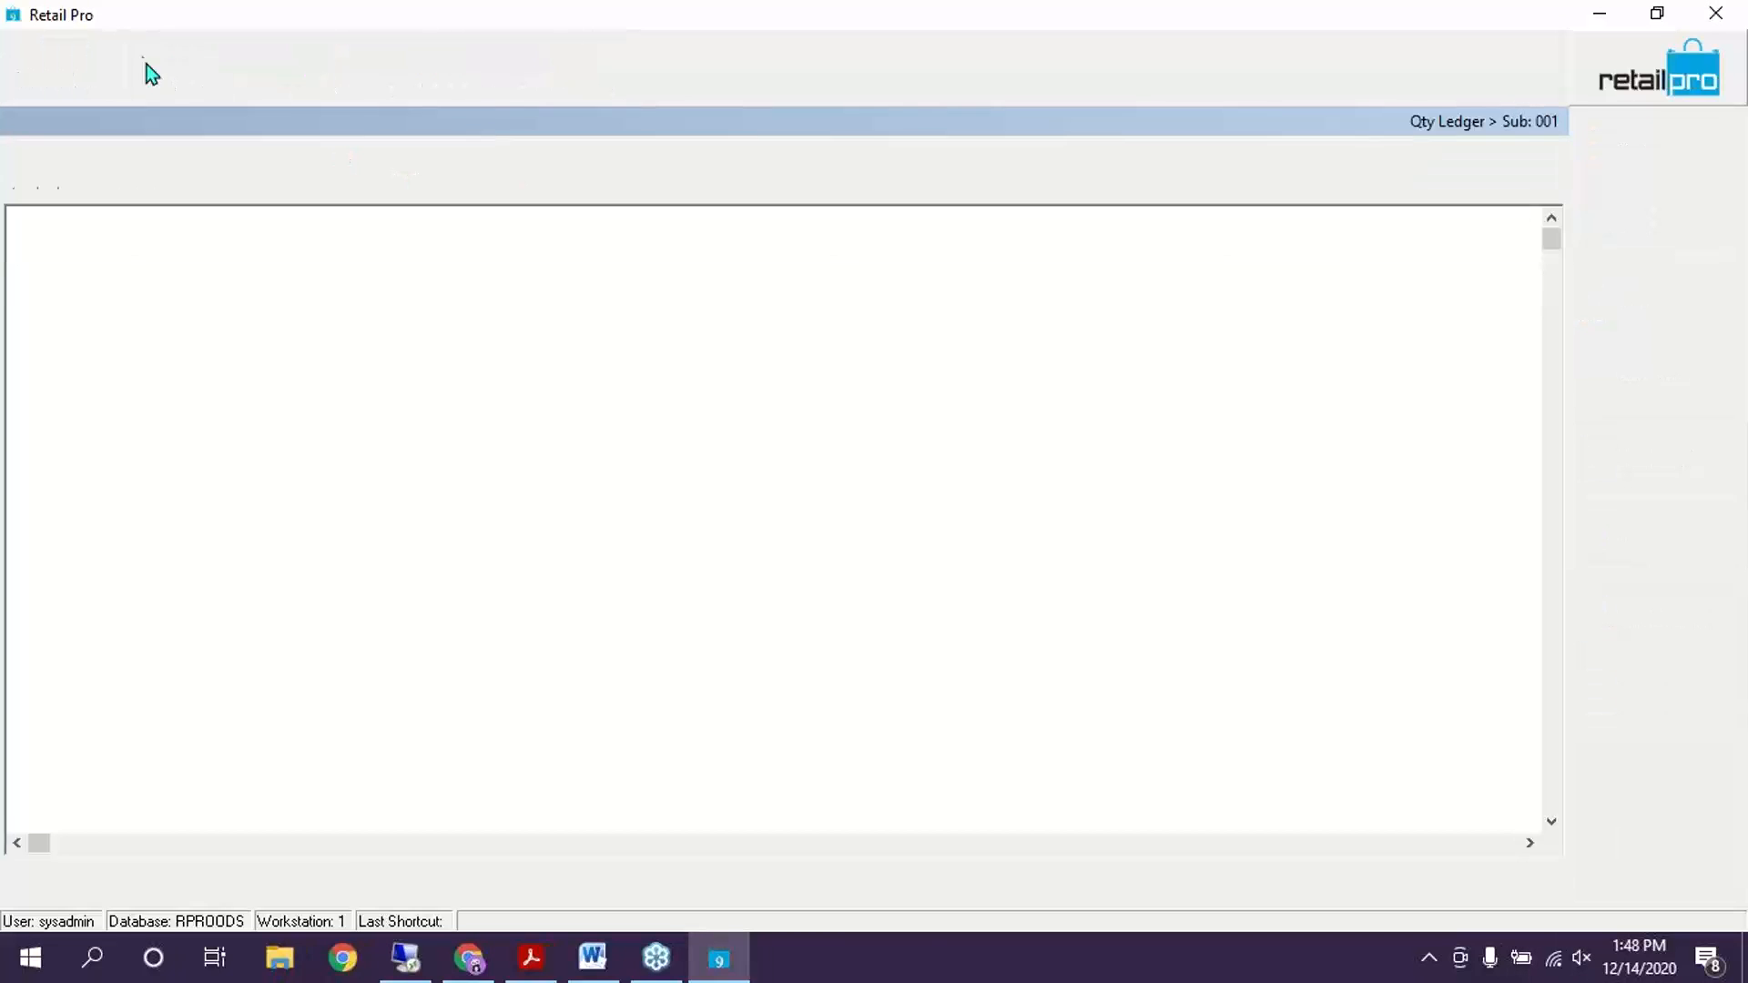
pyautogui.click(169, 57)
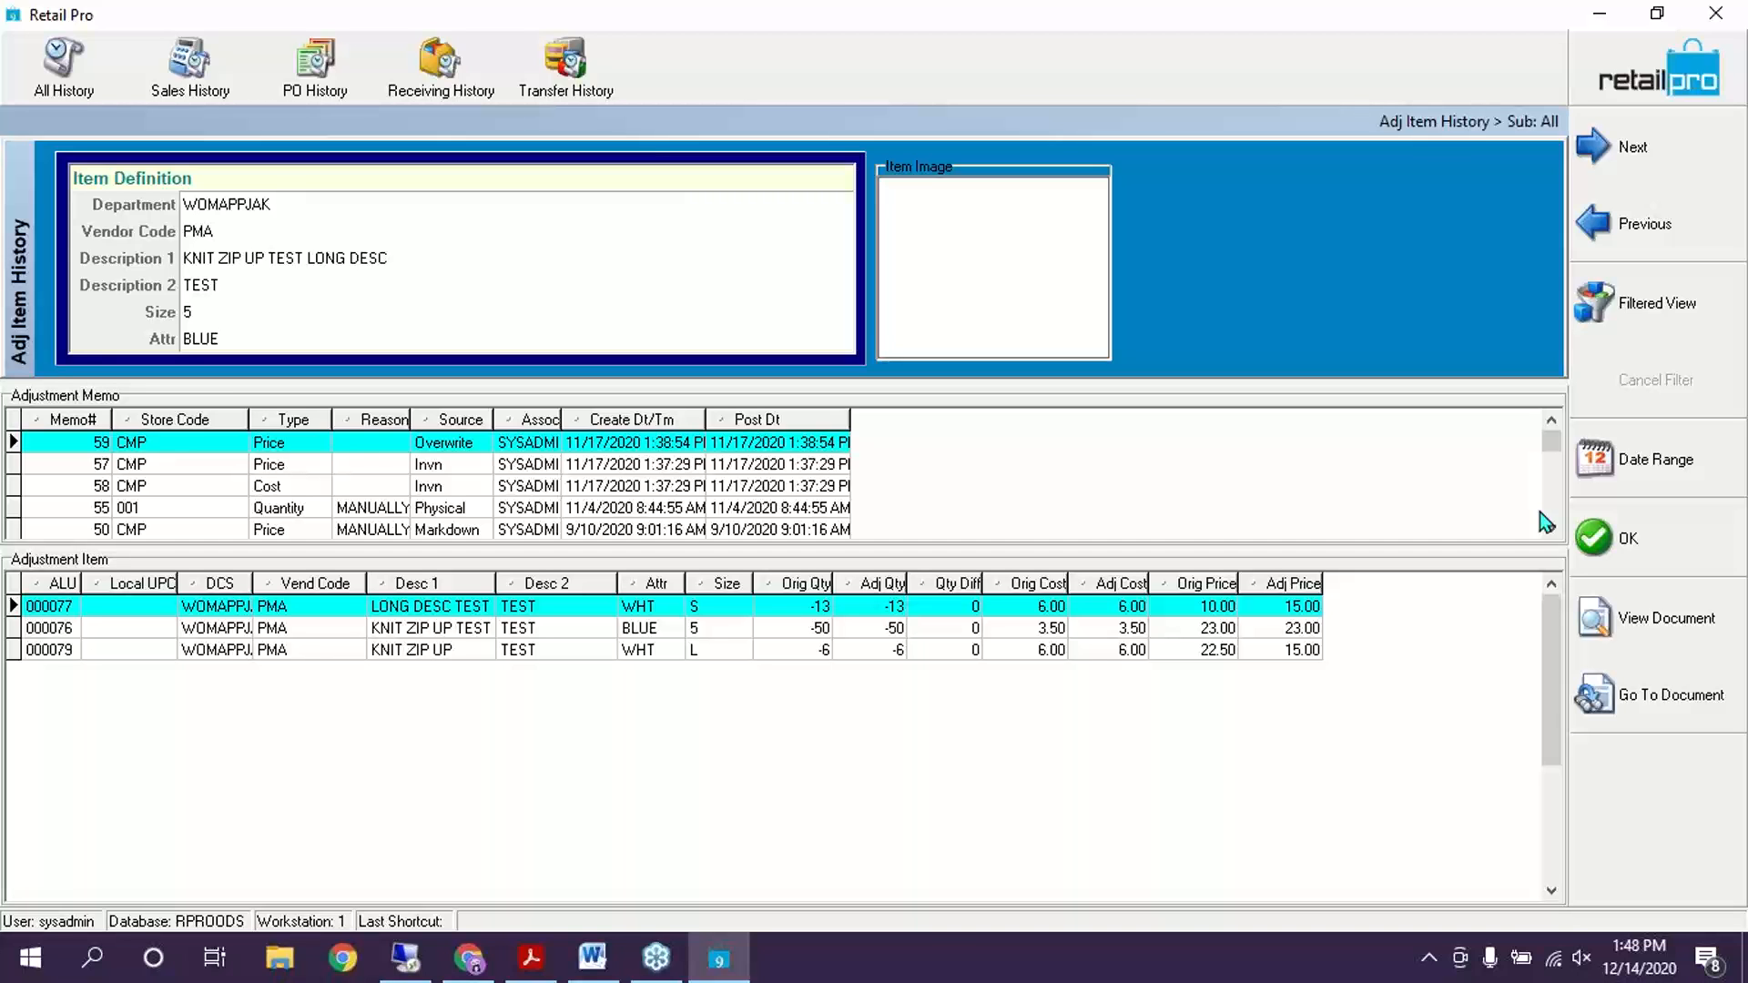
pyautogui.click(1553, 528)
pyautogui.click(1554, 528)
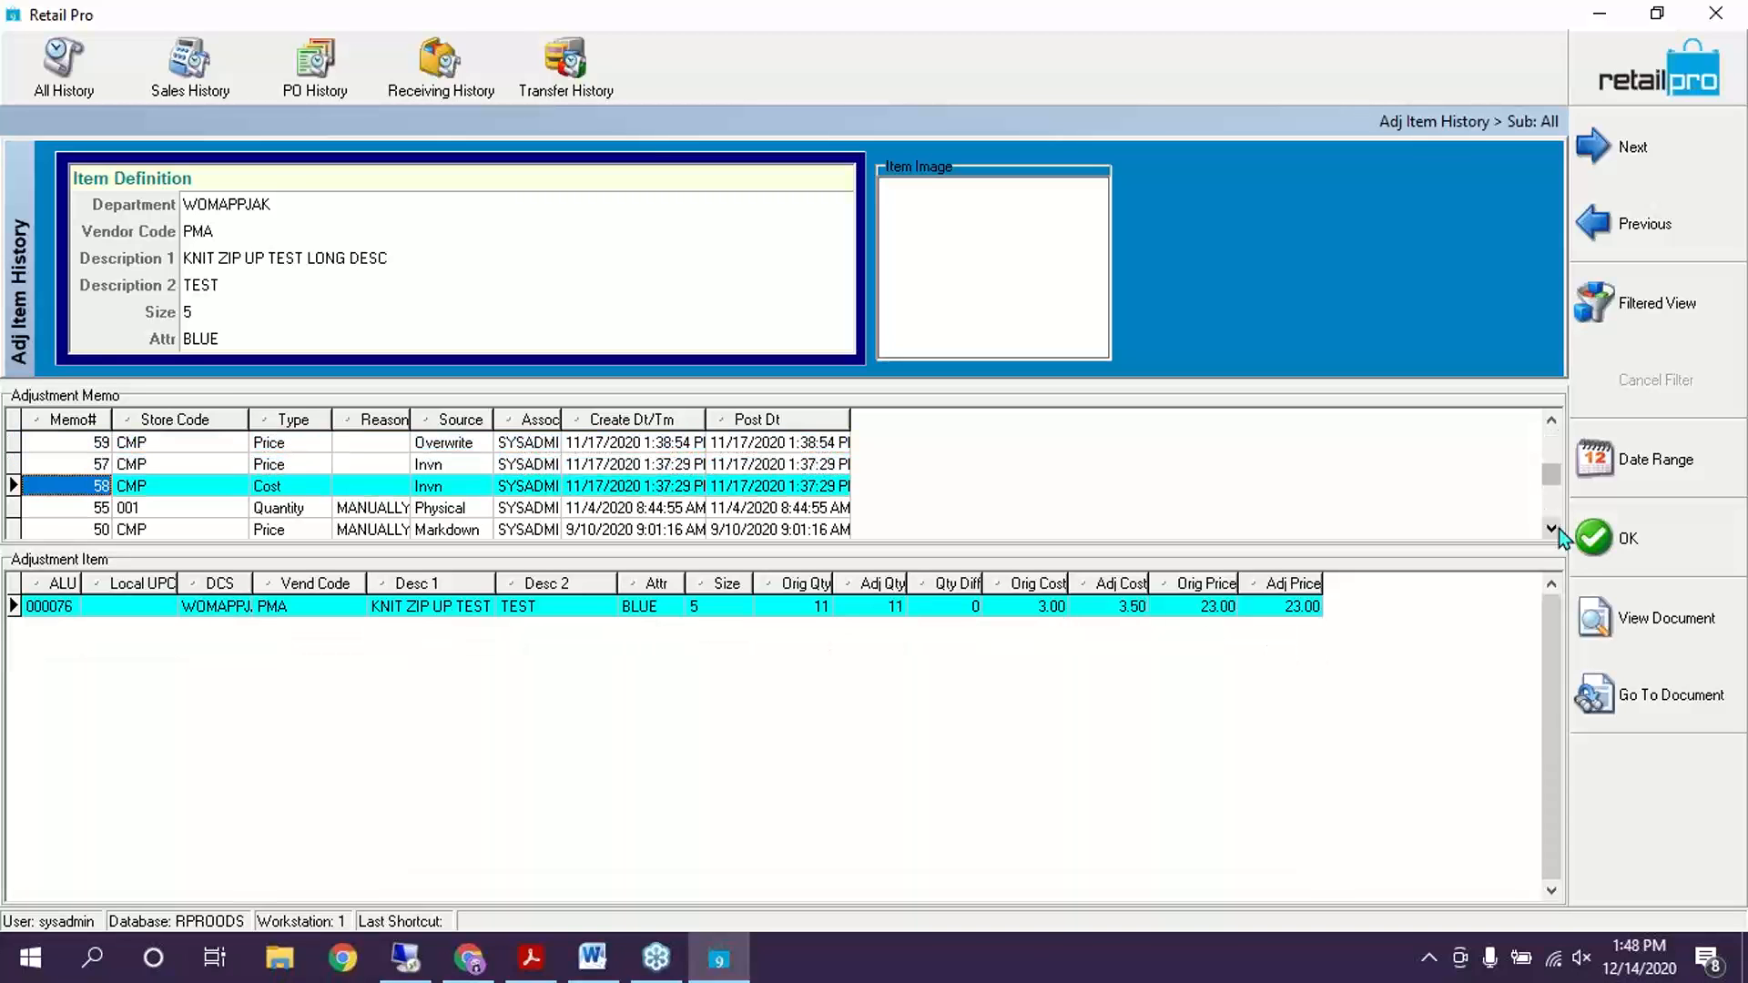
pyautogui.click(1554, 528)
pyautogui.click(1554, 529)
pyautogui.click(1553, 528)
pyautogui.click(1554, 528)
pyautogui.click(1554, 529)
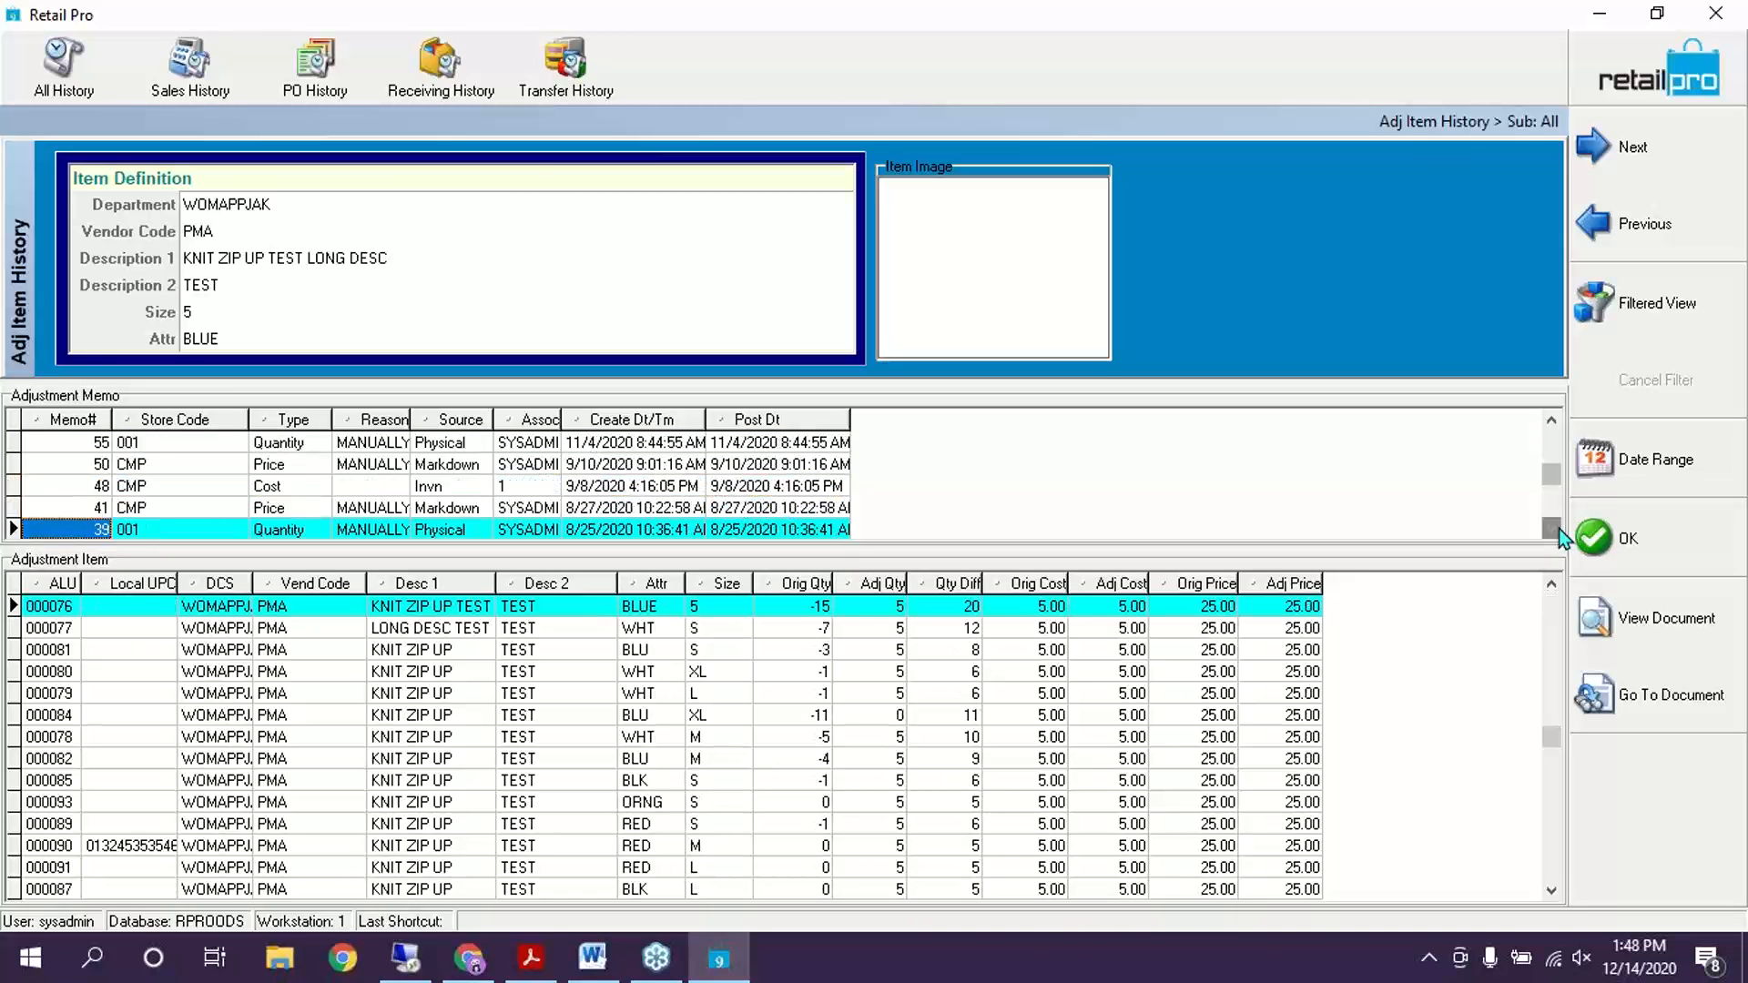
pyautogui.click(1554, 528)
pyautogui.click(1553, 528)
pyautogui.click(1554, 529)
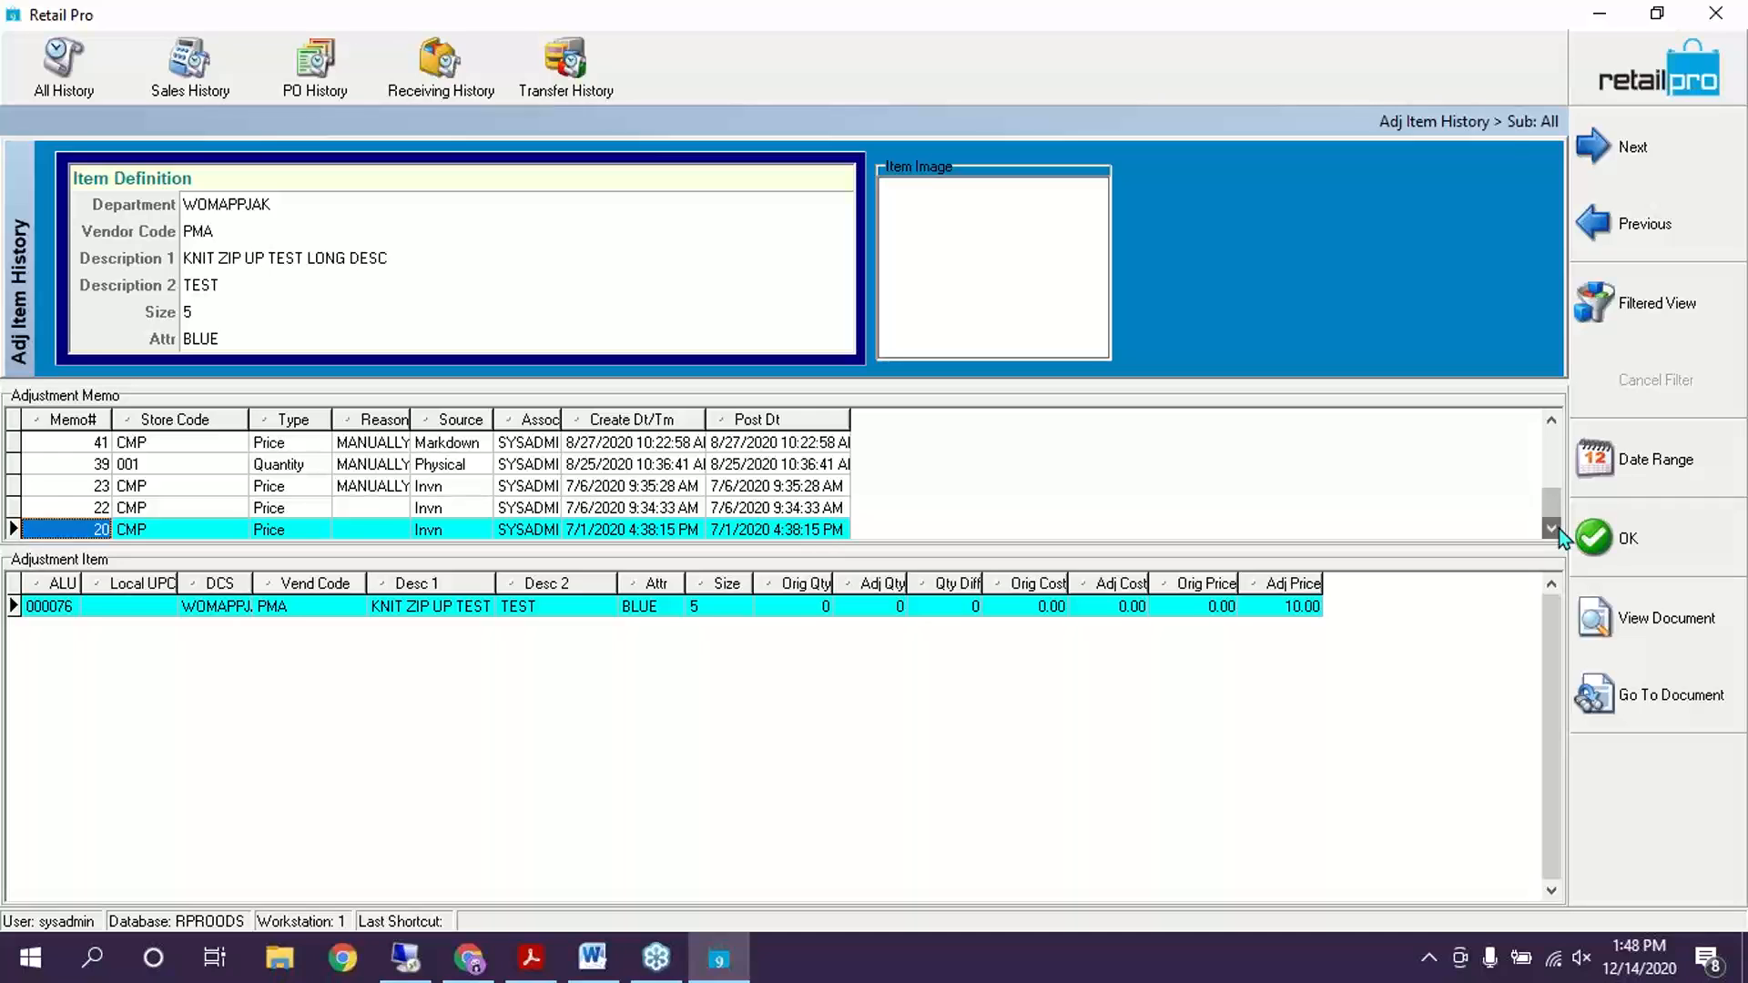
pyautogui.click(654, 485)
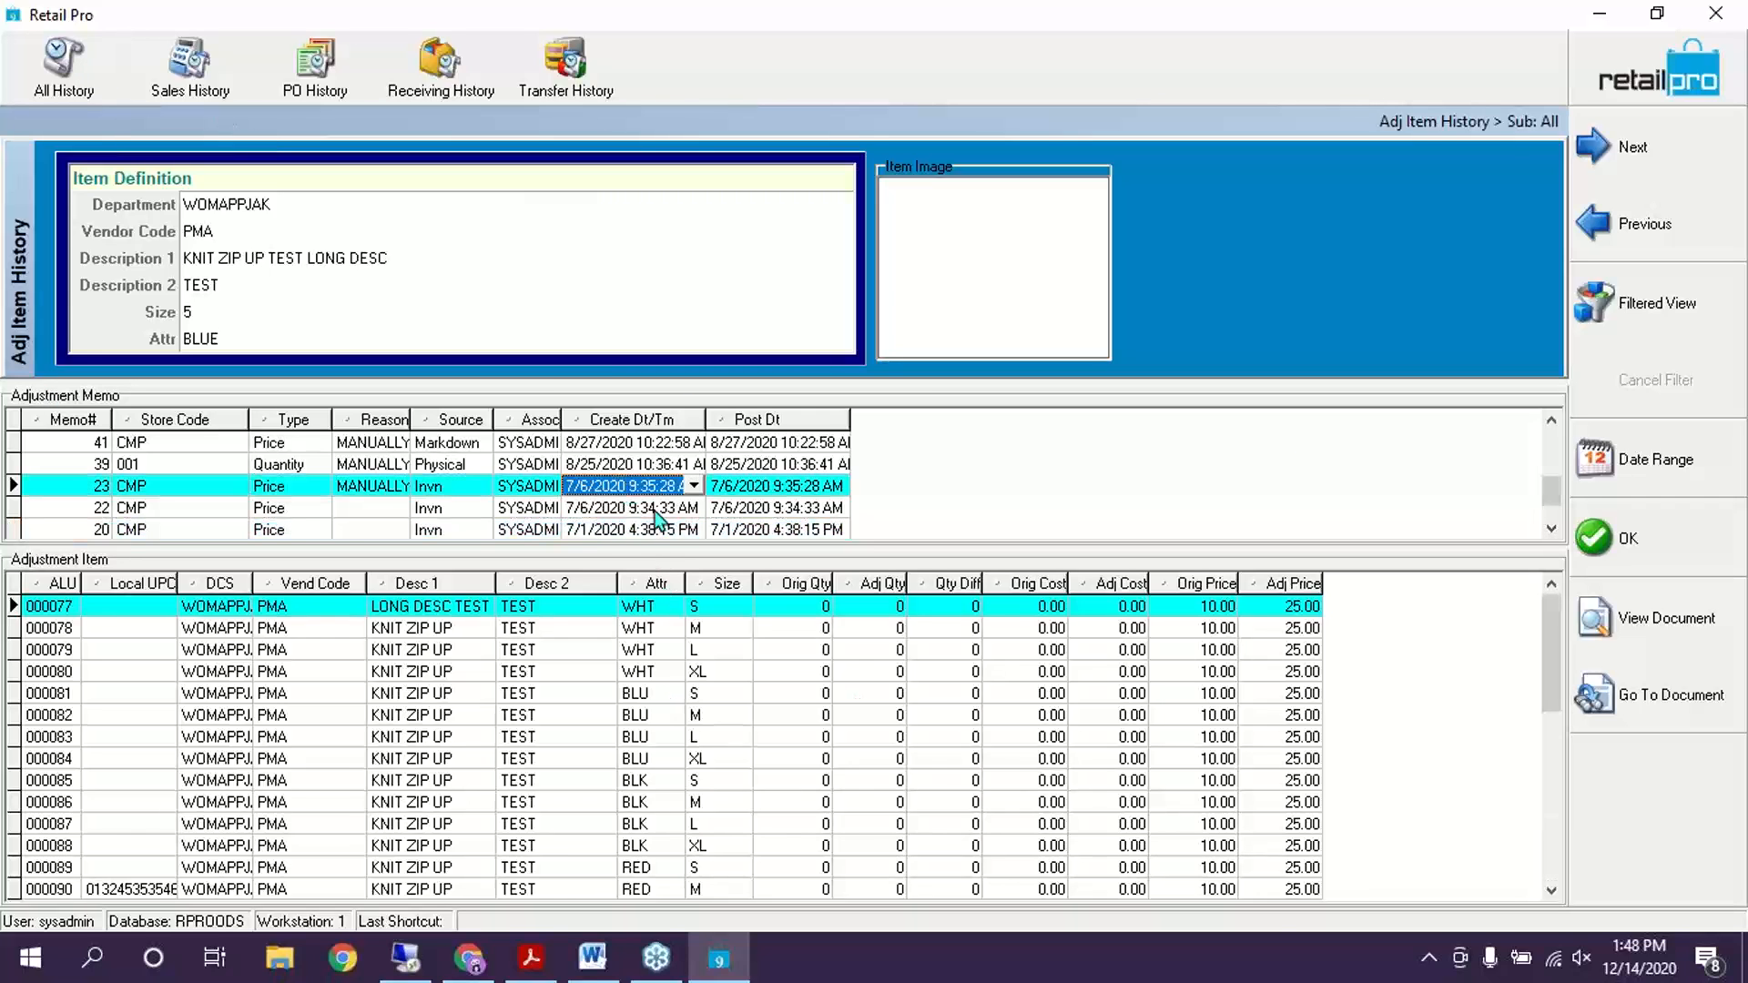
pyautogui.click(654, 508)
pyautogui.click(643, 531)
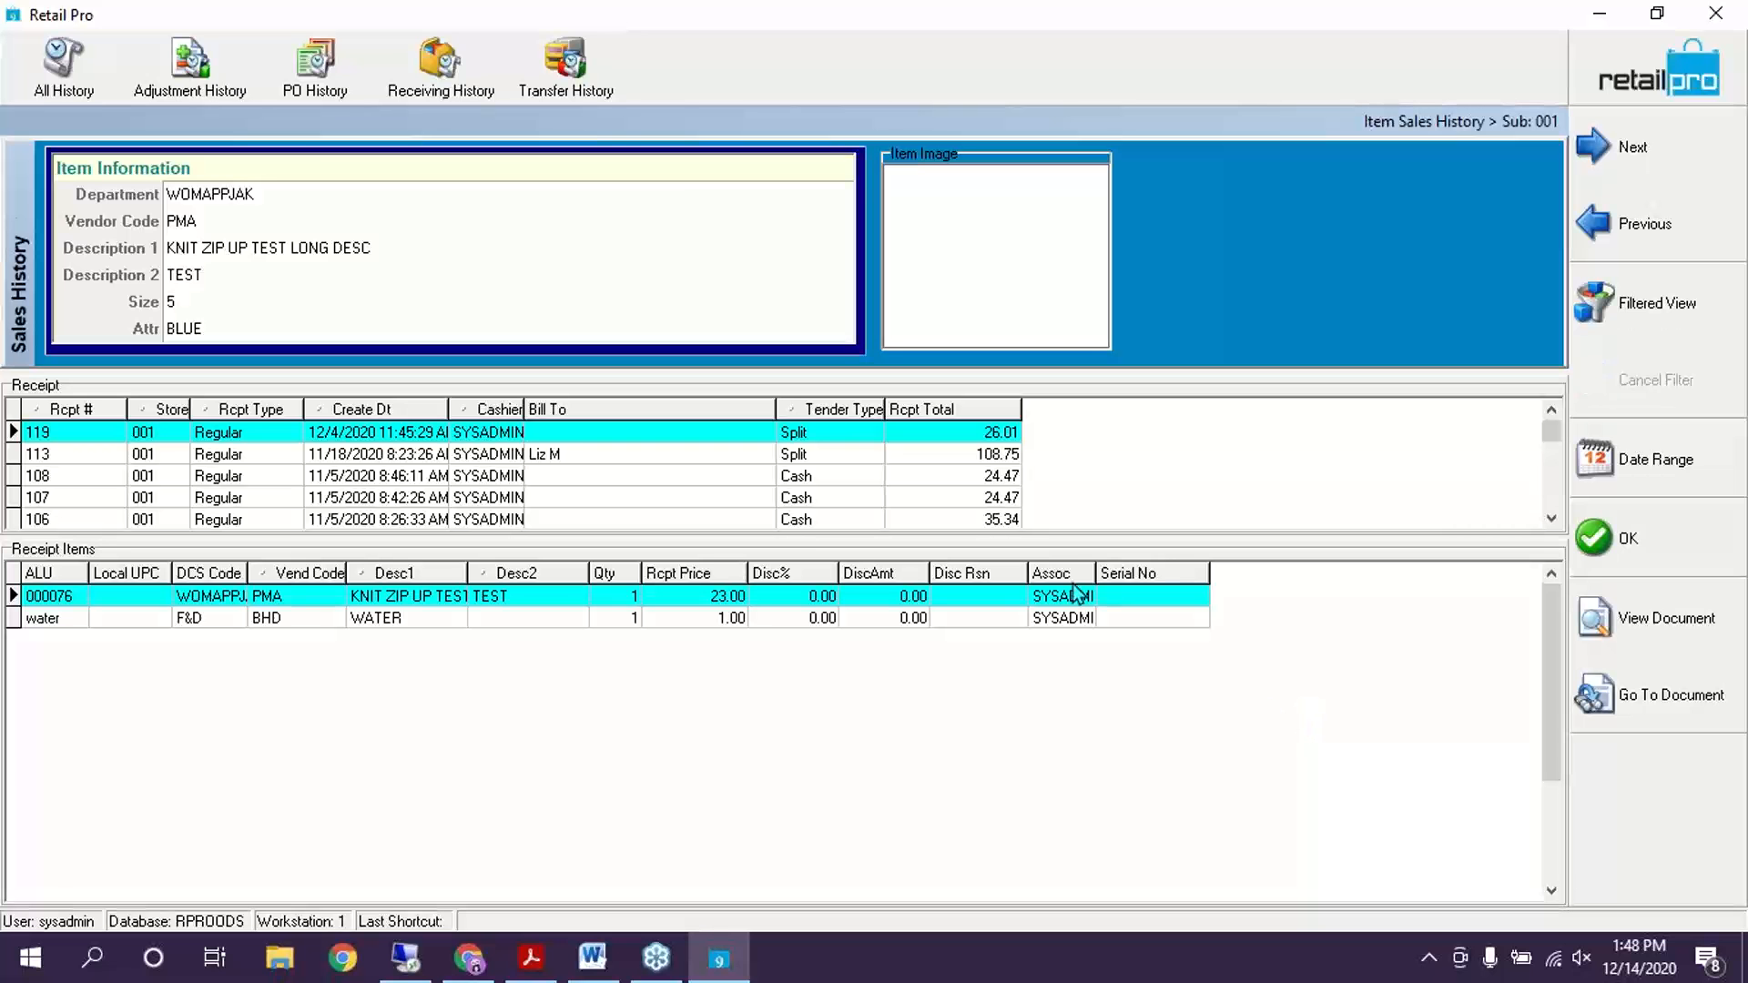
# Review the items on sales receipts 107 and 106, then close the history
pyautogui.click(609, 501)
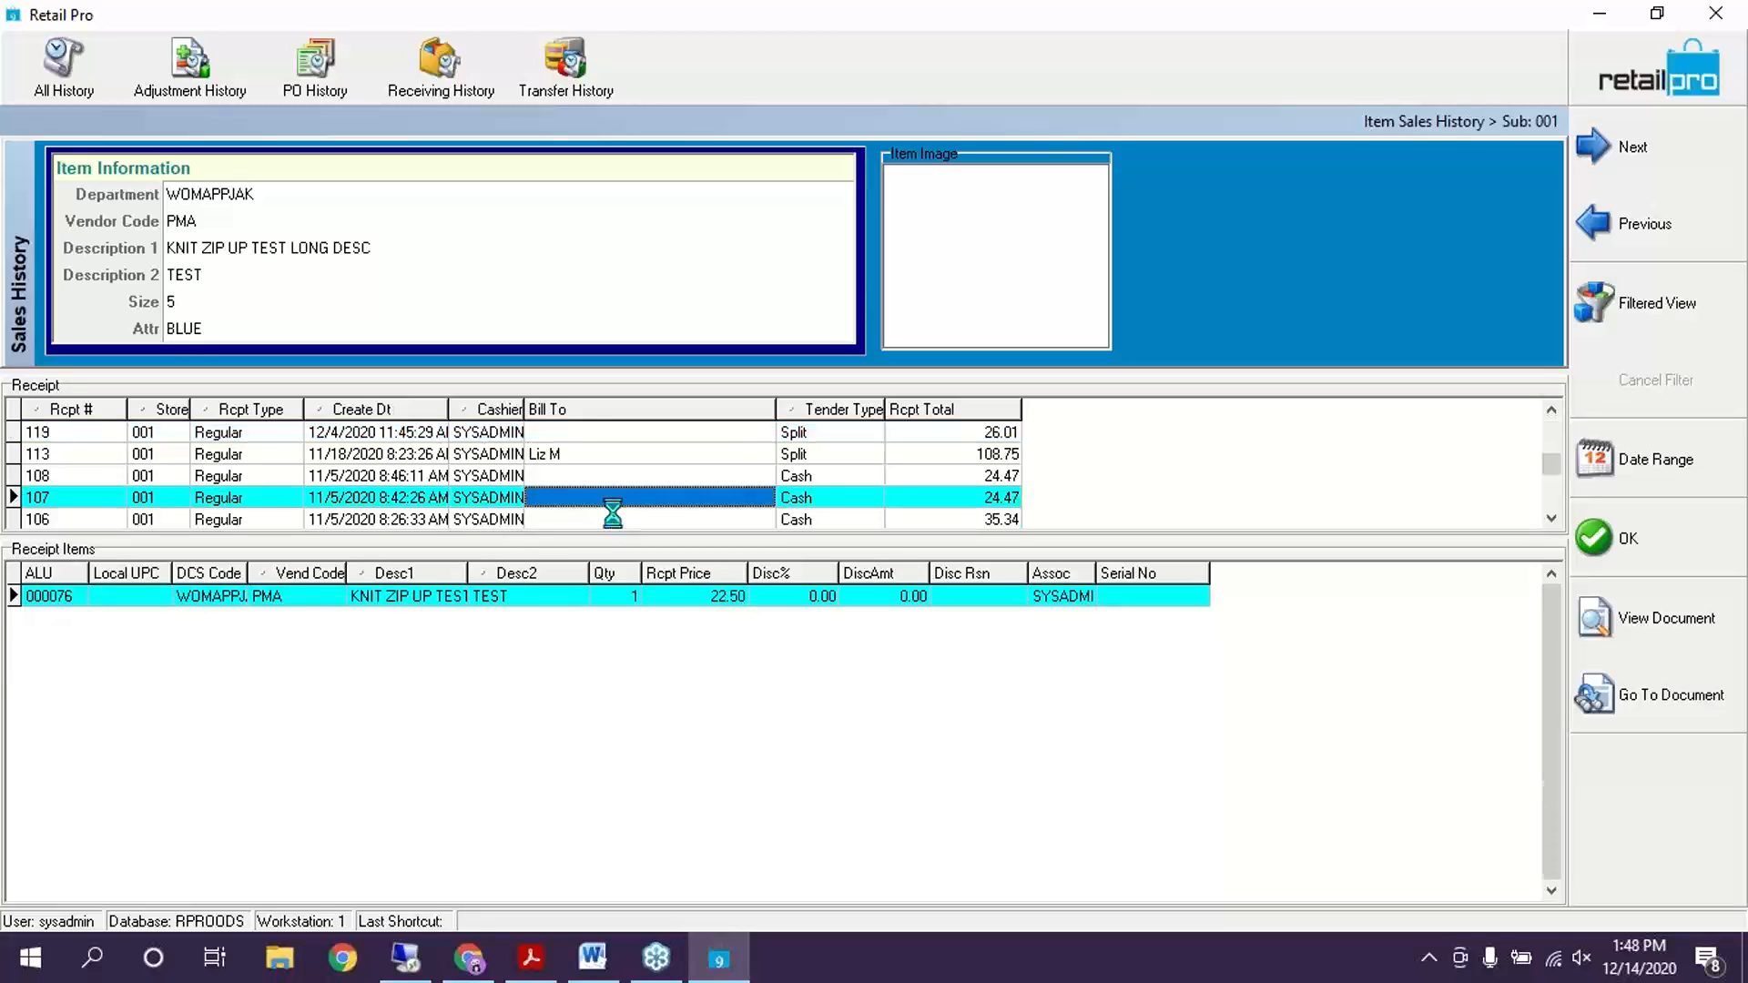
pyautogui.click(615, 516)
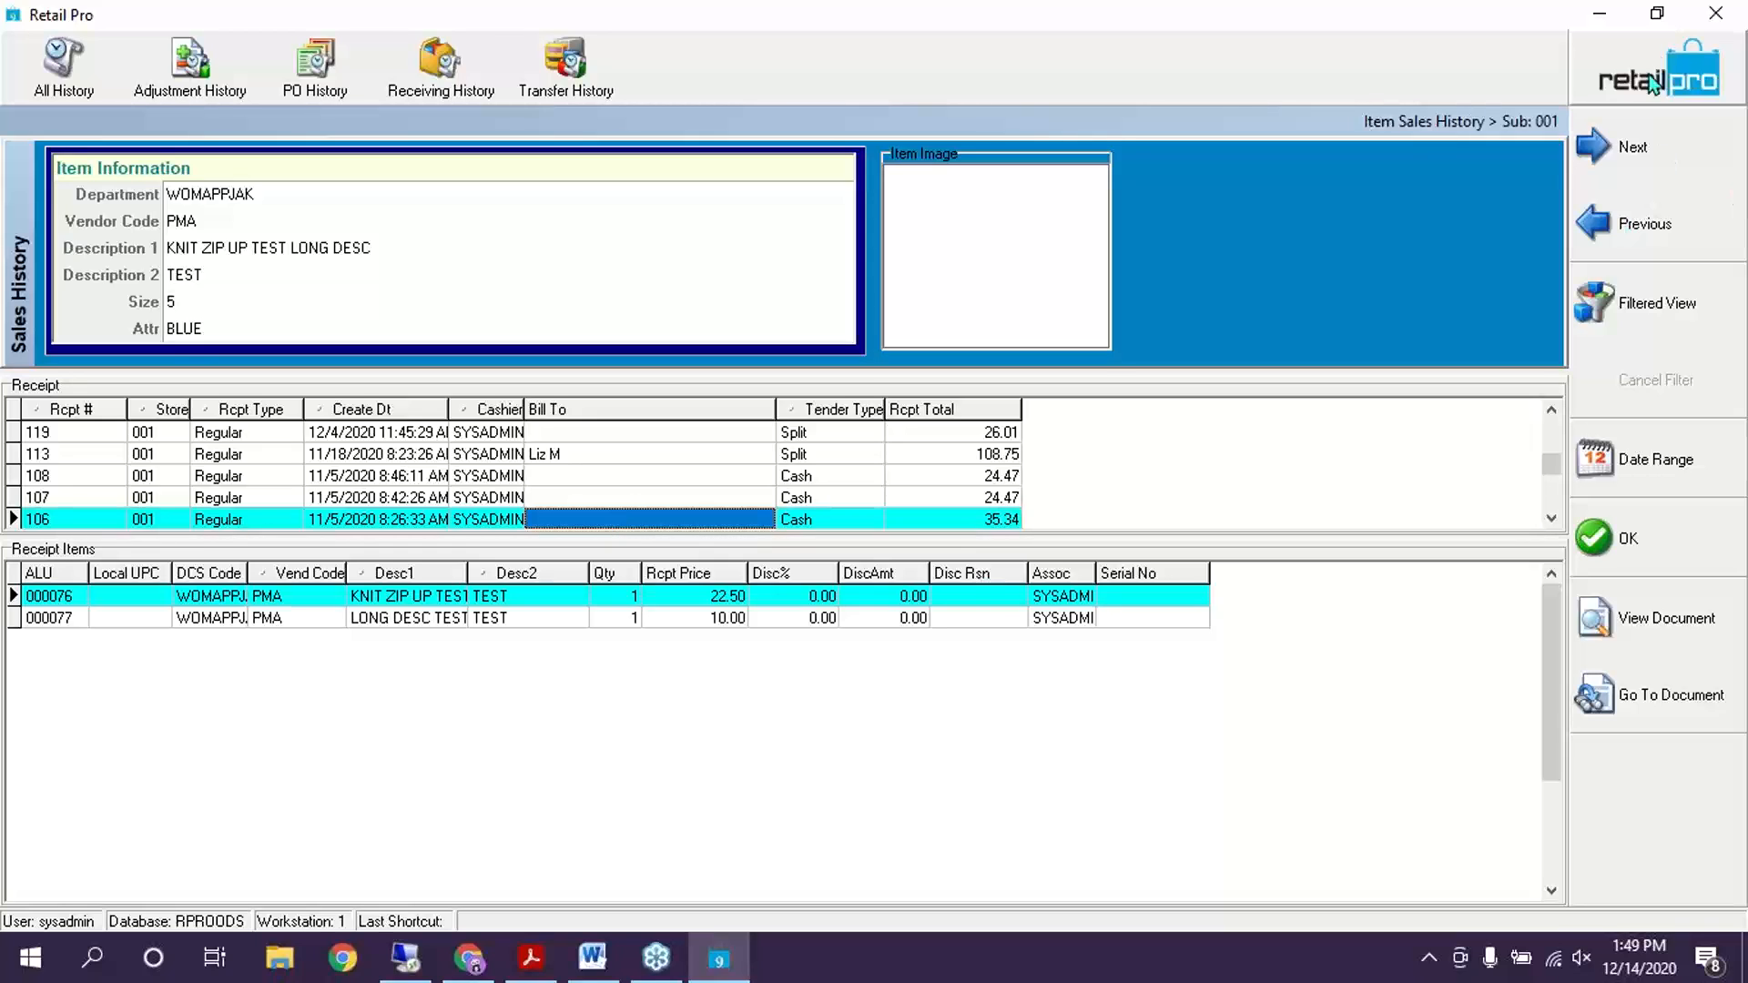
pyautogui.click(1676, 542)
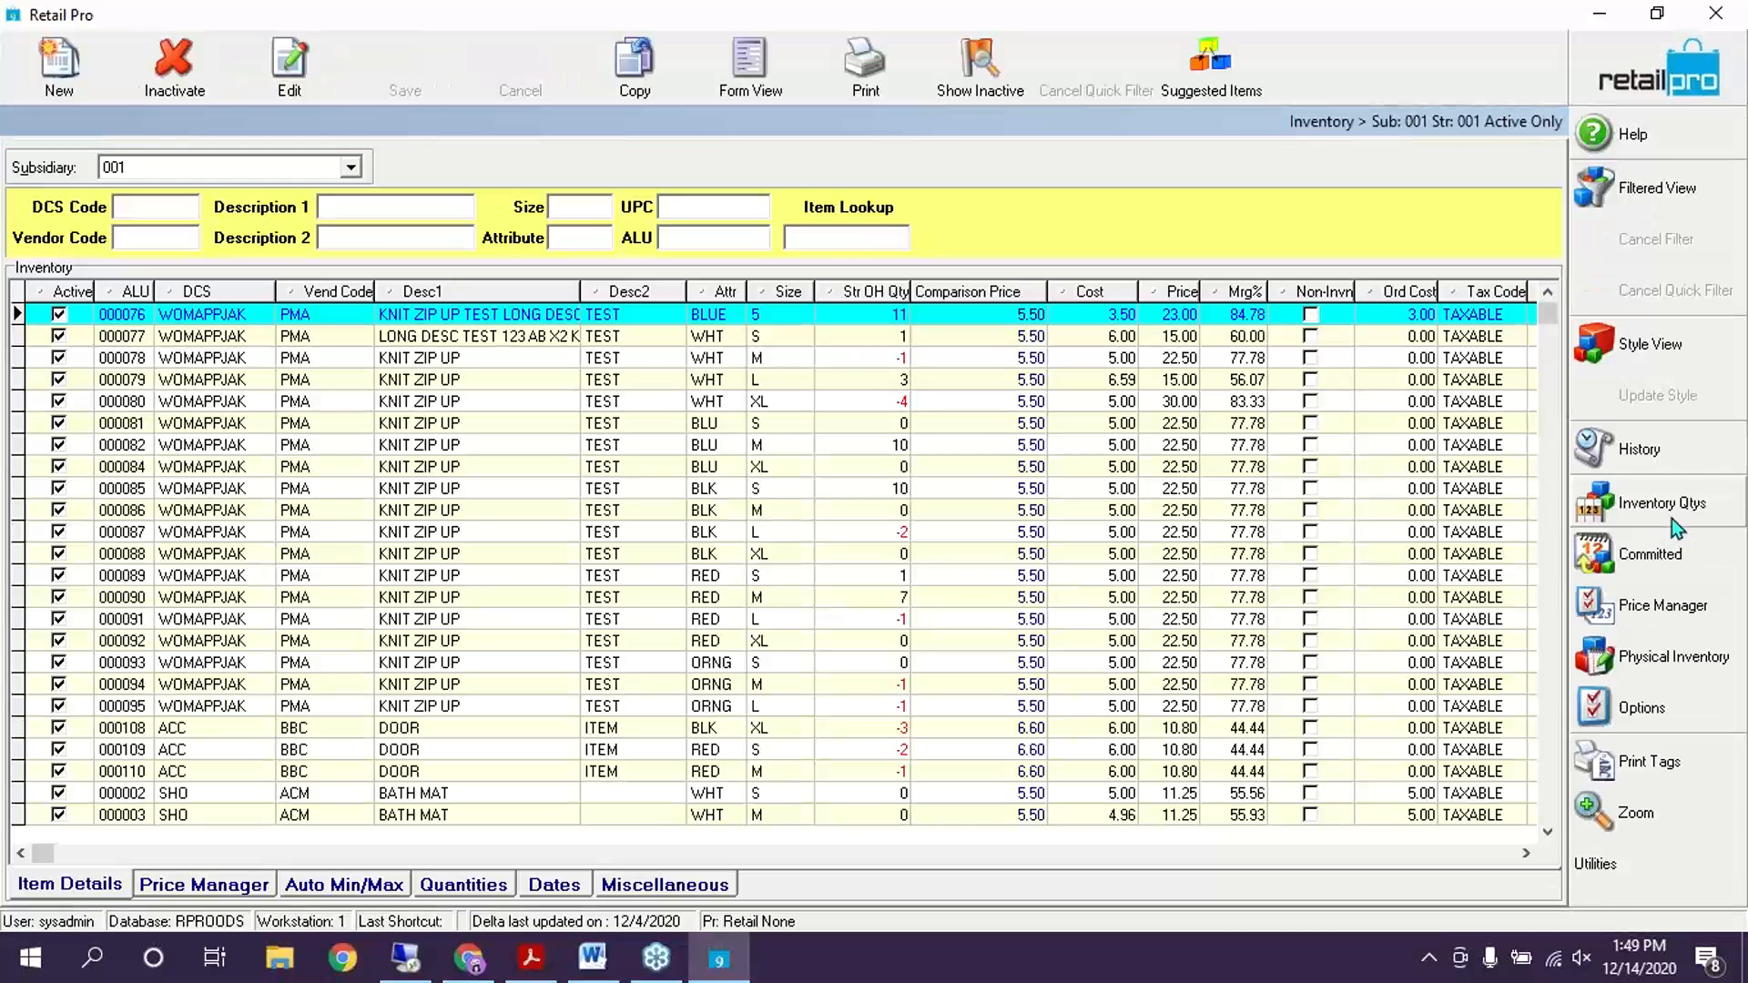
# Select item 000080 and open its single-record Form View
pyautogui.click(810, 411)
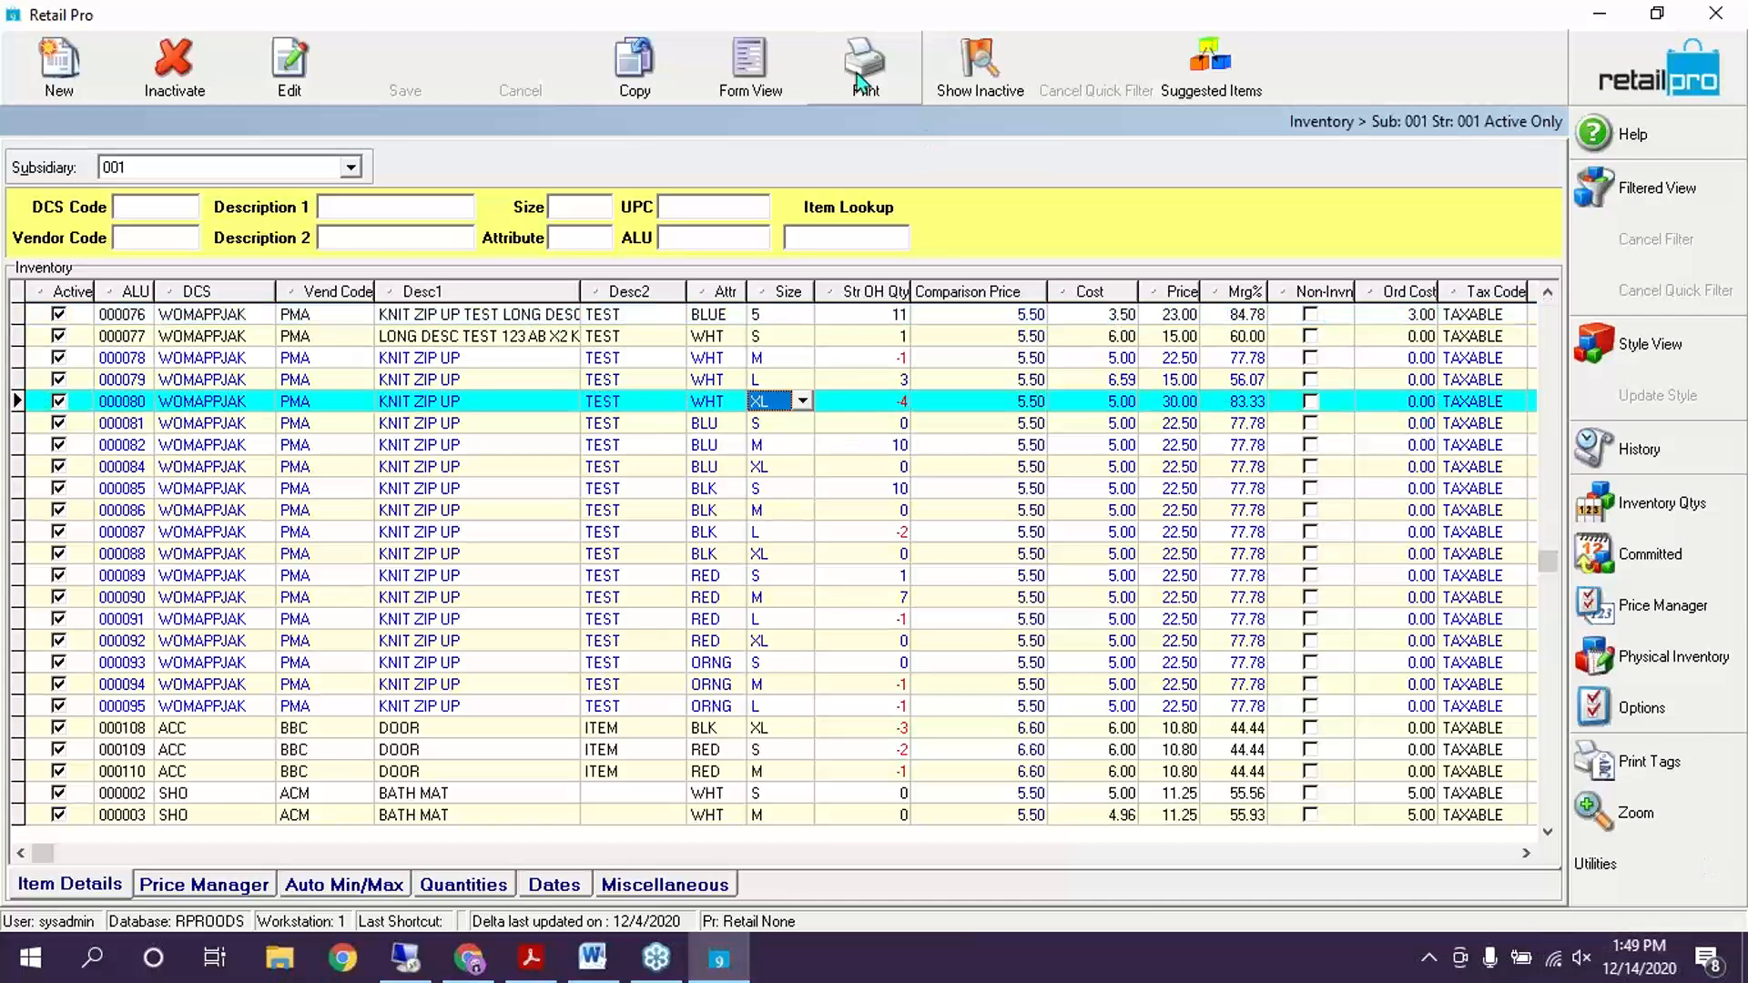
pyautogui.click(780, 80)
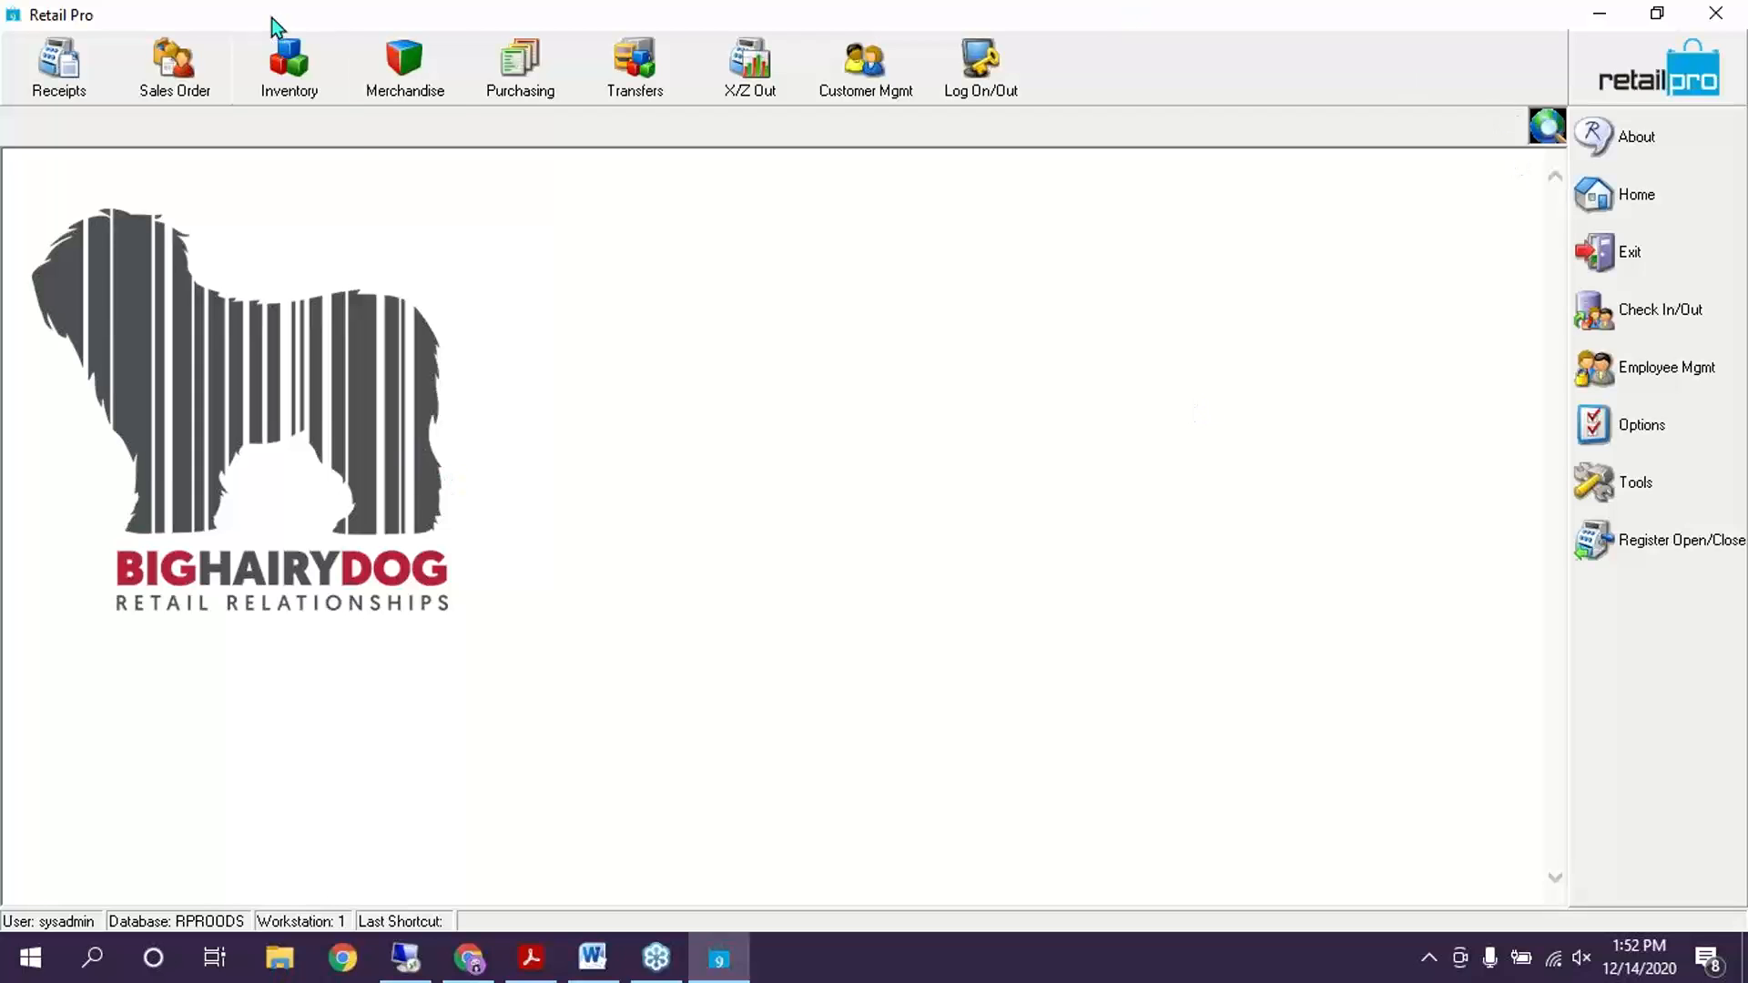
# Open Physical Inventory > Stores and bring up Update Inventory for the Training sheet
pyautogui.click(285, 75)
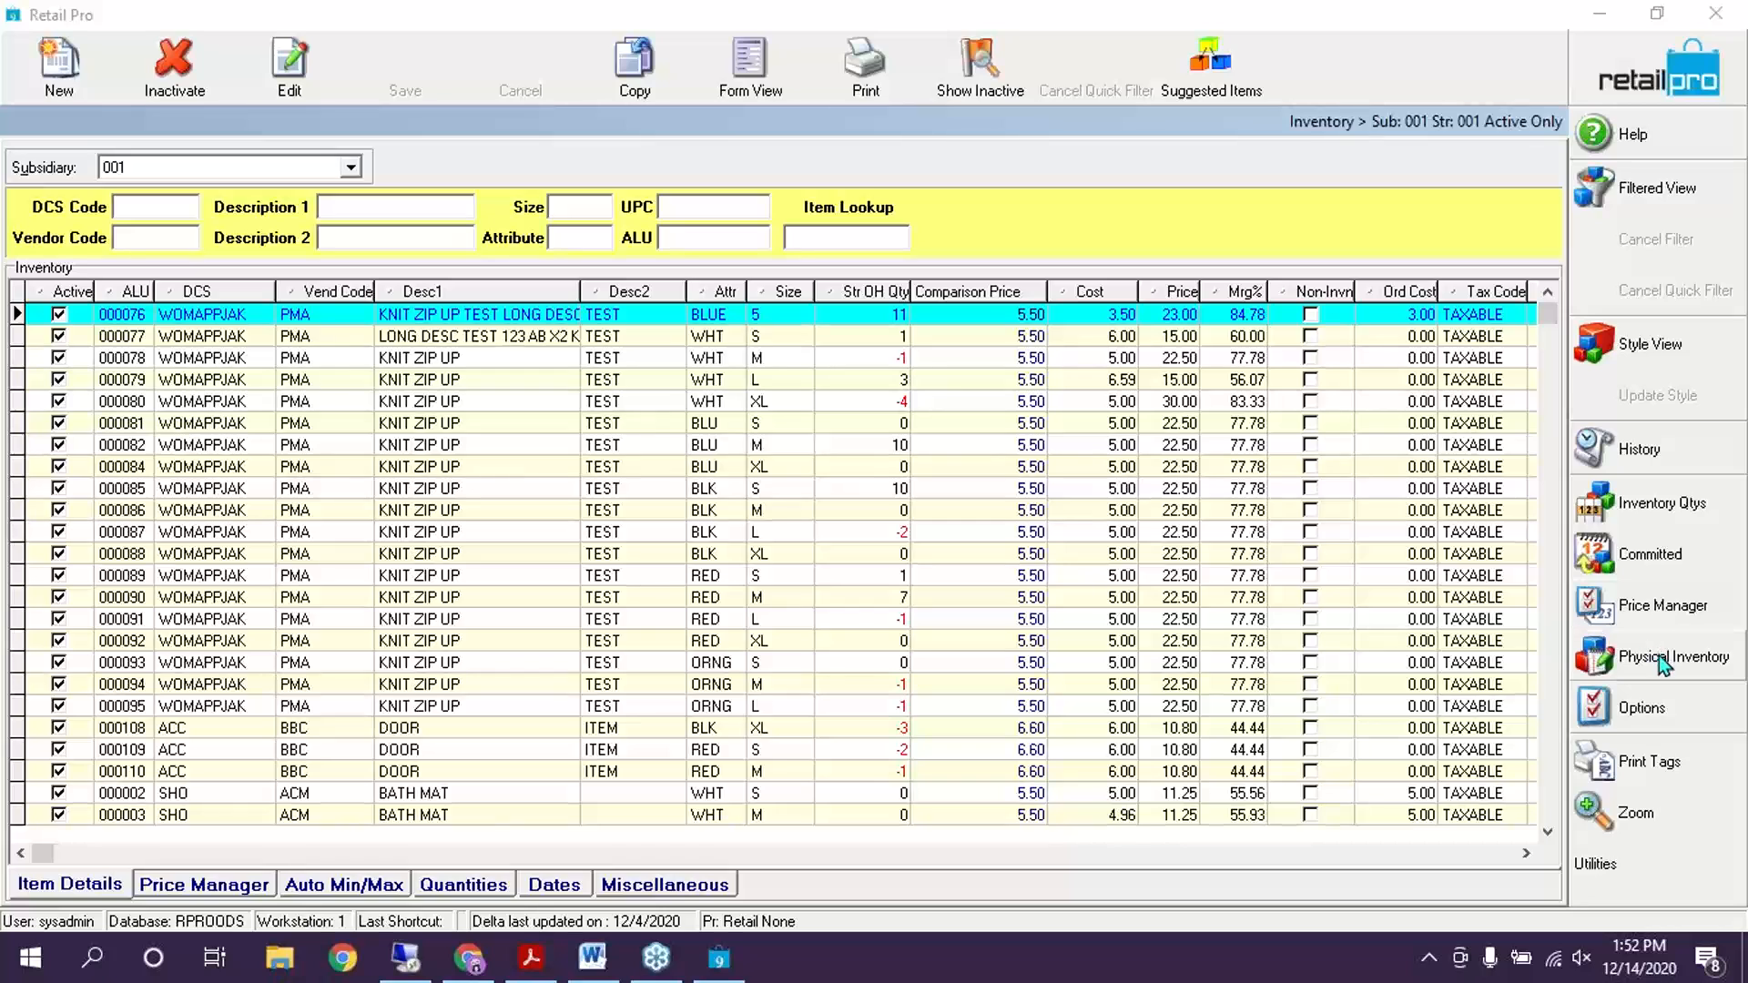
pyautogui.click(1662, 657)
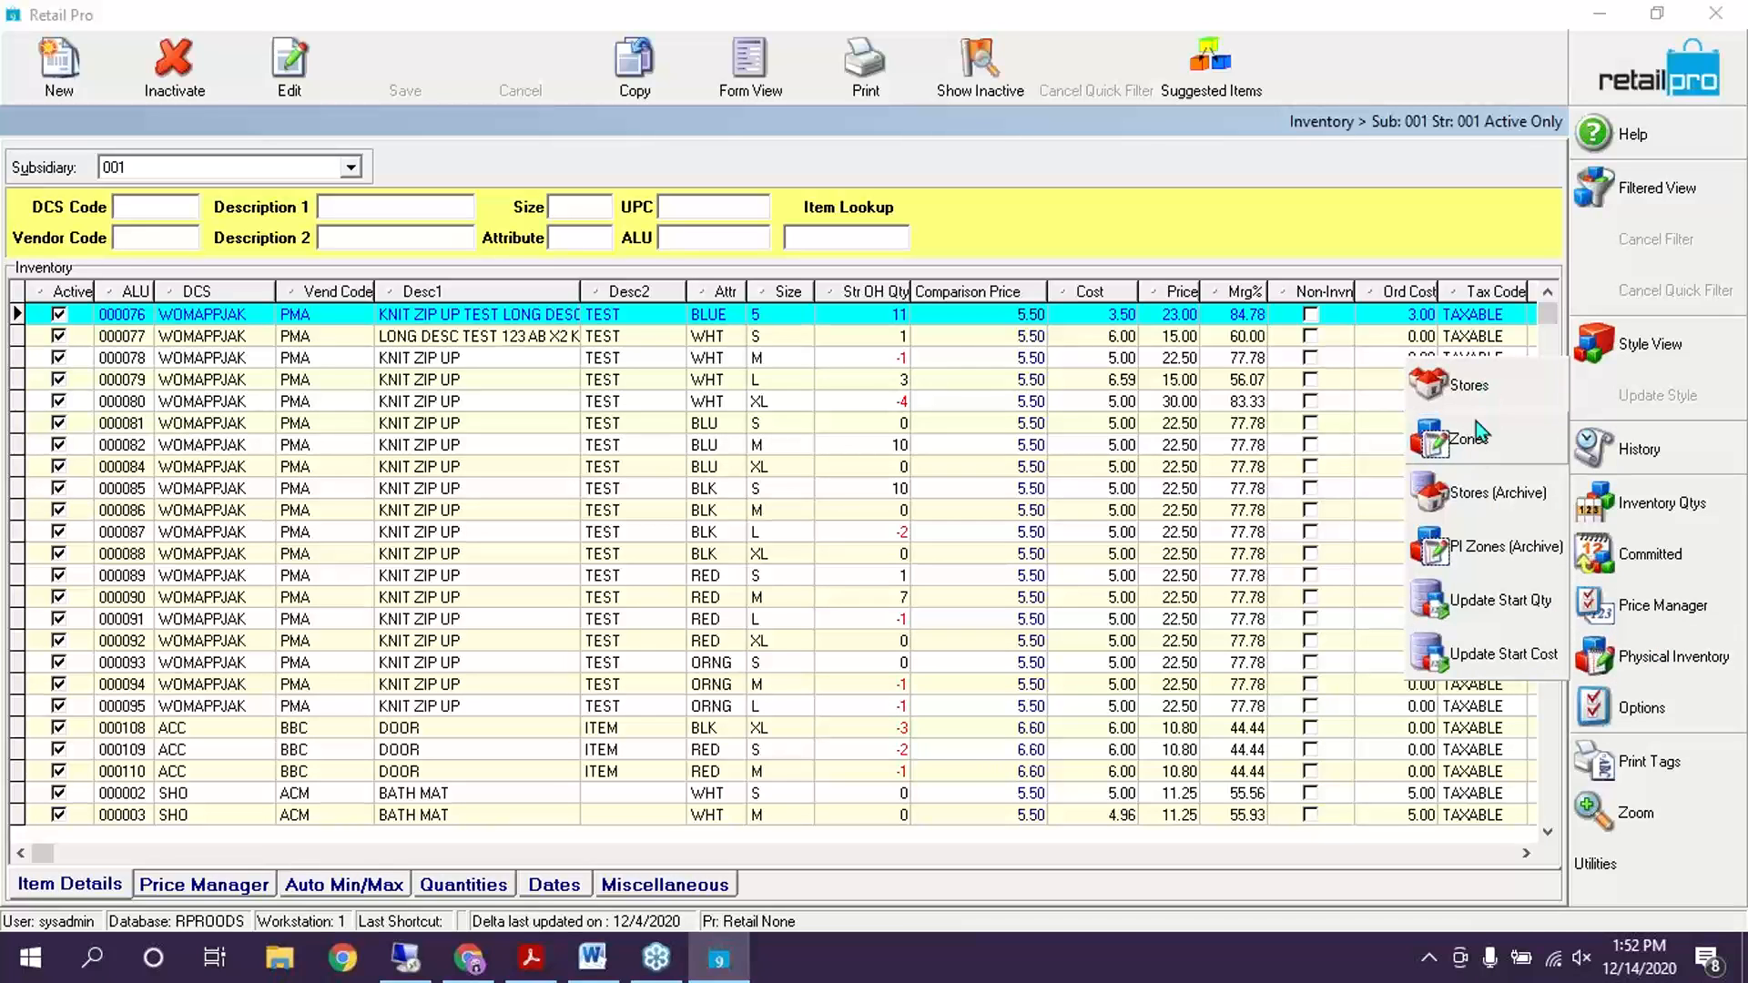
pyautogui.click(1470, 389)
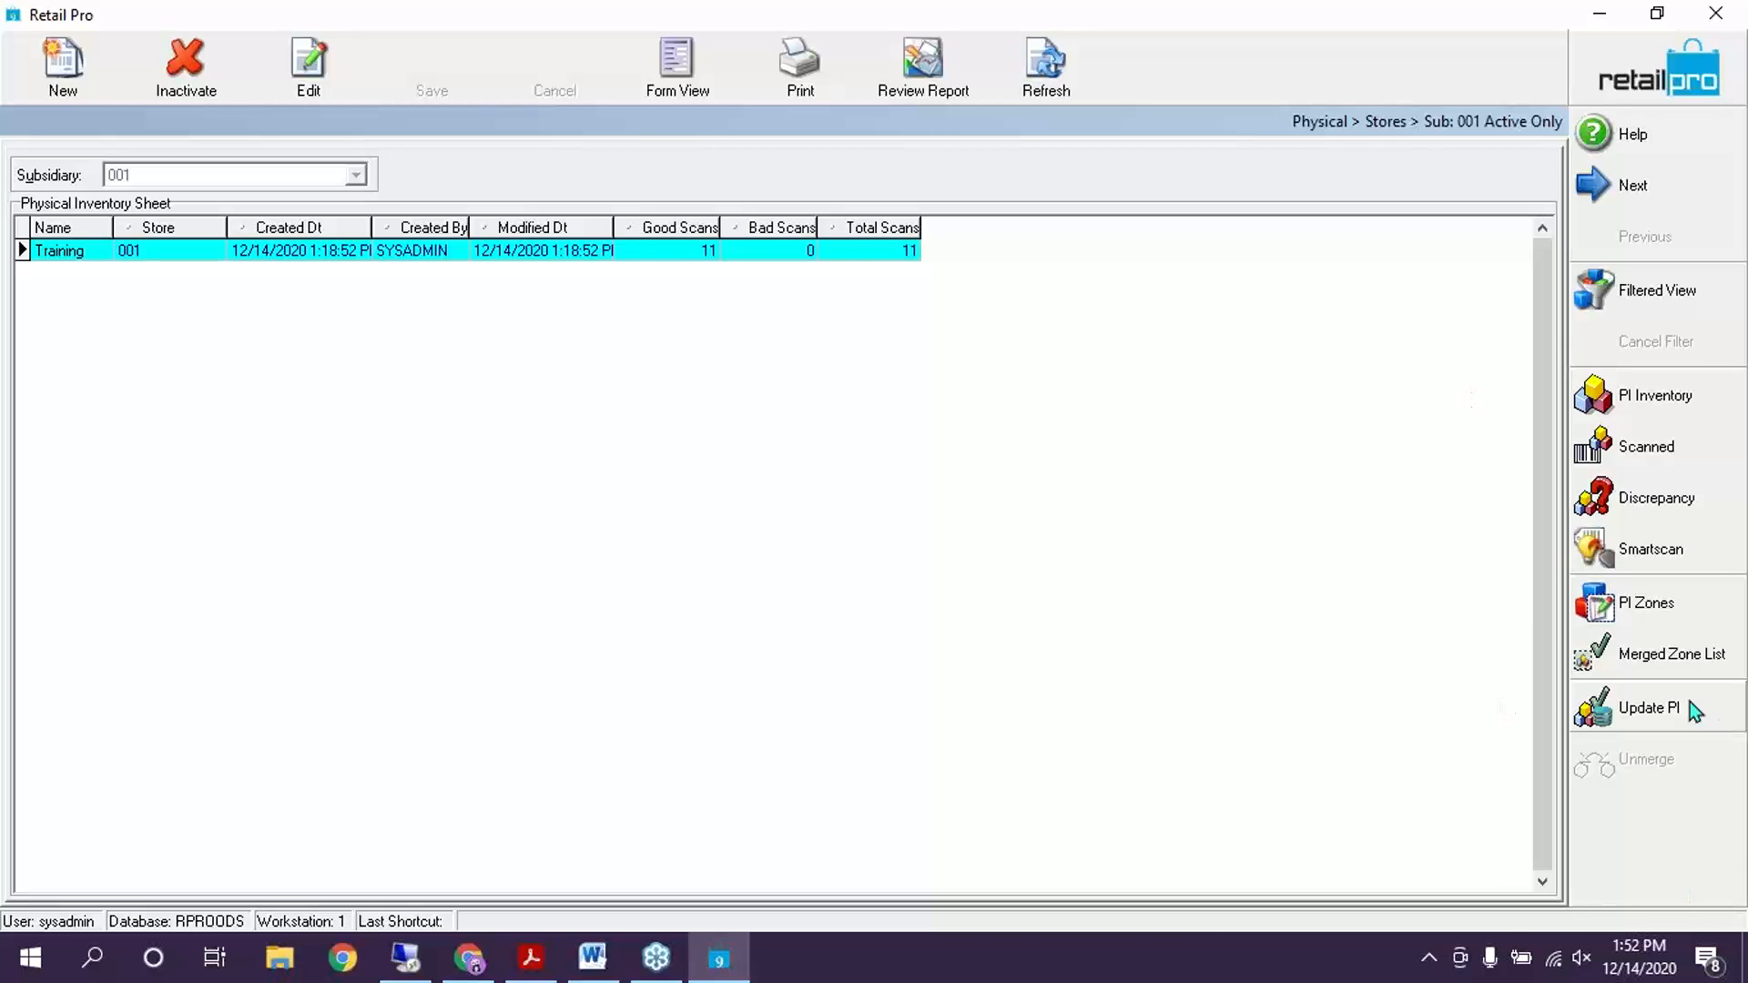
pyautogui.click(1650, 703)
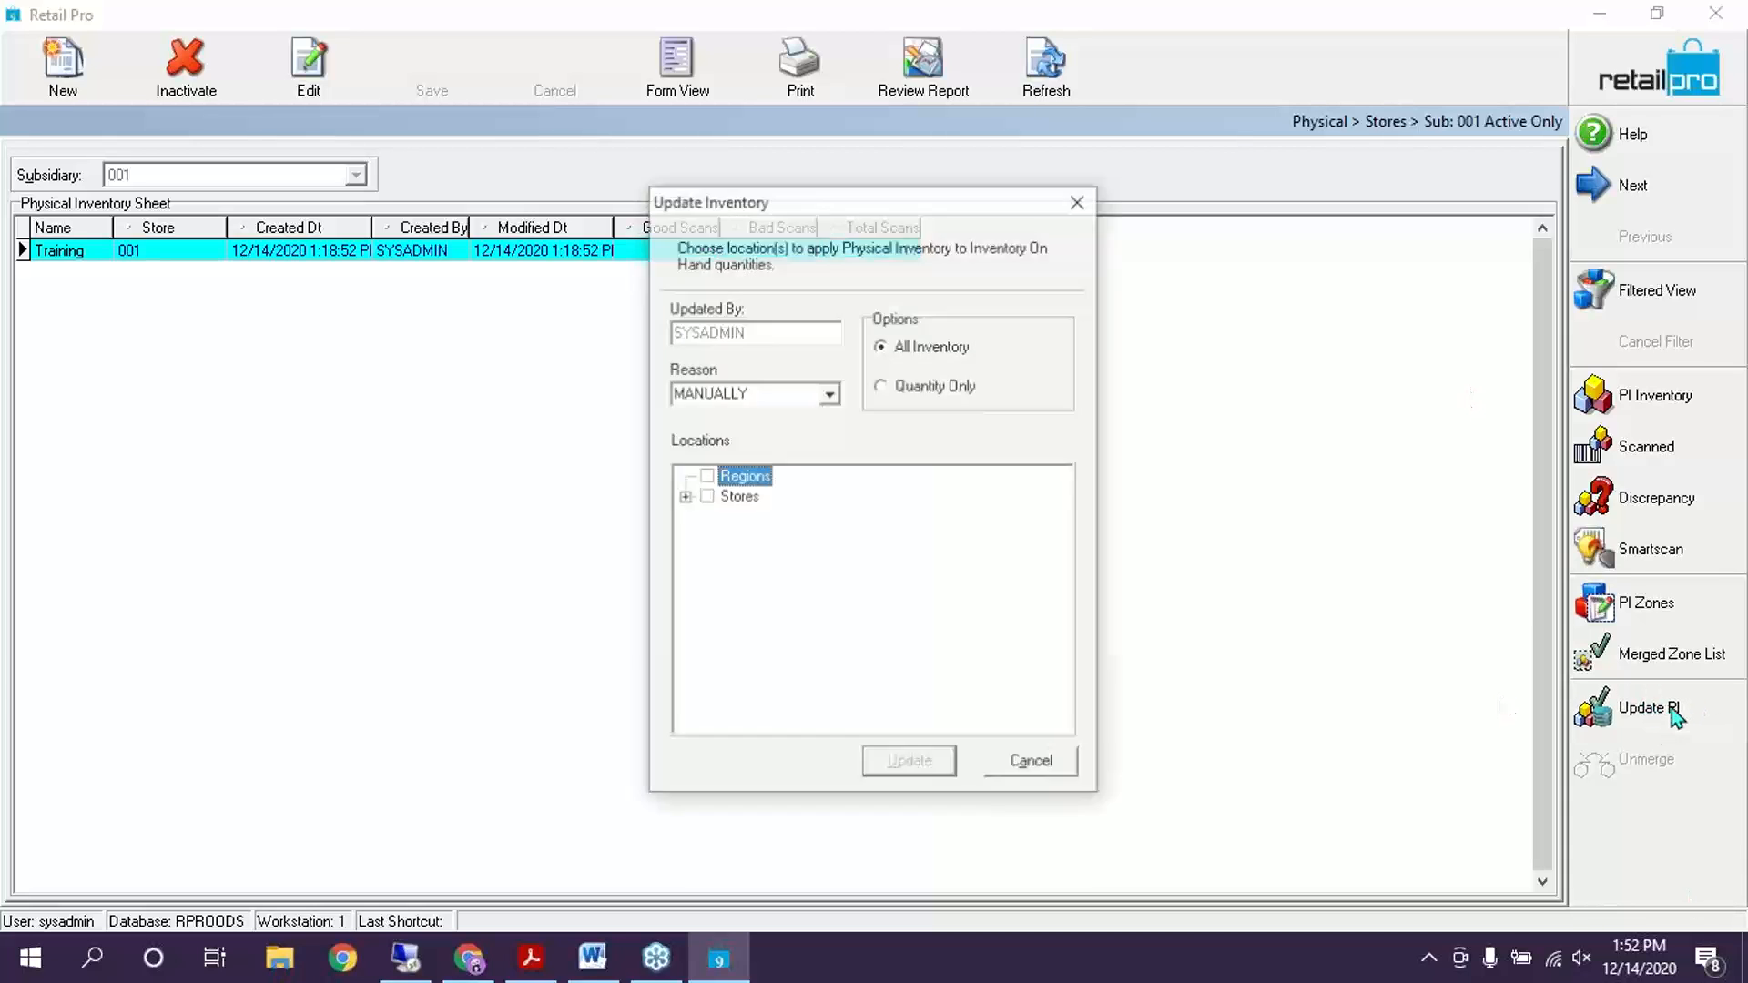
pyautogui.click(684, 497)
pyautogui.click(731, 517)
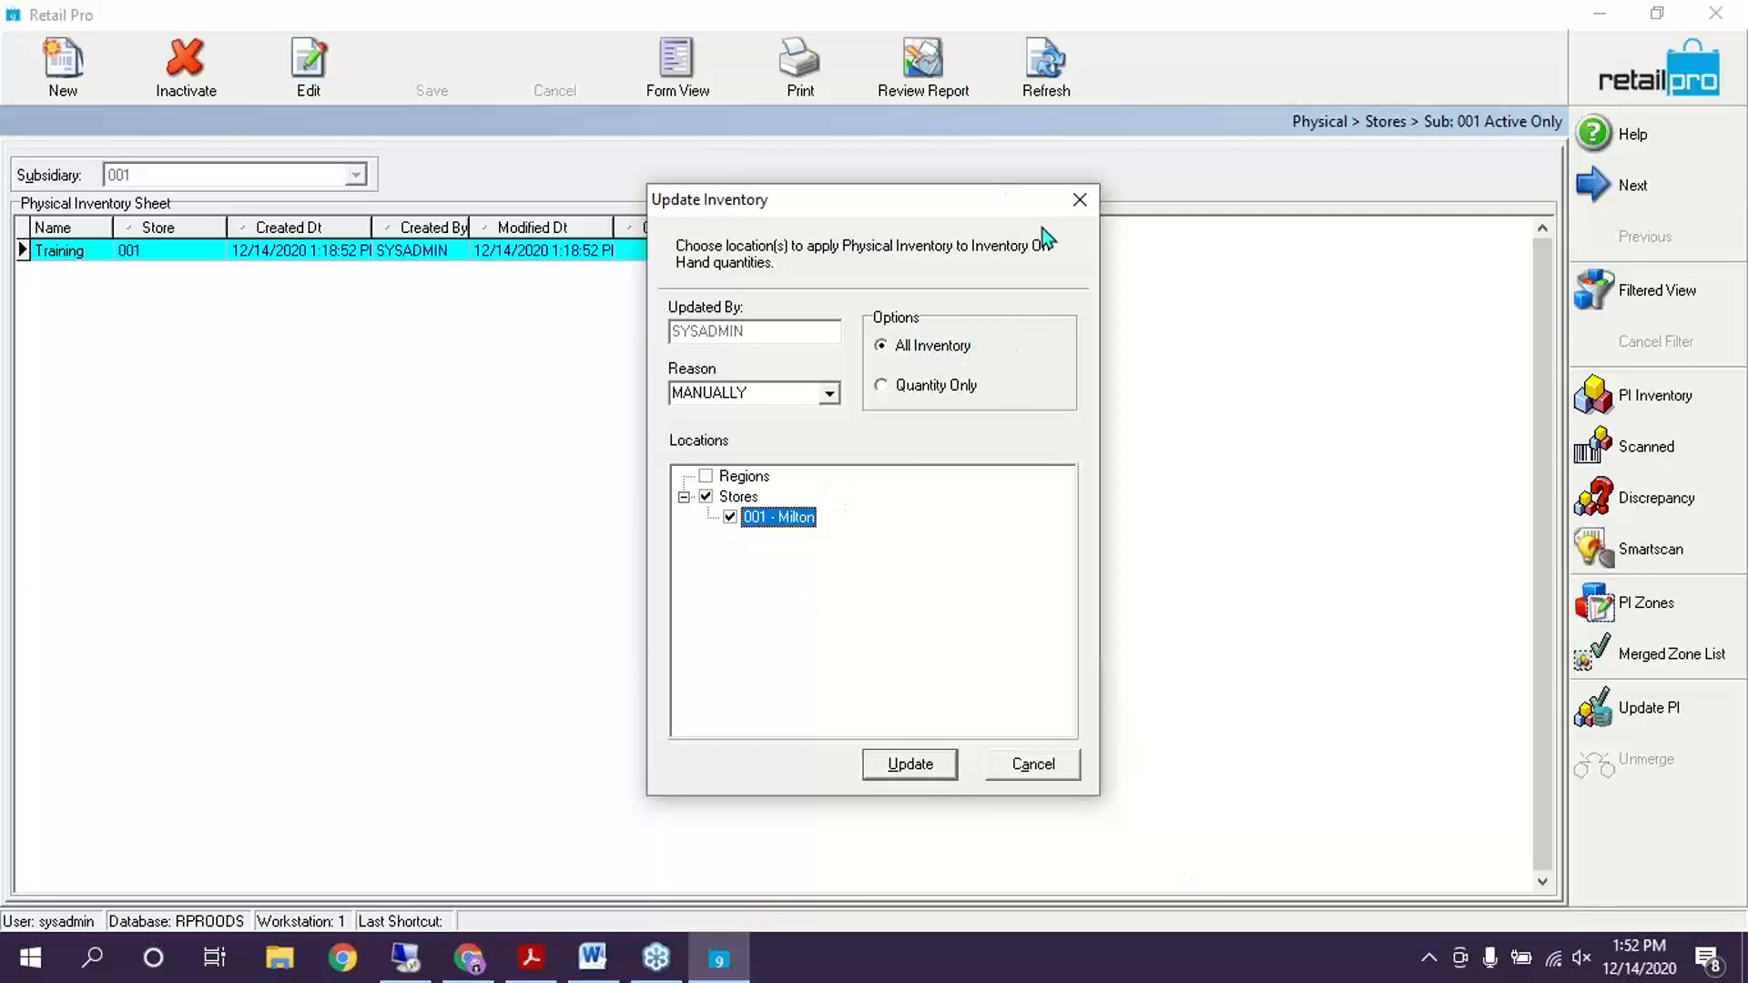
pyautogui.click(925, 344)
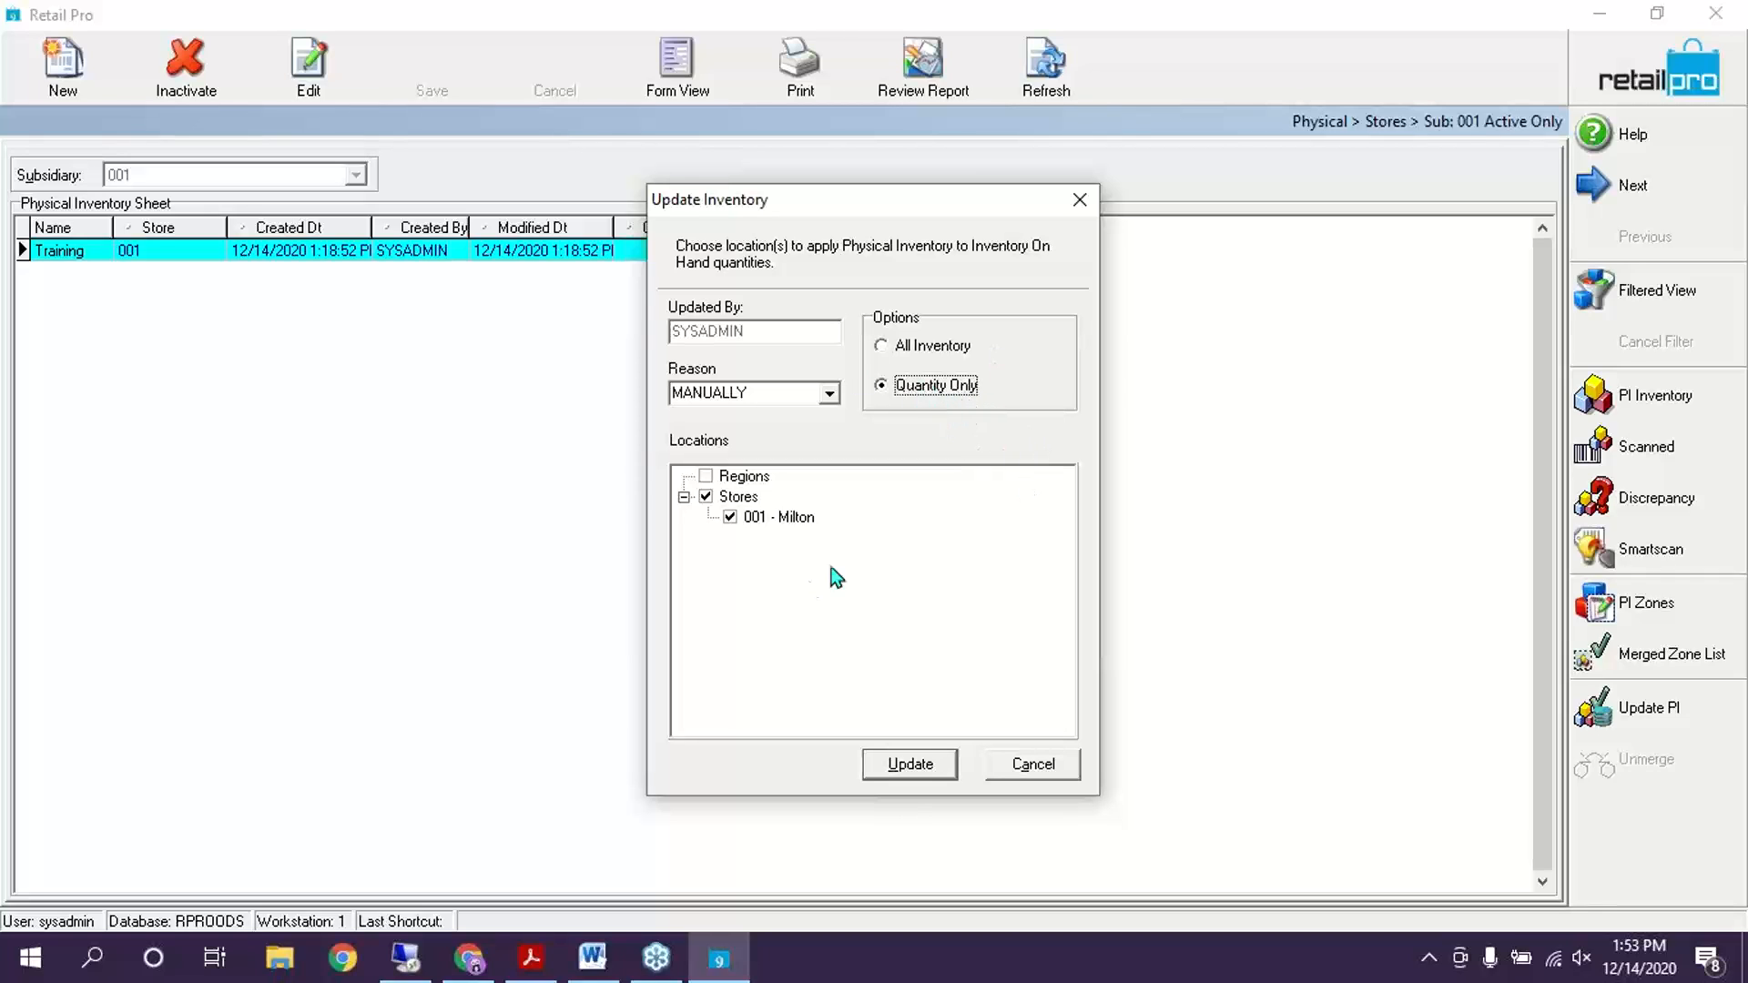
pyautogui.press('Up')
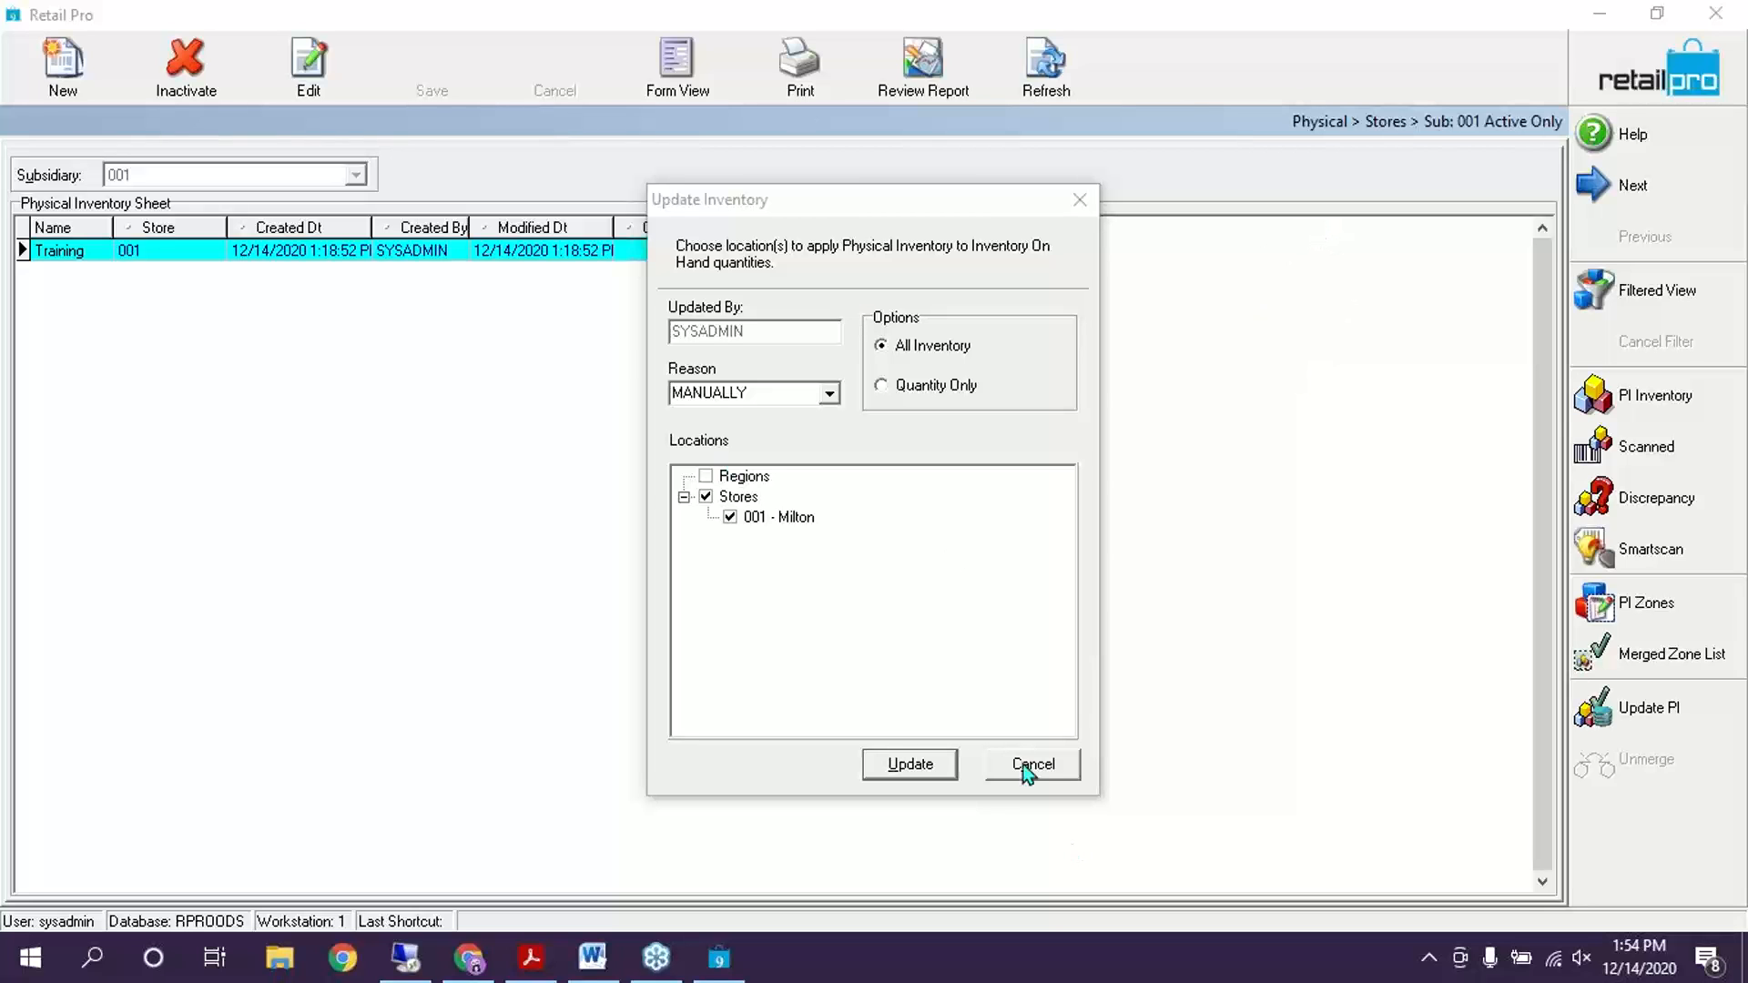
pyautogui.click(1051, 774)
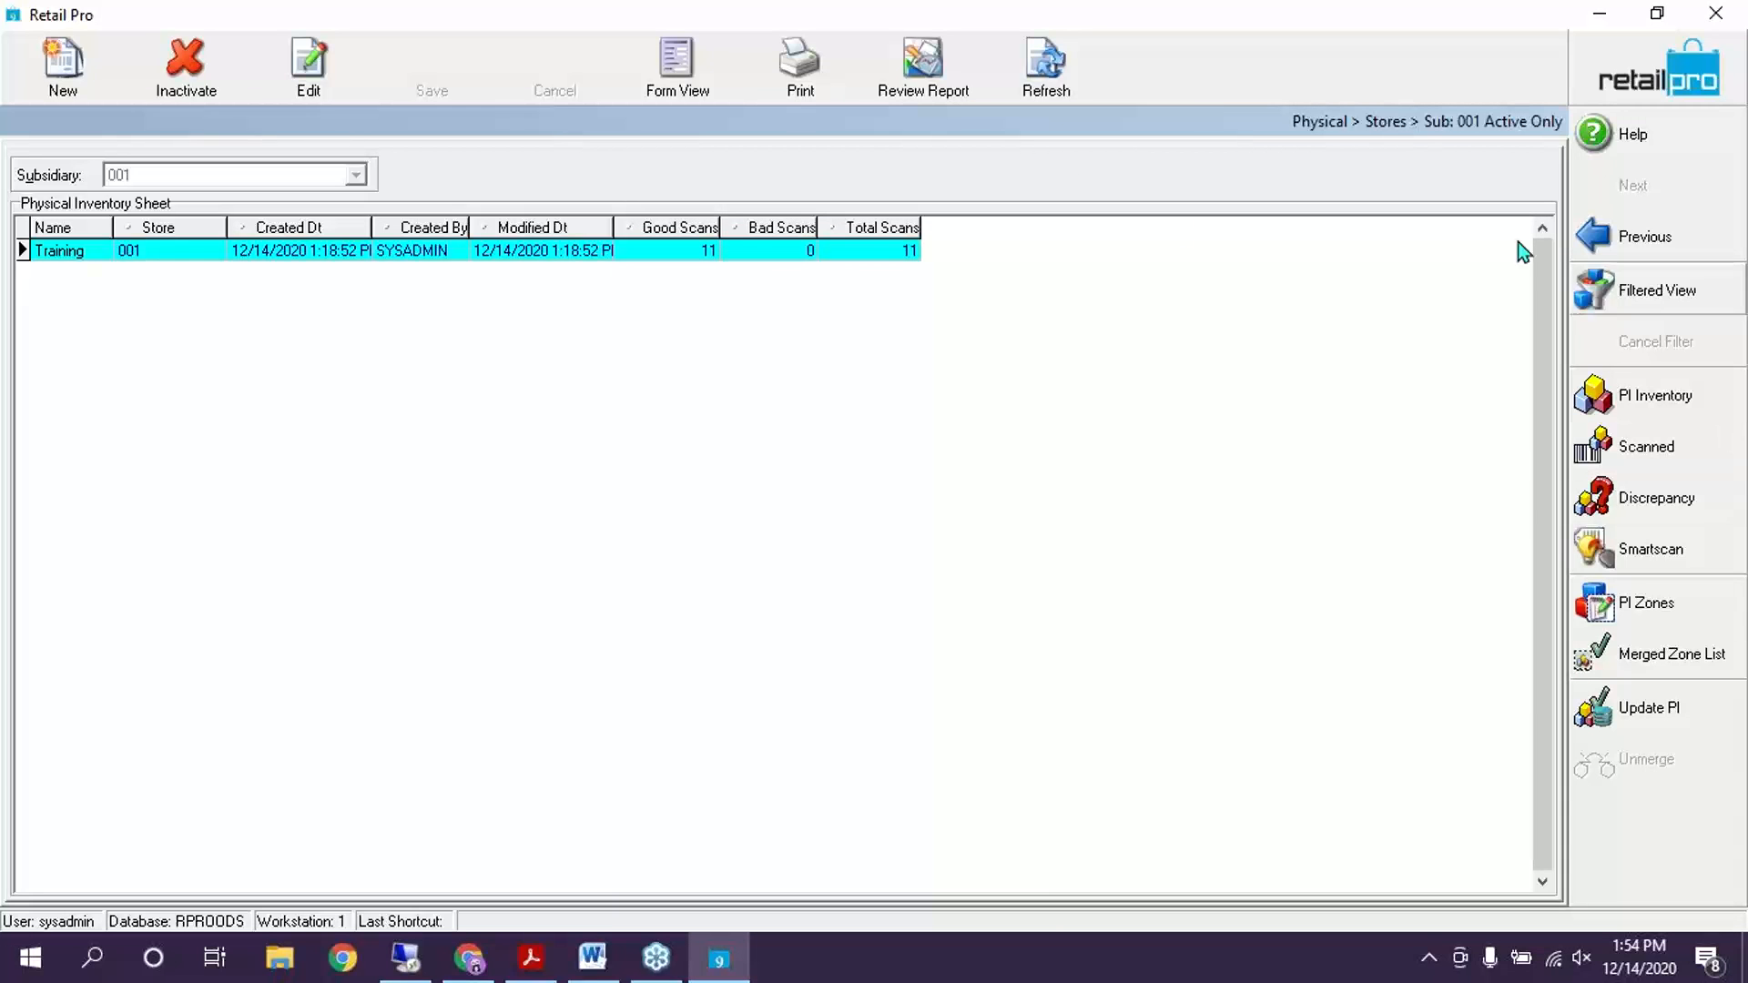
pyautogui.click(1018, 305)
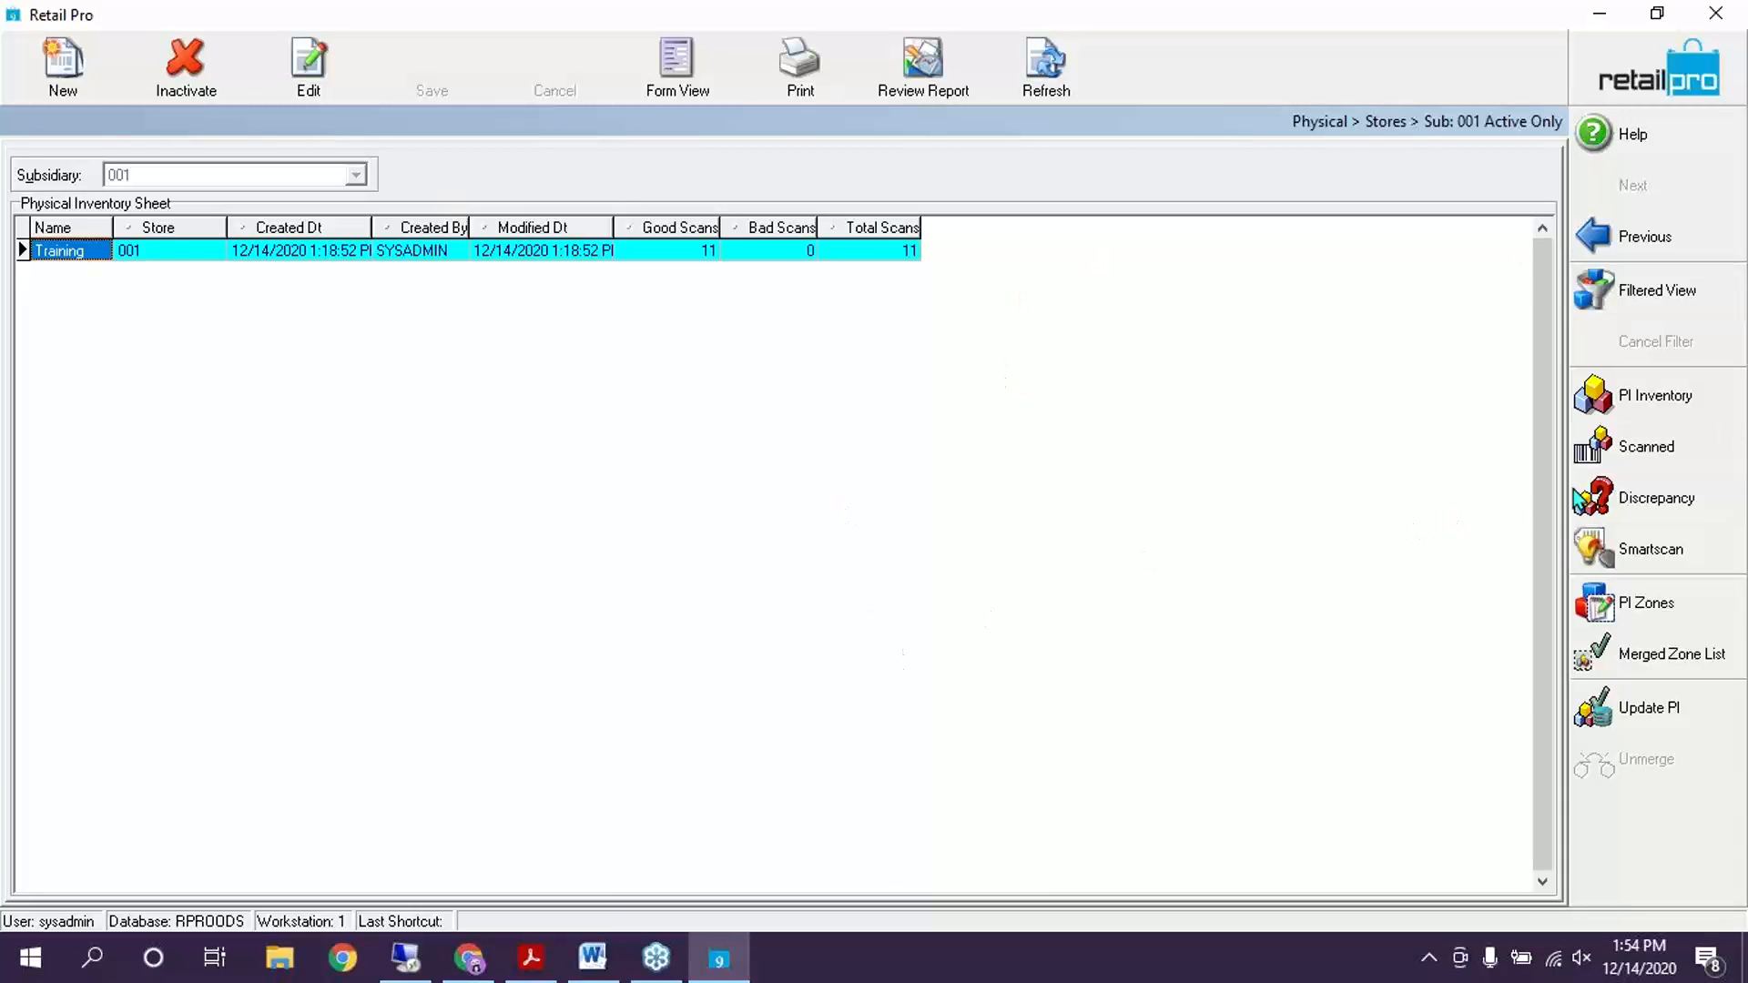
# Start a new count zone for store 001 - Milton and name it WH
pyautogui.click(1649, 608)
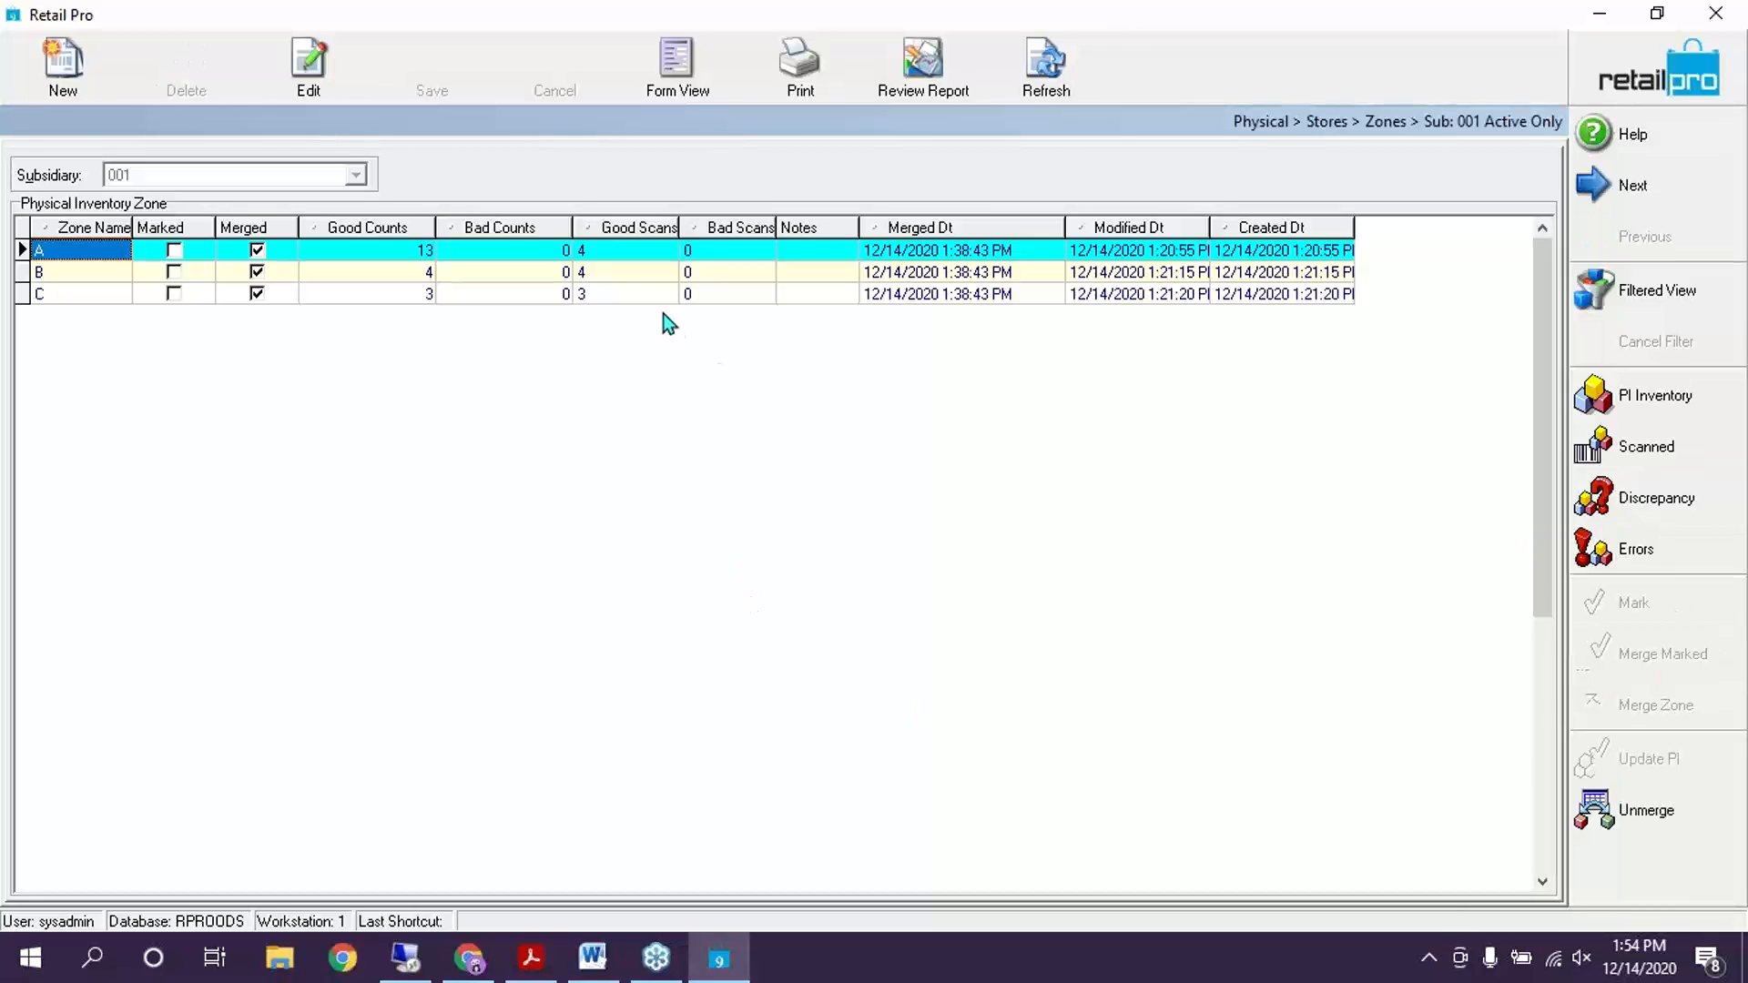
pyautogui.click(630, 273)
pyautogui.click(84, 63)
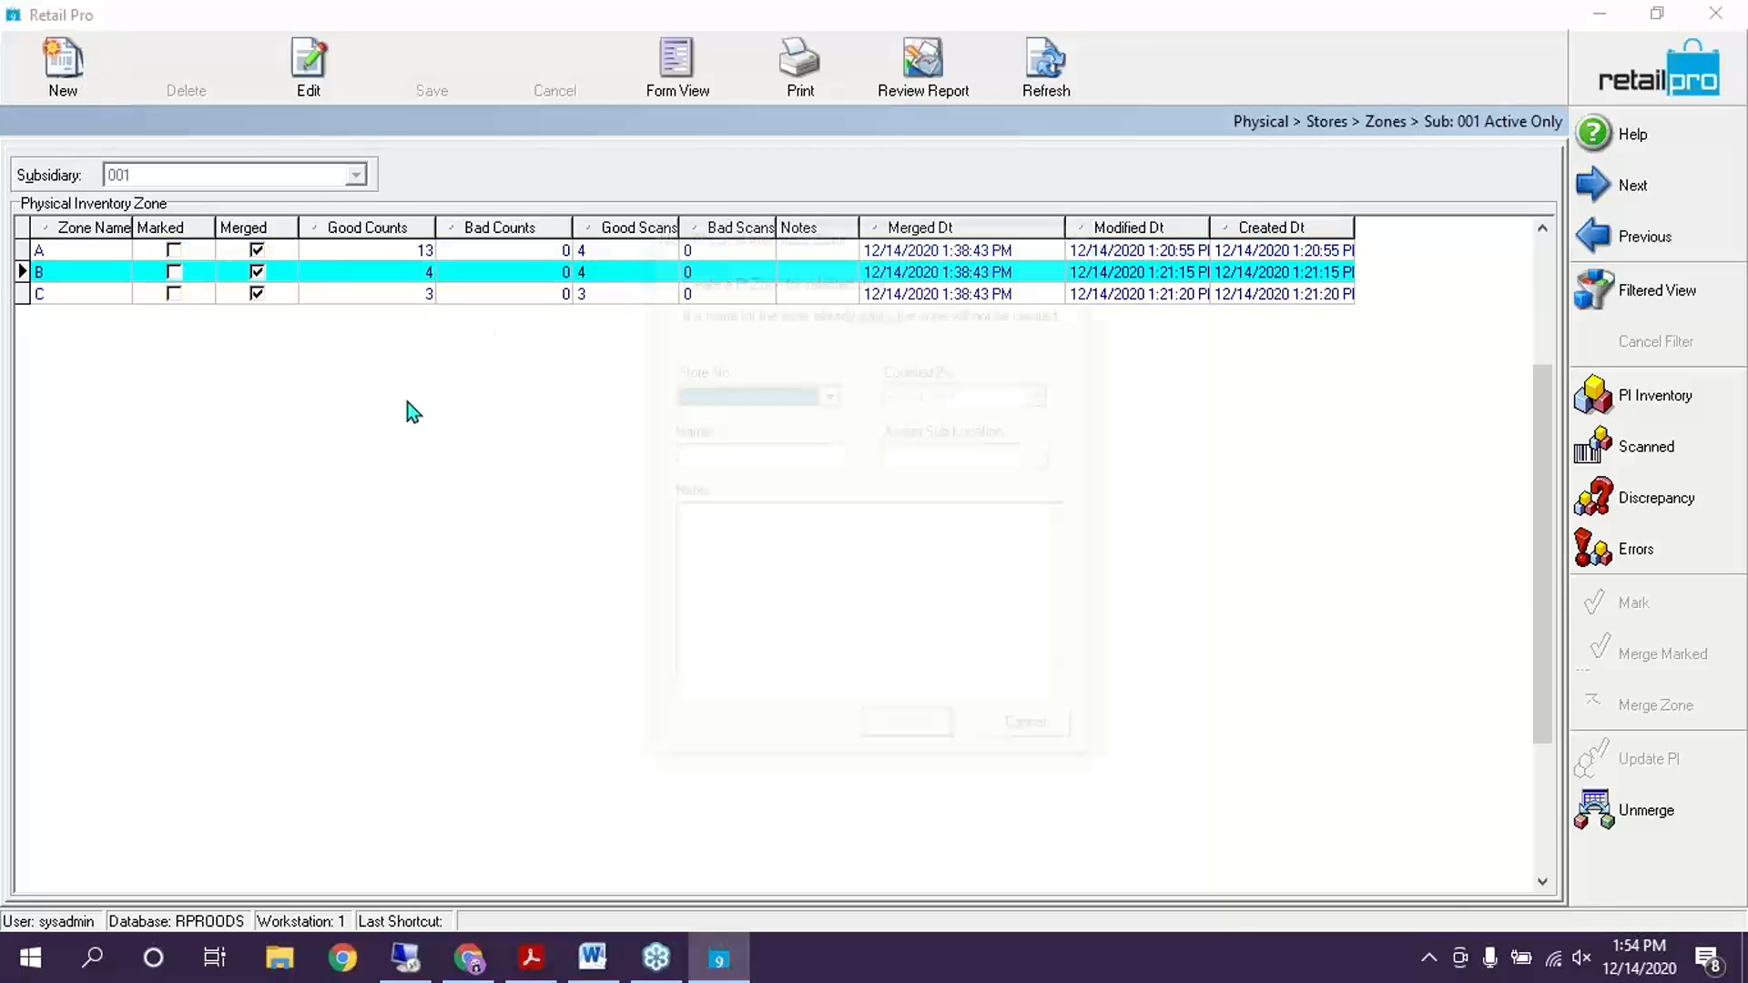
pyautogui.click(778, 394)
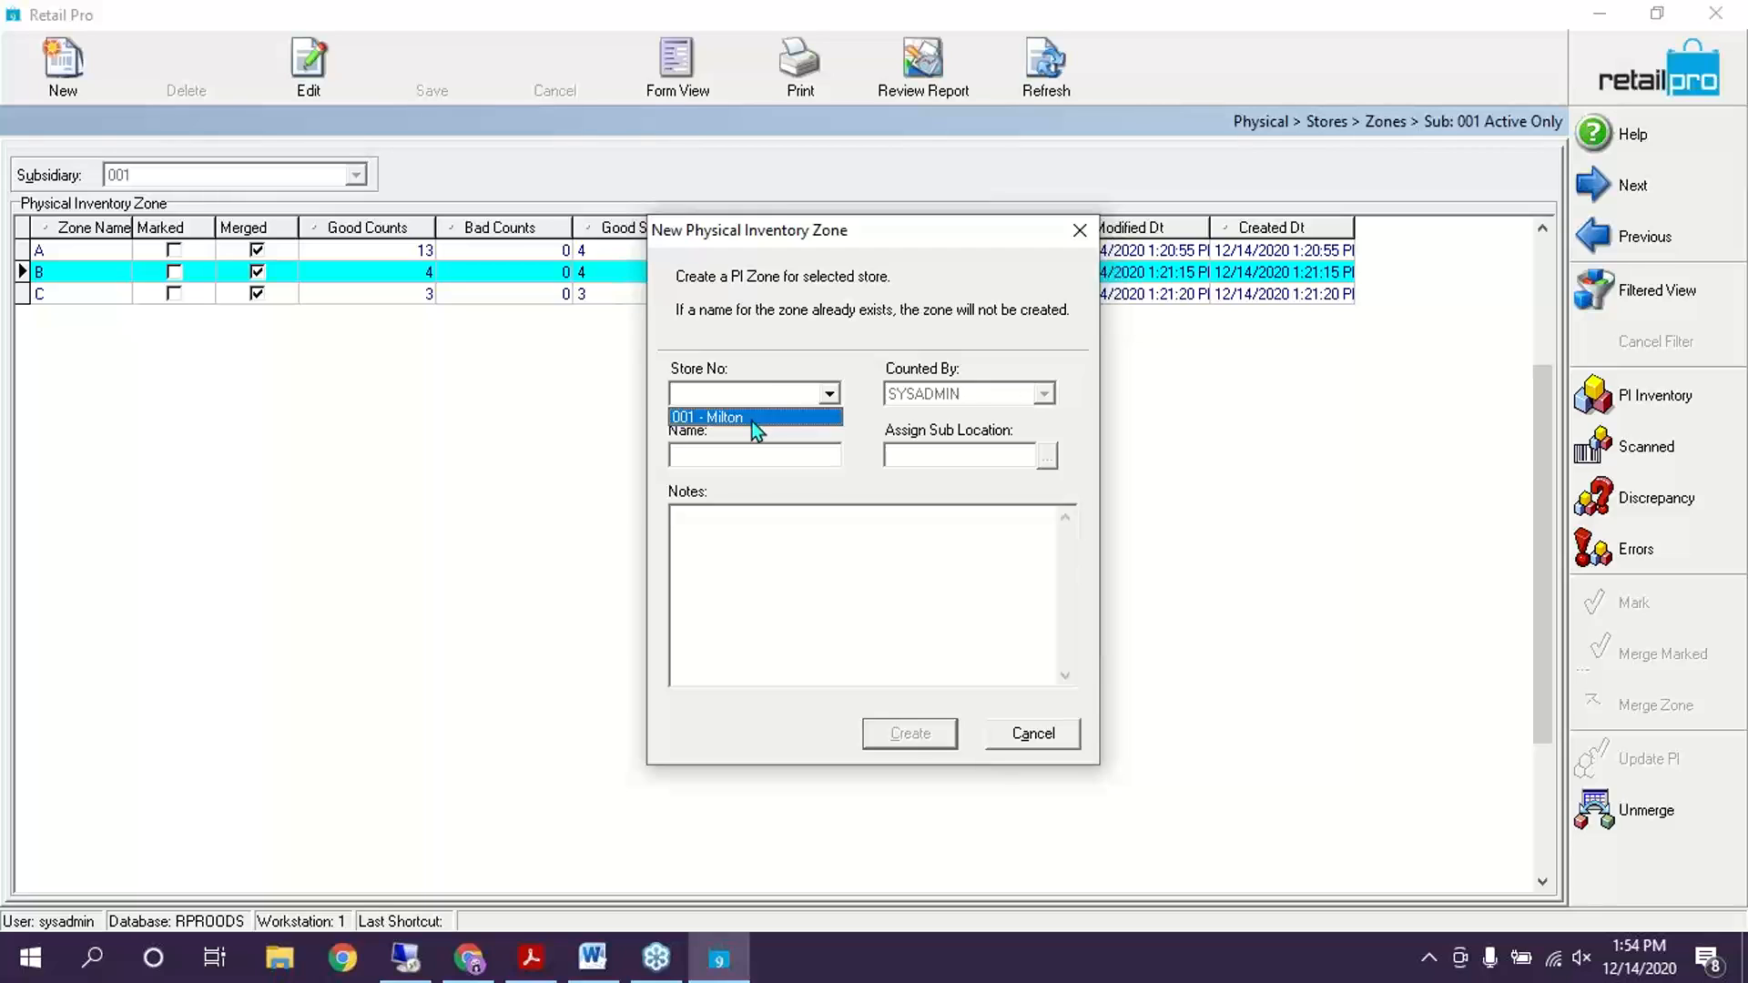
pyautogui.click(751, 417)
pyautogui.click(757, 593)
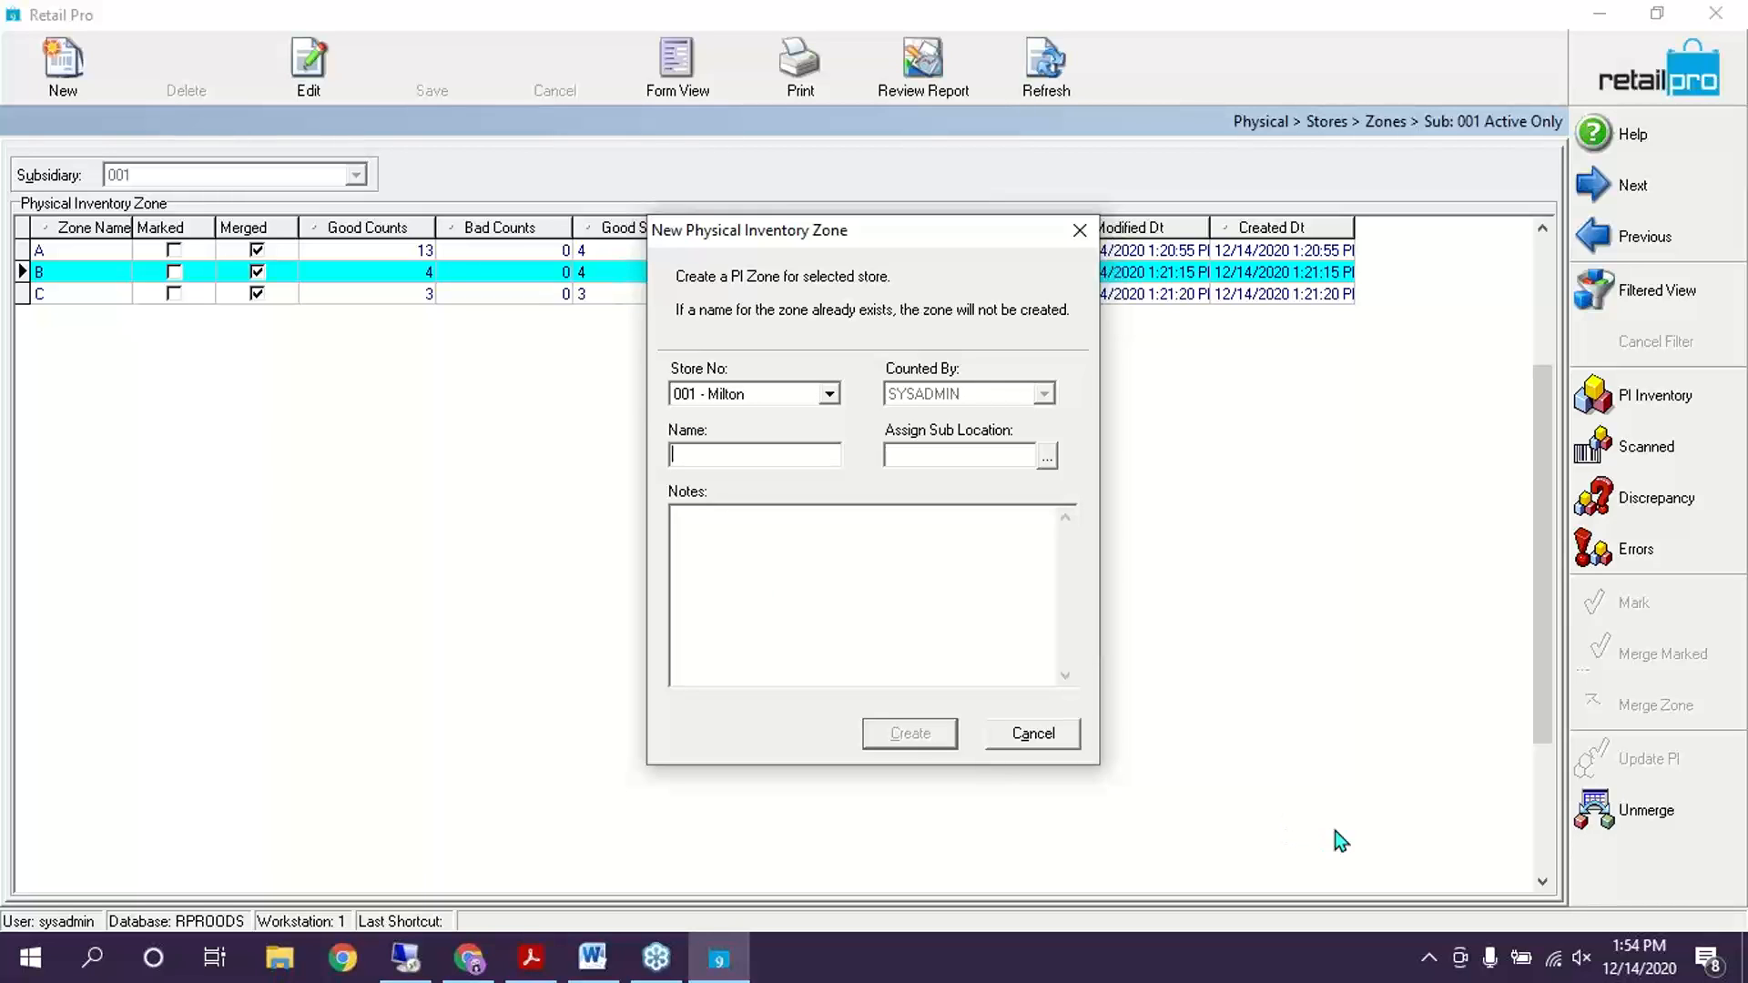
pyautogui.write('WH')
# Create the WH zone, then select it and view its scanned items
pyautogui.click(826, 610)
pyautogui.click(899, 734)
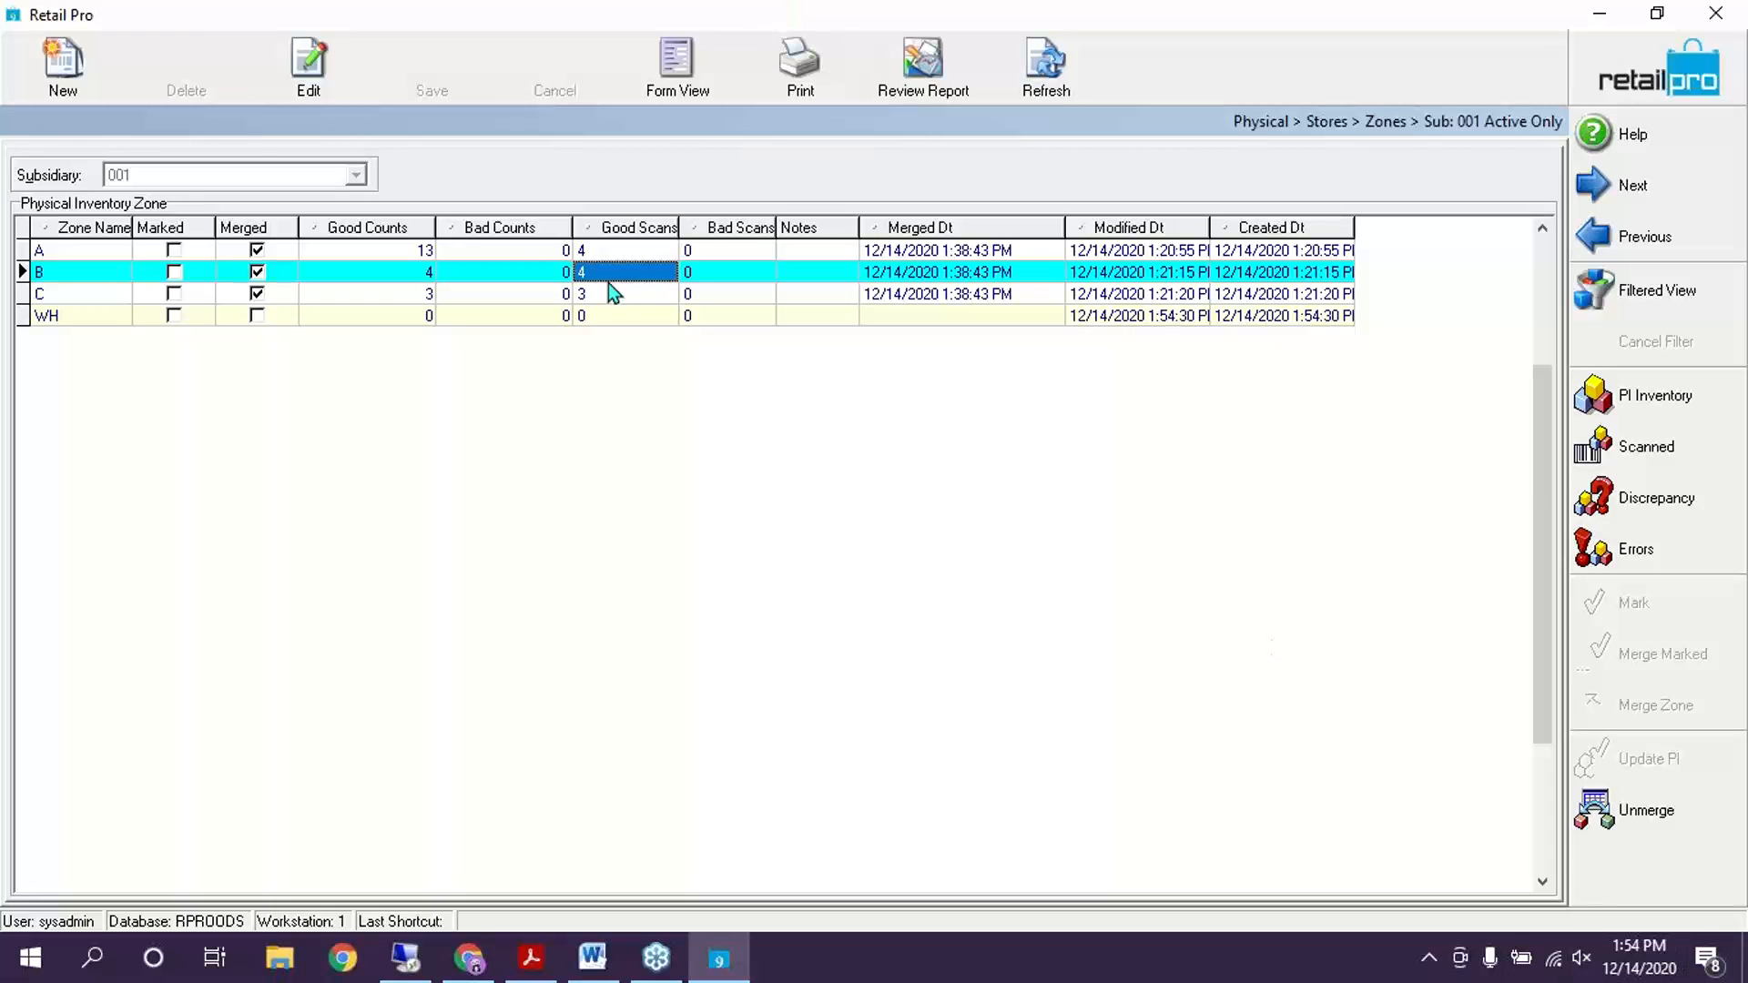
pyautogui.click(617, 318)
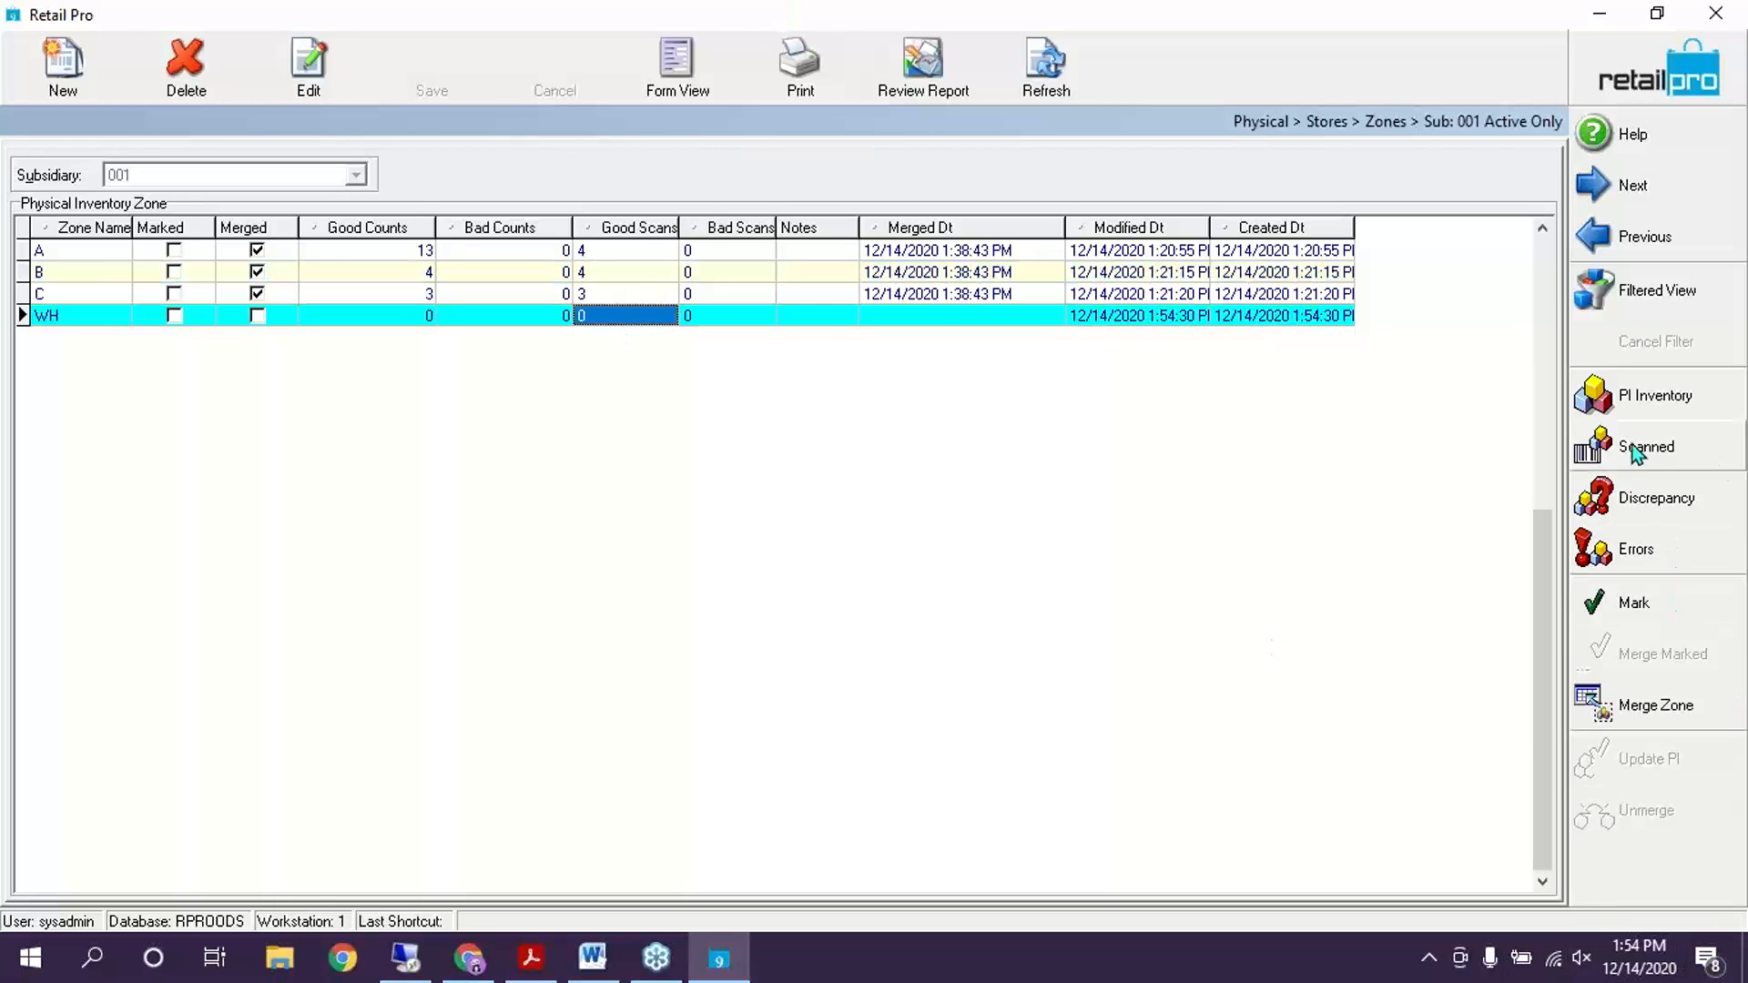
pyautogui.click(1635, 451)
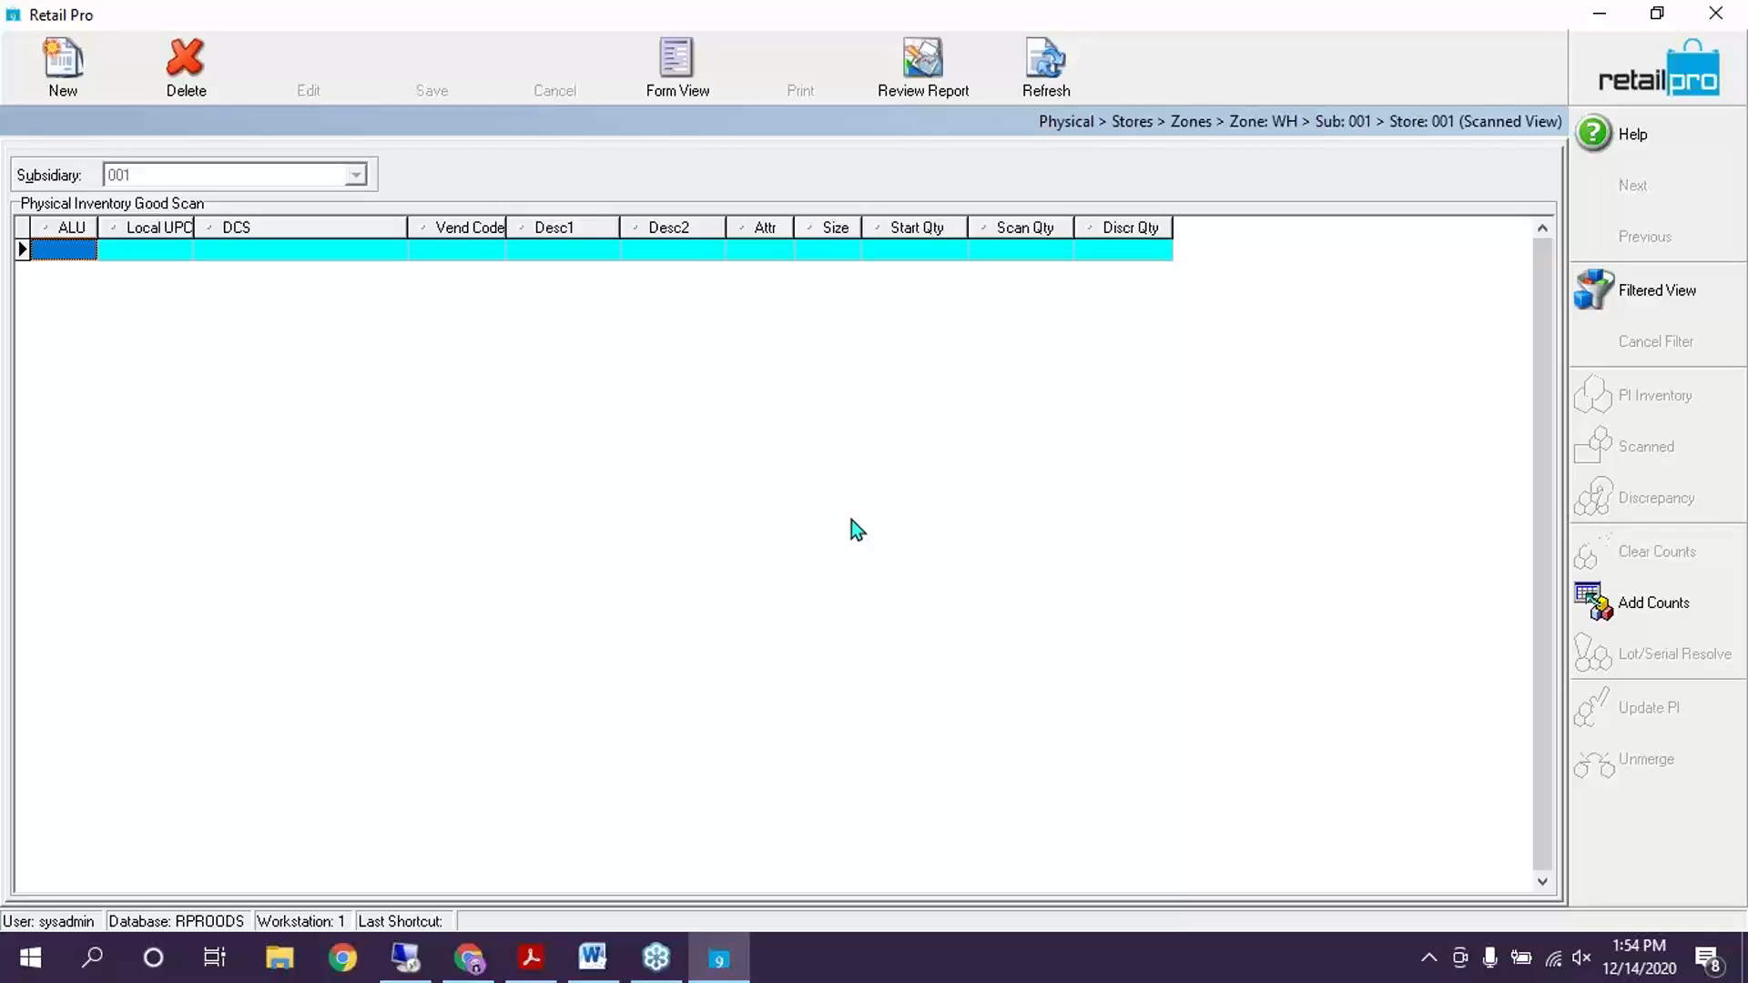
# Open Add Counts for zone WH and choose to import counts from a file
pyautogui.click(1687, 606)
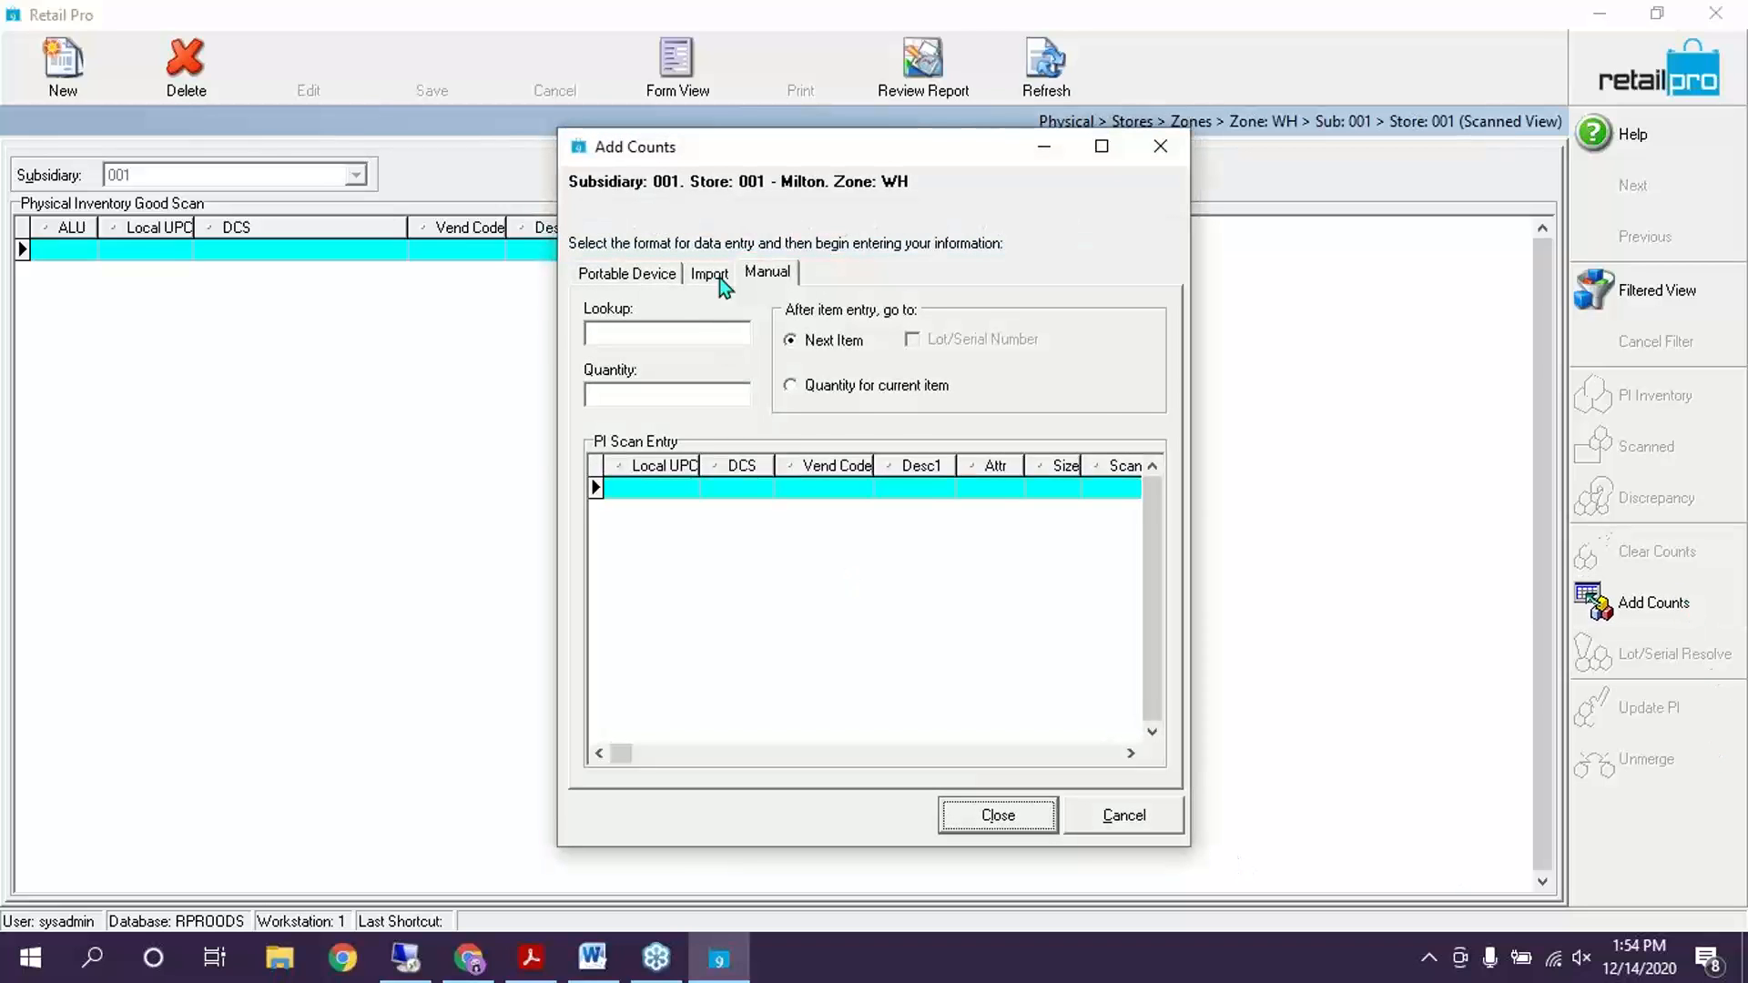
pyautogui.click(713, 274)
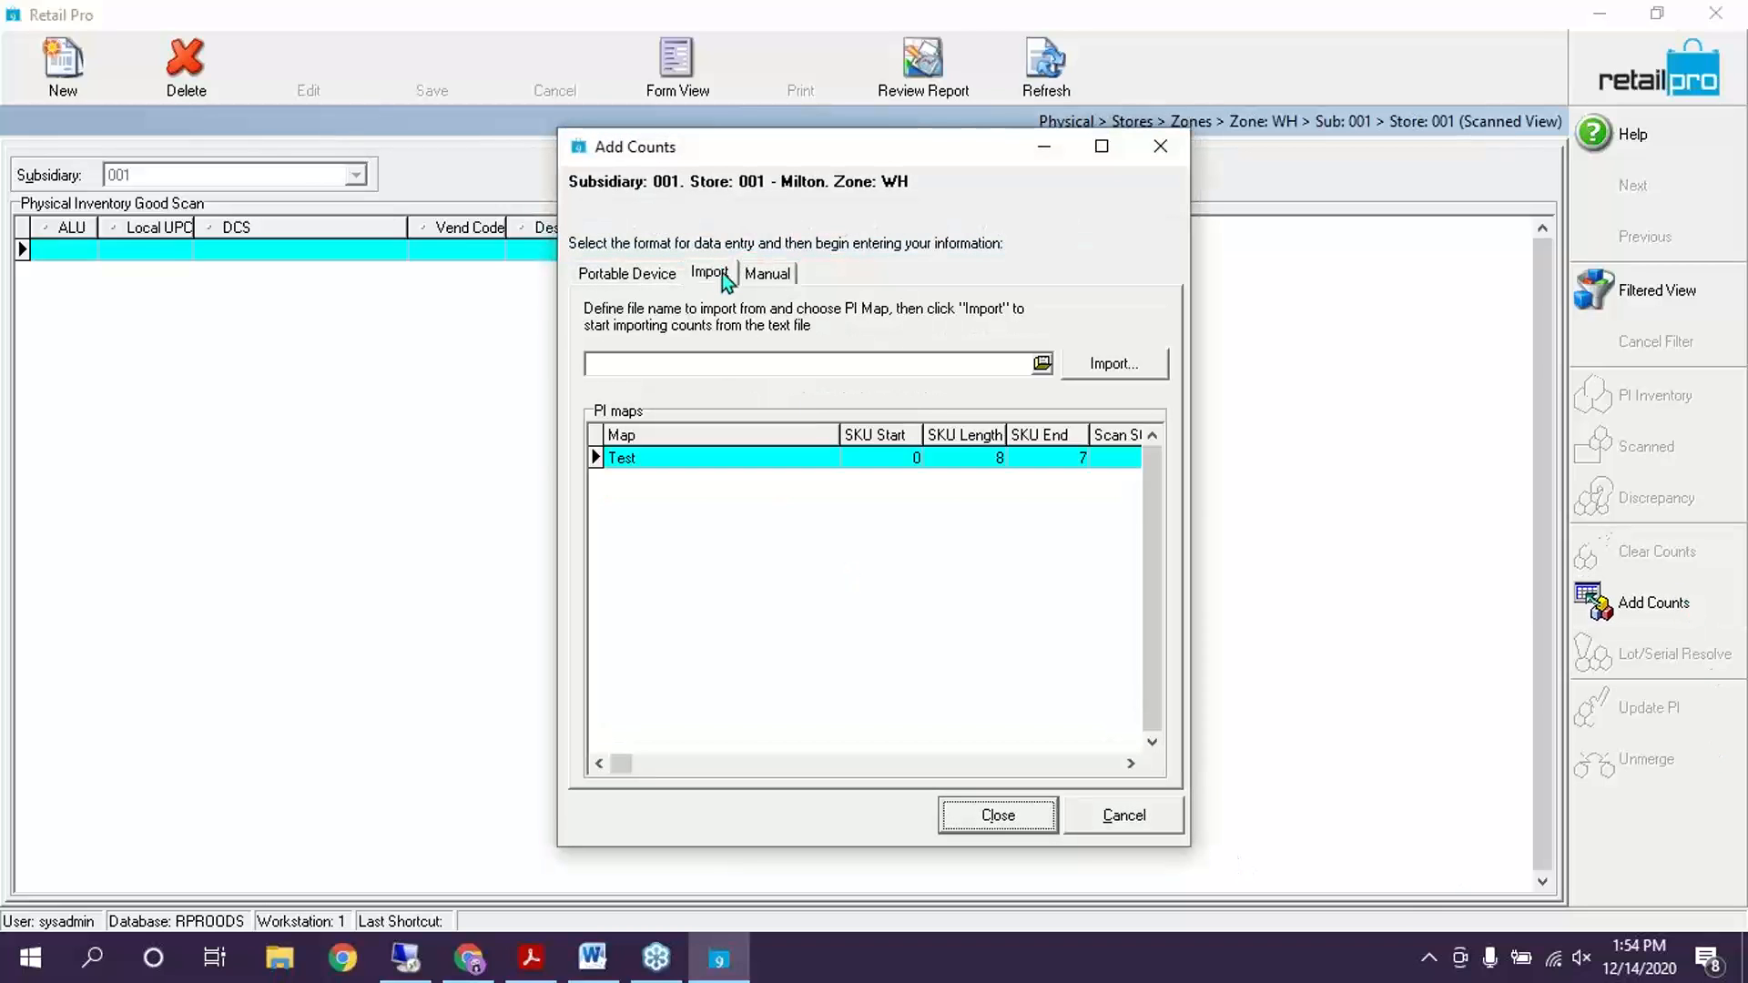
pyautogui.click(1043, 365)
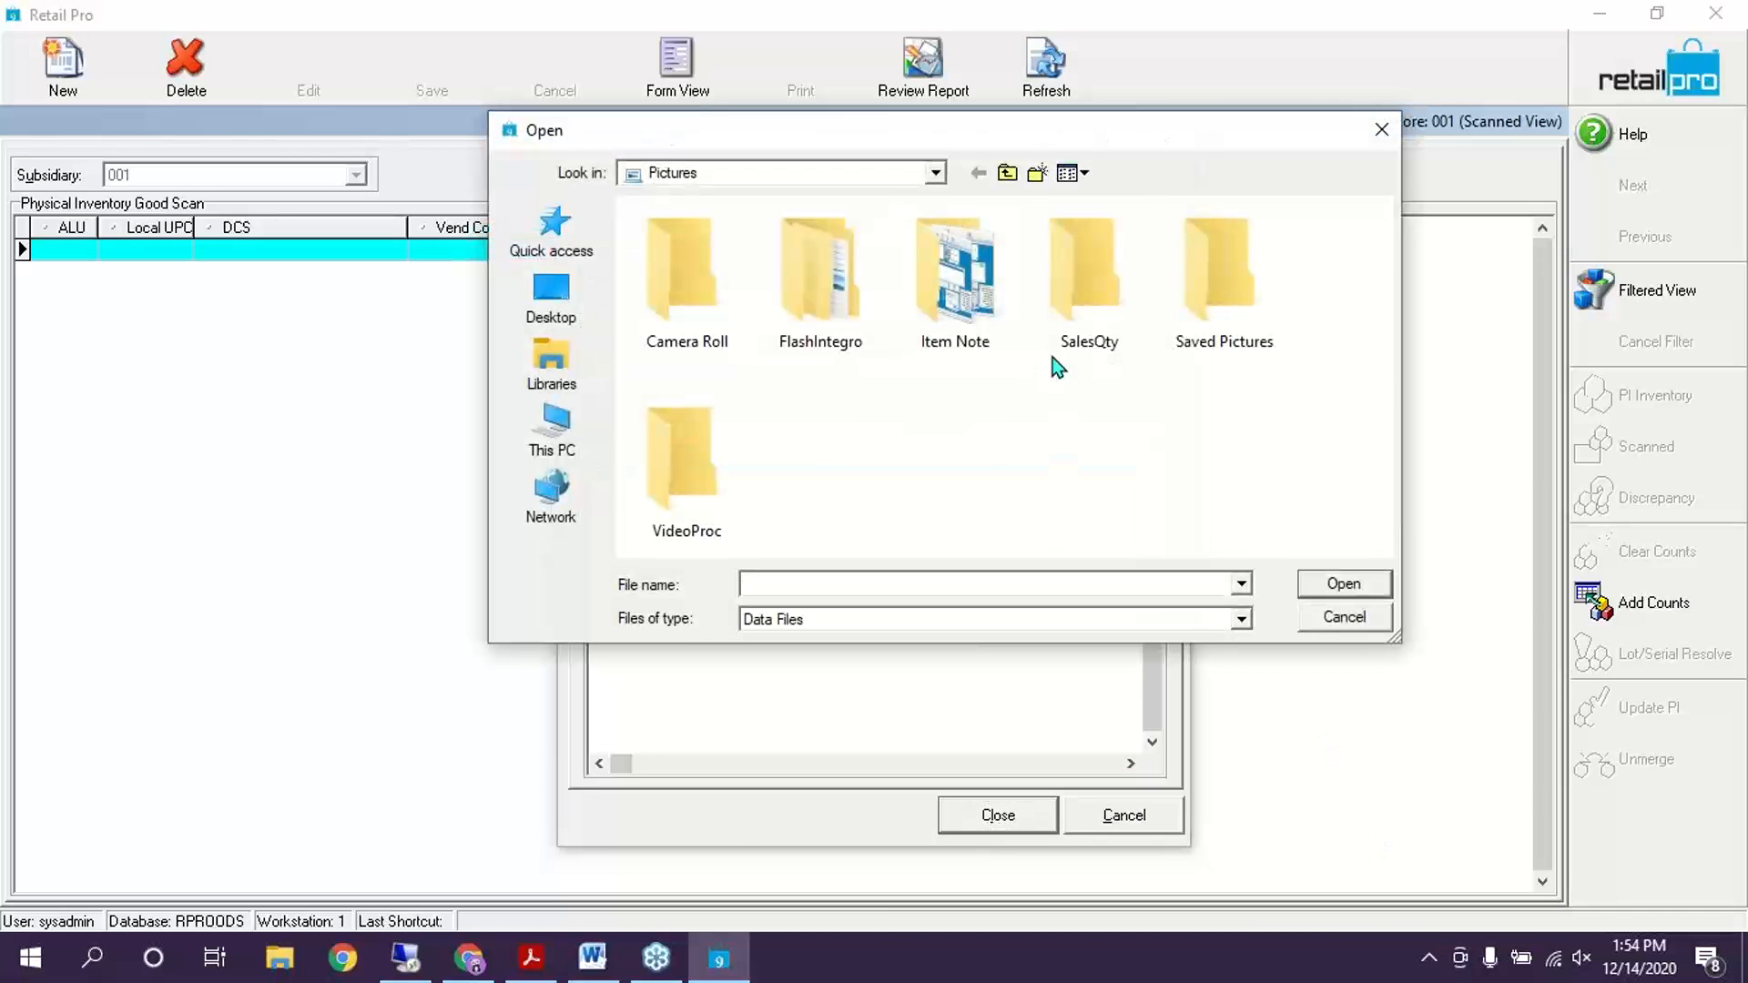
pyautogui.moveTo(1139, 135); pyautogui.dragTo(1133, 183)
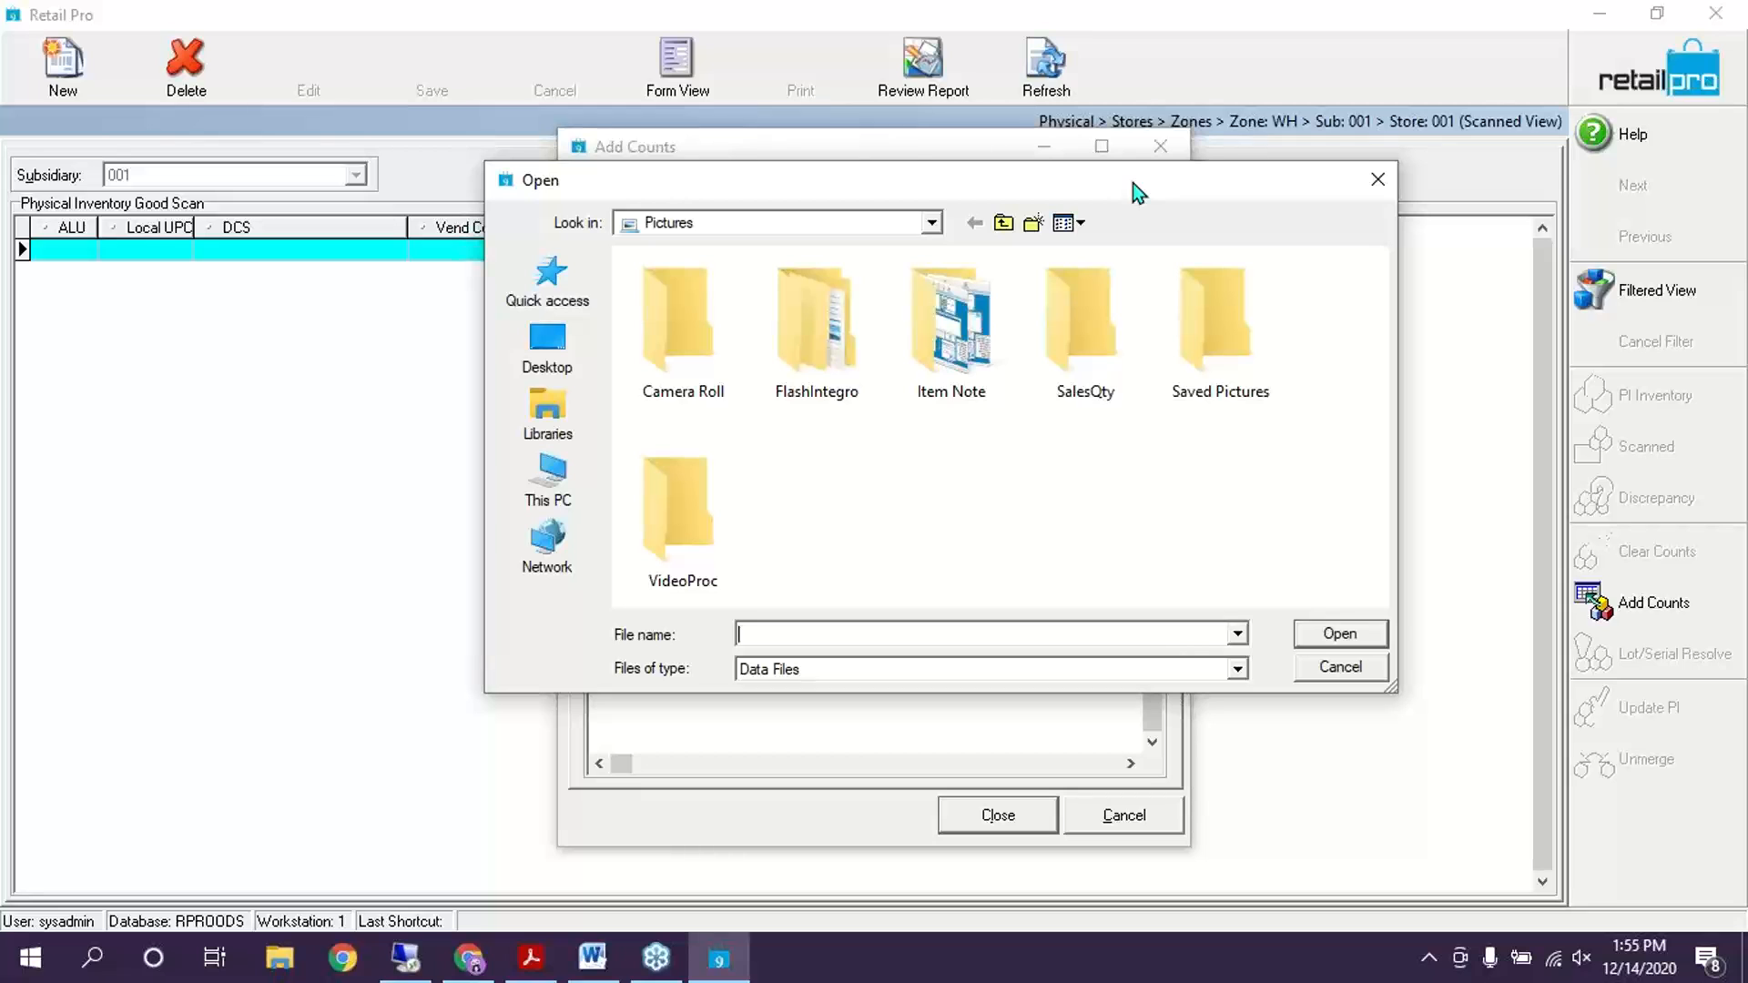
# Pick PO.csv from C:\!! PO Import File\Processed, showing All Files types
pyautogui.click(933, 223)
pyautogui.click(936, 229)
pyautogui.click(934, 222)
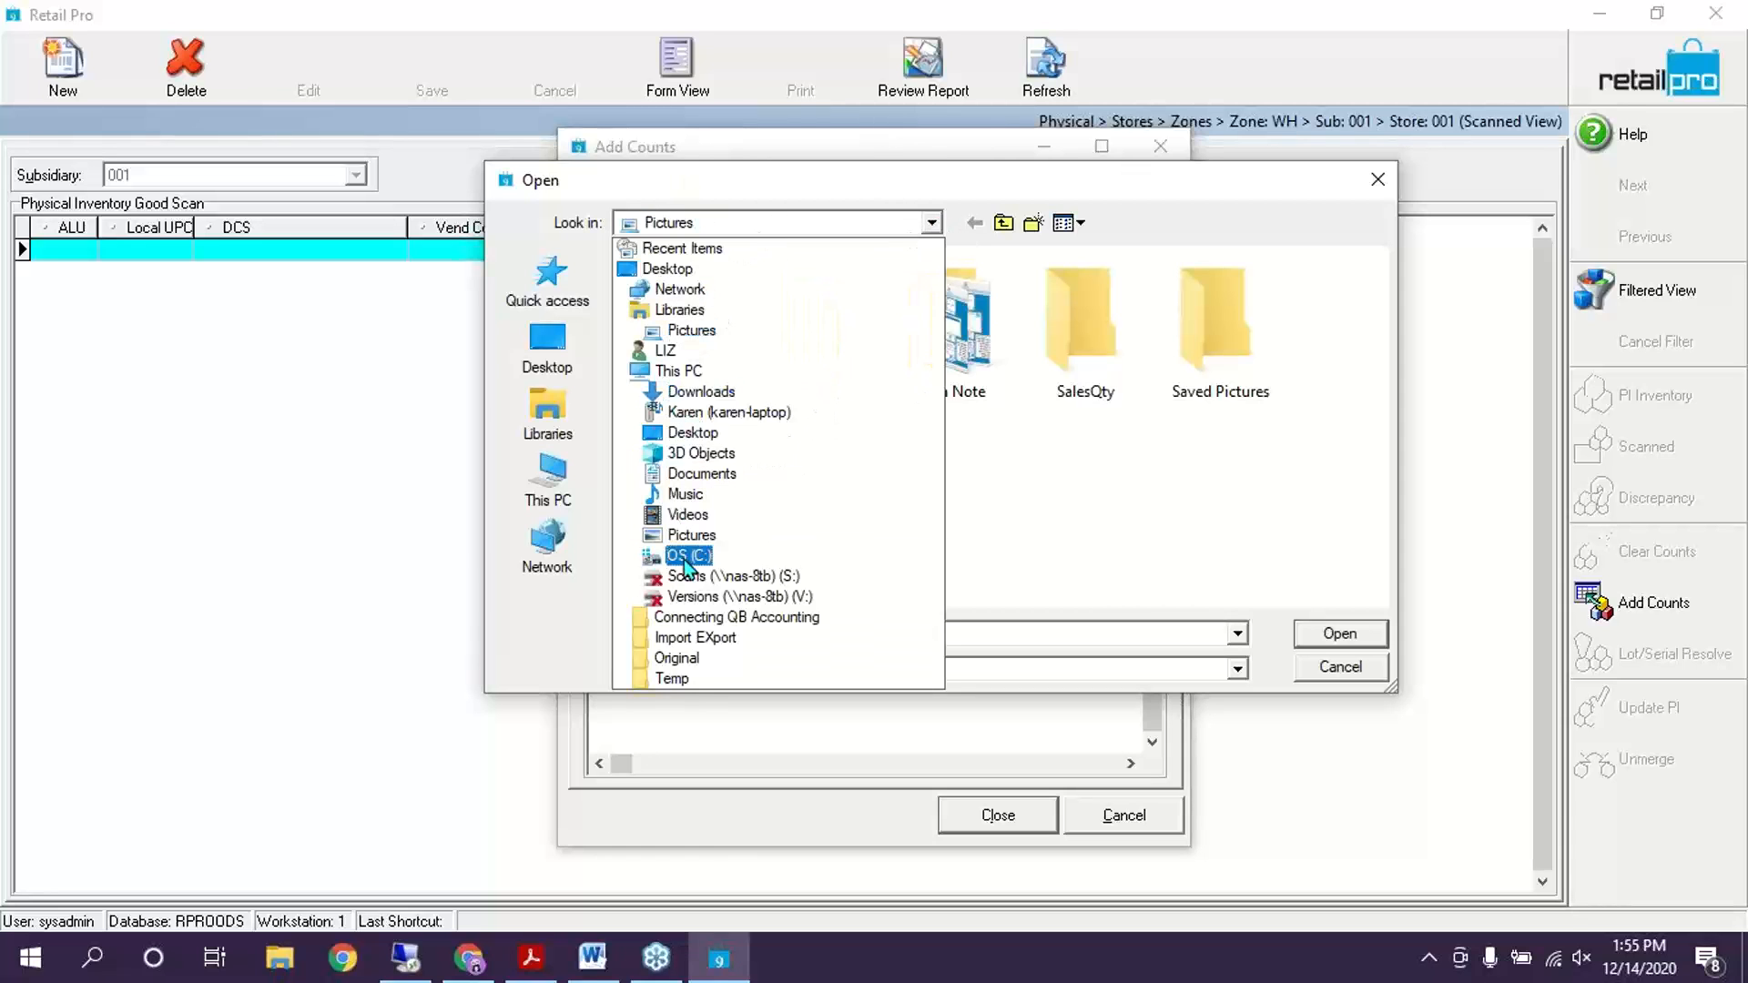
pyautogui.click(685, 556)
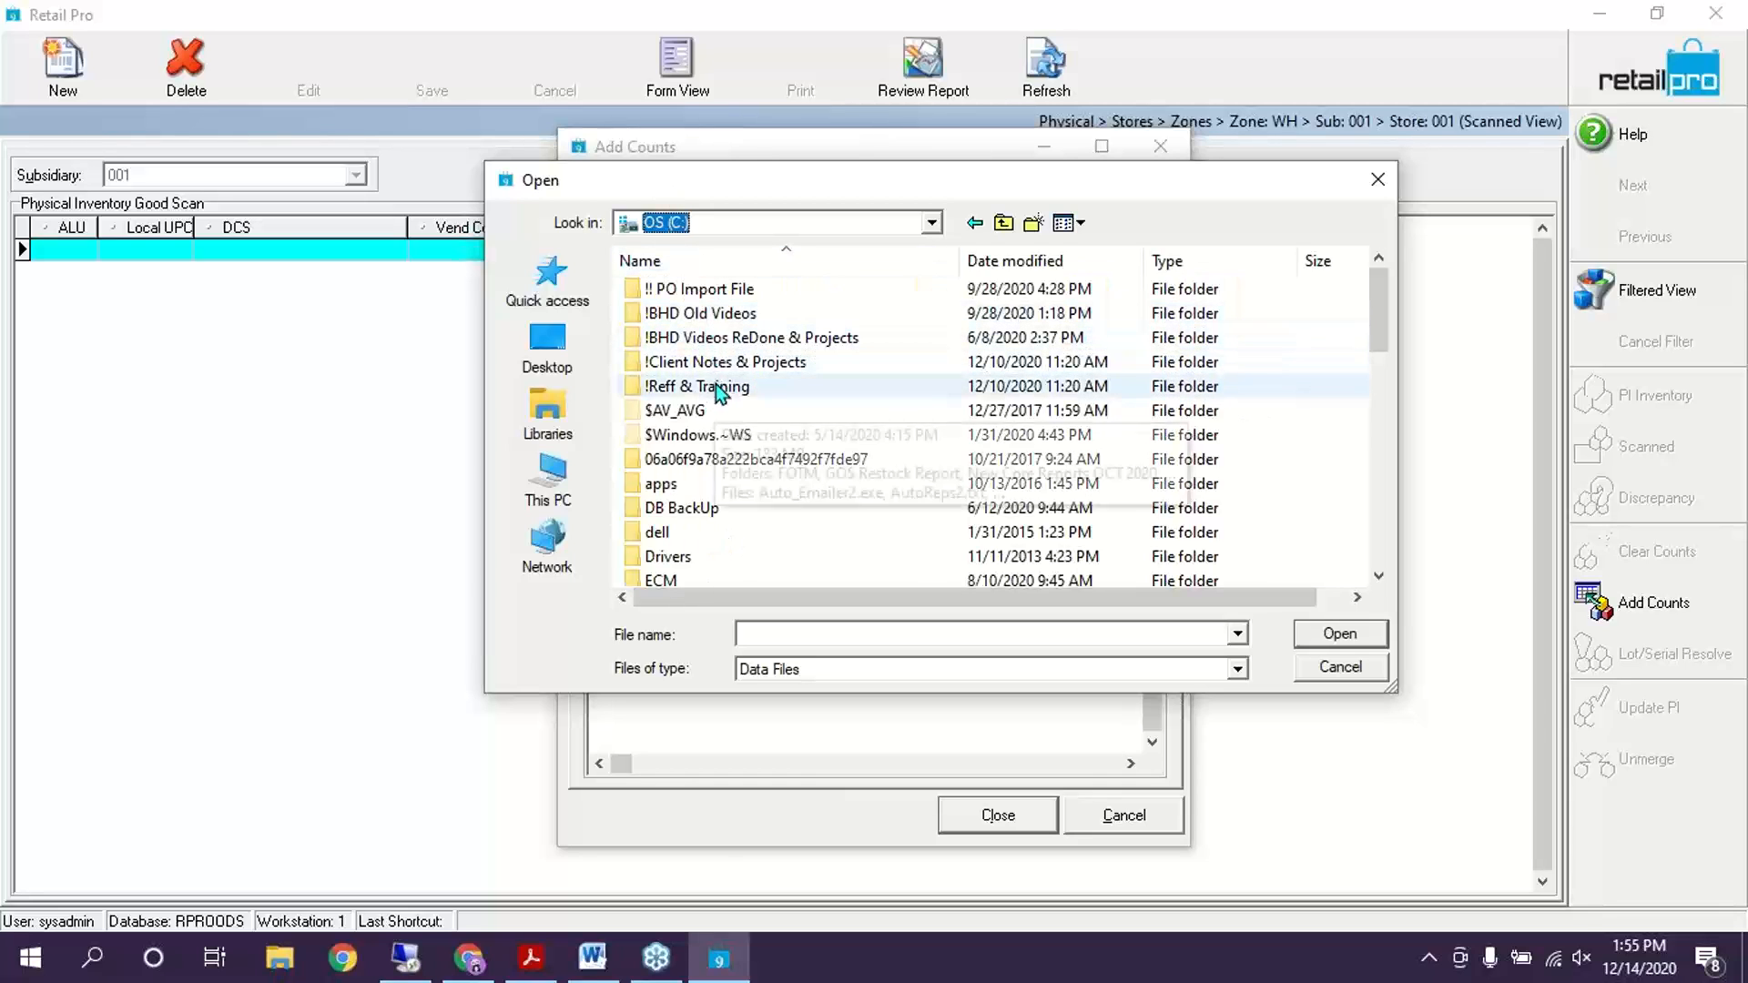
pyautogui.doubleClick(694, 290)
pyautogui.doubleClick(720, 292)
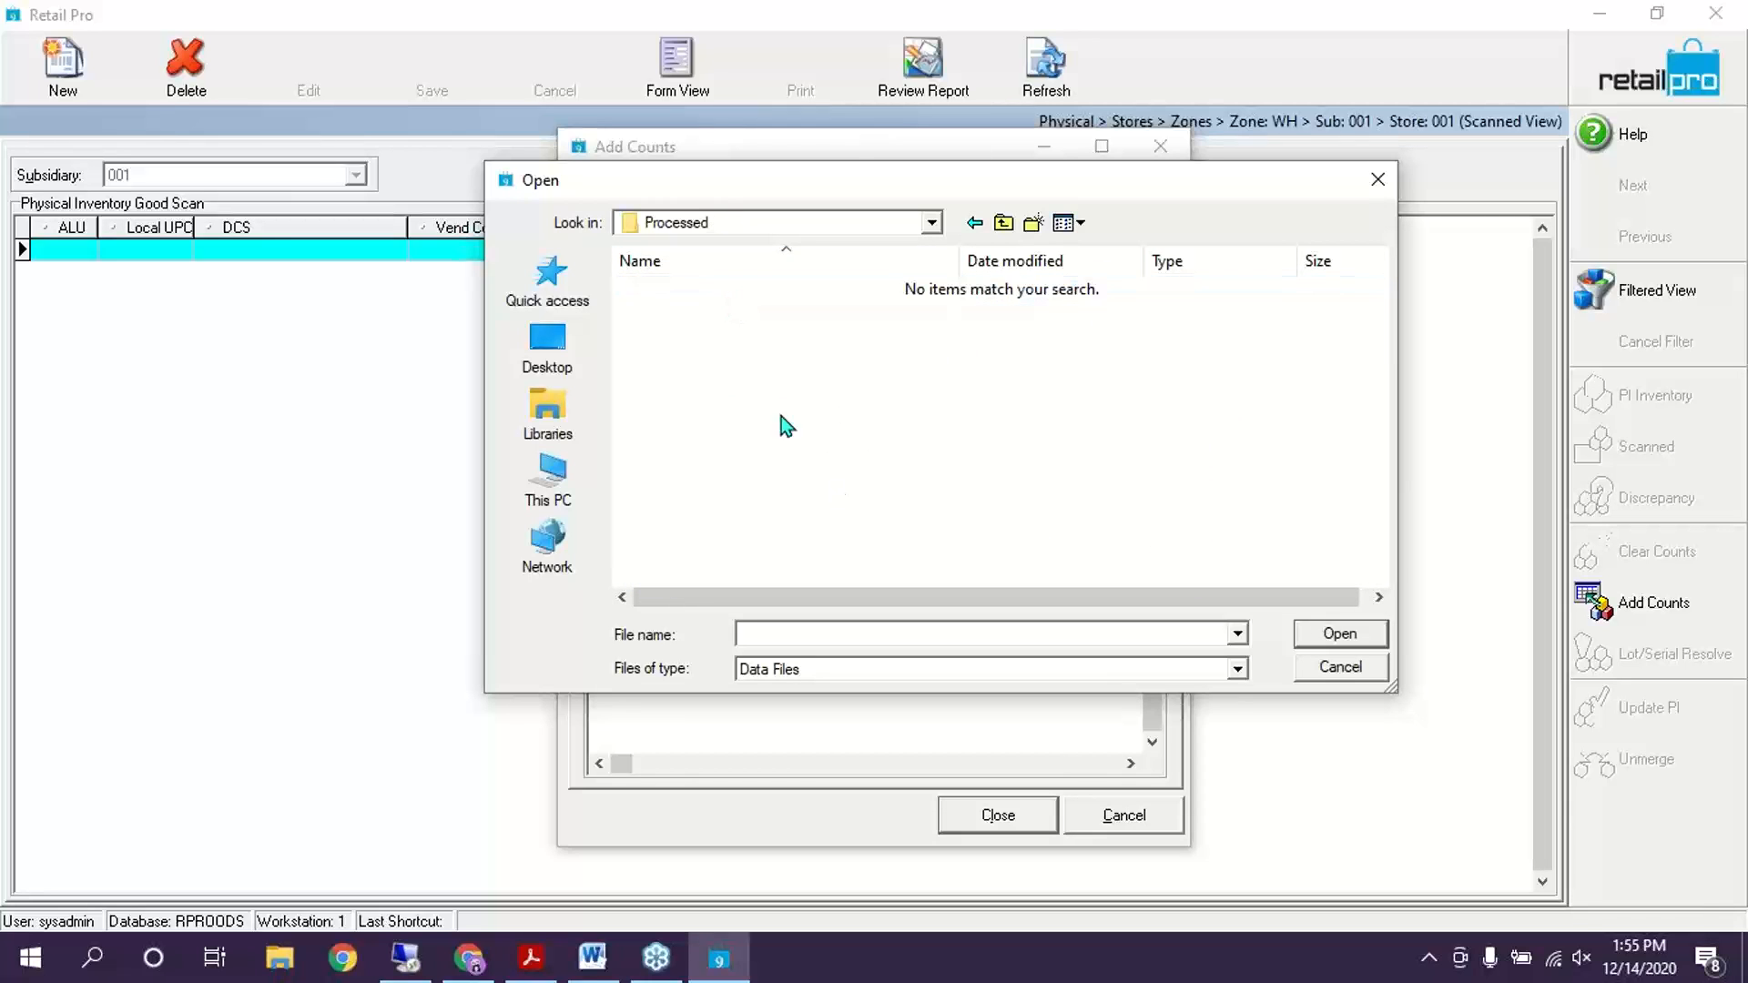
pyautogui.click(1236, 670)
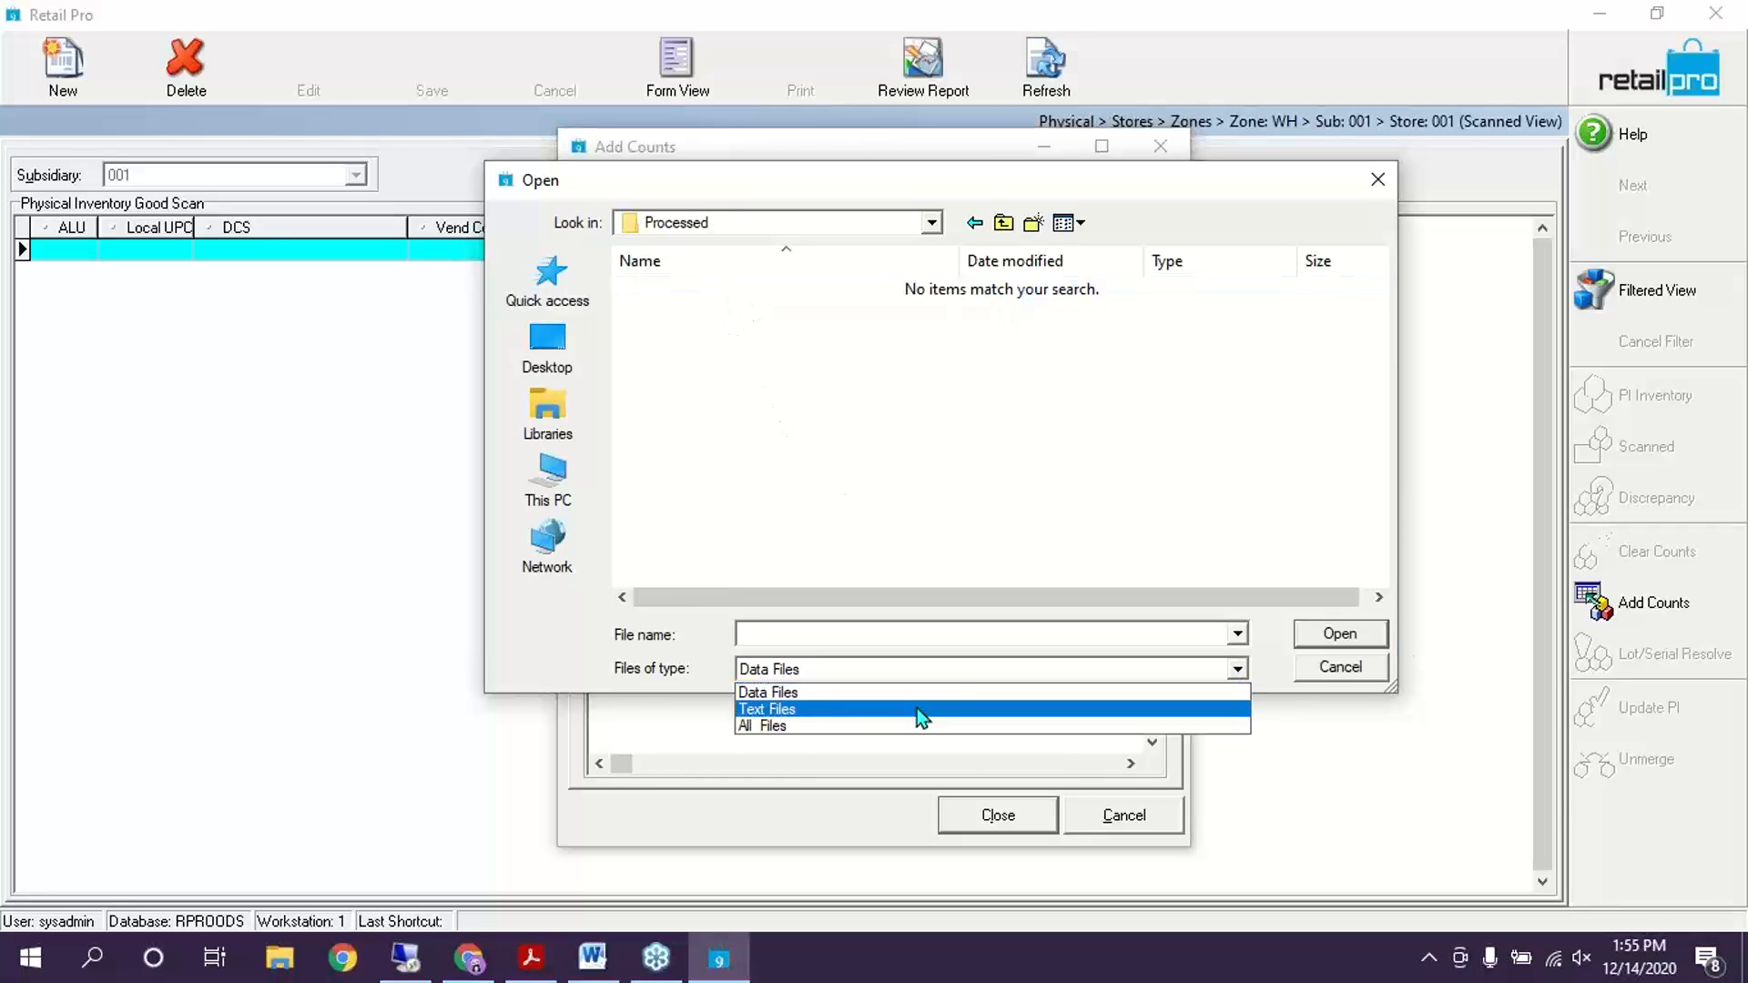
pyautogui.click(767, 726)
pyautogui.click(706, 288)
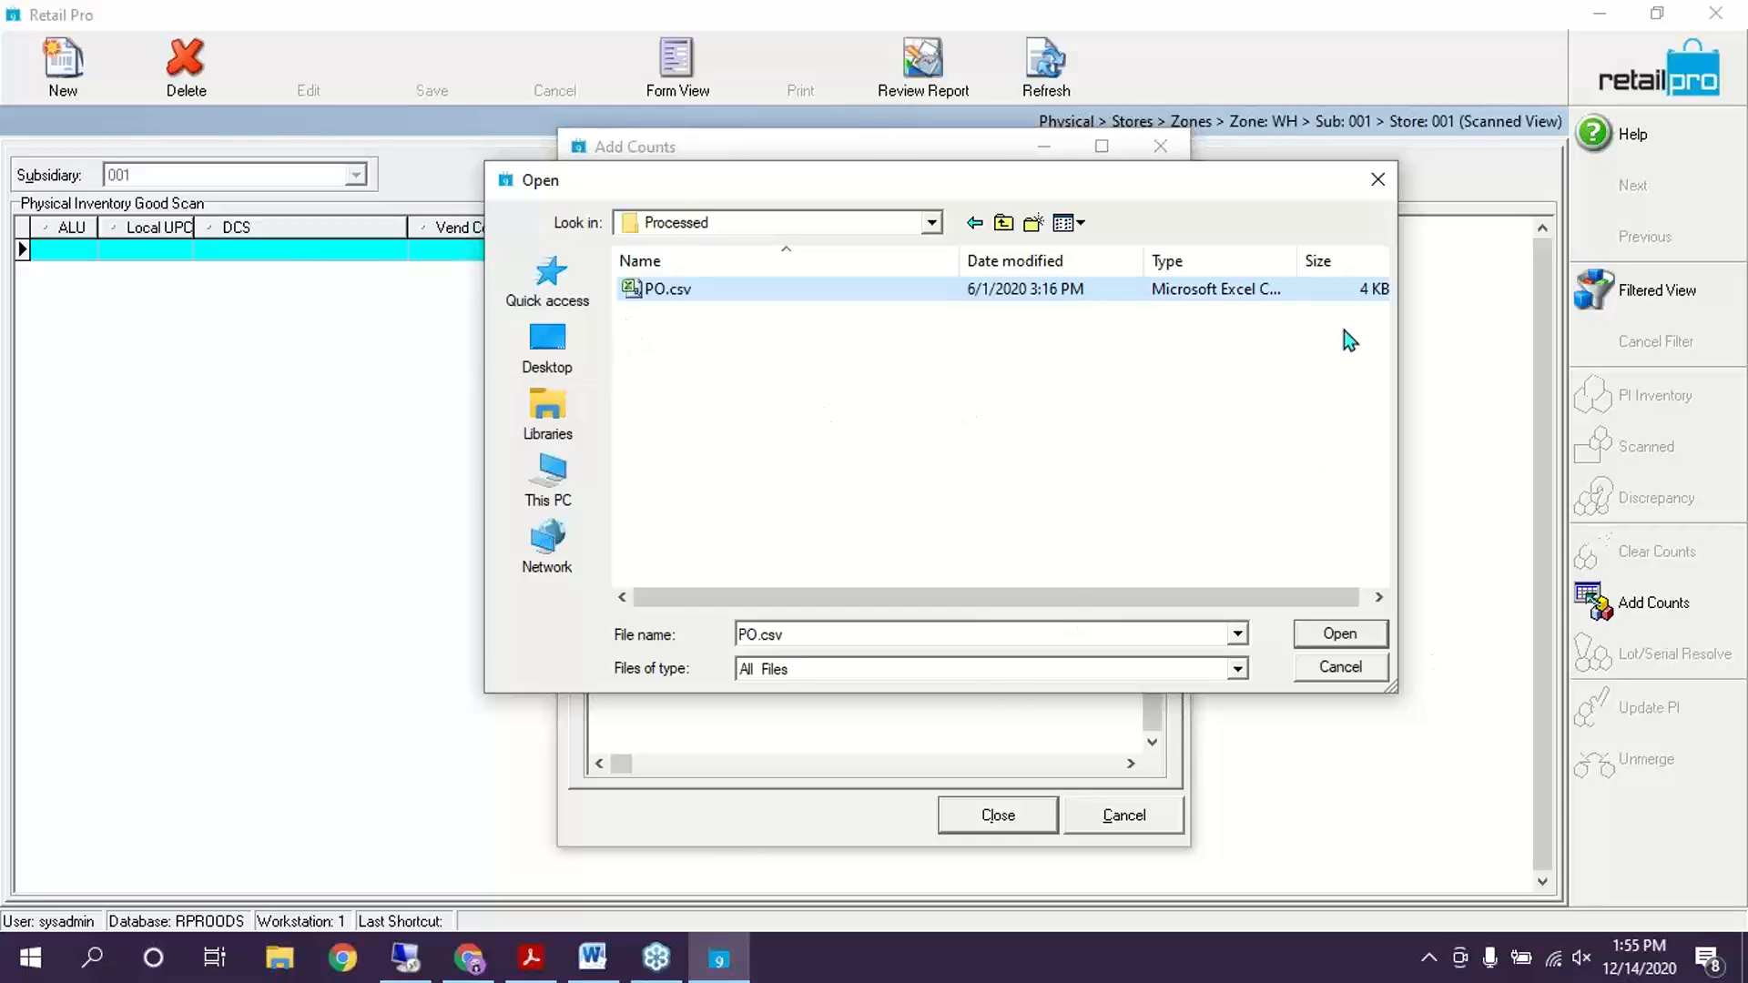
pyautogui.click(1331, 634)
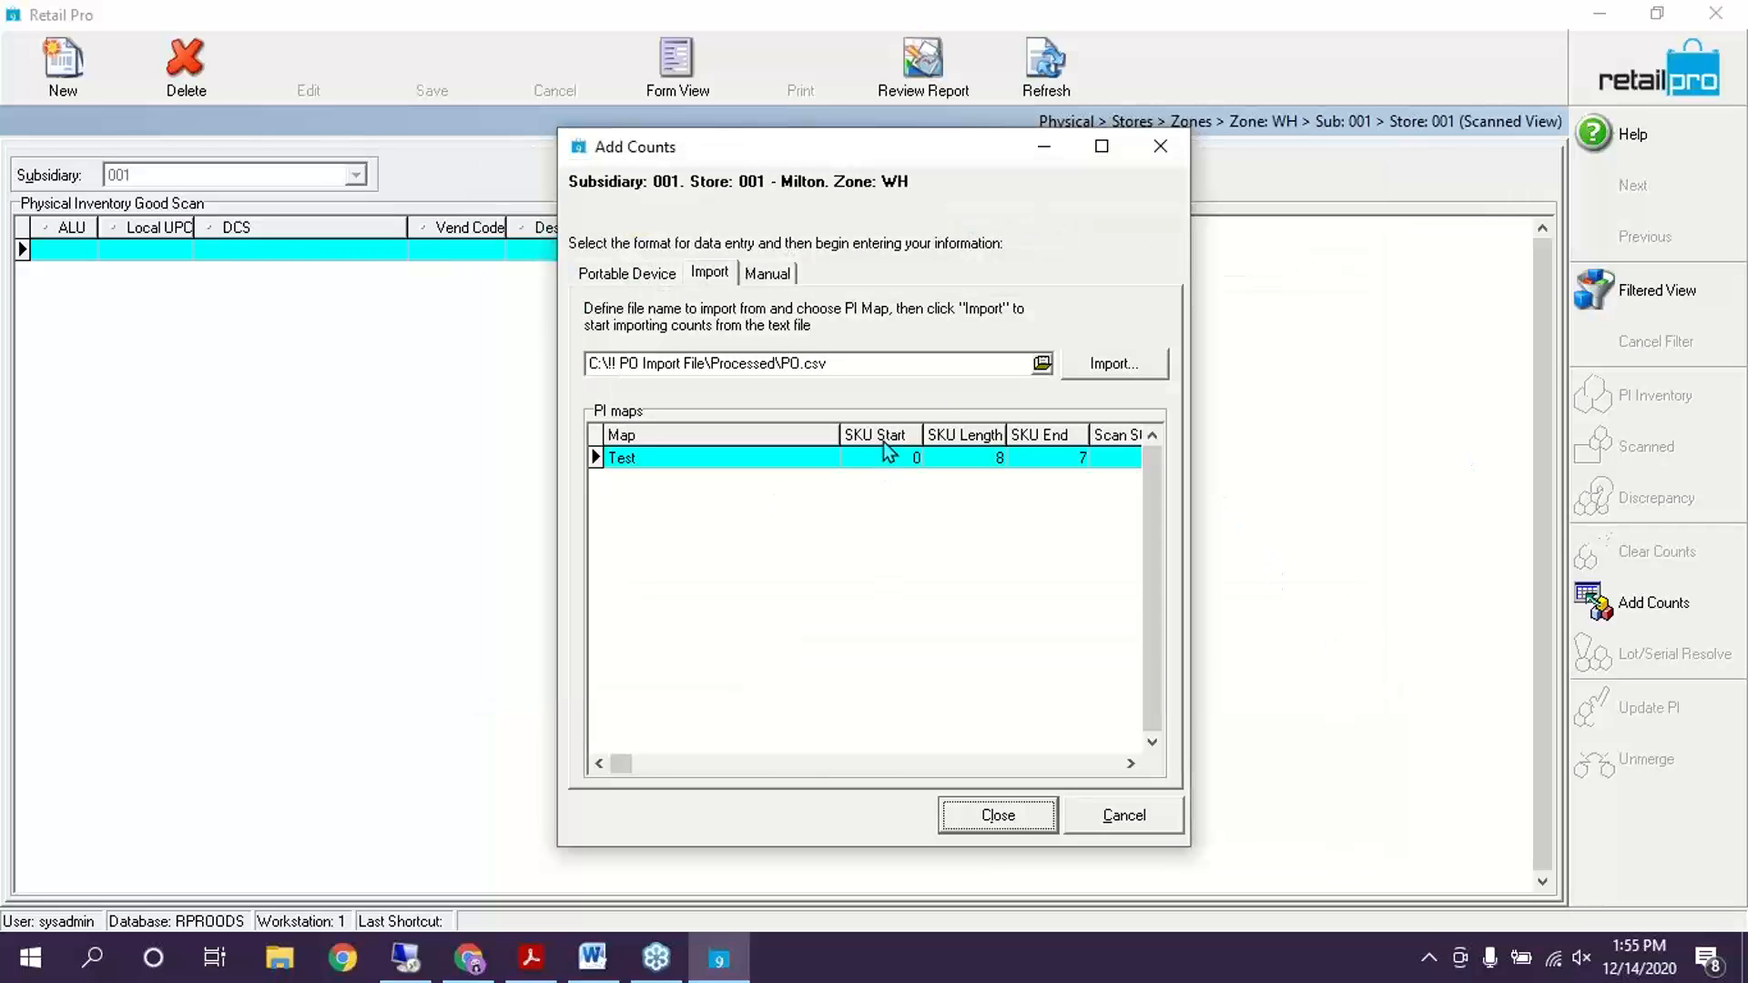
# Import the PO.csv counts, acknowledge the 26 unmatched items, select the Test map, and close Add Counts
pyautogui.click(1107, 362)
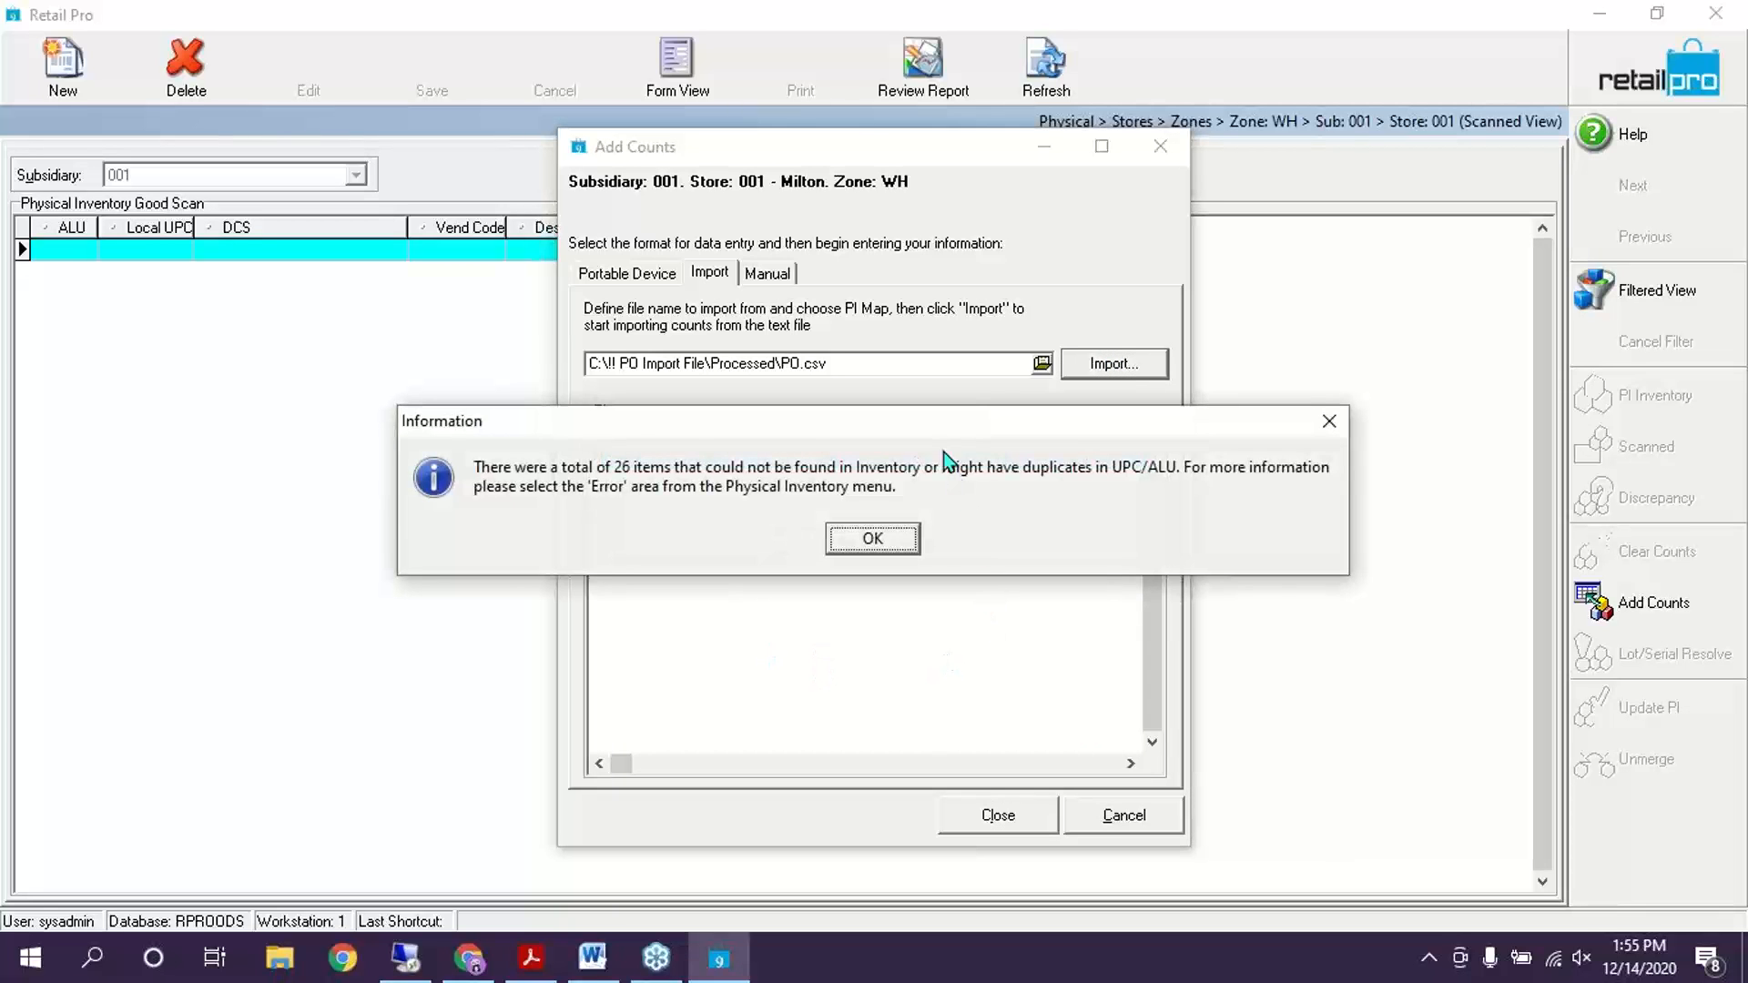
pyautogui.moveTo(938, 426); pyautogui.dragTo(1010, 303)
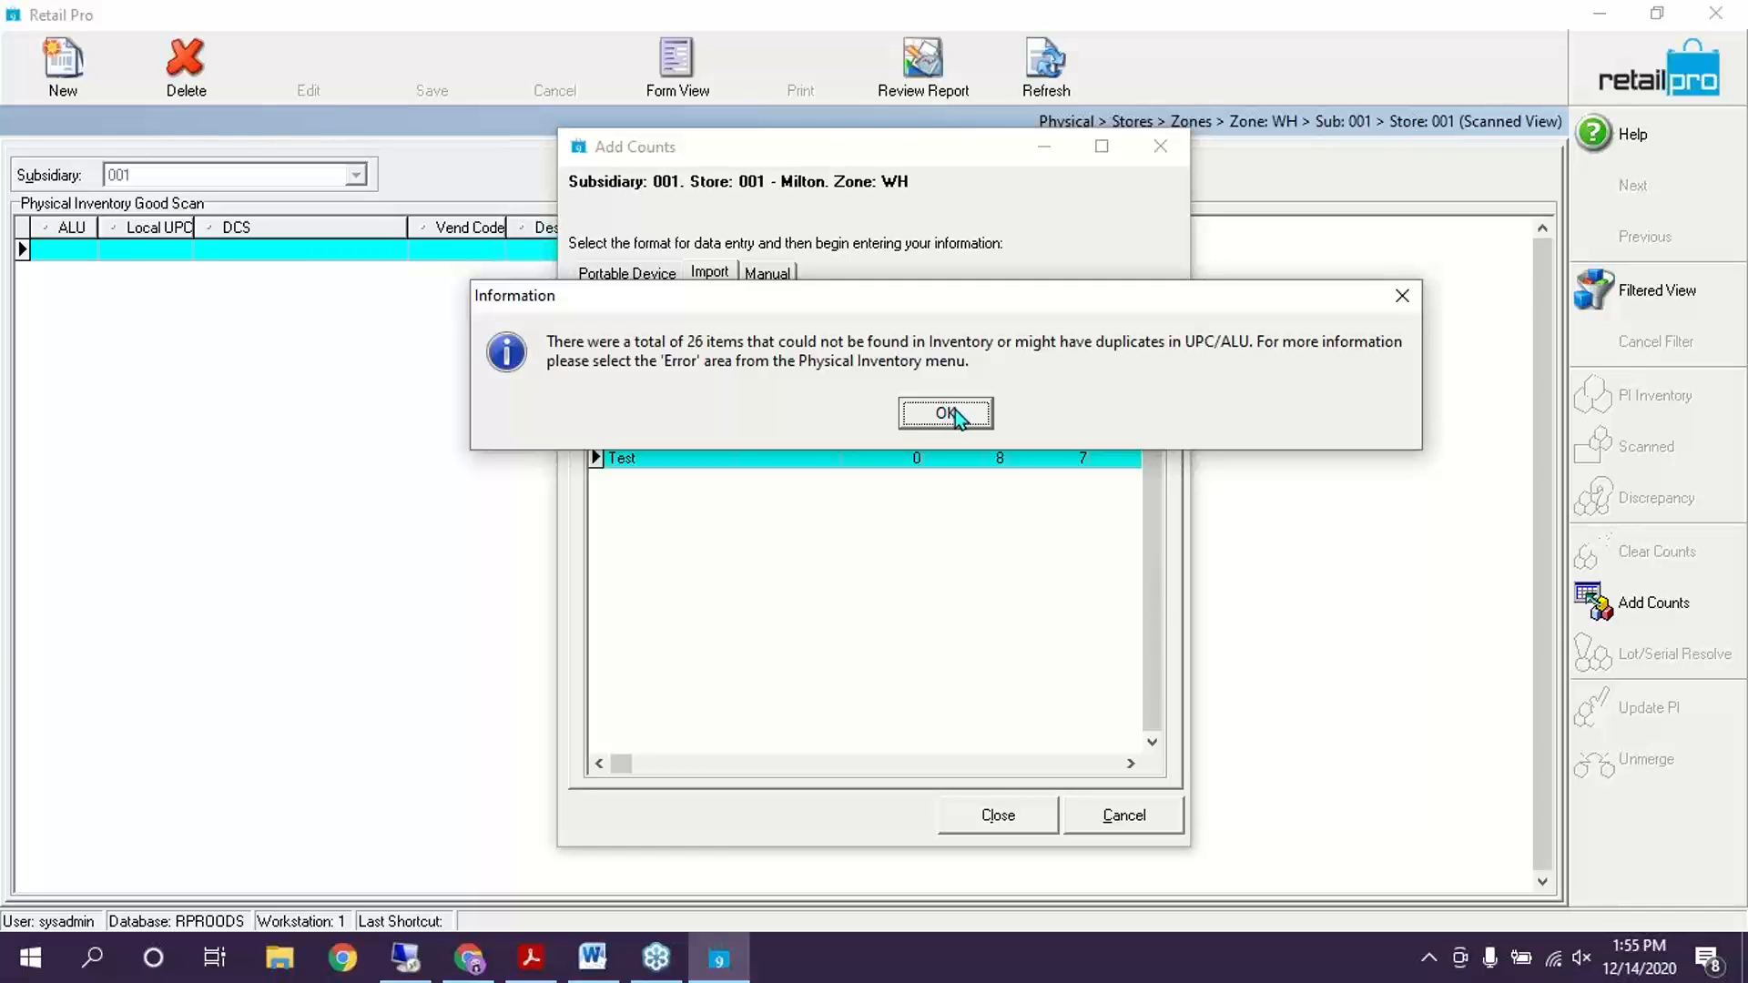
pyautogui.click(951, 413)
pyautogui.click(824, 458)
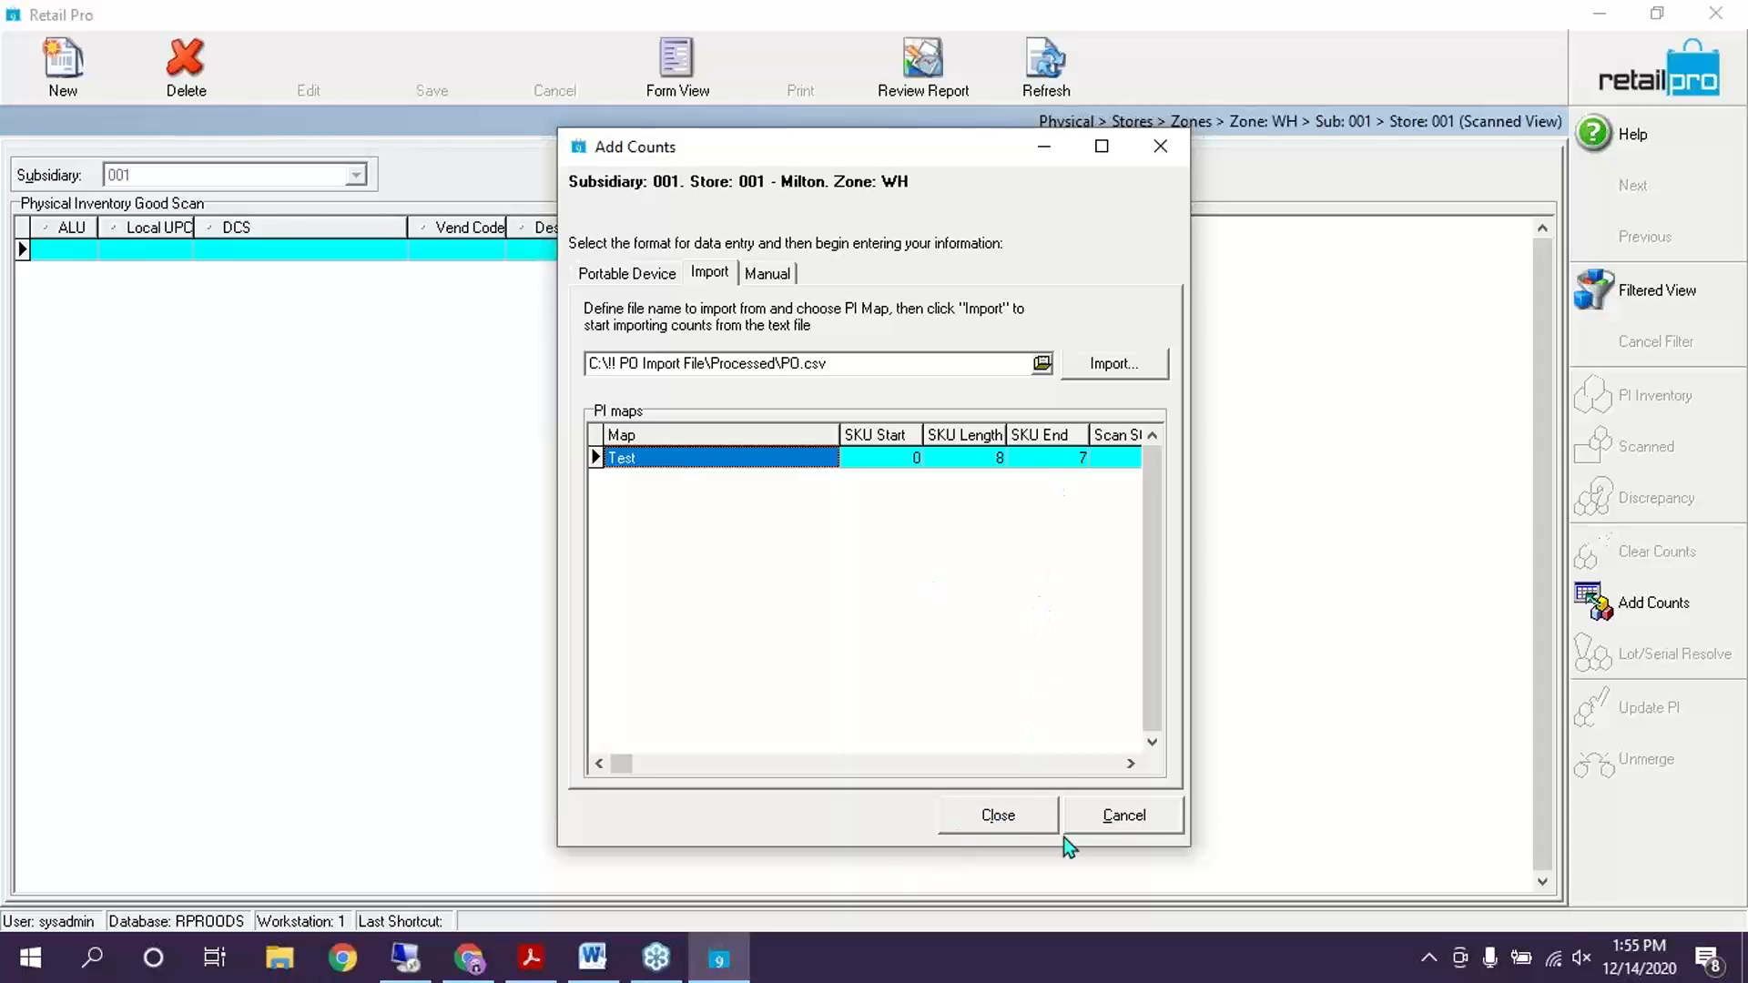
pyautogui.click(986, 813)
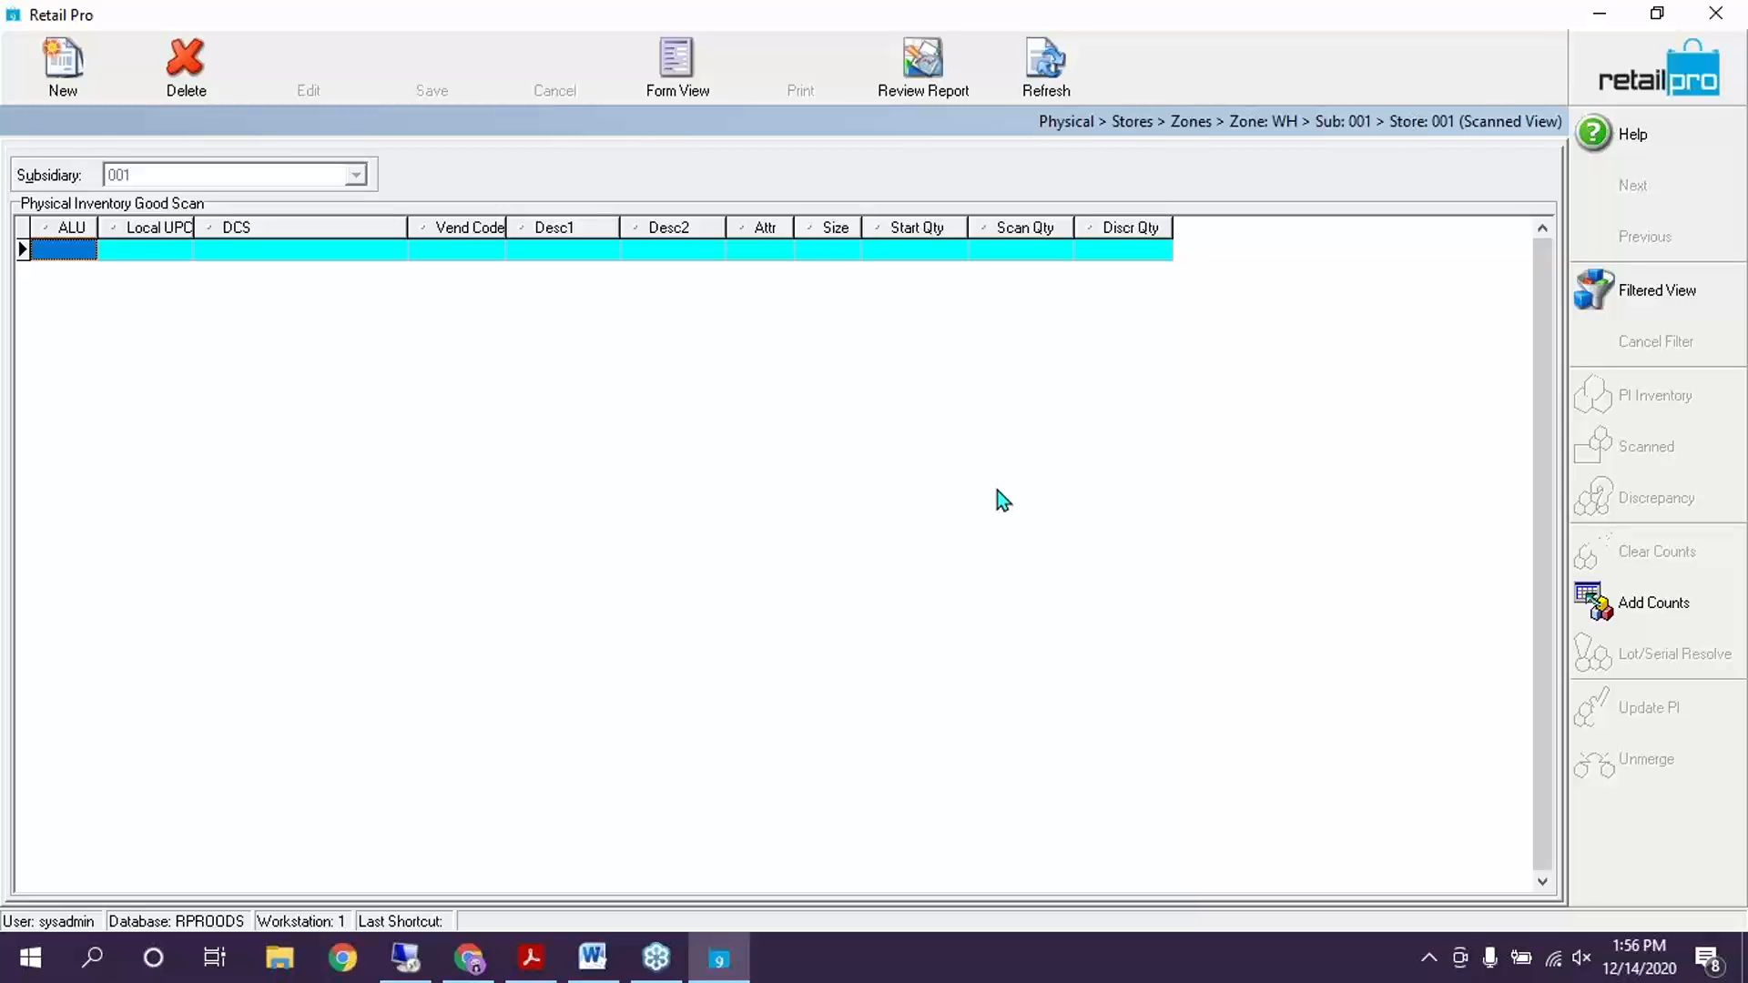
pyautogui.click(1675, 610)
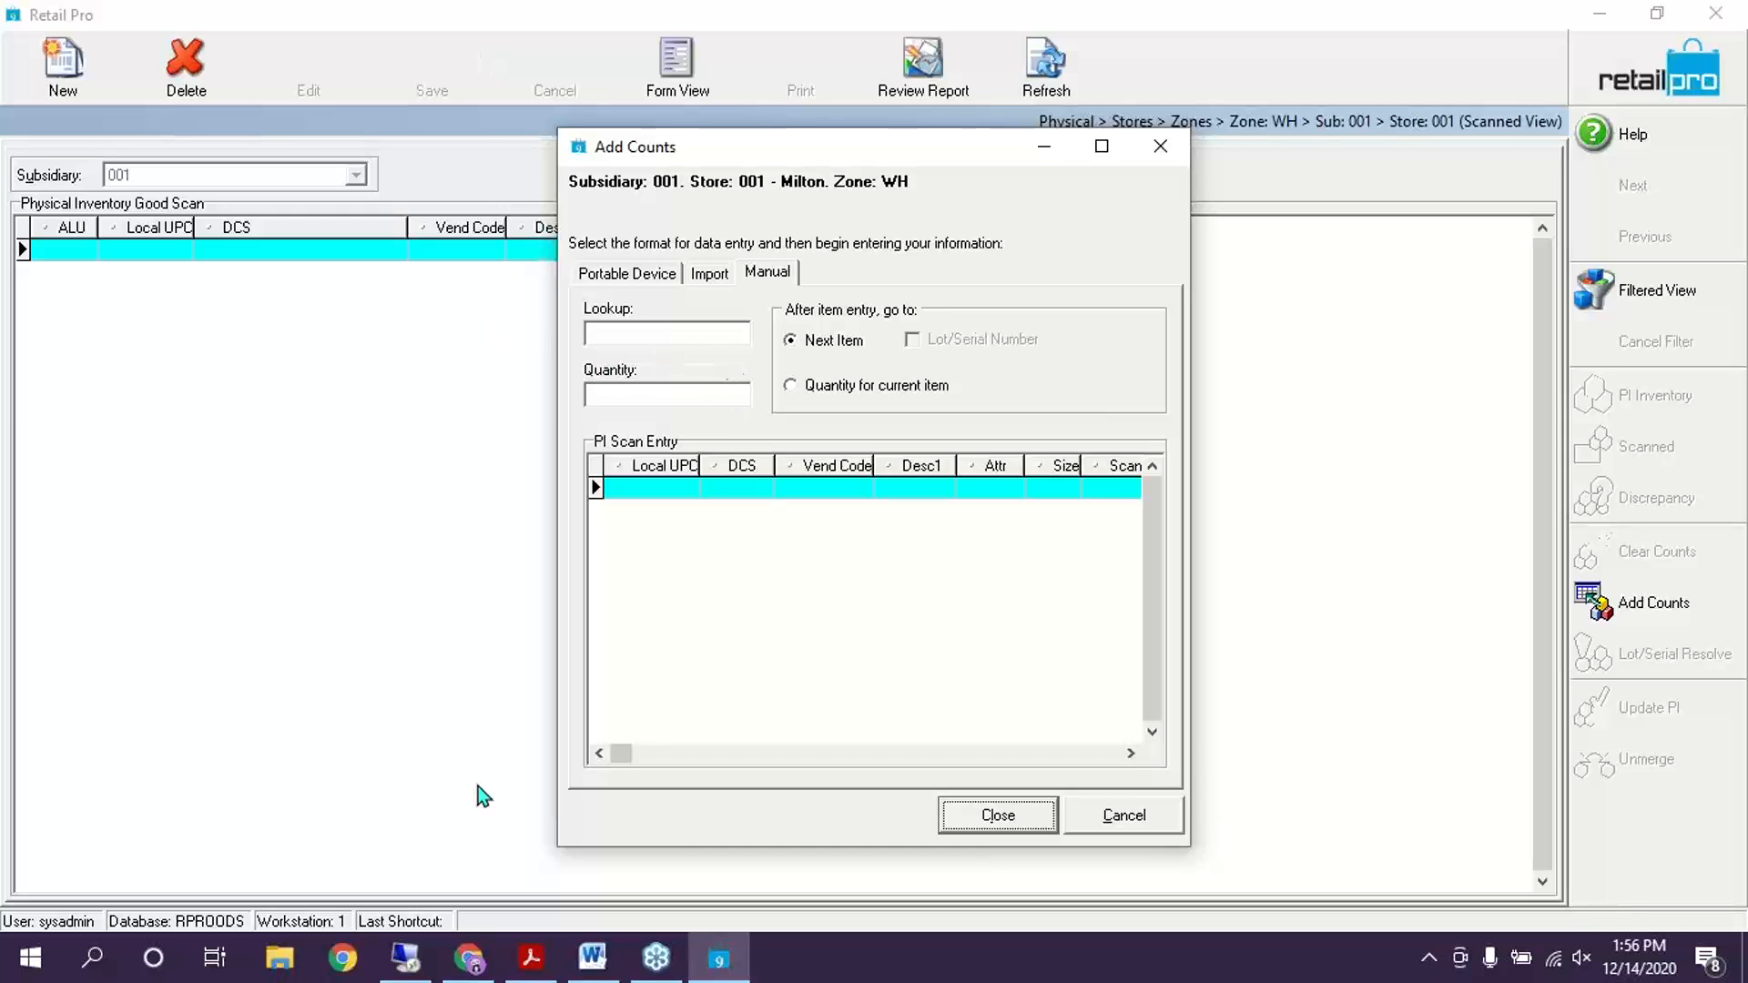
# Launch Excel 2010 through a Start menu search and select cell A1 of Book1
pyautogui.click(108, 956)
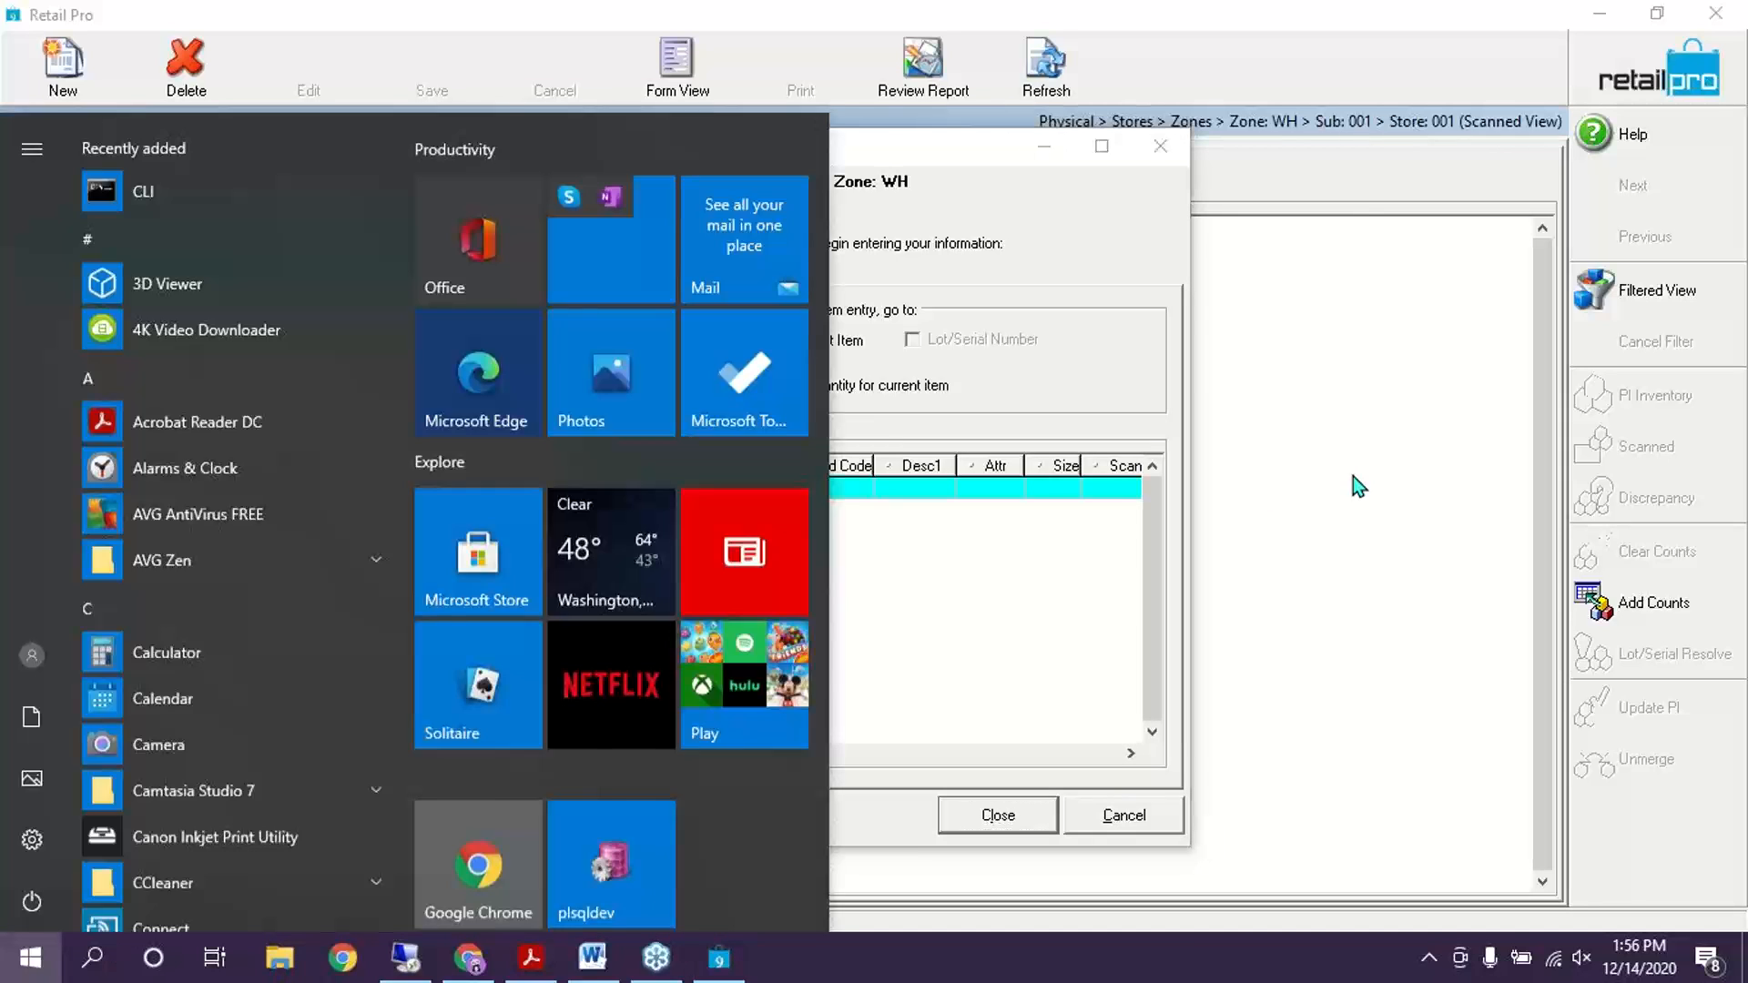
pyautogui.click(1353, 477)
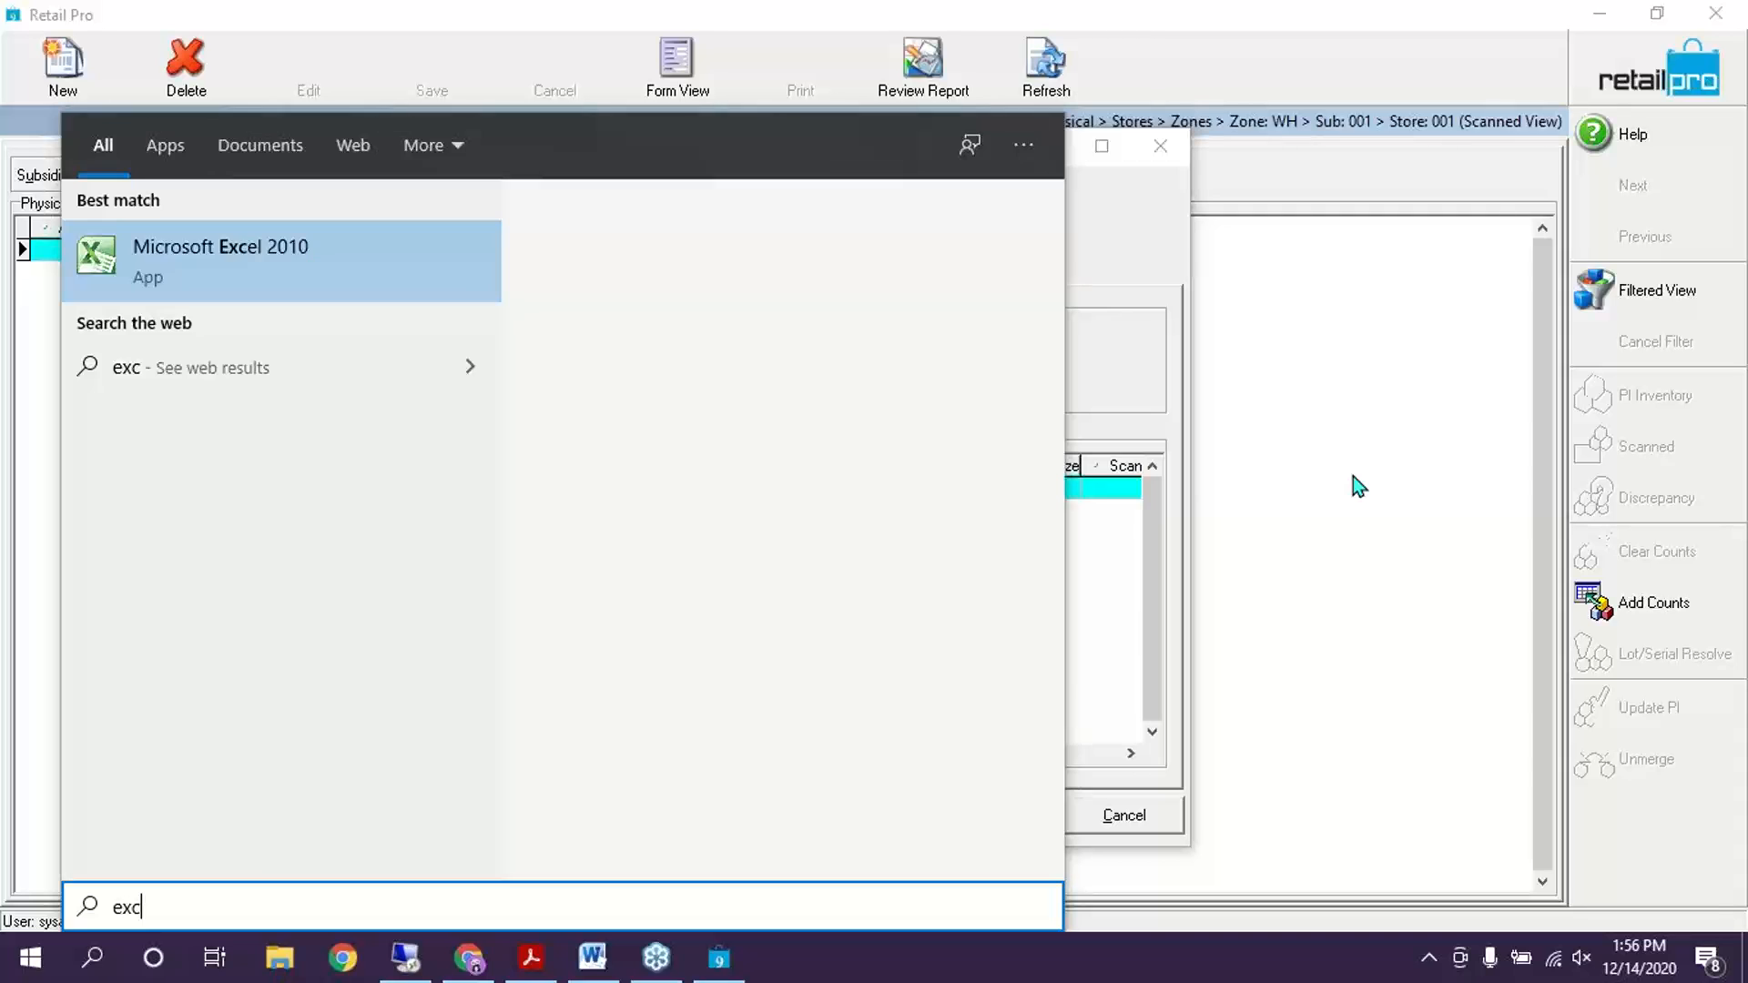
pyautogui.press('Return')
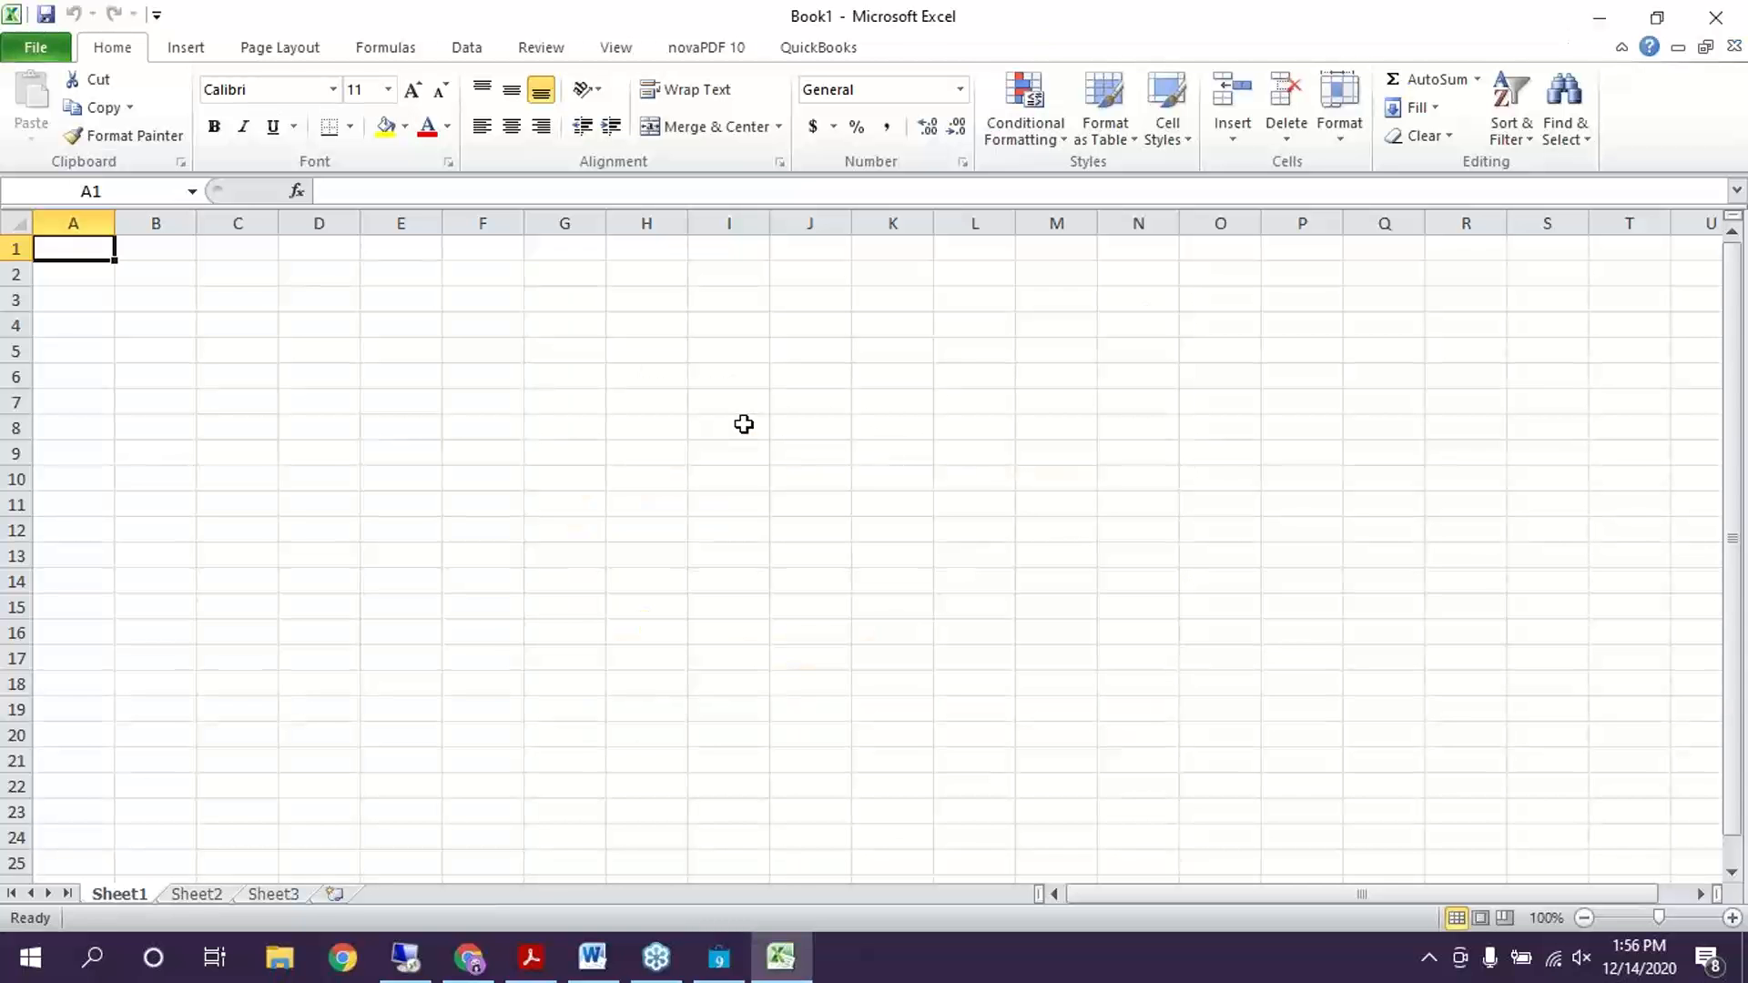
pyautogui.click(744, 424)
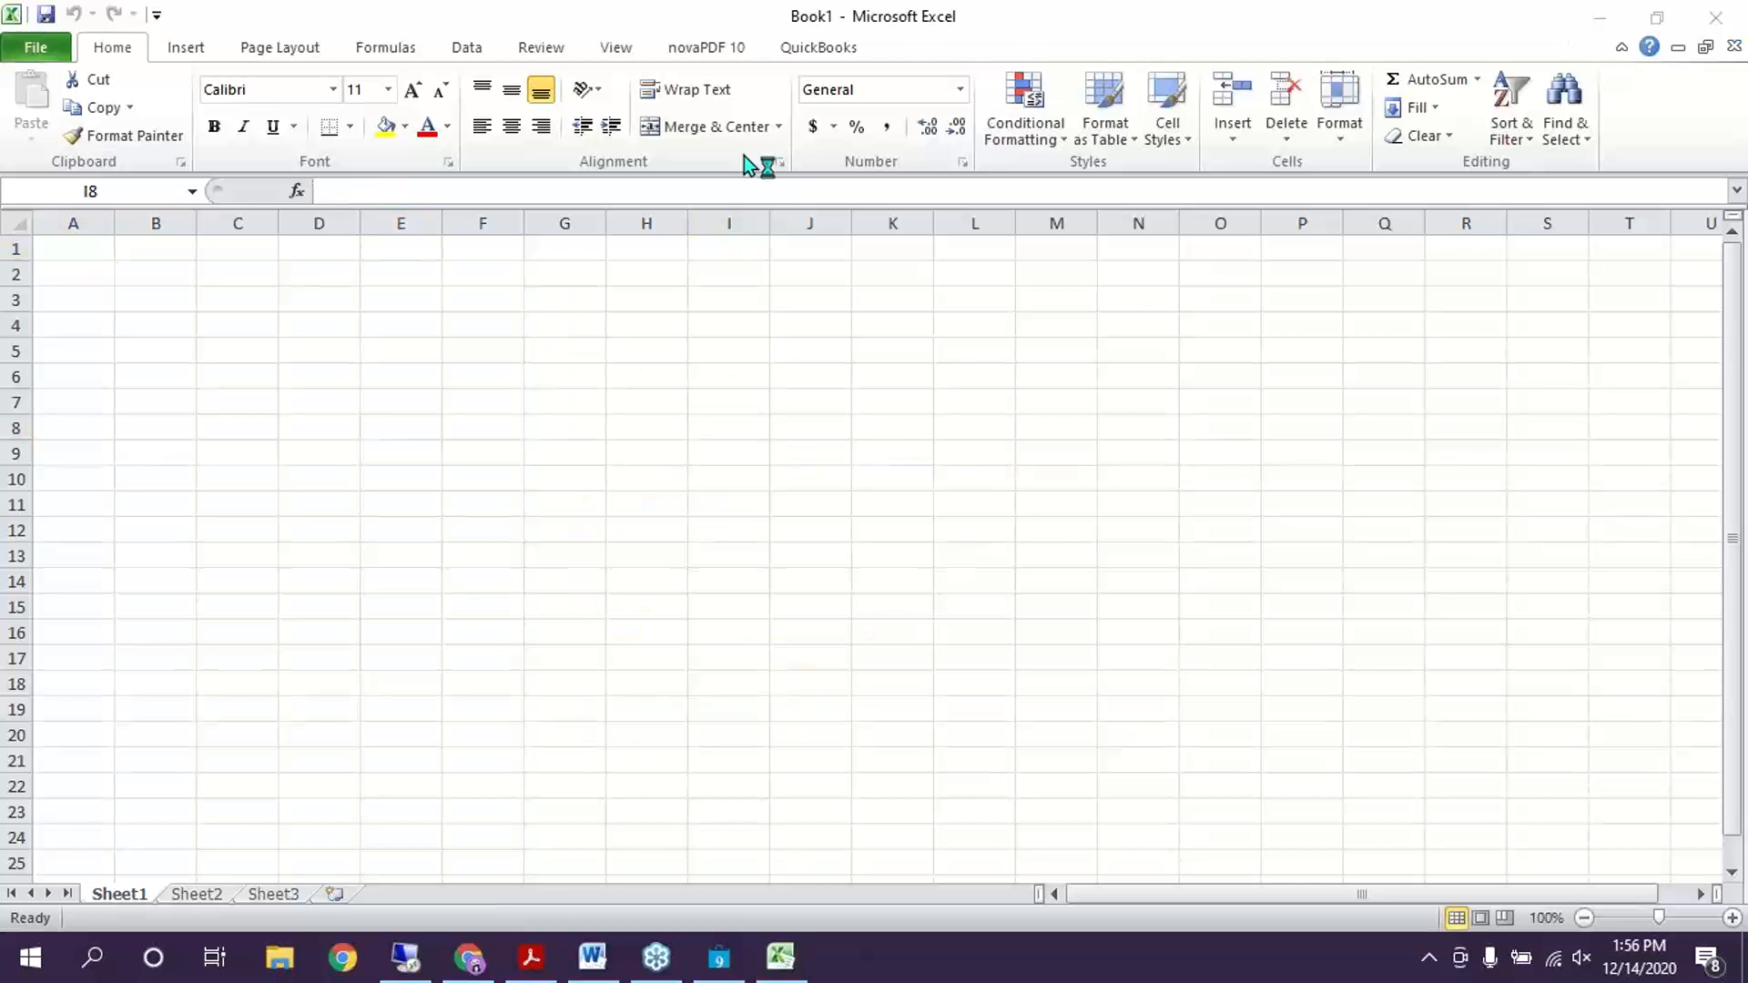
pyautogui.click(78, 252)
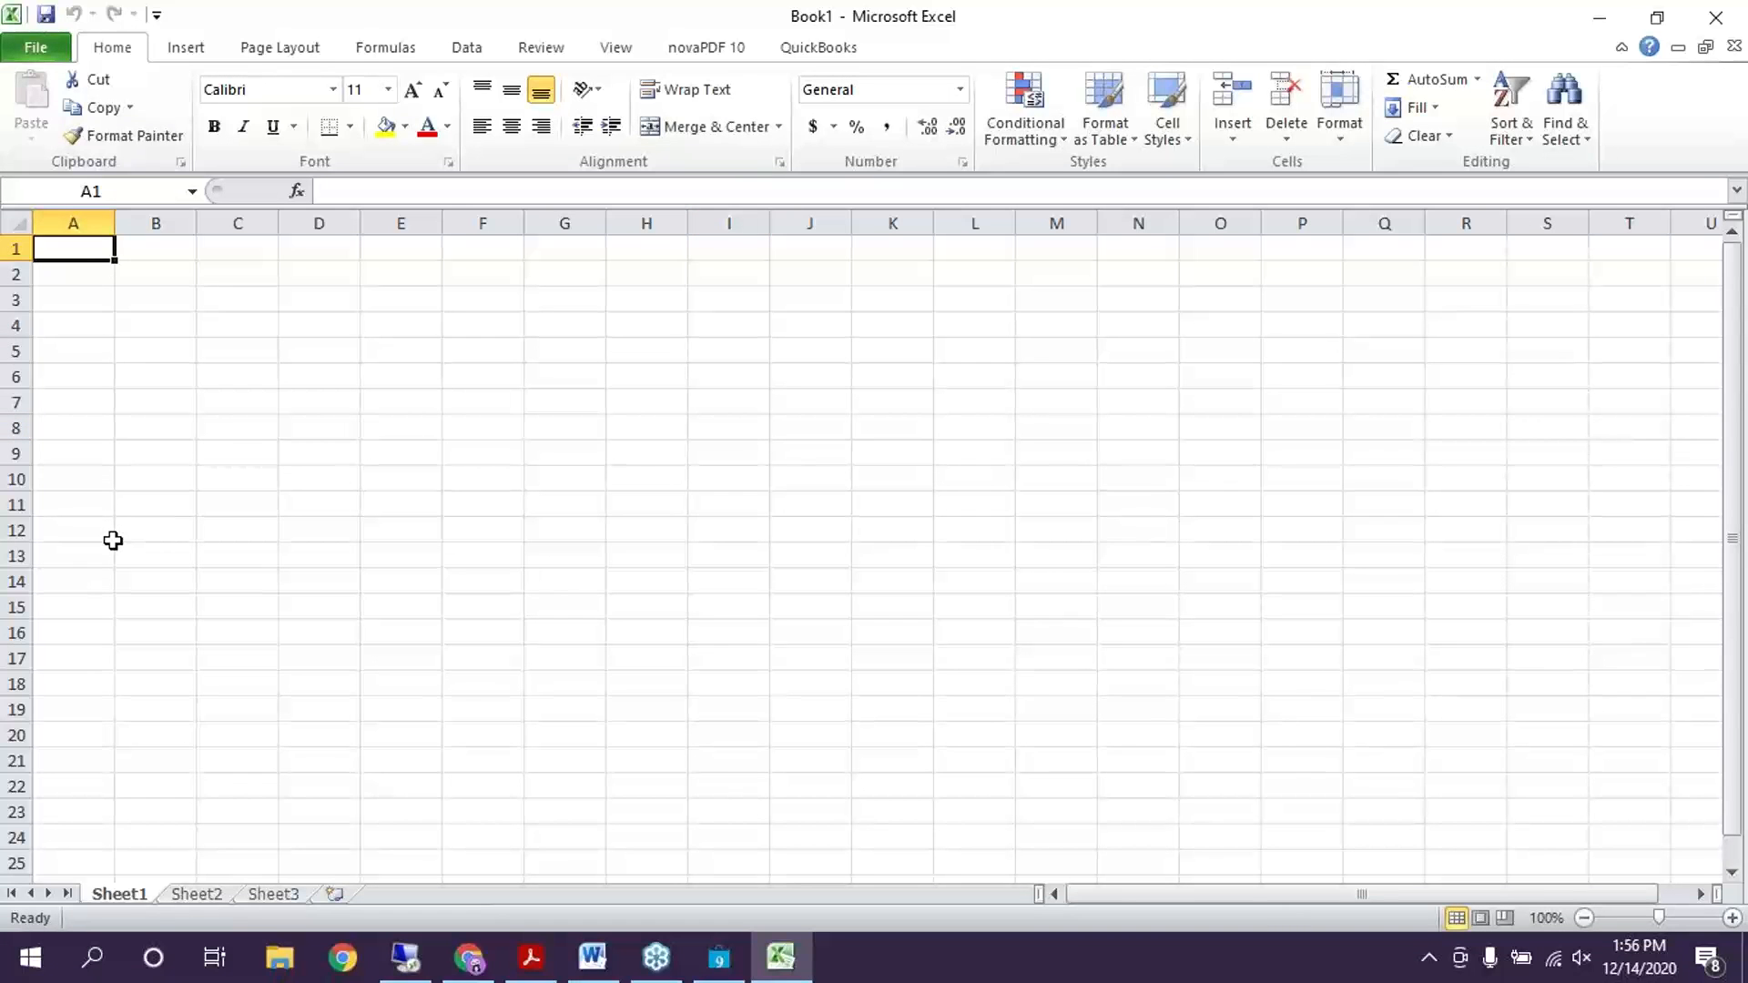
# Enter 000098 in cell A1 and confirm that Excel displays it as 98
pyautogui.write('0000')
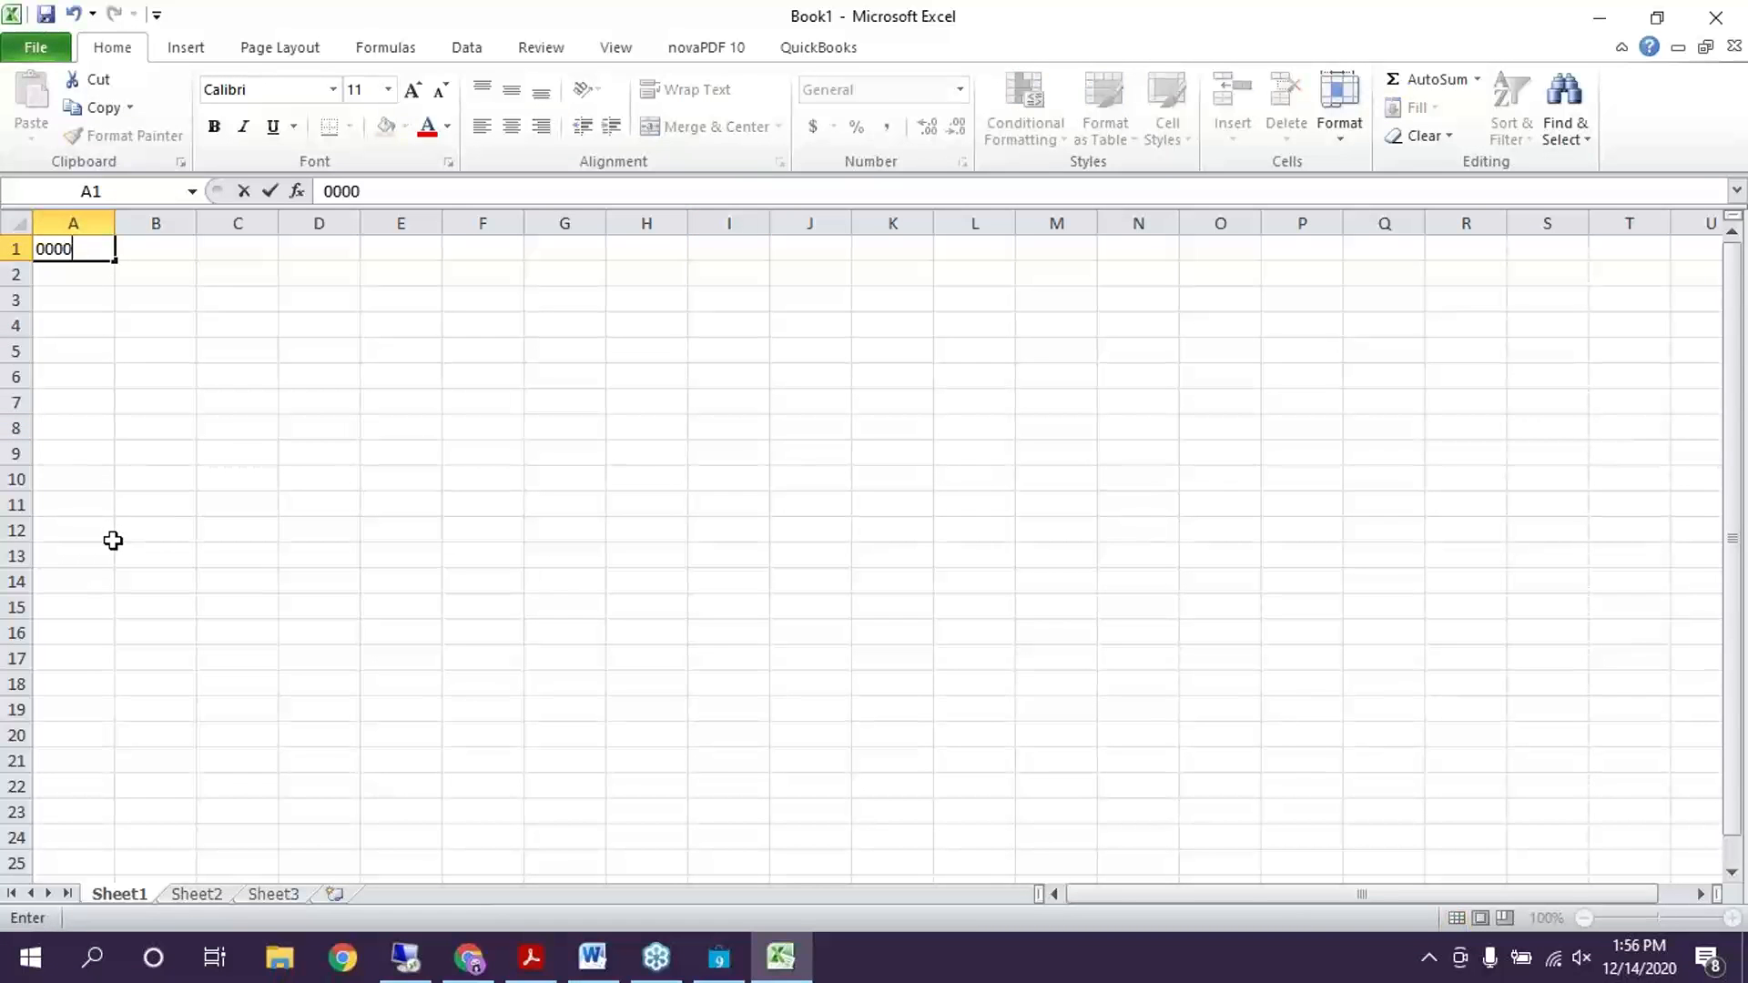
pyautogui.write('98')
pyautogui.click(80, 296)
pyautogui.click(83, 274)
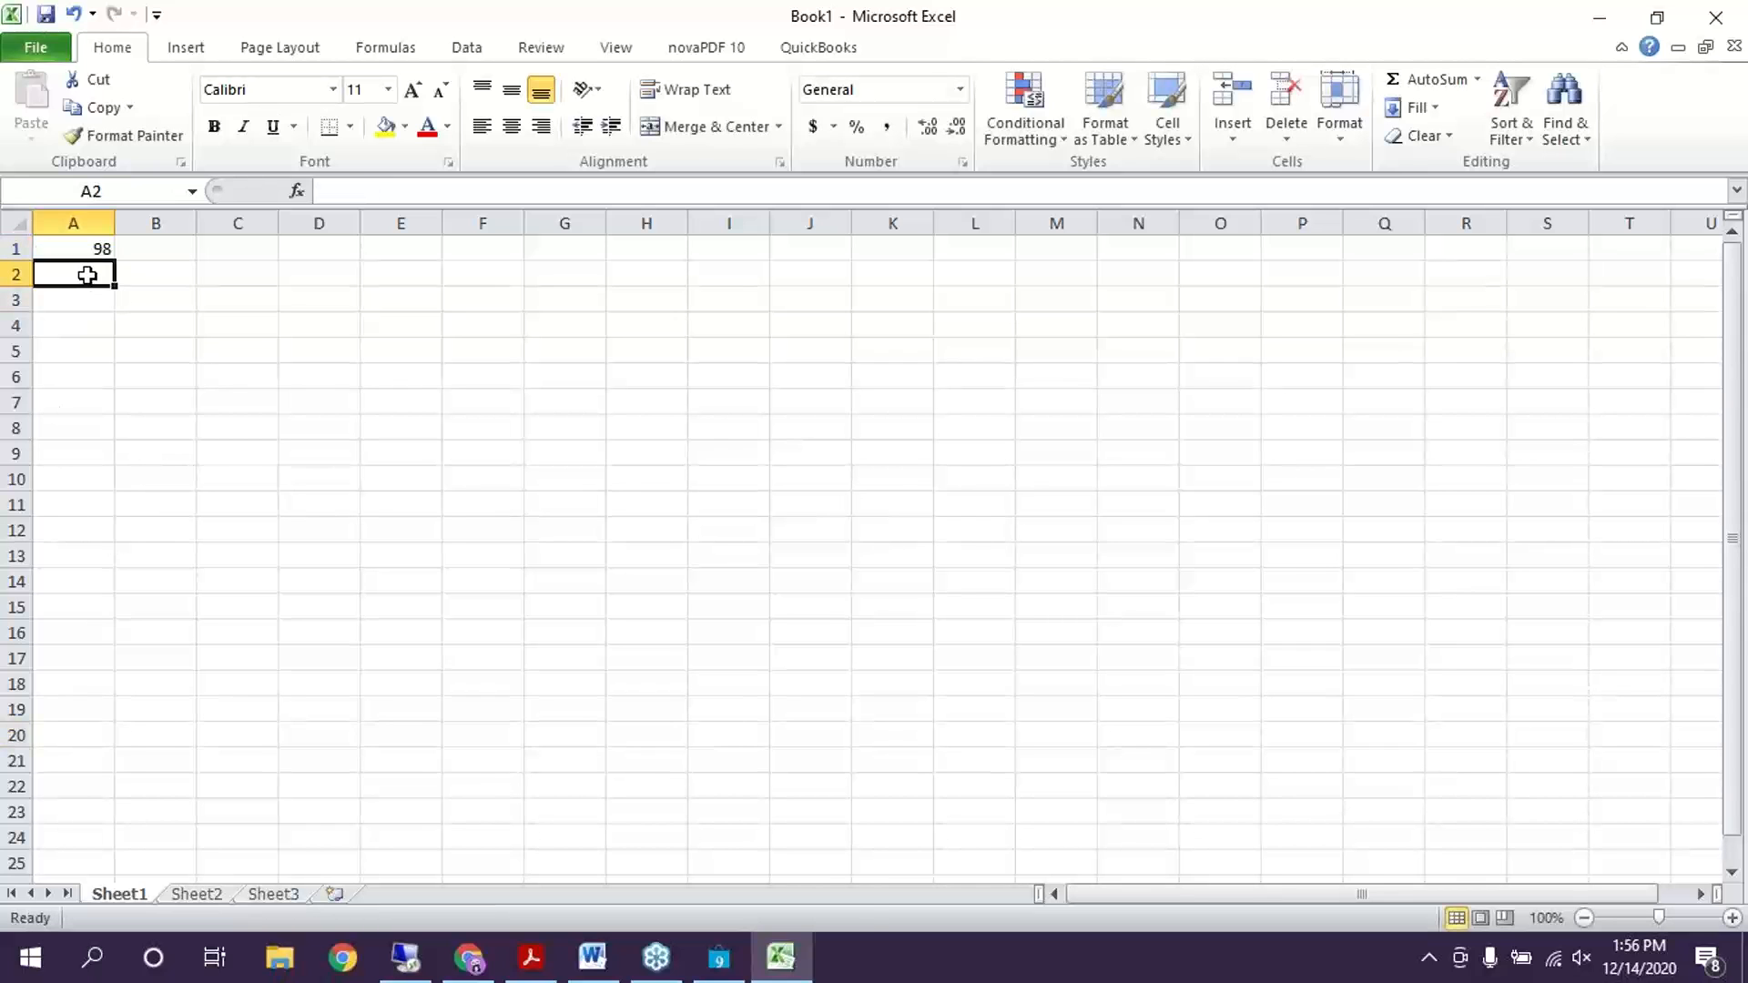
pyautogui.click(94, 245)
pyautogui.rightClick(187, 325)
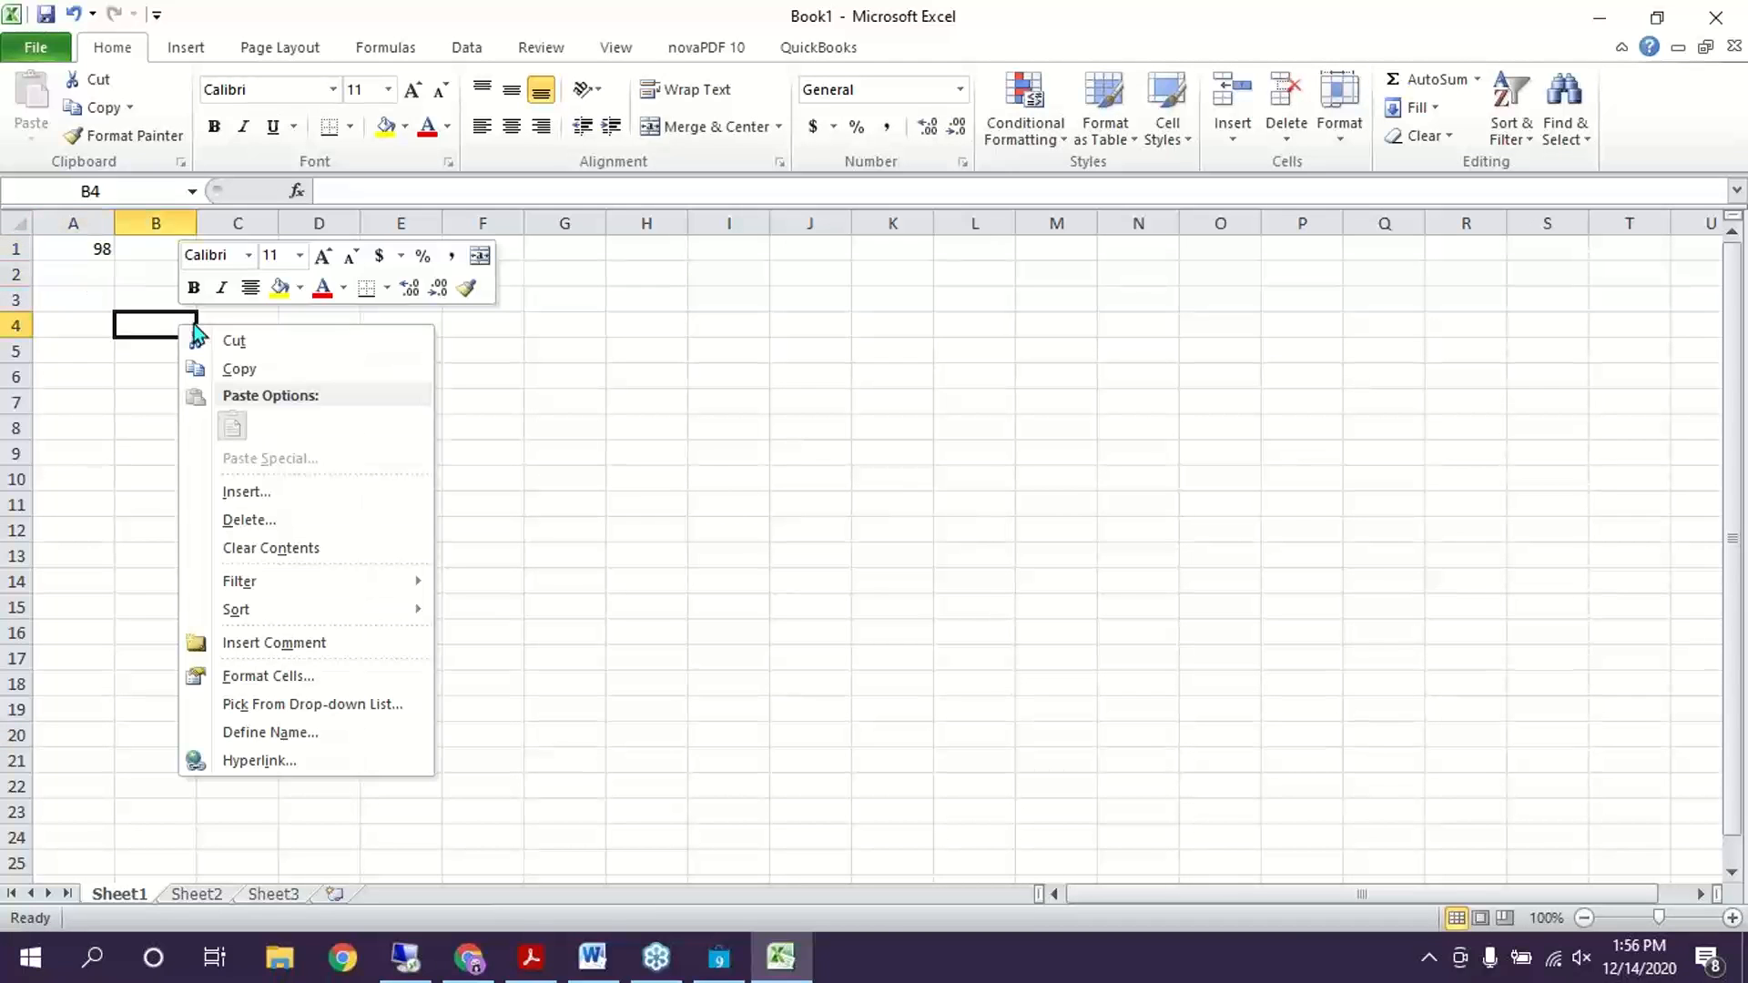
pyautogui.click(101, 255)
pyautogui.click(86, 254)
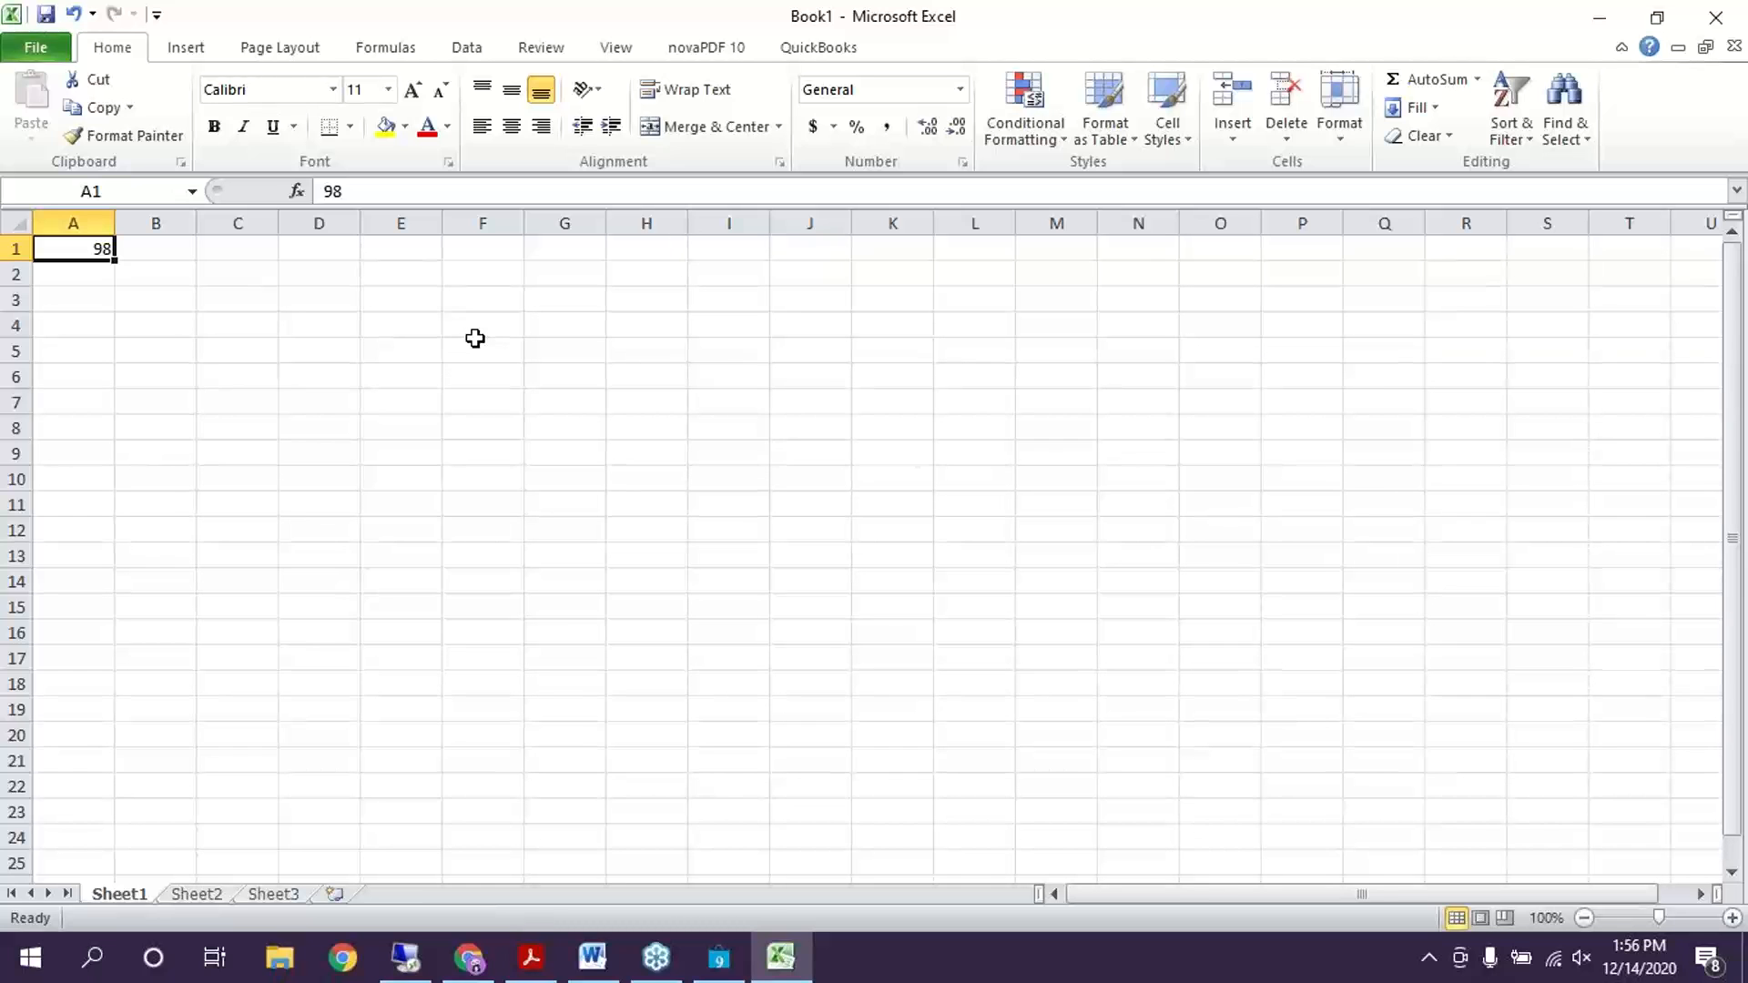
# Open Format Cells for A1 and pick the Custom category's 0 format as a starting point
pyautogui.click(962, 163)
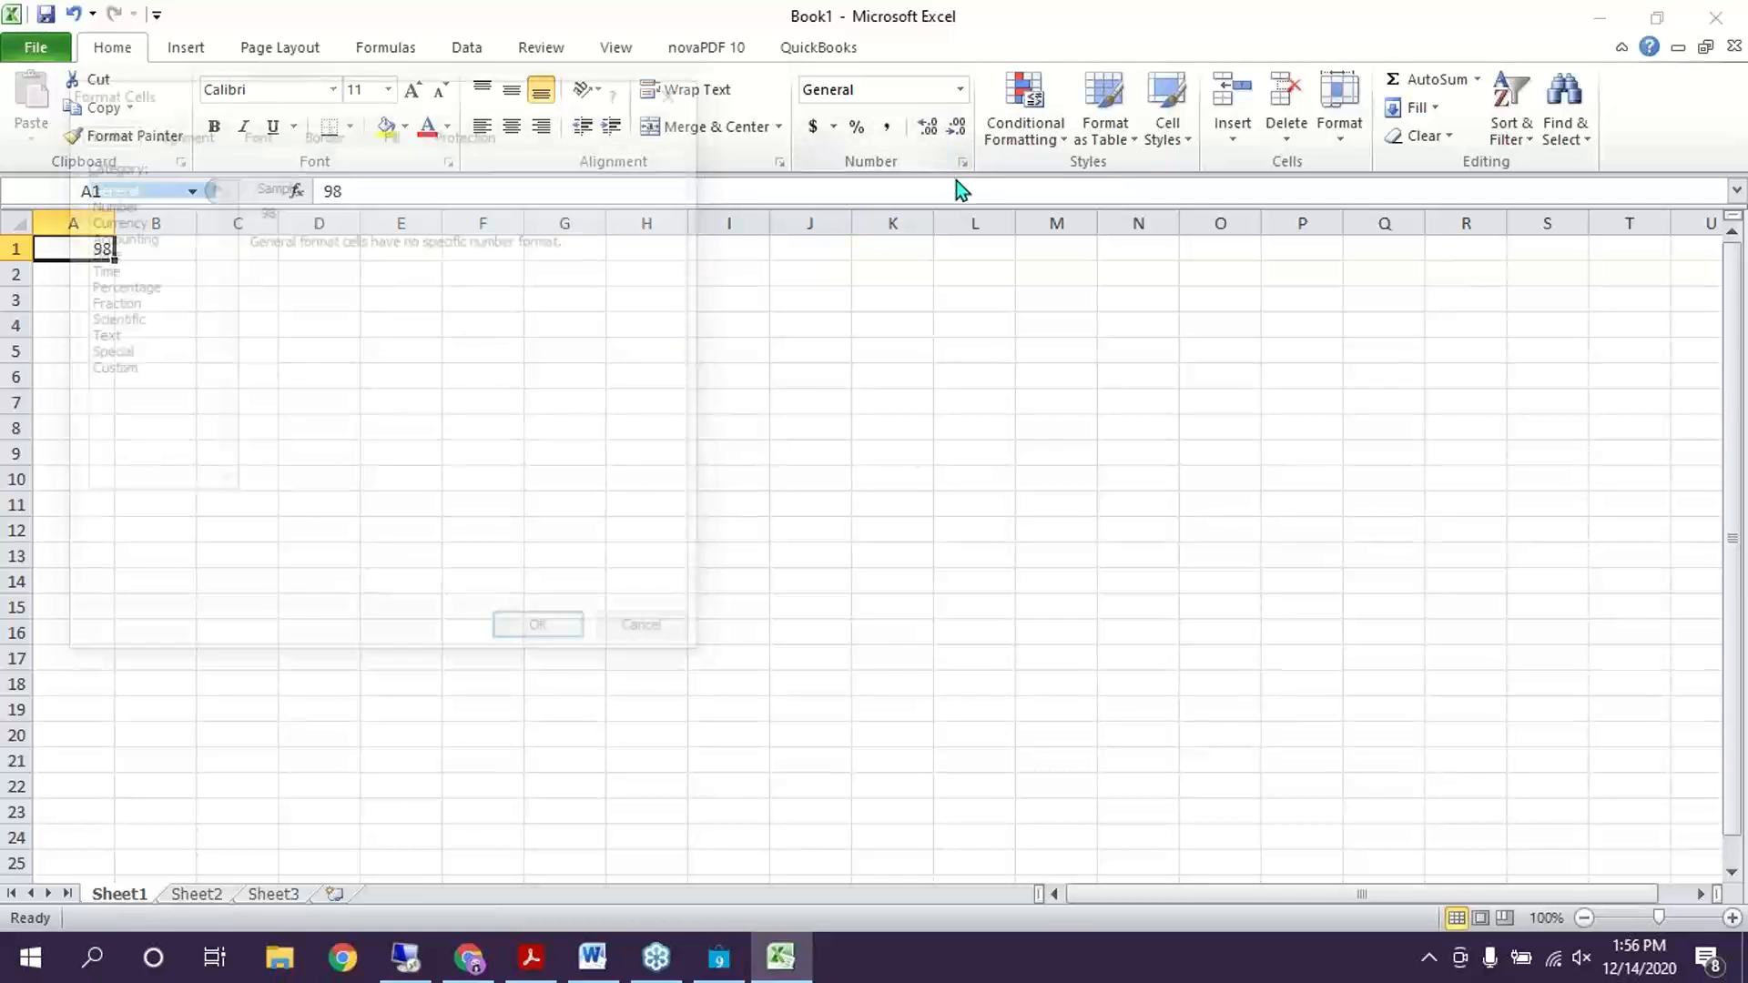
pyautogui.click(101, 369)
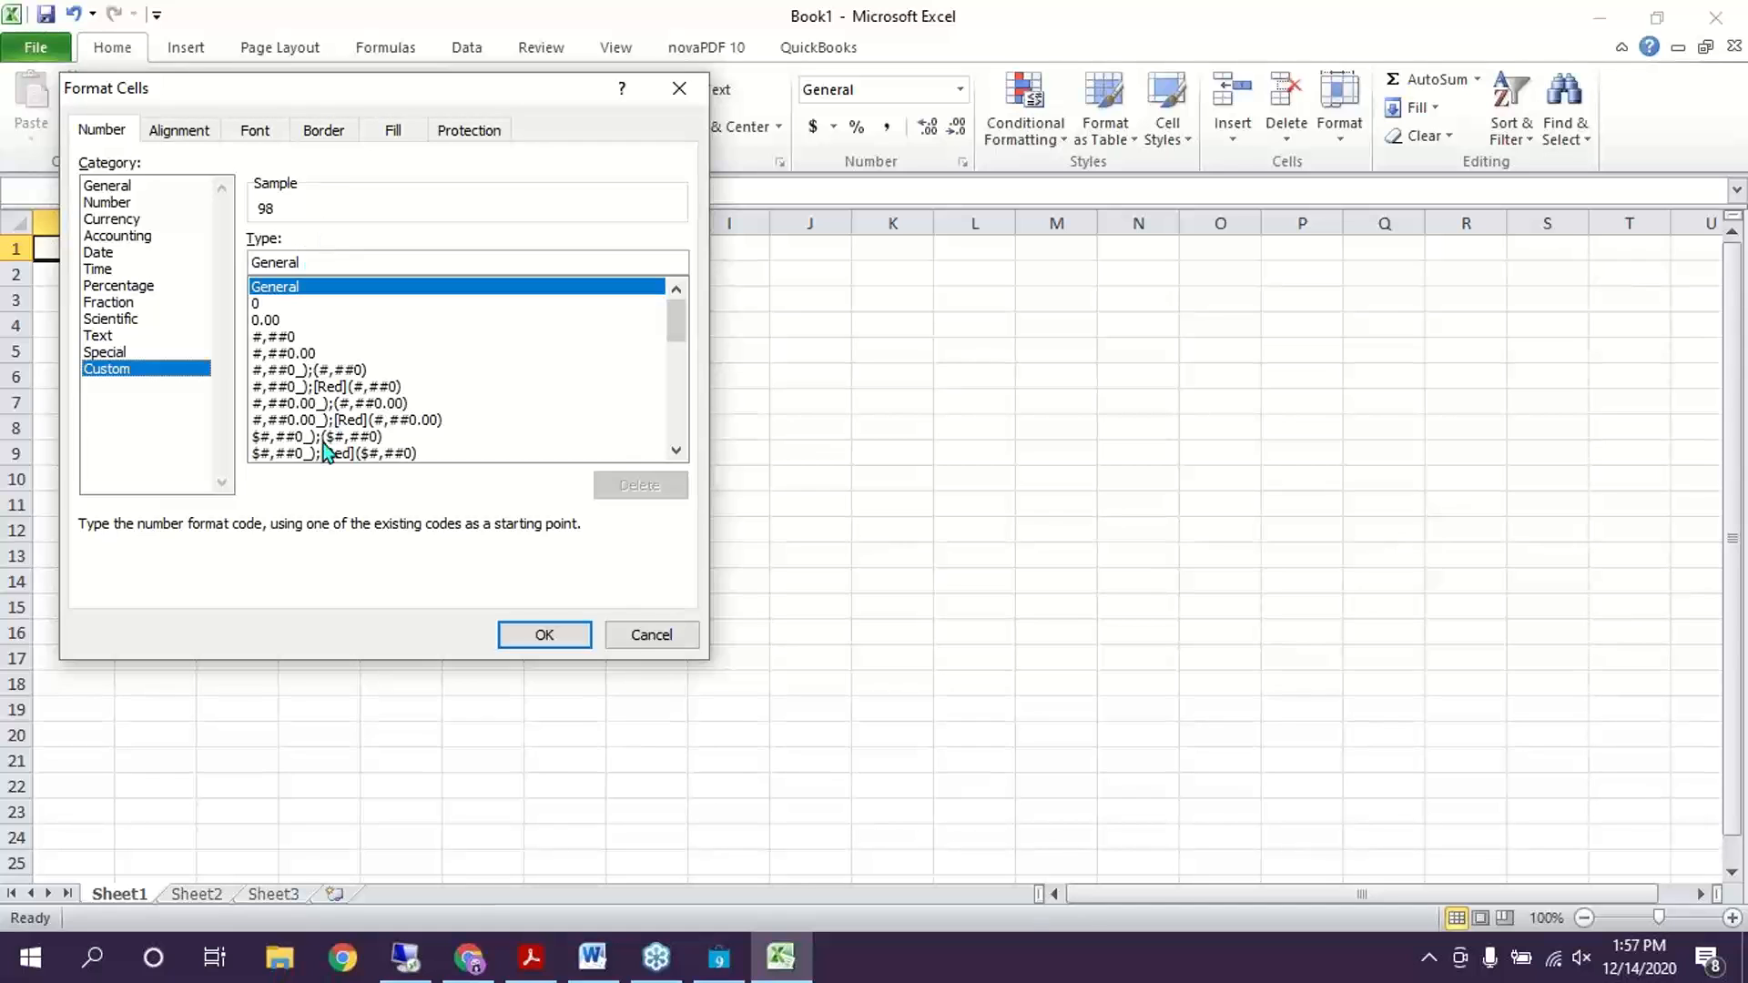
pyautogui.click(676, 451)
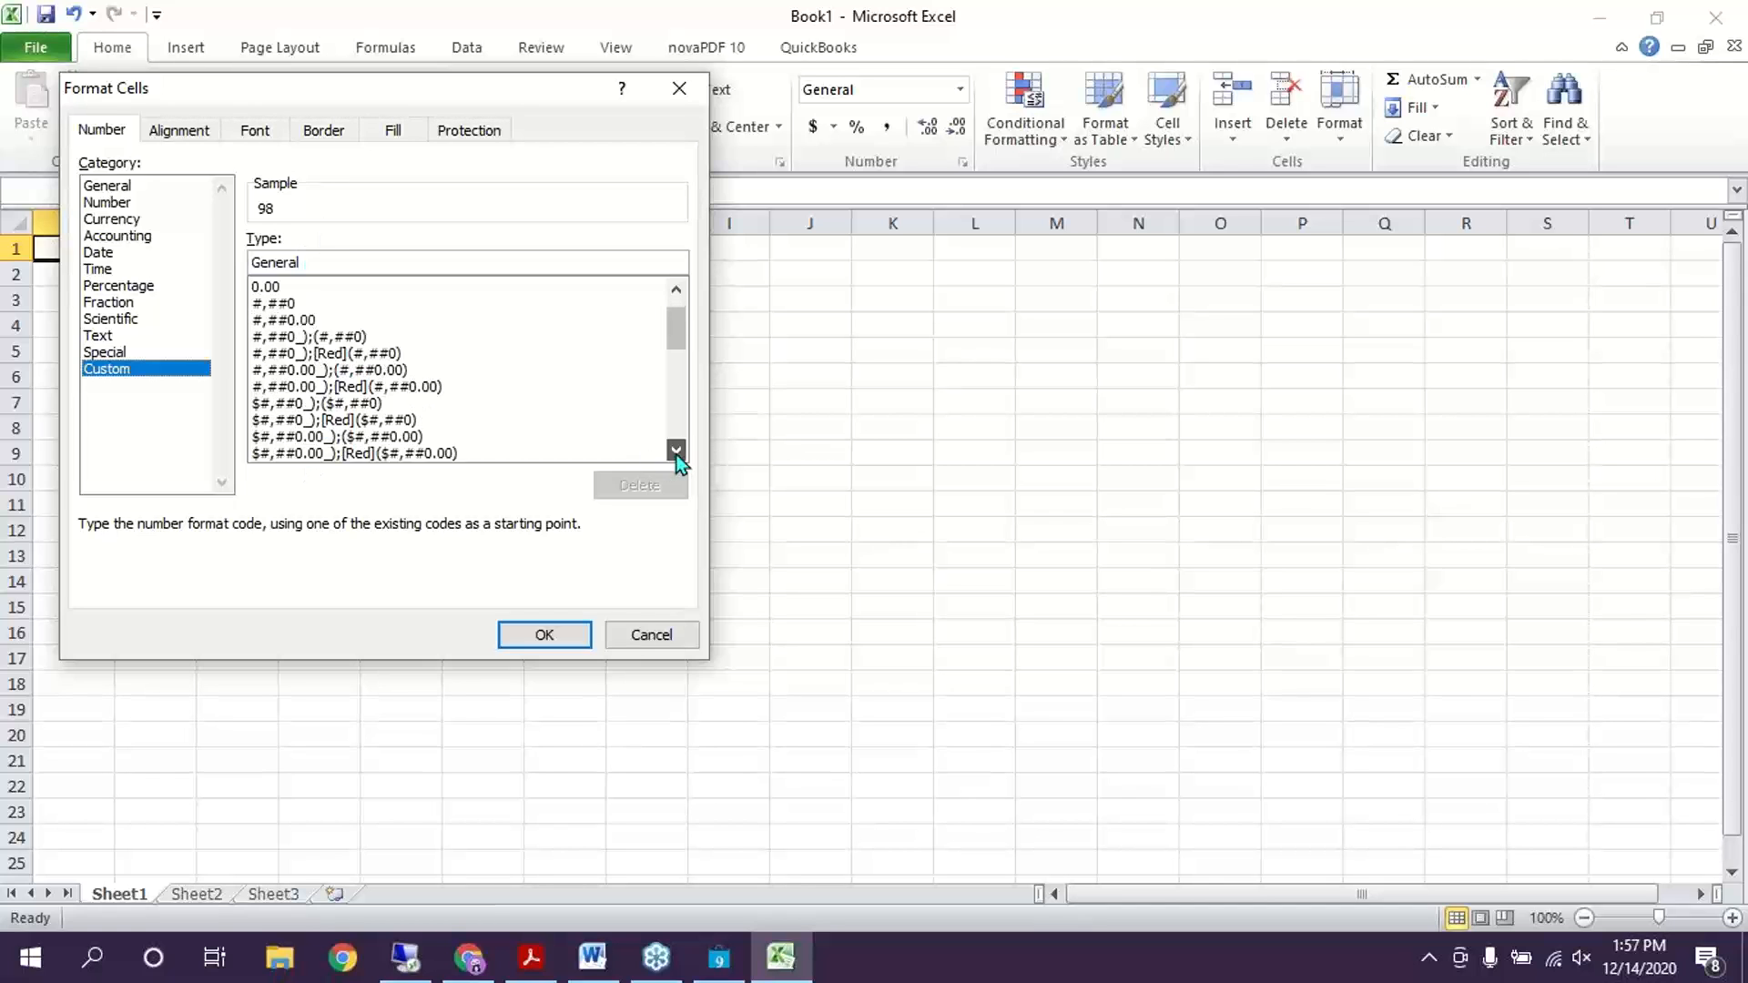
pyautogui.click(676, 450)
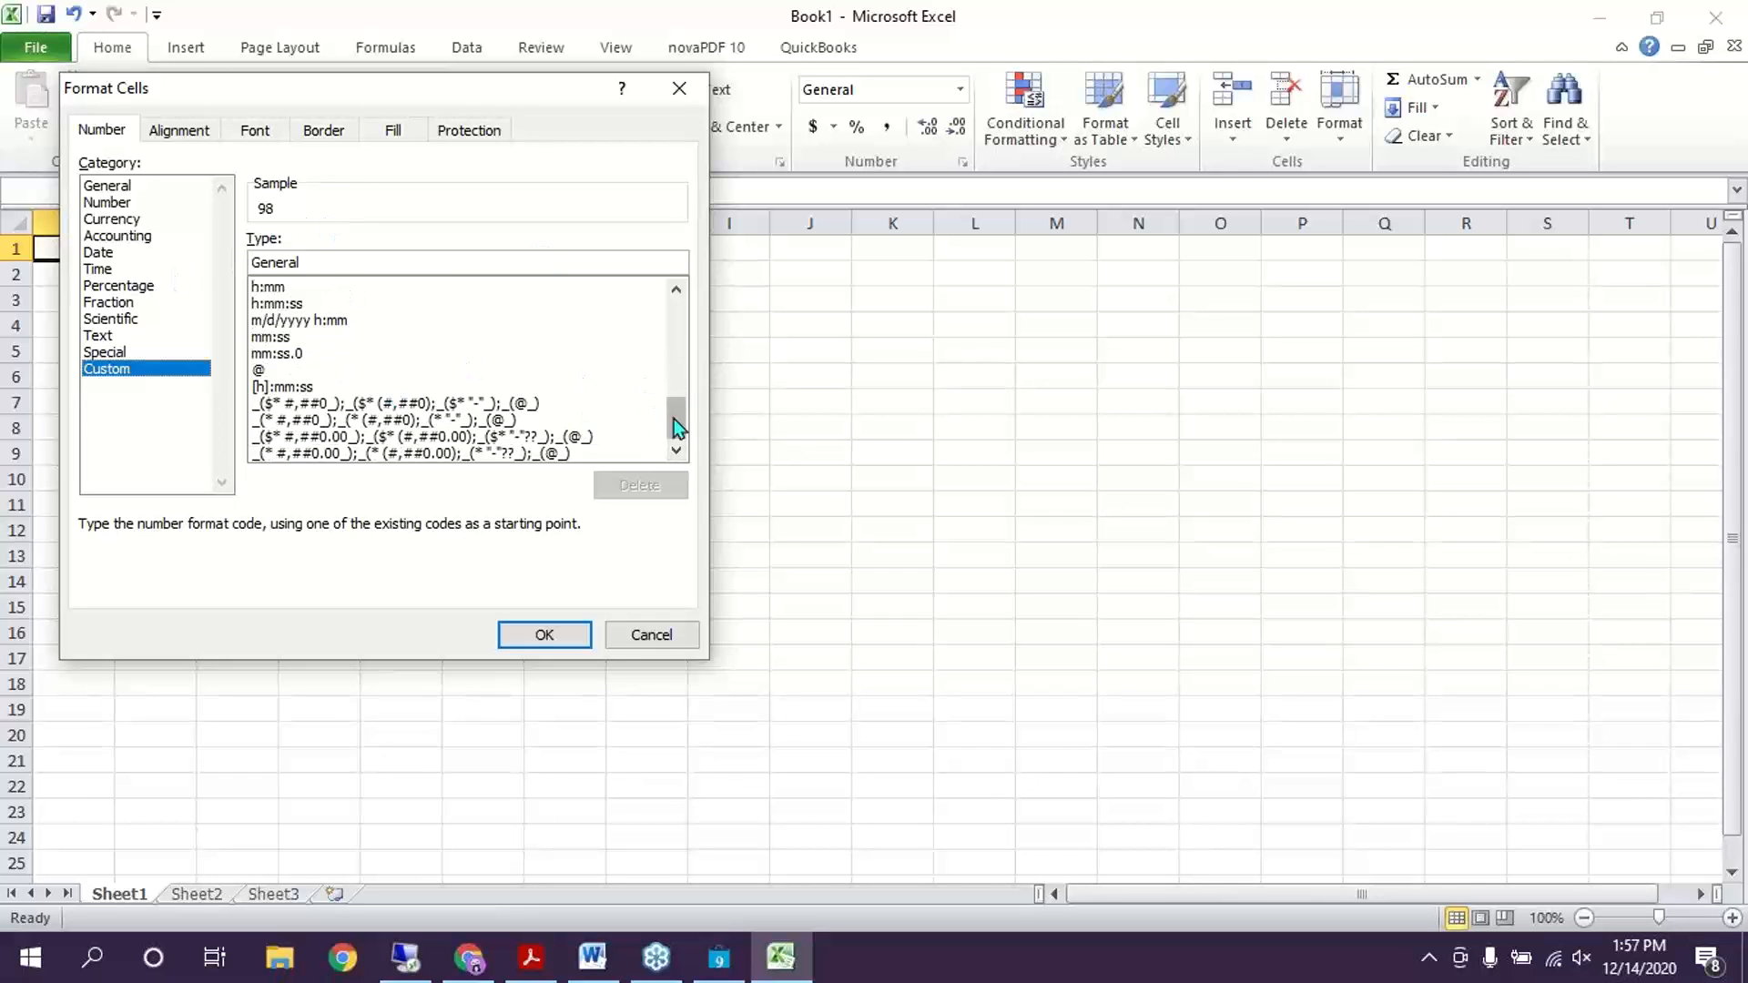
pyautogui.click(675, 326)
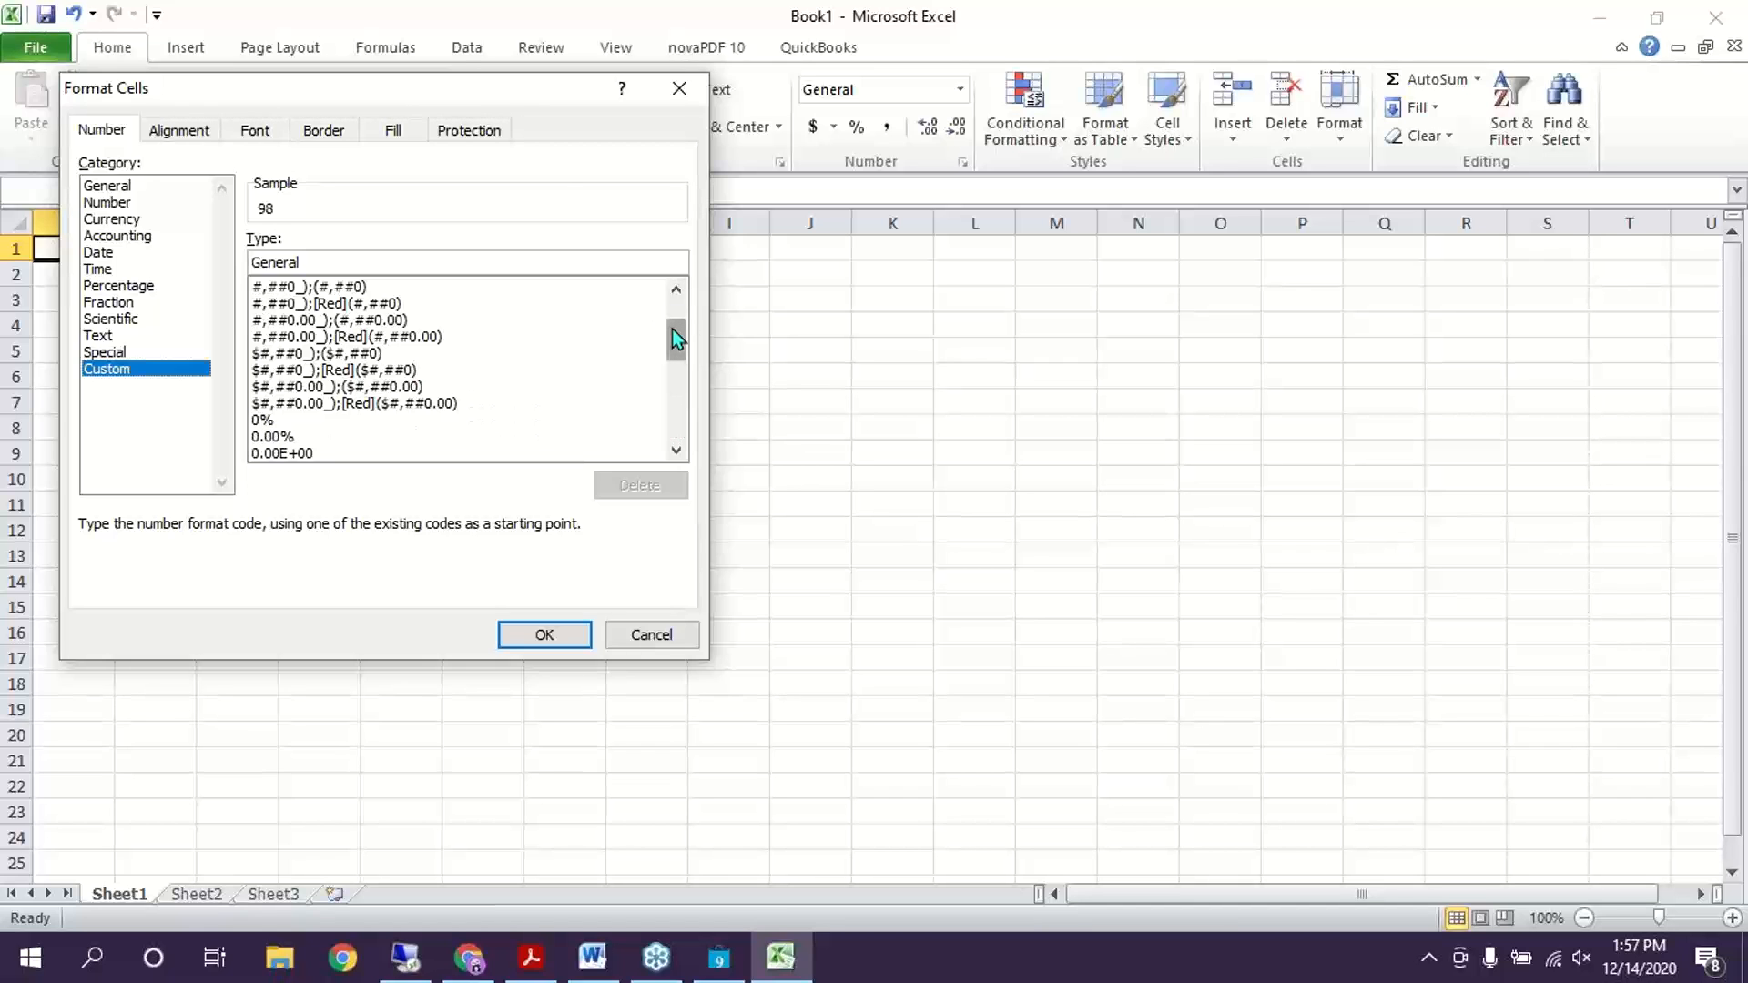
pyautogui.click(677, 292)
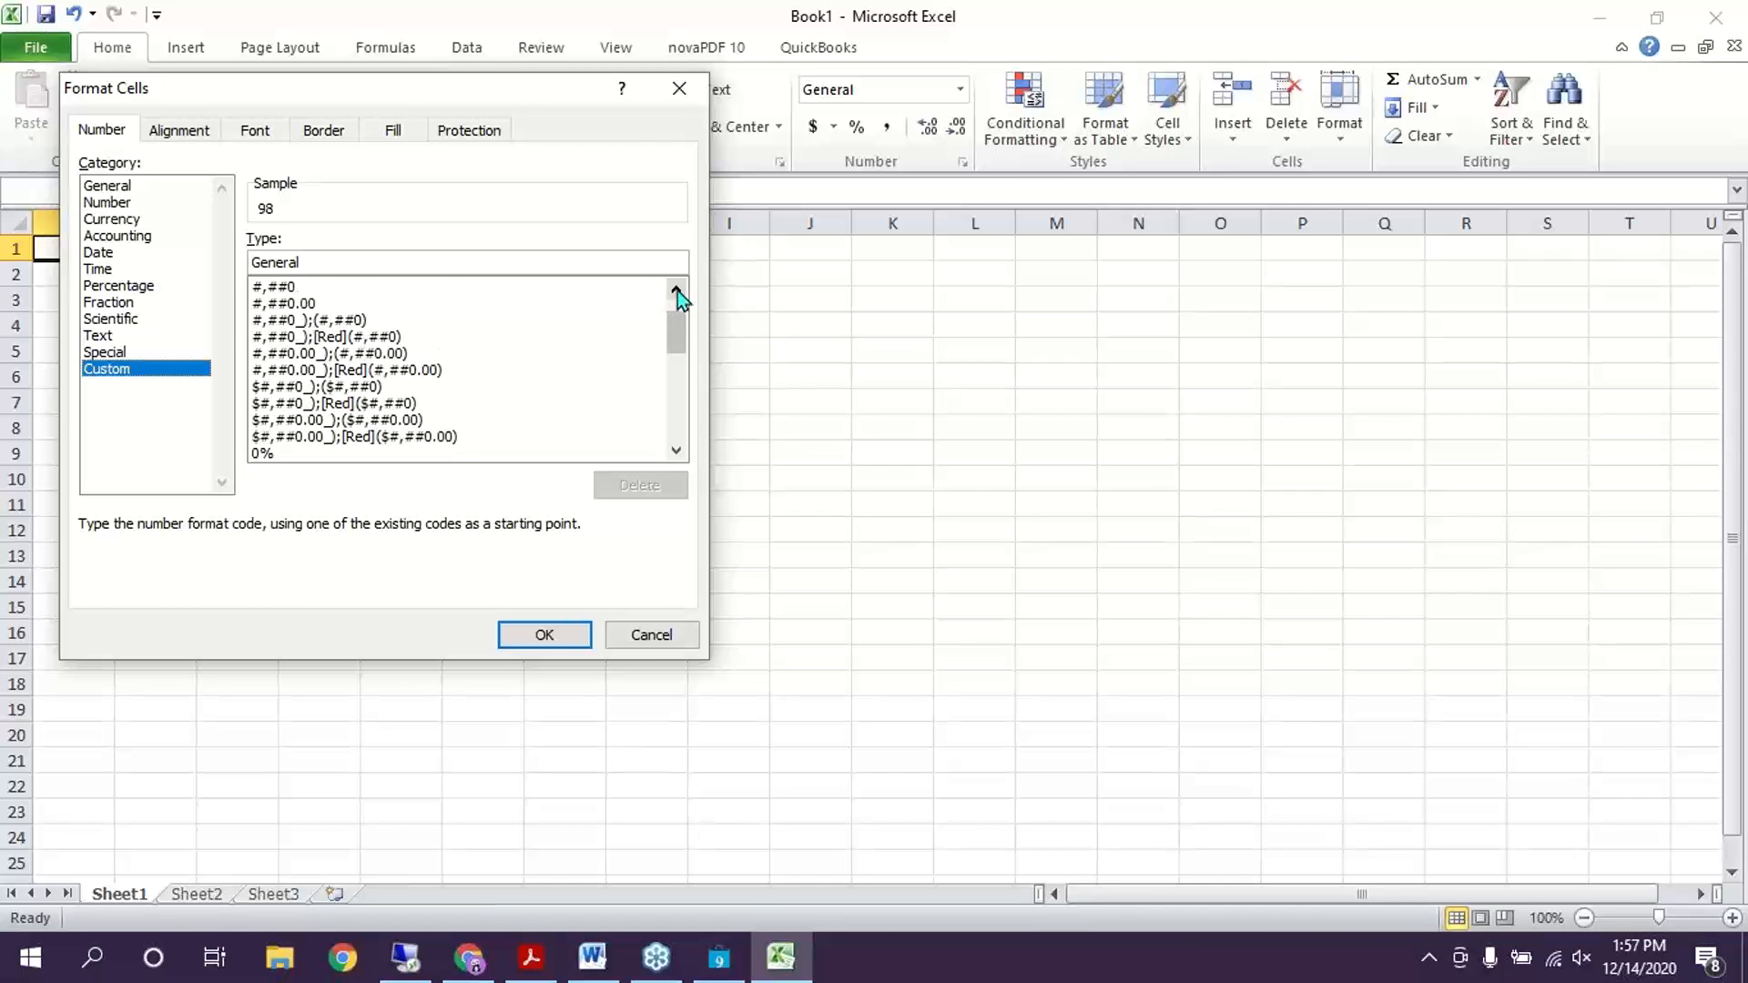
pyautogui.click(276, 304)
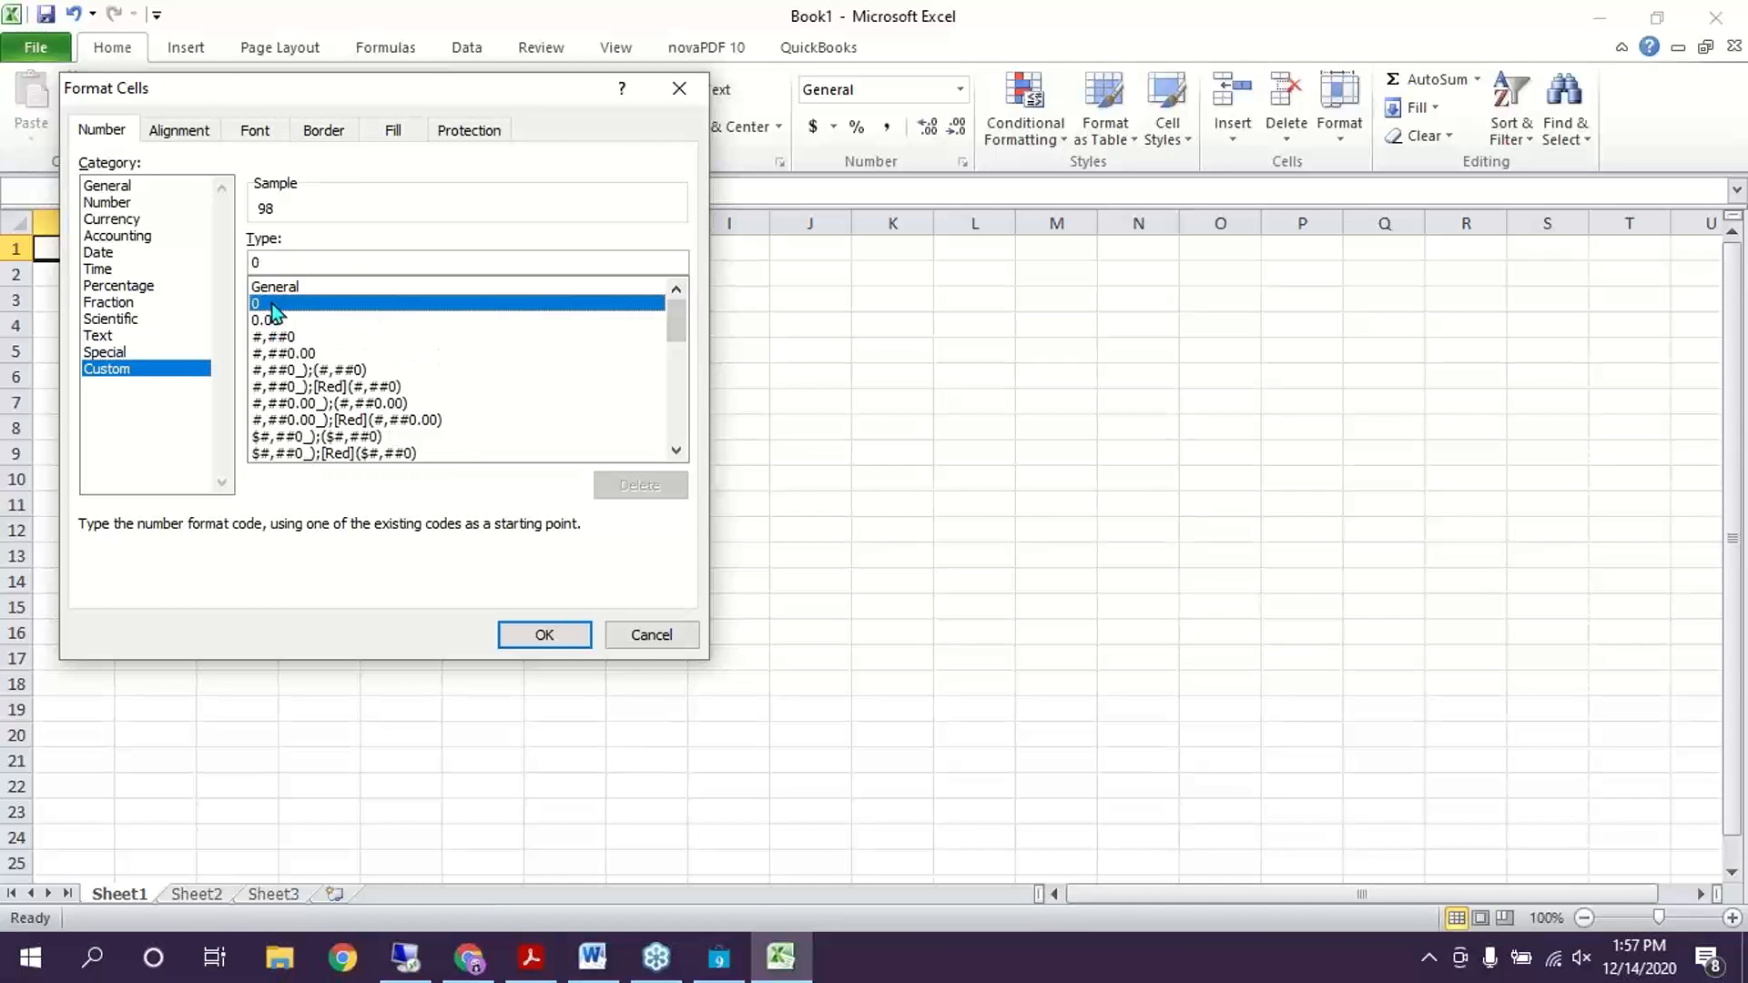
pyautogui.click(309, 262)
# Enter the custom format code 000000 and apply it so A1 shows 000098
pyautogui.write('00')
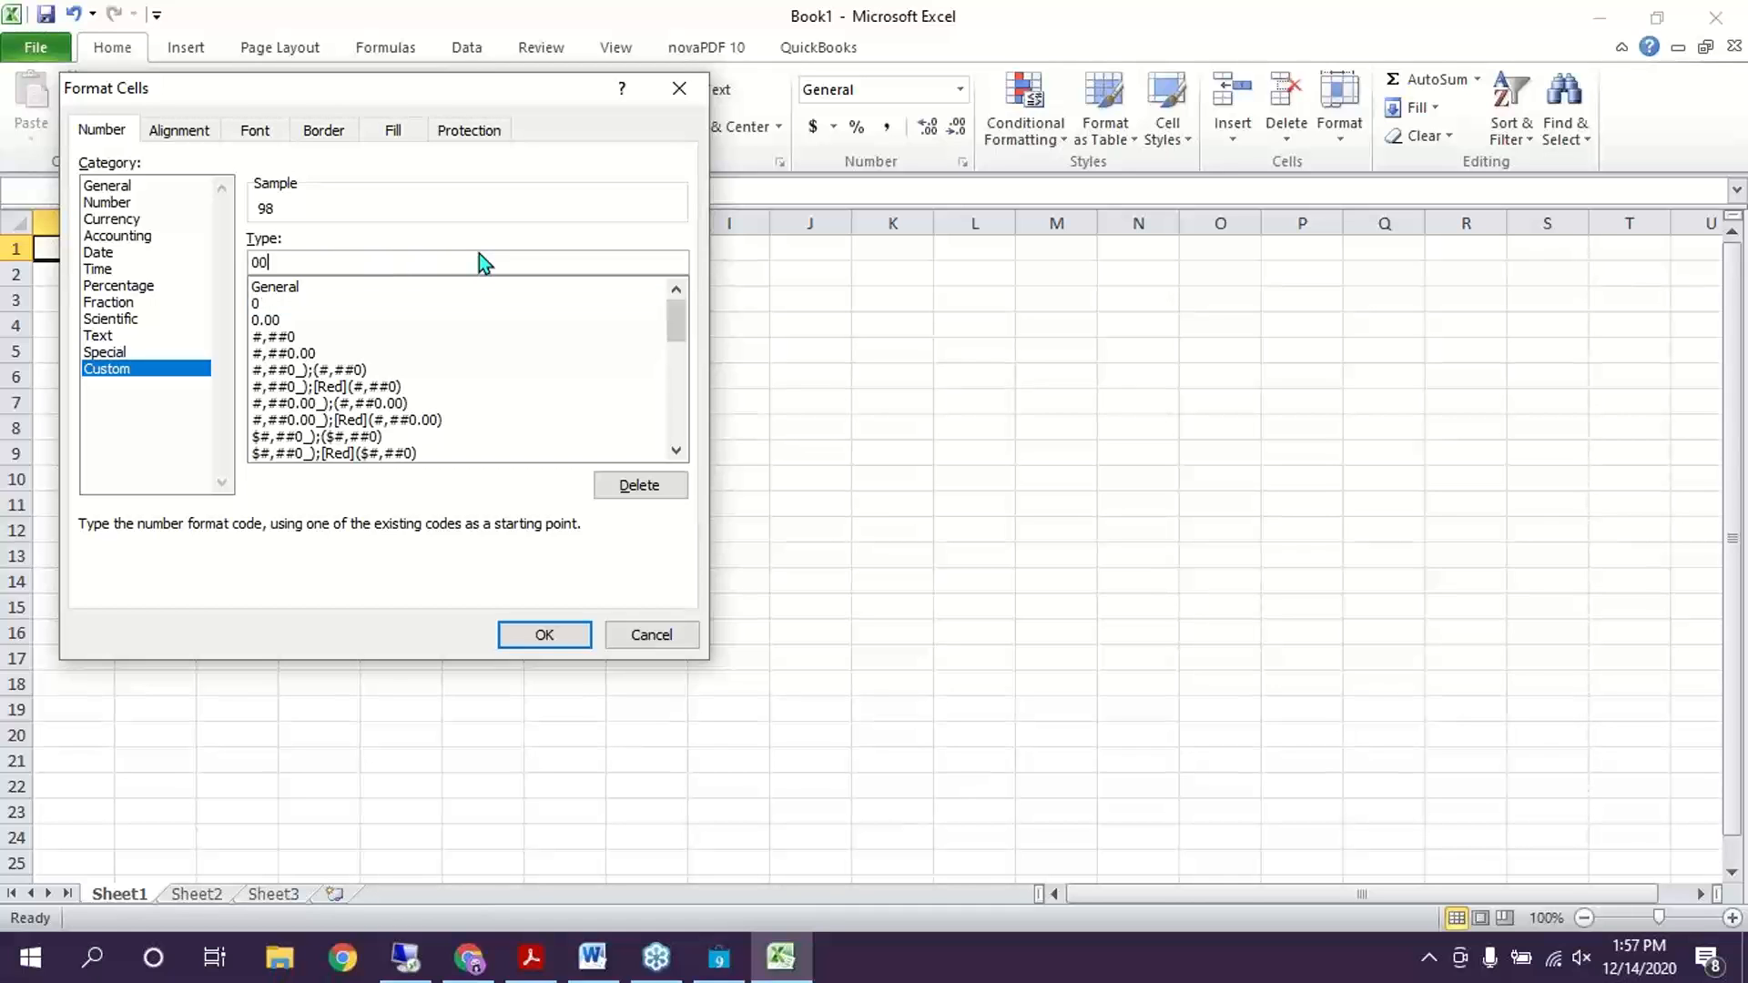
pyautogui.write('00')
pyautogui.press('BackSpace')
pyautogui.press('BackSpace')
pyautogui.press('BackSpace')
pyautogui.press('BackSpace')
pyautogui.press('BackSpace')
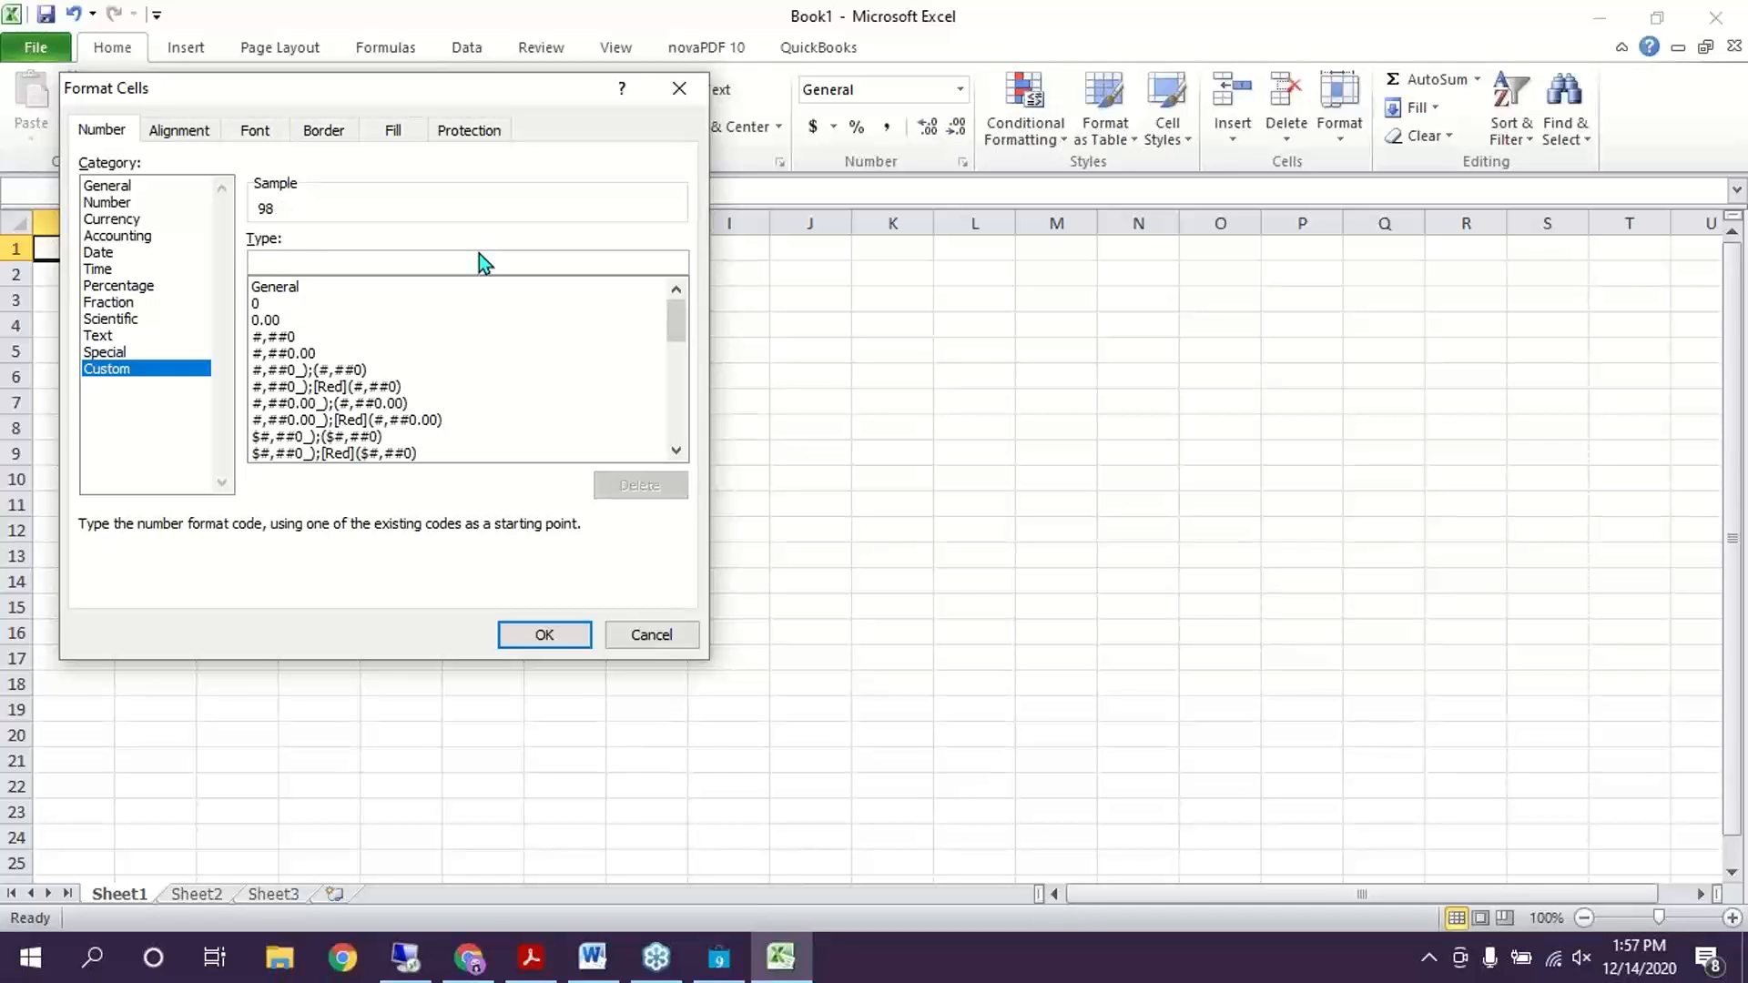
pyautogui.write('000000')
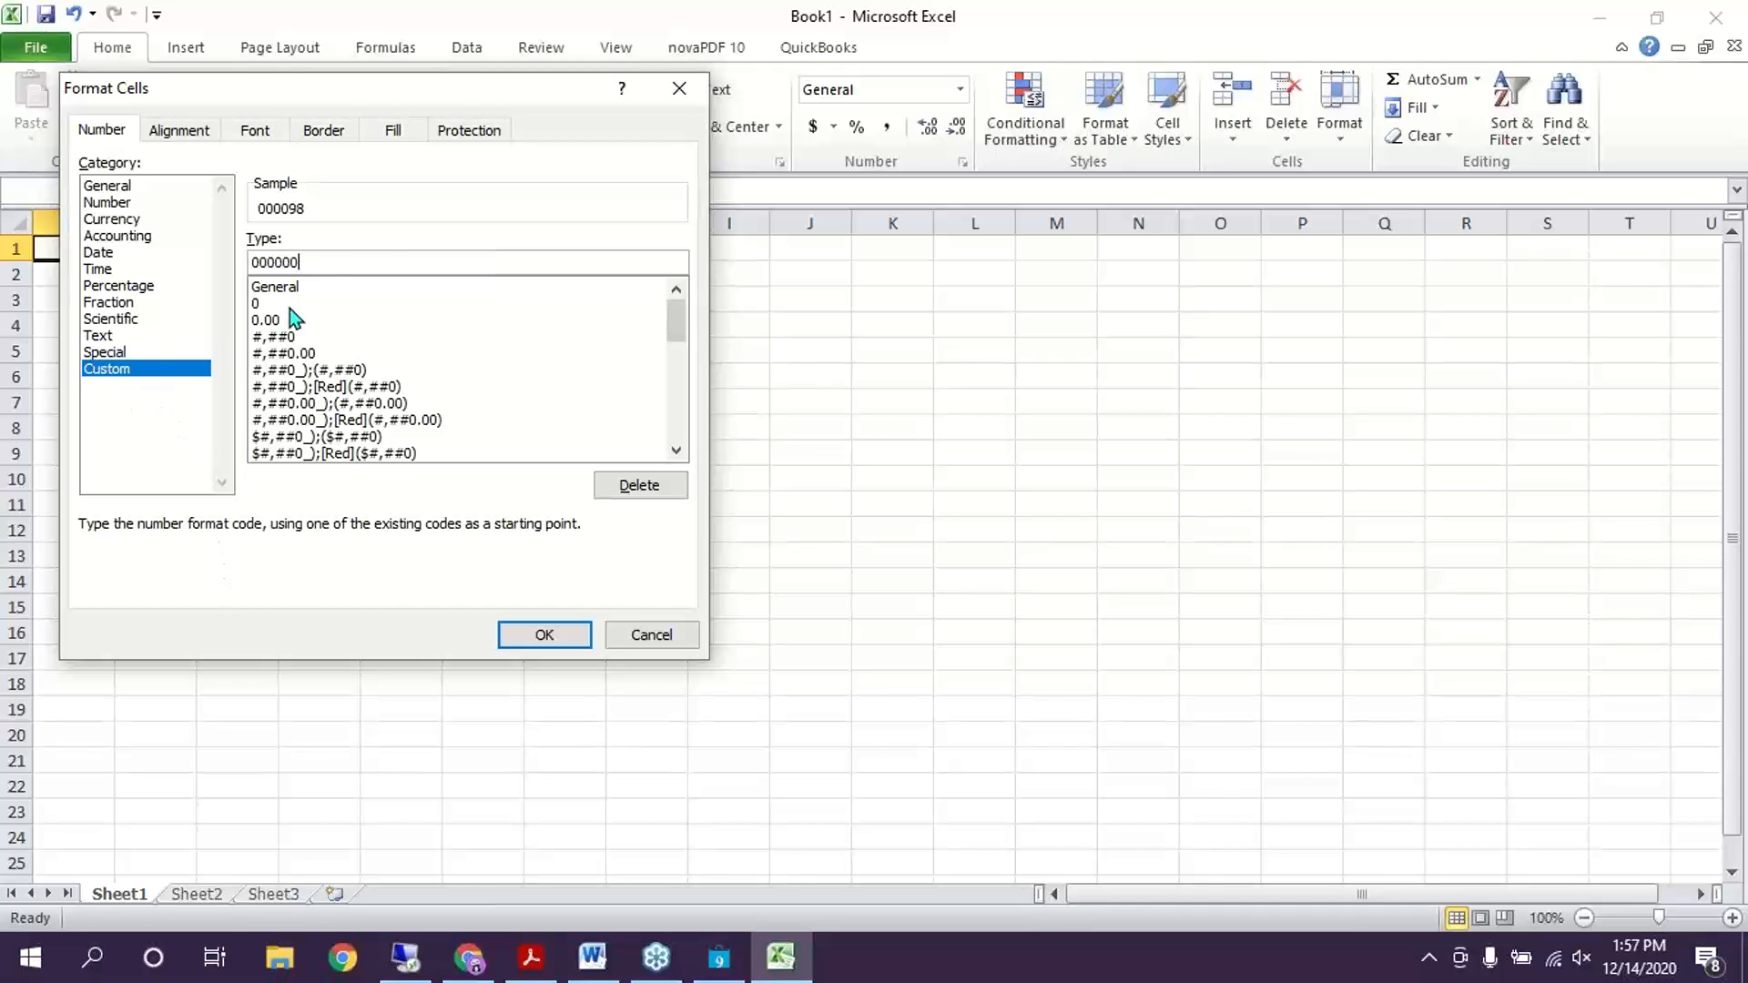
pyautogui.moveTo(307, 262); pyautogui.dragTo(233, 263)
pyautogui.click(544, 638)
pyautogui.click(84, 271)
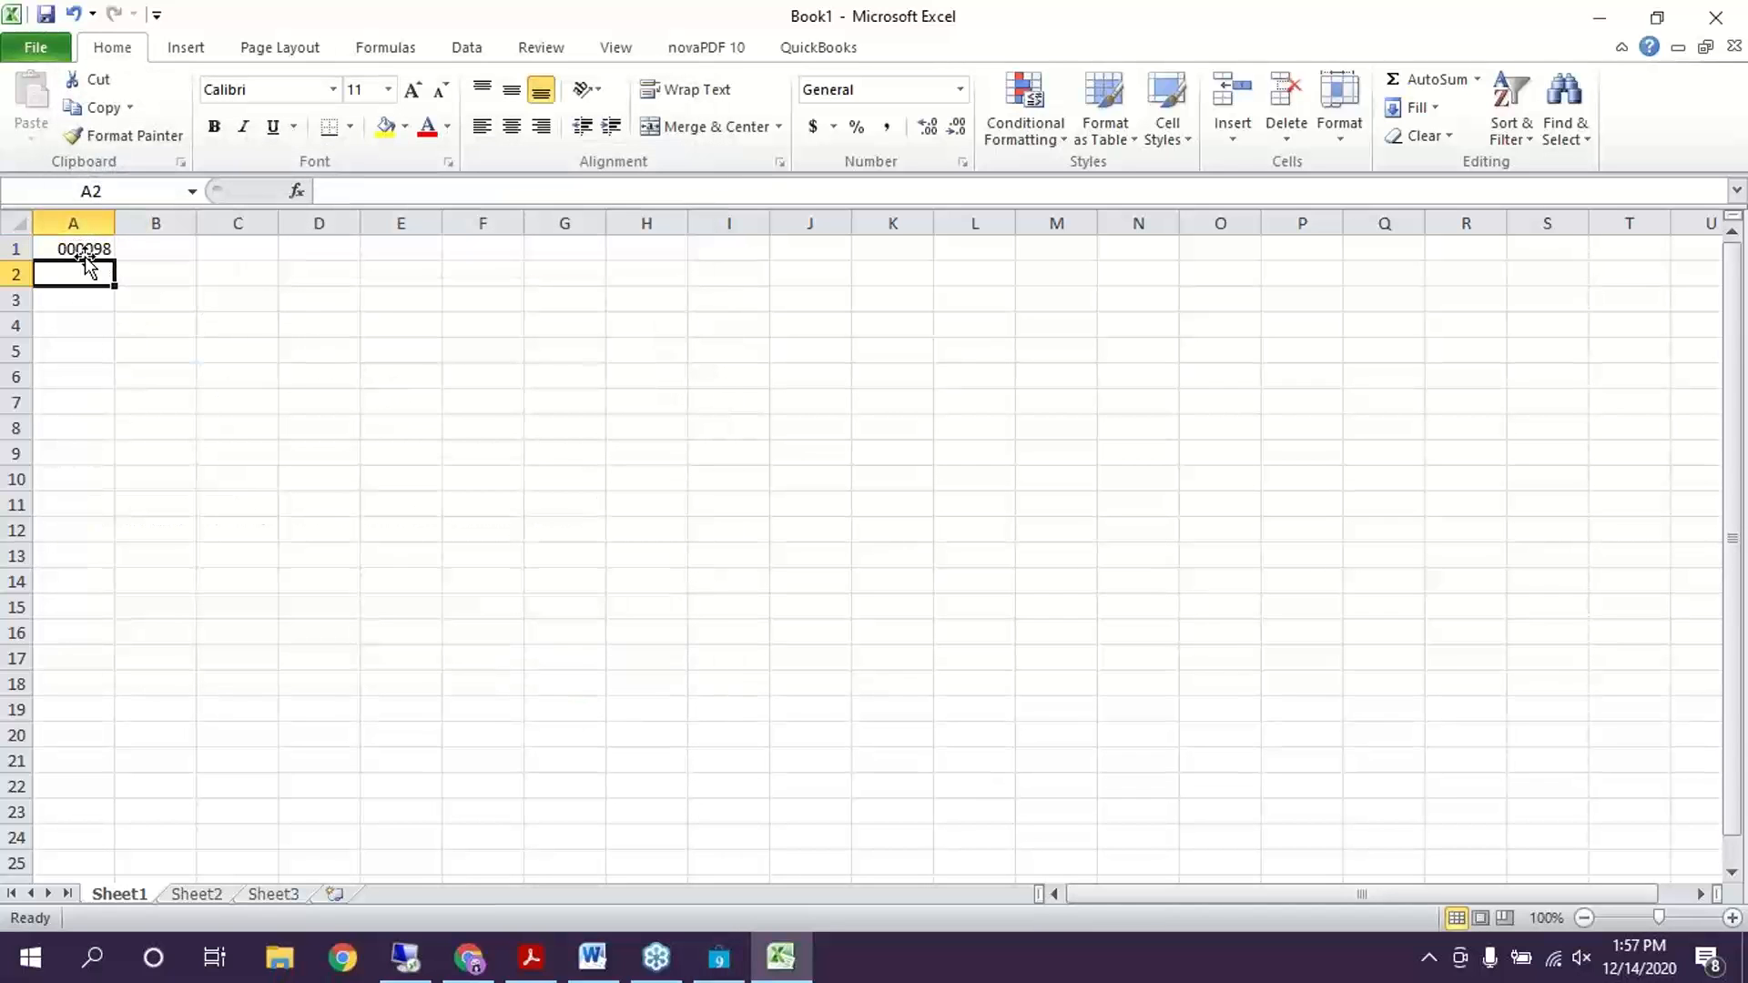
pyautogui.click(85, 255)
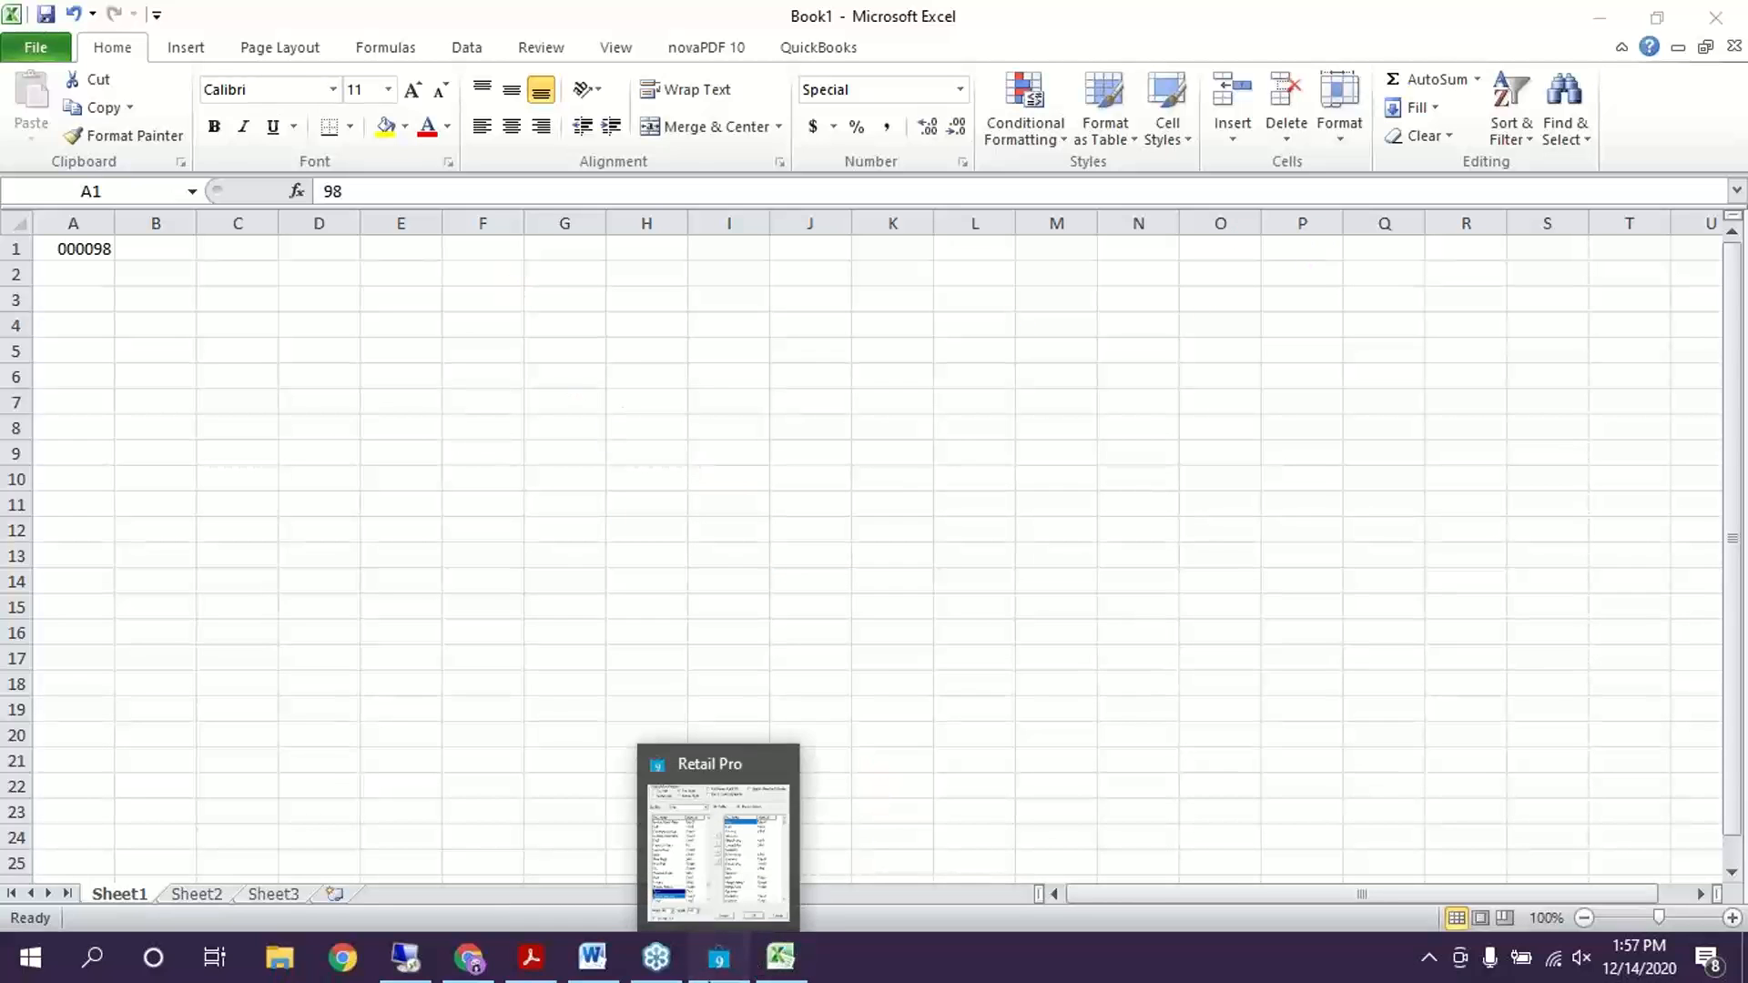
# Enter a count of 6 in B1 beside 000098, then minimize Excel
pyautogui.click(718, 961)
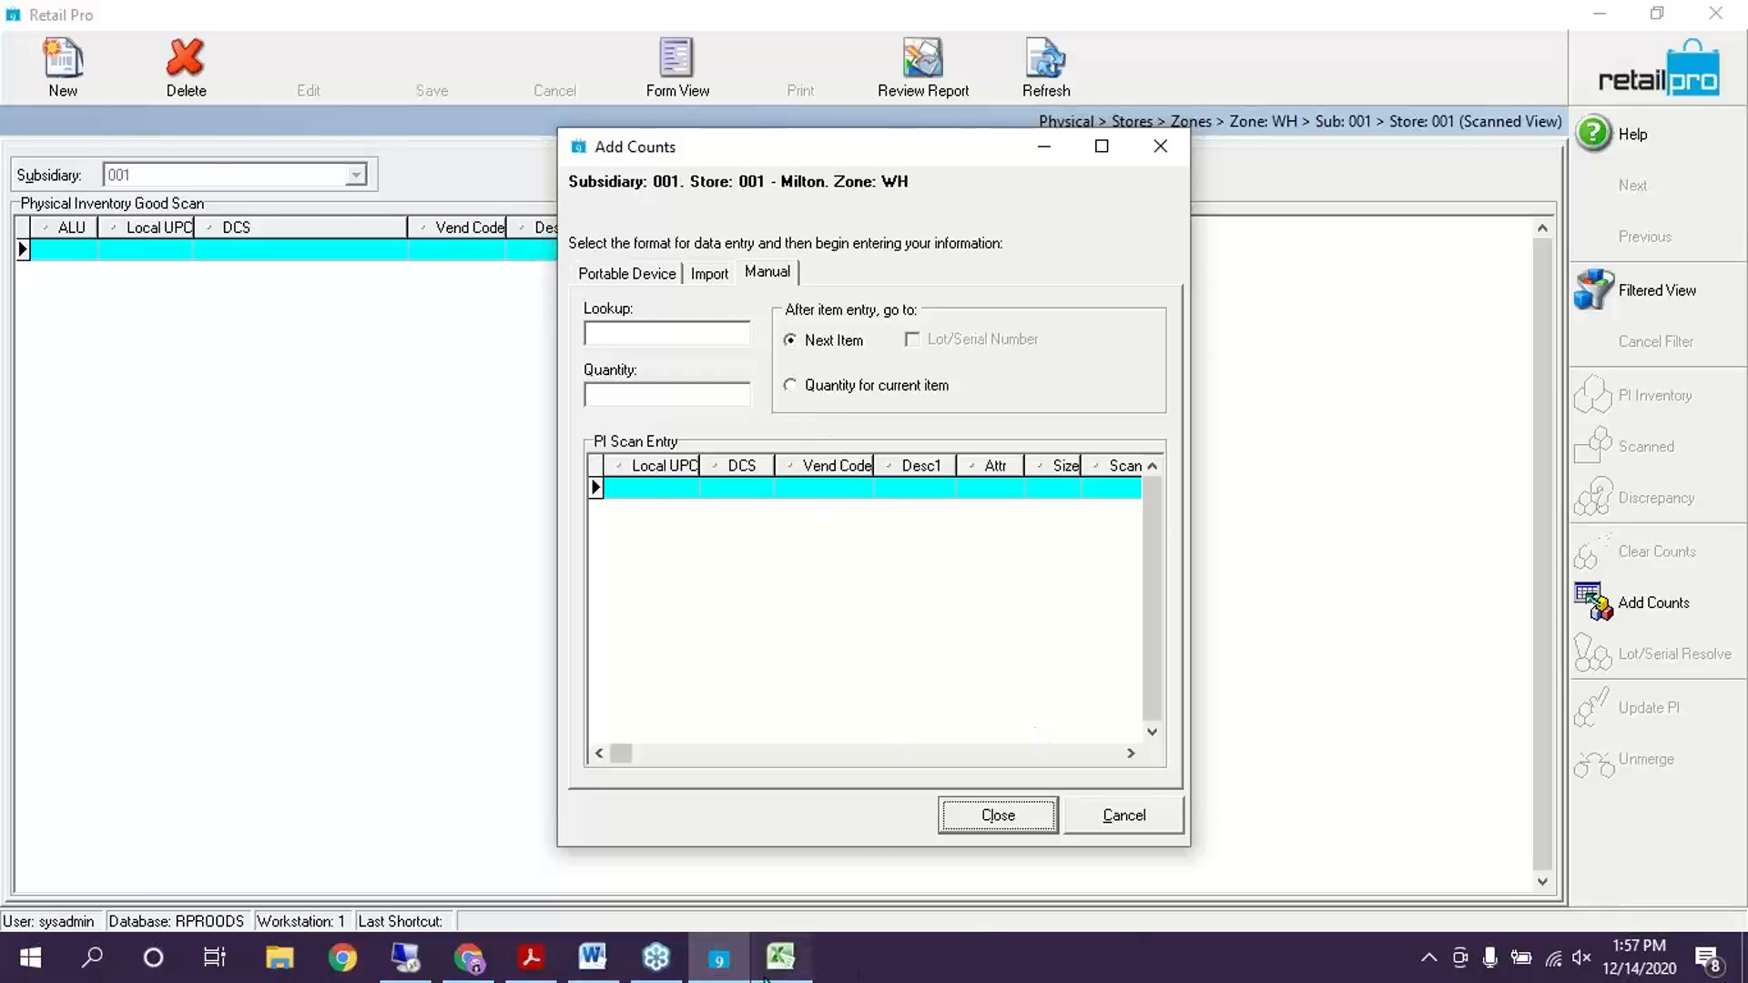
pyautogui.click(781, 956)
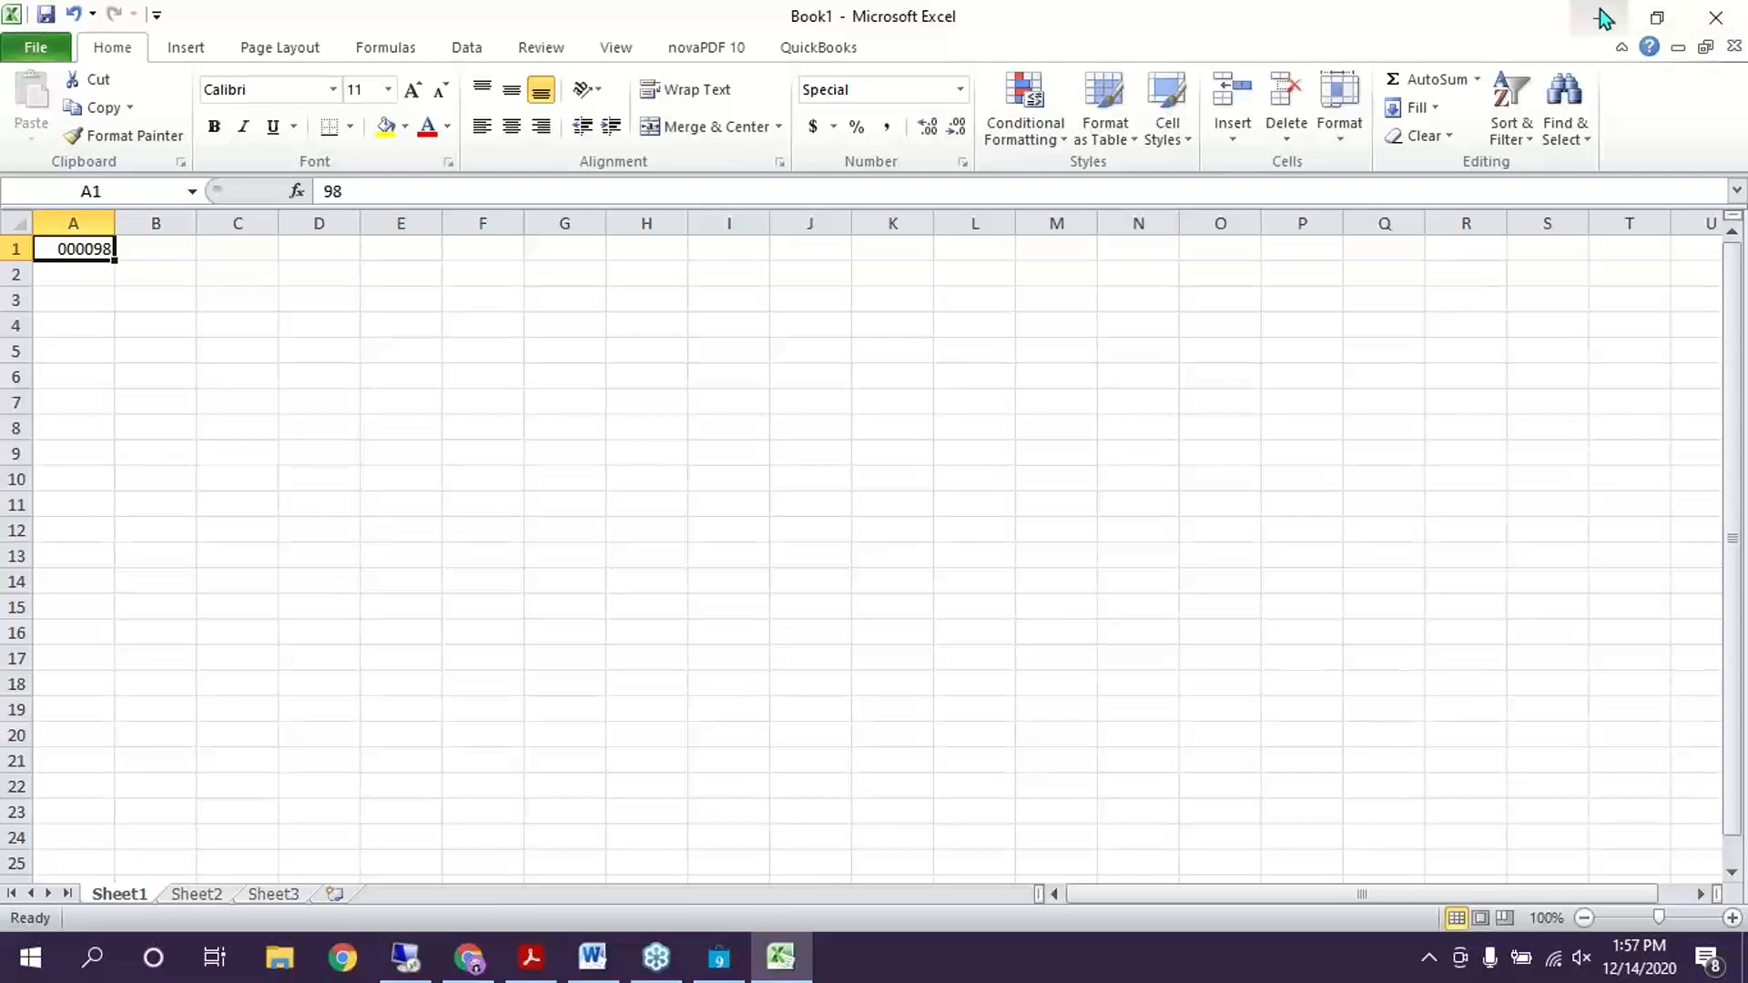
pyautogui.click(141, 256)
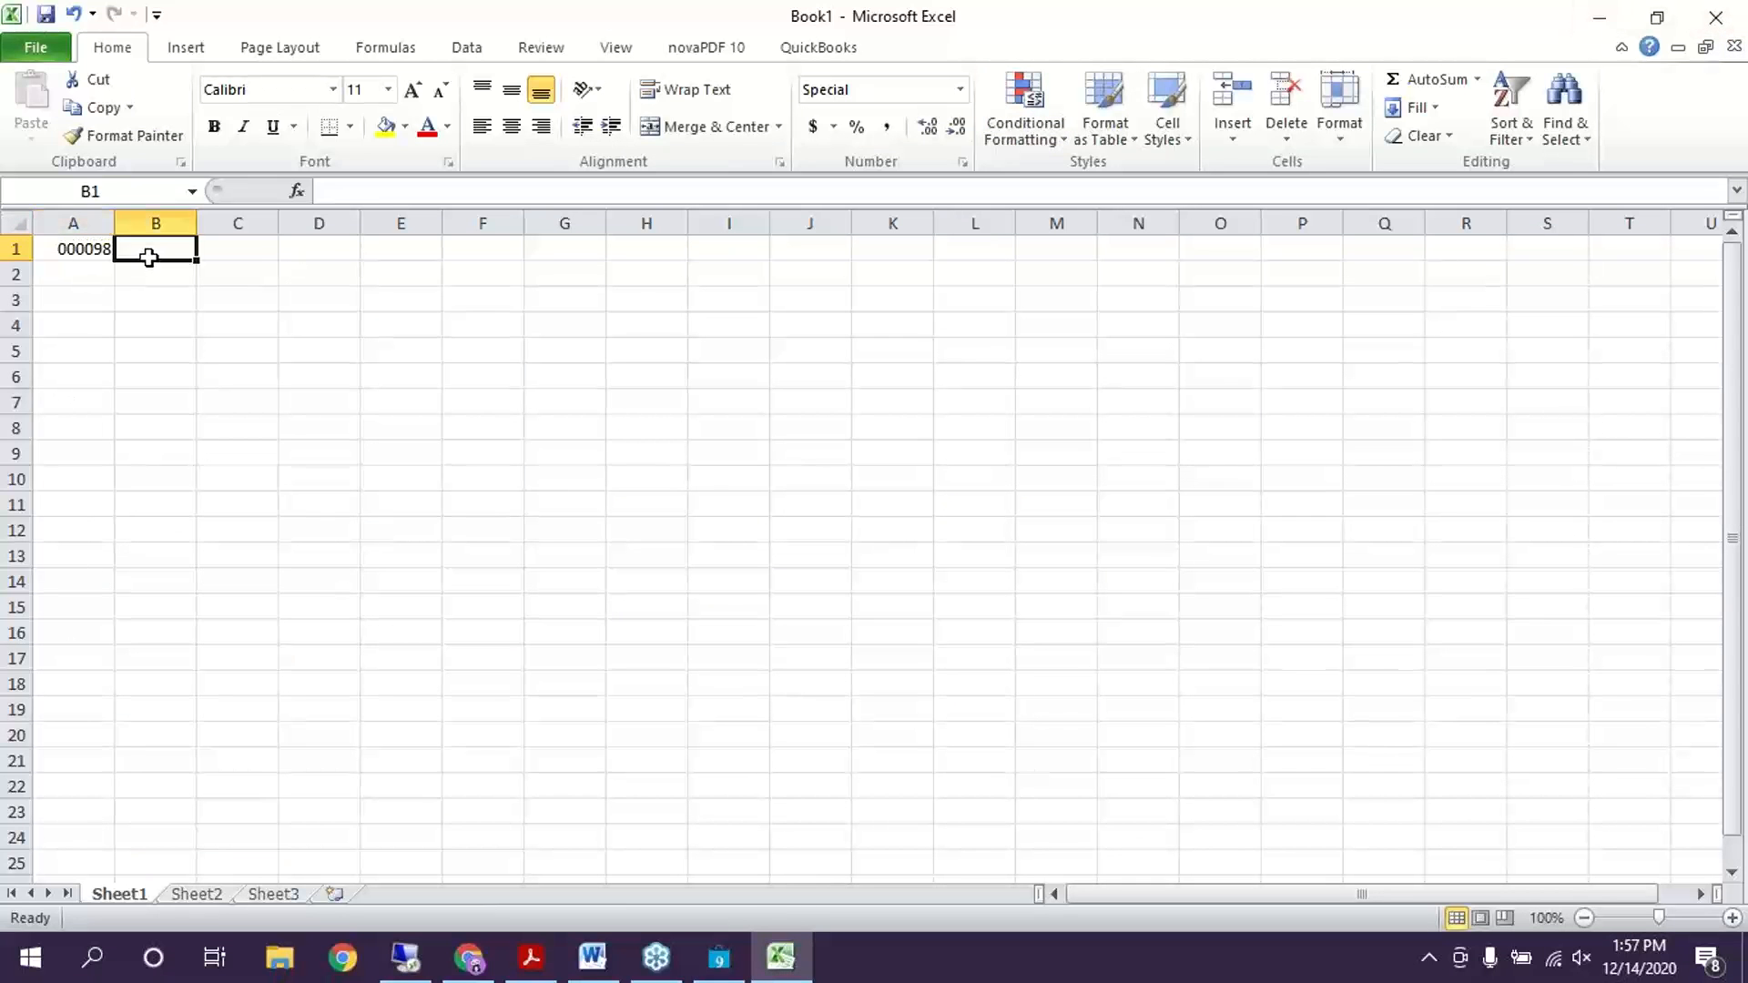
pyautogui.write('6')
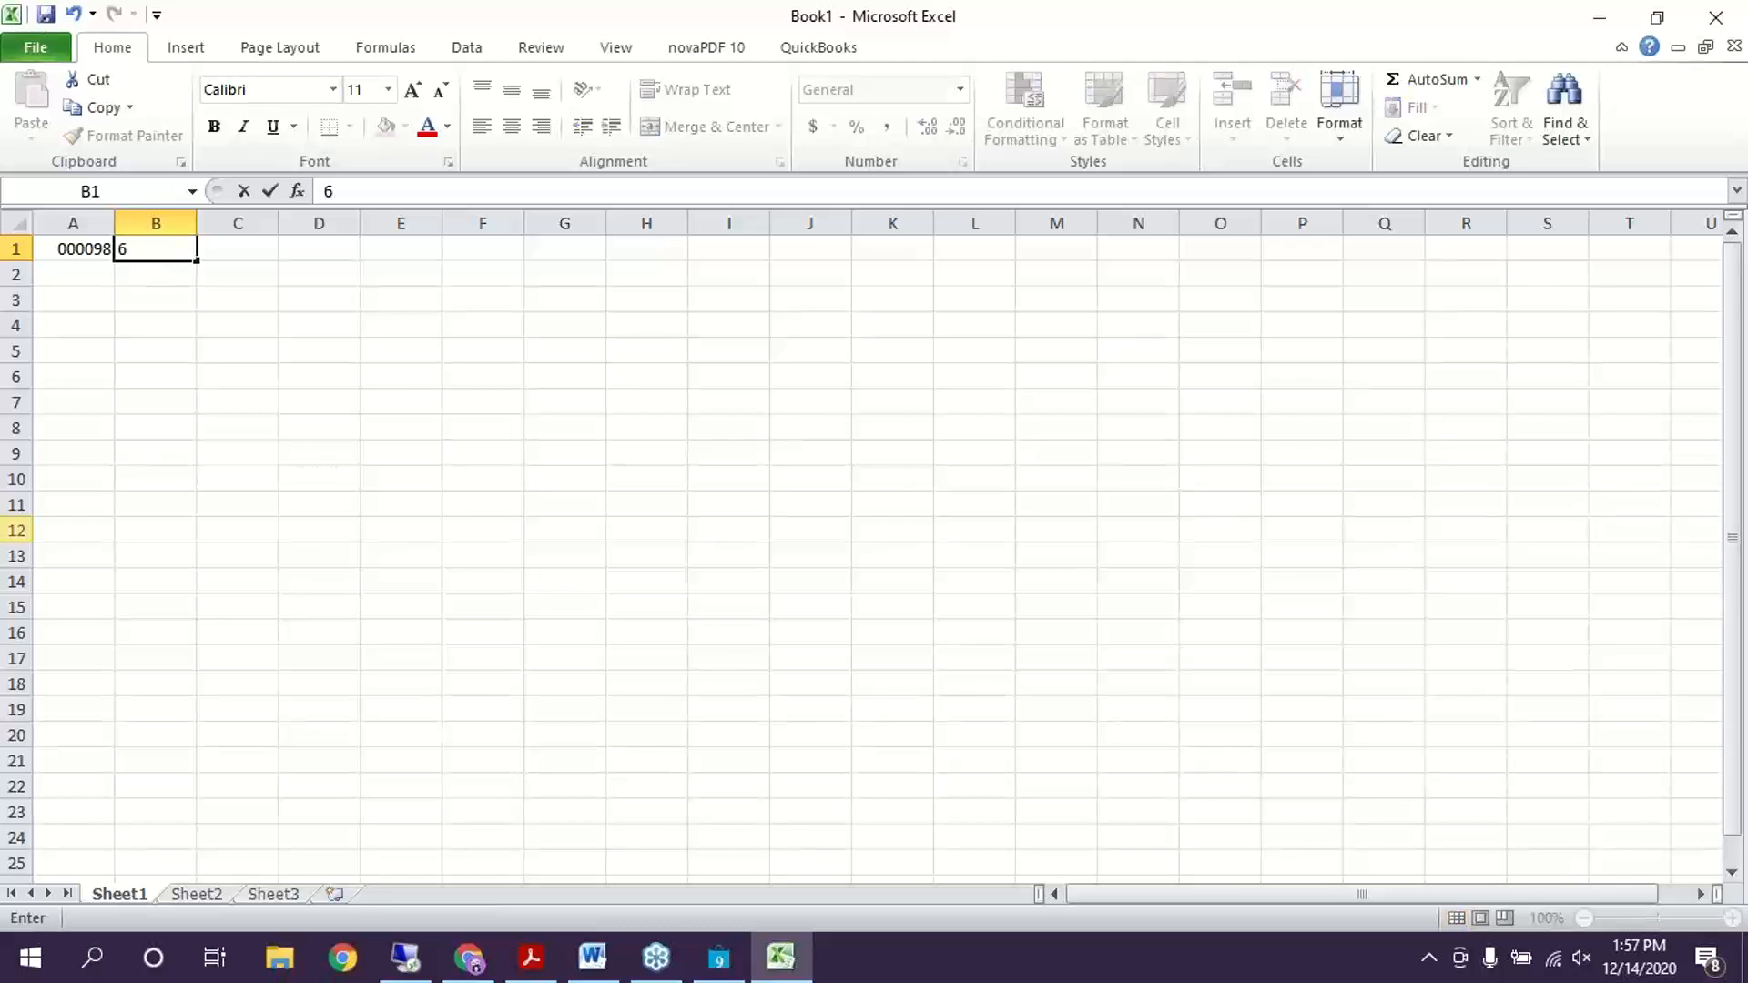
pyautogui.click(126, 430)
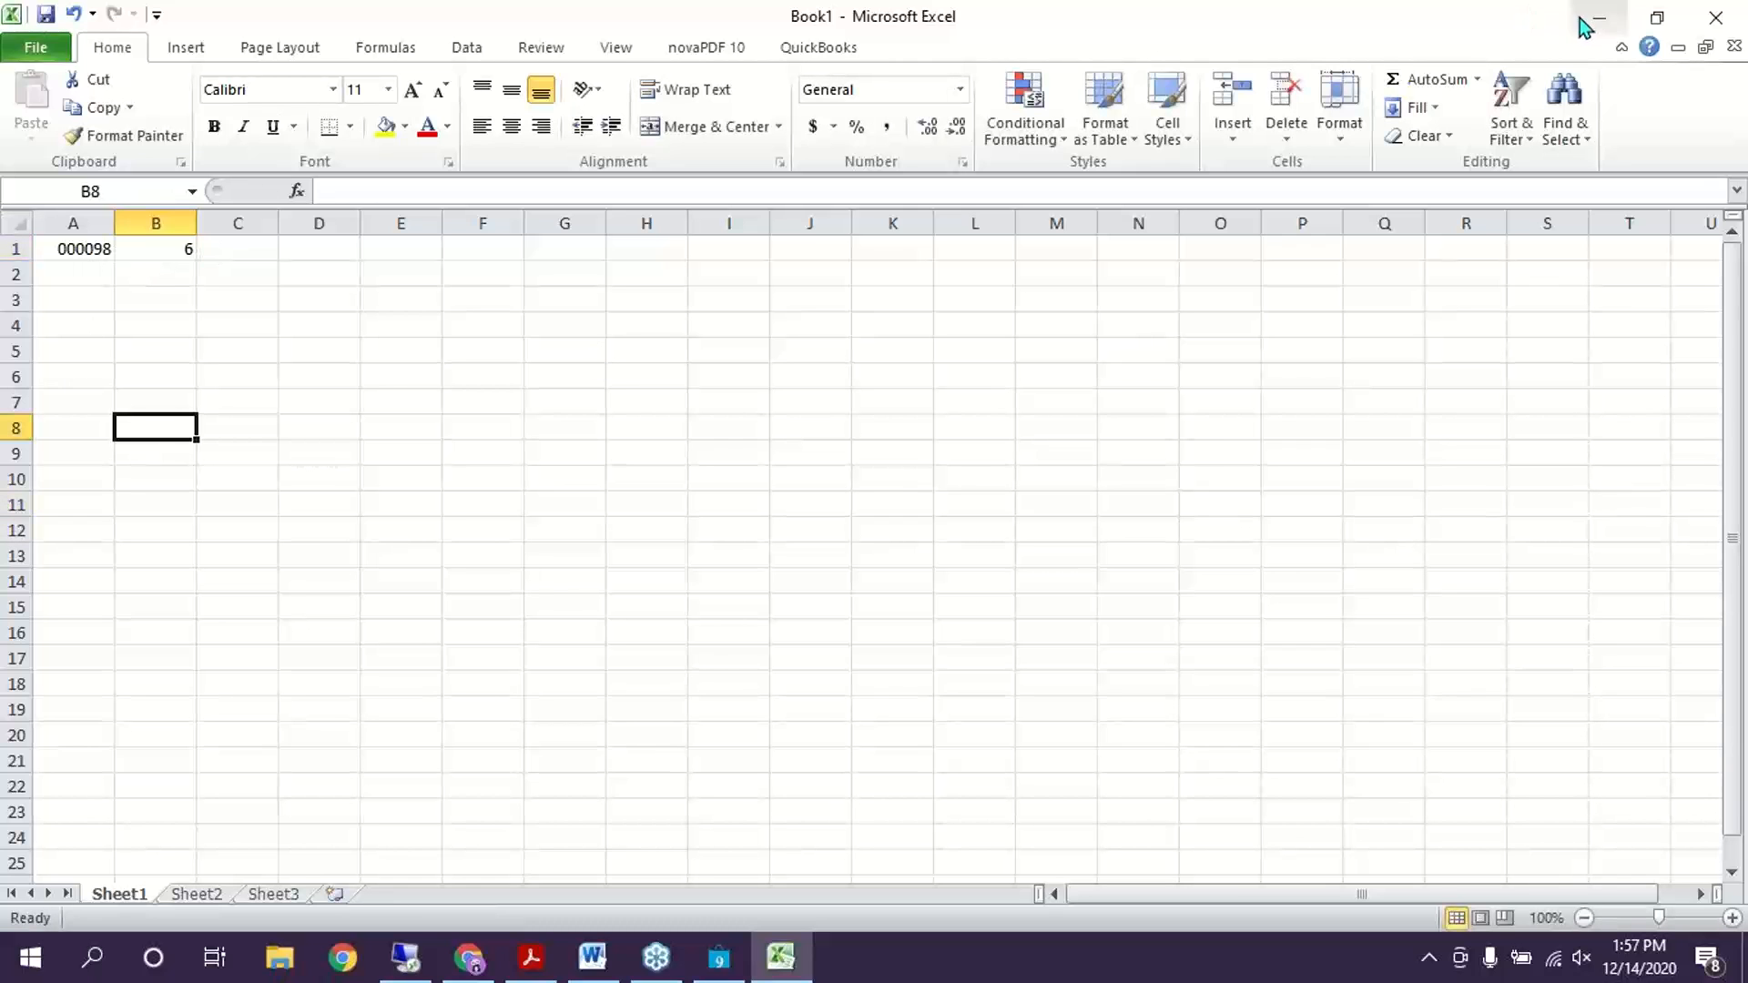
pyautogui.click(1600, 17)
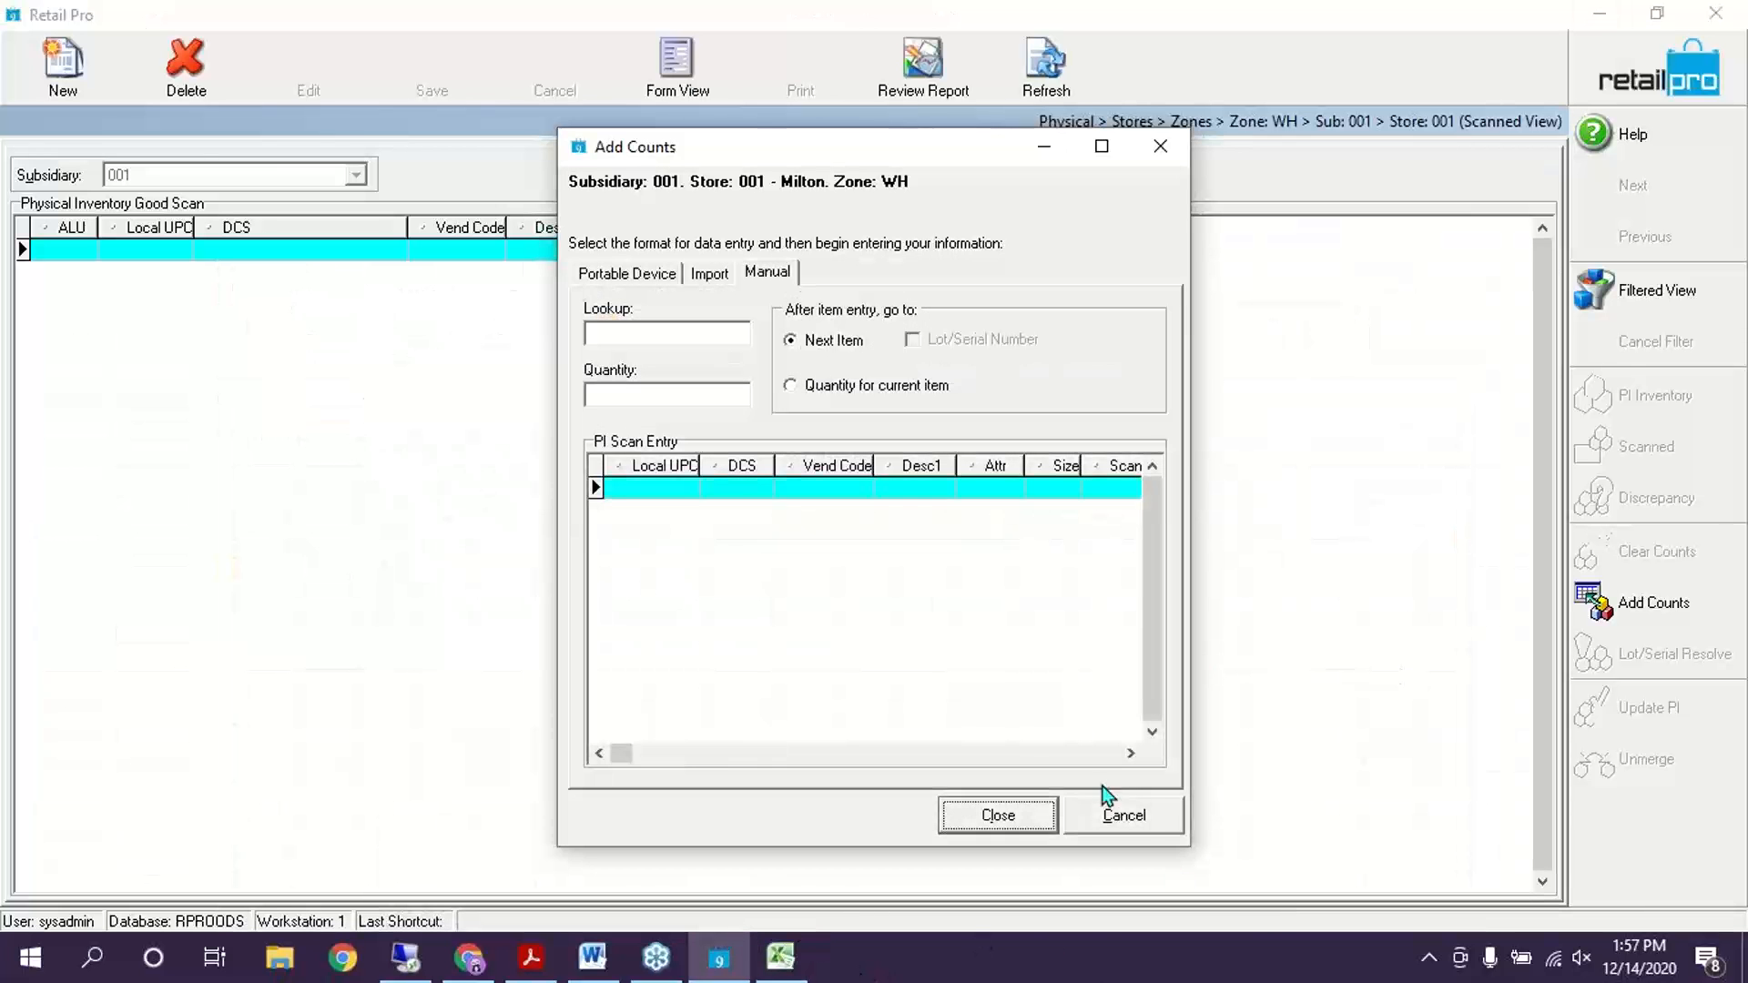
# Cancel Add Counts, back out to Home, and open System Preferences from Options
pyautogui.click(1125, 823)
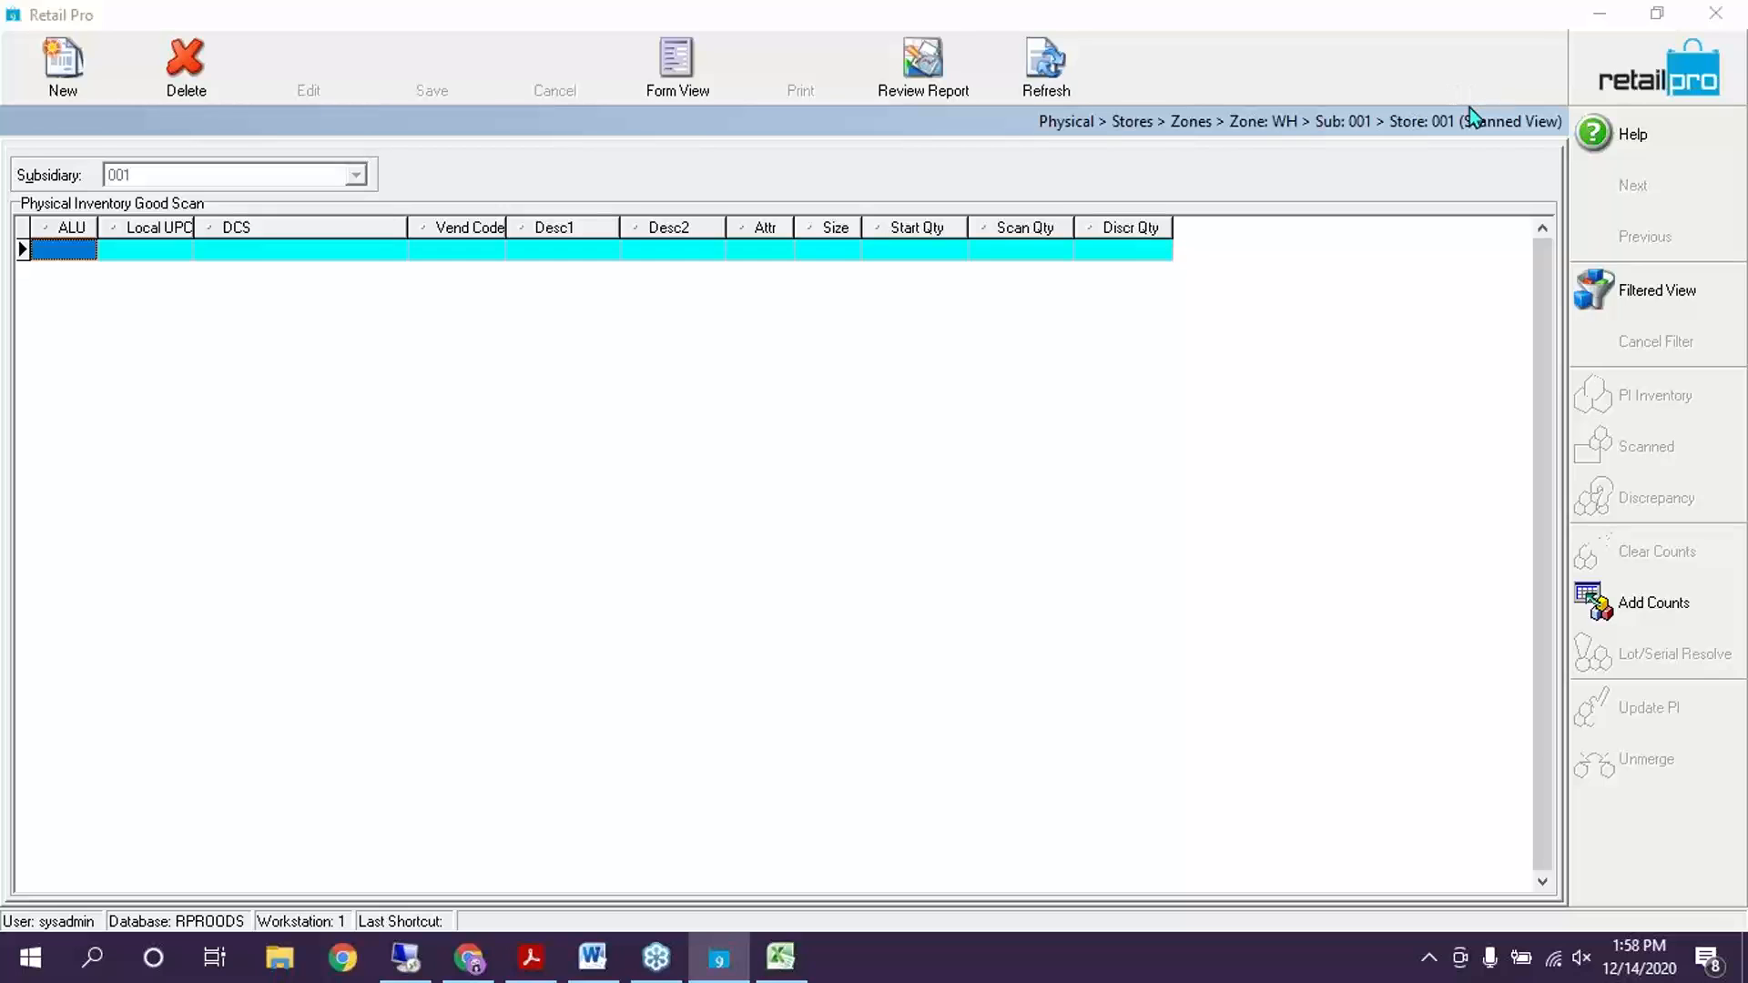
pyautogui.click(1703, 85)
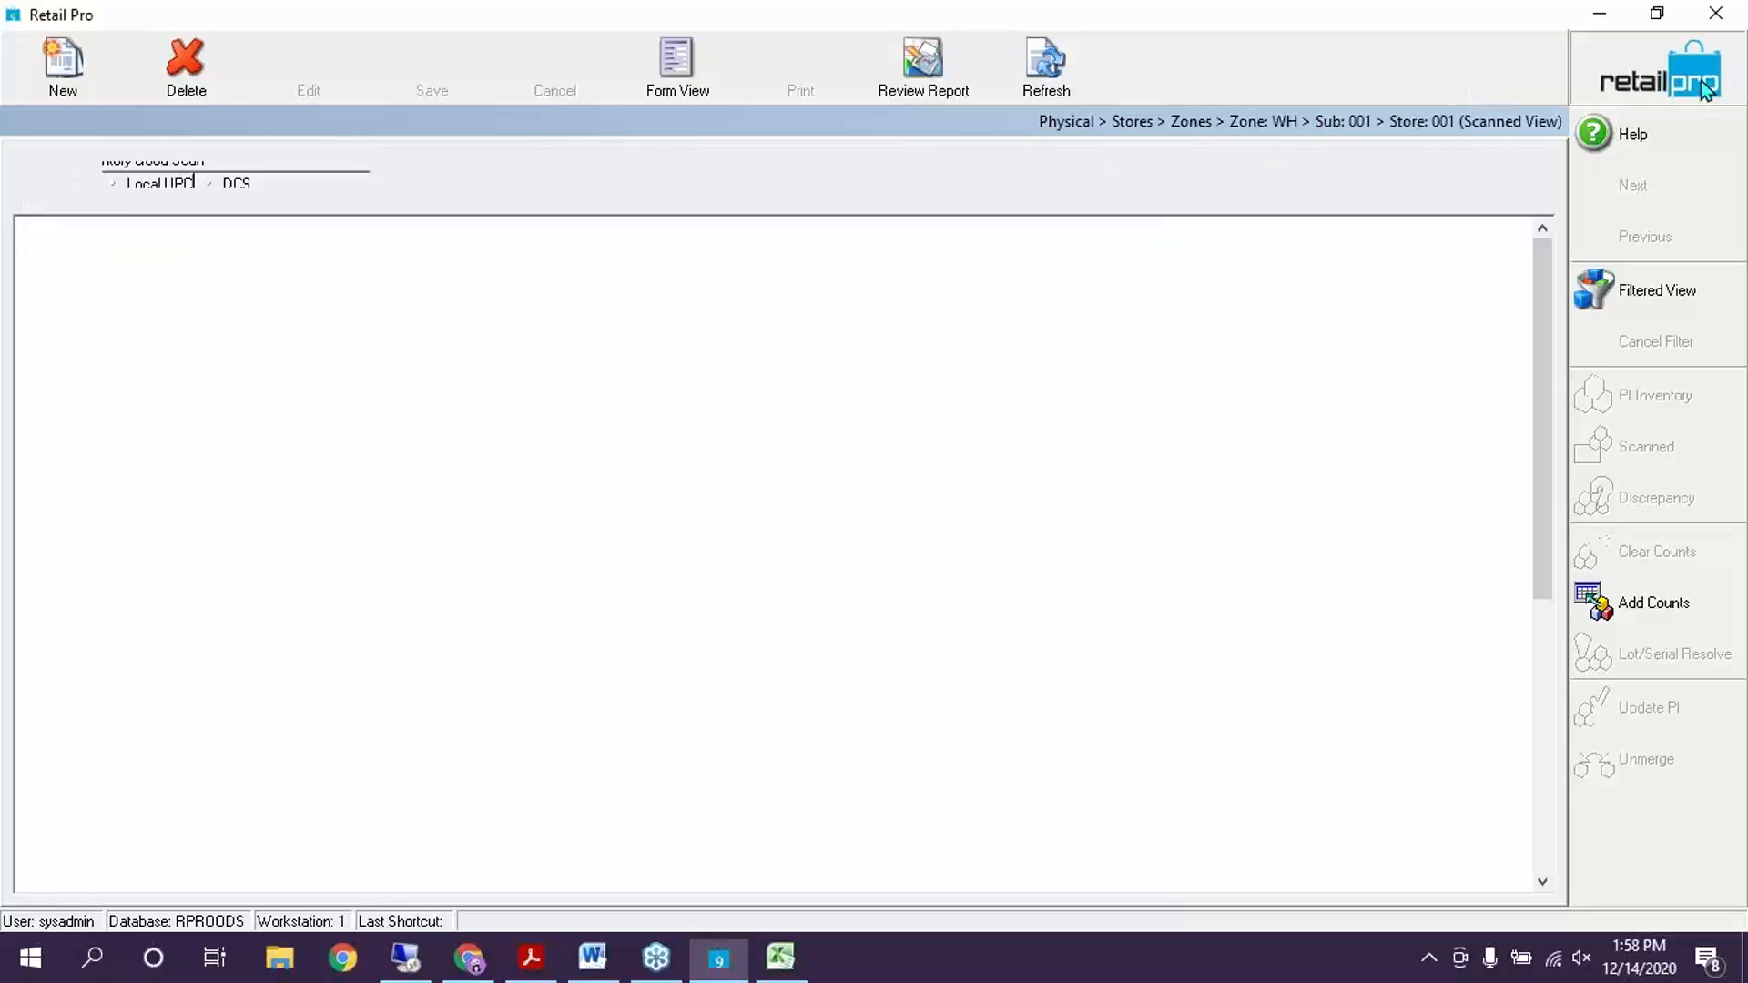
pyautogui.click(1703, 84)
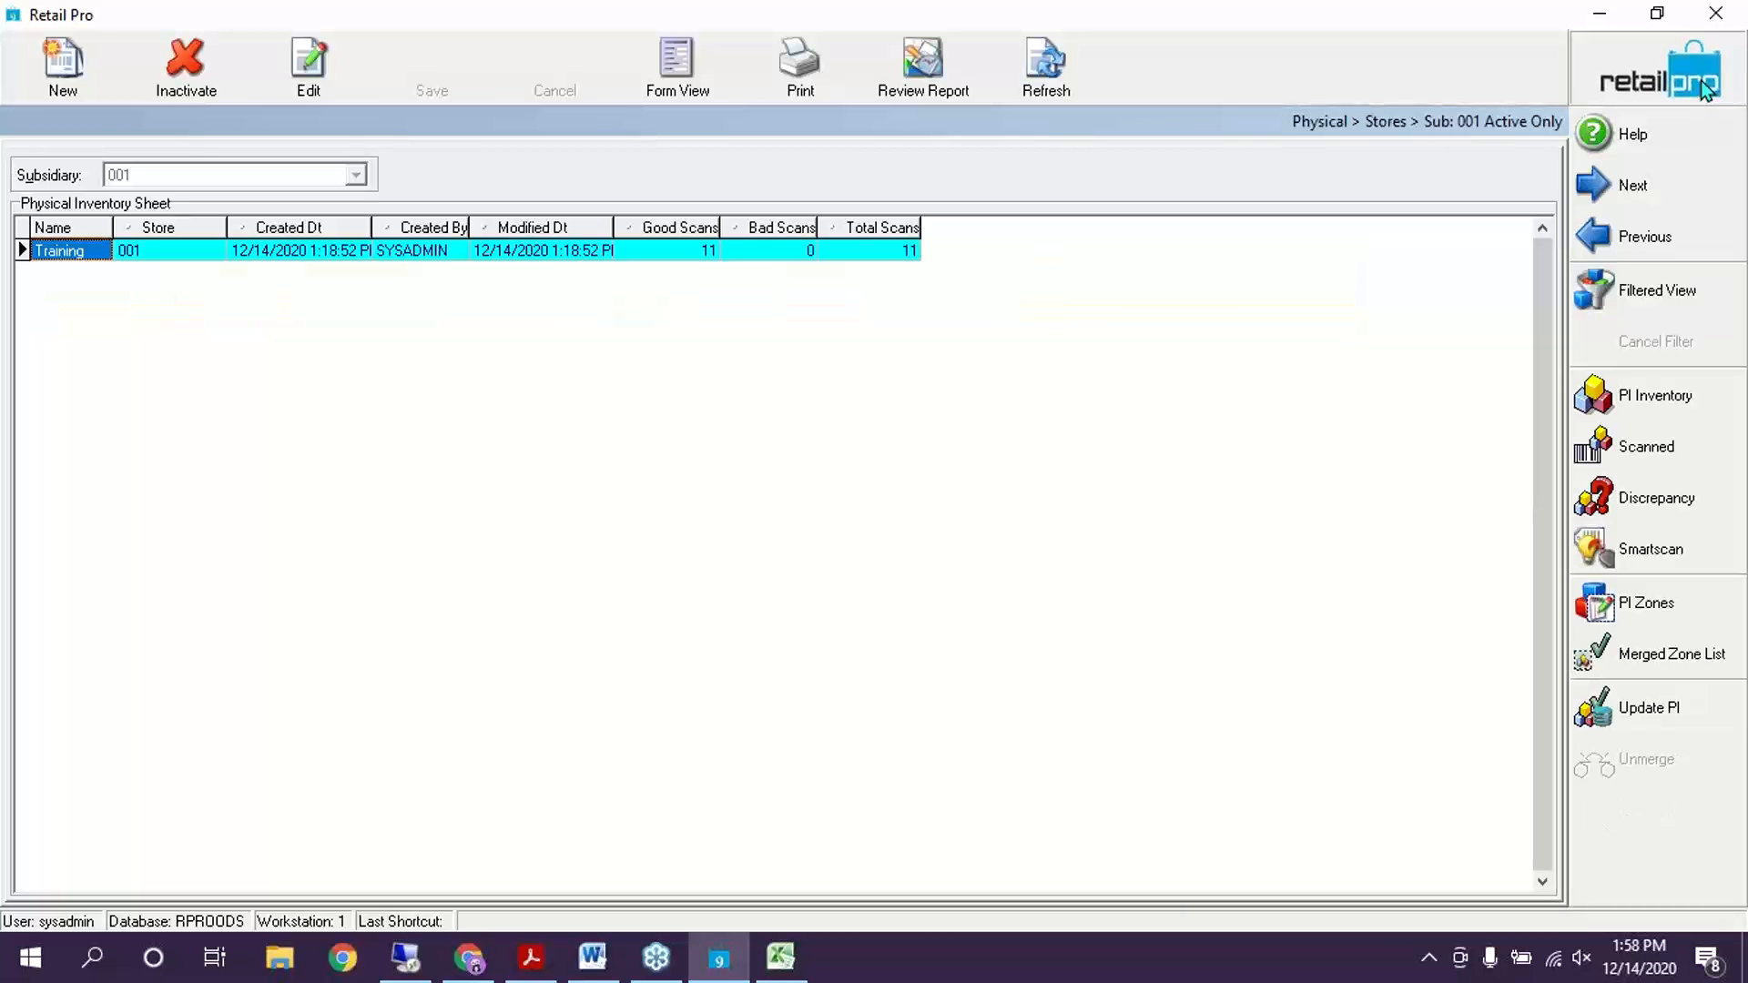
pyautogui.click(1704, 87)
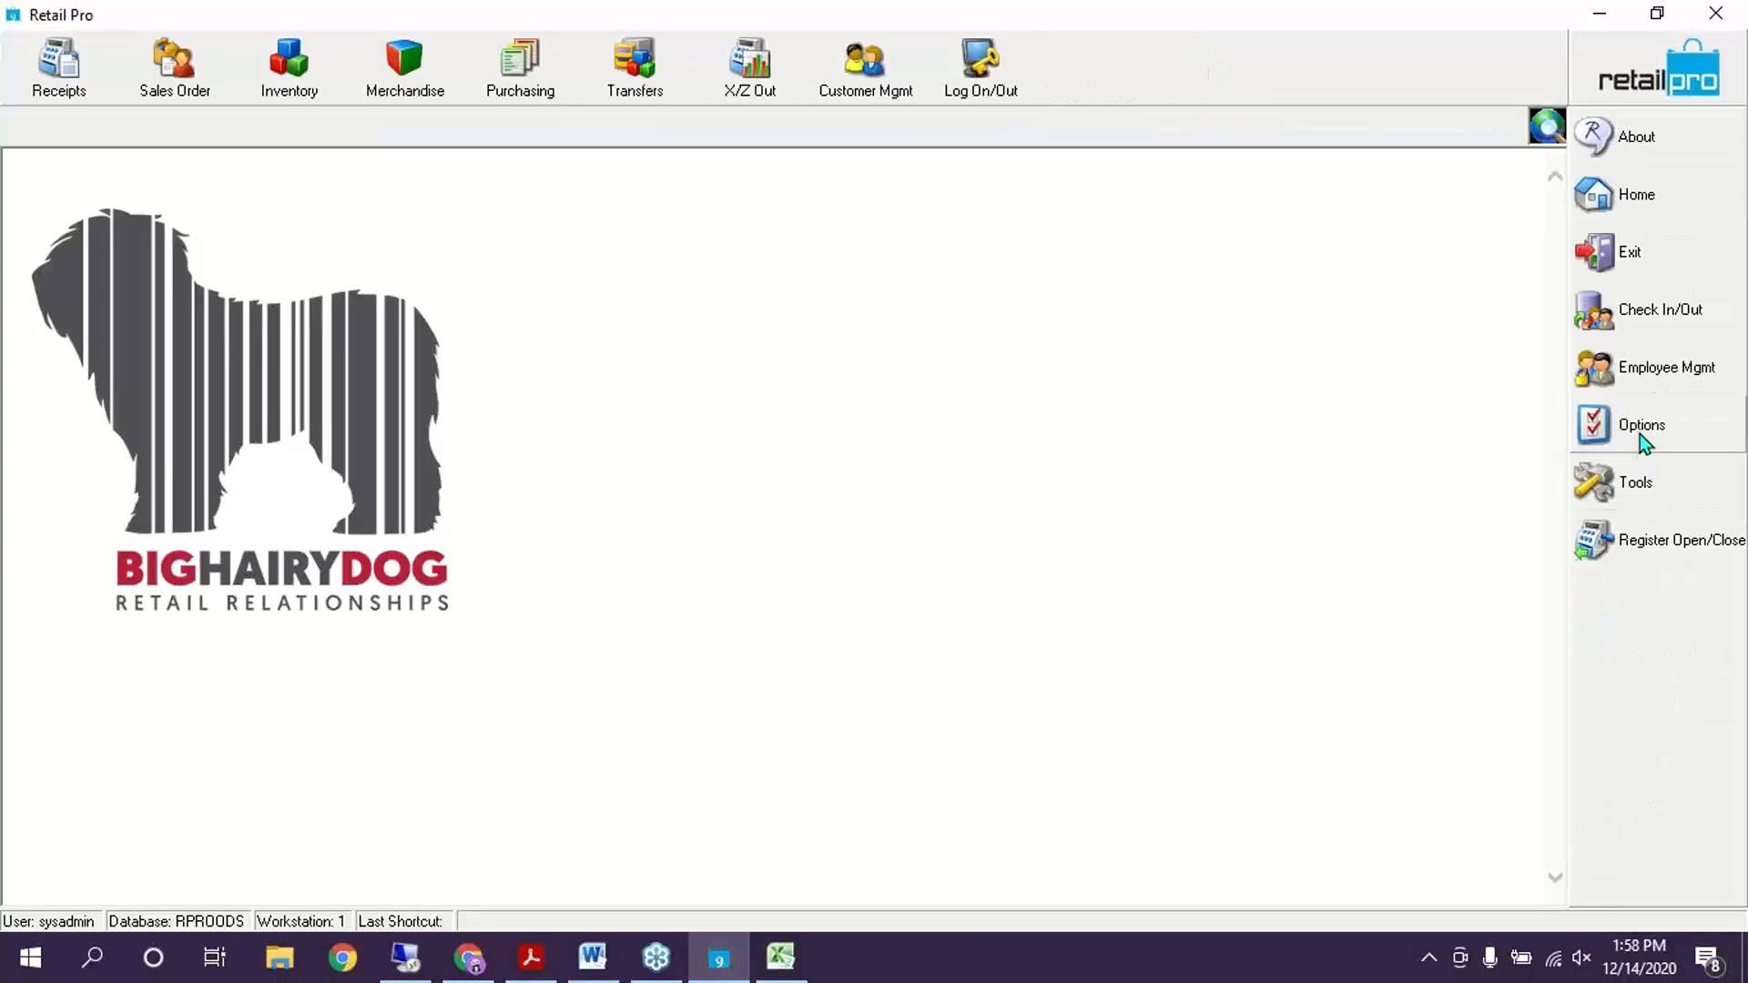
pyautogui.click(1641, 434)
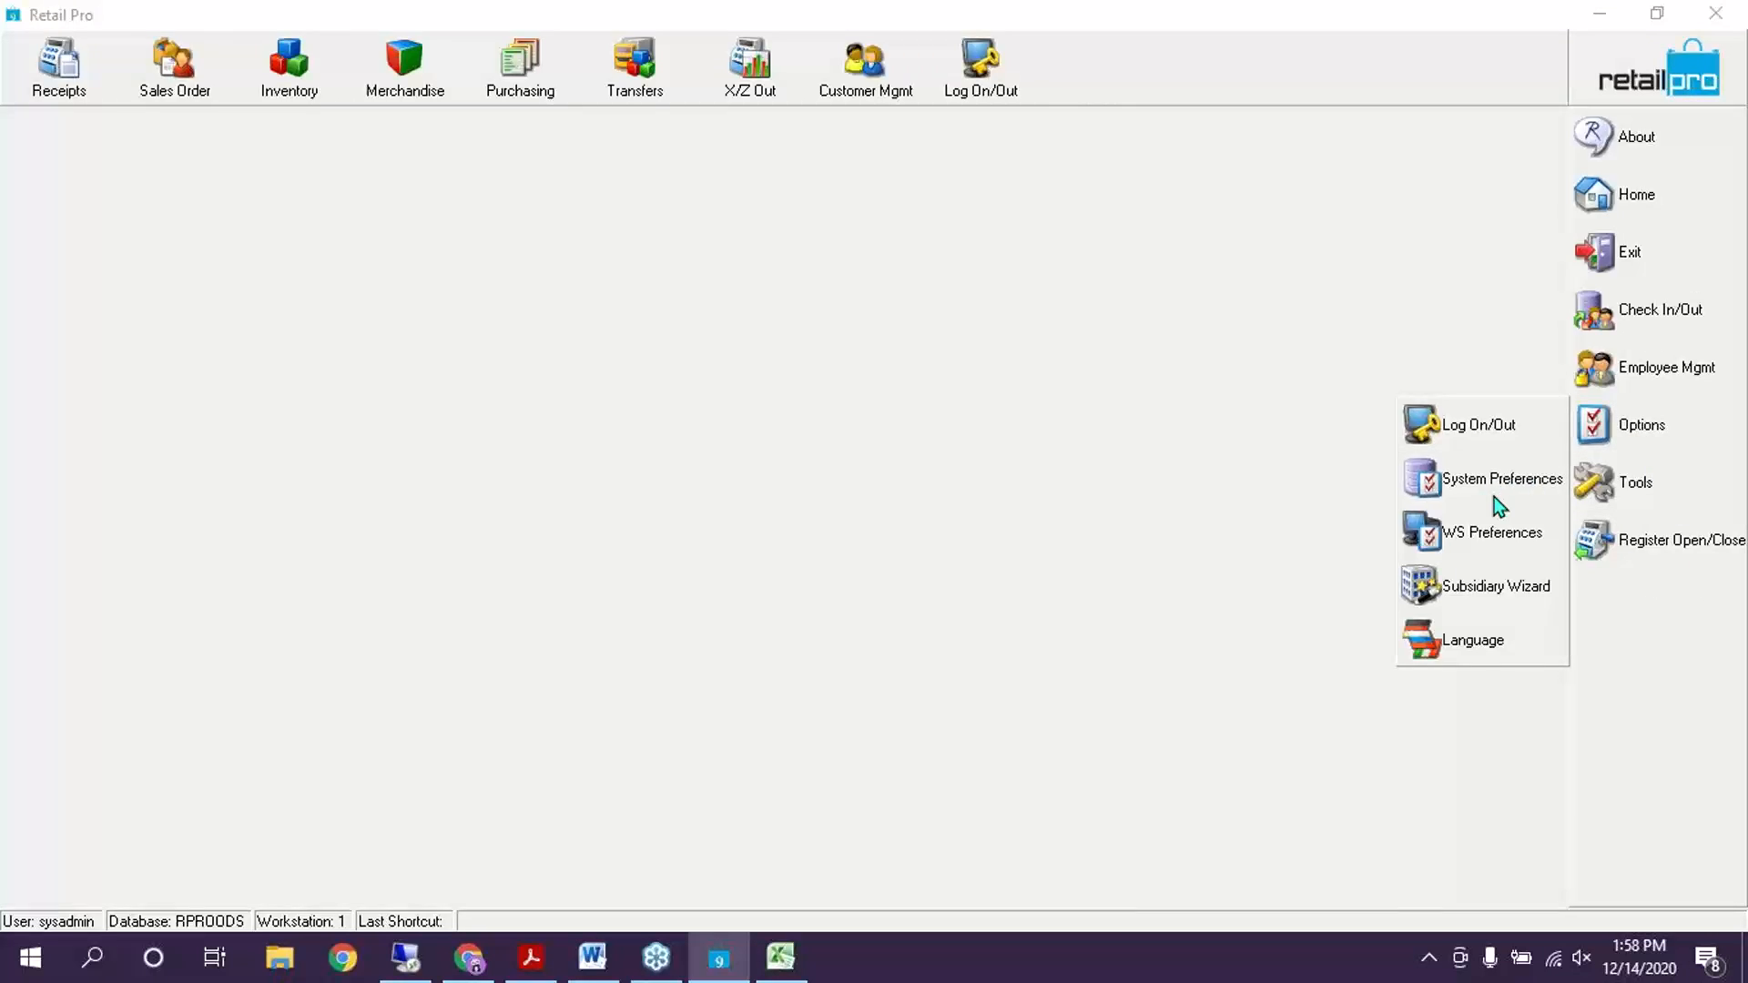
pyautogui.click(1496, 496)
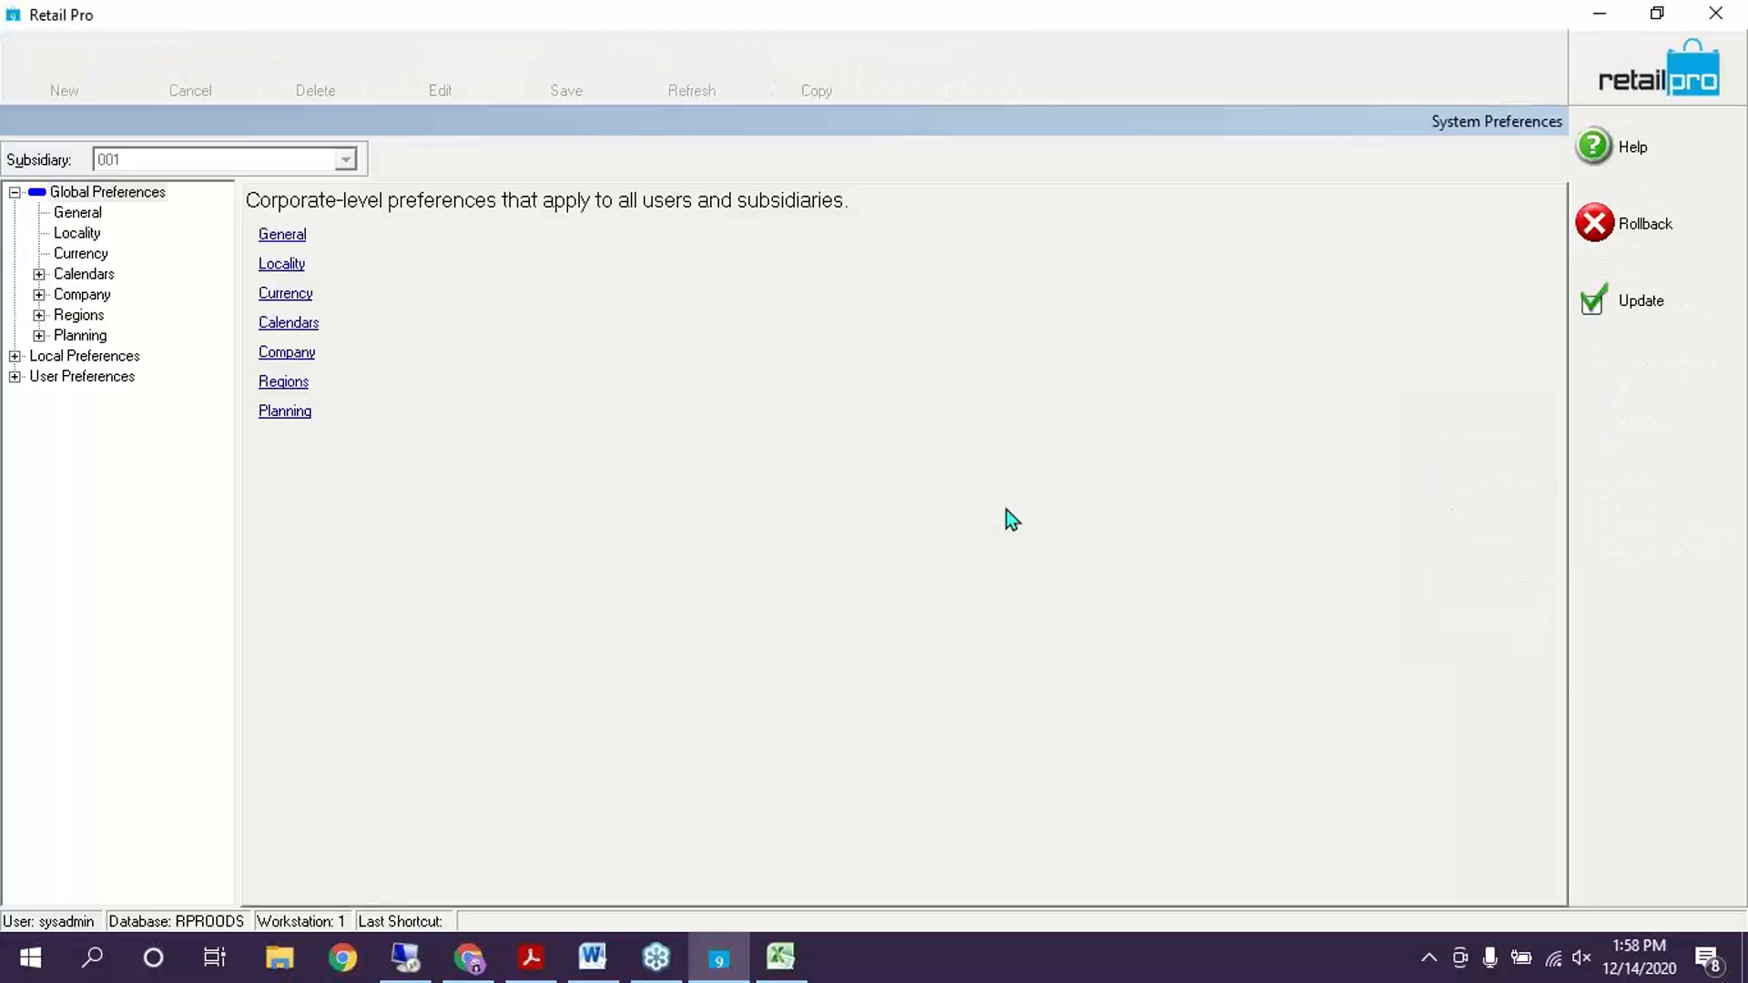
# Show the Import Maps under Local Preferences > Merchandise > PI Tool and add a new map row
pyautogui.click(15, 357)
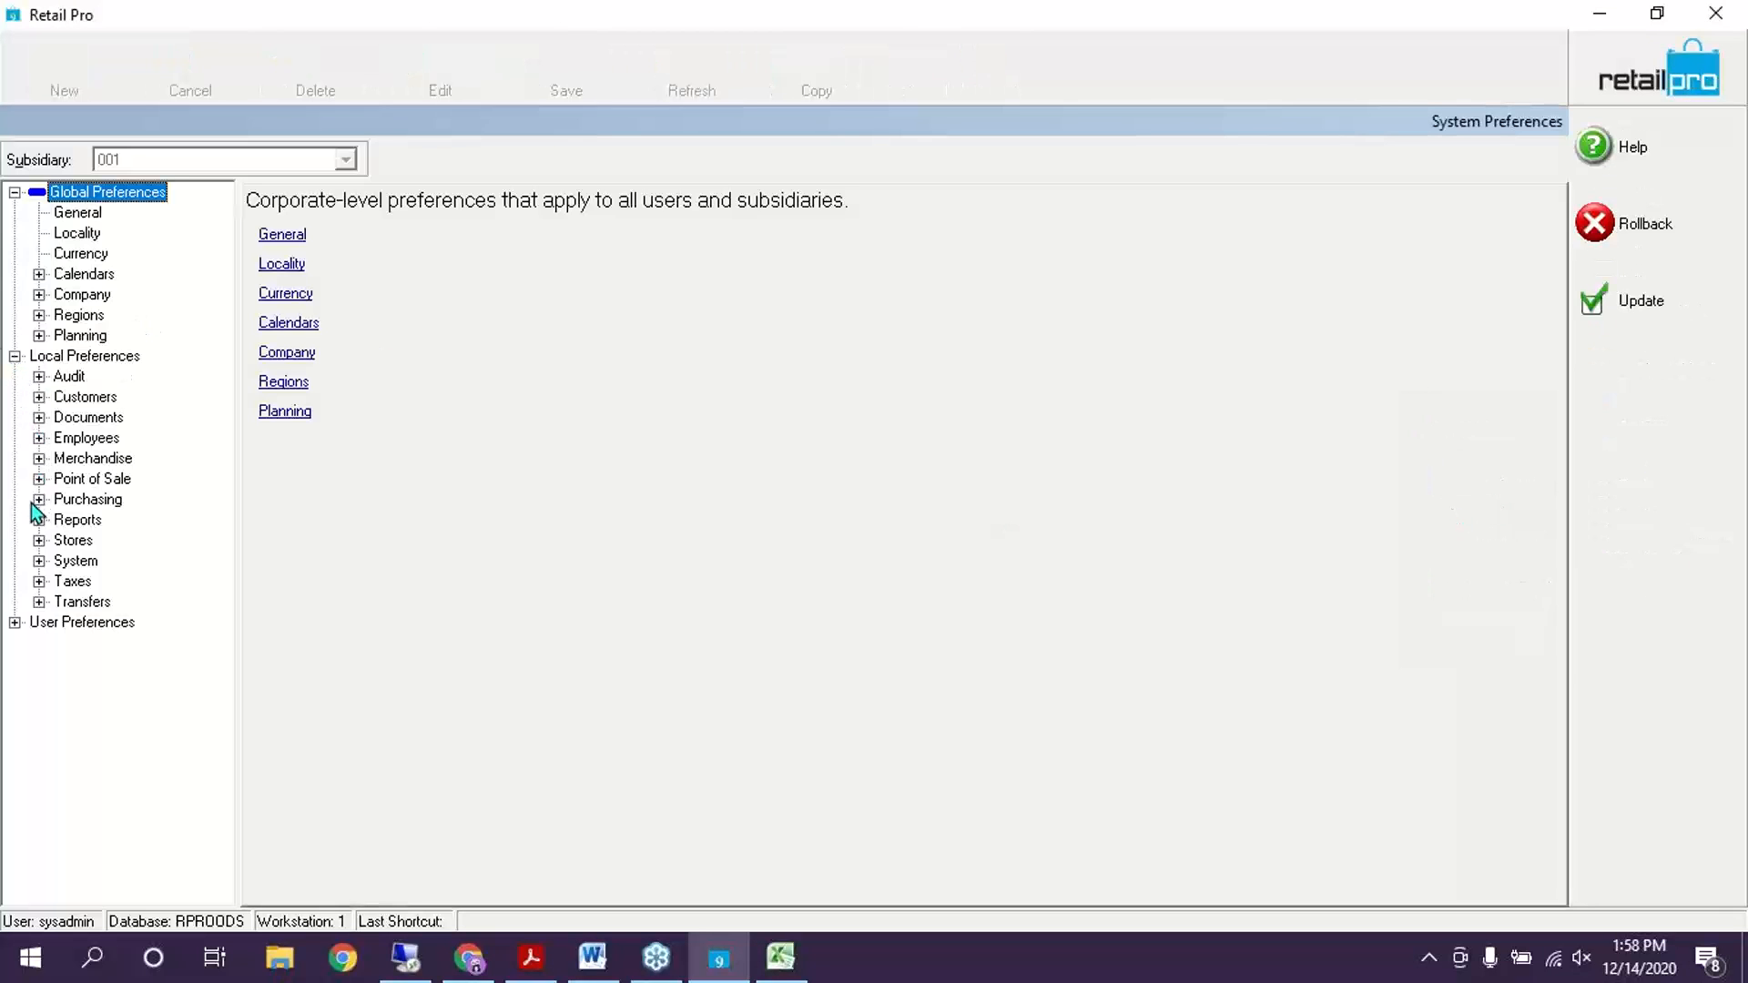
pyautogui.click(39, 480)
pyautogui.click(39, 480)
pyautogui.click(39, 458)
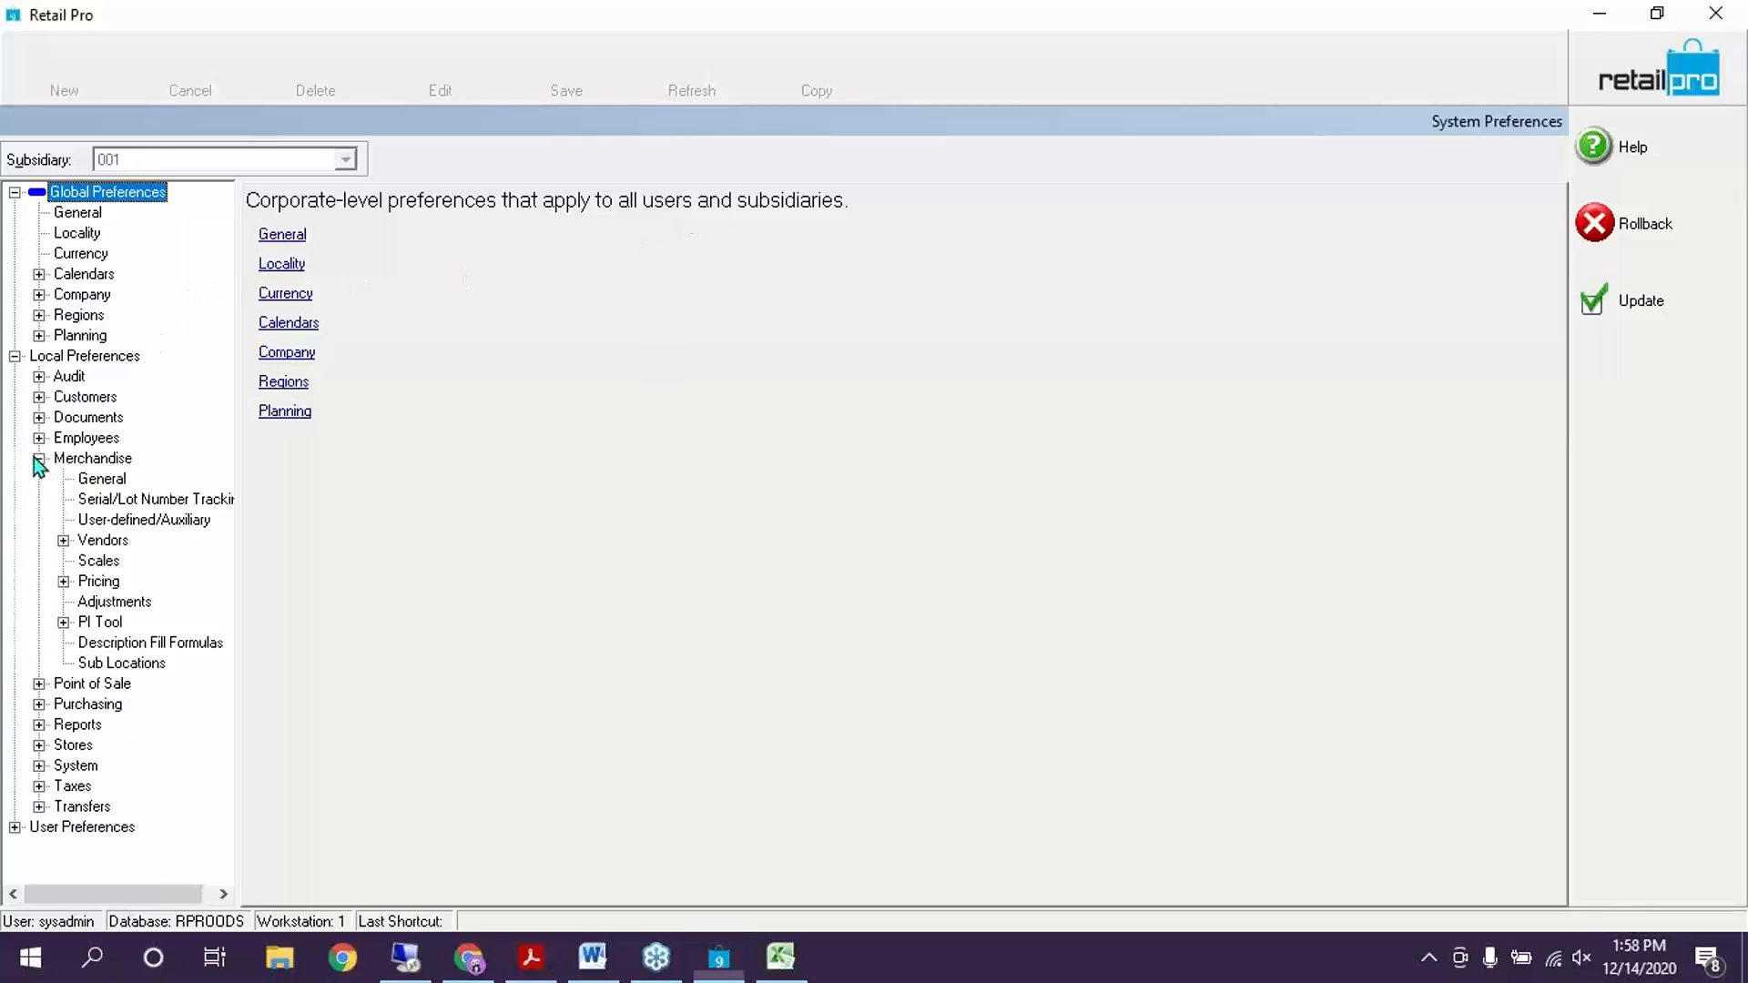
pyautogui.click(63, 622)
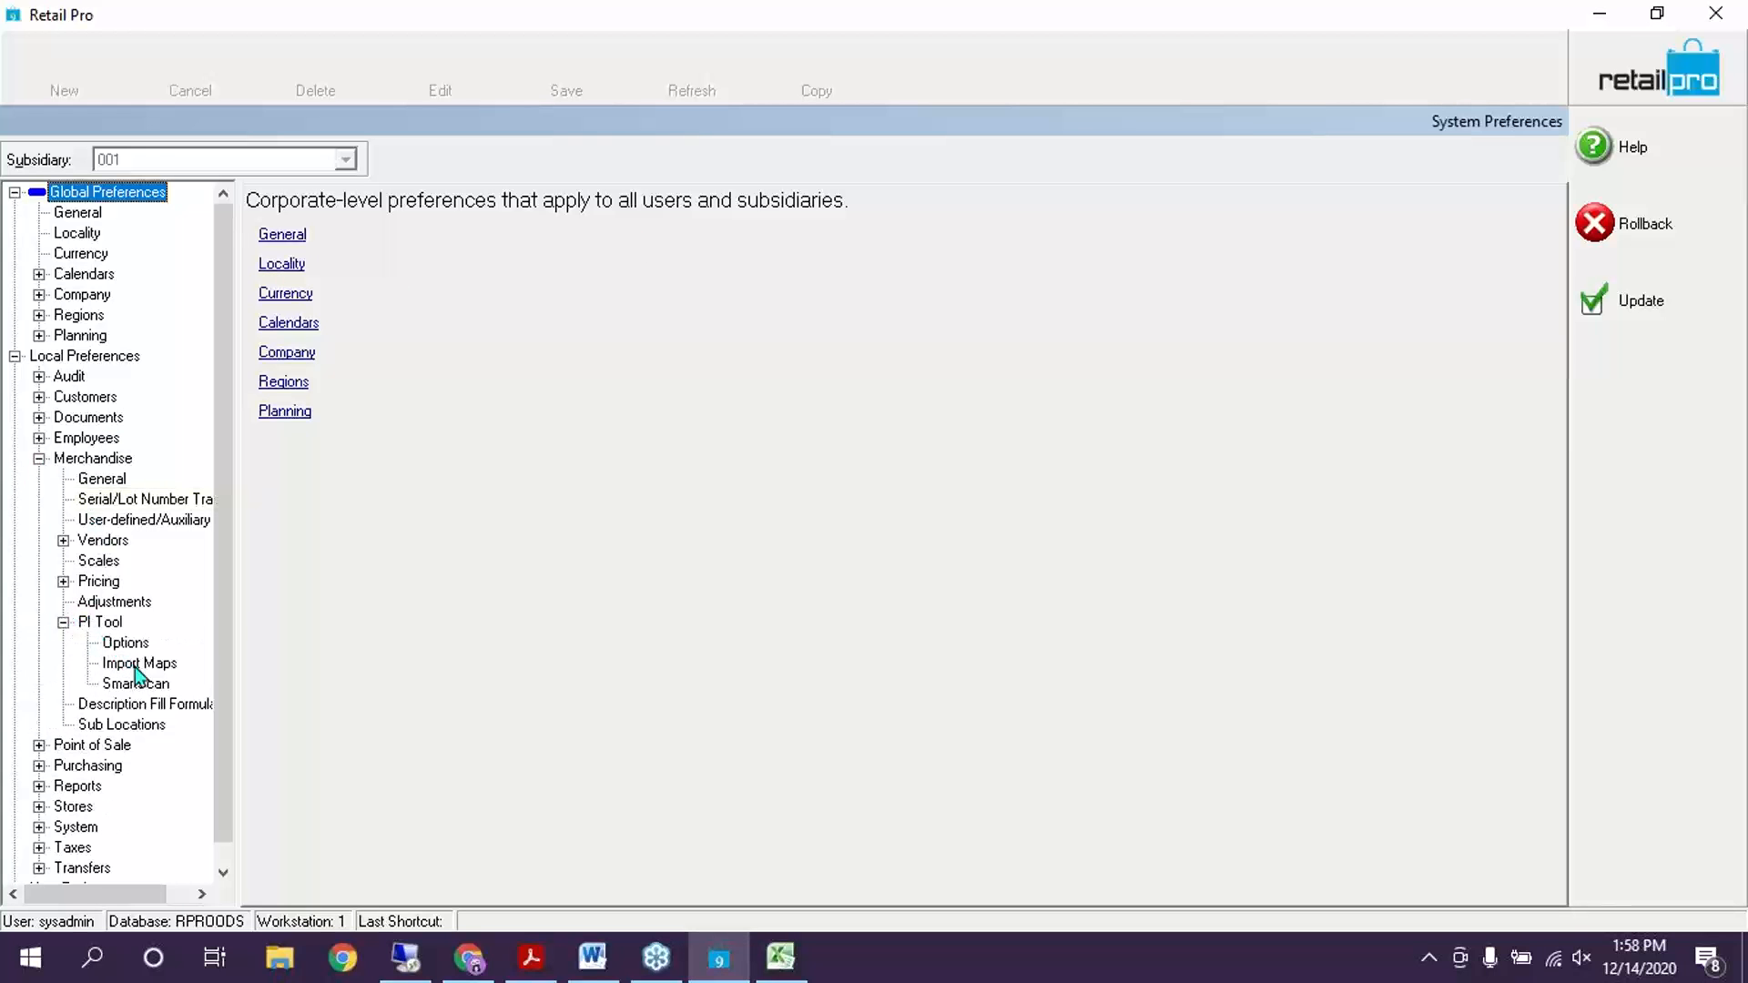
pyautogui.click(138, 664)
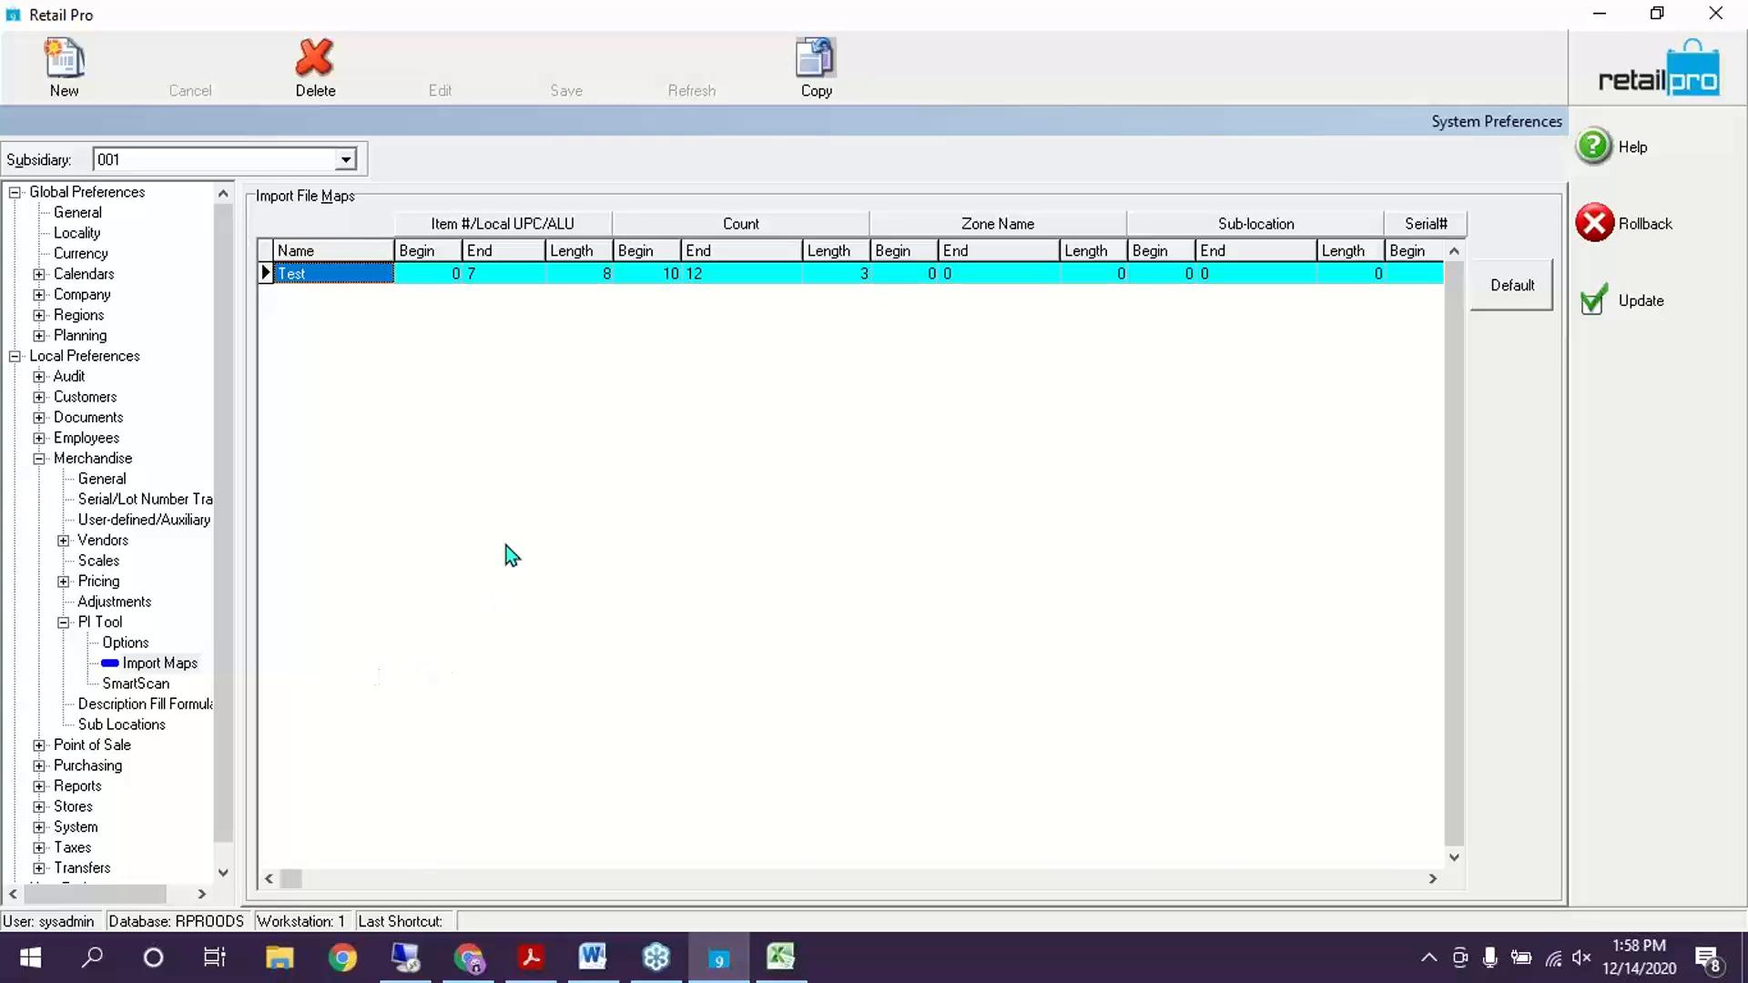
pyautogui.click(67, 71)
# Name the new import map PI and give its item number a length of 6
pyautogui.click(335, 295)
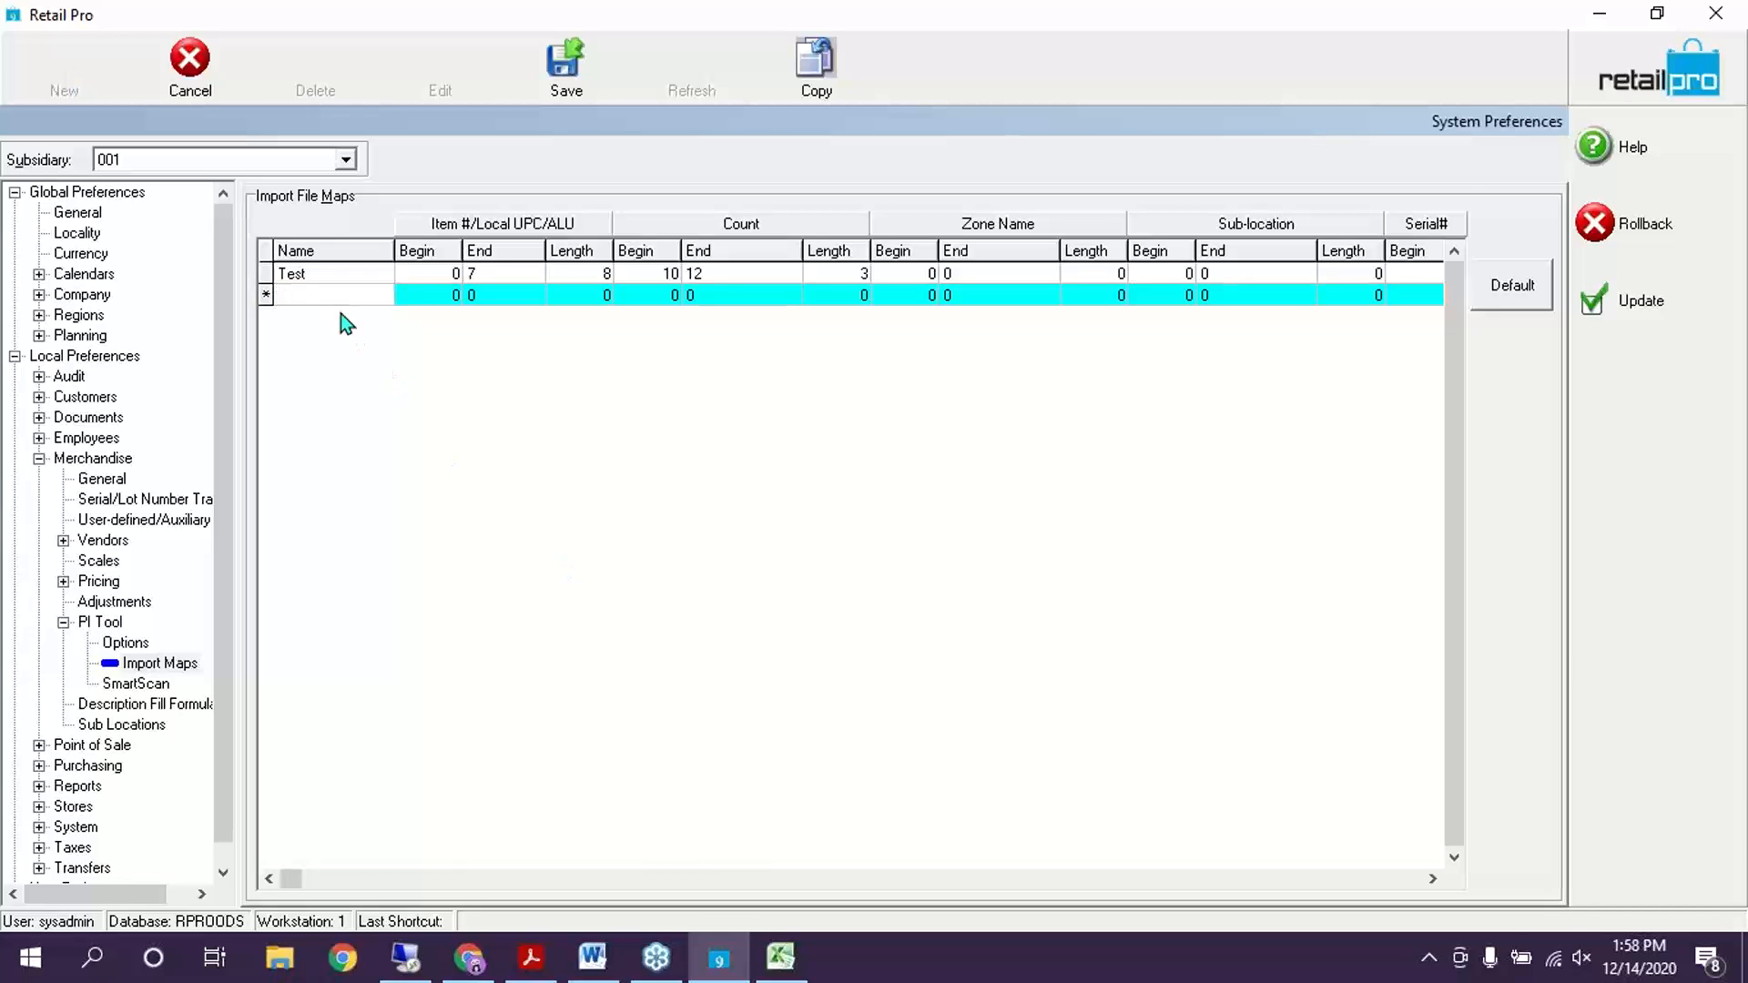
pyautogui.write('PI')
pyautogui.press('Tab')
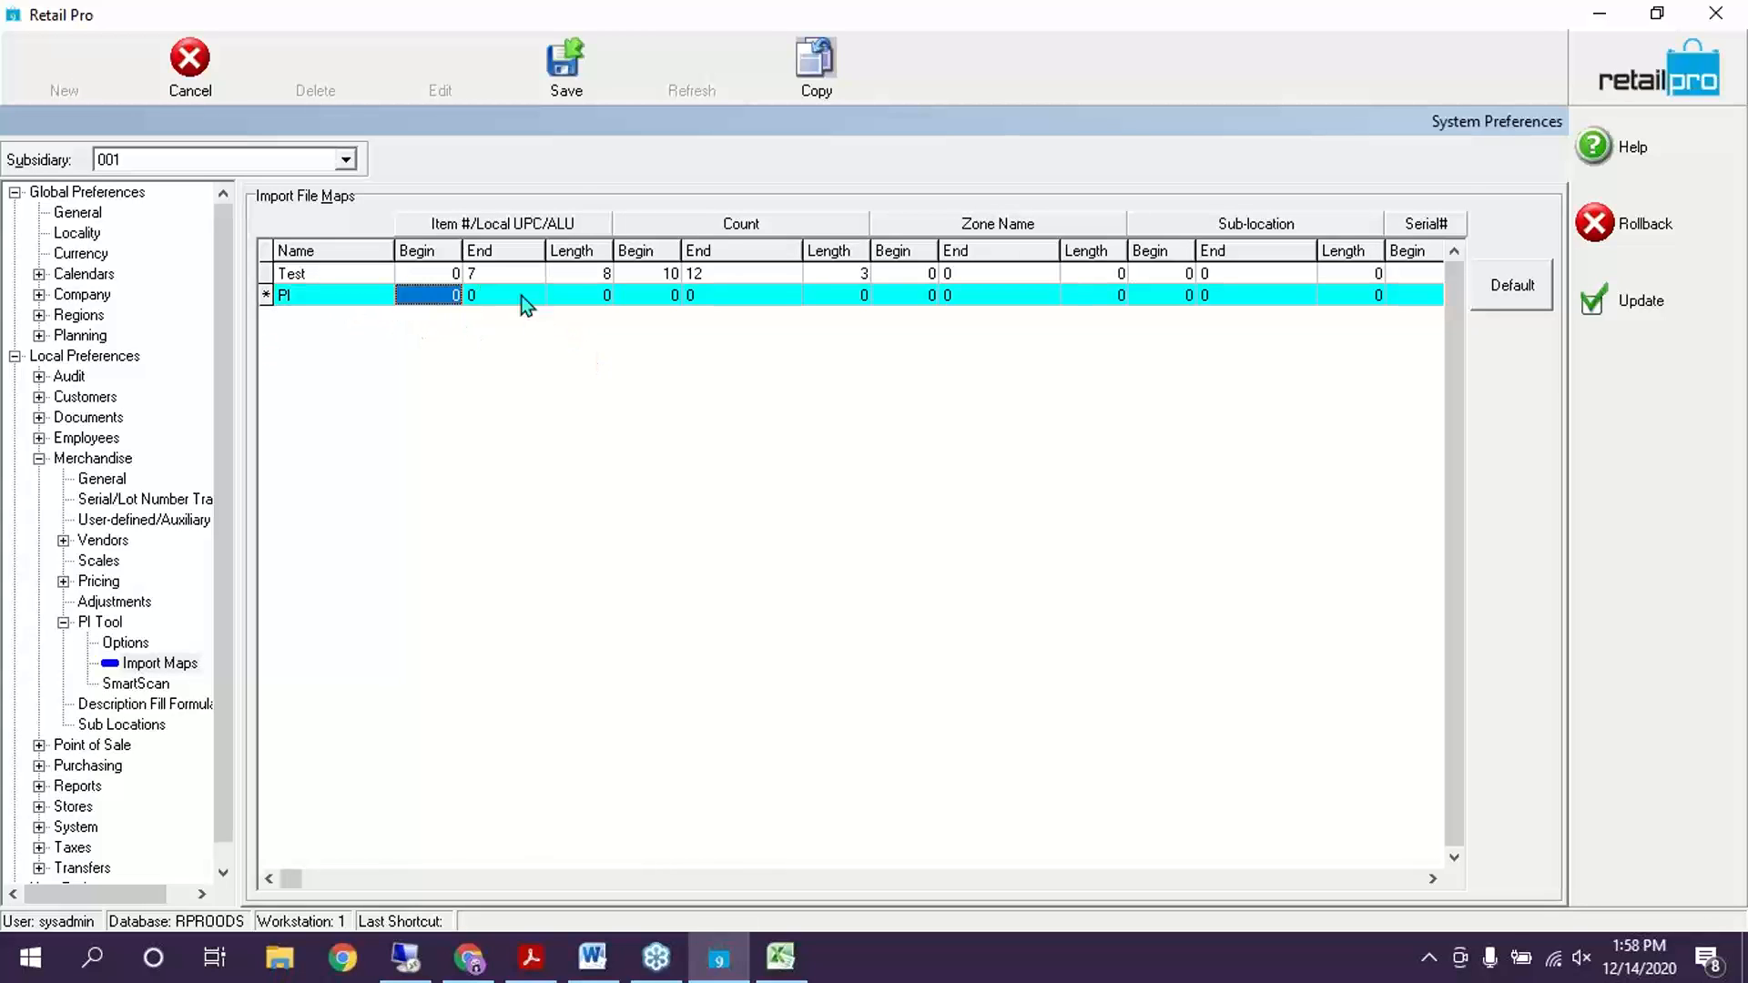
pyautogui.click(521, 295)
pyautogui.write('6')
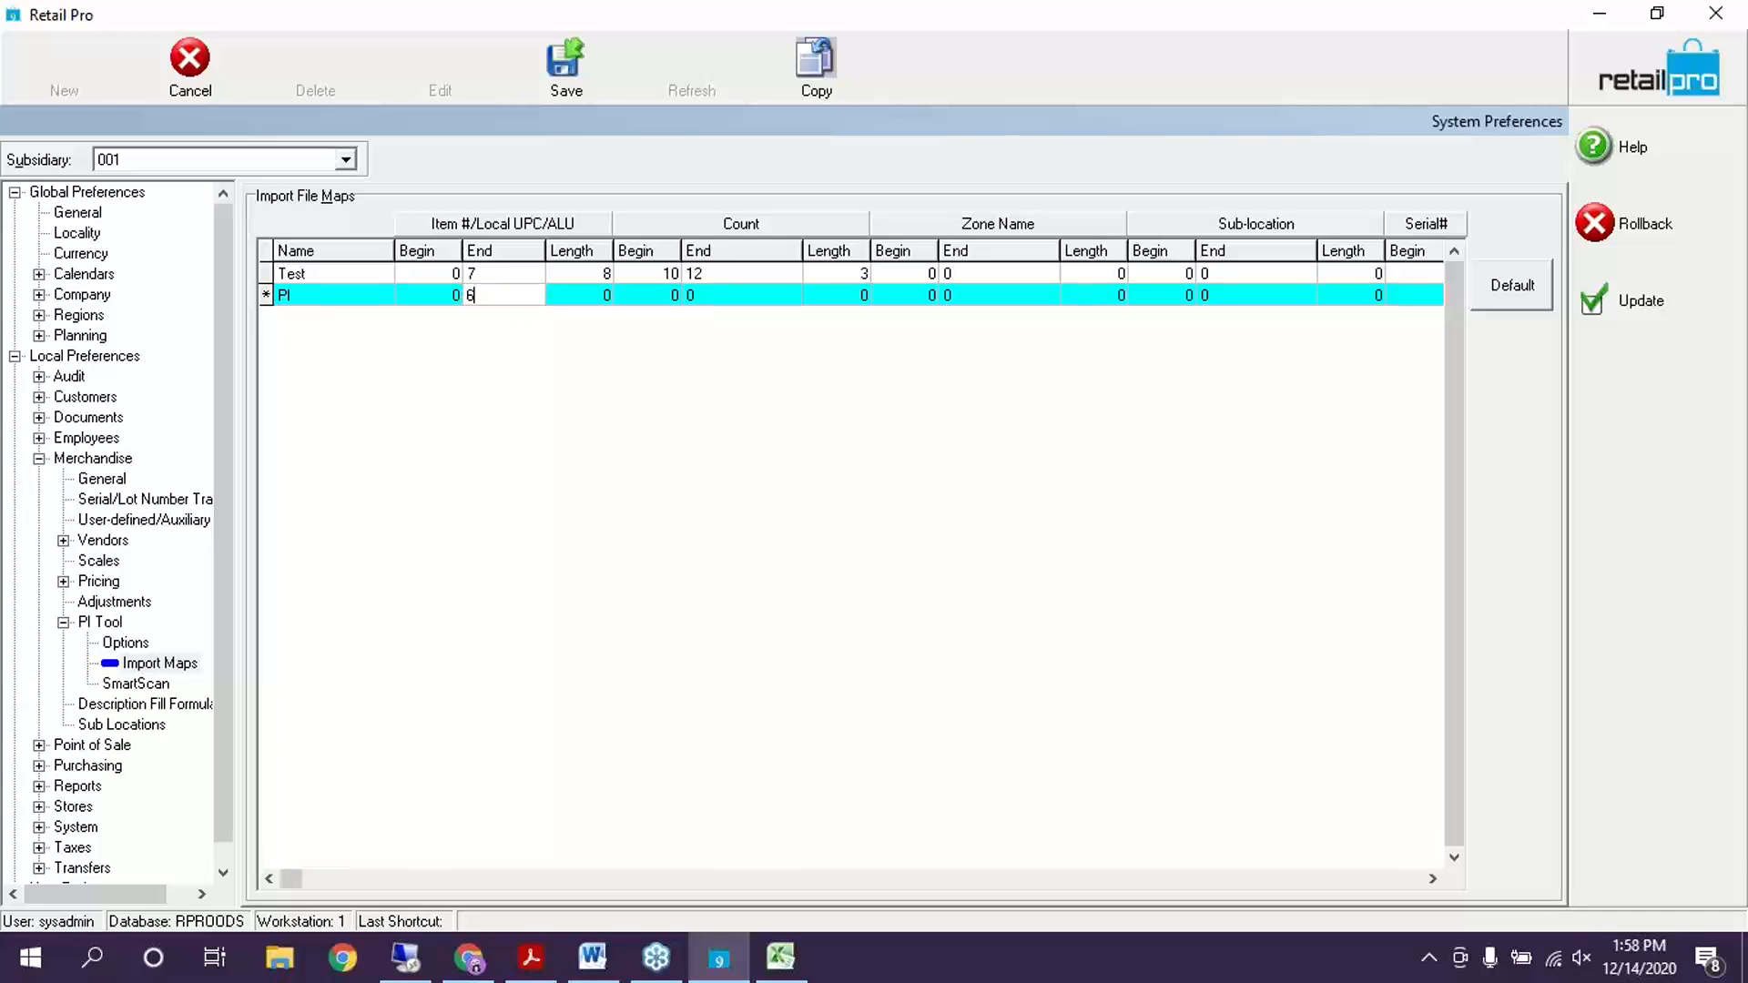
pyautogui.click(593, 297)
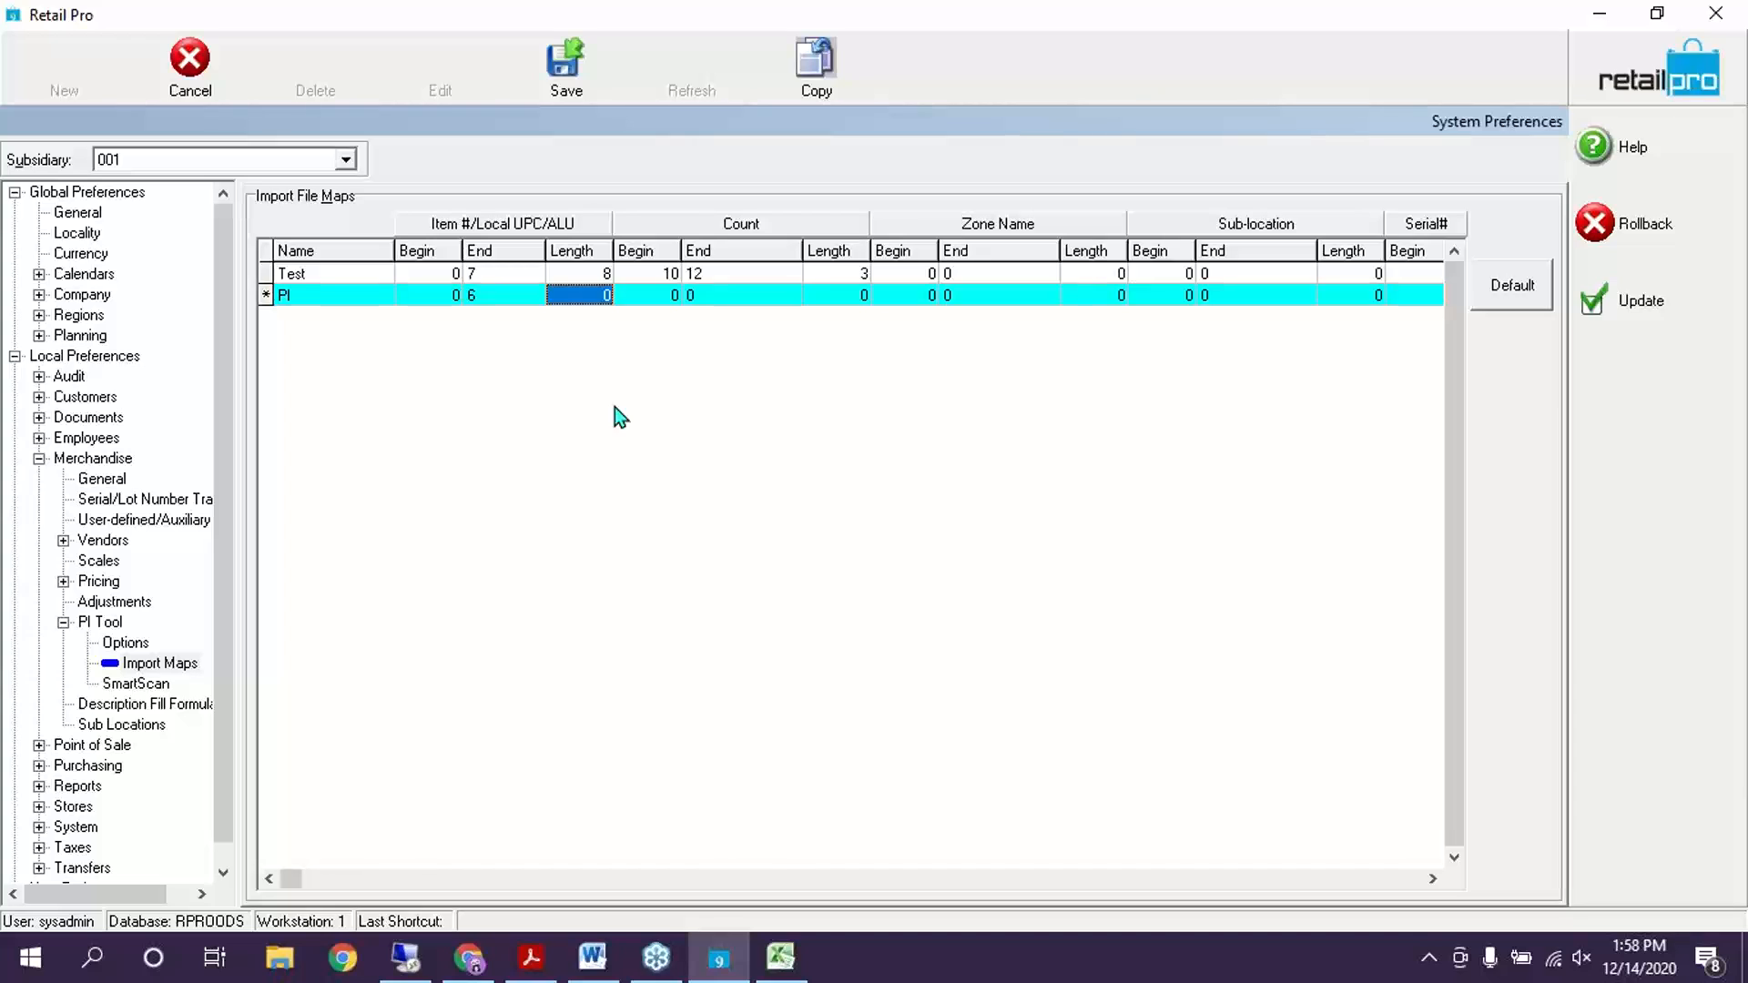
pyautogui.write('6')
pyautogui.press('Tab')
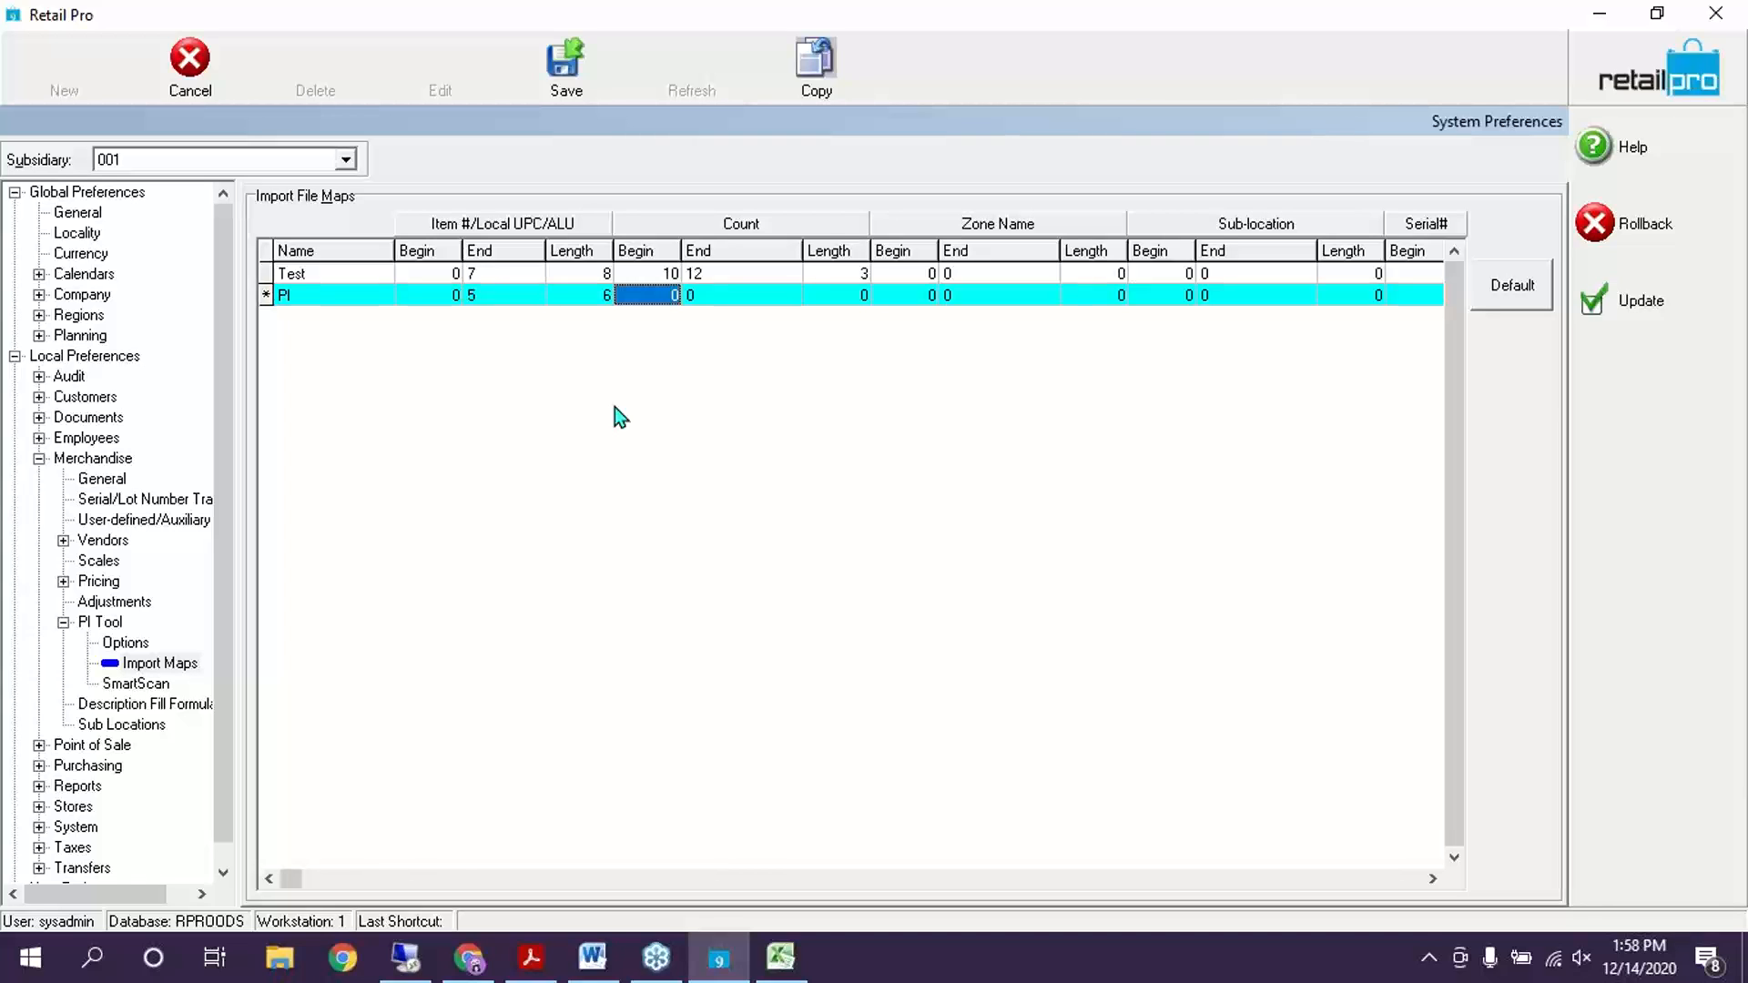
# Set the PI map's count field to begin at 6 with length 3
pyautogui.hotkey('shift', 'Tab')
pyautogui.hotkey('shift', 'Tab')
pyautogui.hotkey('shift', 'Tab')
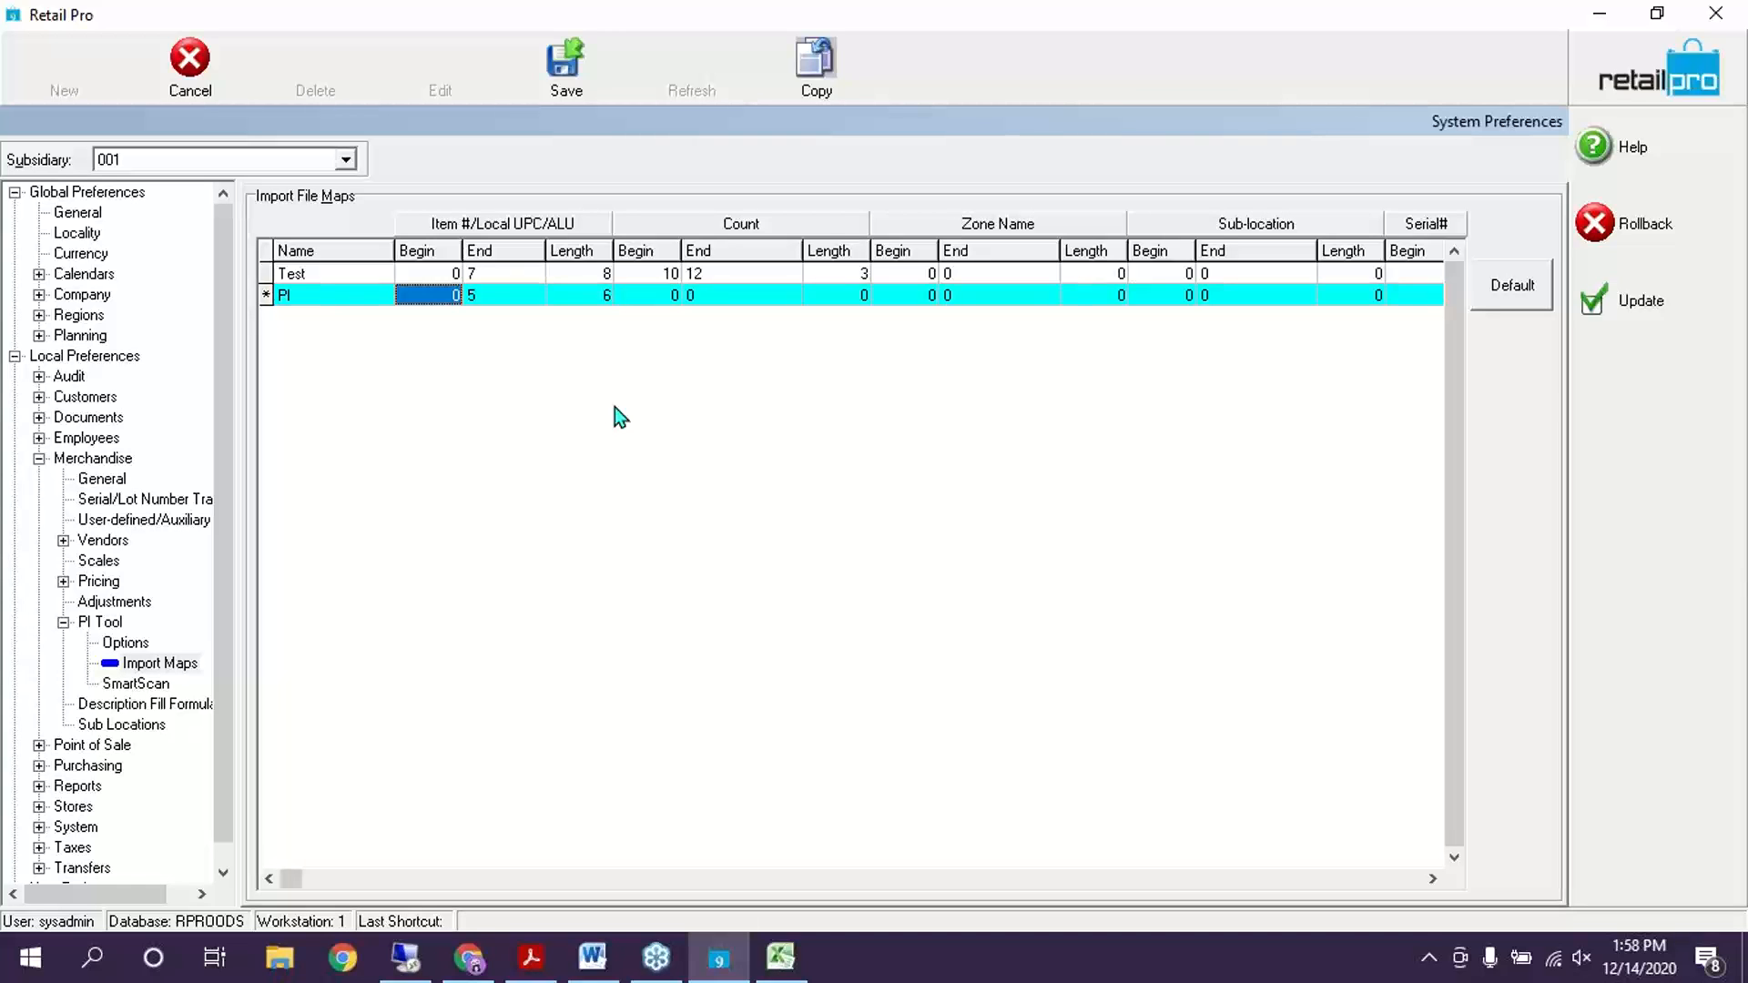
pyautogui.press('Tab')
pyautogui.press('Tab')
pyautogui.press('Tab')
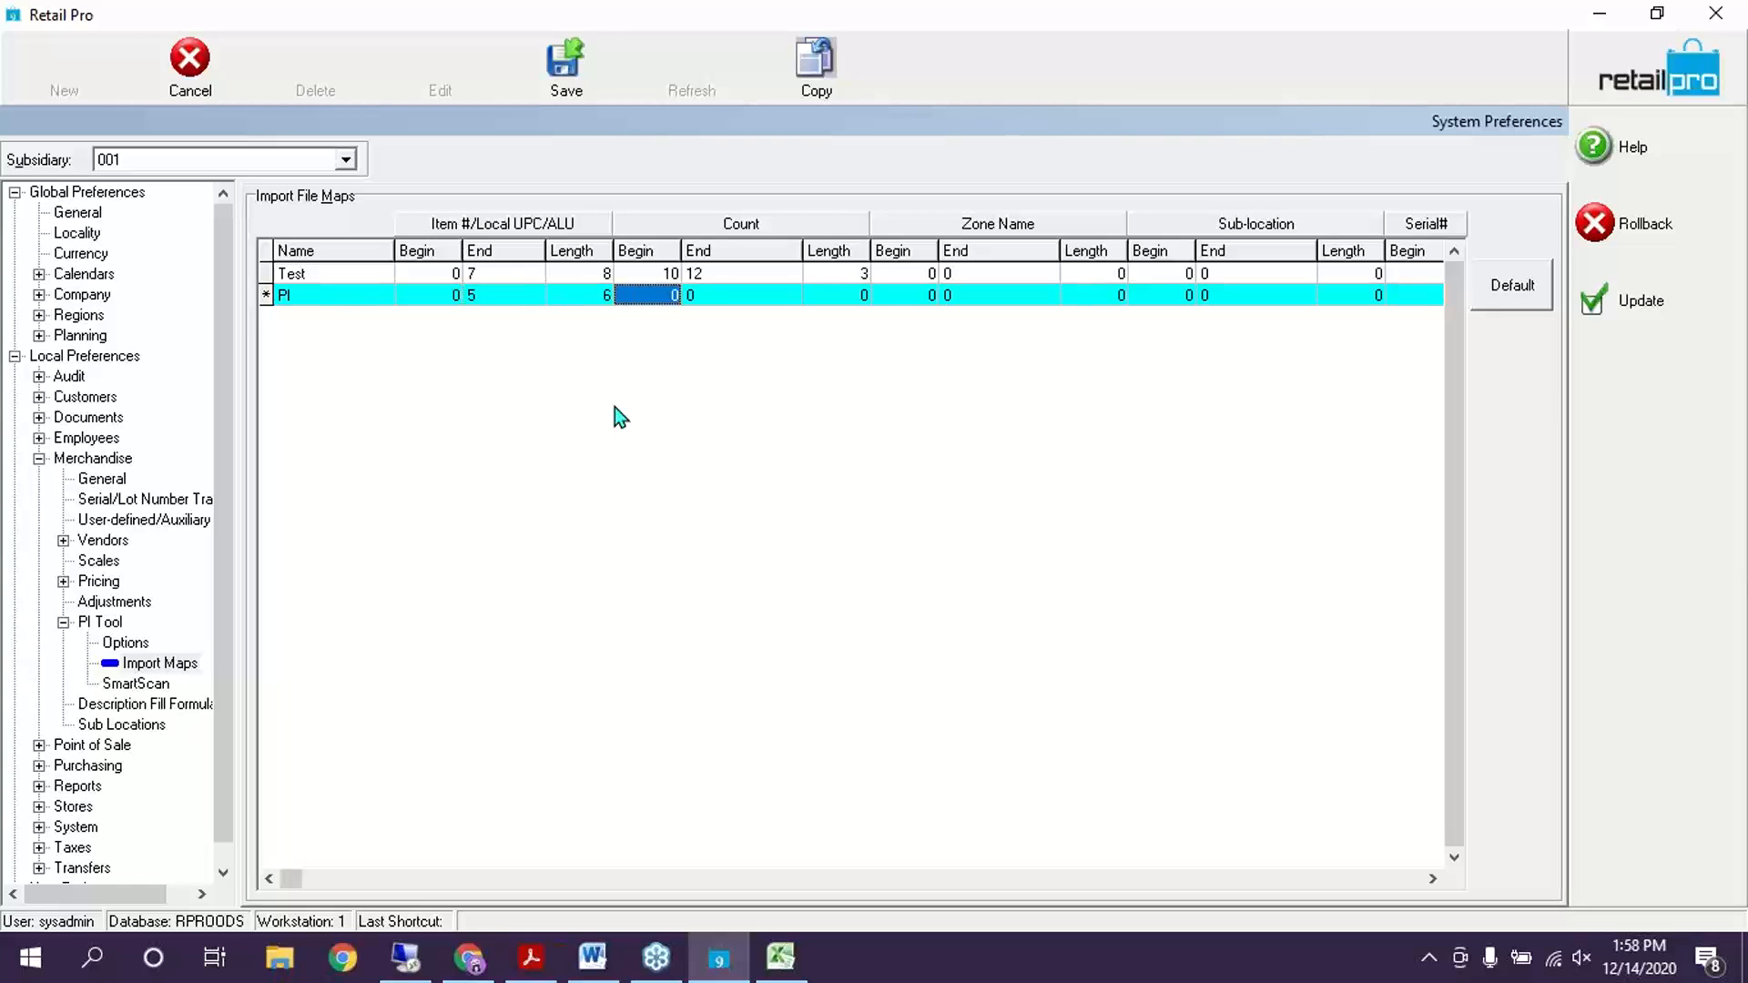
pyautogui.press('Tab')
pyautogui.press('Tab')
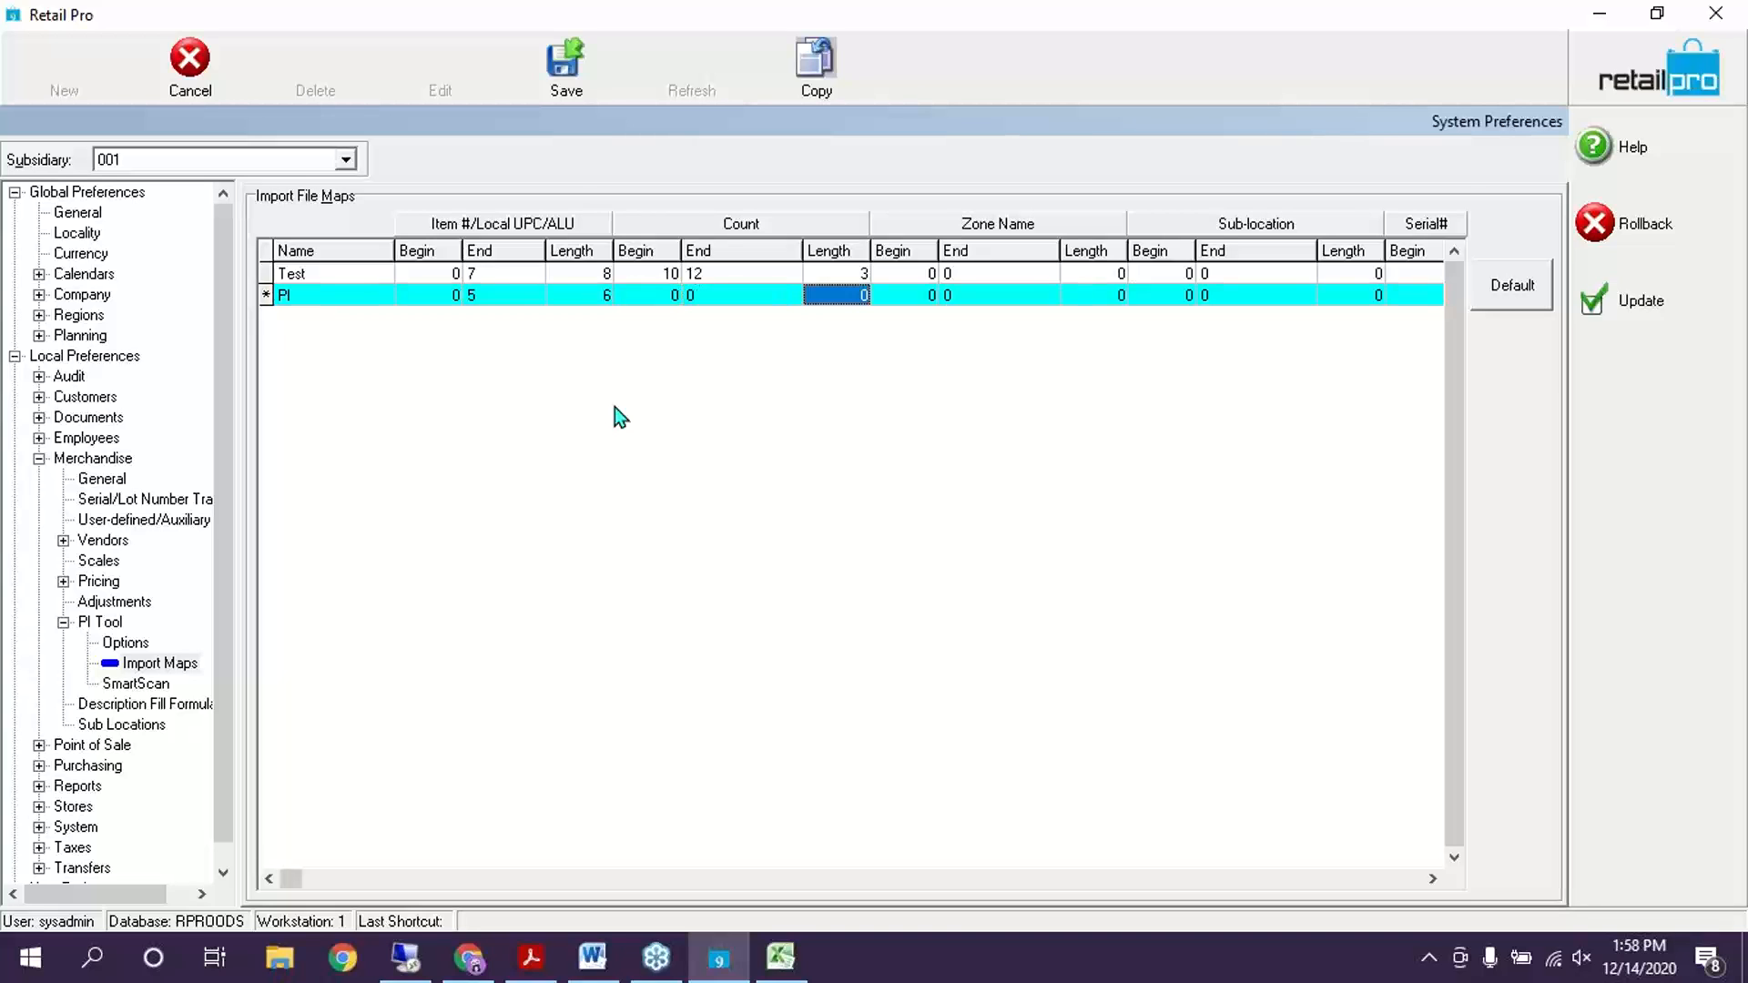
pyautogui.write('3')
pyautogui.press('Tab')
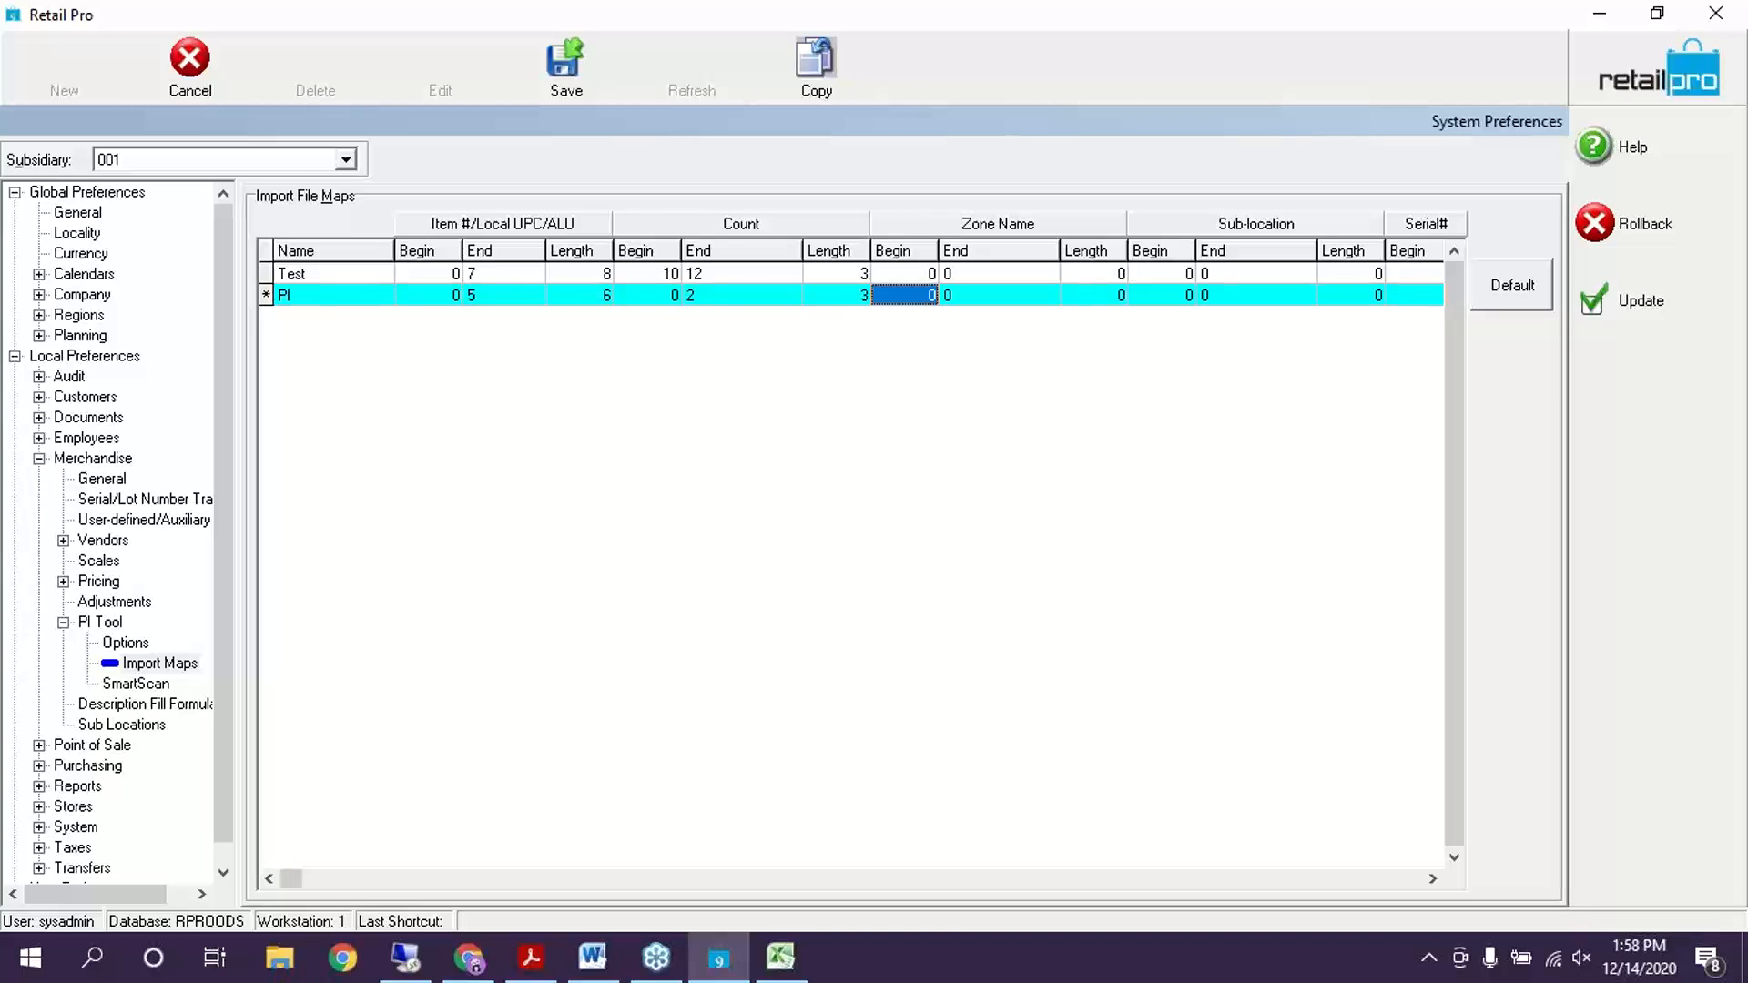
pyautogui.hotkey('shift', 'Tab')
pyautogui.hotkey('shift', 'Tab')
pyautogui.hotkey('shift', 'Tab')
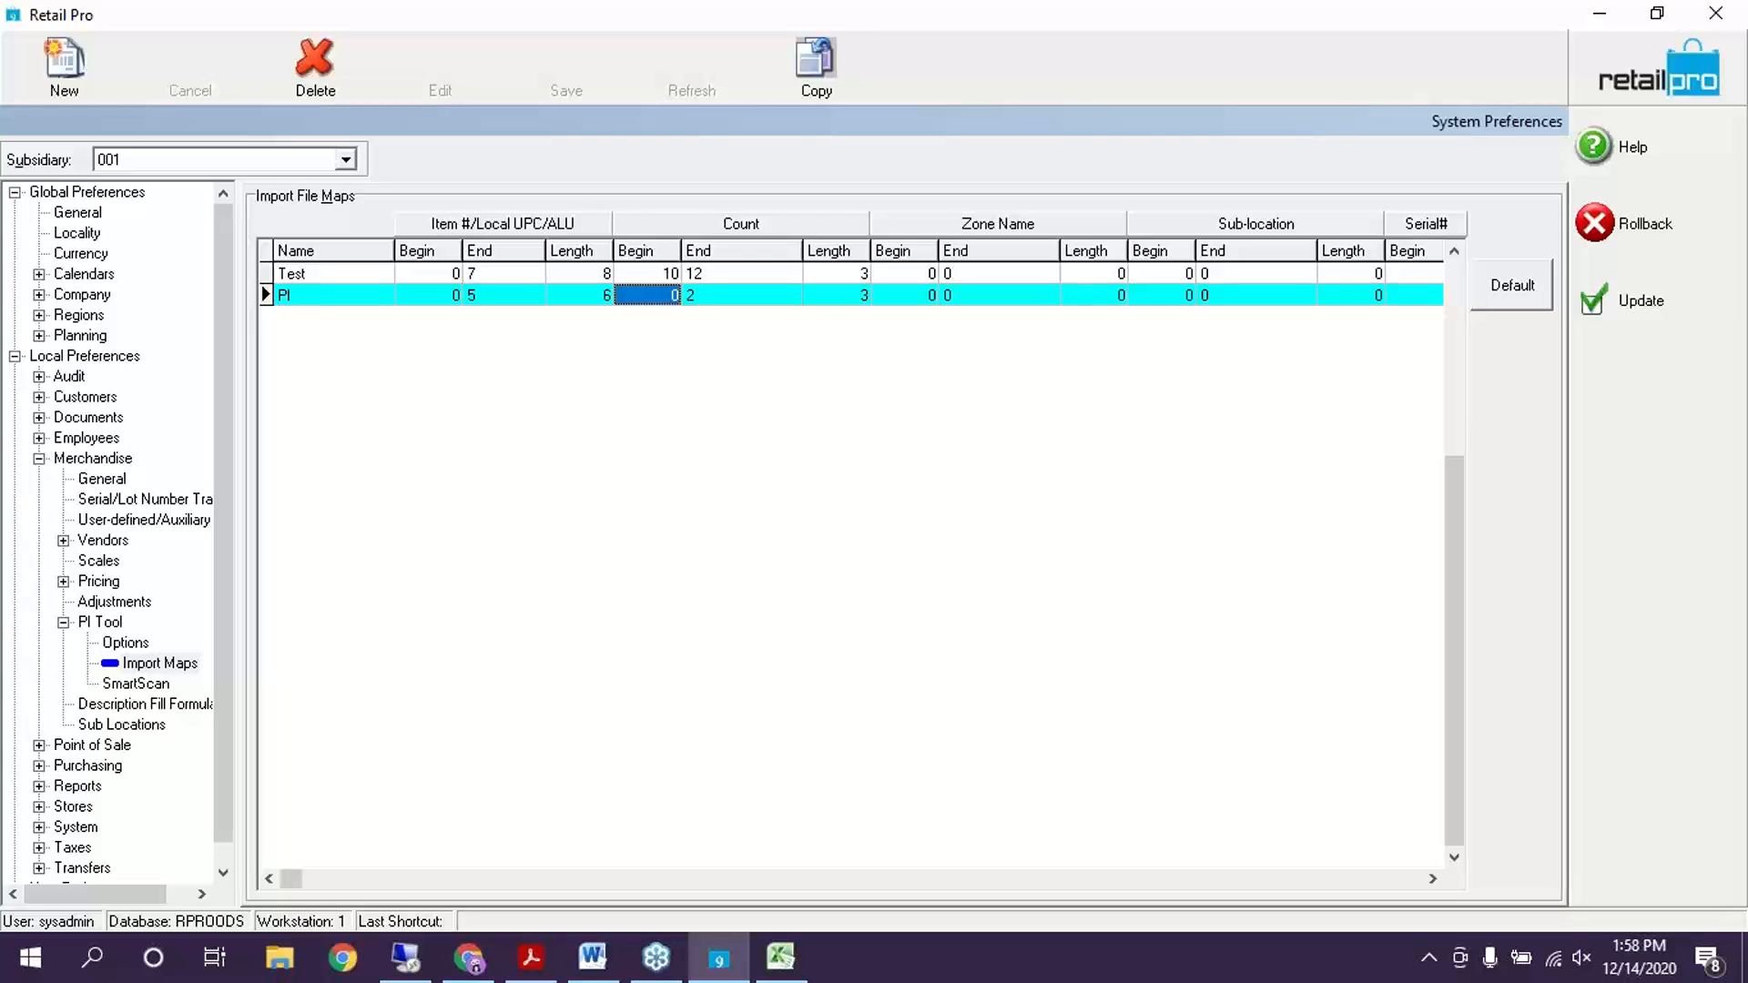
pyautogui.write('6')
pyautogui.press('Tab')
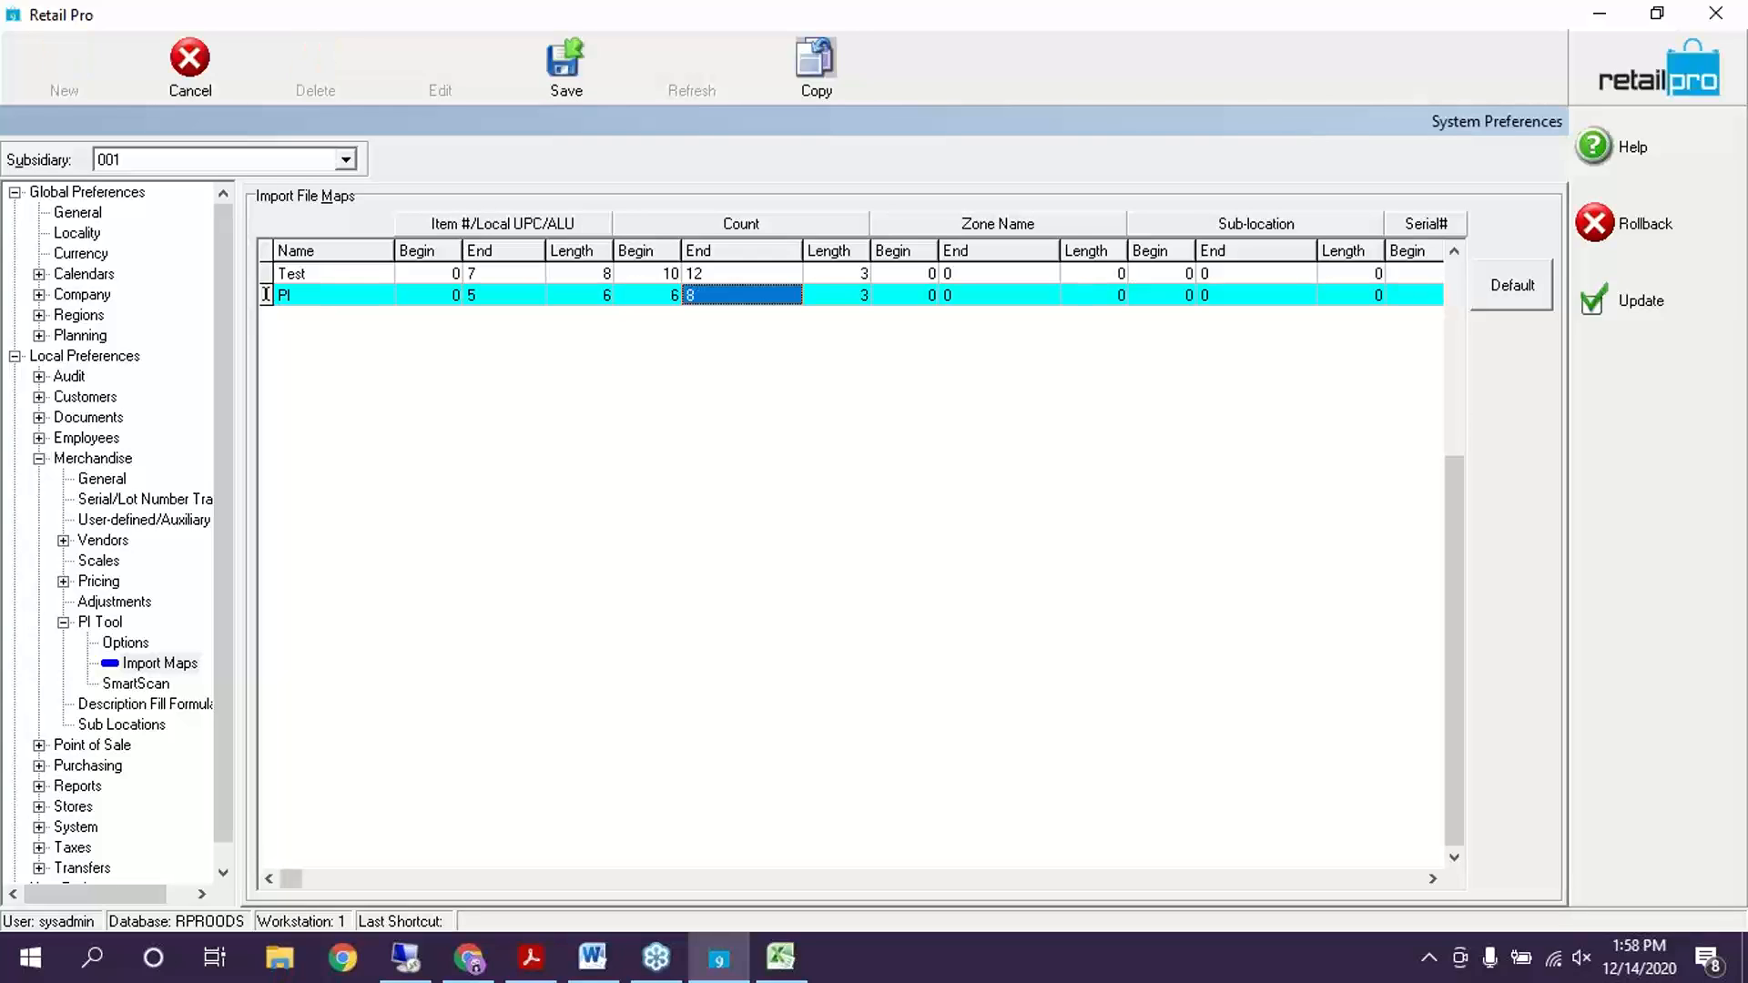
pyautogui.press('Tab')
pyautogui.press('Tab')
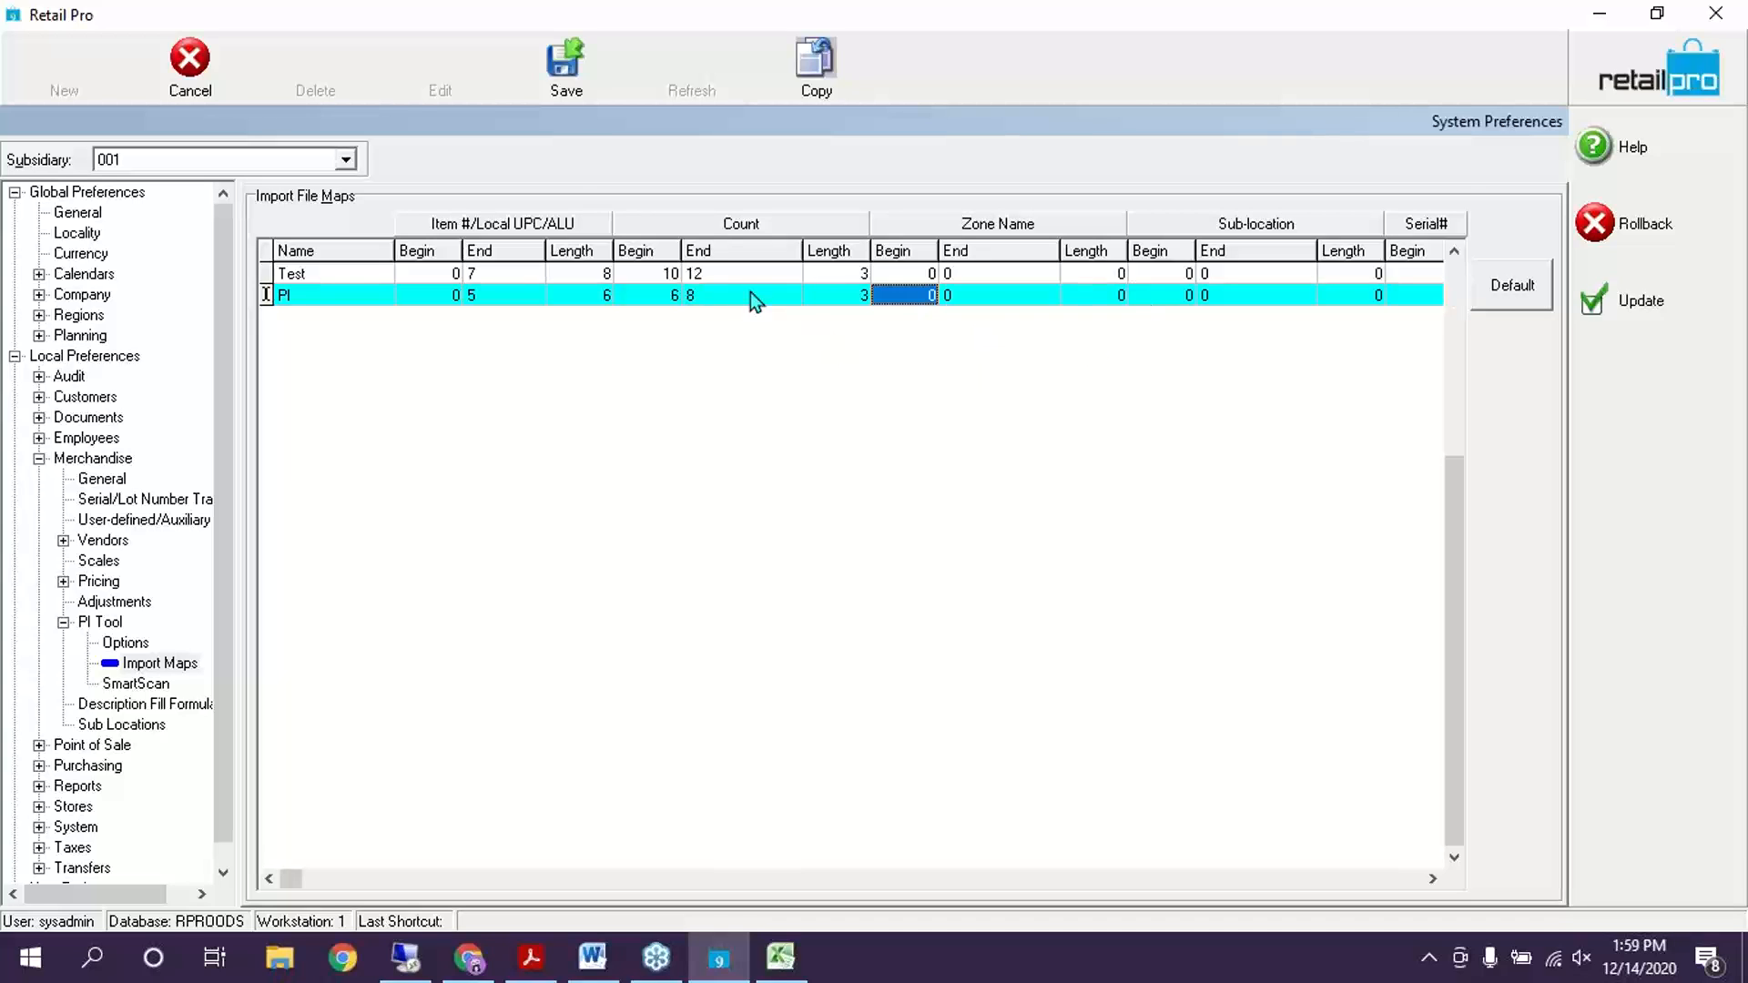
pyautogui.hotkey('shift', 'Tab')
pyautogui.hotkey('shift', 'Tab')
pyautogui.press('Tab')
pyautogui.hotkey('shift', 'Tab')
pyautogui.press('Tab')
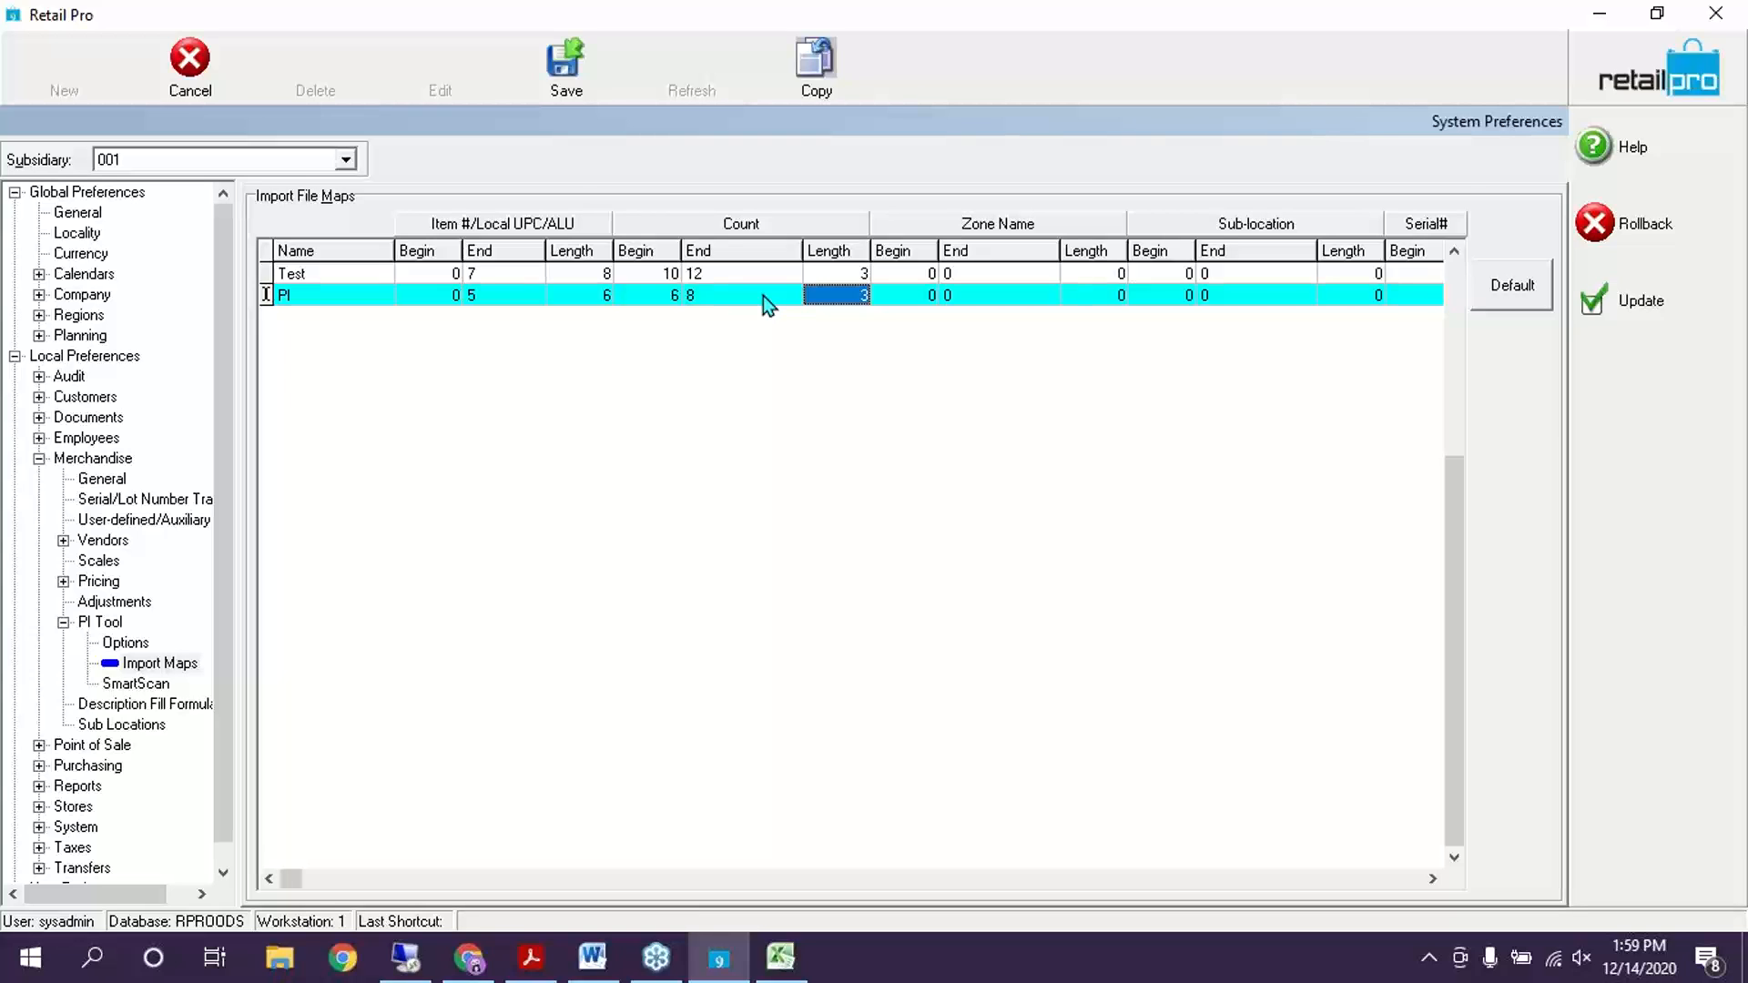
pyautogui.click(763, 296)
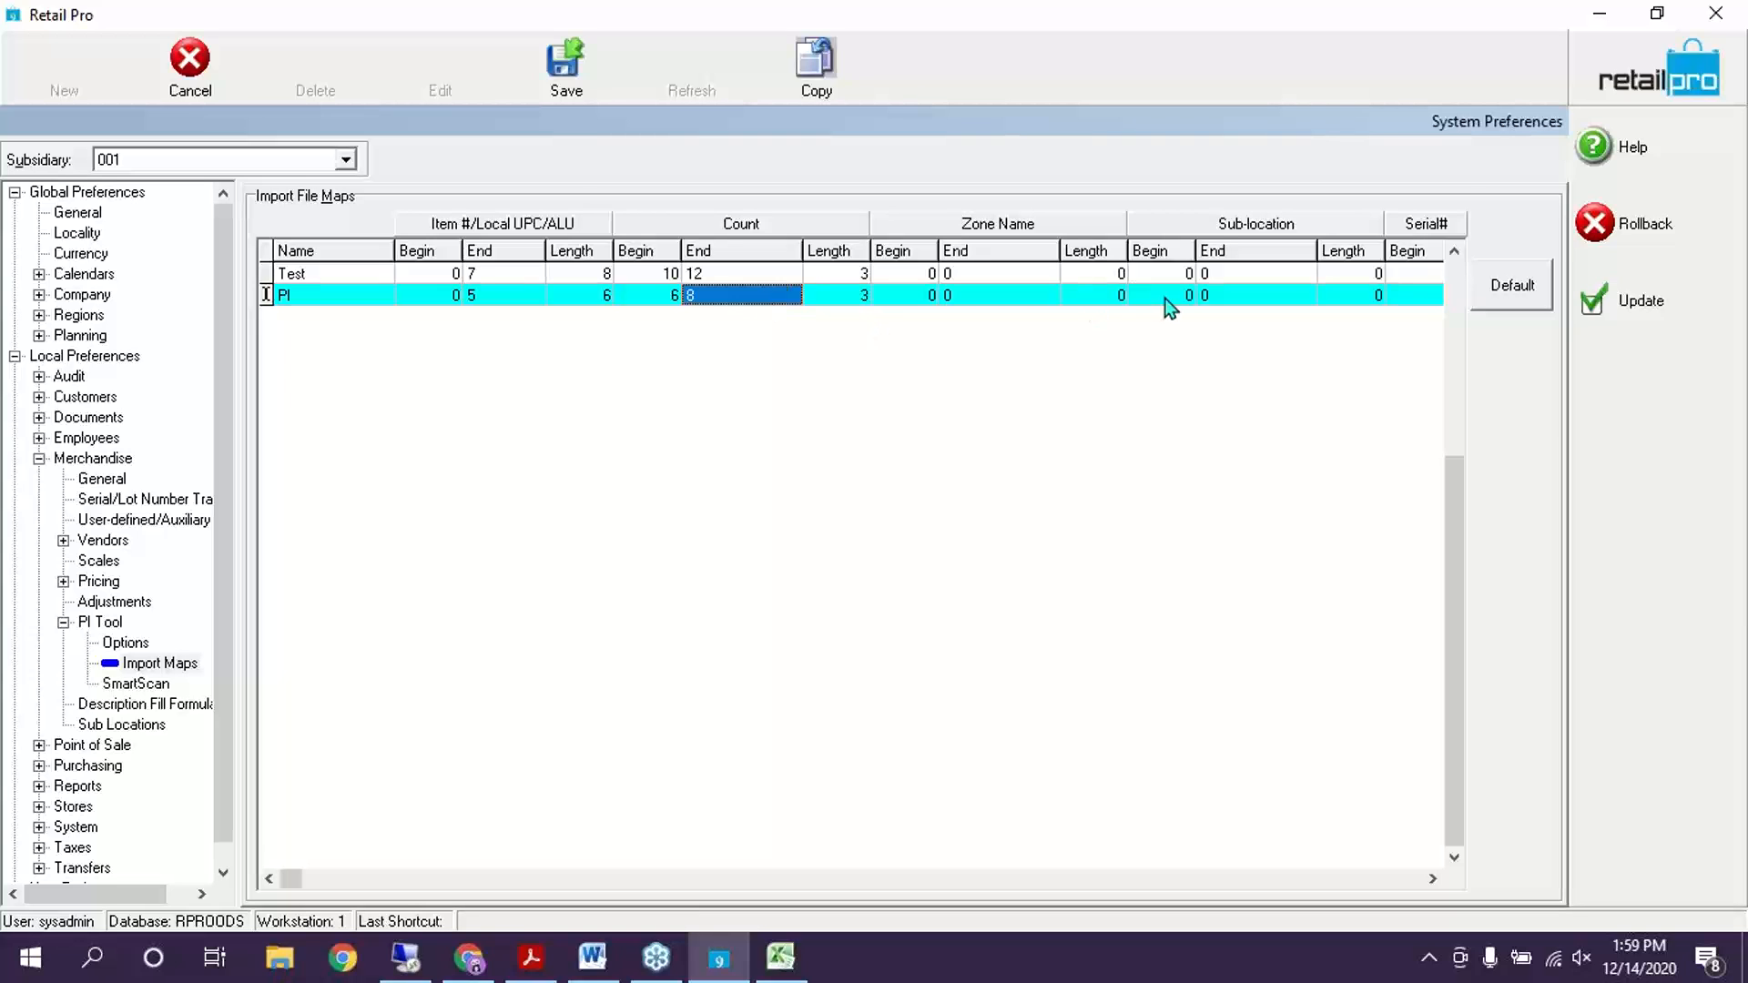
pyautogui.press('Tab')
pyautogui.press('Tab')
pyautogui.press('Tab')
pyautogui.press('Tab')
pyautogui.press('Tab')
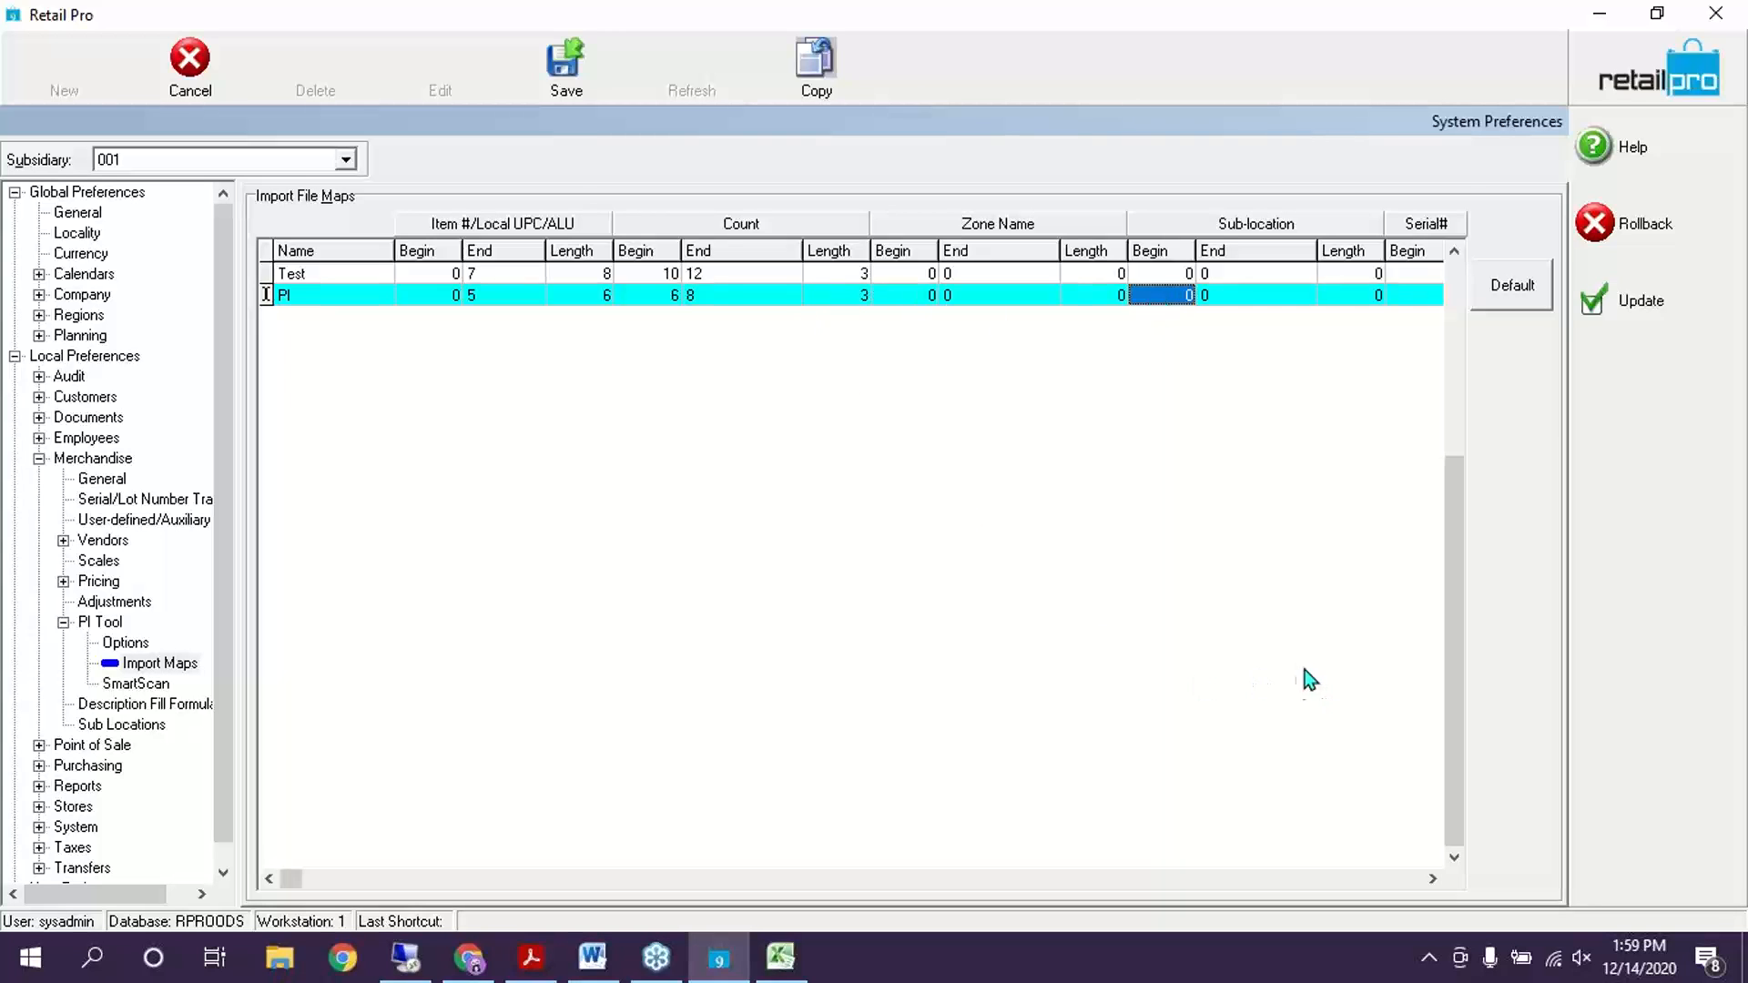
pyautogui.click(1296, 674)
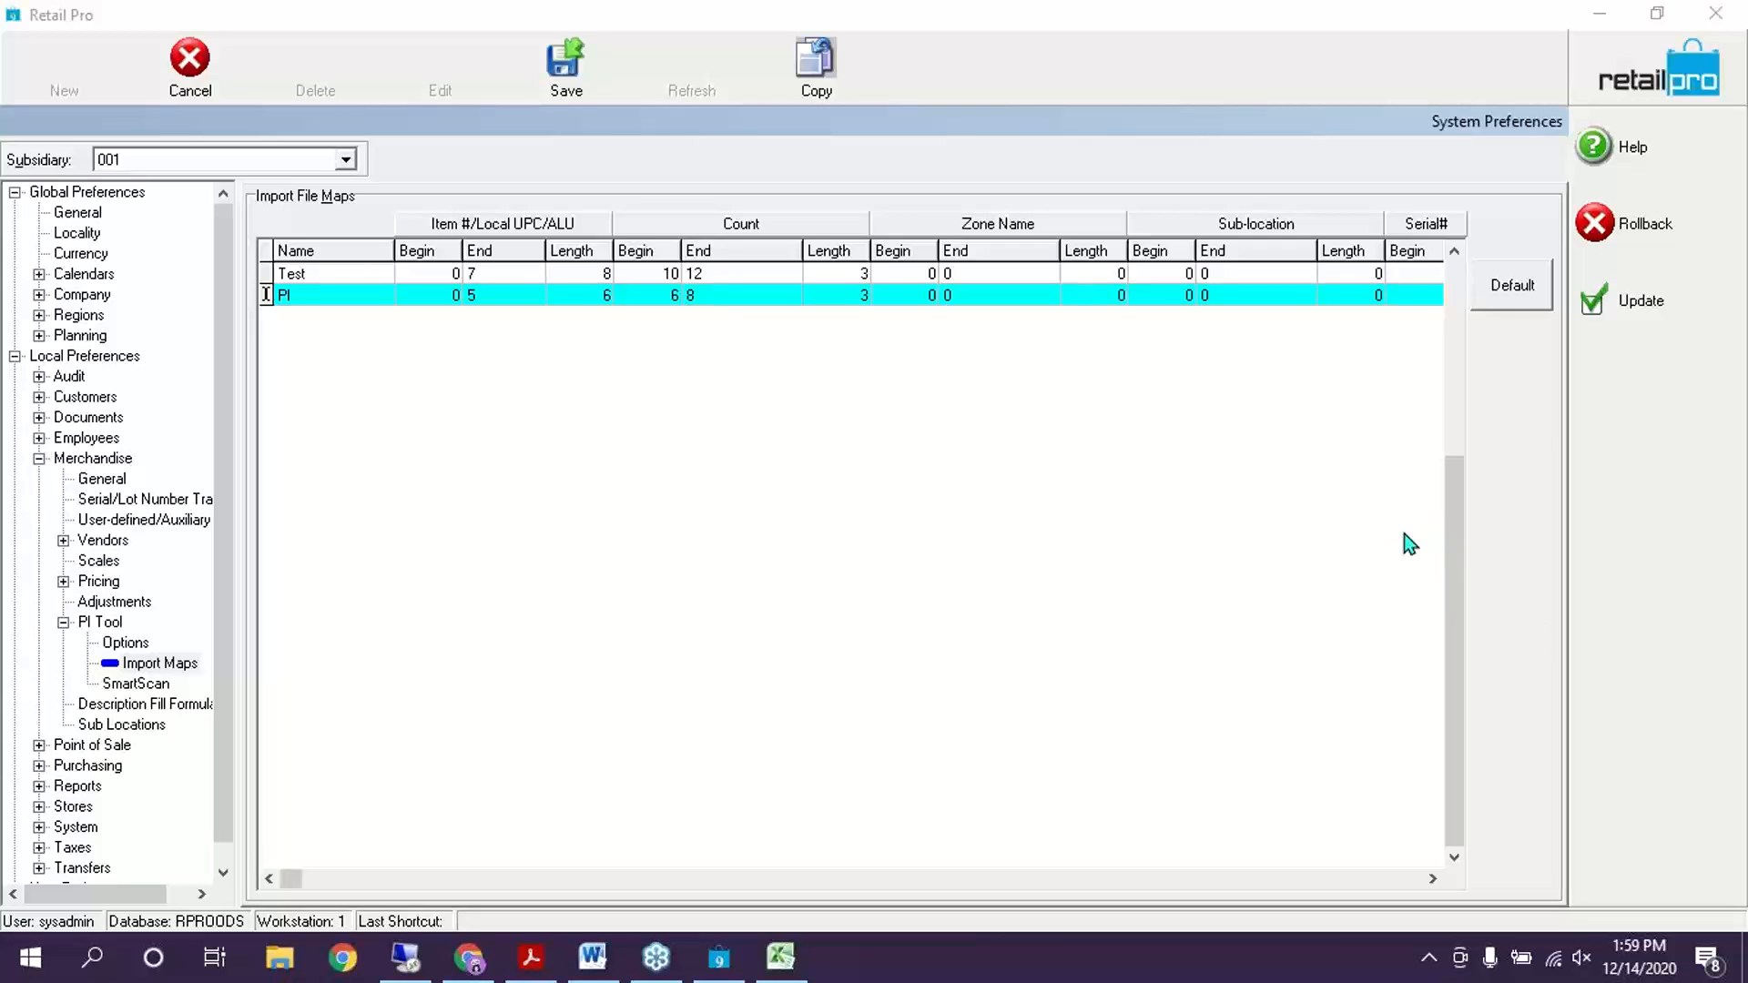
# Review the PI map's positions across the grid and save the import map
pyautogui.click(1161, 295)
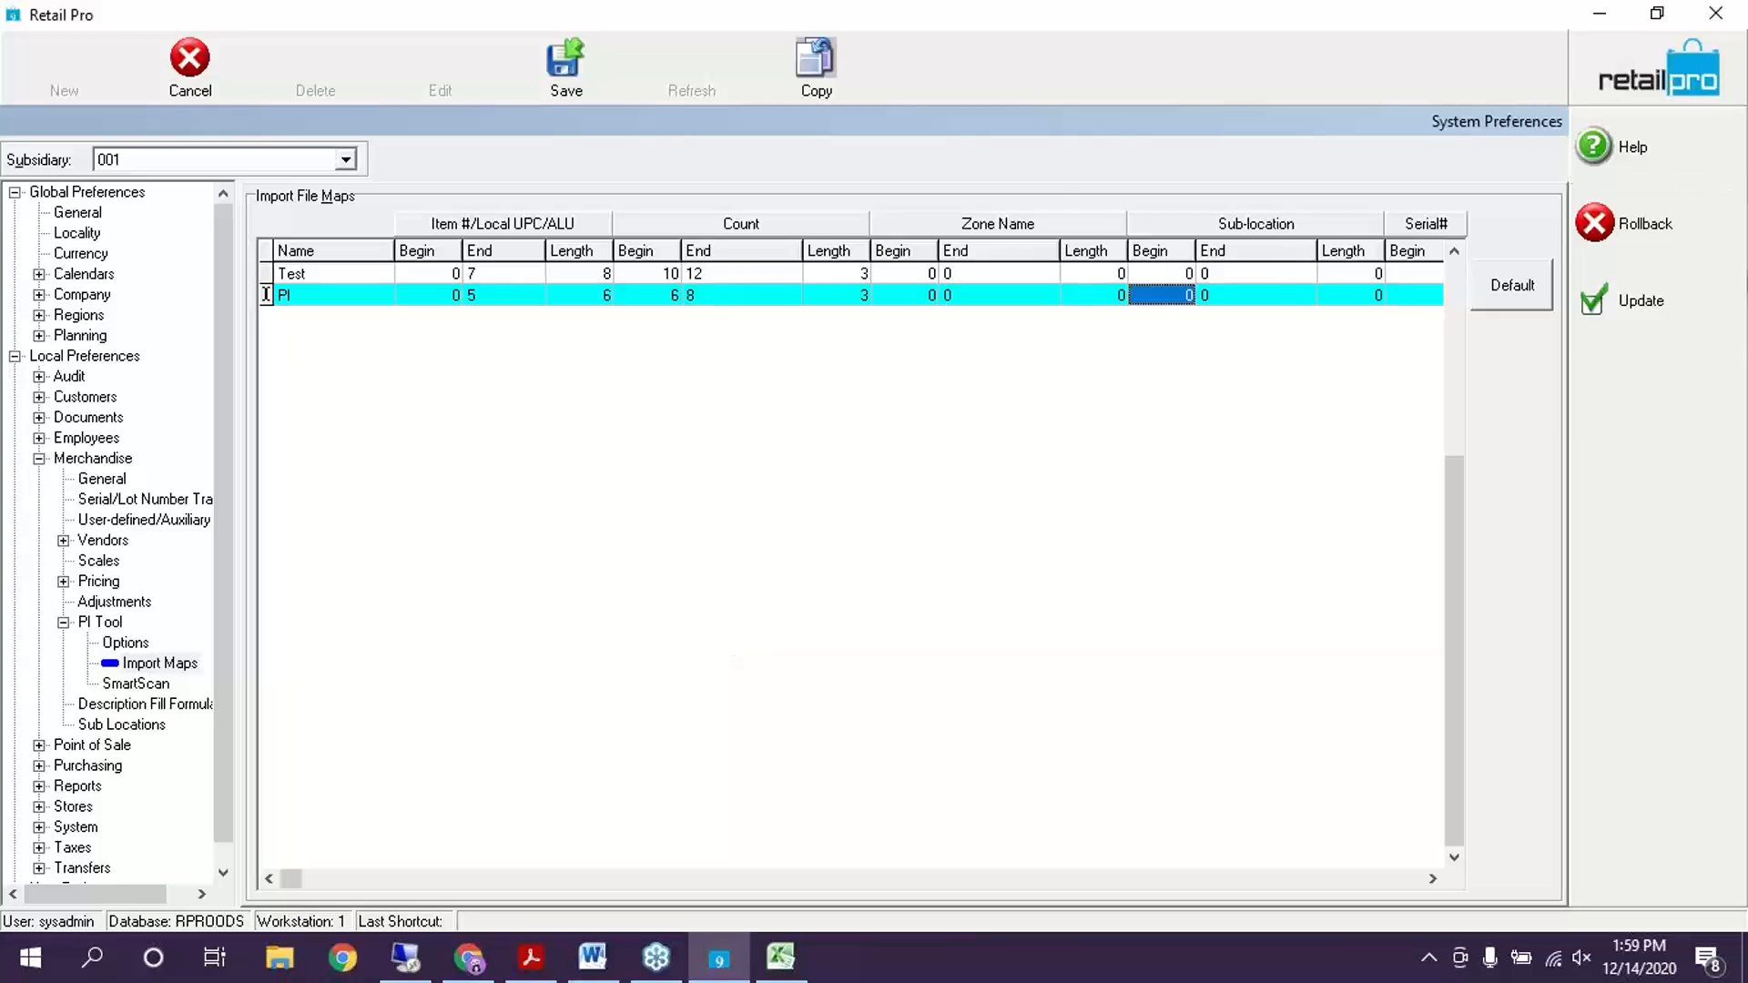
pyautogui.click(1634, 308)
pyautogui.click(324, 304)
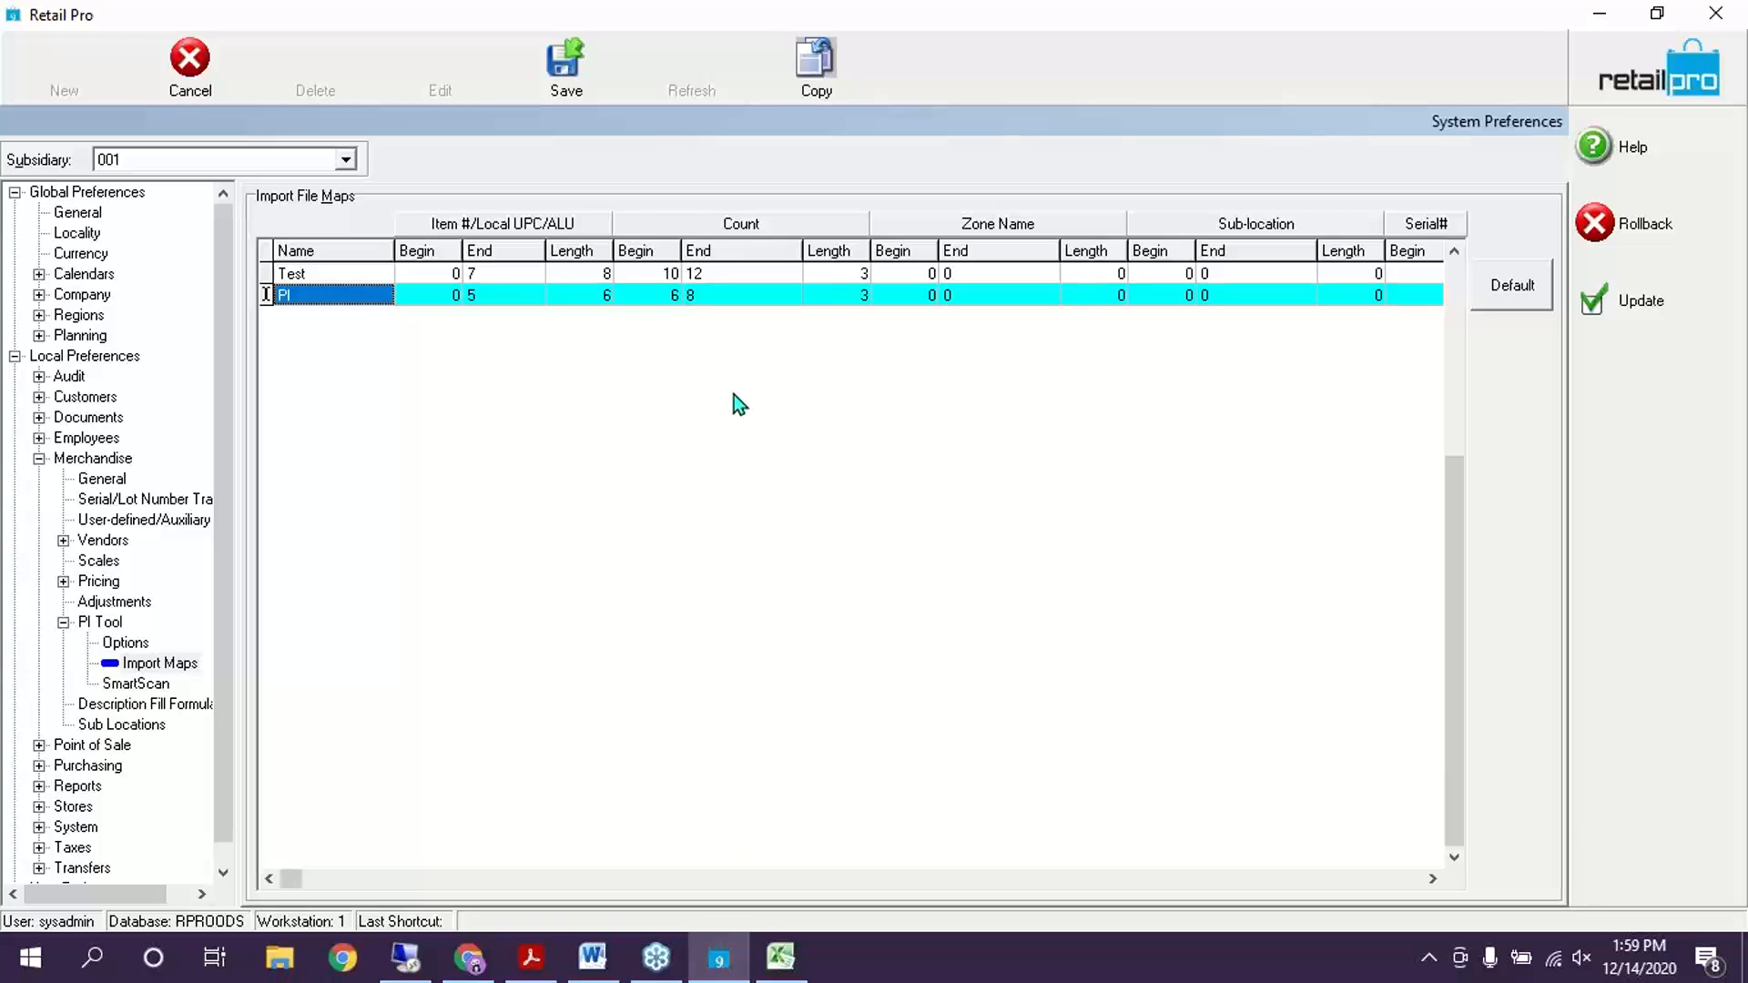
pyautogui.click(583, 296)
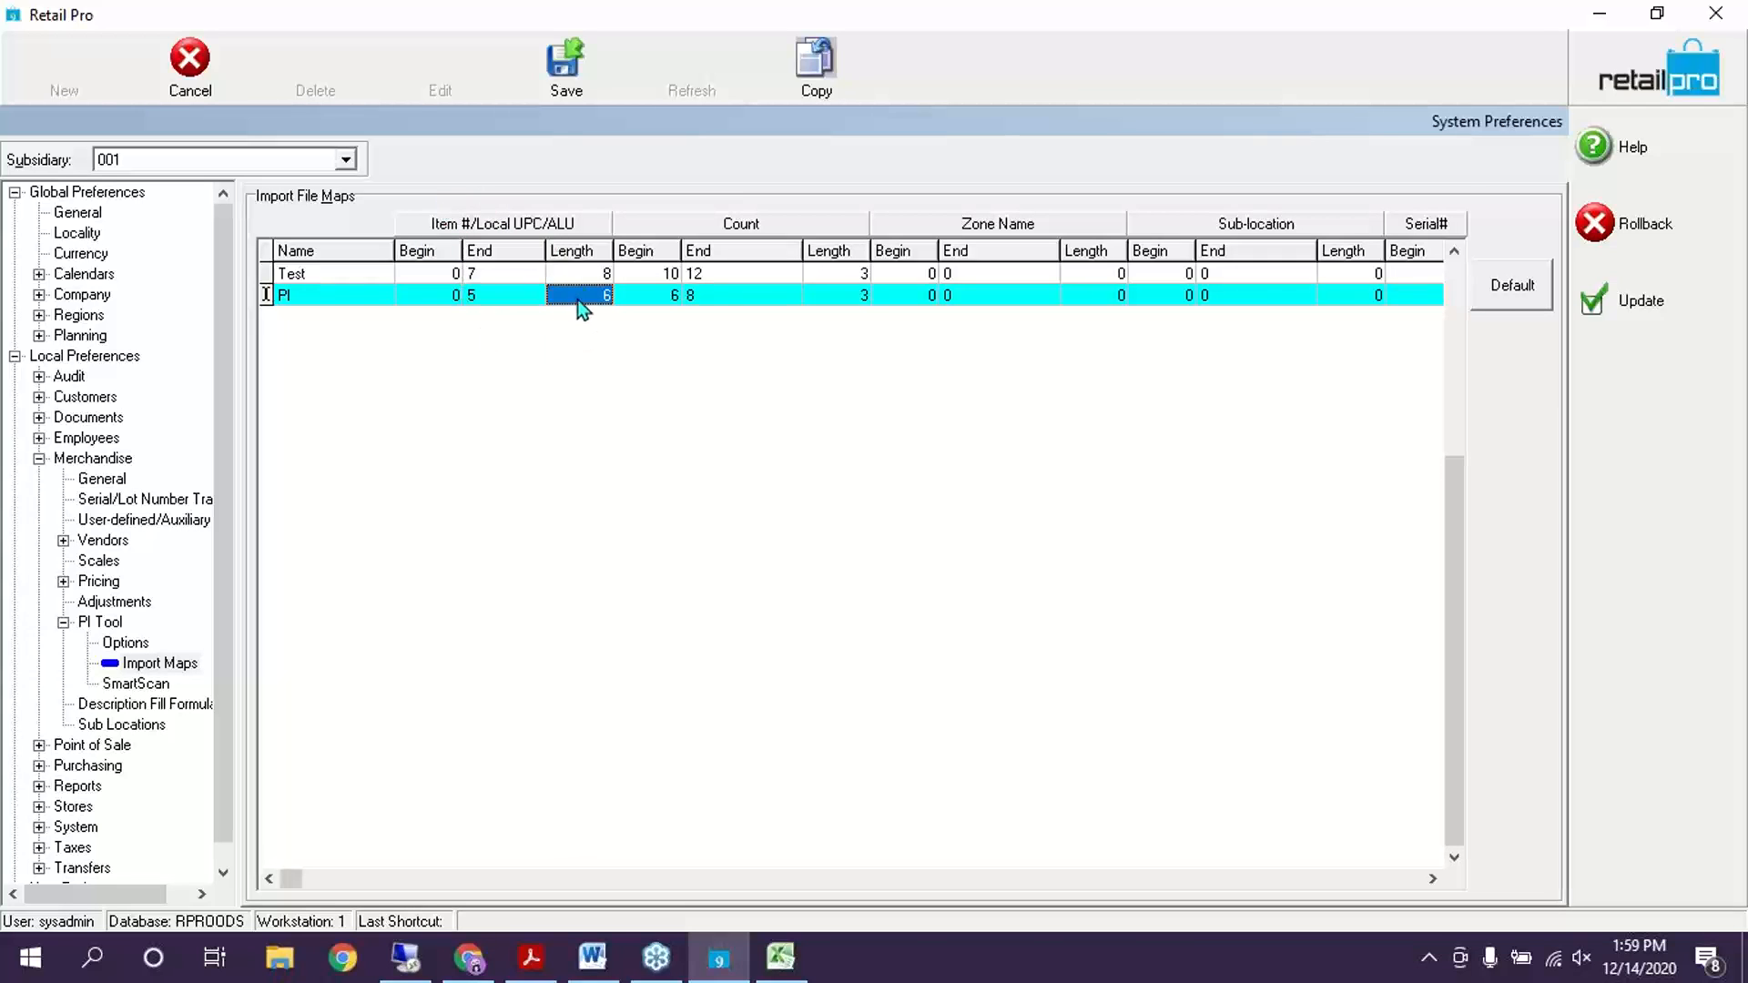
pyautogui.click(750, 292)
pyautogui.click(815, 297)
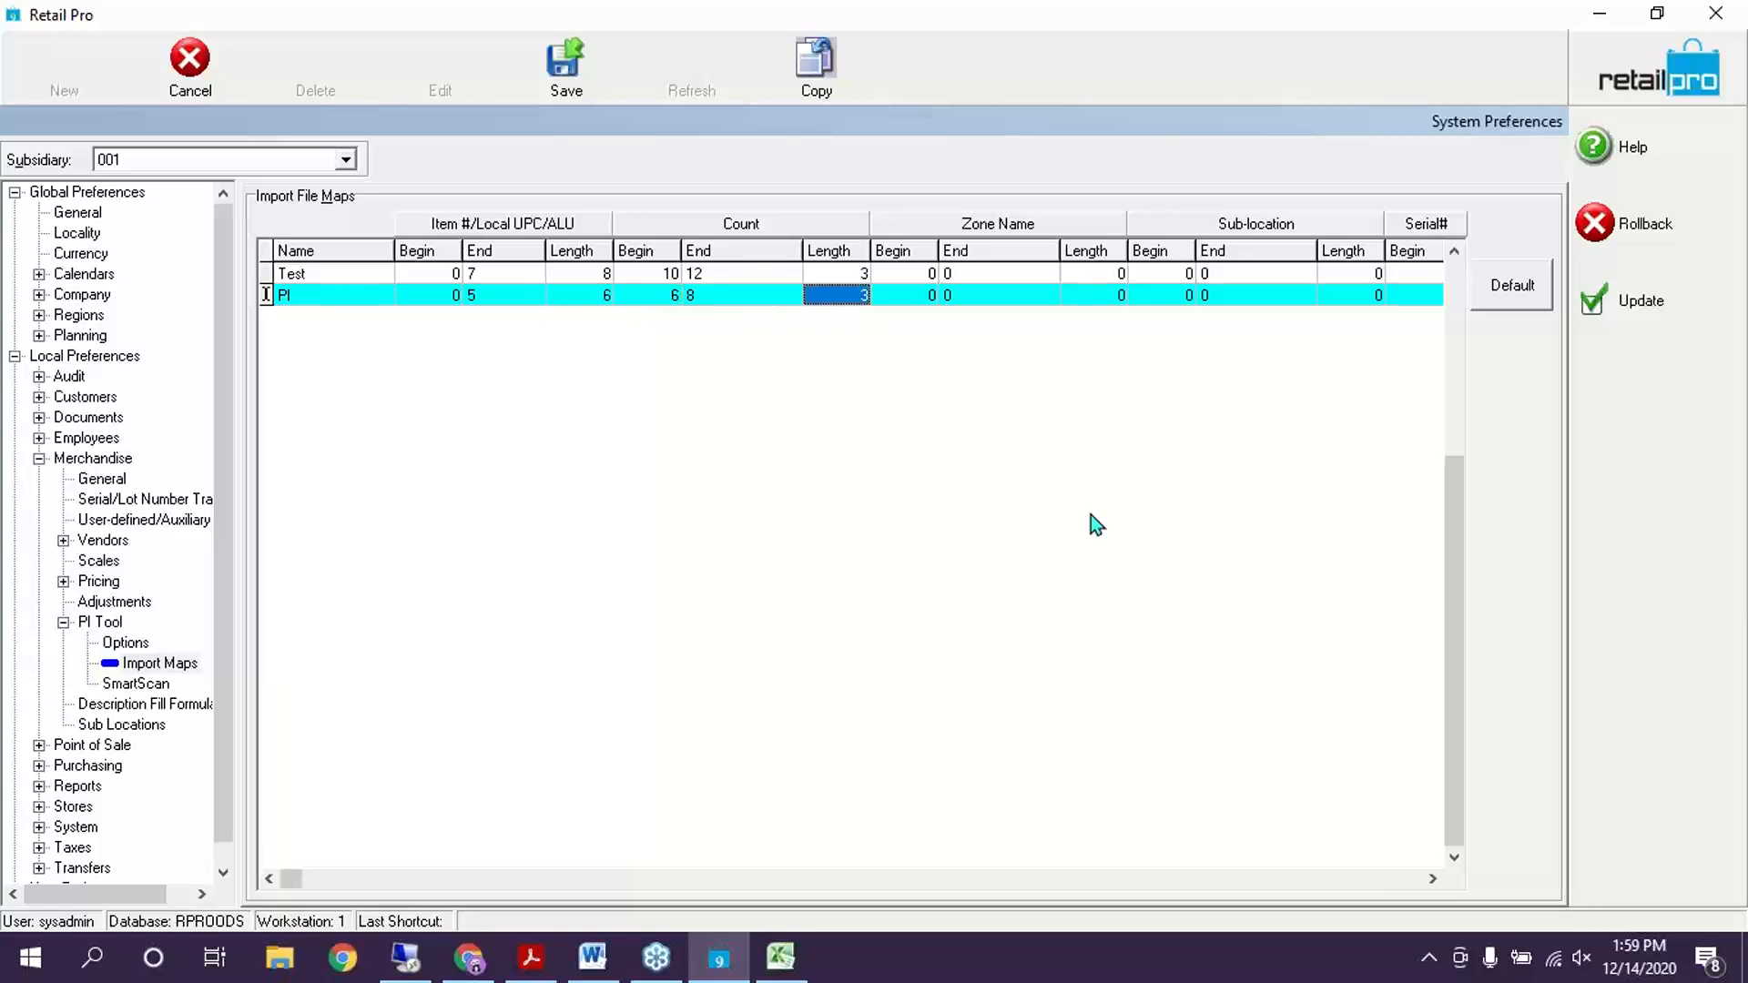
pyautogui.click(1433, 879)
pyautogui.click(1432, 878)
pyautogui.click(1433, 878)
pyautogui.click(1432, 879)
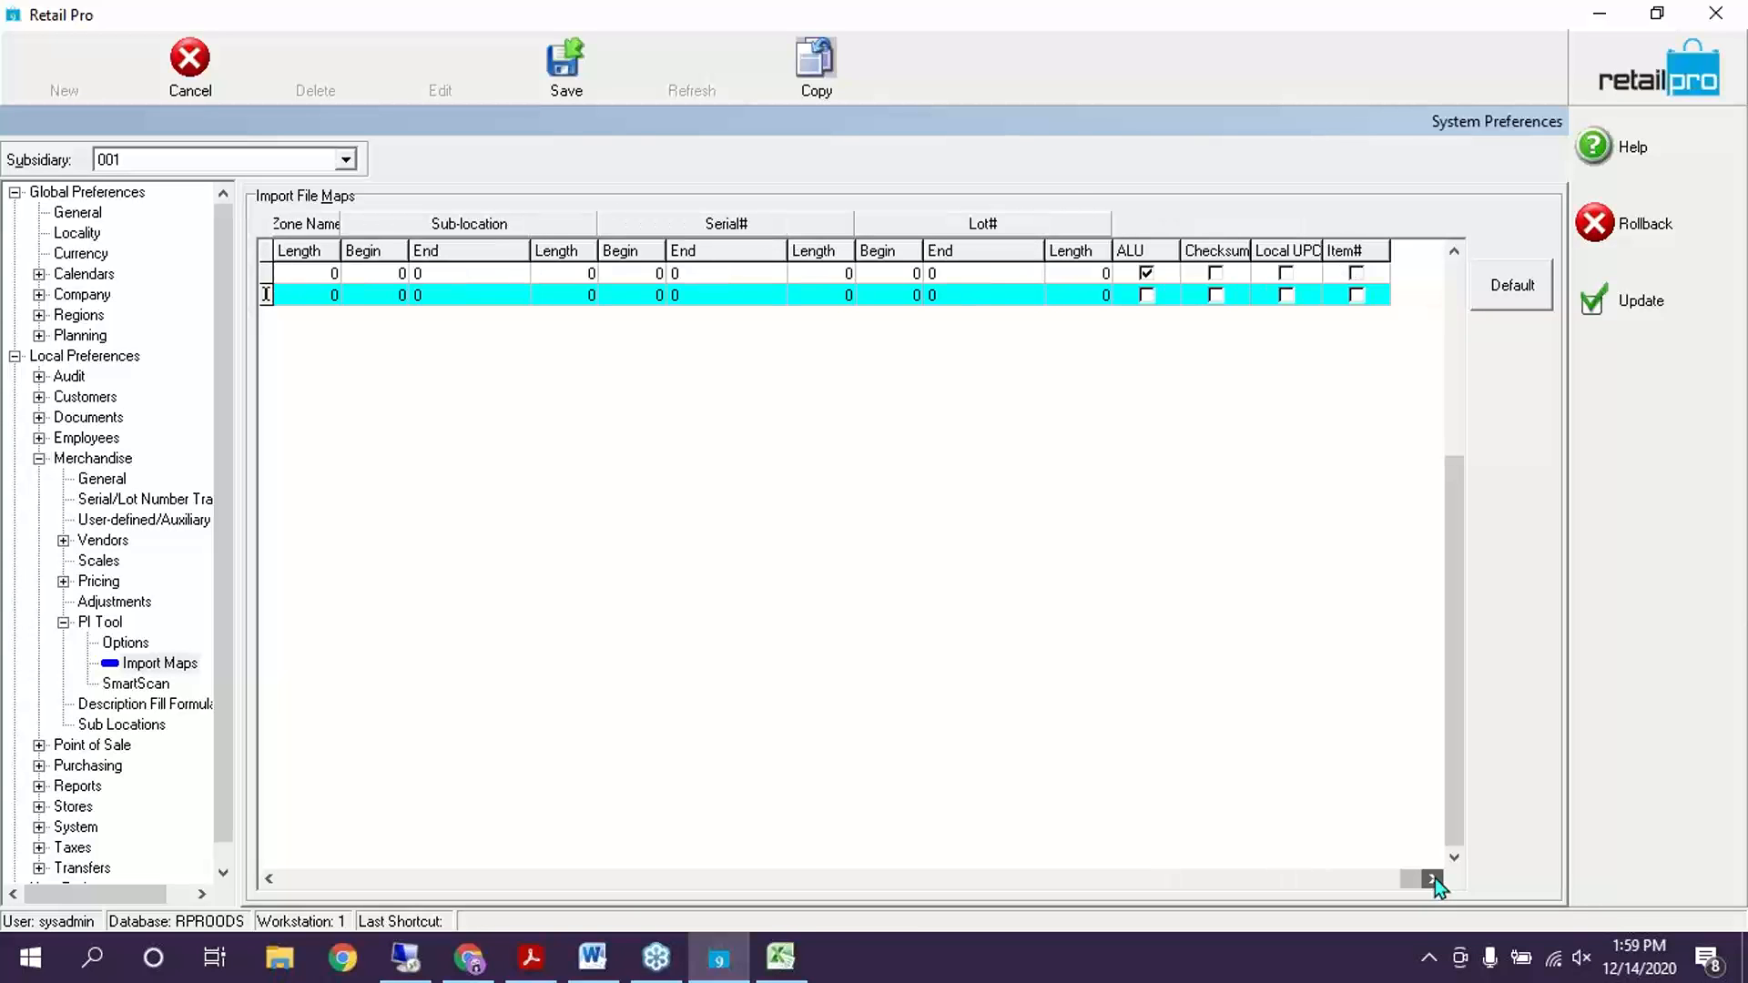
pyautogui.click(1147, 295)
pyautogui.click(269, 878)
pyautogui.click(269, 879)
pyautogui.click(269, 879)
pyautogui.click(268, 879)
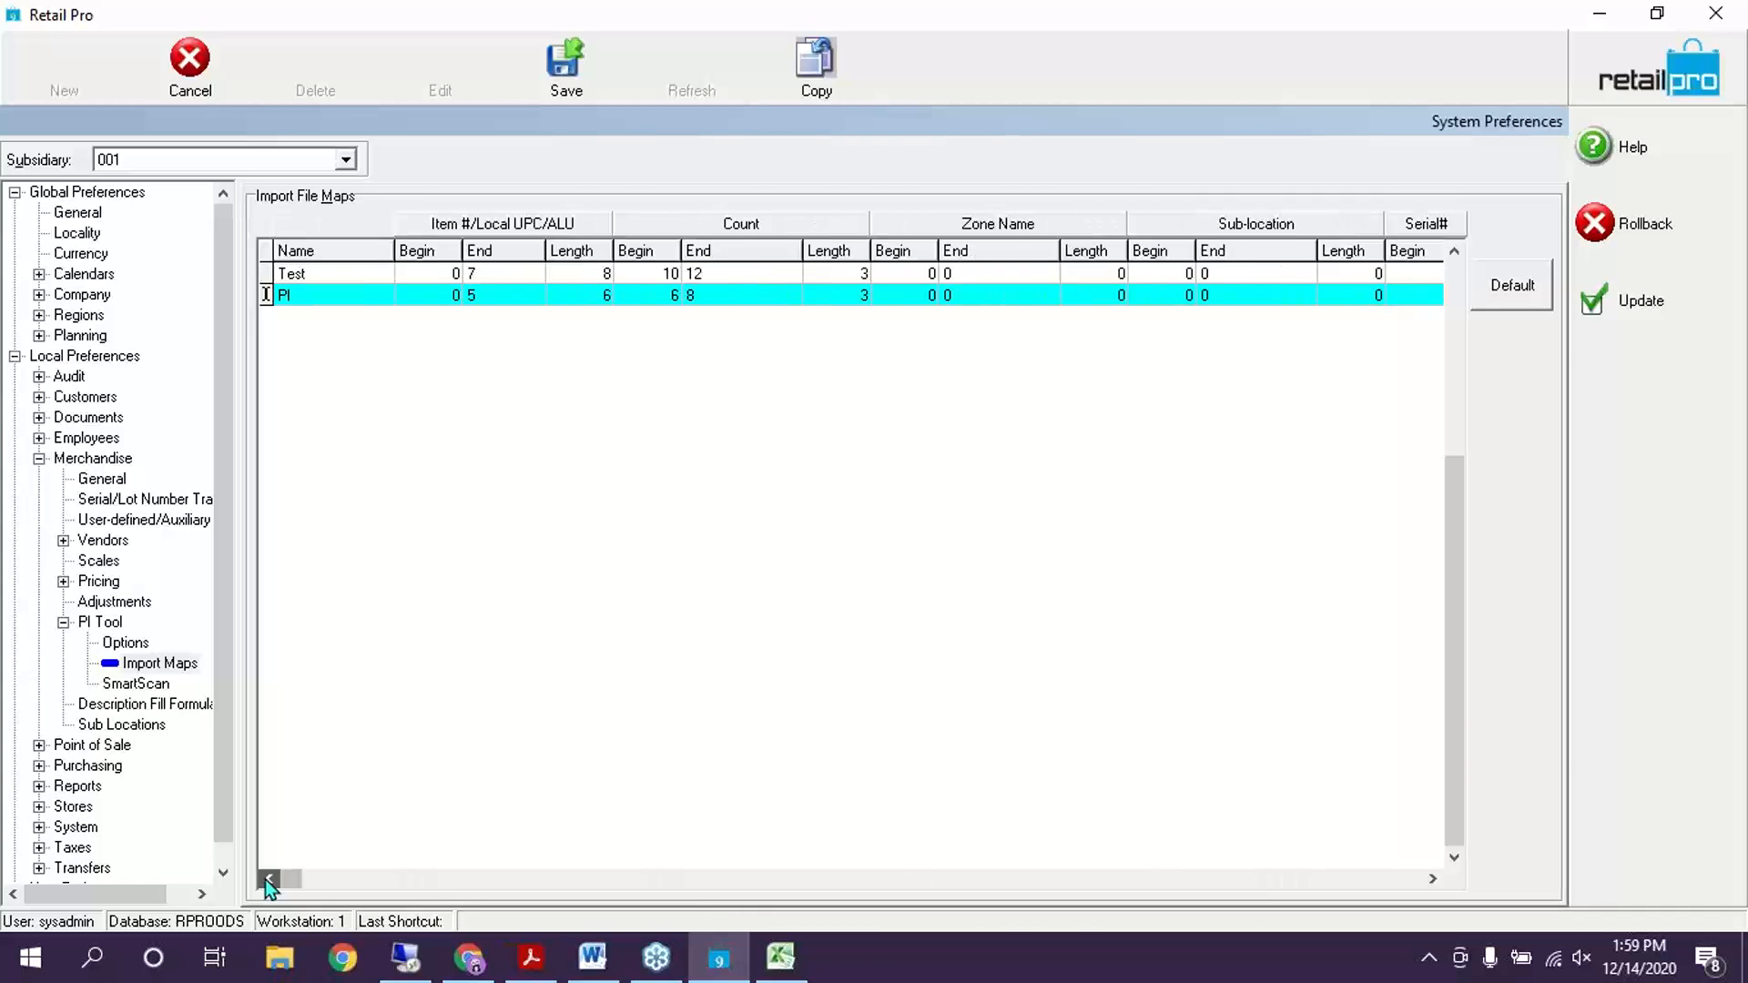
pyautogui.click(555, 66)
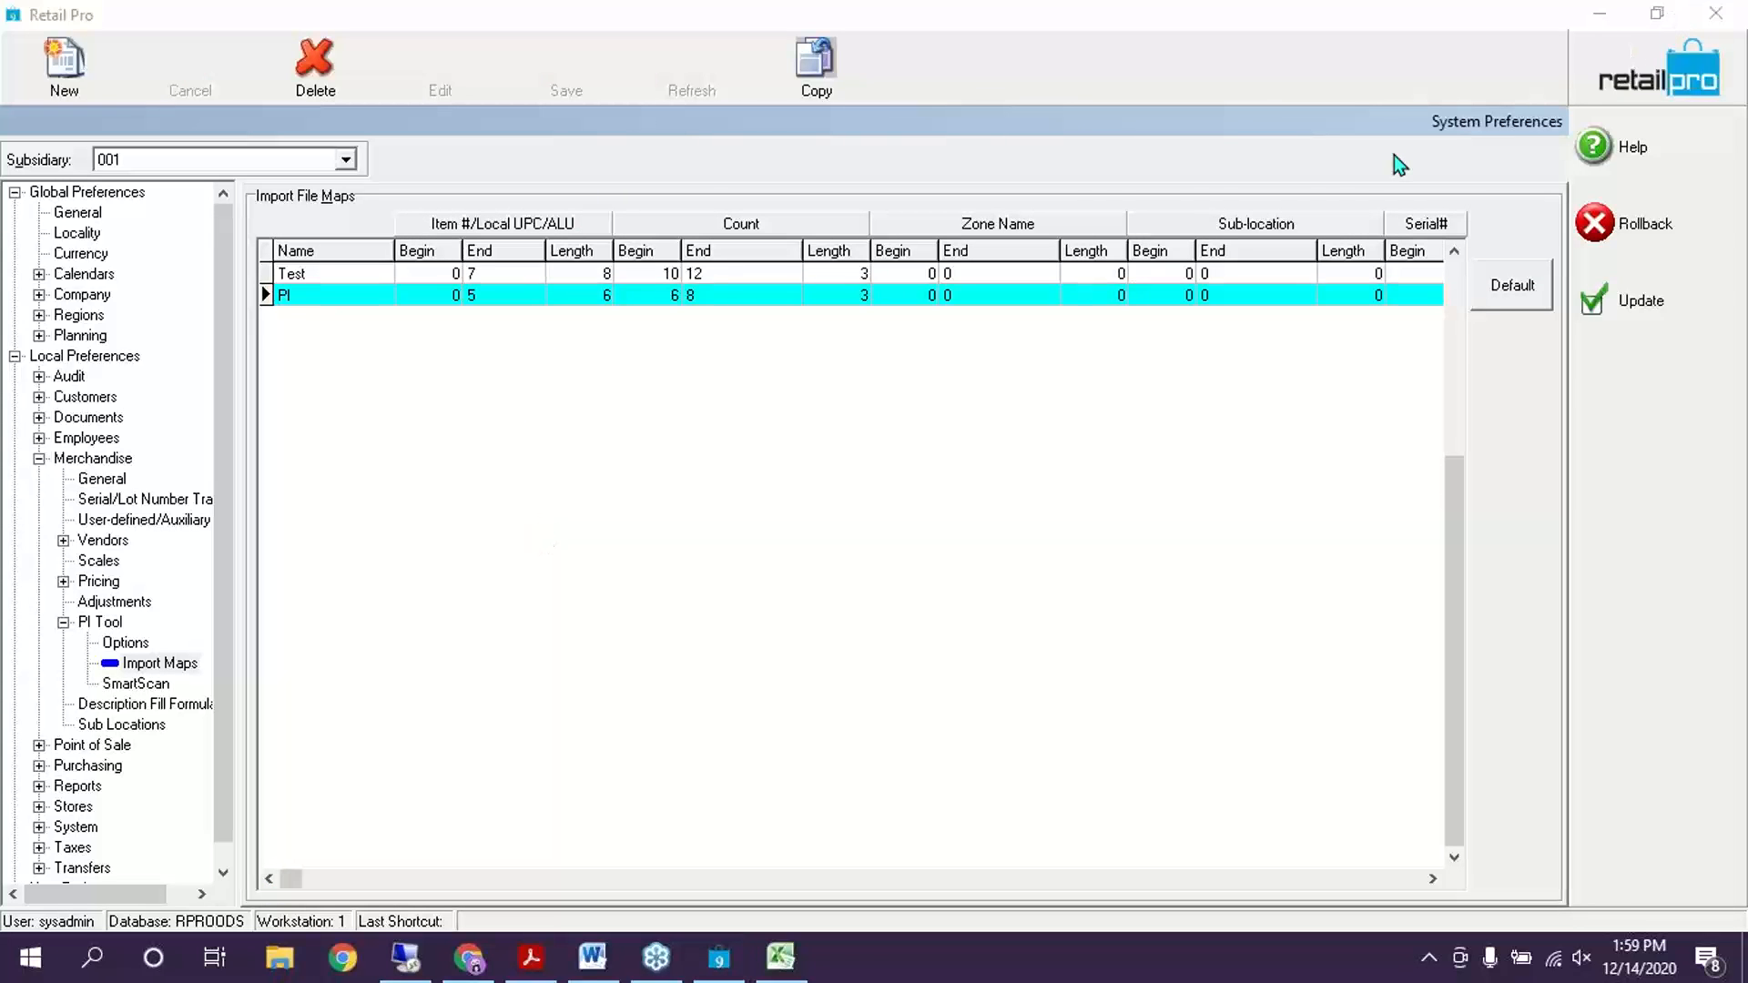
# Apply the updated preferences, open the Inventory item list, and show the Physical Inventory options
pyautogui.click(1650, 311)
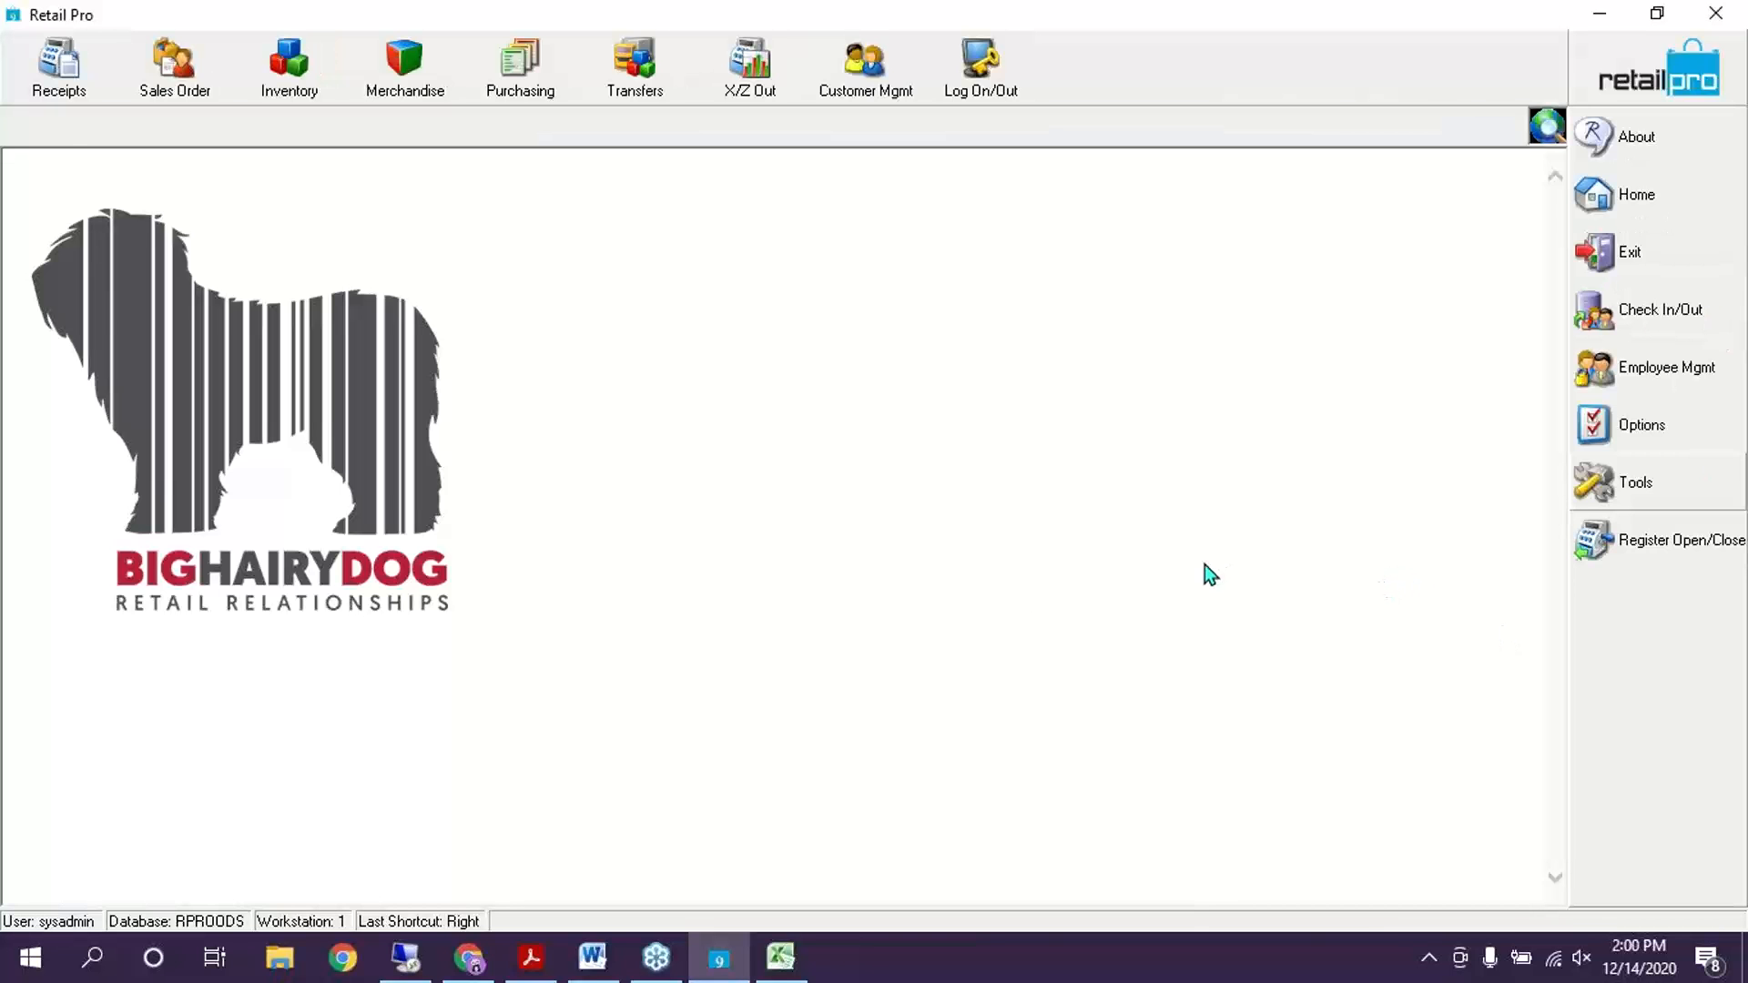
pyautogui.click(289, 66)
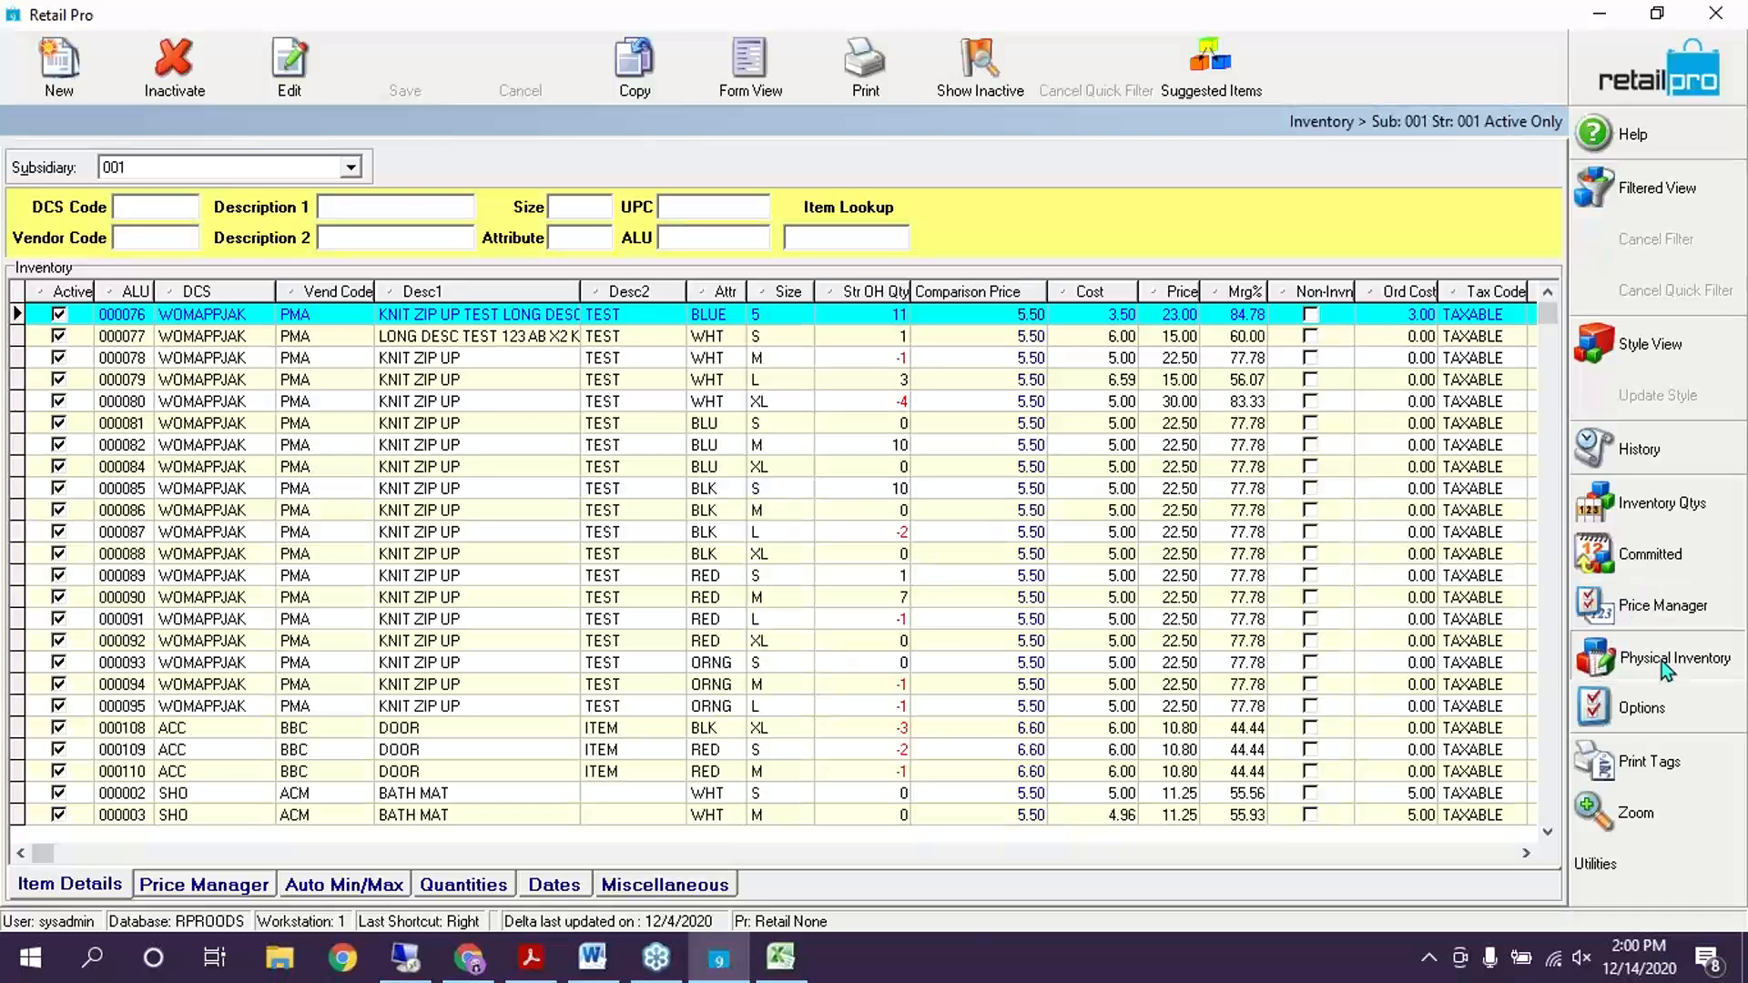
pyautogui.click(1663, 657)
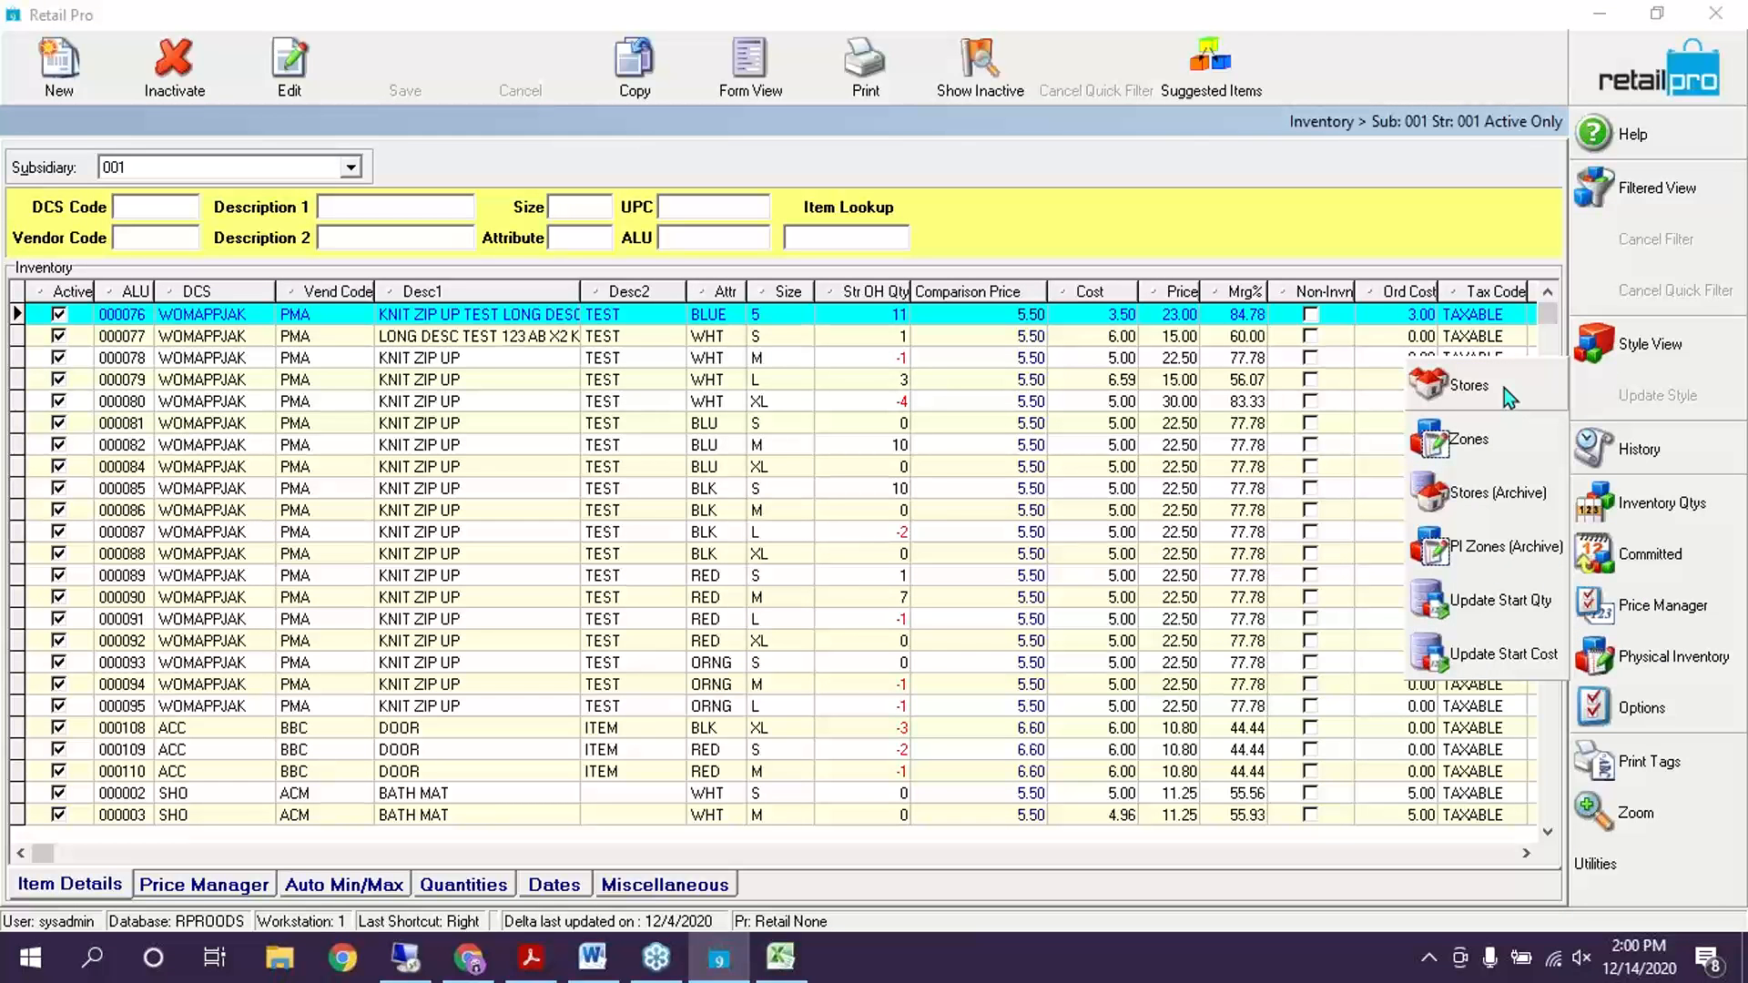
# Open the physical inventory zones and view the scanned items for zone WH
pyautogui.click(1467, 440)
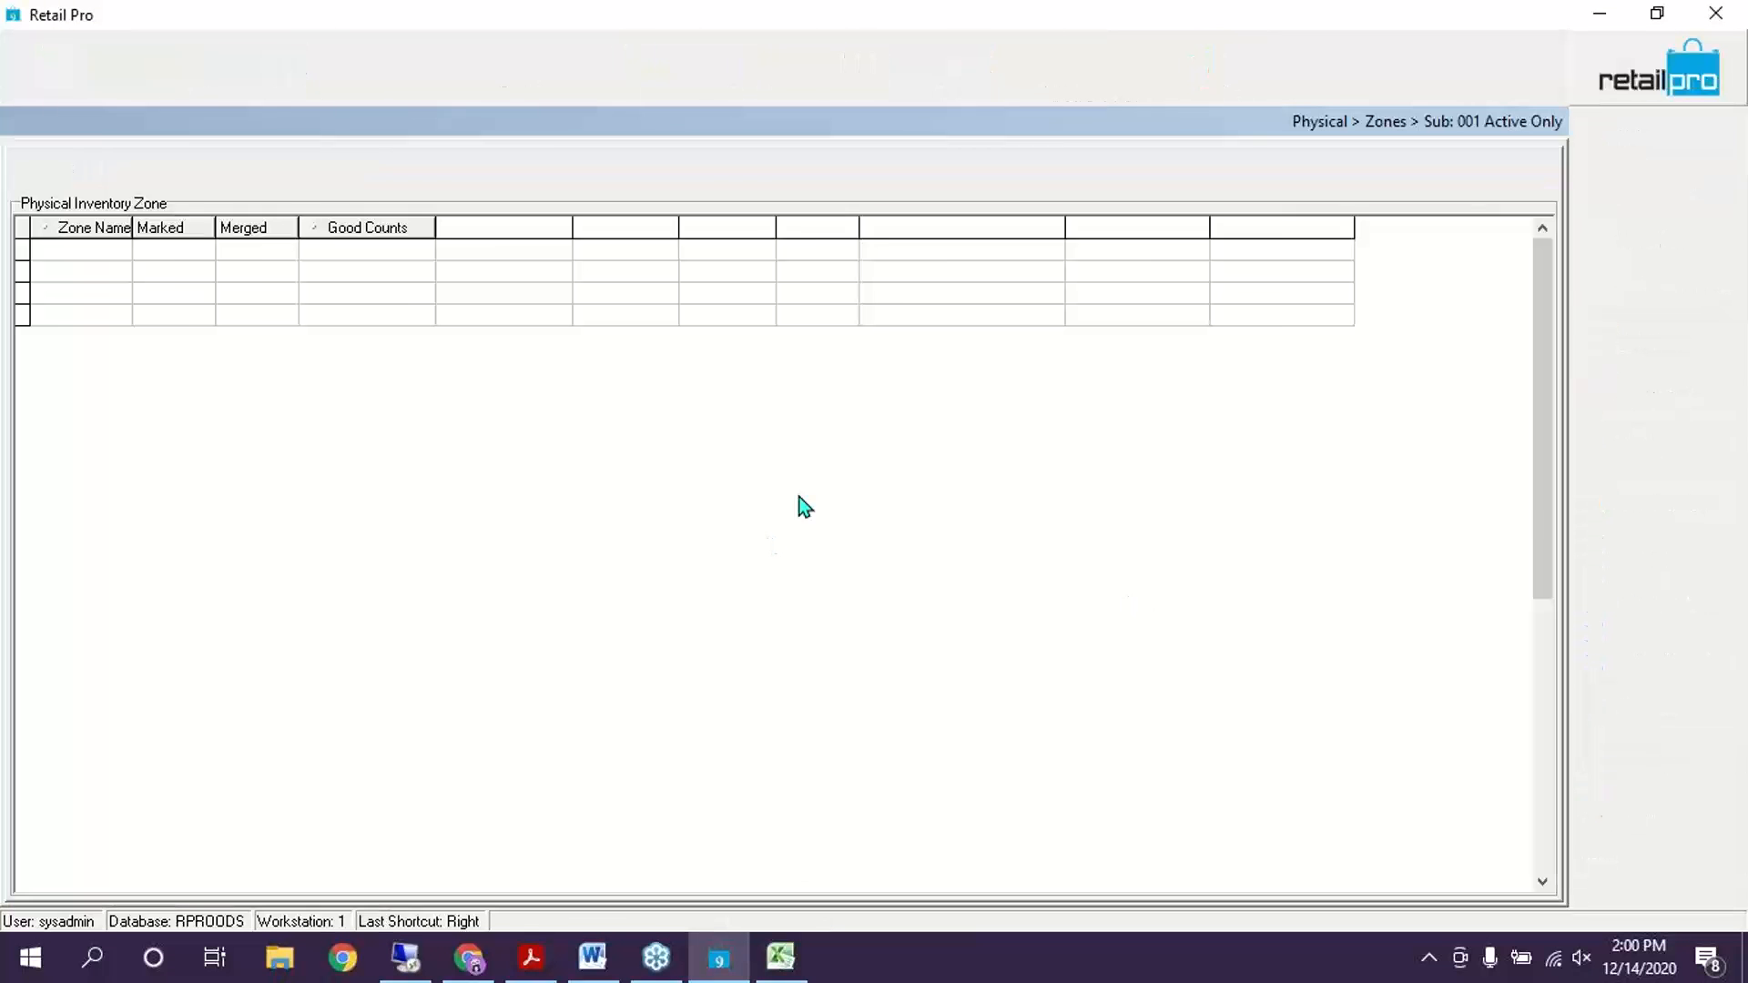
pyautogui.click(805, 293)
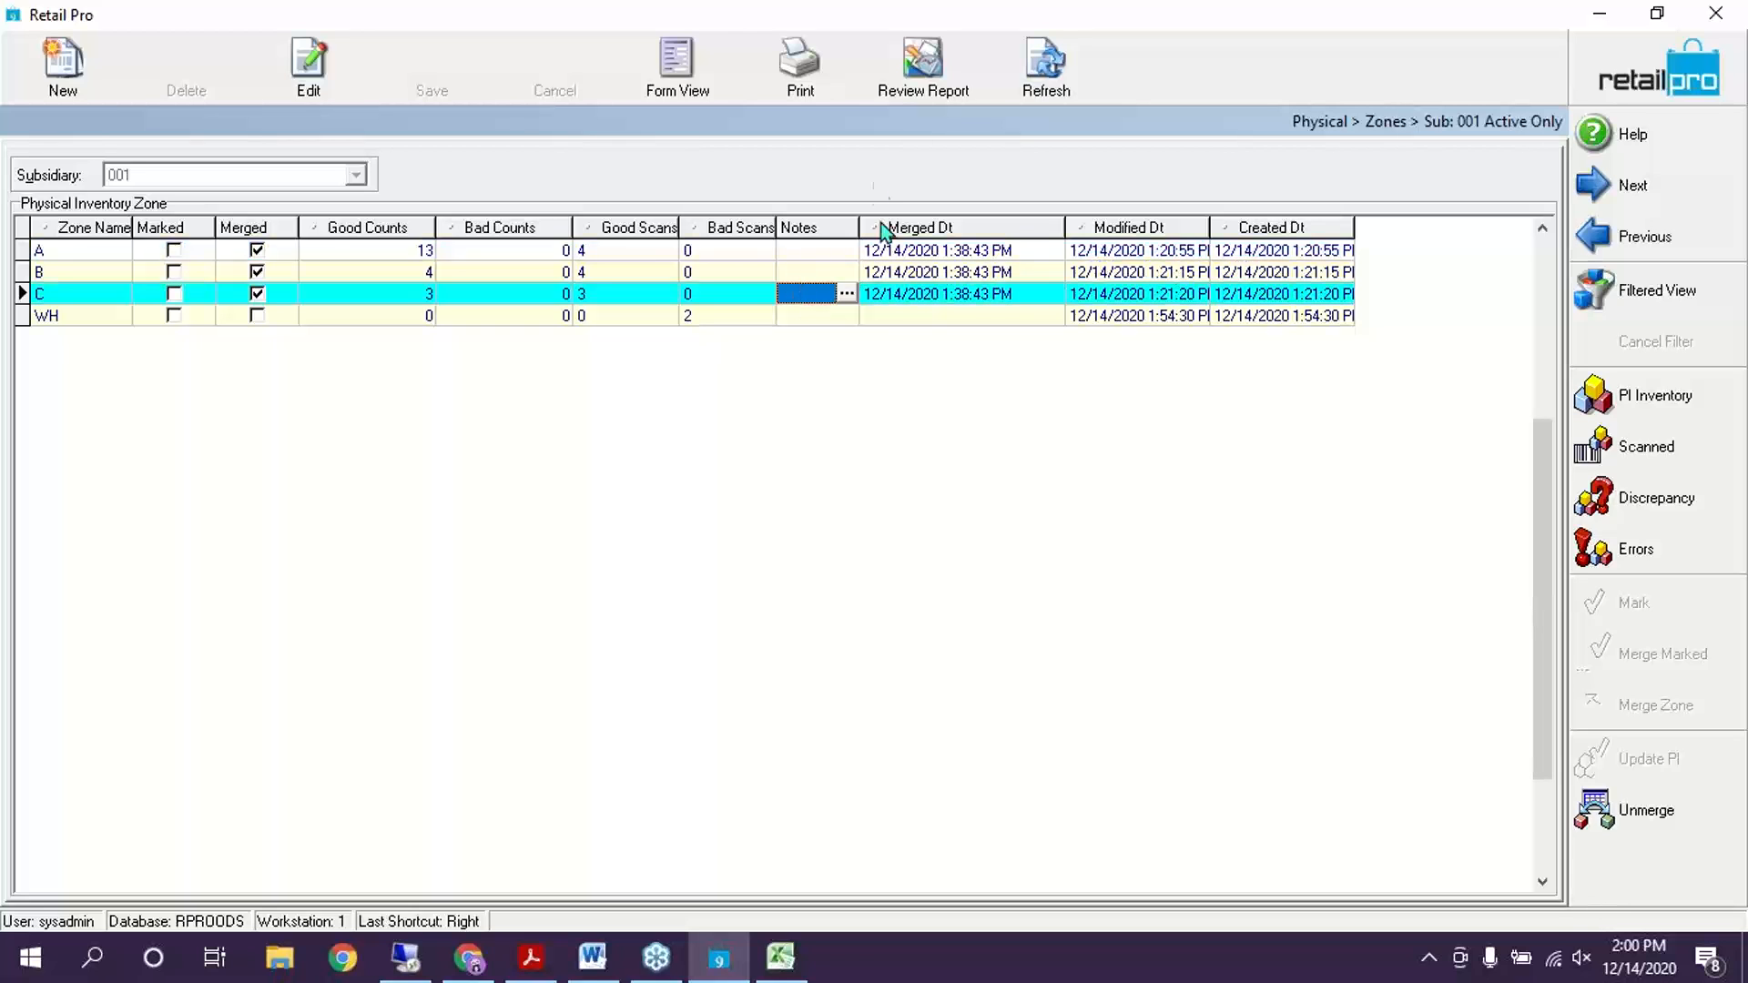
pyautogui.click(720, 314)
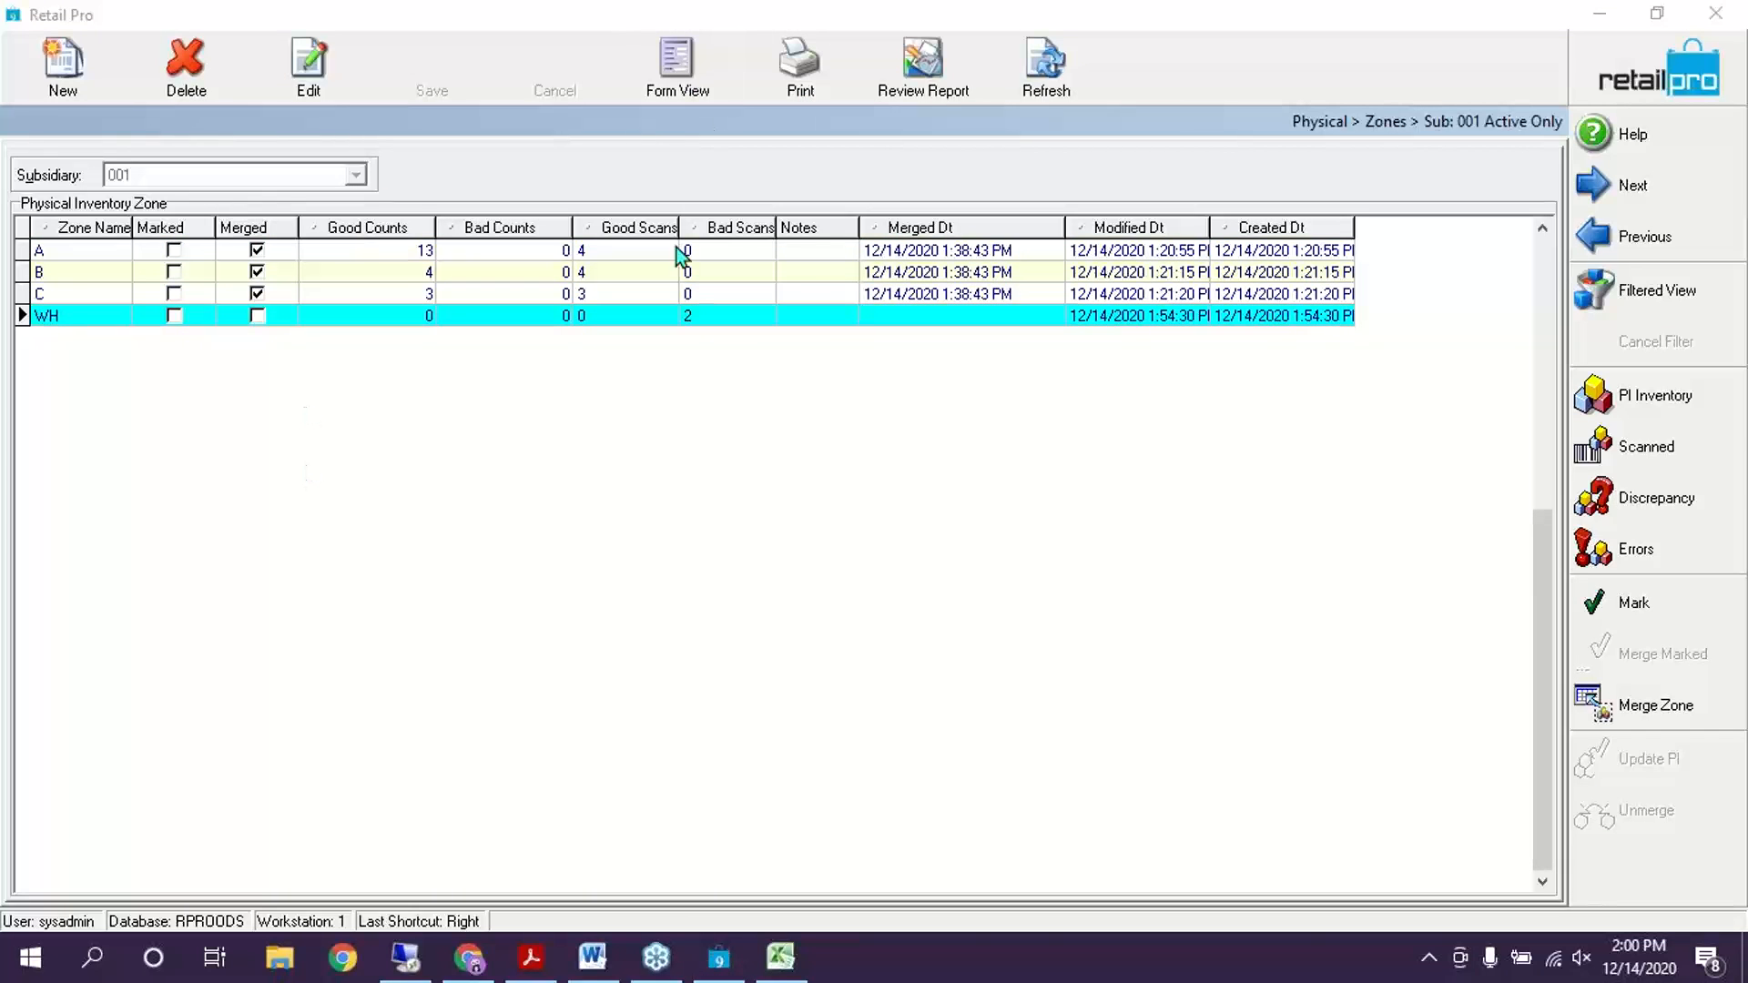
pyautogui.click(672, 76)
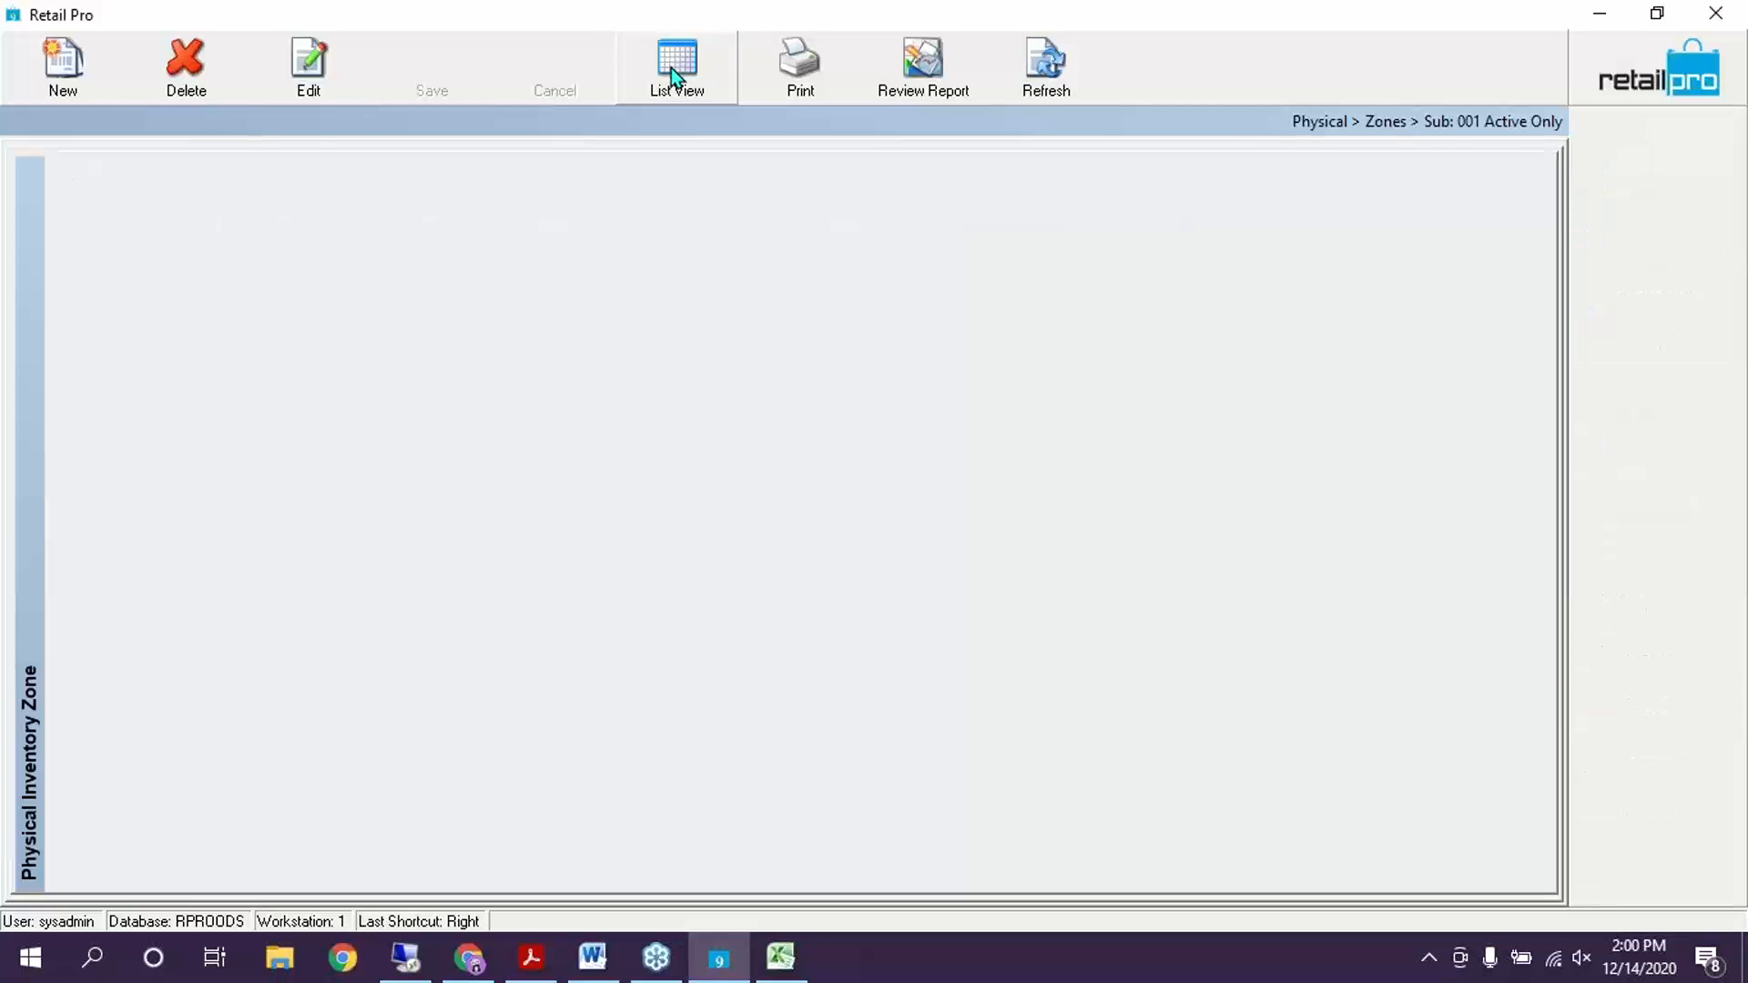
pyautogui.click(658, 96)
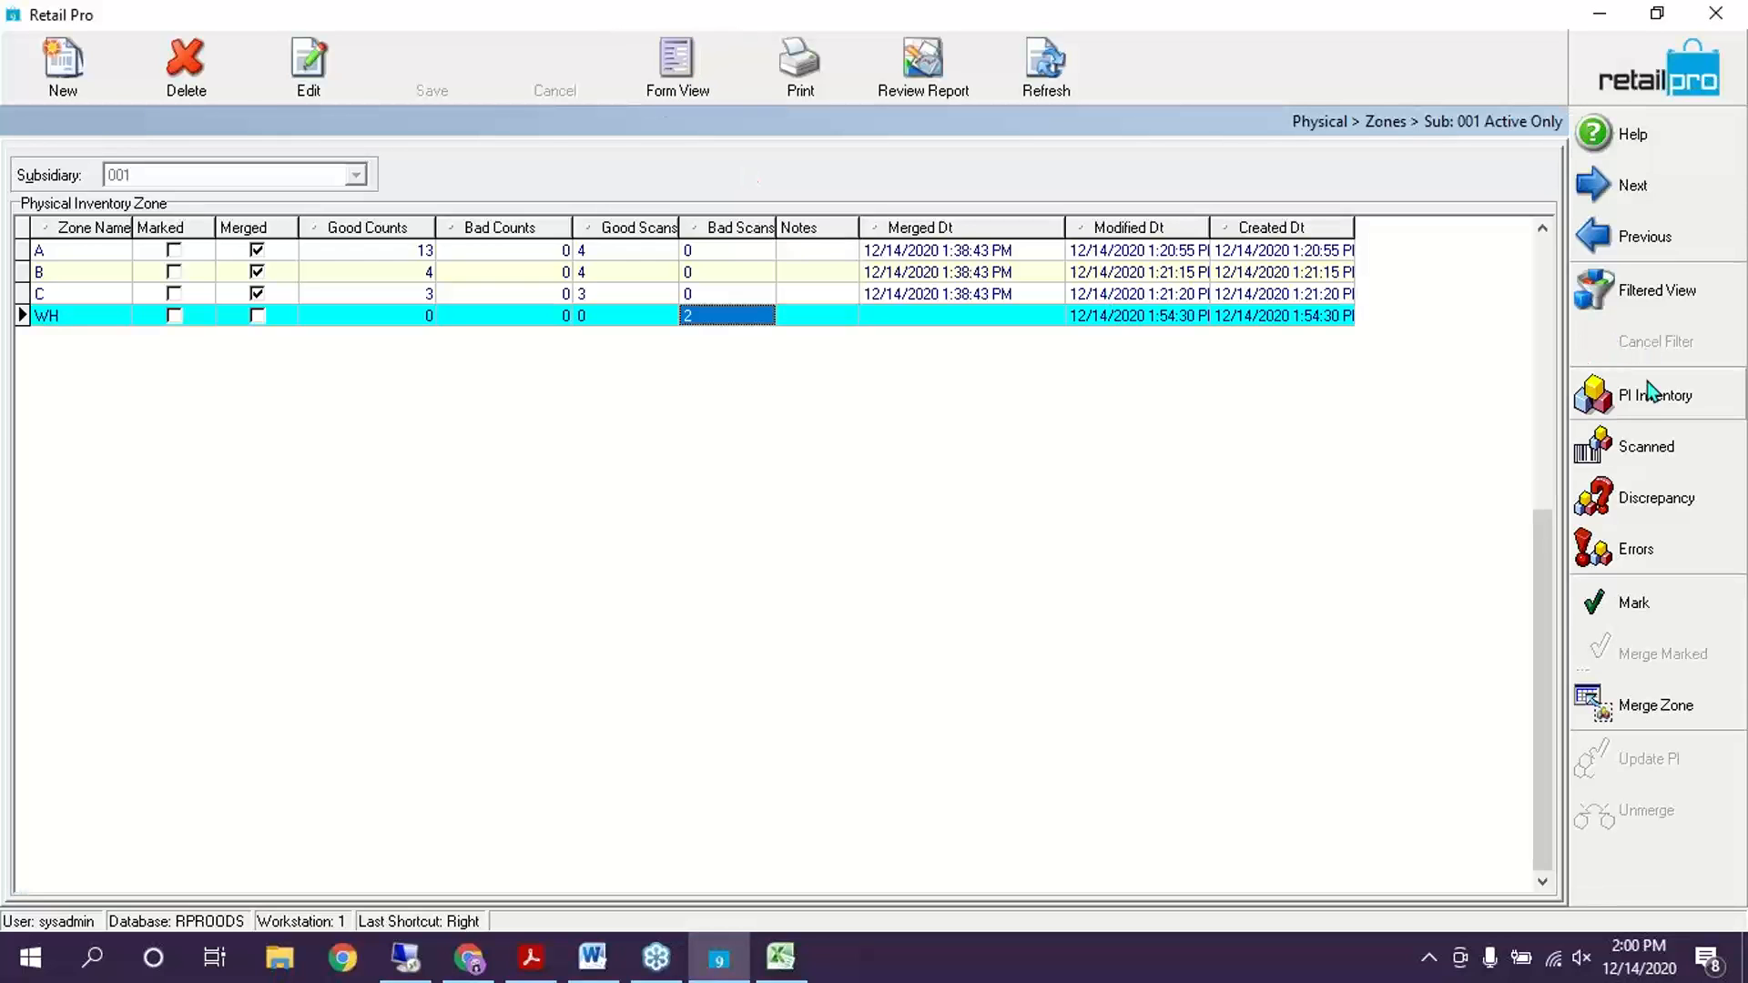
pyautogui.click(1653, 450)
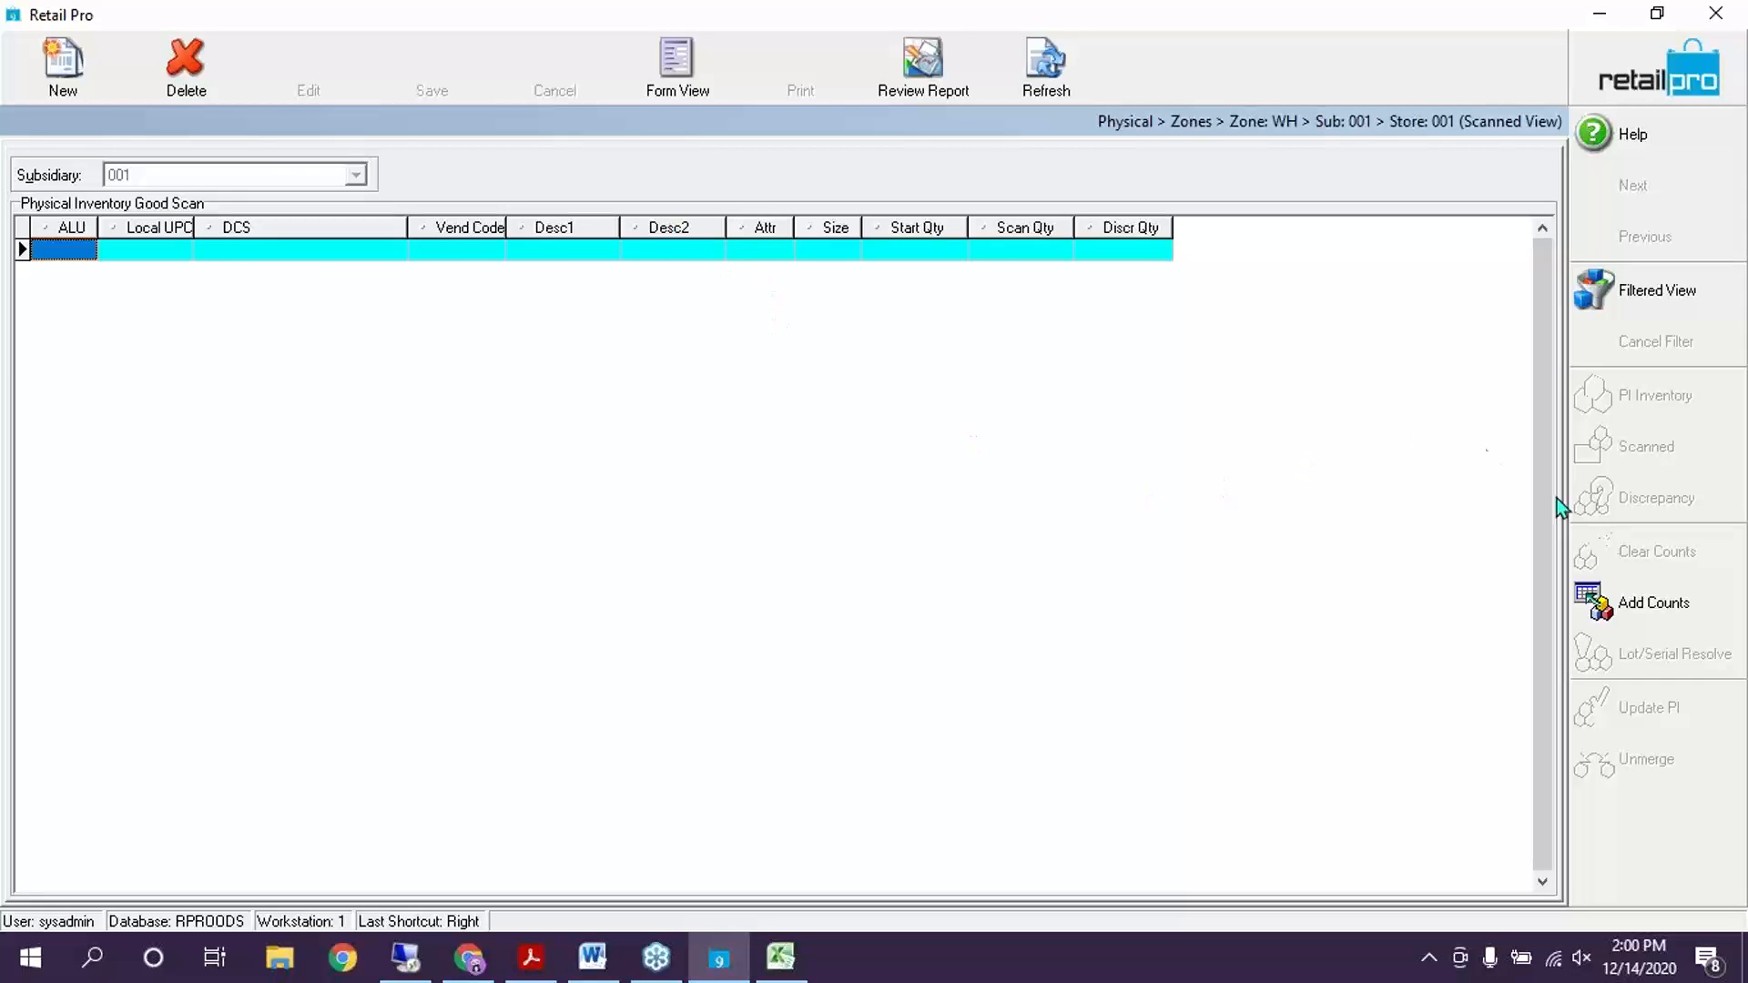
# Review the PI map for importing counts into zone WH, then cancel without importing
pyautogui.click(1647, 606)
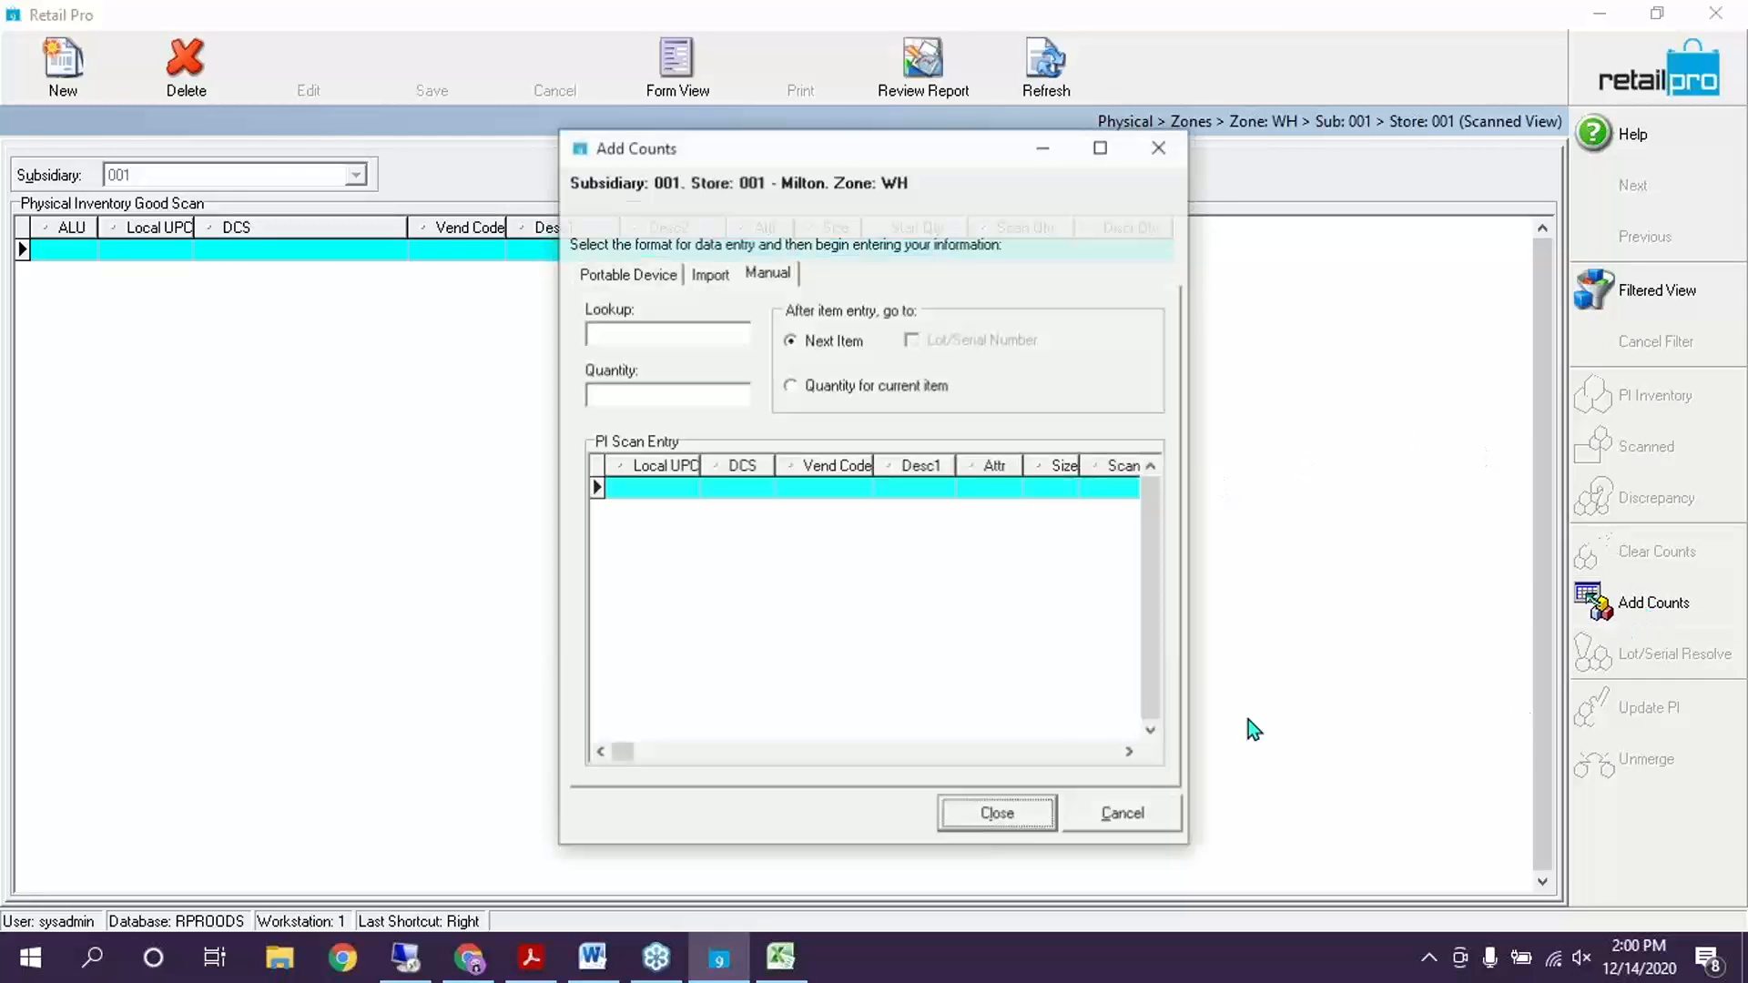
pyautogui.click(719, 272)
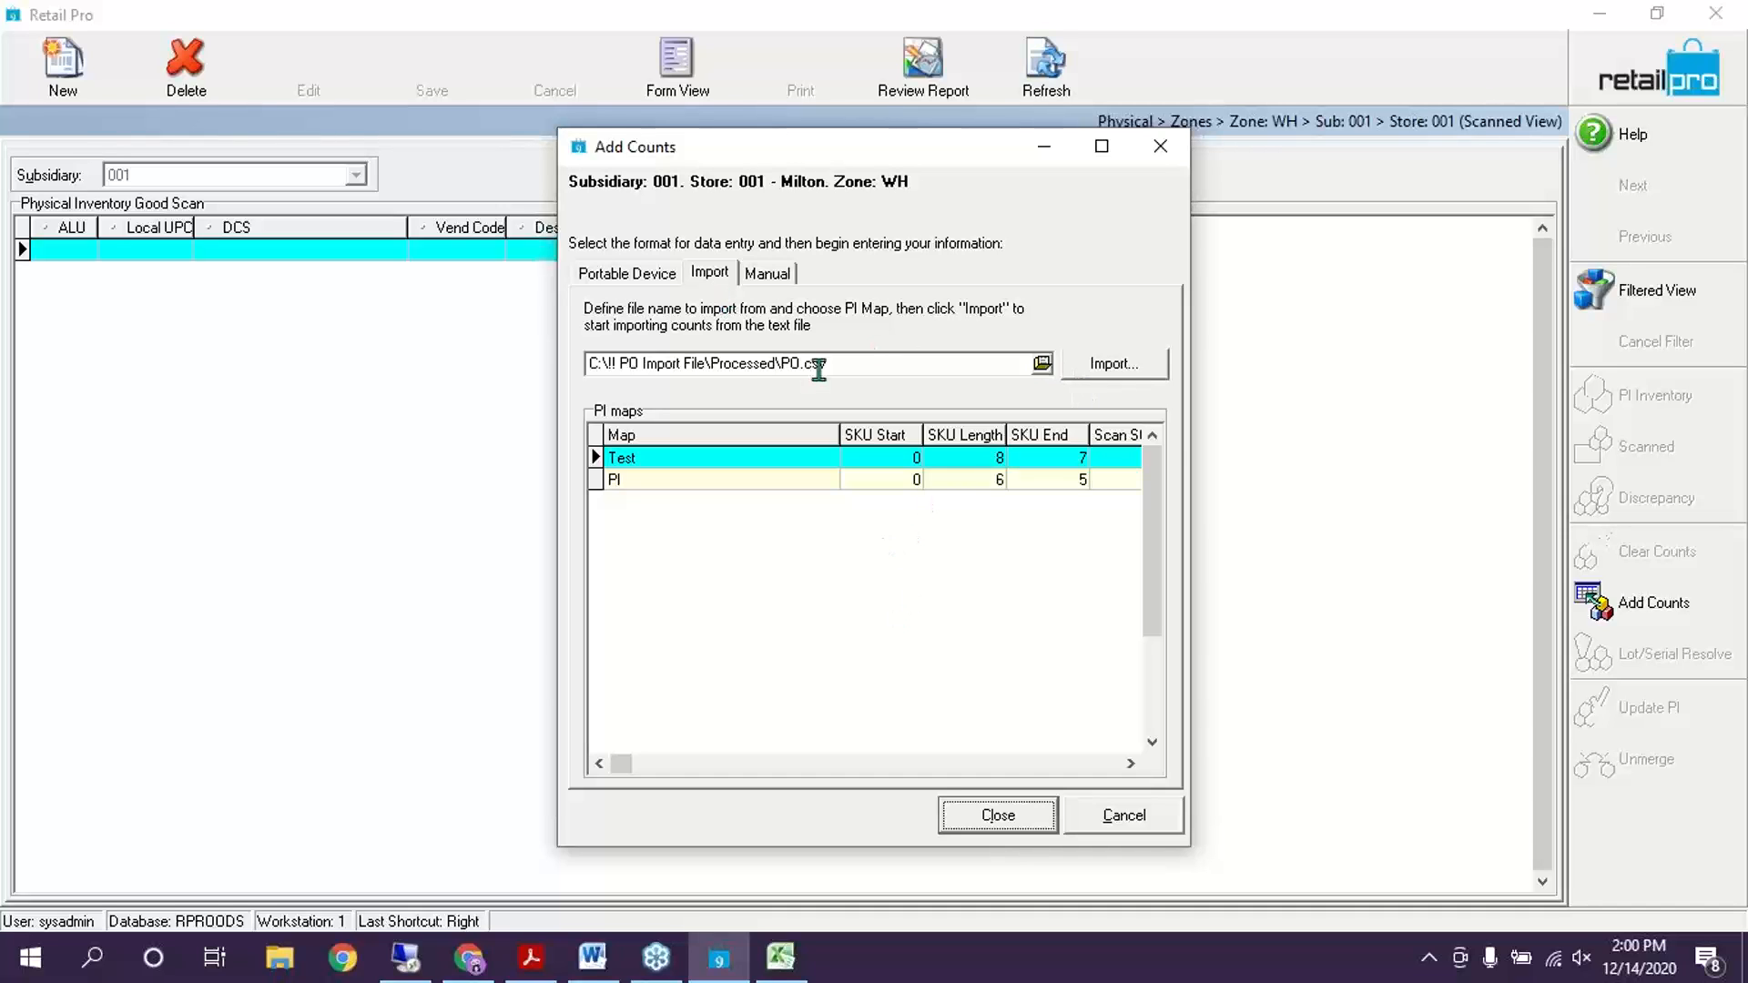
pyautogui.click(874, 368)
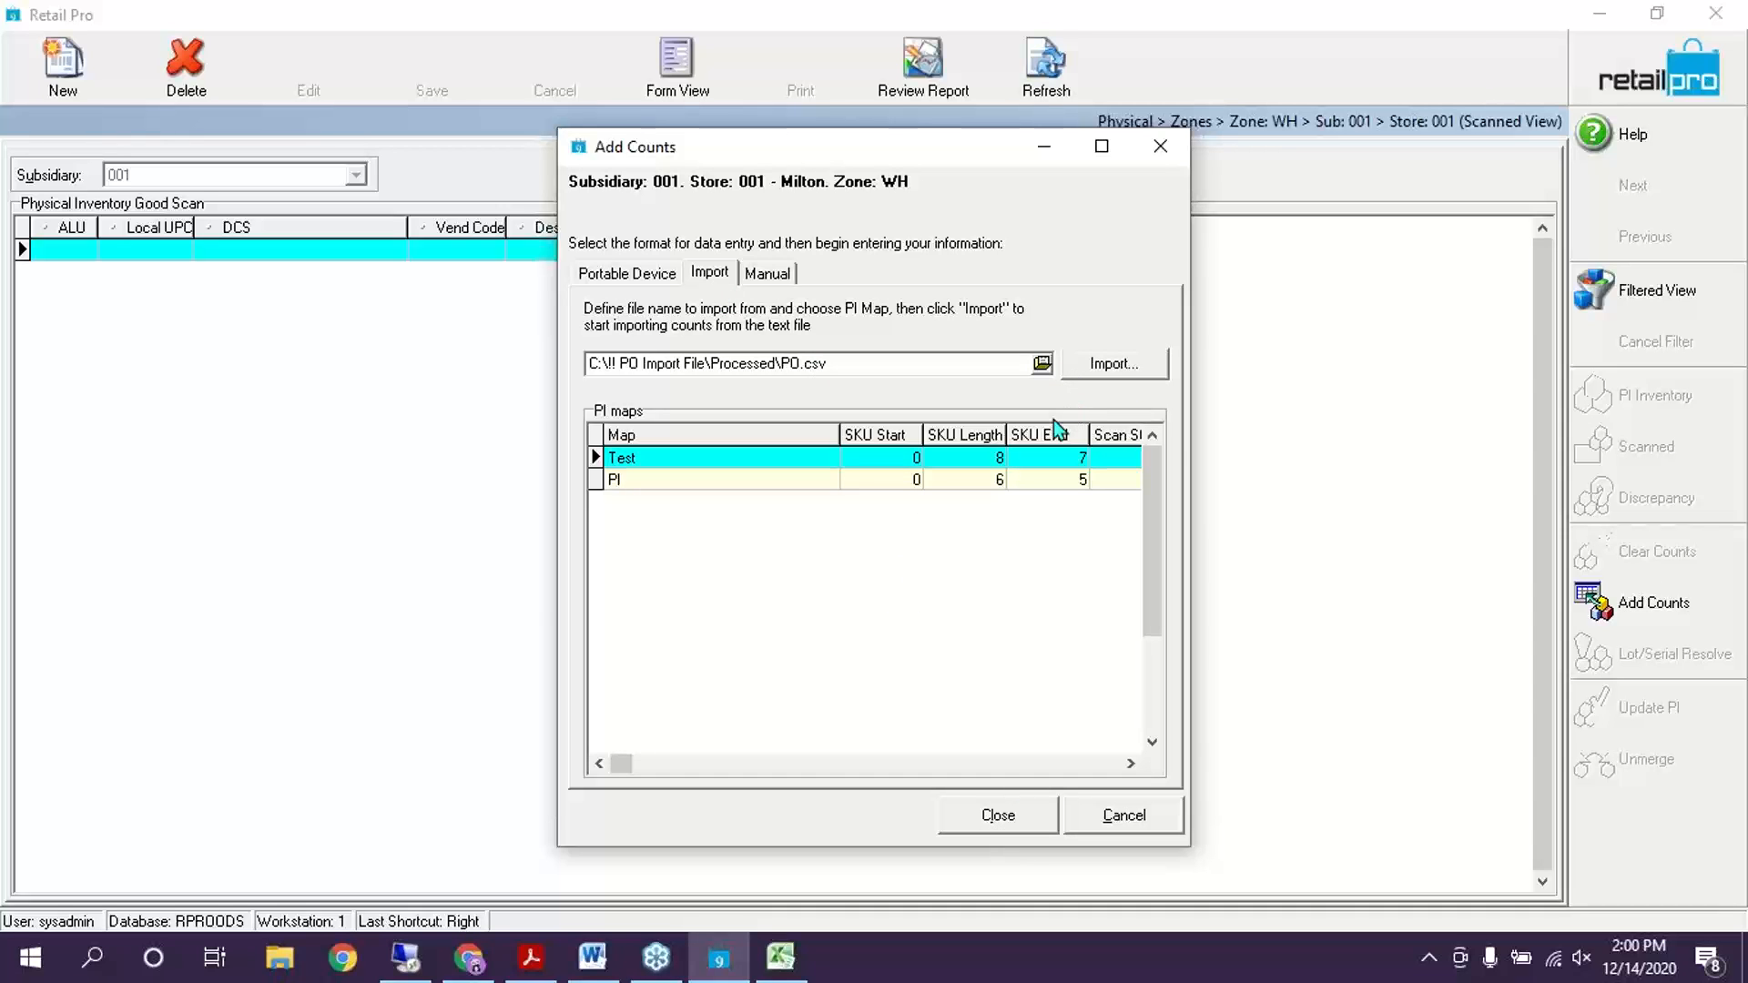
pyautogui.click(671, 482)
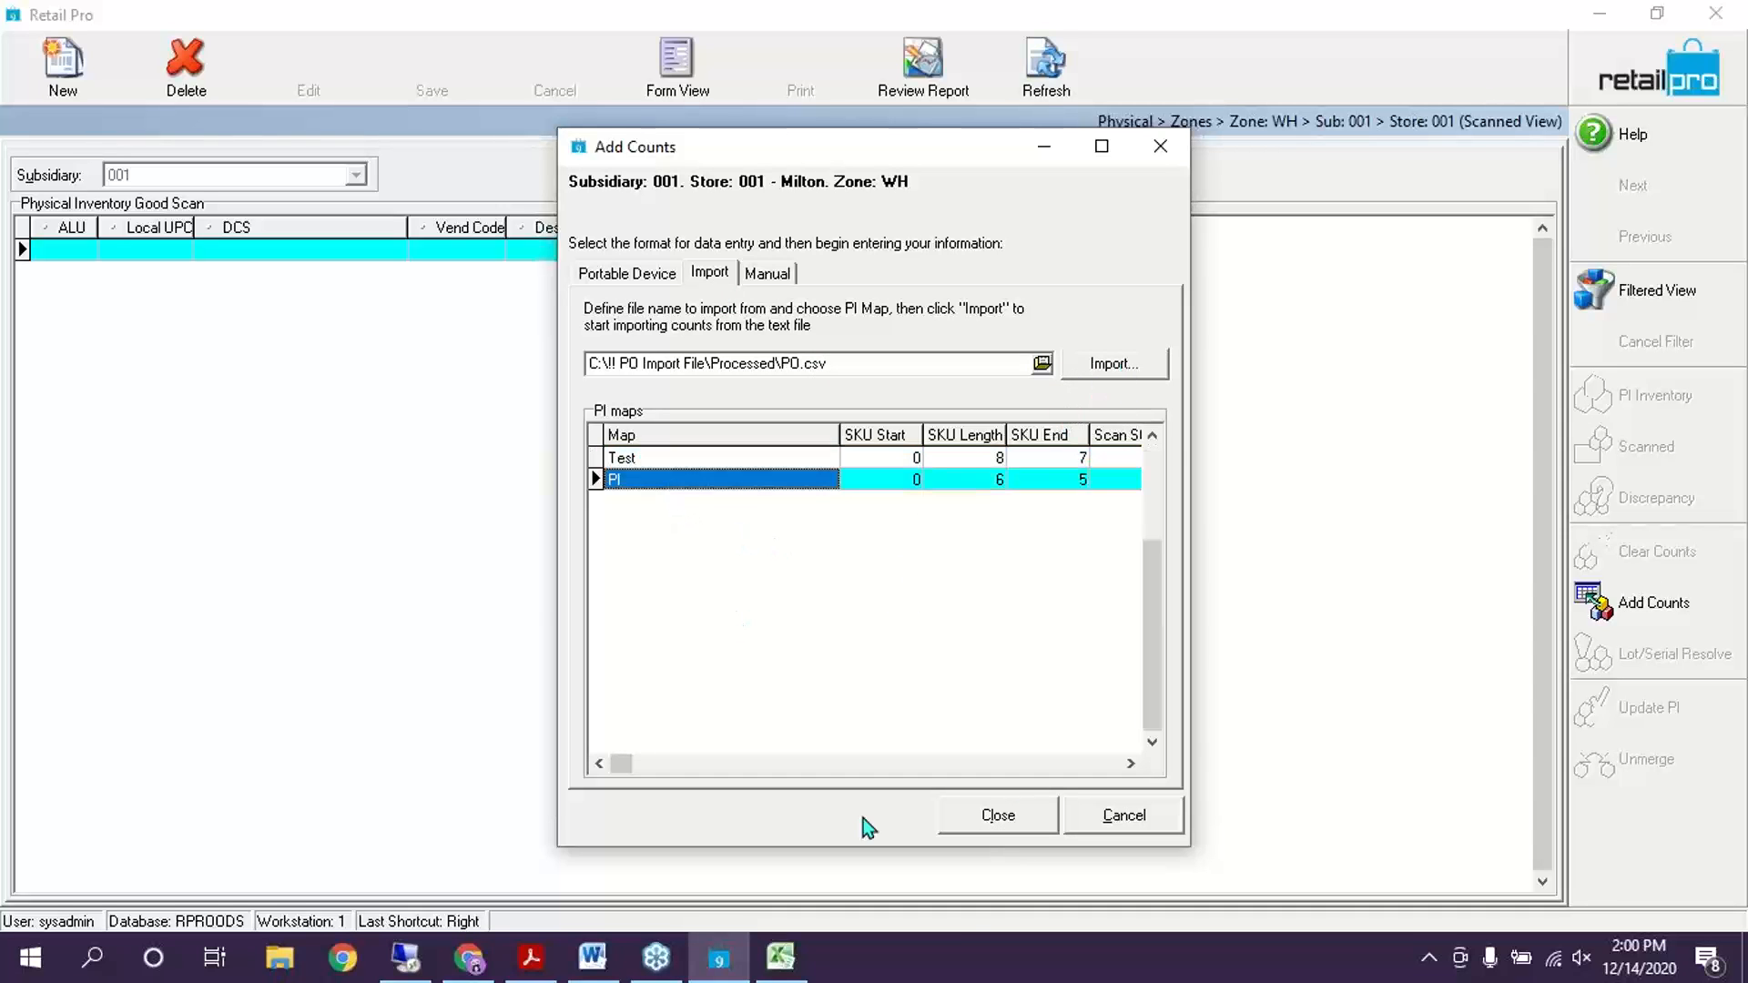
pyautogui.click(729, 458)
pyautogui.click(709, 485)
pyautogui.click(1146, 828)
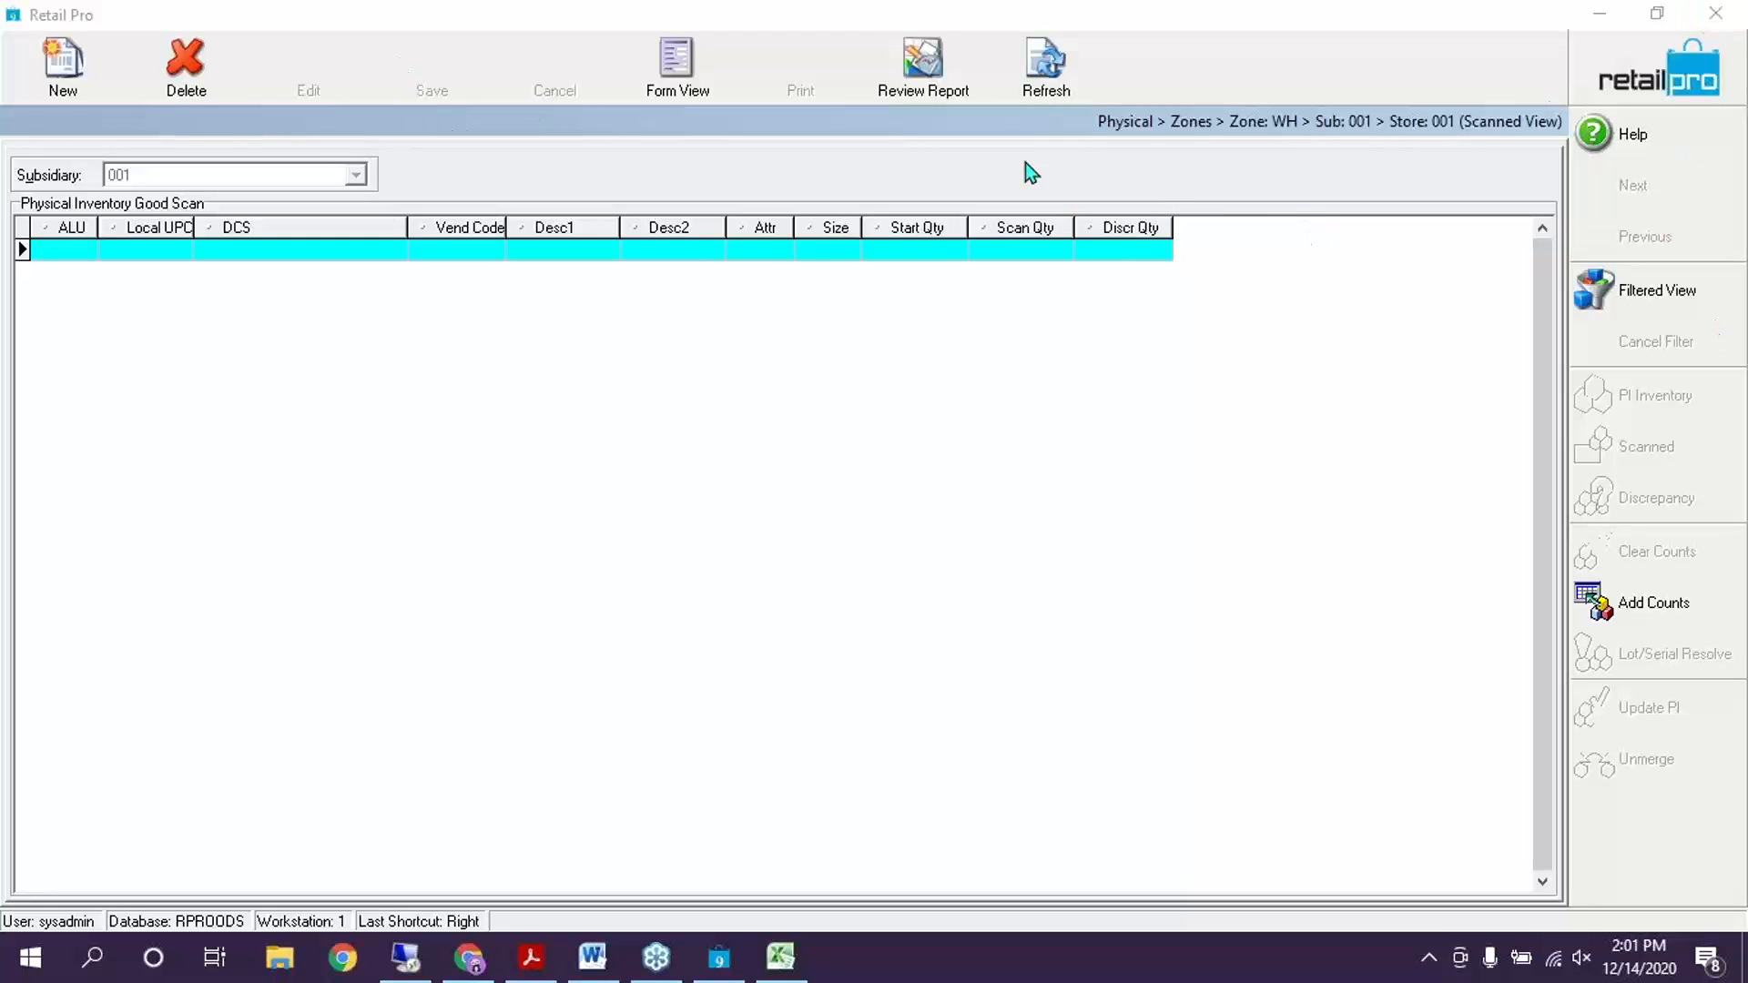
# Check zone WH's discrepancies, then return to the inventory item list
pyautogui.click(1687, 78)
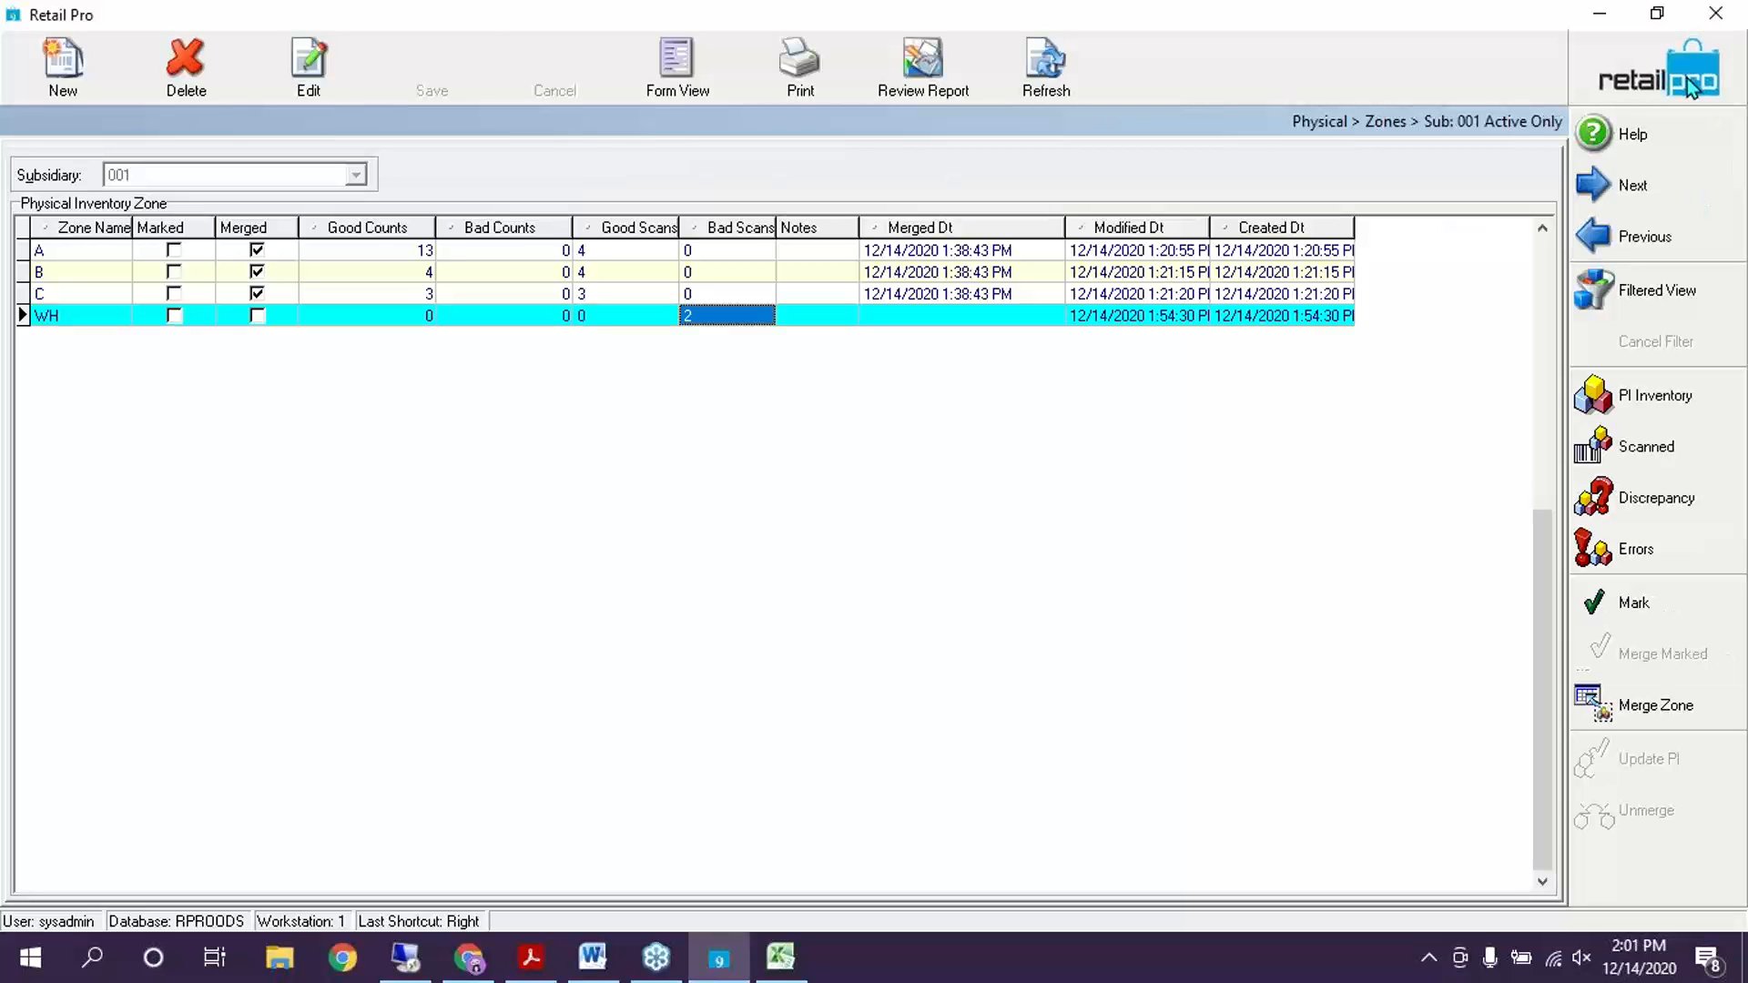
pyautogui.click(1635, 493)
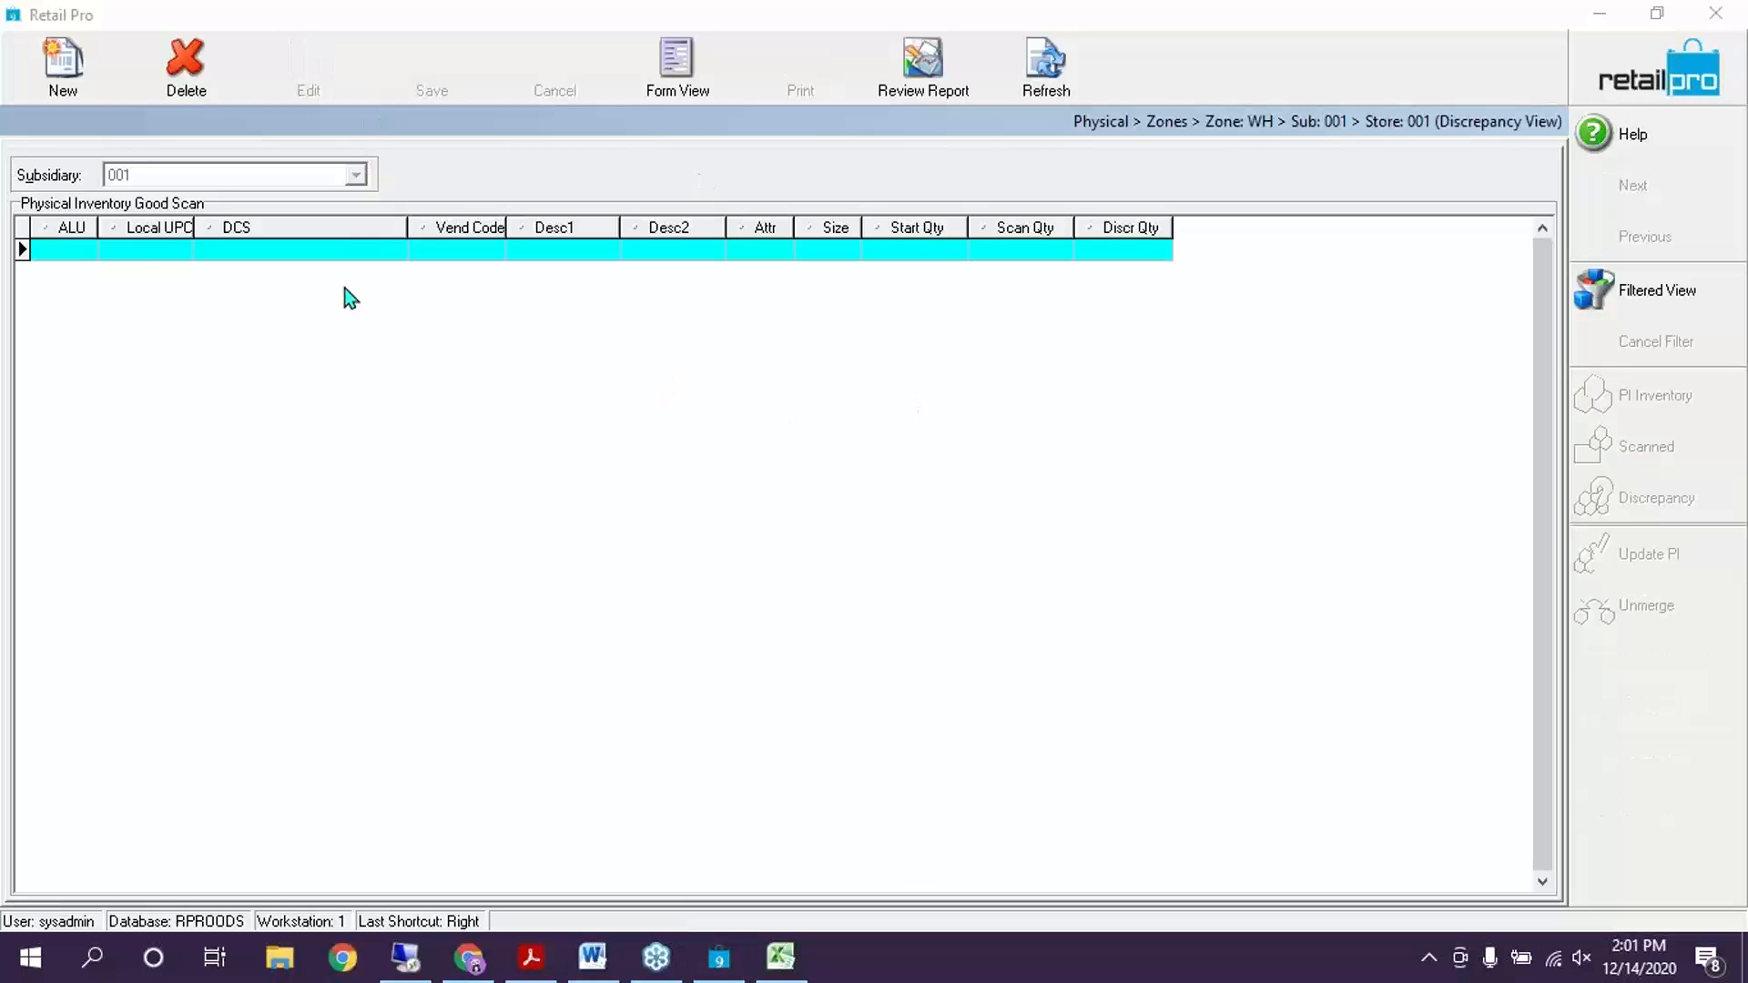
pyautogui.click(1690, 86)
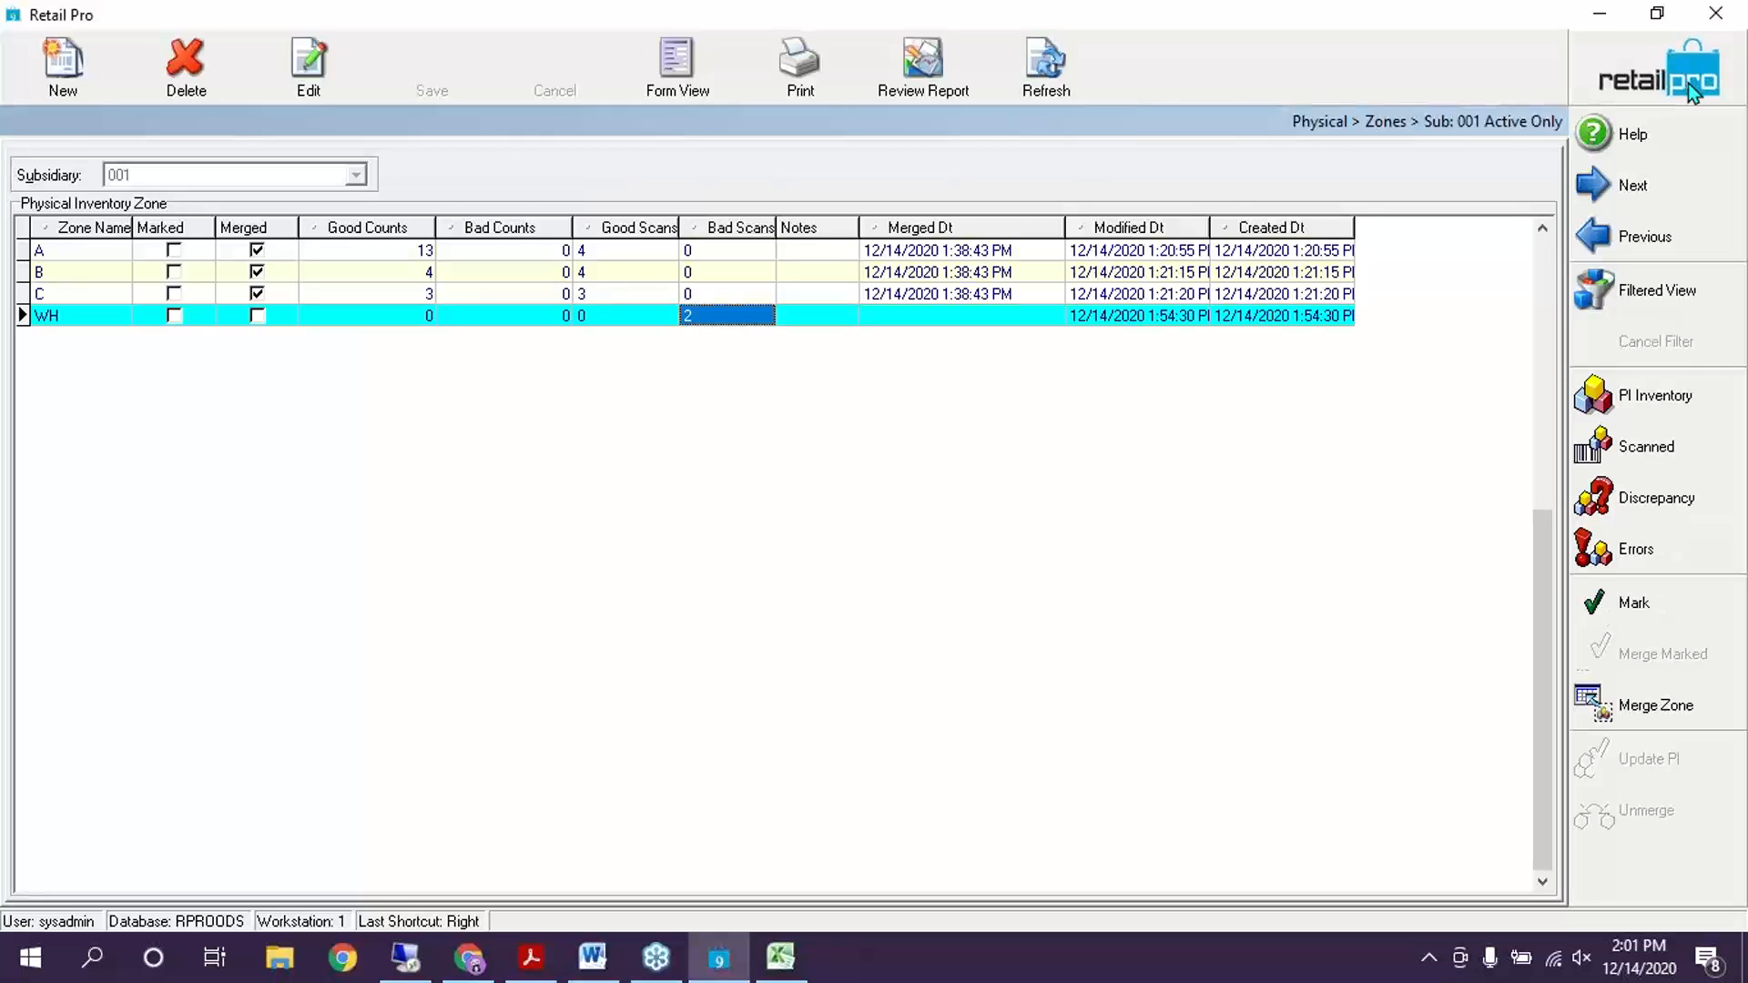
pyautogui.click(1688, 83)
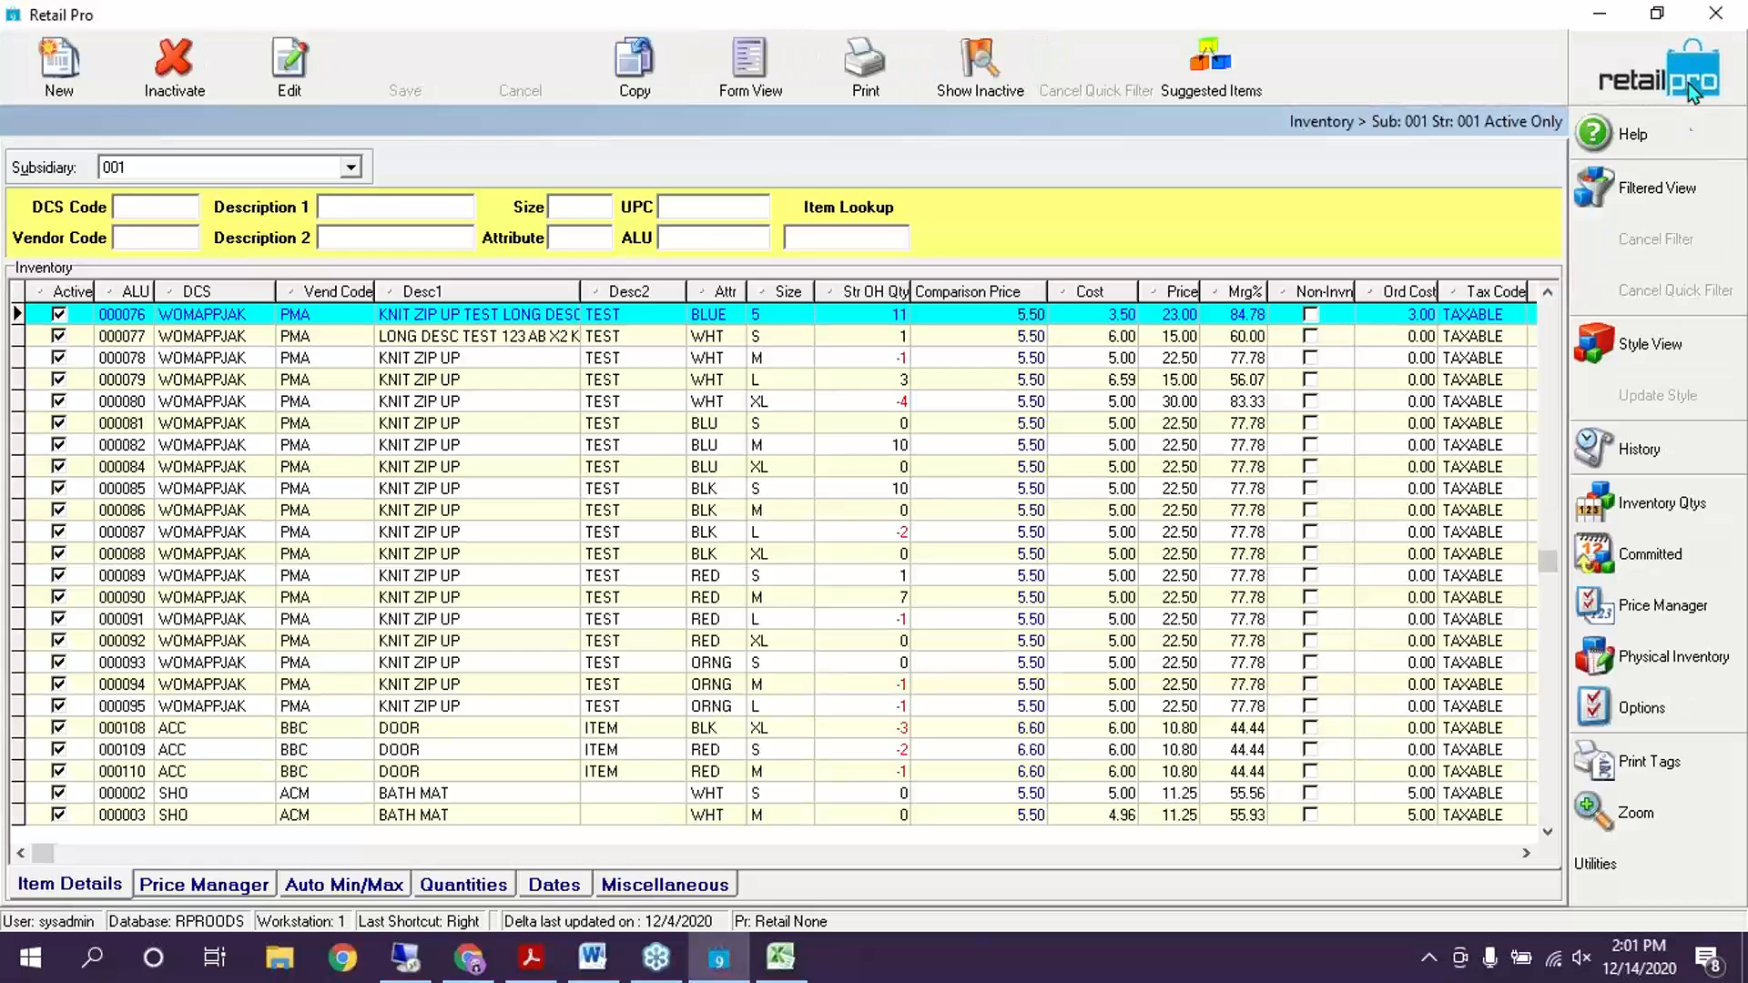
# Open the physical inventory store sheets and show store 001's discrepancy view
pyautogui.click(1672, 664)
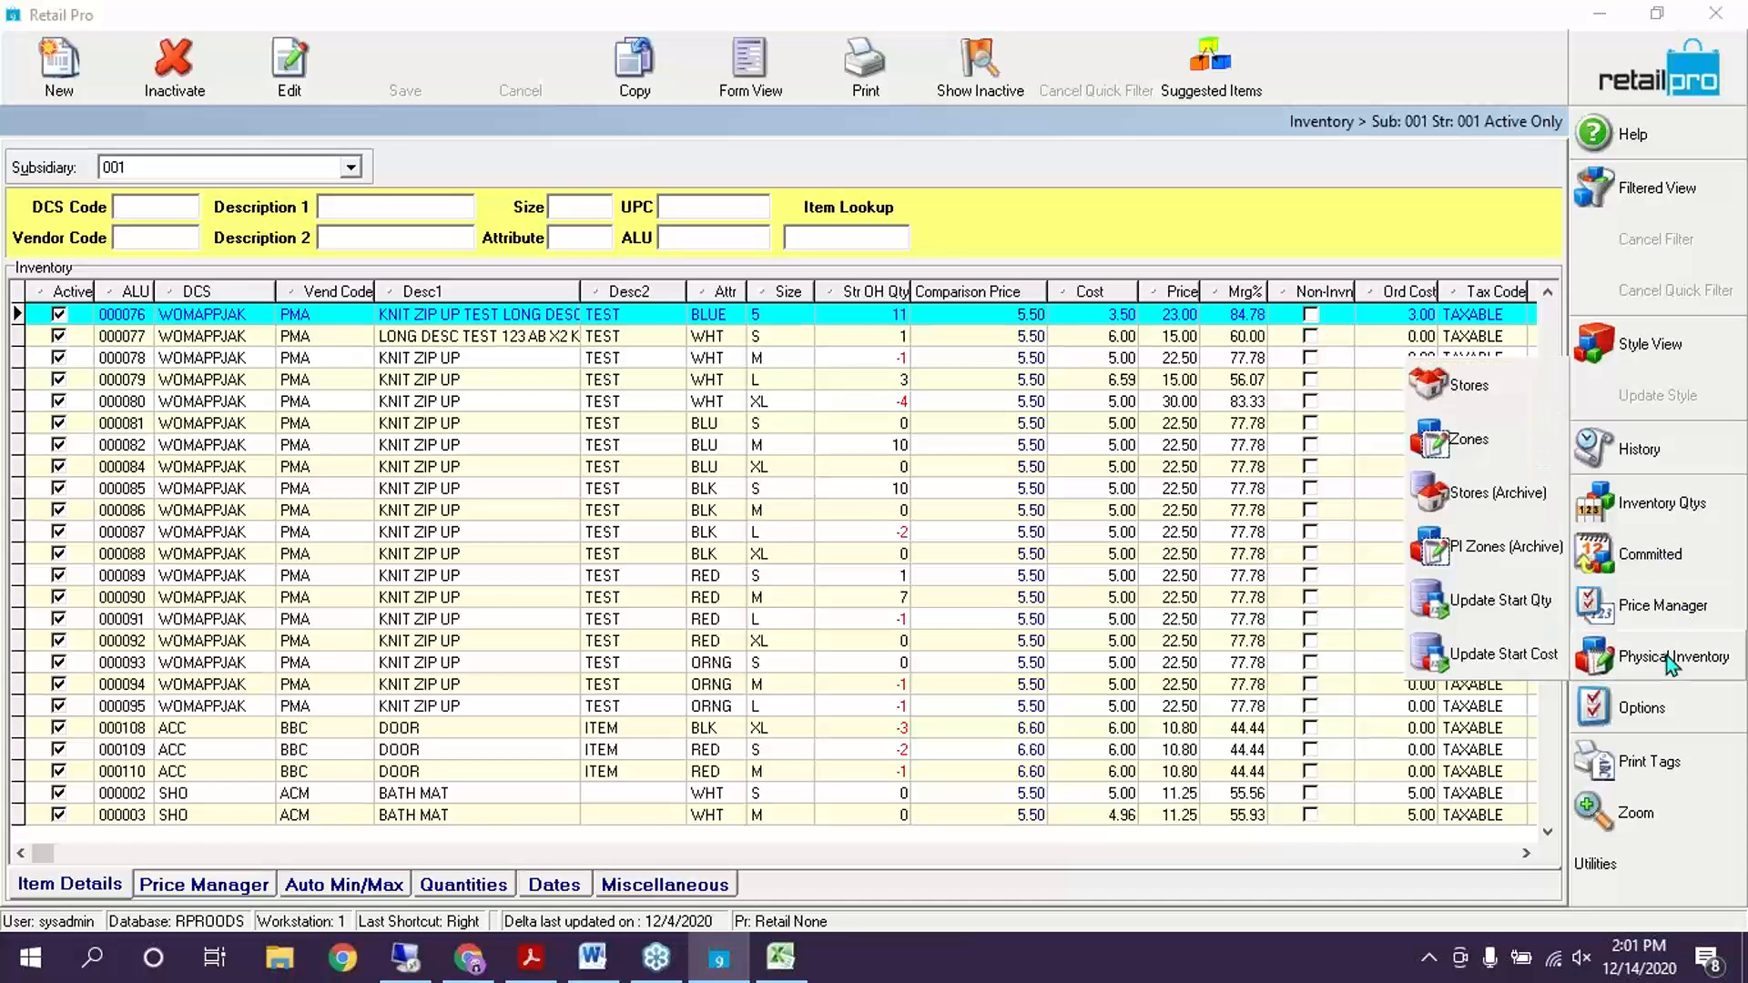
pyautogui.click(1499, 403)
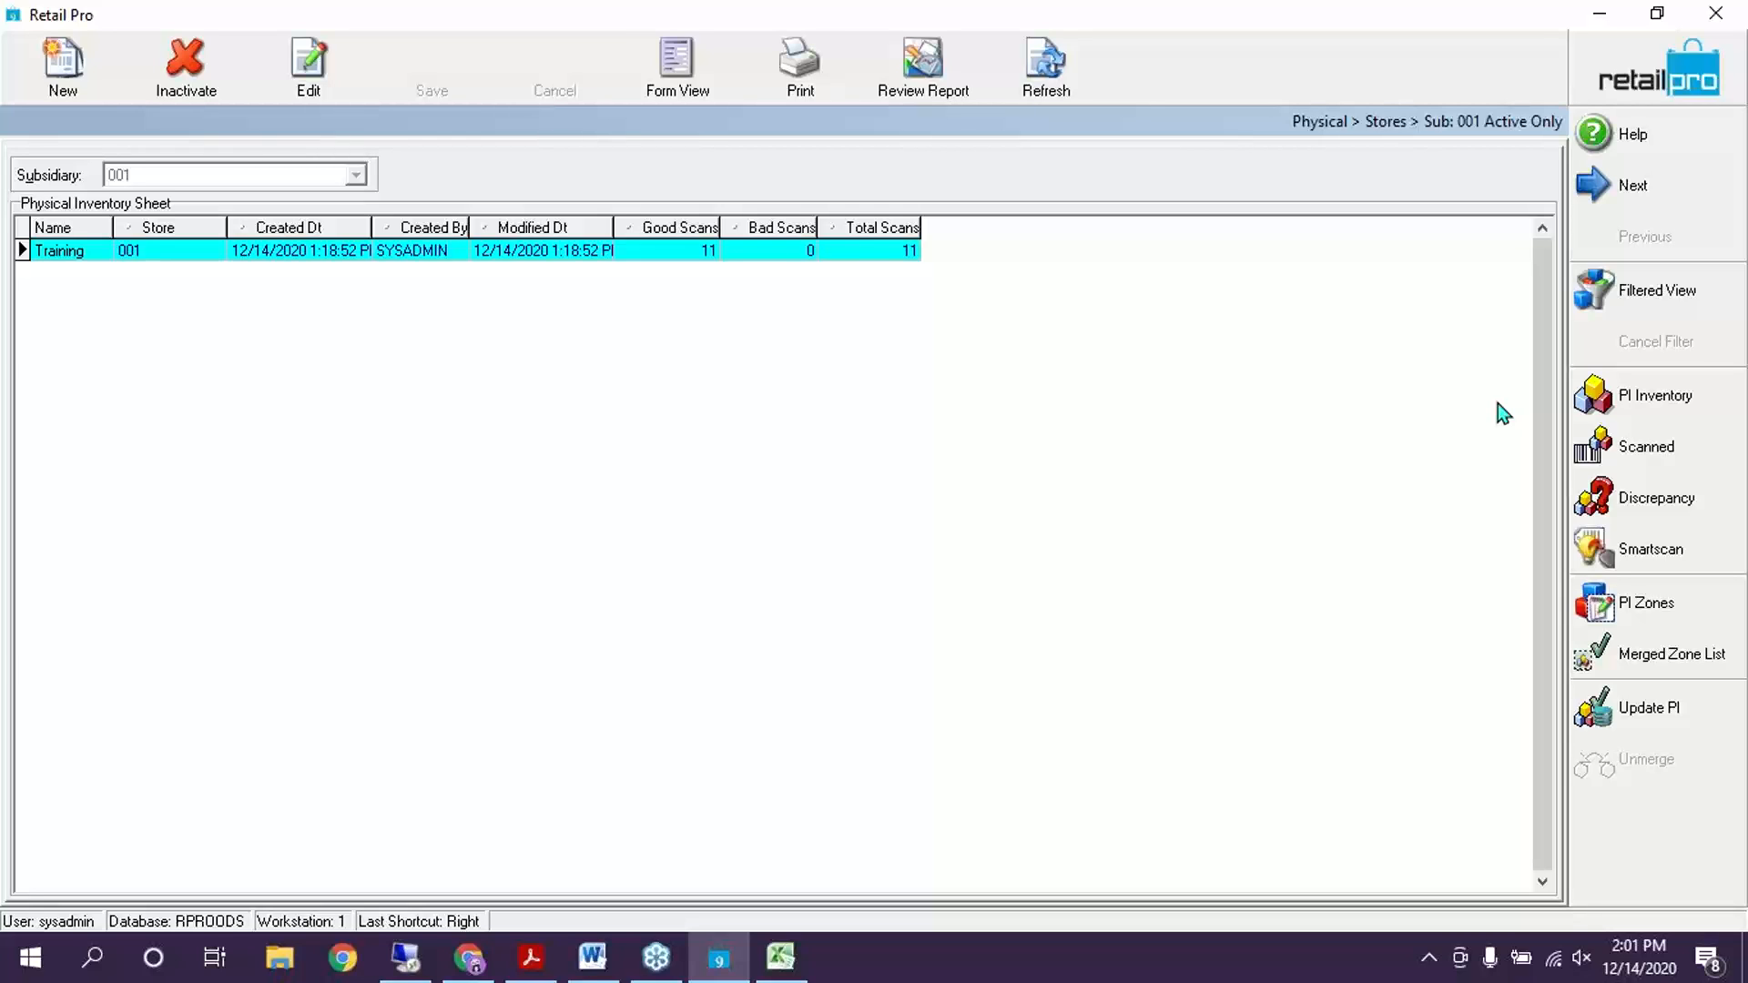
pyautogui.click(1698, 515)
# Enter a scan quantity of 2 for item 000087
pyautogui.click(1056, 339)
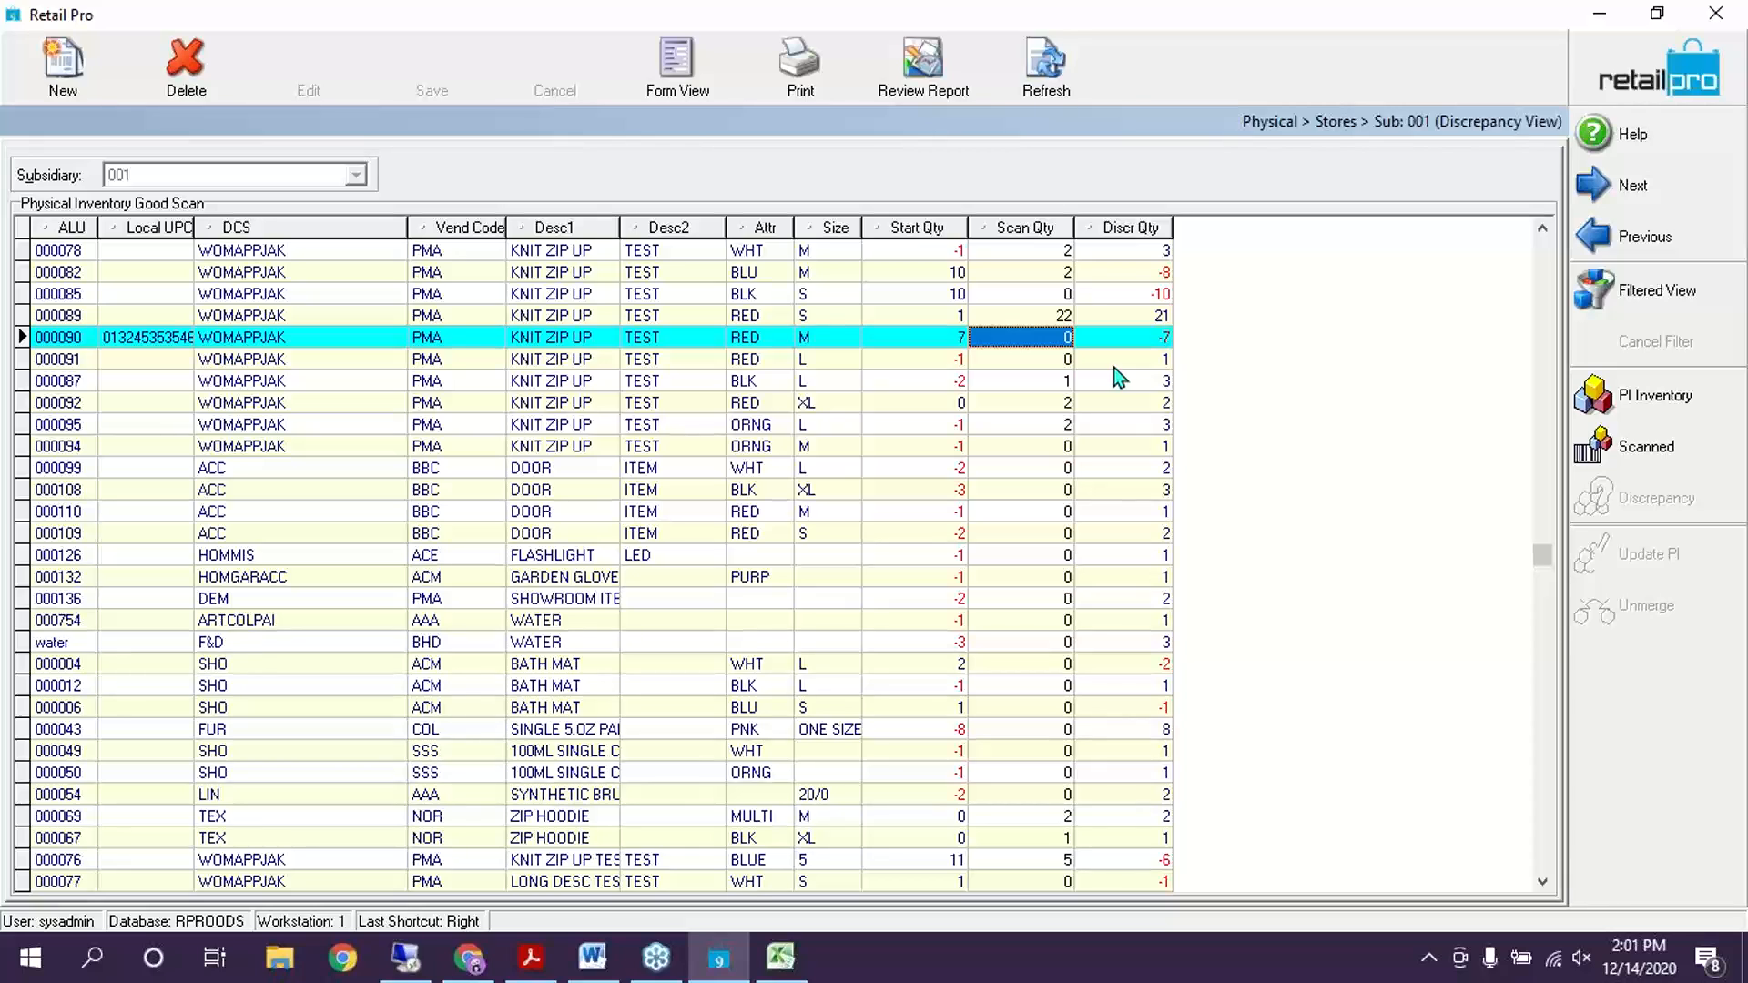
pyautogui.click(1058, 385)
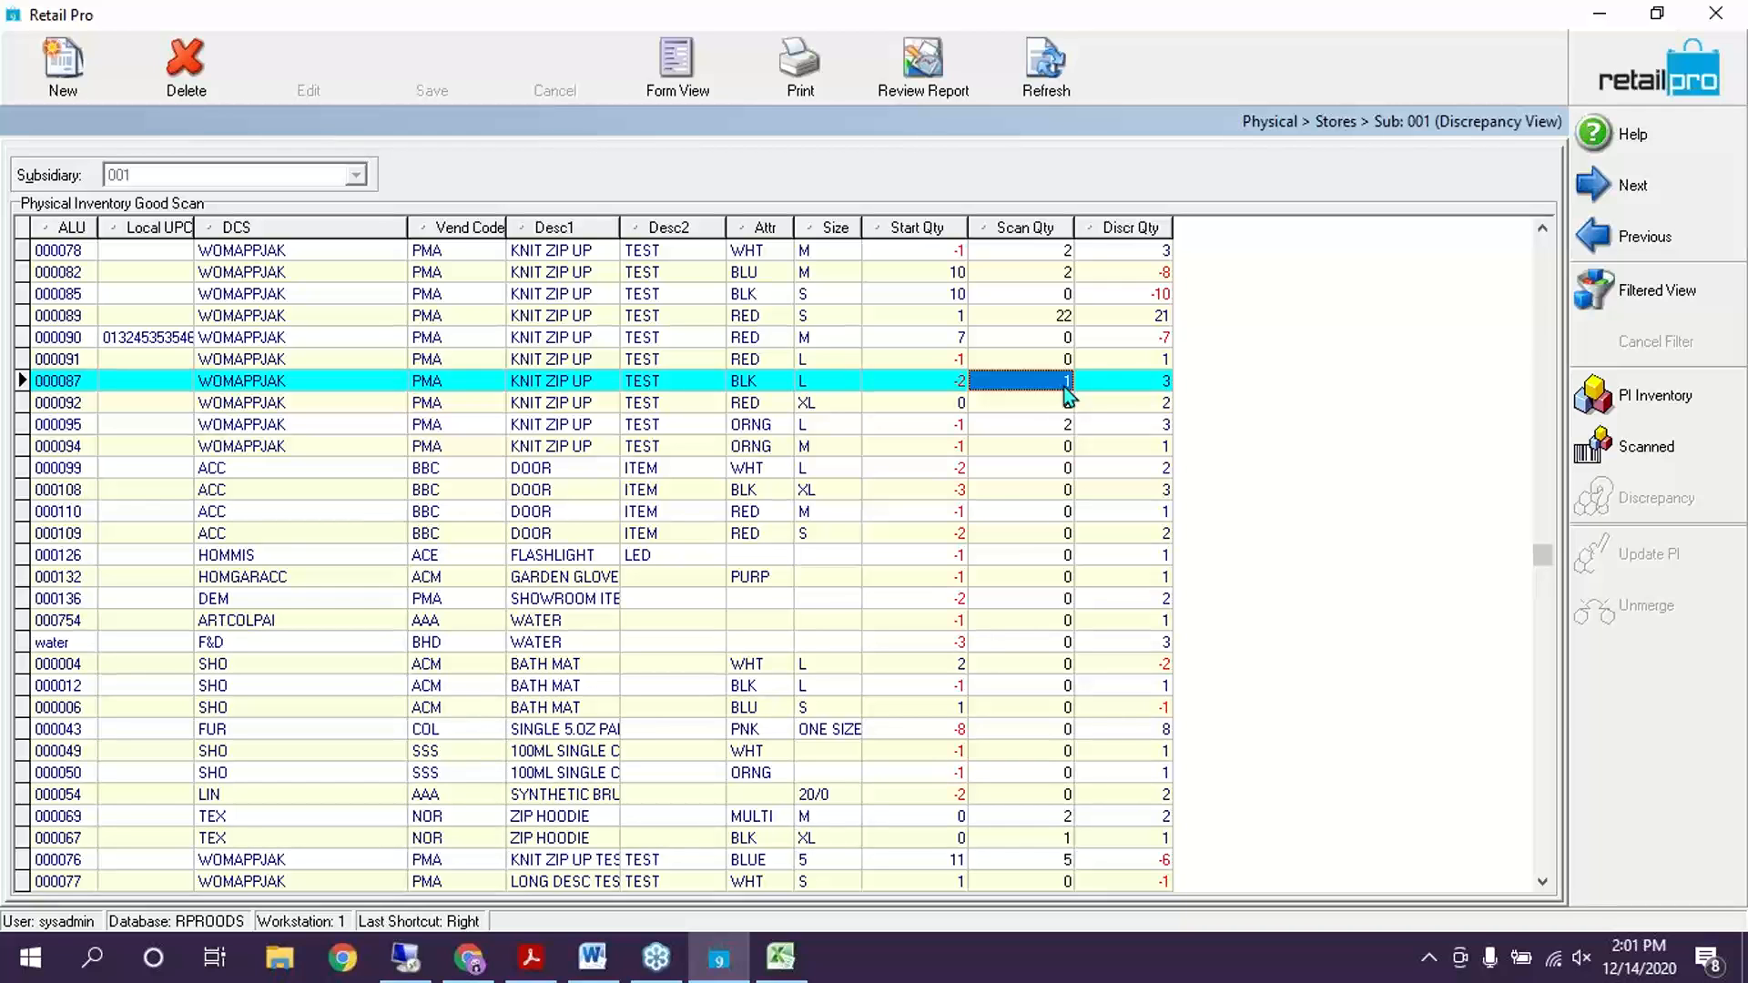
pyautogui.write('2')
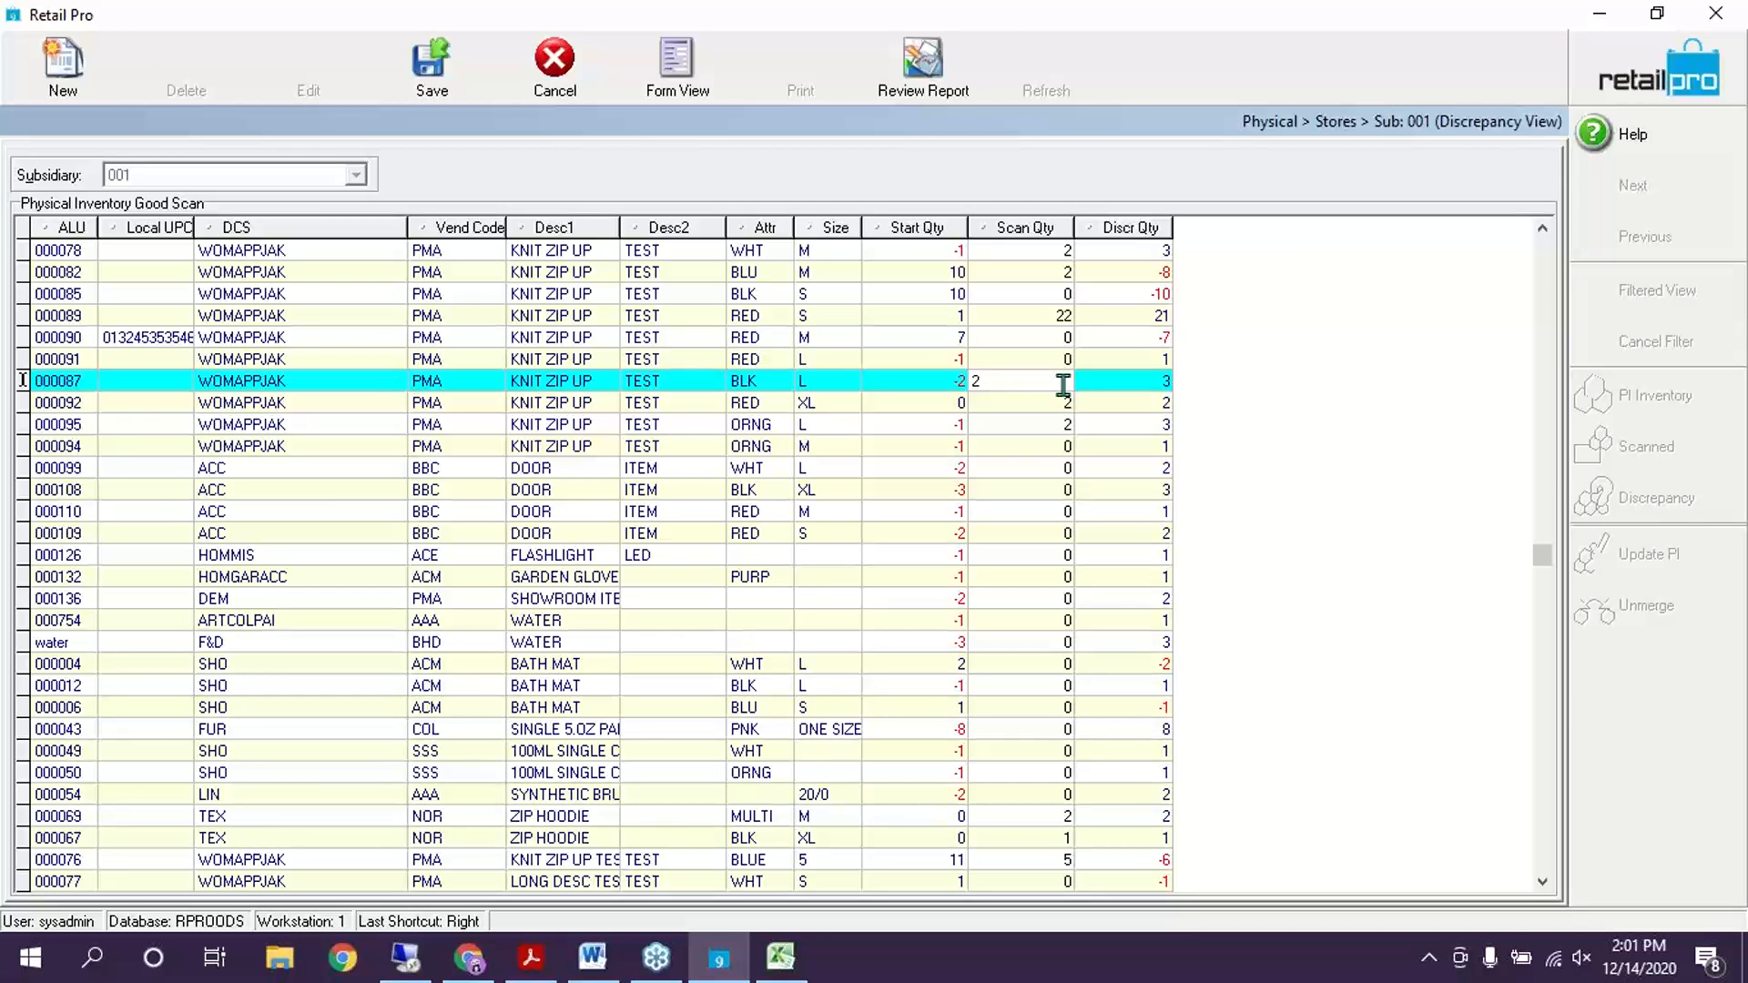
pyautogui.press('Return')
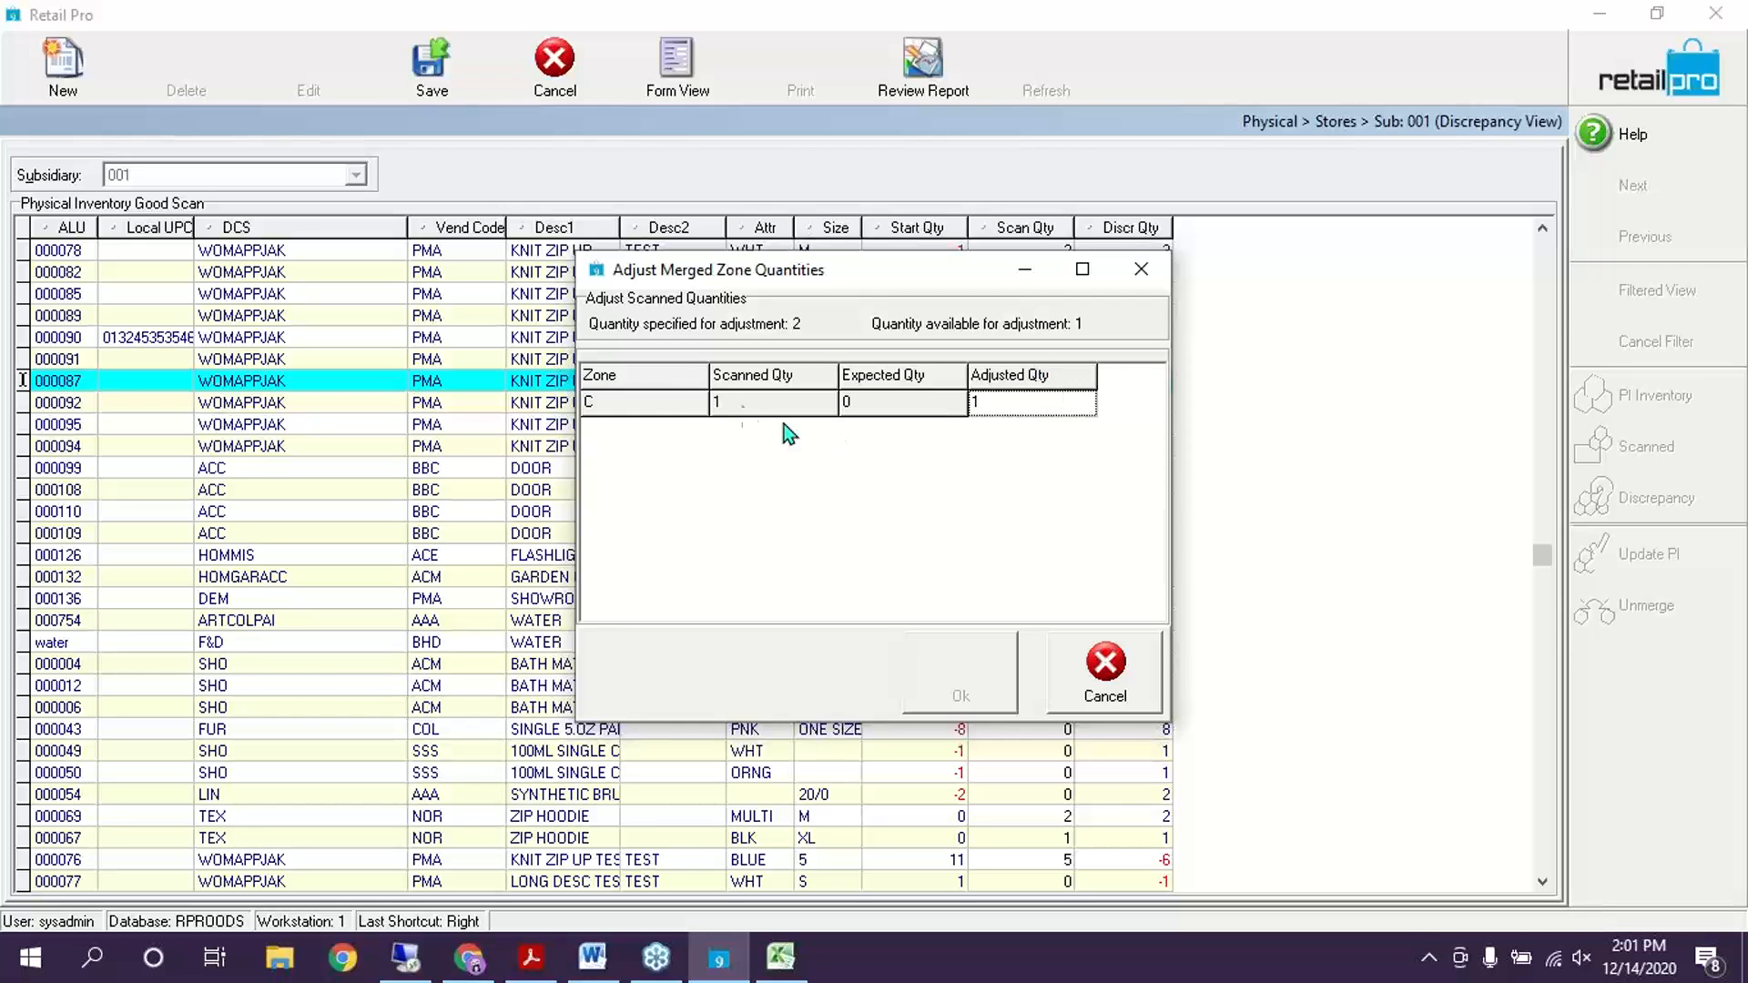
# Set zone C's adjusted quantity to 2 for item 000087 and confirm
pyautogui.click(1047, 404)
pyautogui.click(1015, 406)
pyautogui.press('BackSpace')
pyautogui.write('2')
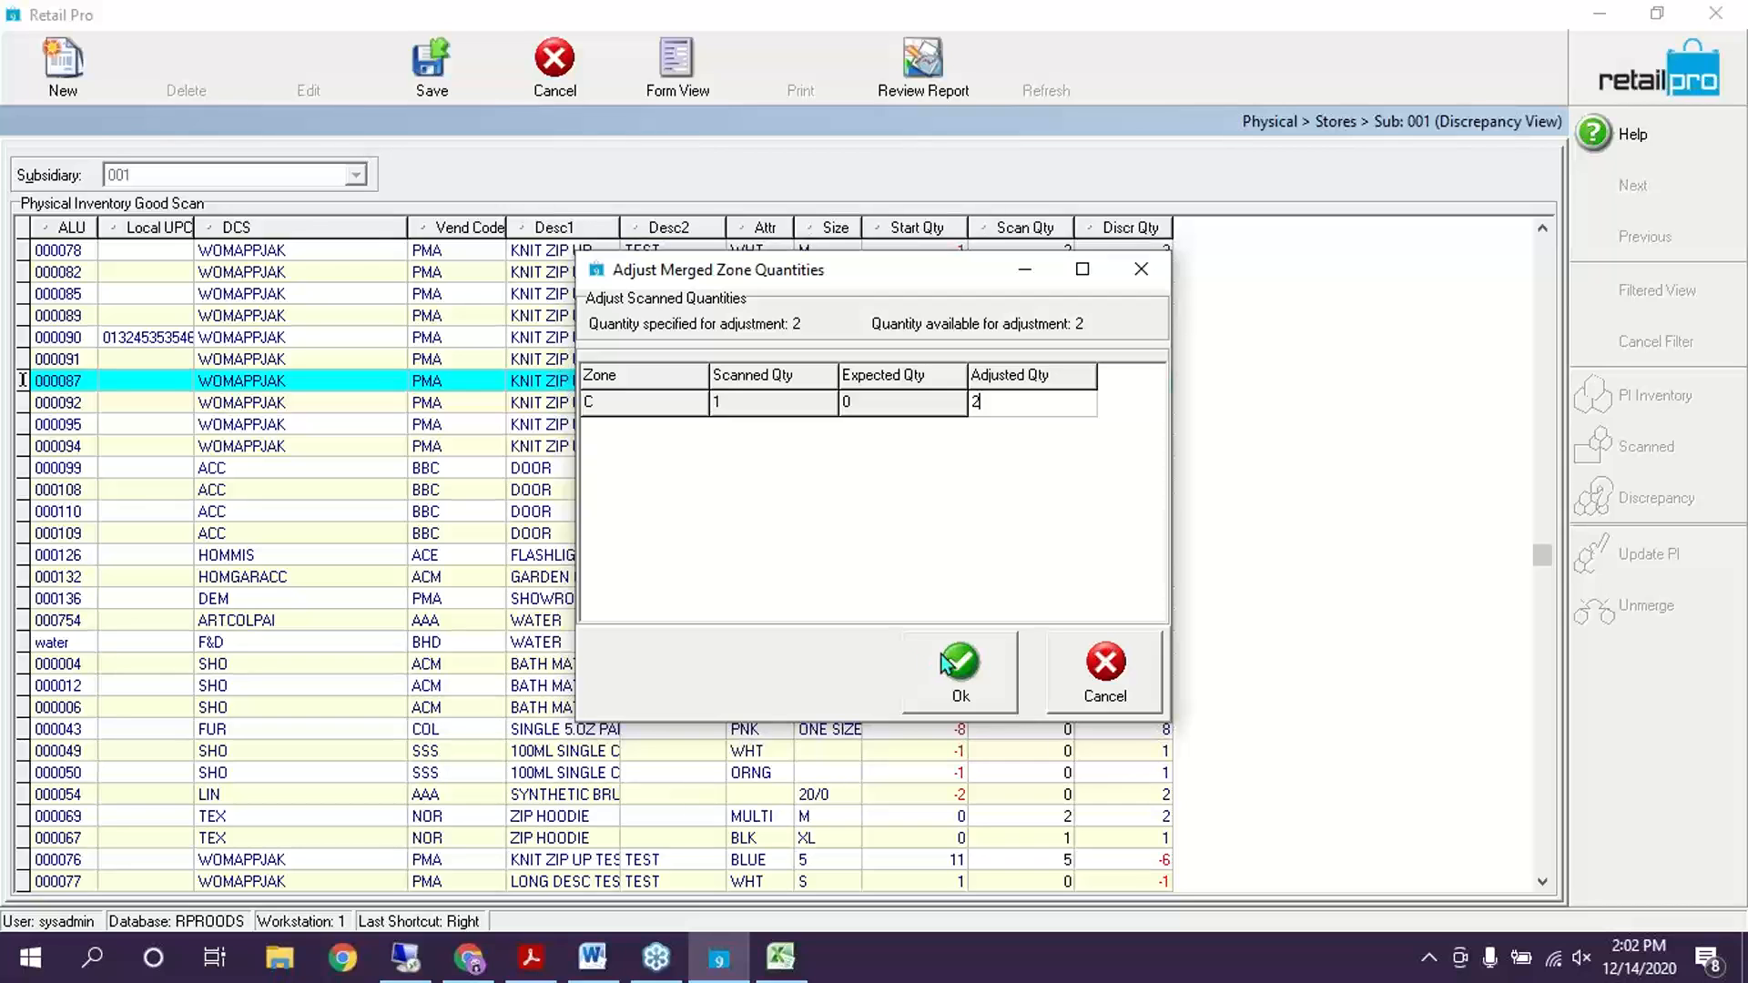
pyautogui.click(1129, 667)
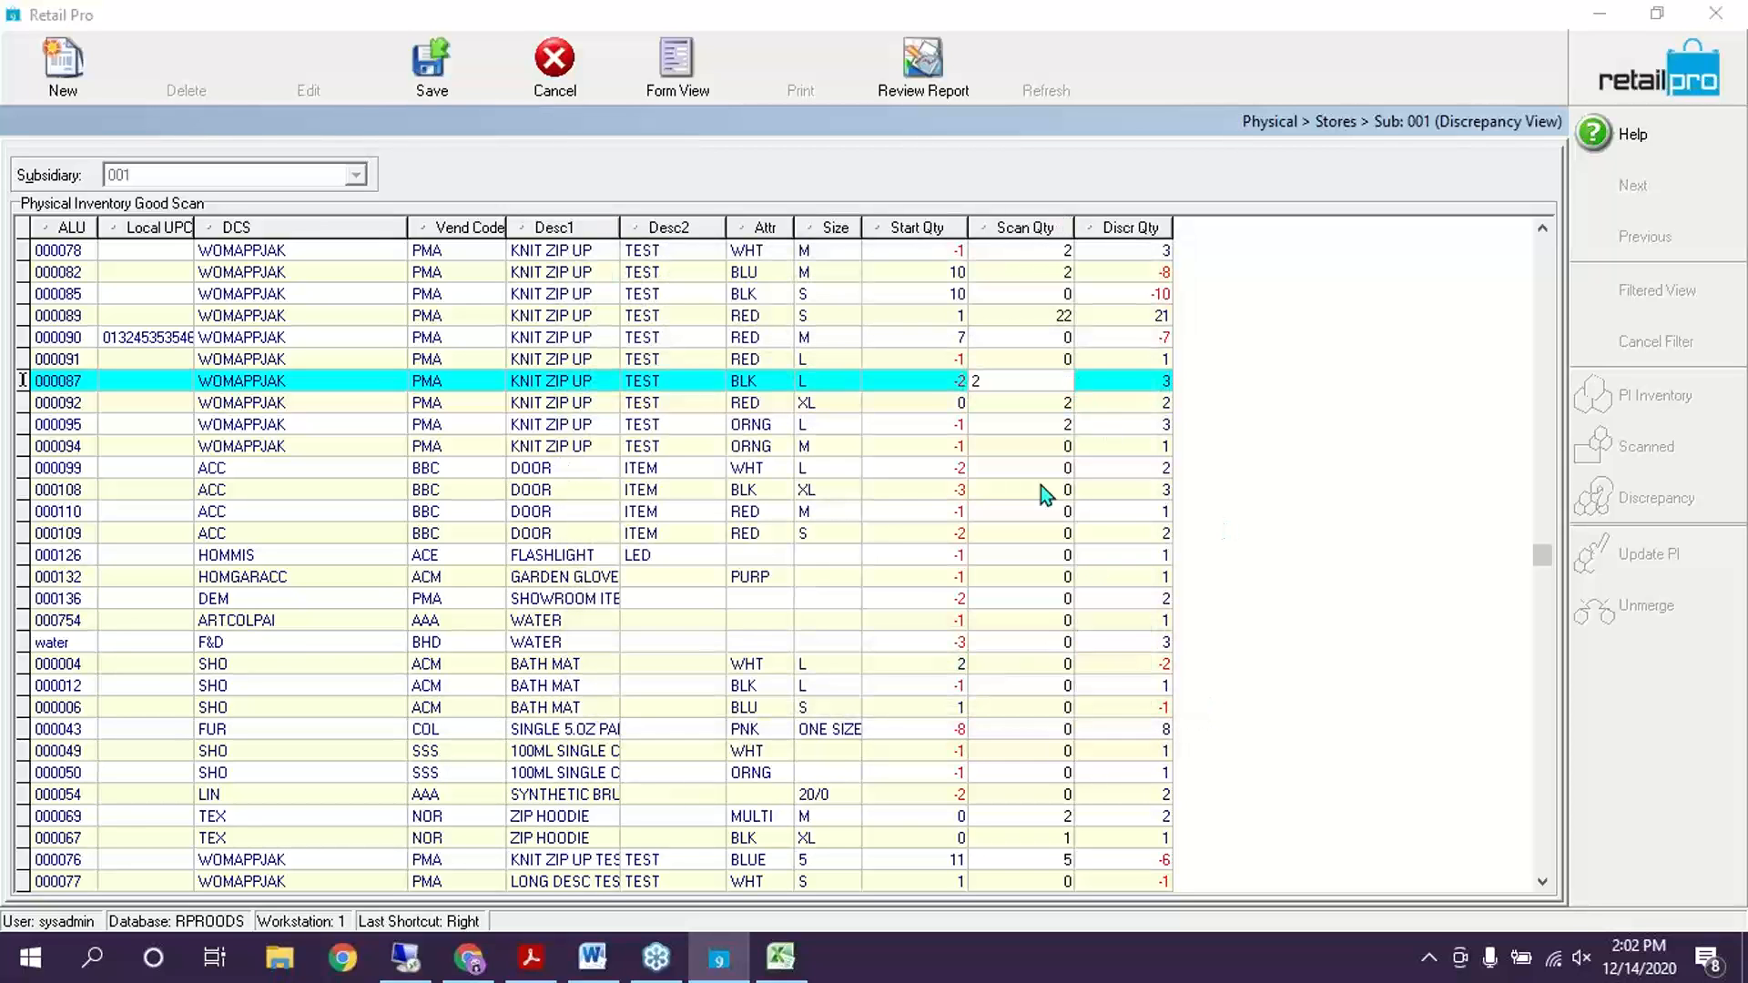
pyautogui.click(1041, 484)
pyautogui.click(1107, 678)
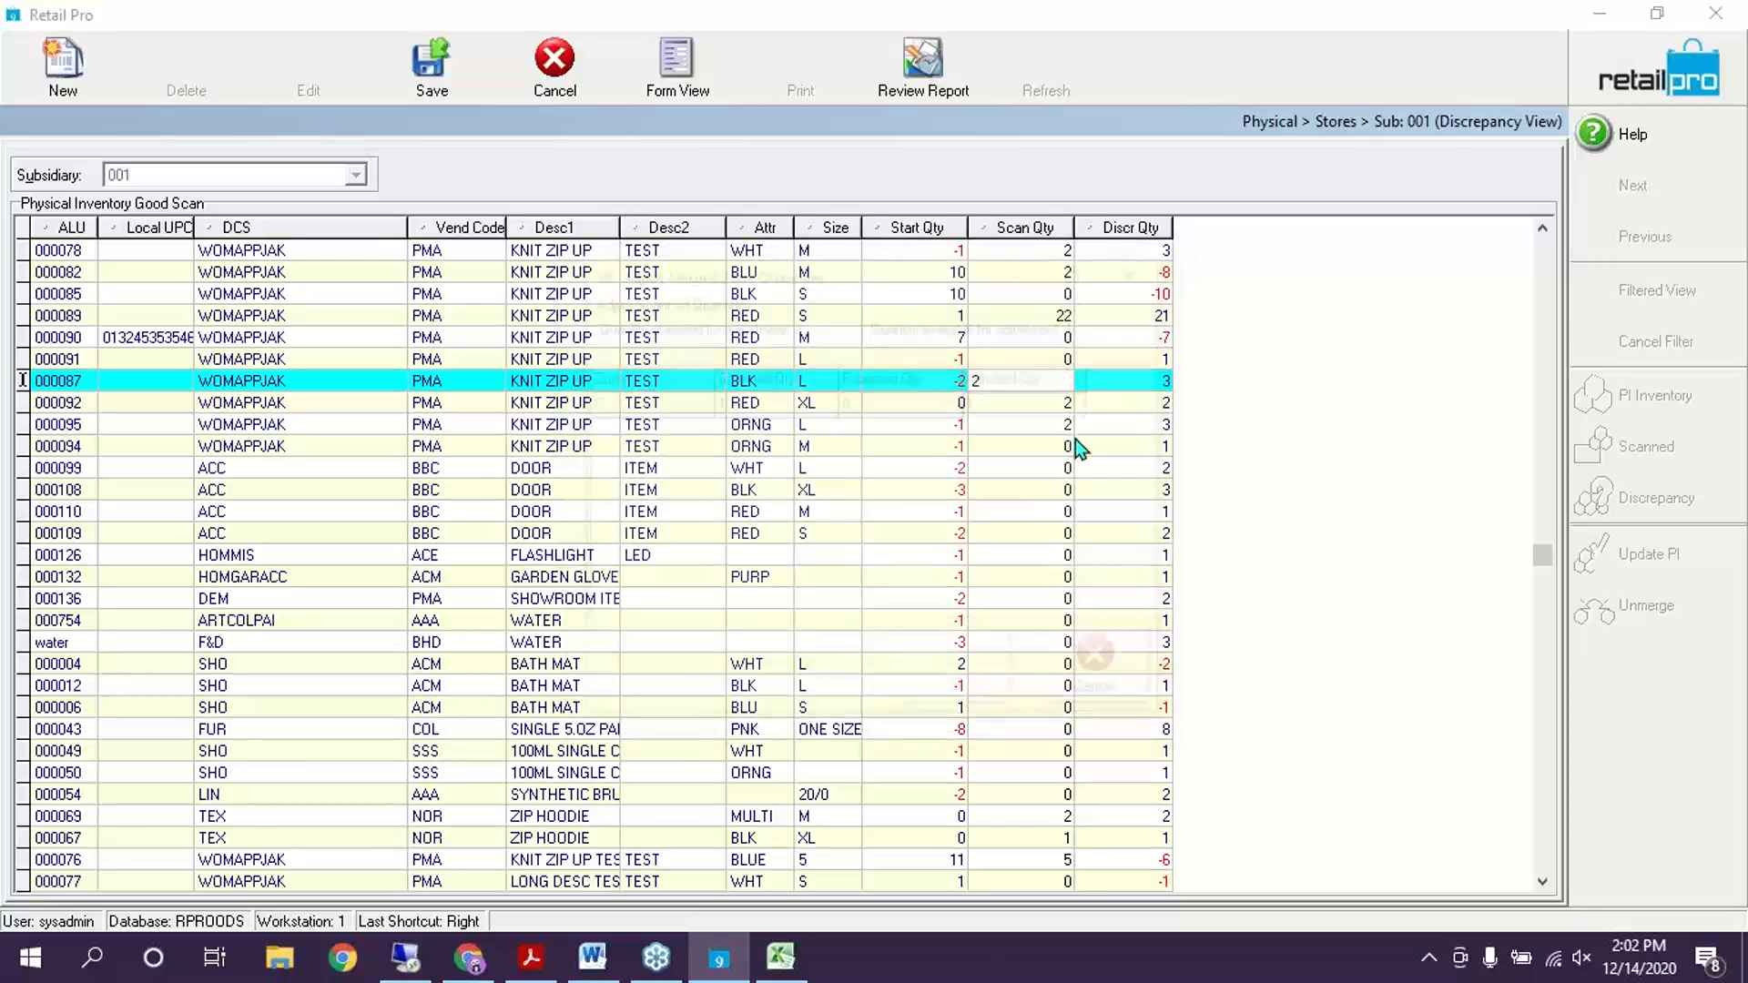
pyautogui.click(1074, 439)
pyautogui.click(999, 407)
pyautogui.write('2')
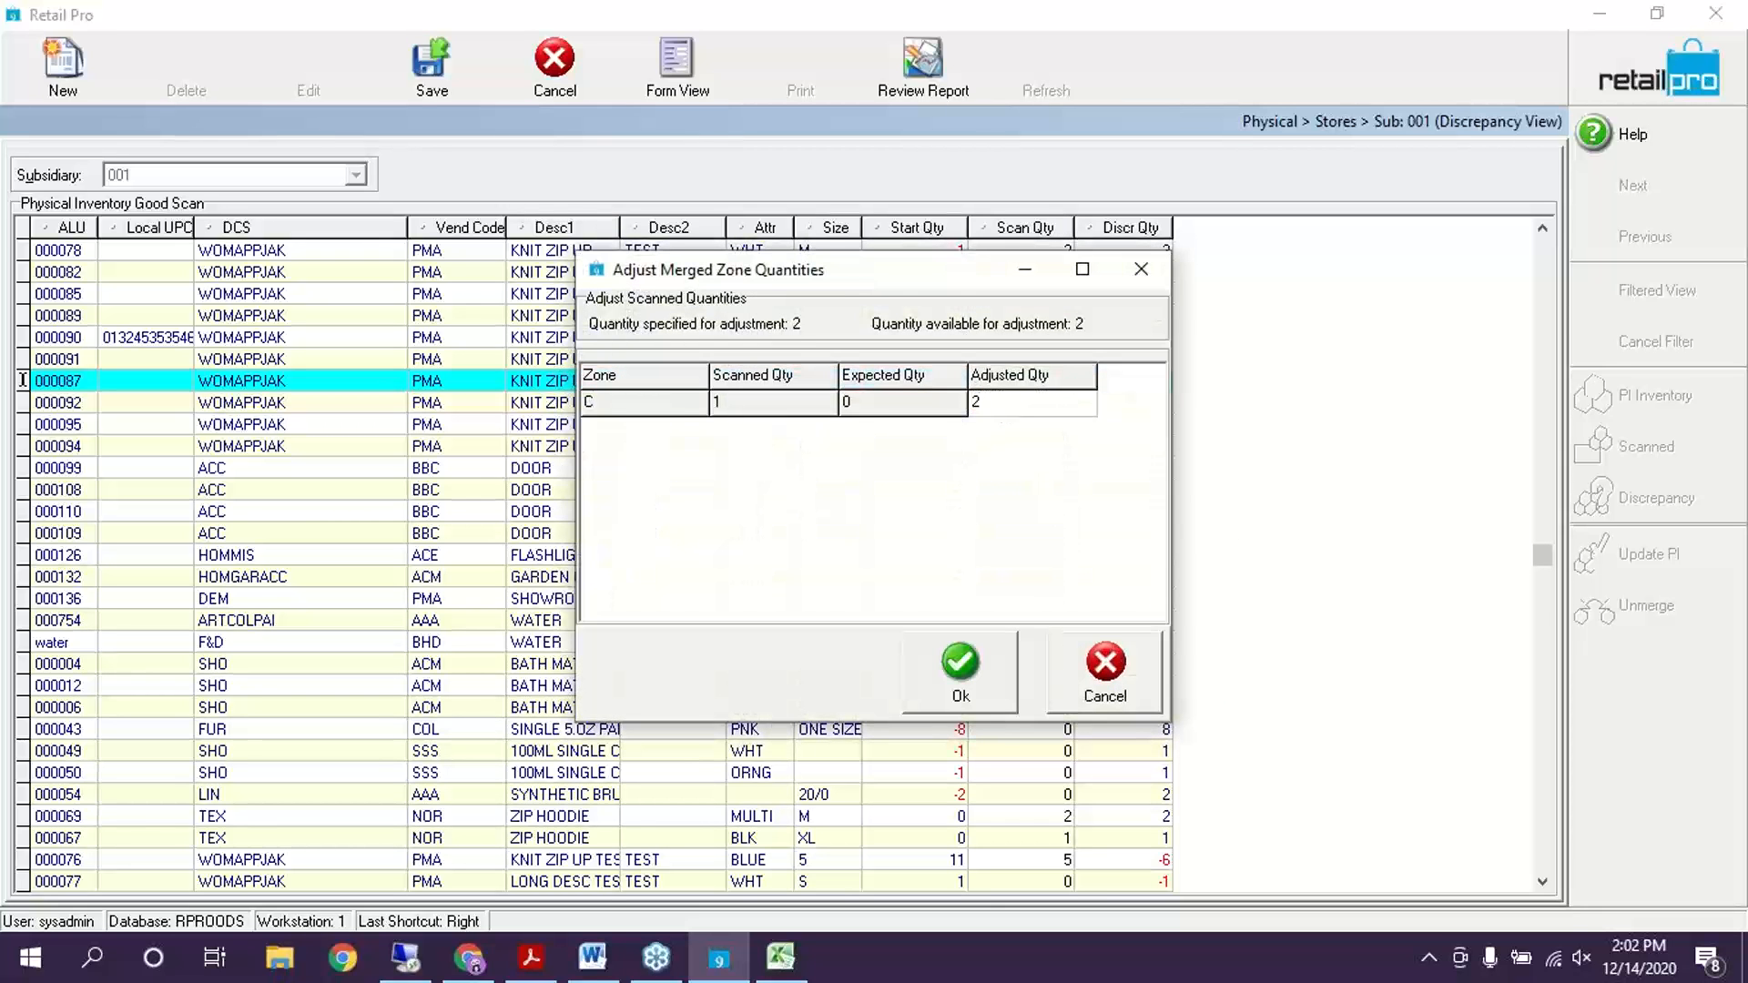
pyautogui.click(961, 672)
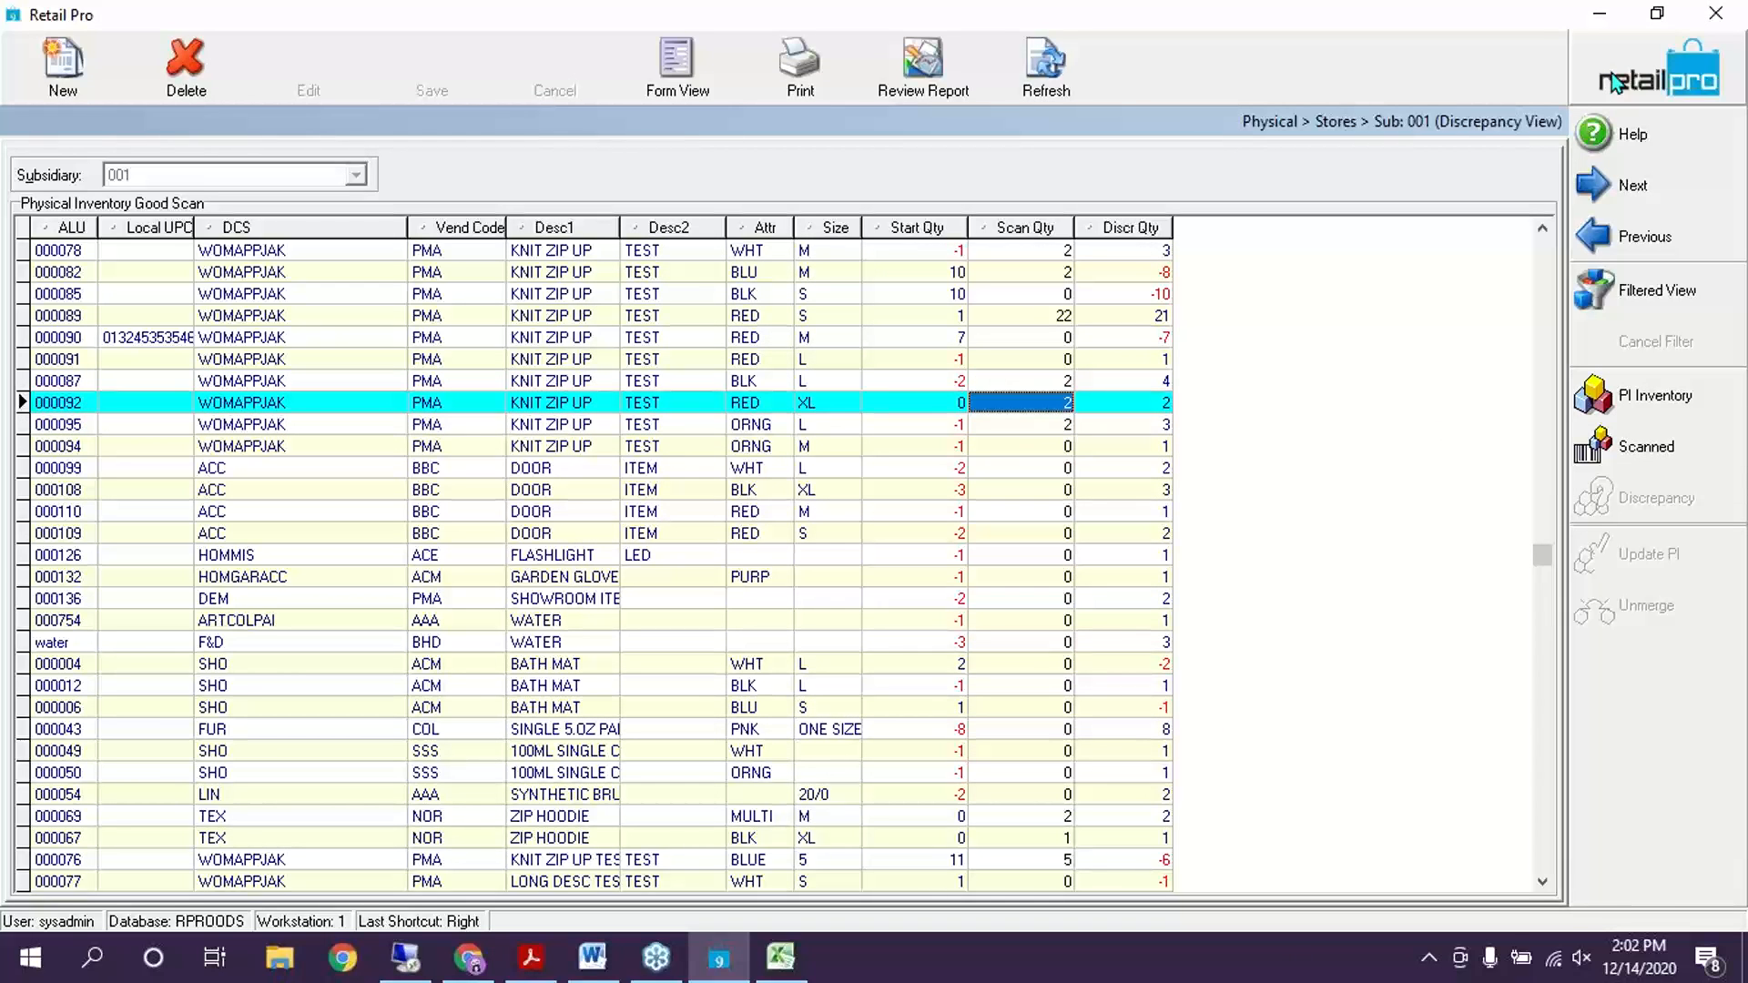
# Start editing zip hoodie 000067's scan quantity, entering 2
pyautogui.click(1038, 489)
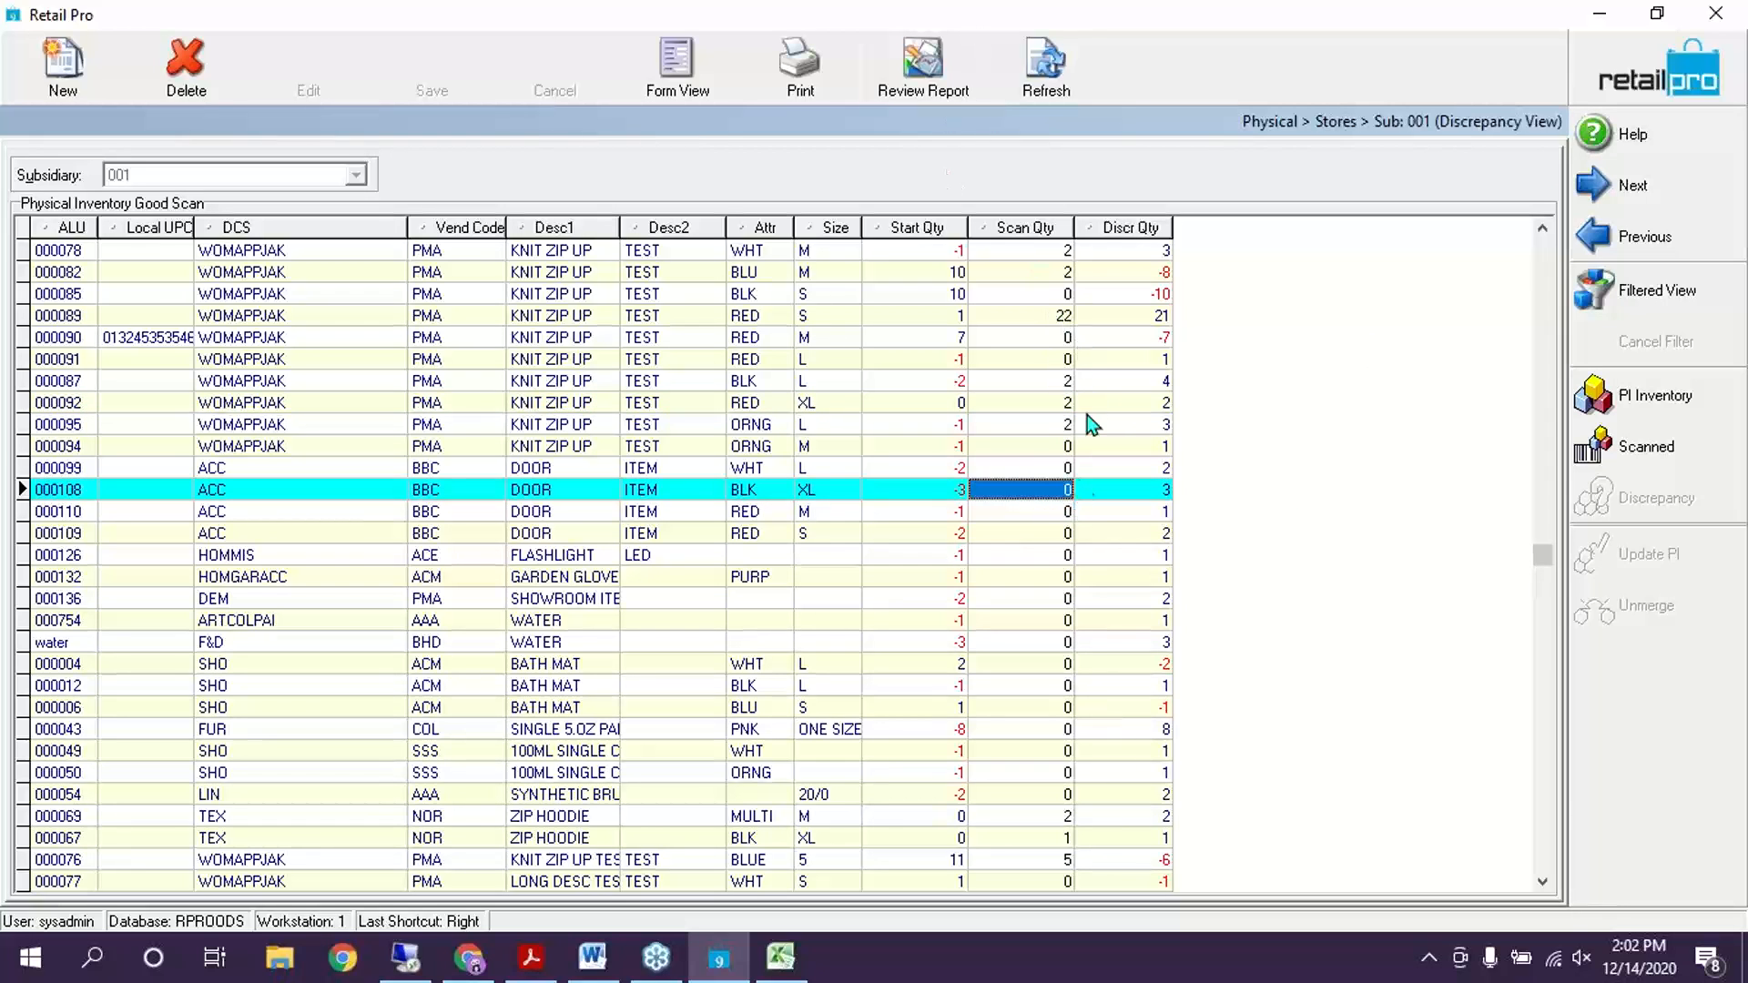
pyautogui.click(1058, 627)
pyautogui.click(1043, 838)
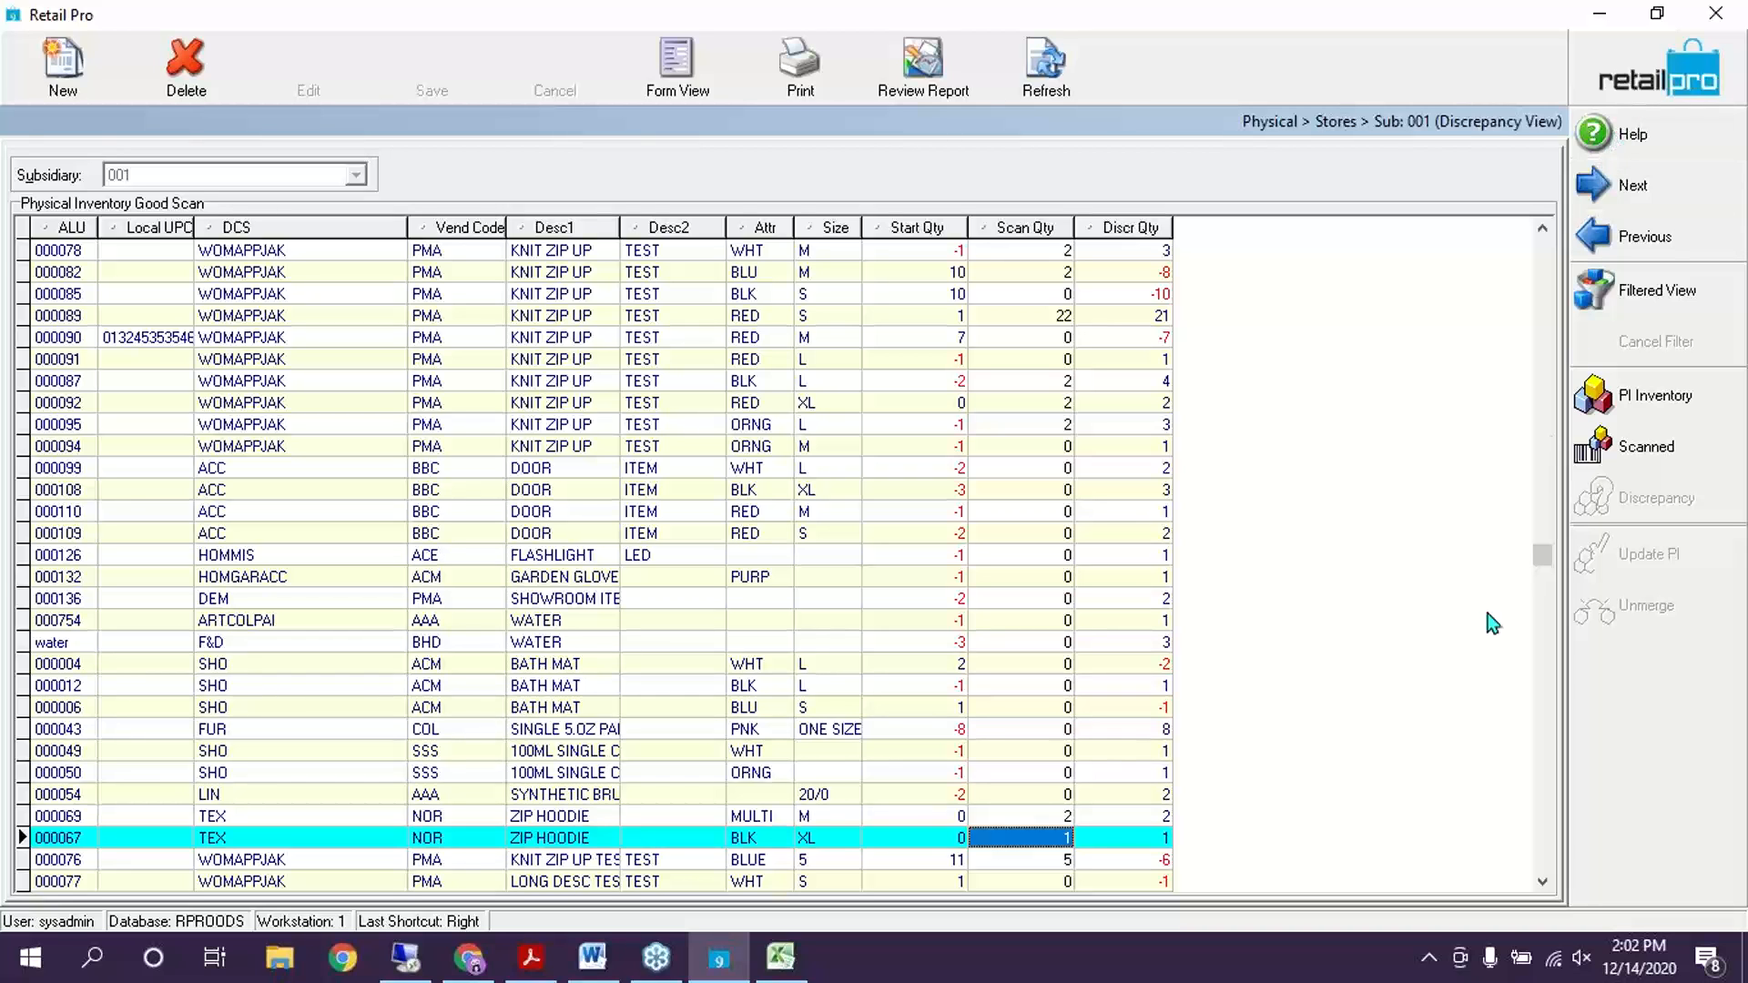
pyautogui.click(1051, 836)
pyautogui.write('2')
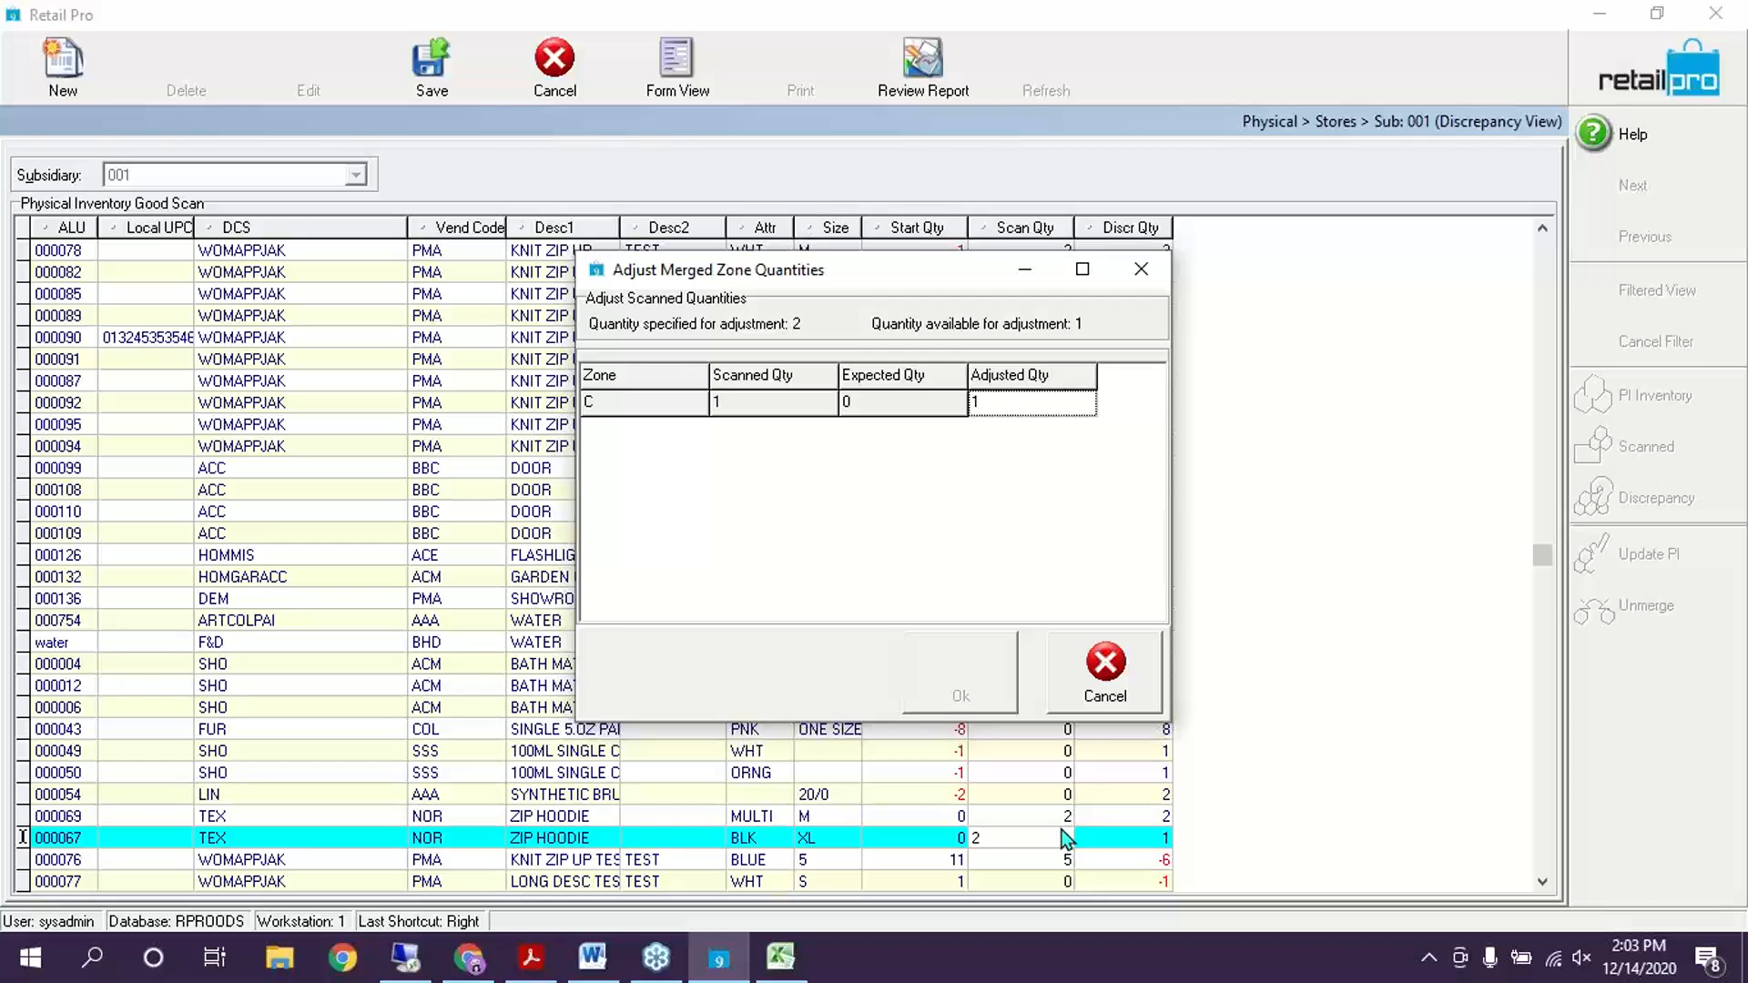
# Cancel that, set zone C's quantity for 000067 to 1, and return to the sheet list
pyautogui.click(1107, 681)
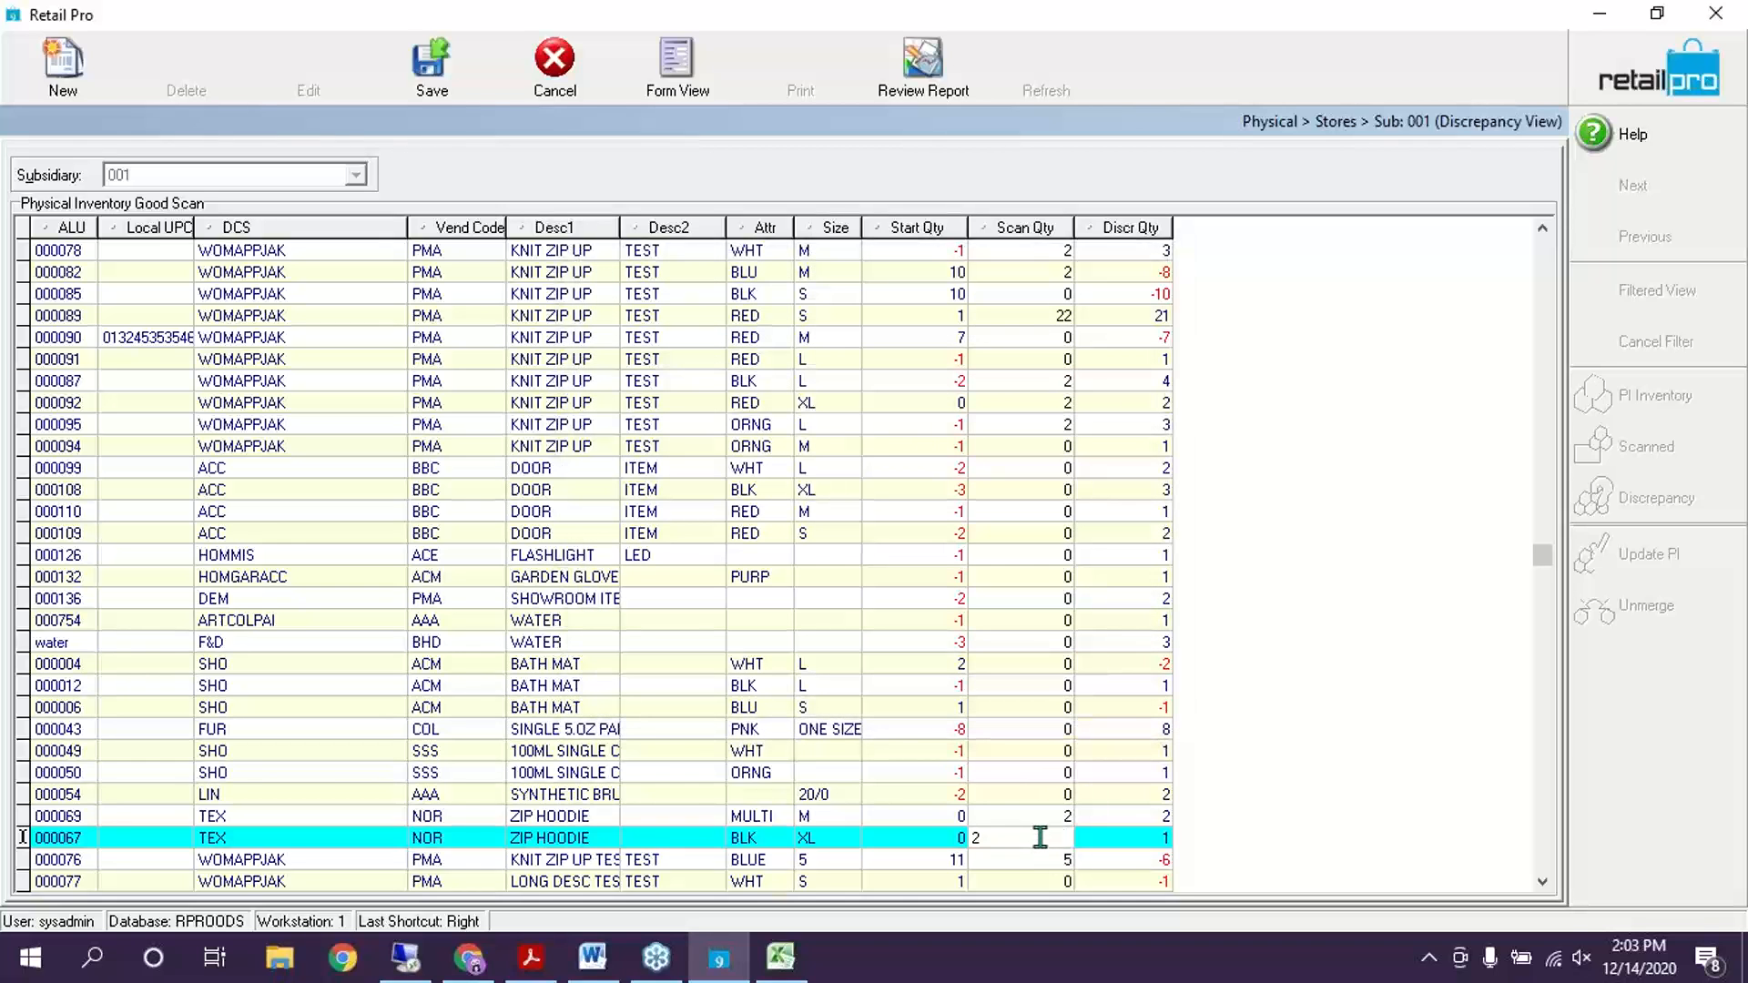
pyautogui.press('Return')
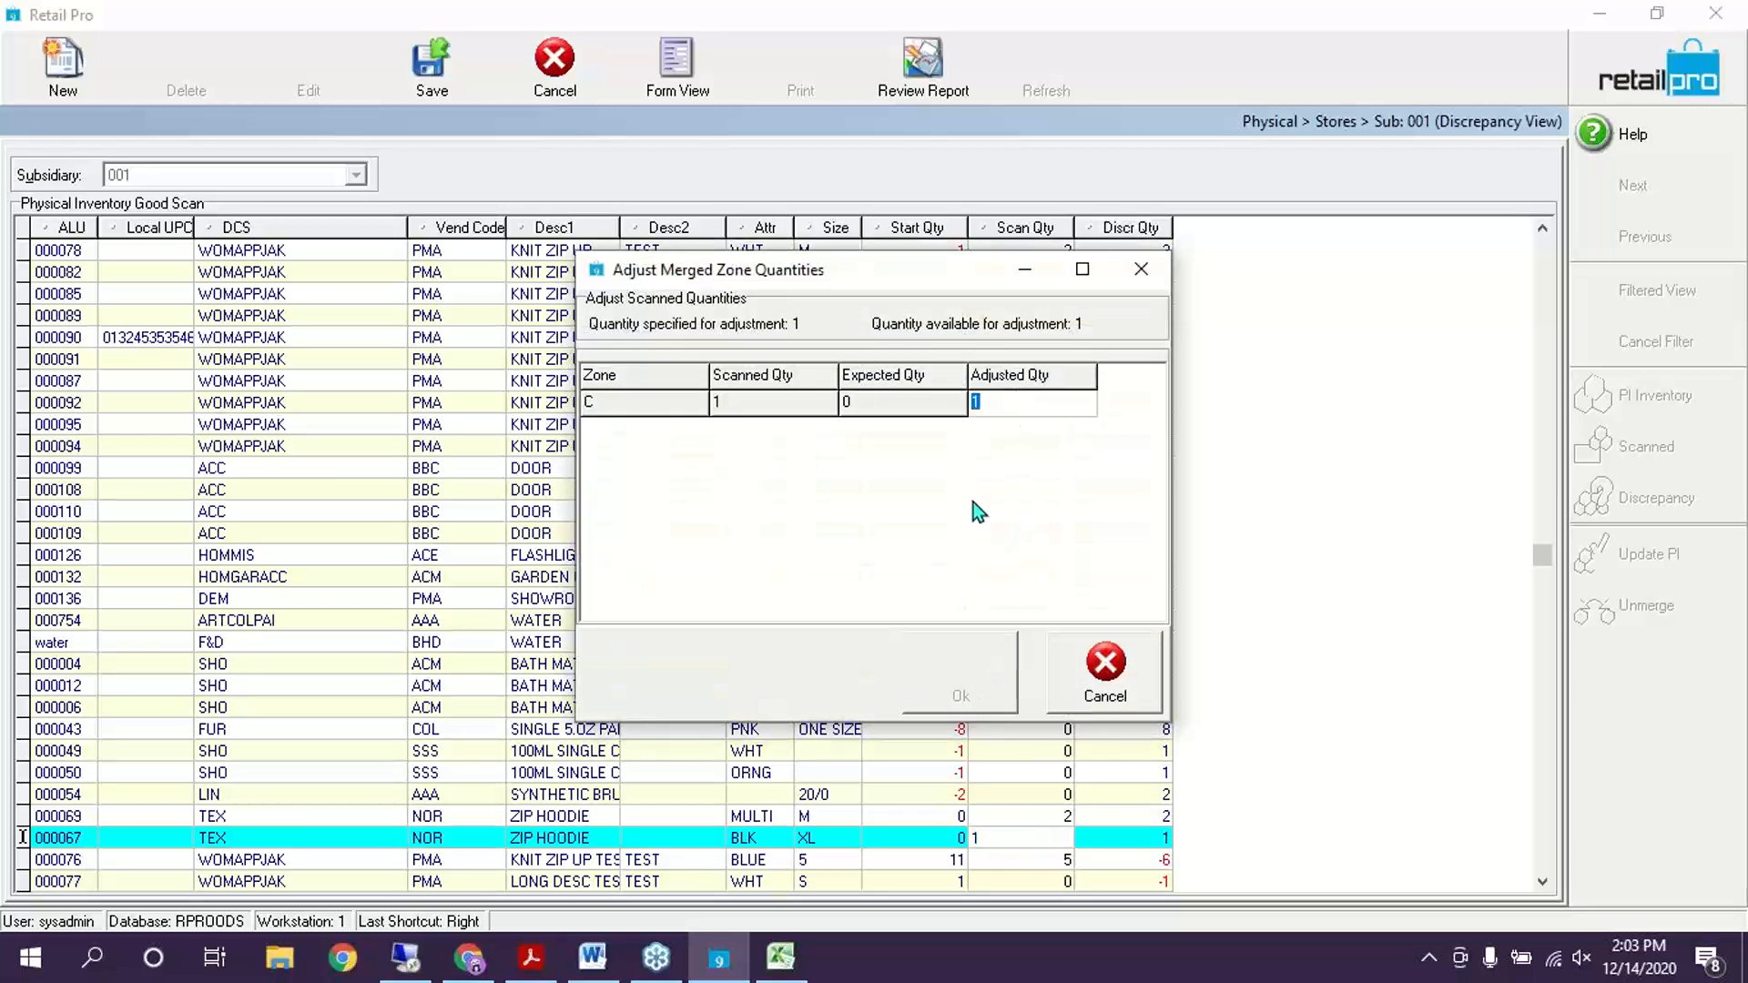
pyautogui.write('1')
pyautogui.click(980, 694)
pyautogui.click(1026, 603)
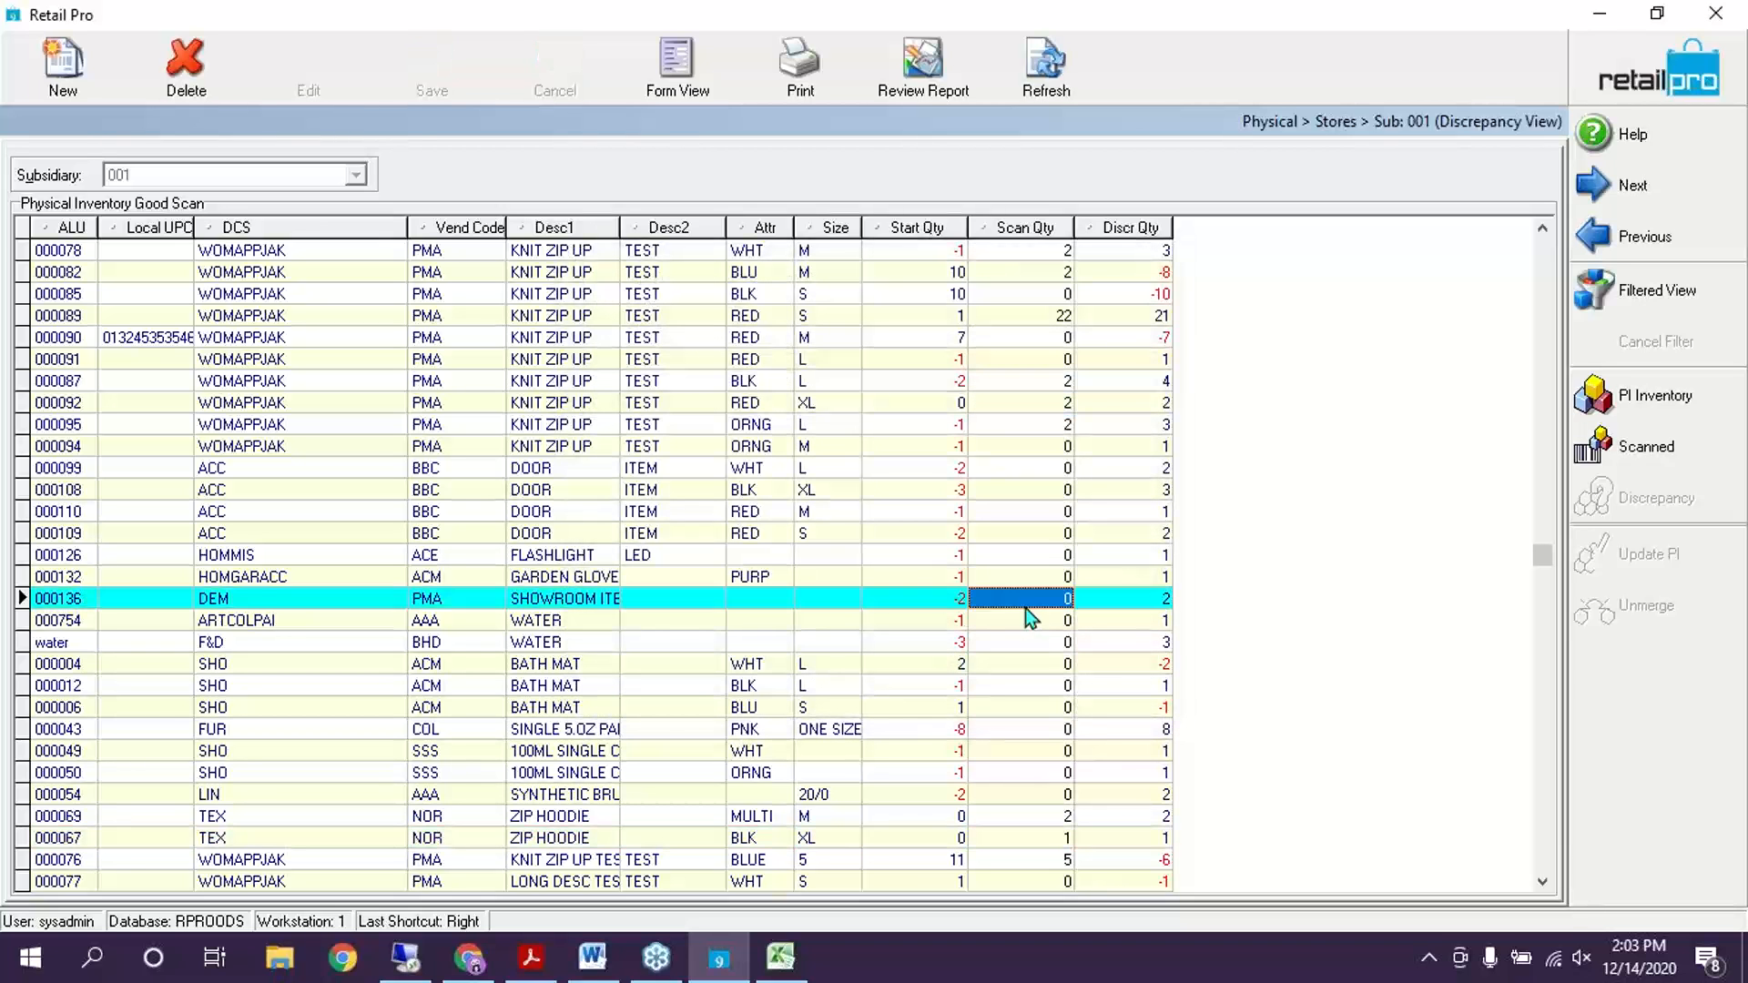
pyautogui.click(1675, 80)
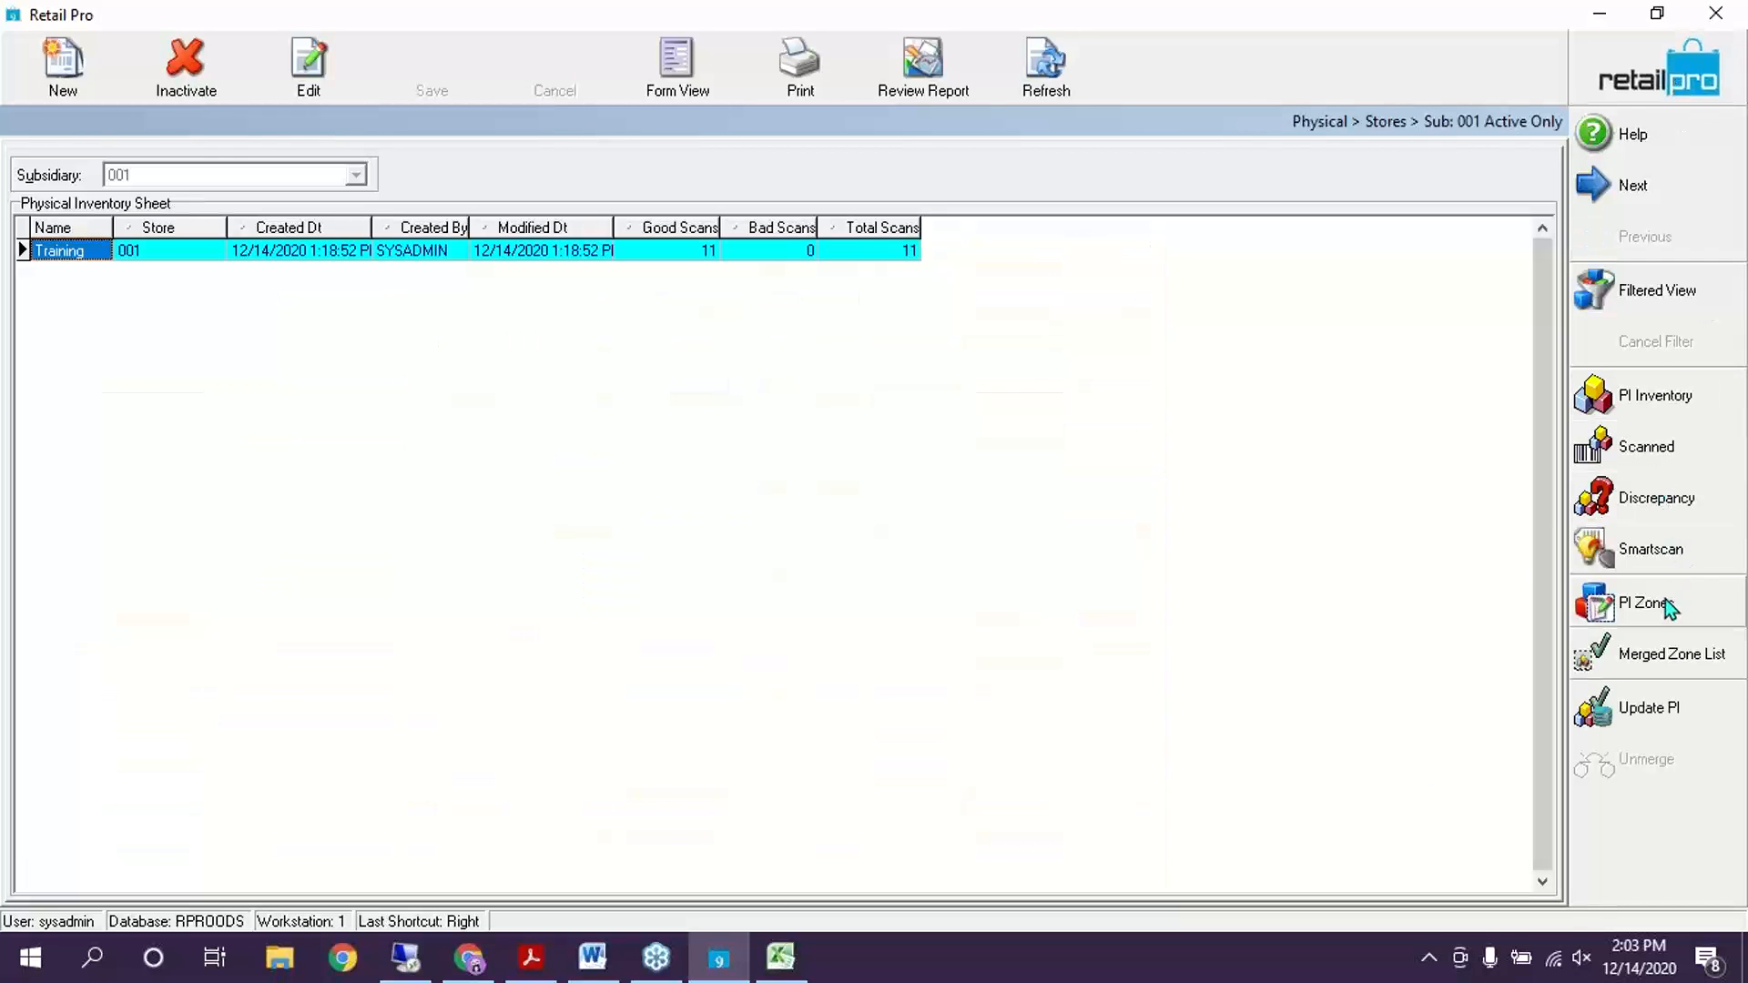
# Unmerge zone C and check its scanned items, including zip hoodie 000067
pyautogui.click(1665, 601)
pyautogui.click(148, 297)
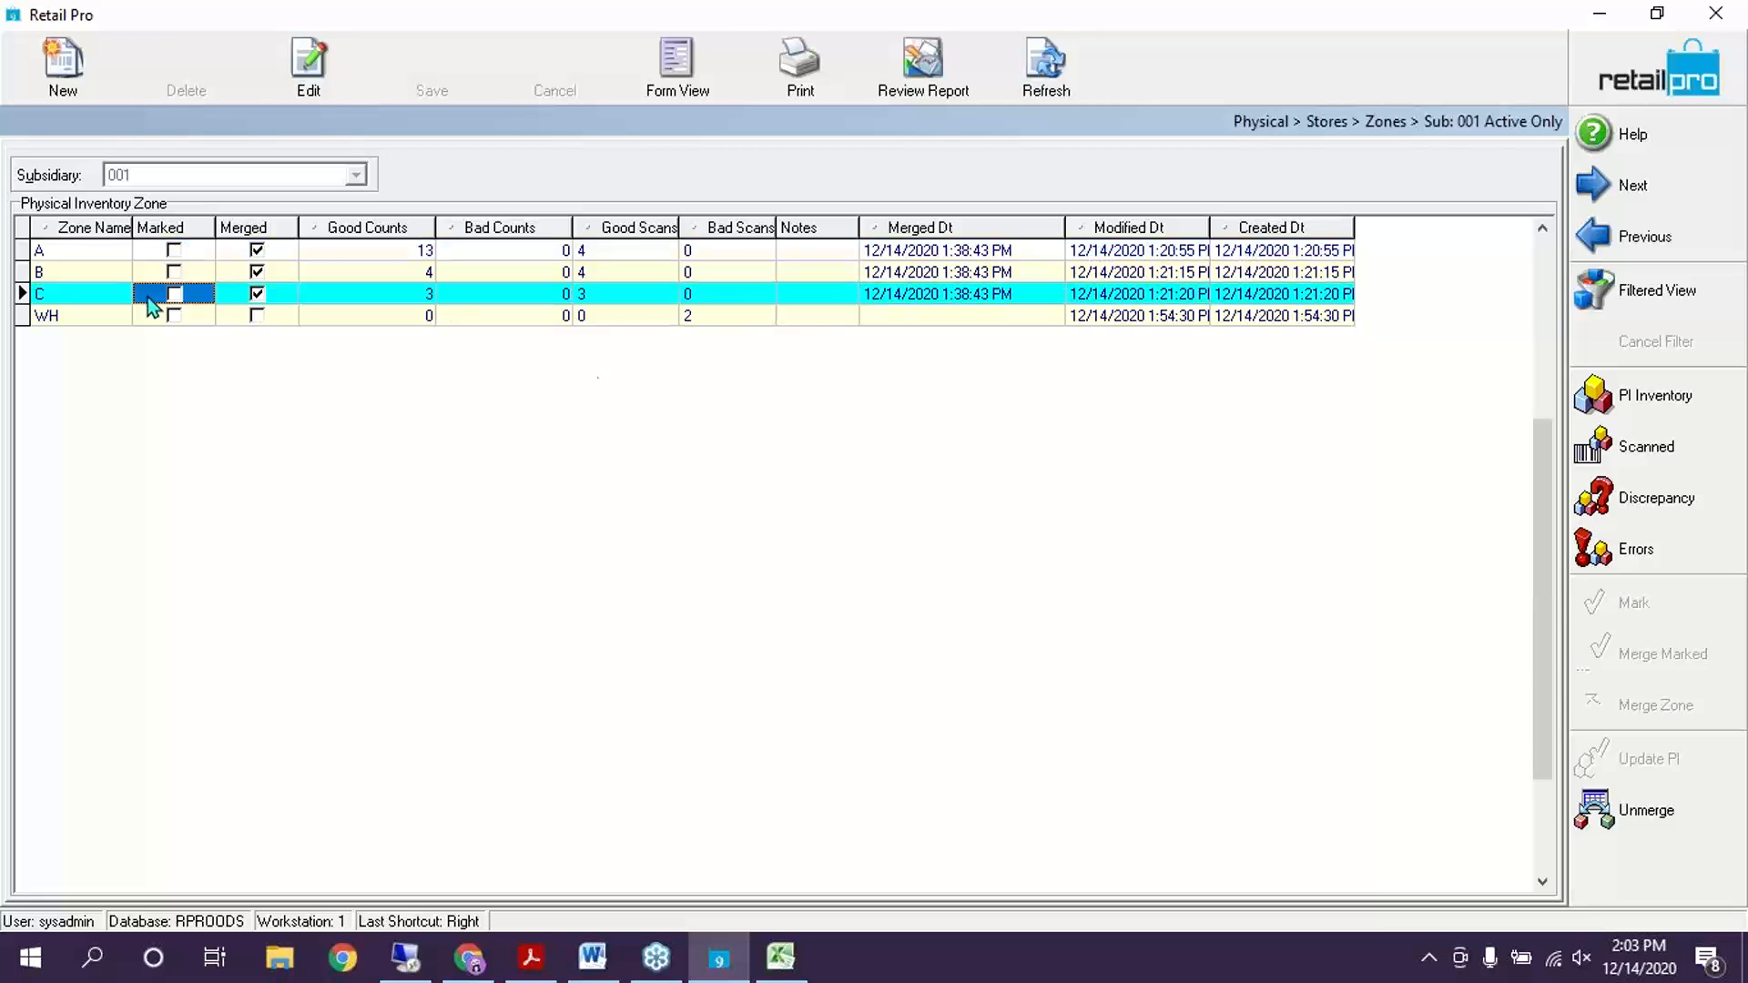
pyautogui.click(1641, 818)
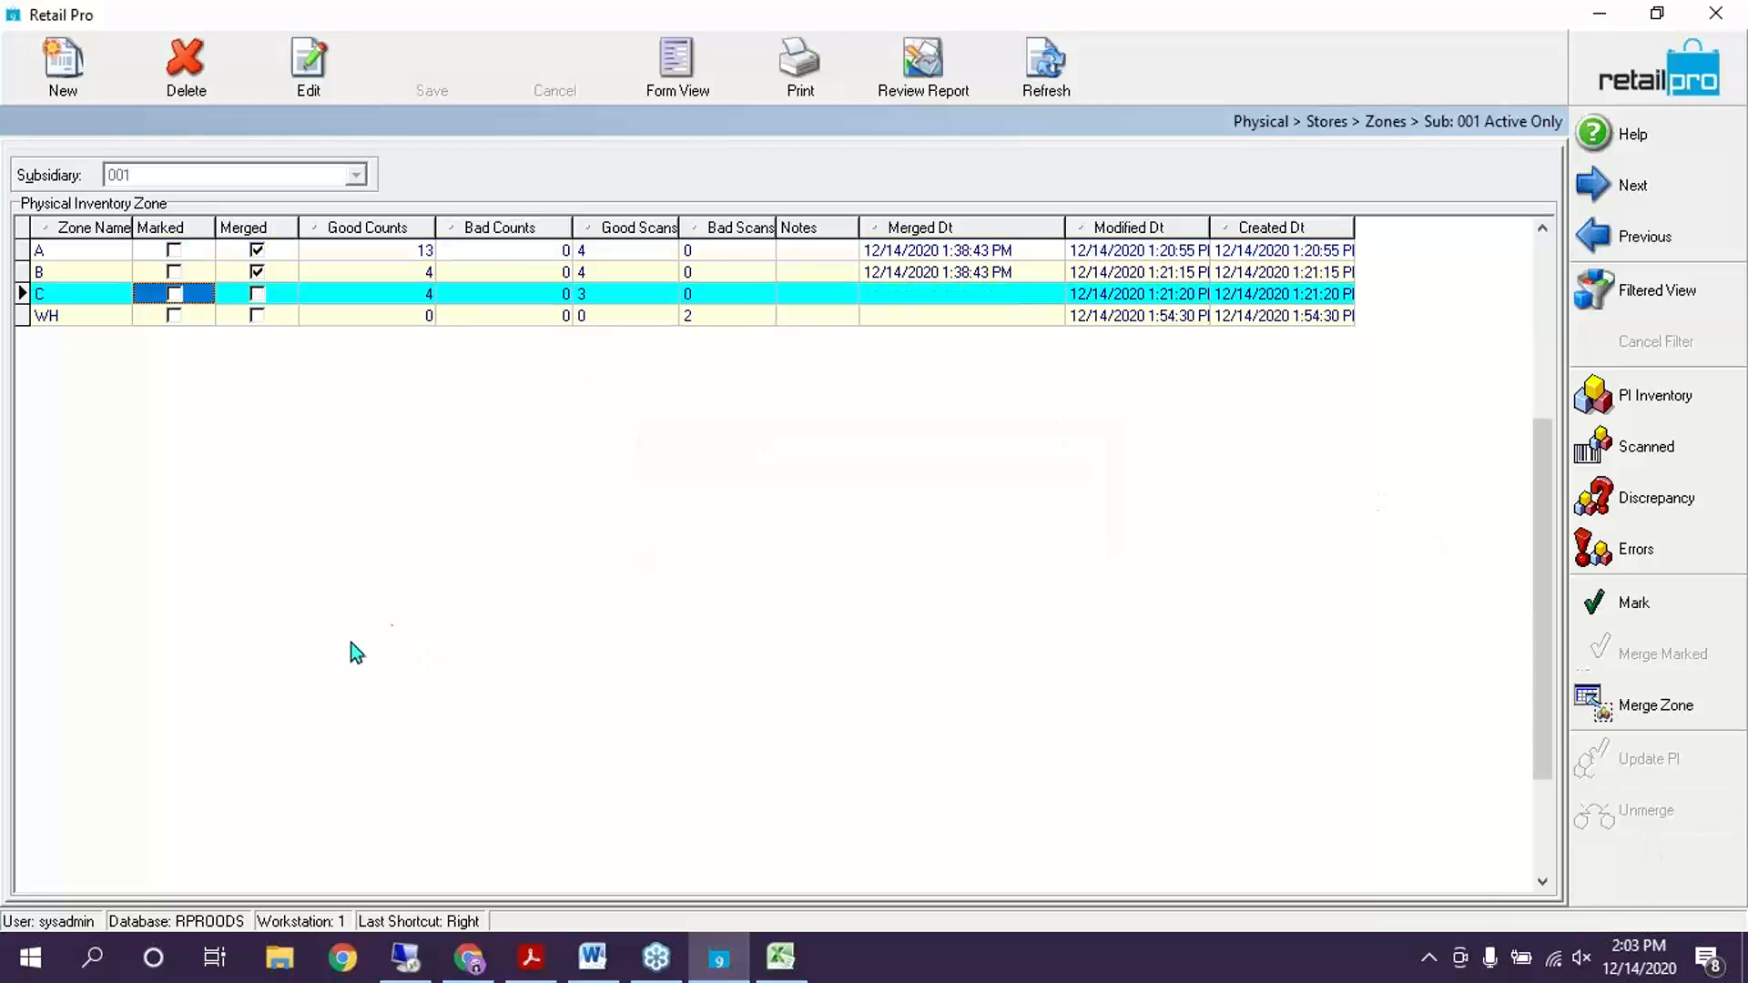
pyautogui.click(1667, 461)
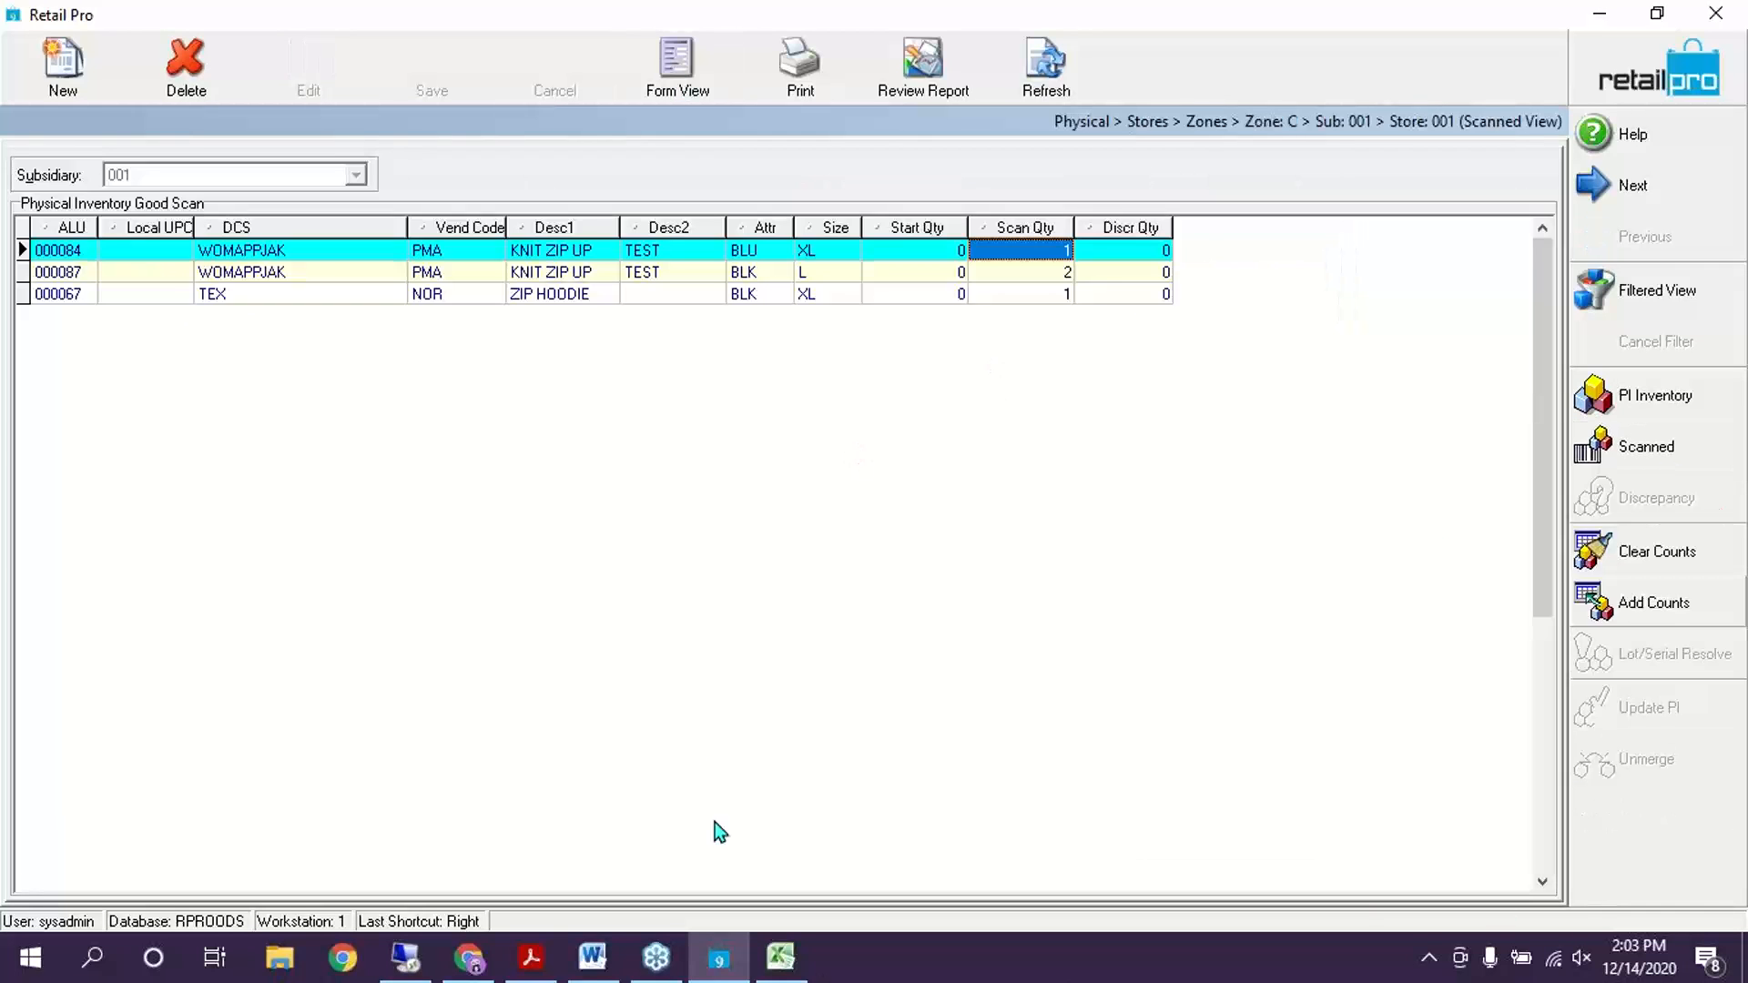
pyautogui.click(842, 296)
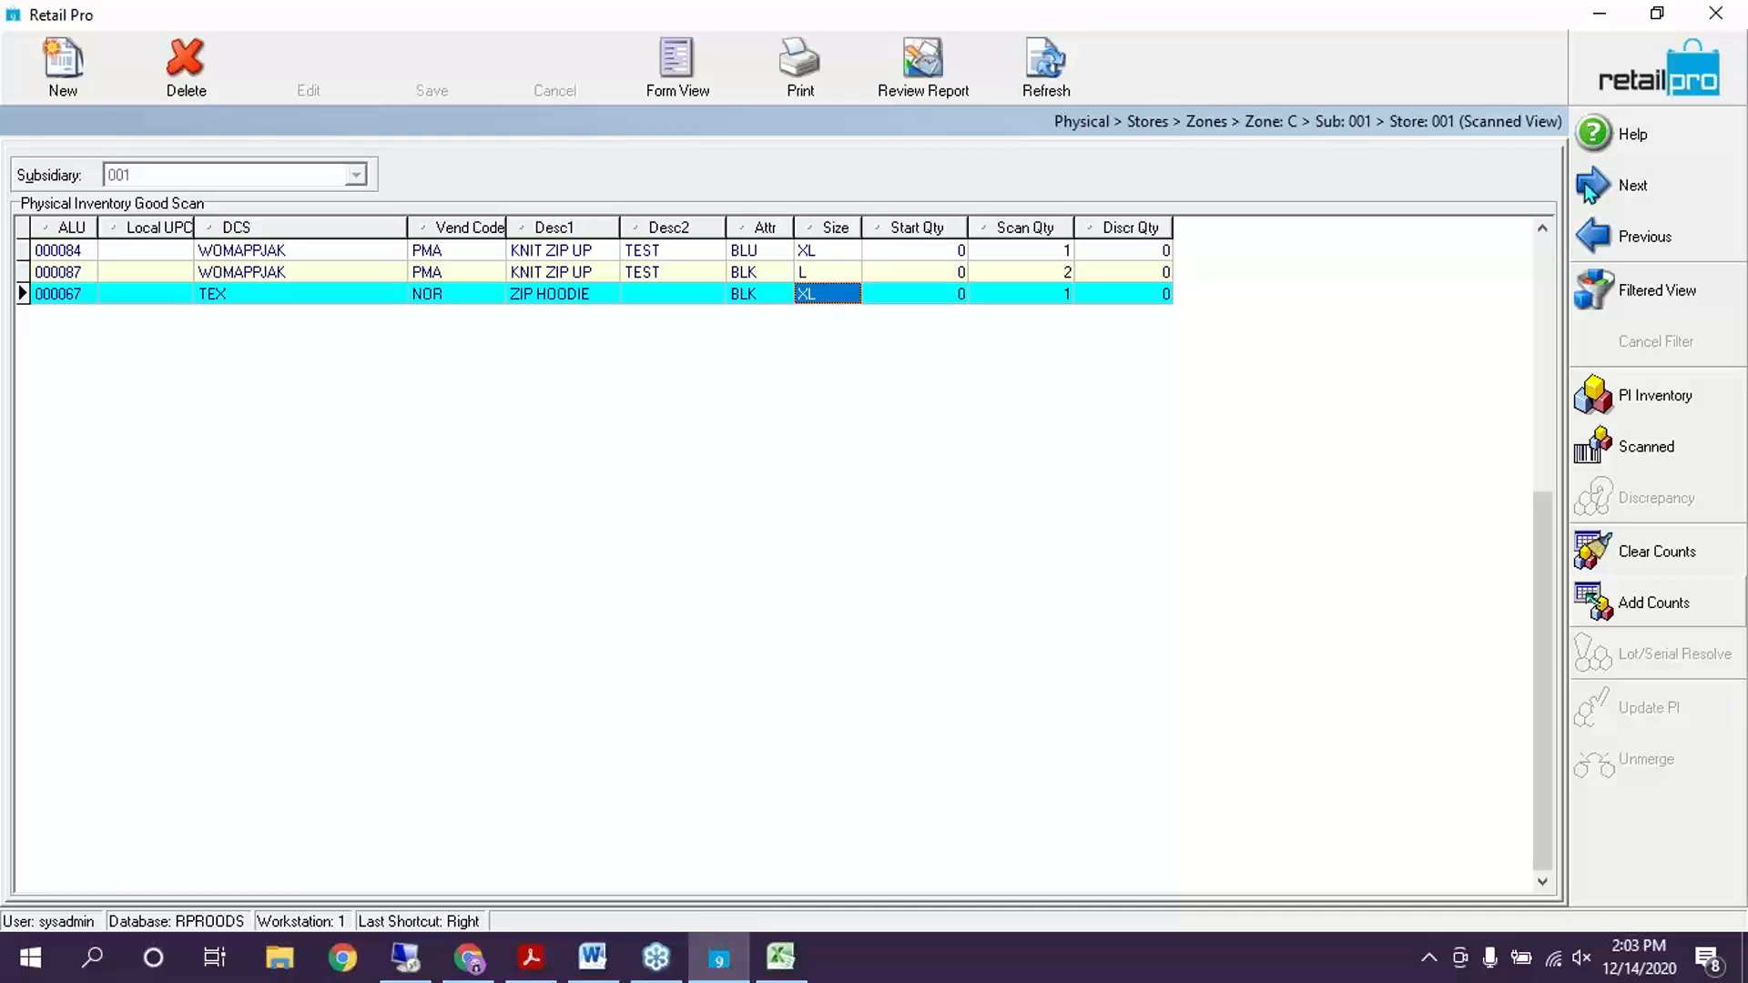
pyautogui.press('Escape')
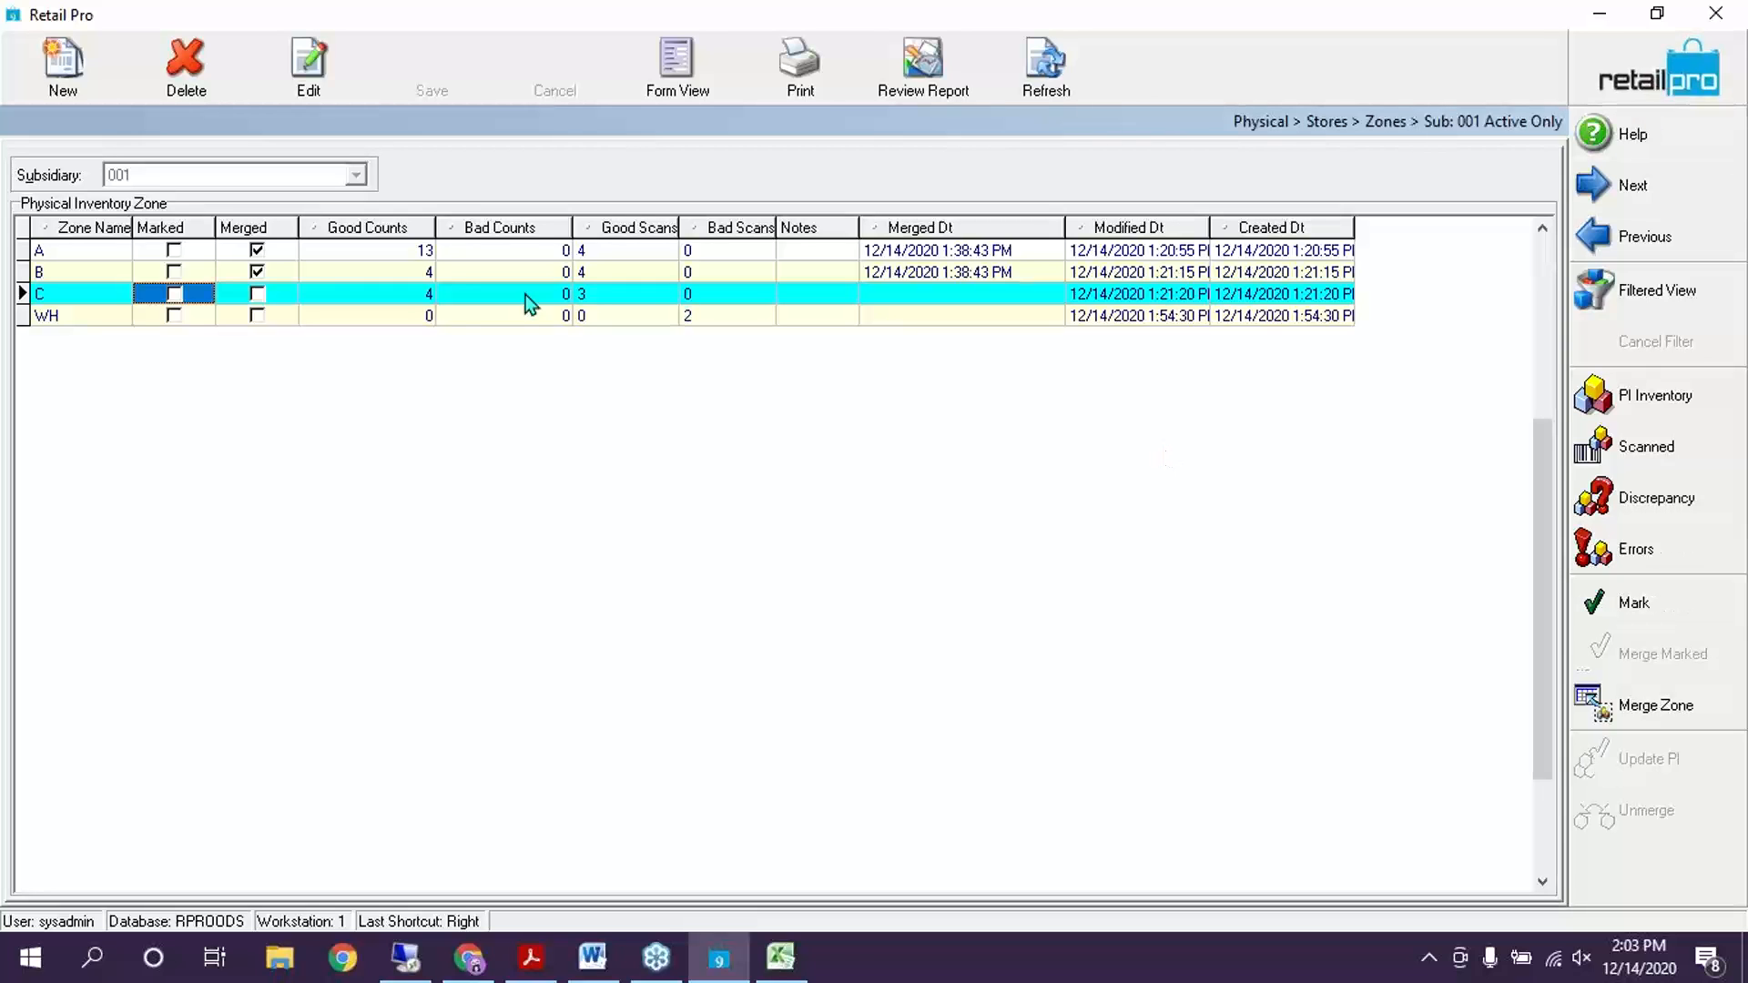
# Merge zone C back into the inventory and reopen the discrepancy view without printing
pyautogui.click(1657, 708)
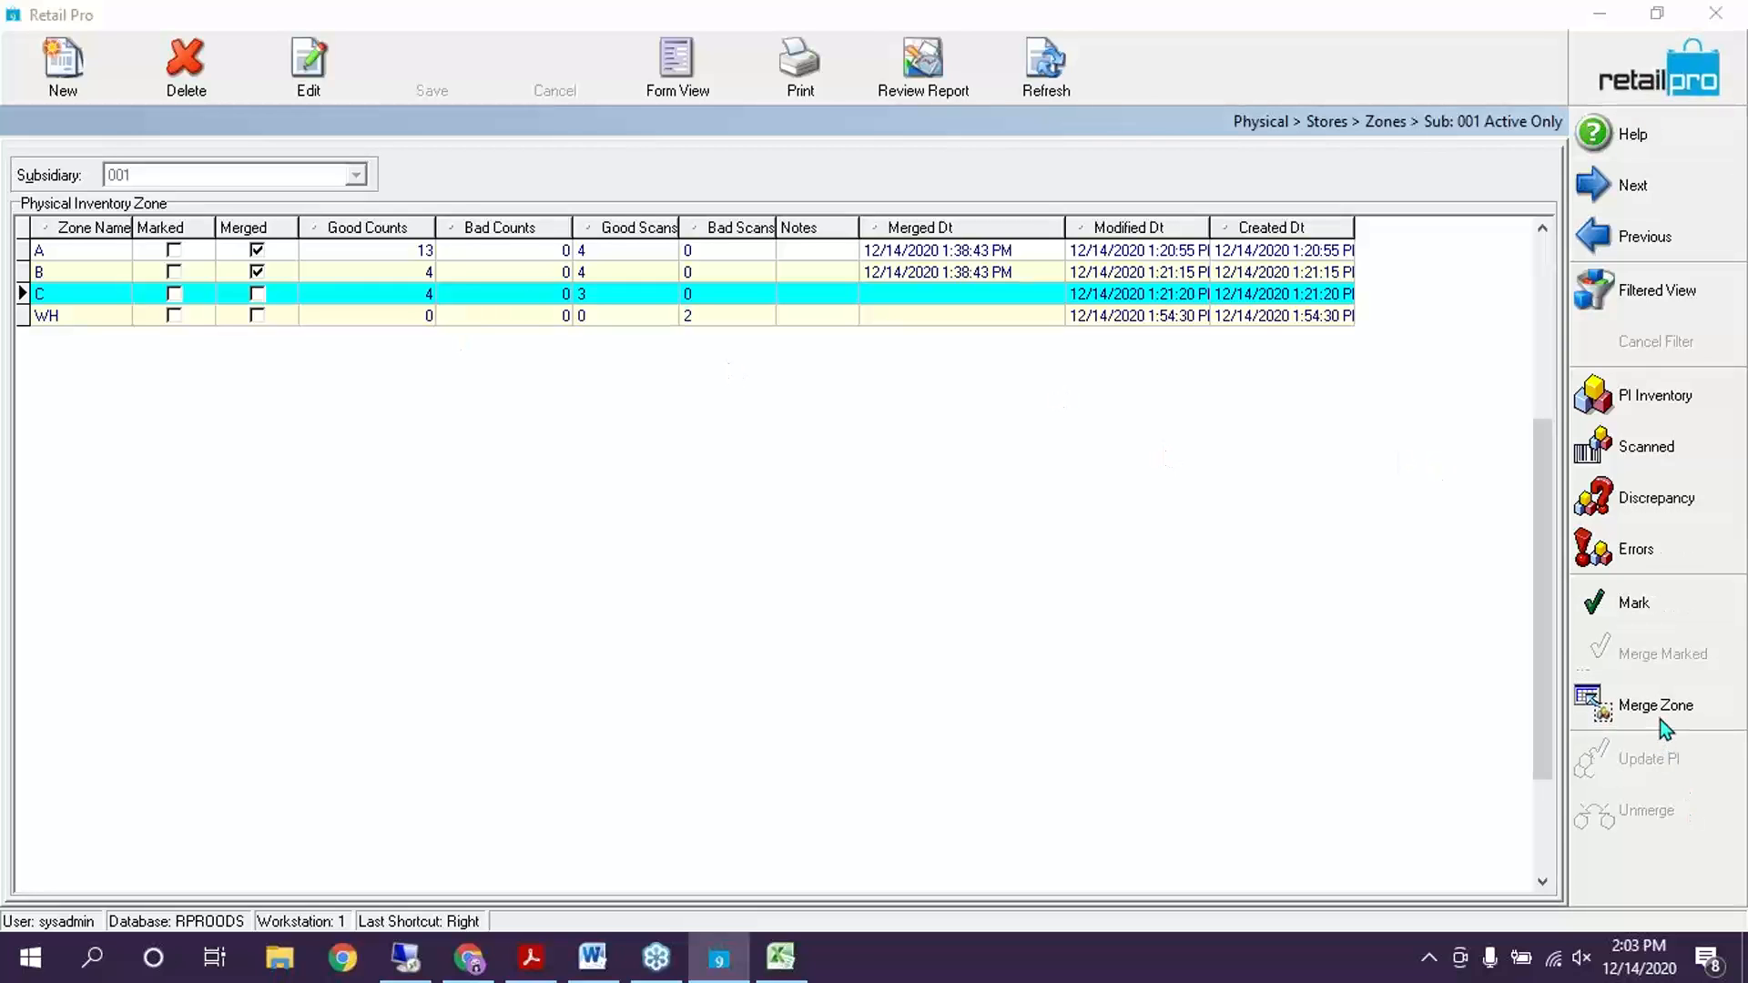
pyautogui.click(845, 515)
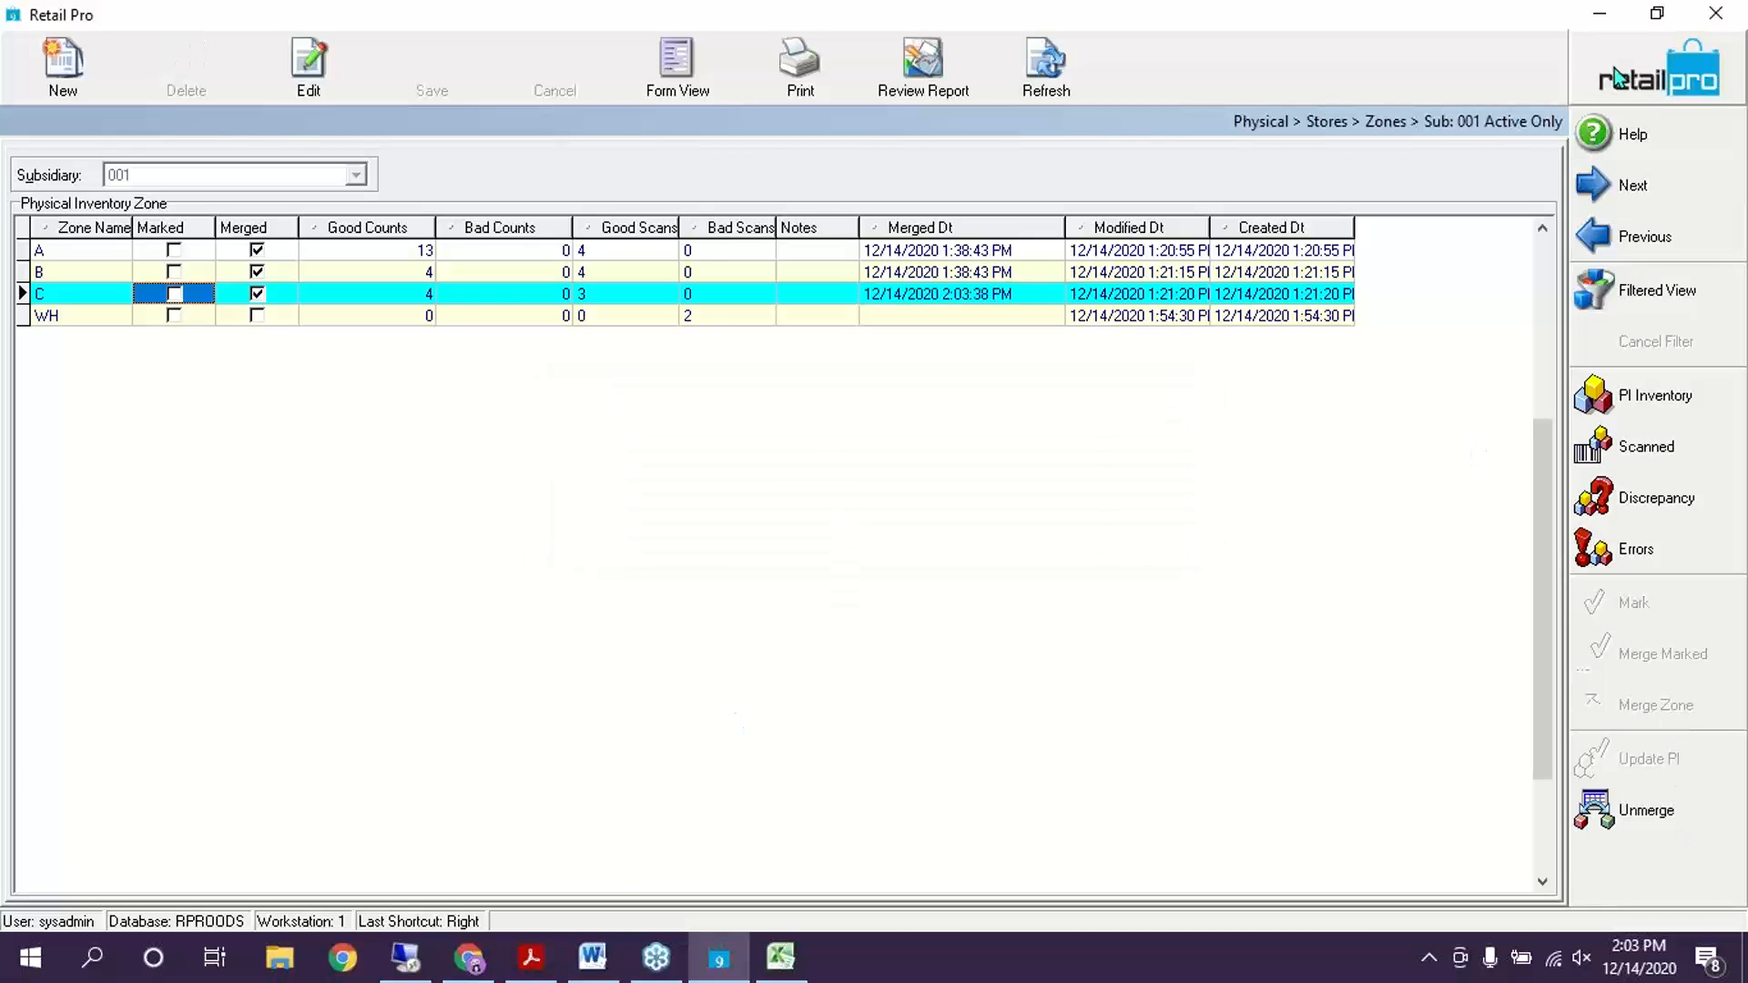
pyautogui.press('Escape')
pyautogui.click(1656, 498)
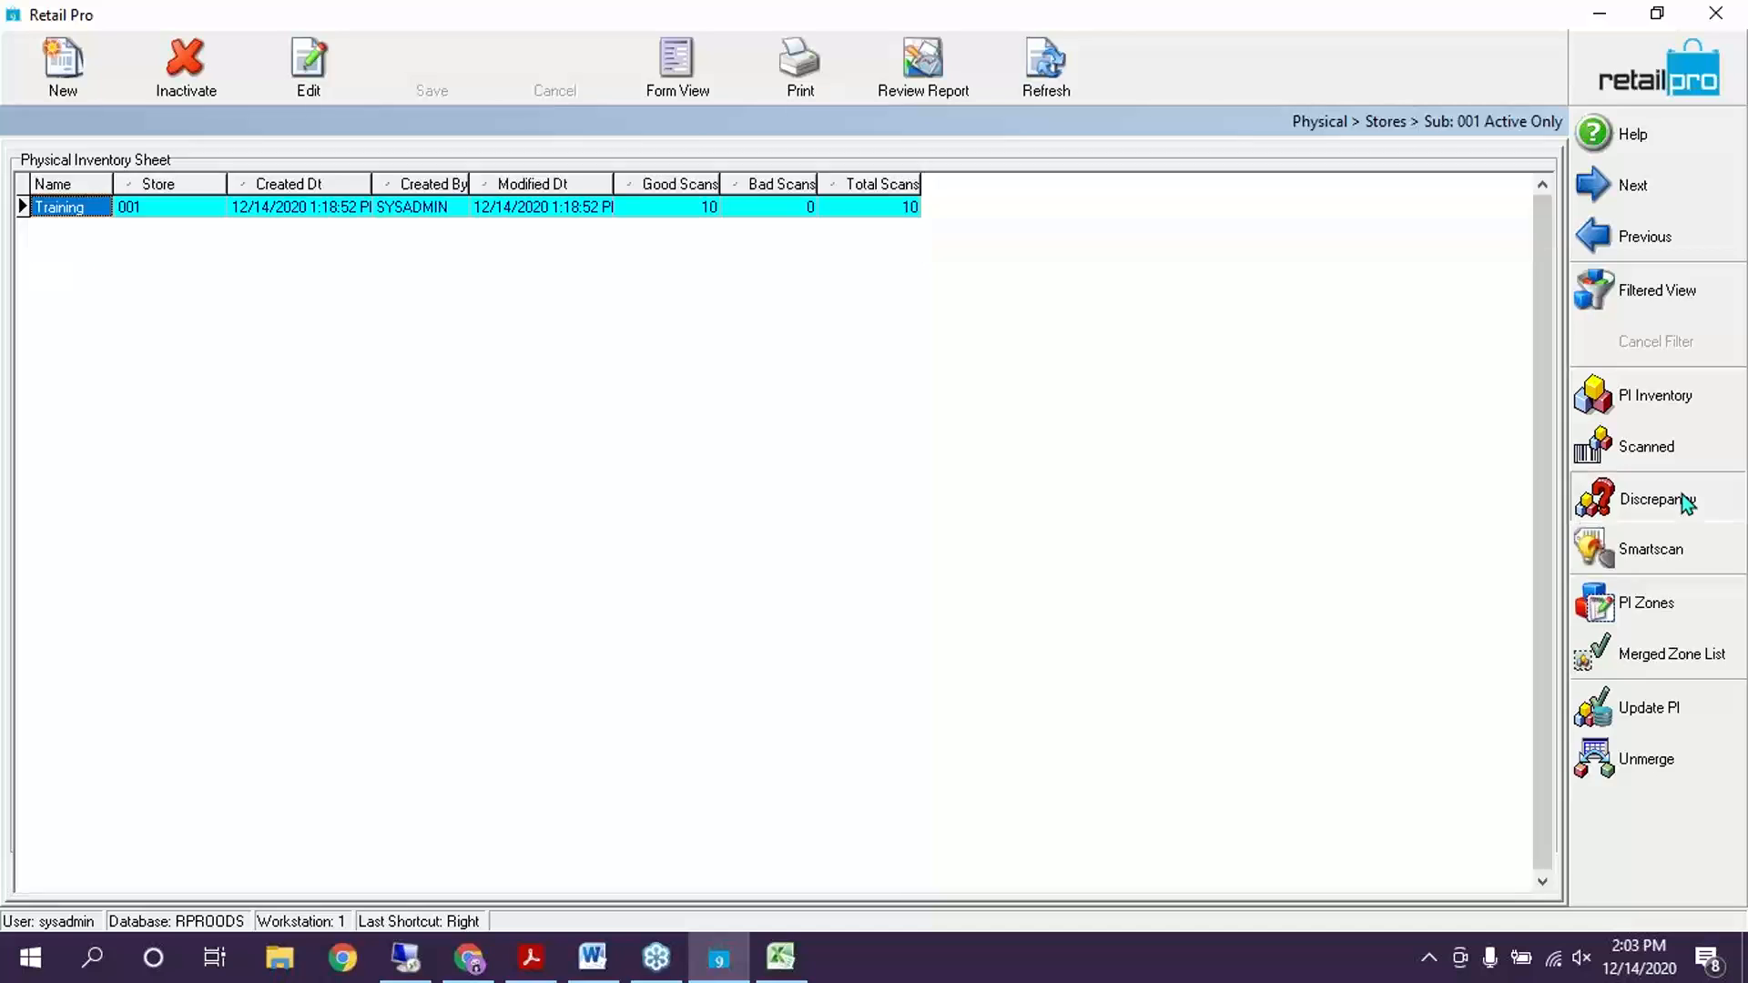
pyautogui.click(789, 73)
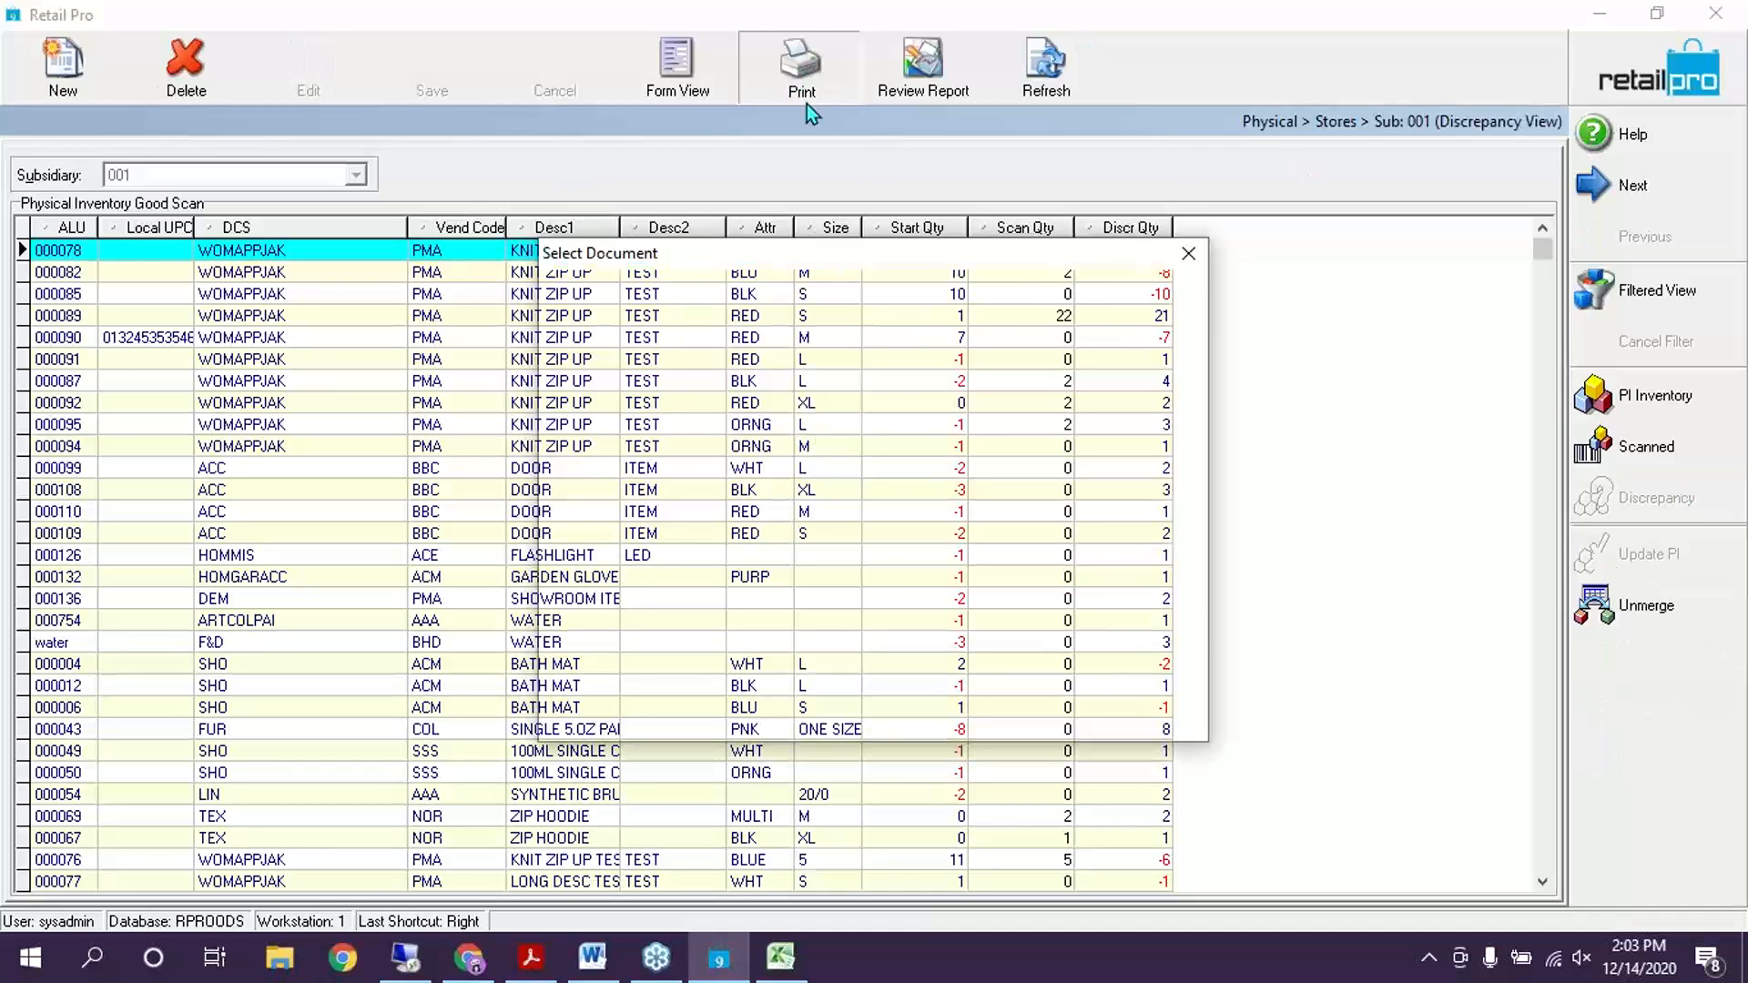
pyautogui.click(1190, 254)
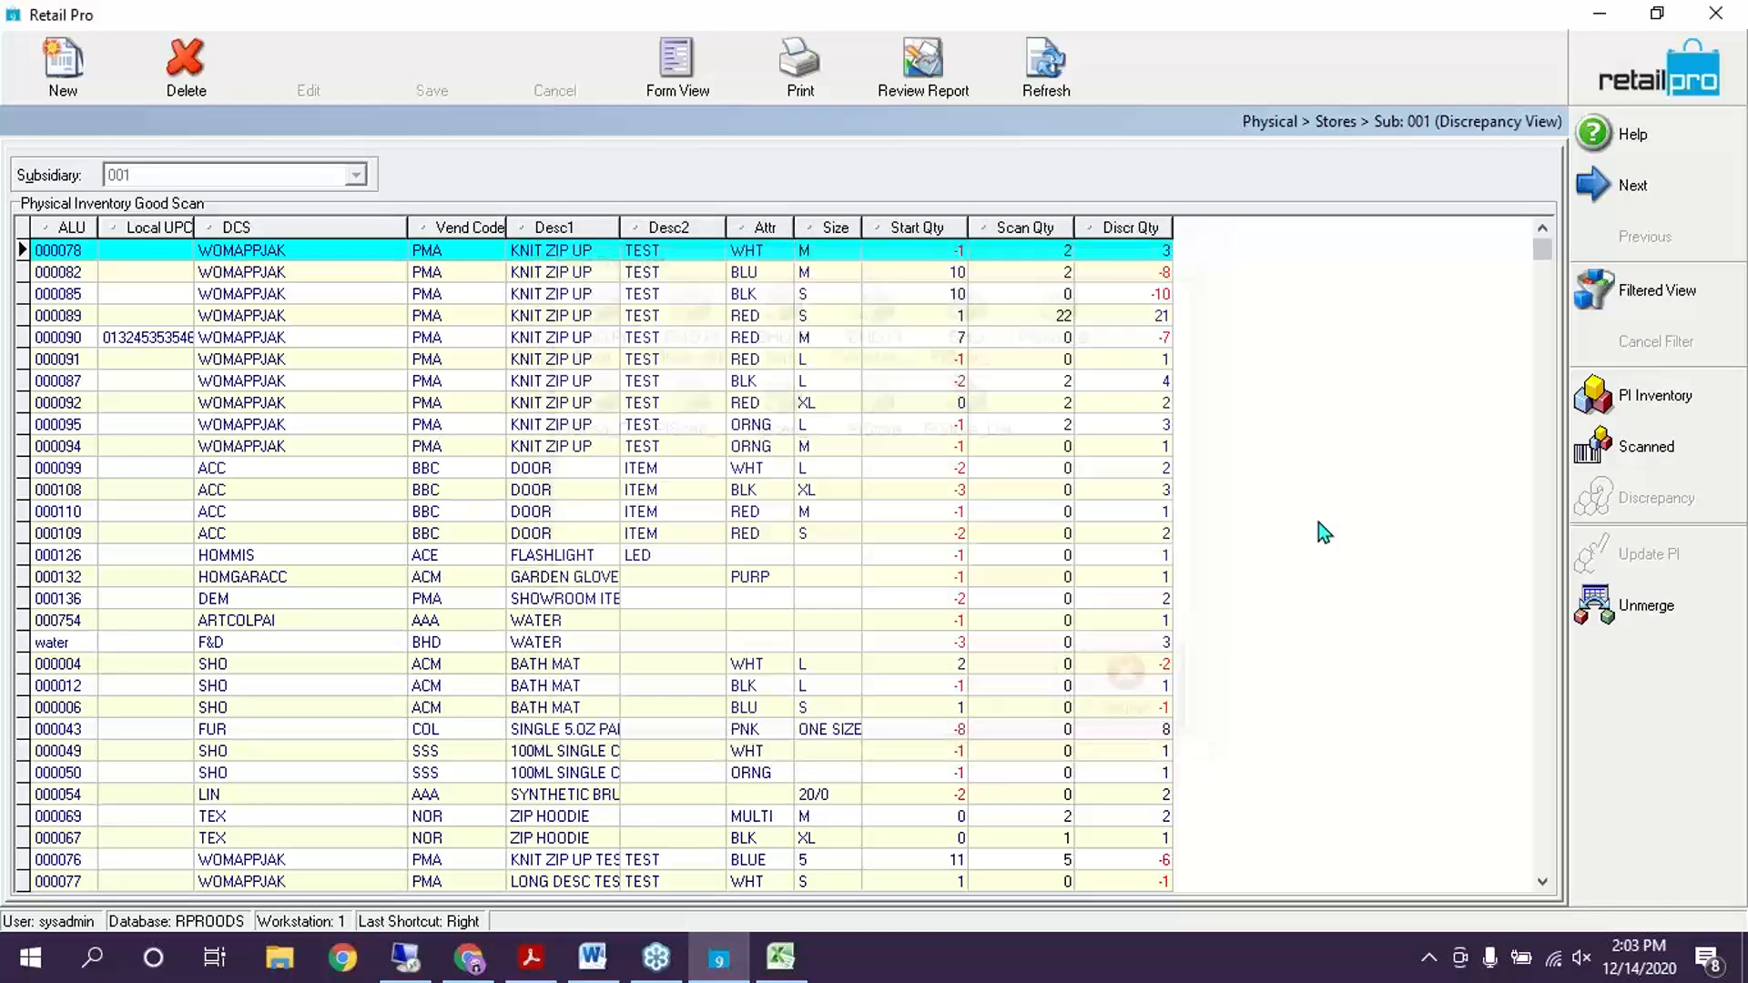
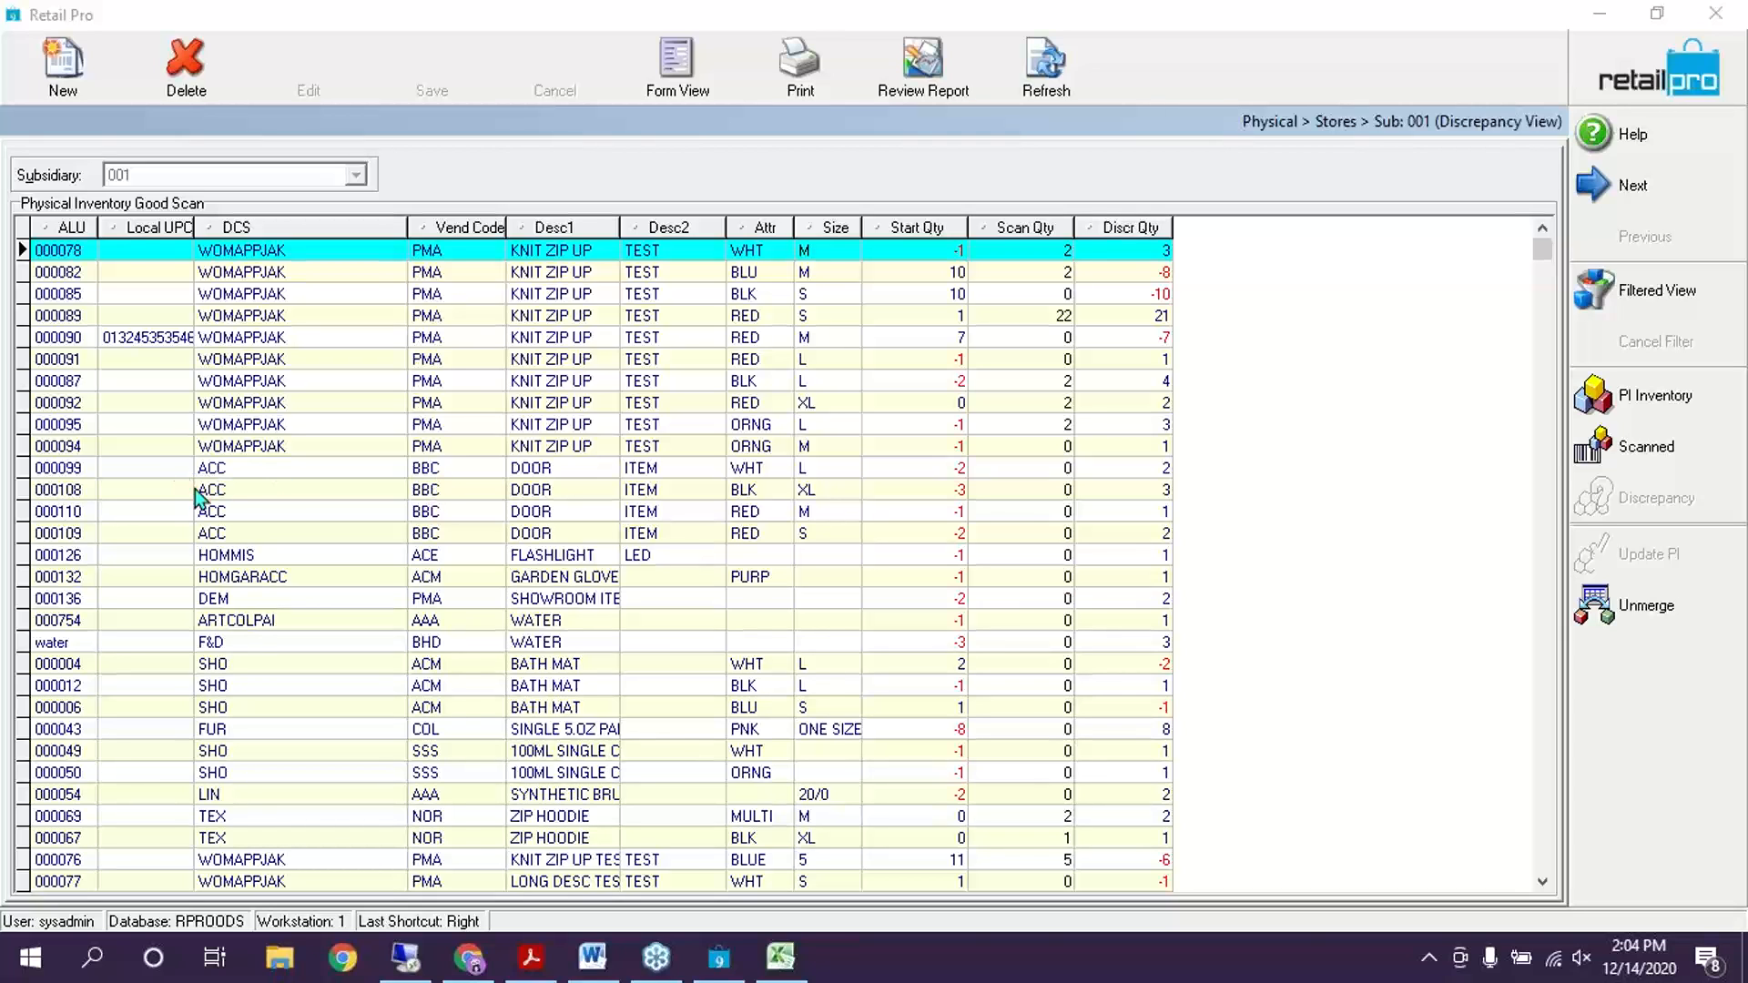
# Leave the discrepancy view for the sheet list showing the Training sheet with 10 good scans
pyautogui.click(1659, 52)
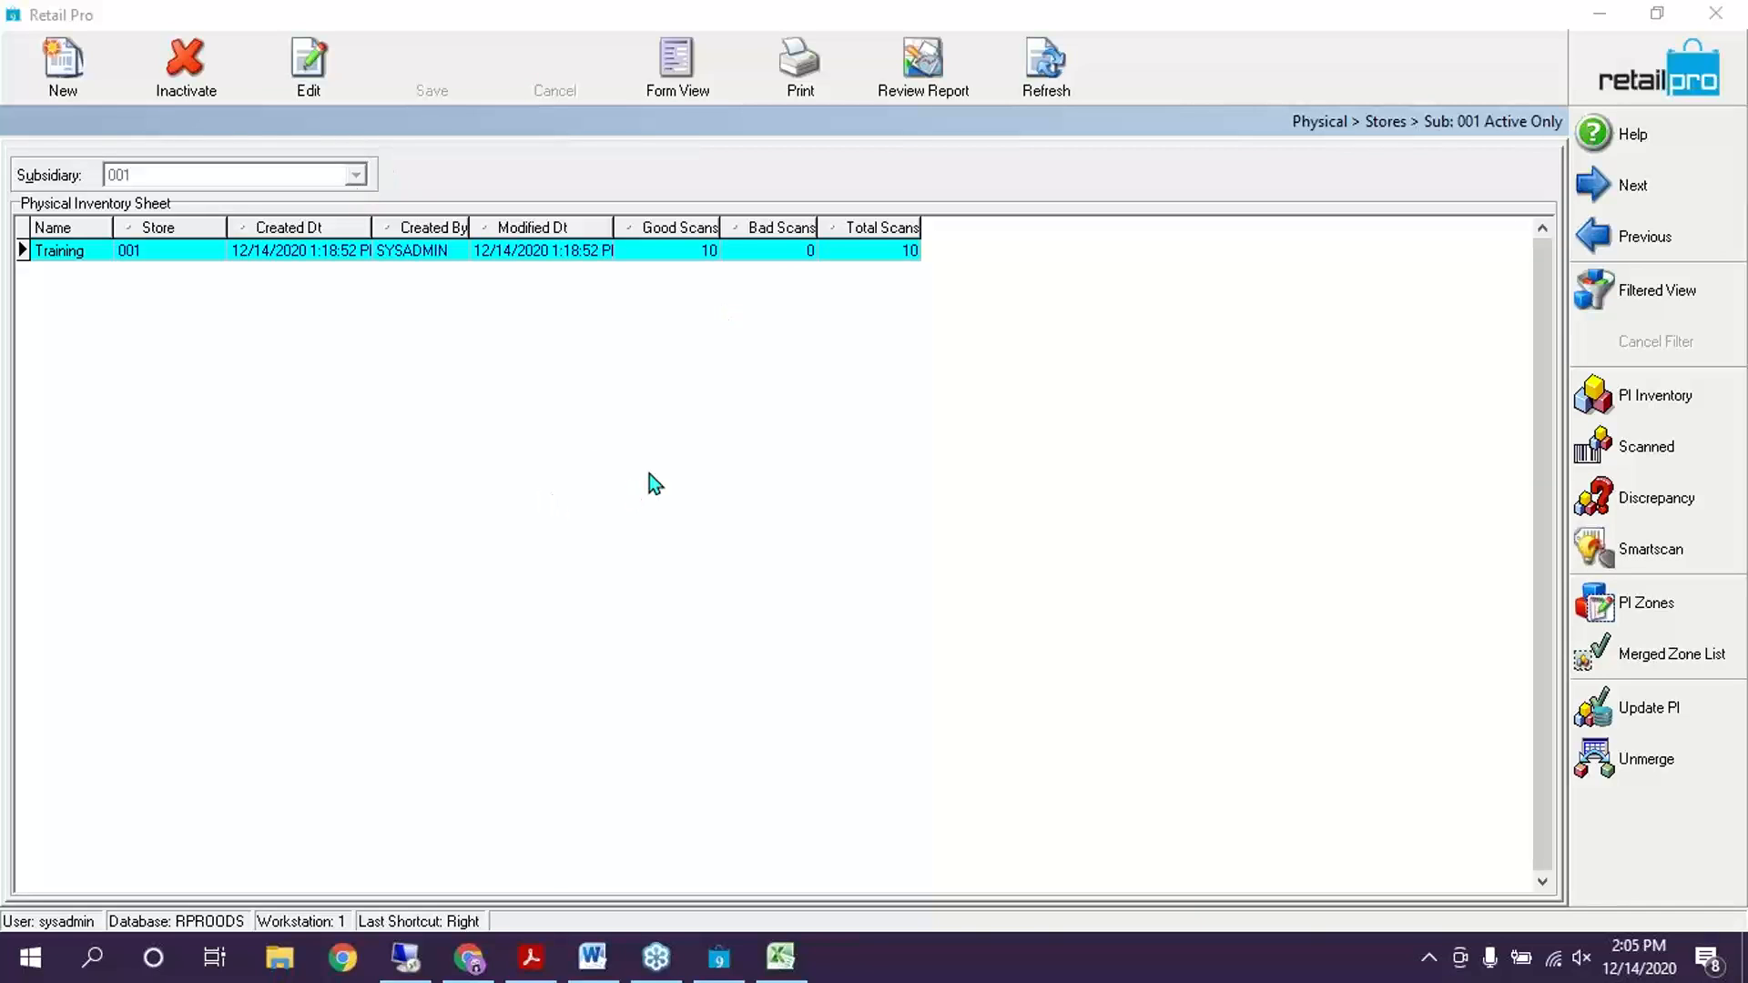
pyautogui.press('Return')
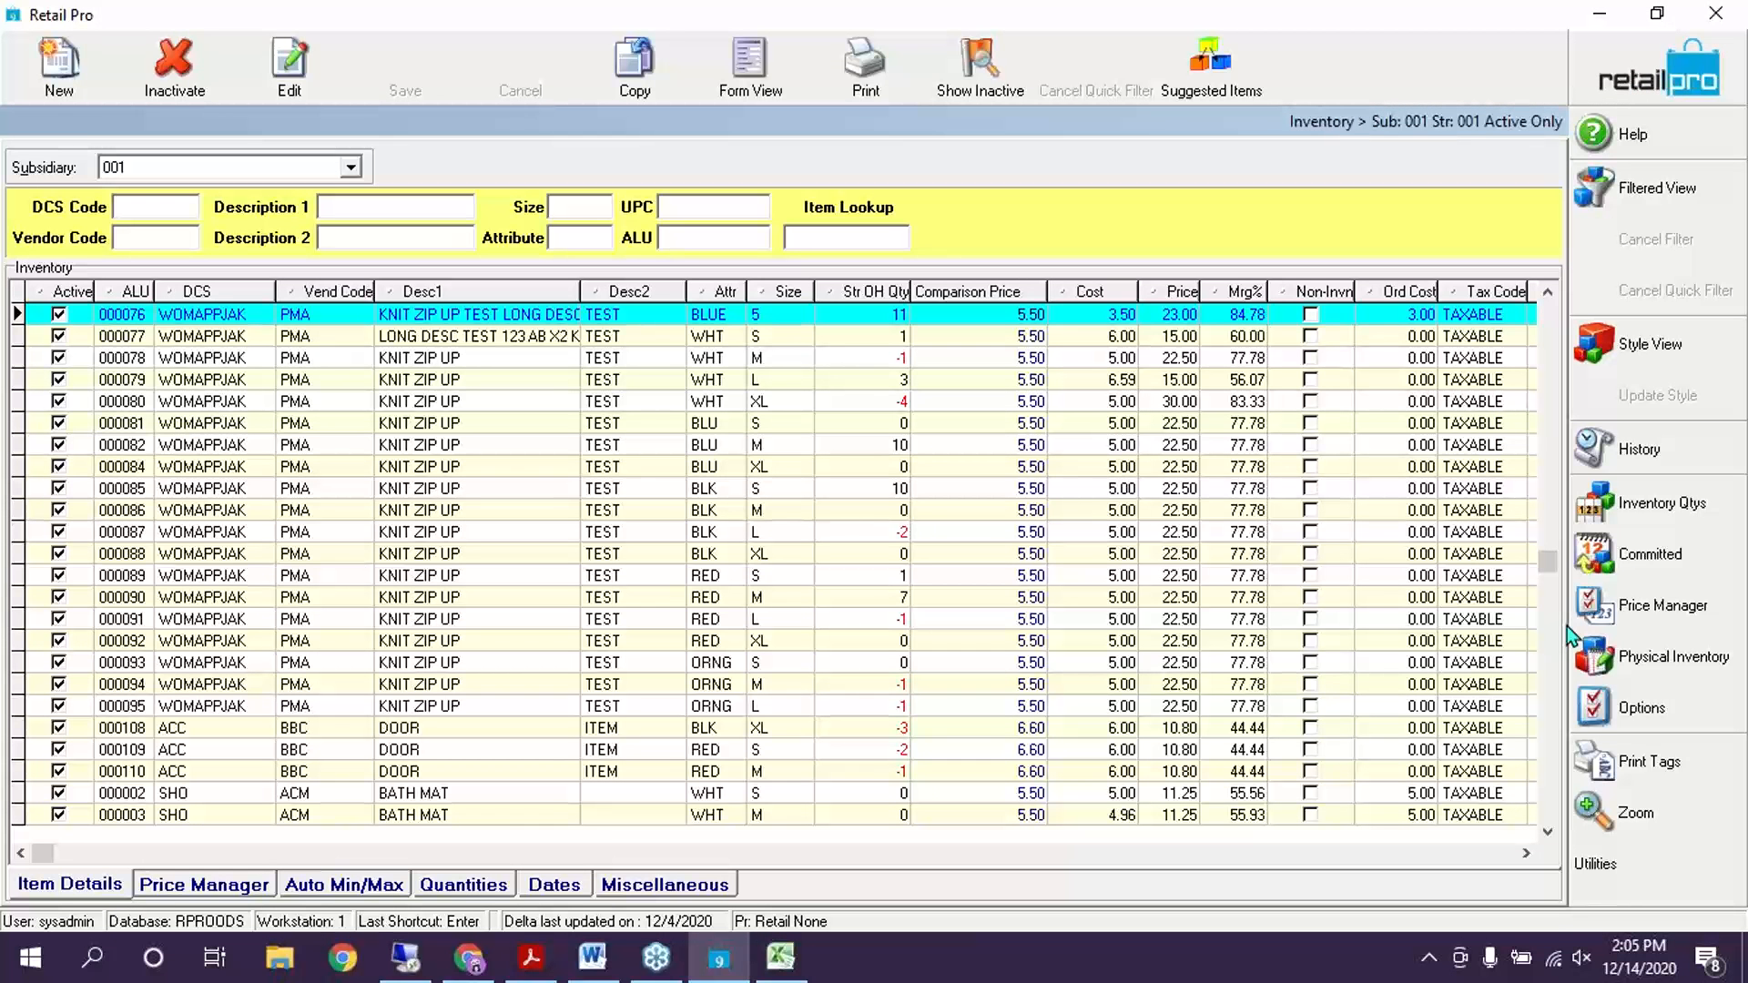
pyautogui.click(1703, 662)
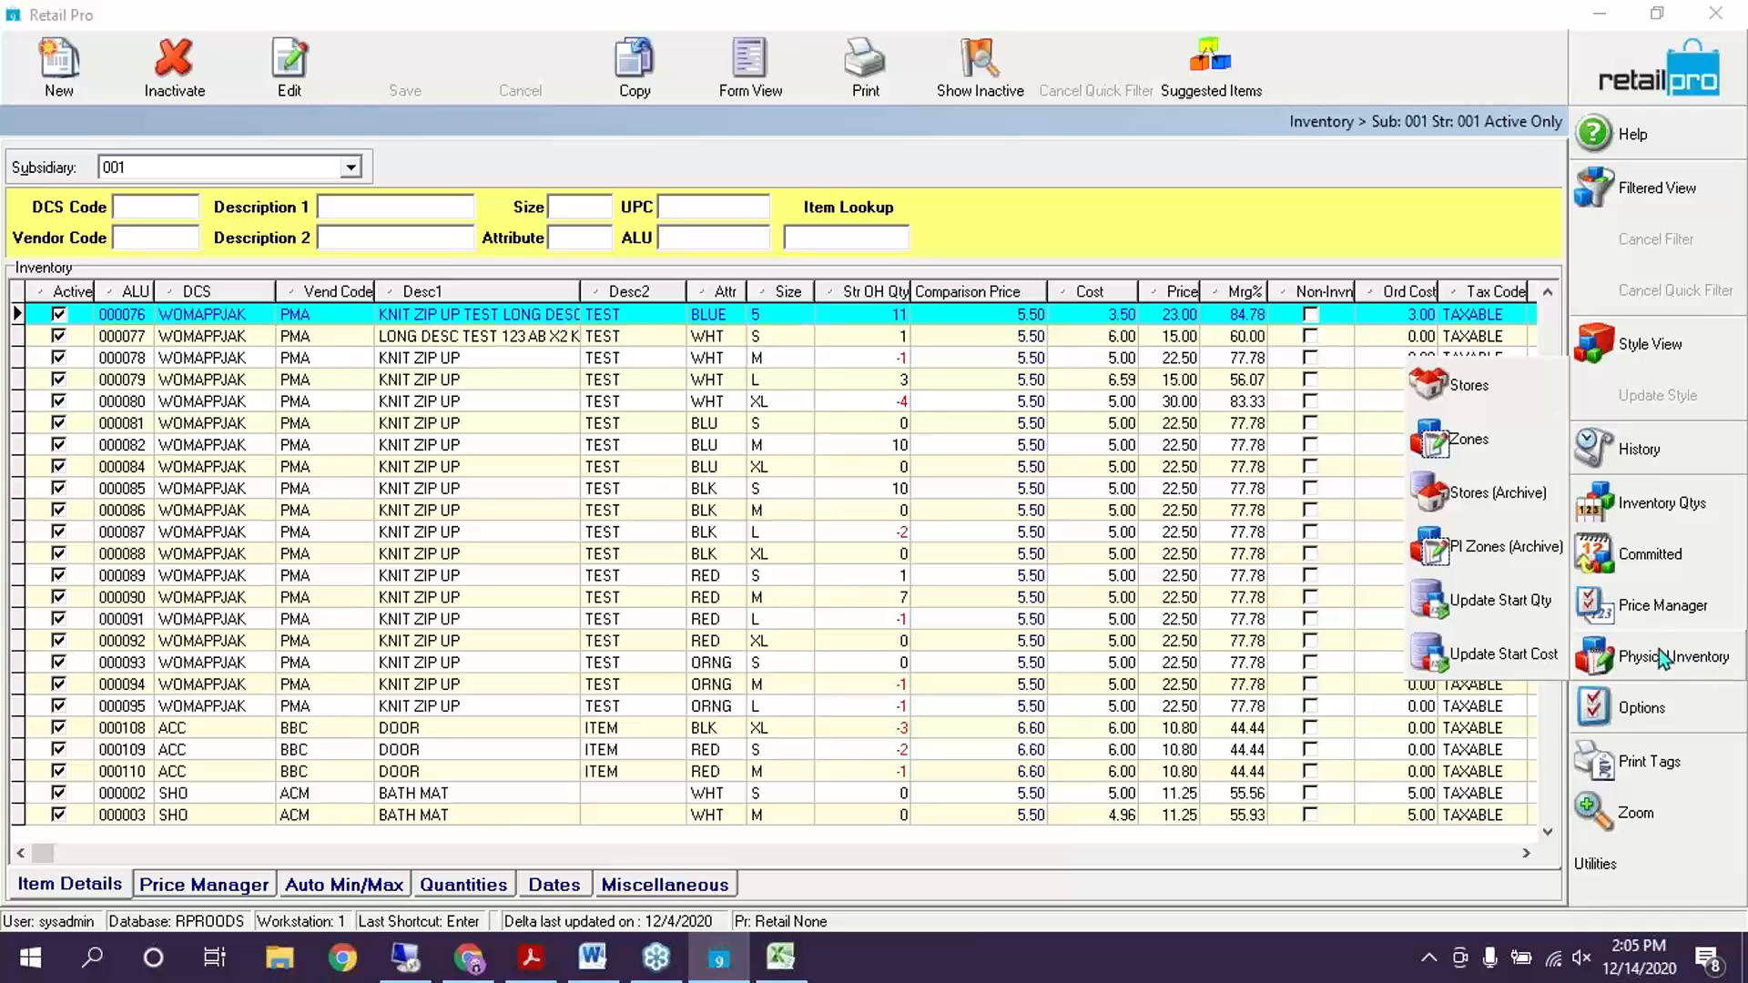
pyautogui.click(1485, 391)
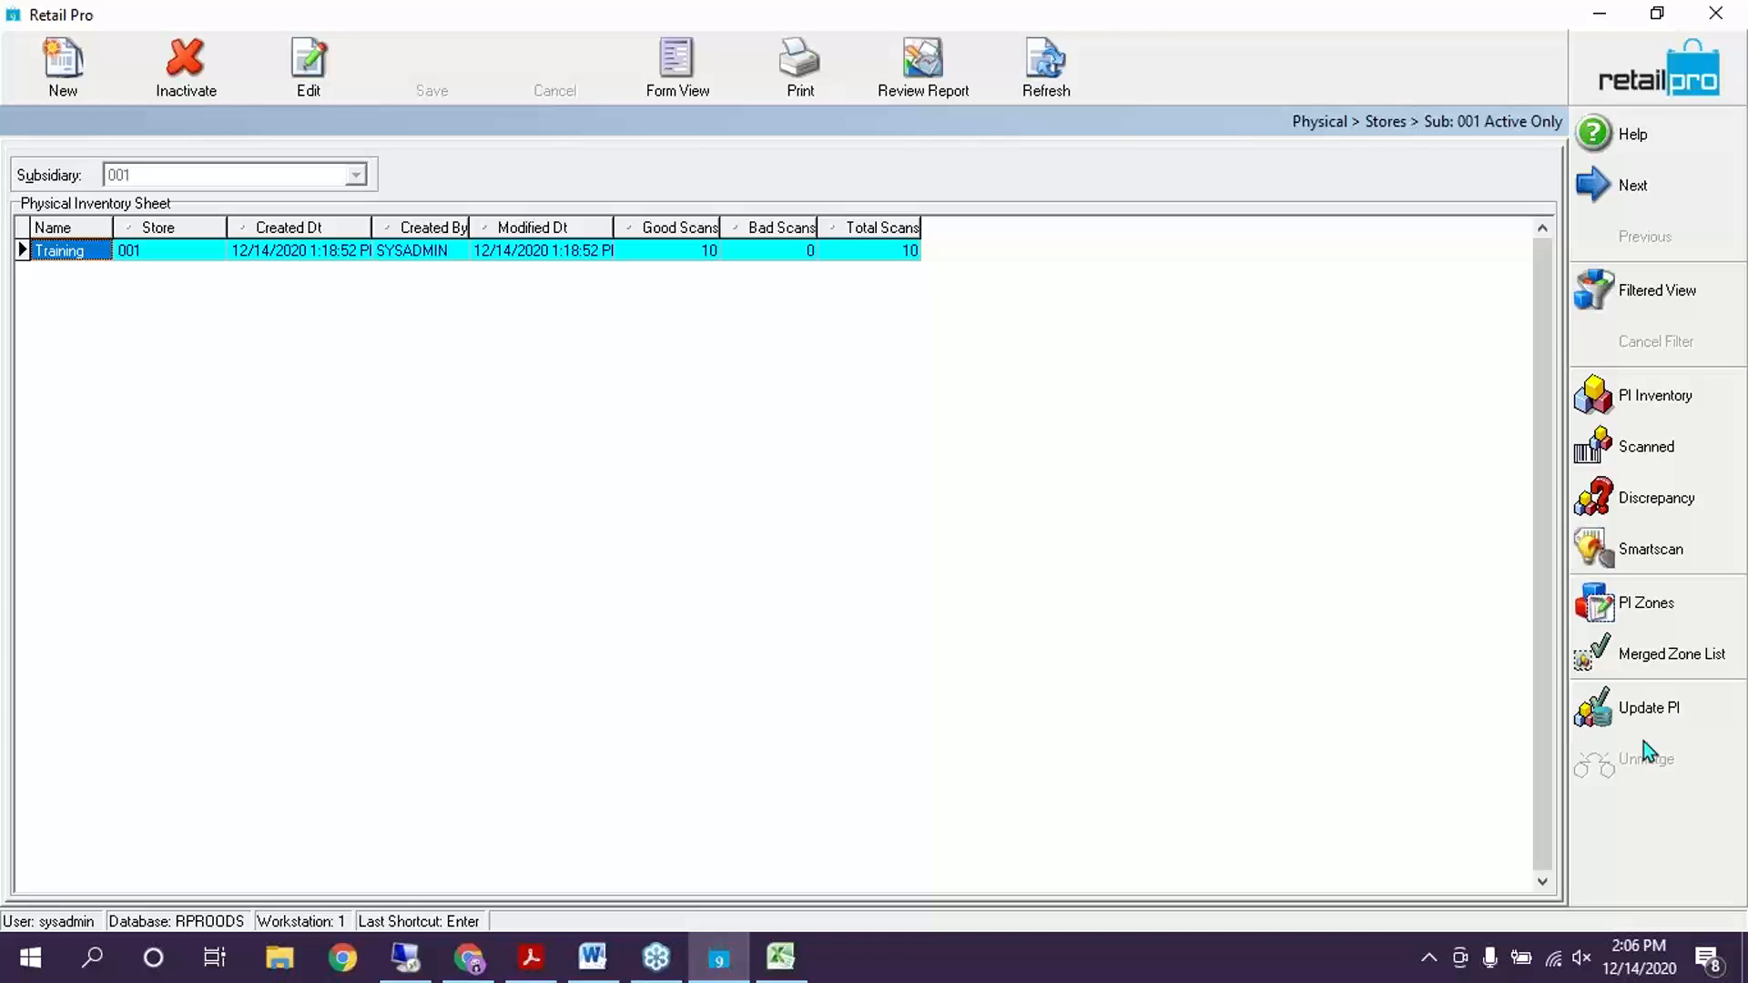
# Decline the PI update for store 001 - Milton because of unmerged zones, and open the Training sheet's zones
pyautogui.click(1628, 711)
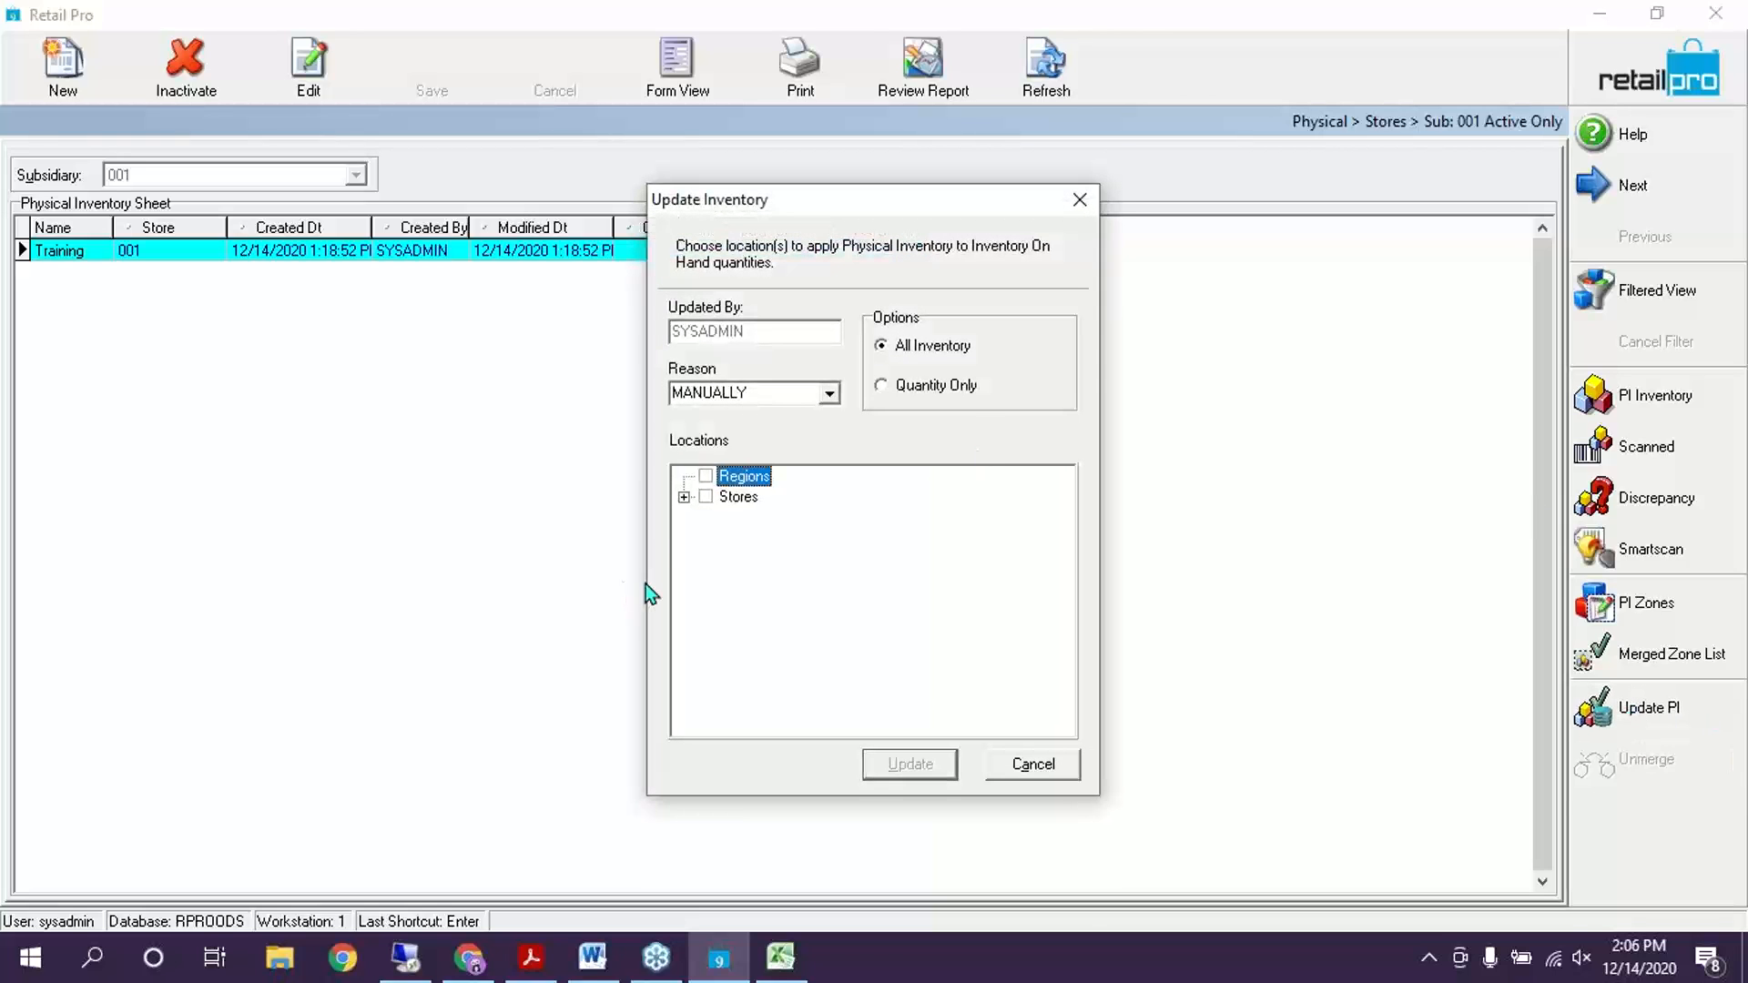
pyautogui.click(684, 498)
pyautogui.click(730, 518)
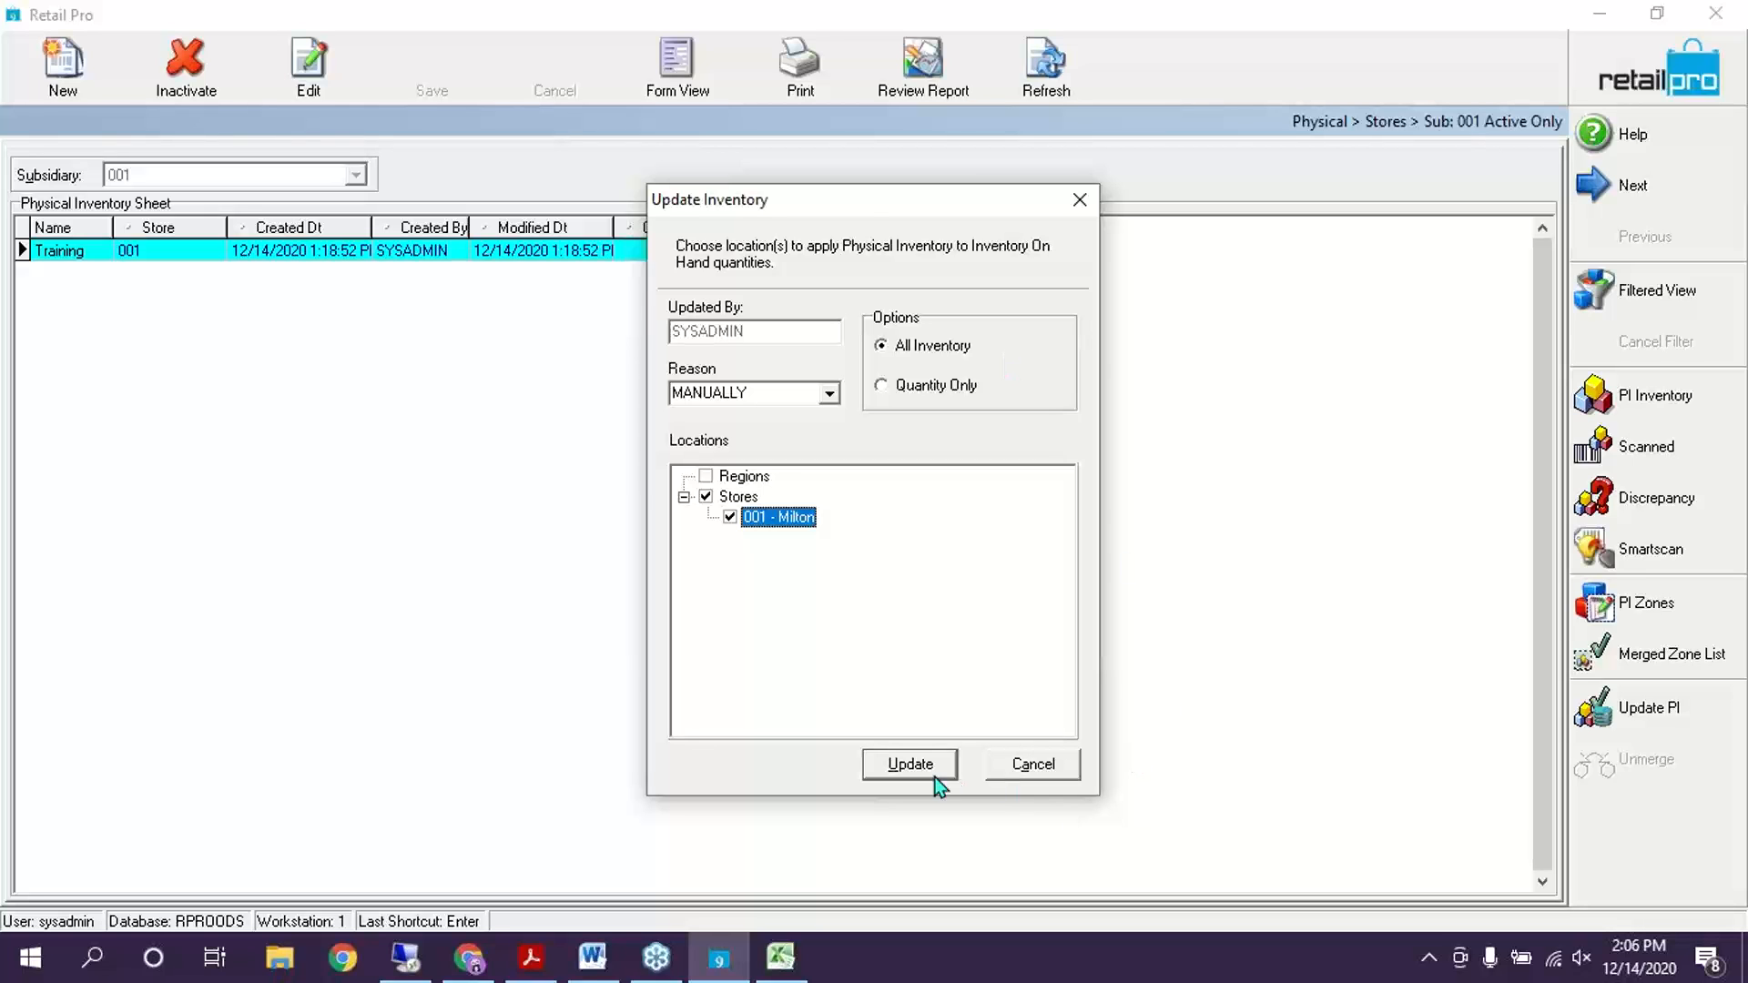
pyautogui.click(911, 765)
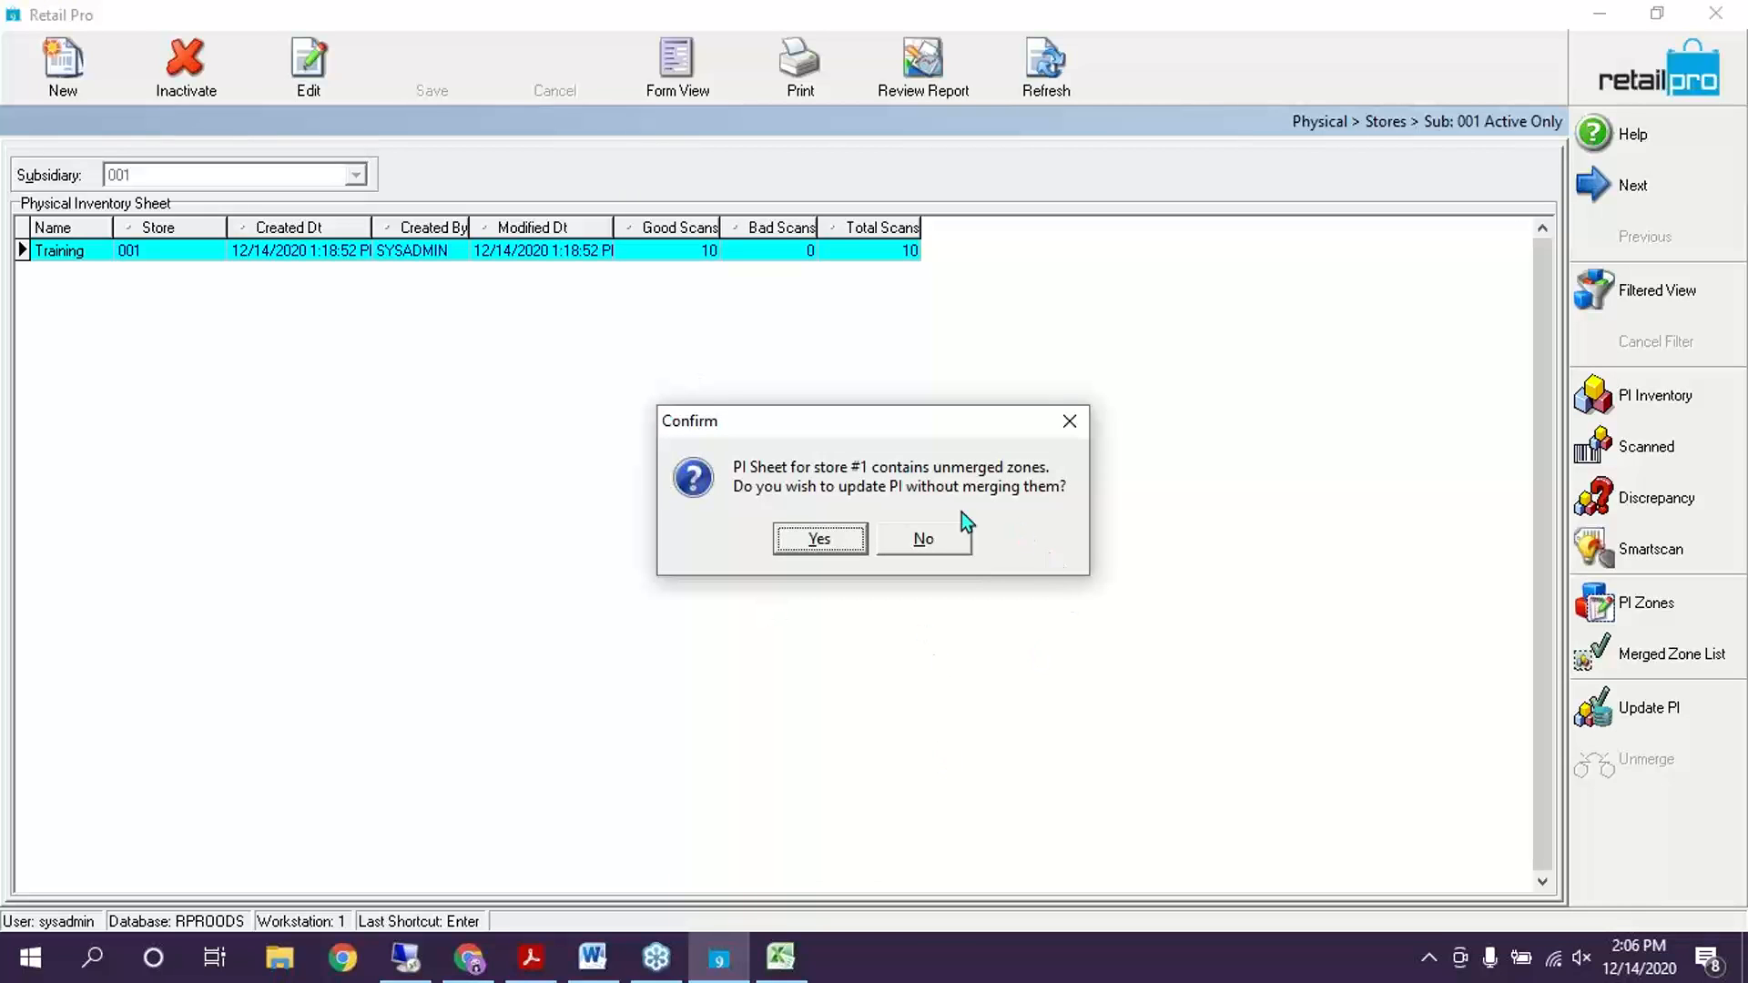
pyautogui.click(923, 539)
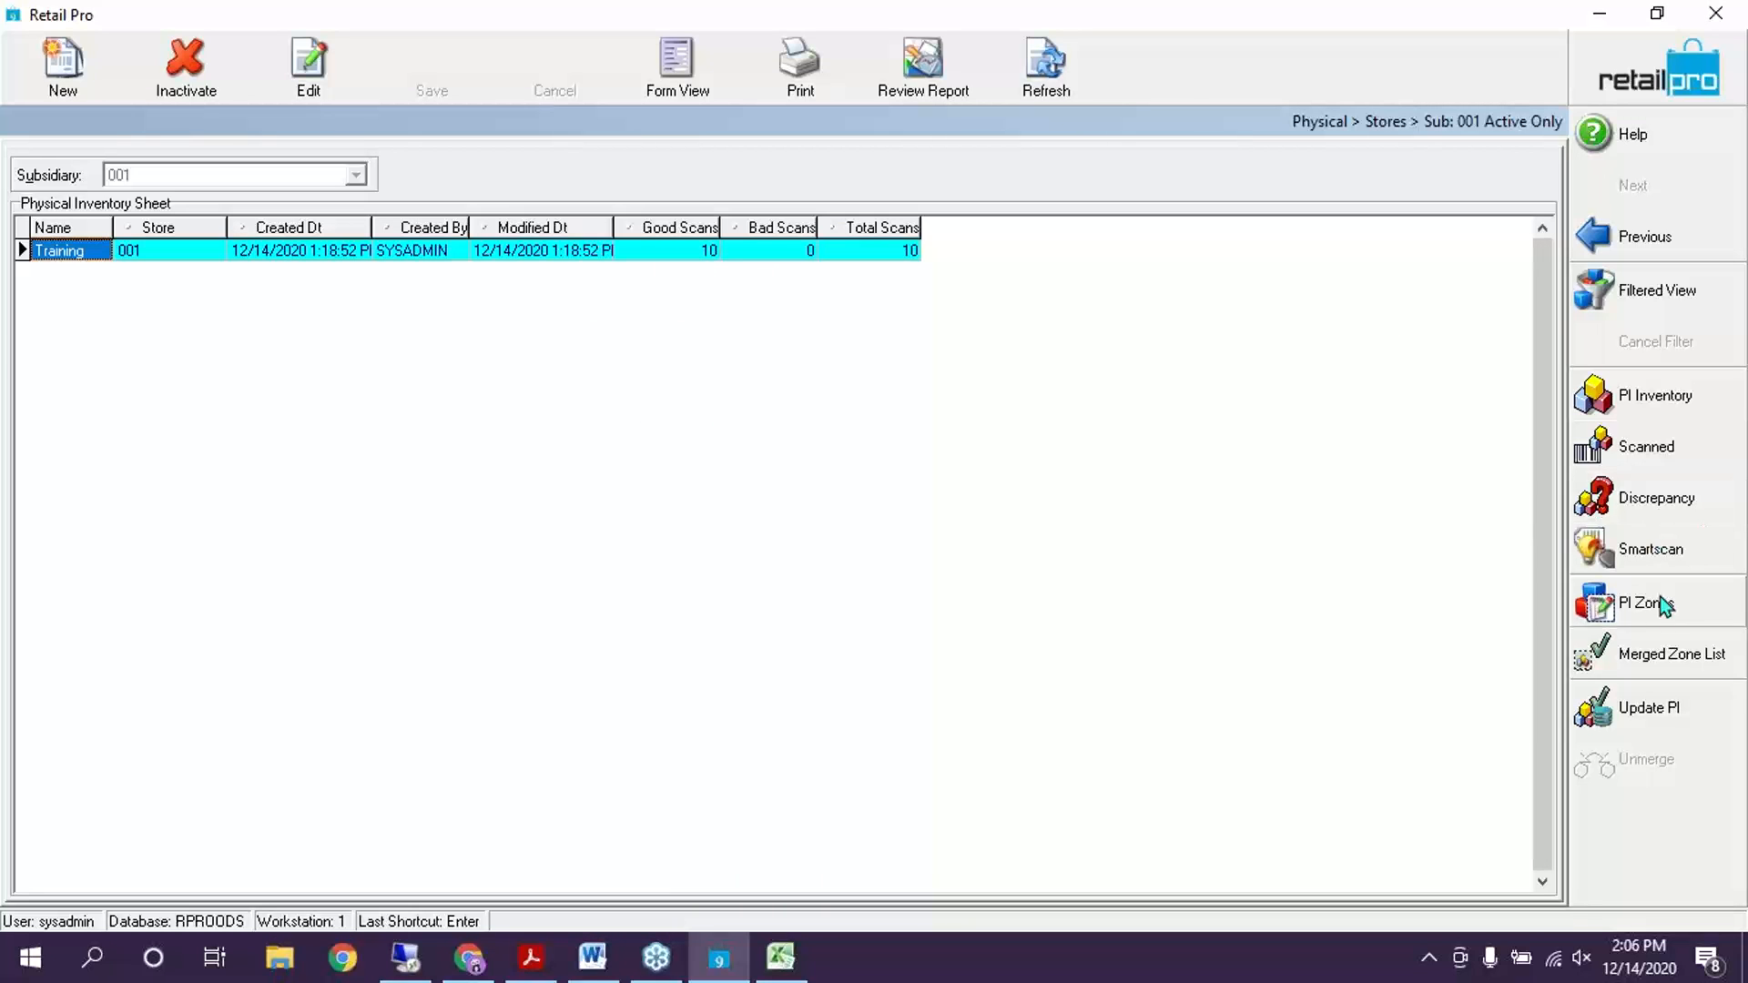
pyautogui.click(1630, 601)
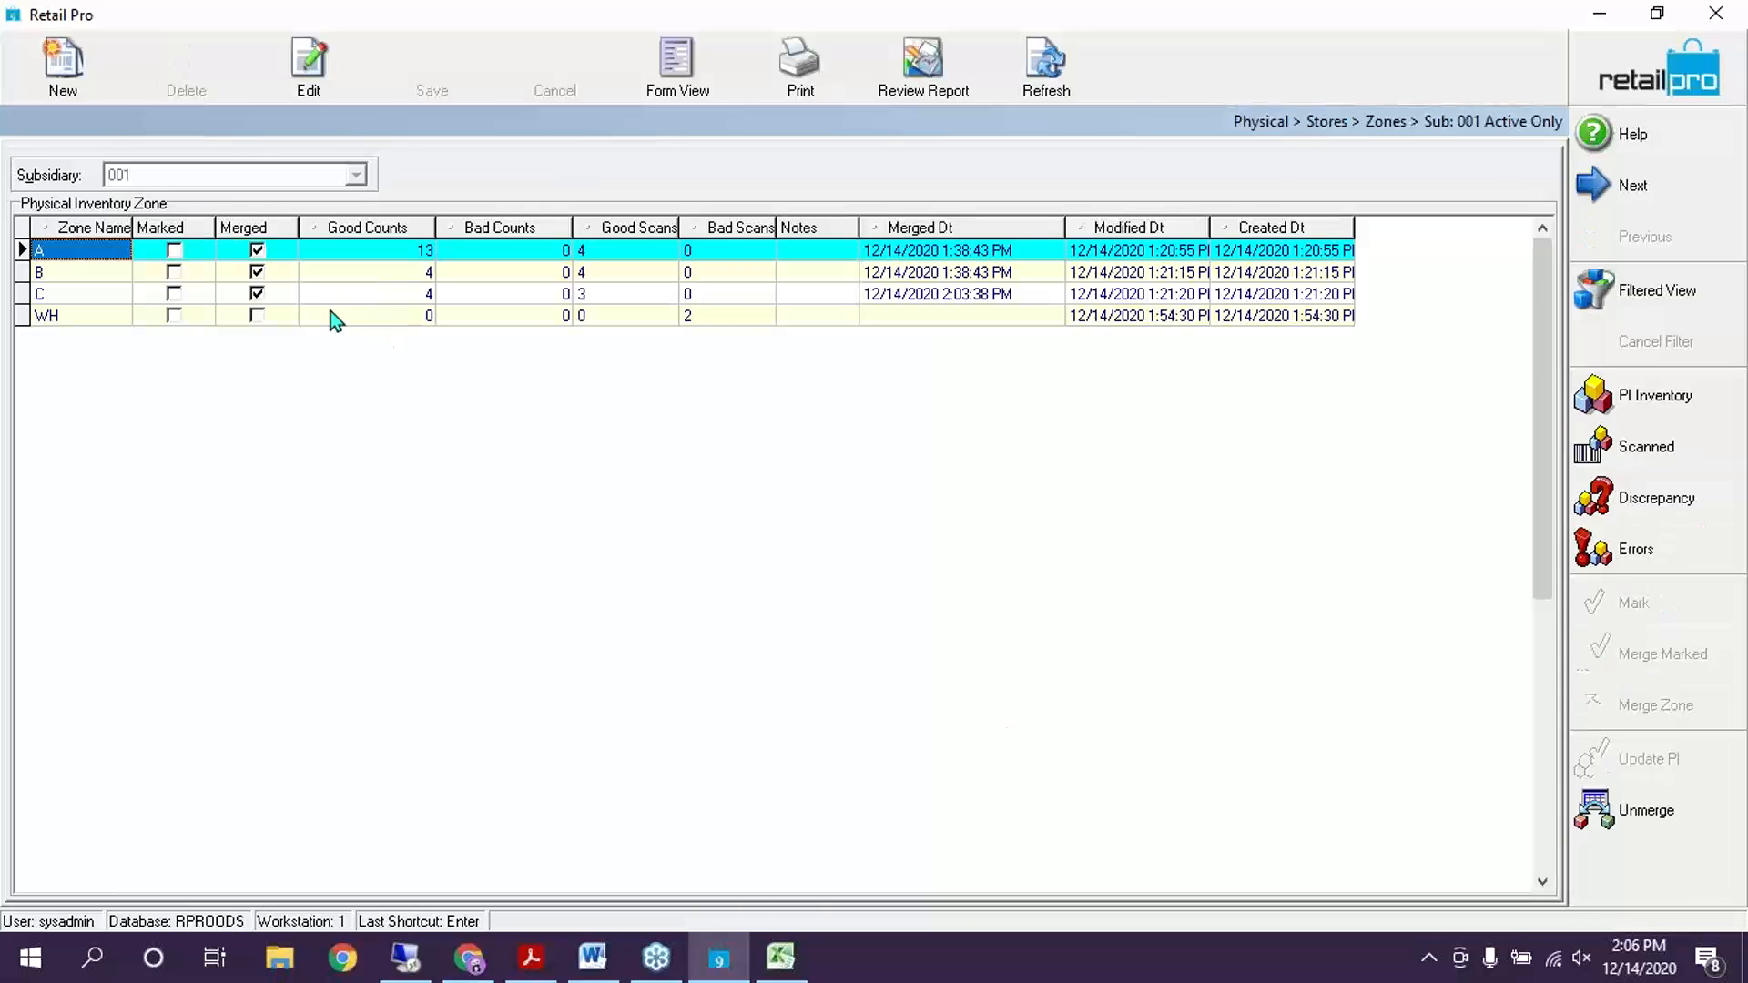
# Show zone WH's two bad scans and open the Menu Designer for the side toolbar
pyautogui.click(381, 315)
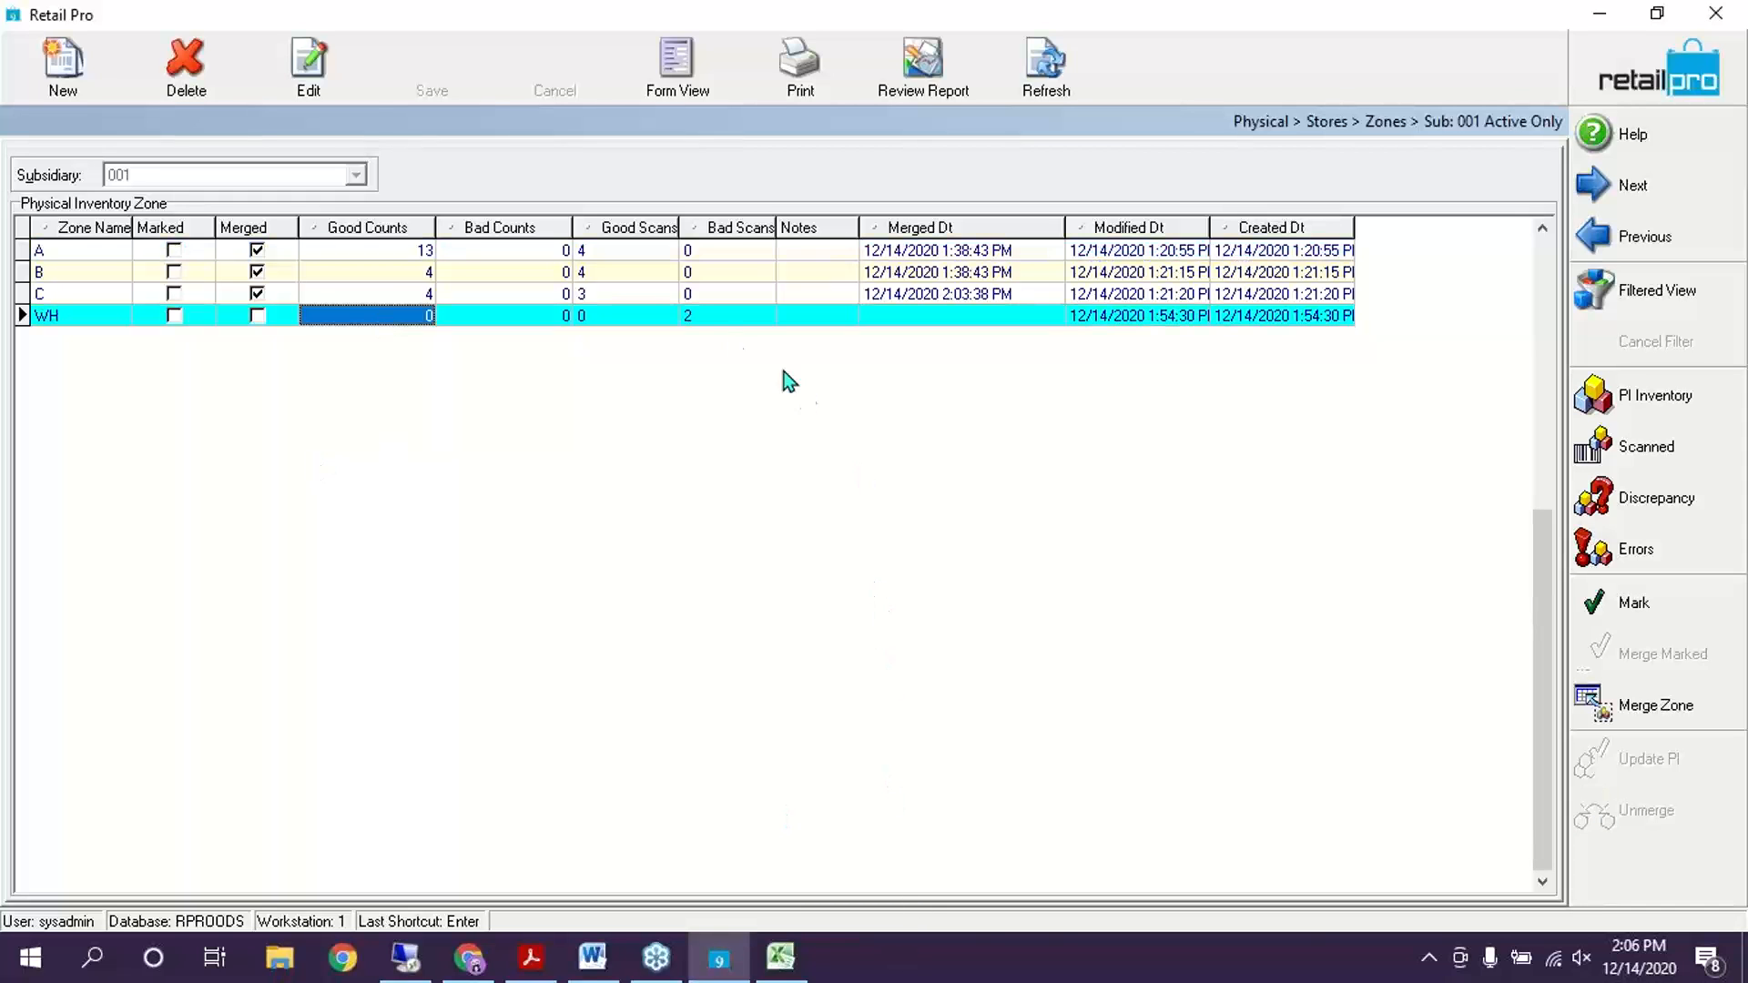
pyautogui.click(1657, 554)
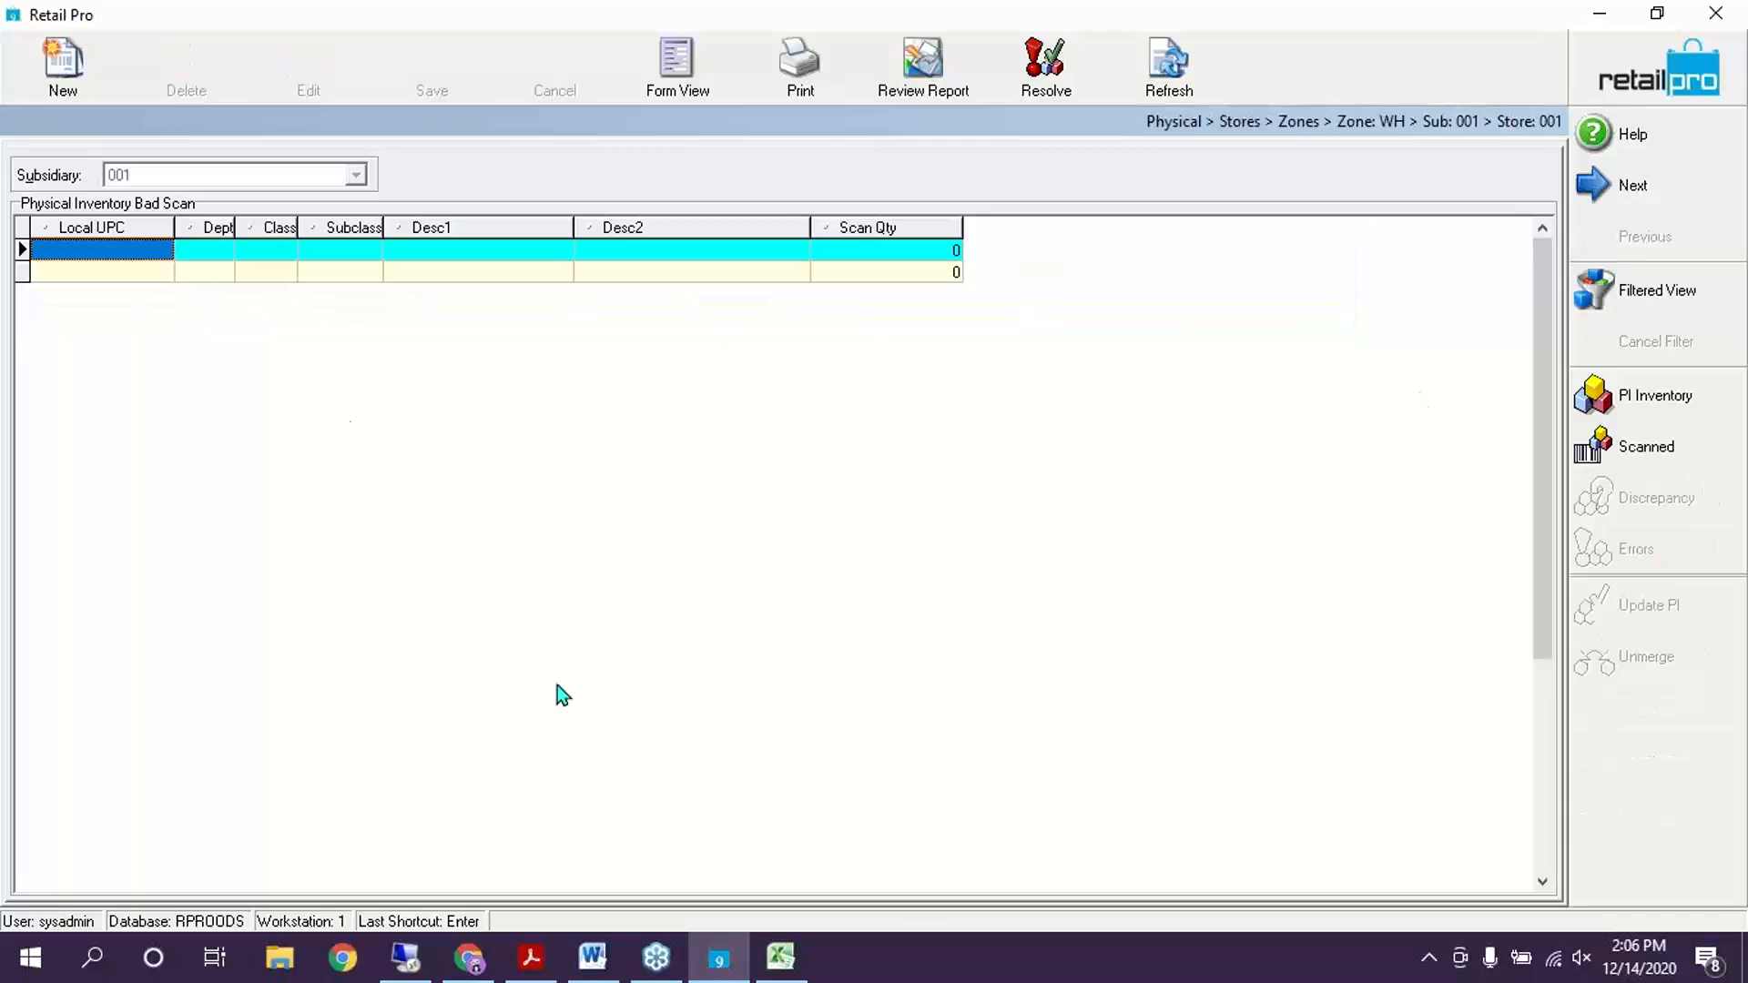
pyautogui.click(171, 273)
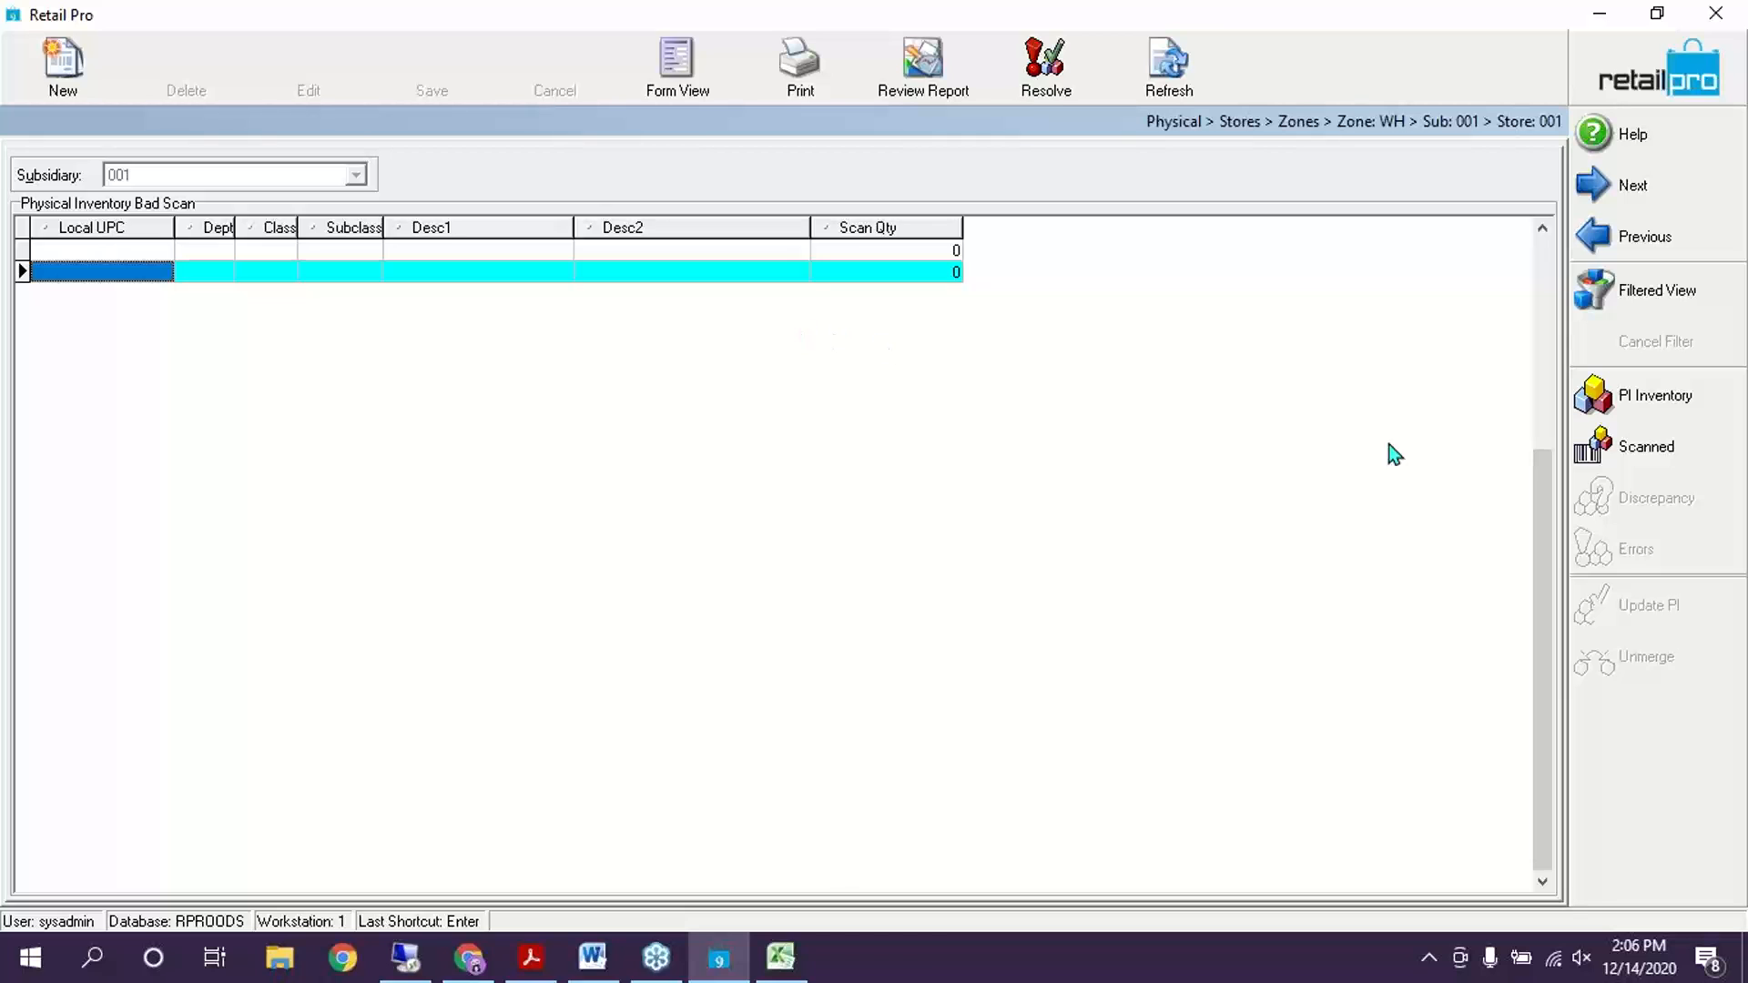
pyautogui.rightClick(1696, 759)
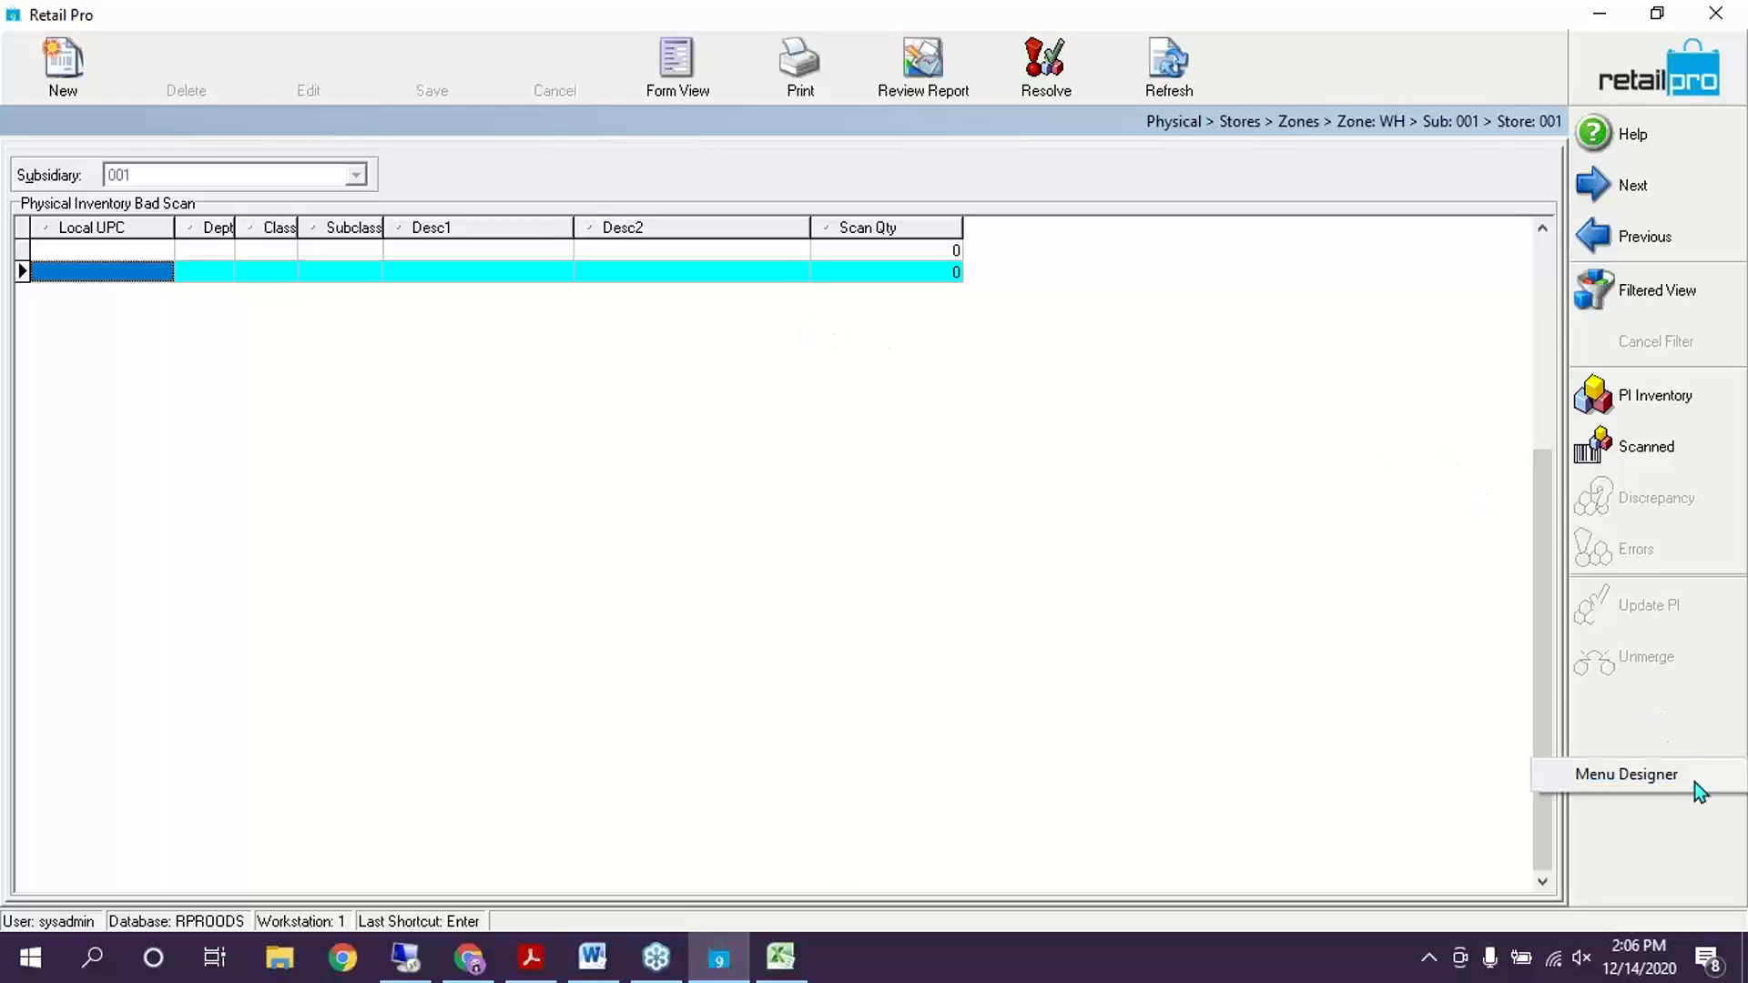
pyautogui.click(1695, 781)
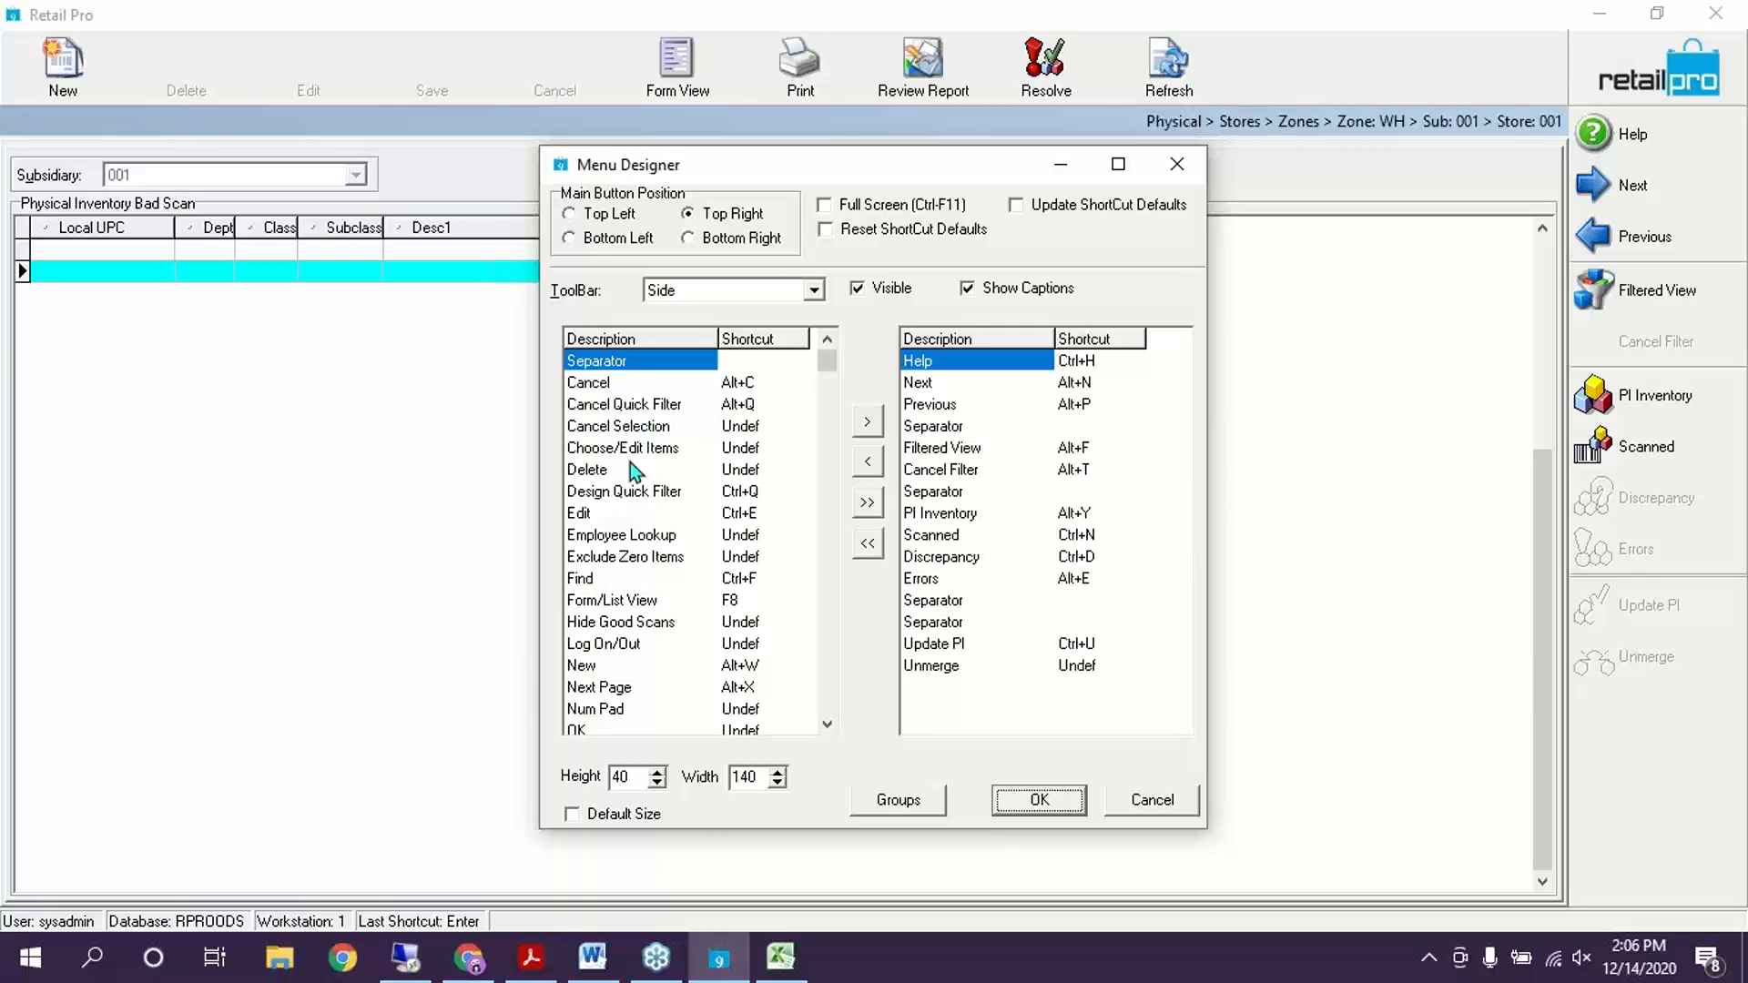
# Add the Resolve command to the side toolbar
pyautogui.moveTo(629, 708)
pyautogui.mouseDown()
pyautogui.moveTo(624, 729)
pyautogui.moveTo(620, 692)
pyautogui.mouseUp()
pyautogui.doubleClick(605, 666)
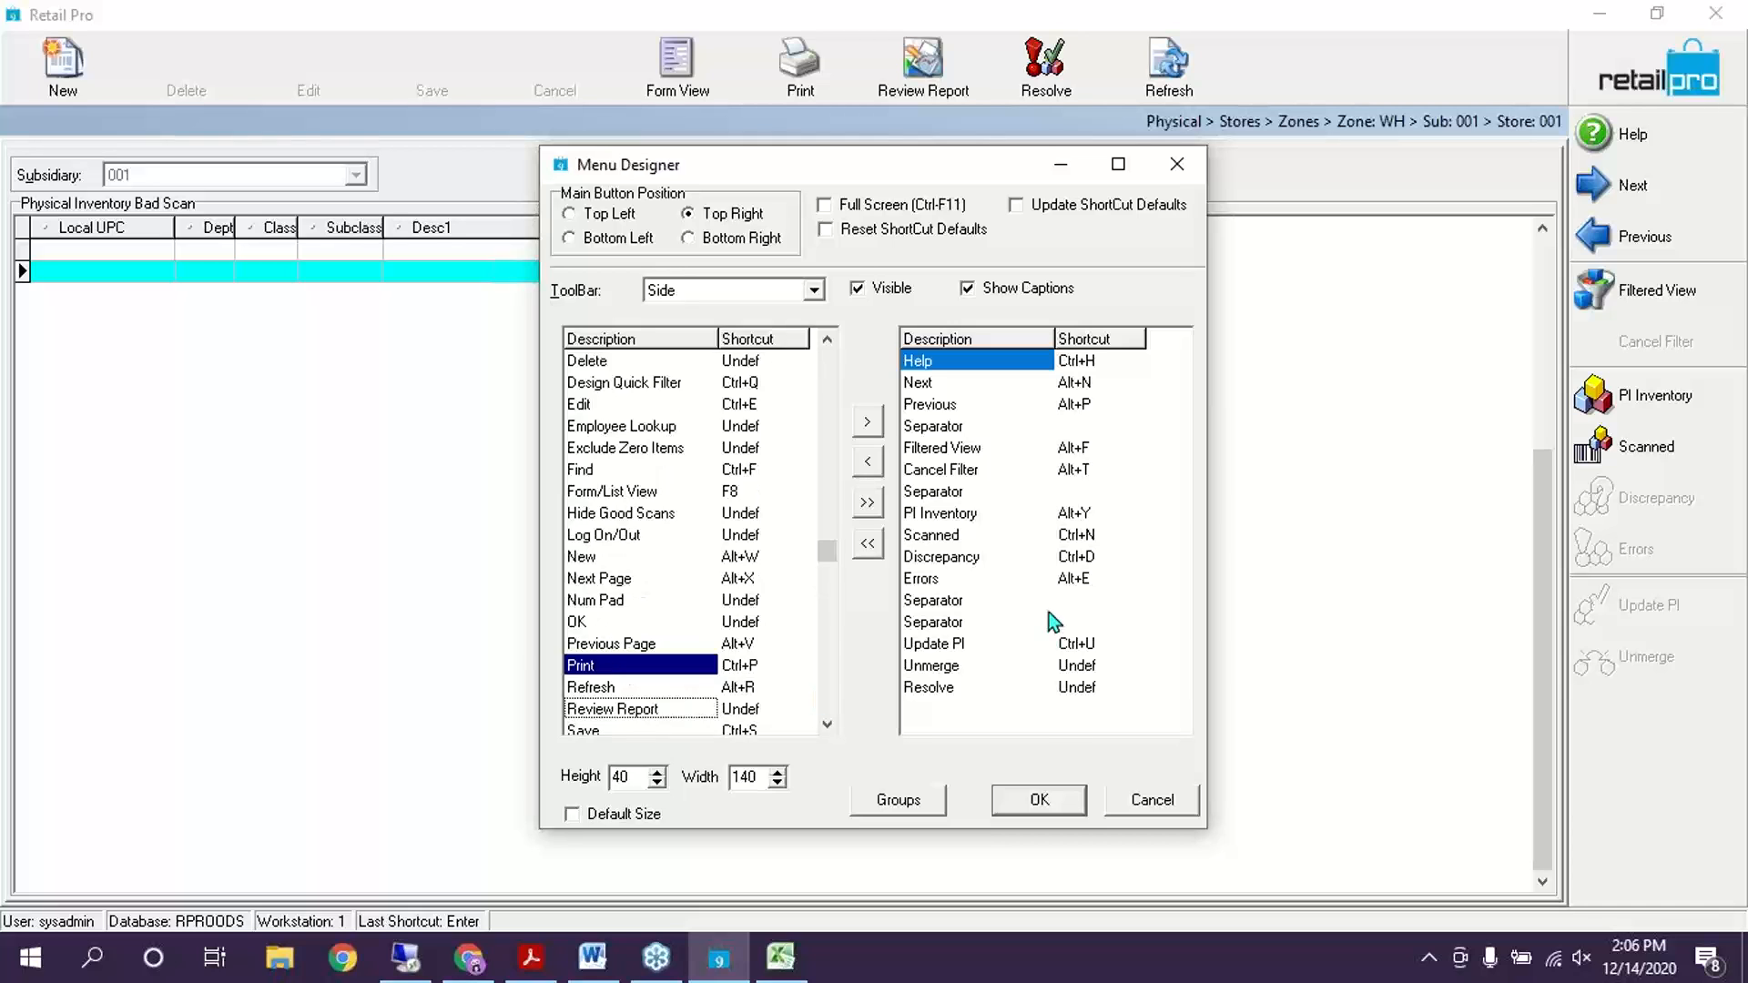
pyautogui.click(1041, 801)
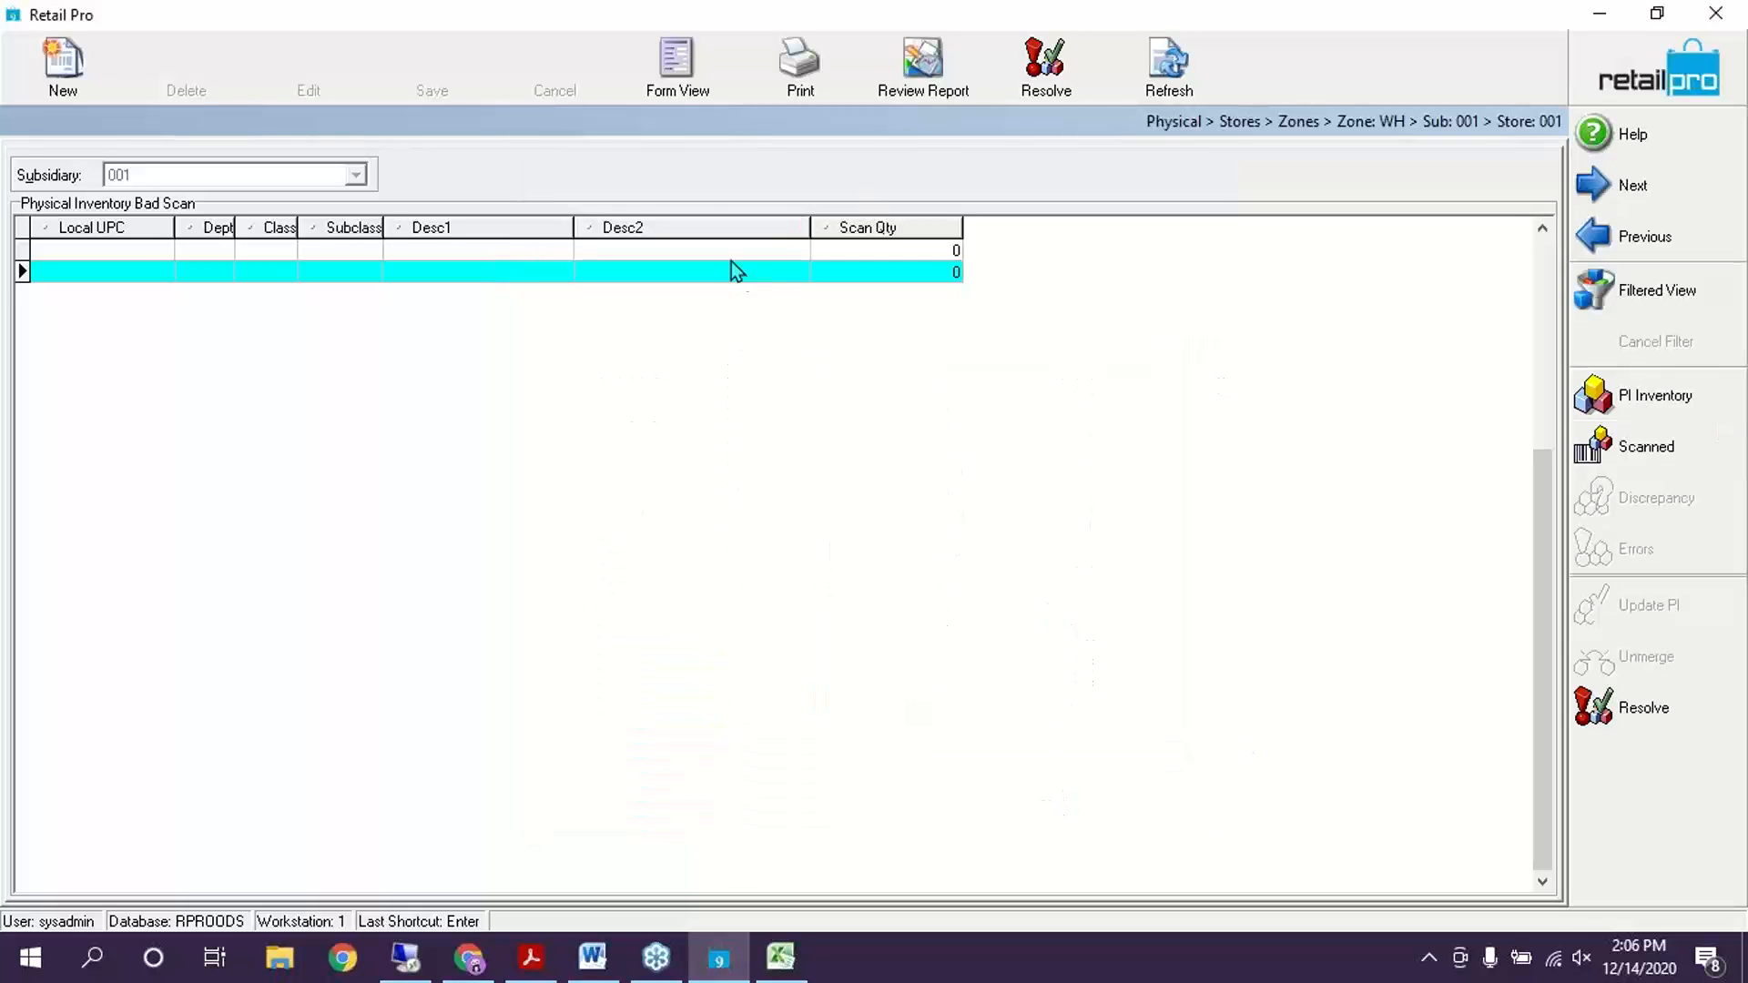
# Resolve and delete zone WH's 2 bad scans, then go back to the zone list
pyautogui.click(730, 258)
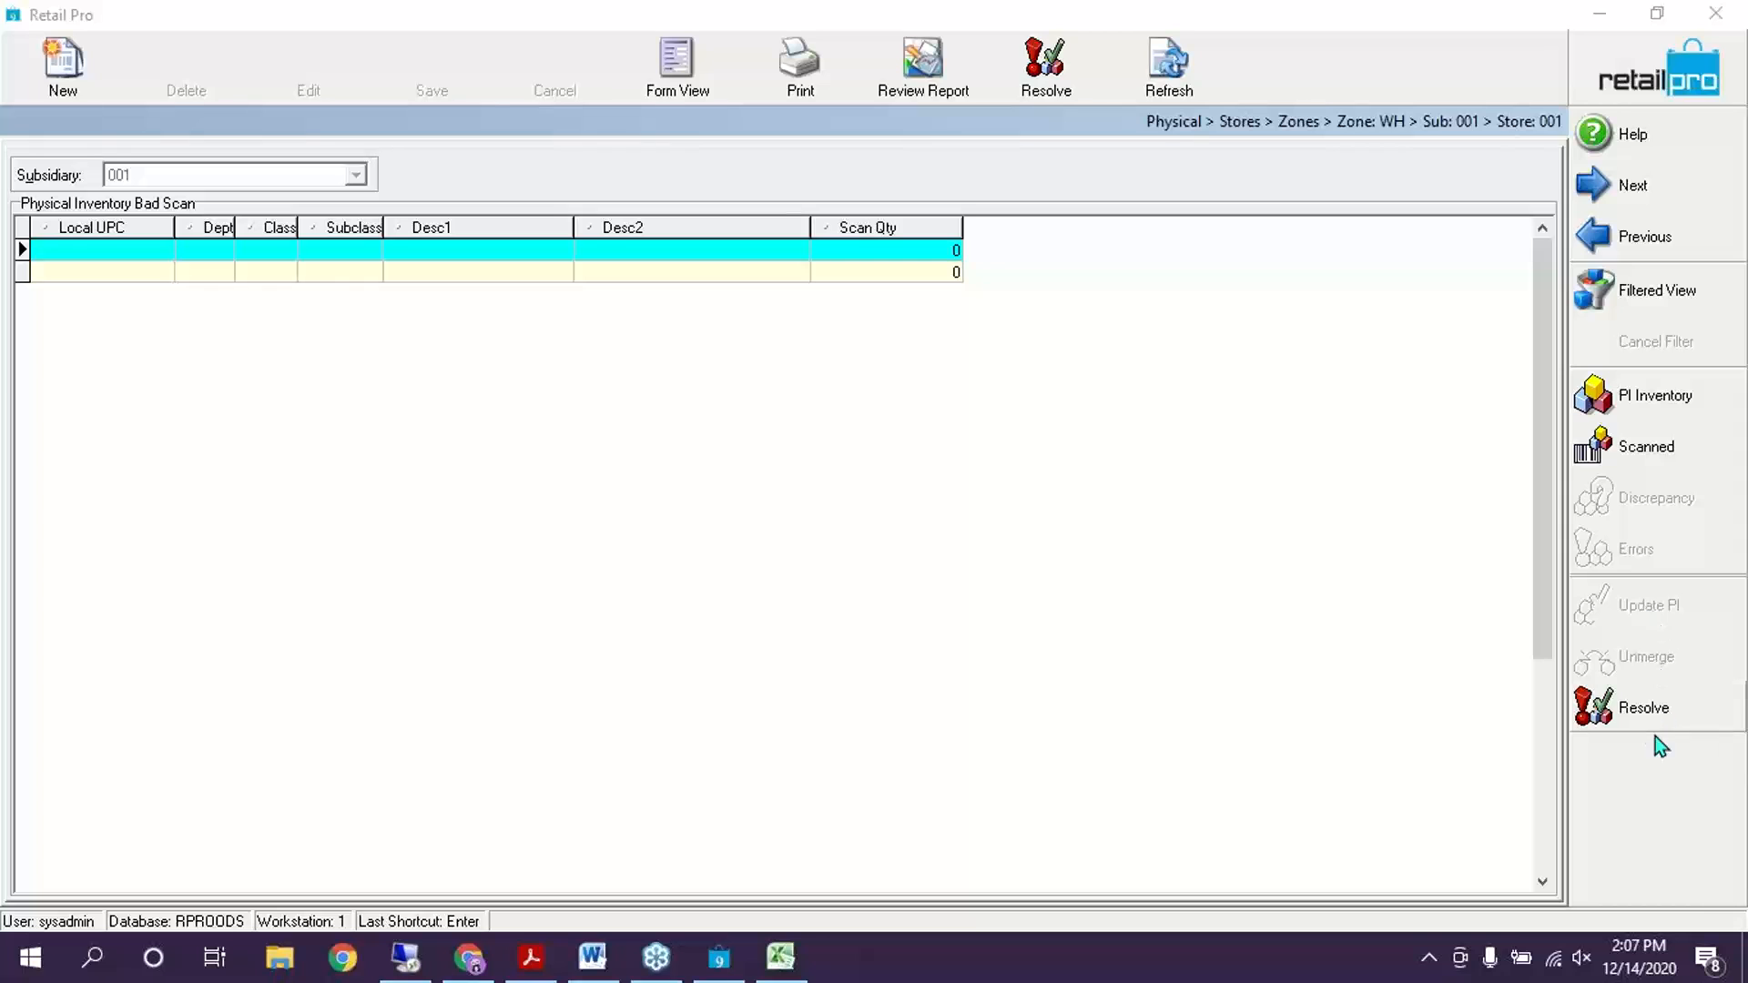
pyautogui.click(1654, 711)
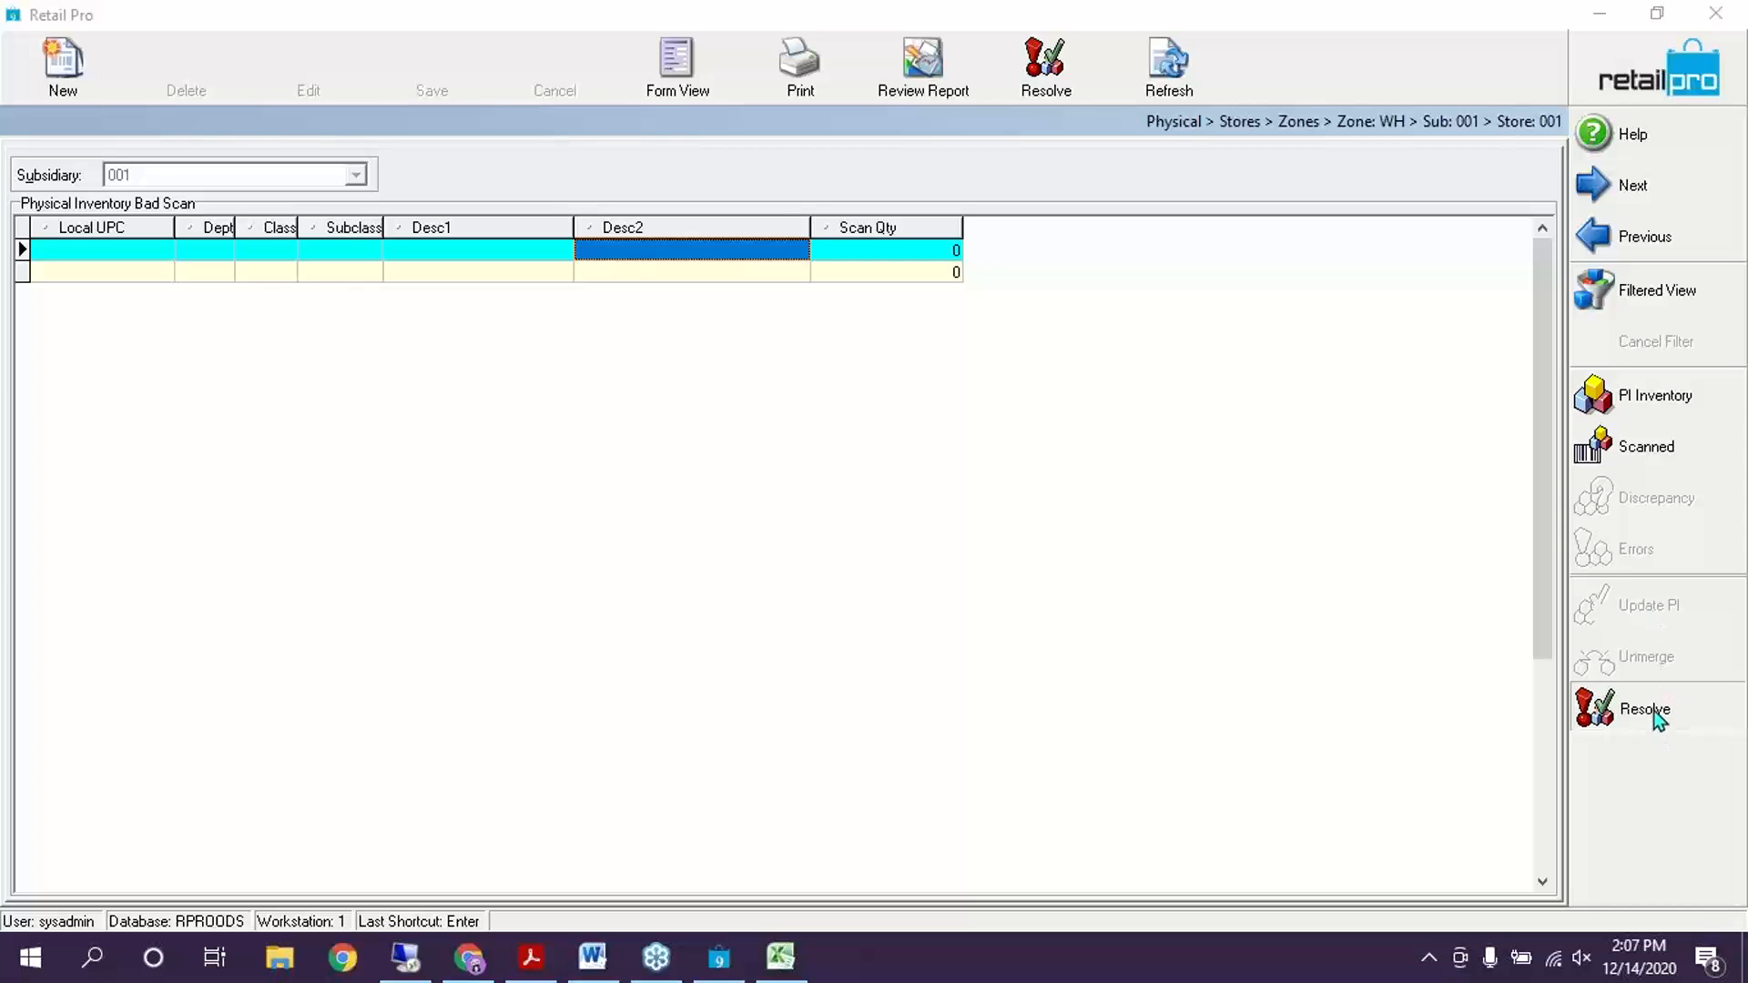
pyautogui.click(810, 512)
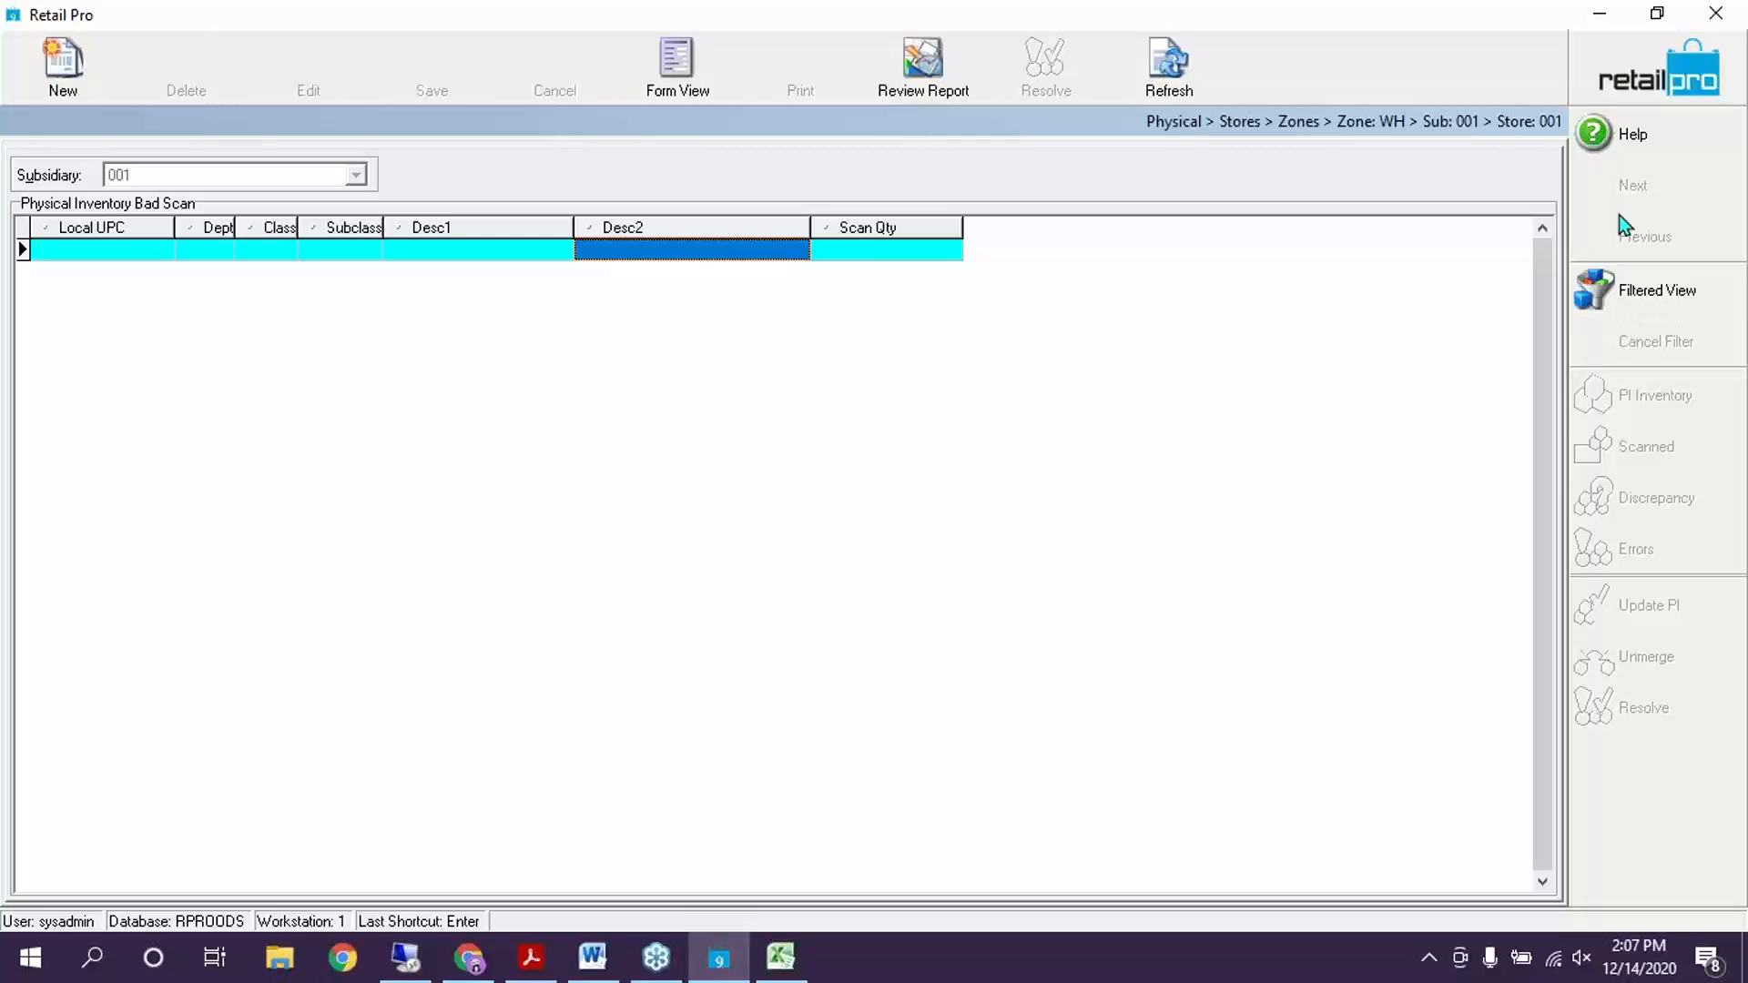
pyautogui.click(1641, 53)
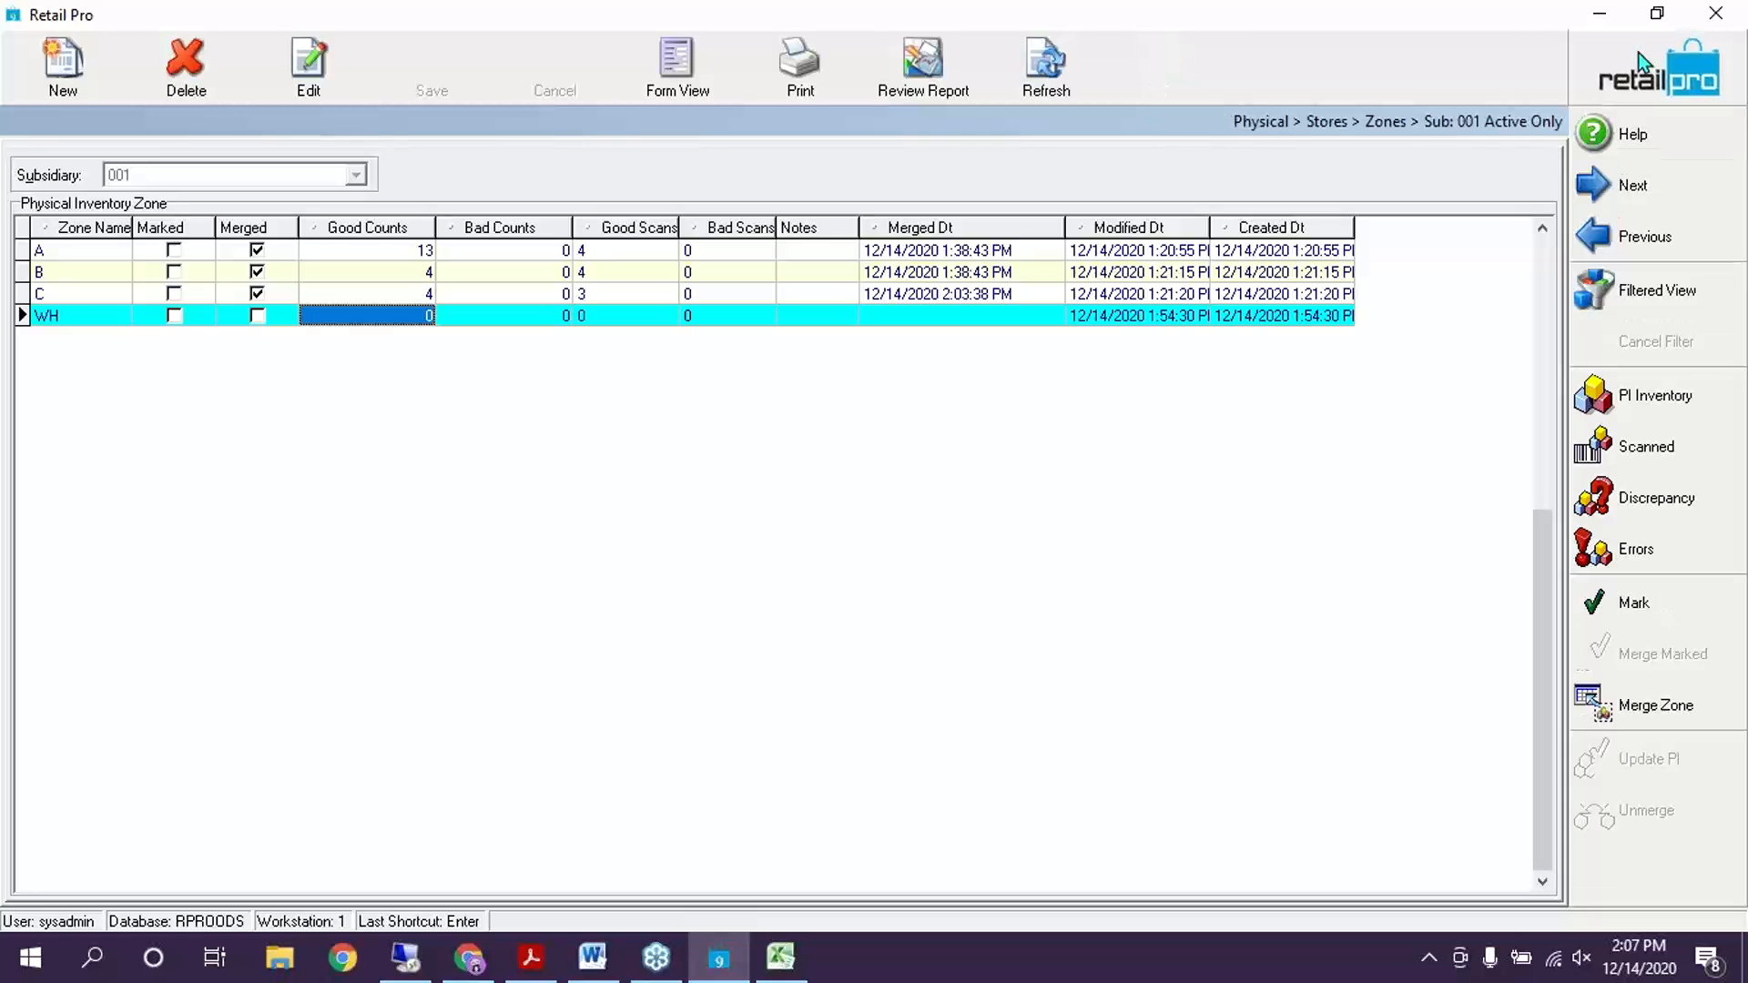
# Delete zone WH from the Training sheet
pyautogui.click(627, 322)
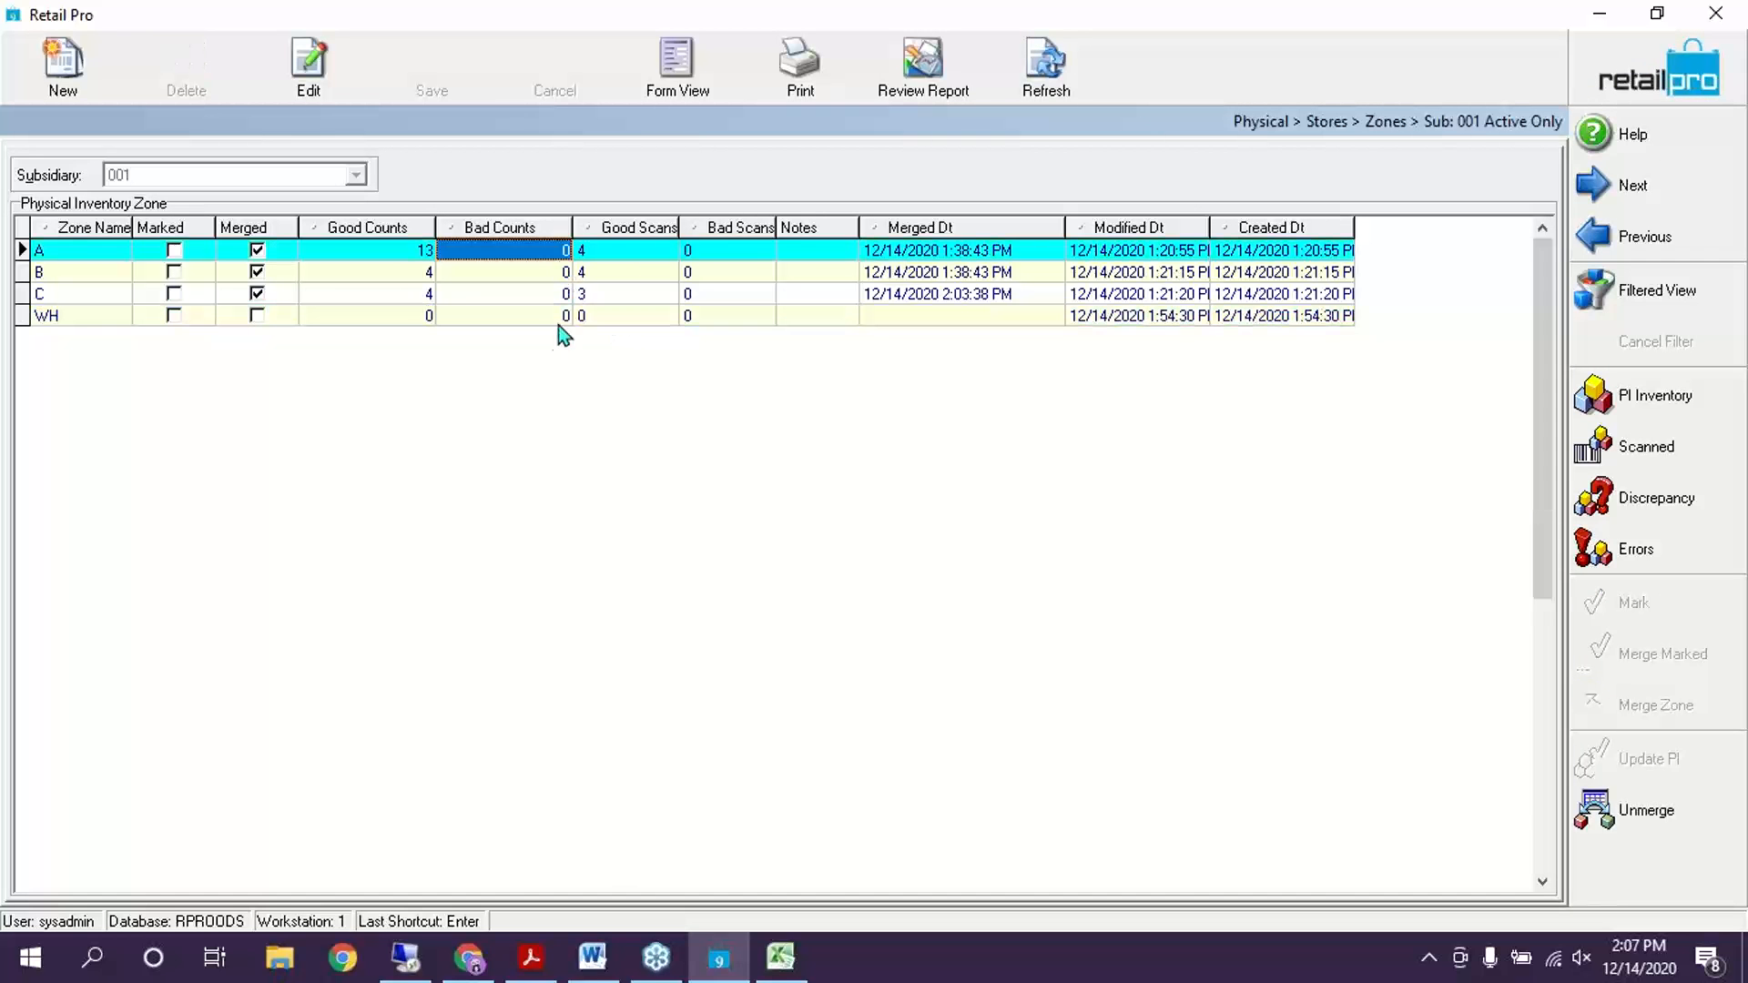
pyautogui.click(560, 255)
pyautogui.click(548, 324)
pyautogui.click(186, 61)
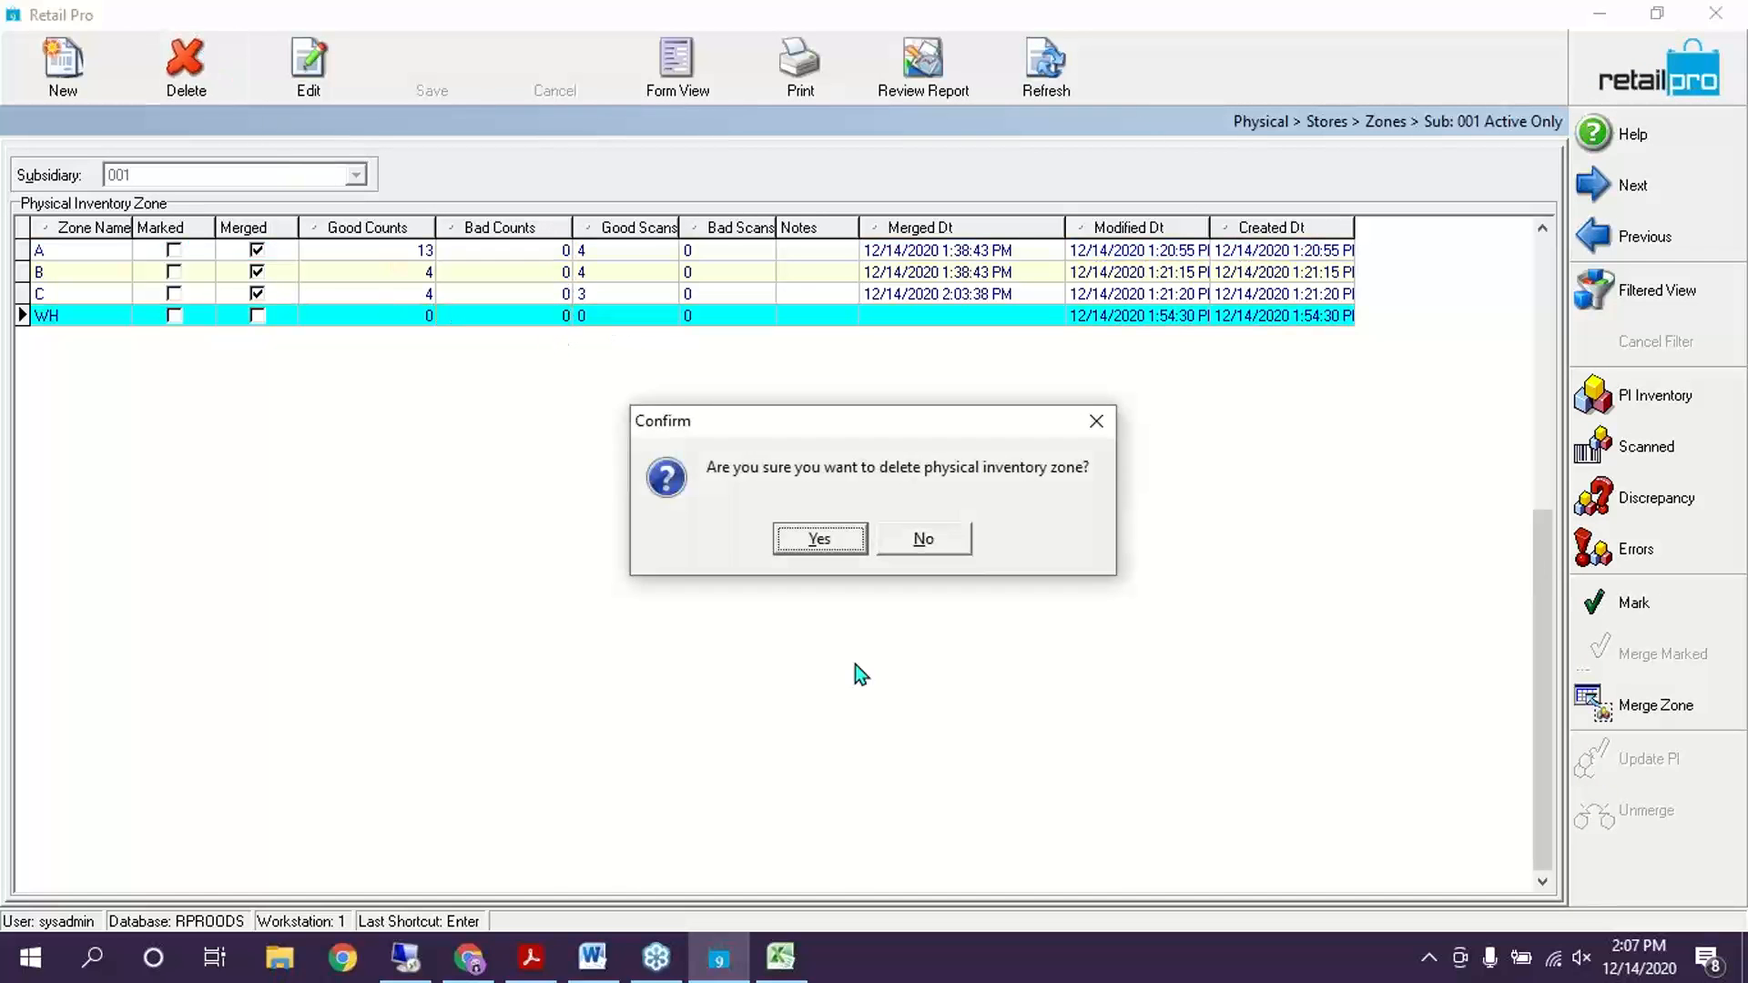
pyautogui.click(819, 539)
# Apply the PI counts to on-hand quantities for all stores
pyautogui.click(1660, 80)
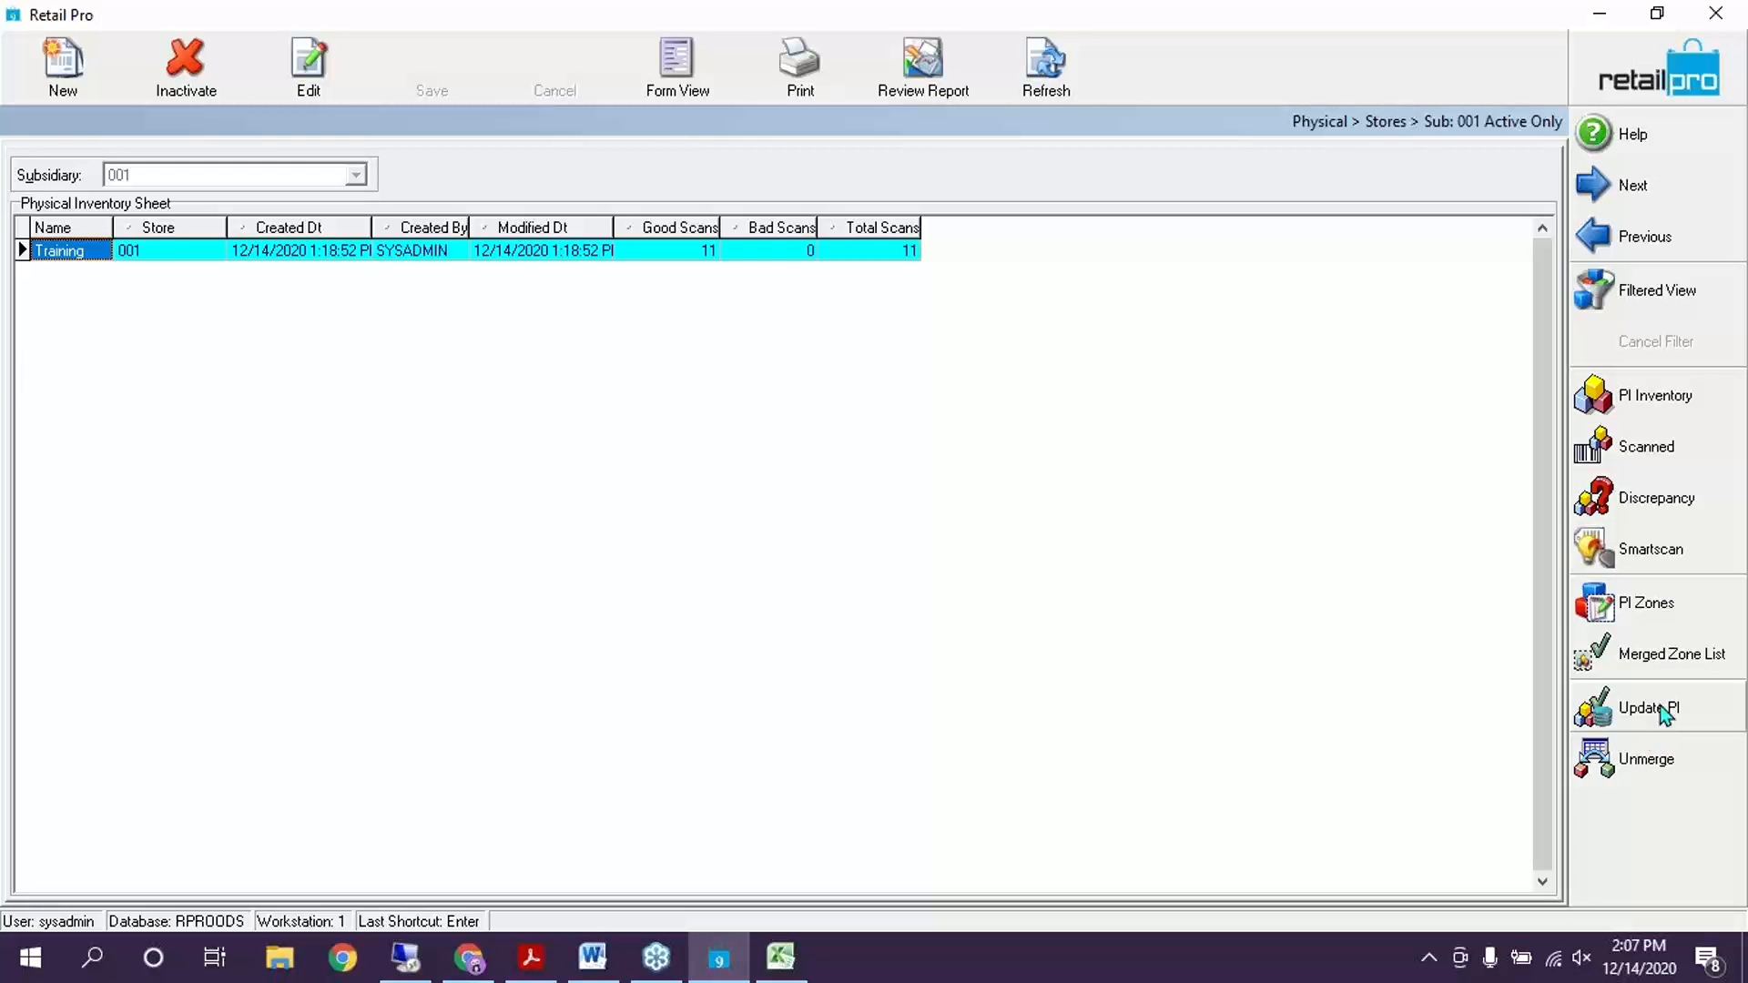
pyautogui.click(1661, 711)
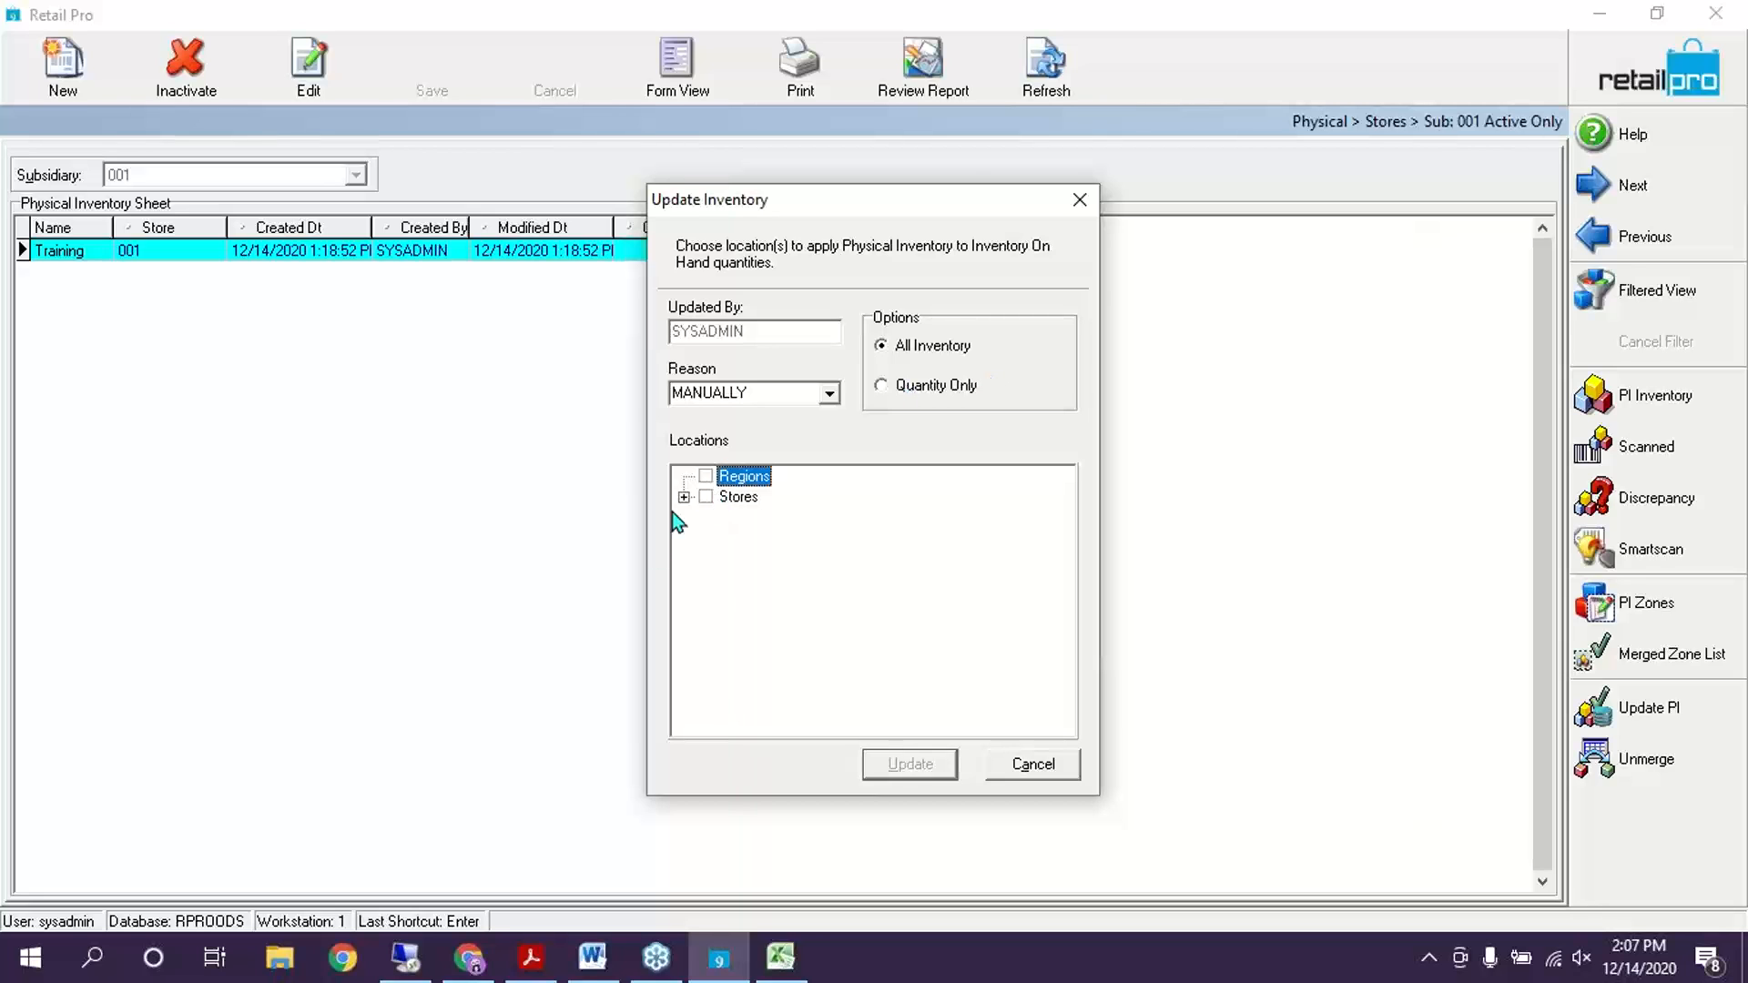
pyautogui.click(706, 497)
pyautogui.click(905, 764)
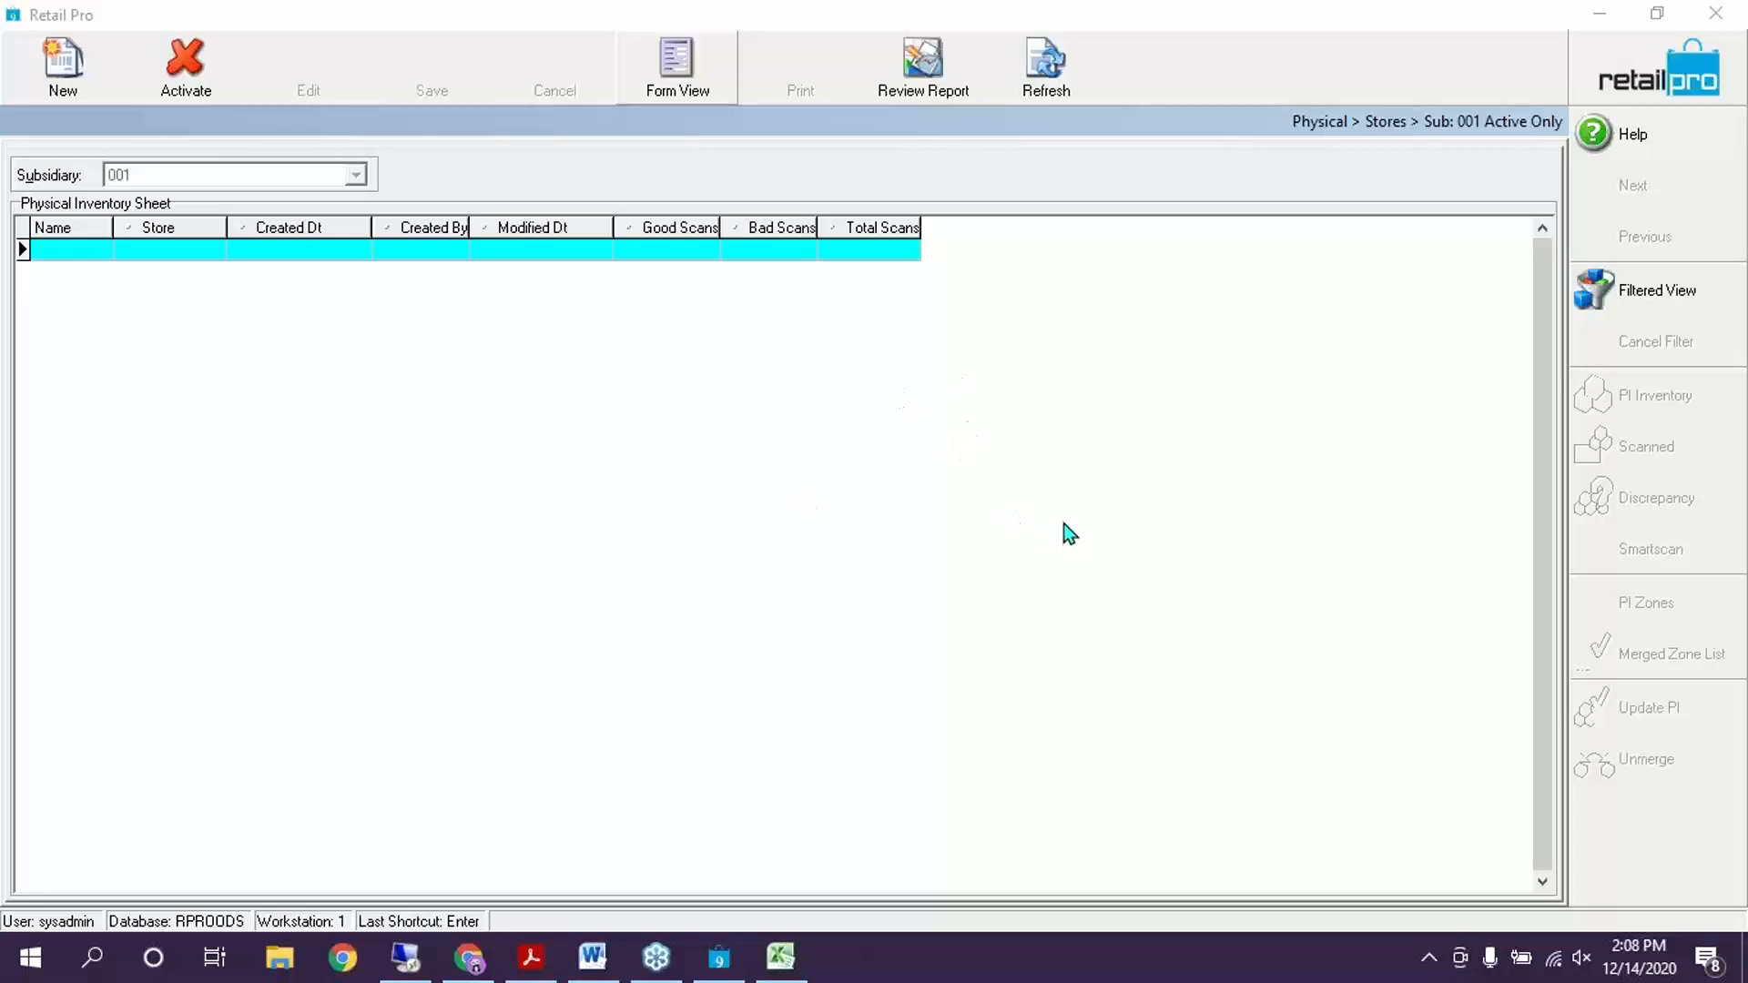
pyautogui.click(531, 957)
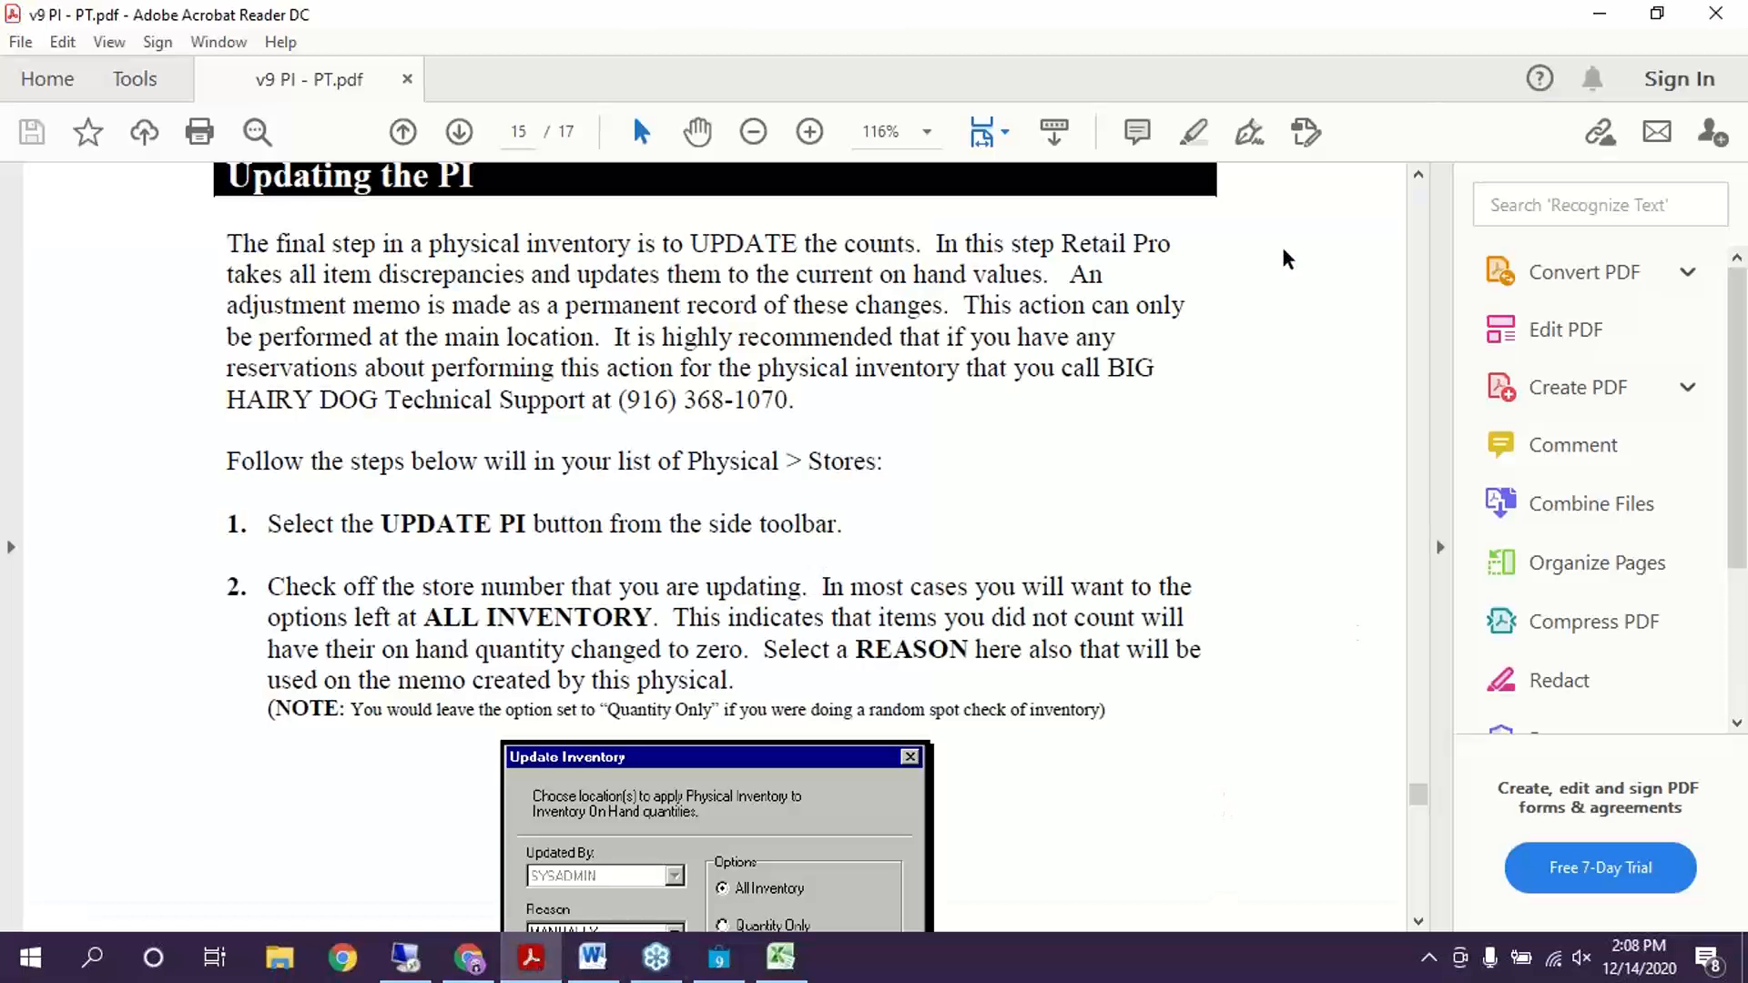
# Scroll back through the PI guide to page 3's Preparing Retail Pro for a Physical section
pyautogui.scroll(10, 925, 495)
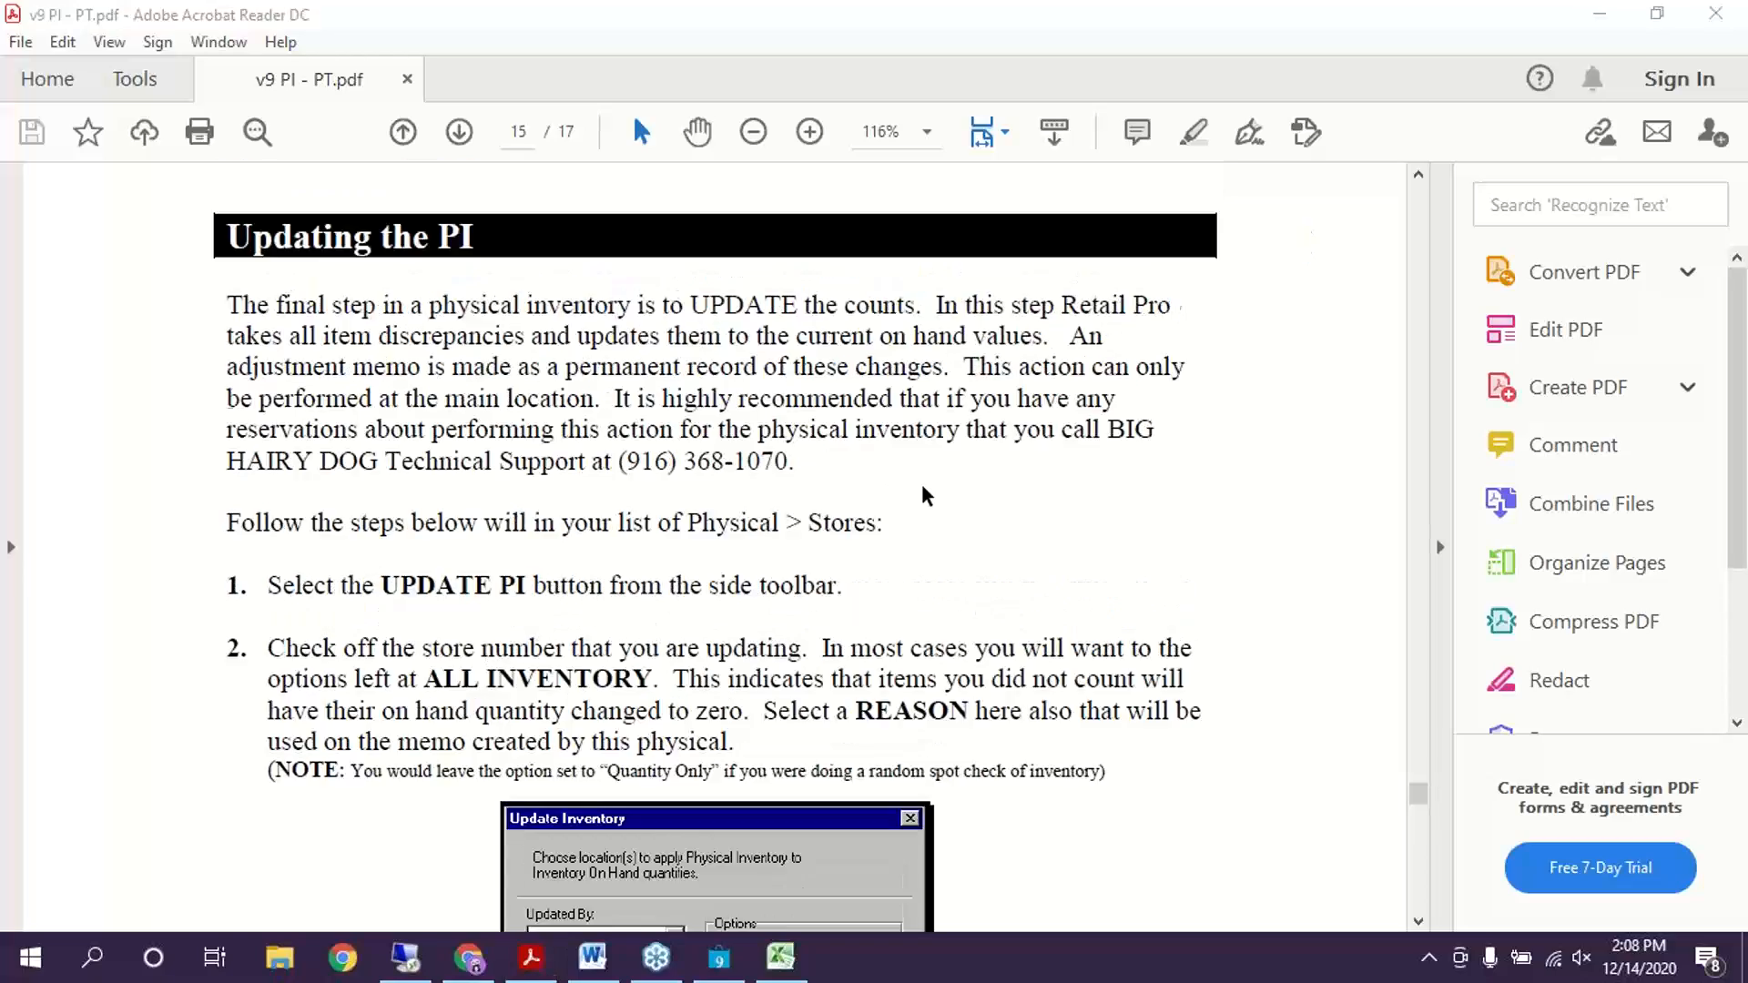
pyautogui.scroll(20, 954, 508)
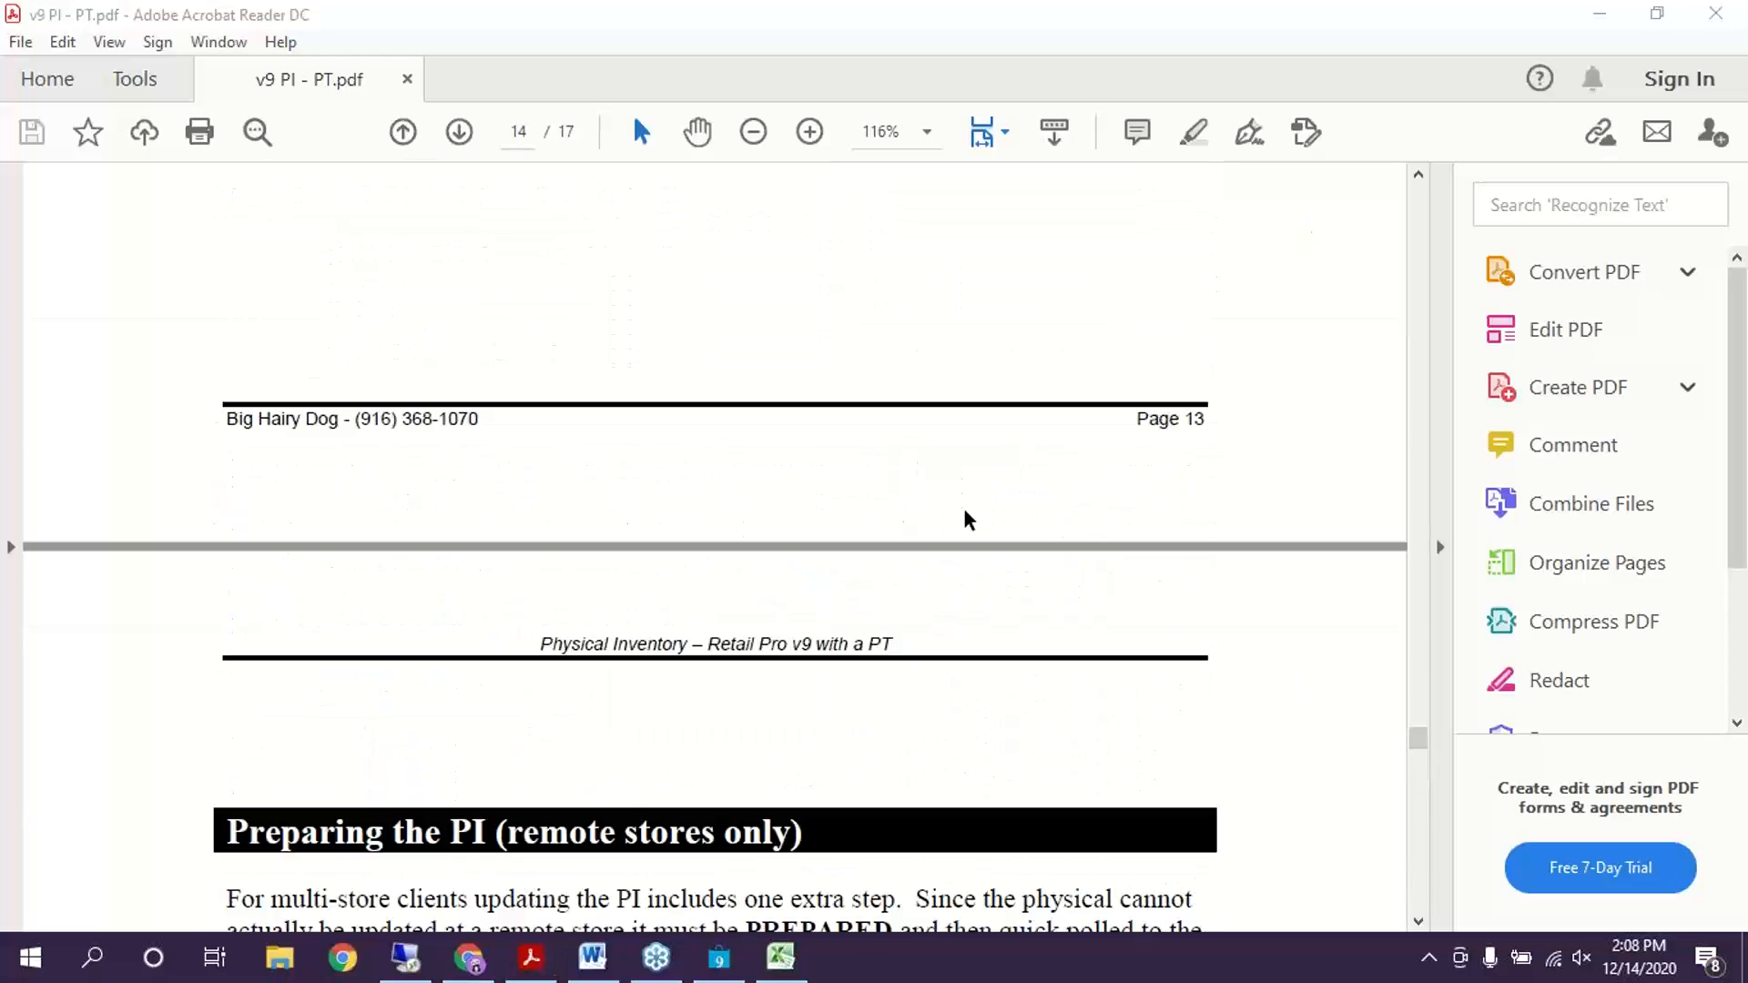
pyautogui.scroll(20, 968, 517)
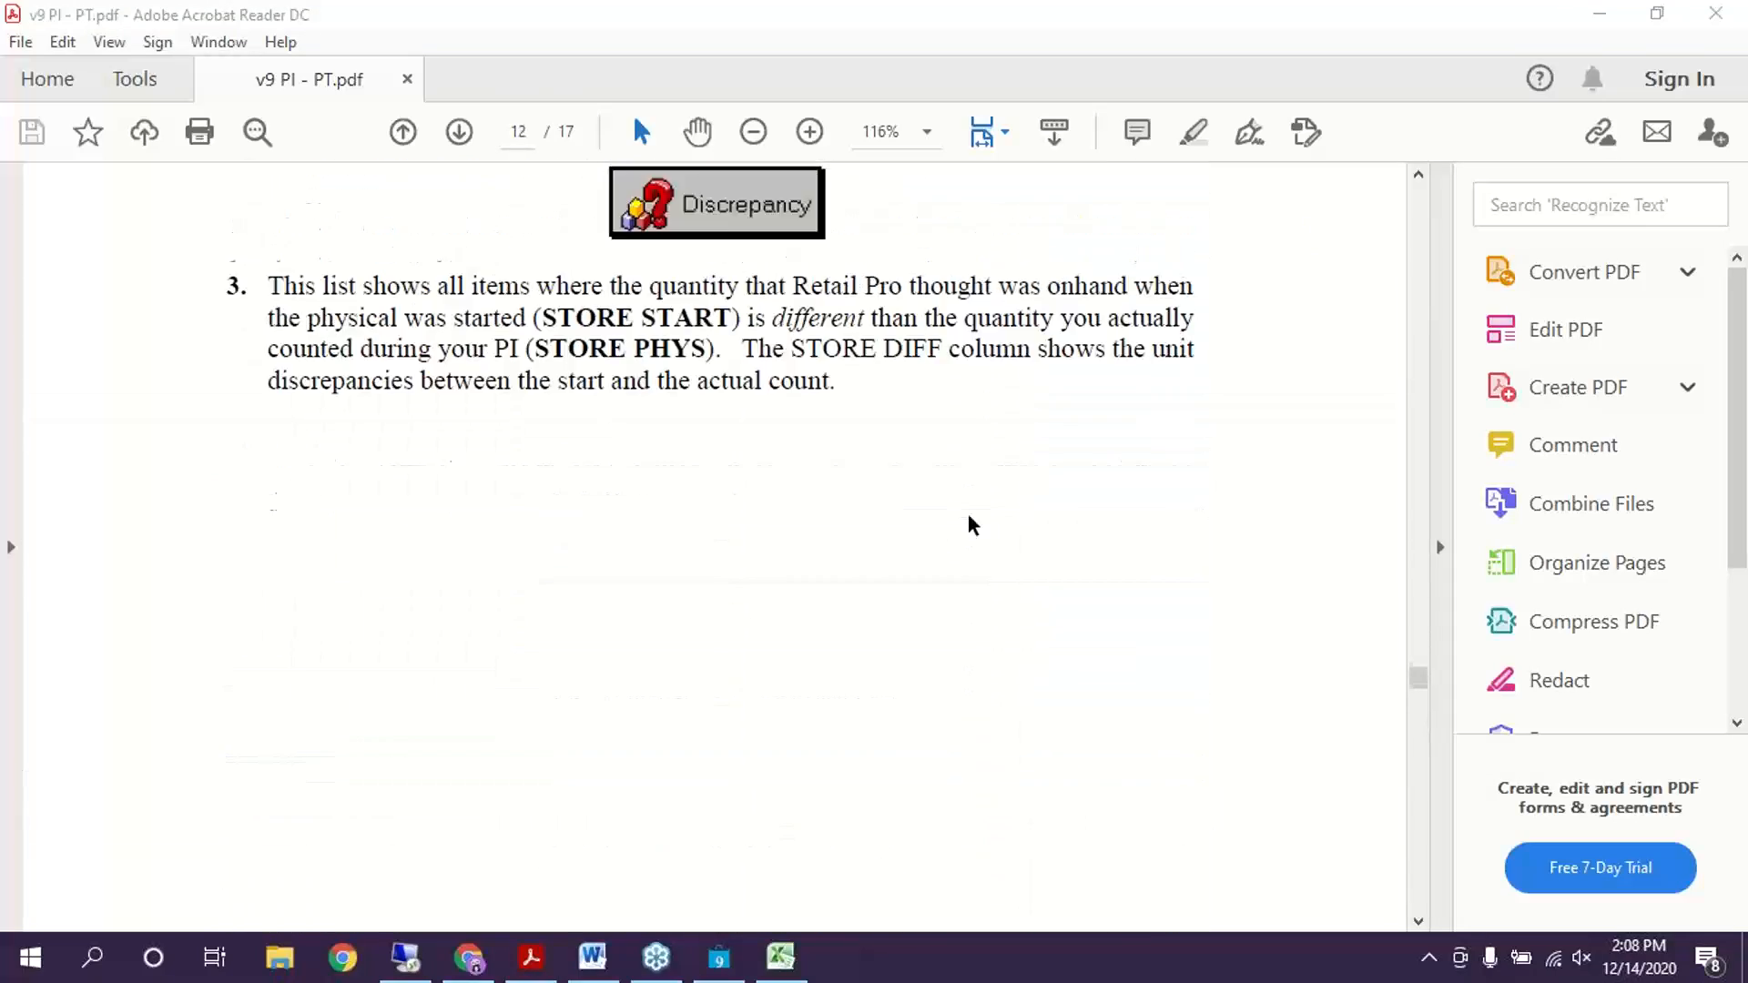
pyautogui.scroll(20, 968, 514)
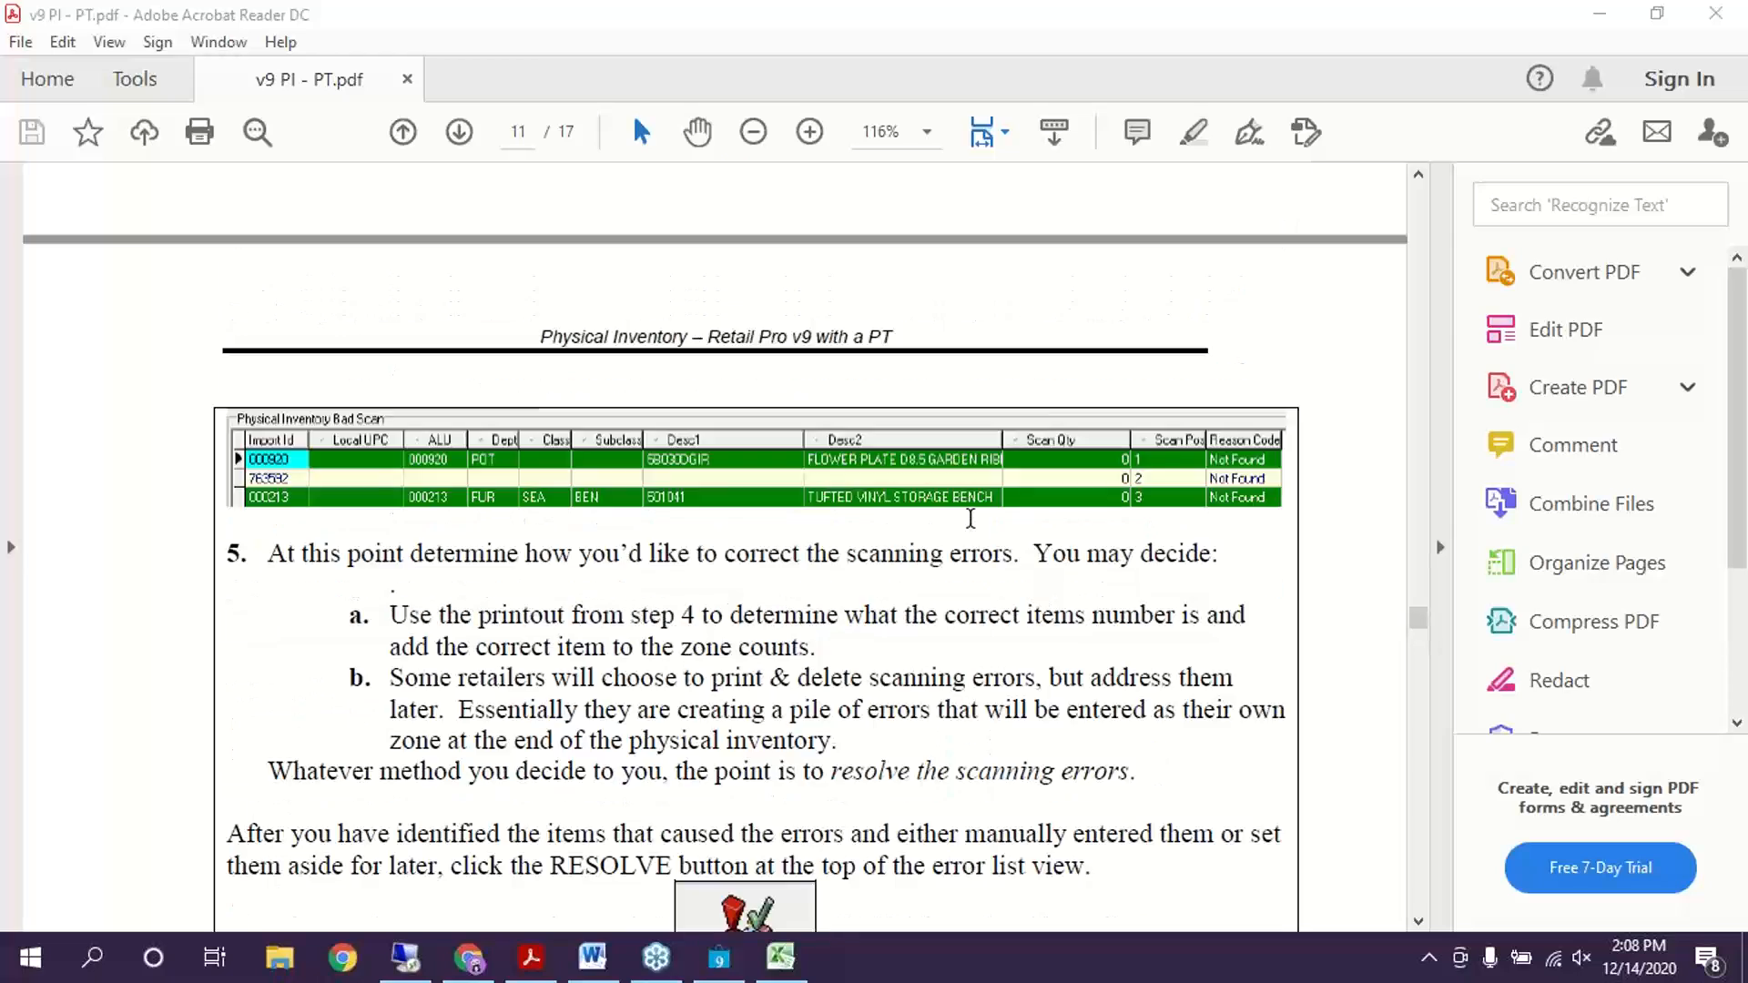
pyautogui.scroll(20, 971, 518)
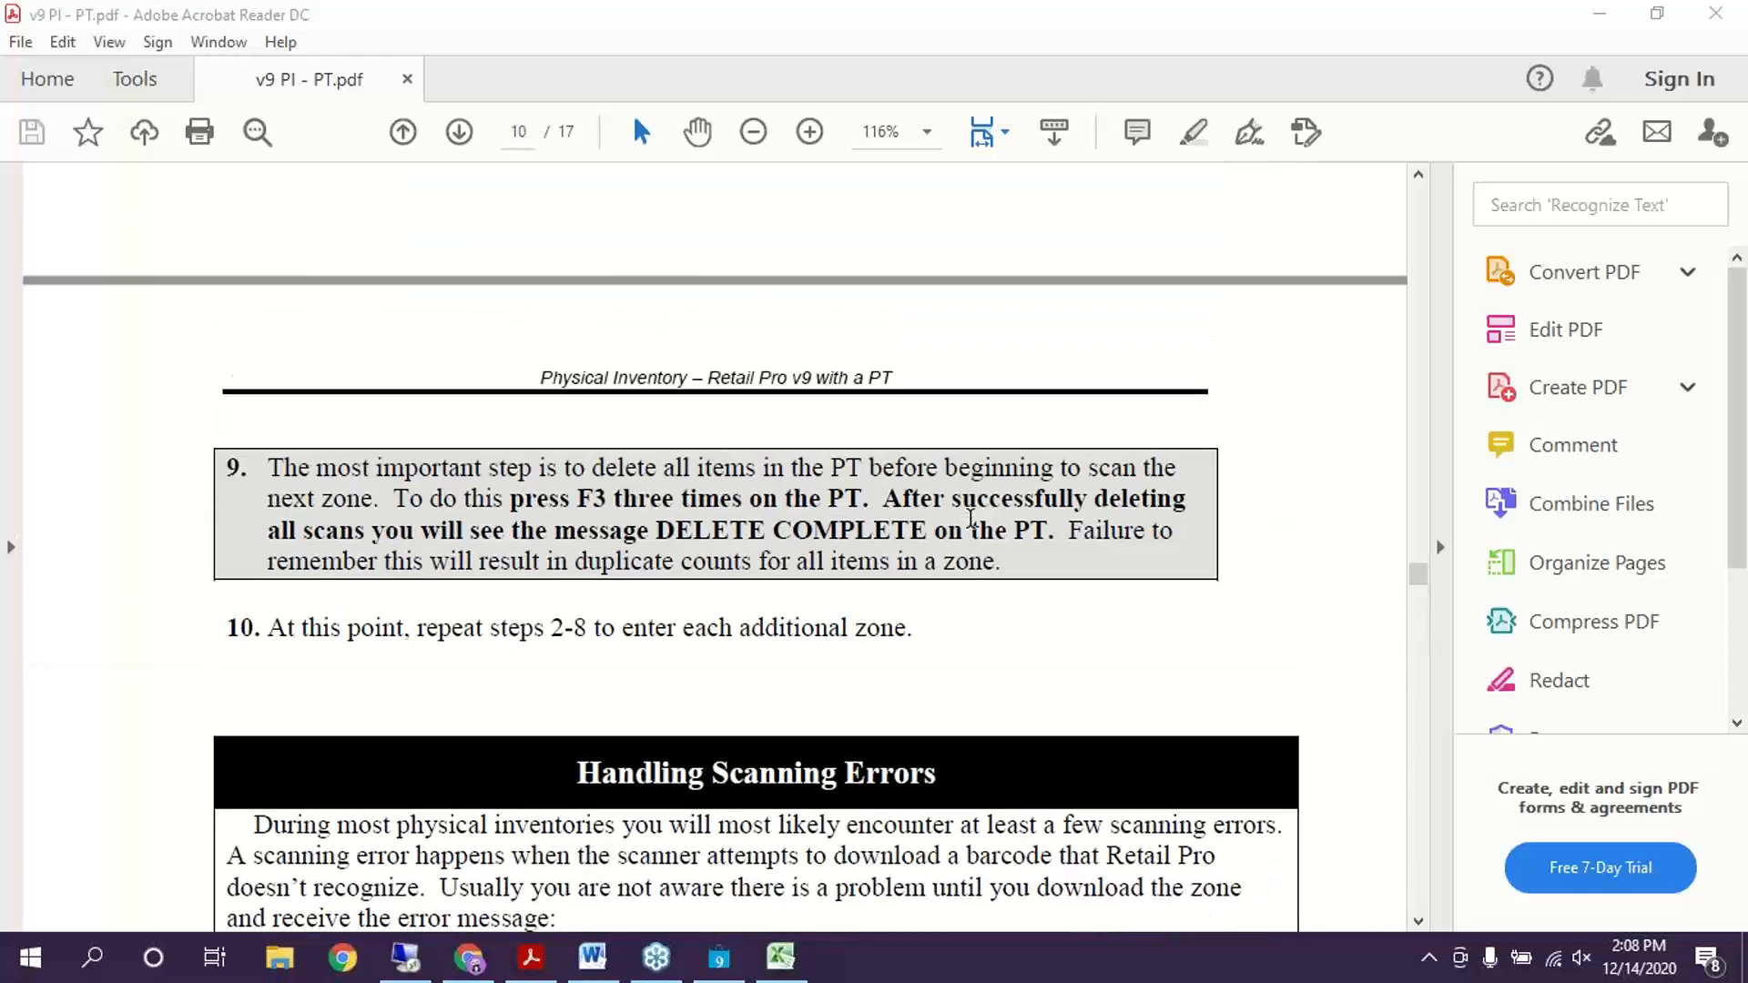
pyautogui.scroll(20, 970, 528)
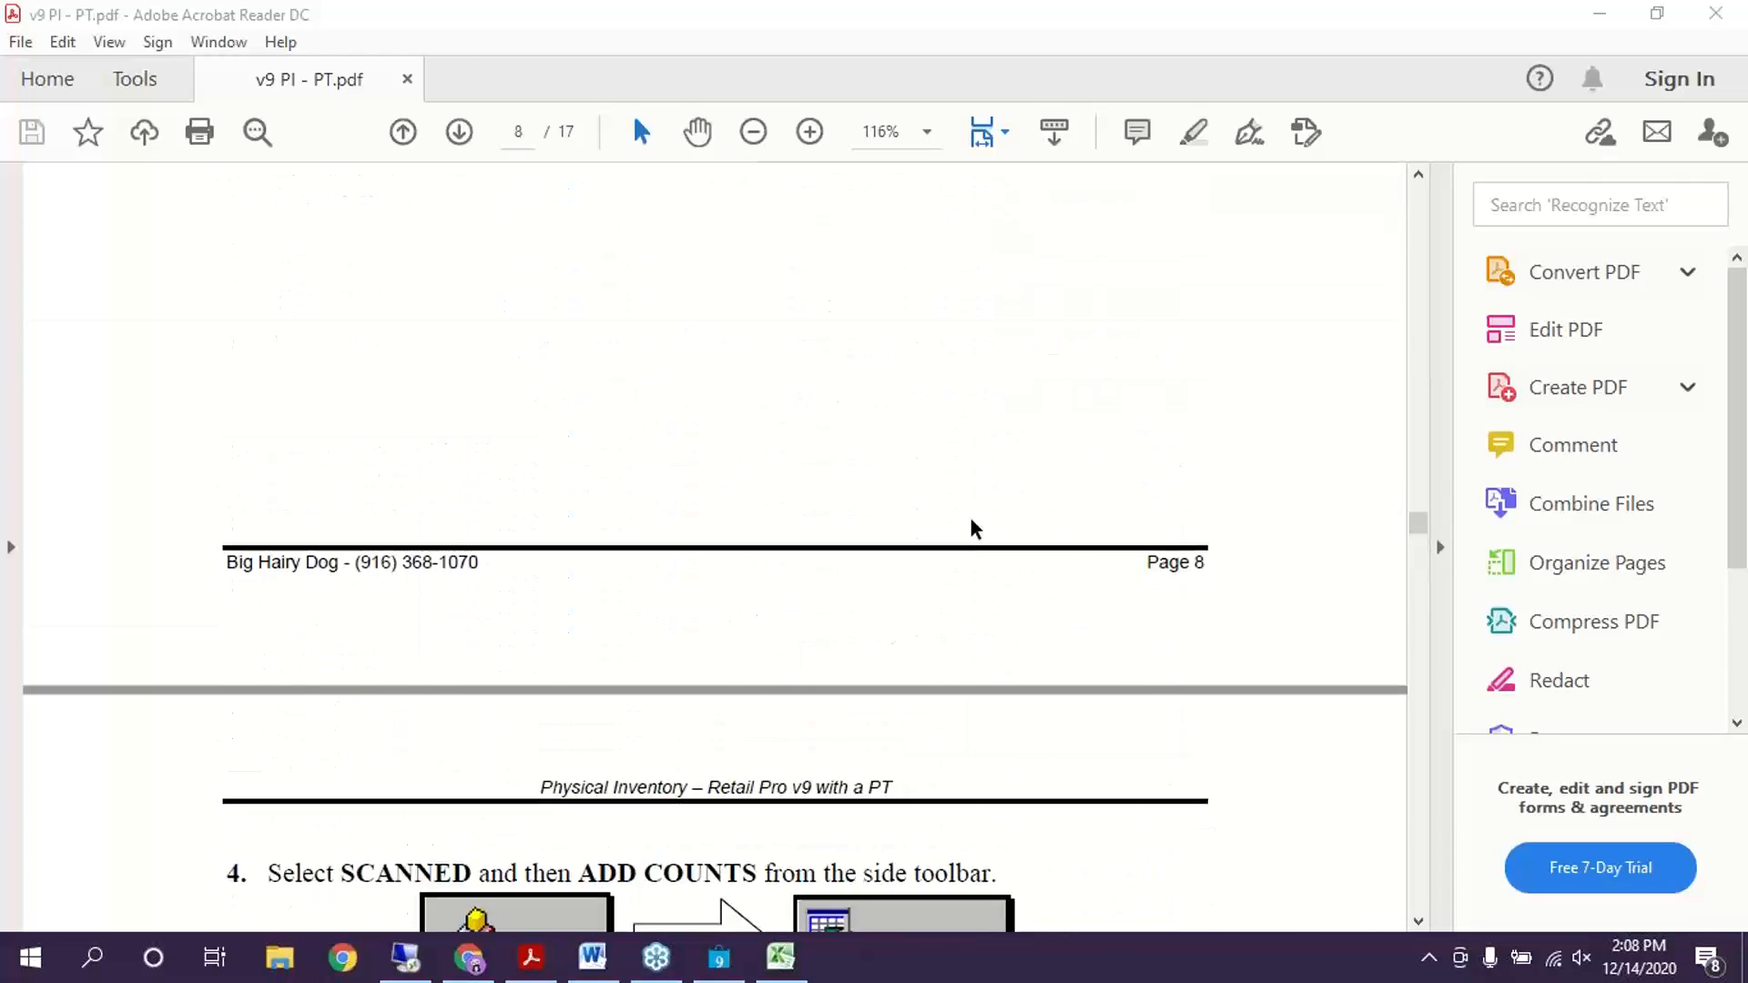
pyautogui.scroll(20, 975, 531)
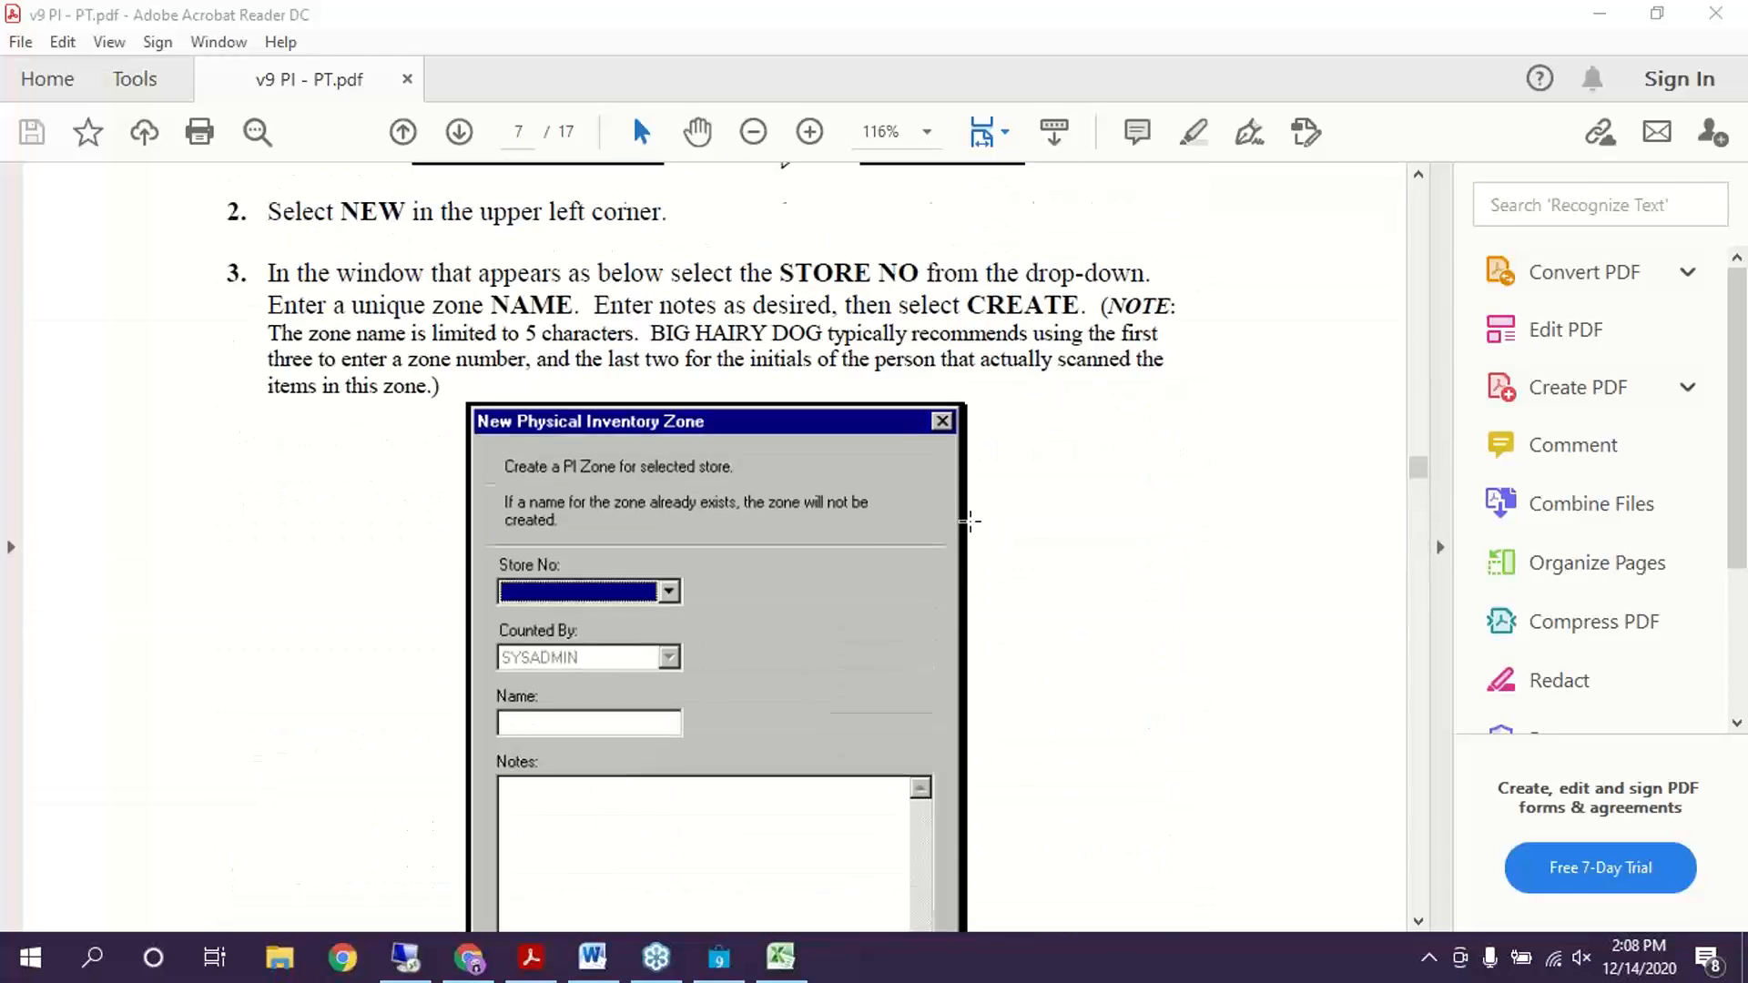
pyautogui.scroll(20, 975, 531)
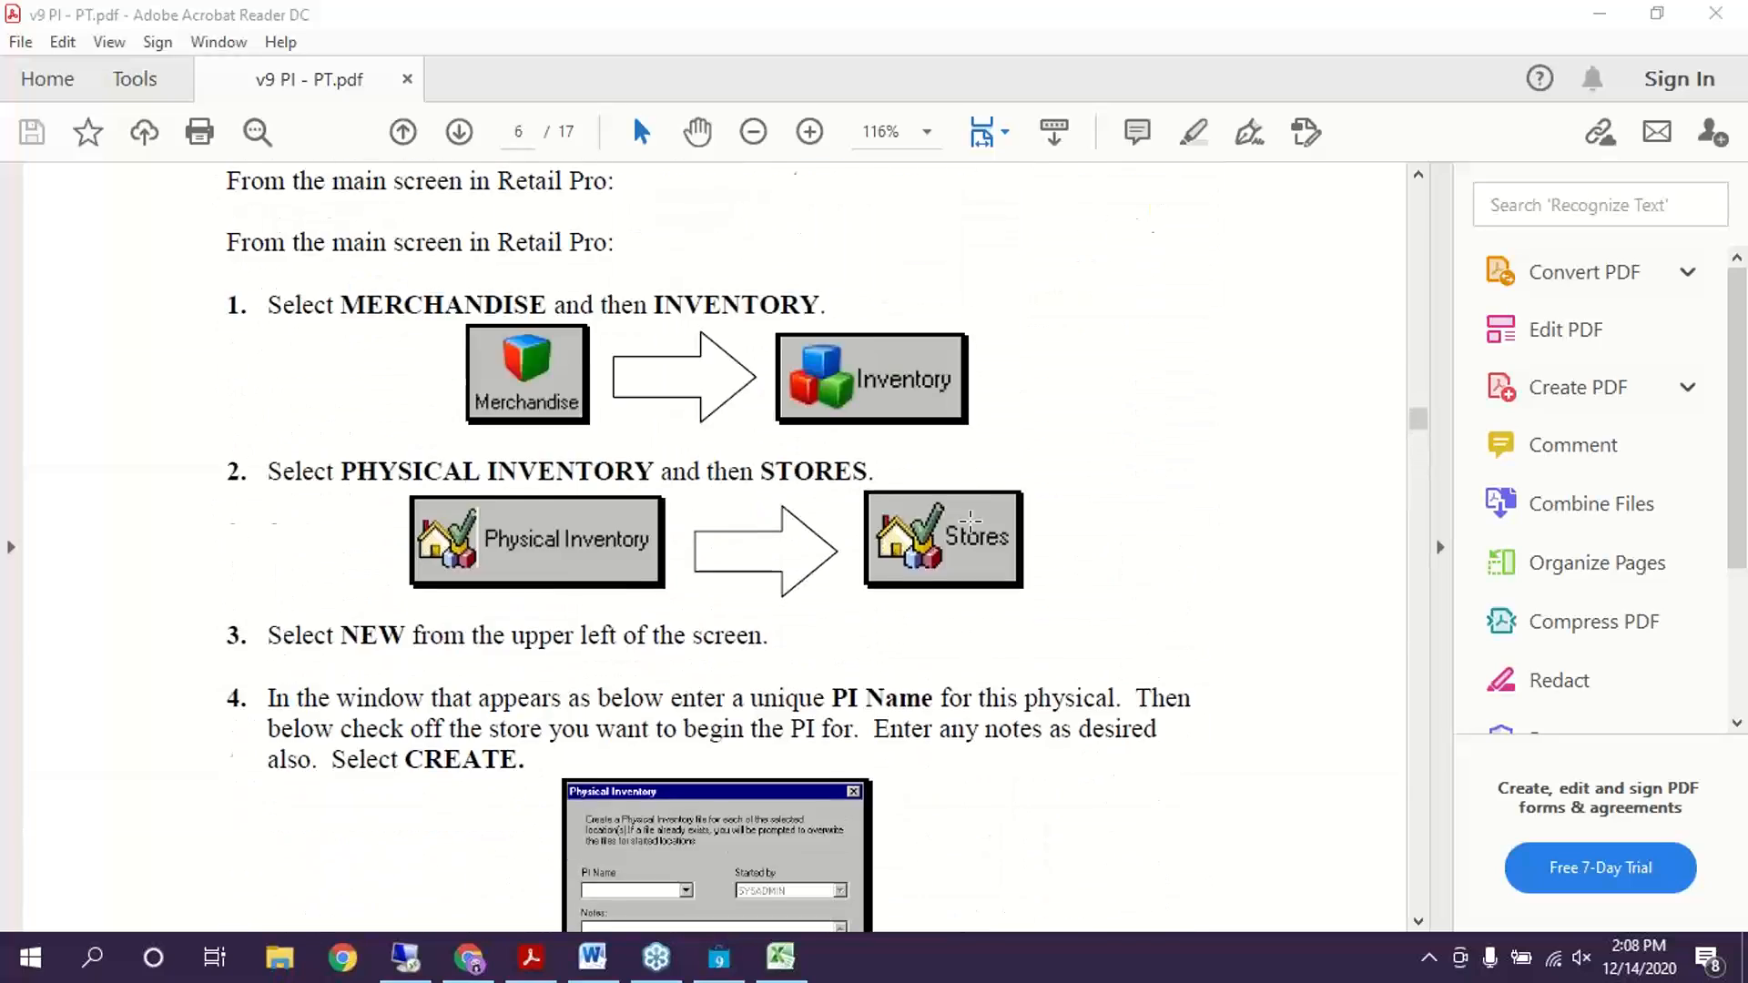
pyautogui.scroll(20, 975, 531)
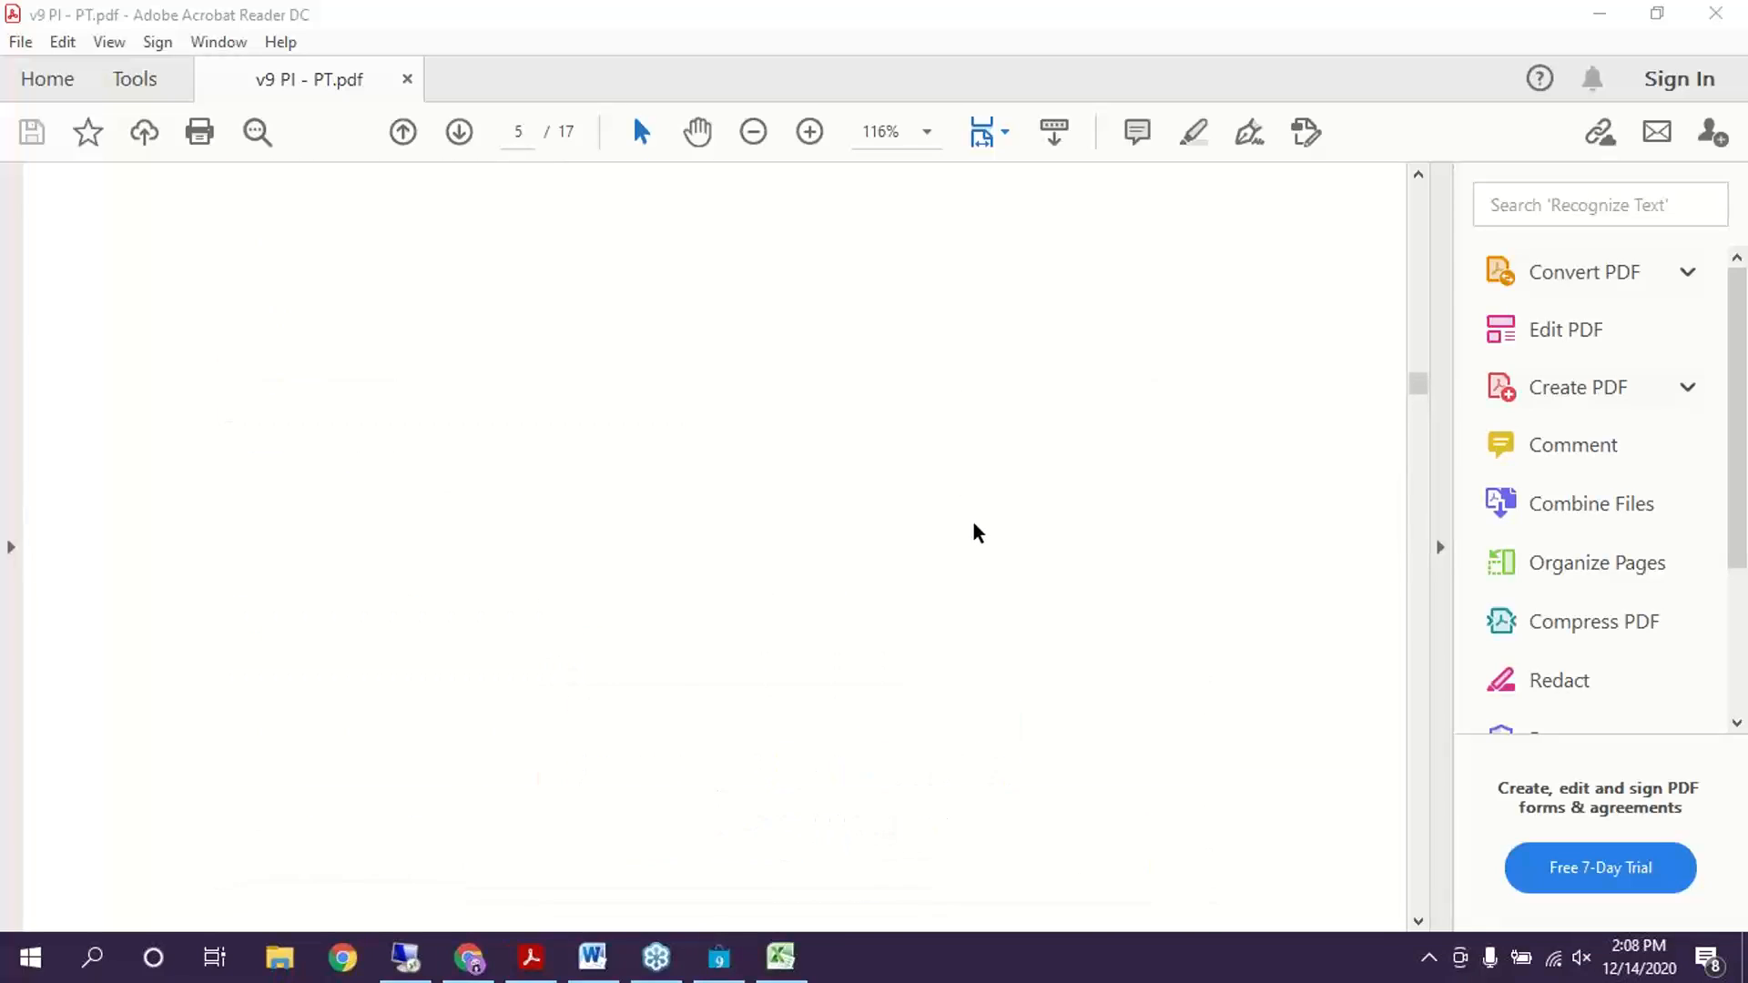
pyautogui.scroll(20, 975, 531)
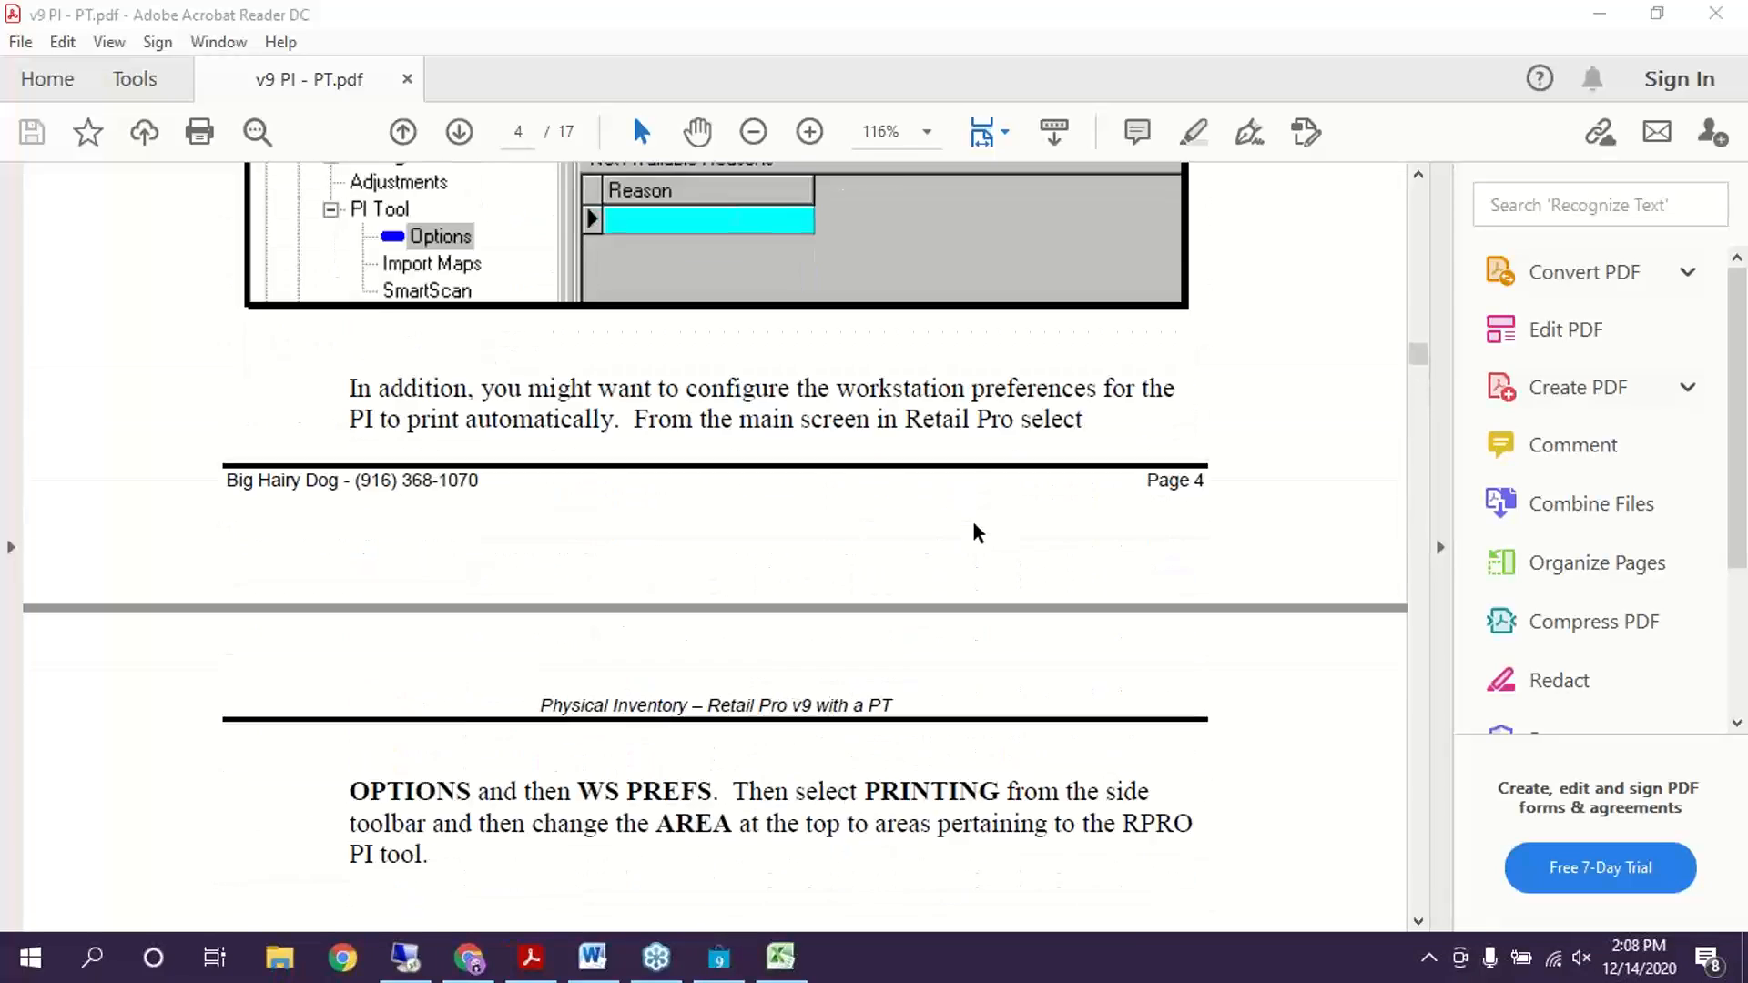
pyautogui.scroll(20, 973, 524)
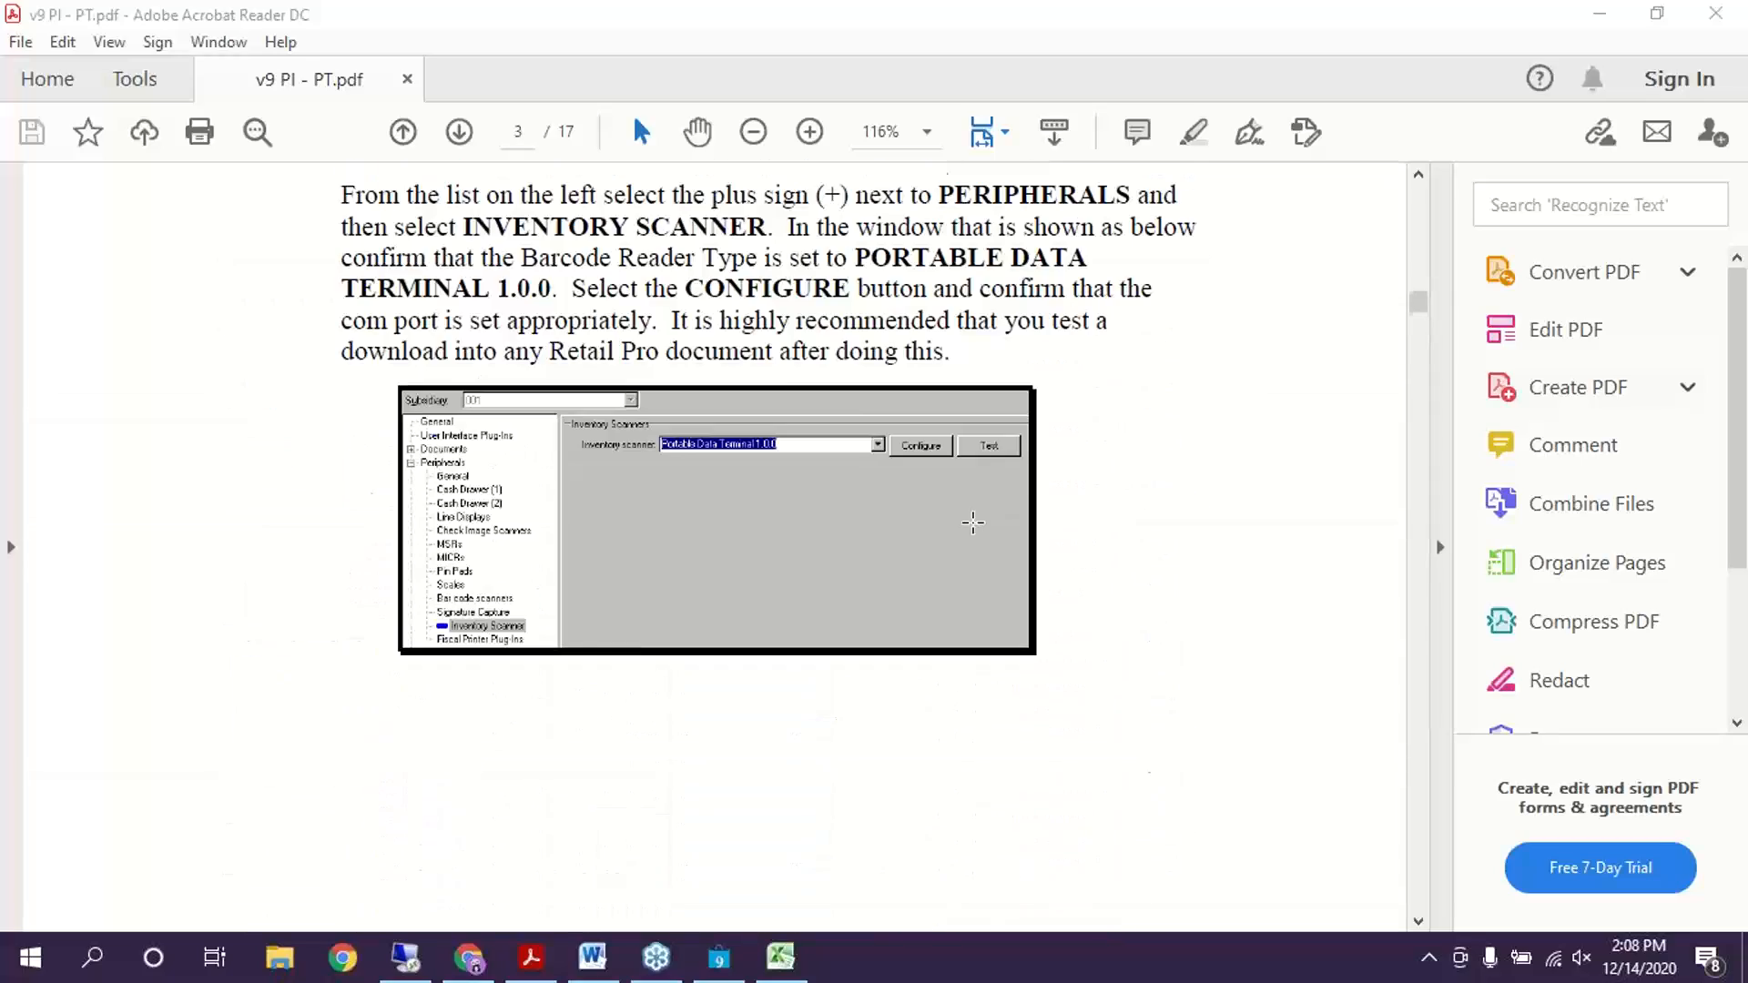
pyautogui.scroll(20, 975, 531)
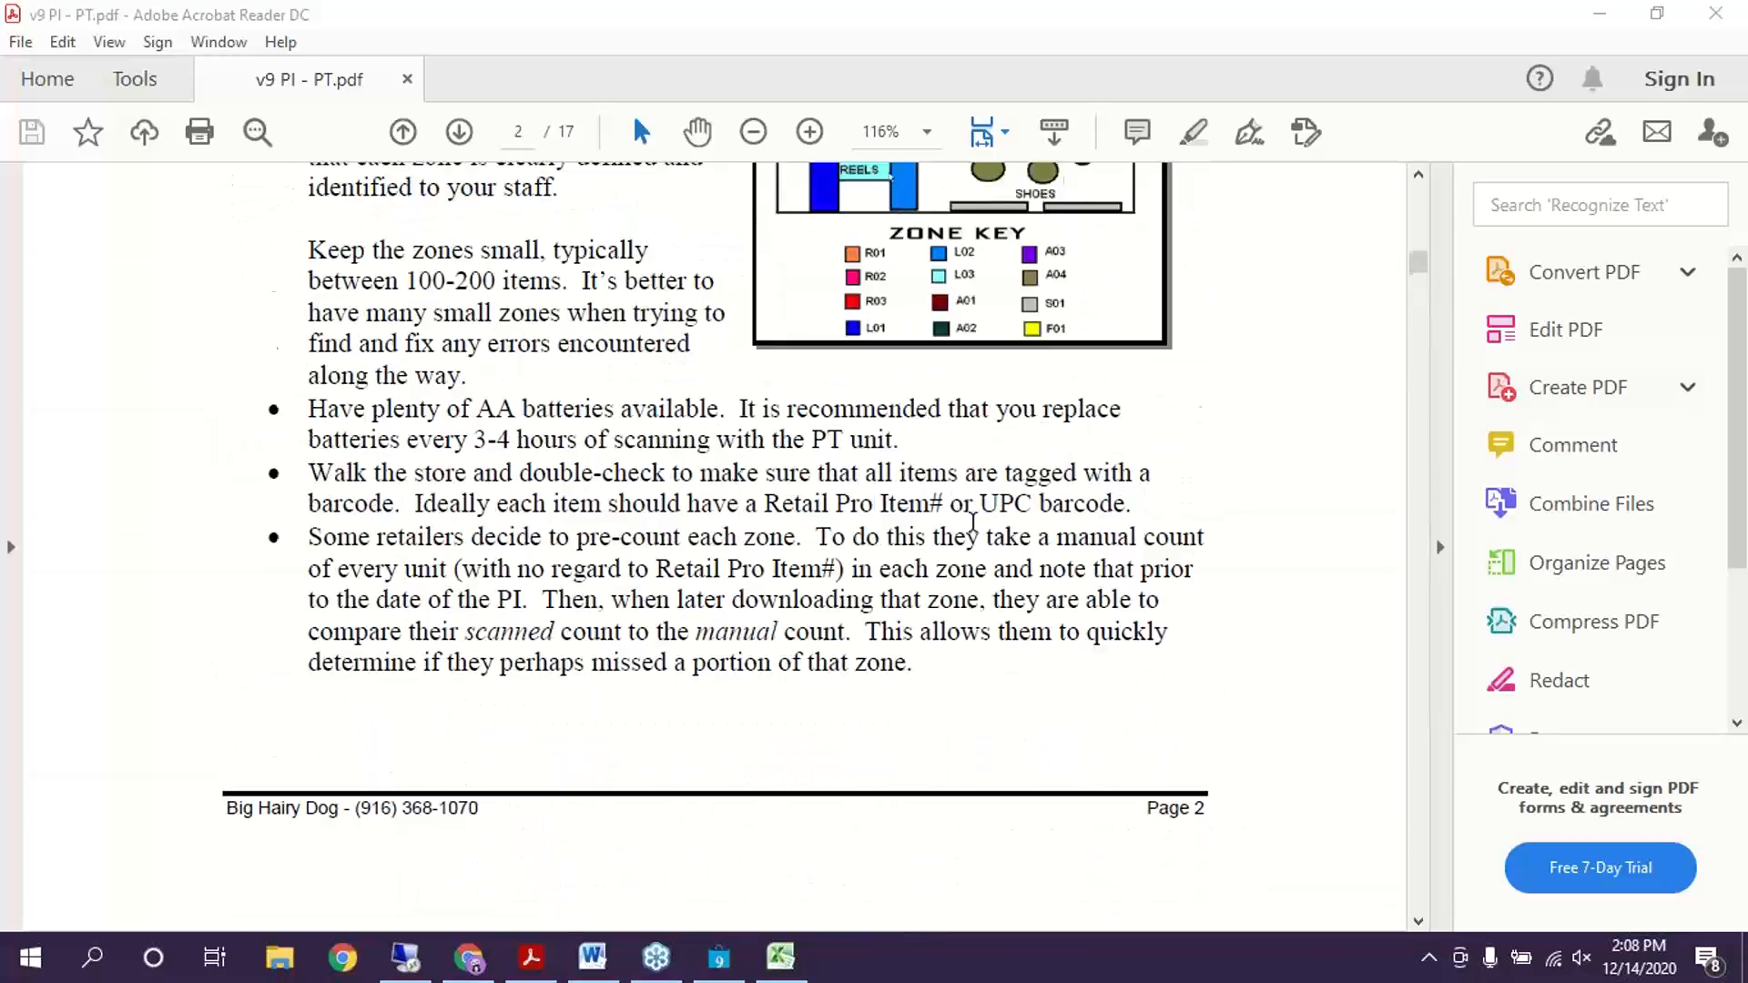
pyautogui.scroll(-20, 974, 523)
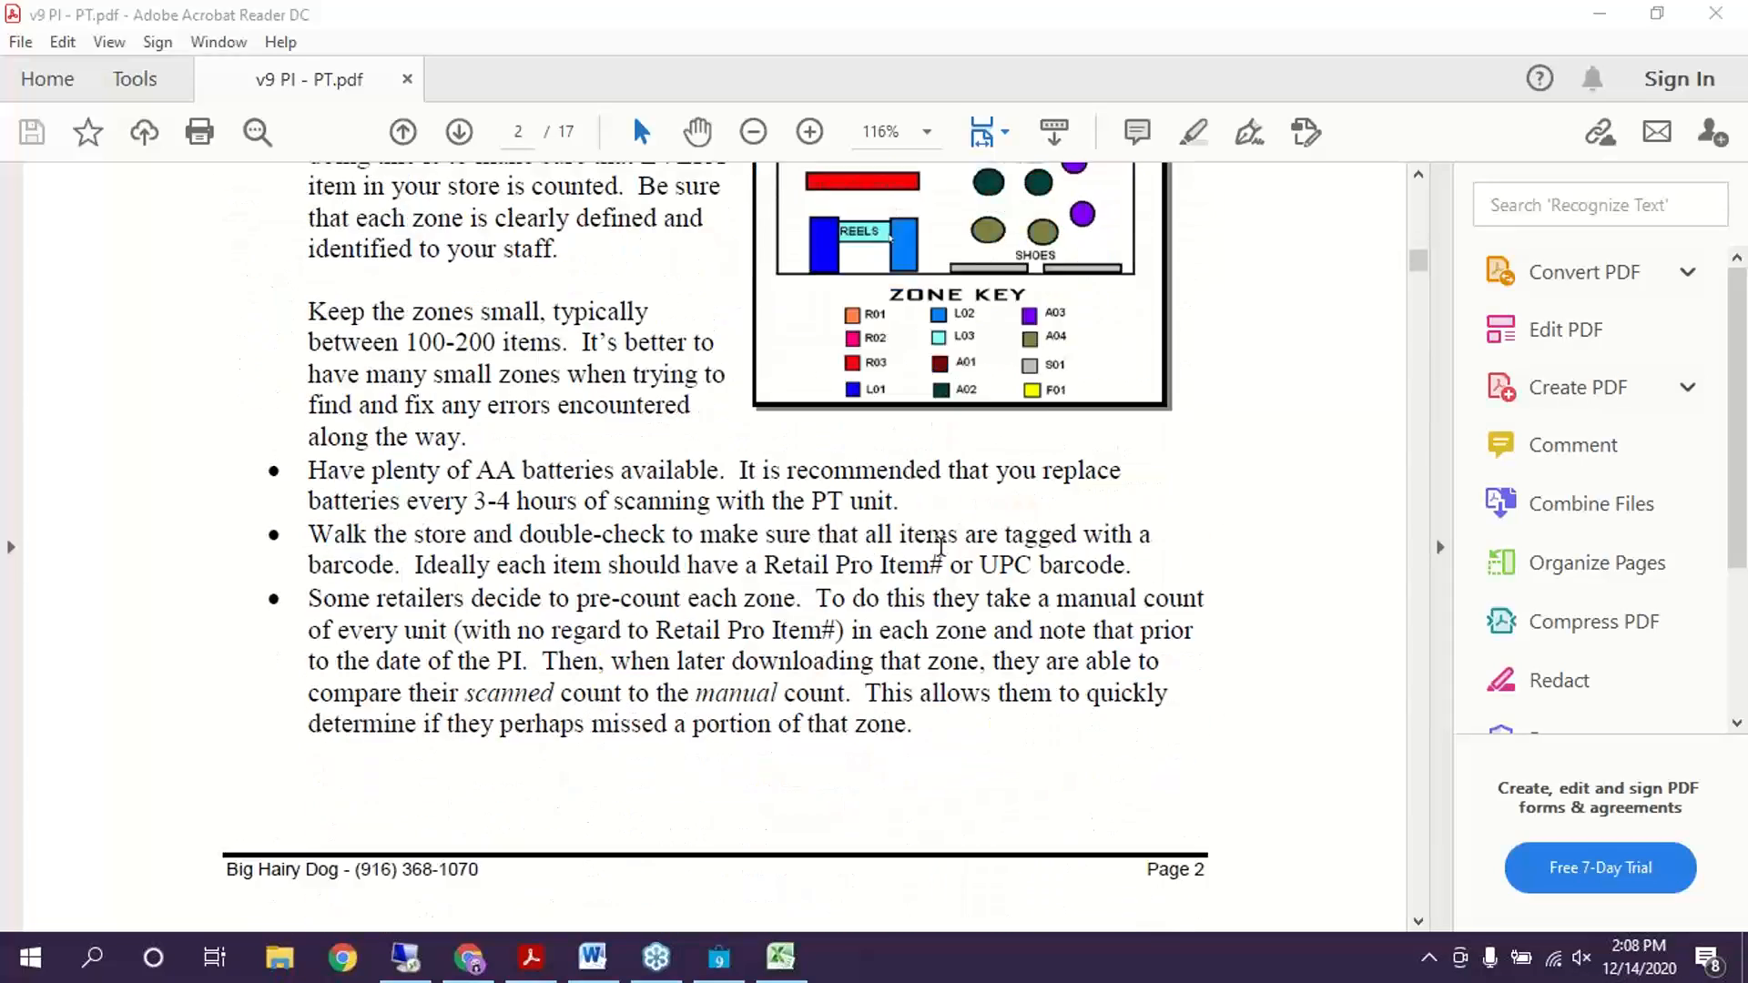
pyautogui.scroll(-3, 943, 549)
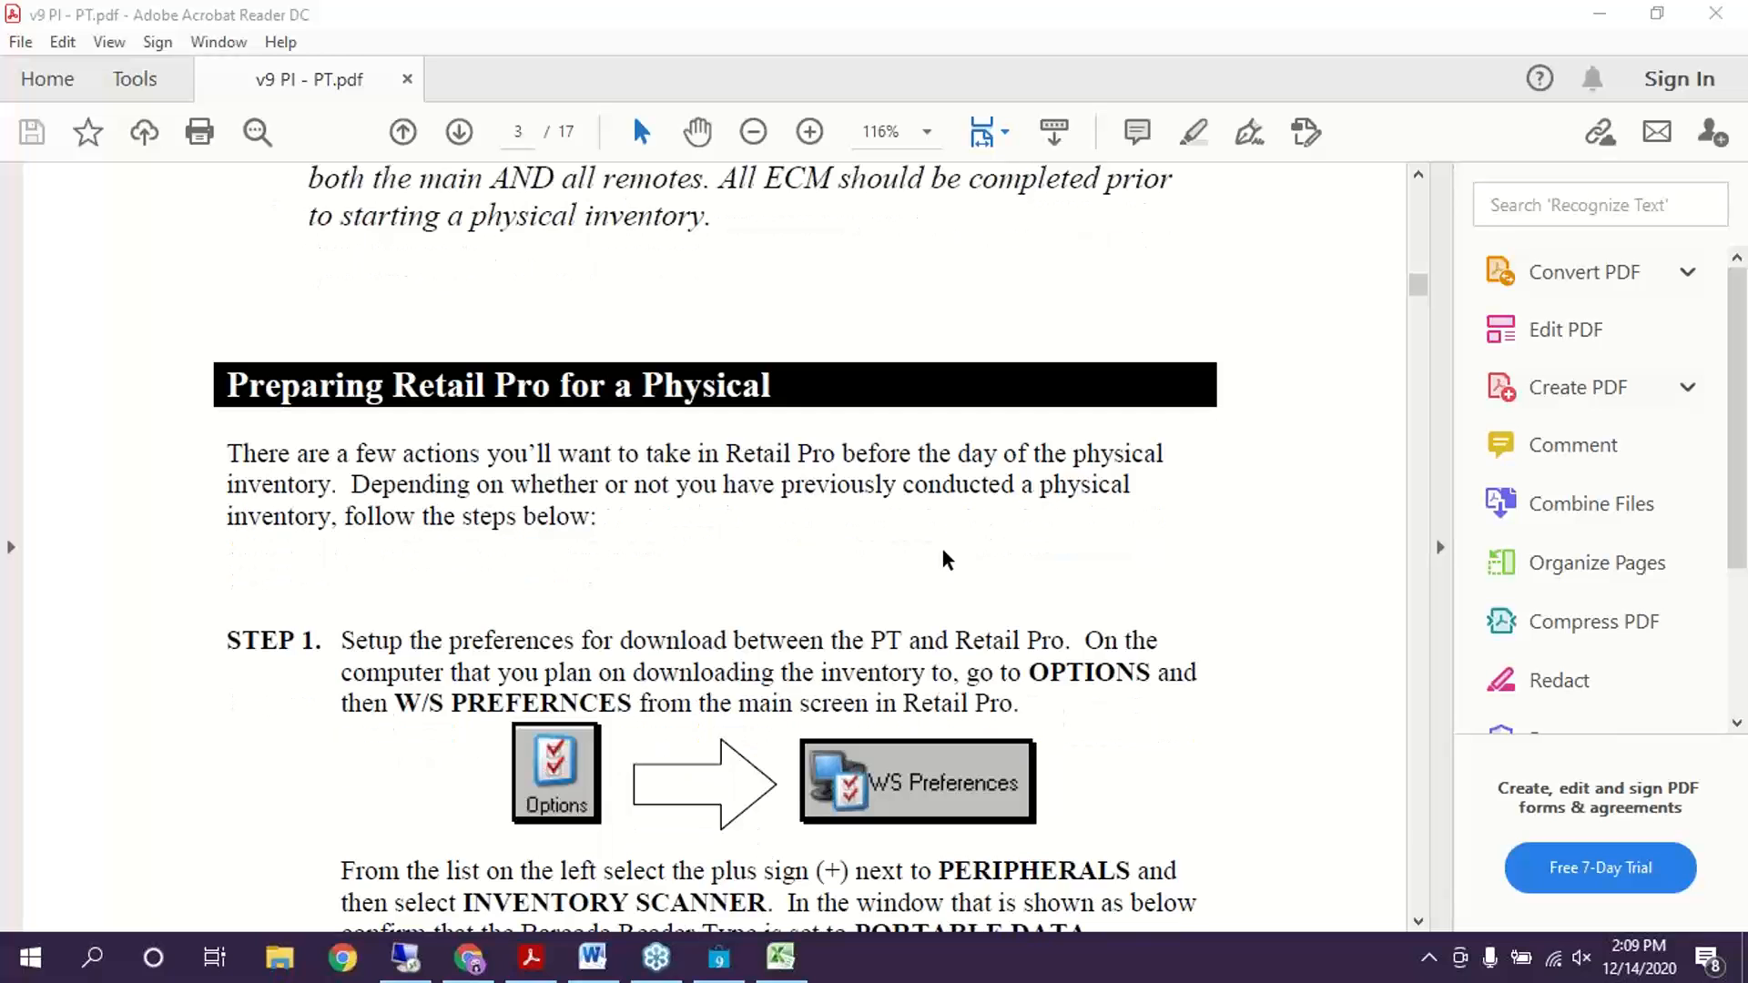
pyautogui.scroll(6, 941, 551)
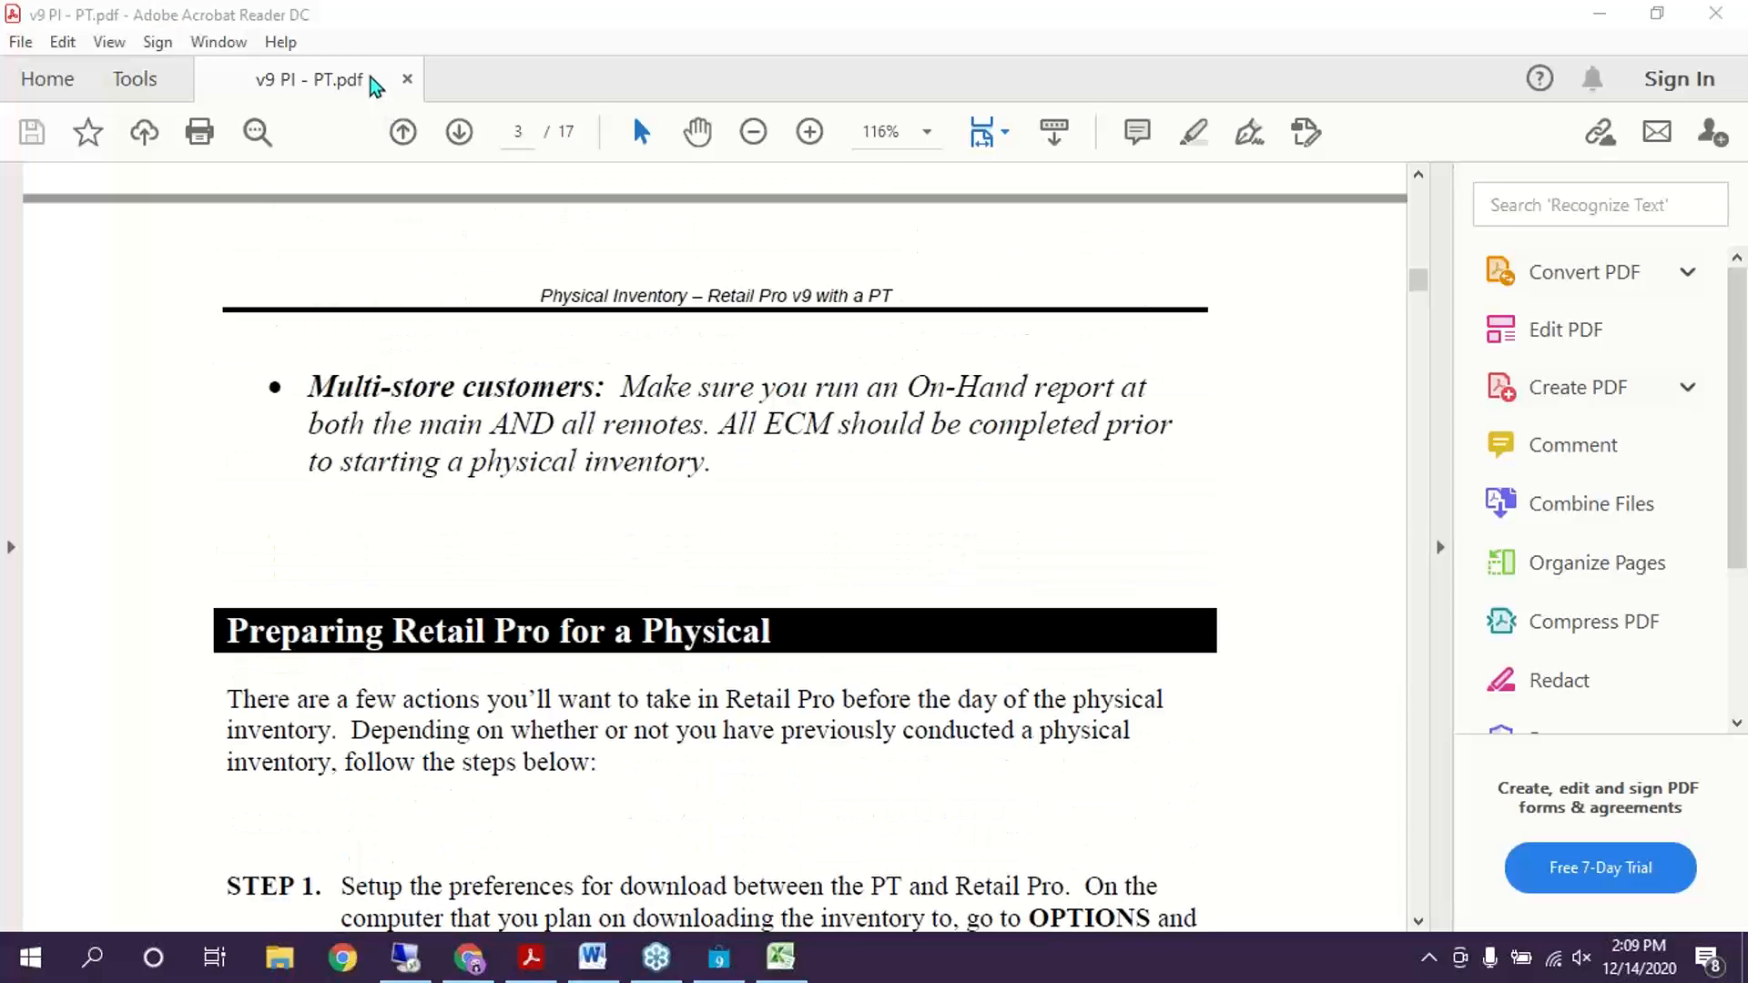
# Highlight the Multi-store customers note in the guide, then clear the selection
pyautogui.click(543, 348)
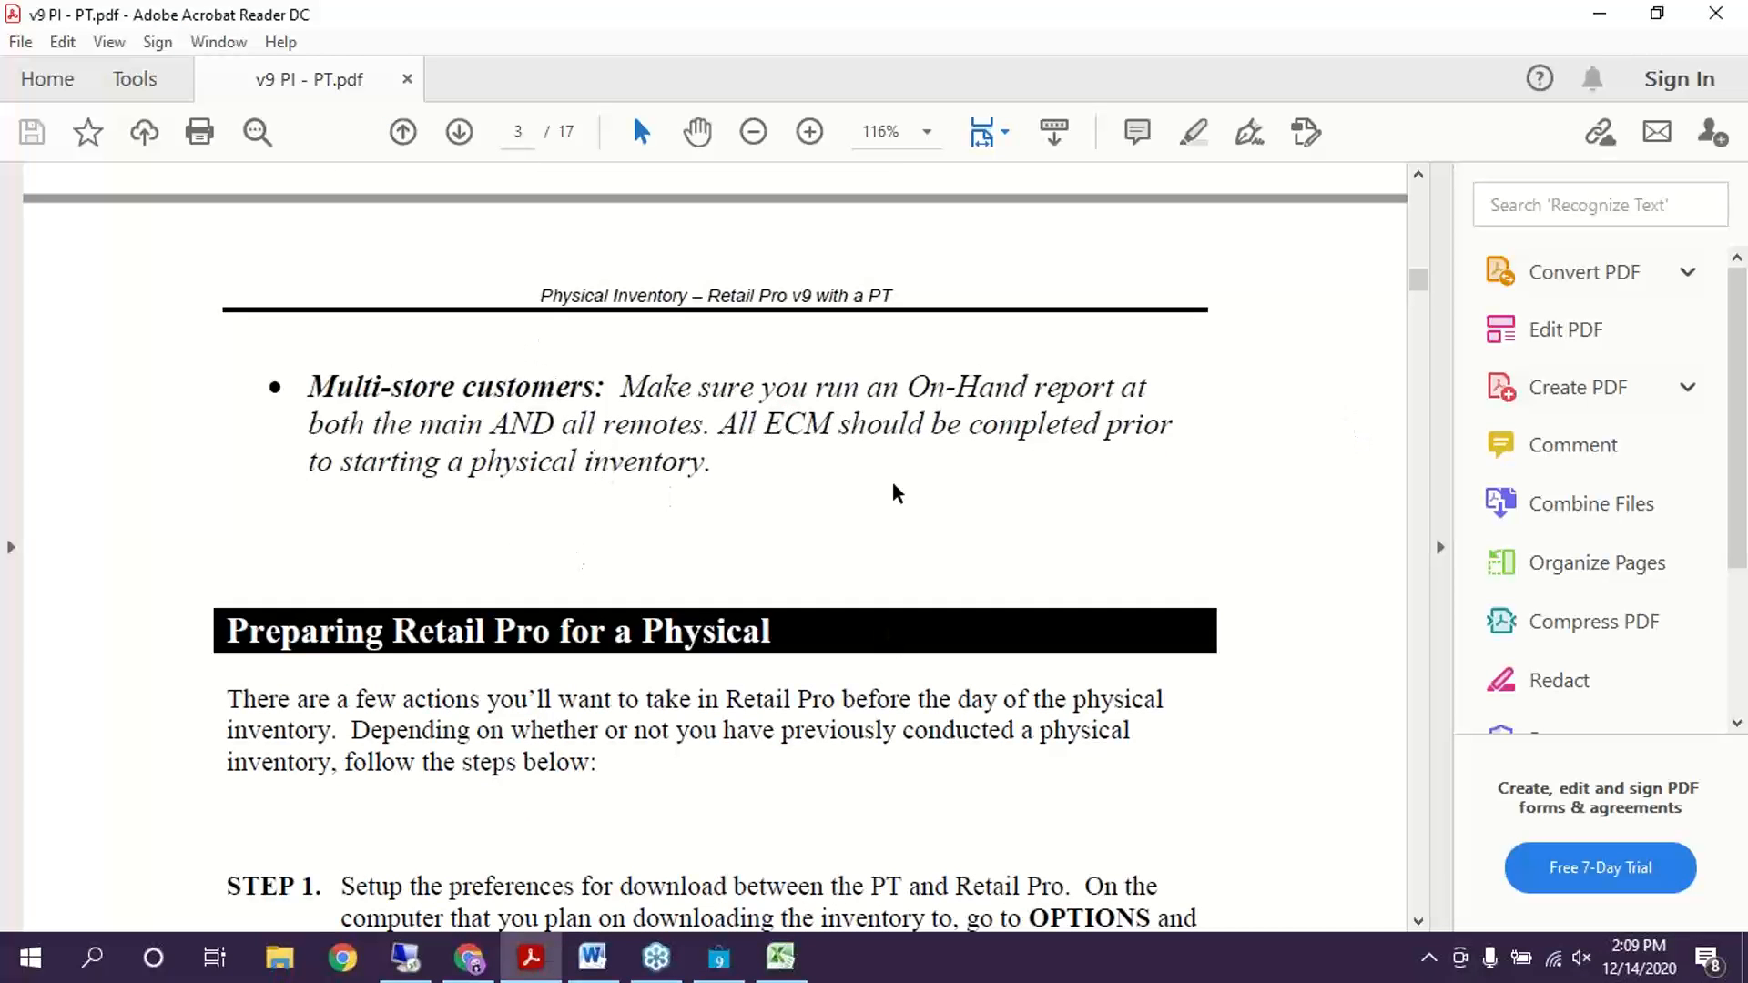
pyautogui.moveTo(712, 424); pyautogui.dragTo(791, 505)
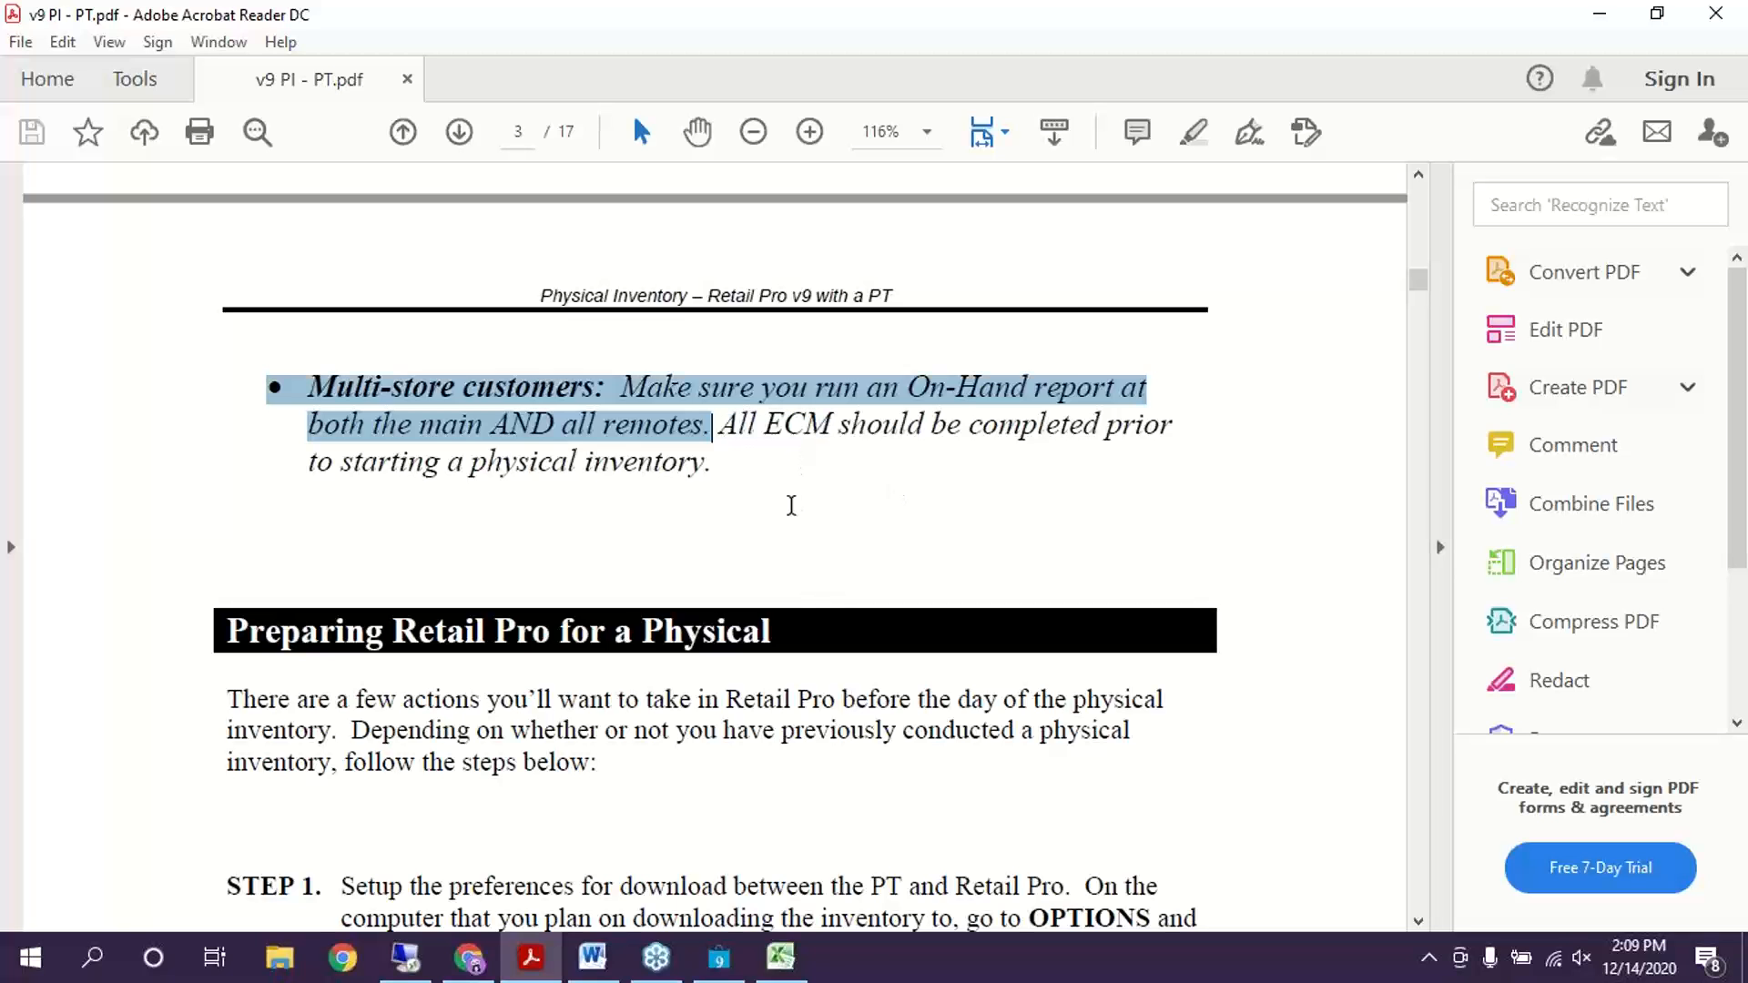
pyautogui.click(974, 634)
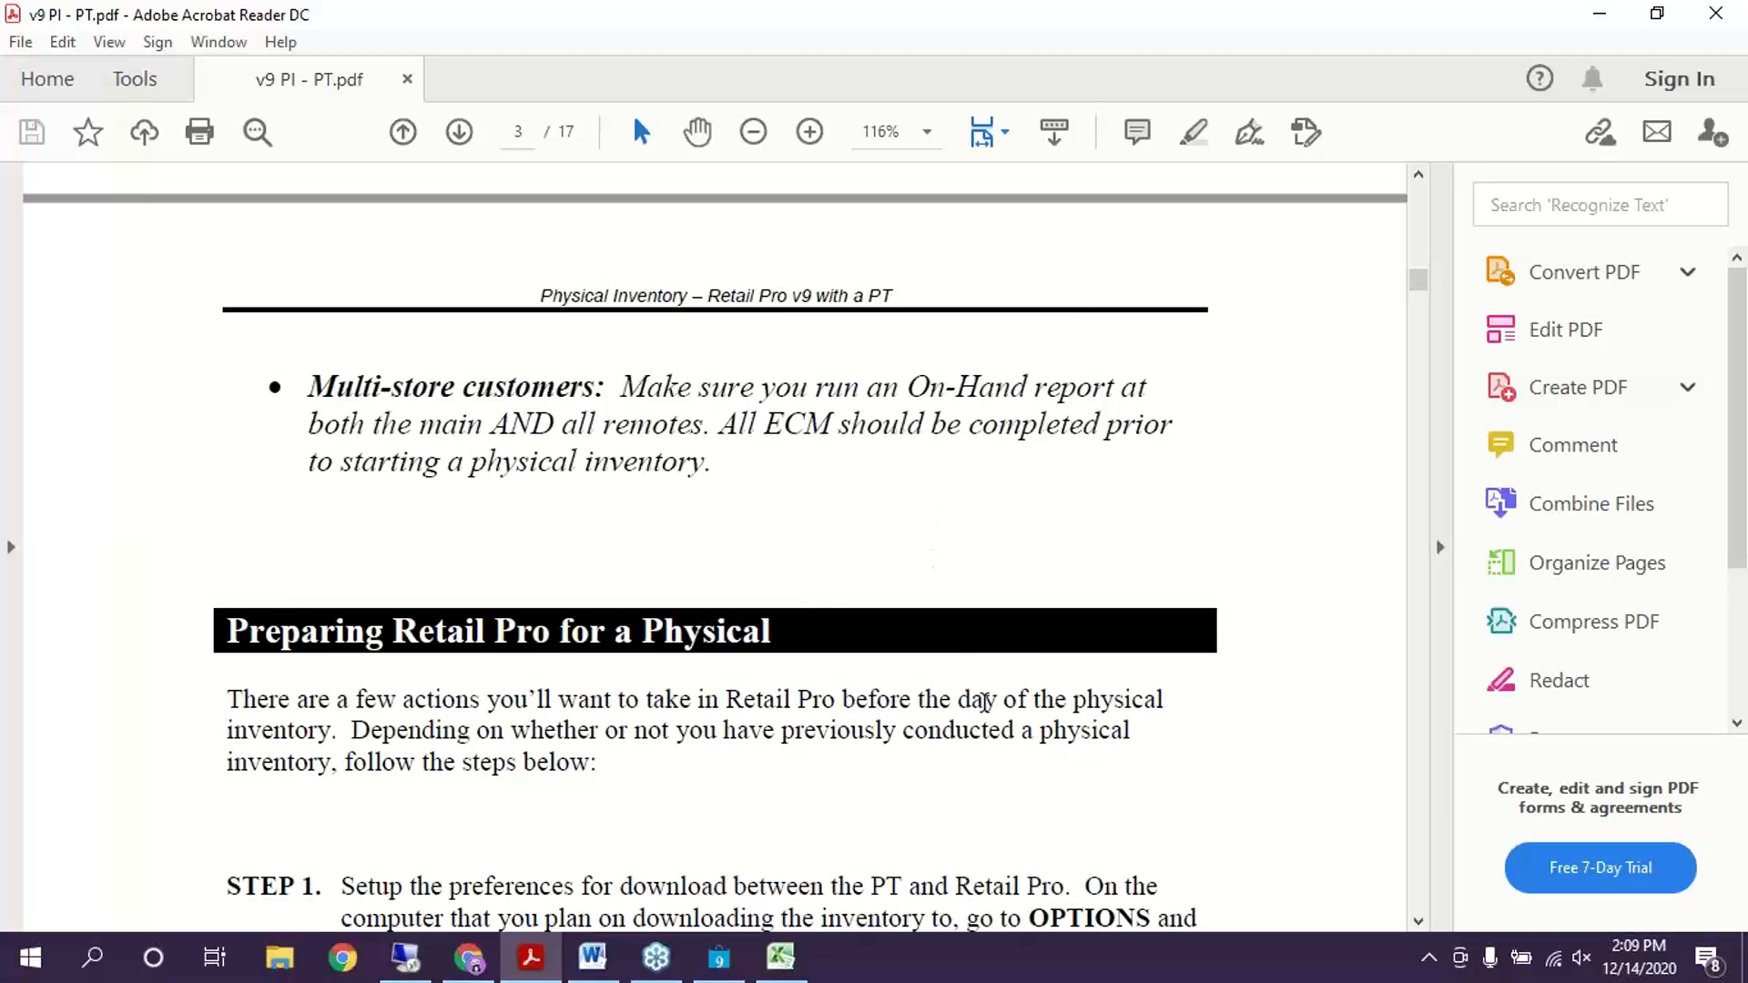
pyautogui.scroll(-1, 945, 741)
pyautogui.scroll(1, 942, 742)
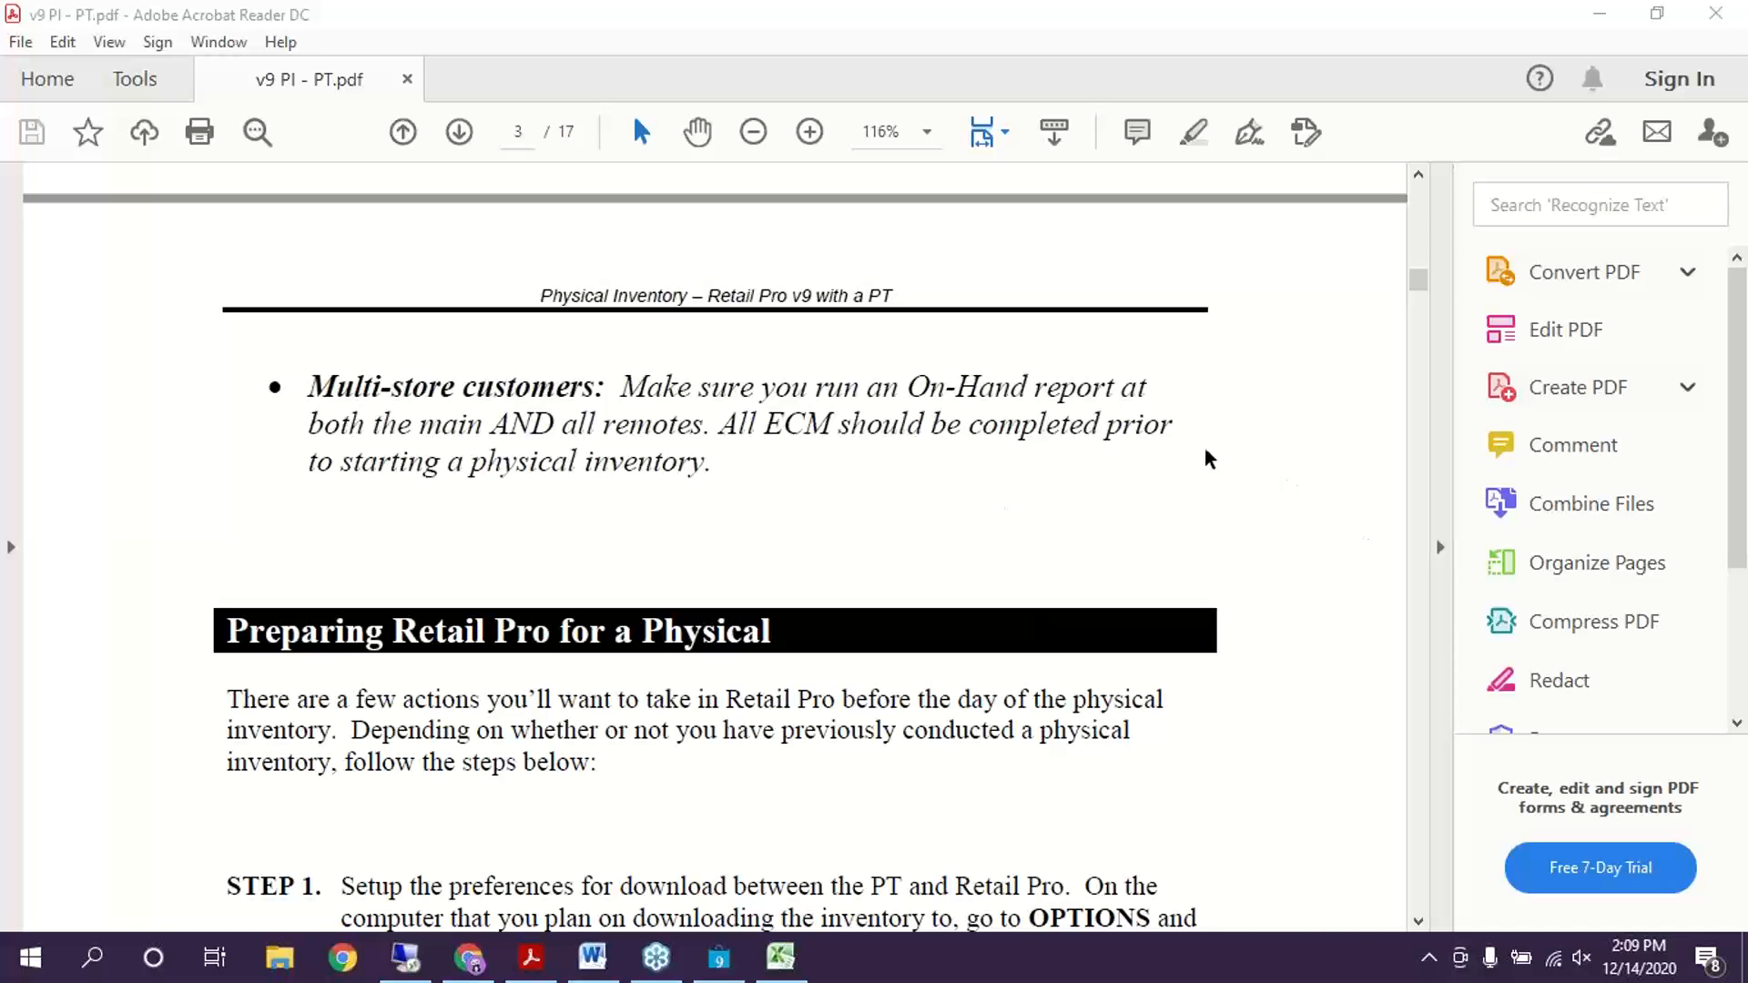
pyautogui.click(718, 957)
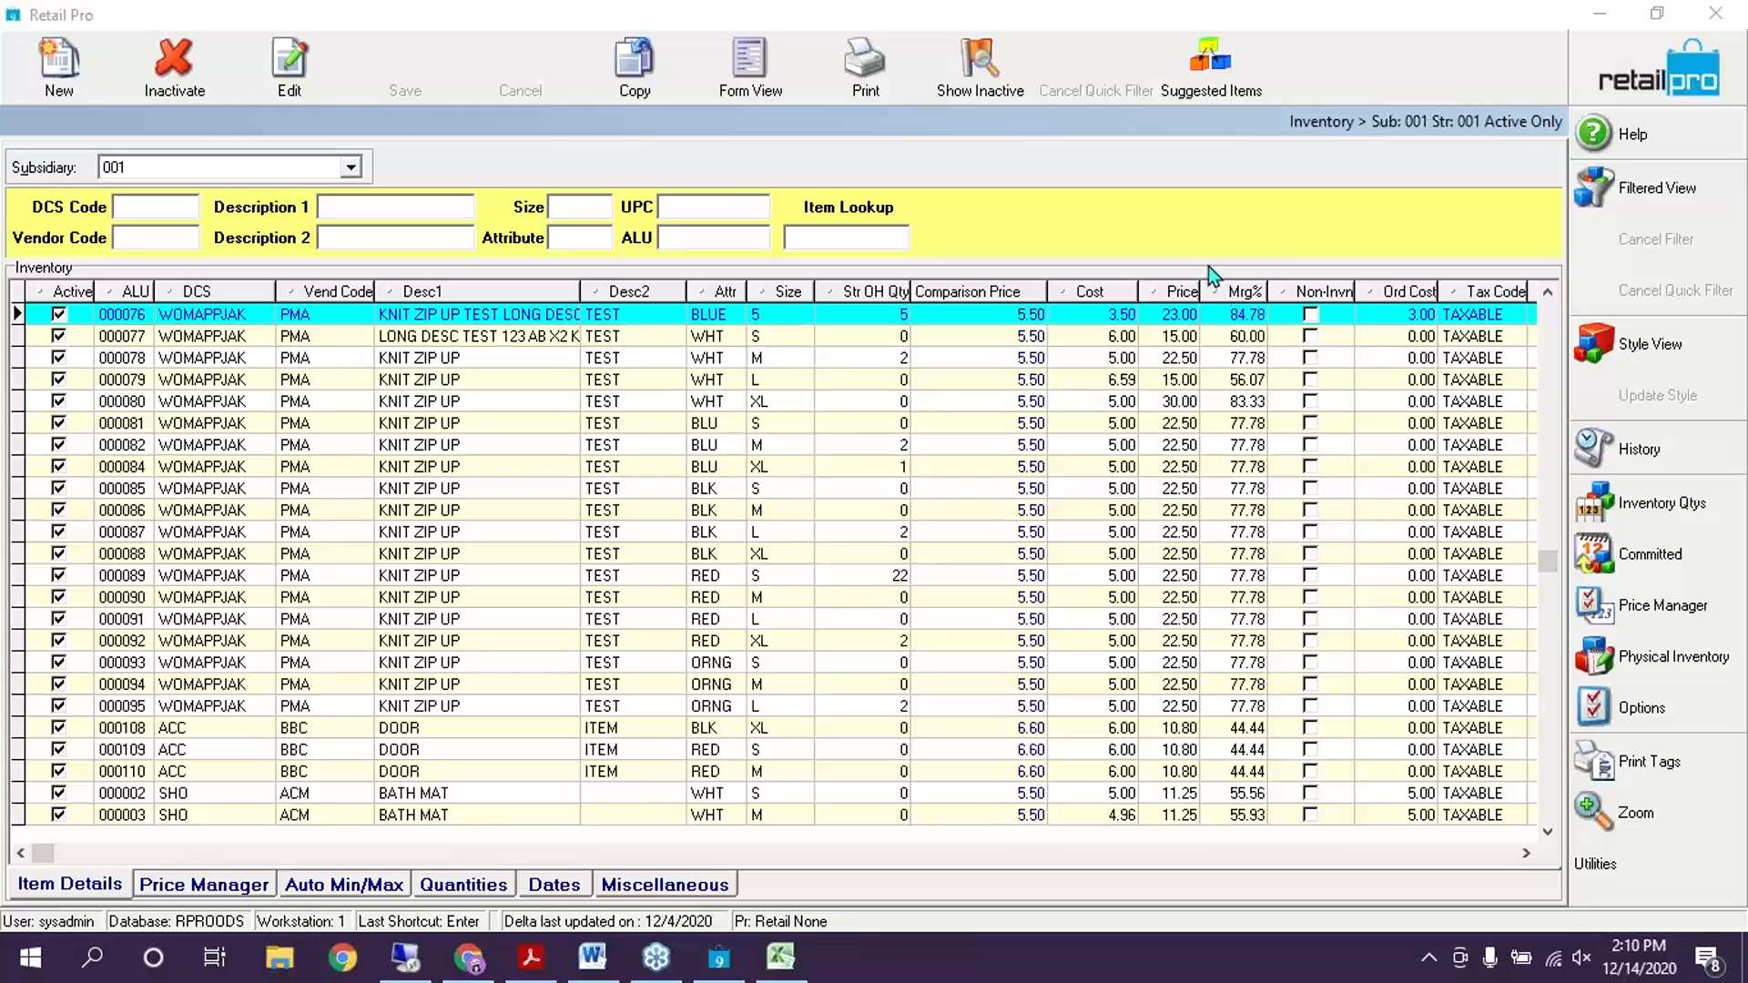
# Close the Inventory list to return to the home screen and show the Tools choices
pyautogui.click(1744, 99)
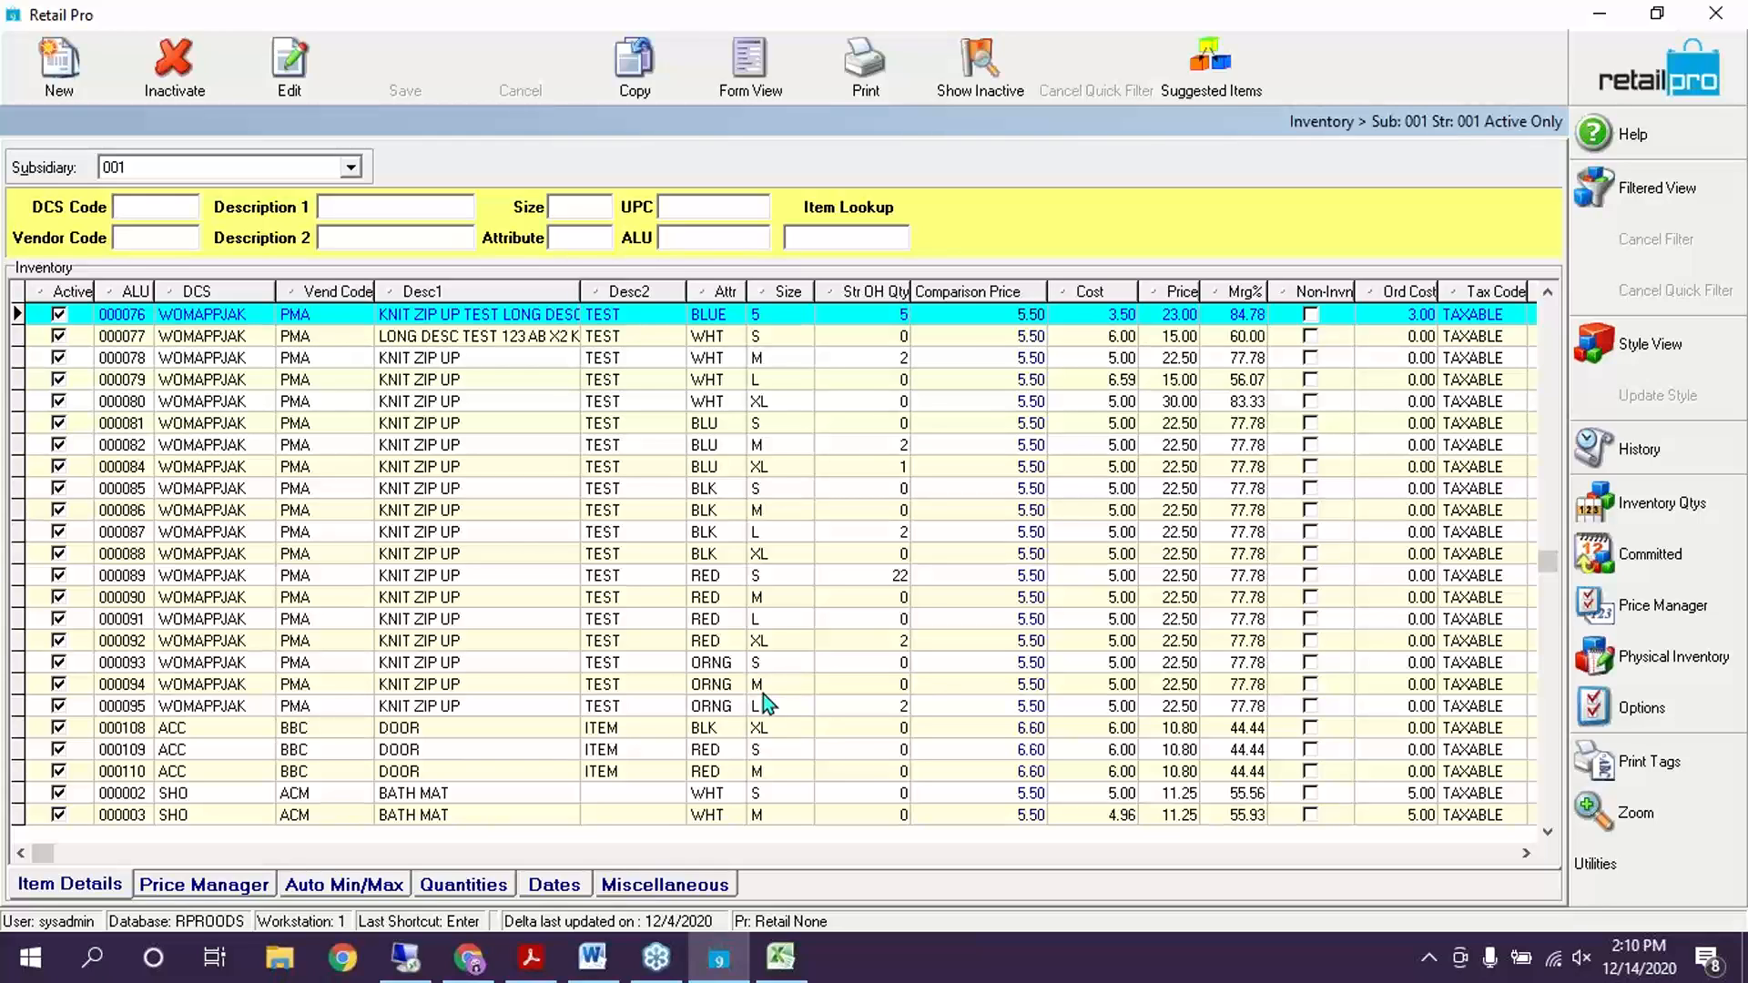
pyautogui.click(1637, 57)
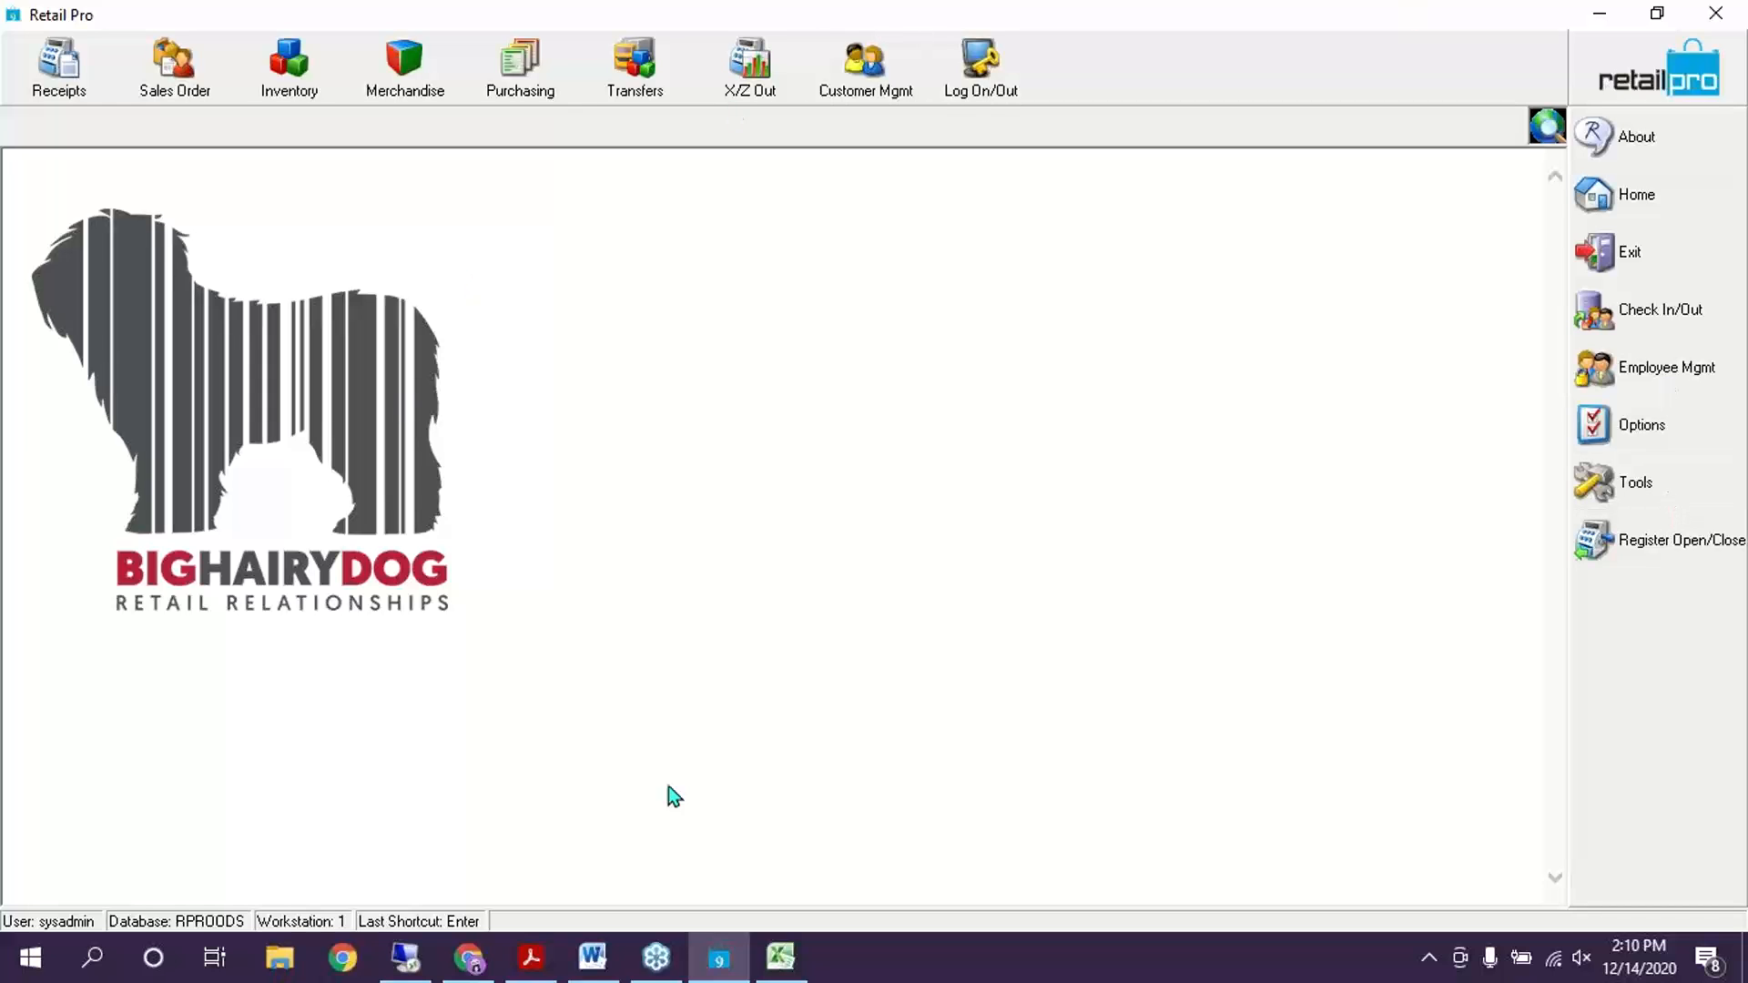
pyautogui.click(1684, 484)
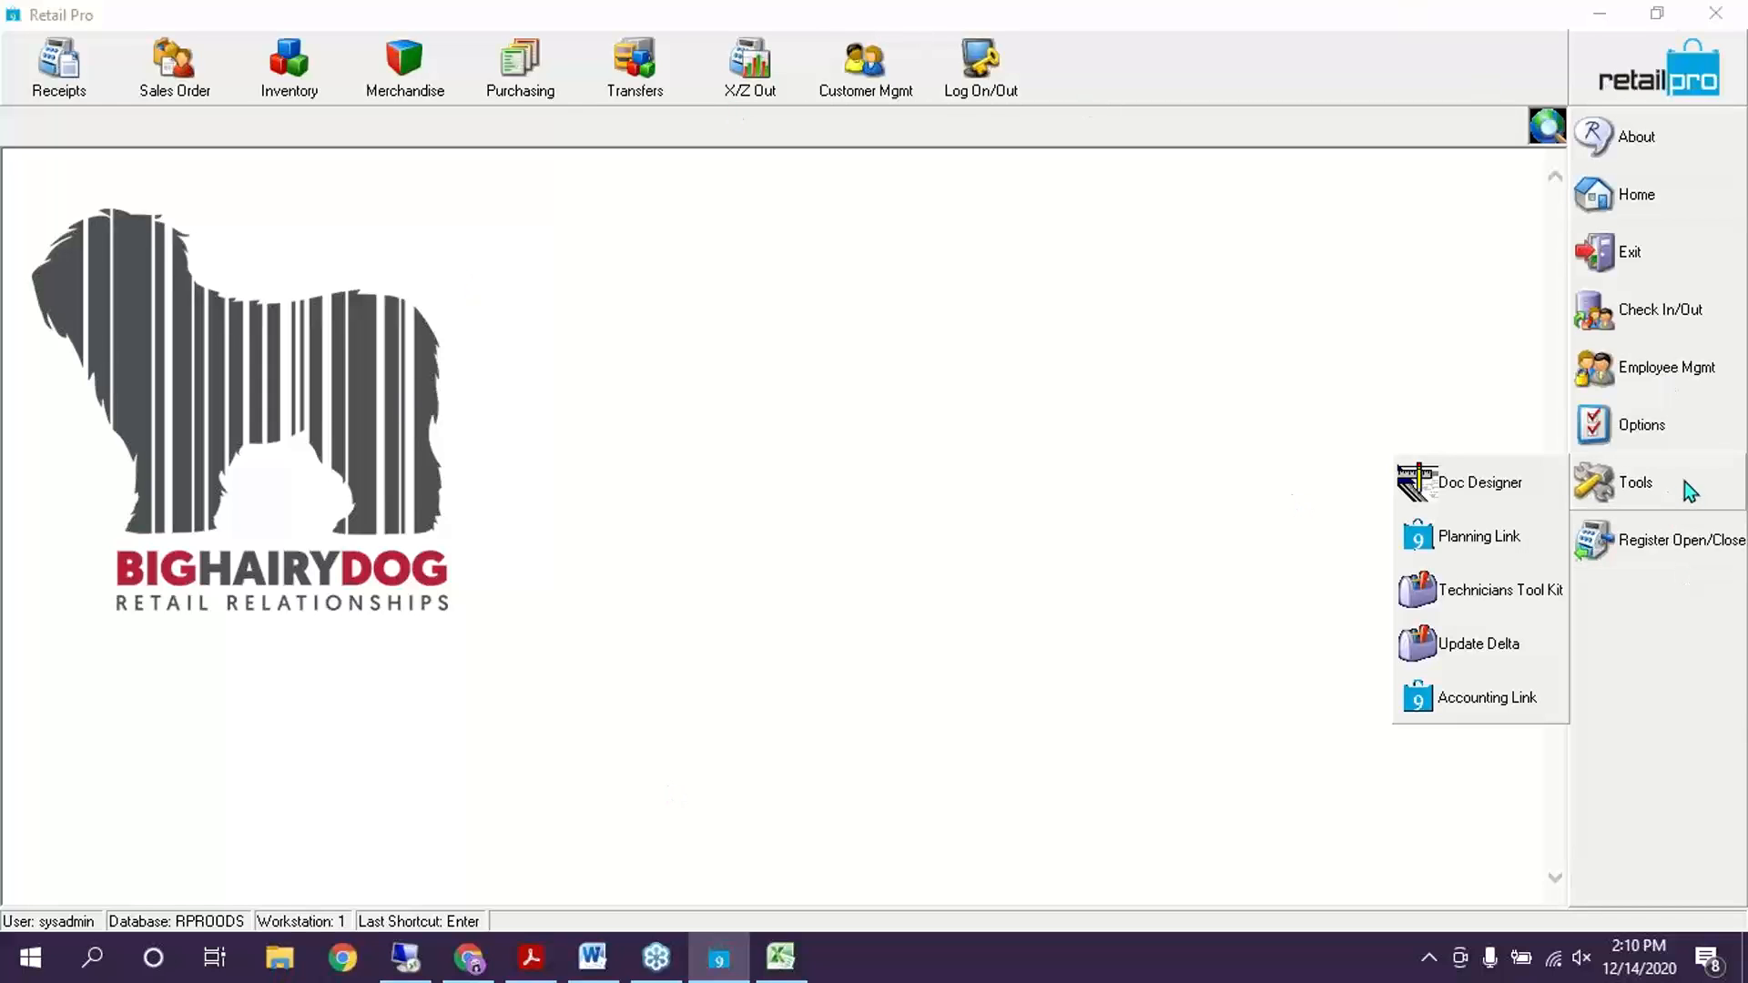
# Launch the Technicians Tool Kit and log on with the administrator password
pyautogui.click(1504, 592)
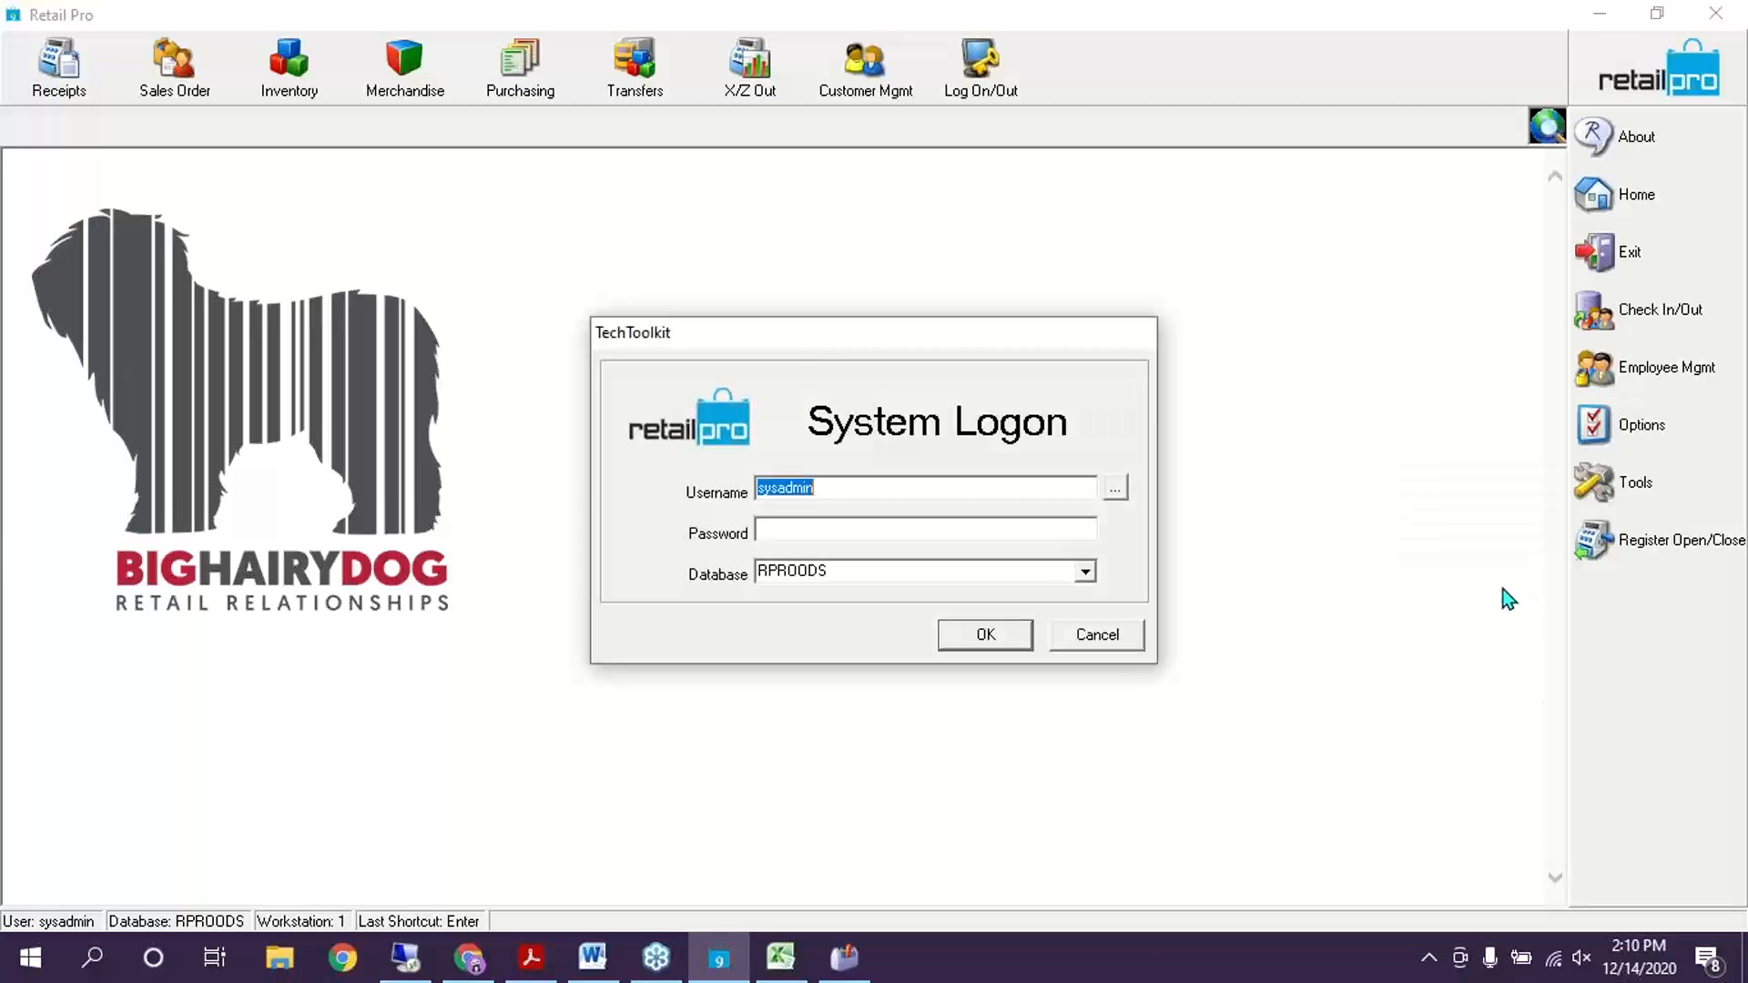
pyautogui.press('Tab')
pyautogui.write('sysadmin')
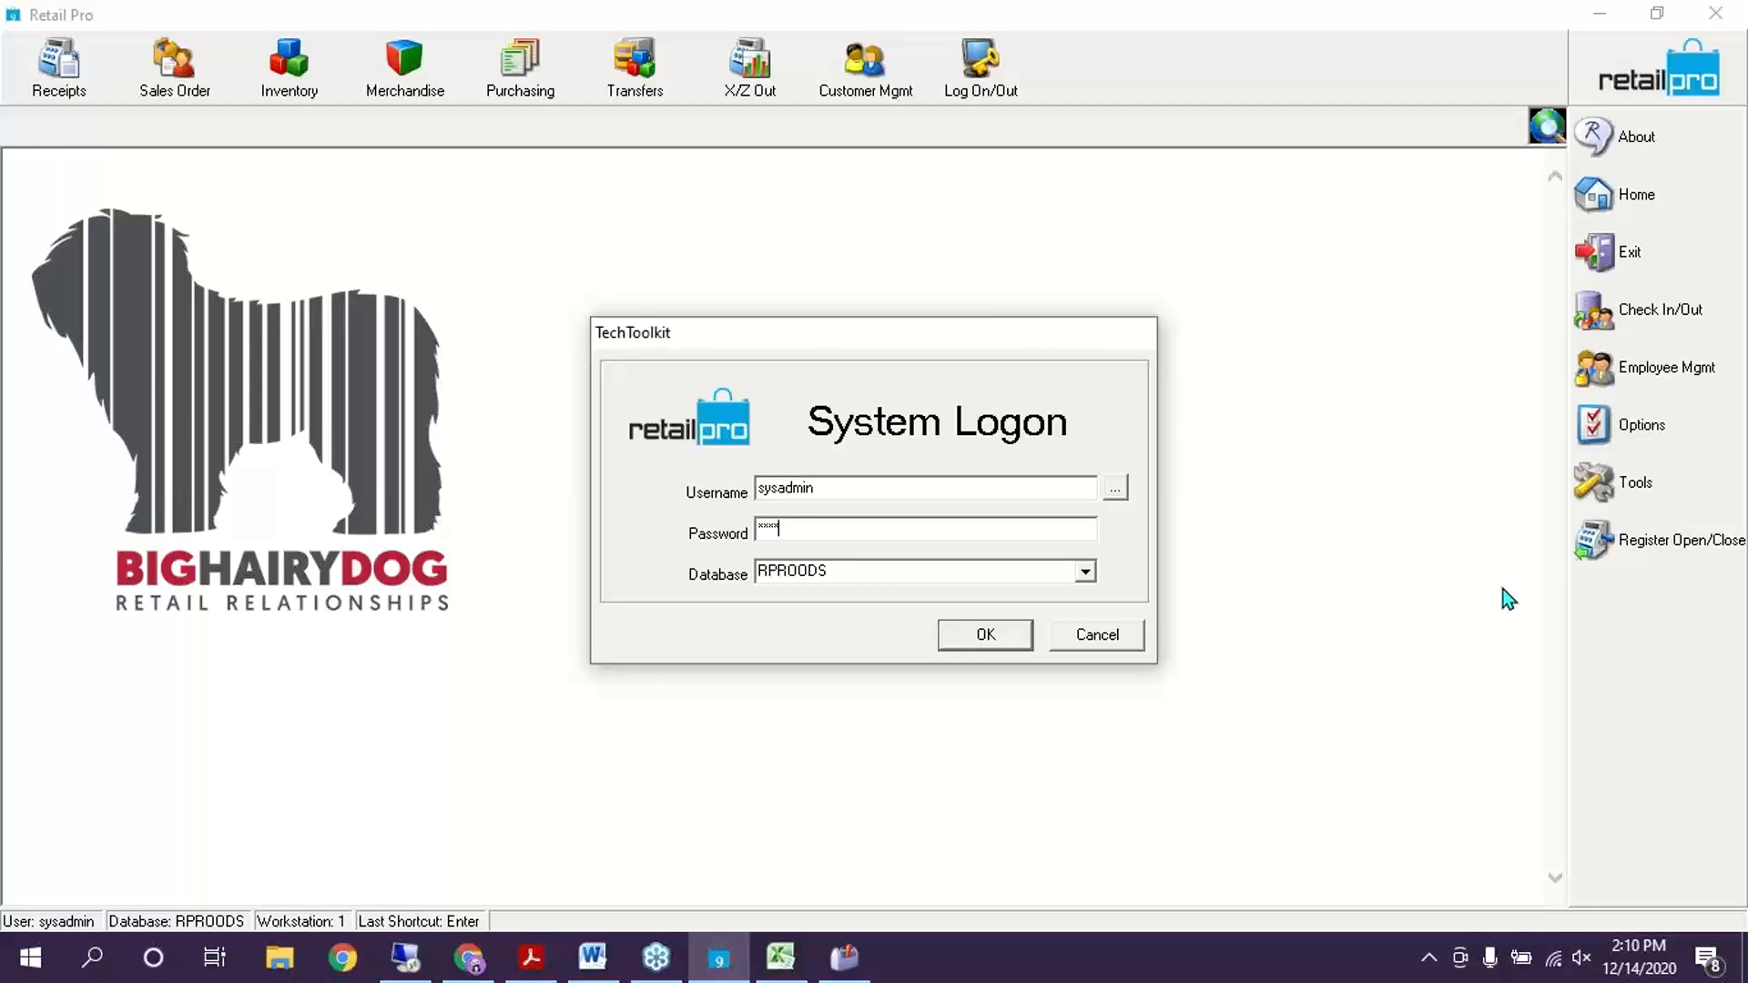
pyautogui.press('Return')
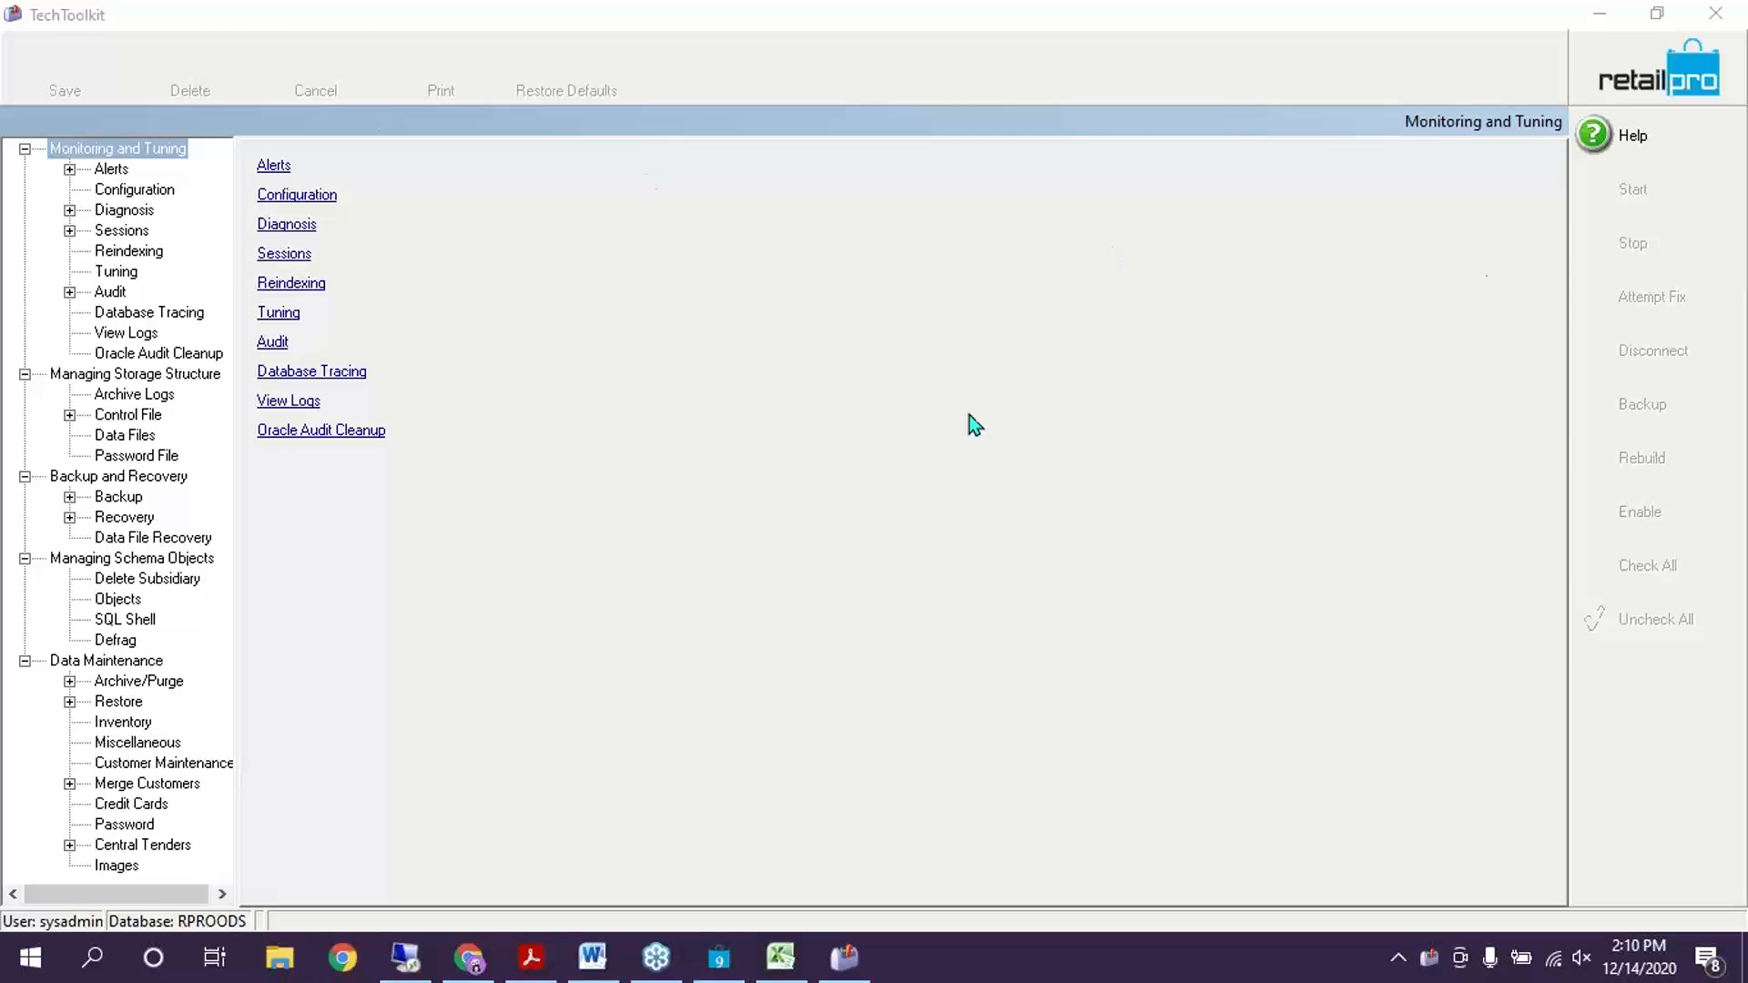
# Set the Backup Type to Complete in the backup options
pyautogui.click(113, 498)
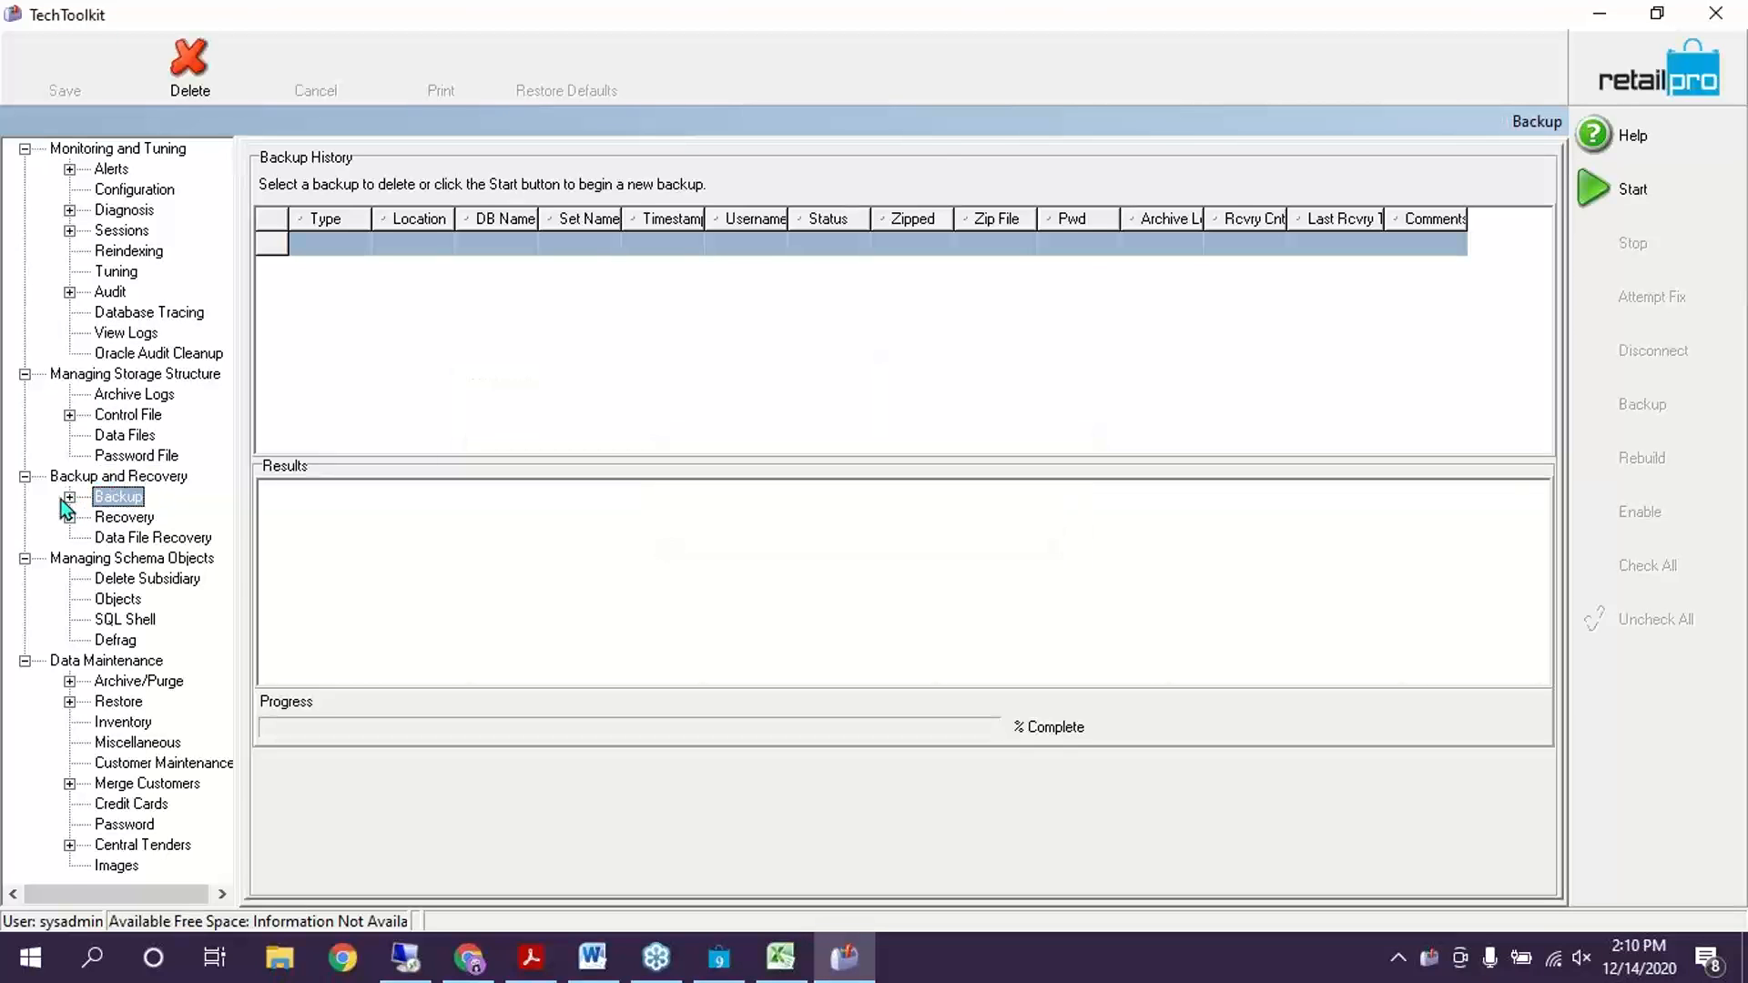
pyautogui.click(67, 498)
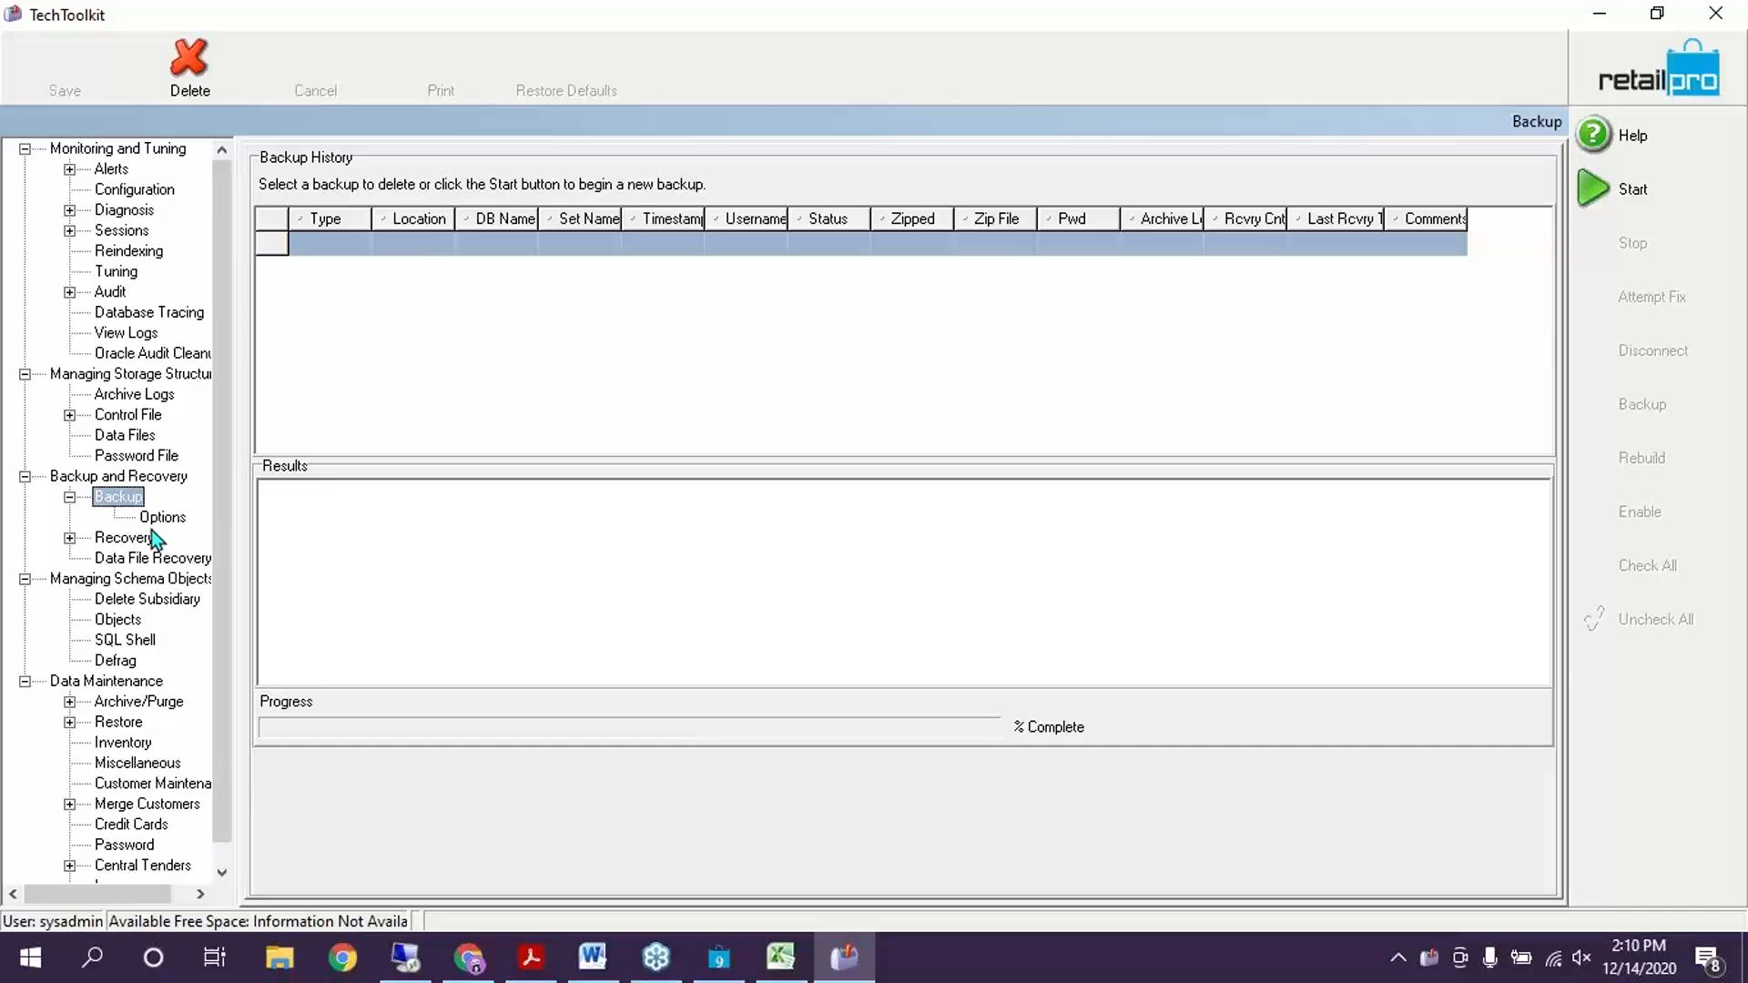
pyautogui.click(151, 518)
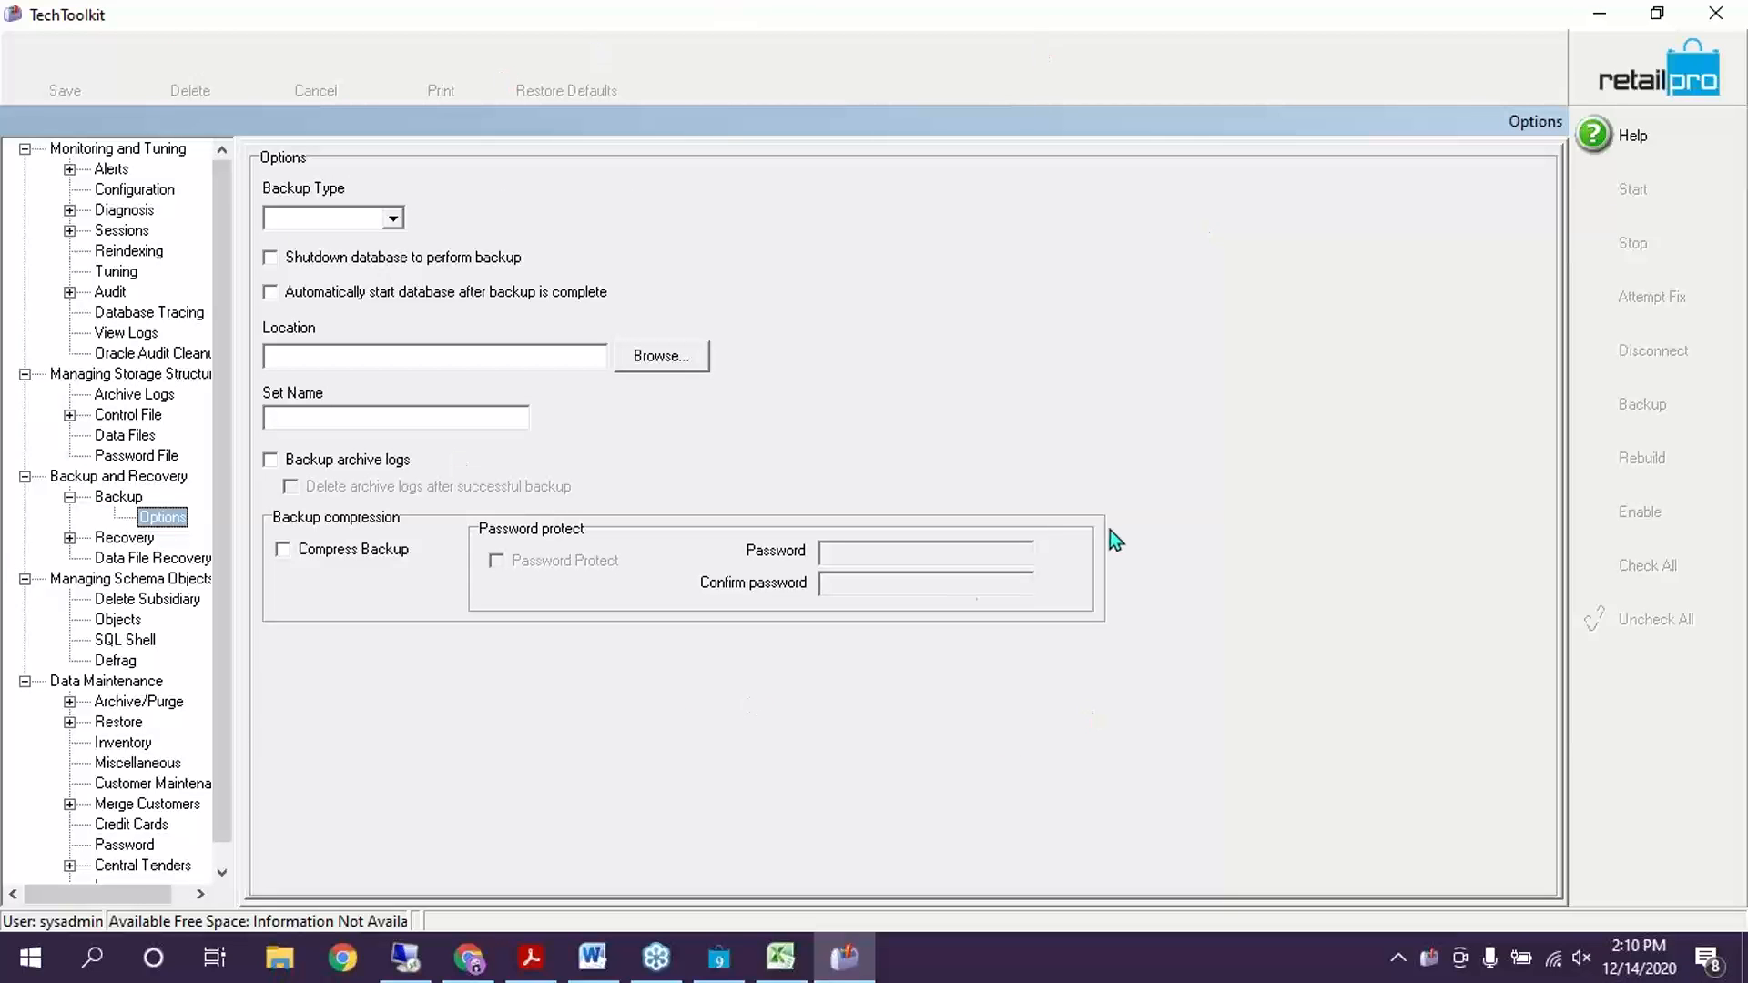
pyautogui.click(124, 501)
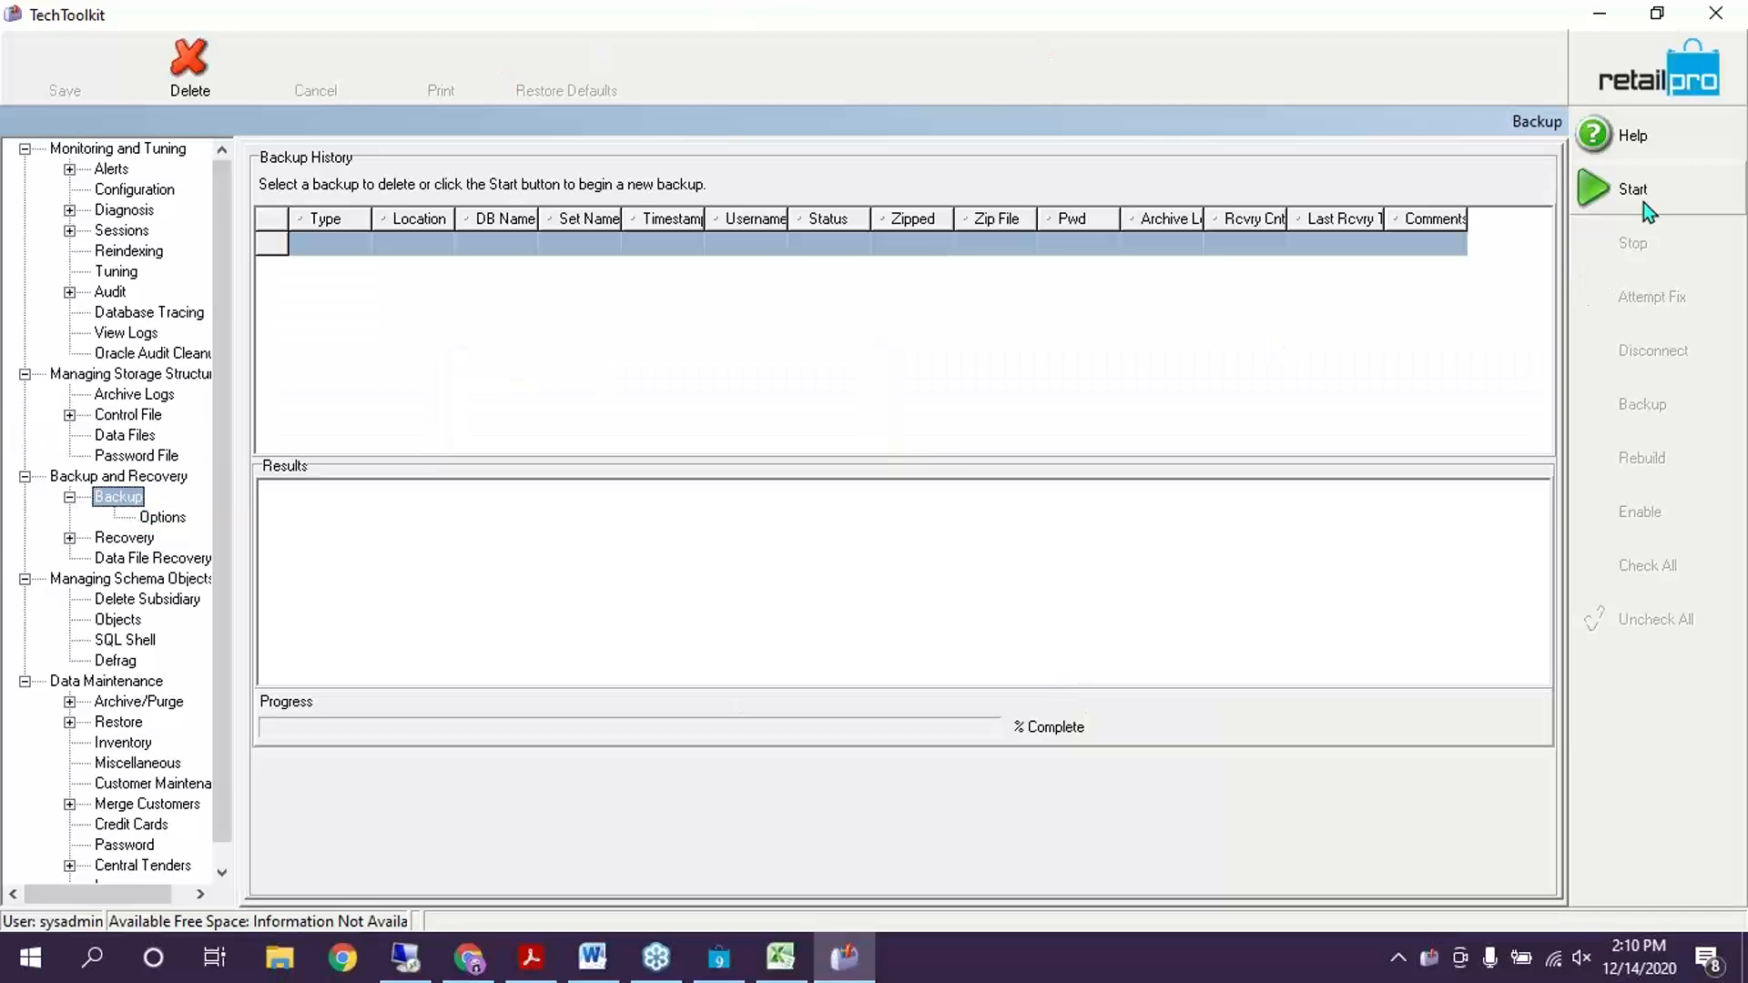
pyautogui.click(162, 517)
pyautogui.click(393, 219)
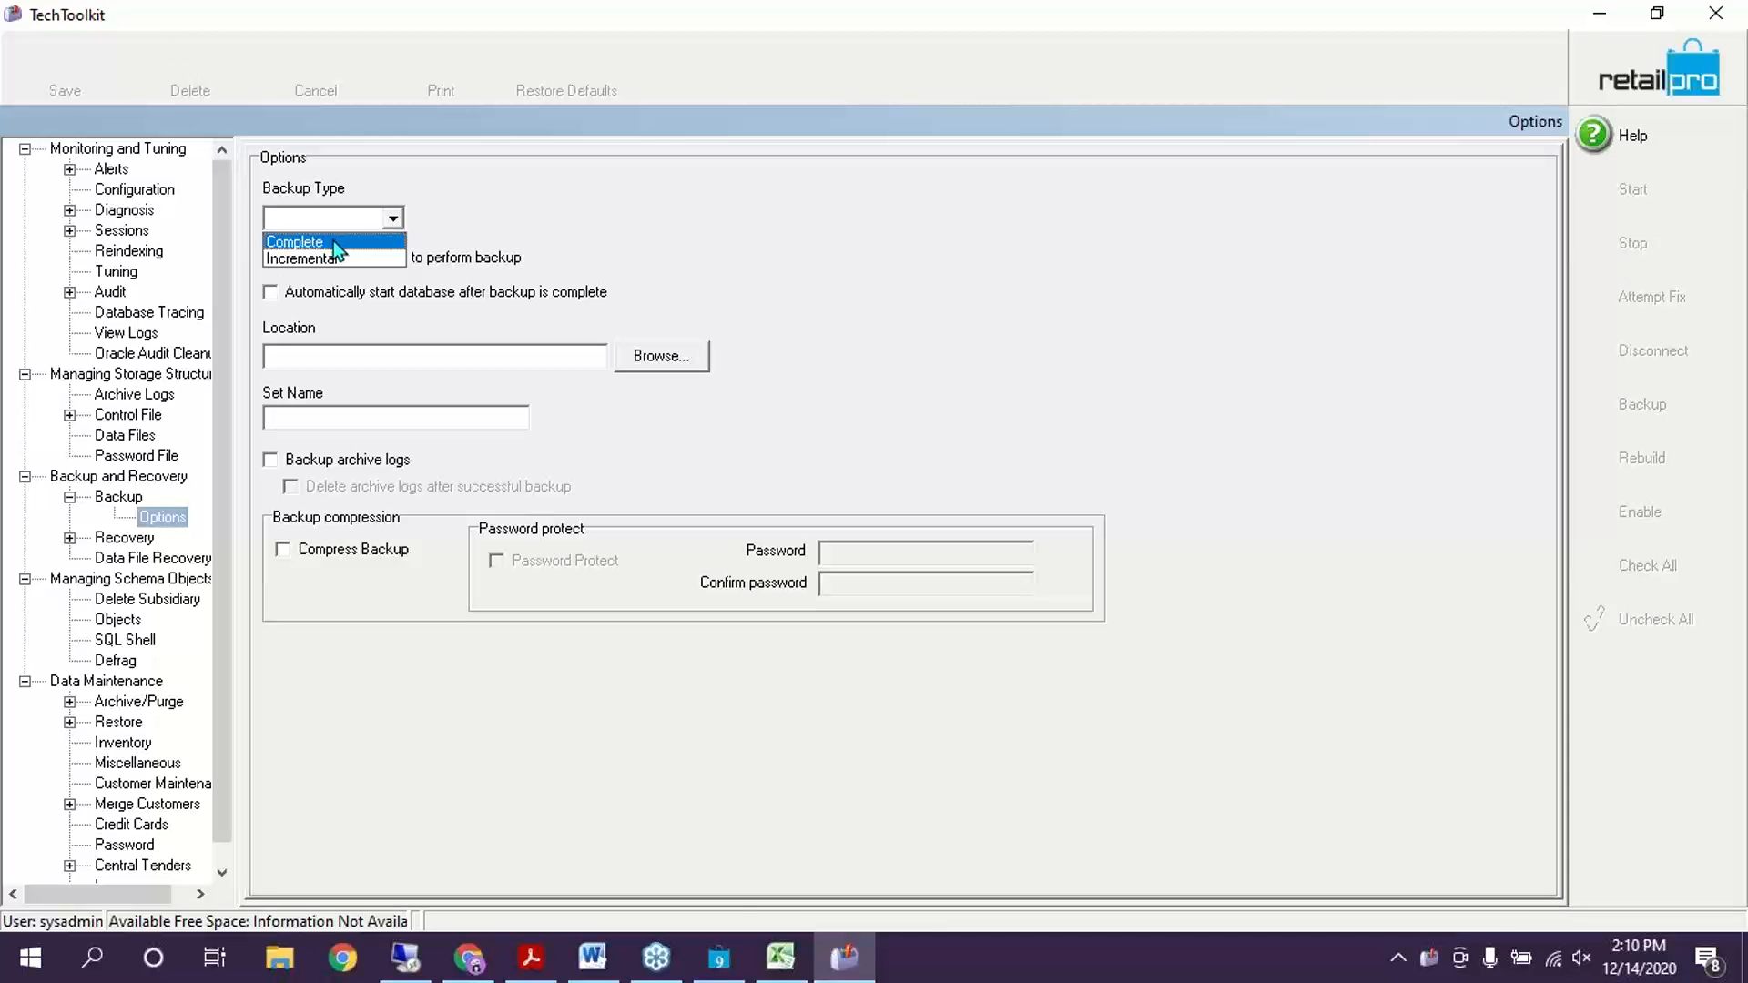
pyautogui.click(301, 235)
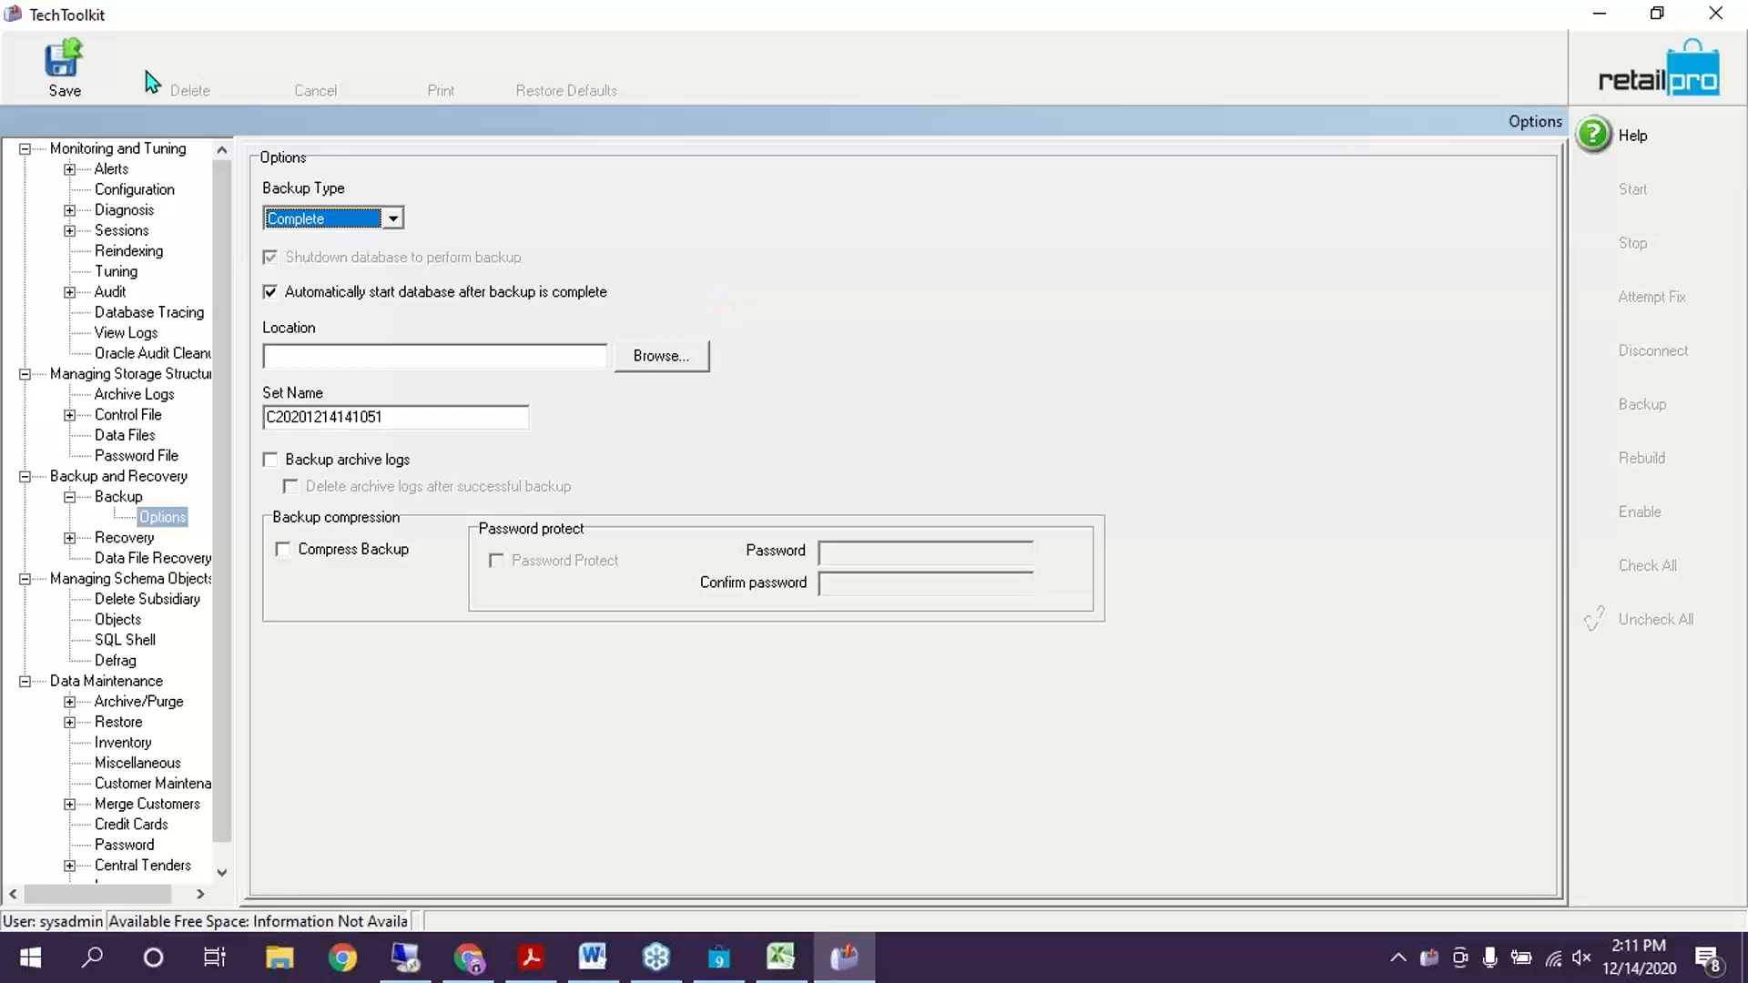
pyautogui.click(665, 357)
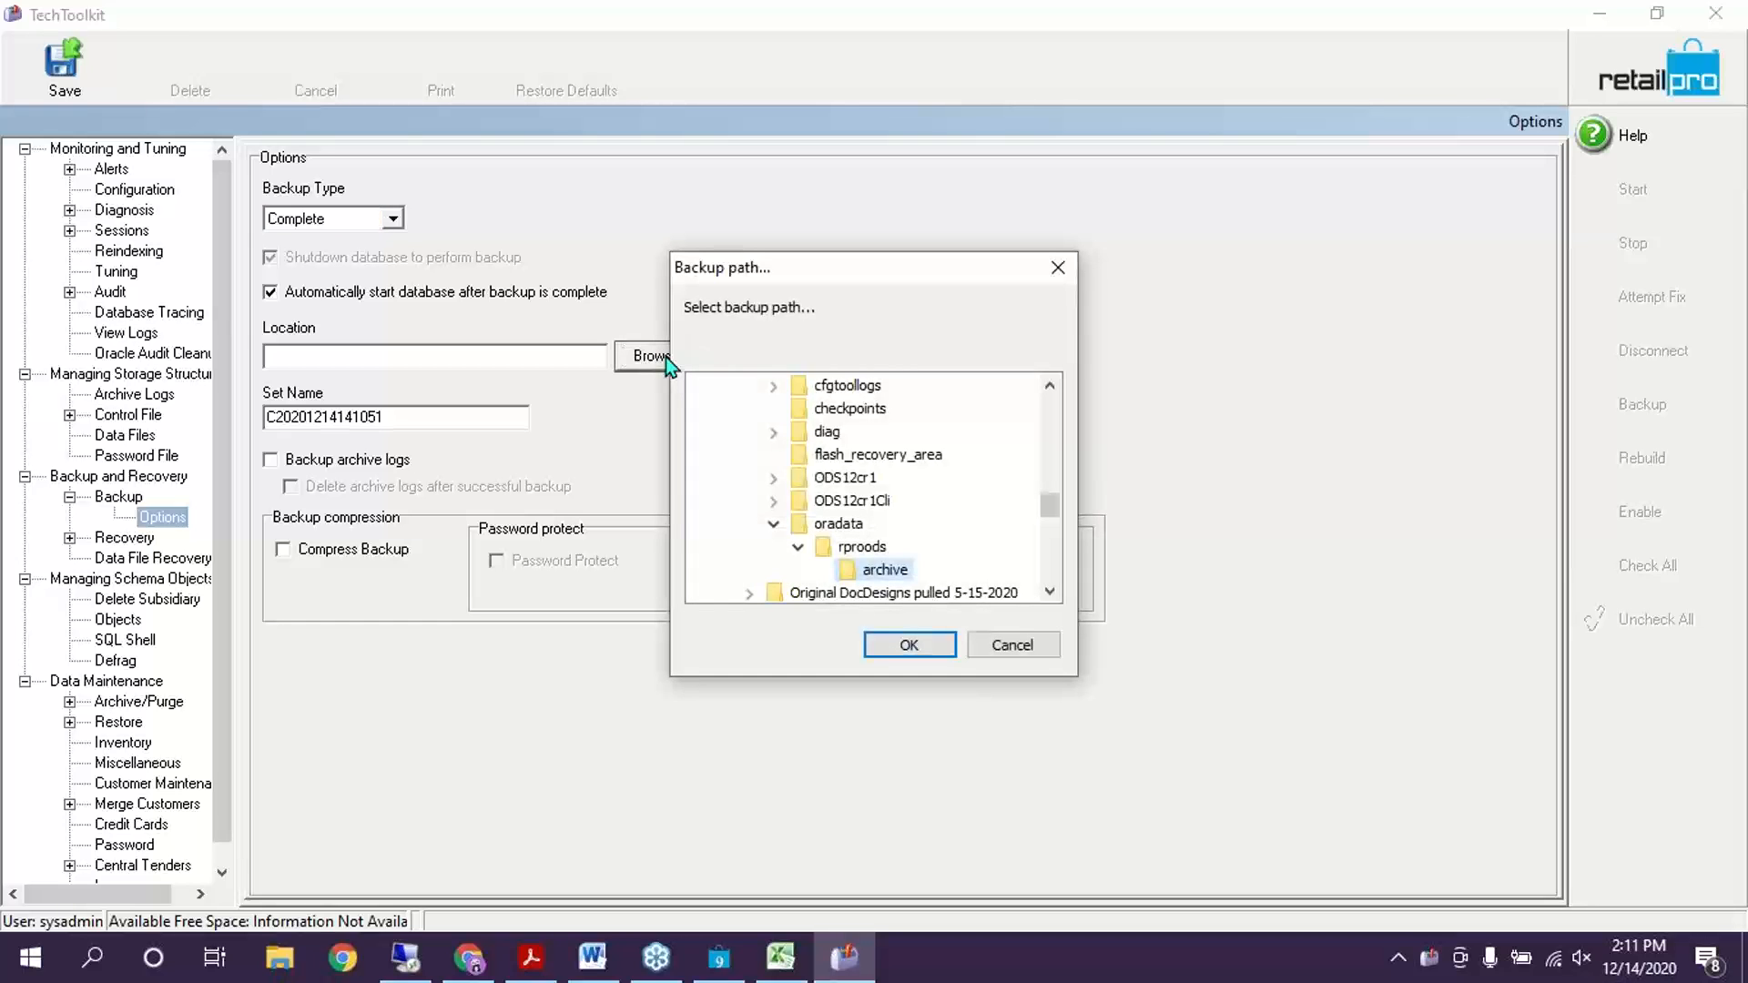
# Choose C:\DB BackUp as the backup location and save the backup options
pyautogui.scroll(10, 850, 483)
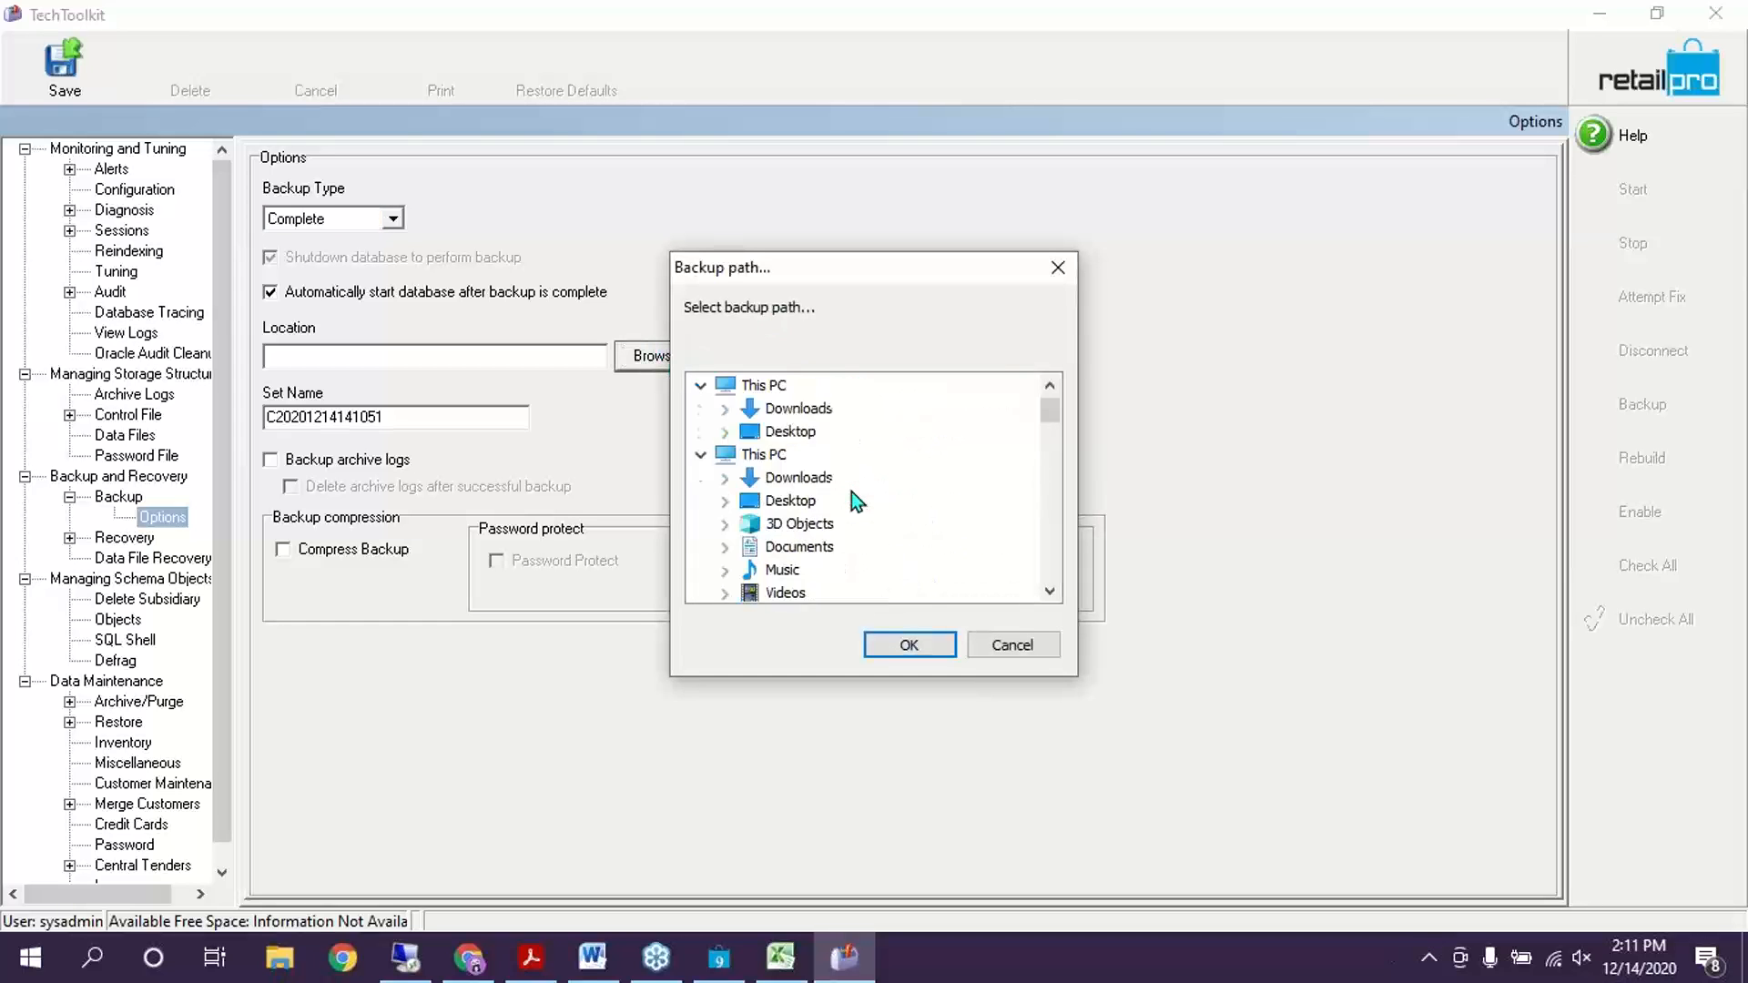
pyautogui.scroll(-6, 851, 491)
pyautogui.scroll(7, 811, 517)
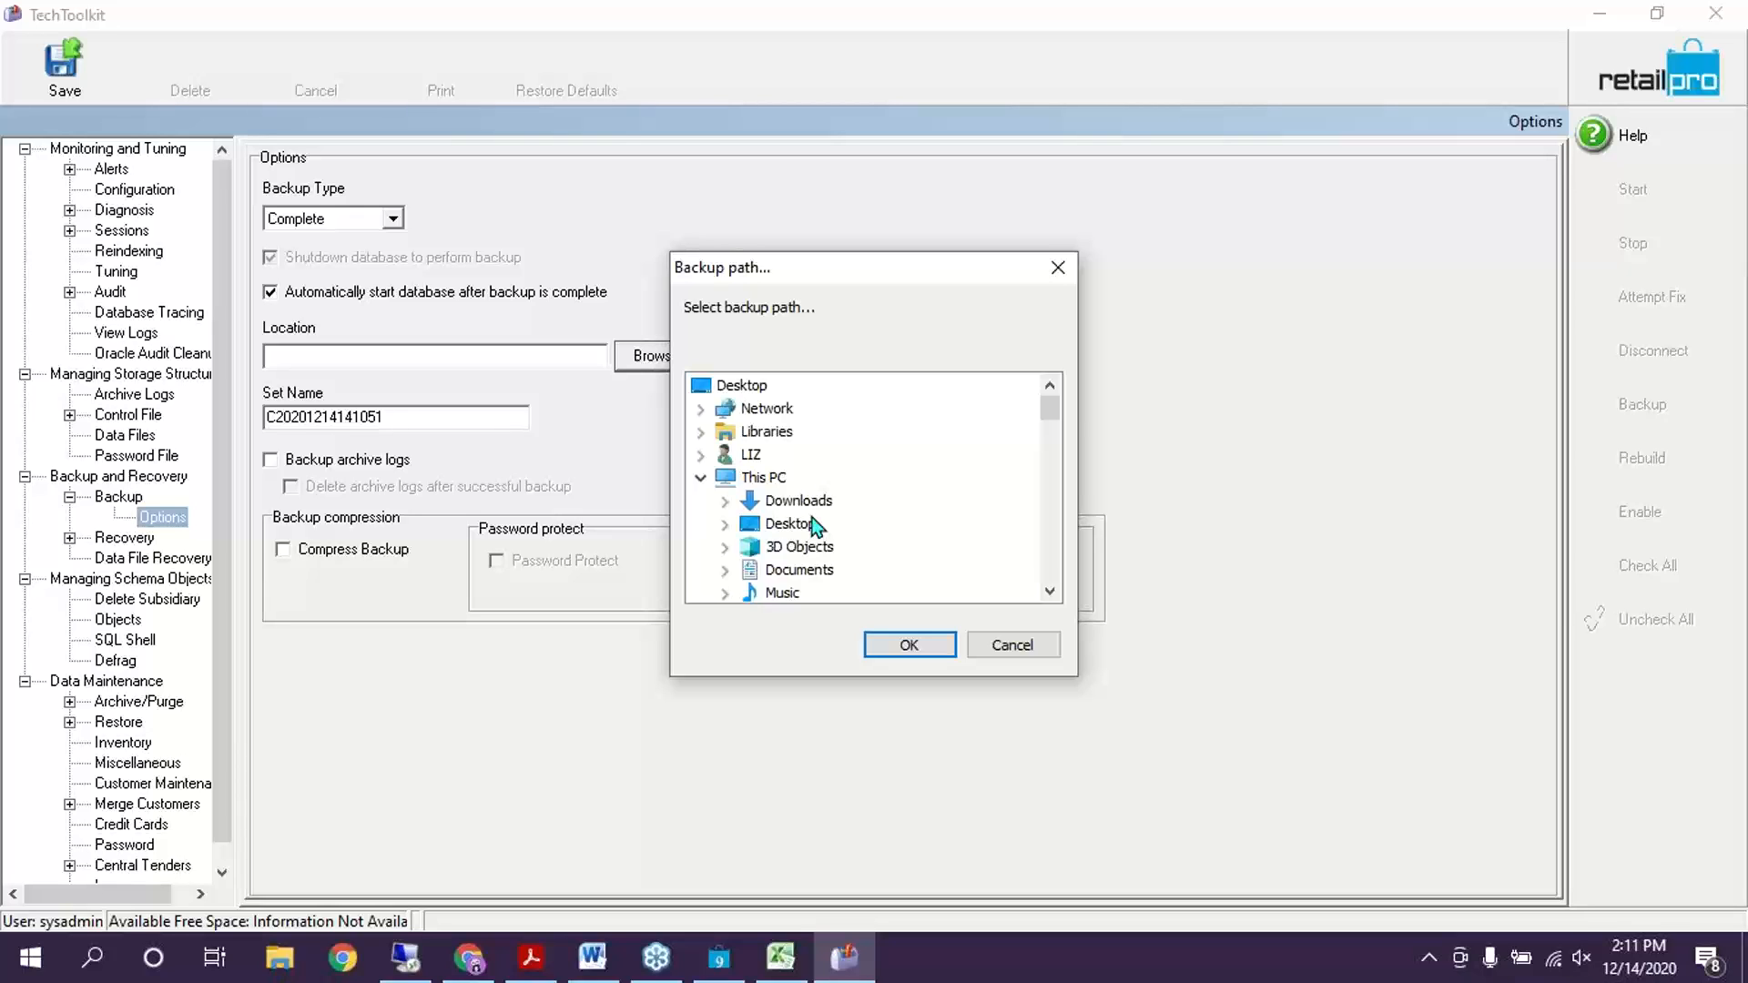
pyautogui.scroll(-4, 870, 494)
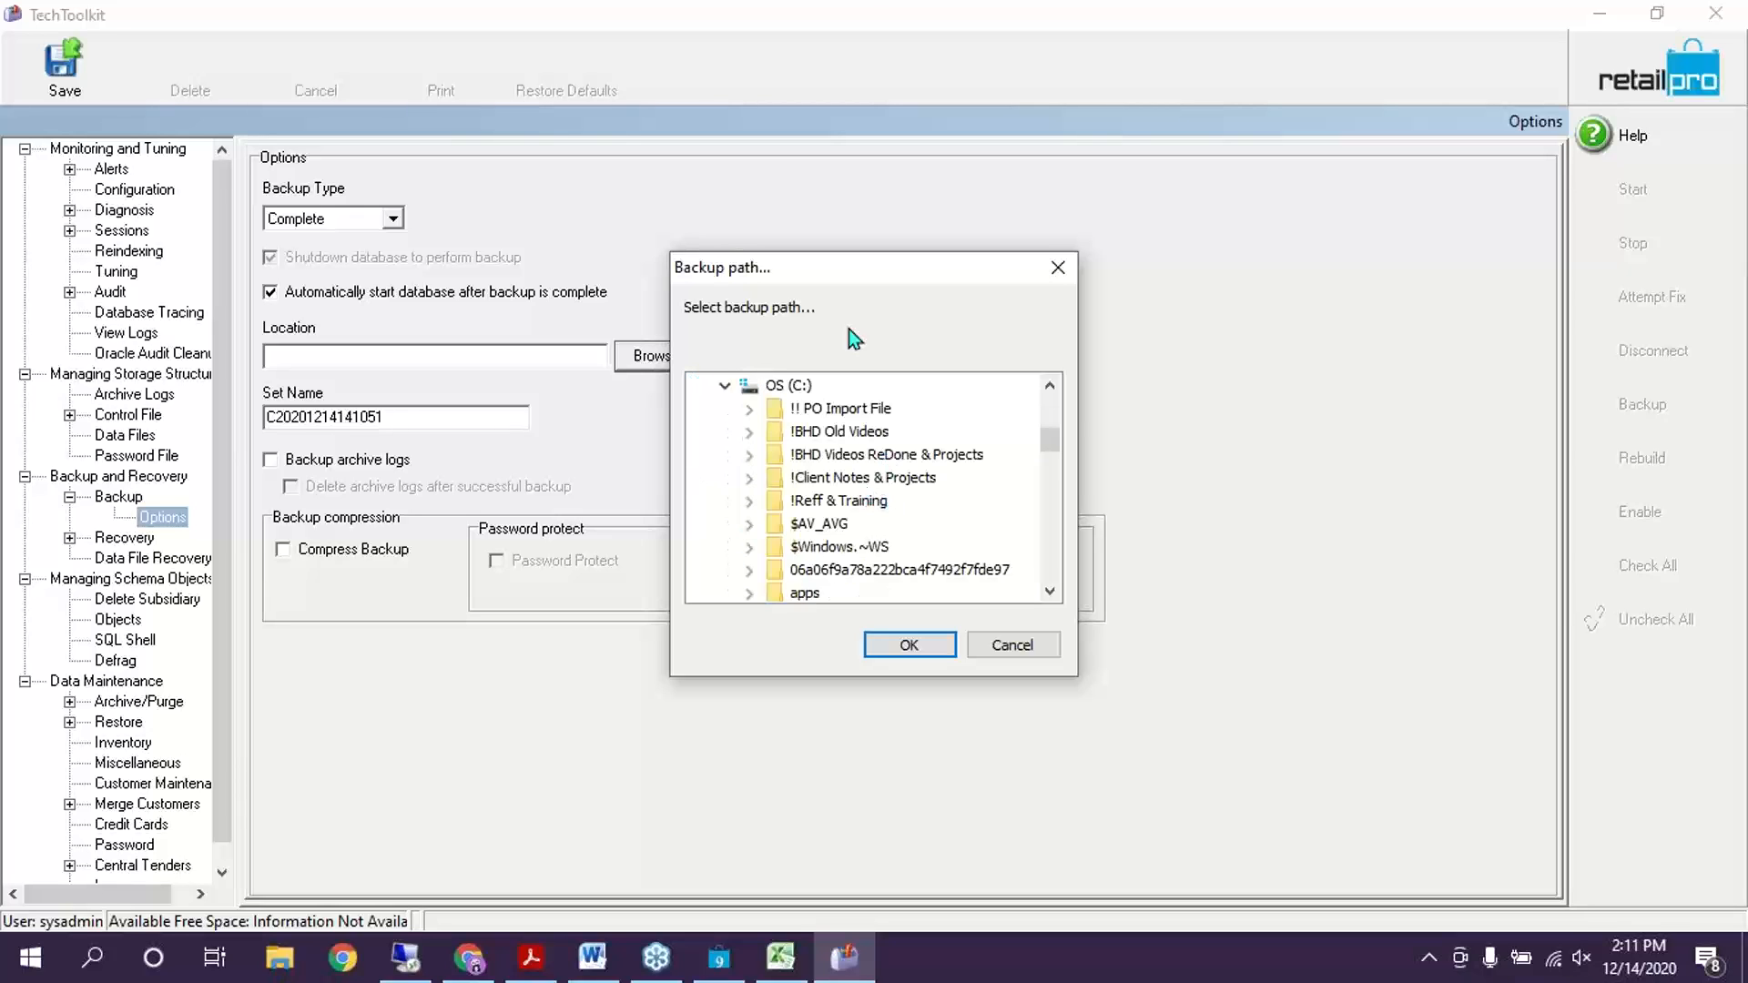
pyautogui.scroll(-5, 869, 460)
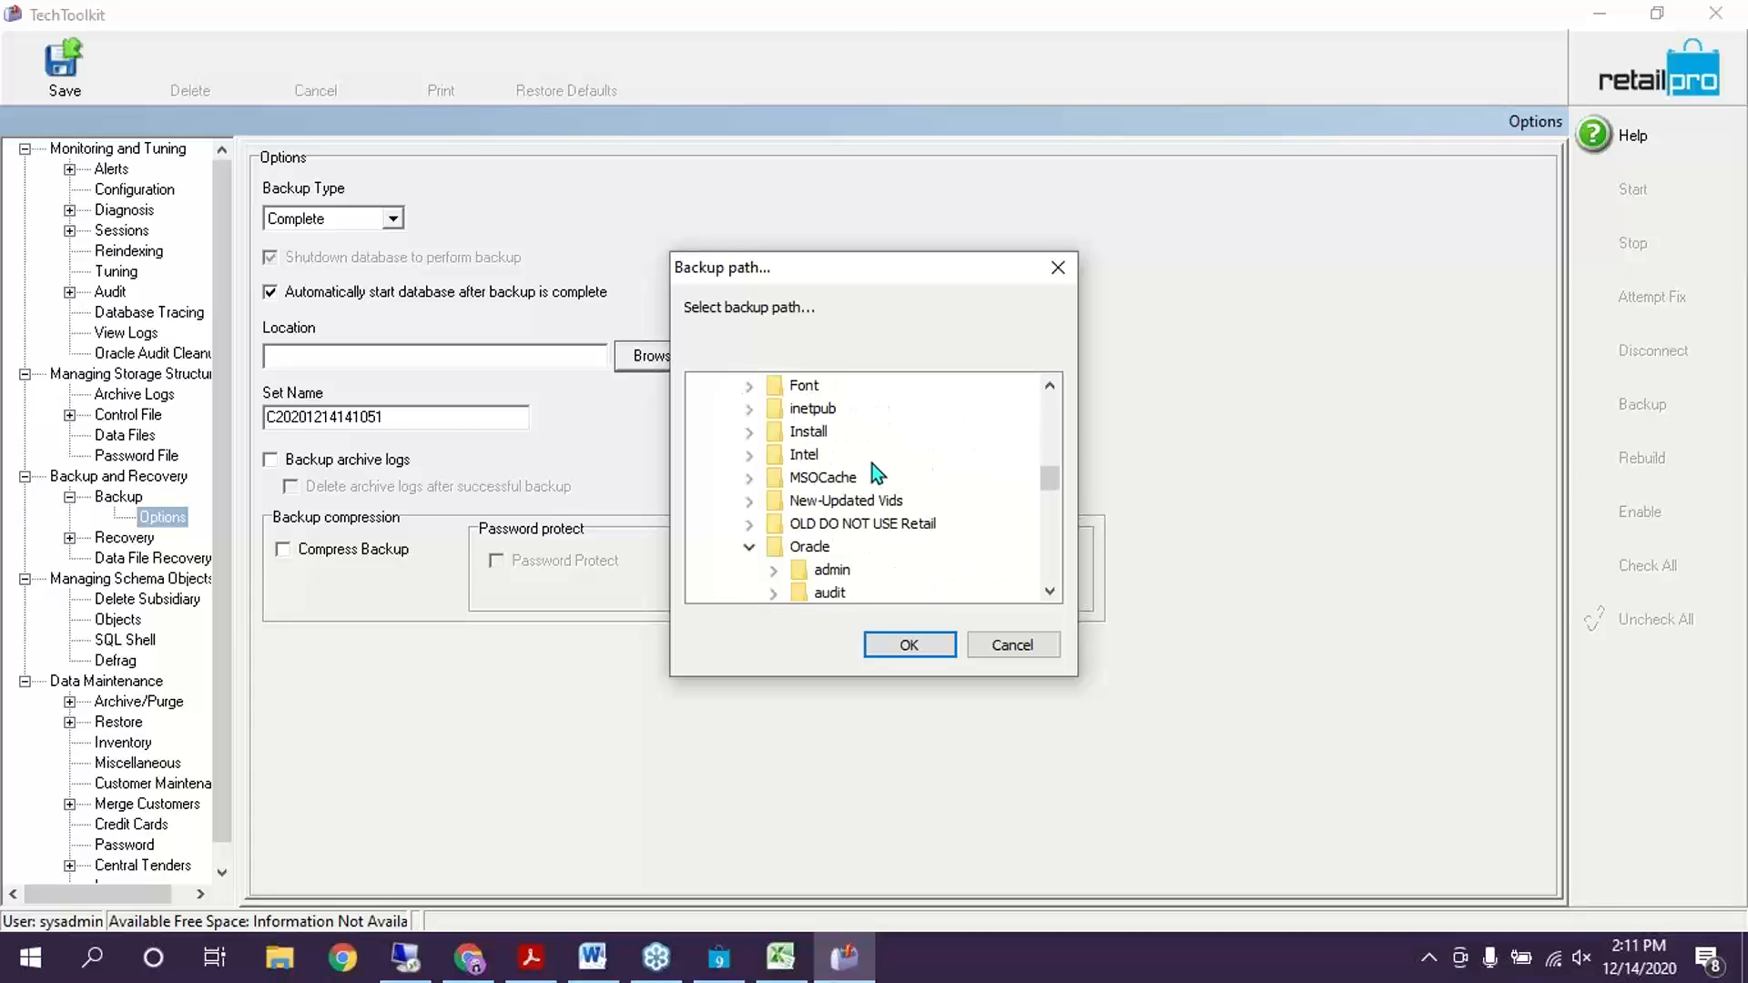
pyautogui.scroll(4, 874, 468)
pyautogui.scroll(2, 889, 515)
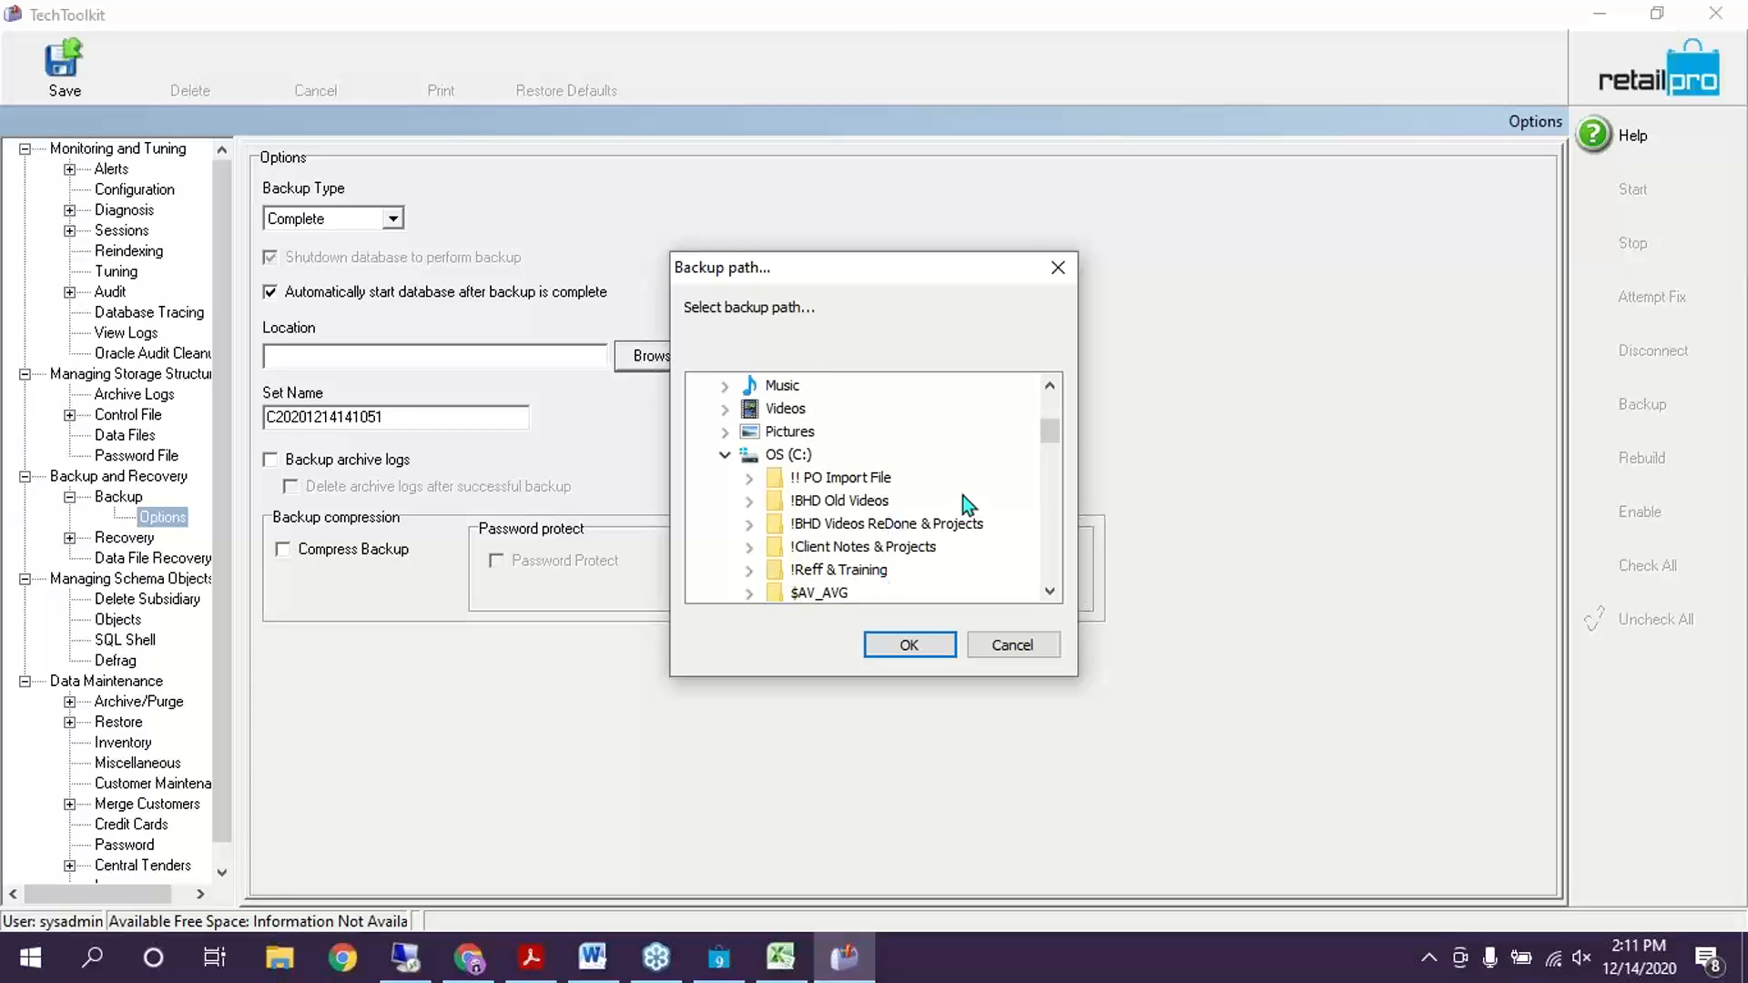
pyautogui.scroll(-1, 854, 539)
pyautogui.scroll(-2, 894, 570)
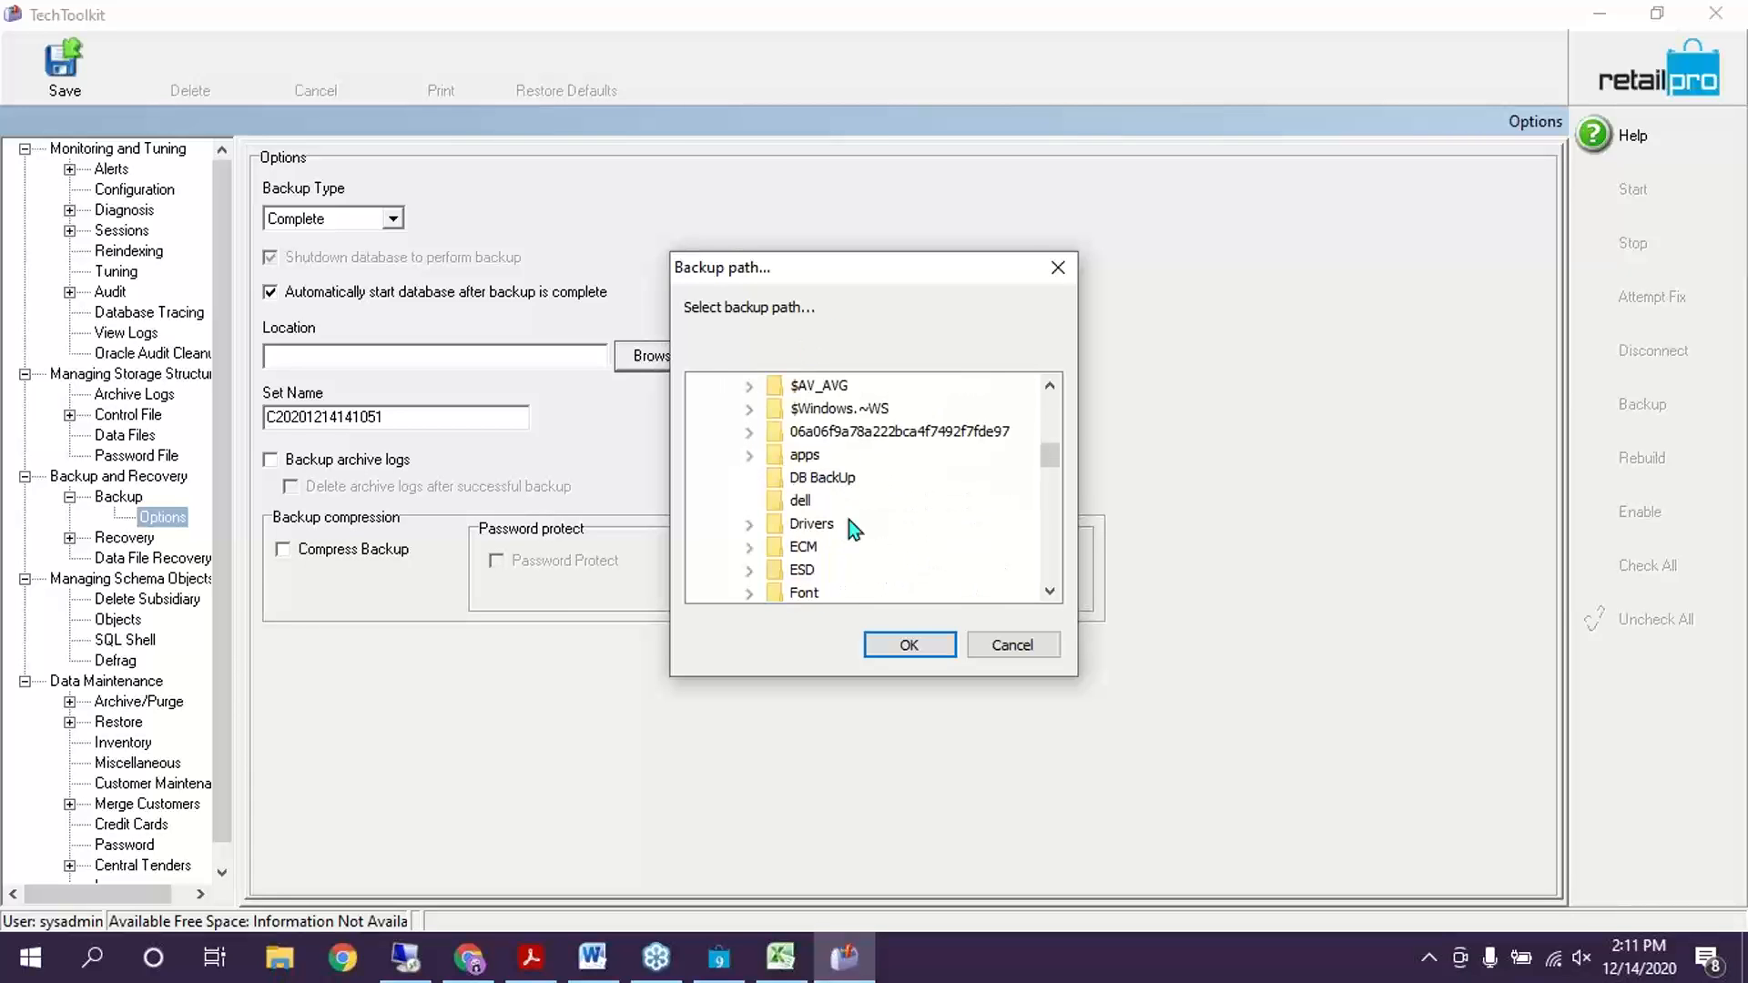
pyautogui.click(833, 480)
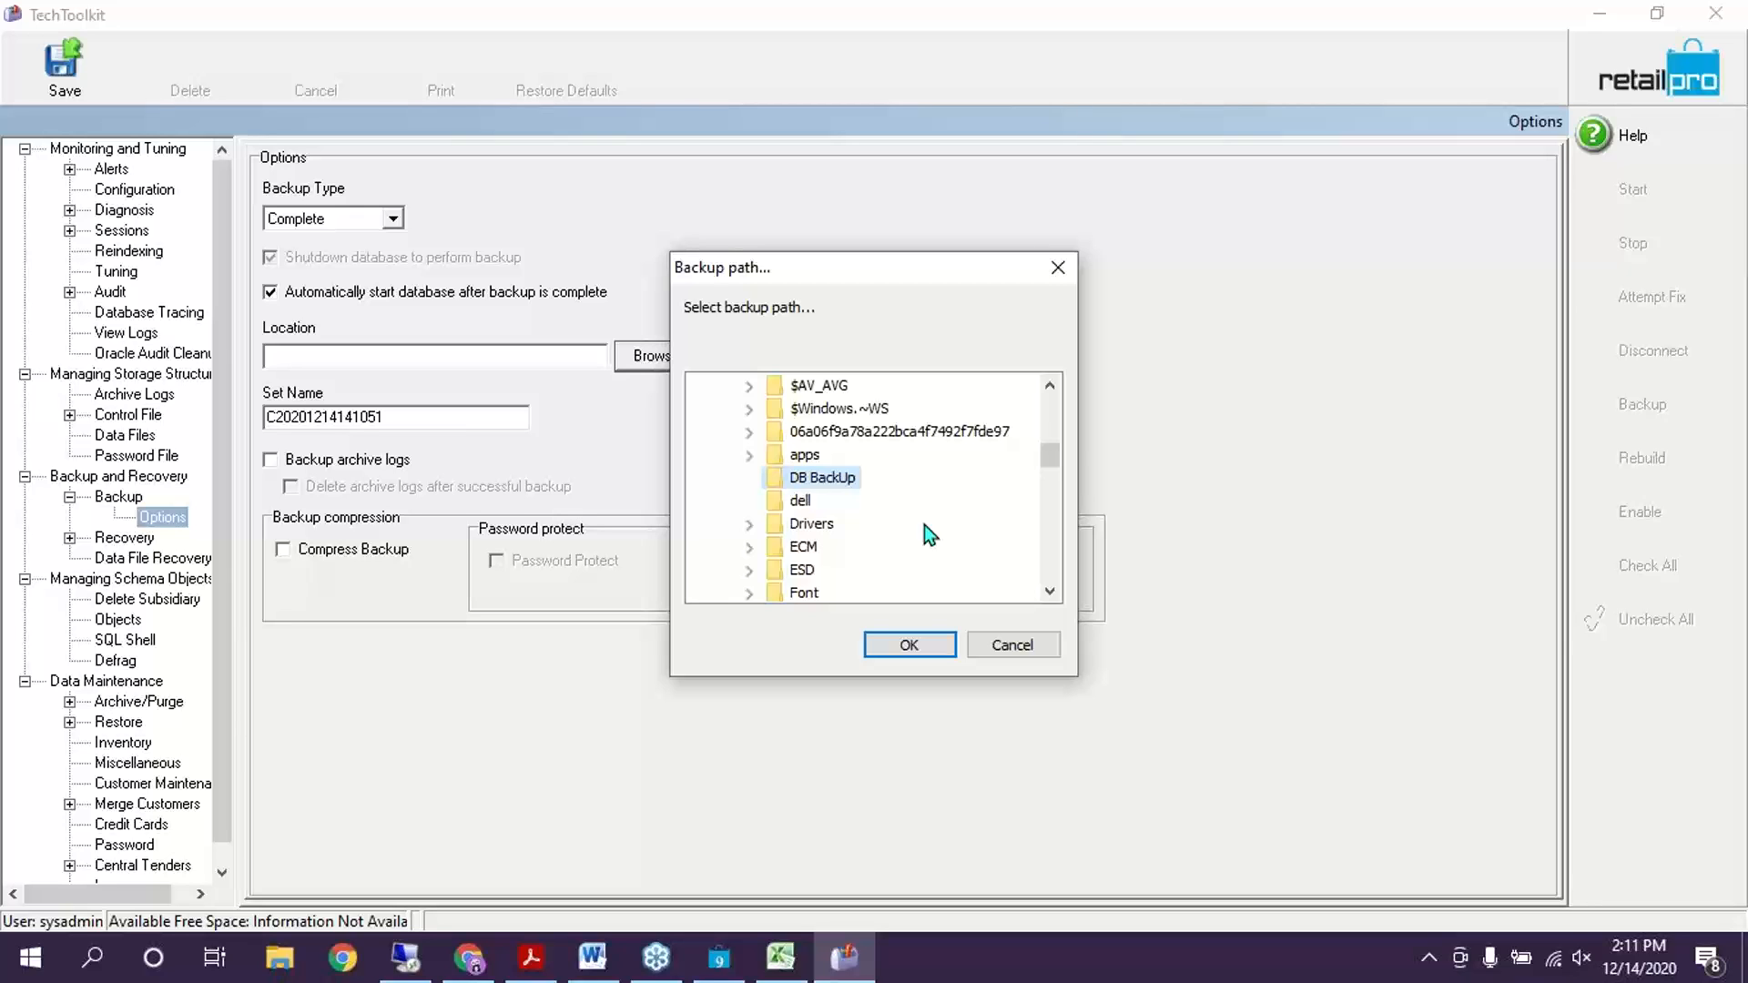
pyautogui.click(906, 648)
pyautogui.click(396, 357)
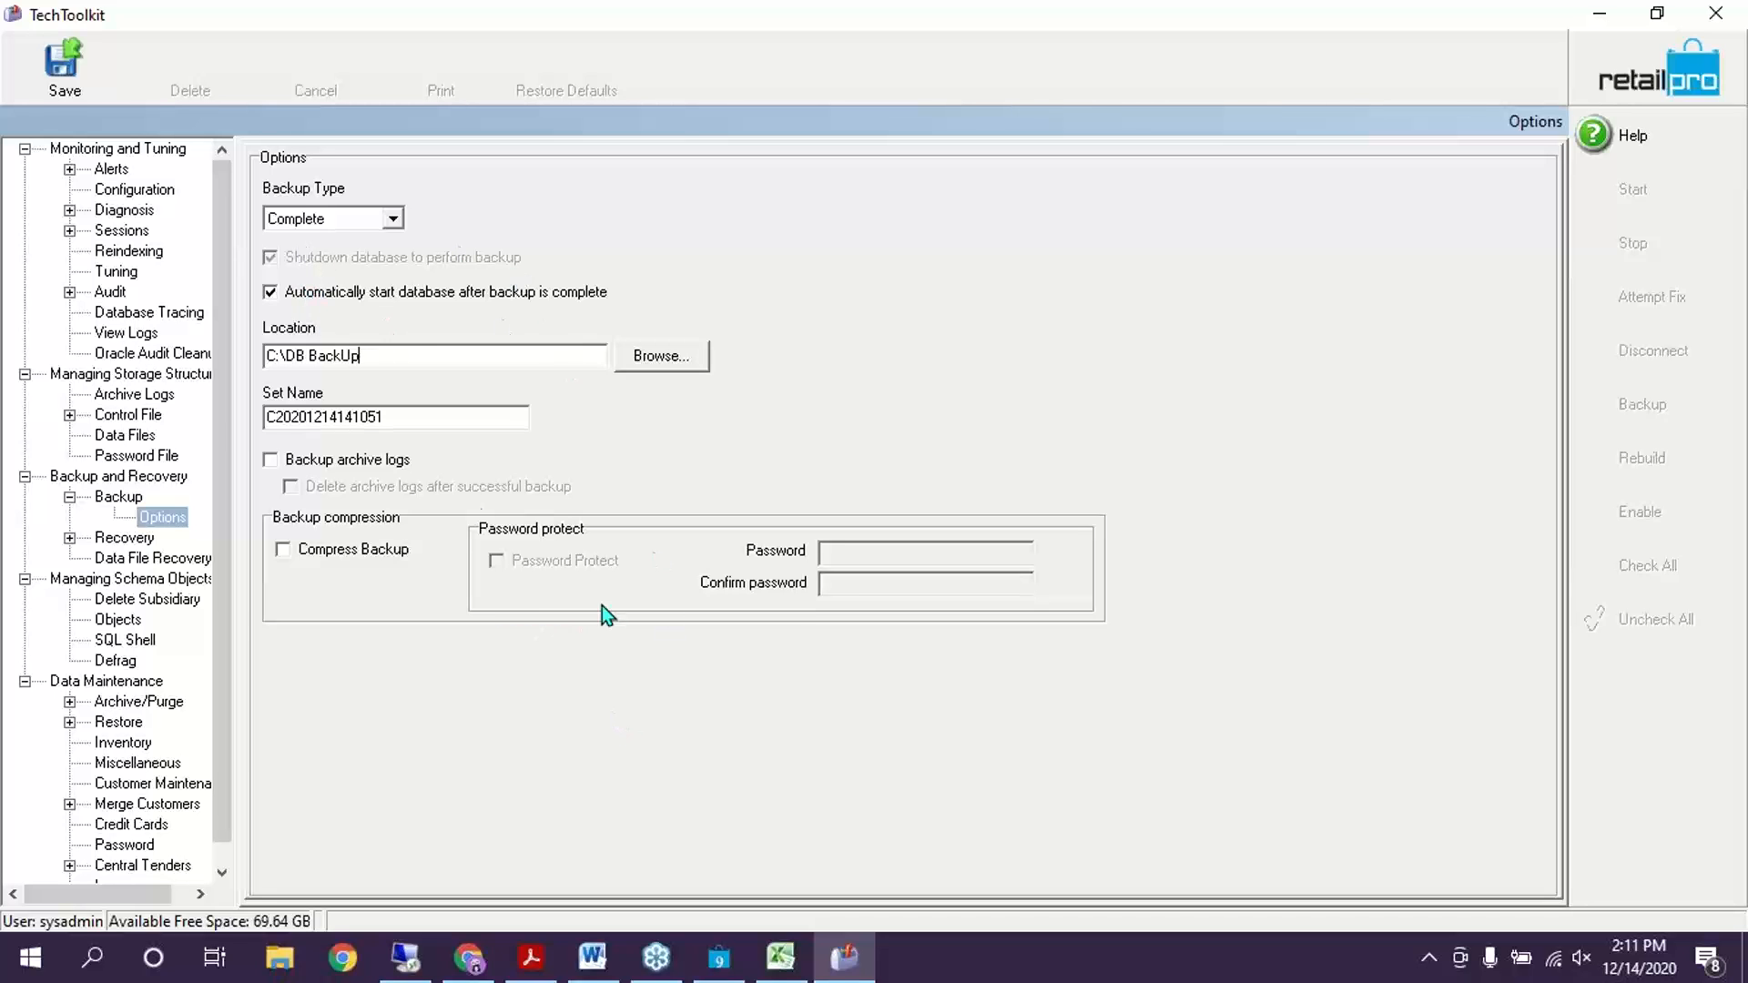
pyautogui.click(64, 64)
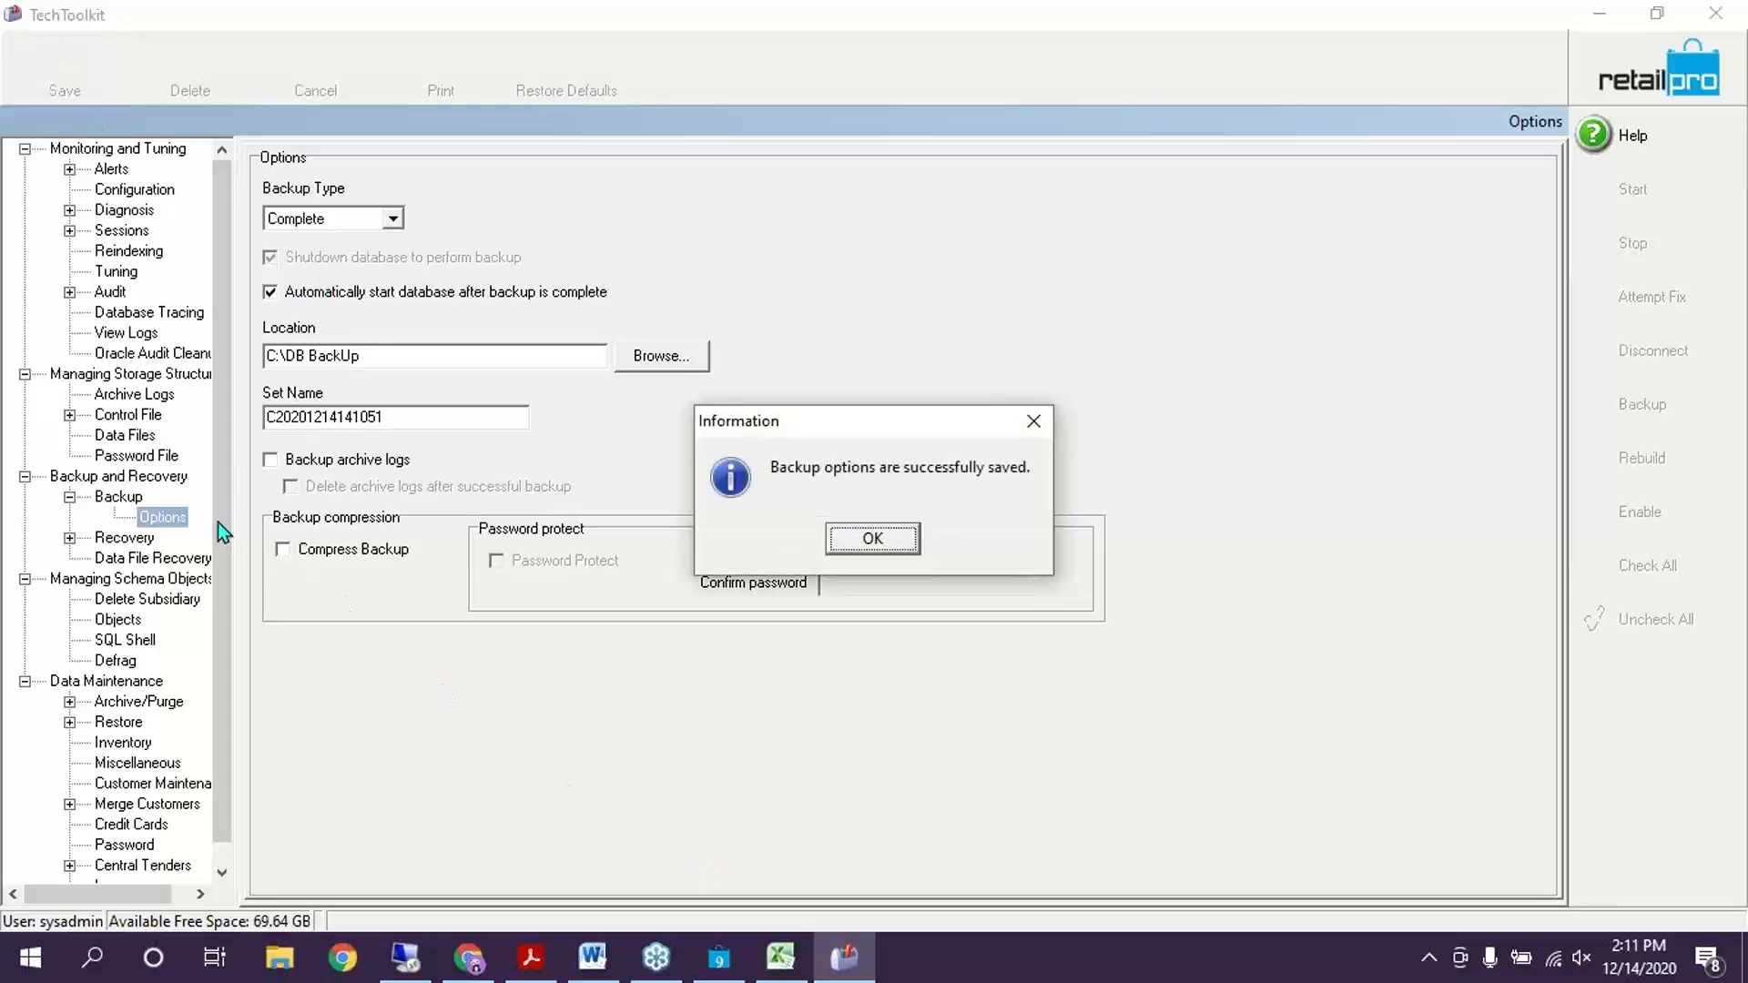
# Dismiss the save message, start a backup from the history, and revisit the C:\DB BackUp options
pyautogui.click(865, 539)
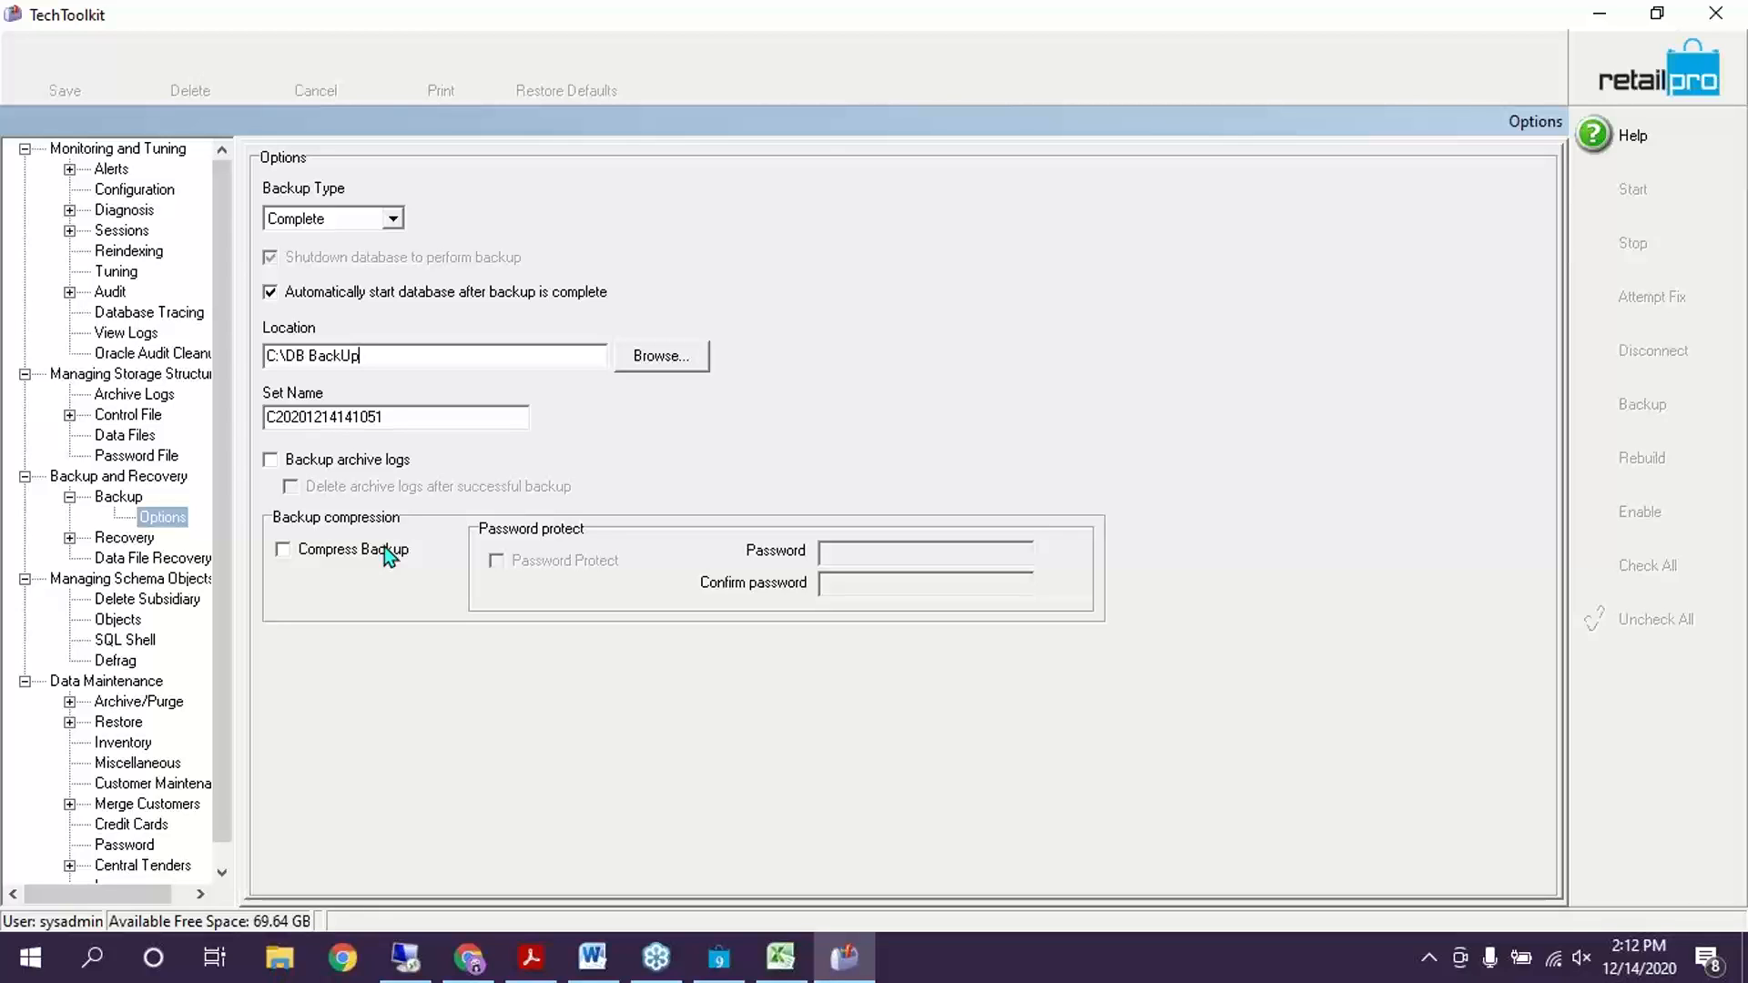
pyautogui.click(98, 499)
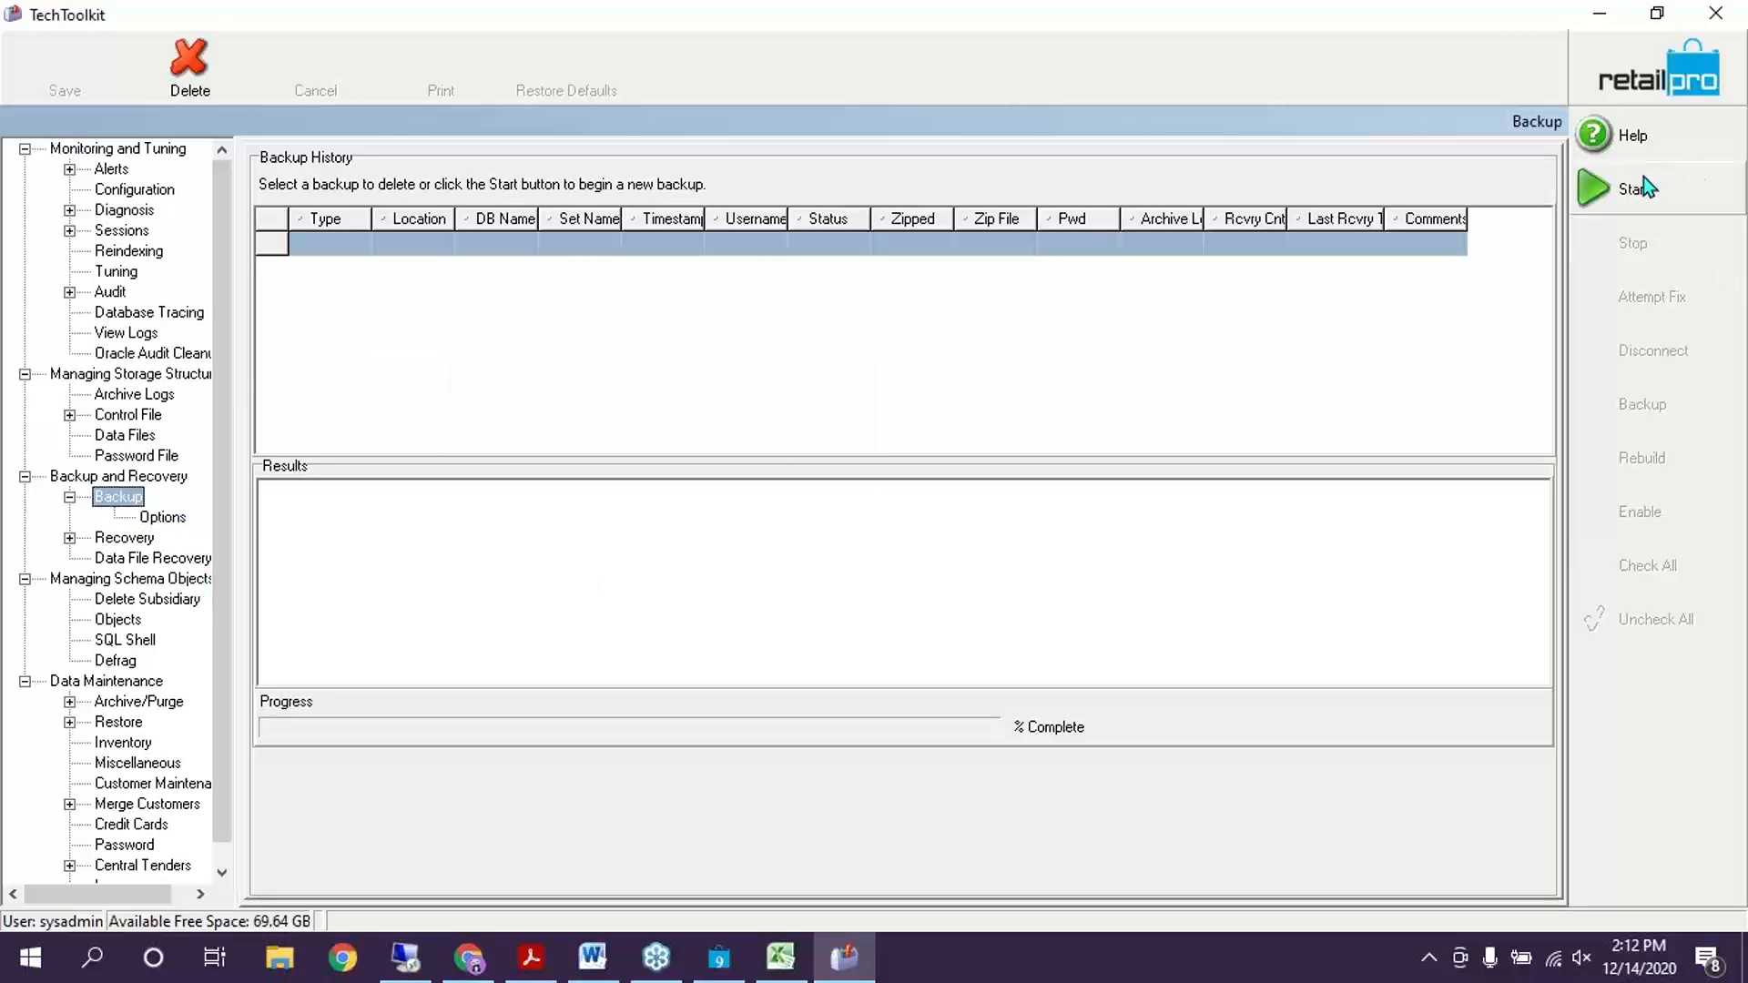
pyautogui.click(1648, 193)
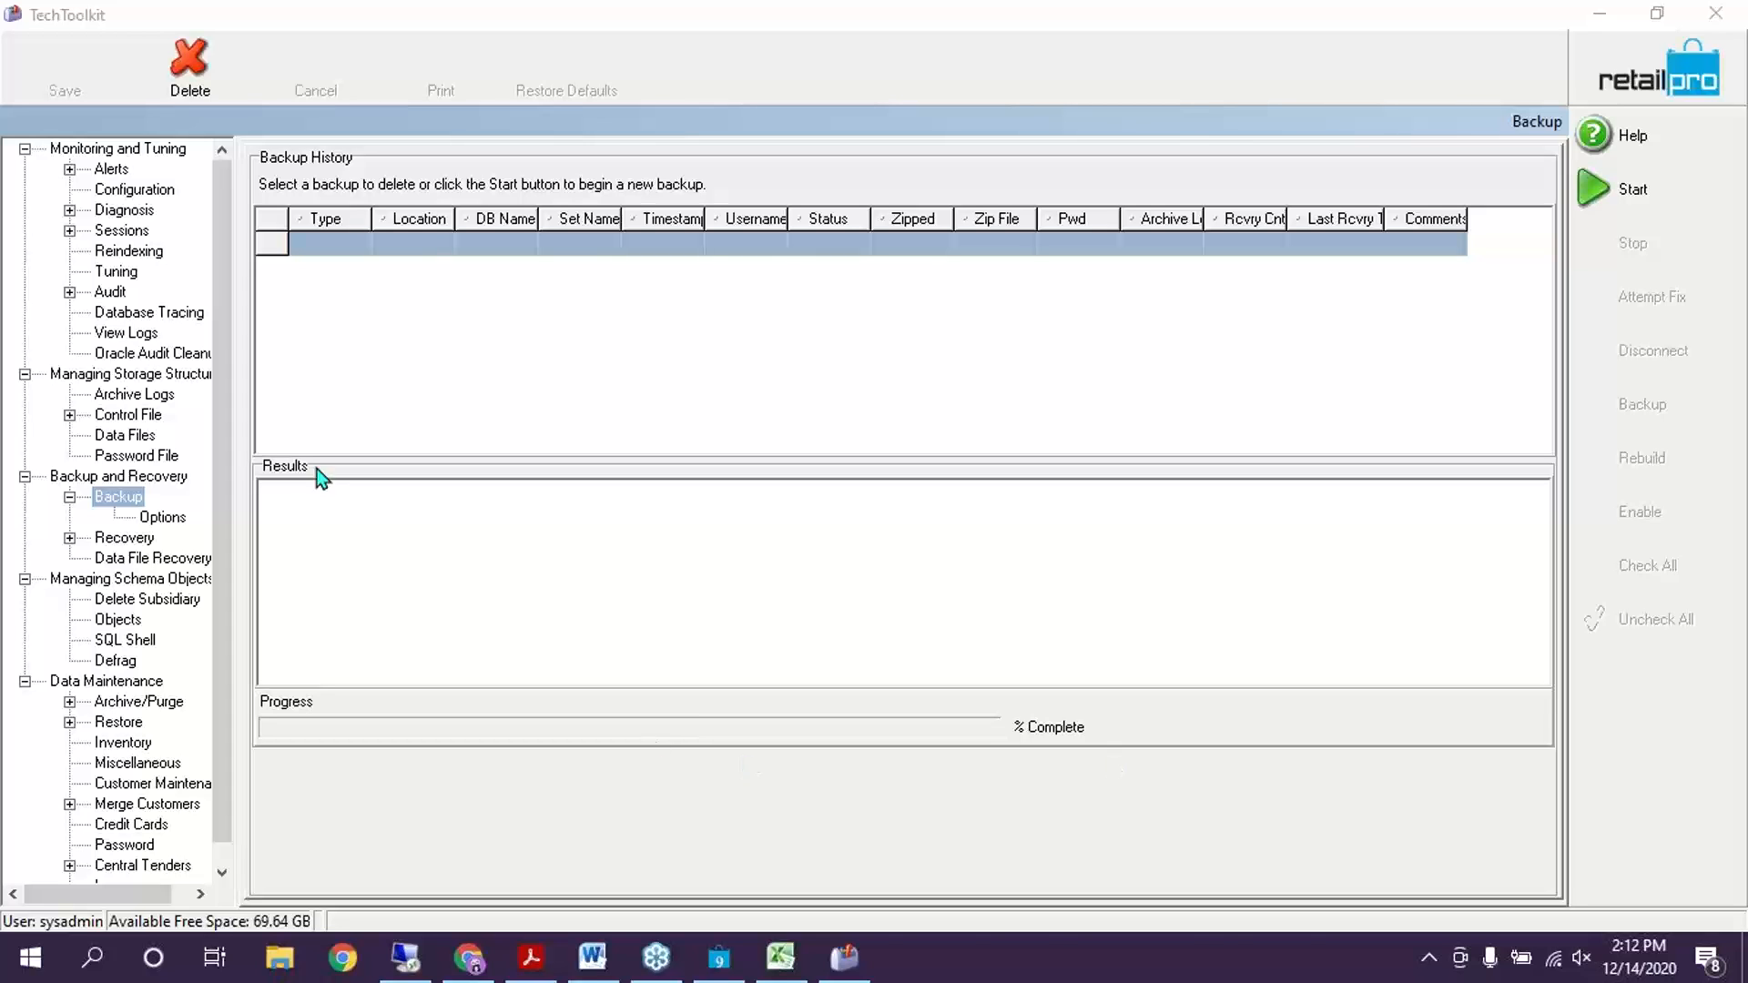
pyautogui.click(164, 518)
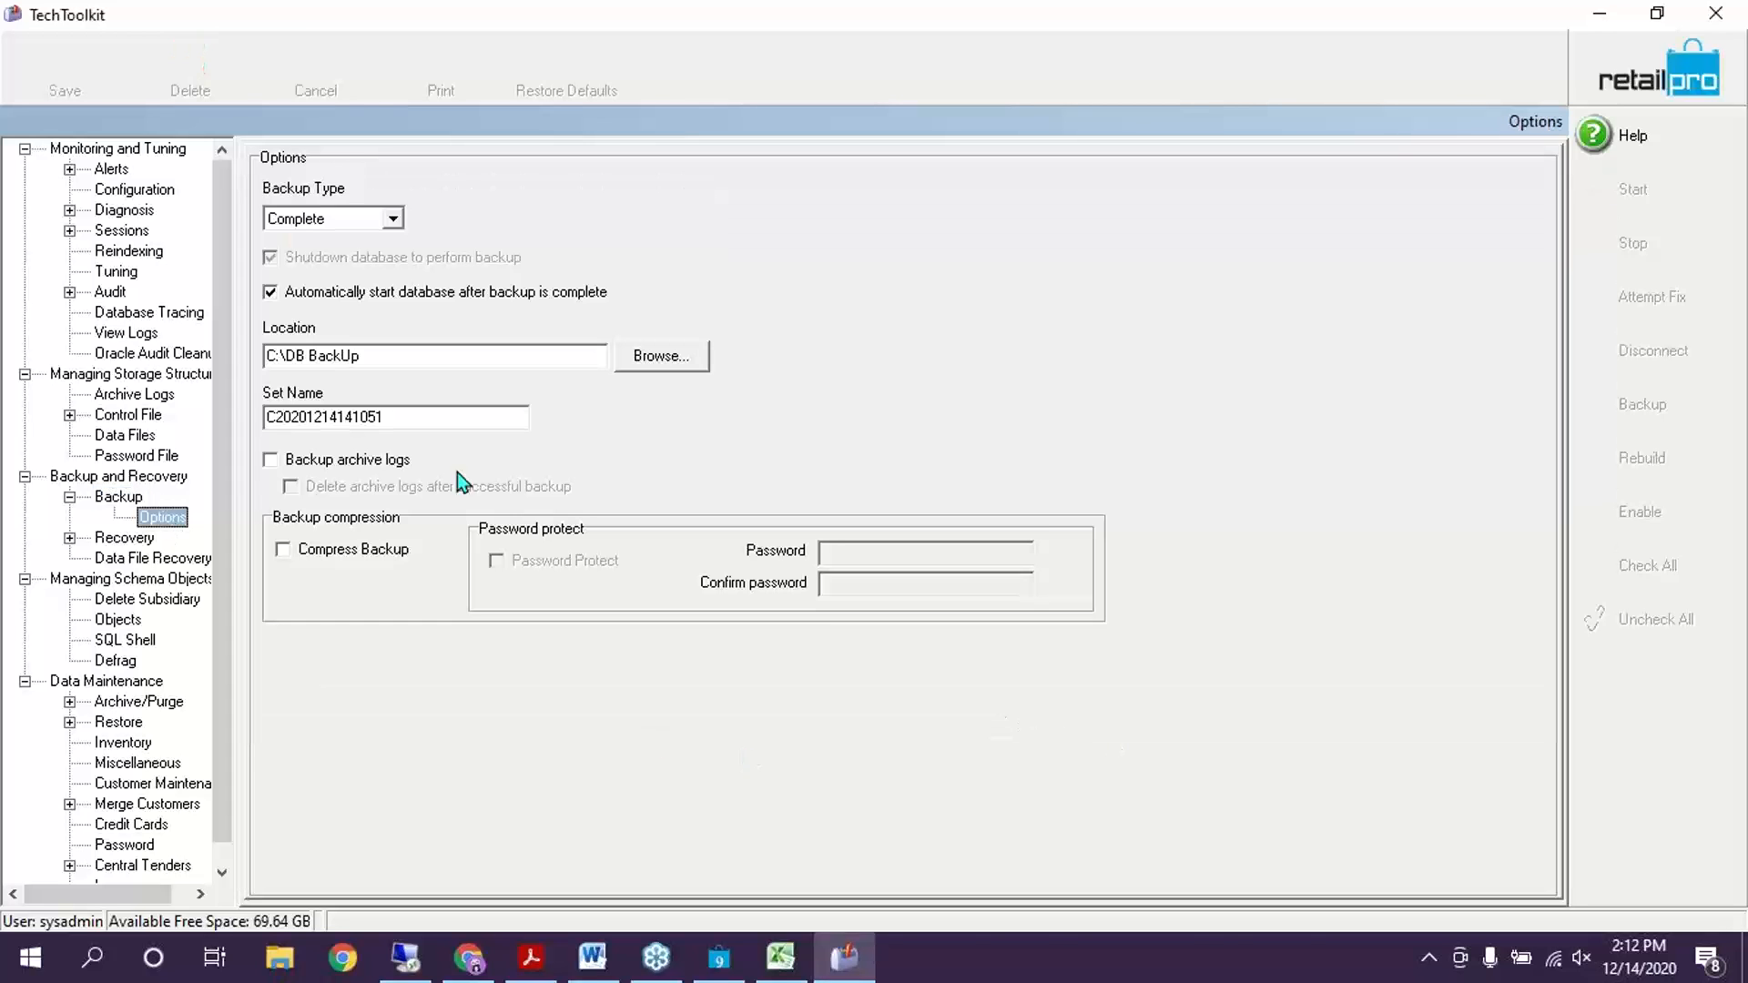
pyautogui.click(383, 357)
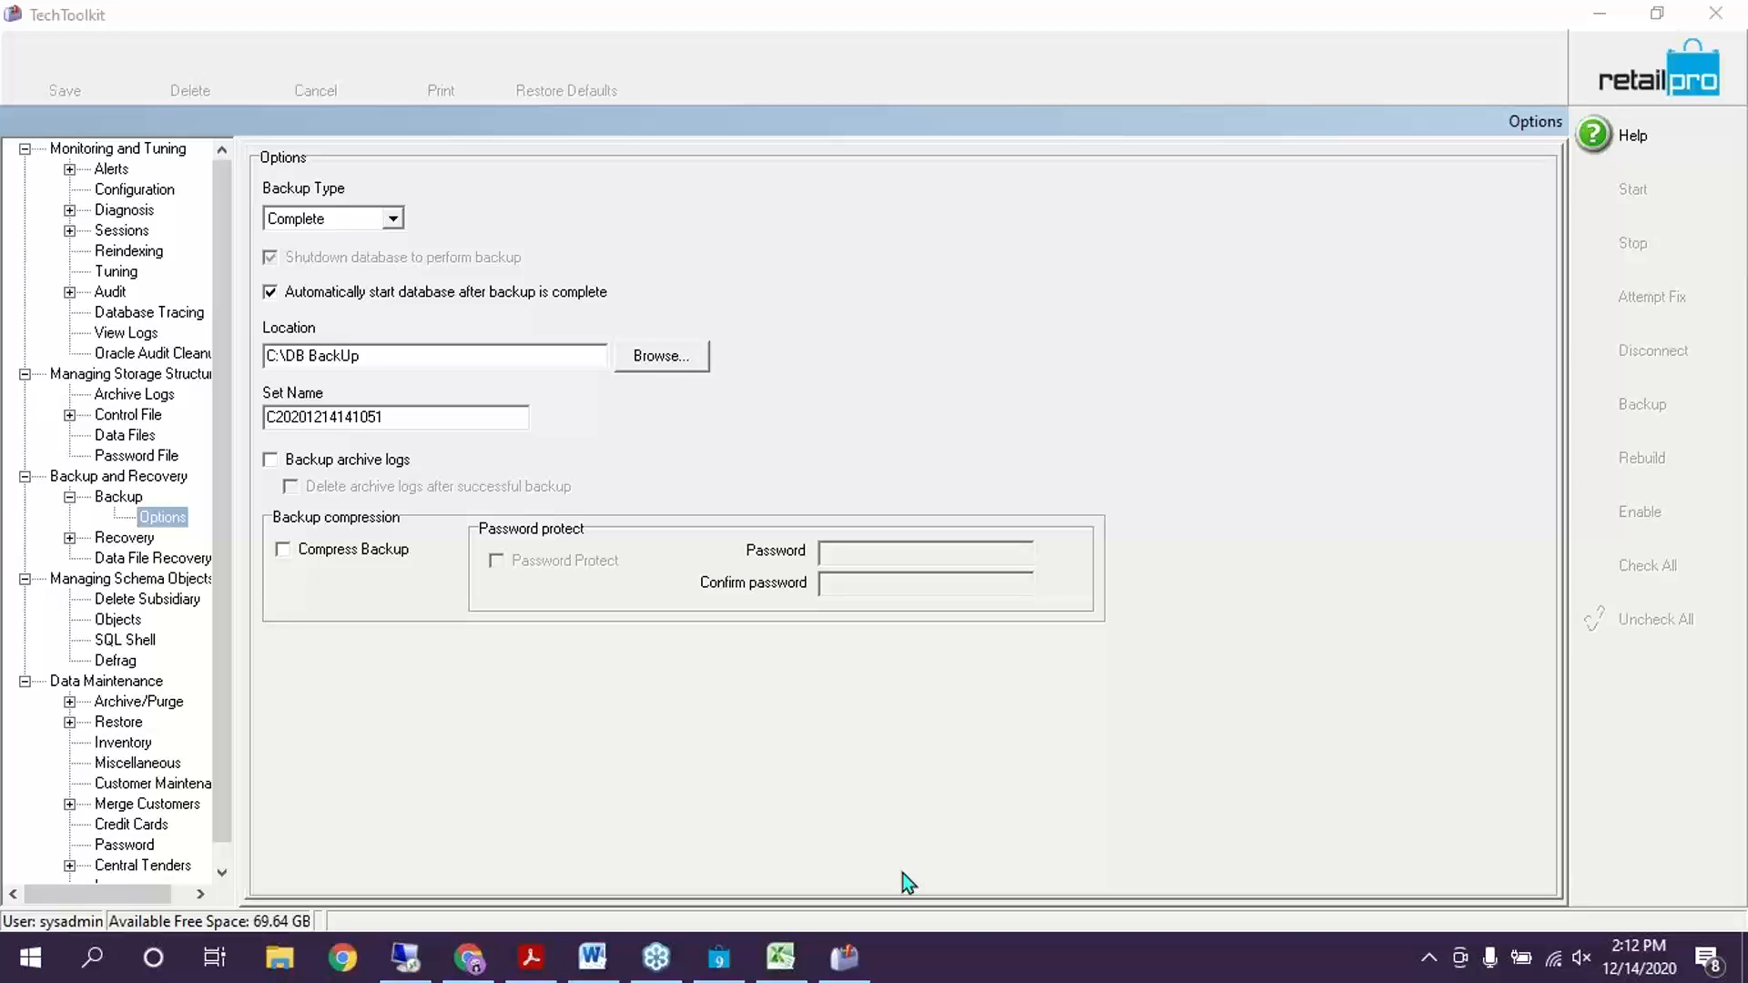
pyautogui.click(719, 958)
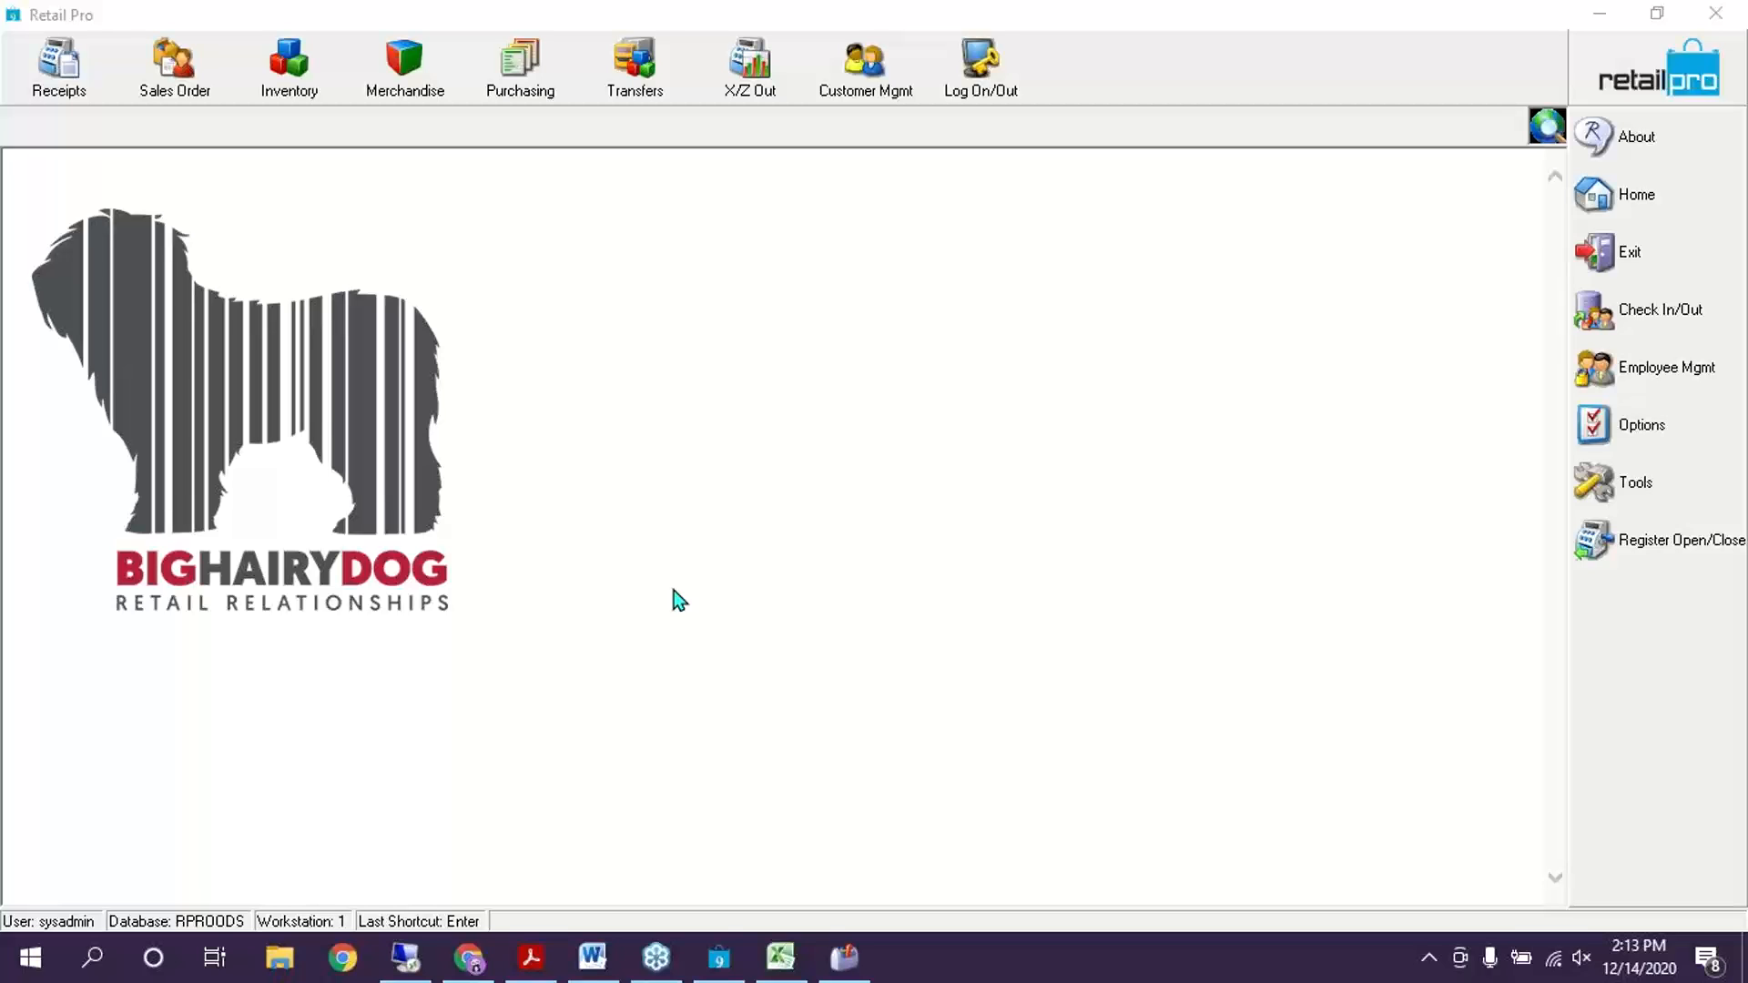
# Open the Physical Inventory stores view from Retail Pro's Inventory menu
pyautogui.click(288, 65)
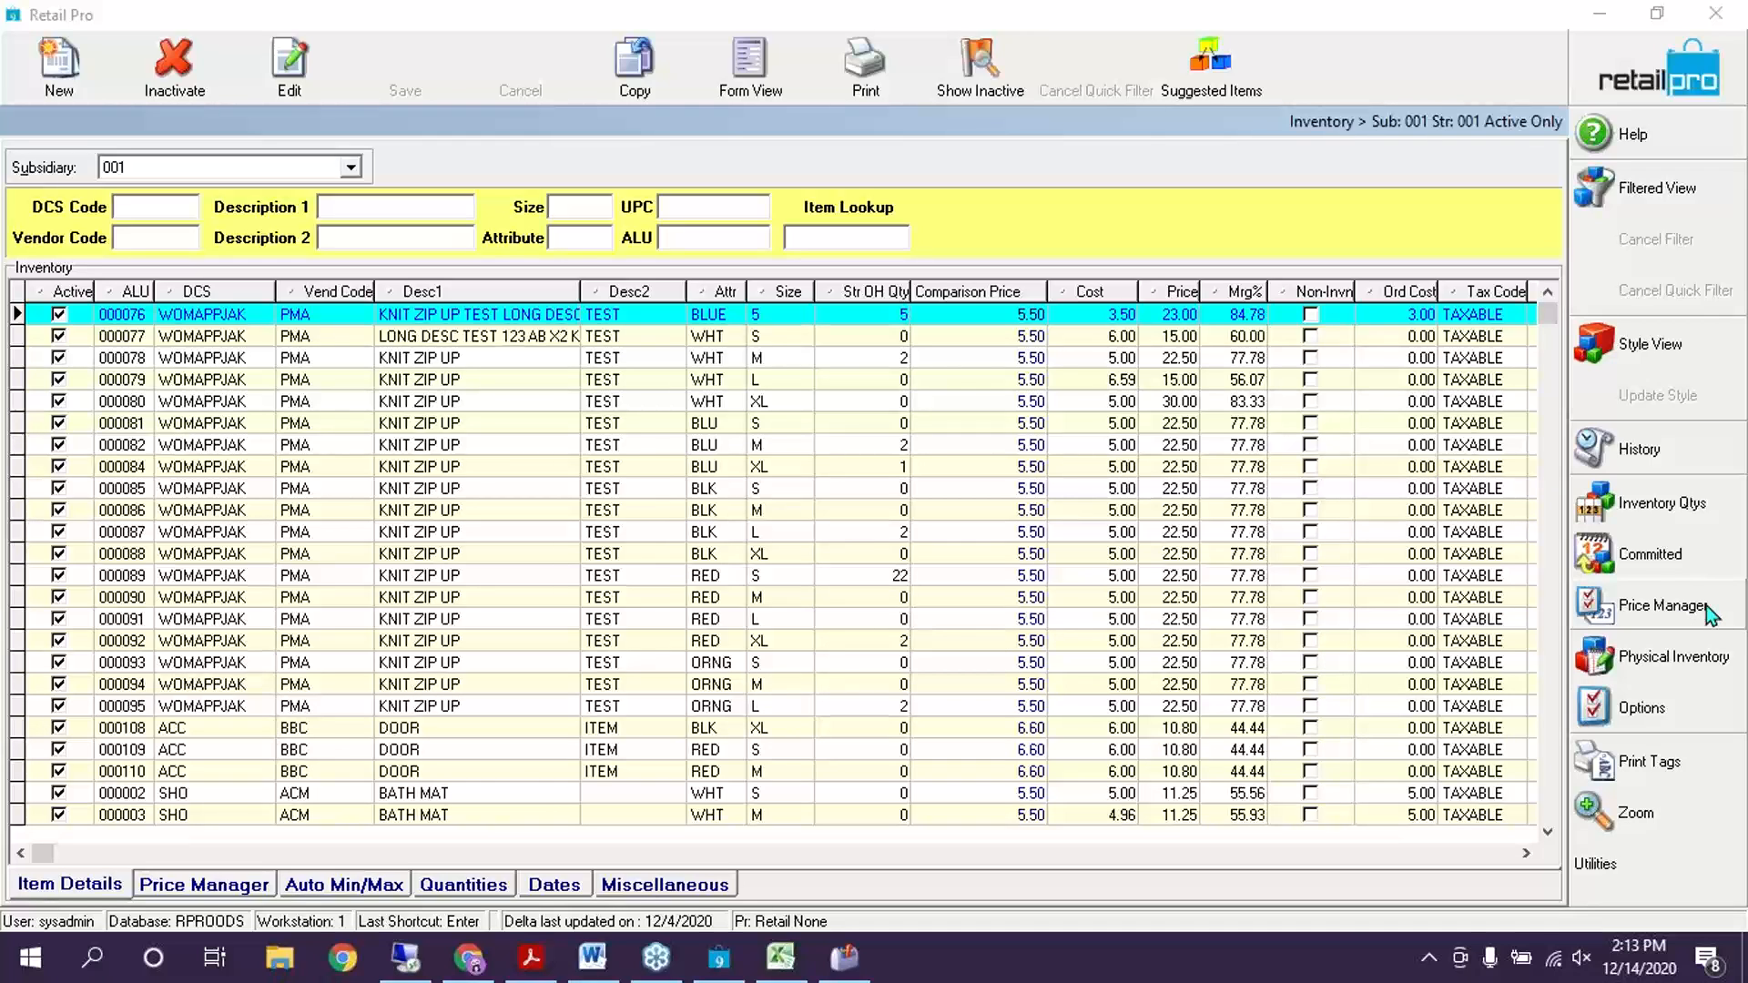
pyautogui.click(1672, 670)
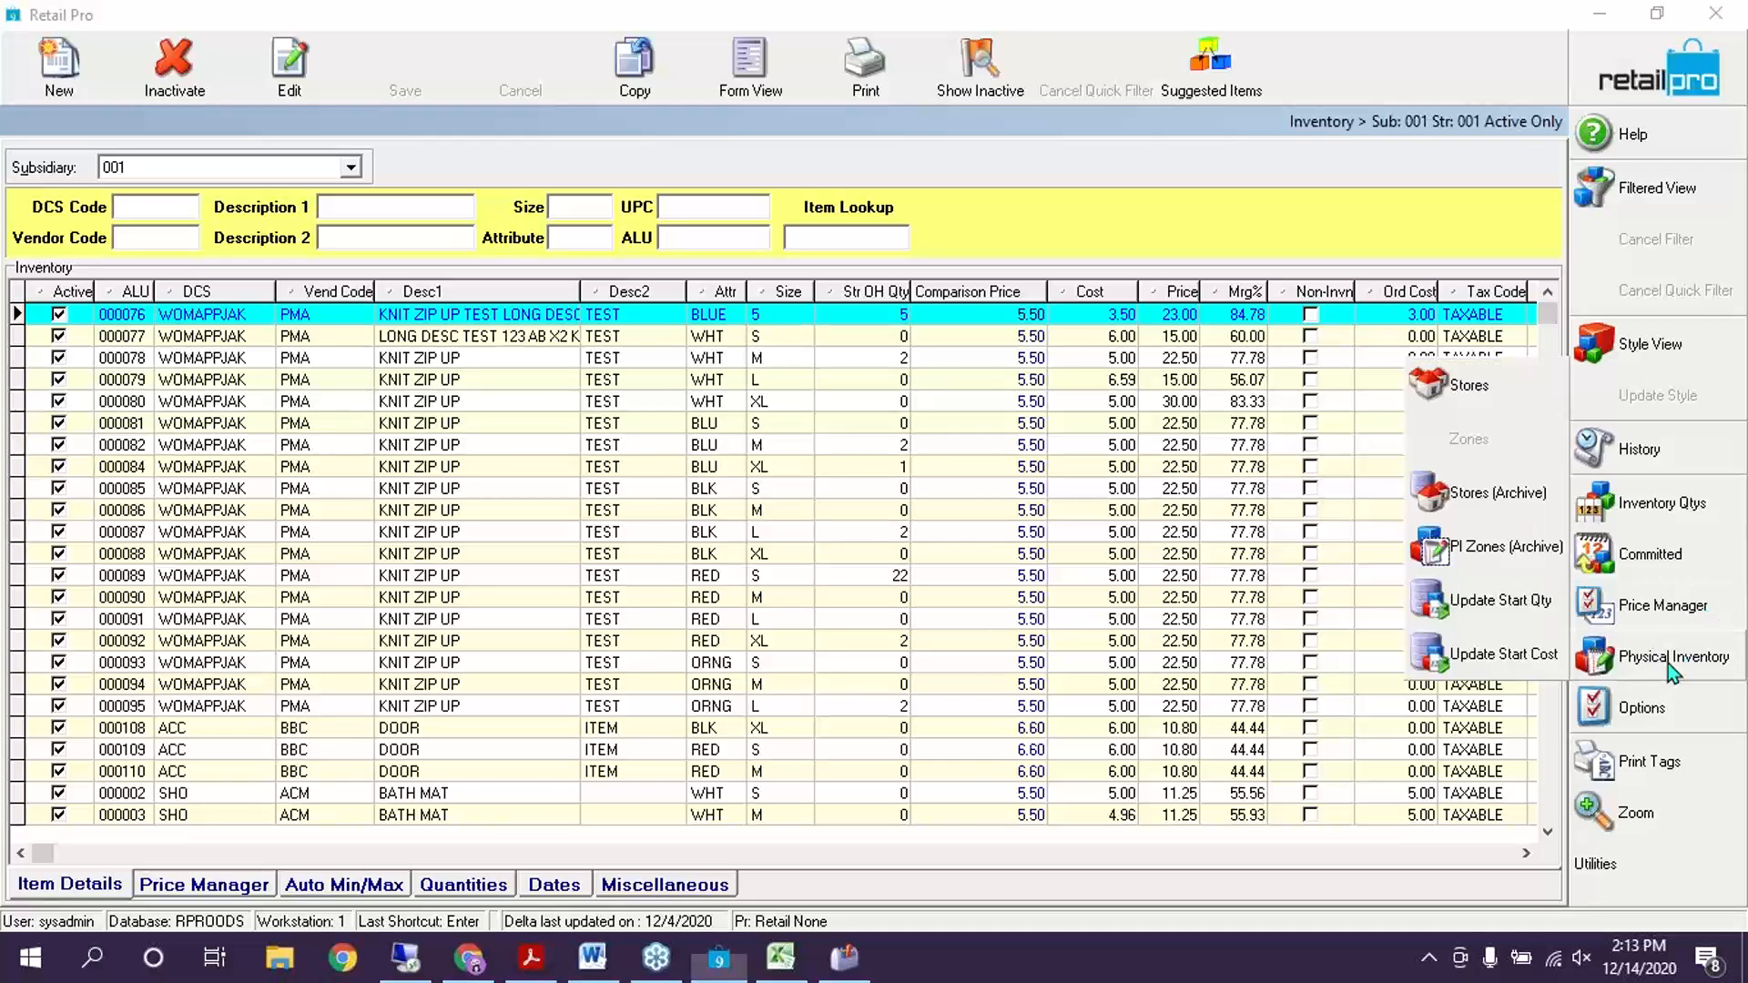
pyautogui.click(1457, 386)
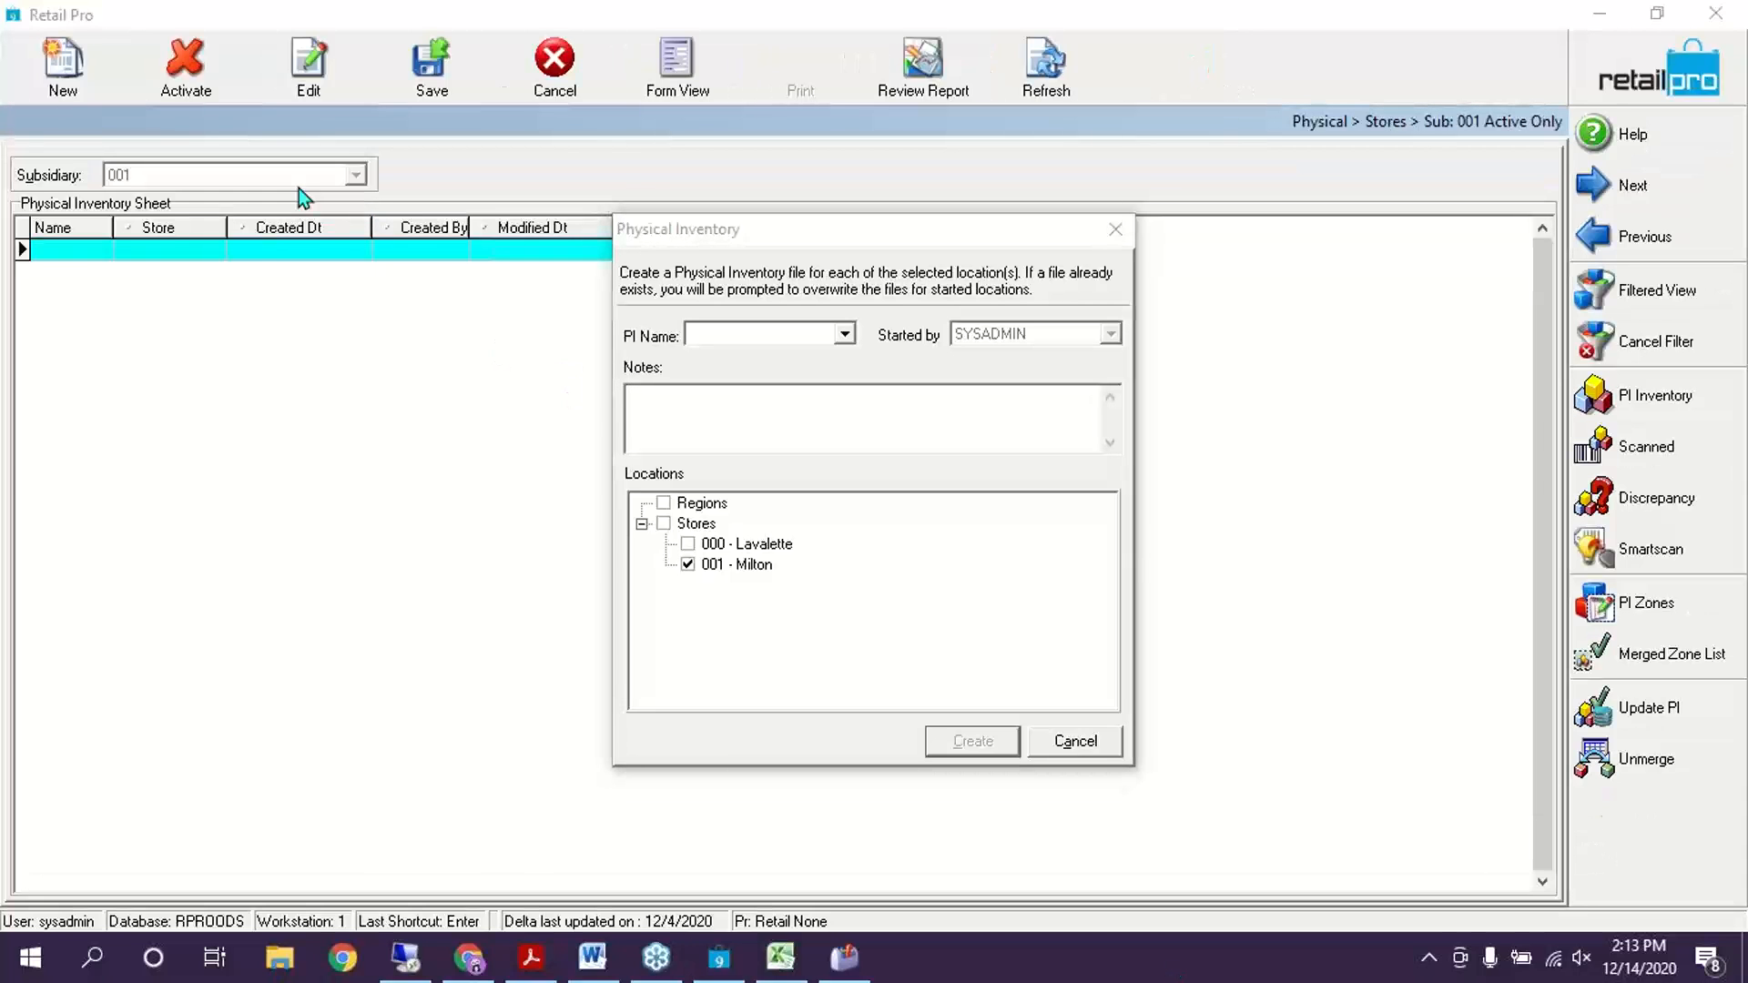
# Create a physical inventory named Store 1 for store 000 - Lavalette instead of 001 - Milton
pyautogui.click(845, 334)
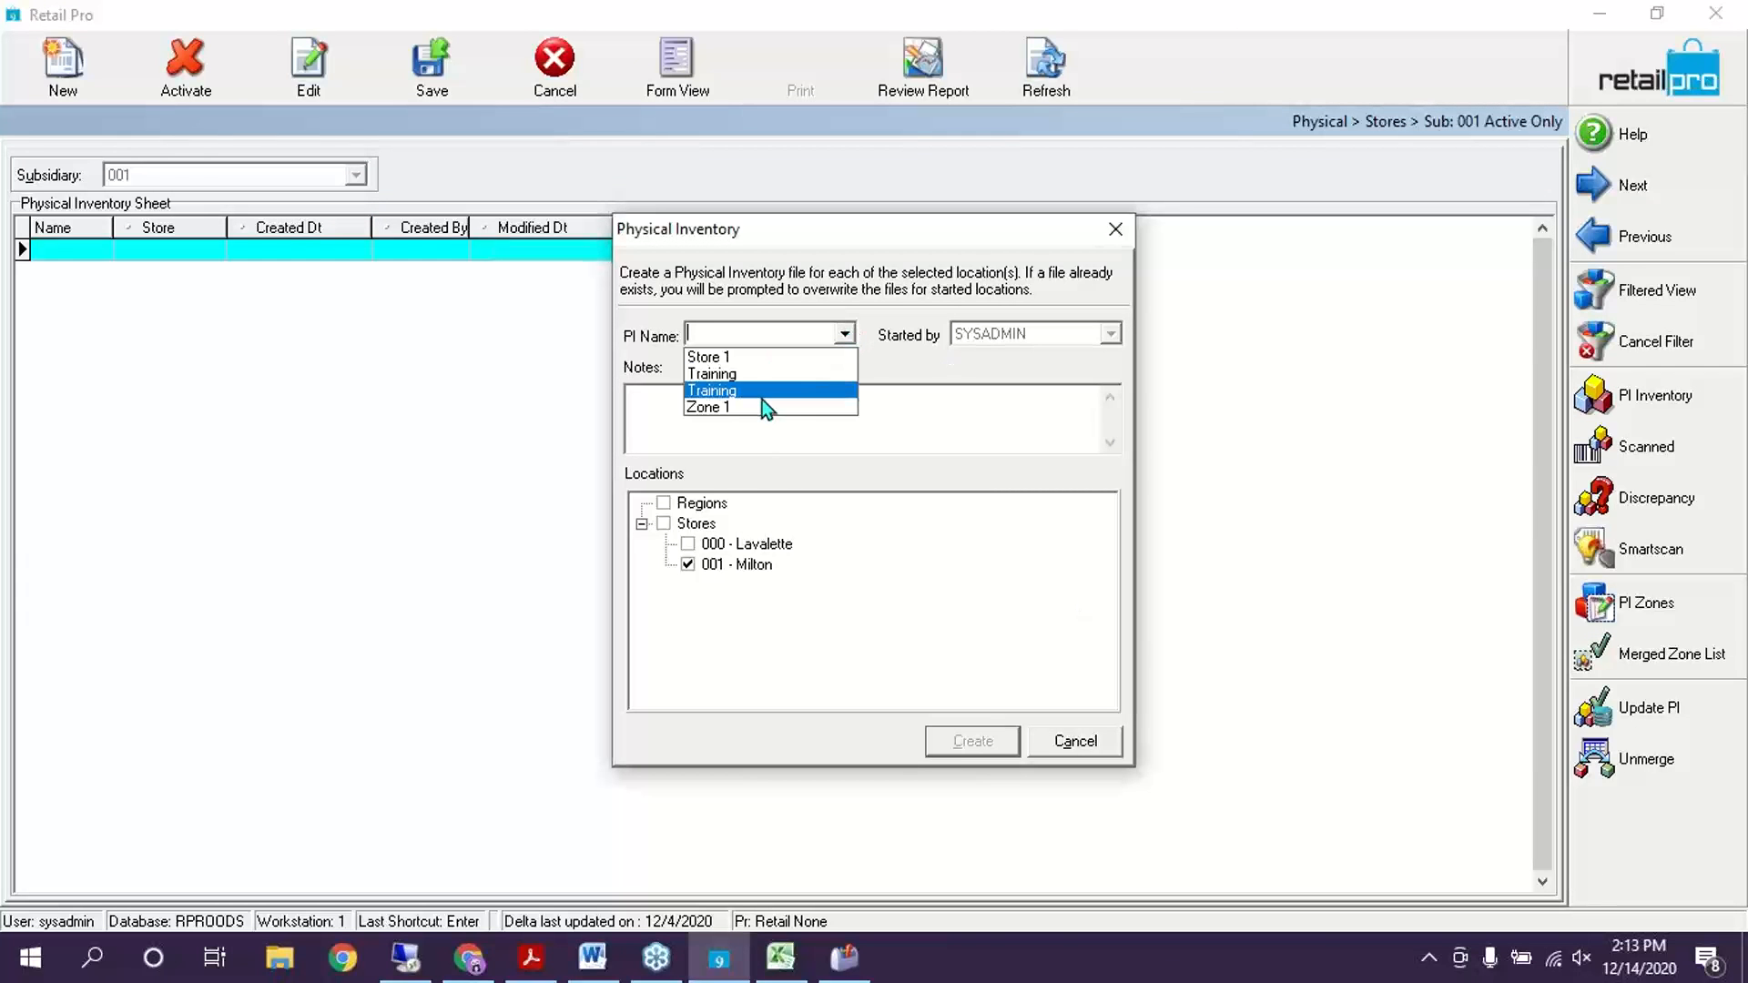
pyautogui.click(754, 358)
pyautogui.press('Tab')
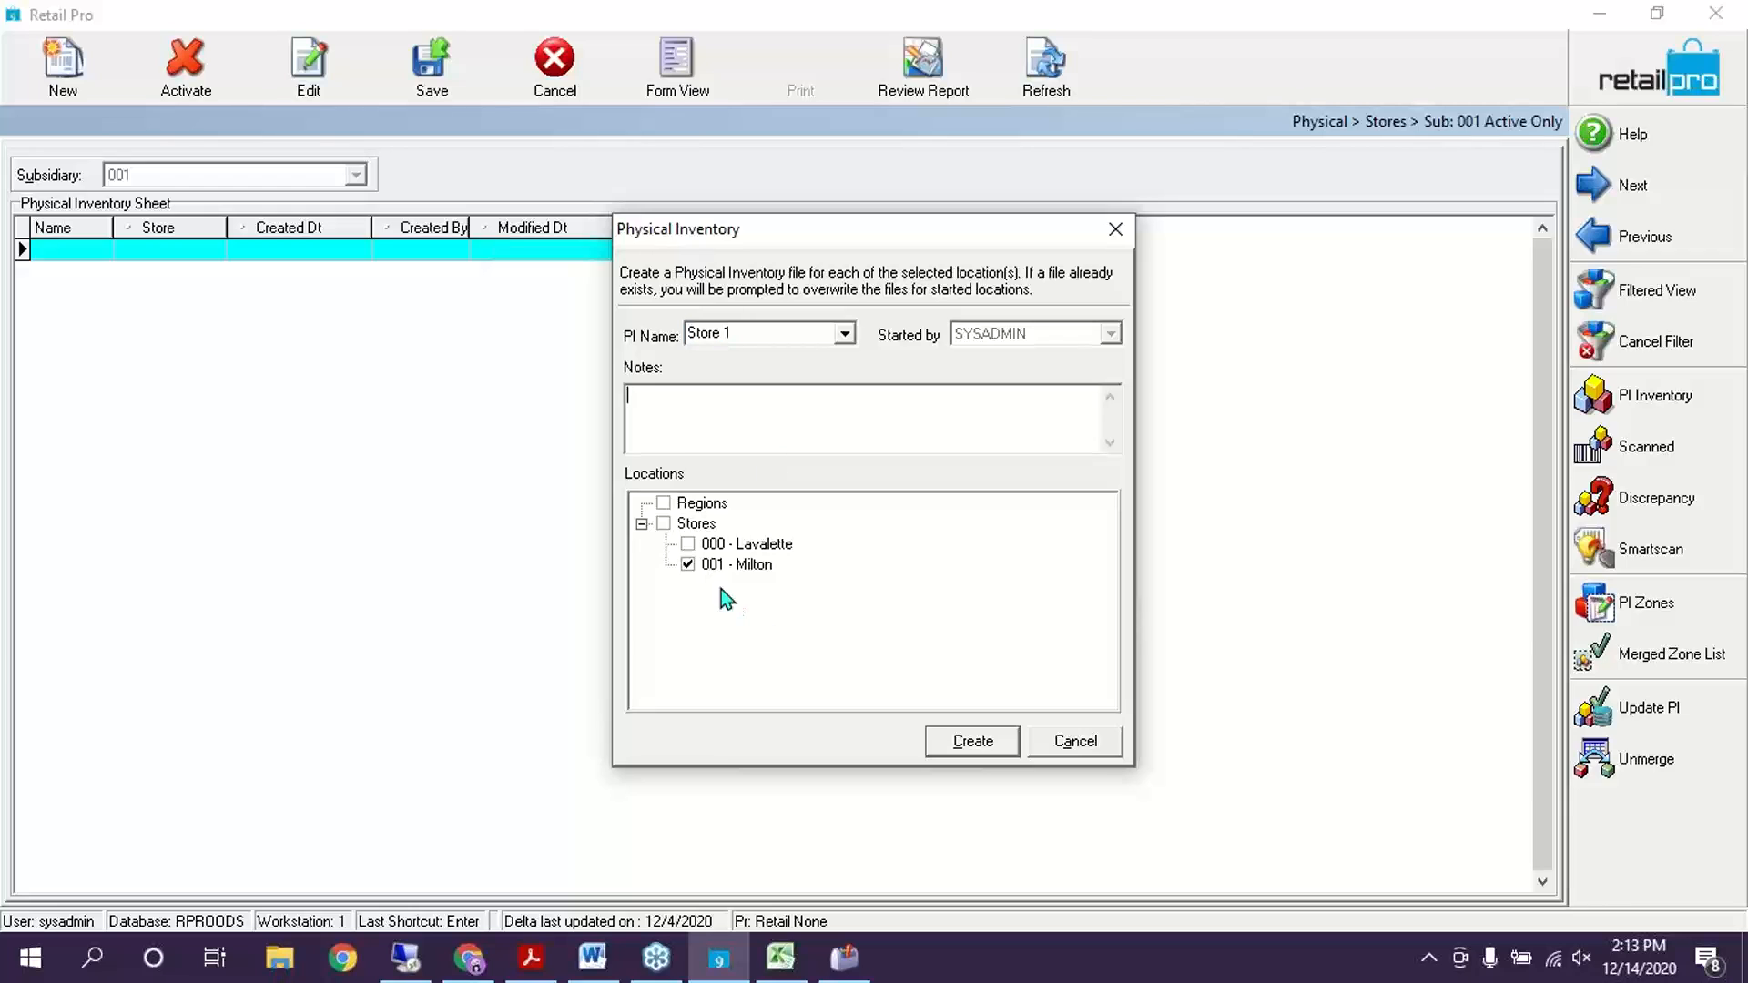
pyautogui.click(688, 564)
pyautogui.click(688, 544)
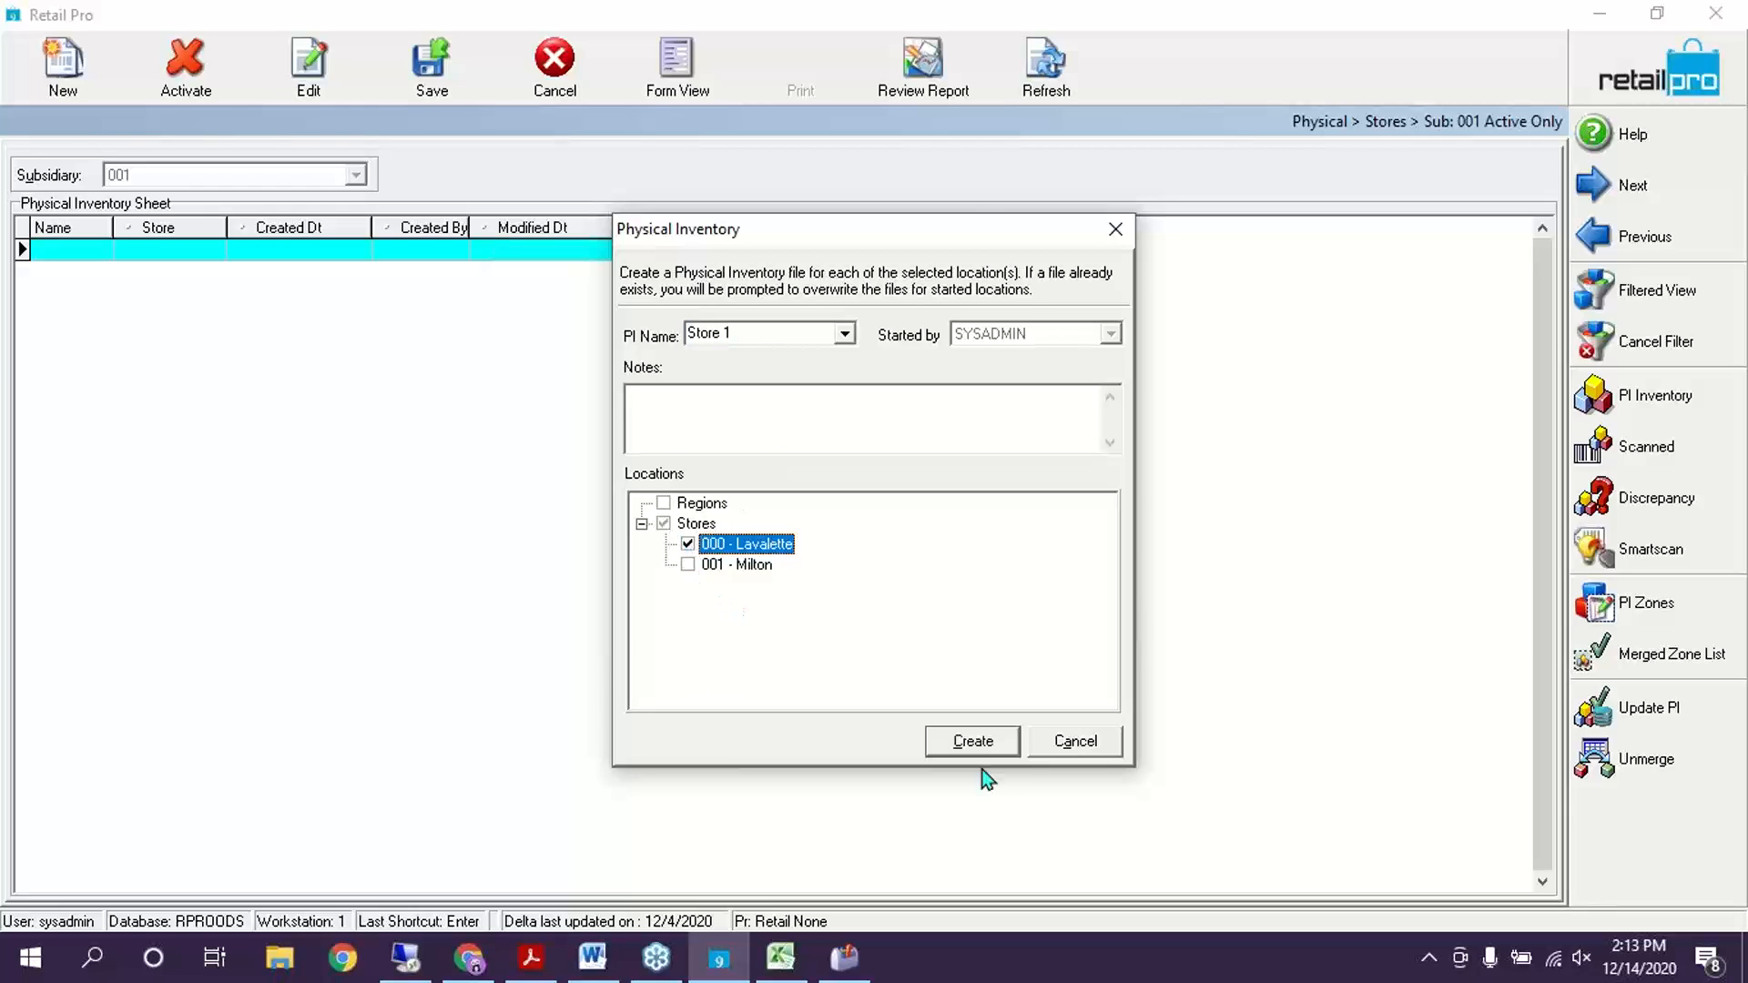
pyautogui.click(954, 740)
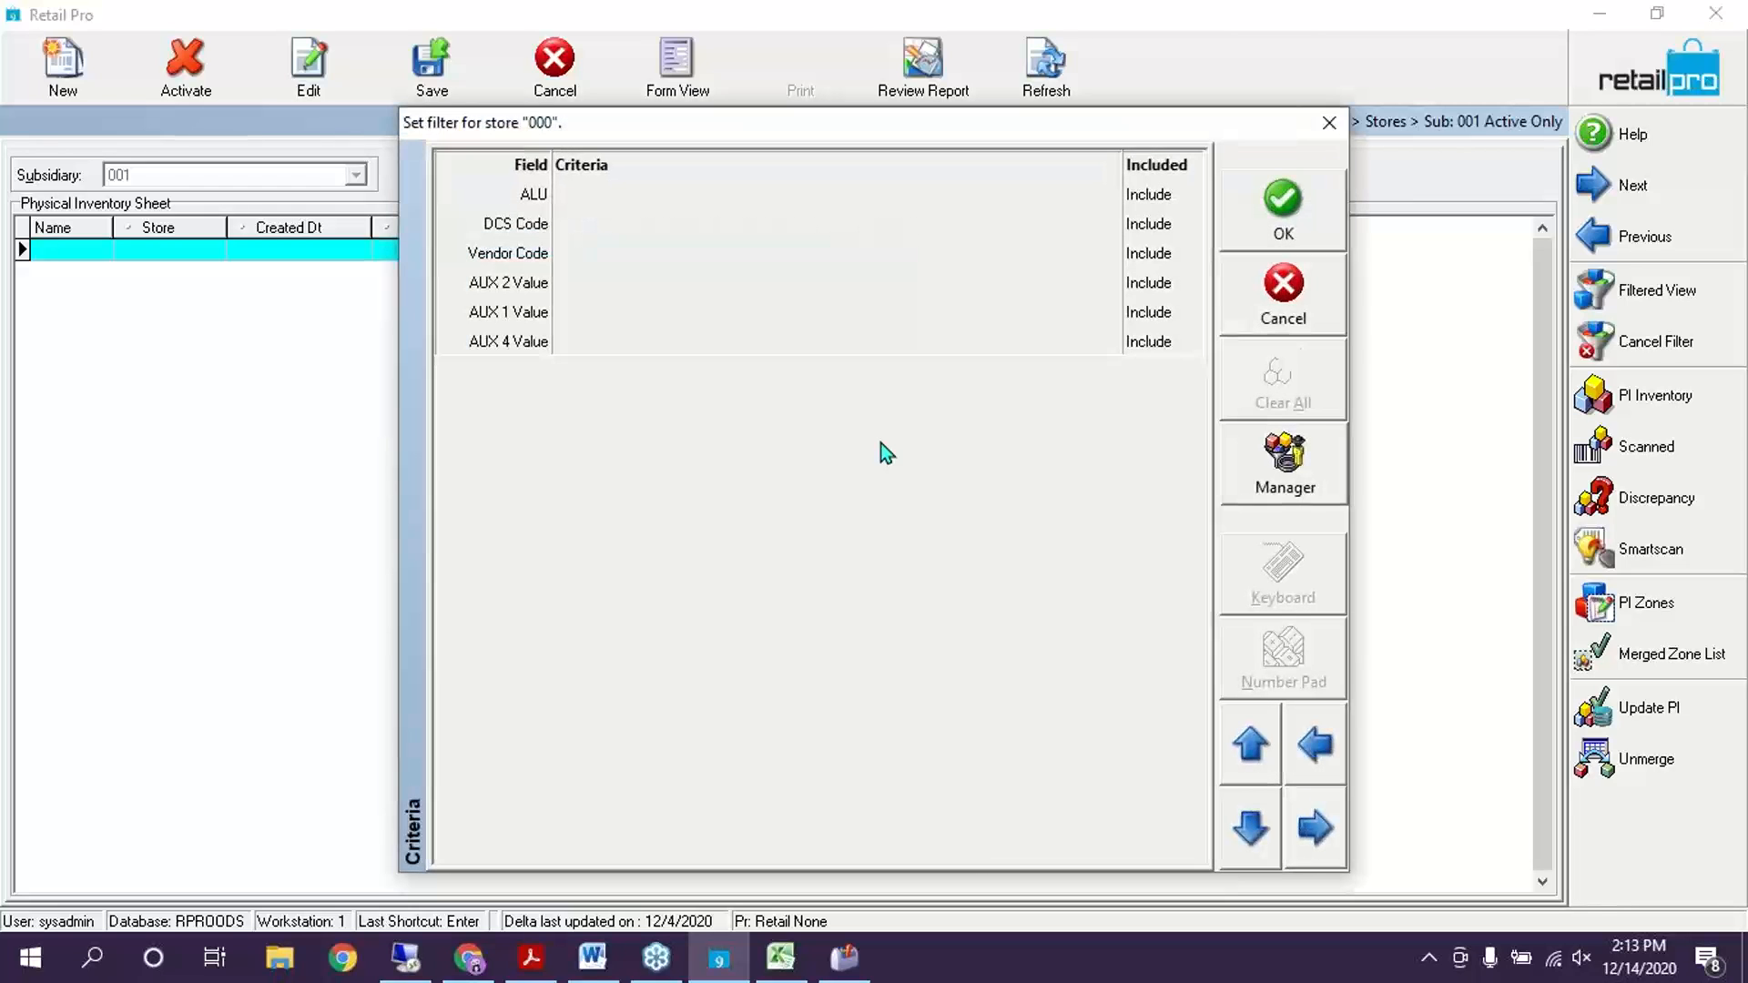
# Limit the PI to DCS codes ARTCOLPAI and CATFD WET, build it, and open its item list
pyautogui.click(694, 314)
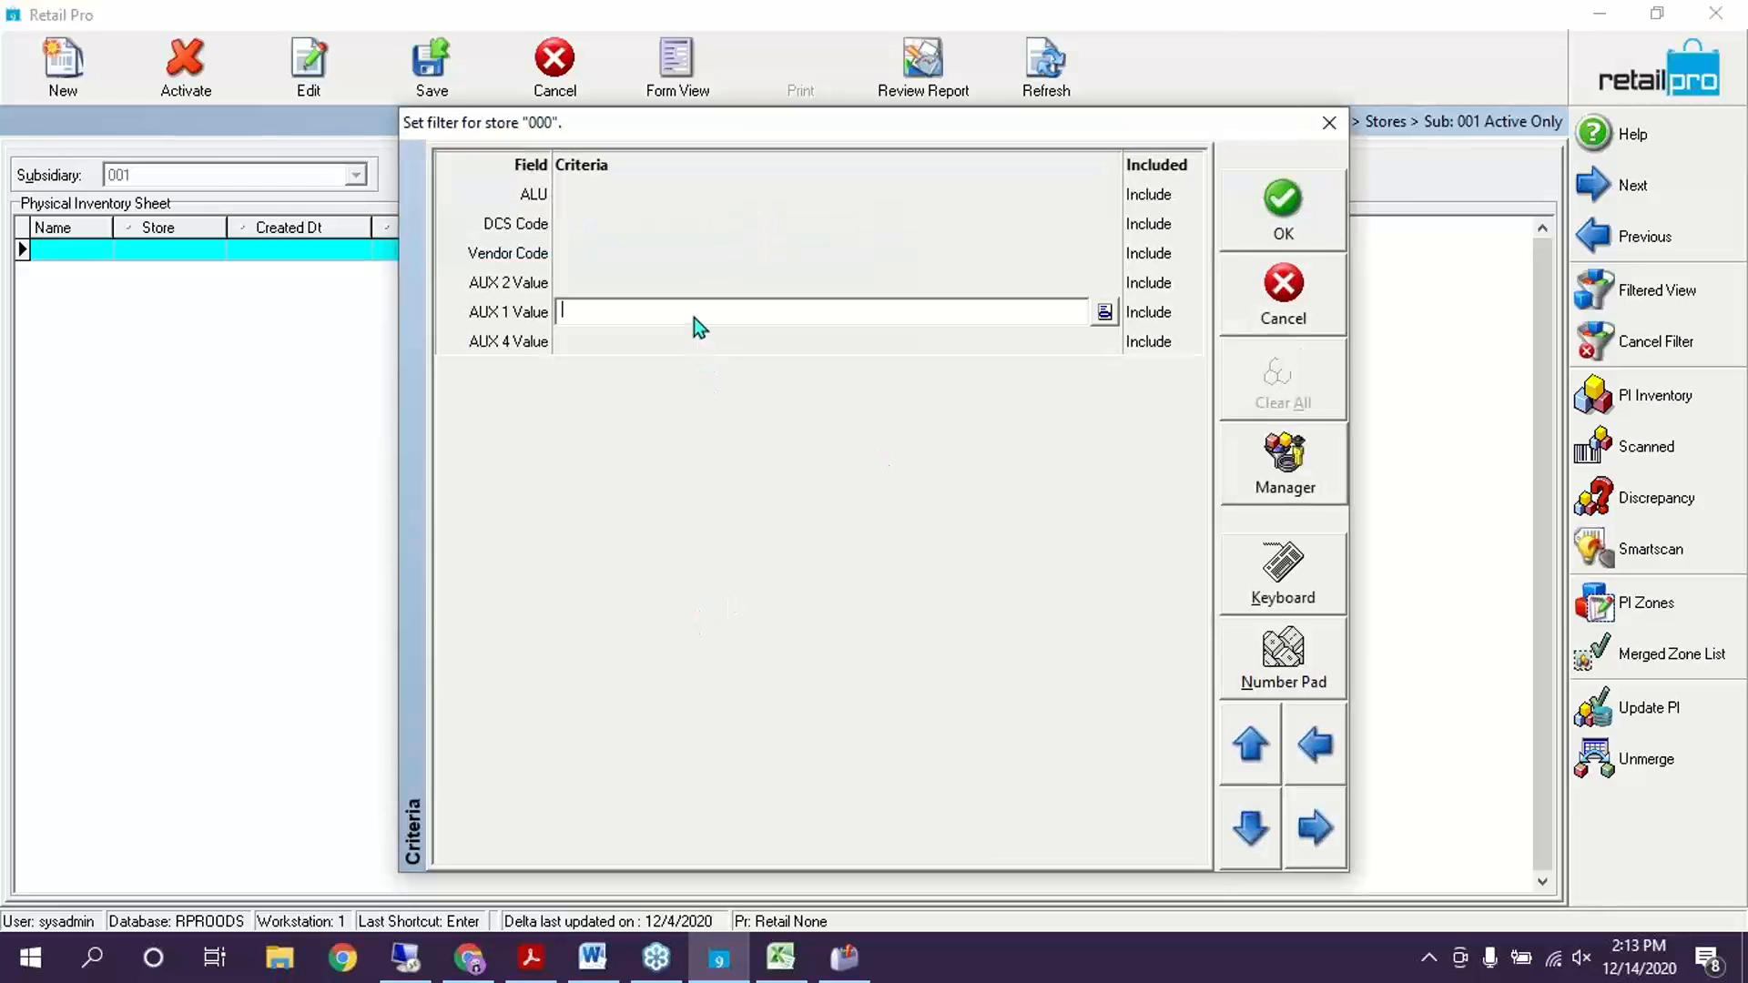
pyautogui.click(701, 216)
pyautogui.click(1105, 224)
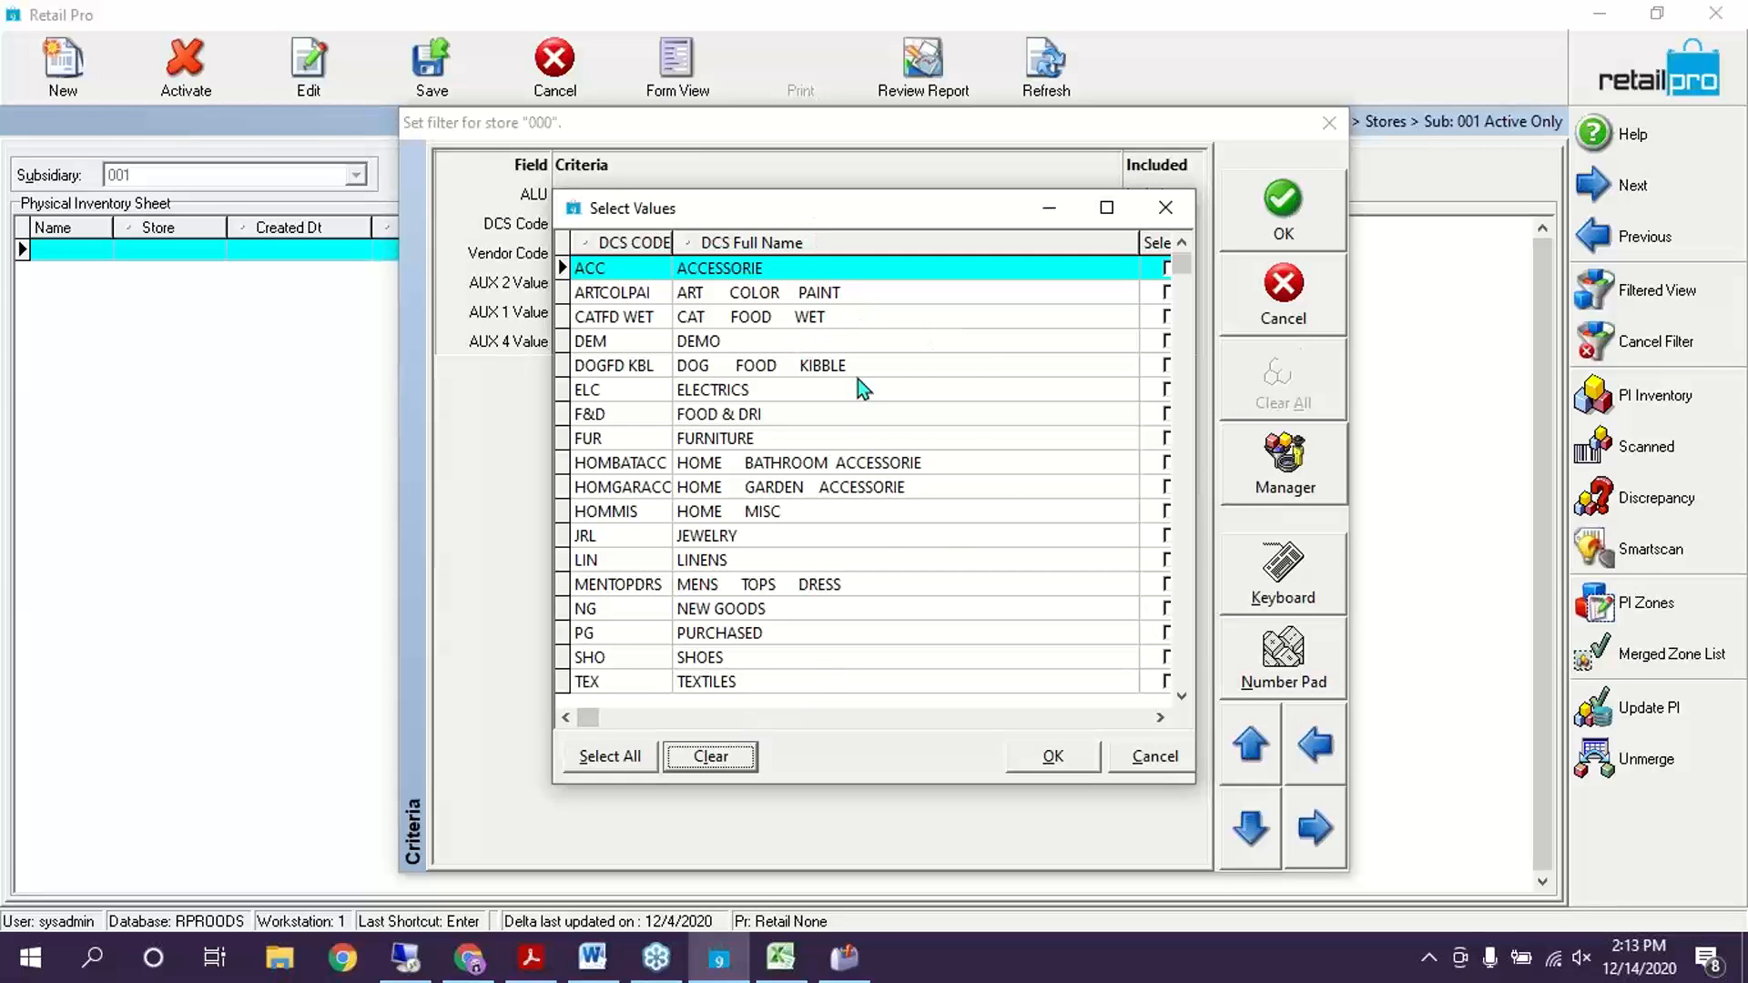
pyautogui.click(1025, 295)
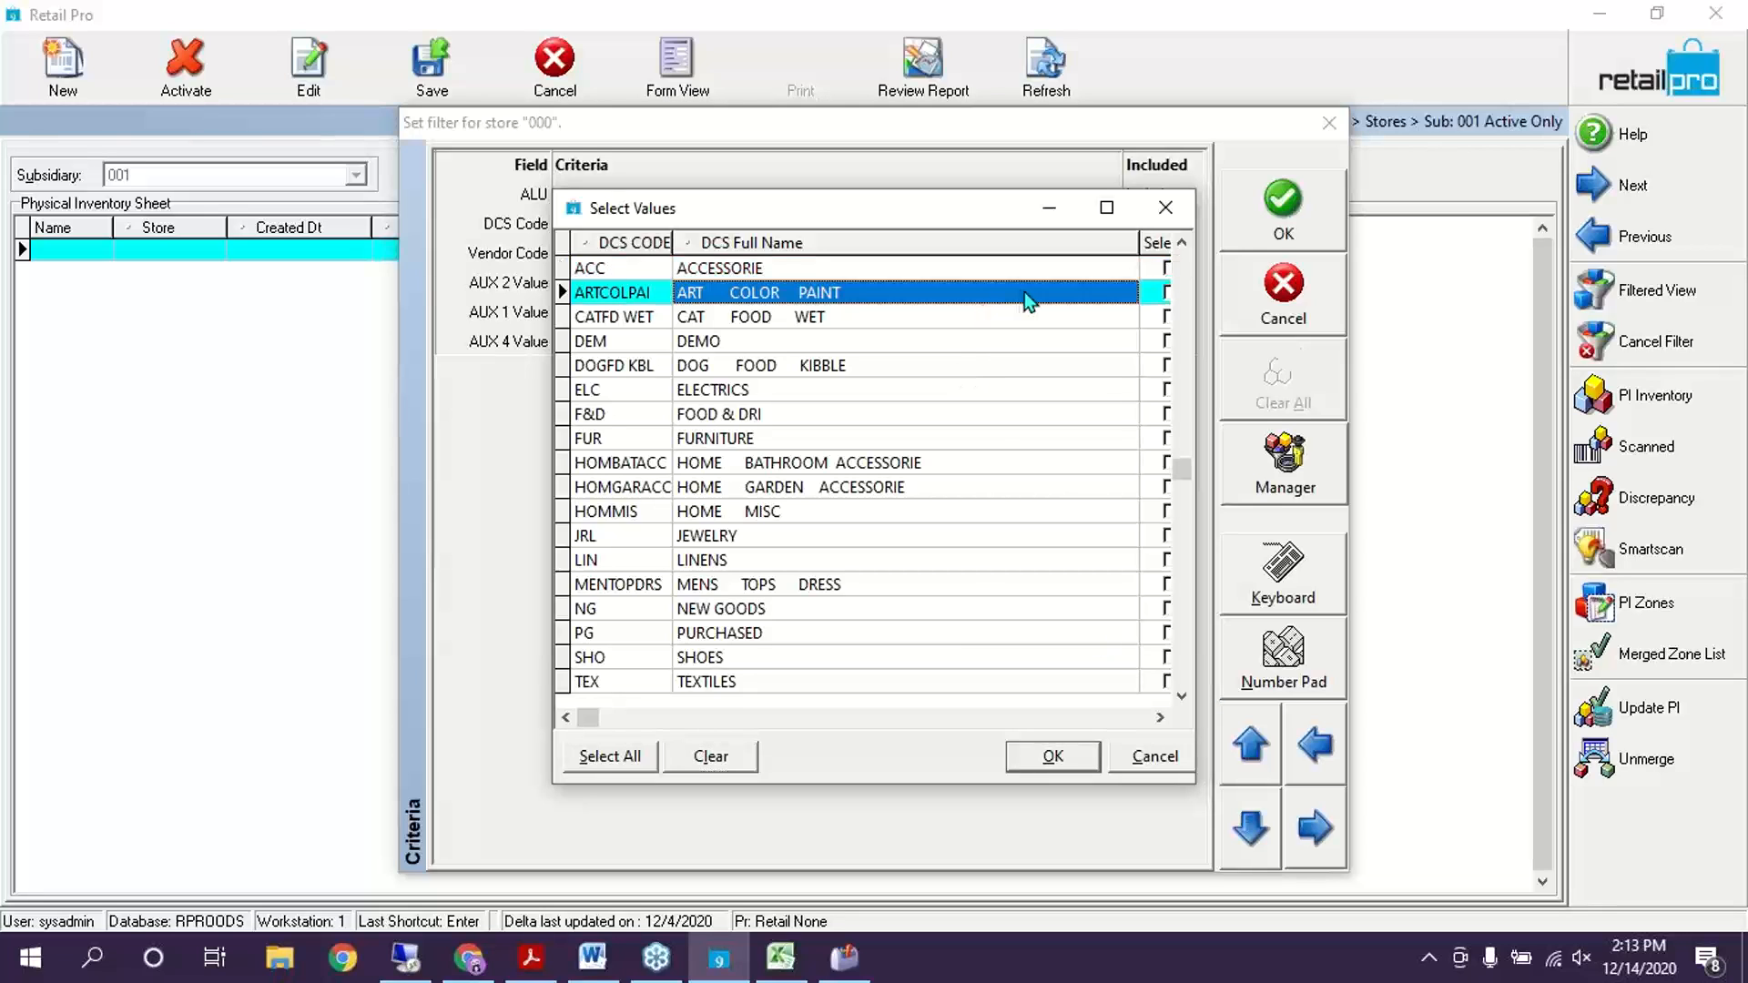
pyautogui.click(1166, 291)
pyautogui.click(1069, 292)
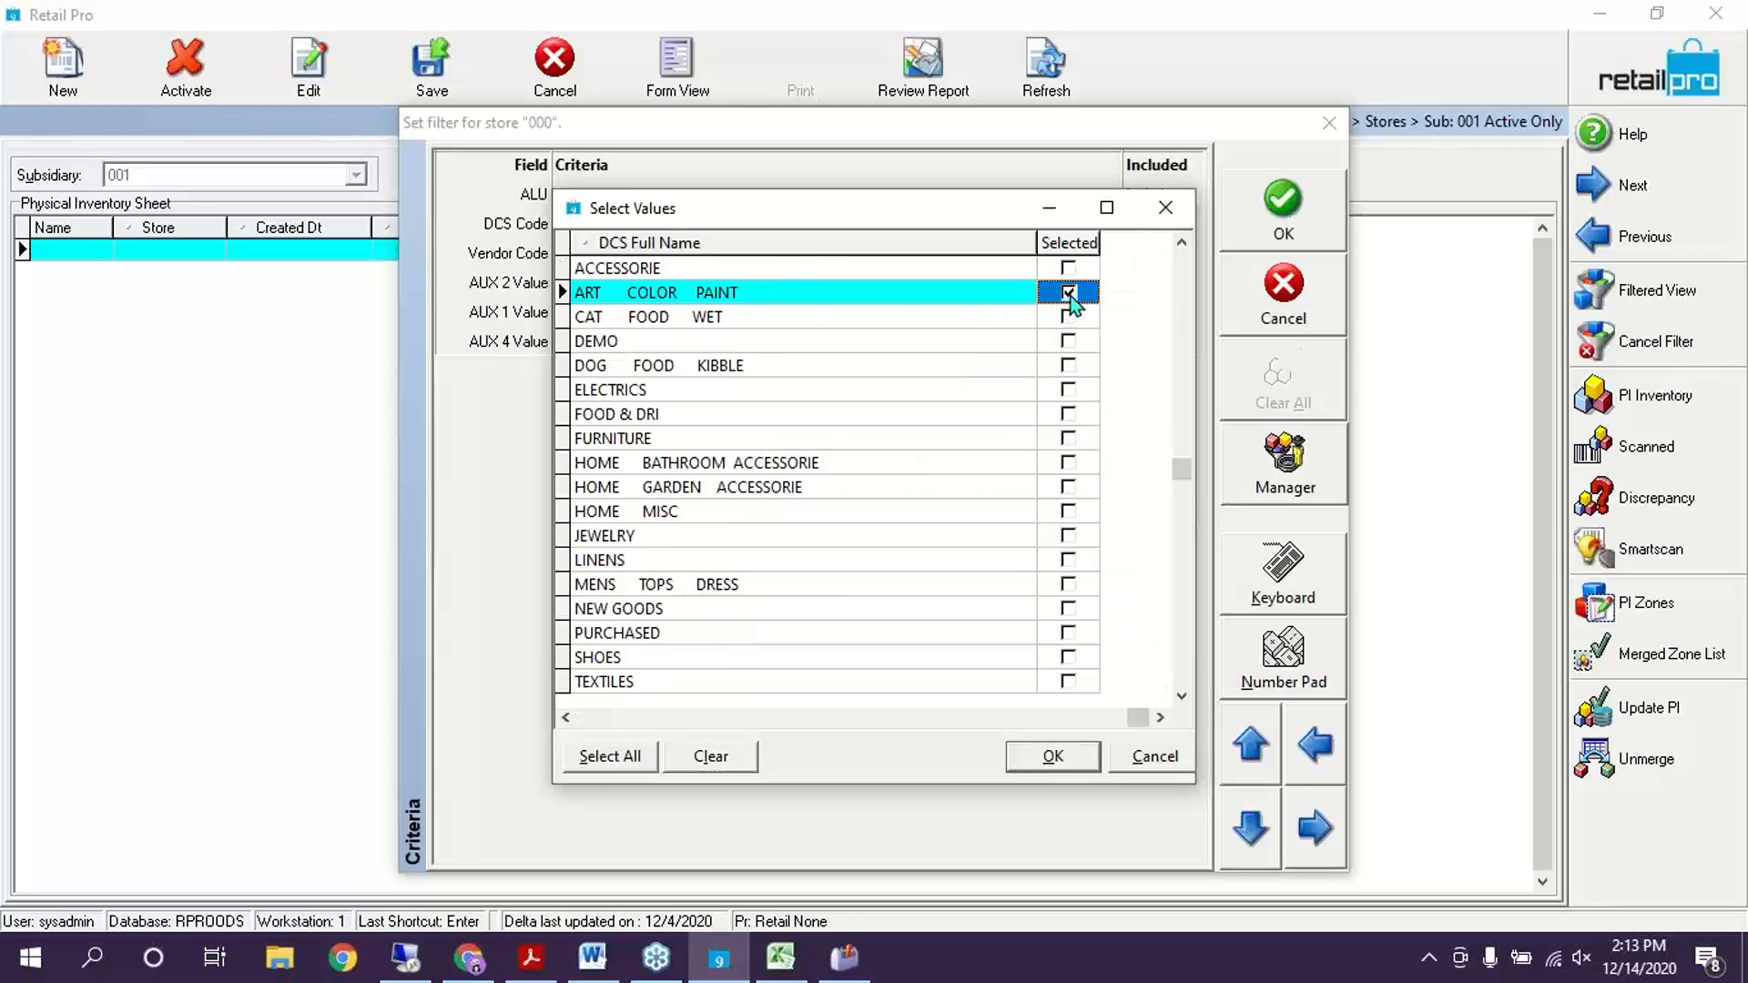
pyautogui.click(1069, 316)
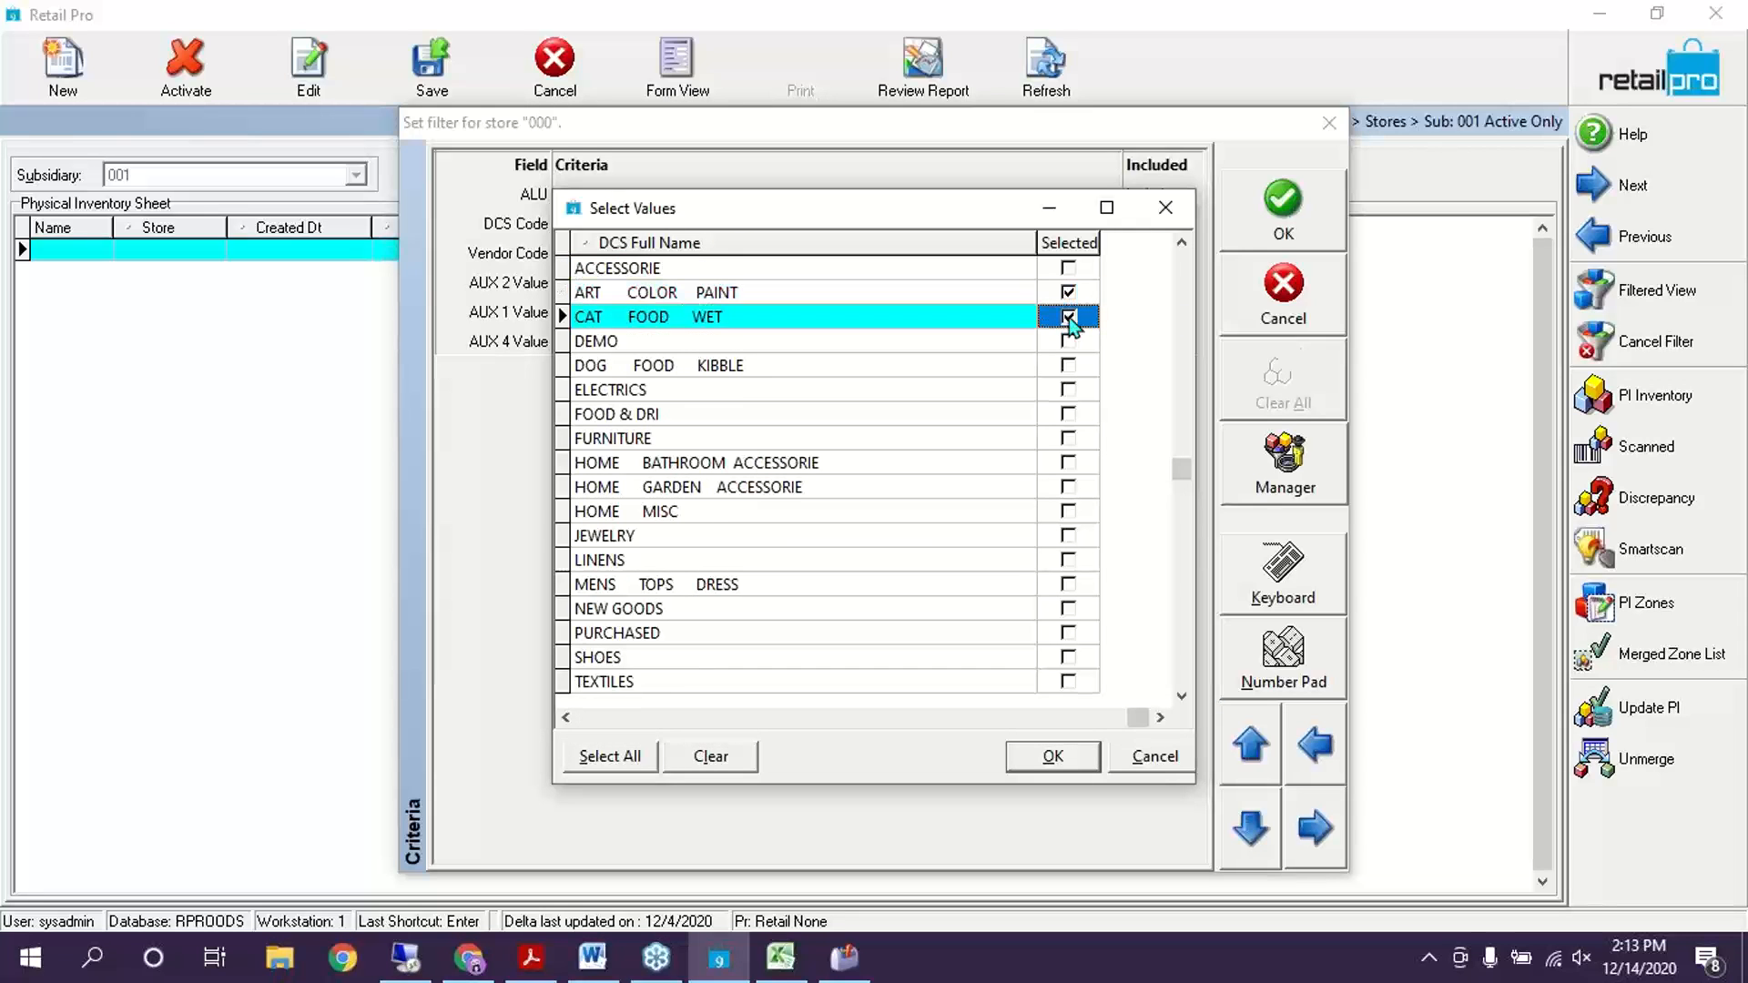
pyautogui.click(566, 717)
pyautogui.press('Up')
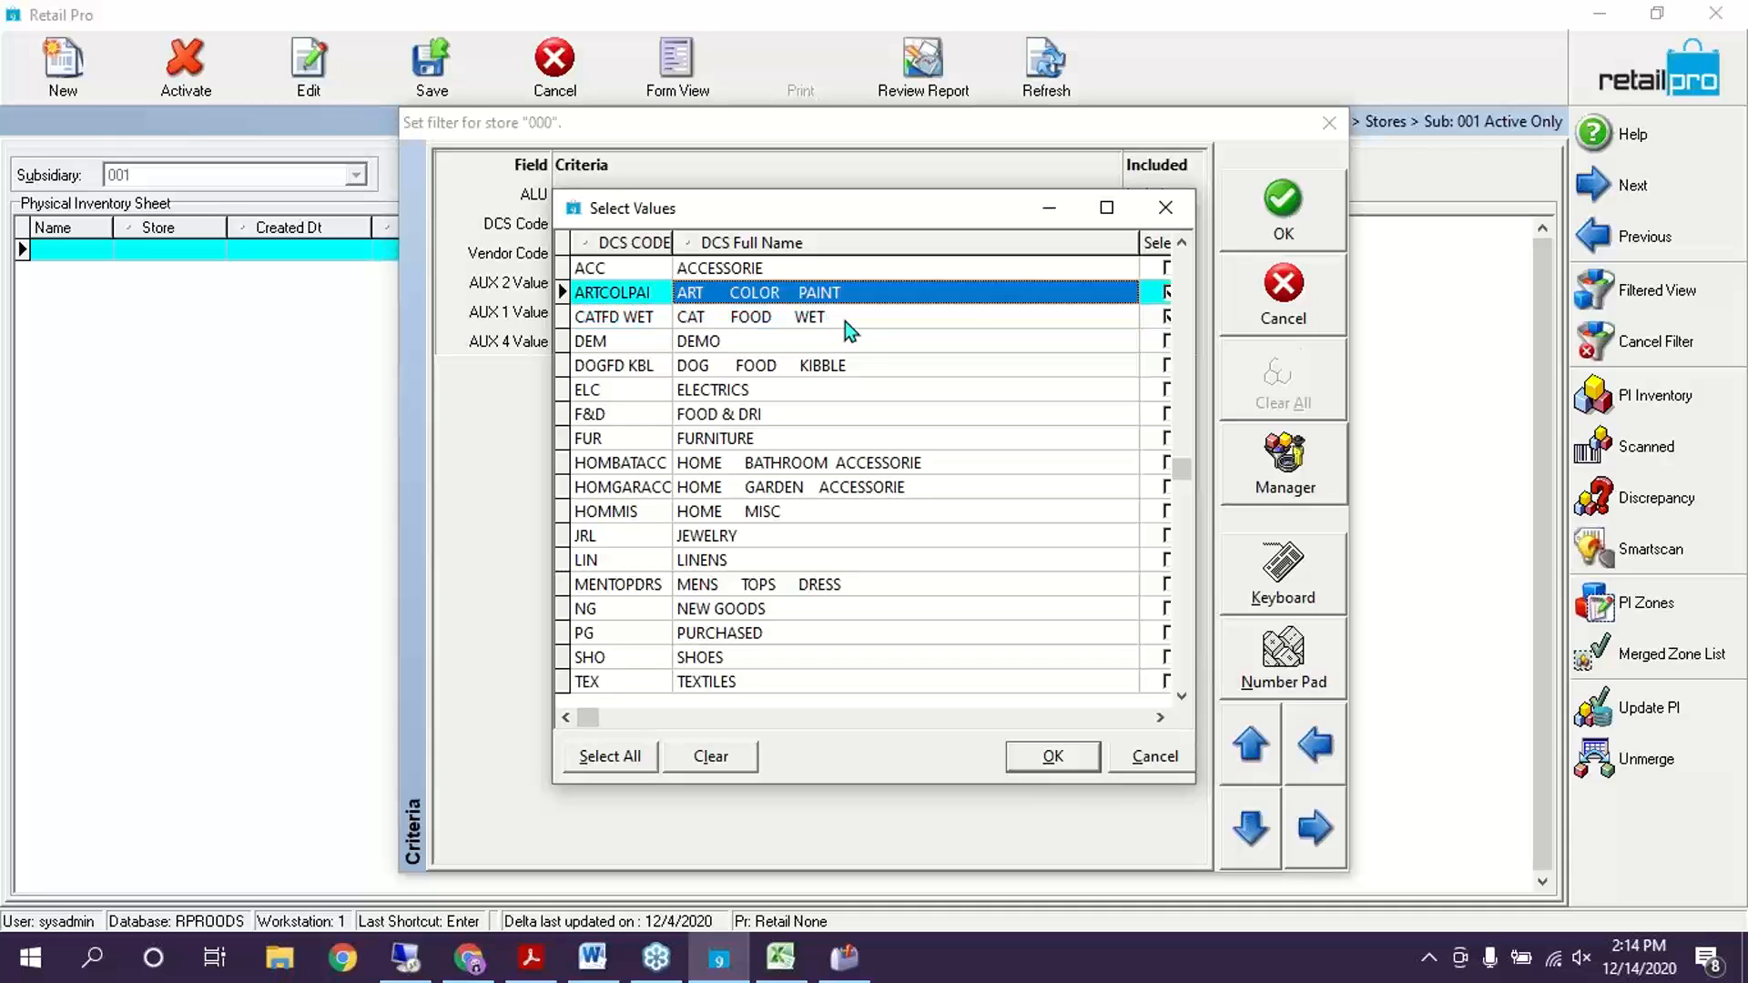
pyautogui.click(845, 324)
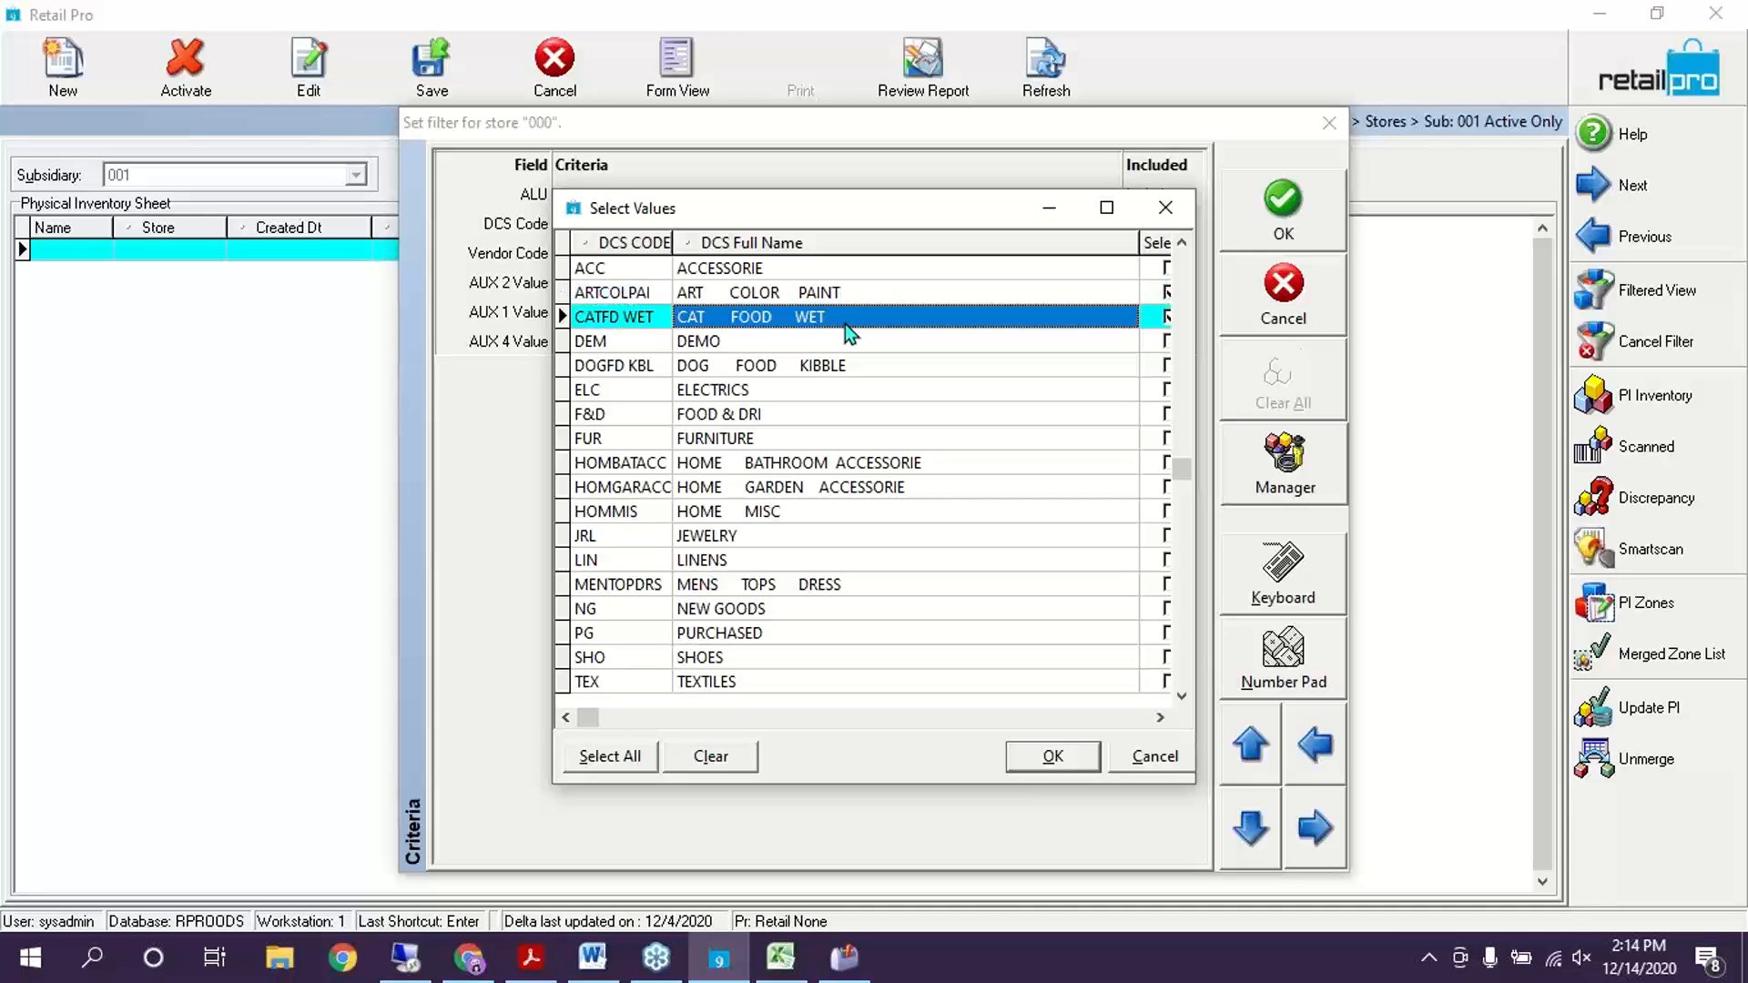
pyautogui.click(1045, 760)
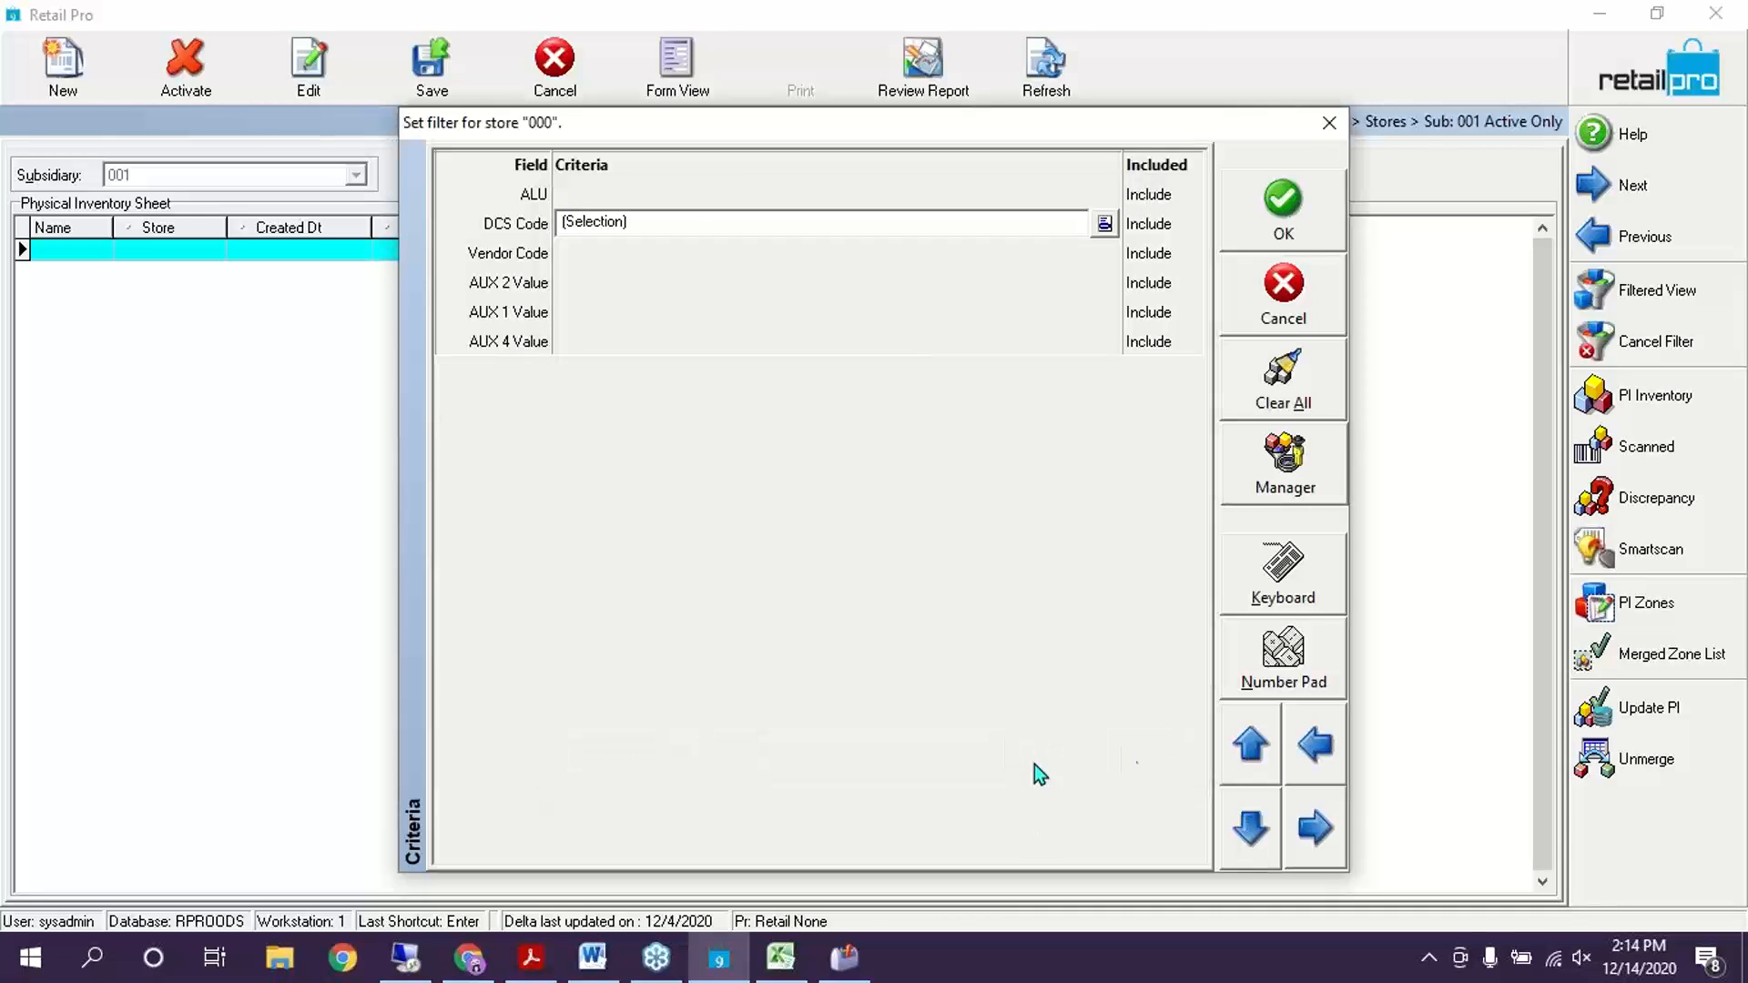
pyautogui.click(1311, 223)
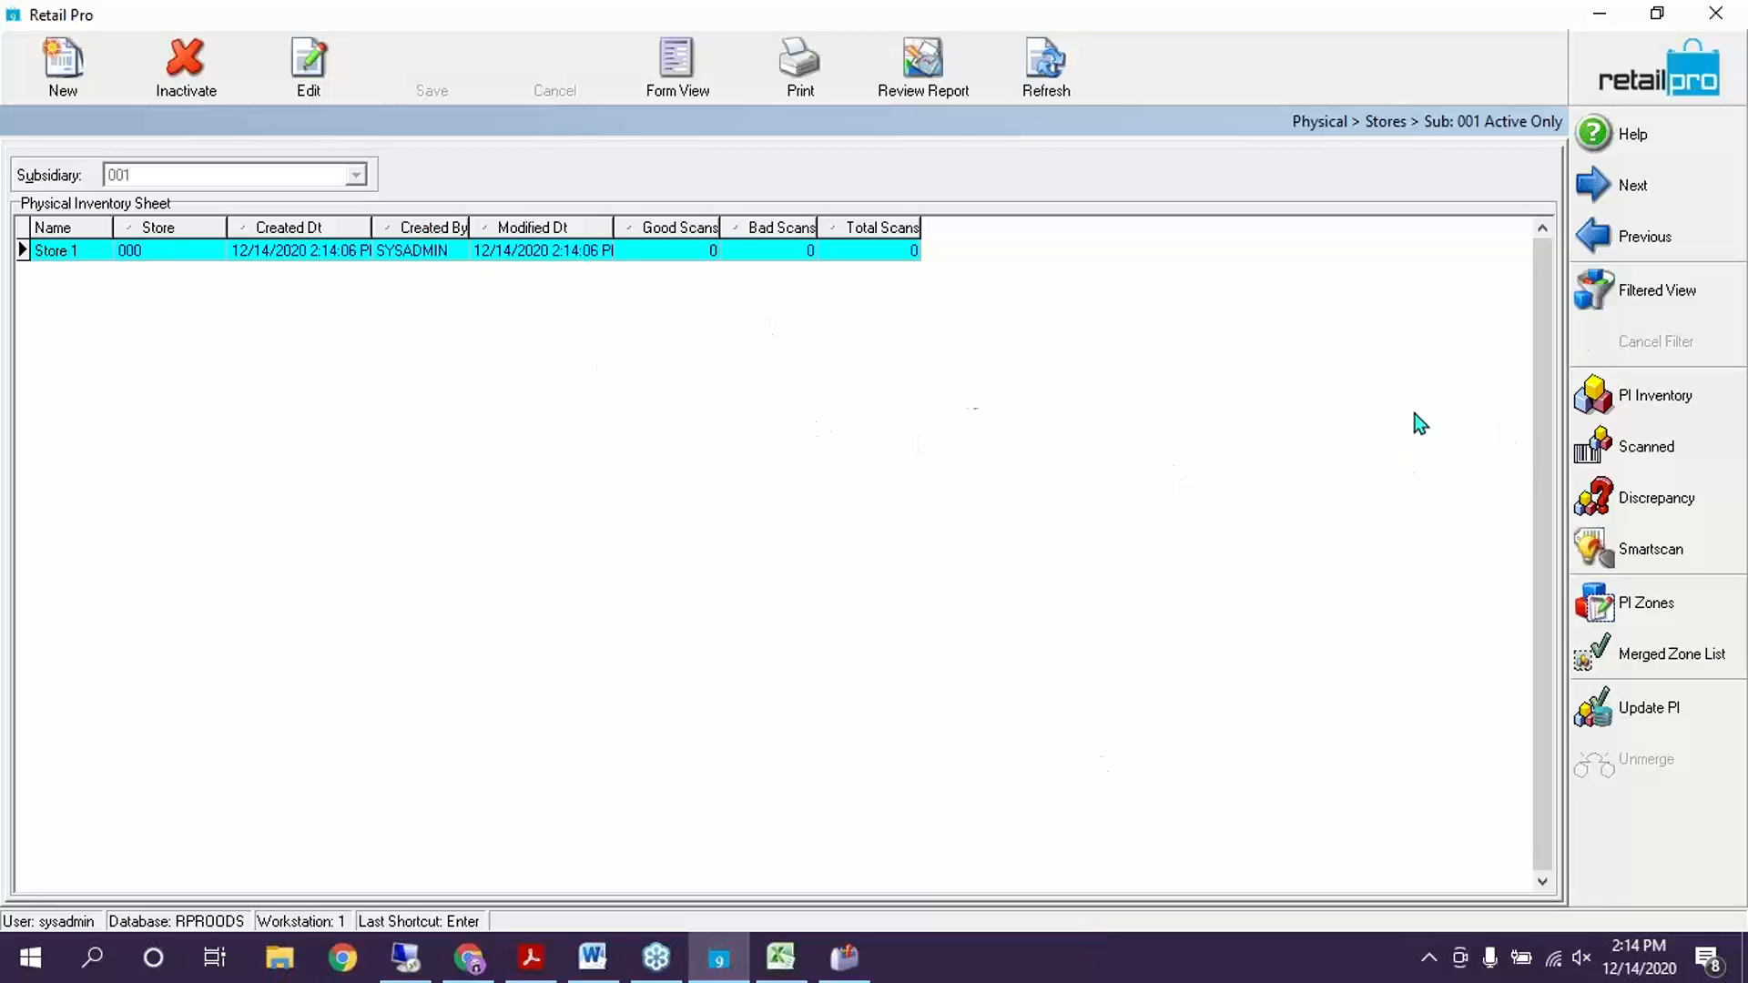
pyautogui.click(1657, 402)
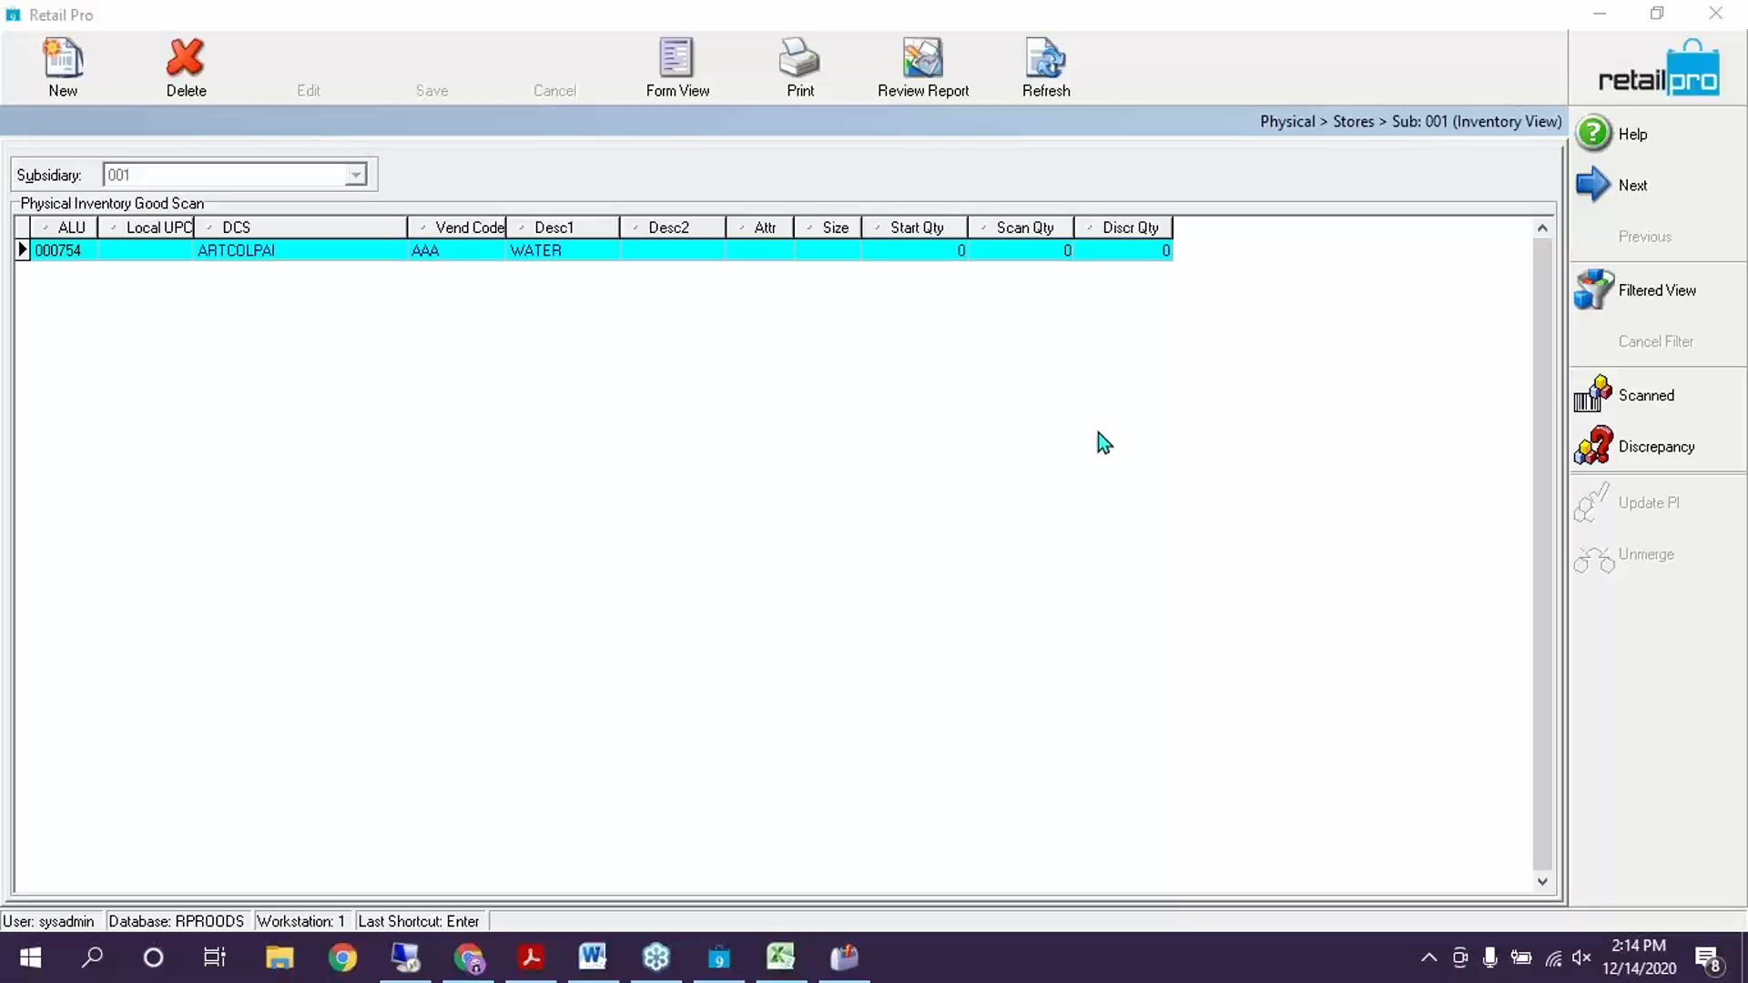
# Inspect the ARTCOLPAI item in the Store 1 PI, then return to the PI sheet list
pyautogui.click(330, 406)
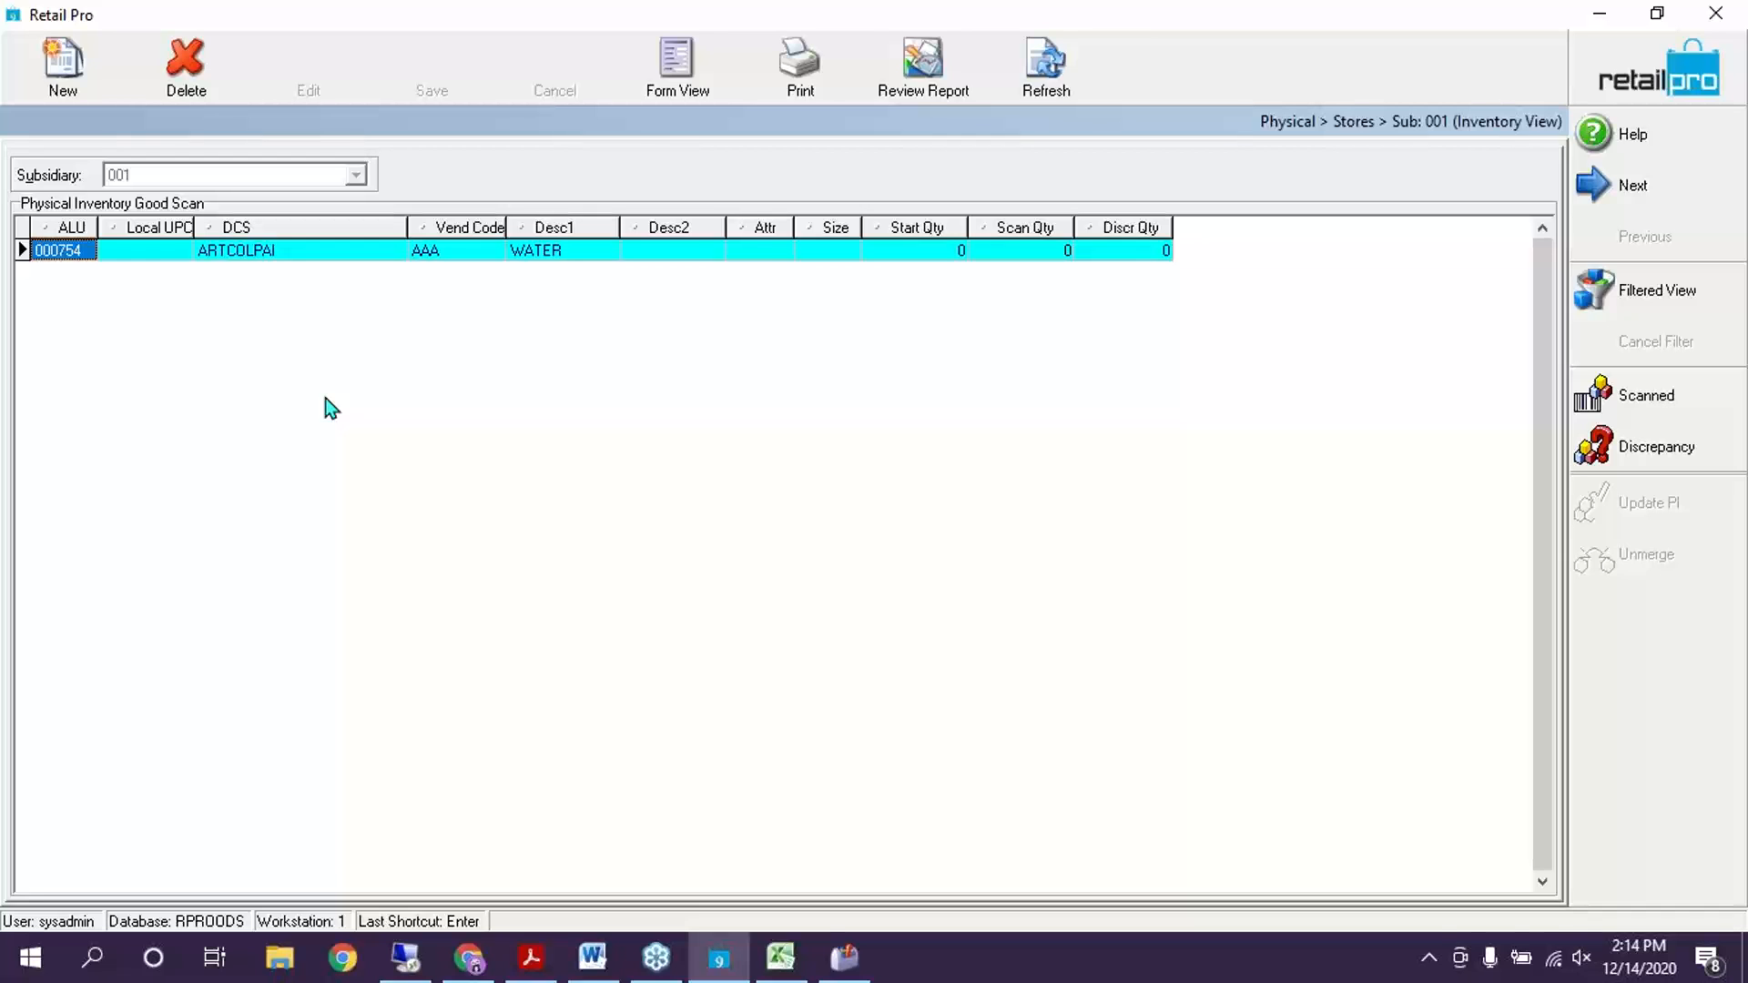
pyautogui.click(364, 265)
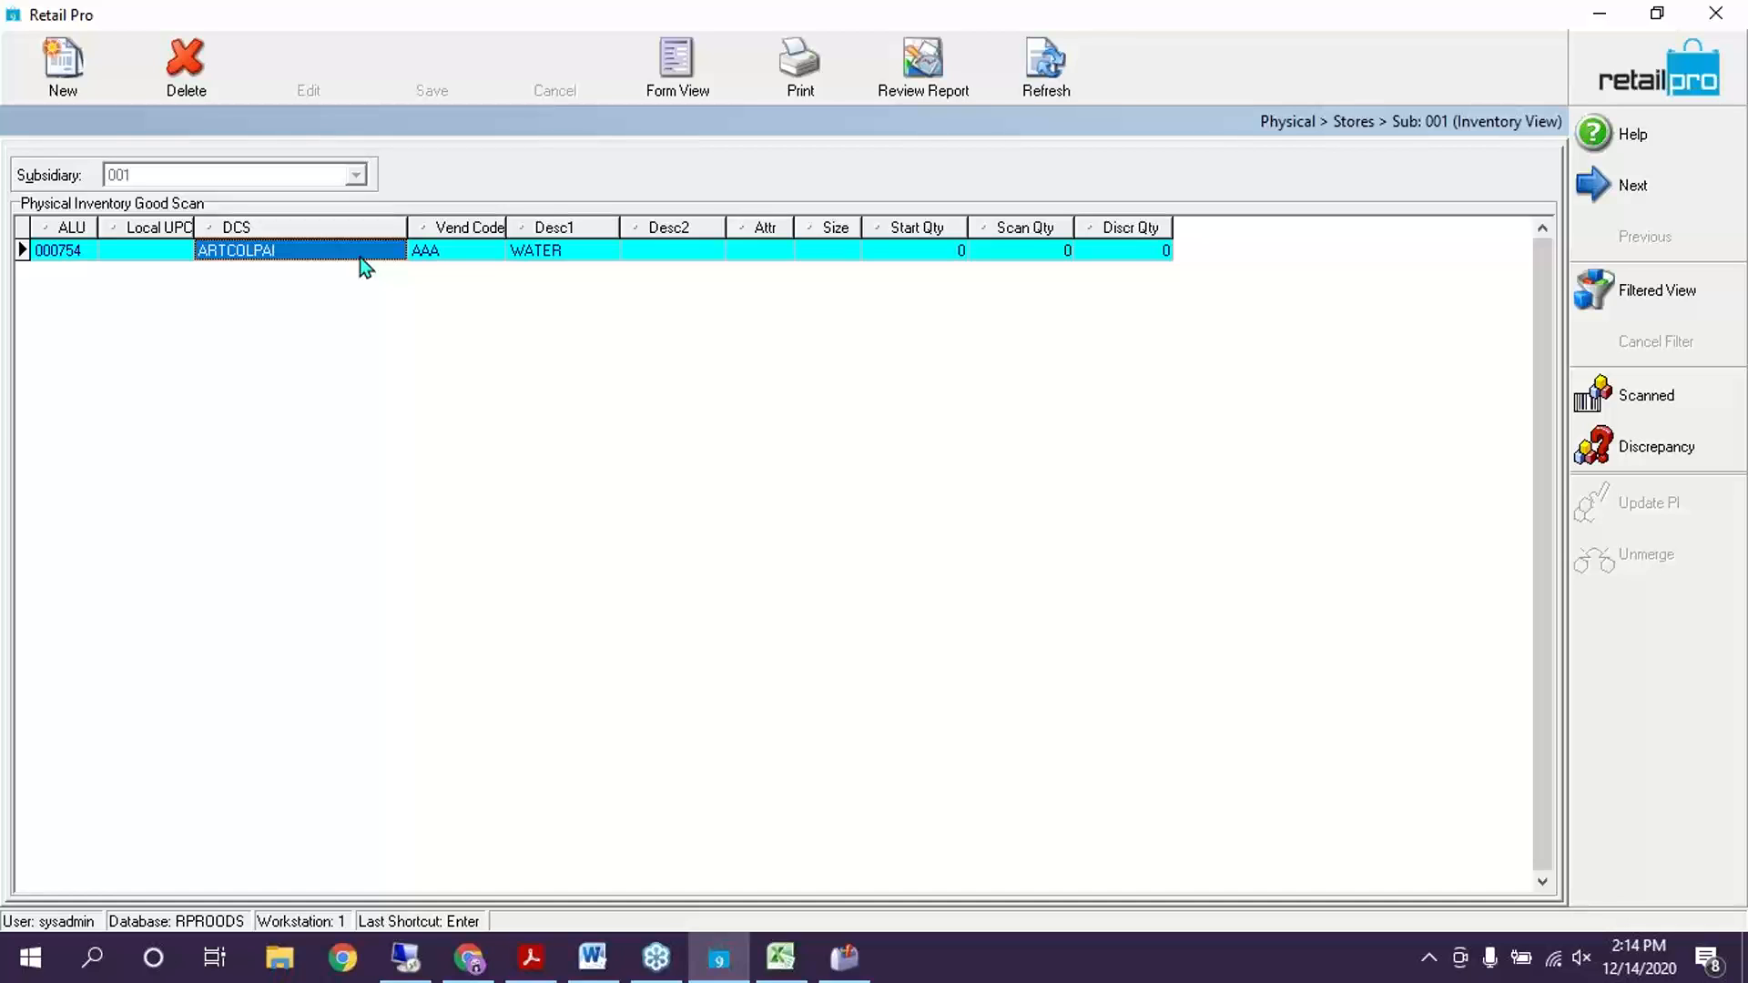
pyautogui.click(827, 262)
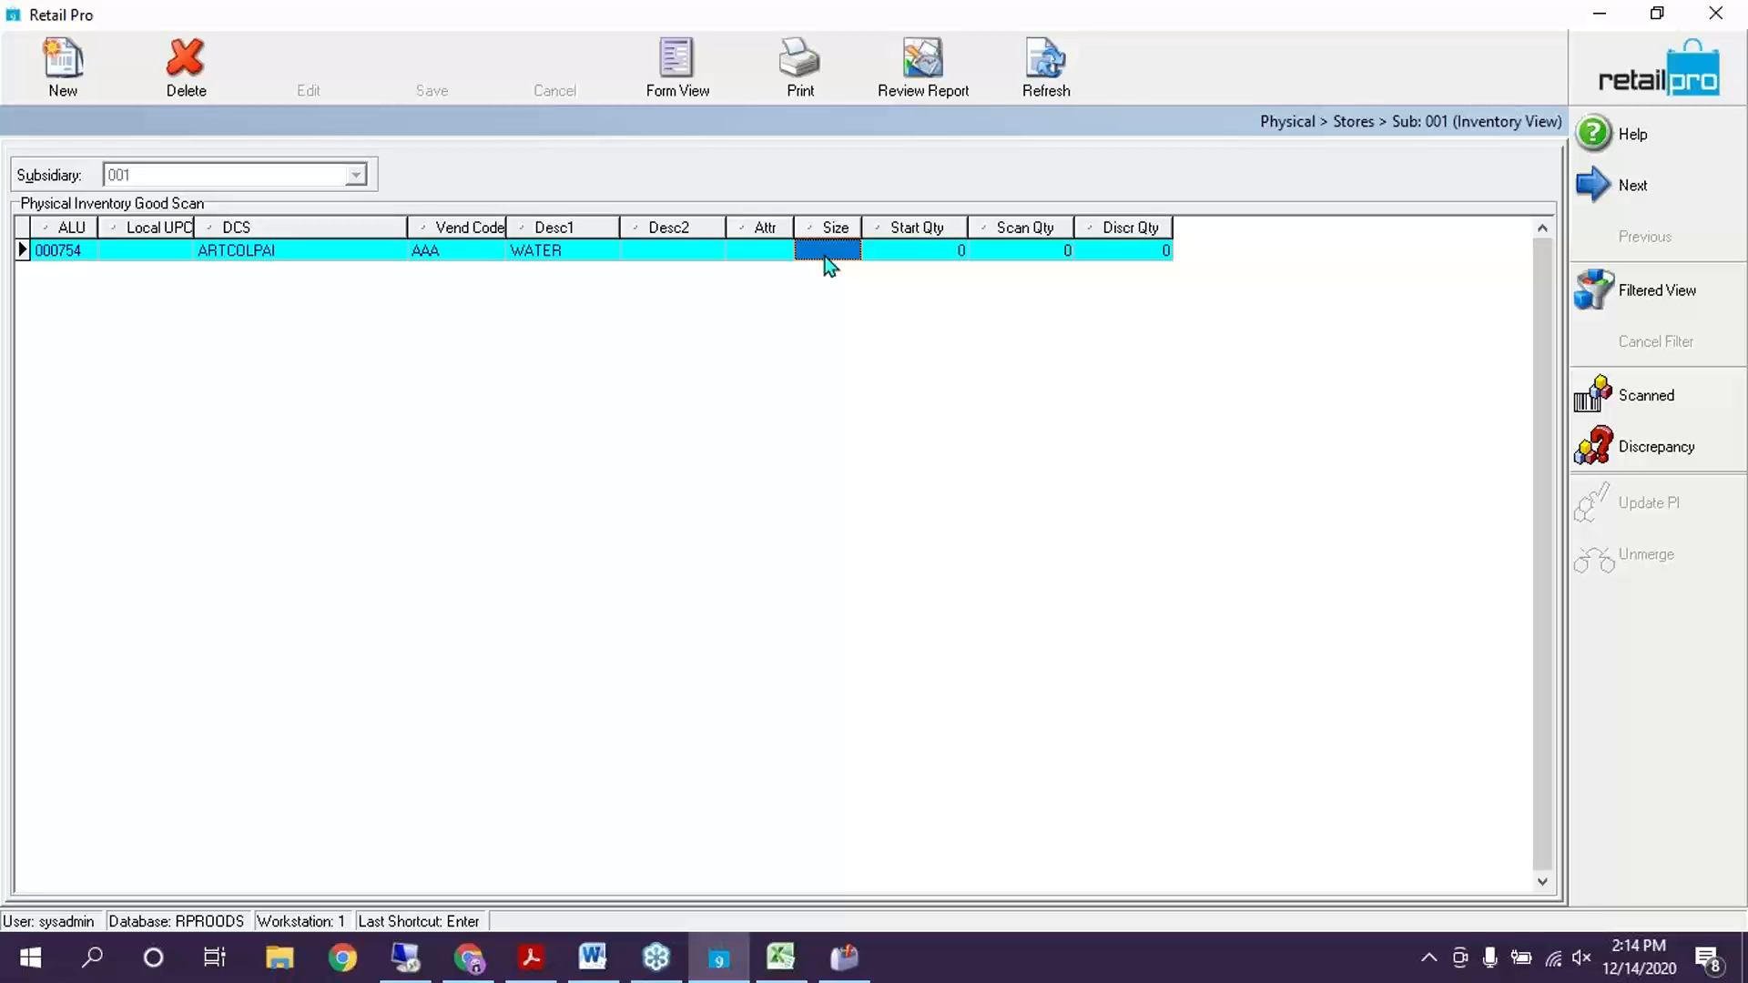
pyautogui.click(1628, 130)
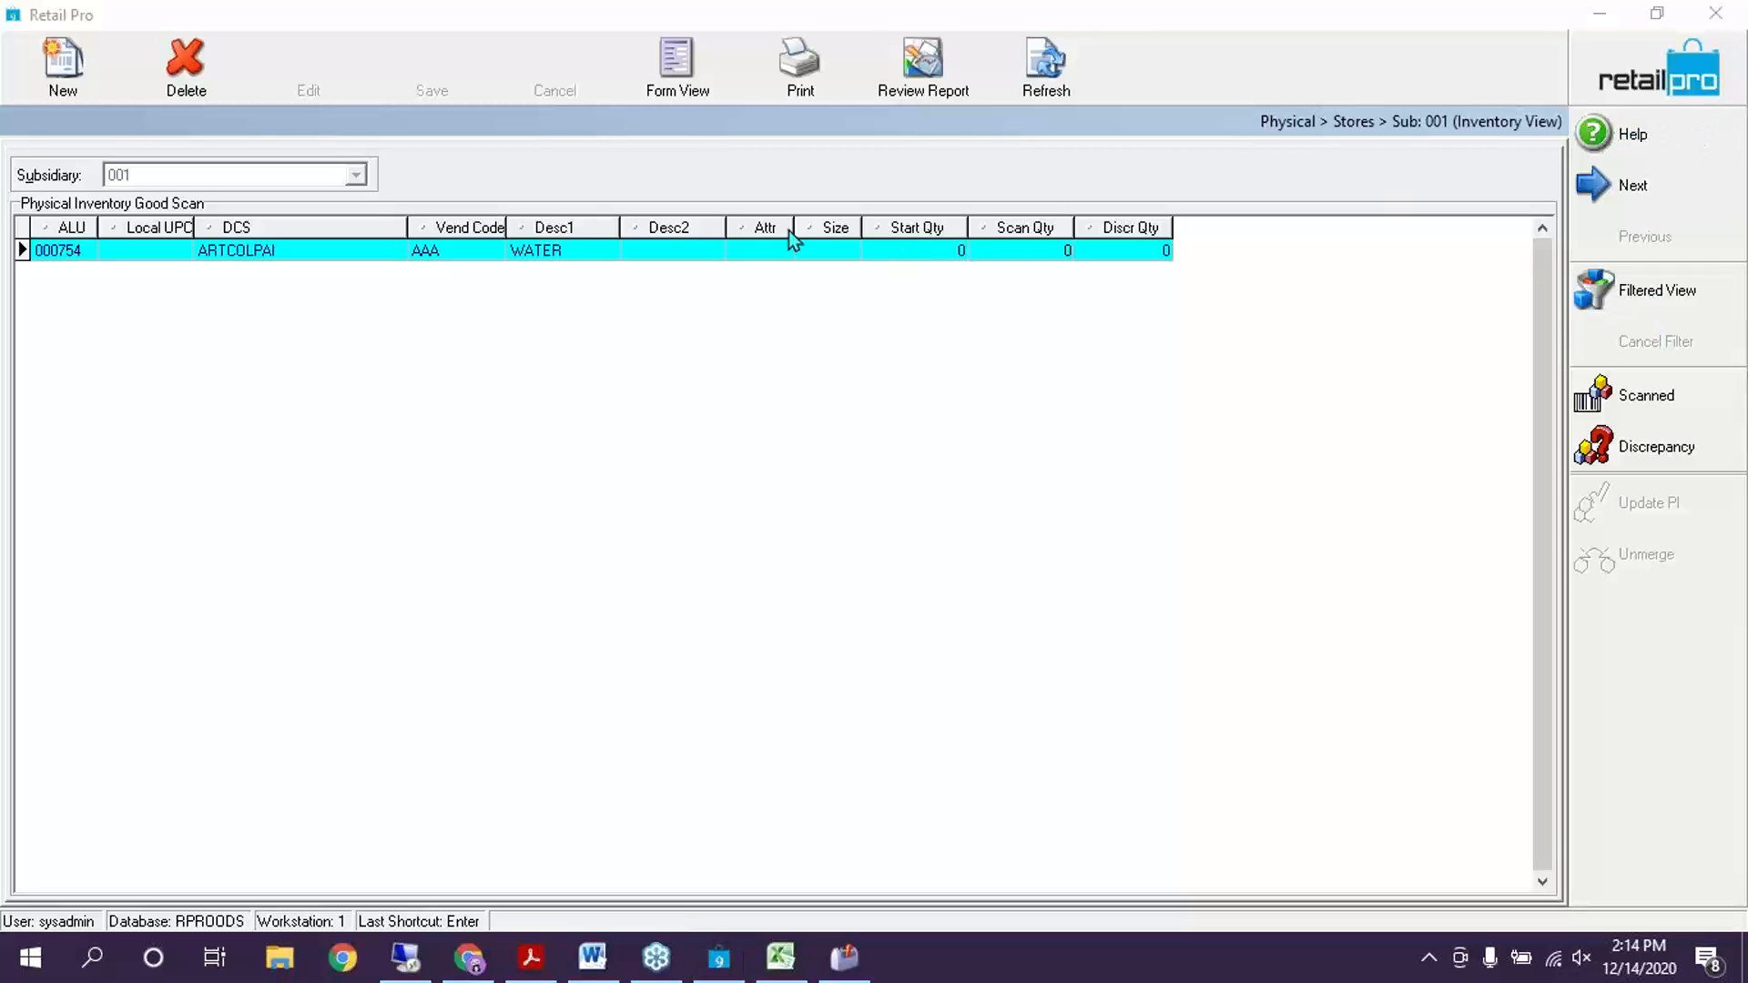
pyautogui.click(1659, 82)
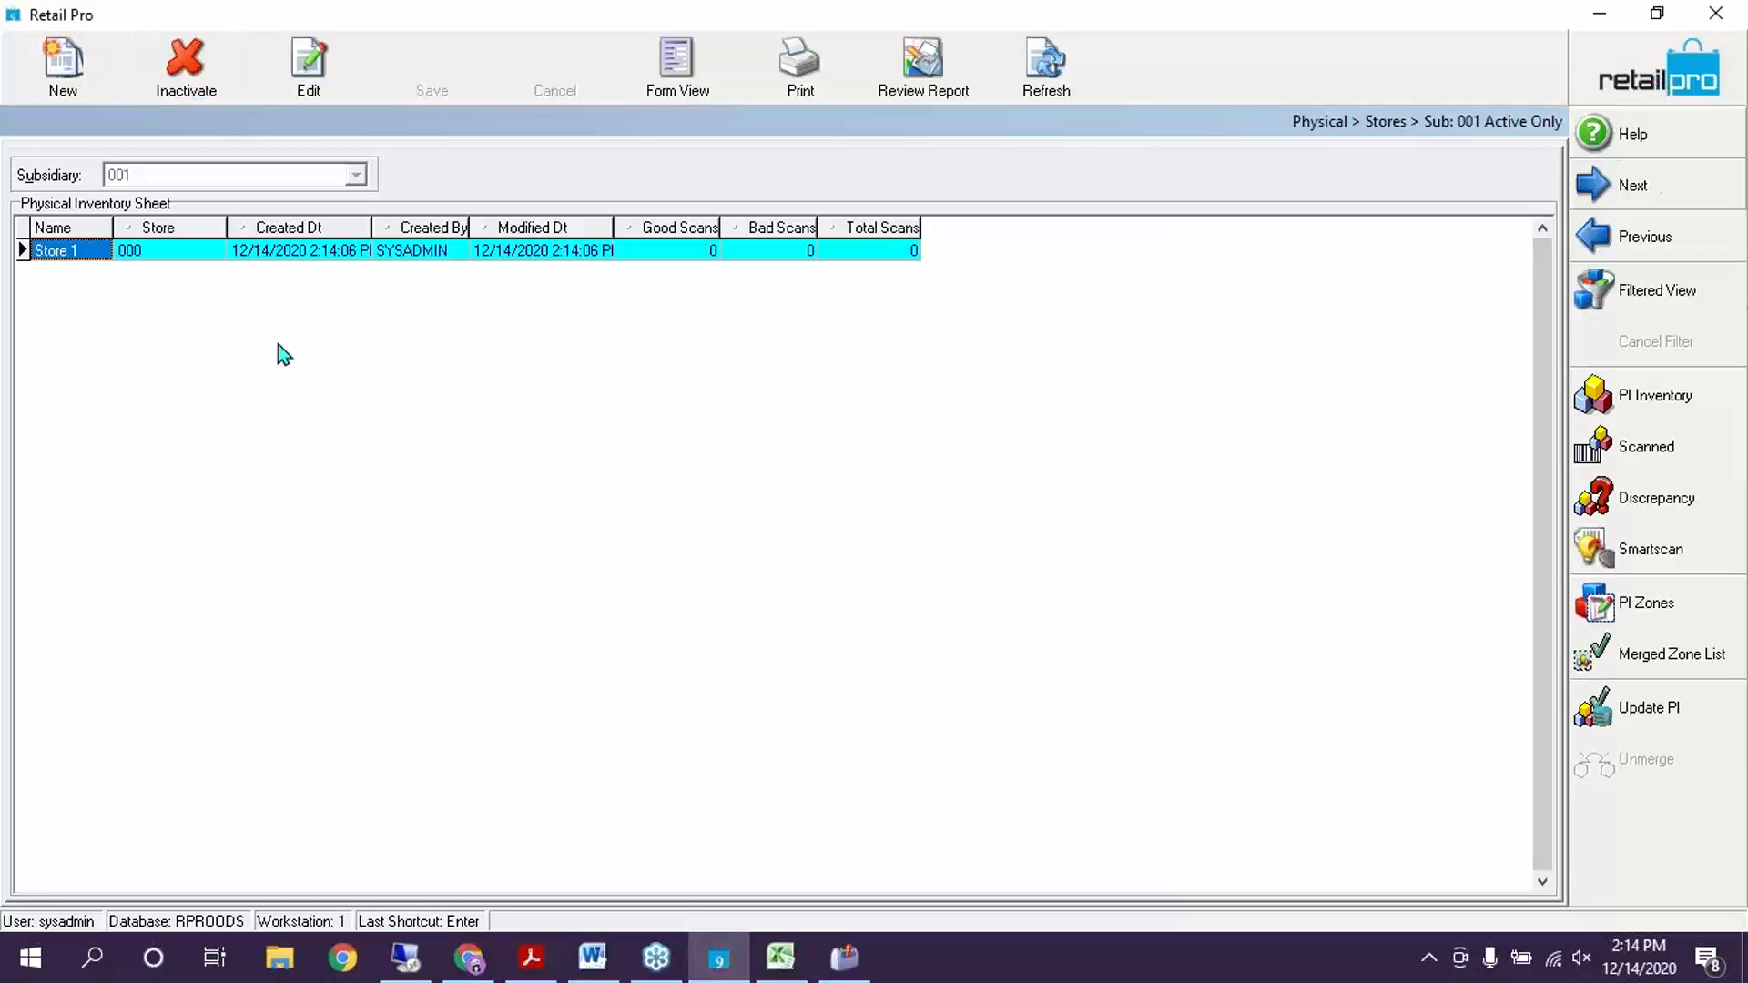
# Inactivate the Store 1 sheet and create a new Training PI for store 001 - Milton
pyautogui.click(188, 85)
pyautogui.click(807, 532)
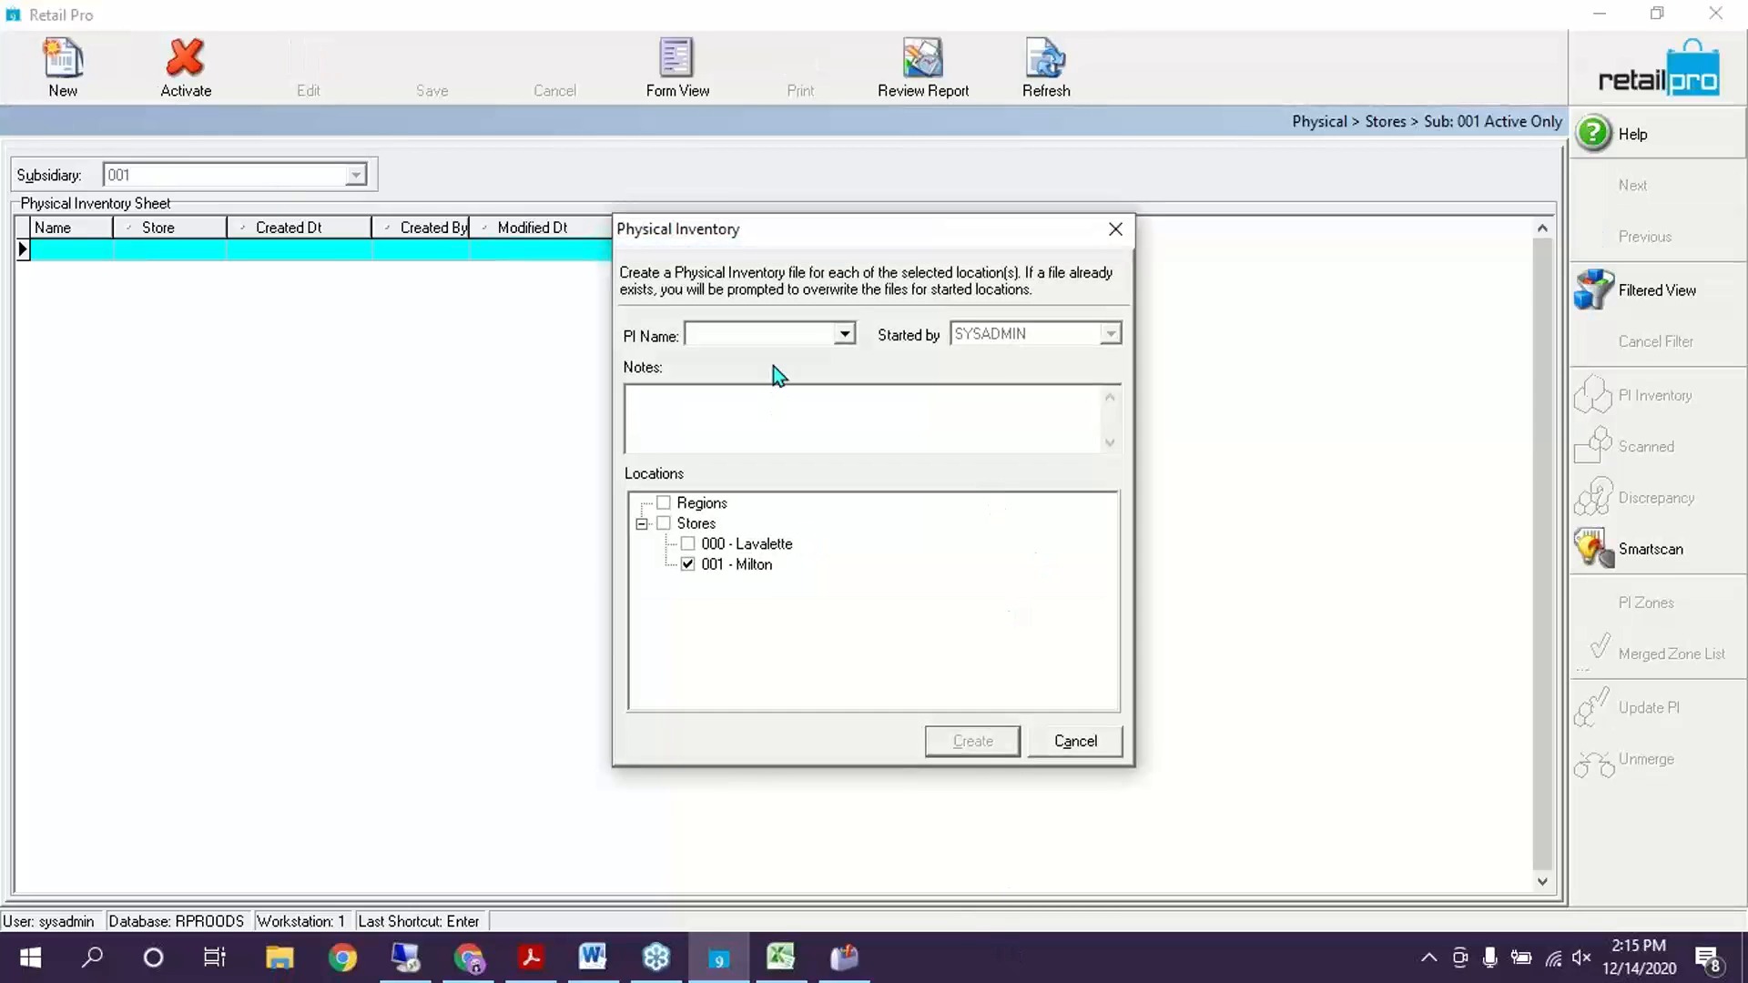
pyautogui.click(844, 336)
pyautogui.click(761, 397)
pyautogui.click(992, 739)
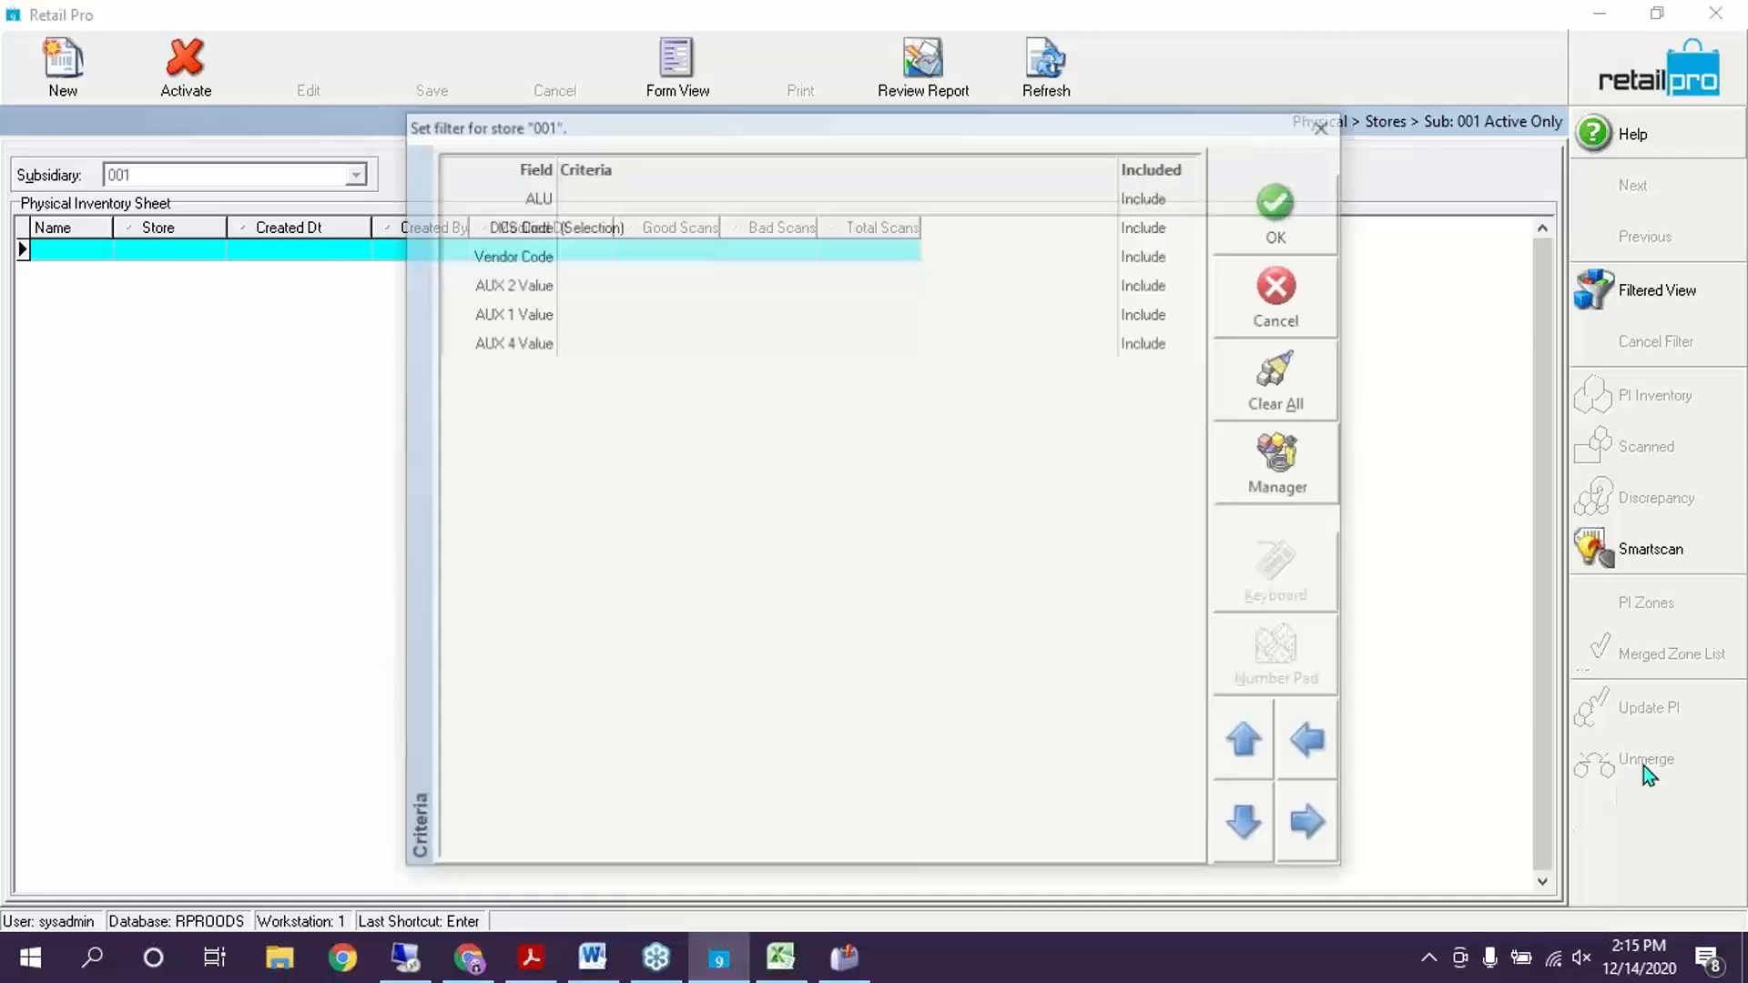
# Clear all filter criteria, build the Training PI, and open its item list
pyautogui.moveTo(810, 132); pyautogui.dragTo(1050, 75)
pyautogui.click(1022, 164)
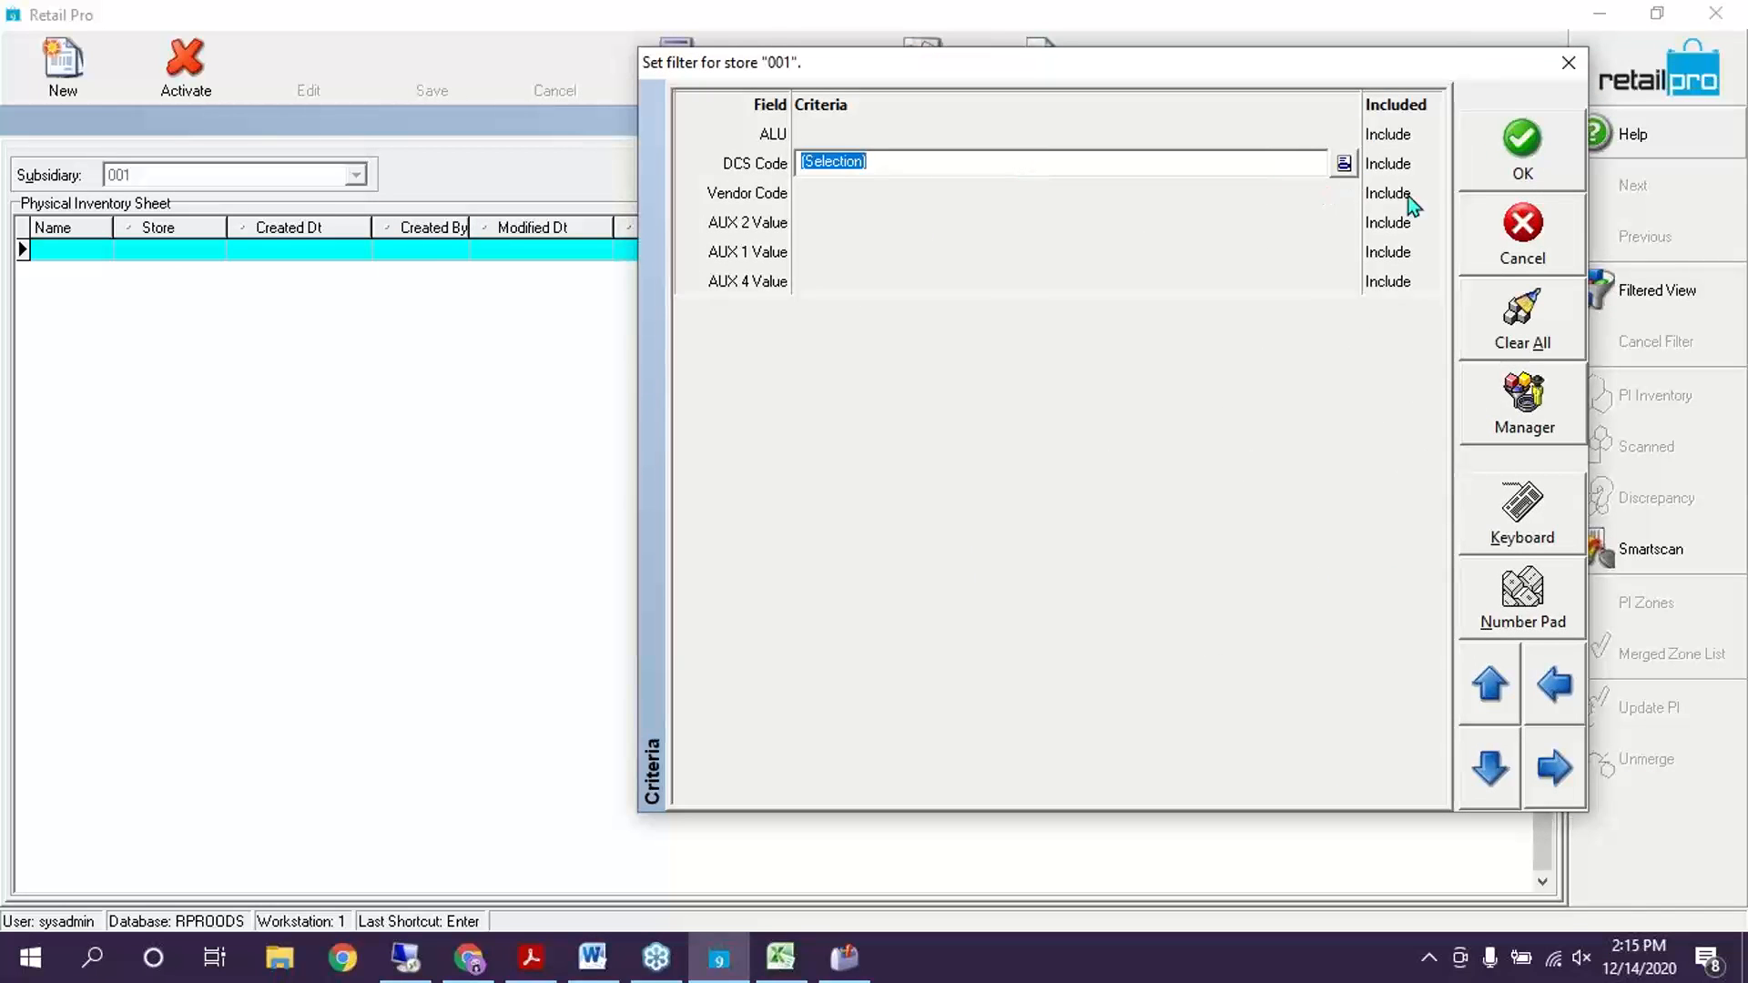
pyautogui.click(1522, 319)
pyautogui.click(894, 225)
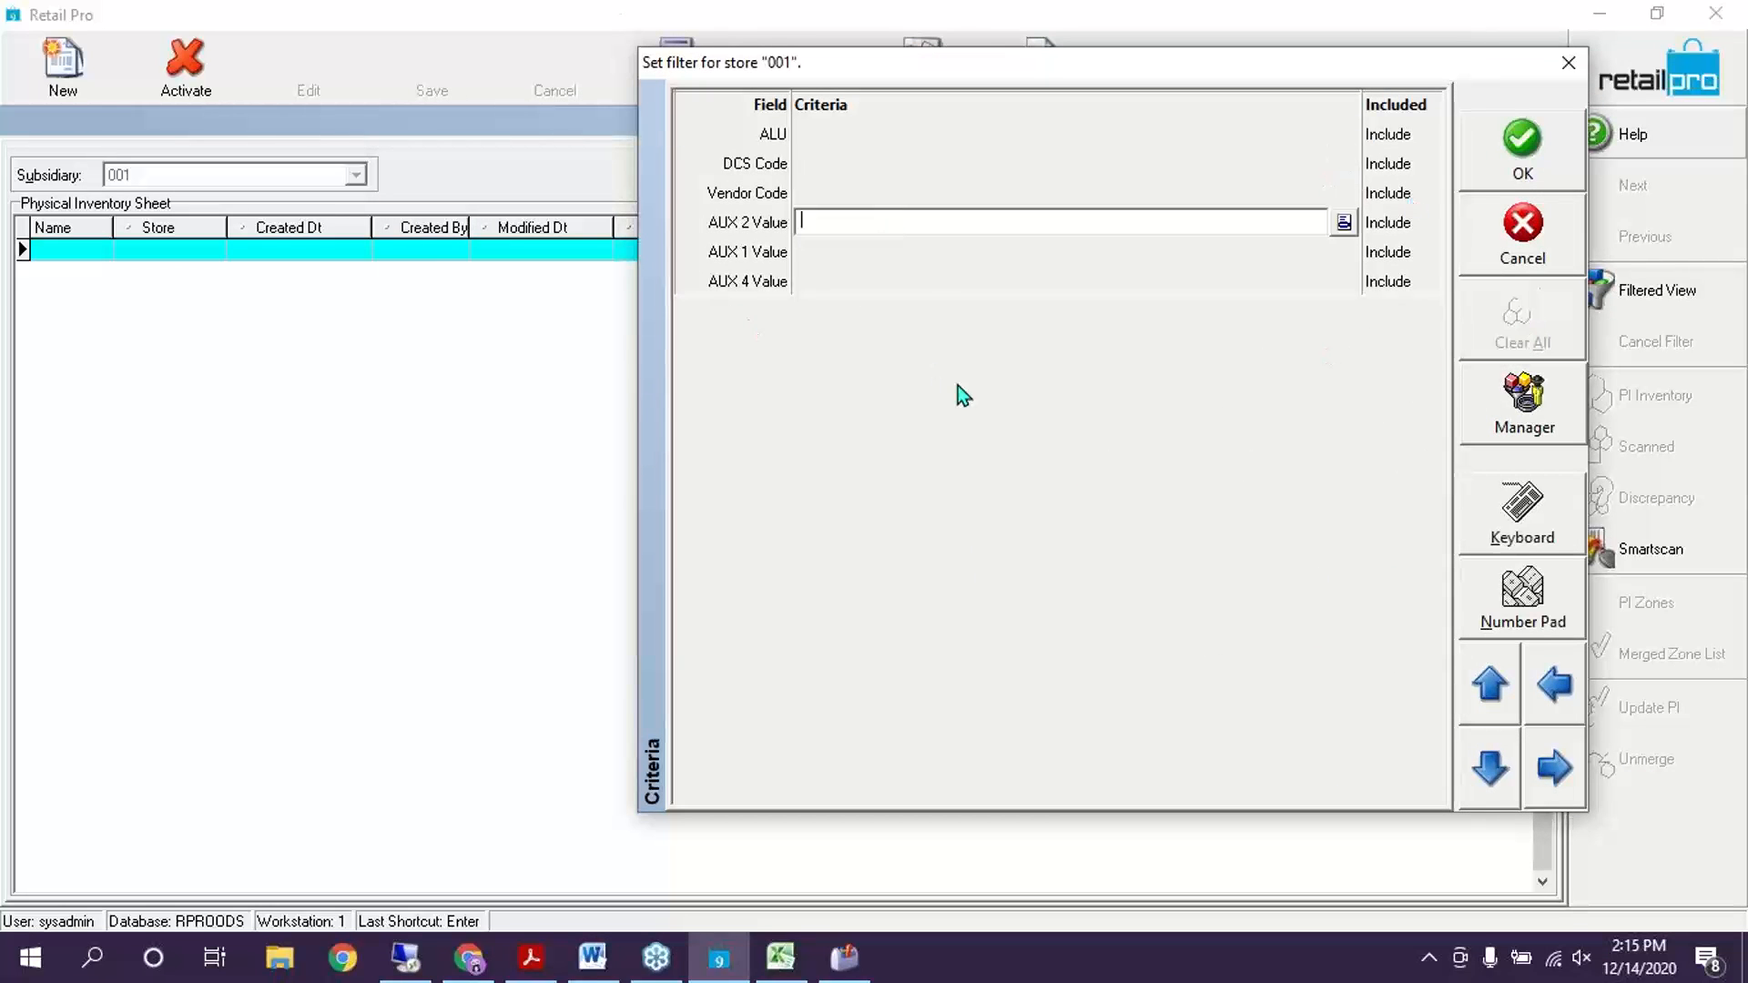
pyautogui.press('Return')
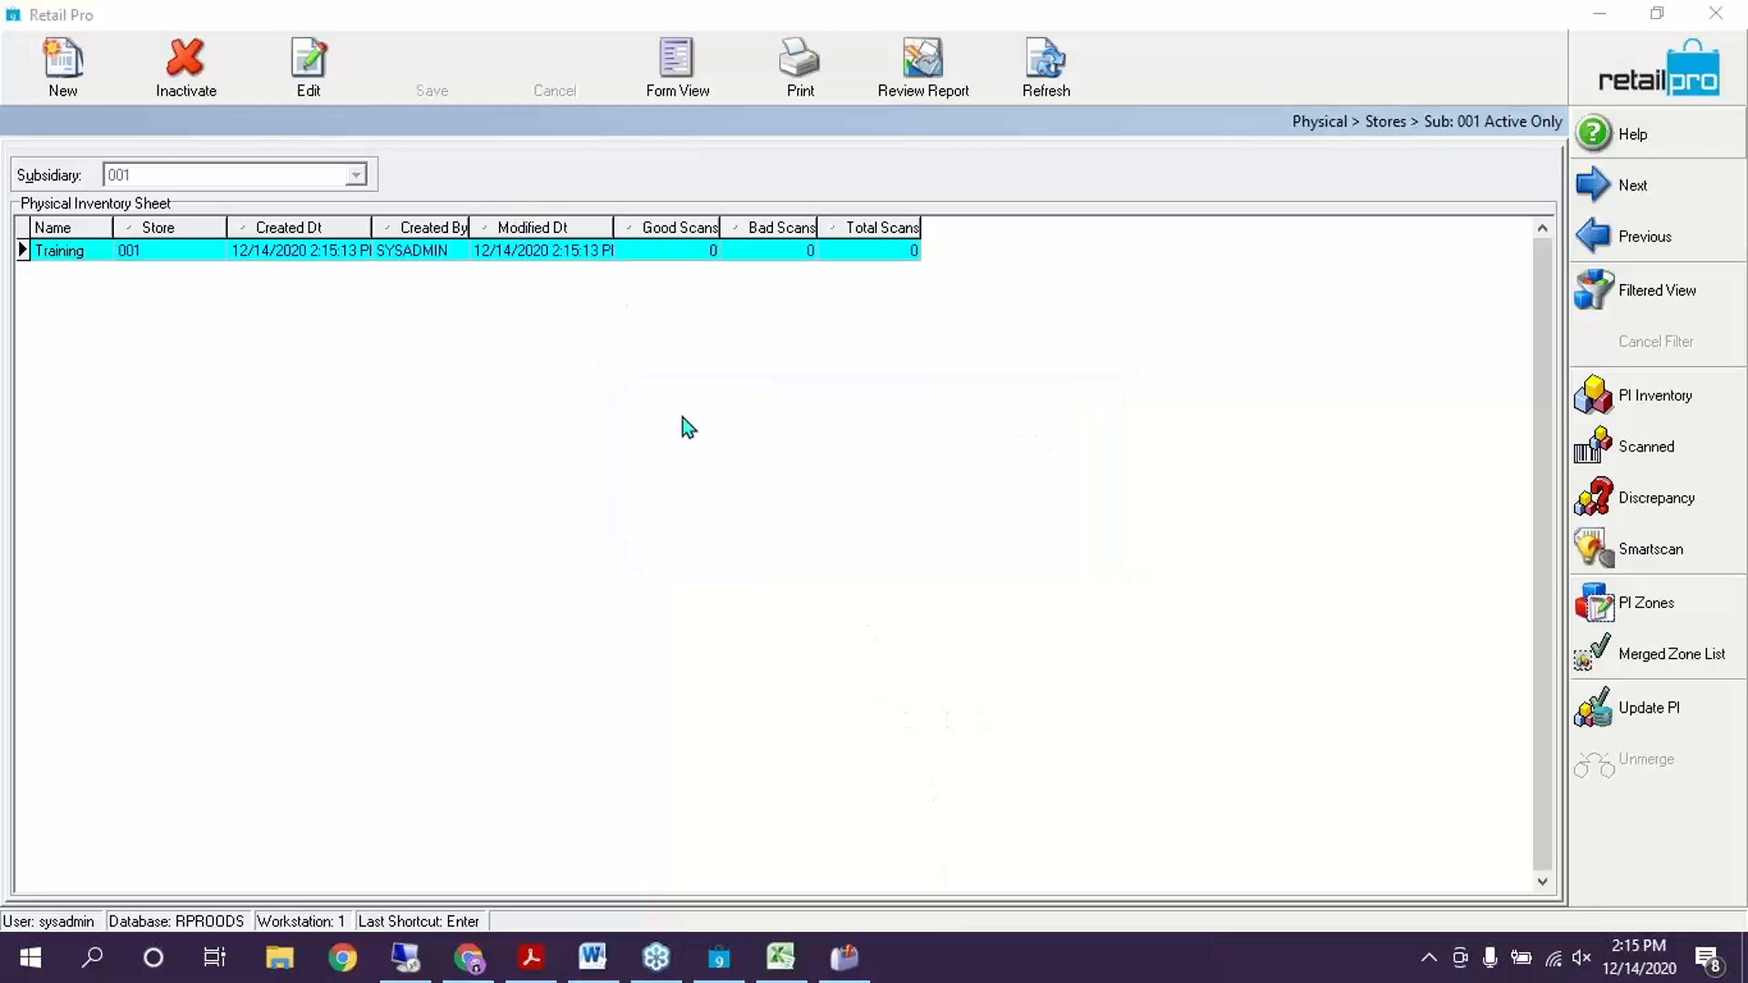
pyautogui.click(1654, 394)
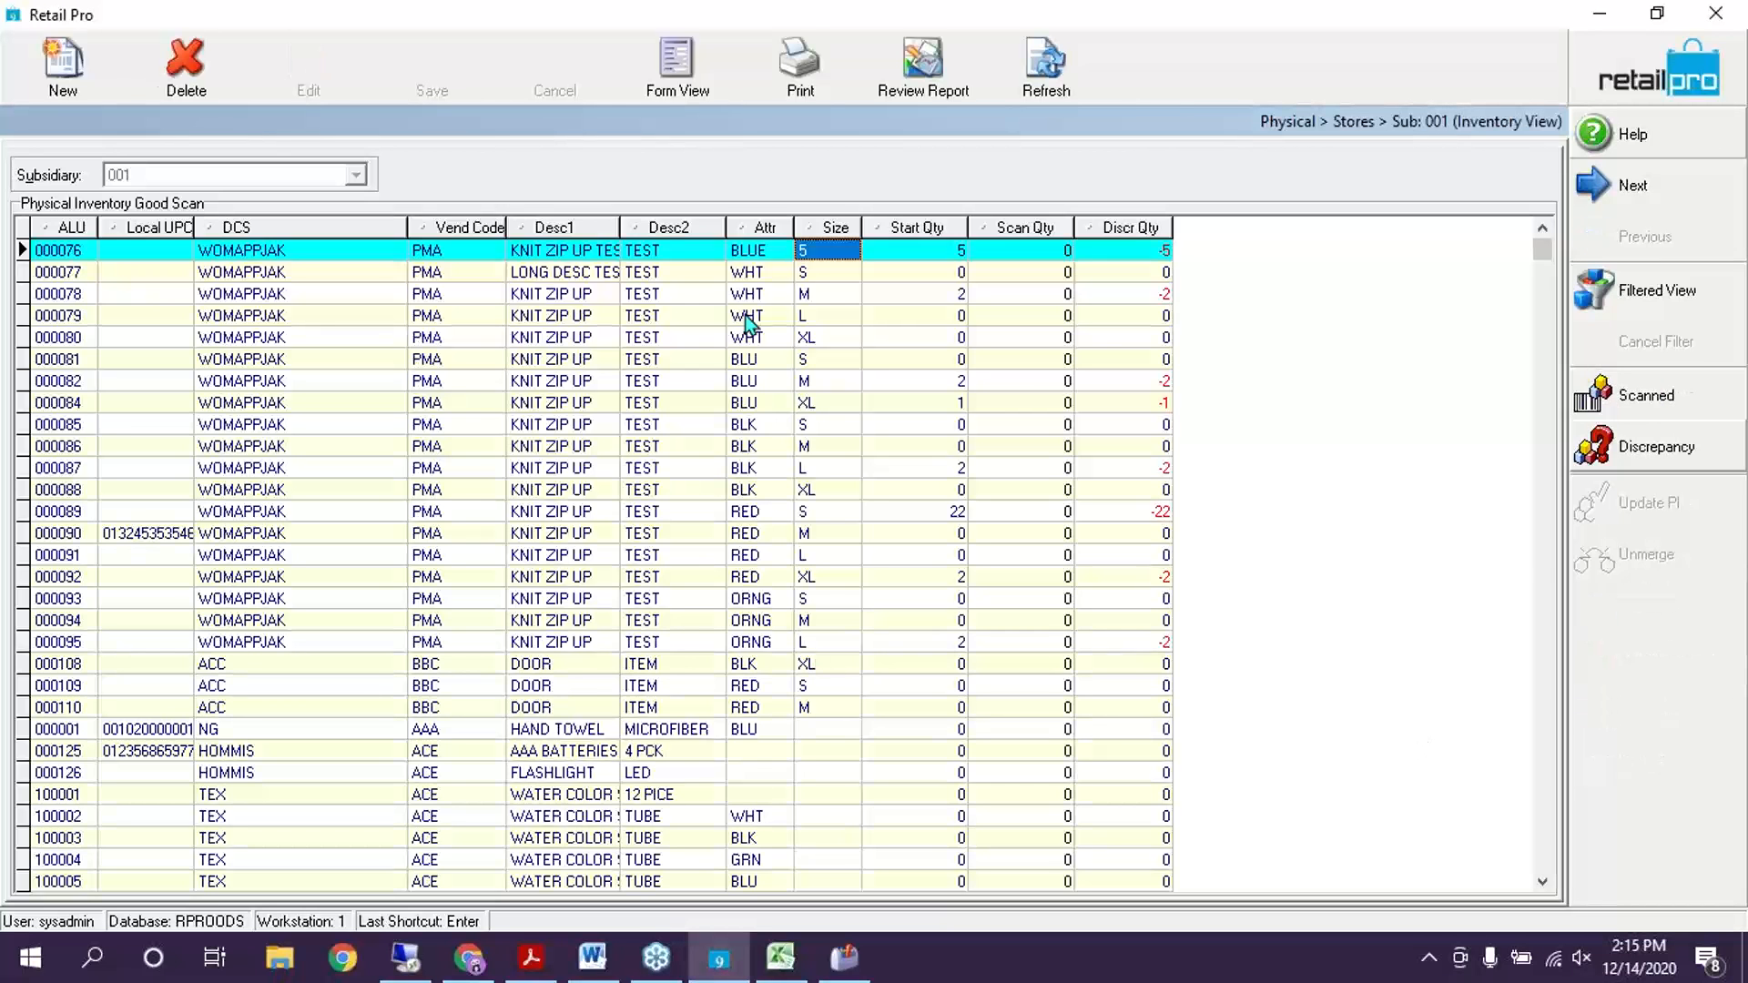
pyautogui.scroll(-20, 862, 495)
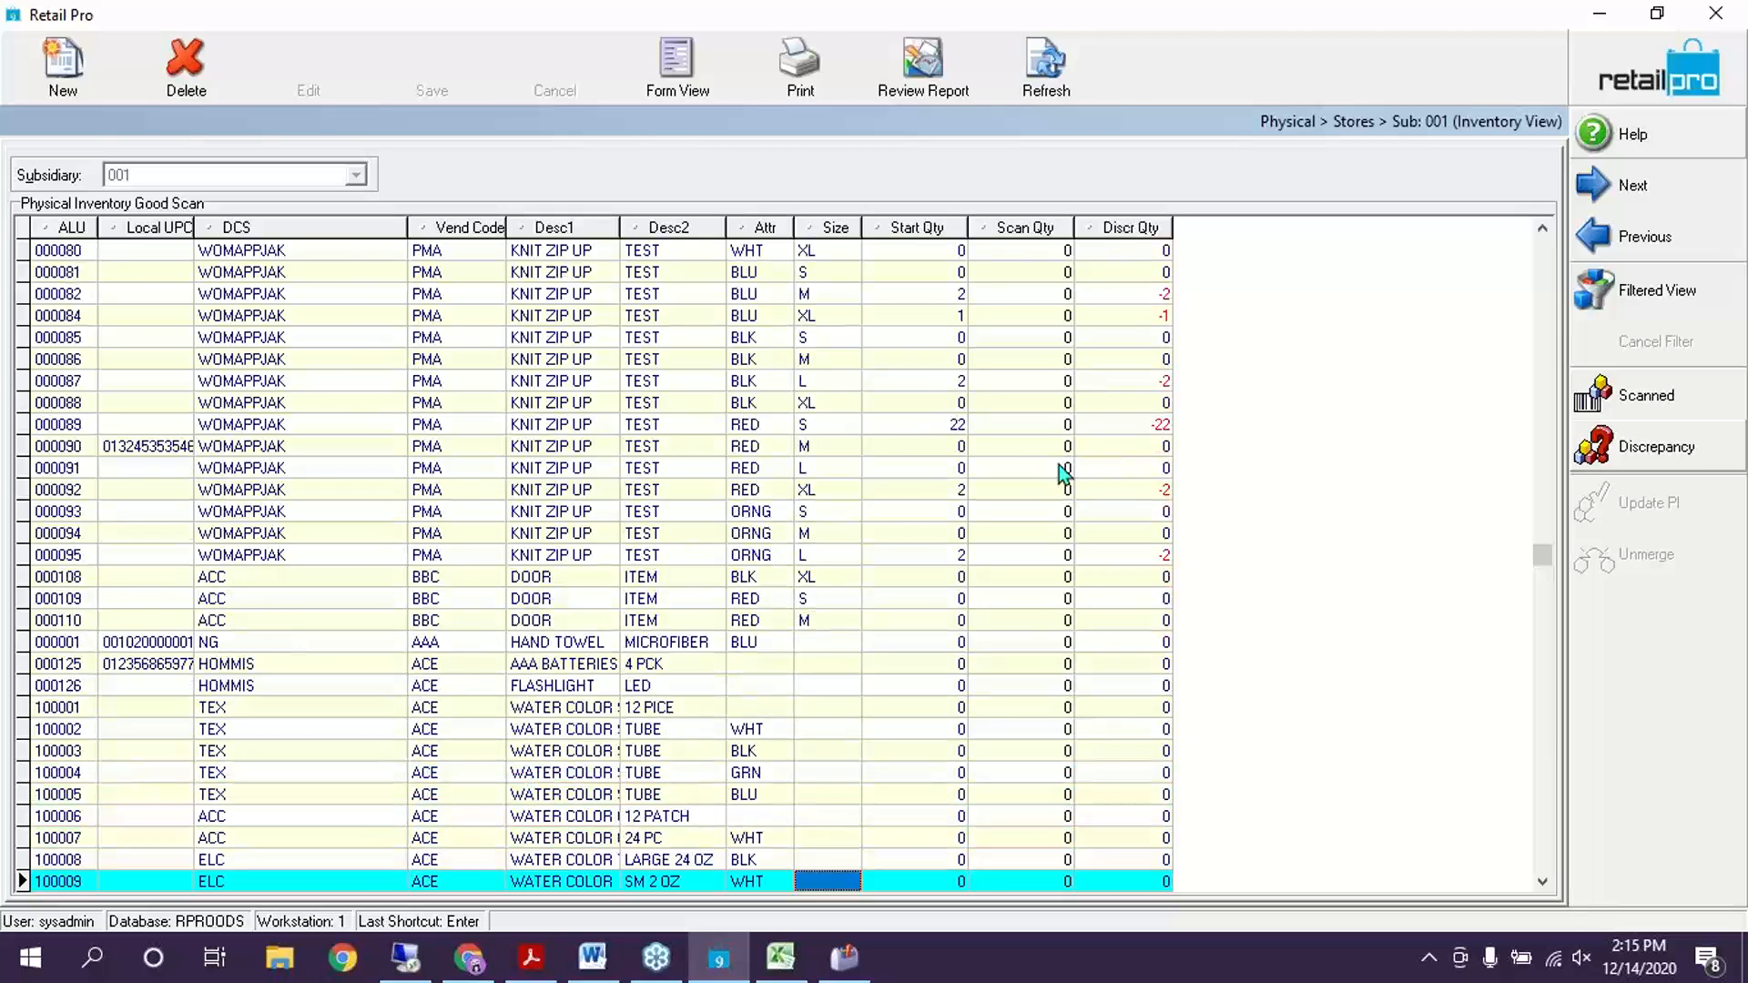
pyautogui.scroll(20, 1128, 457)
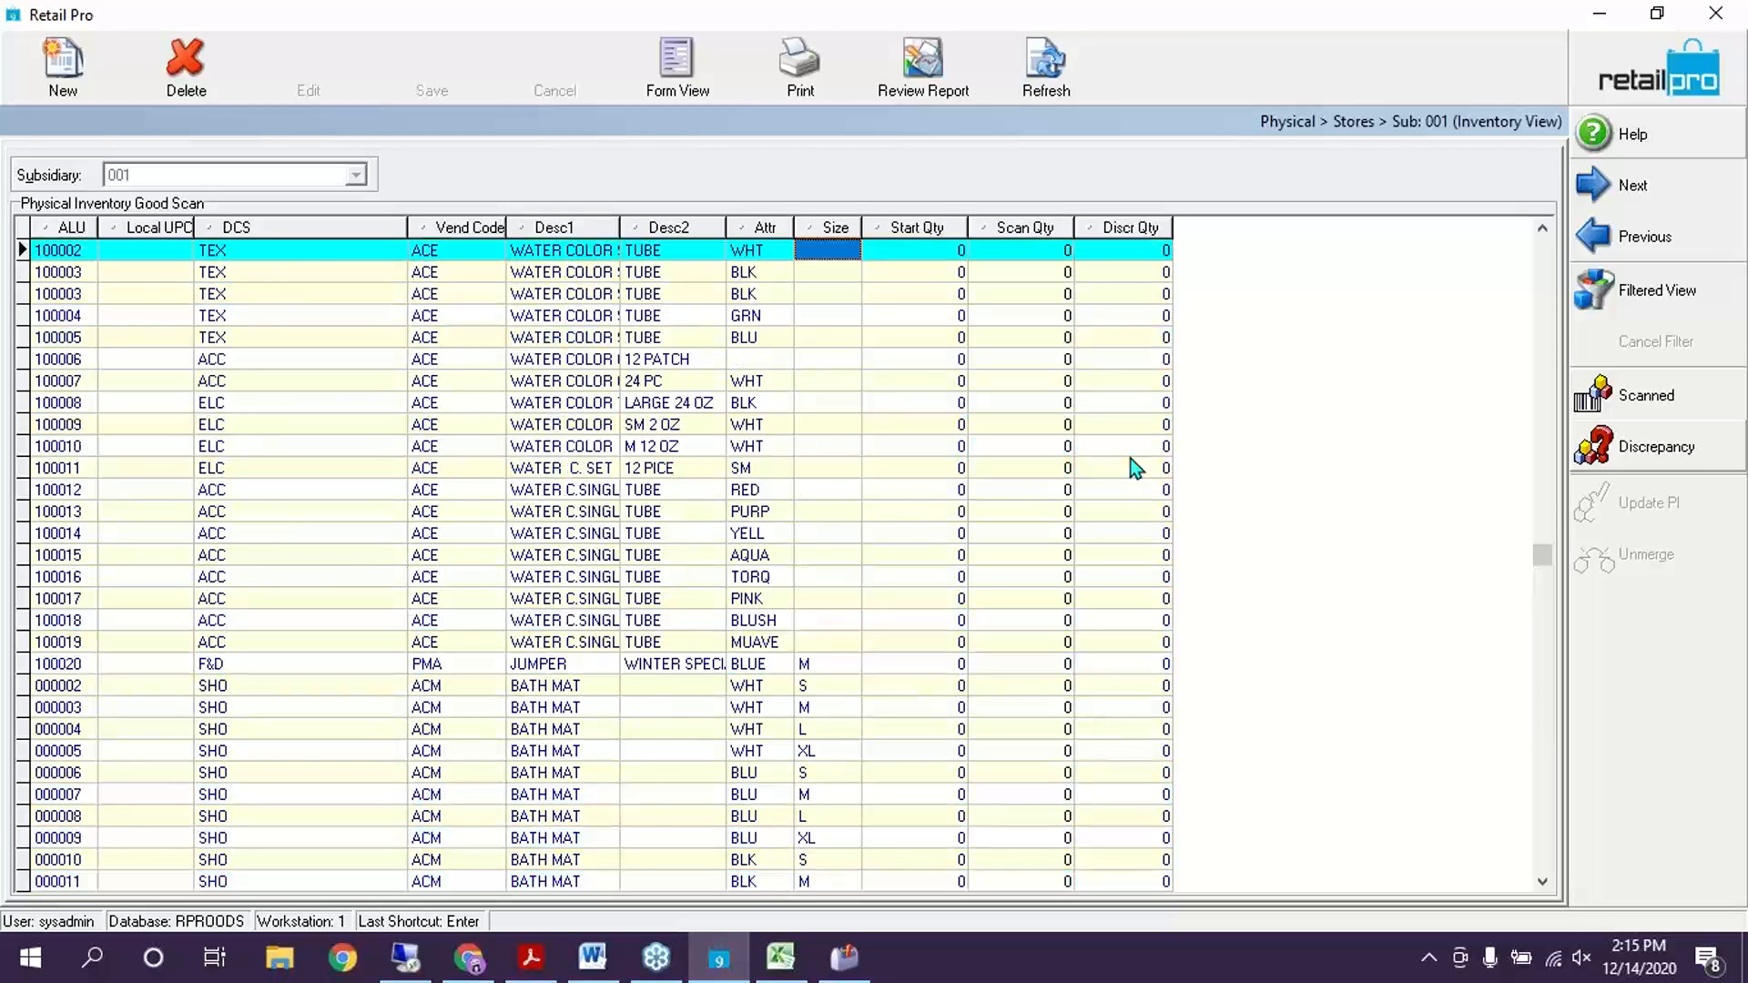
pyautogui.scroll(10, 1128, 460)
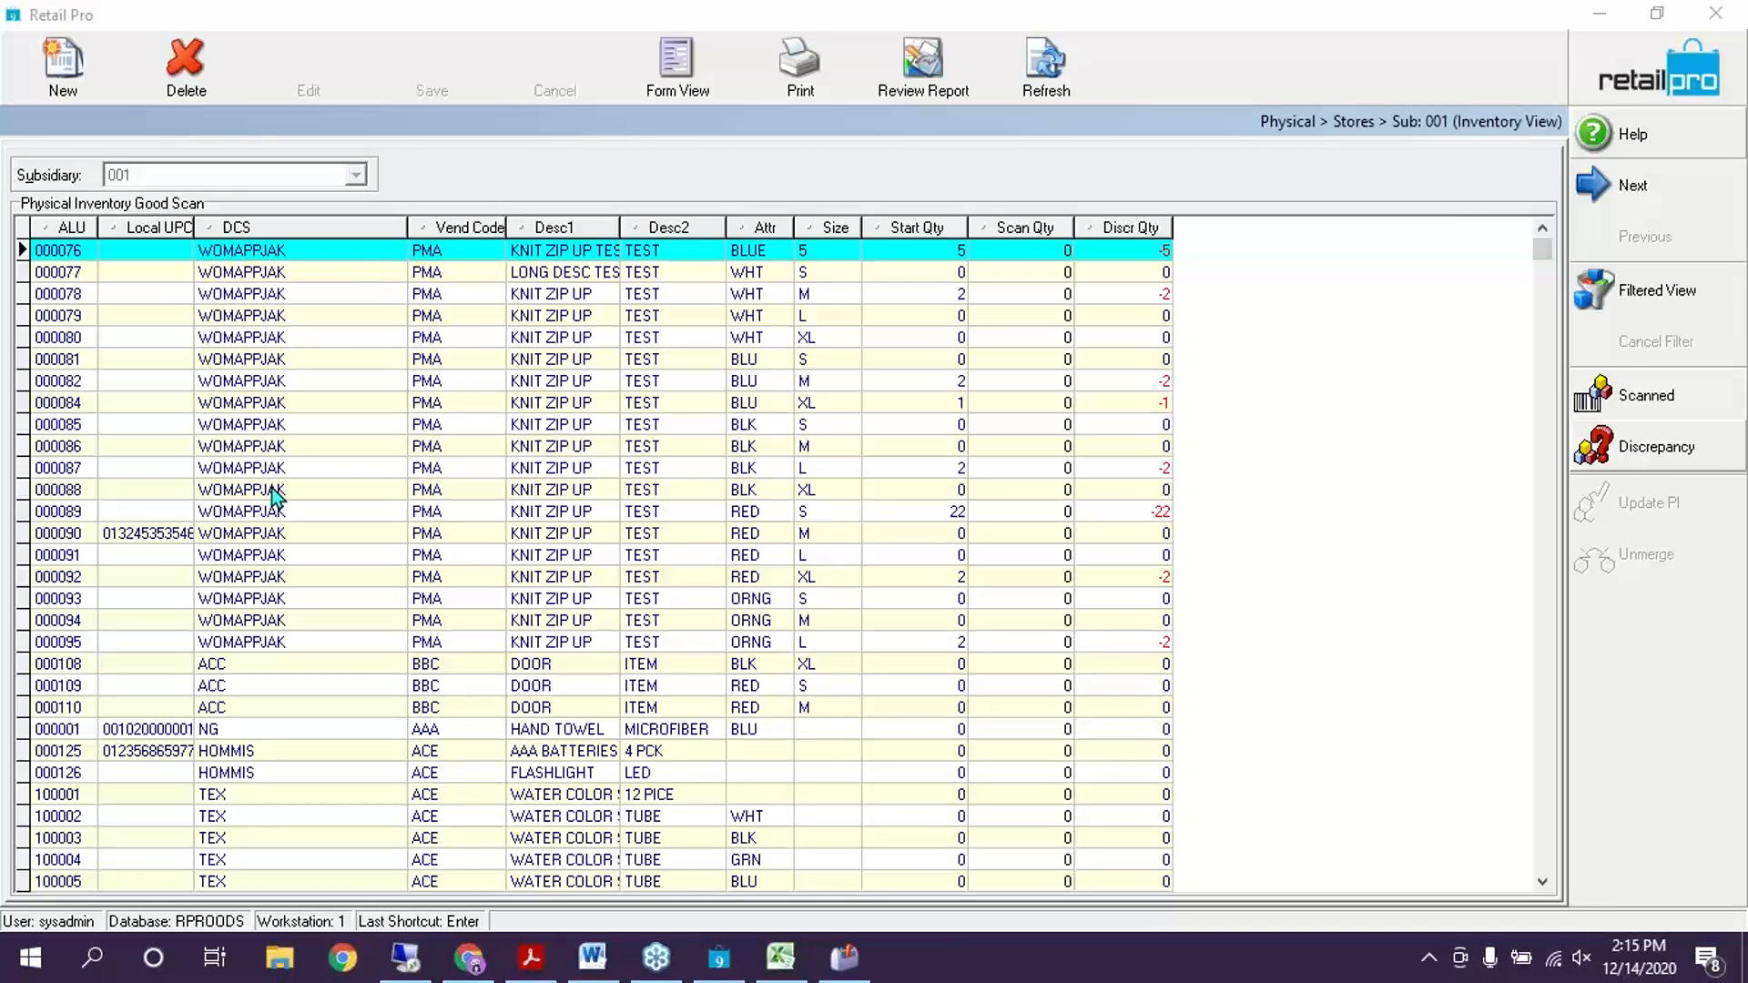
pyautogui.press('Down')
pyautogui.press('Down')
pyautogui.press('Down')
pyautogui.press('Down')
pyautogui.press('Down')
pyautogui.press('Down')
pyautogui.press('Down')
pyautogui.press('Down')
pyautogui.press('Down')
pyautogui.press('Down')
pyautogui.press('Down')
pyautogui.press('Down')
pyautogui.press('Down')
pyautogui.press('Down')
pyautogui.press('Down')
pyautogui.press('Down')
pyautogui.press('Down')
pyautogui.press('Down')
pyautogui.press('Down')
pyautogui.press('Down')
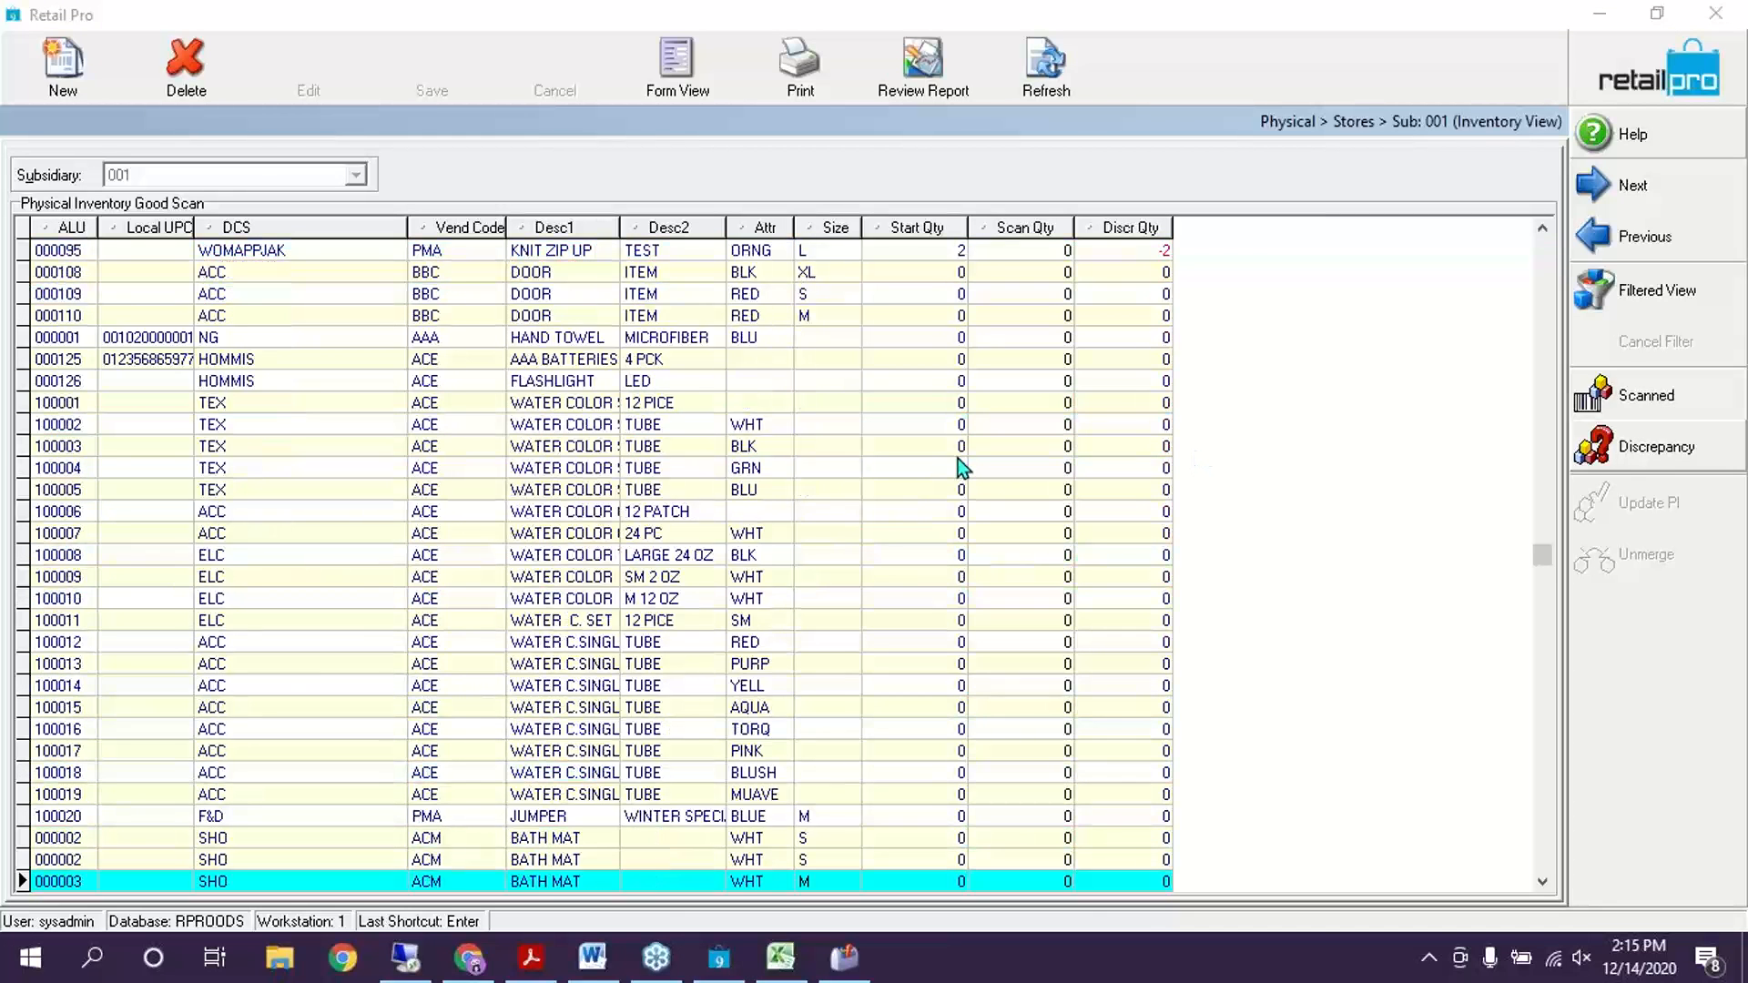
pyautogui.press('Down')
pyautogui.press('Down')
pyautogui.press('Down')
pyautogui.press('Down')
pyautogui.press('Down')
pyautogui.press('Down')
pyautogui.press('Down')
pyautogui.press('Down')
pyautogui.press('Down')
pyautogui.press('Down')
pyautogui.press('Down')
pyautogui.press('Down')
pyautogui.press('Down')
pyautogui.press('Down')
pyautogui.press('Down')
pyautogui.press('Down')
pyautogui.press('Down')
pyautogui.press('Down')
pyautogui.press('Down')
pyautogui.press('Down')
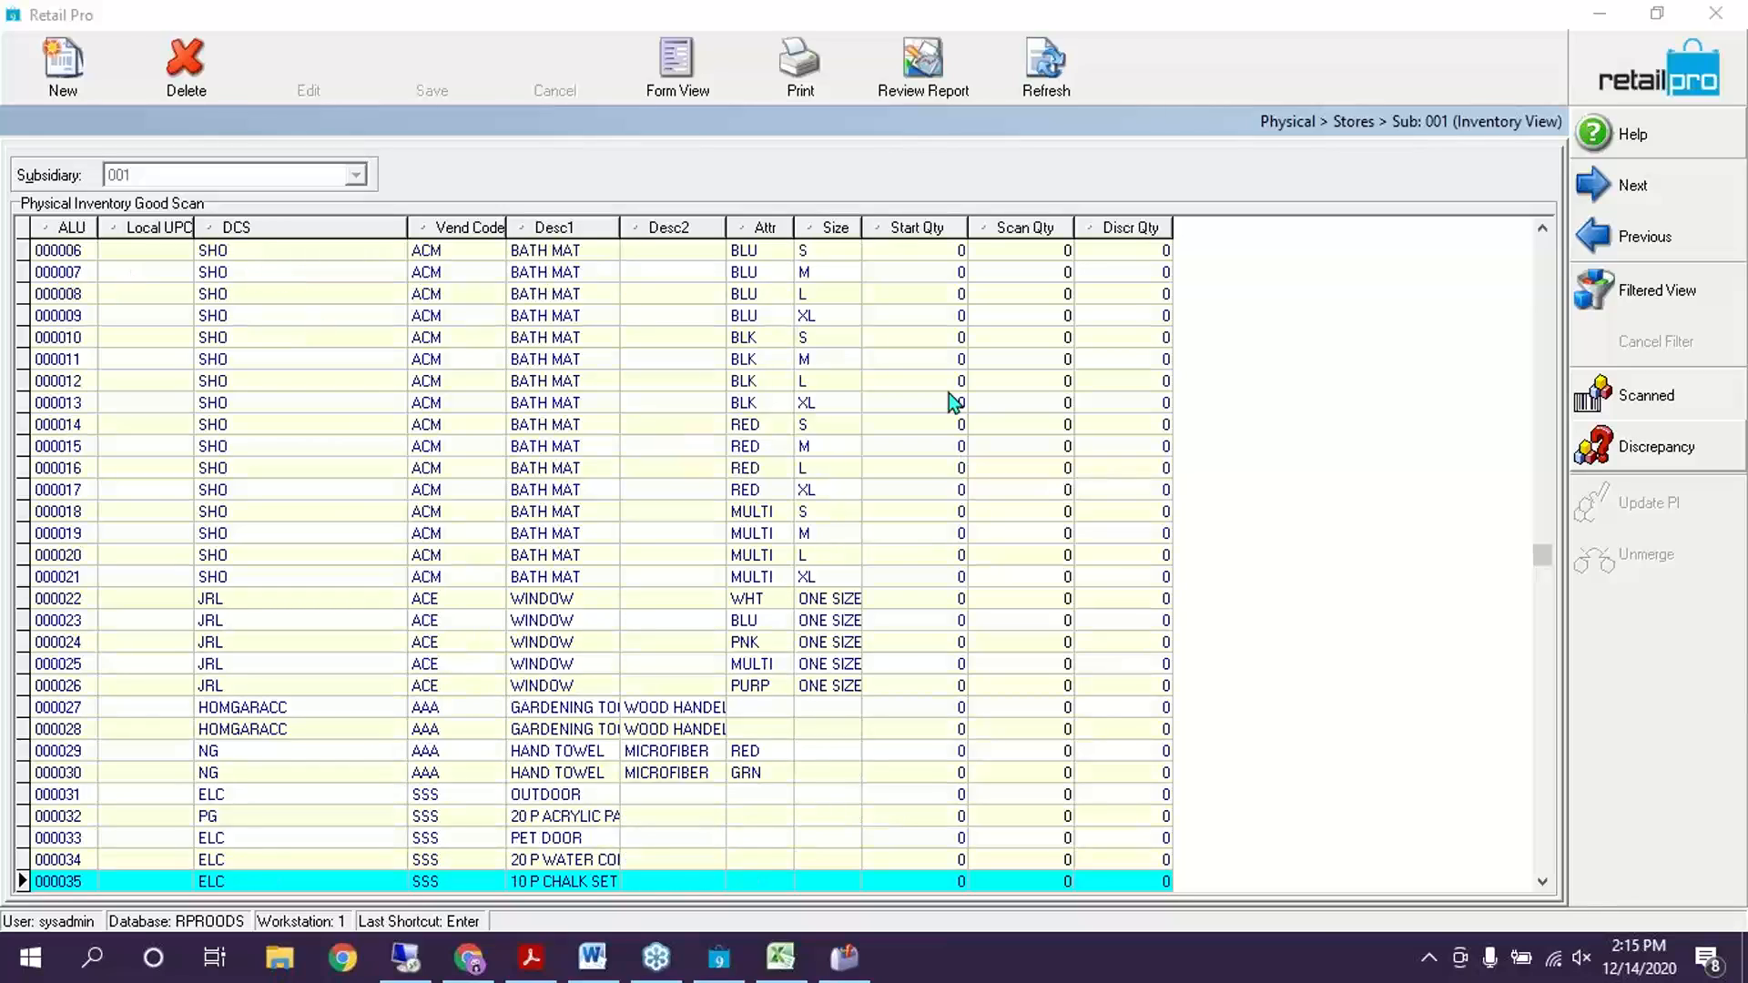
pyautogui.press('Down')
pyautogui.press('Down')
pyautogui.press('Down')
pyautogui.press('Down')
pyautogui.press('Down')
pyautogui.press('Down')
pyautogui.press('Down')
pyautogui.press('Down')
pyautogui.press('Down')
pyautogui.press('Down')
pyautogui.press('Down')
pyautogui.press('Down')
pyautogui.press('Down')
pyautogui.press('Down')
pyautogui.press('Down')
pyautogui.press('Down')
pyautogui.press('Down')
pyautogui.press('Down')
pyautogui.press('Down')
pyautogui.press('Down')
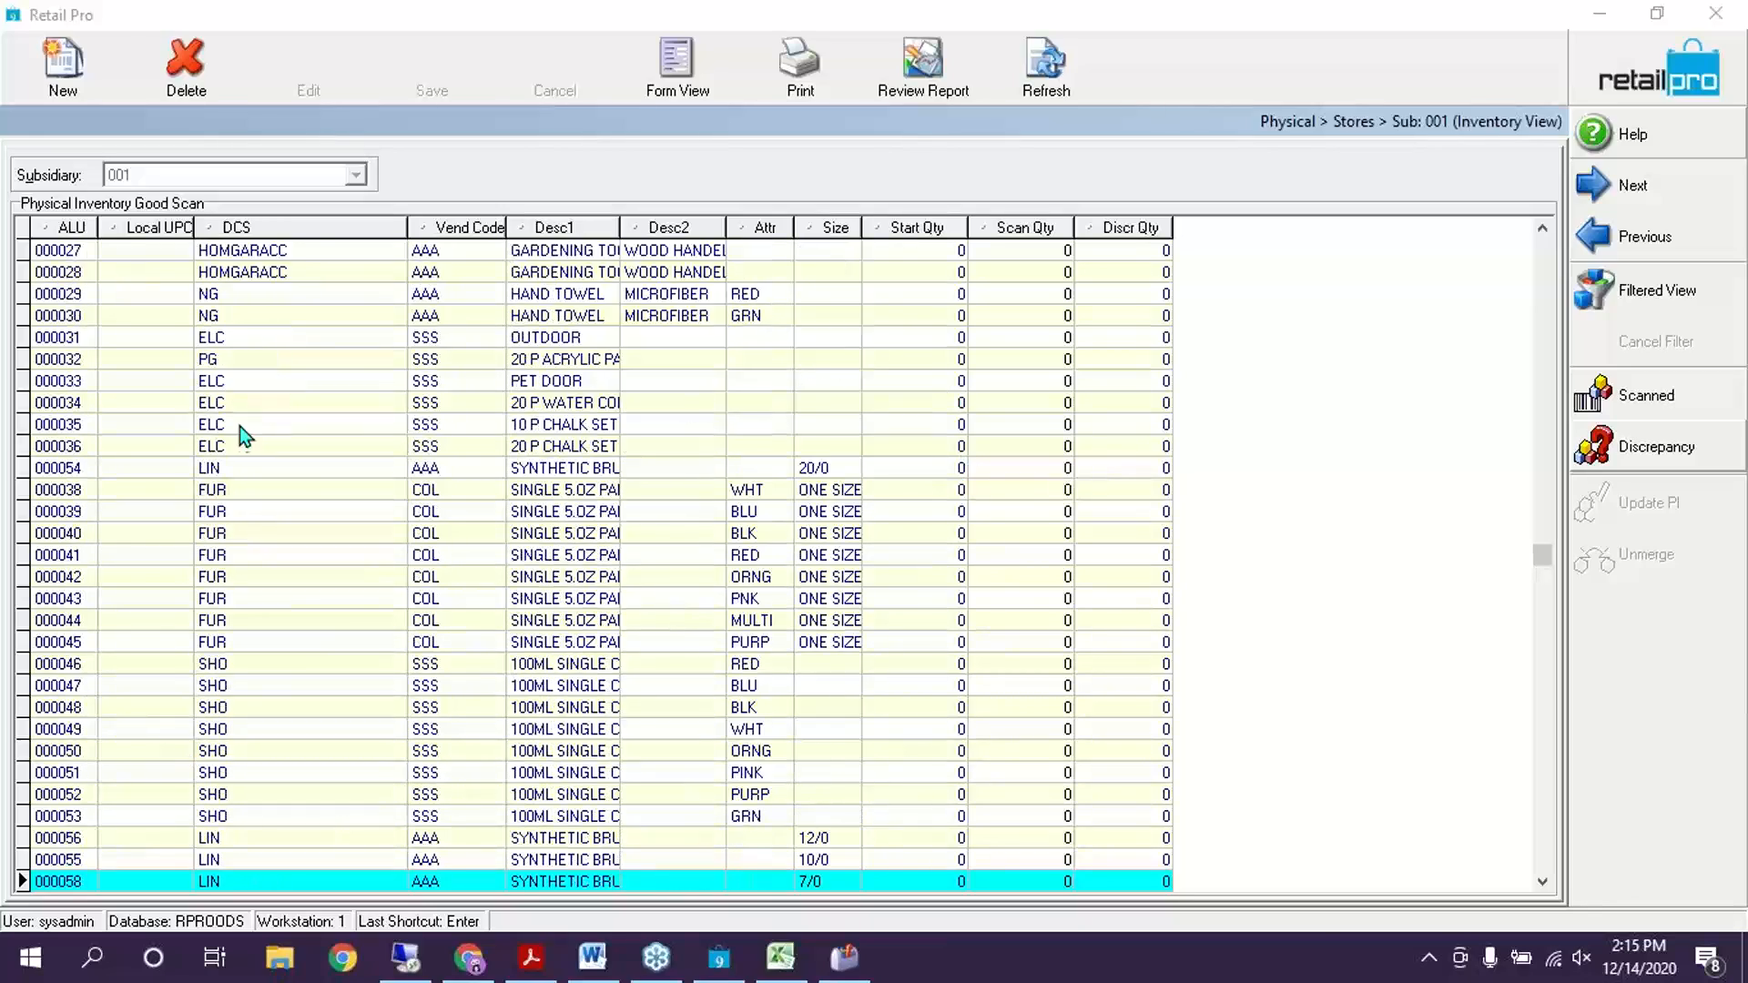
pyautogui.press('Down')
pyautogui.press('Down')
pyautogui.press('Down')
pyautogui.press('Down')
pyautogui.press('Down')
pyautogui.press('Down')
pyautogui.press('Down')
pyautogui.press('Down')
pyautogui.press('Down')
pyautogui.press('Down')
pyautogui.press('Down')
pyautogui.press('Down')
pyautogui.press('Down')
pyautogui.press('Down')
pyautogui.press('Down')
pyautogui.press('Down')
pyautogui.press('Down')
pyautogui.press('Down')
pyautogui.press('Down')
pyautogui.press('Down')
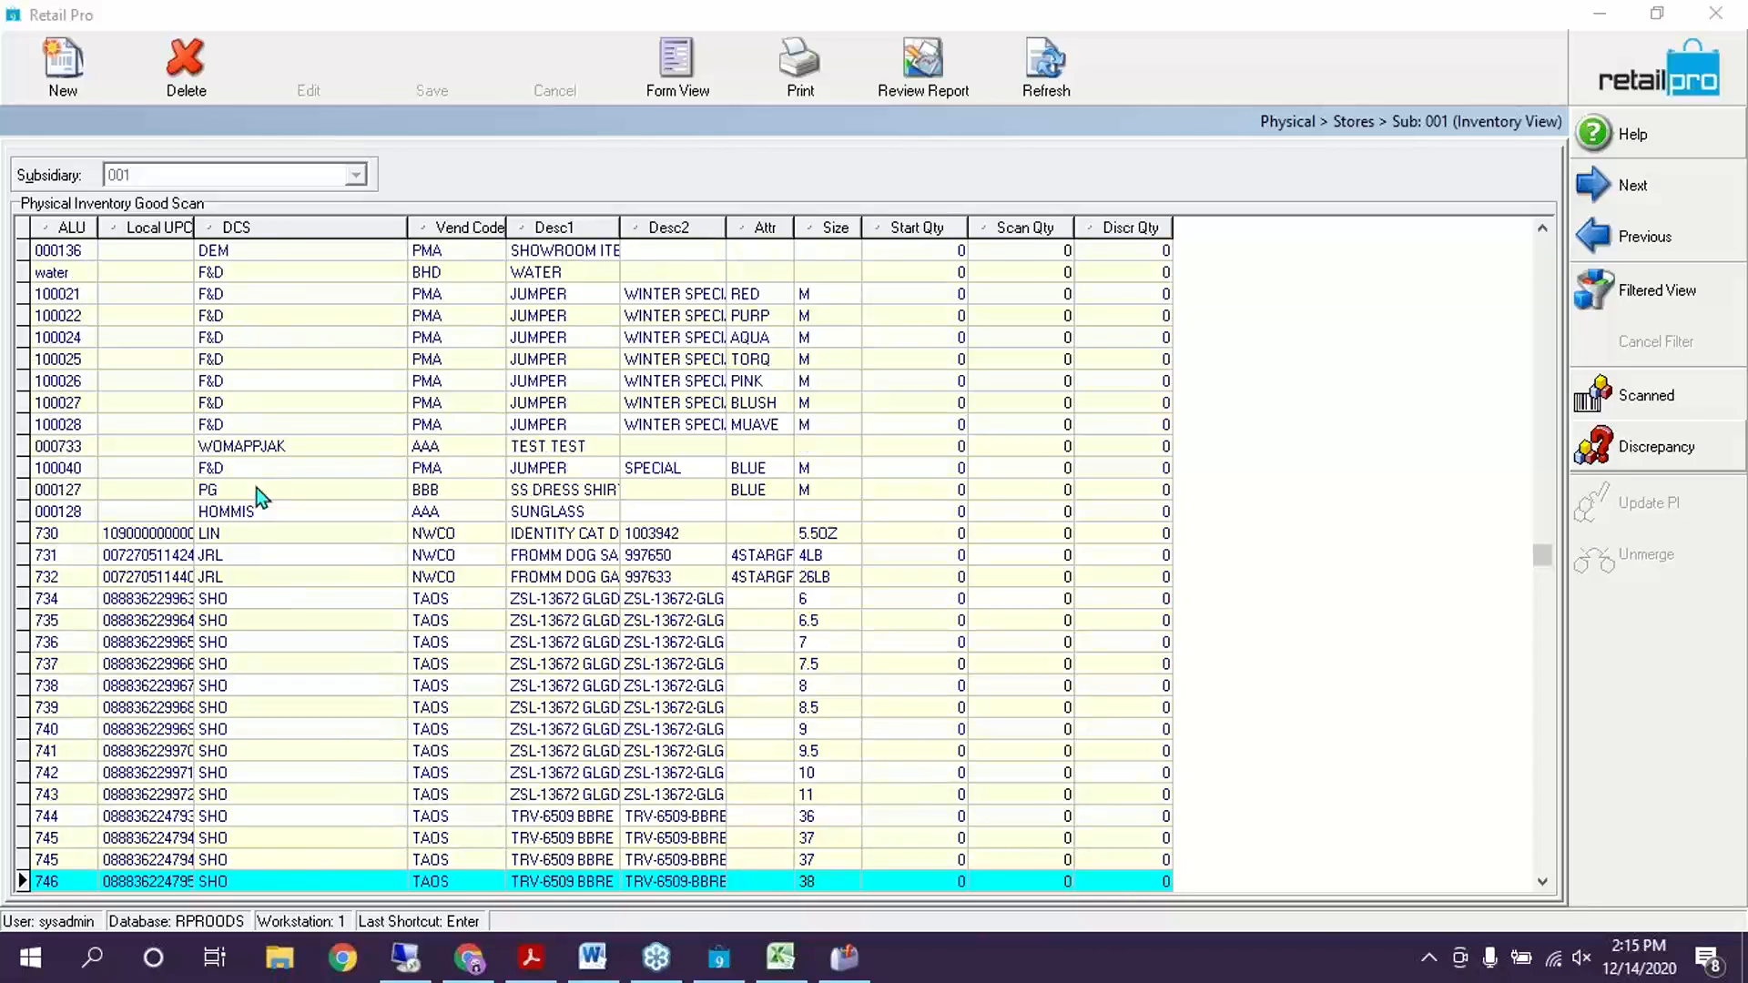
pyautogui.press('Down')
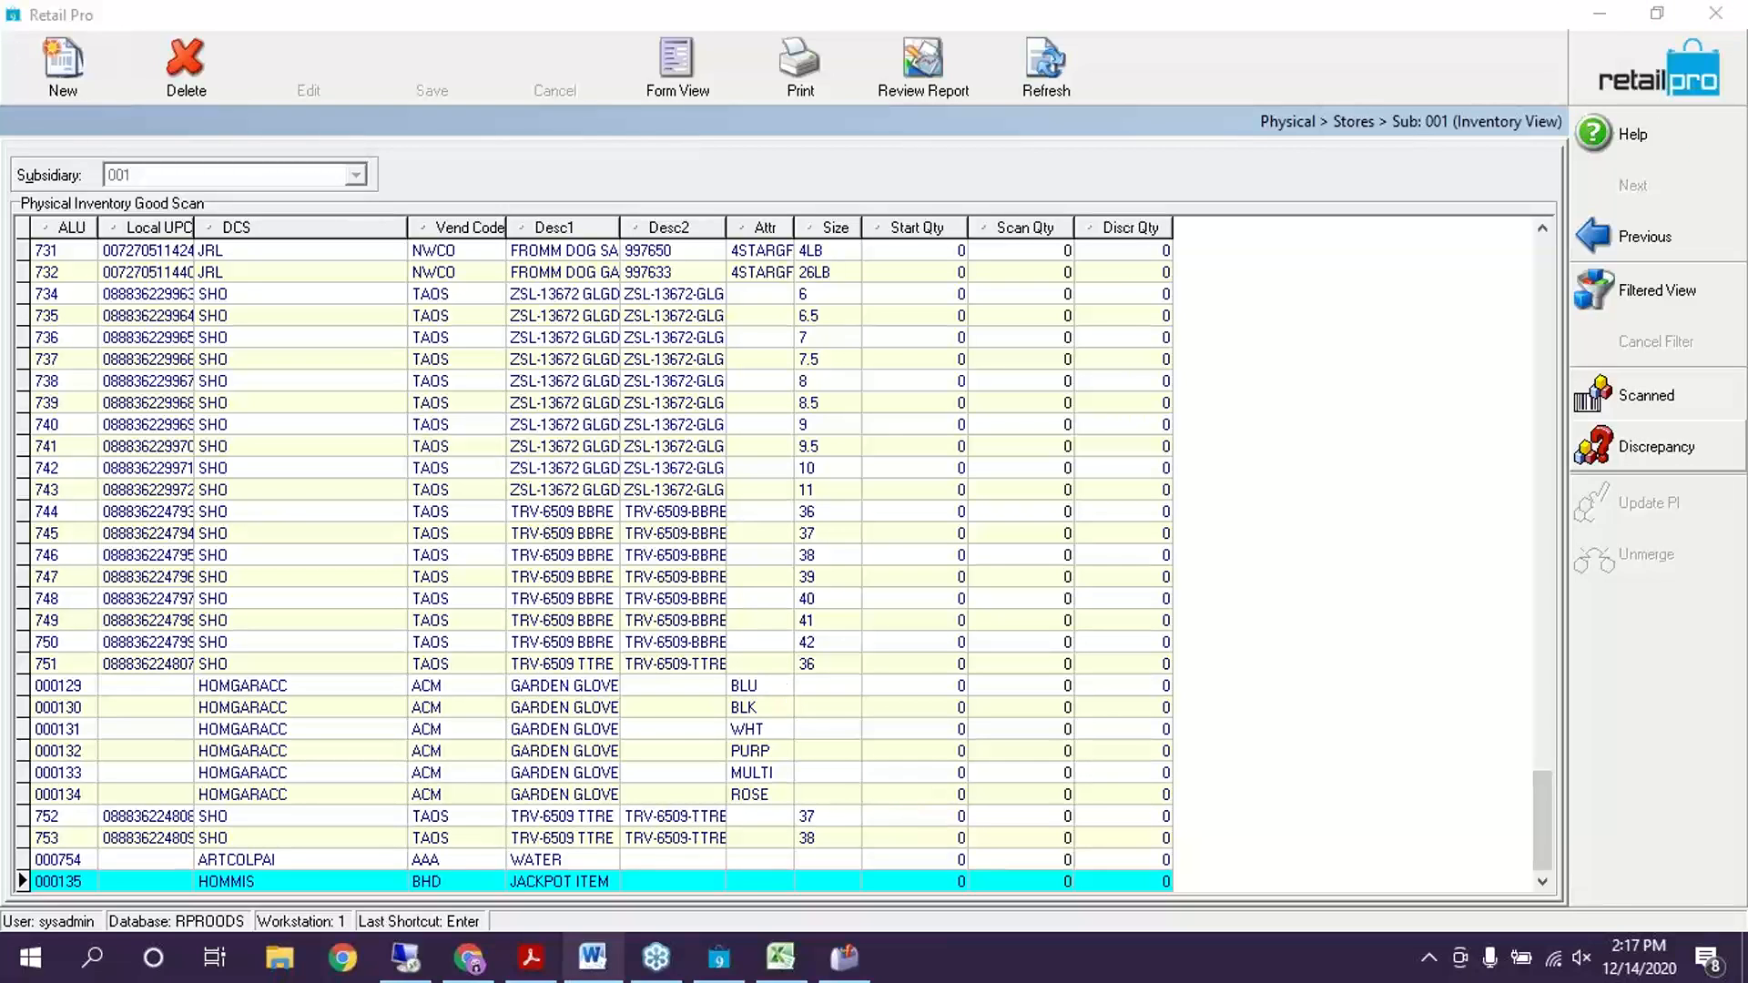
pyautogui.click(515, 970)
# Read pages 3–5 of the v9 PI - PT.pdf guide in Acrobat, then minimize it
pyautogui.moveTo(515, 973)
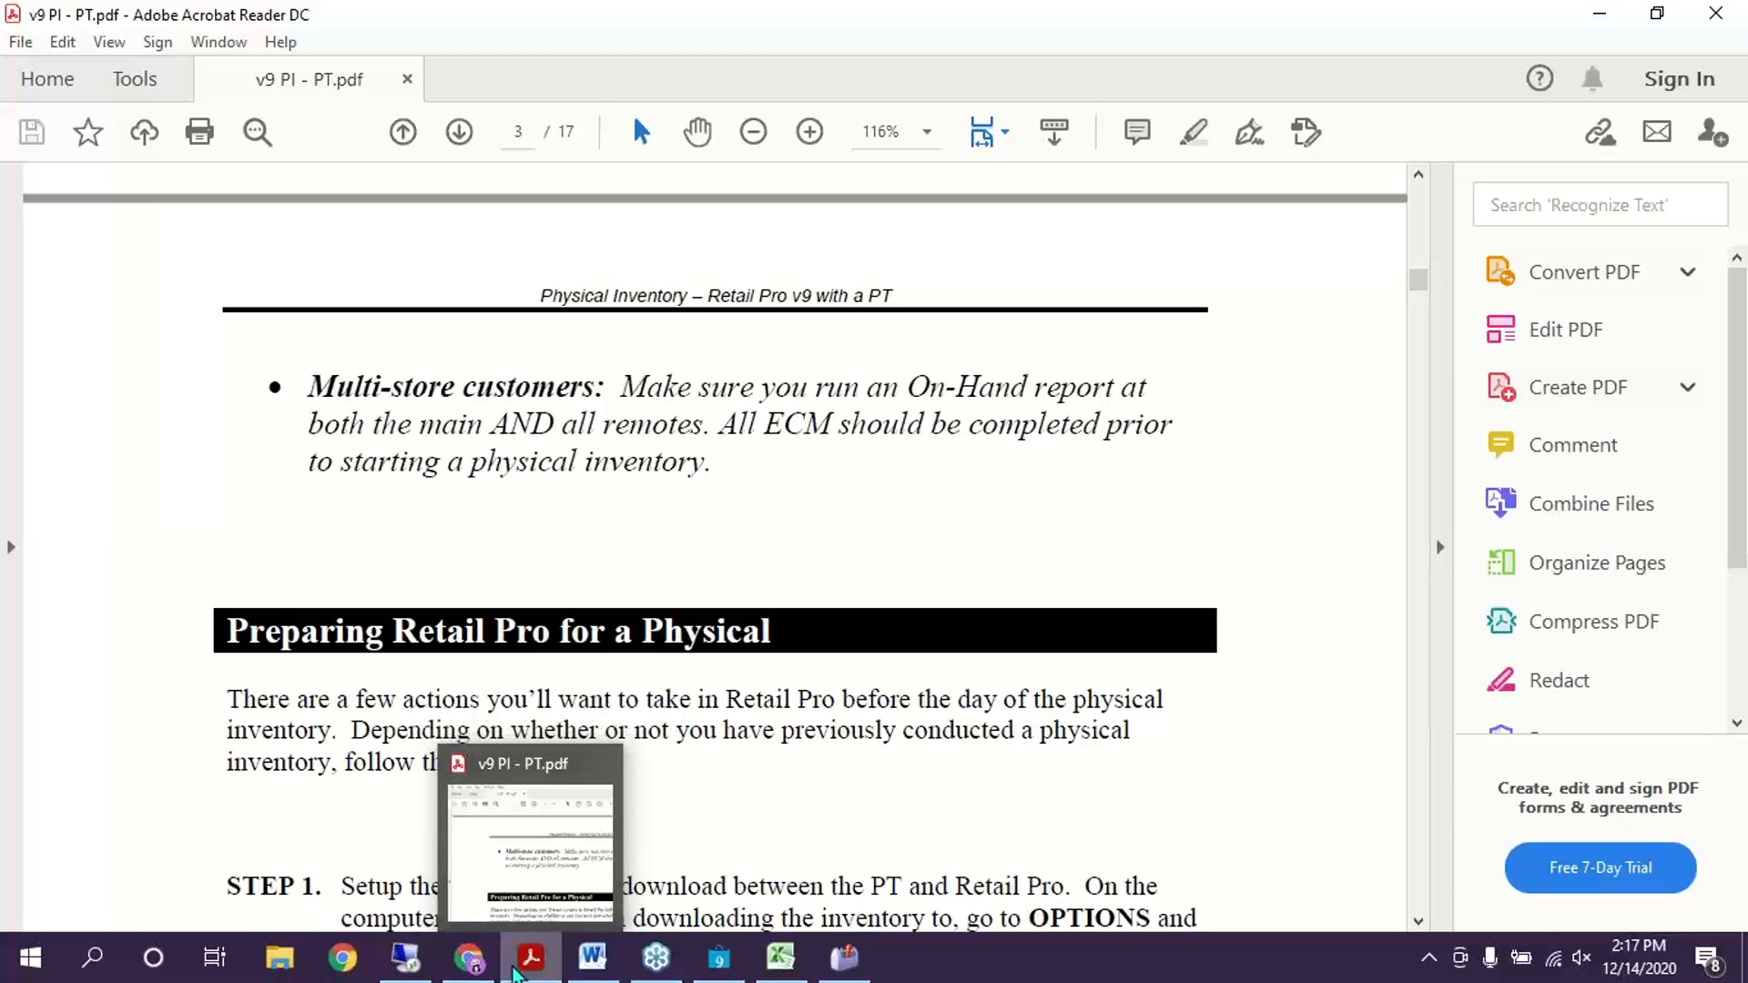
pyautogui.scroll(-10, 605, 722)
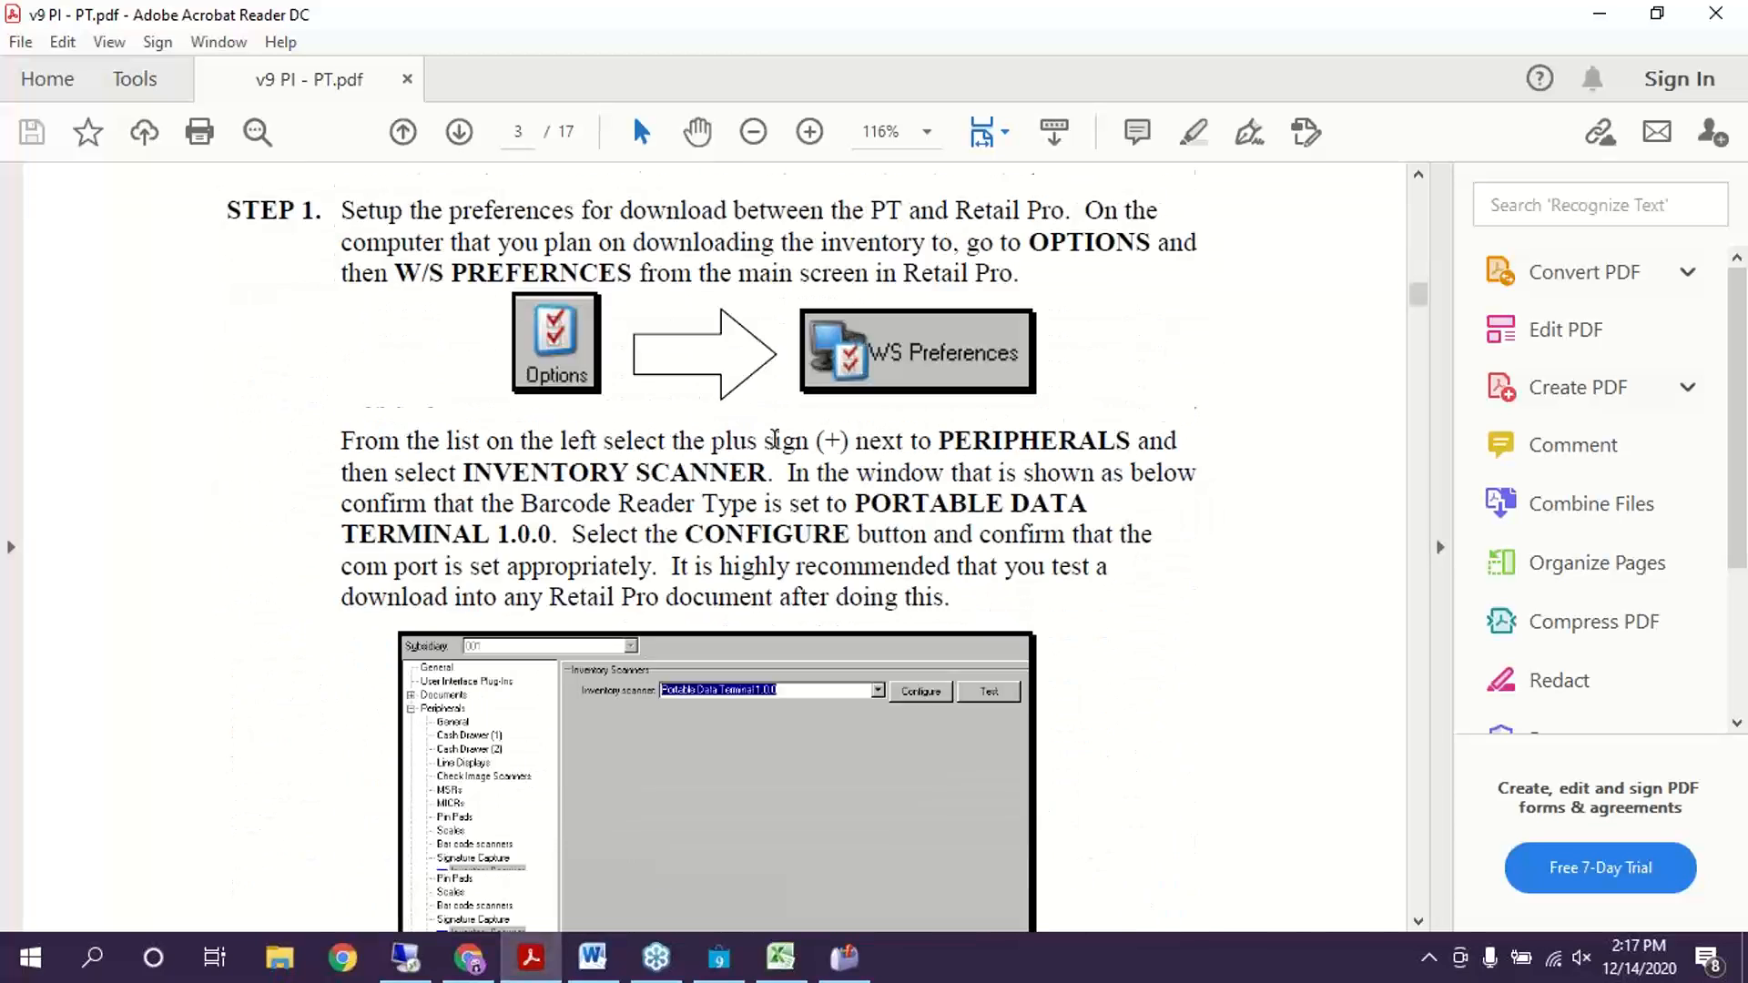
pyautogui.scroll(-15, 947, 369)
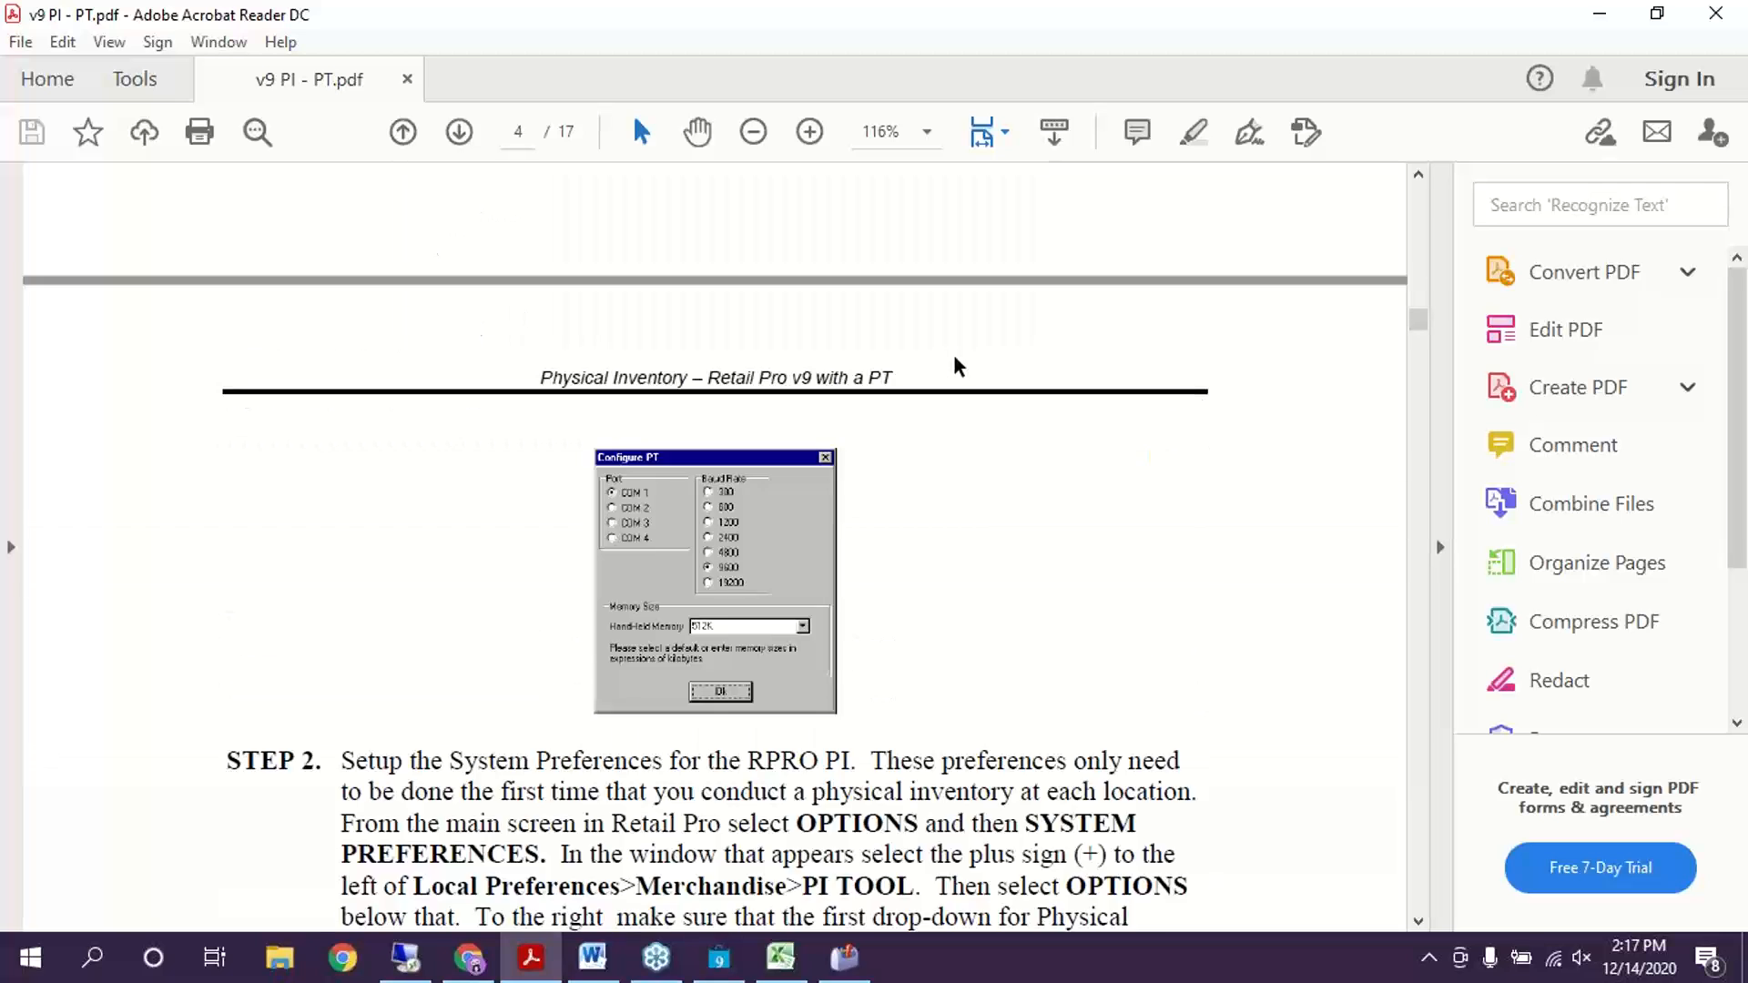
pyautogui.scroll(-15, 951, 399)
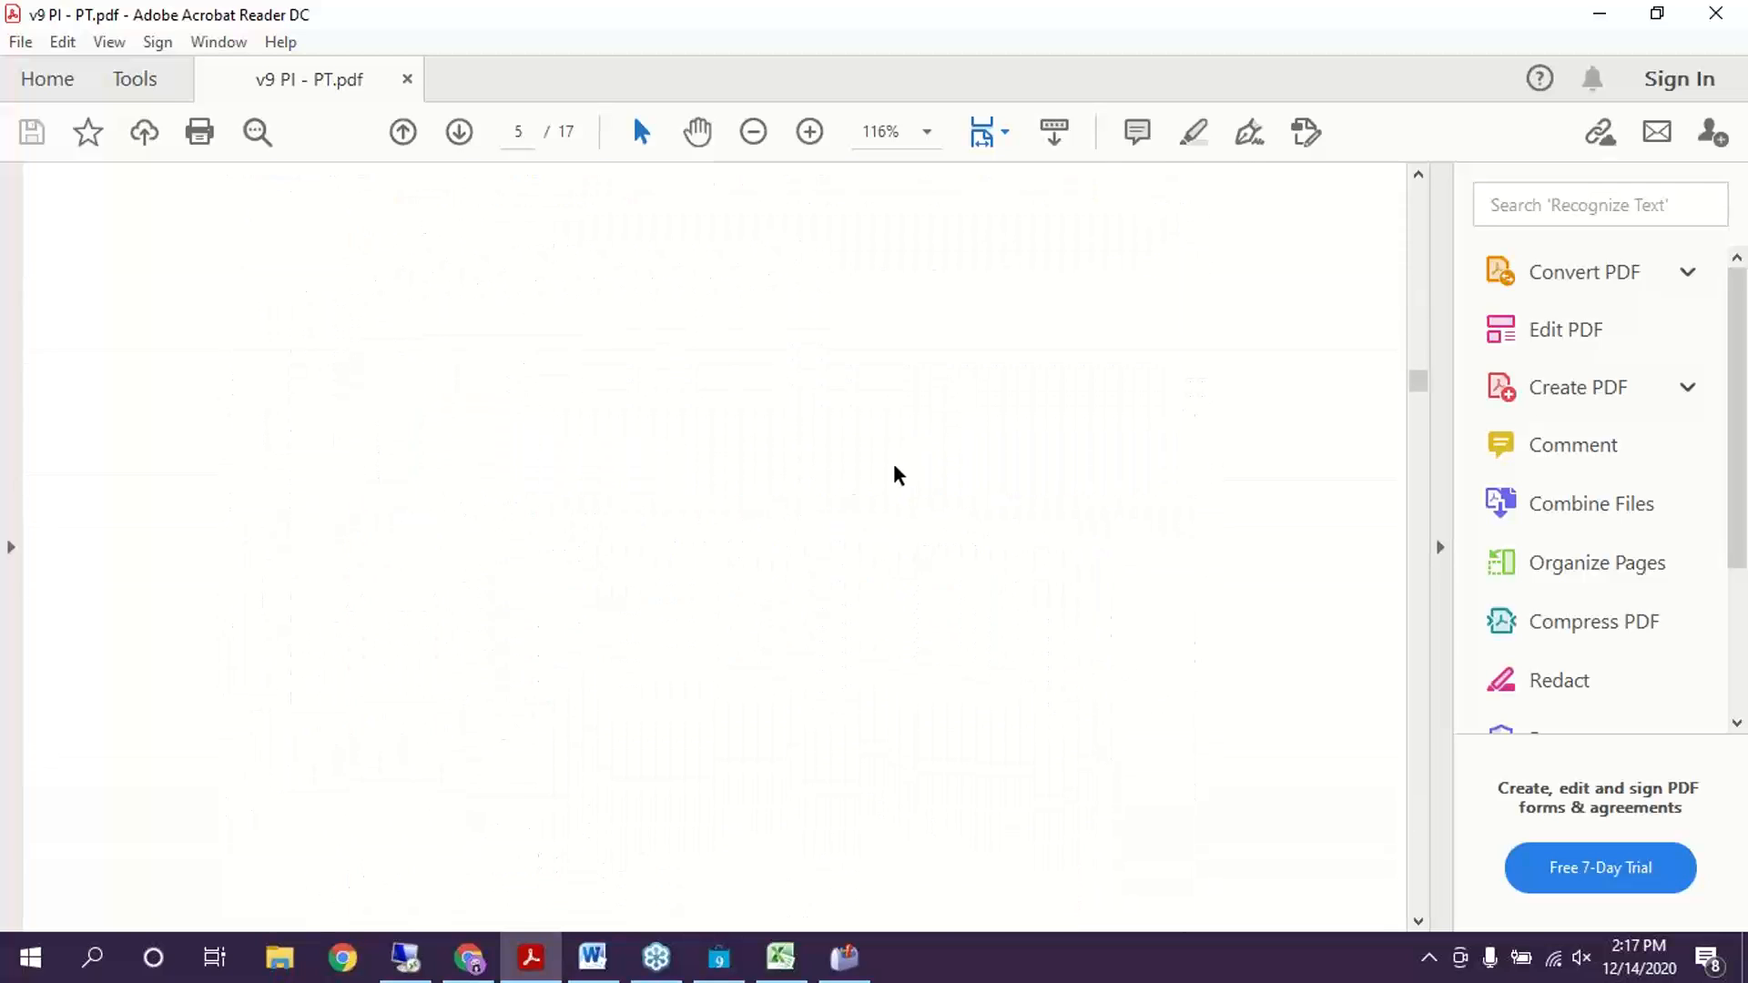
pyautogui.scroll(6, 773, 555)
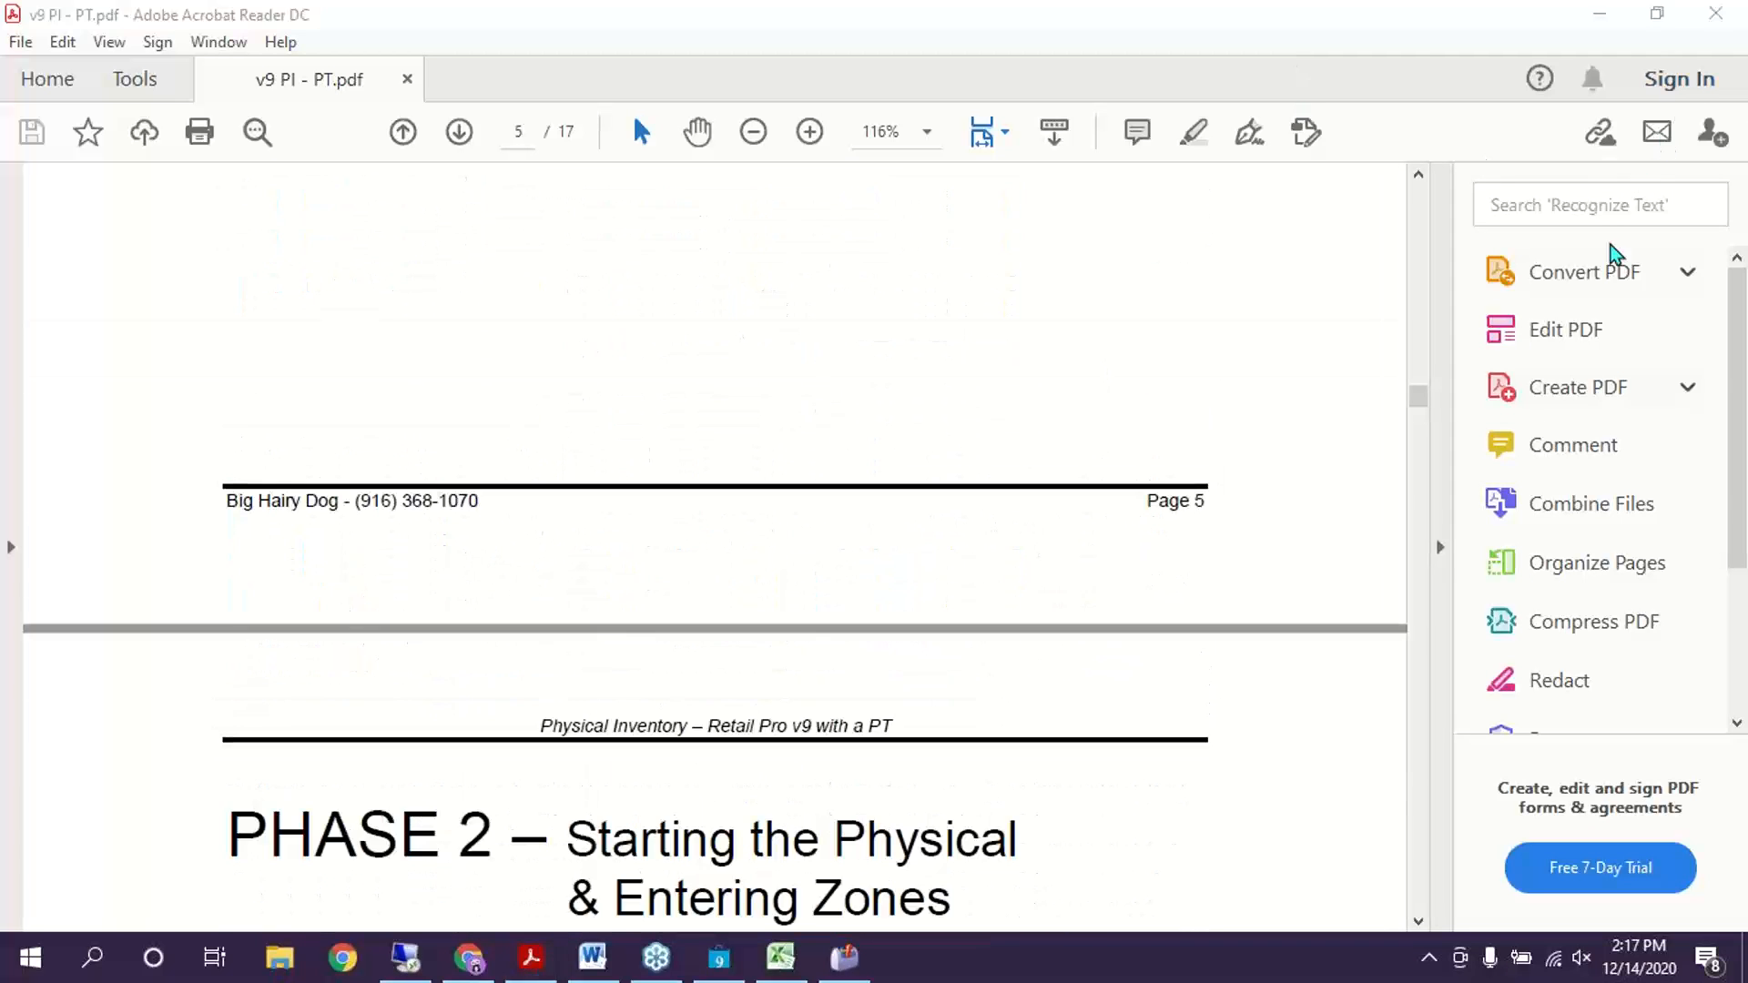
pyautogui.scroll(4, 924, 428)
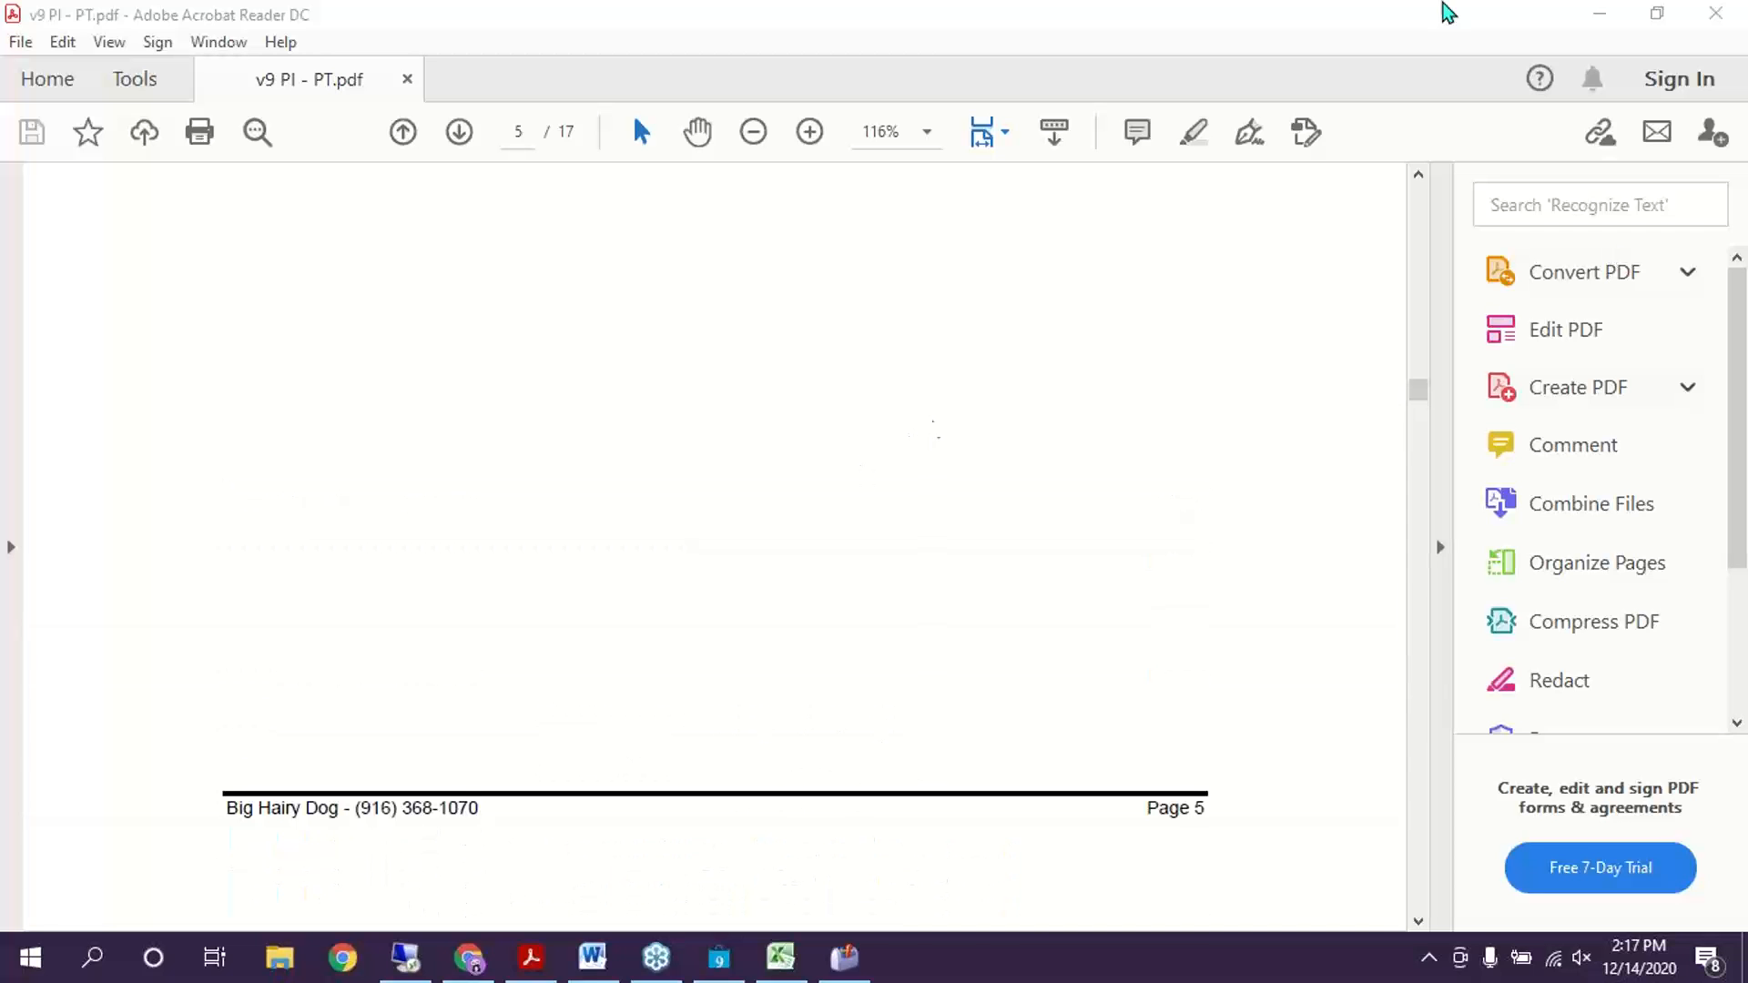
pyautogui.click(1589, 15)
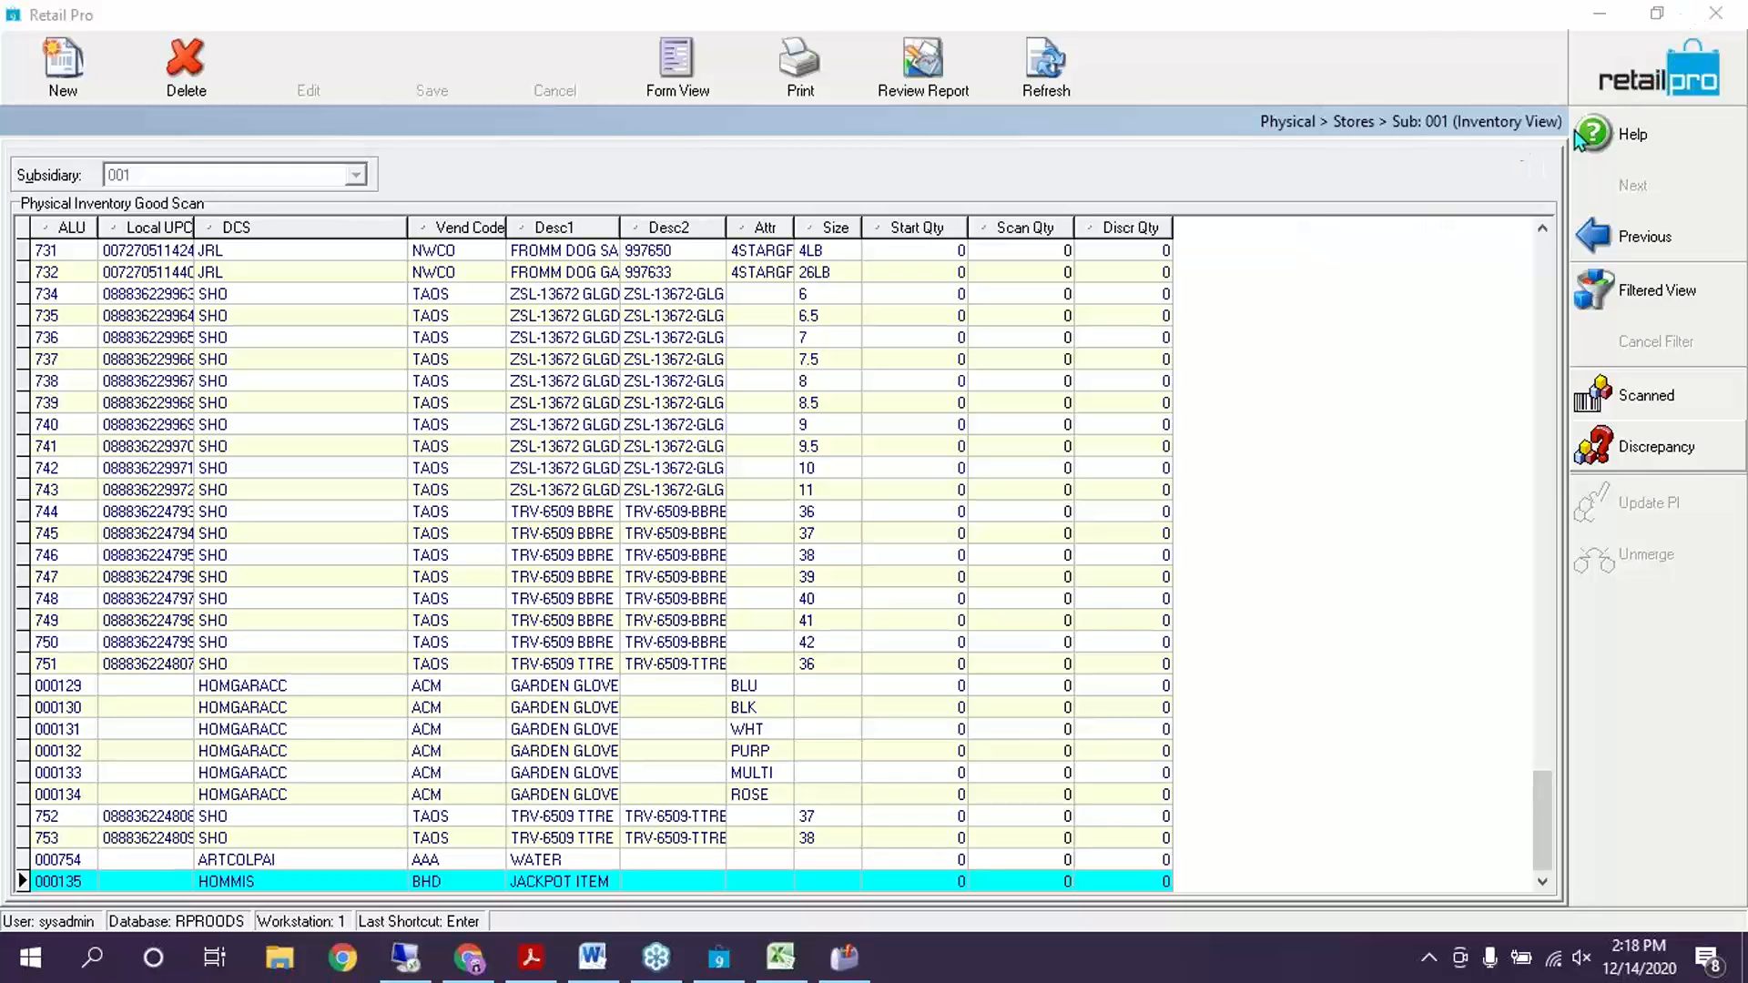
# Minimize both the Retail Pro inventory window and TechToolkit
pyautogui.click(1424, 24)
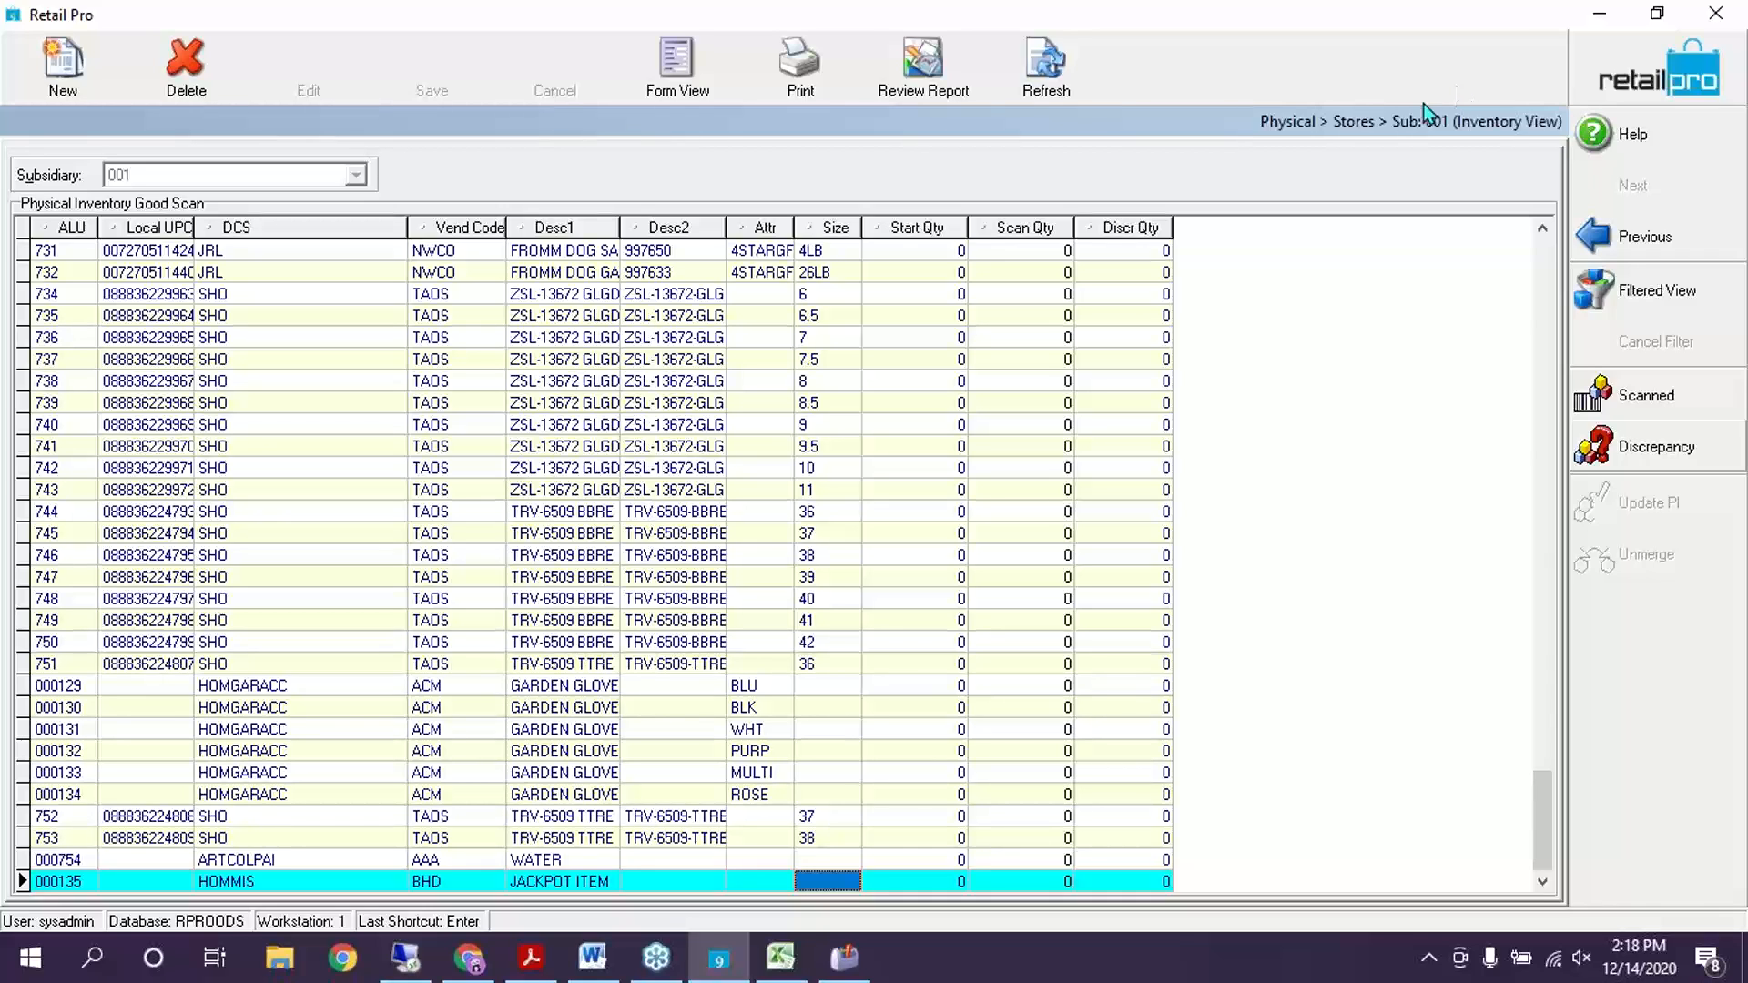
pyautogui.click(1600, 12)
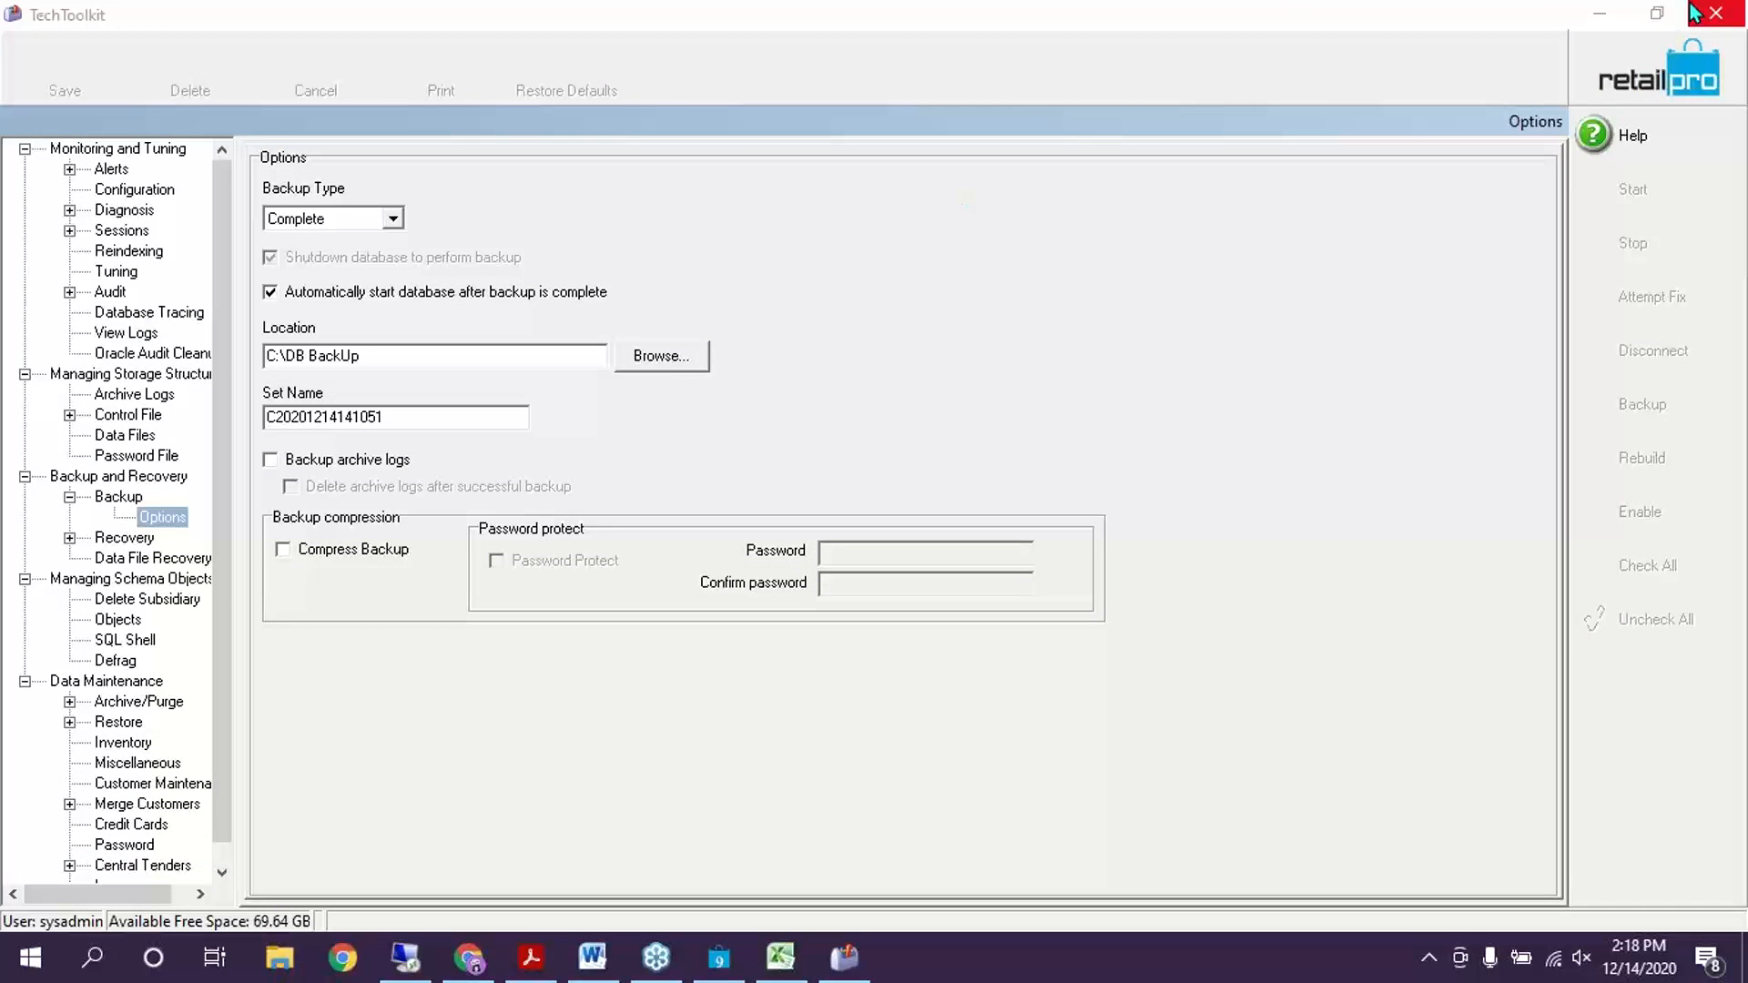
pyautogui.click(1600, 13)
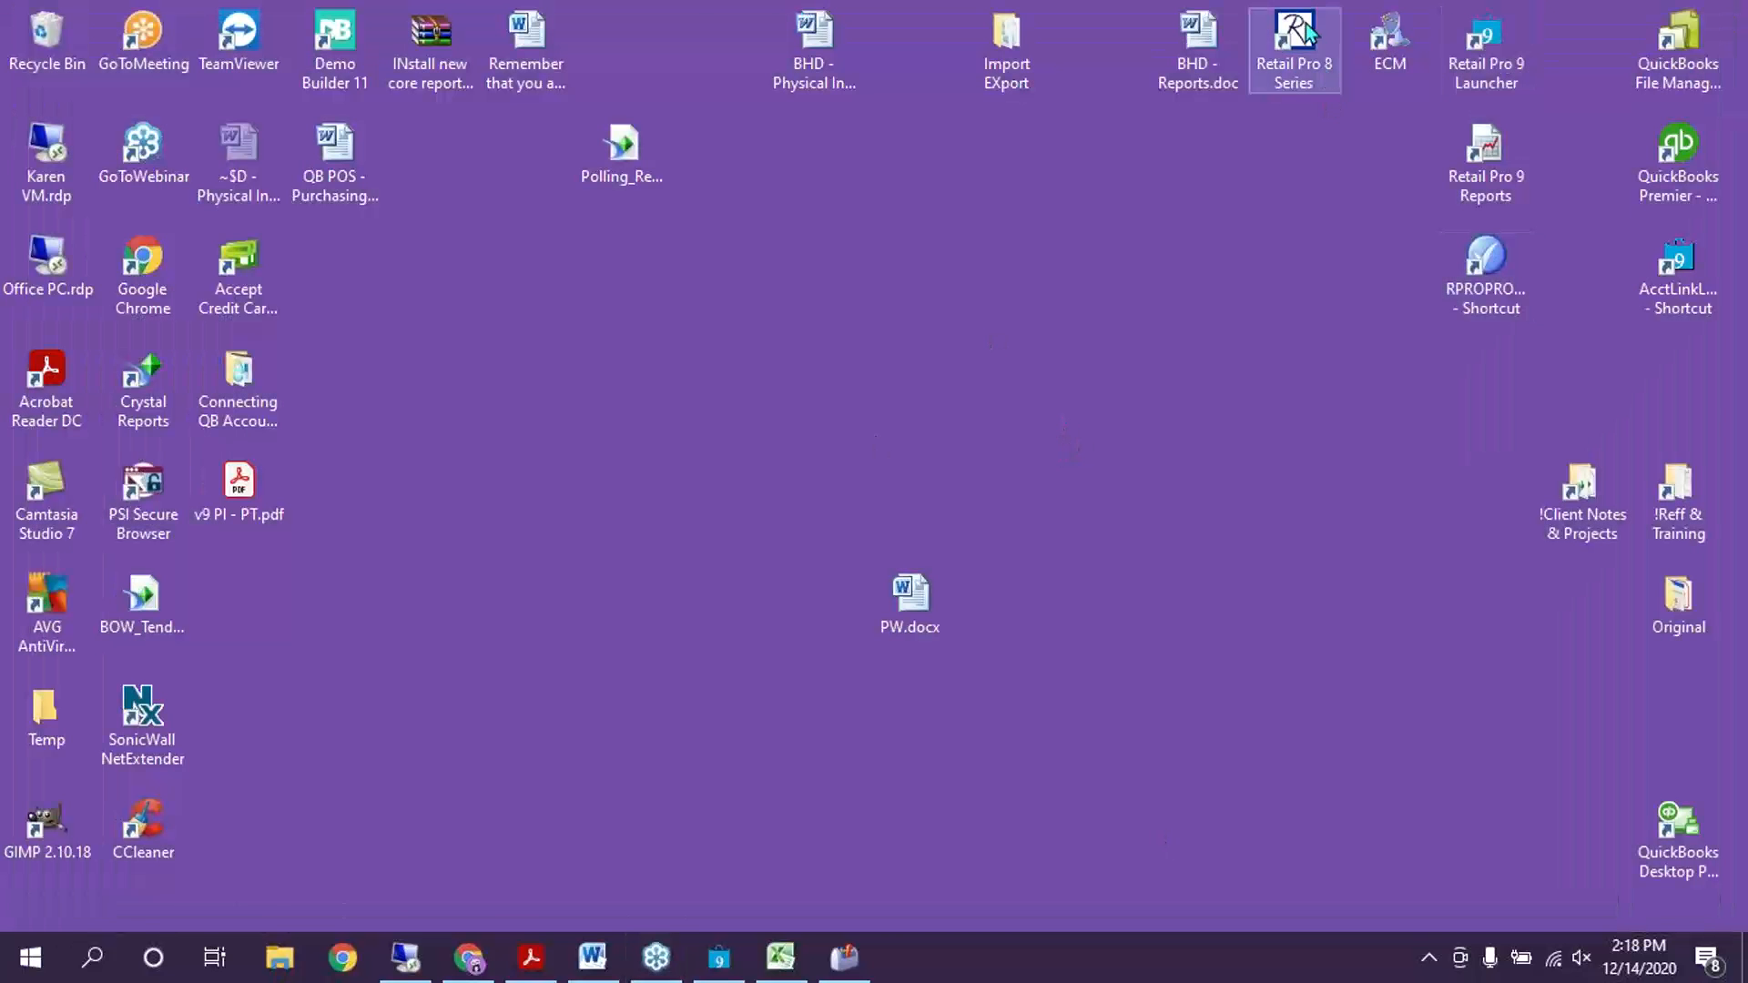
# Launch Retail Pro 9 Reports and sign in with the username and password
pyautogui.click(1483, 180)
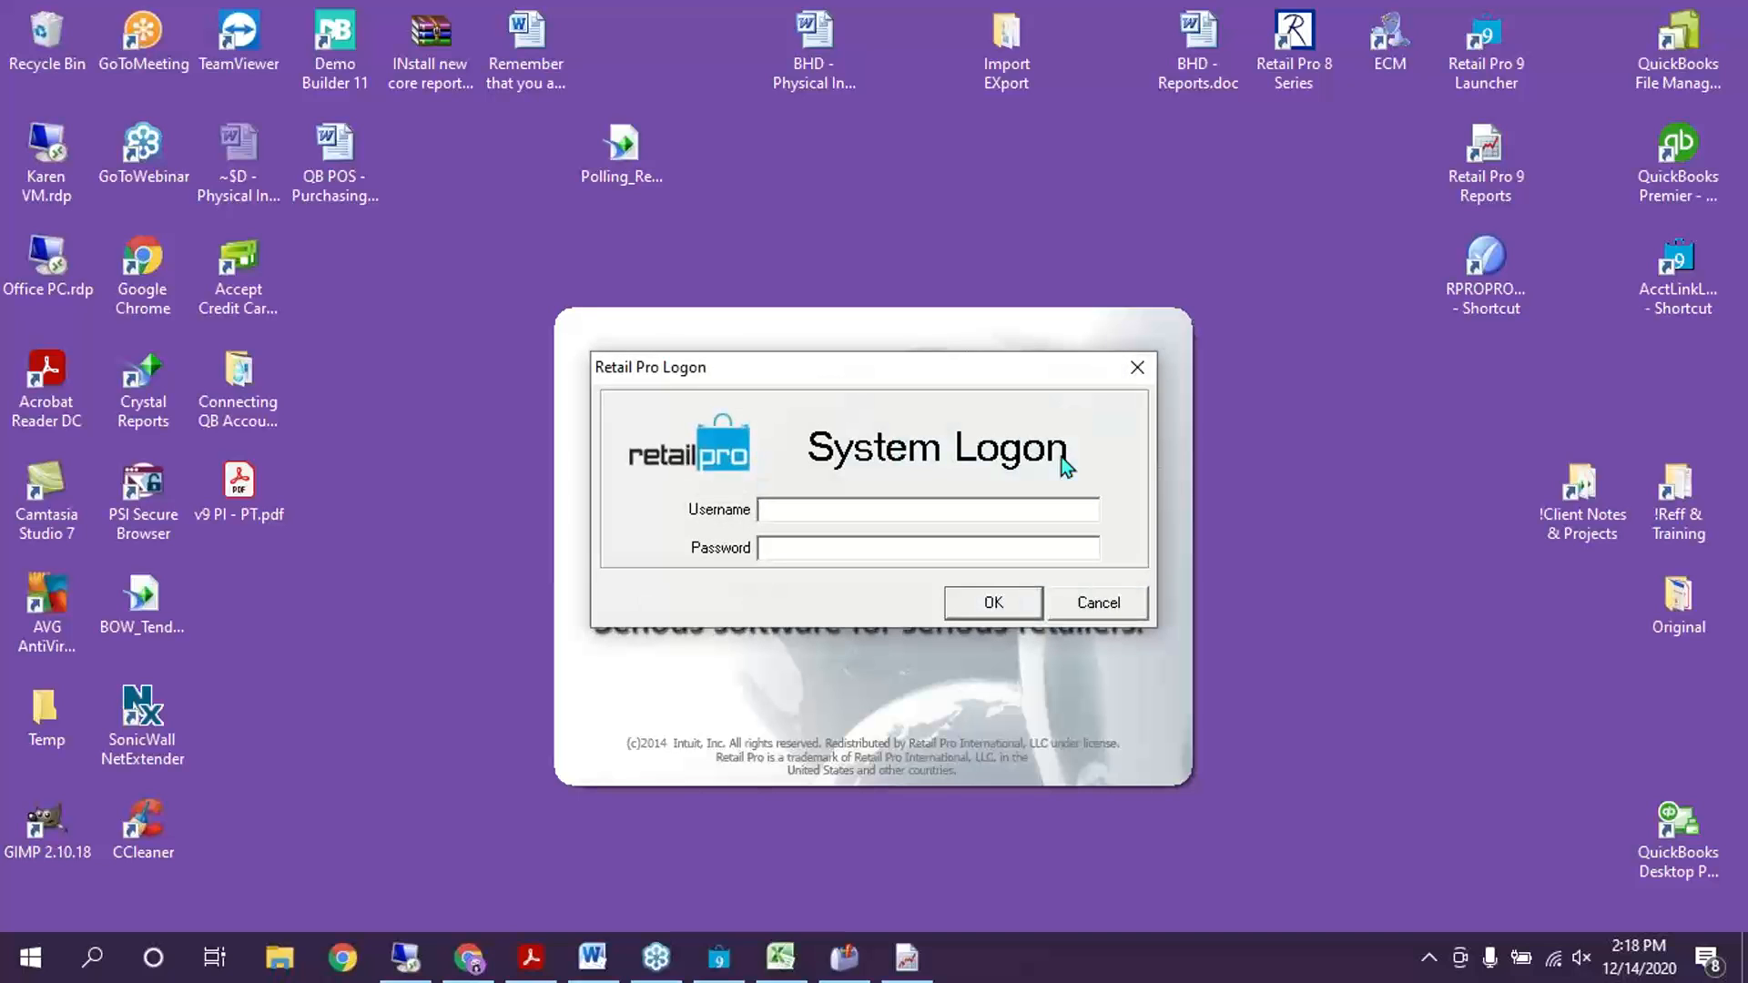
pyautogui.write('sysadmin')
pyautogui.press('Tab')
pyautogui.write('sysadmin')
pyautogui.press('Return')
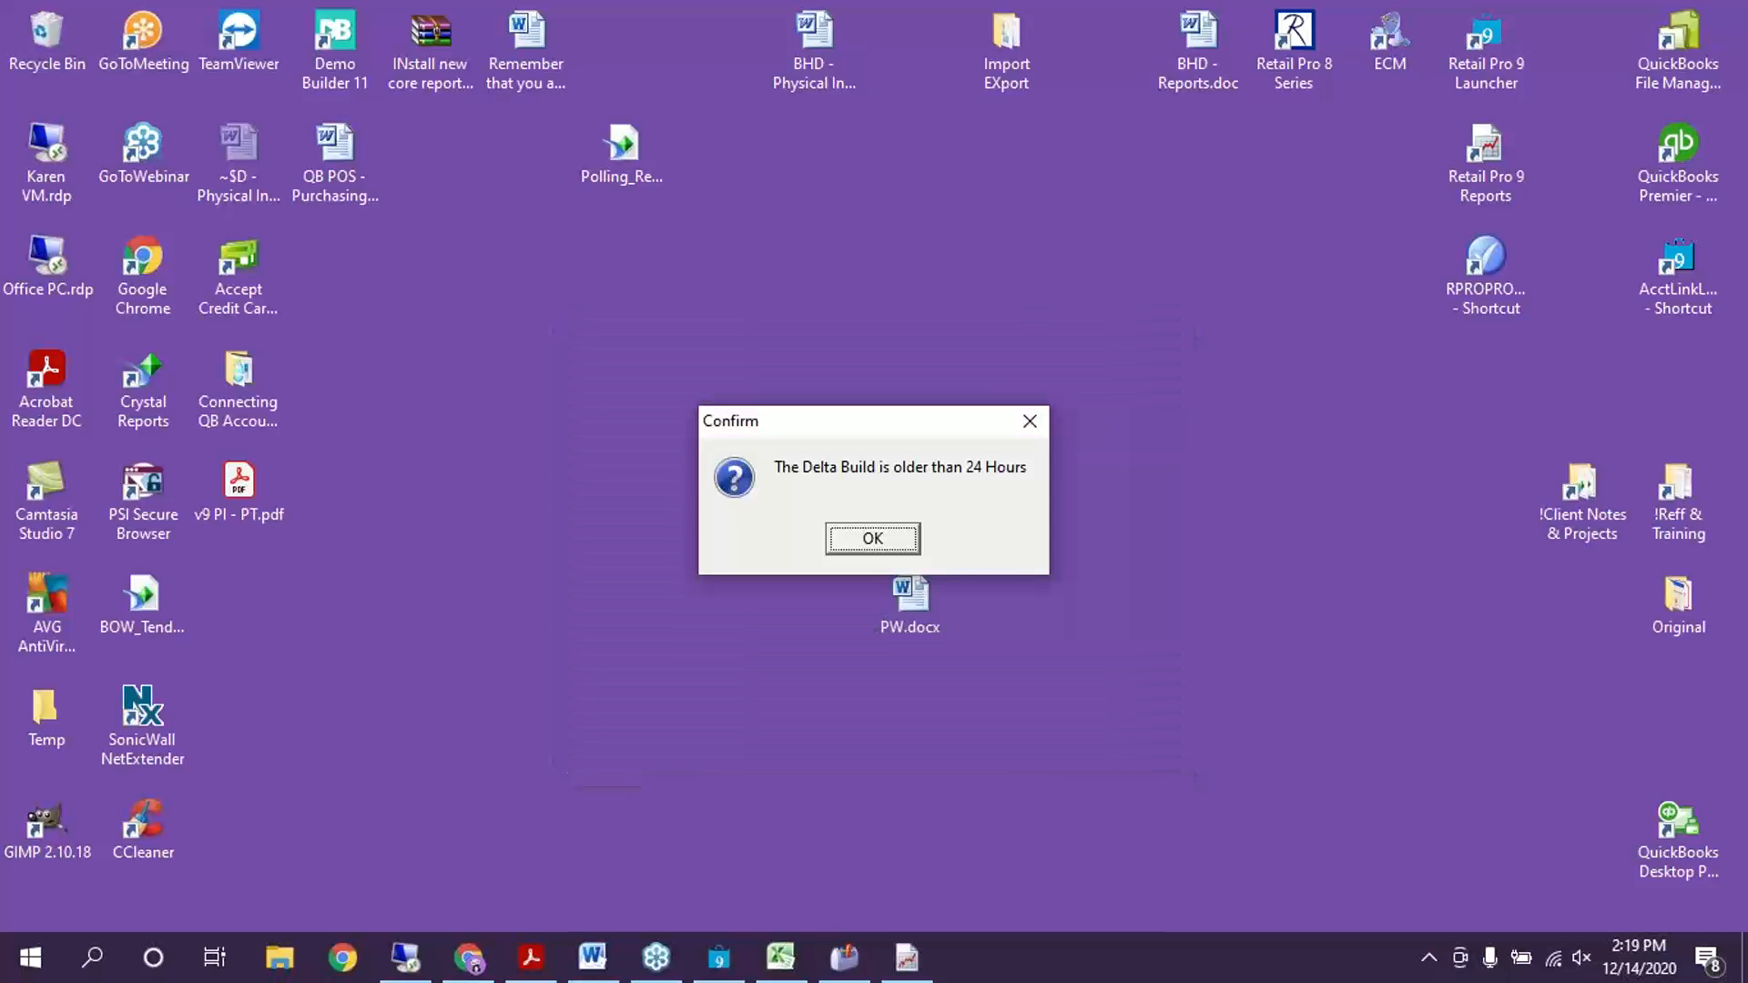
# Dismiss the old Delta Build warning and expand the Custom reports group
pyautogui.click(874, 540)
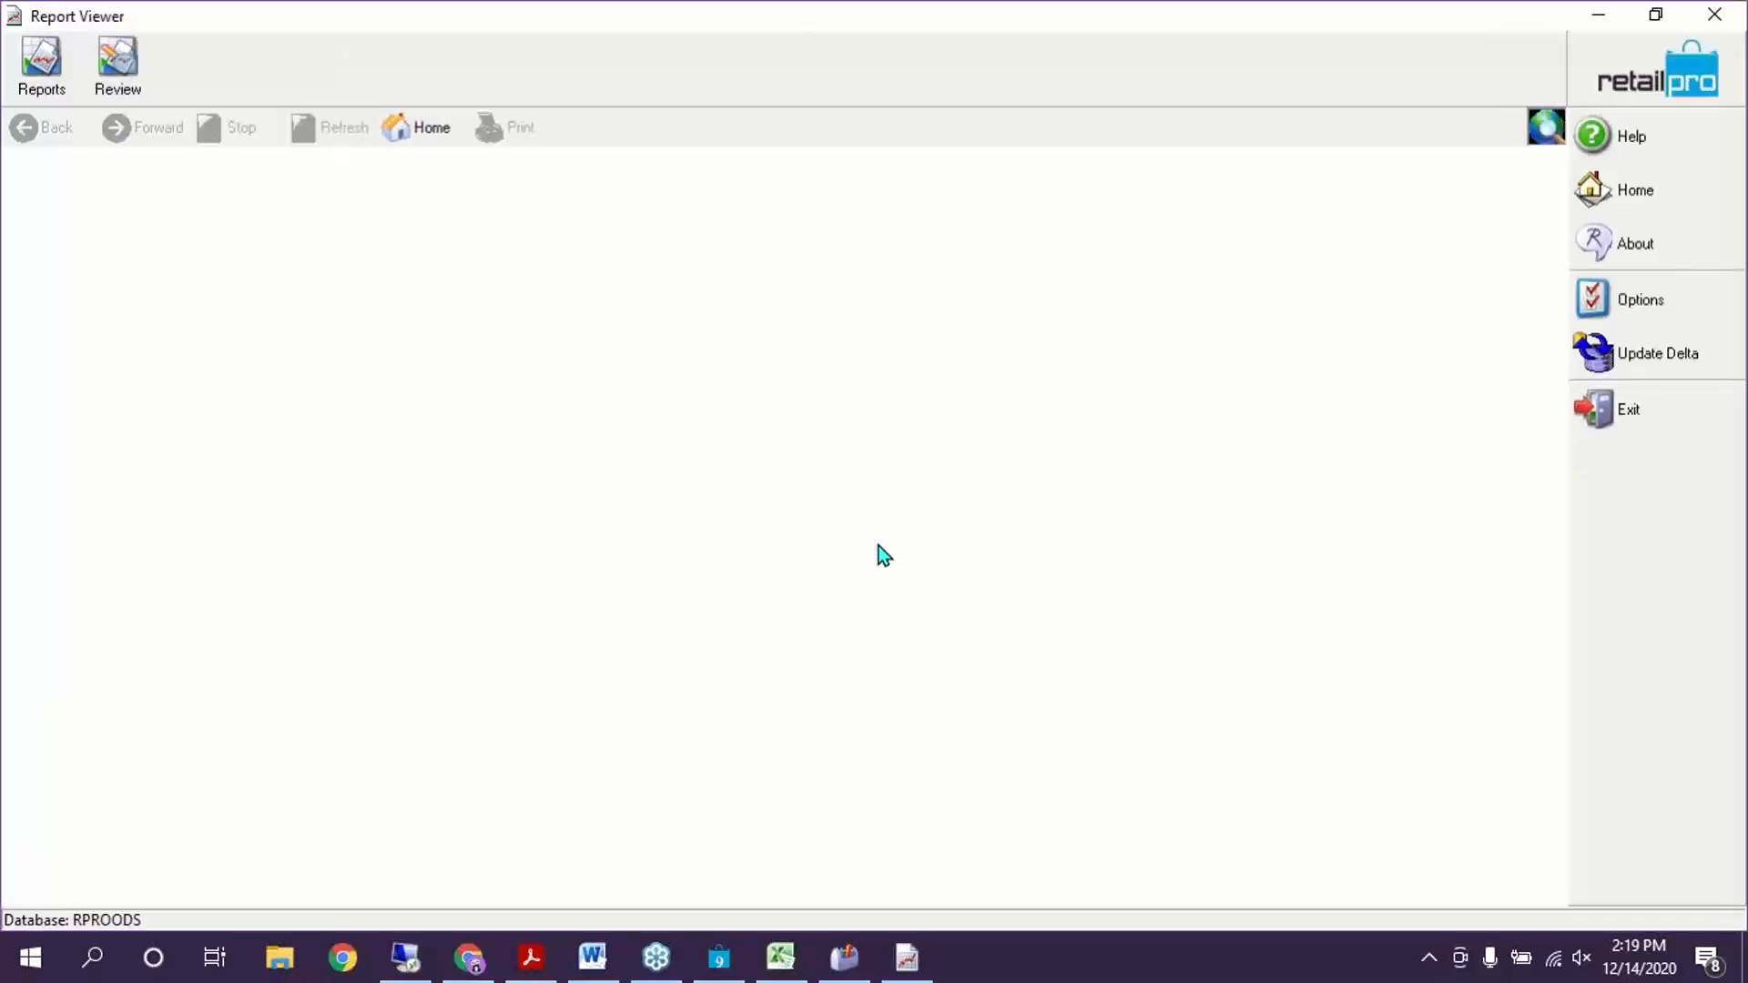
pyautogui.click(69, 66)
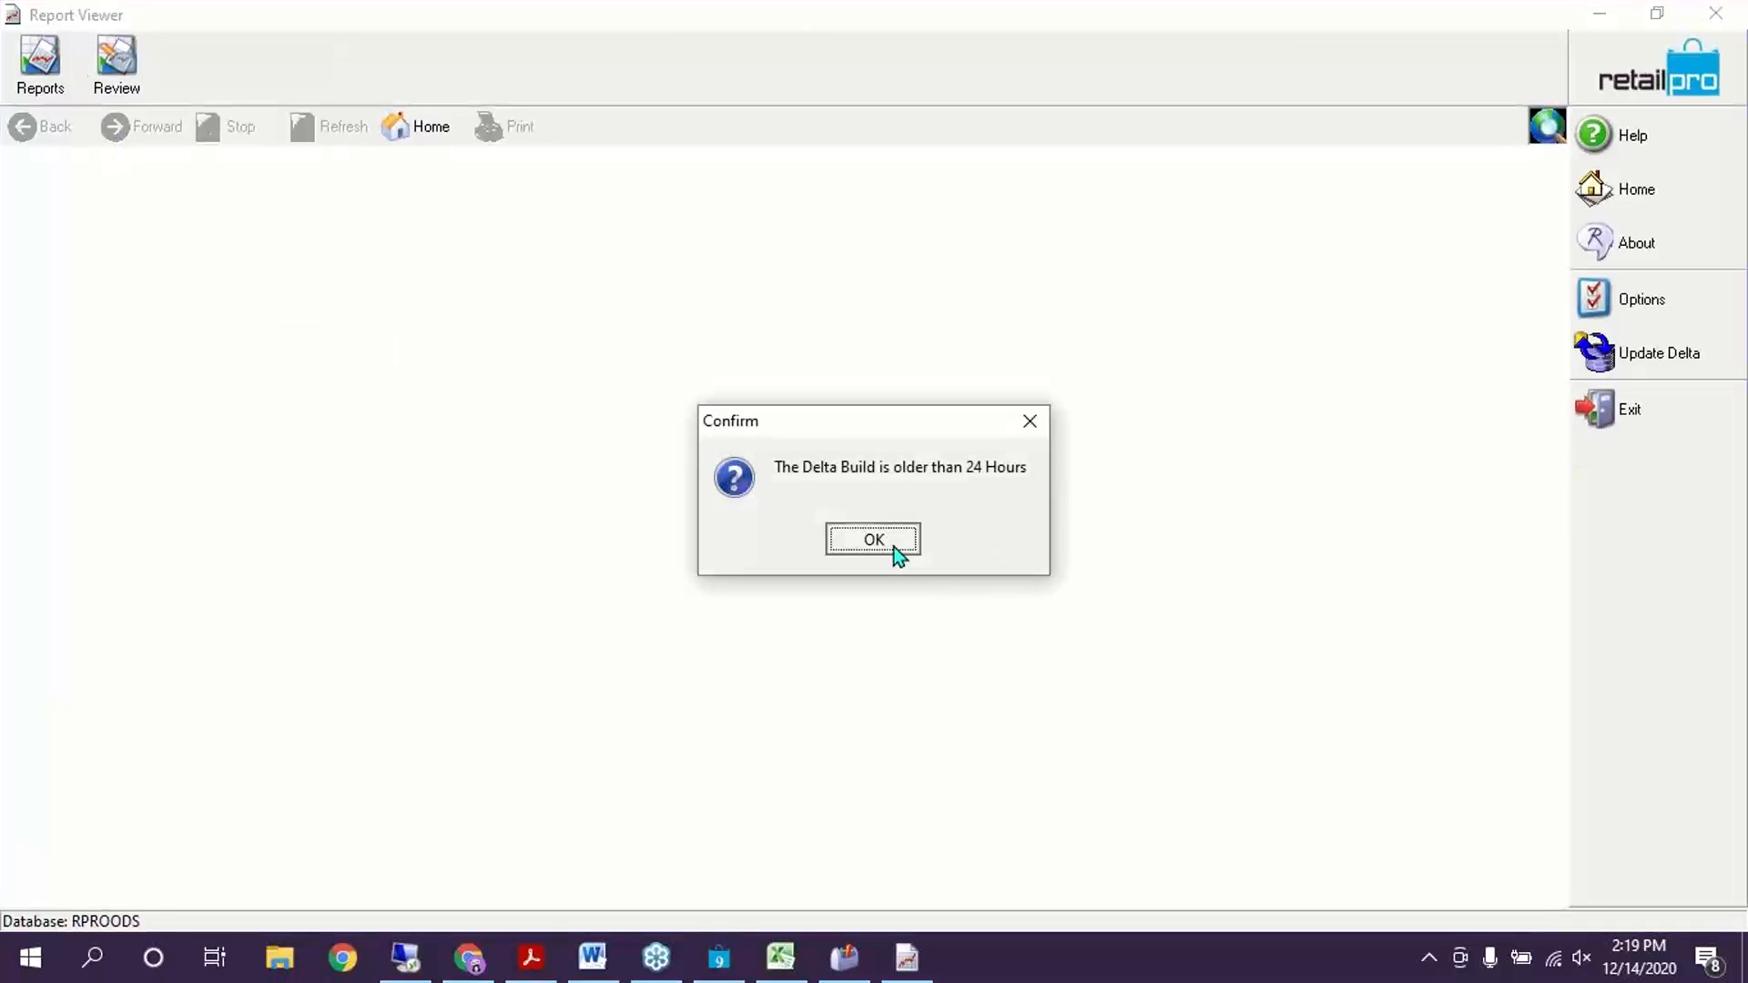
pyautogui.click(876, 542)
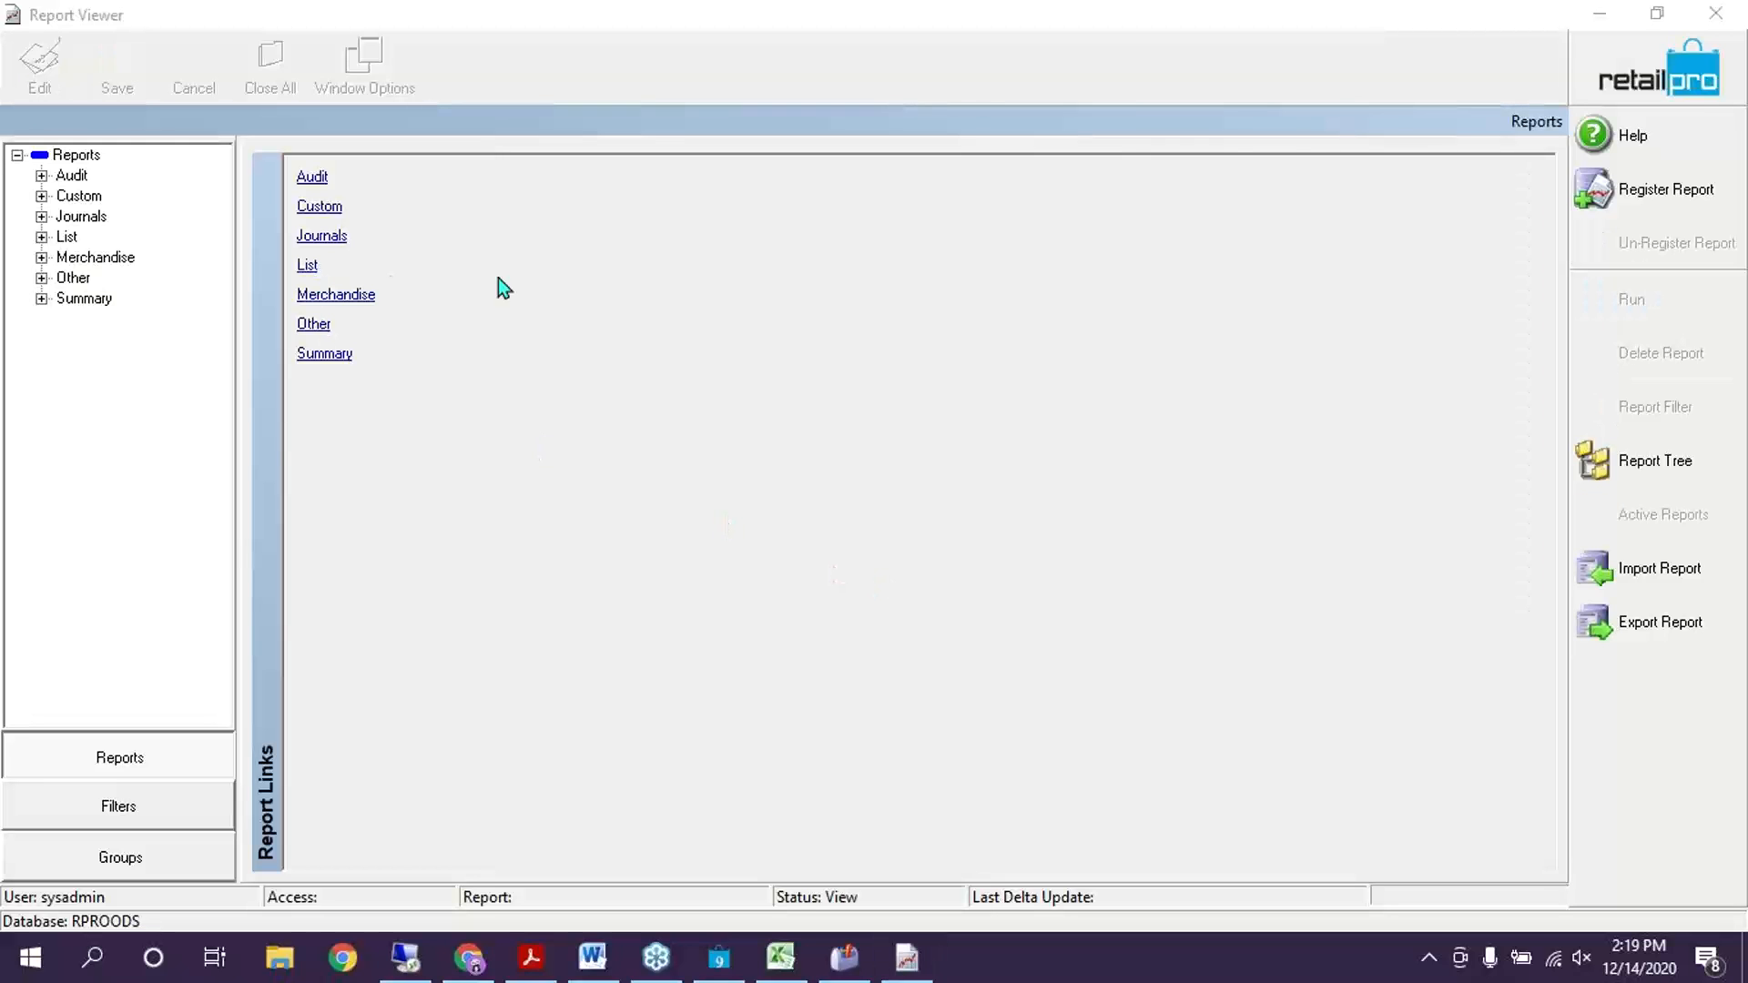
pyautogui.click(43, 196)
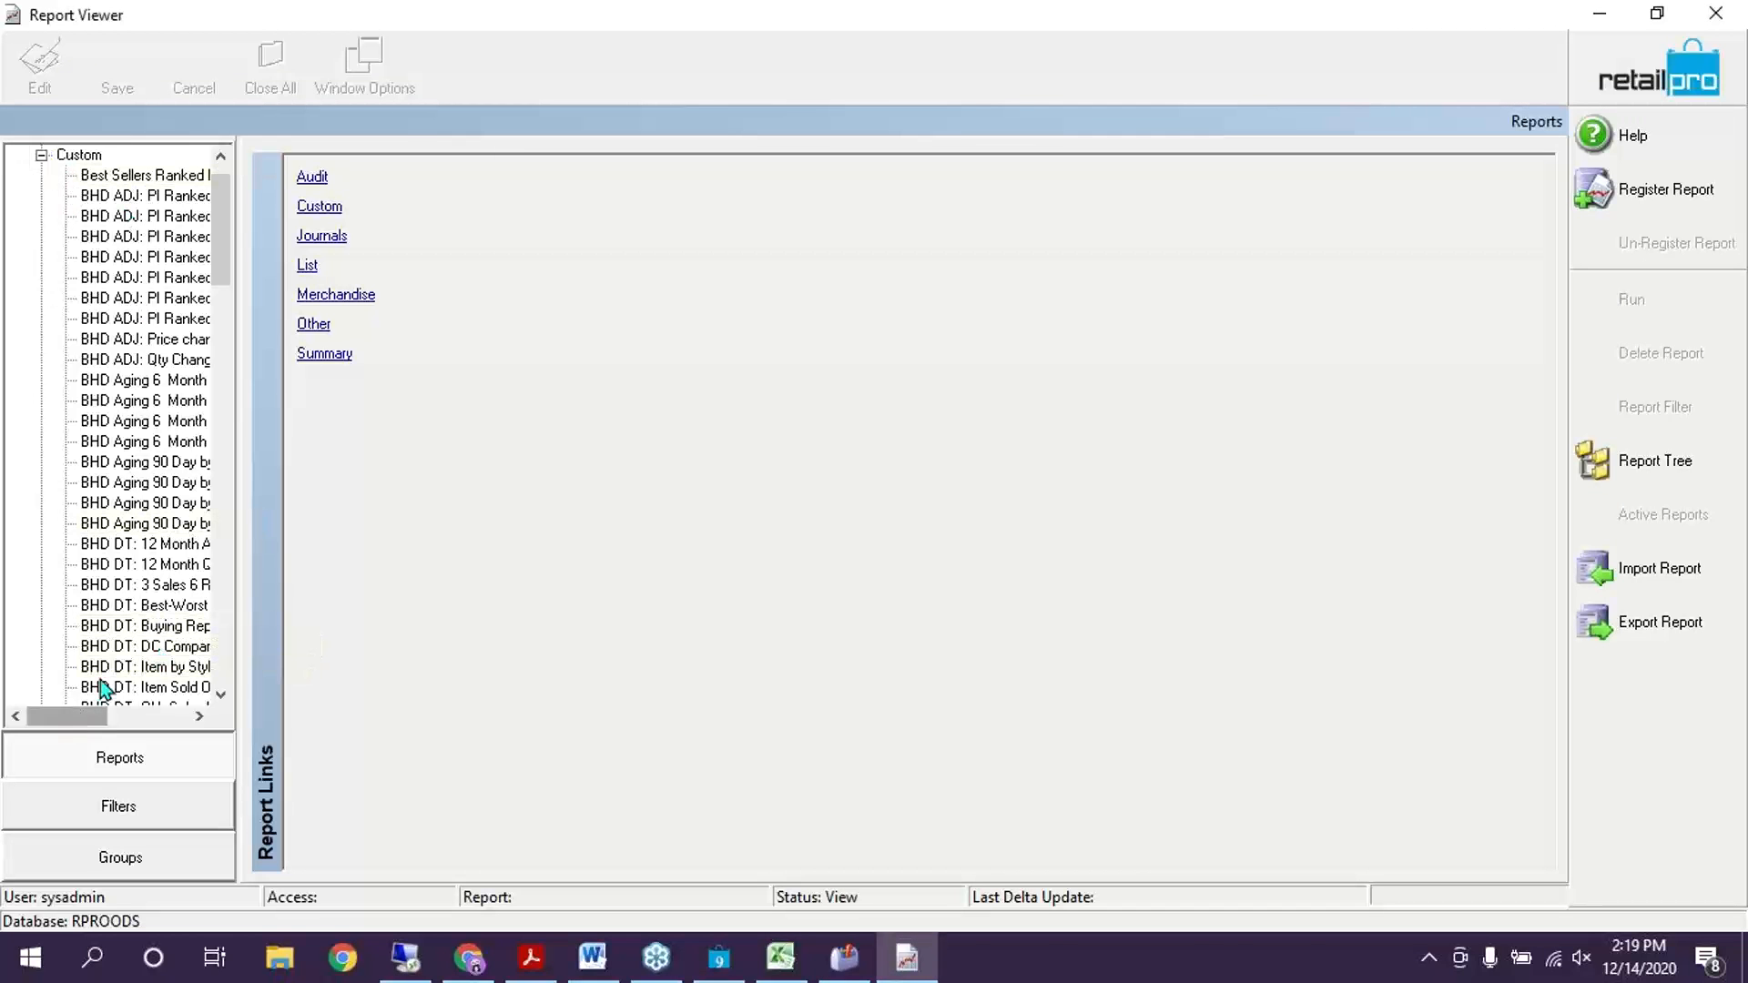
pyautogui.scroll(-1, 110, 628)
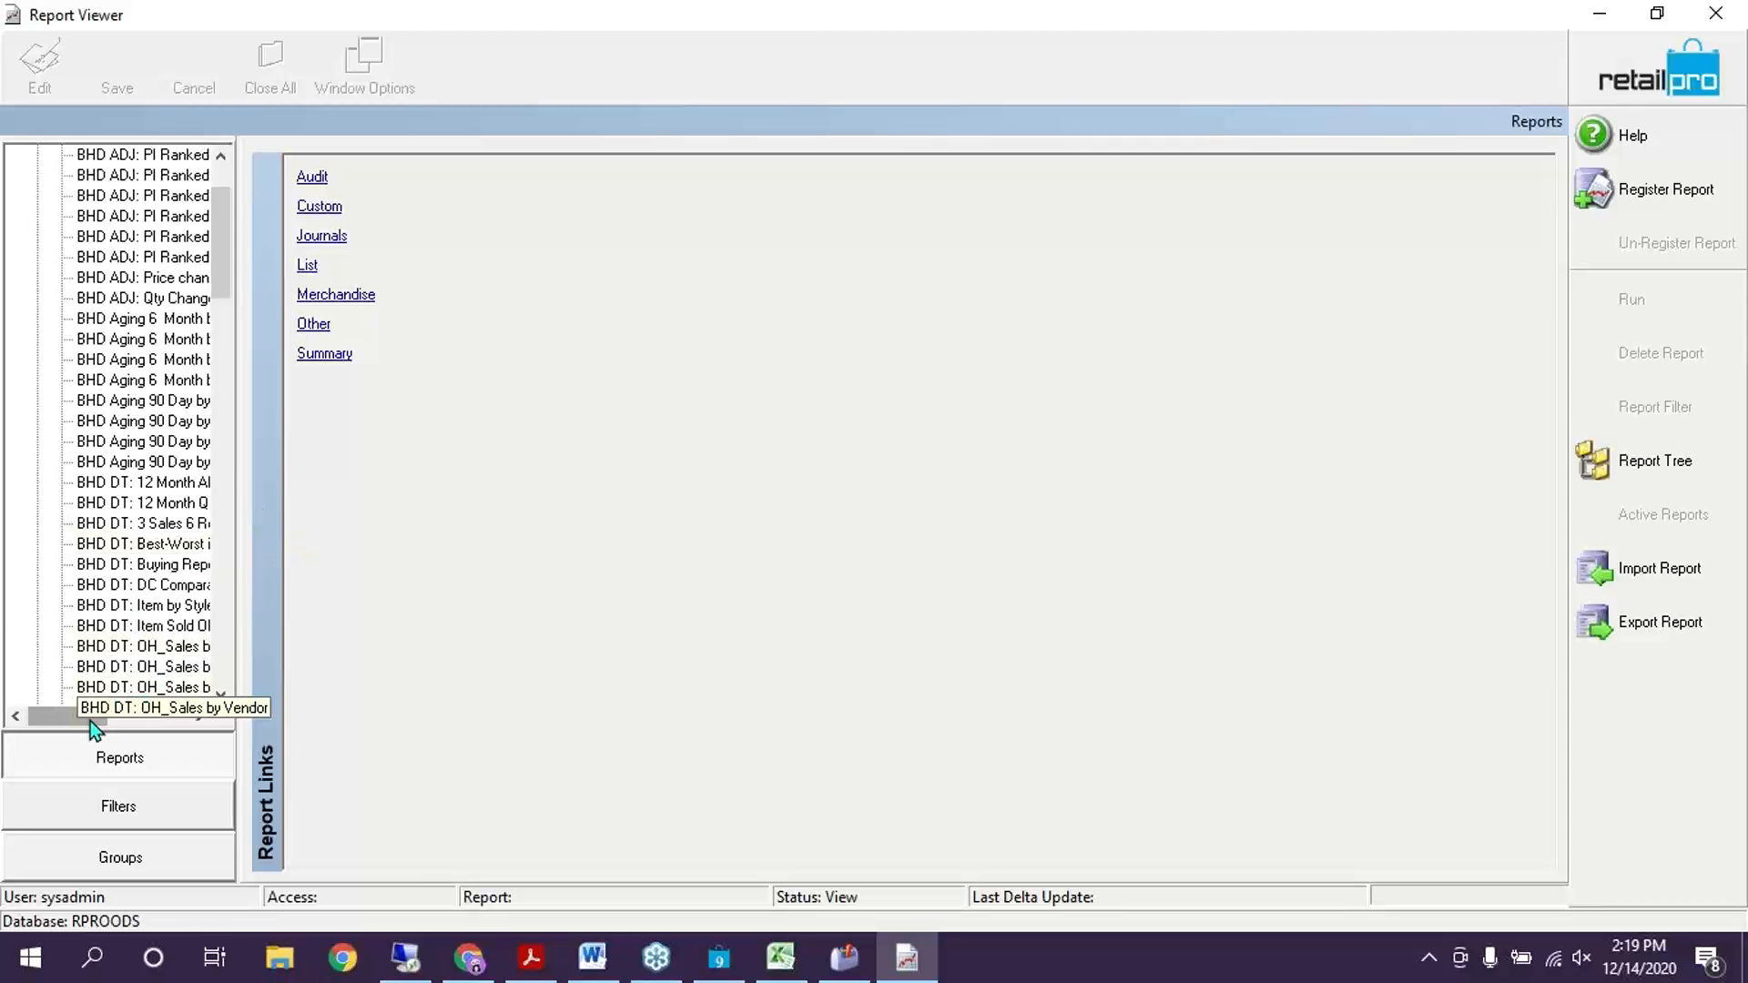
pyautogui.moveTo(90, 721); pyautogui.dragTo(113, 714)
pyautogui.scroll(2, 147, 494)
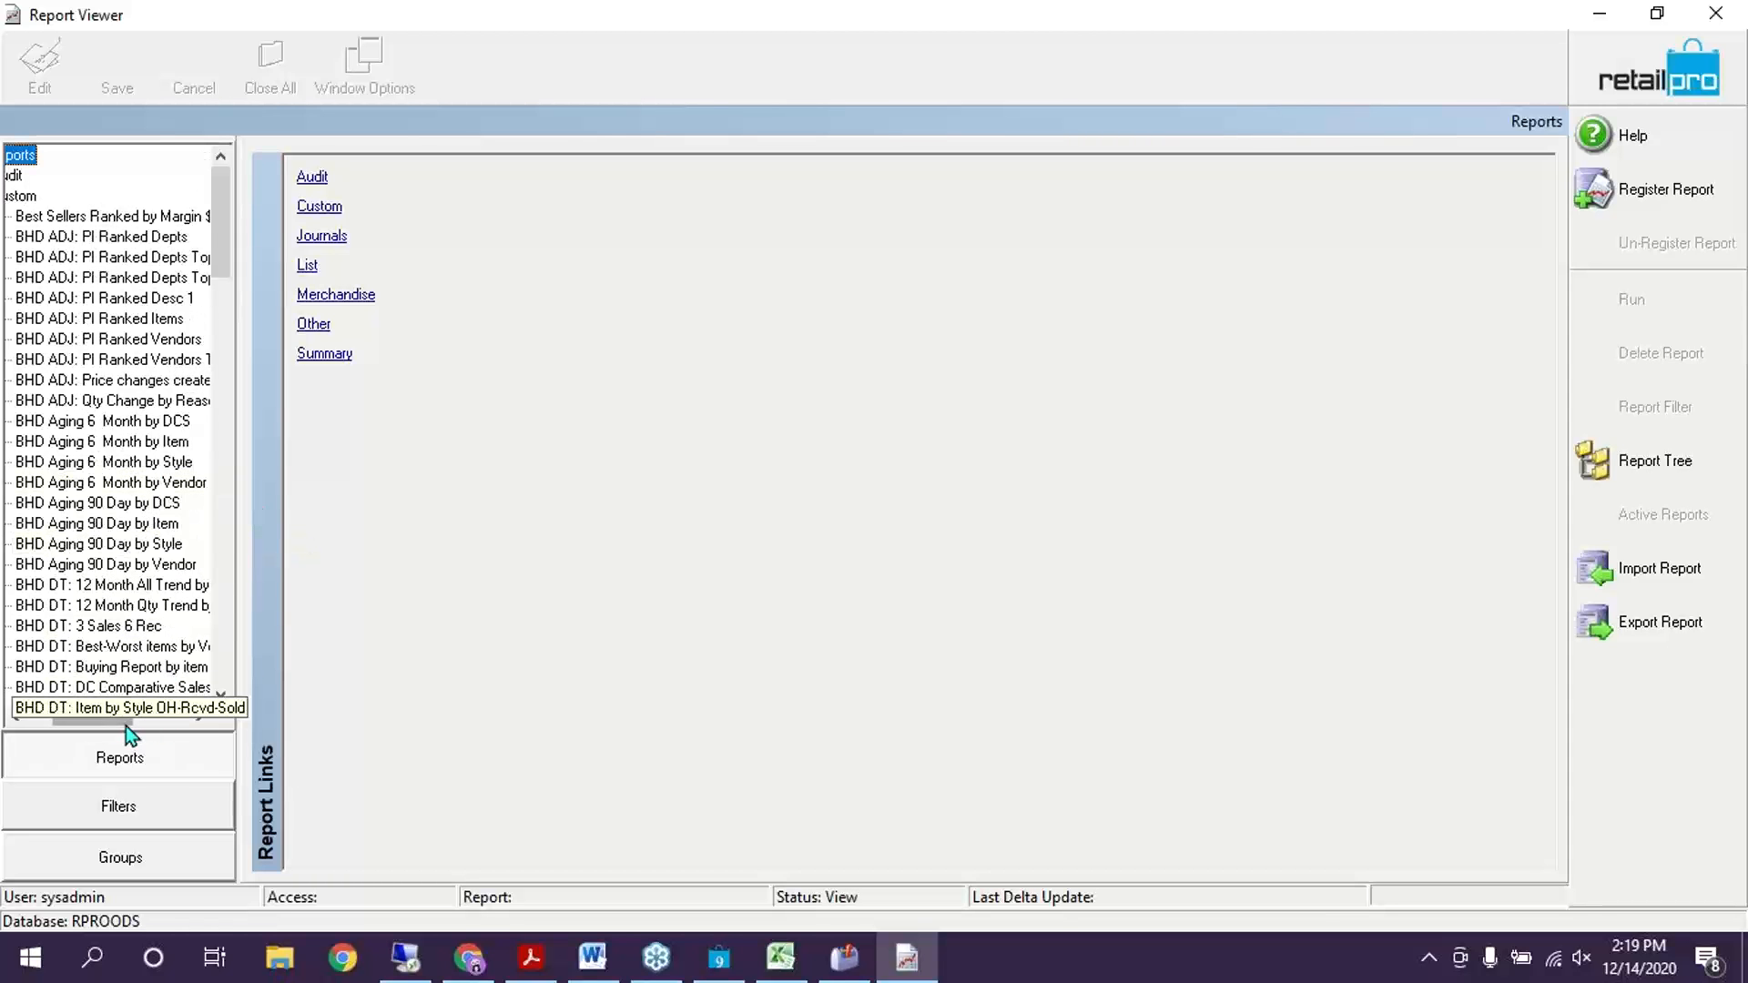
# Review the BHD ADJ PI Ranked Depts and Vendors Top 10 Per Store reports
pyautogui.click(138, 256)
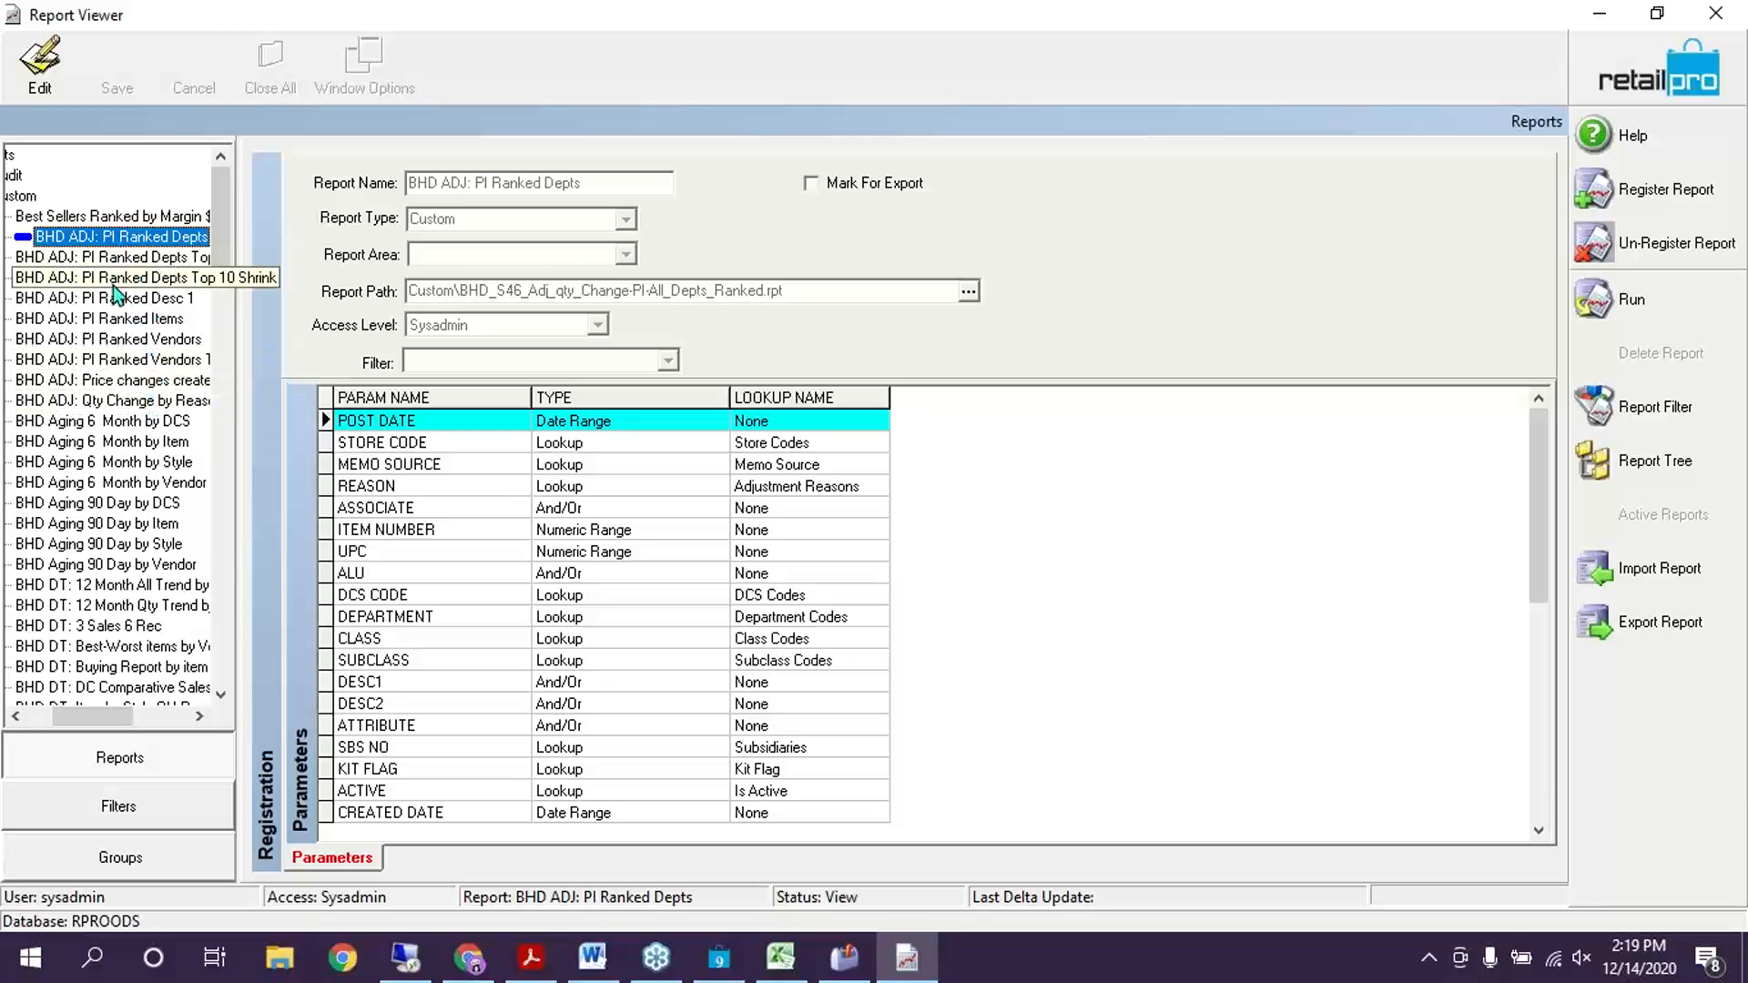
pyautogui.click(111, 360)
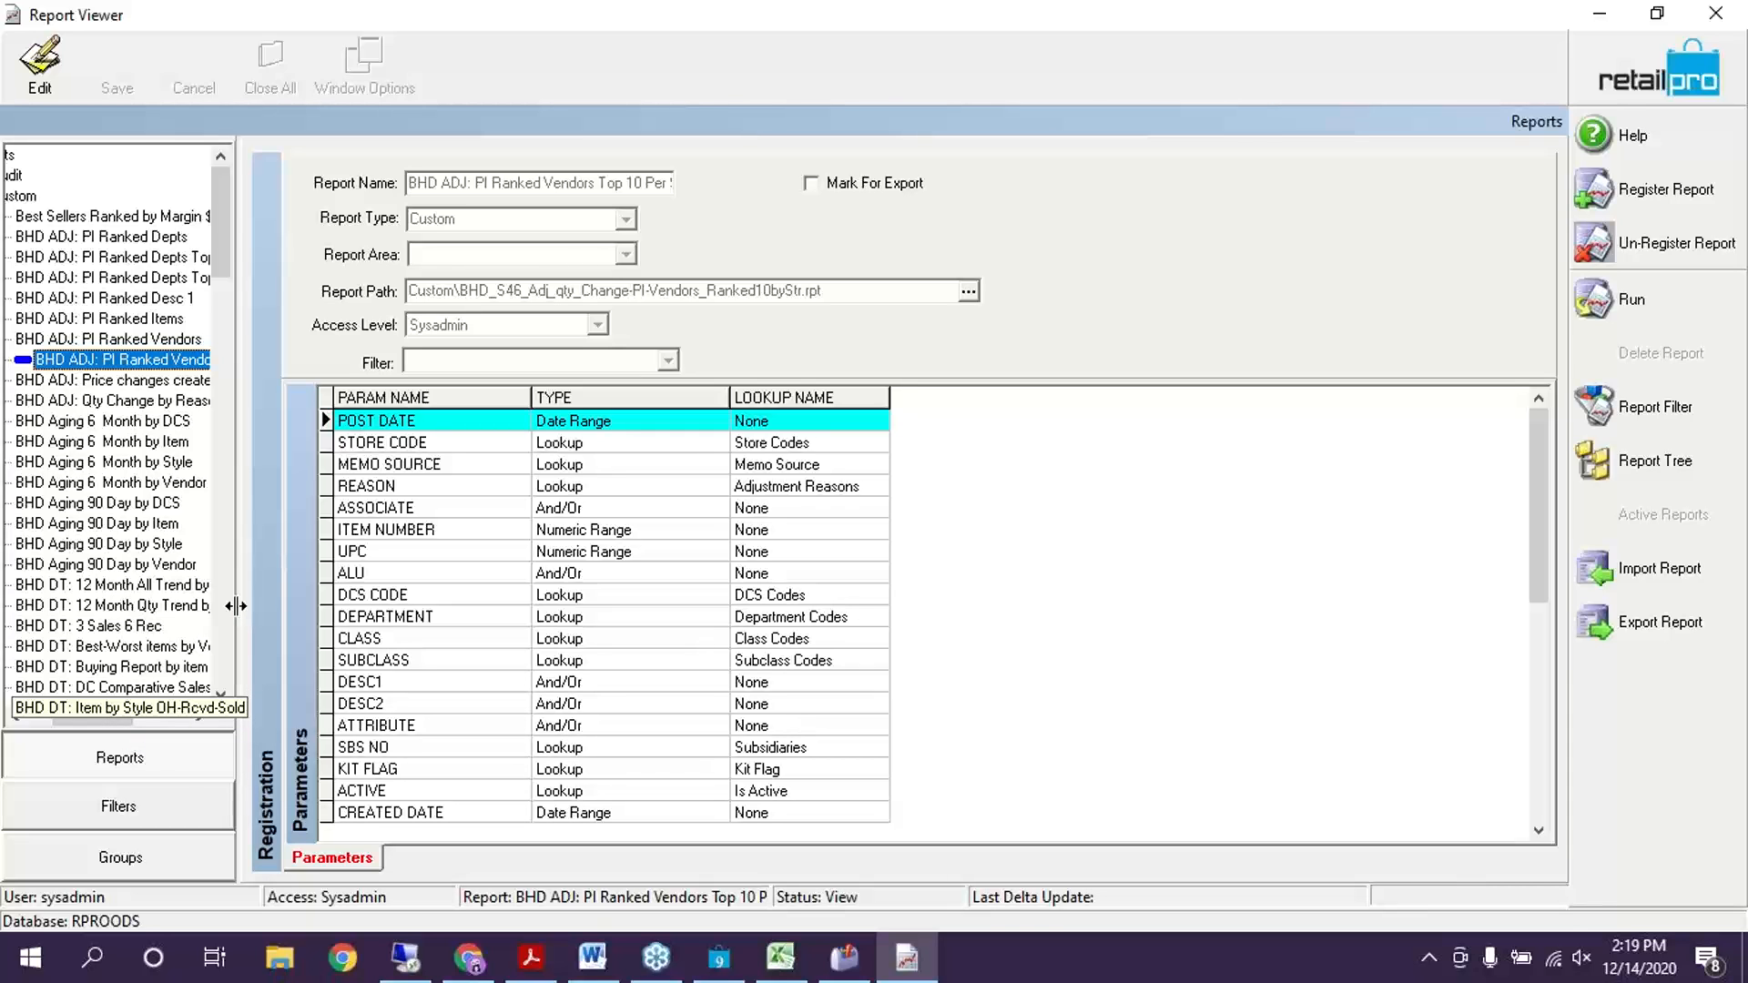
pyautogui.moveTo(235, 605); pyautogui.dragTo(392, 606)
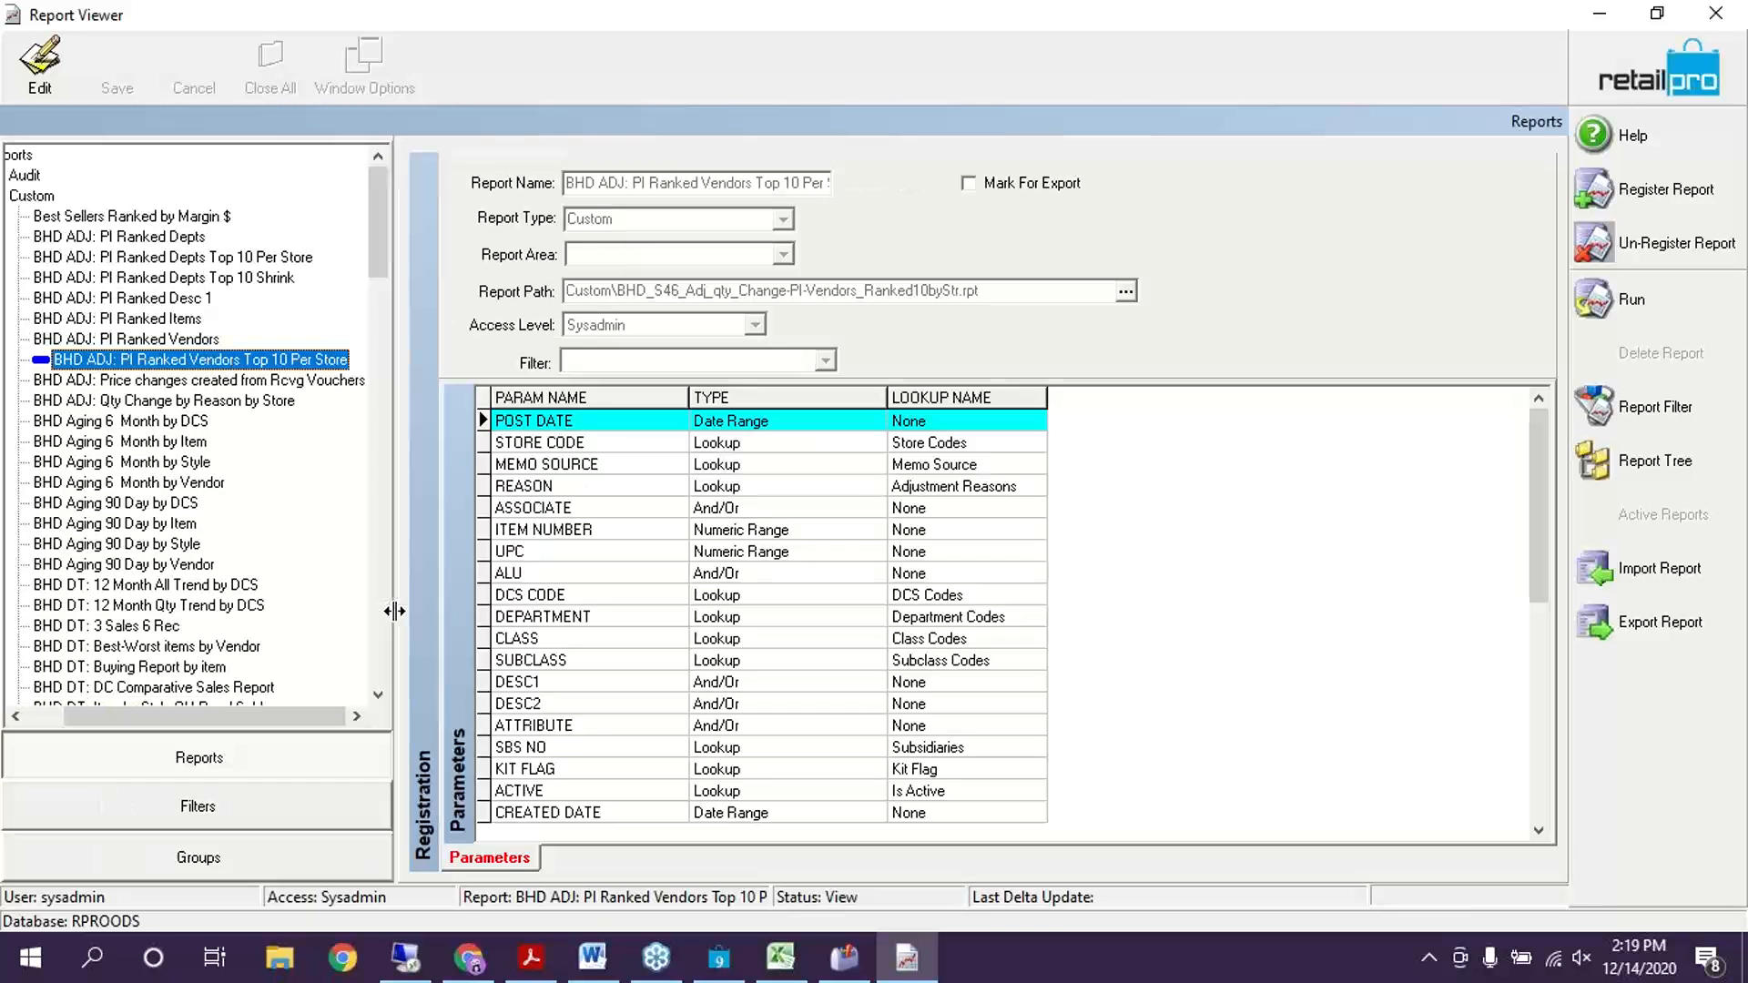
pyautogui.click(188, 259)
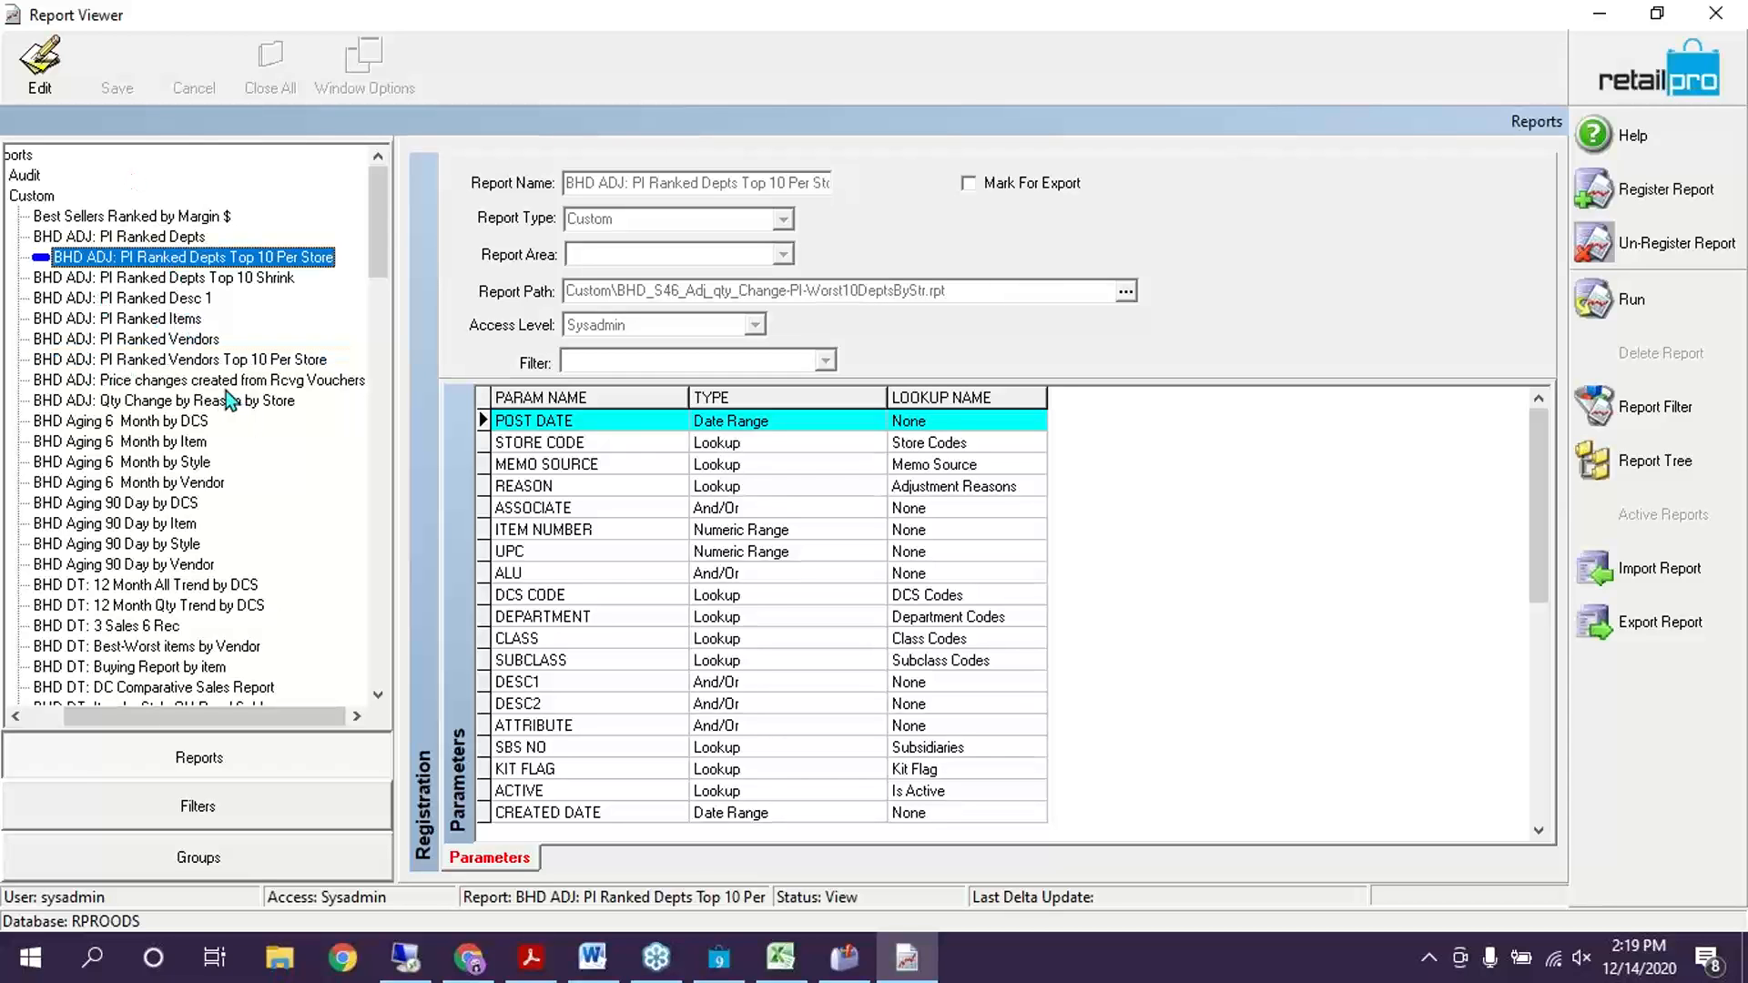
pyautogui.moveTo(385, 223); pyautogui.dragTo(357, 399)
pyautogui.scroll(-6, 346, 561)
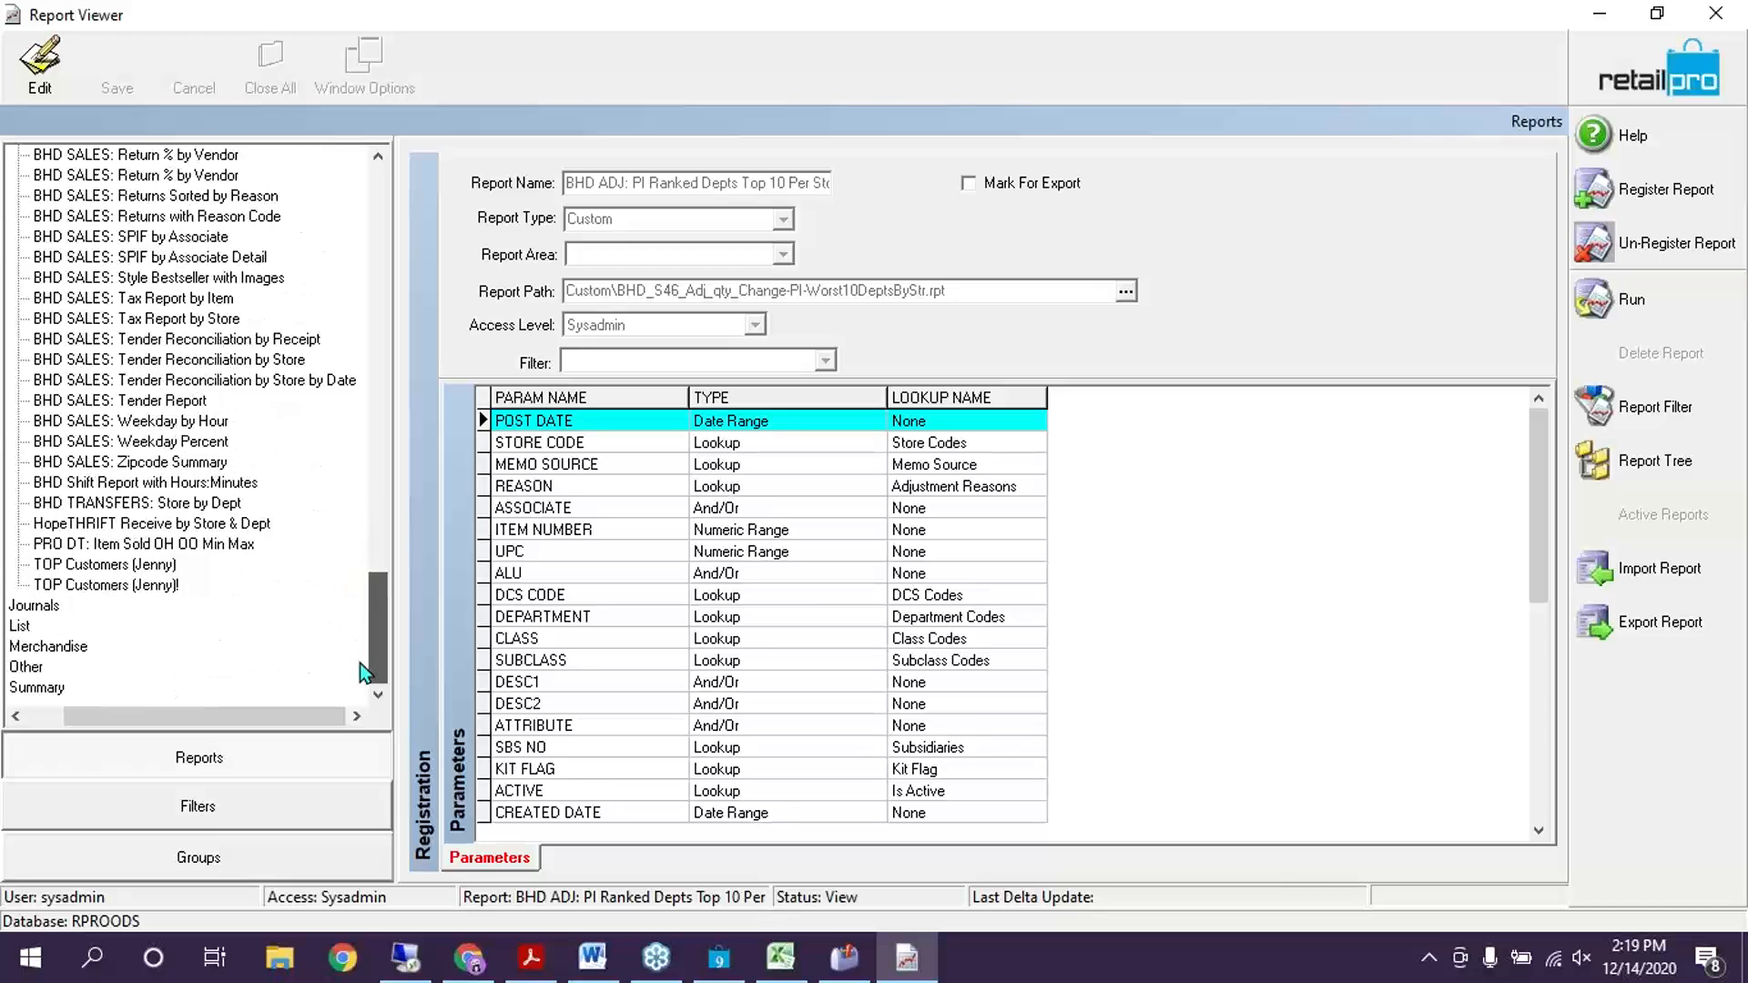
# Expand Merchandise and Audit, then open PI Ranked Depts Top 10 Shrink's registration
pyautogui.click(41, 646)
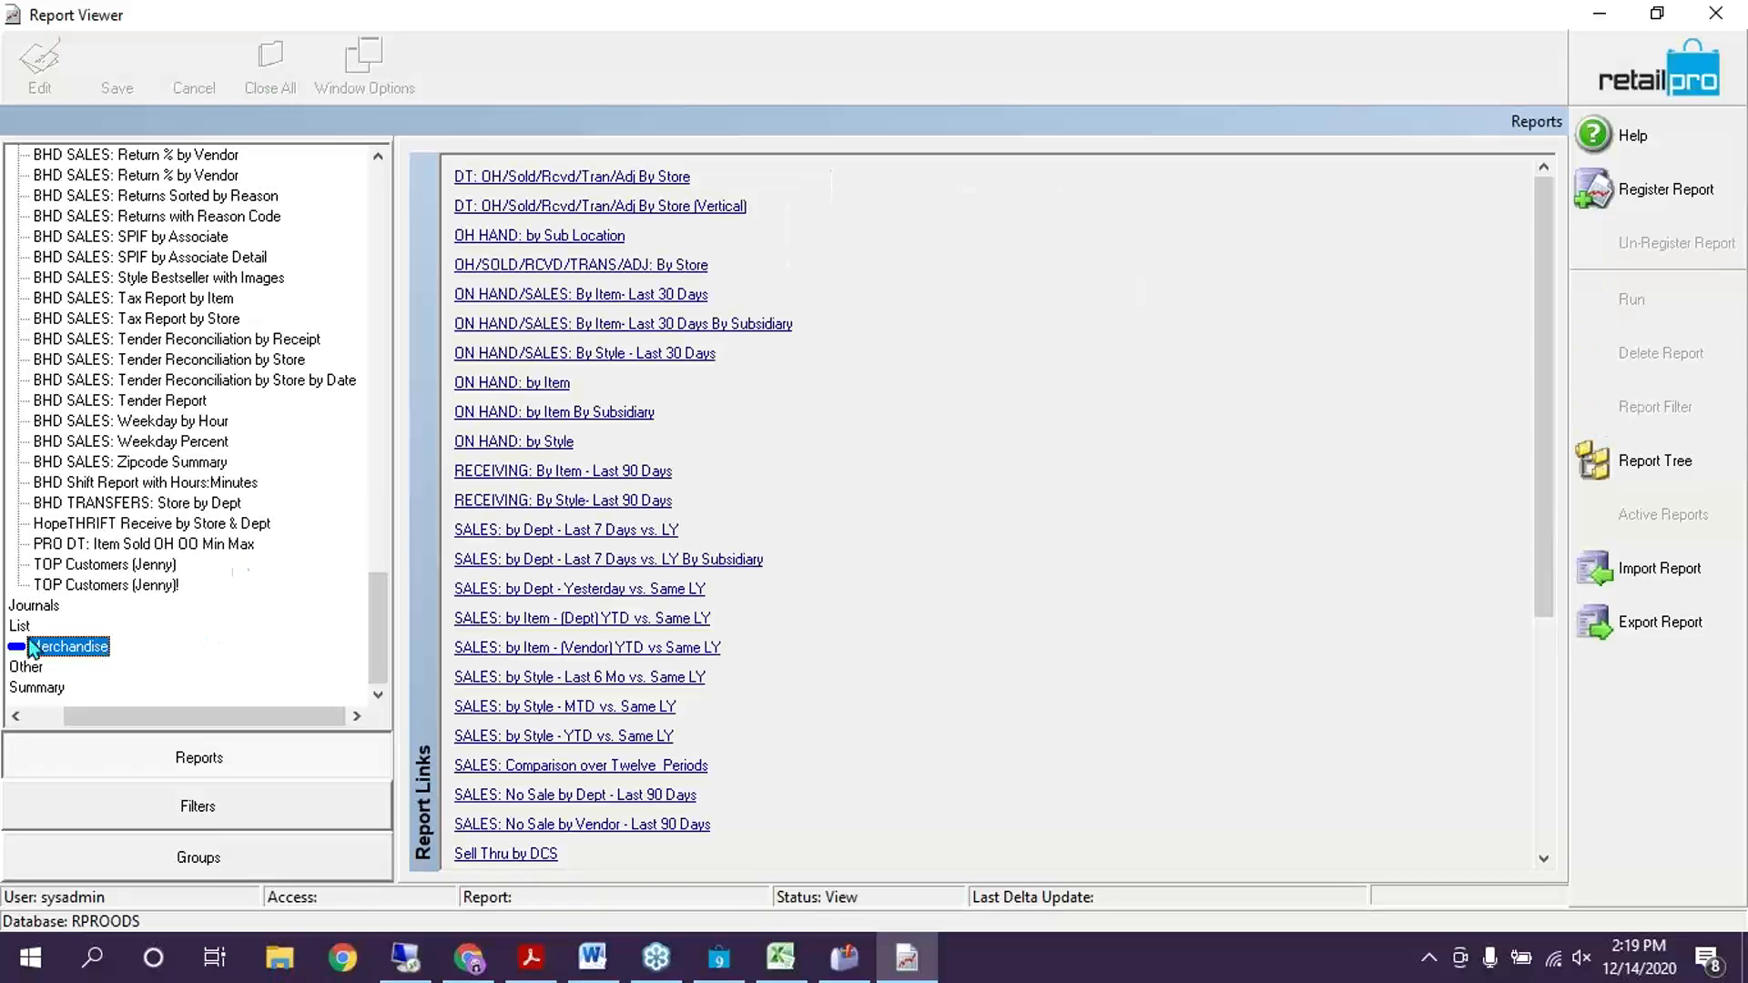
pyautogui.moveTo(159, 726); pyautogui.dragTo(96, 725)
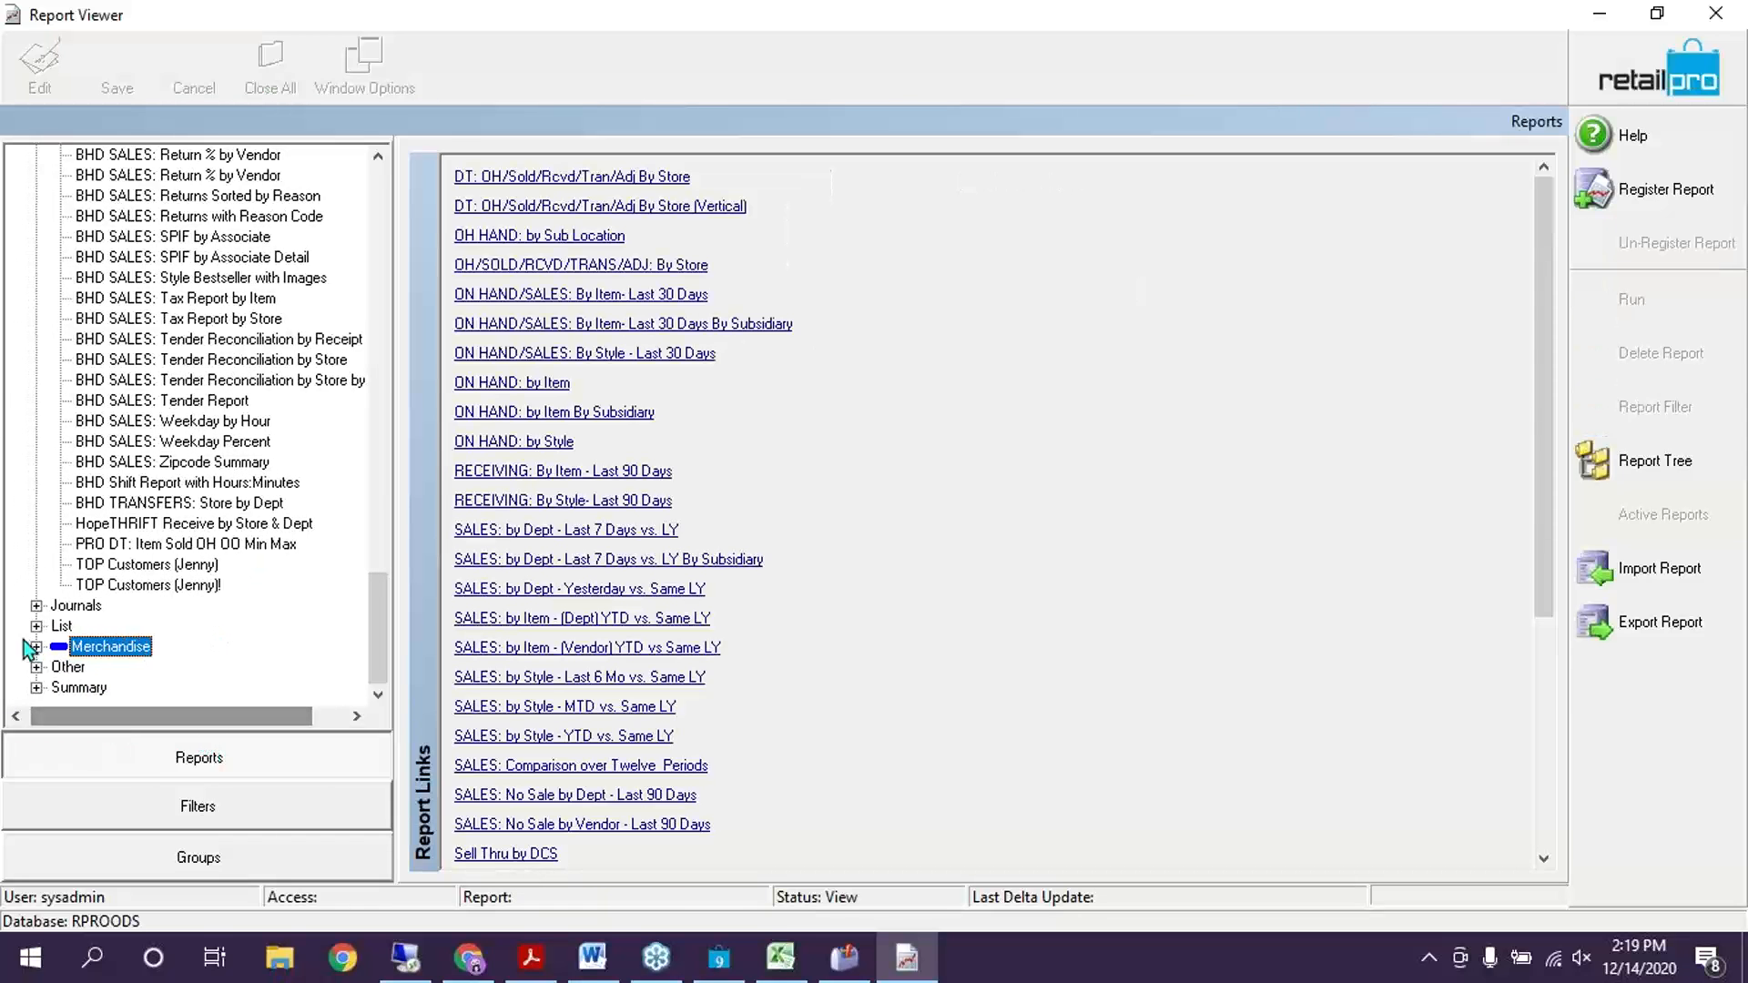
pyautogui.click(37, 646)
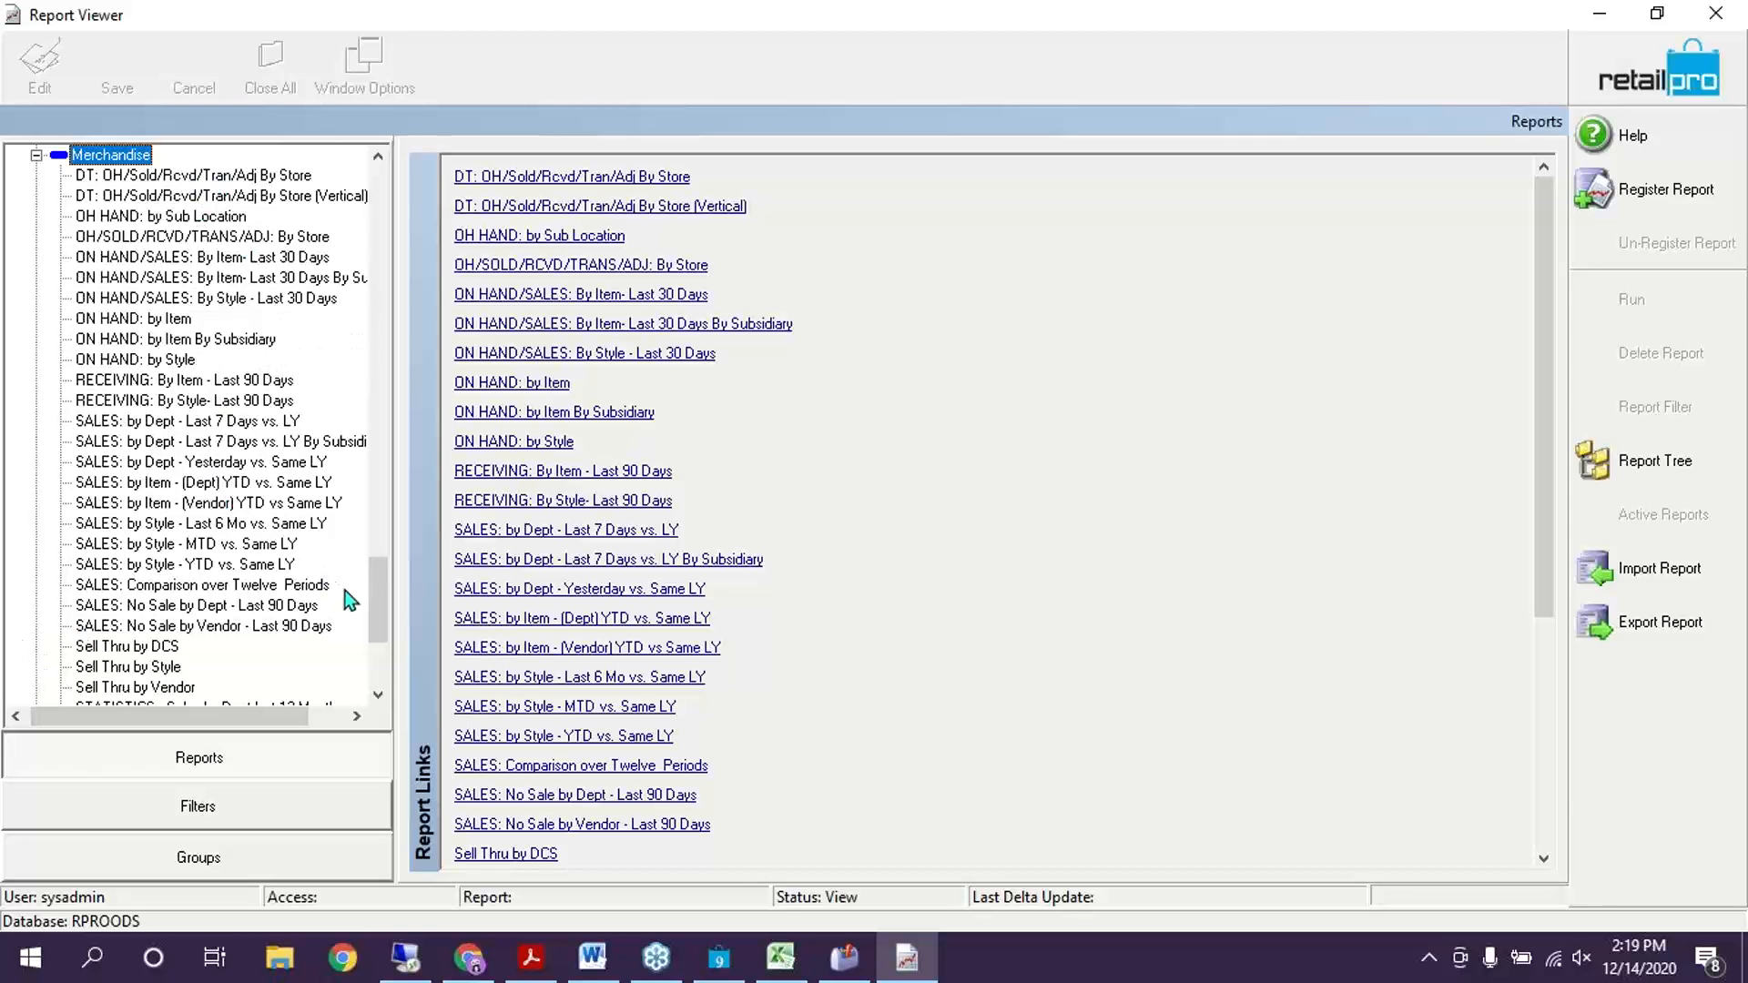
pyautogui.moveTo(386, 603); pyautogui.dragTo(375, 196)
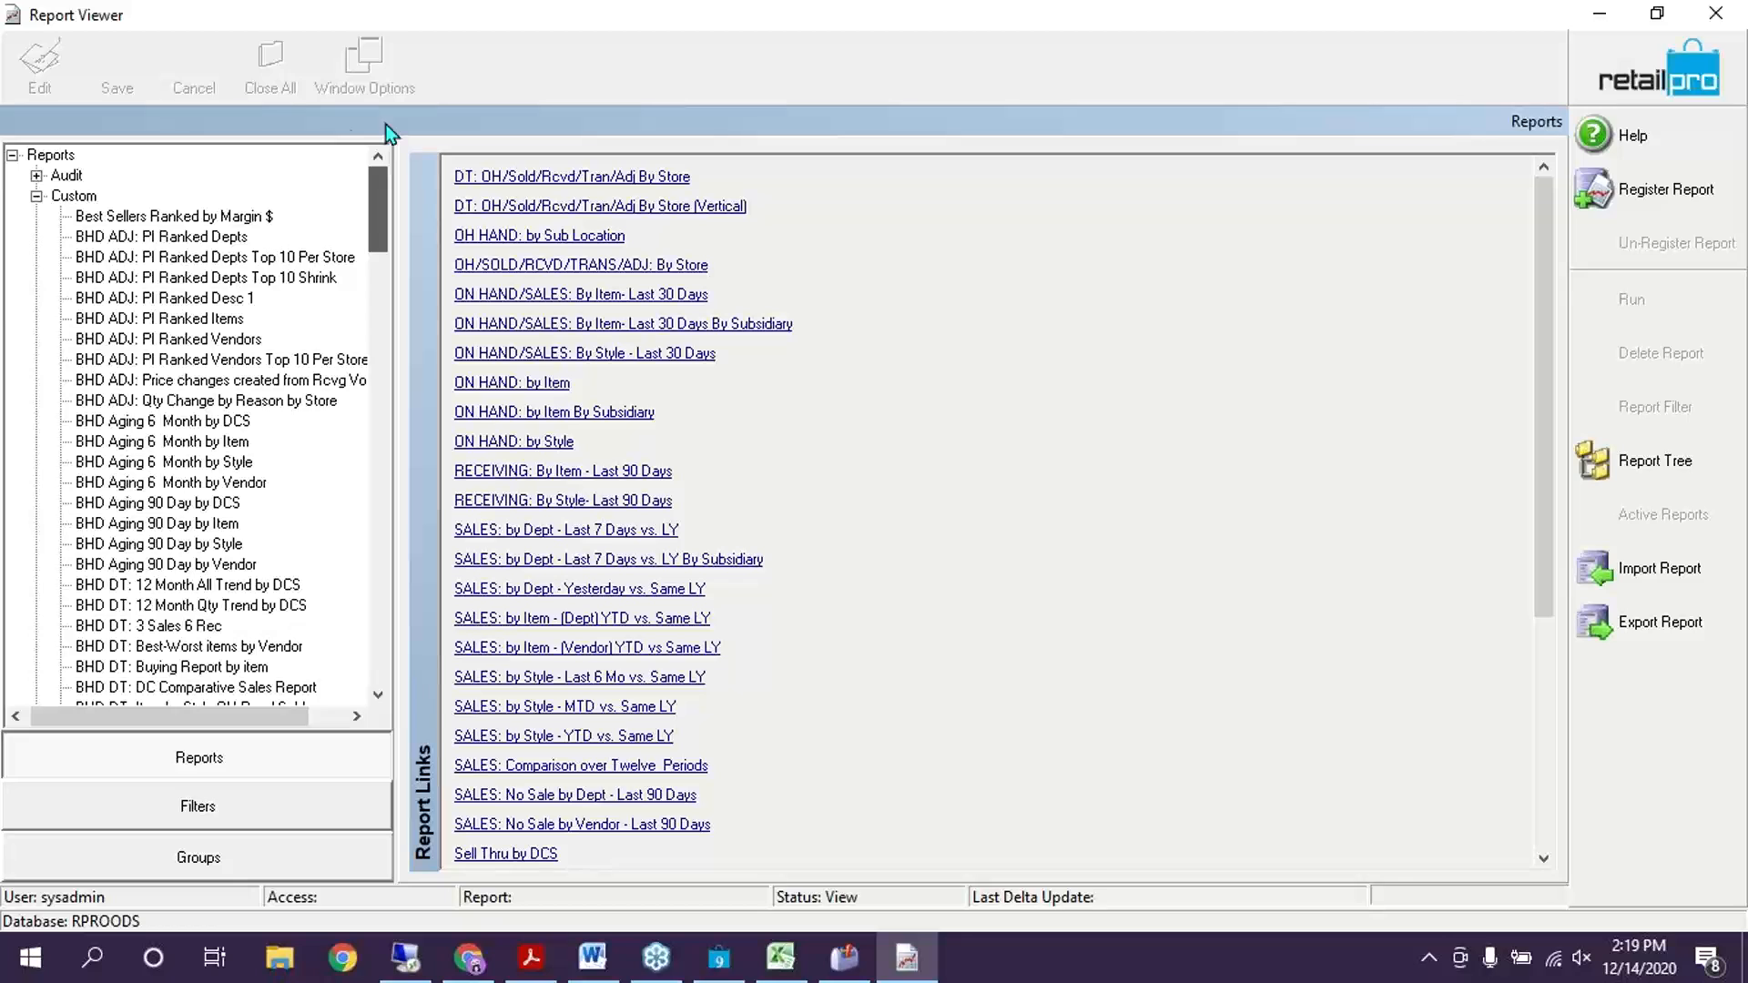
pyautogui.click(37, 176)
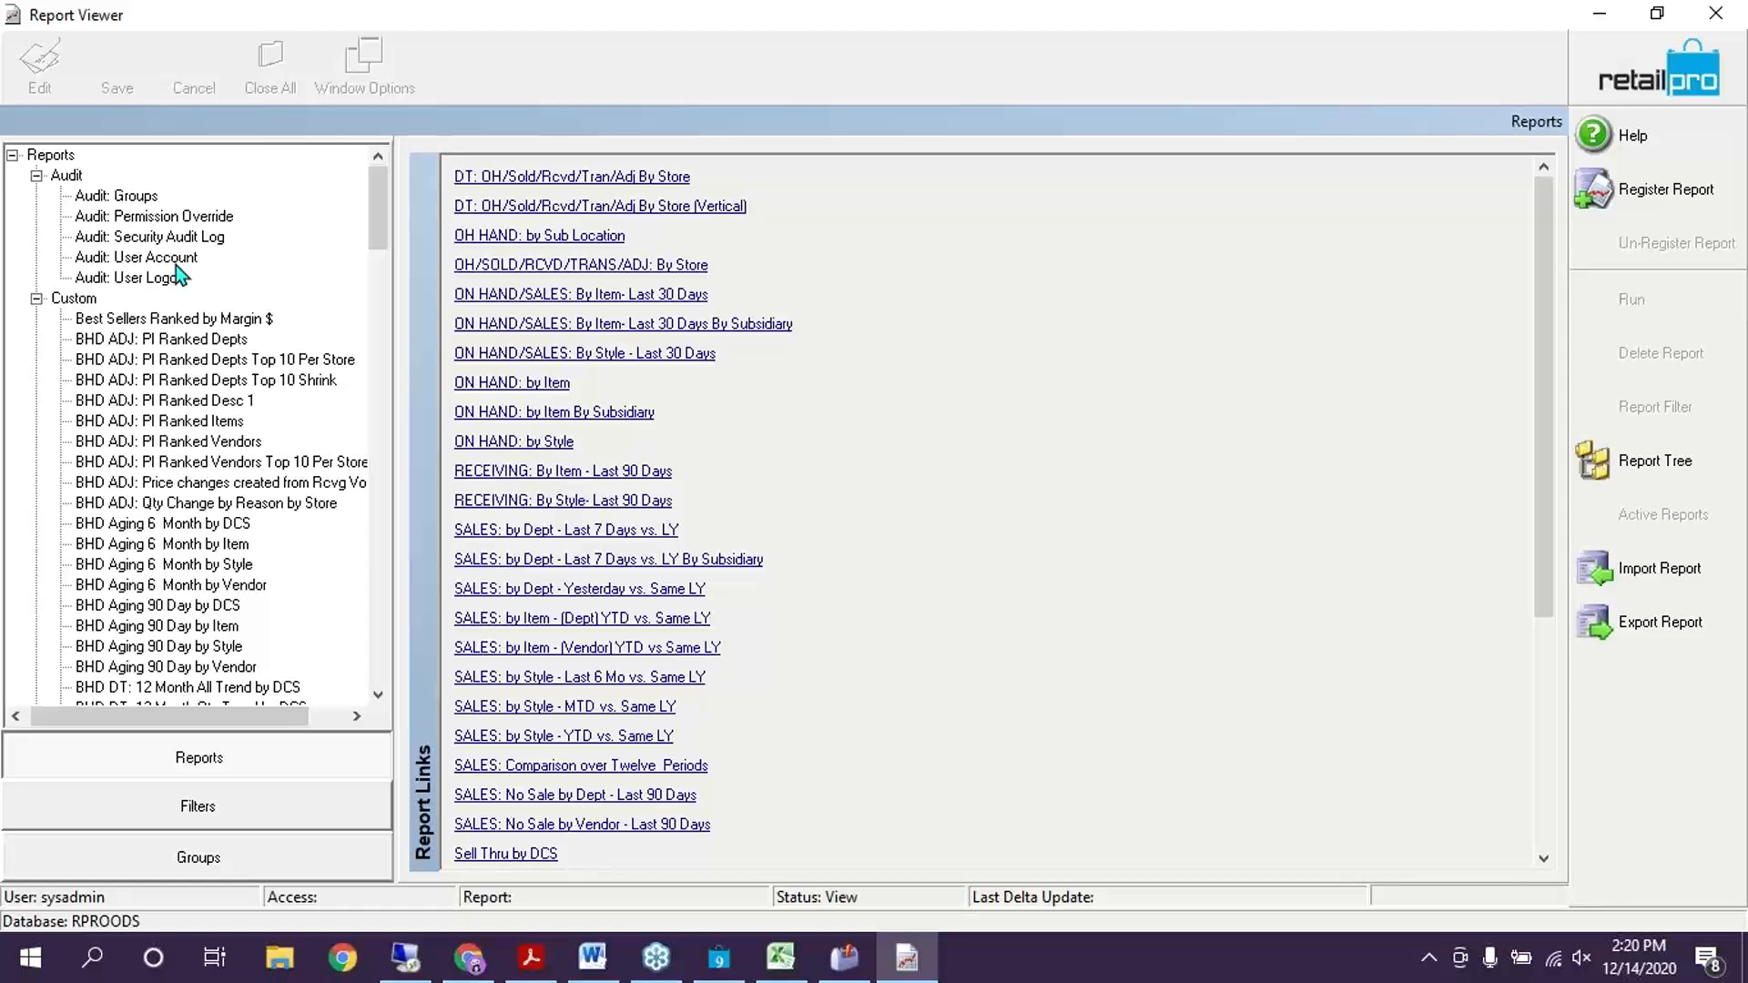
pyautogui.click(37, 176)
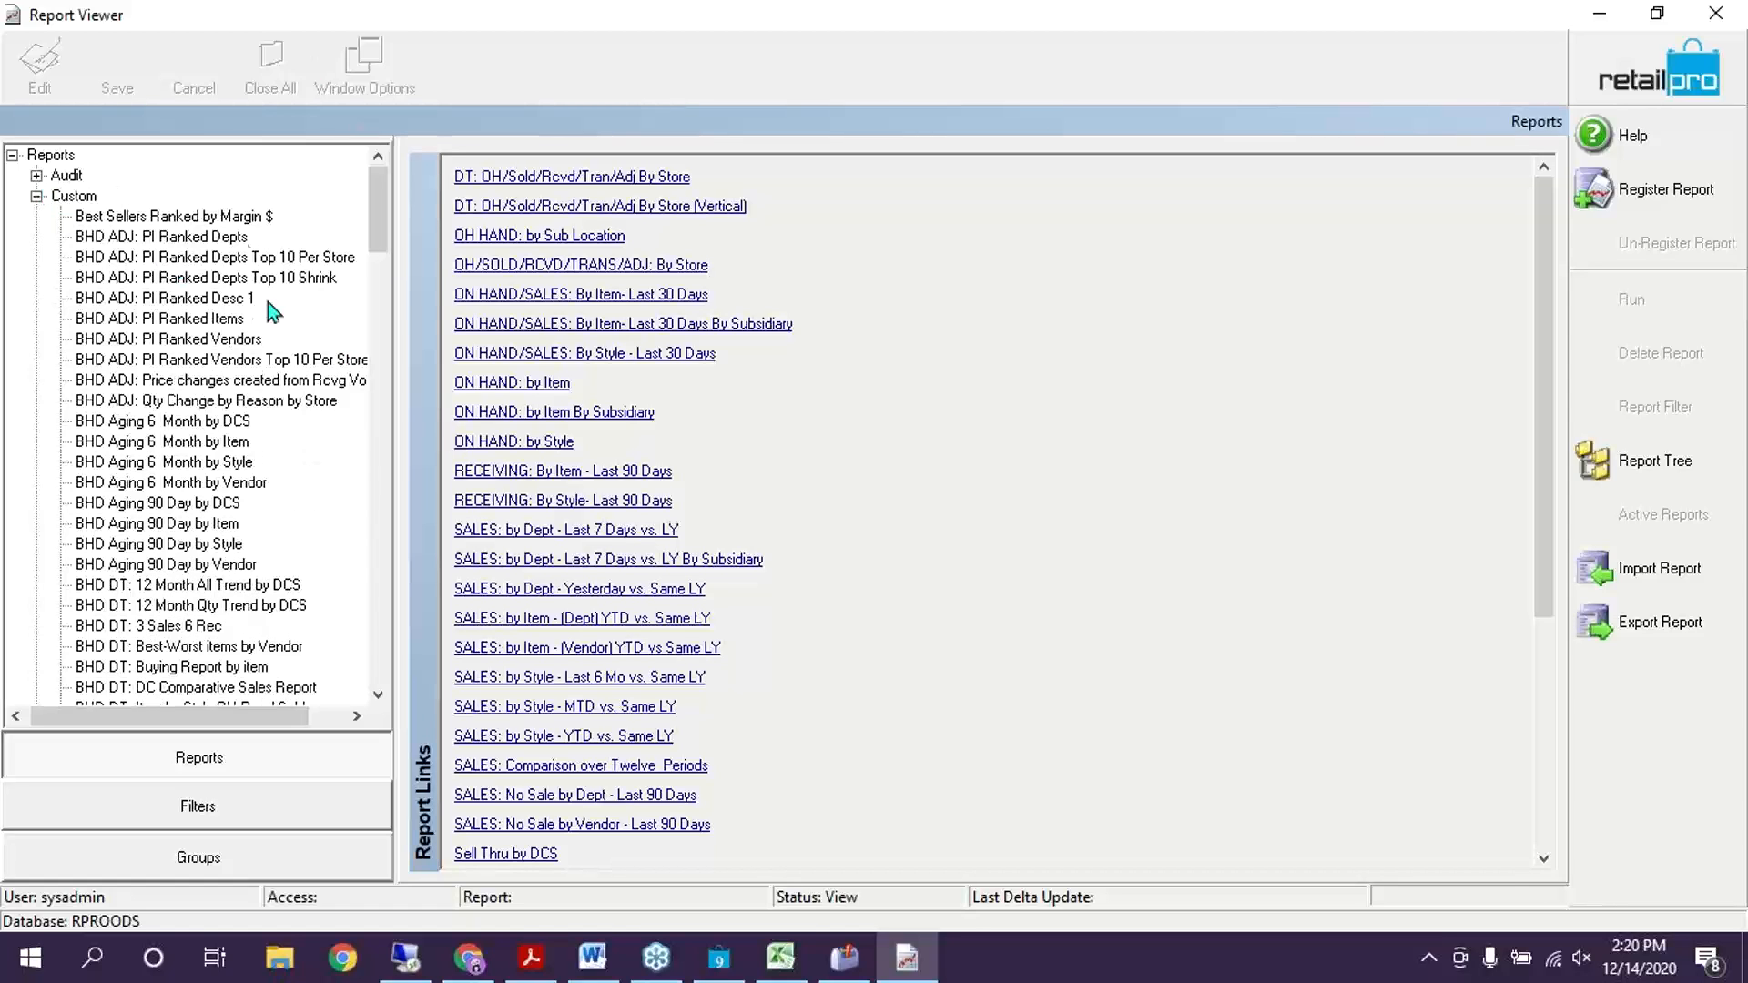
pyautogui.click(187, 302)
pyautogui.scroll(-6, 289, 534)
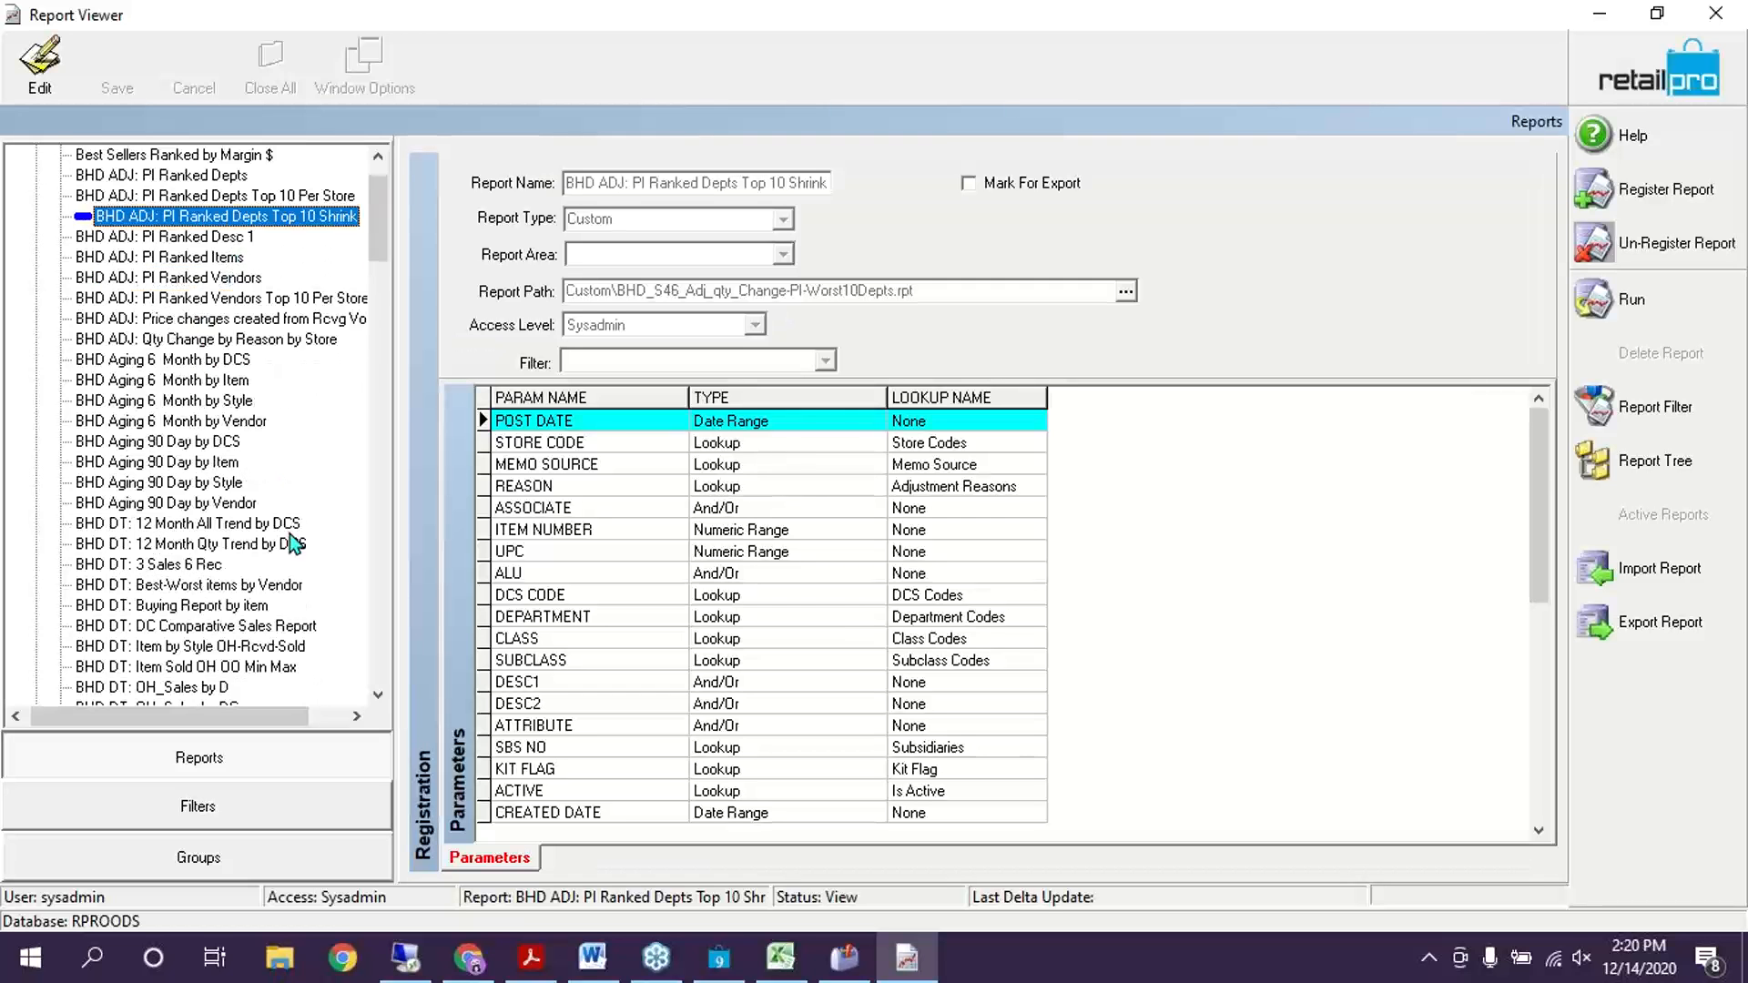
pyautogui.scroll(-20, 277, 505)
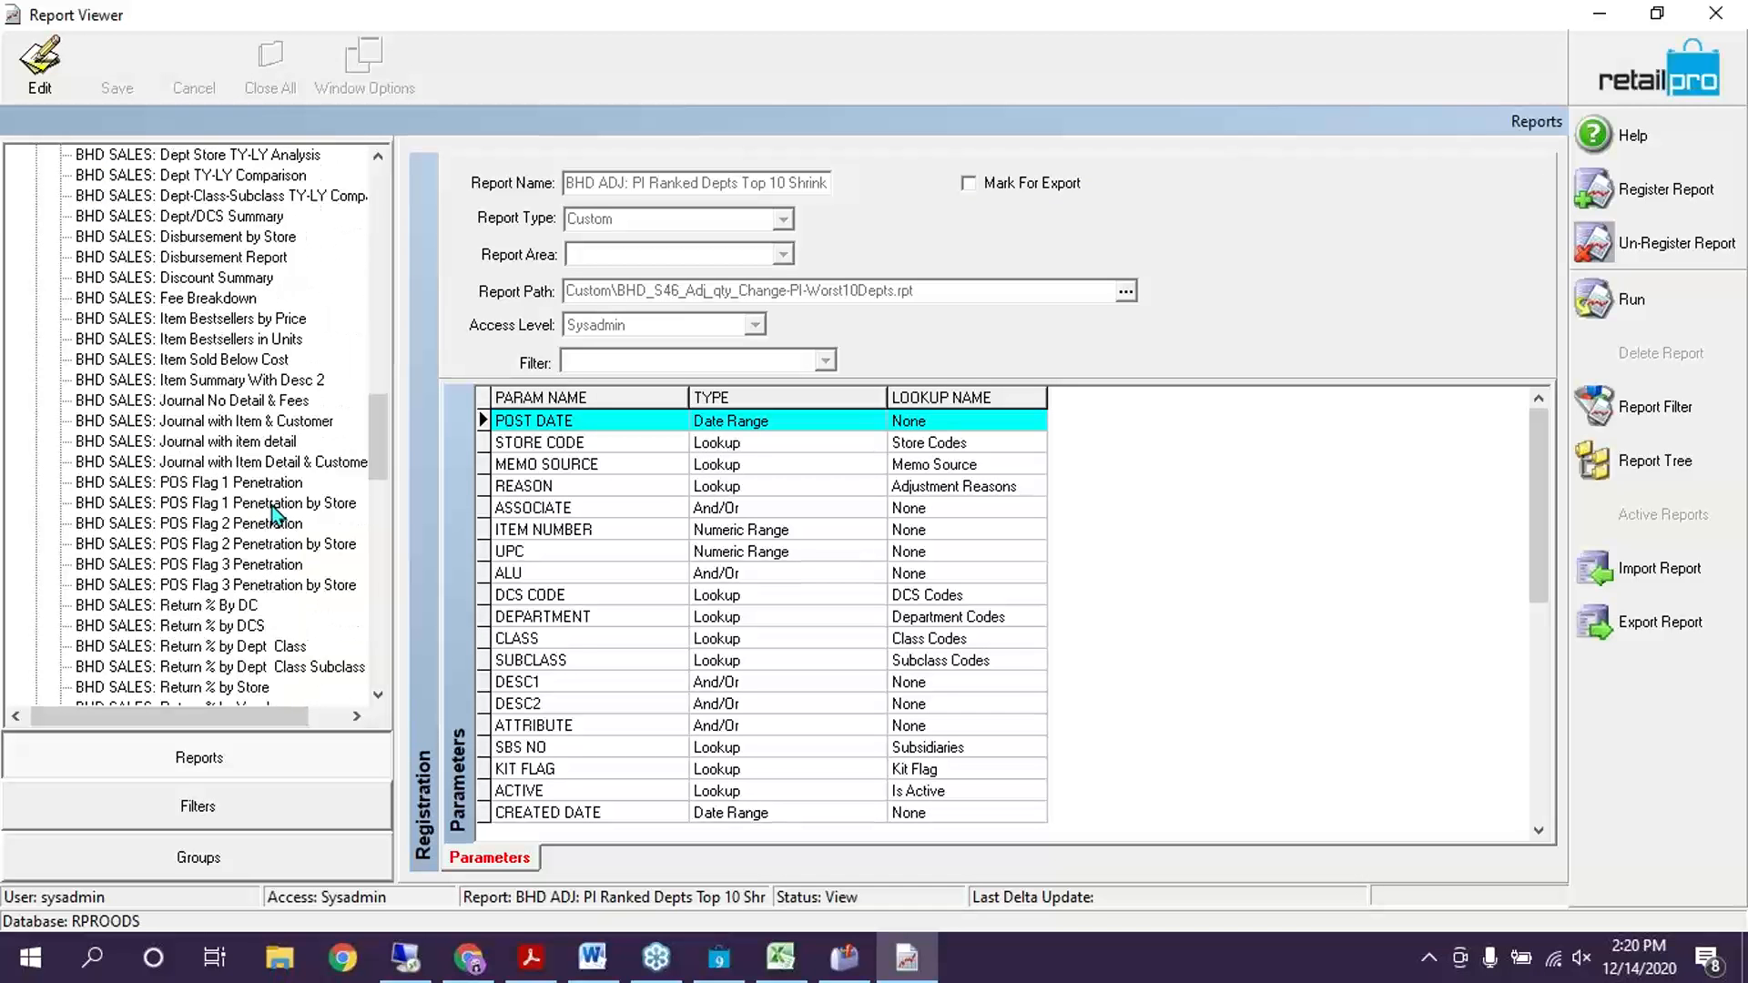
pyautogui.scroll(3, 275, 503)
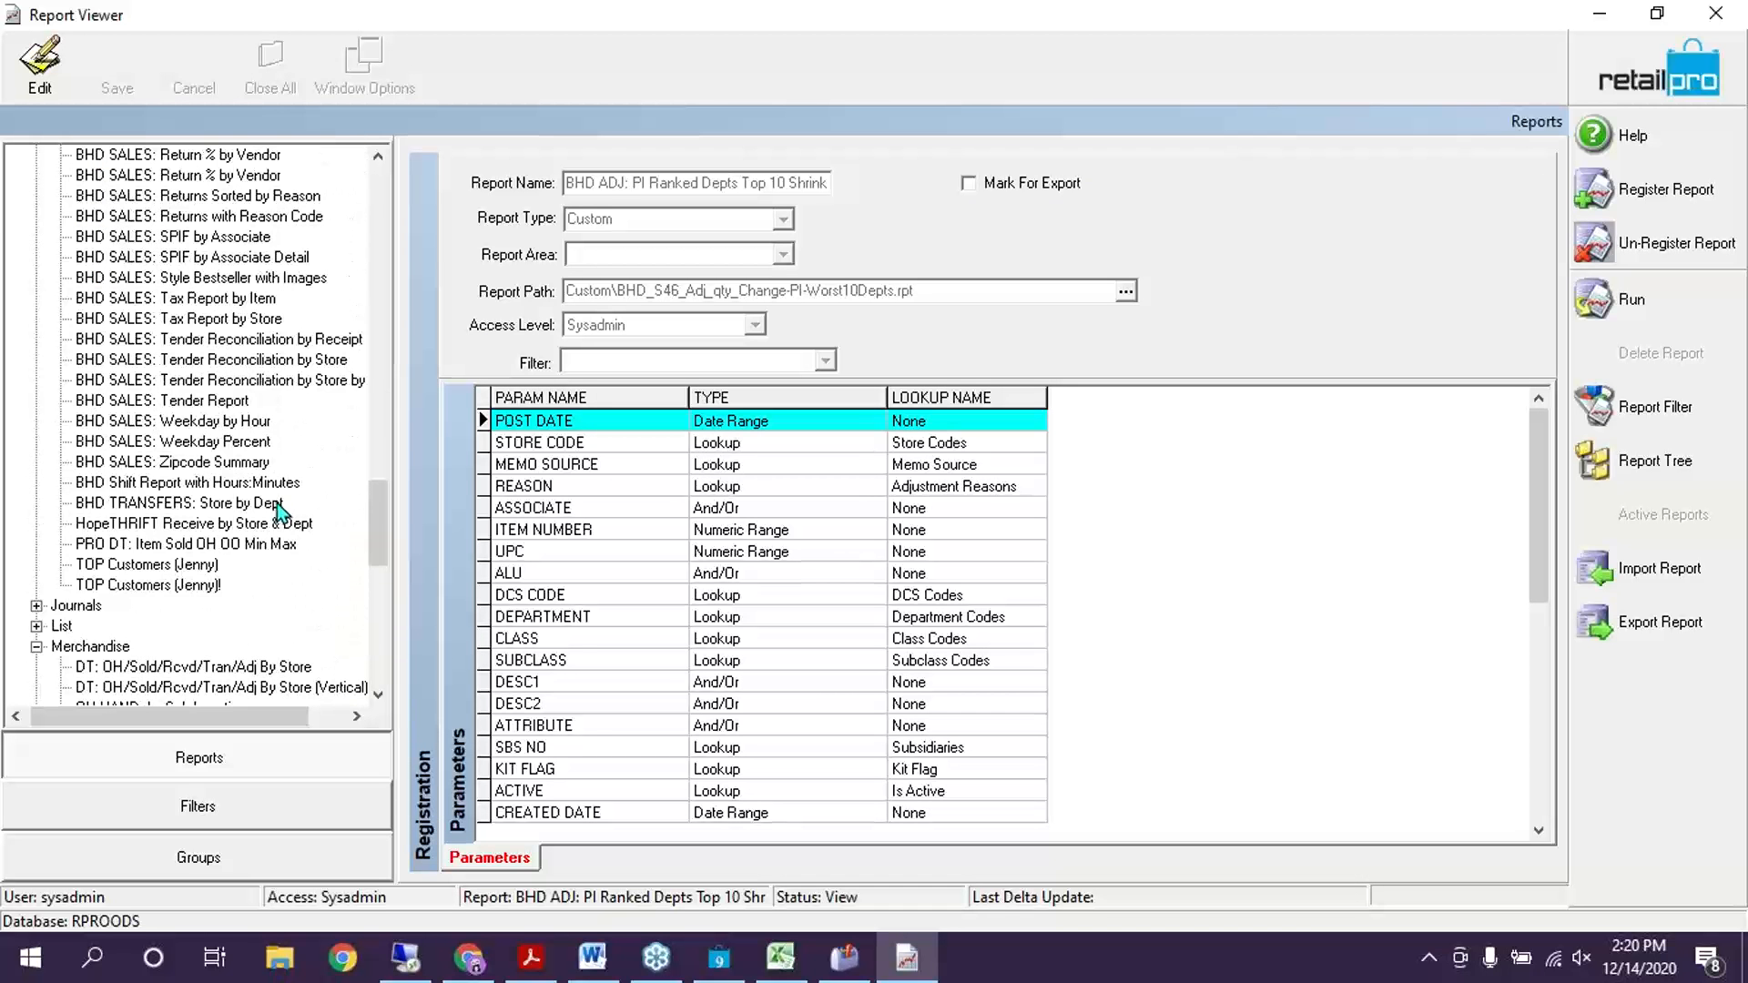
pyautogui.scroll(13, 277, 502)
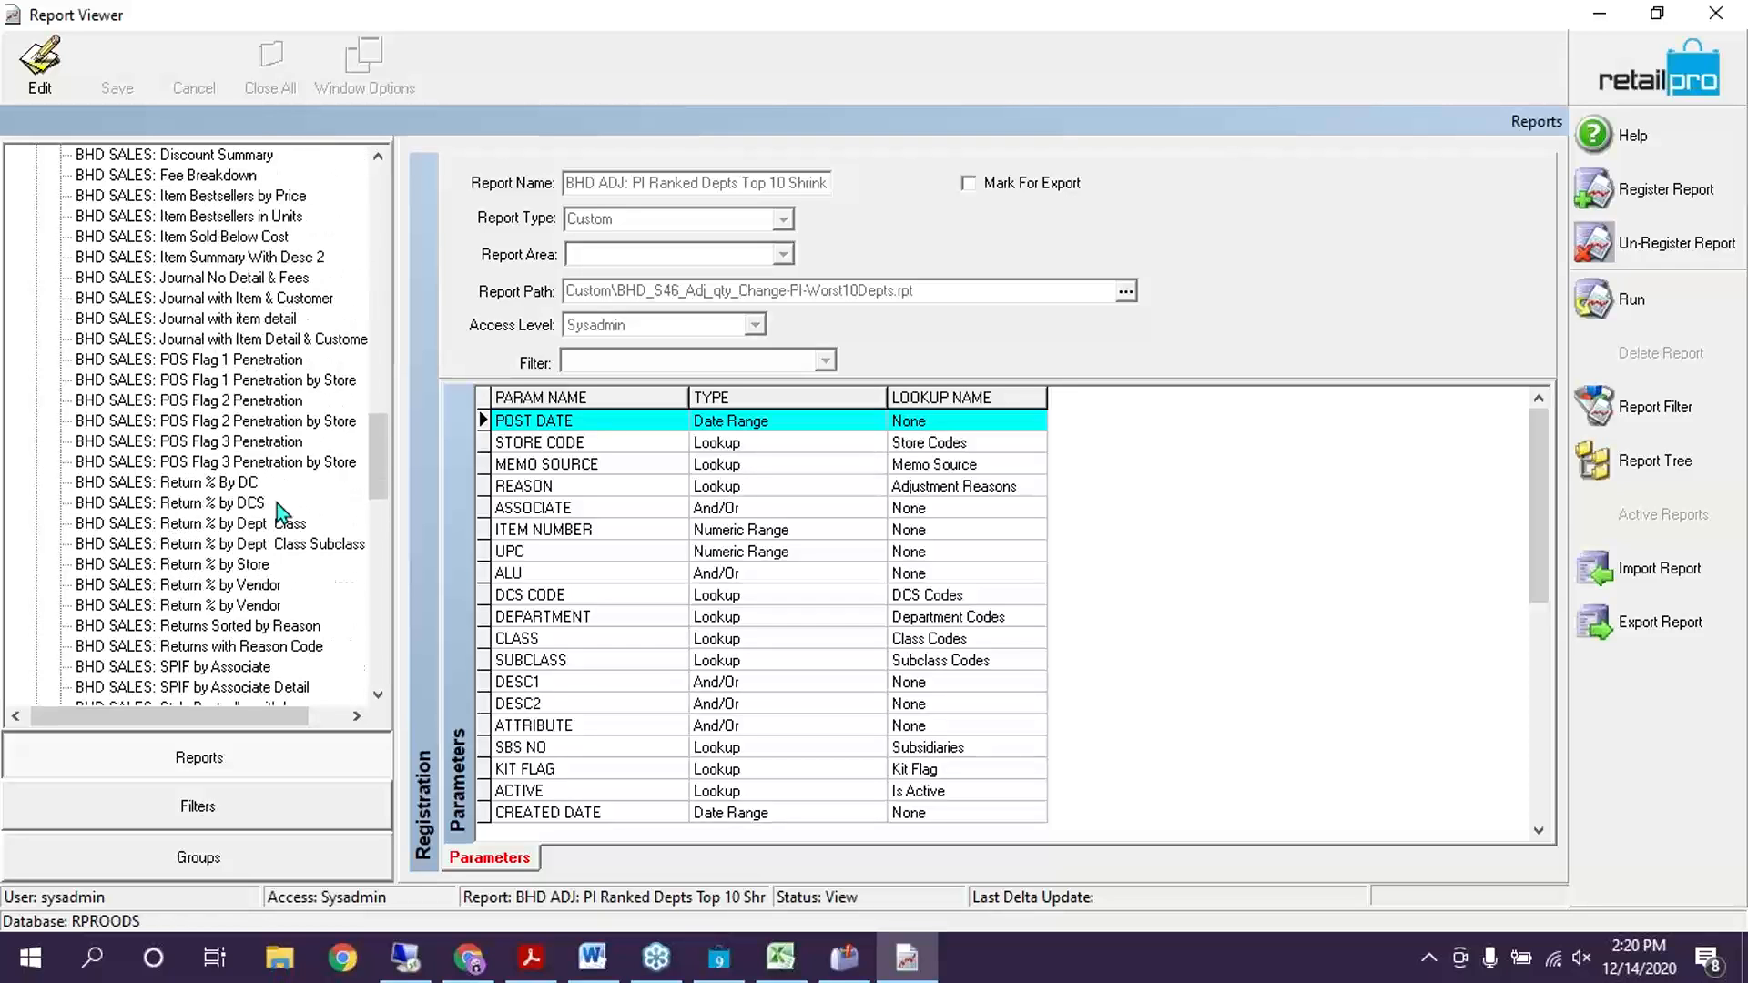
pyautogui.scroll(6, 277, 503)
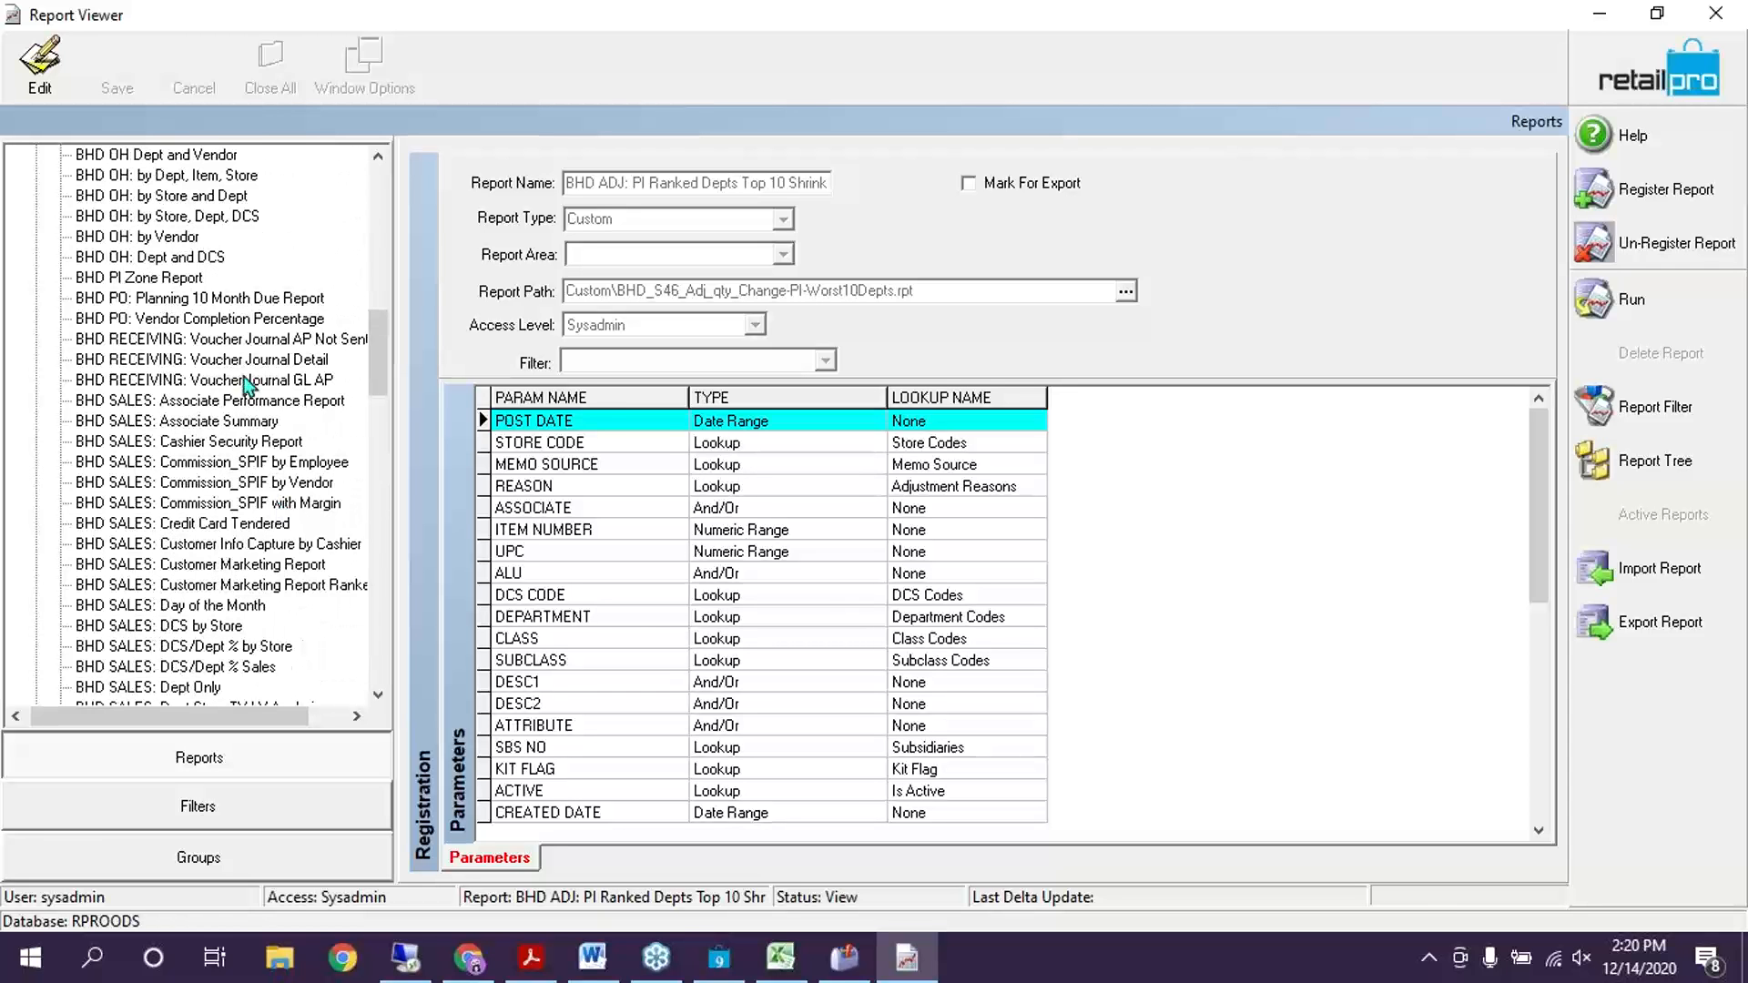
# Review the BHD PI Zone Report and BHD ADJ: PI Ranked Depts registrations, then switch to Word
pyautogui.click(192, 279)
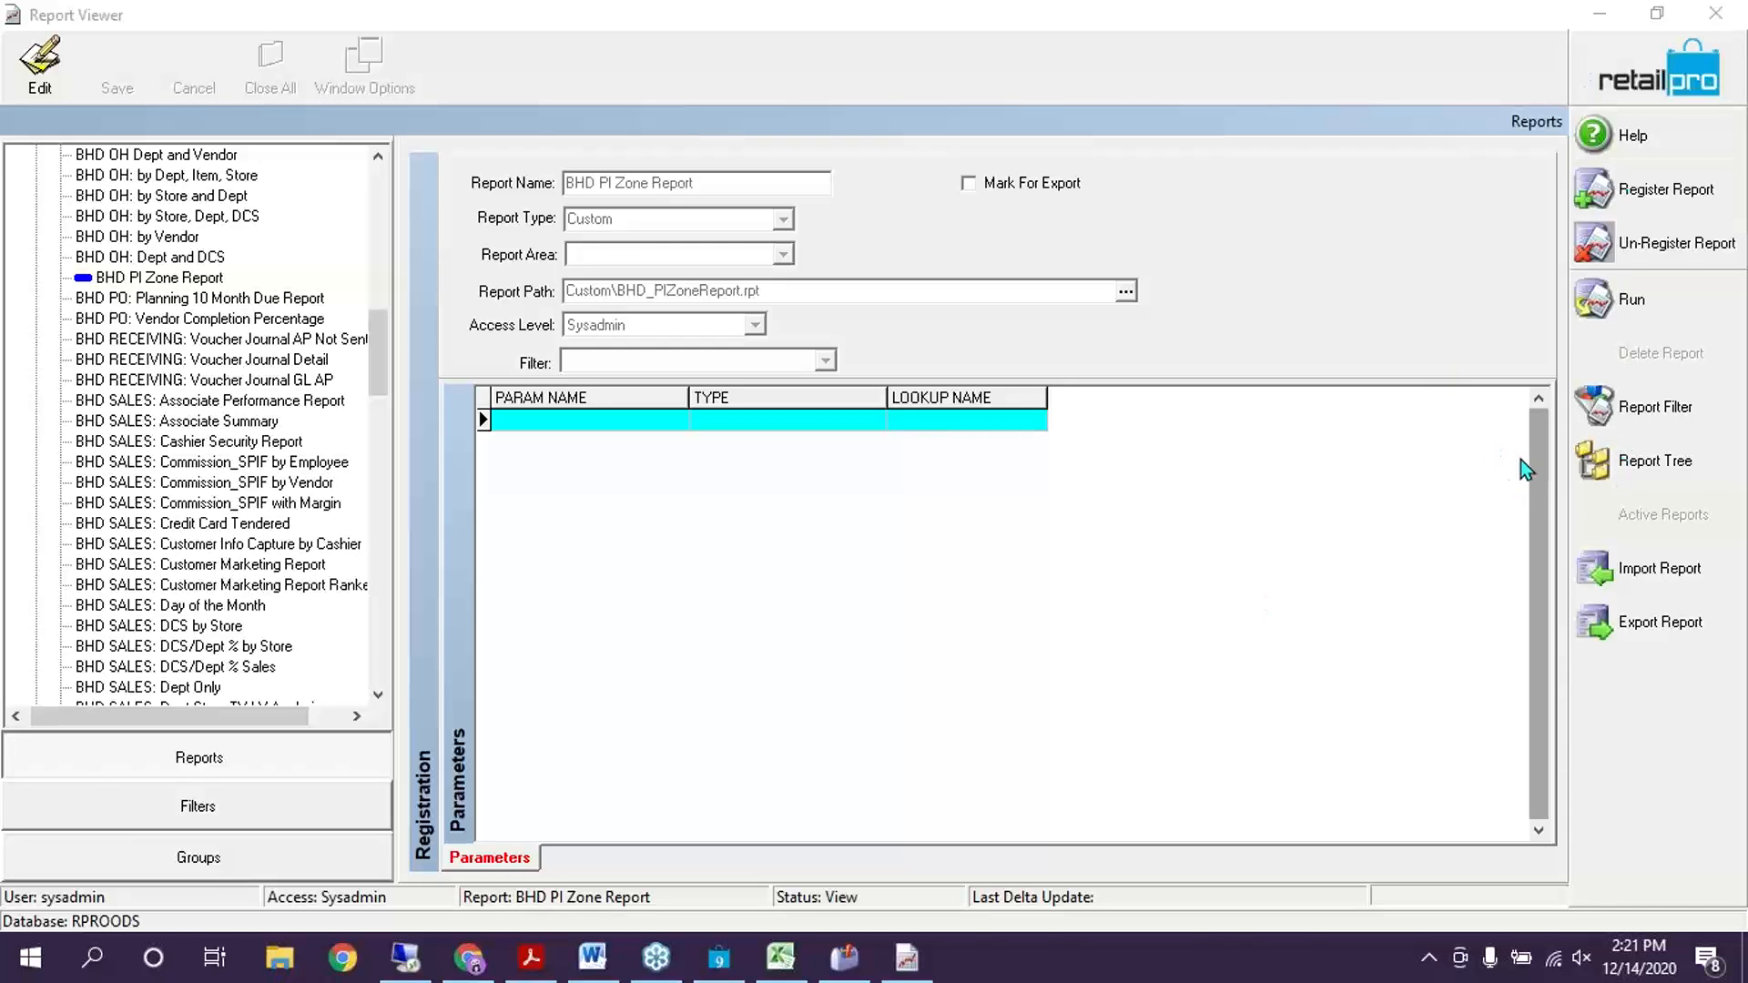
pyautogui.scroll(15, 204, 407)
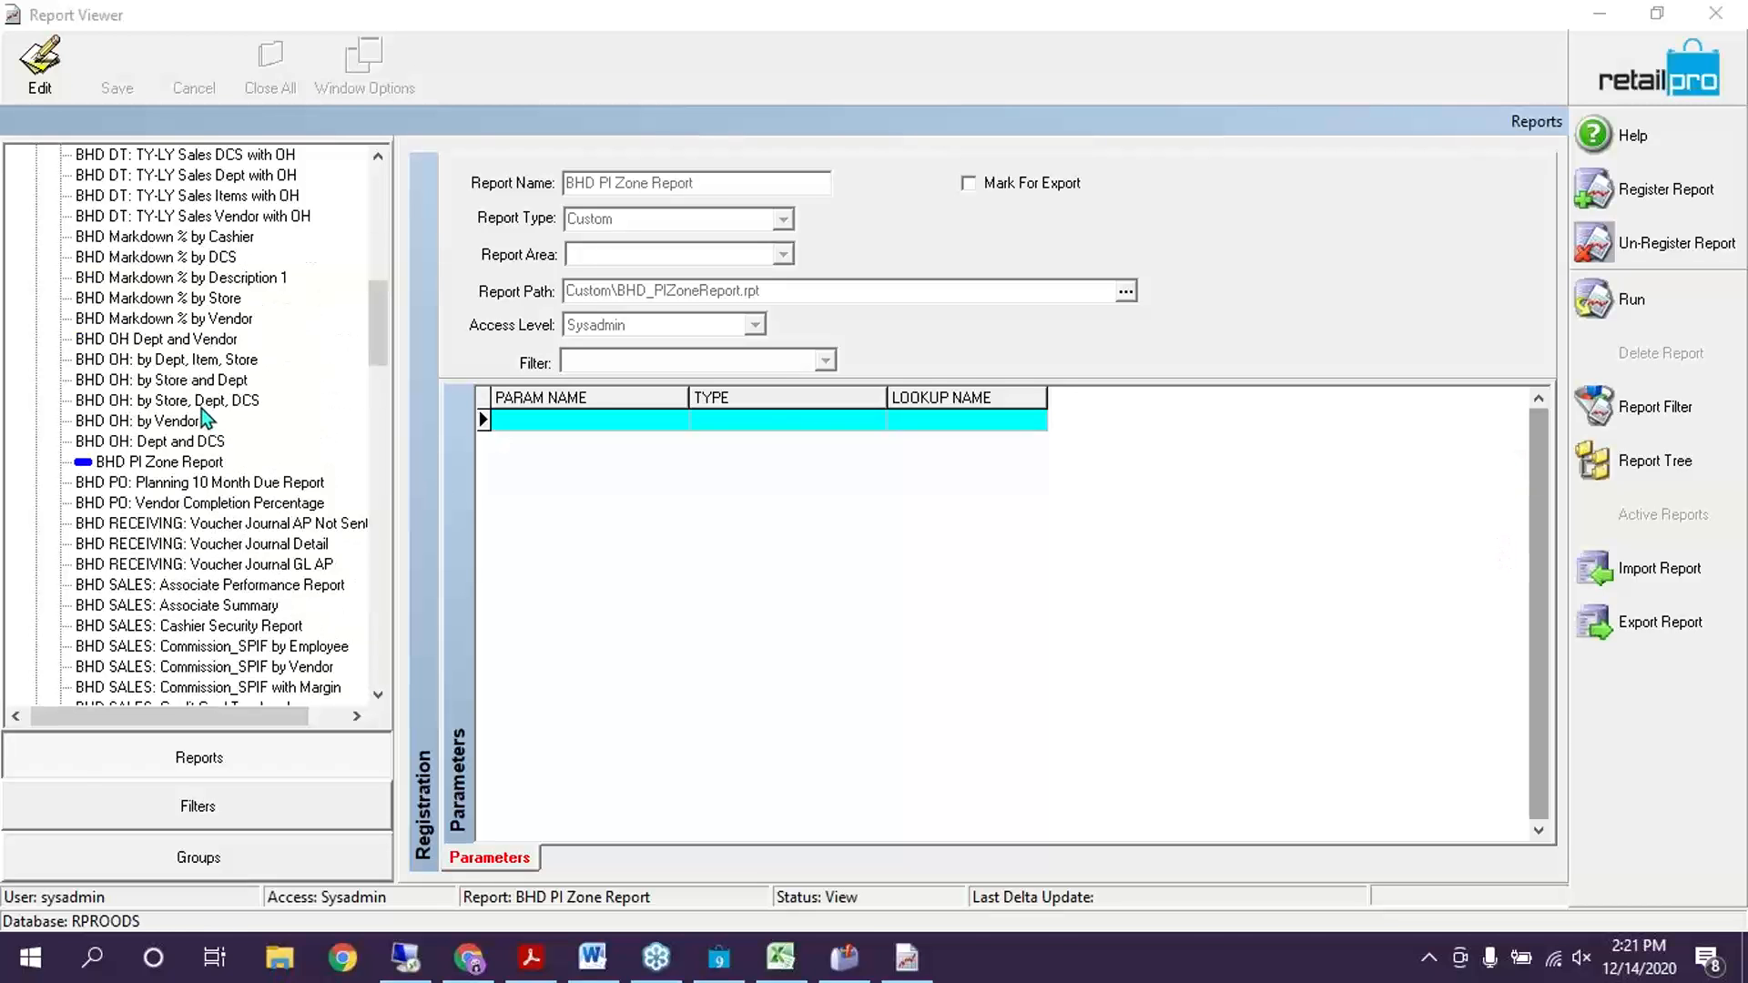
pyautogui.scroll(3, 154, 319)
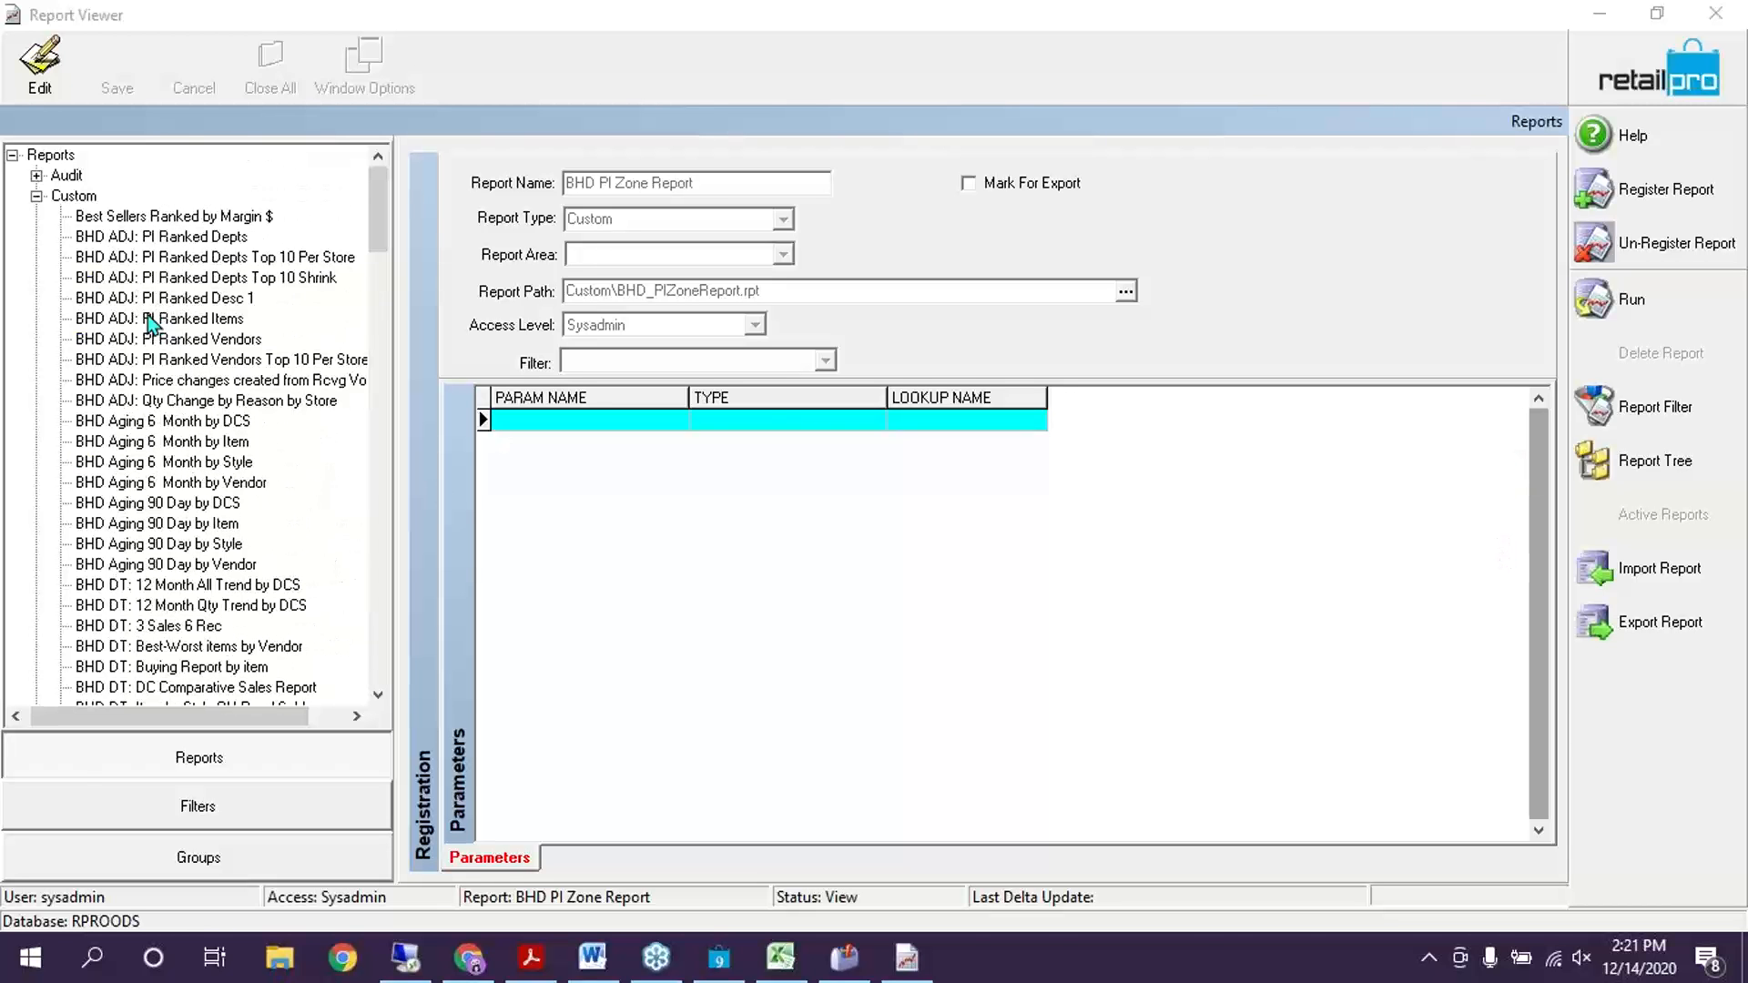
pyautogui.click(187, 238)
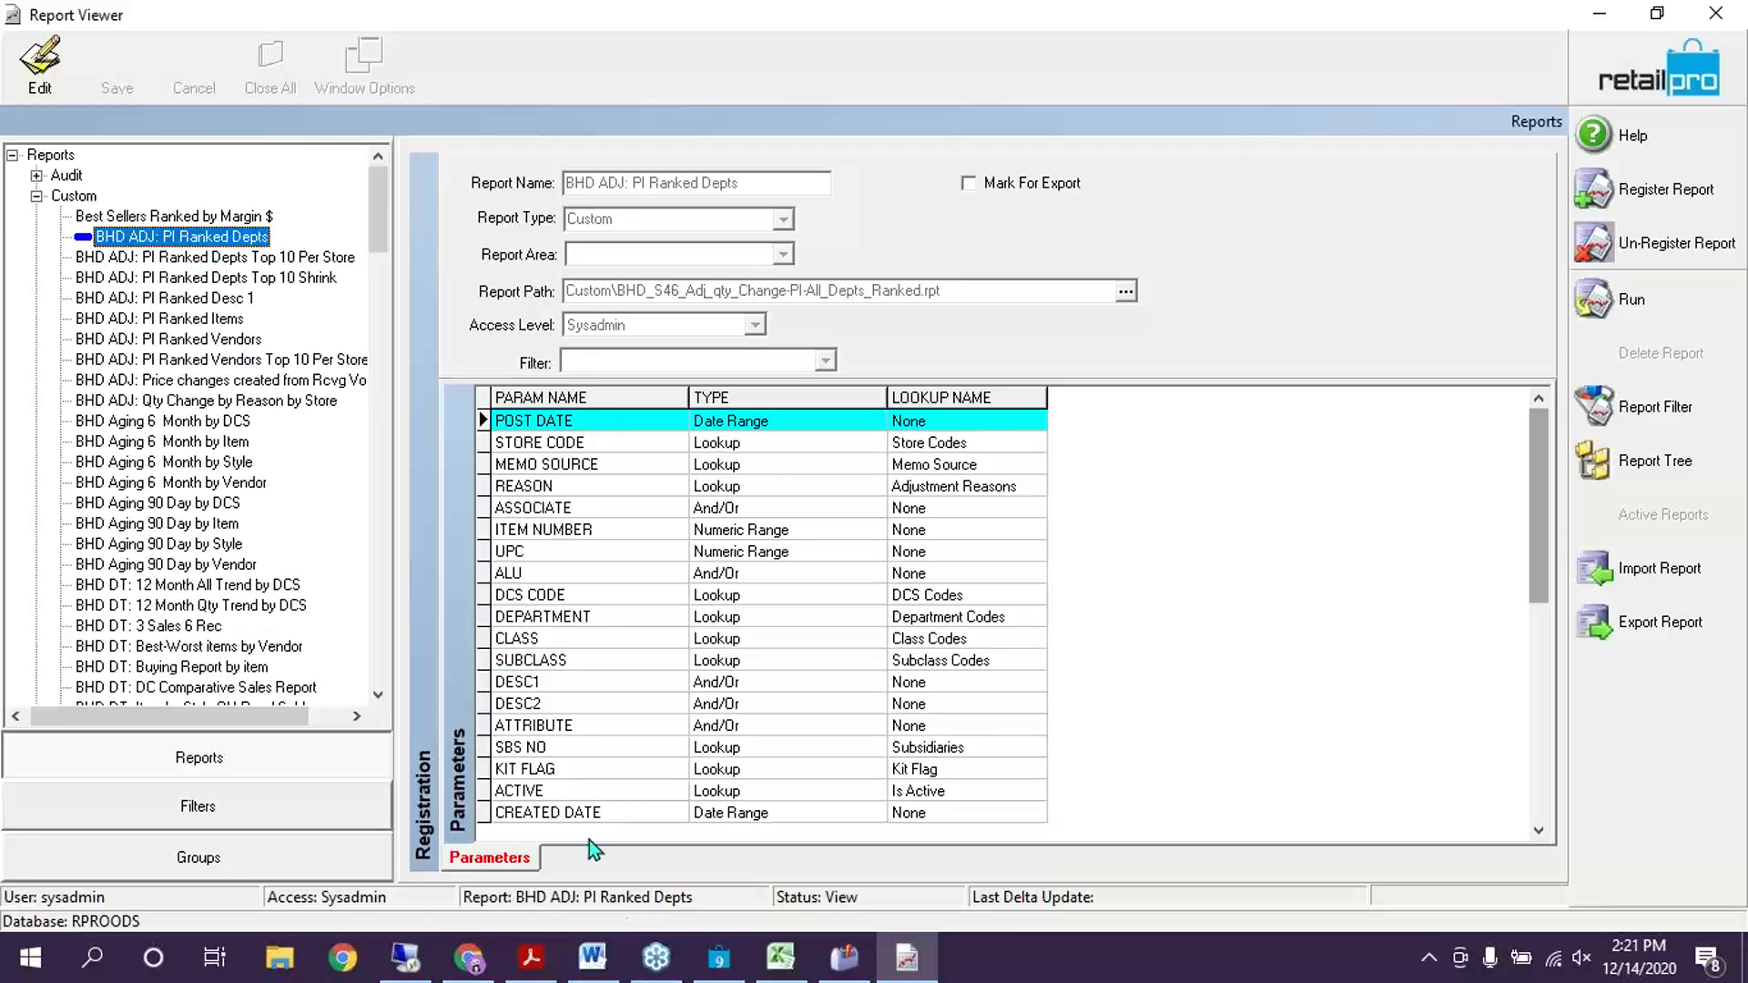
pyautogui.click(593, 956)
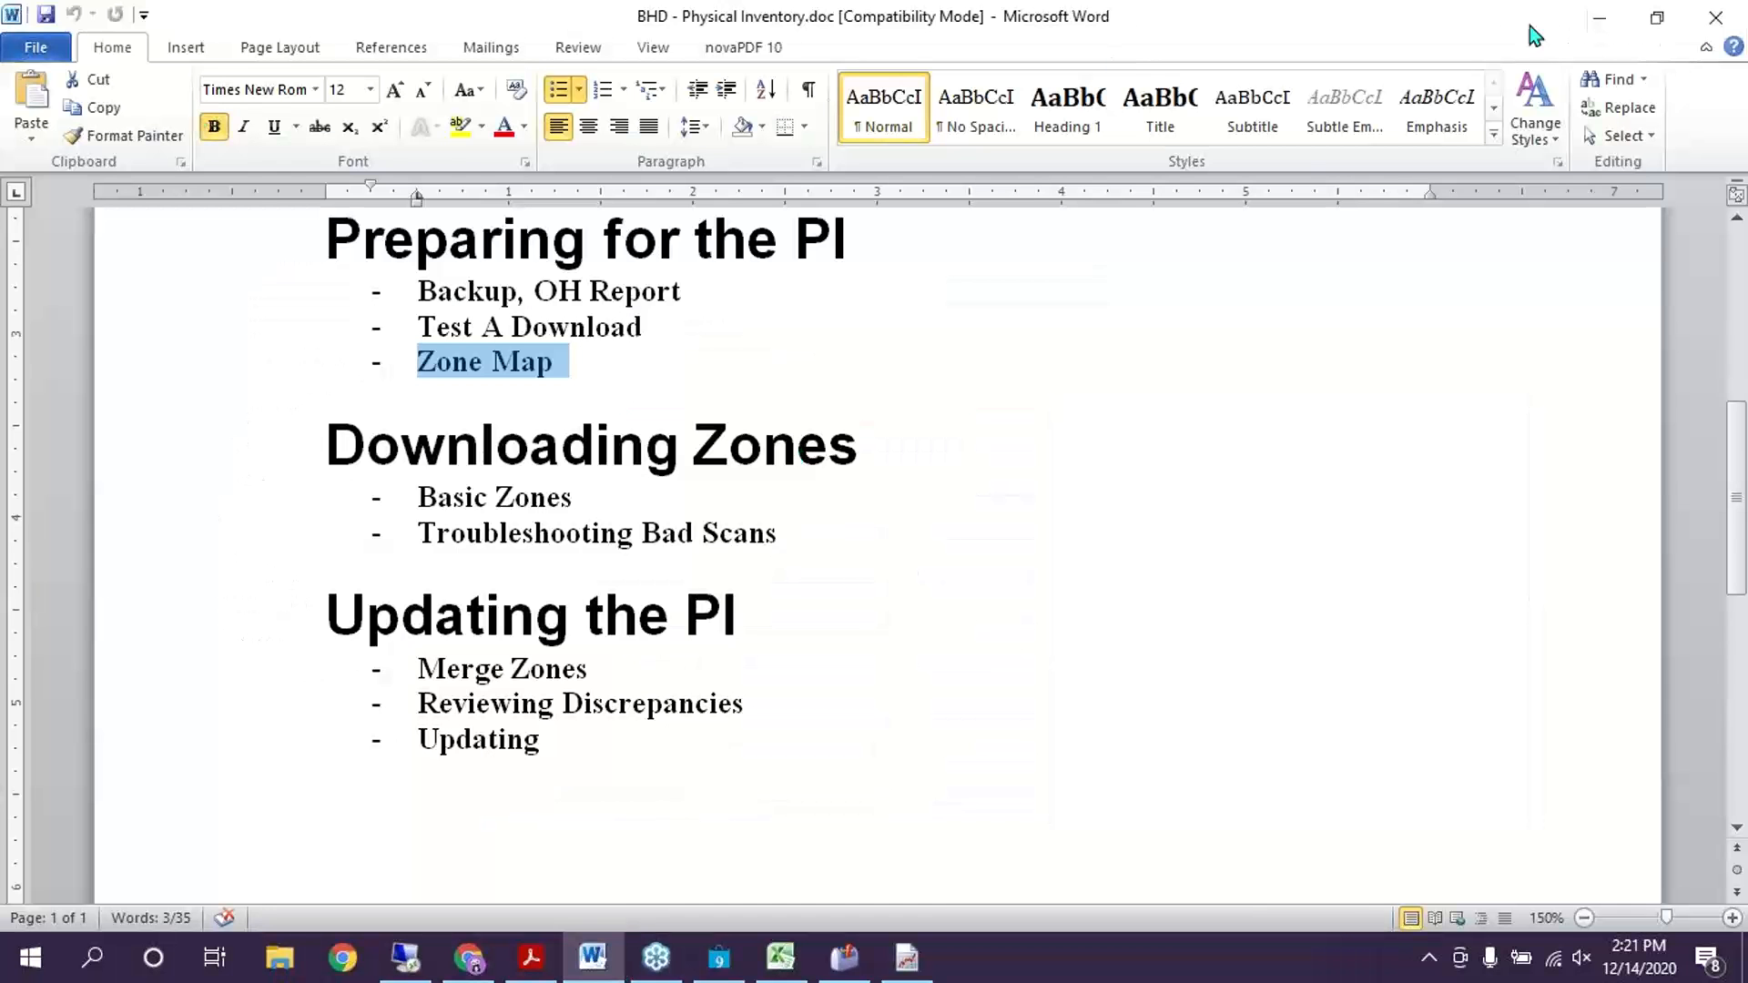
# Add the new user's e-mail address at the top of BHD - Physical Inventory.doc, then return to Report Viewer
pyautogui.click(1659, 21)
pyautogui.scroll(2, 1184, 618)
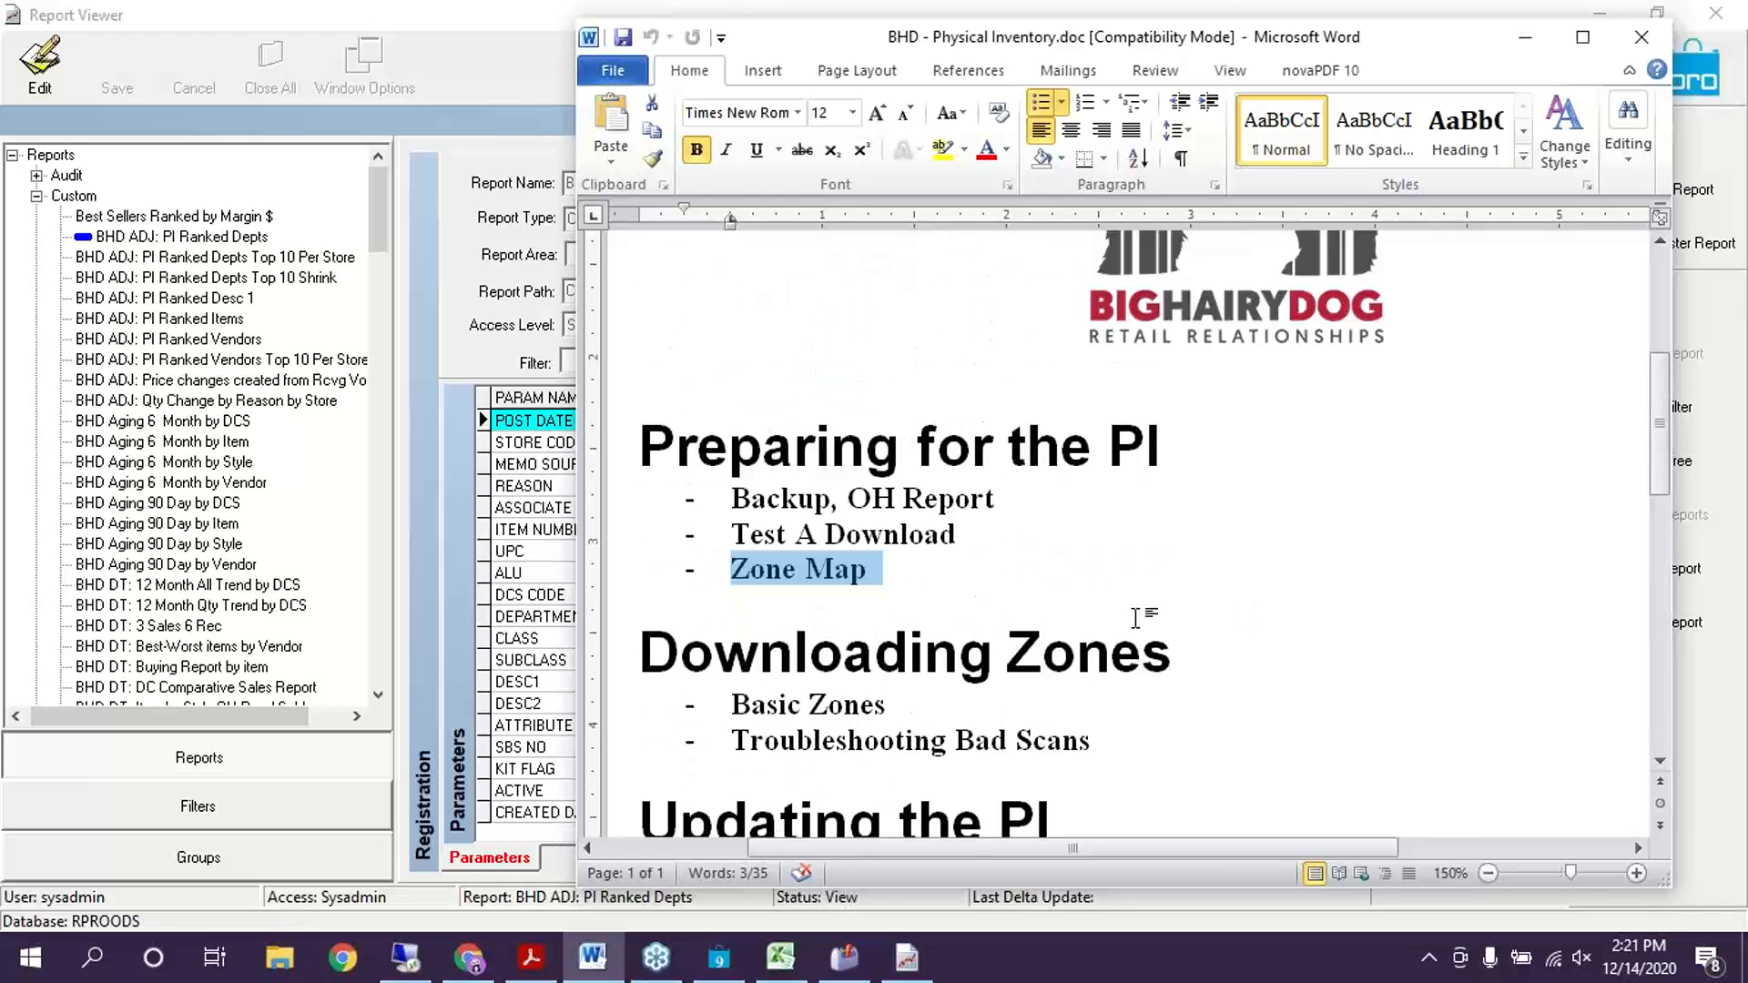
pyautogui.scroll(-1, 1046, 492)
pyautogui.scroll(5, 944, 730)
pyautogui.moveTo(1047, 858)
pyautogui.mouseDown()
pyautogui.moveTo(1155, 808)
pyautogui.moveTo(1043, 853)
pyautogui.mouseUp()
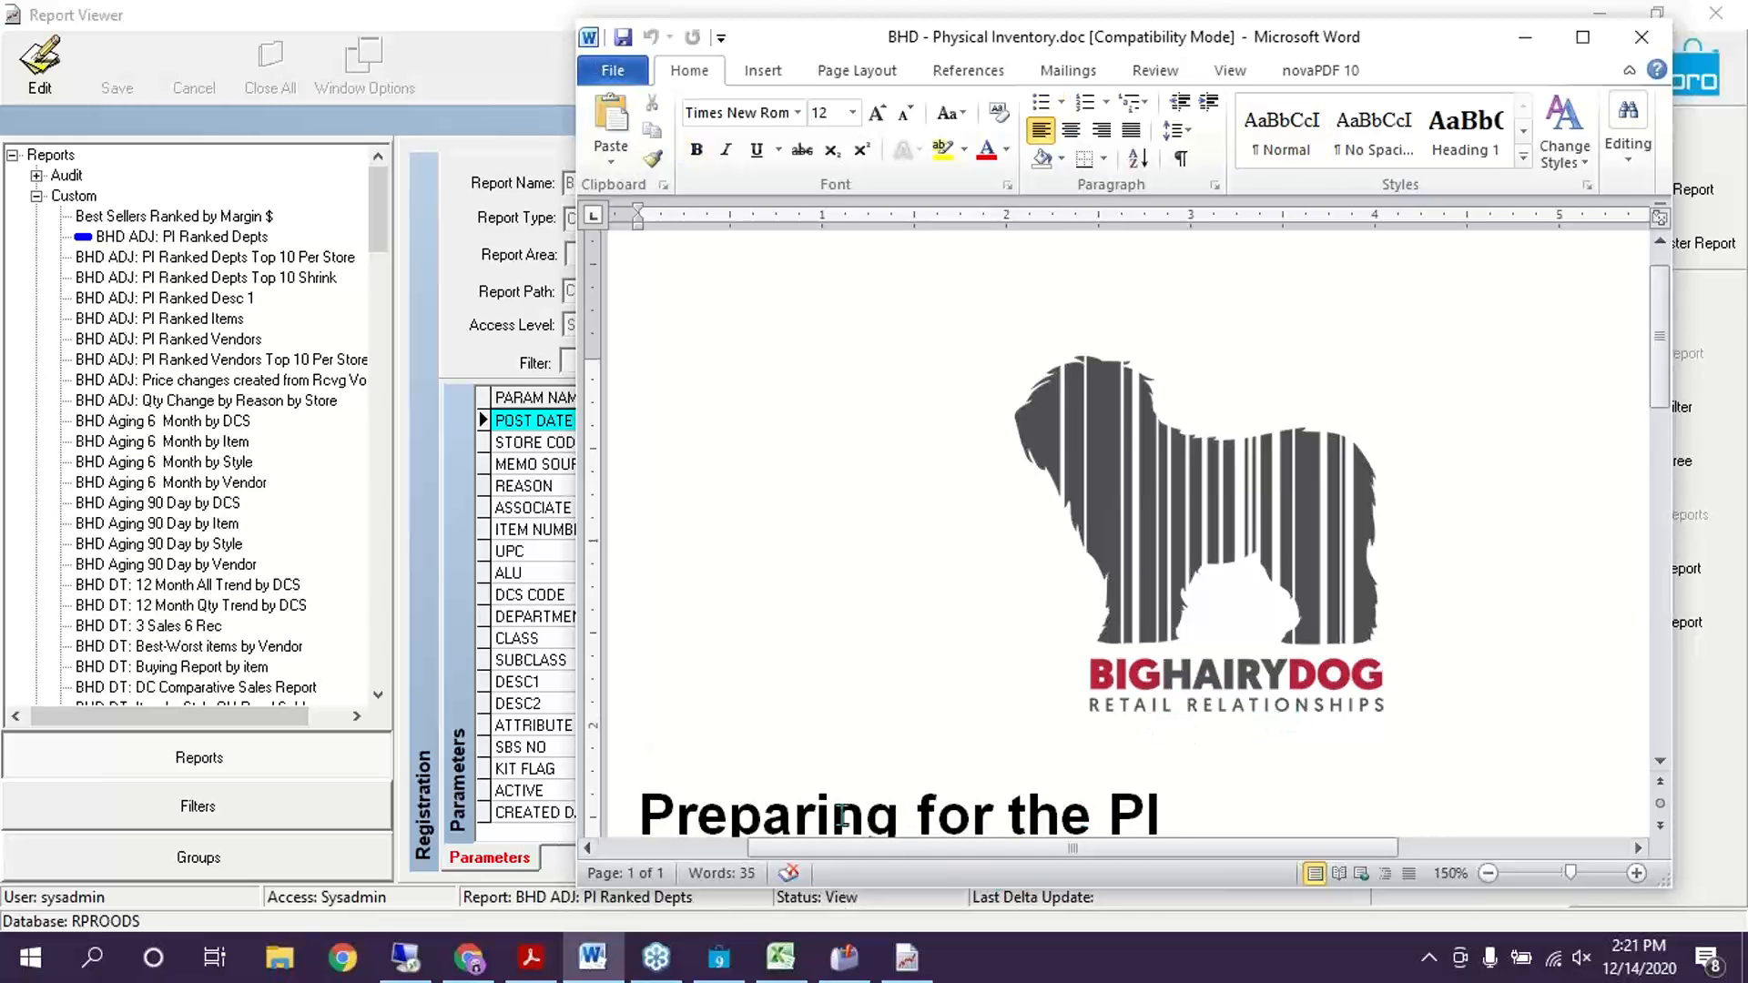
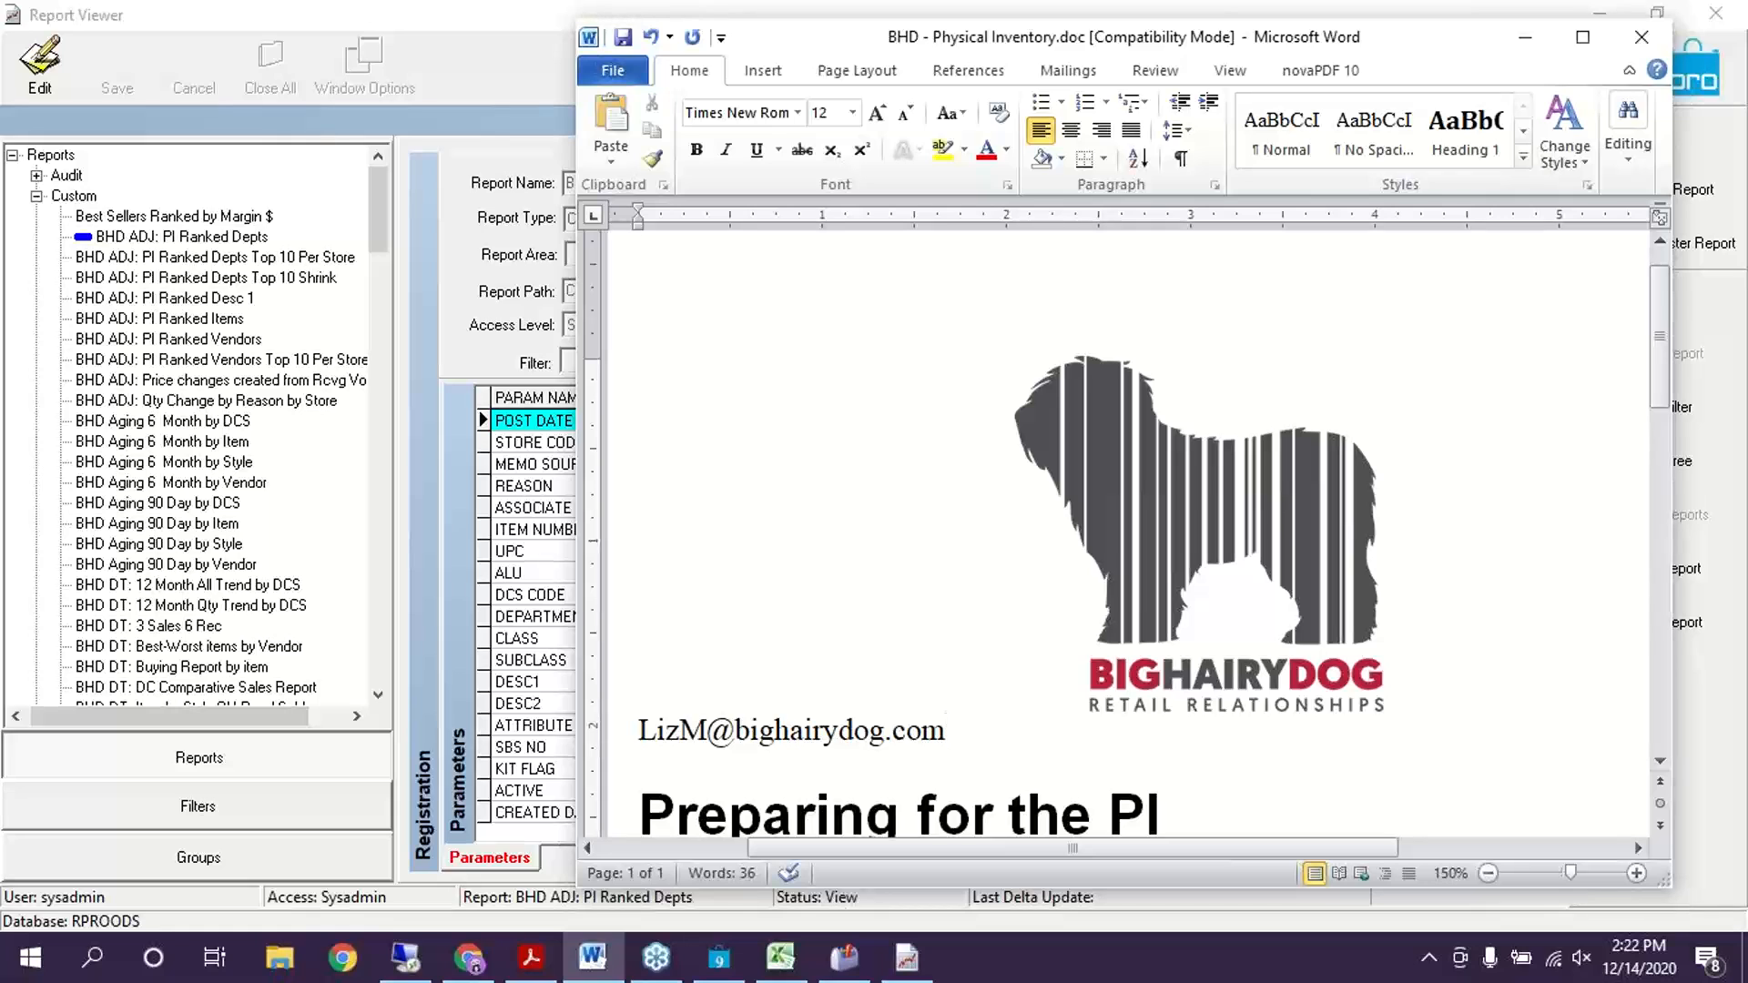
pyautogui.click(153, 446)
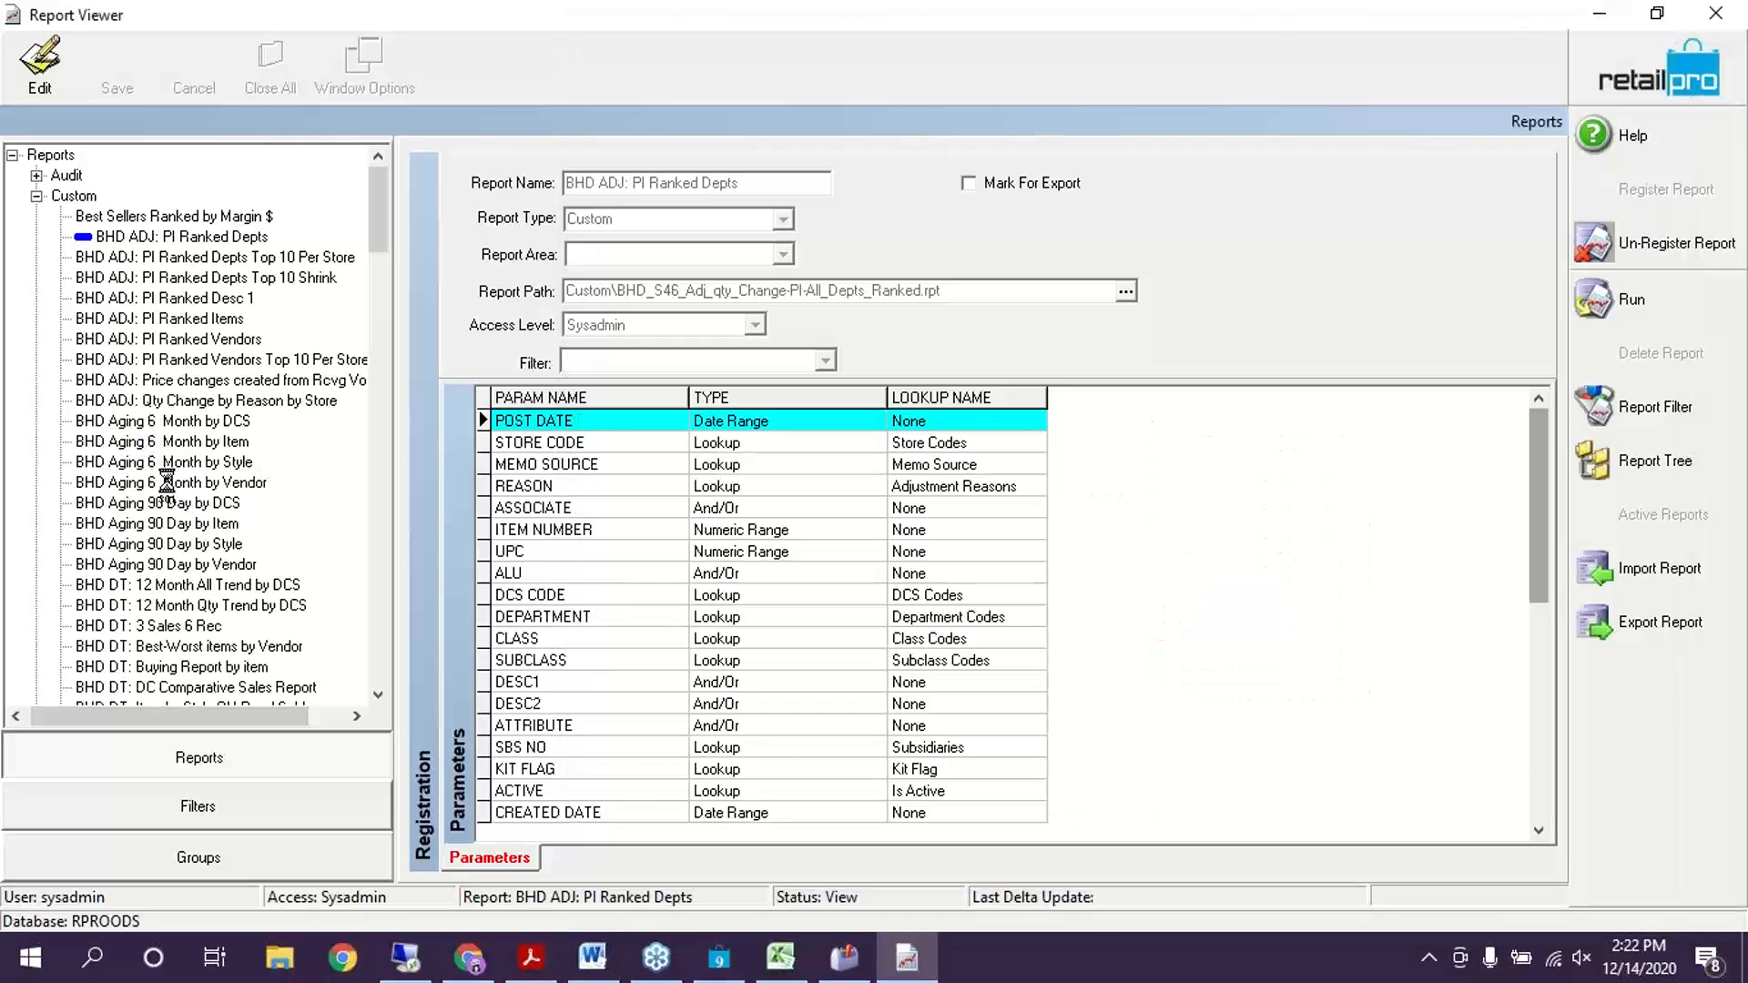
# Open the BHD Aging 6 Month by Item report, read the Physical Inventory notes, then return to Retail Pro
pyautogui.click(160, 441)
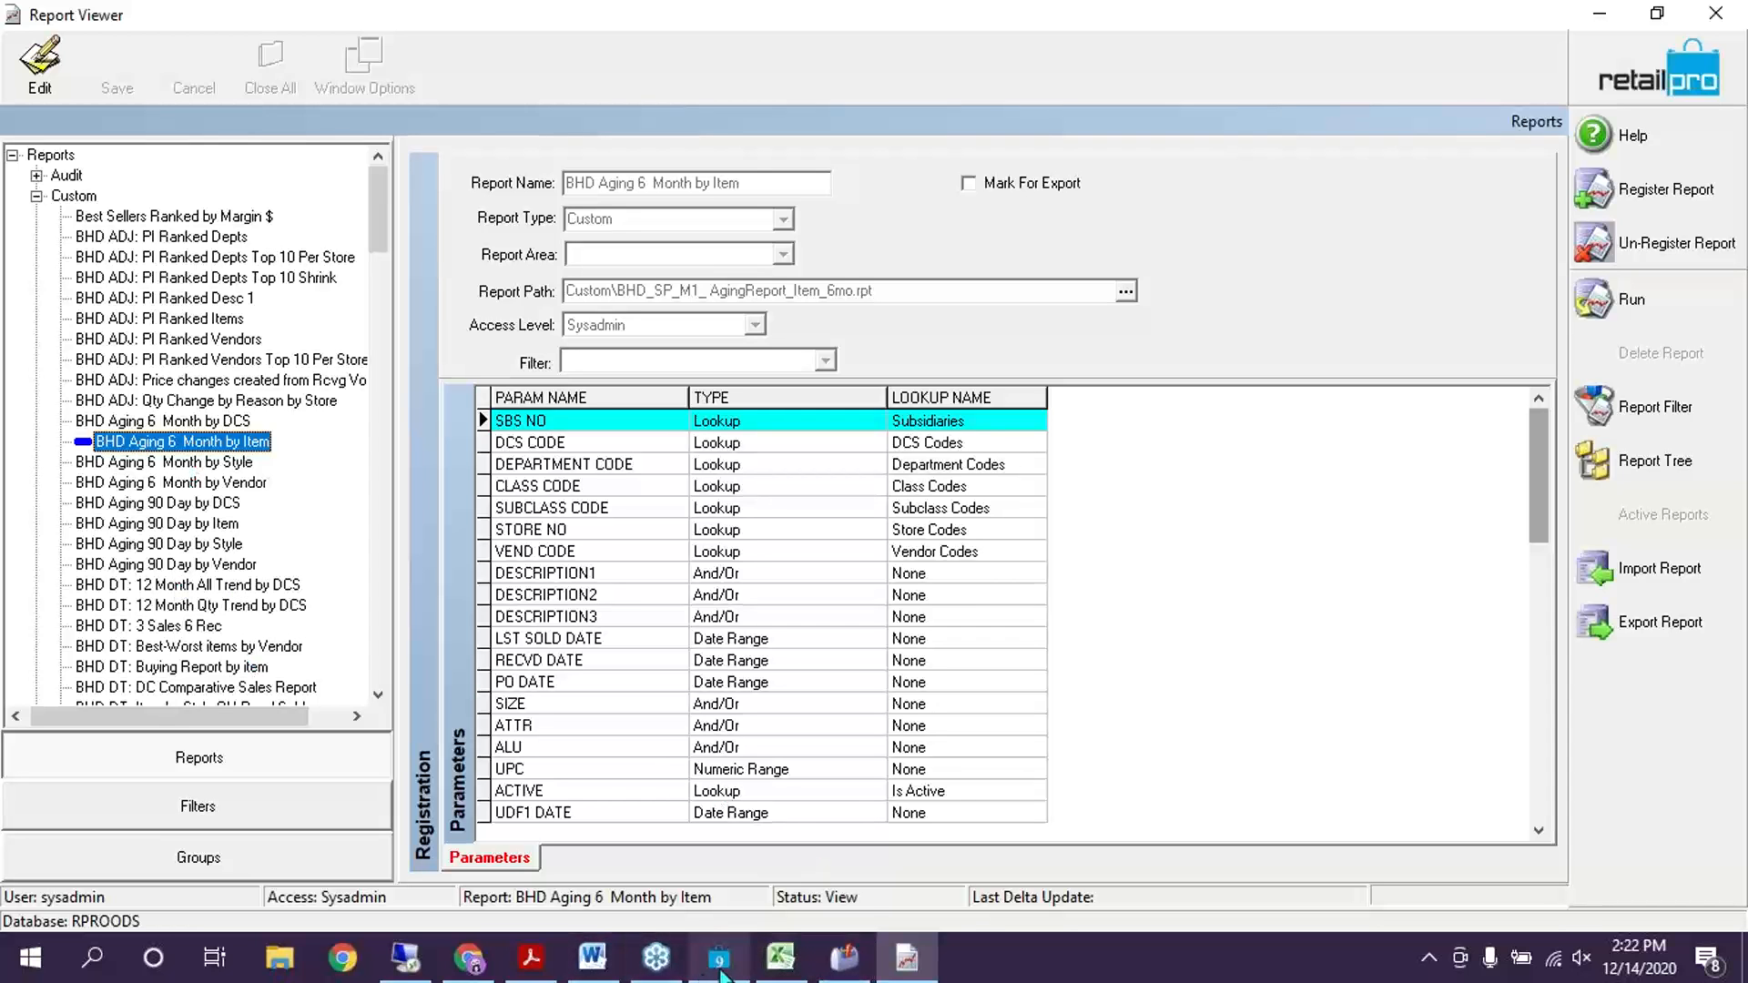
pyautogui.moveTo(721, 971)
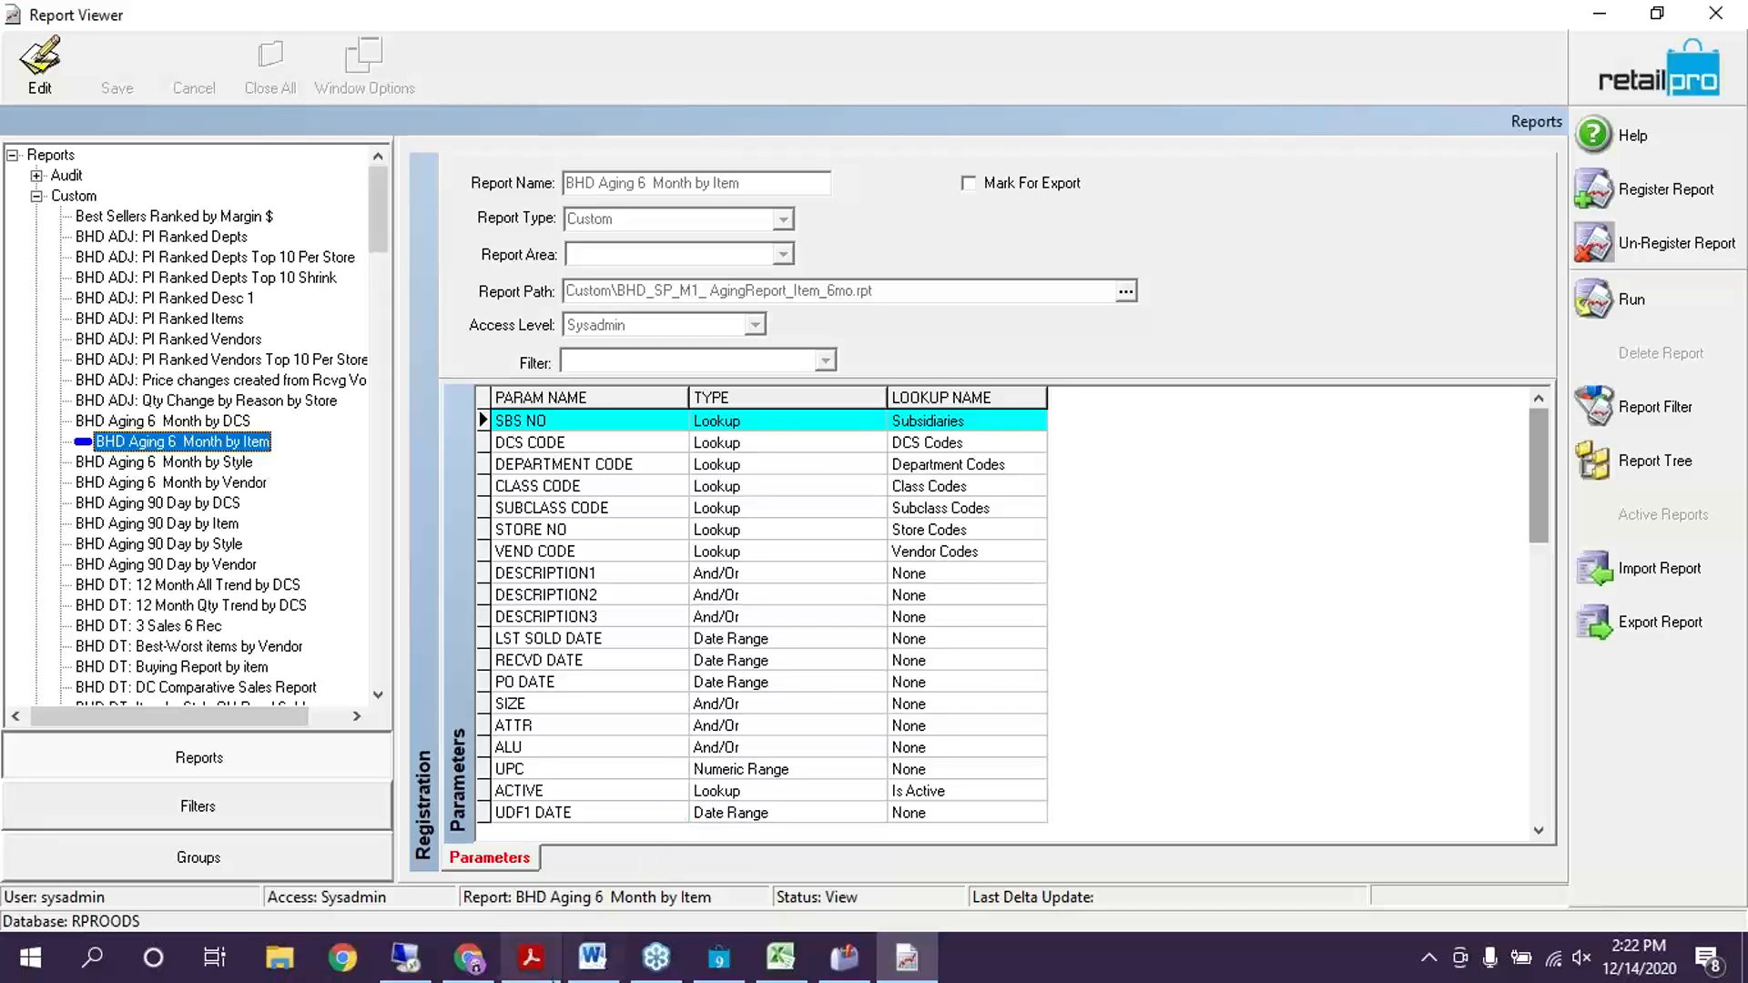
pyautogui.moveTo(557, 975)
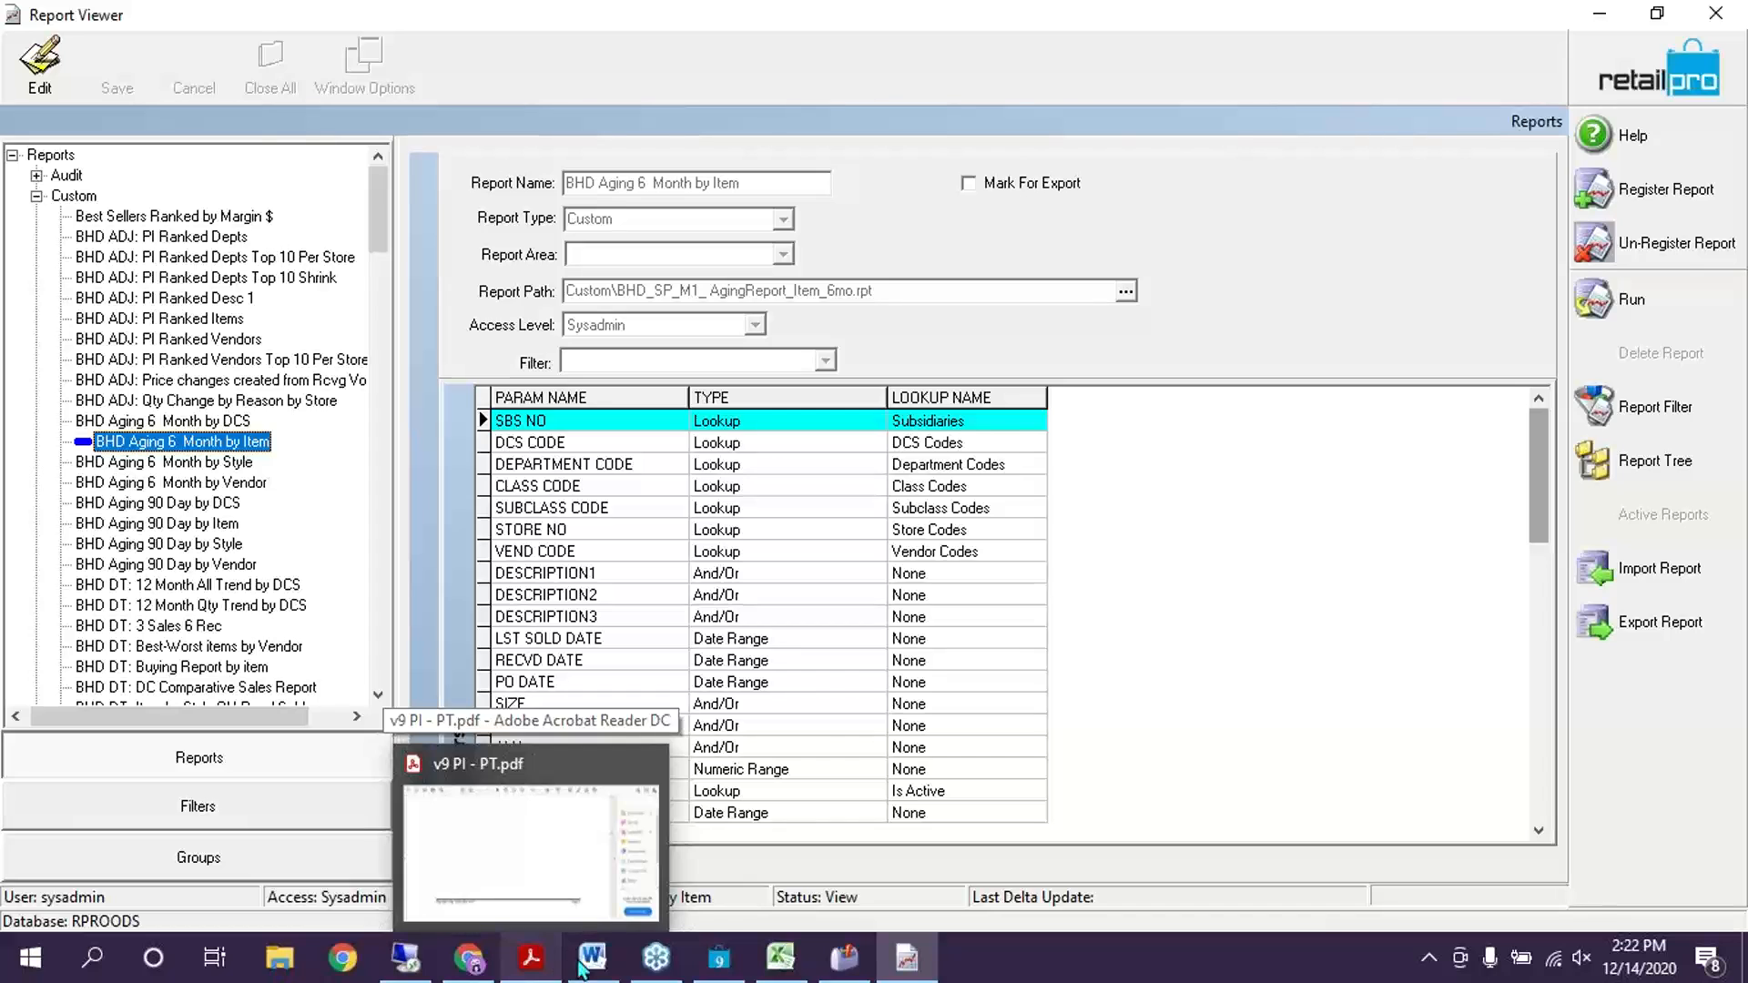
pyautogui.click(592, 958)
pyautogui.scroll(-3, 857, 629)
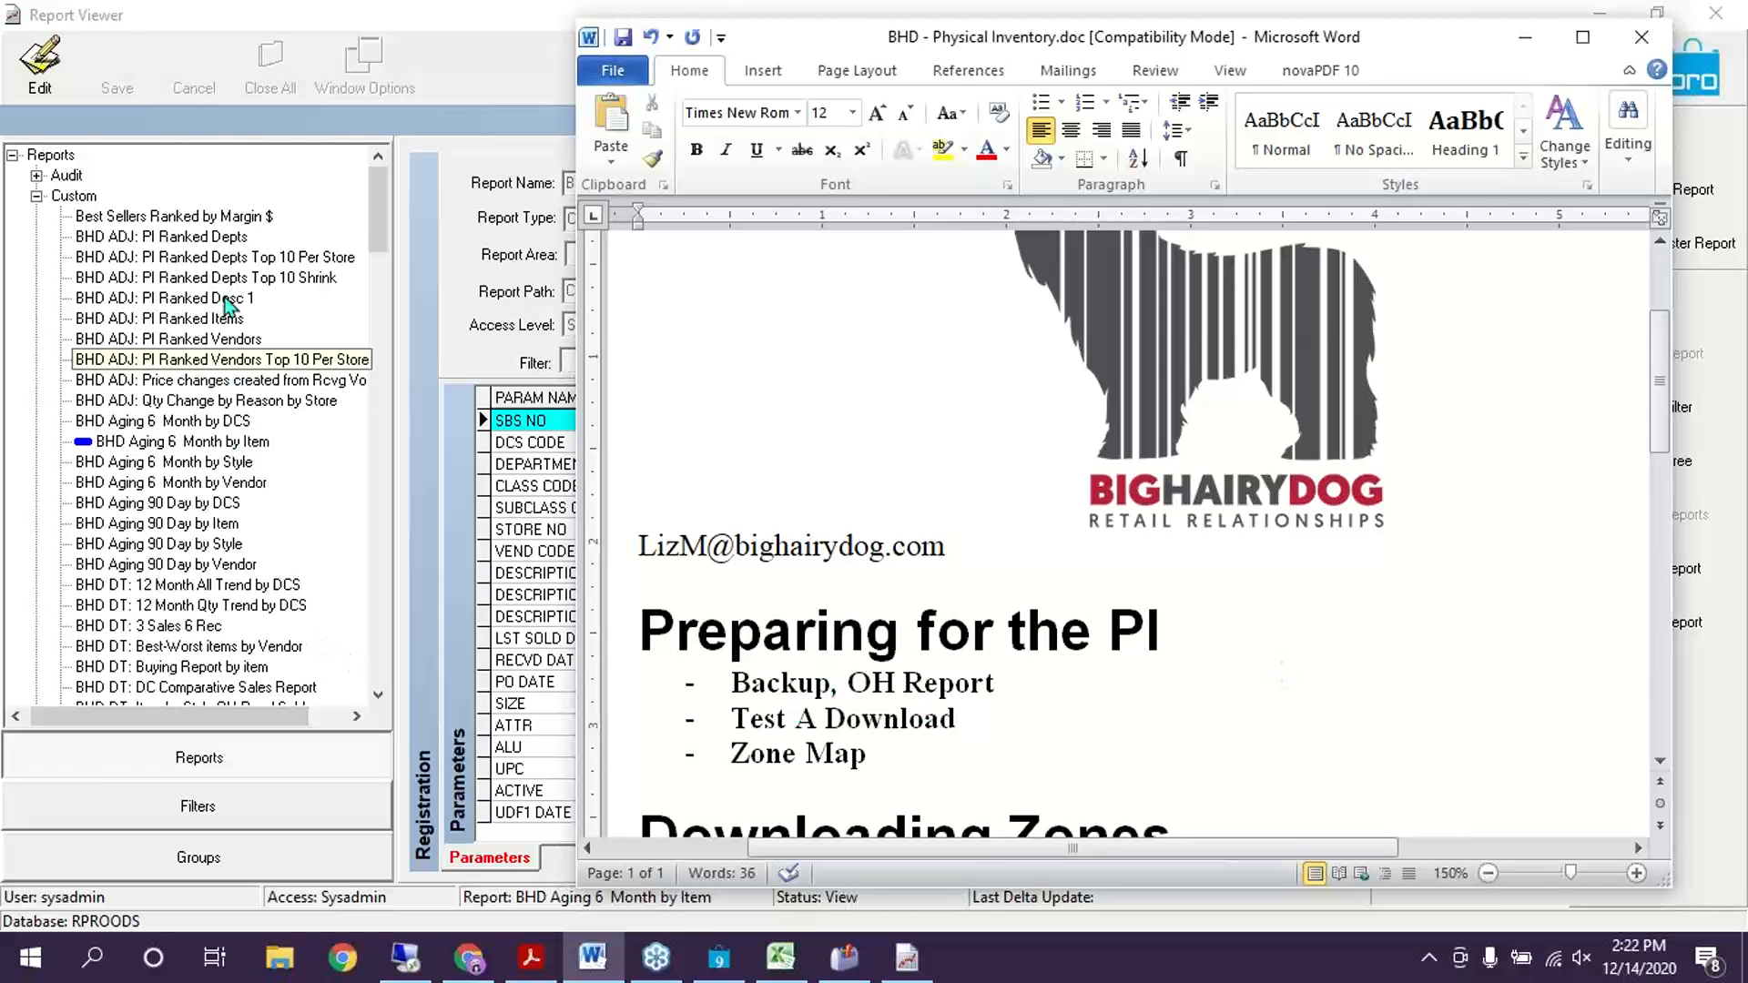
pyautogui.scroll(-3, 198, 403)
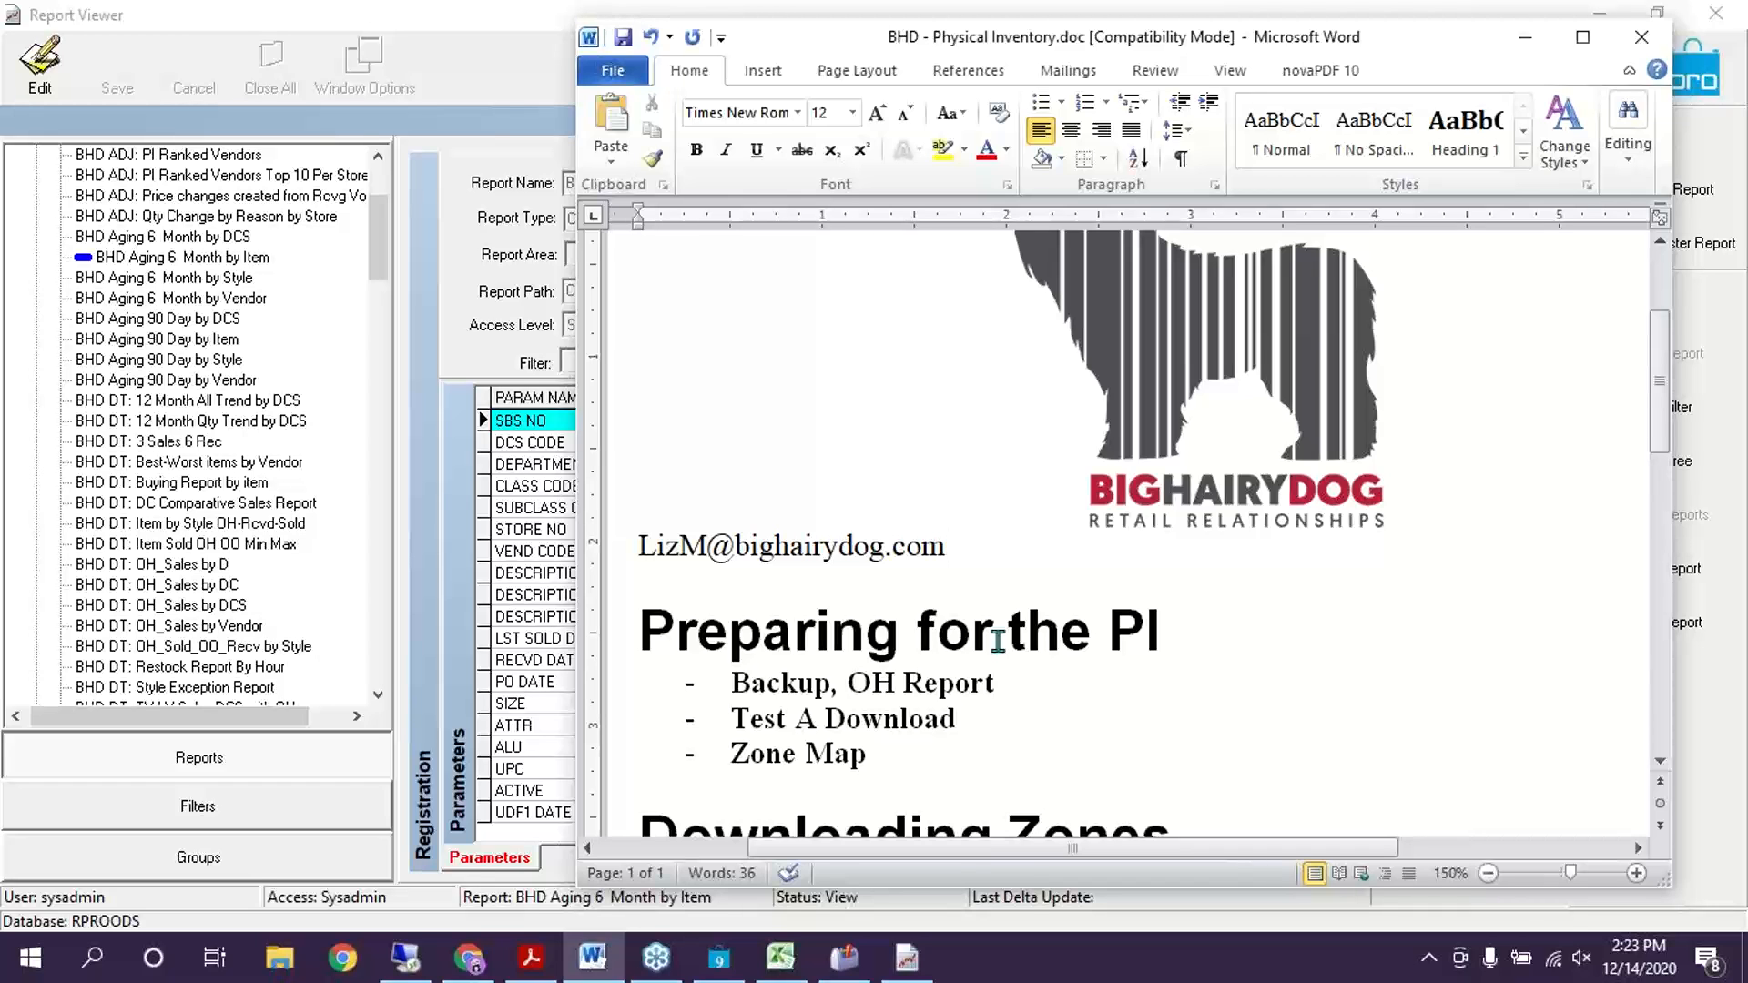
pyautogui.click(719, 965)
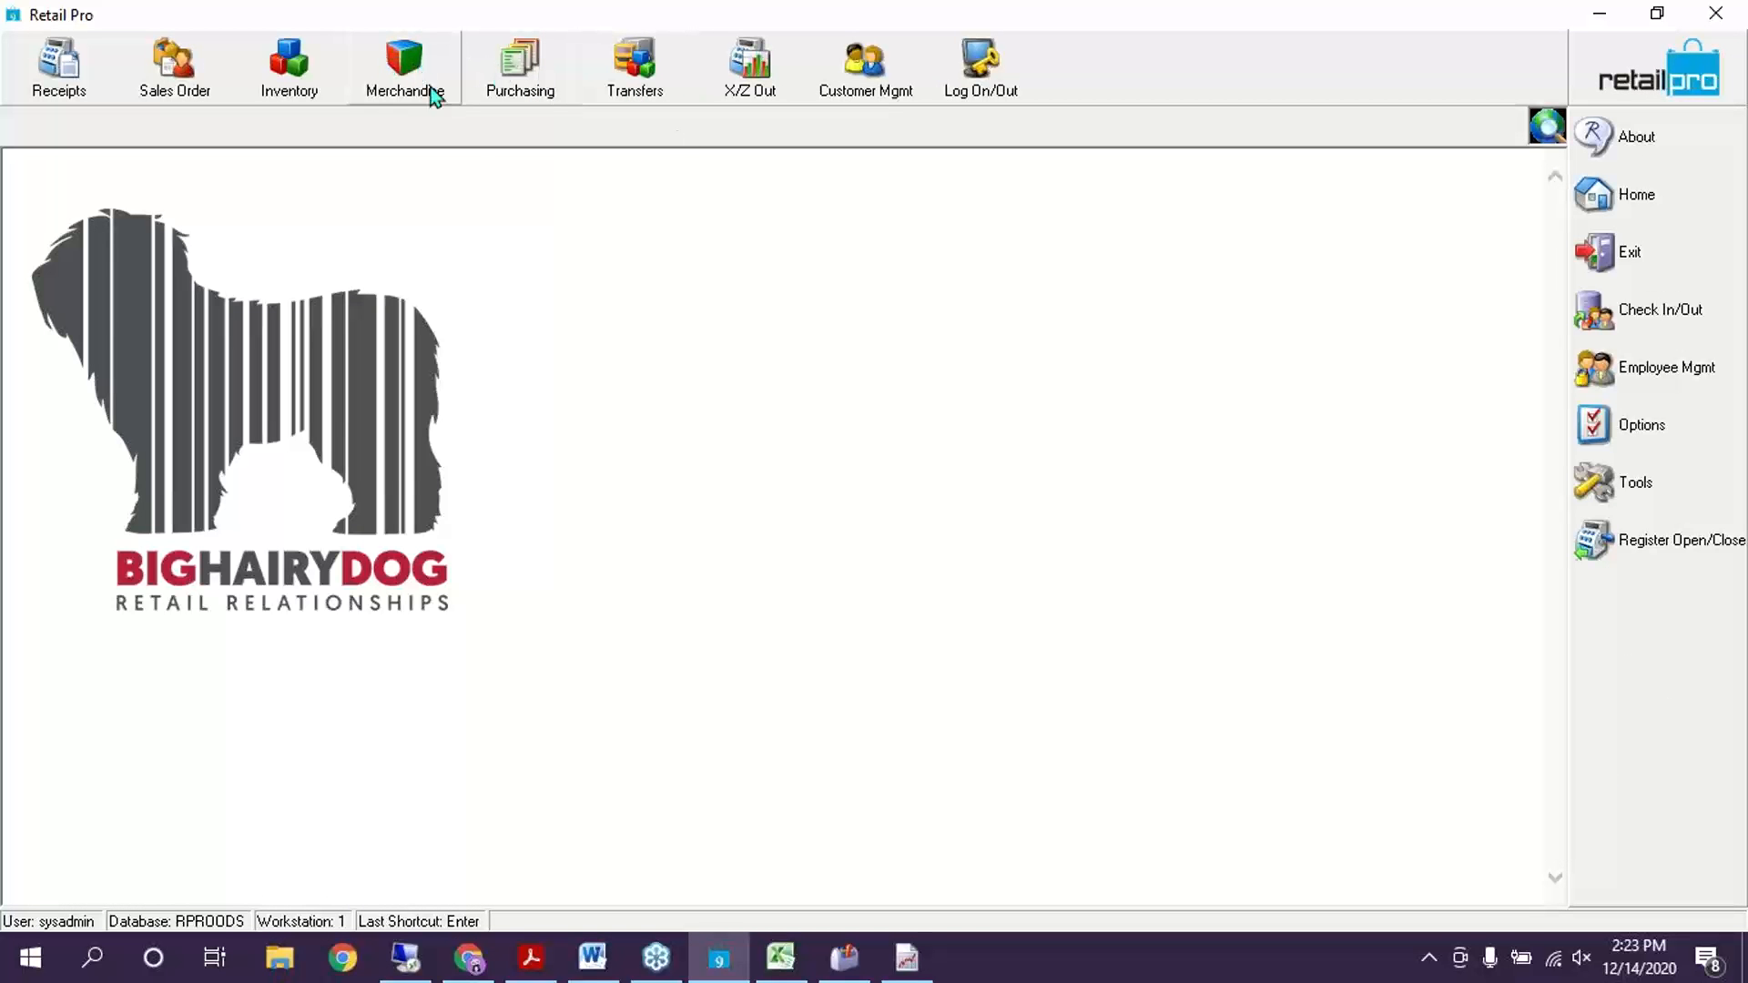
pyautogui.click(401, 84)
# Open adjustment memo 63 from the Adjustments list in Form View
pyautogui.click(407, 355)
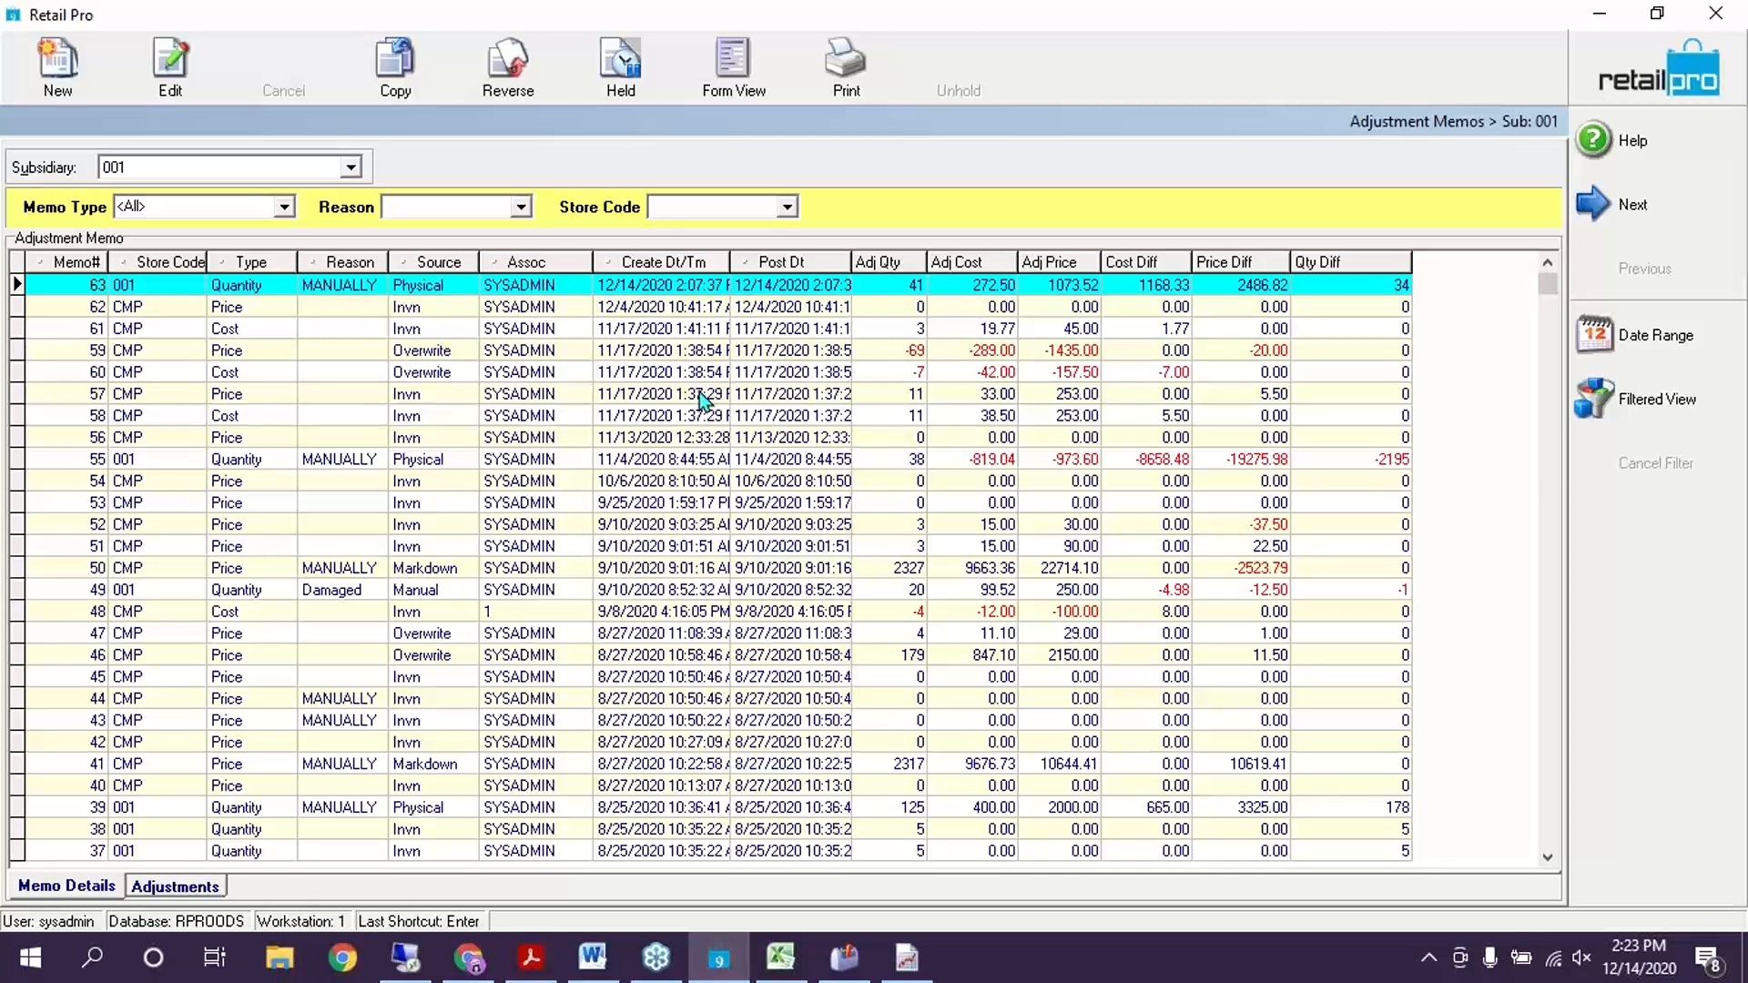
pyautogui.click(516, 280)
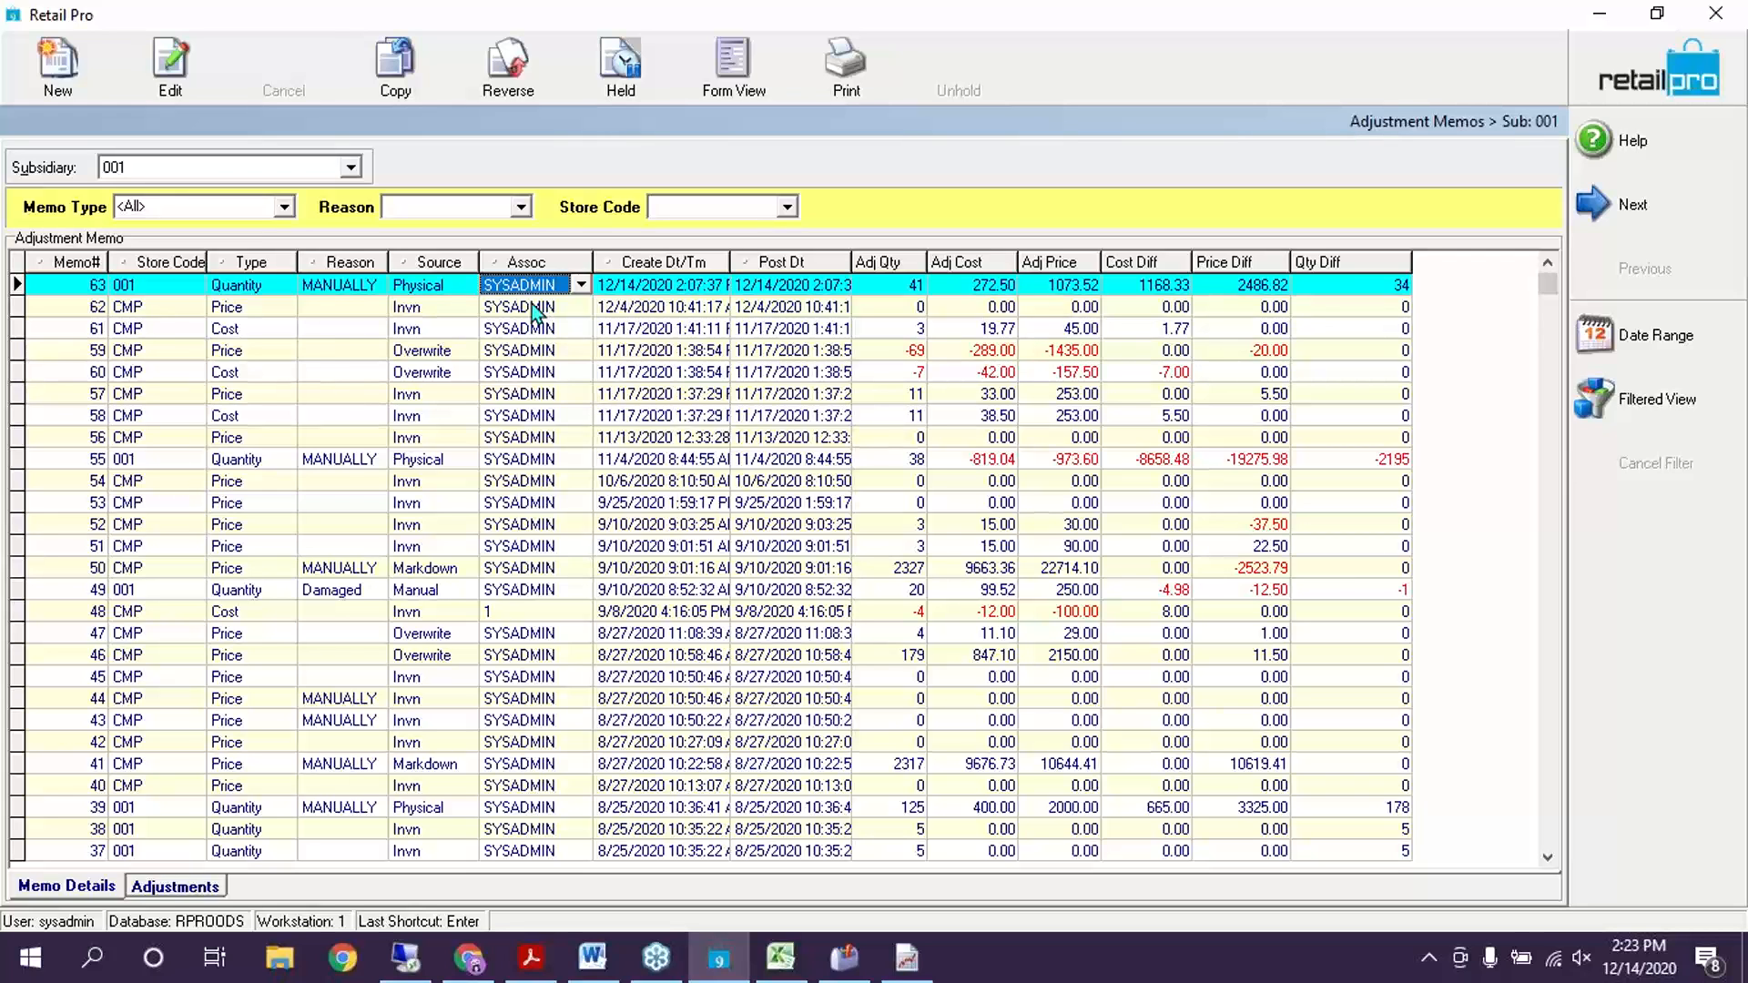
pyautogui.click(743, 68)
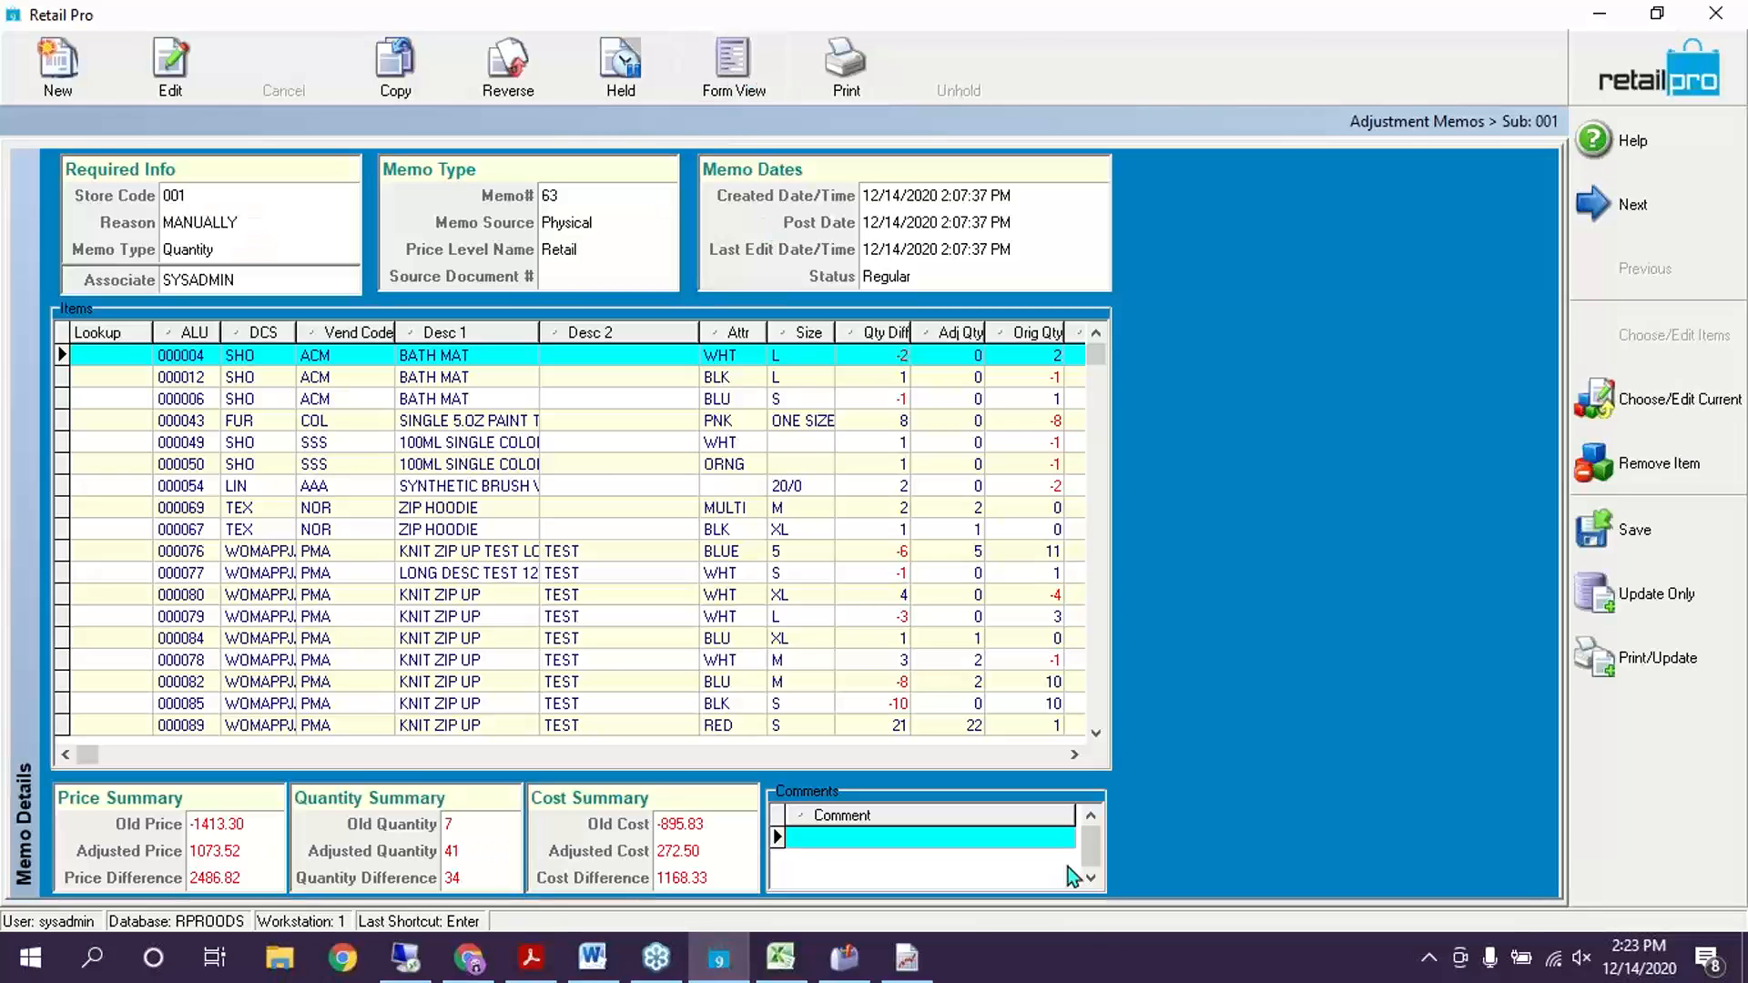
# Step through memo 63's item rows, then bring up its print template choices
pyautogui.click(513, 450)
pyautogui.press('Down')
pyautogui.press('Down')
pyautogui.press('Down')
pyautogui.press('Down')
pyautogui.press('Down')
pyautogui.press('Down')
pyautogui.press('Down')
pyautogui.press('Down')
pyautogui.press('Down')
pyautogui.press('Down')
pyautogui.press('Down')
pyautogui.press('Down')
pyautogui.press('Down')
pyautogui.press('Down')
pyautogui.press('Down')
pyautogui.press('Down')
pyautogui.press('Down')
pyautogui.press('Down')
pyautogui.press('Down')
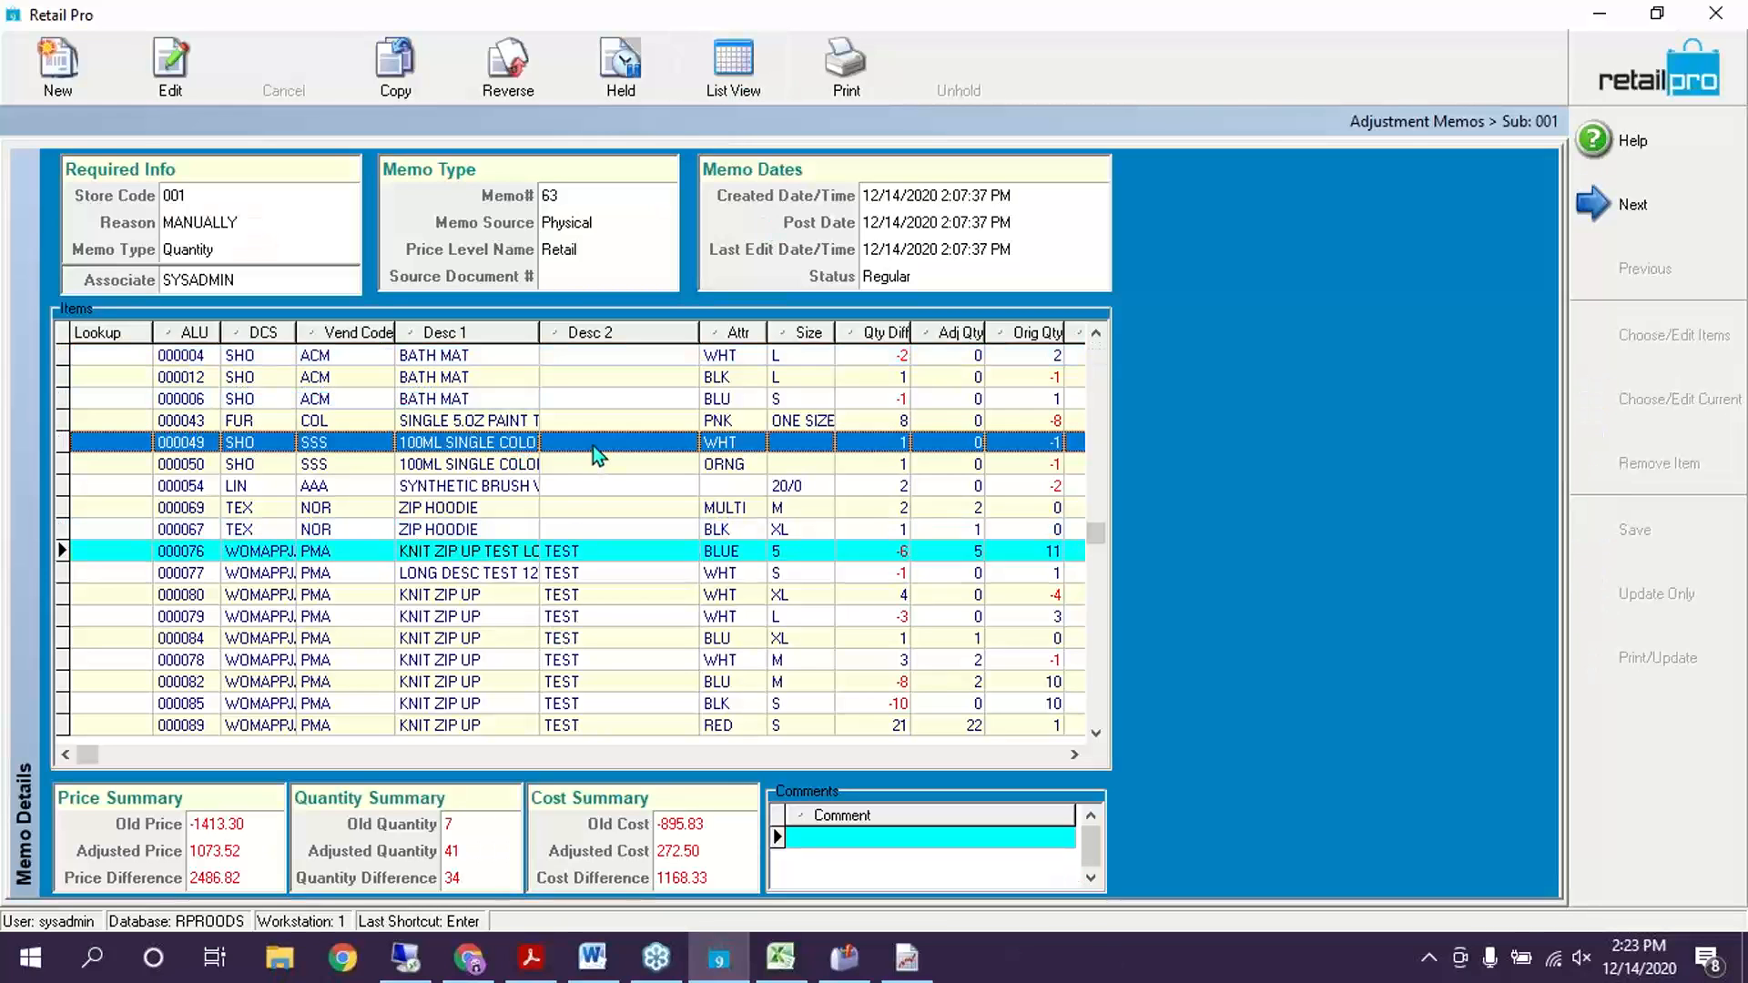
pyautogui.press('Down')
pyautogui.press('Down')
pyautogui.press('Down')
pyautogui.press('Down')
pyautogui.press('Down')
pyautogui.press('Down')
pyautogui.press('Down')
pyautogui.press('Down')
pyautogui.press('Up')
pyautogui.press('Up')
pyautogui.press('Up')
pyautogui.press('Up')
pyautogui.press('Up')
pyautogui.press('Up')
pyautogui.press('Up')
pyautogui.press('Up')
pyautogui.press('Up')
pyautogui.press('Up')
pyautogui.press('Up')
pyautogui.press('Up')
pyautogui.press('Up')
pyautogui.press('Up')
pyautogui.press('Up')
pyautogui.press('Up')
pyautogui.press('Up')
pyautogui.press('Up')
pyautogui.press('Up')
pyautogui.press('Up')
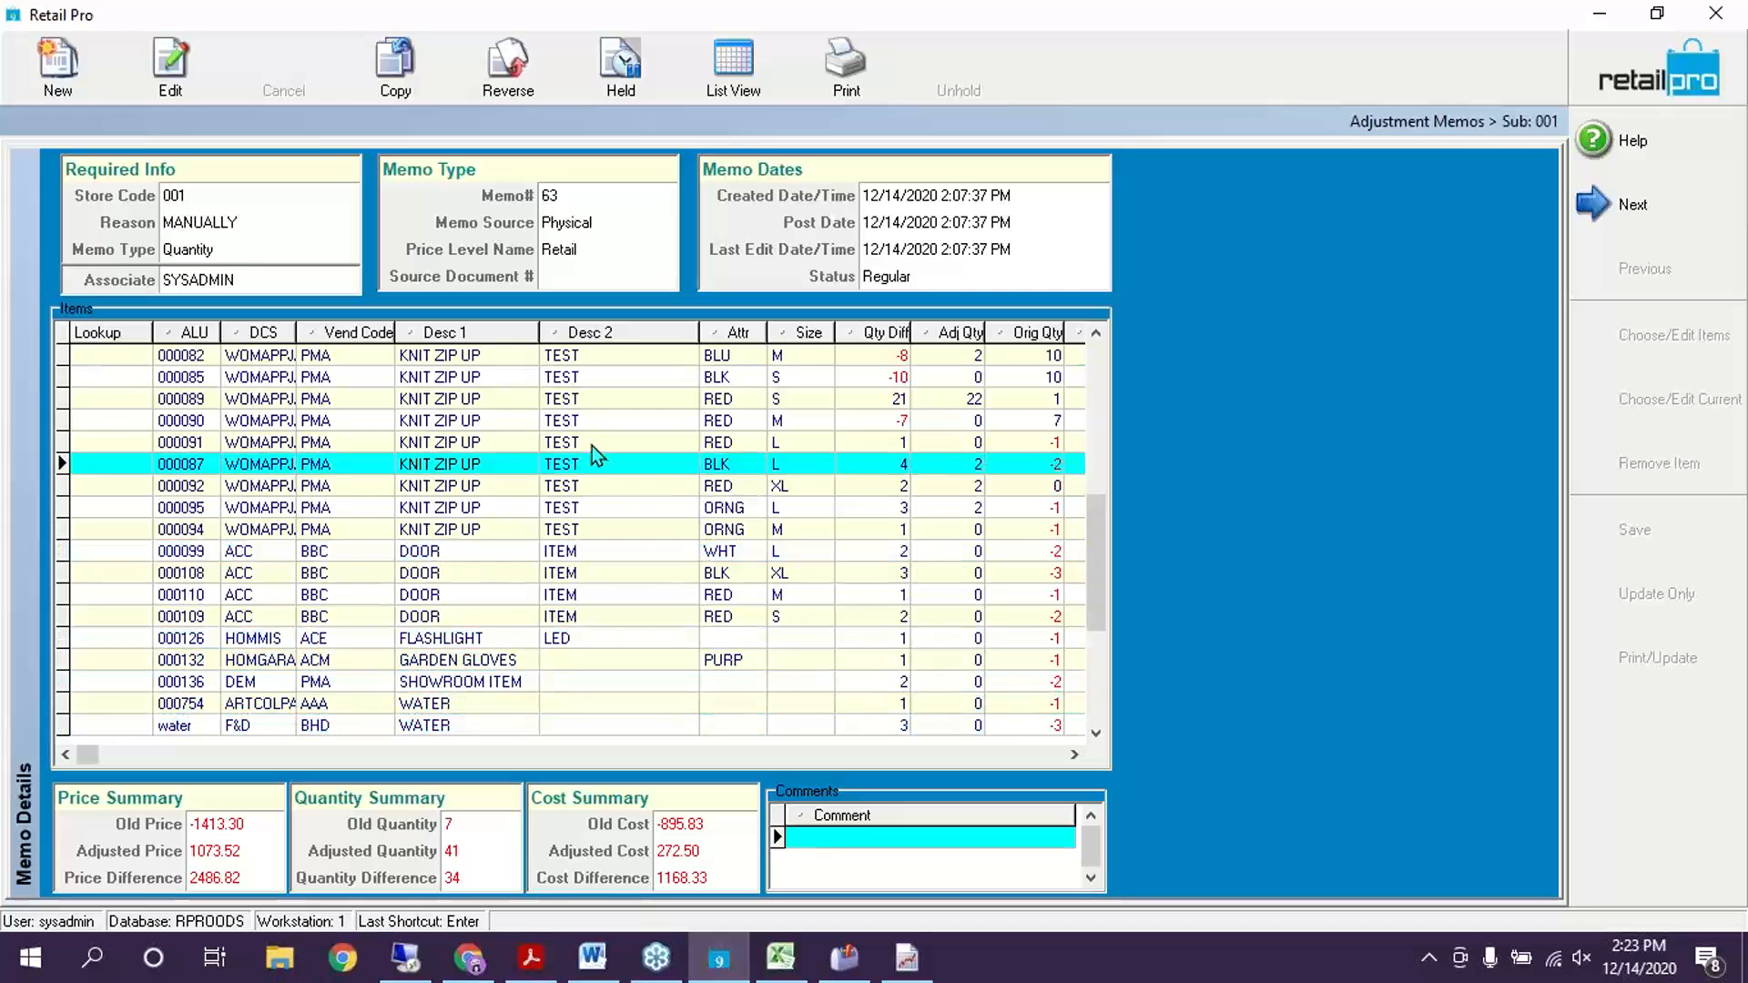
pyautogui.press('Up')
pyautogui.press('Up')
pyautogui.press('Up')
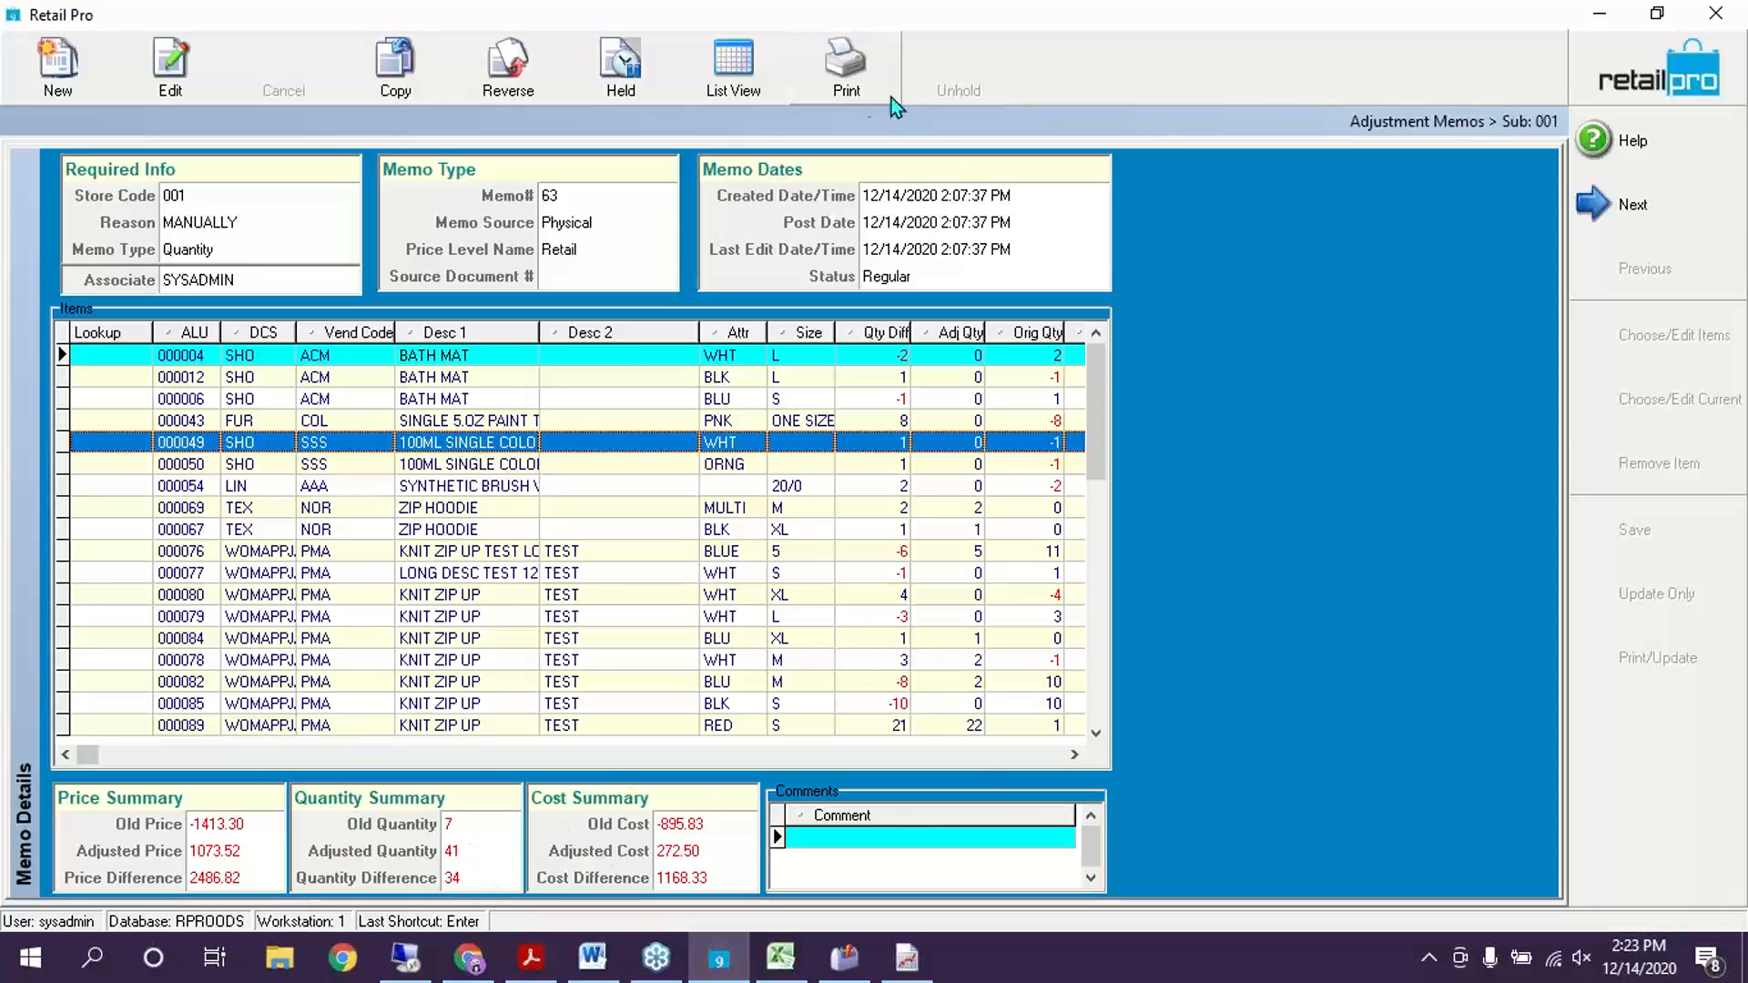
pyautogui.click(832, 62)
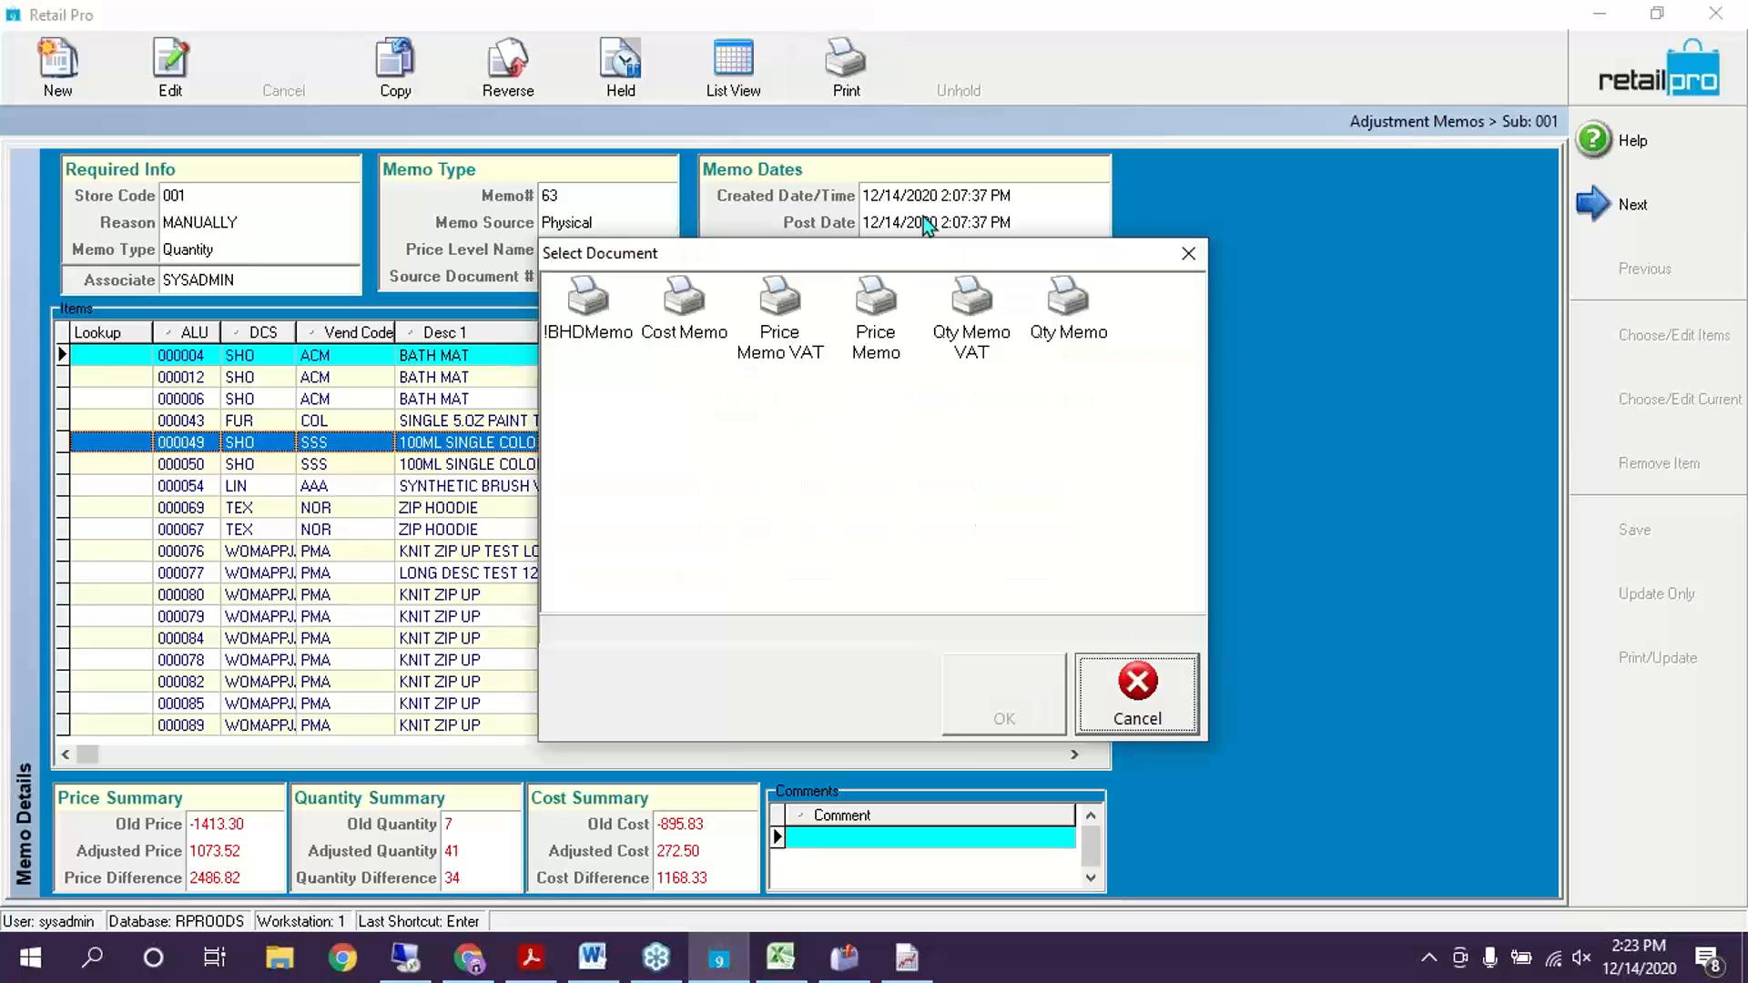
# Preview memo 63 with the !BHDMemo template as a Quantity Adjustment Memo report
pyautogui.click(587, 309)
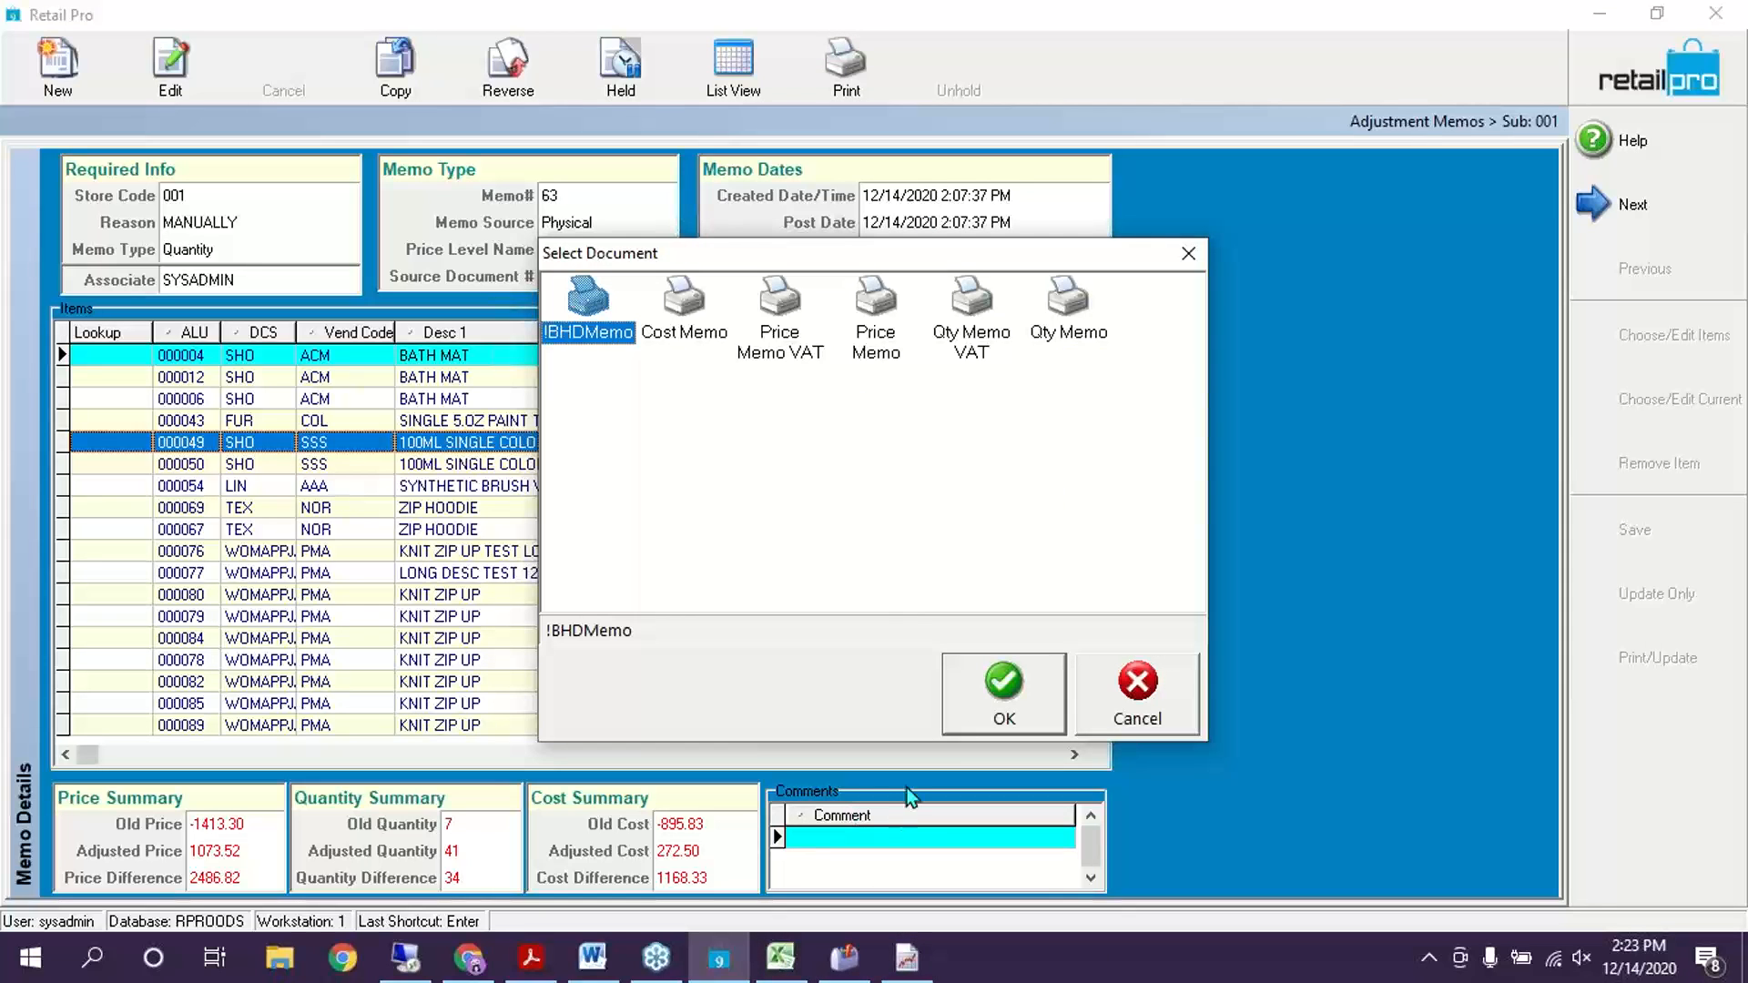
pyautogui.click(966, 703)
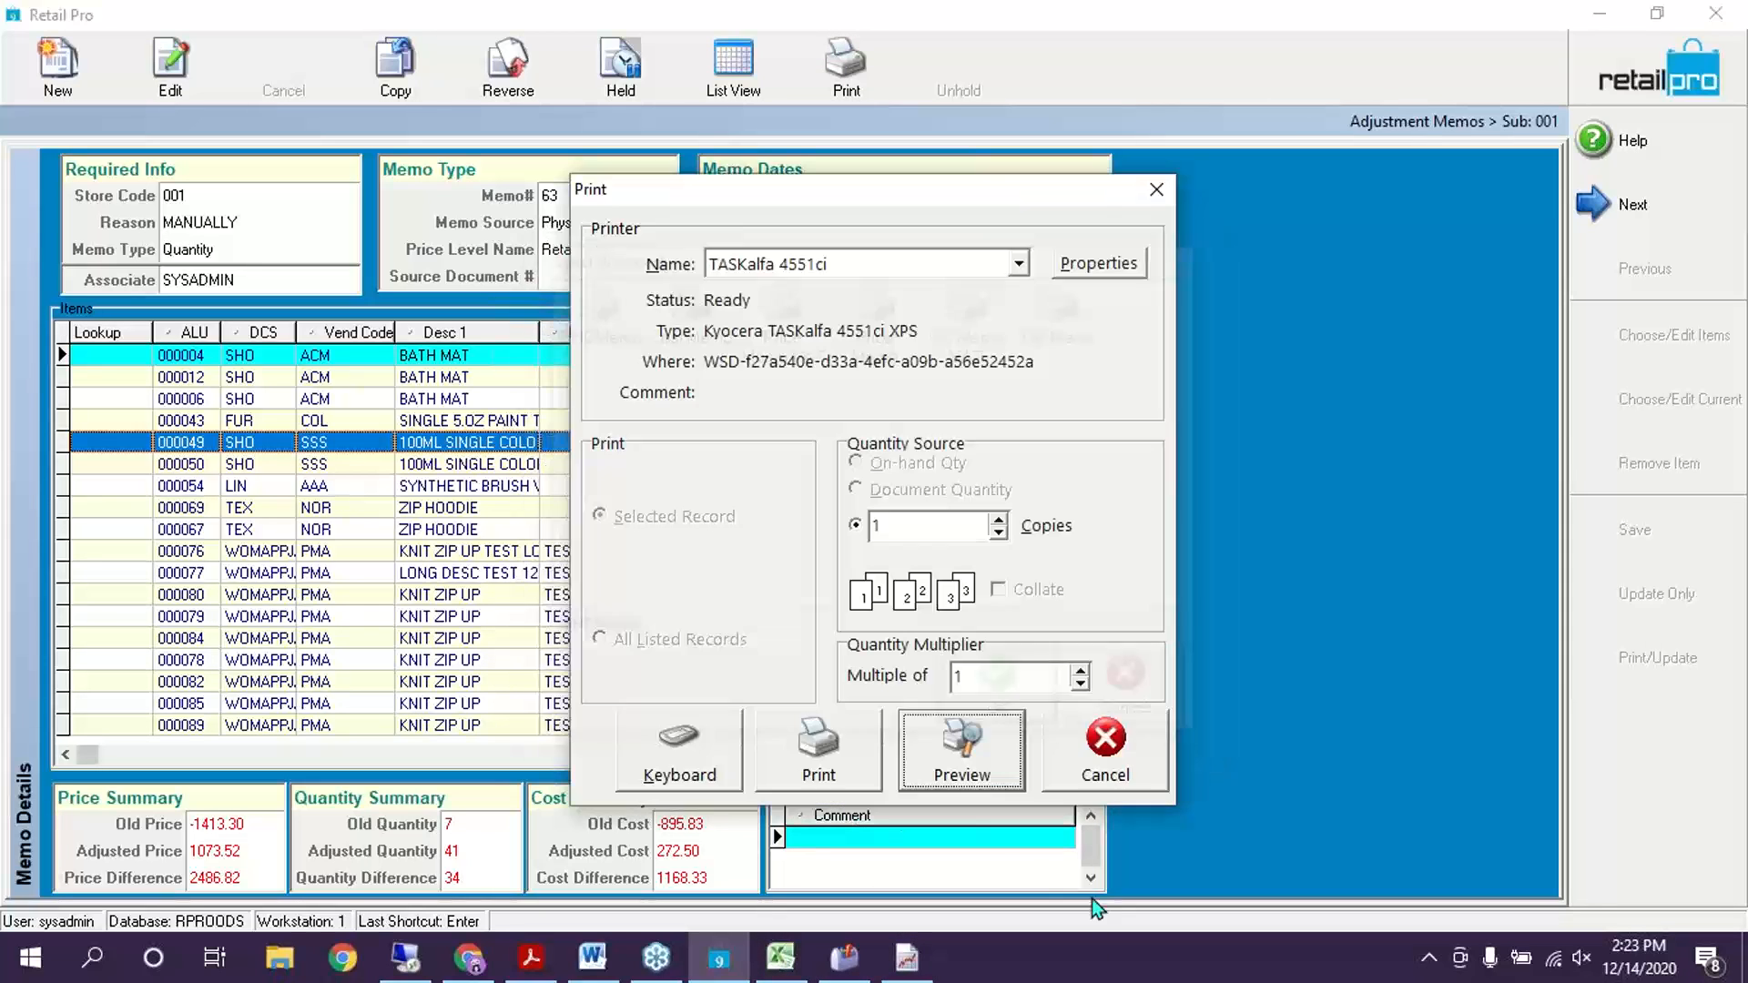
pyautogui.click(952, 765)
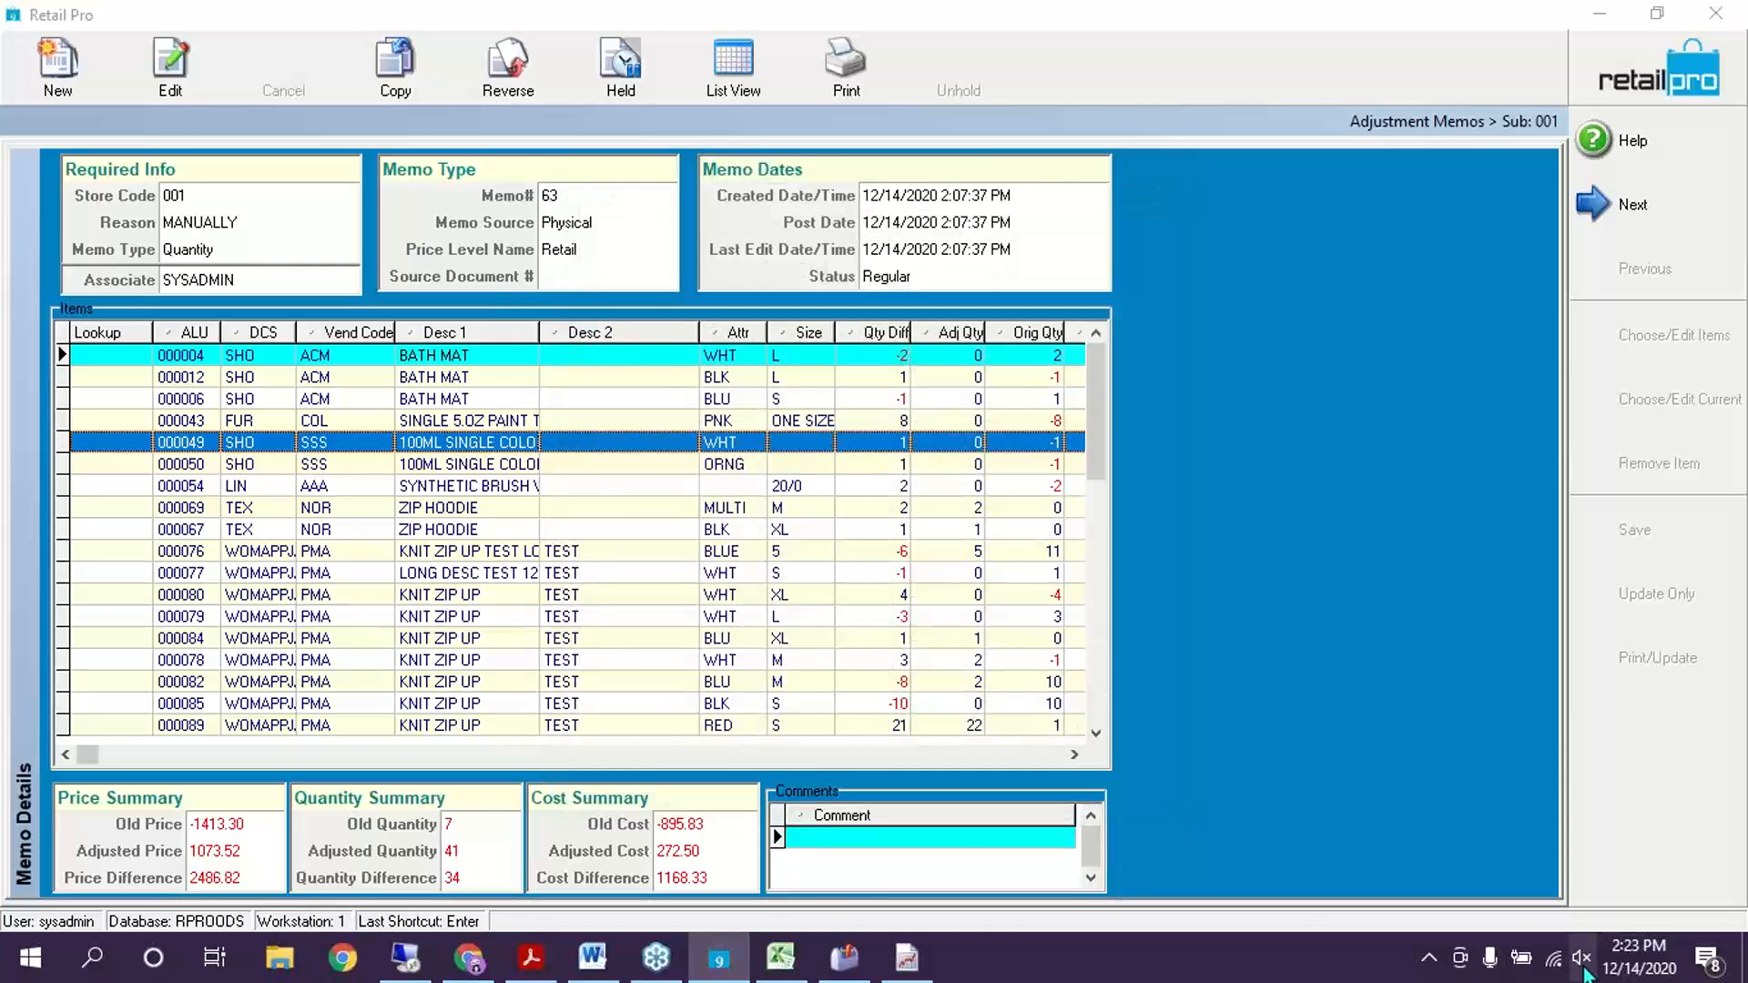
pyautogui.scroll(-3, 273, 534)
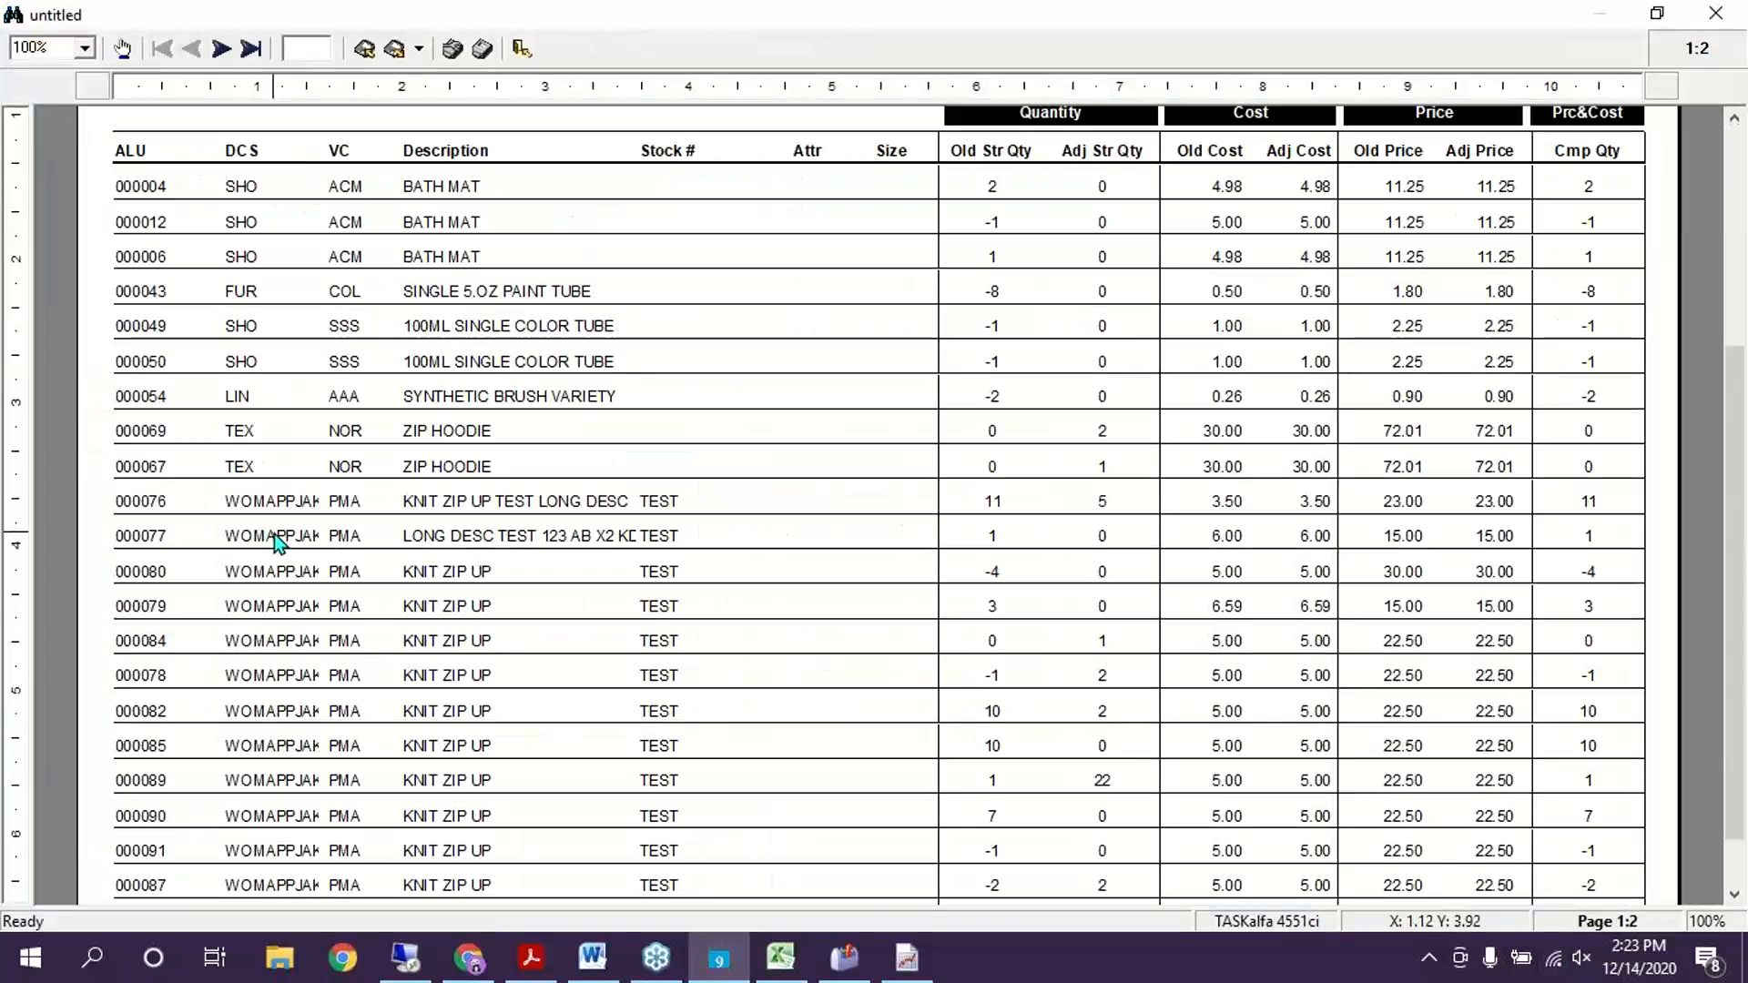
pyautogui.scroll(3, 958, 153)
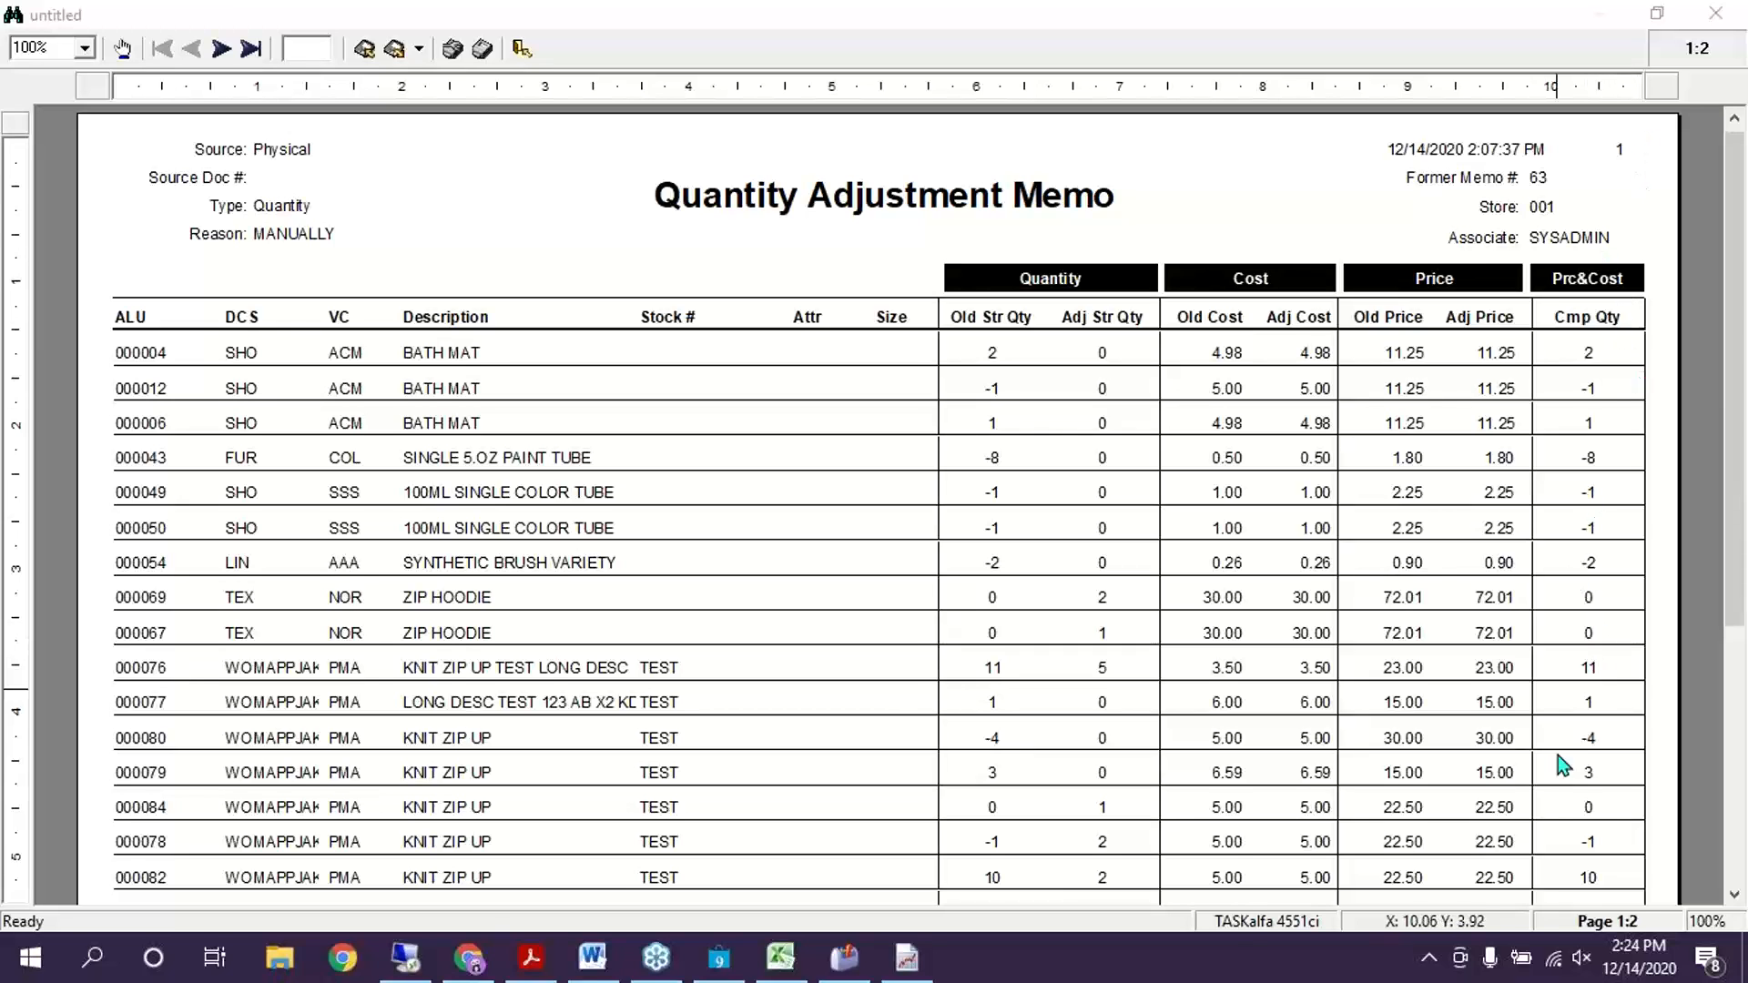
# Close the report preview without saving and go back to the home screen
pyautogui.click(1730, 13)
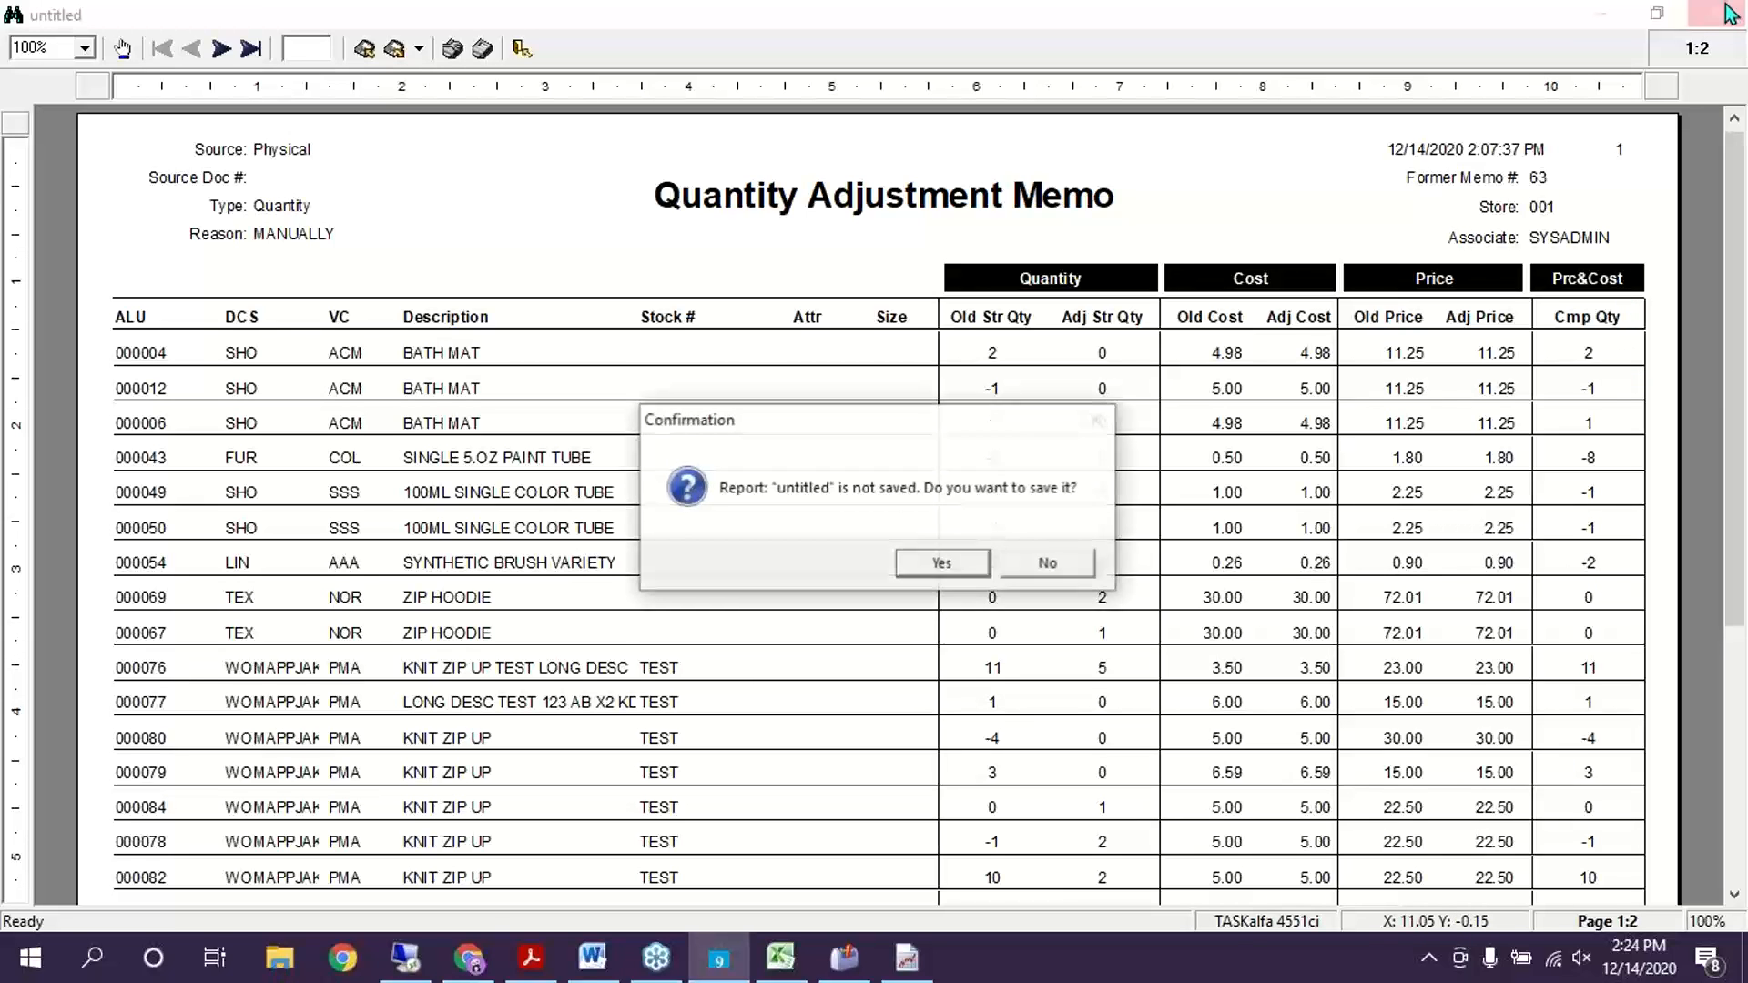
pyautogui.click(1049, 563)
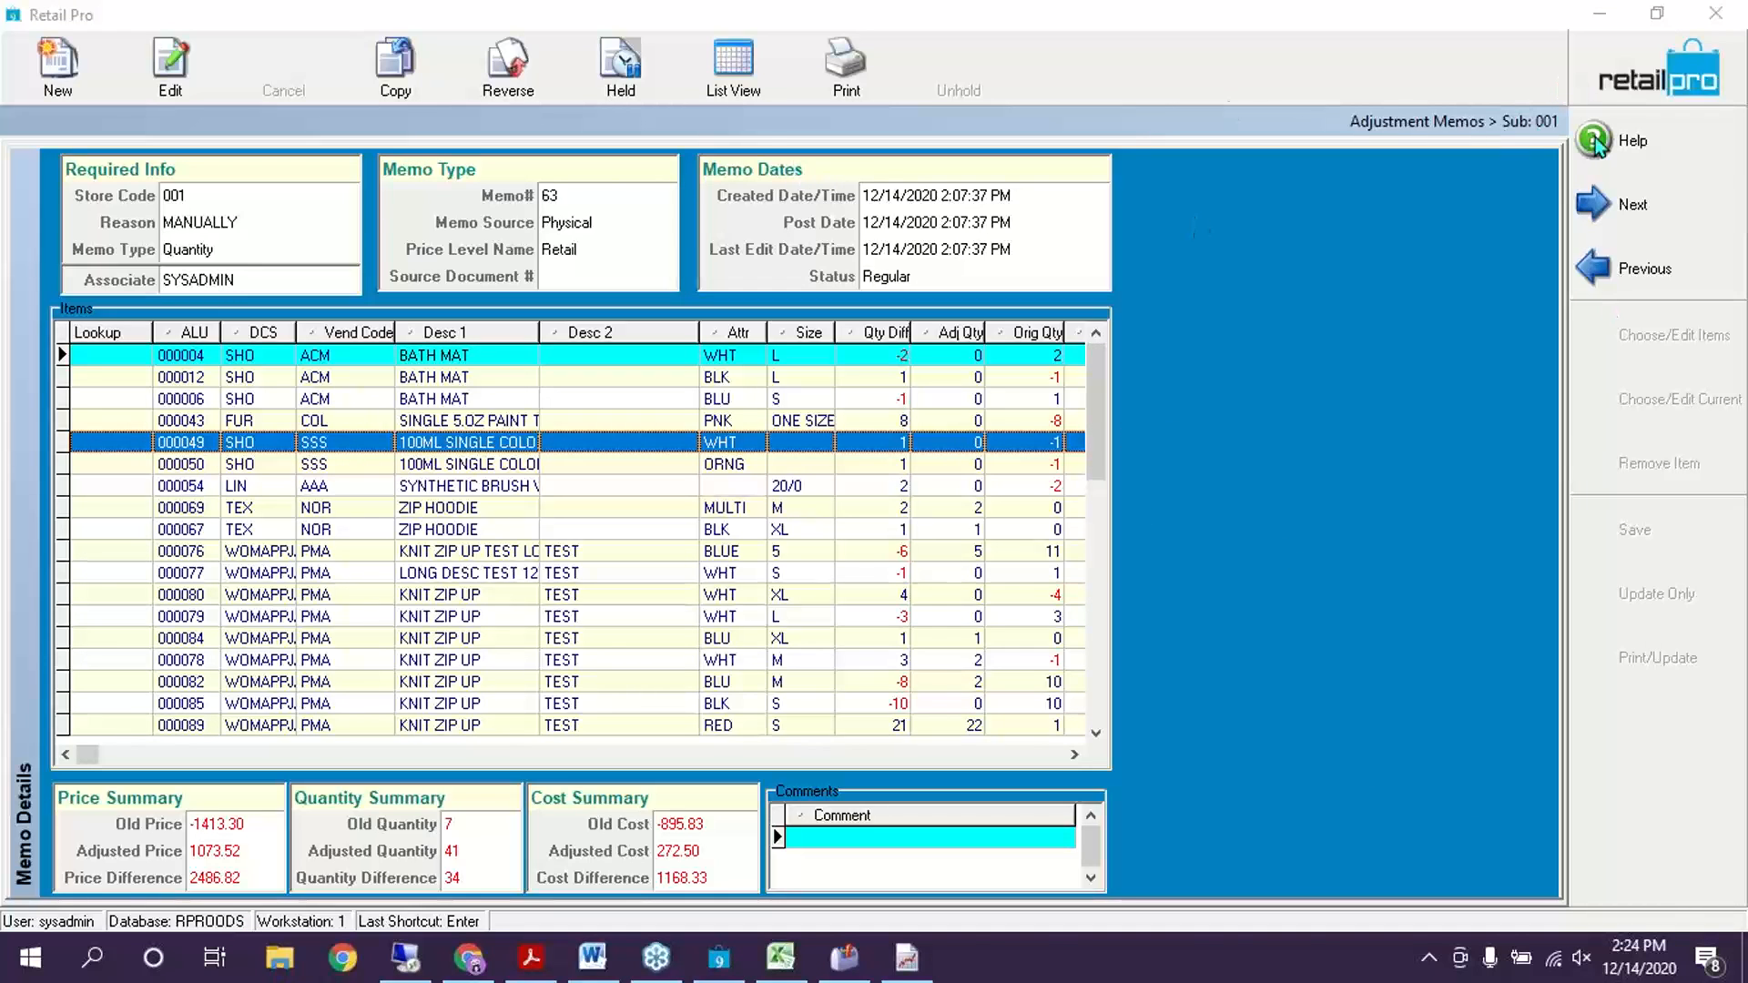
pyautogui.click(1643, 75)
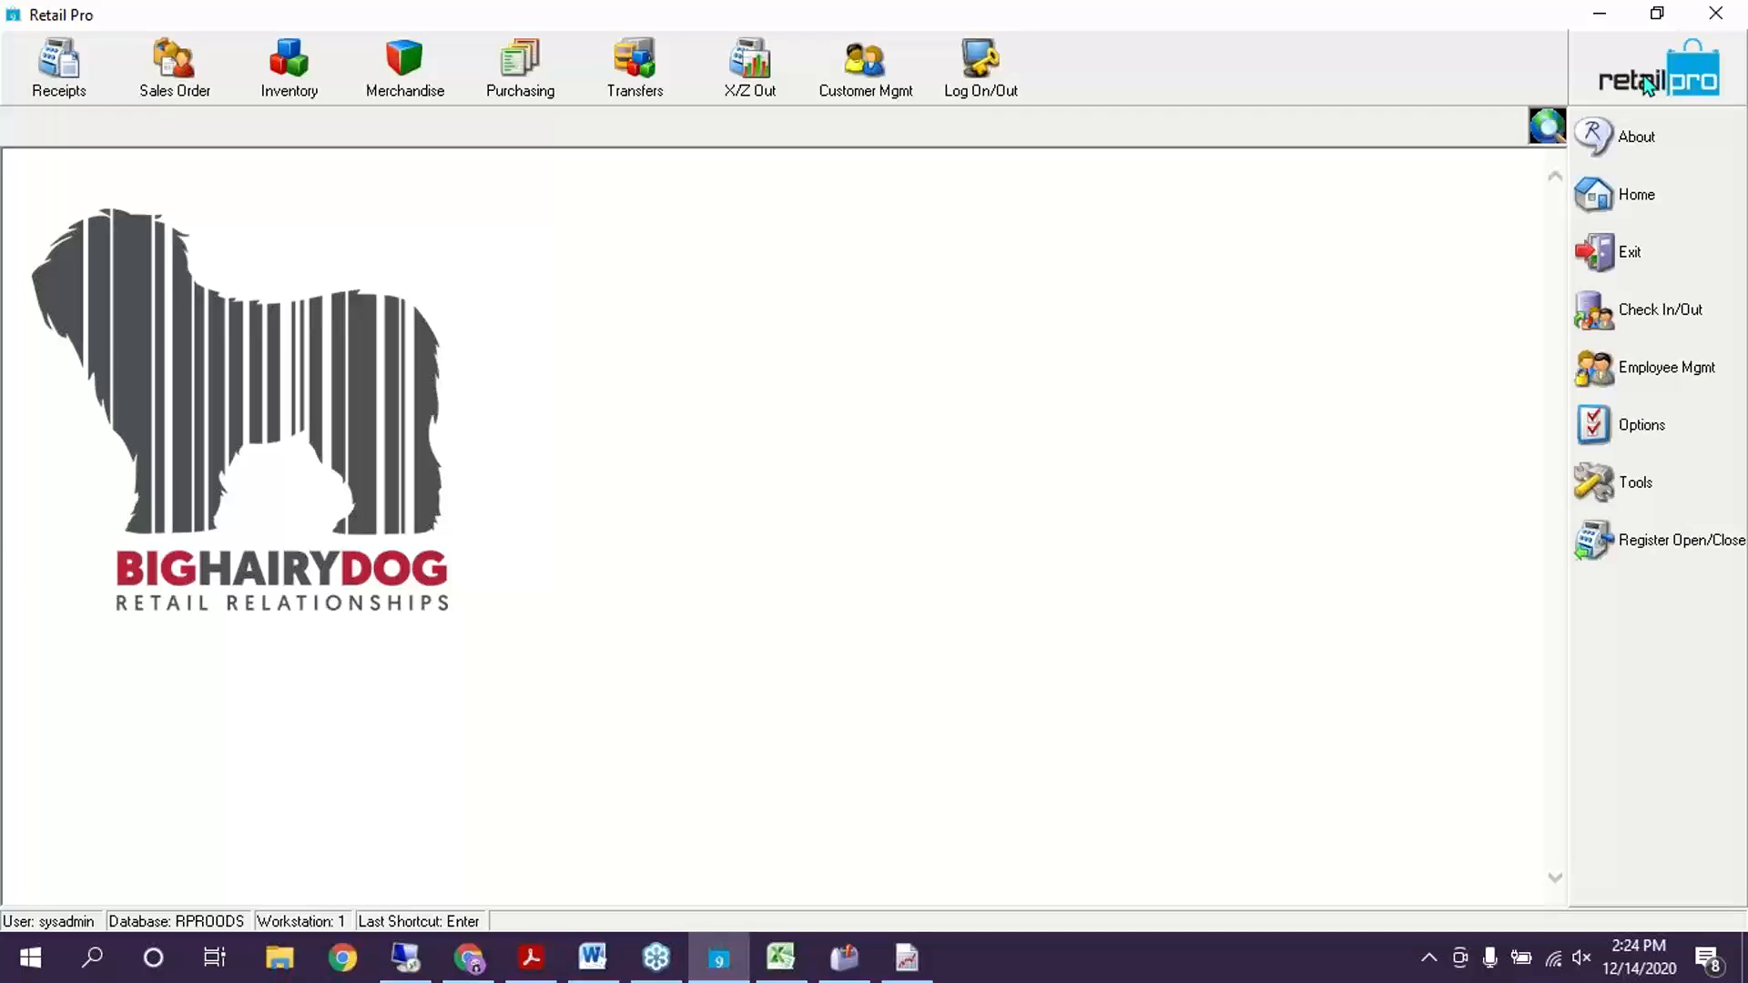
# Open the Inventory list, select the Countsheet print template, then close the picker without printing
pyautogui.click(273, 89)
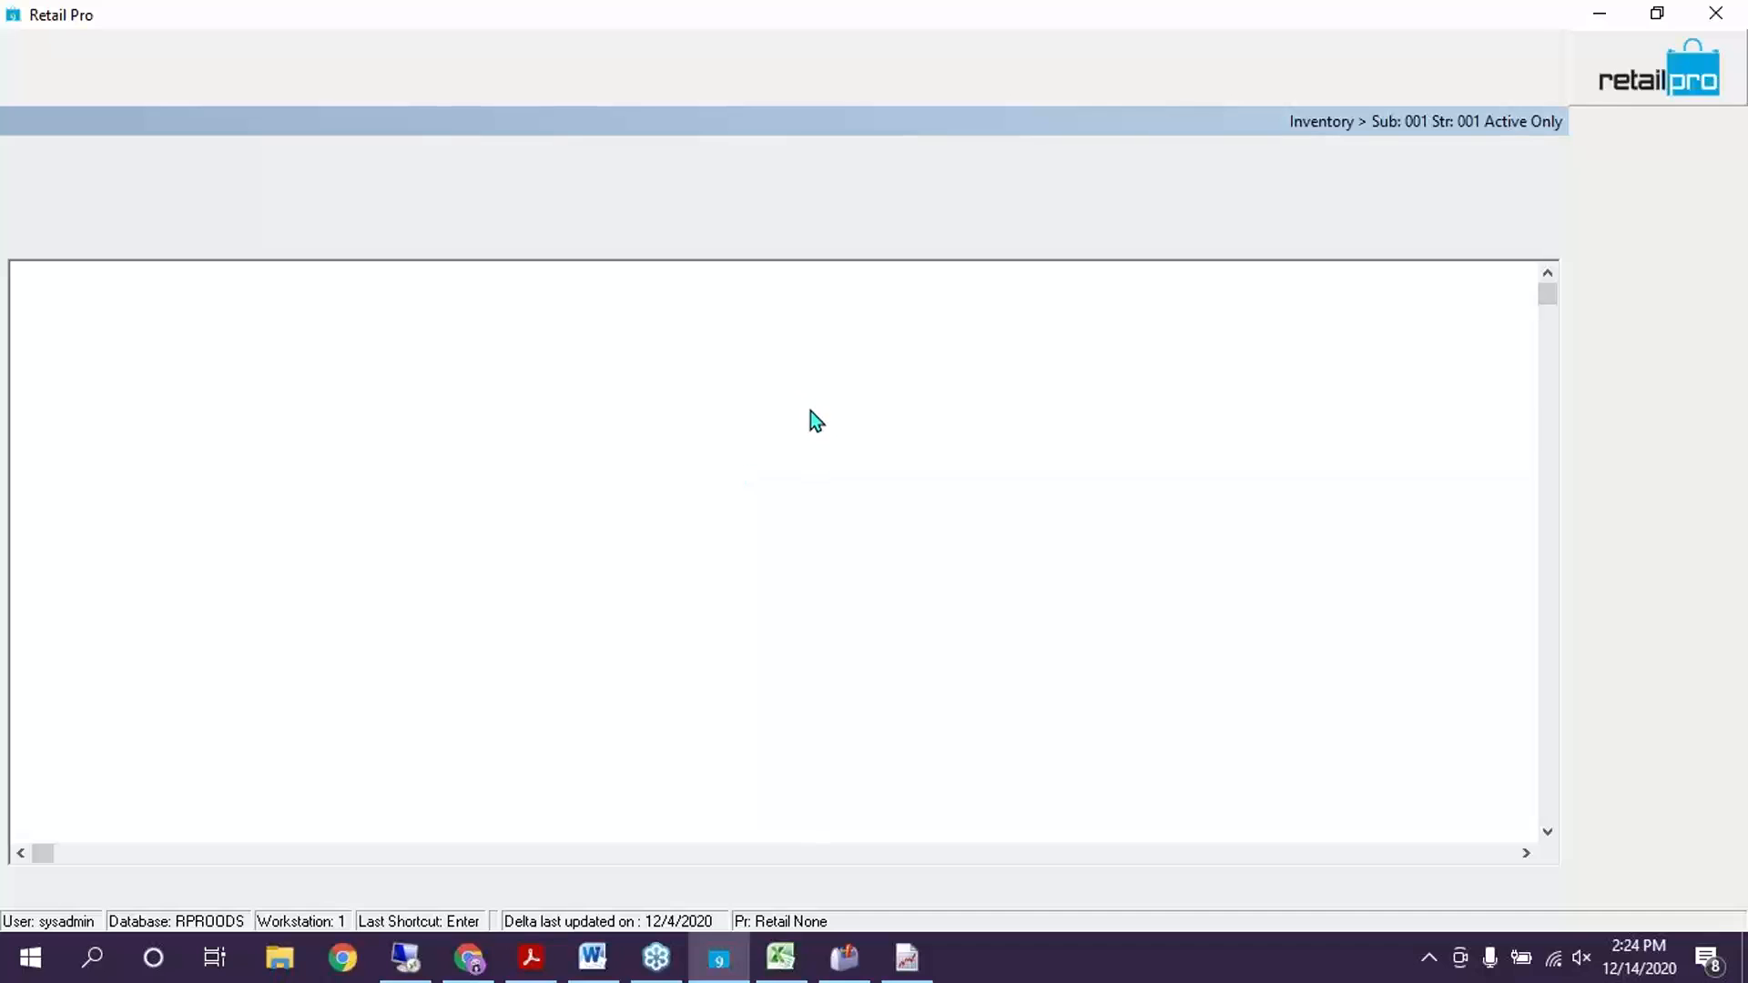
pyautogui.click(865, 63)
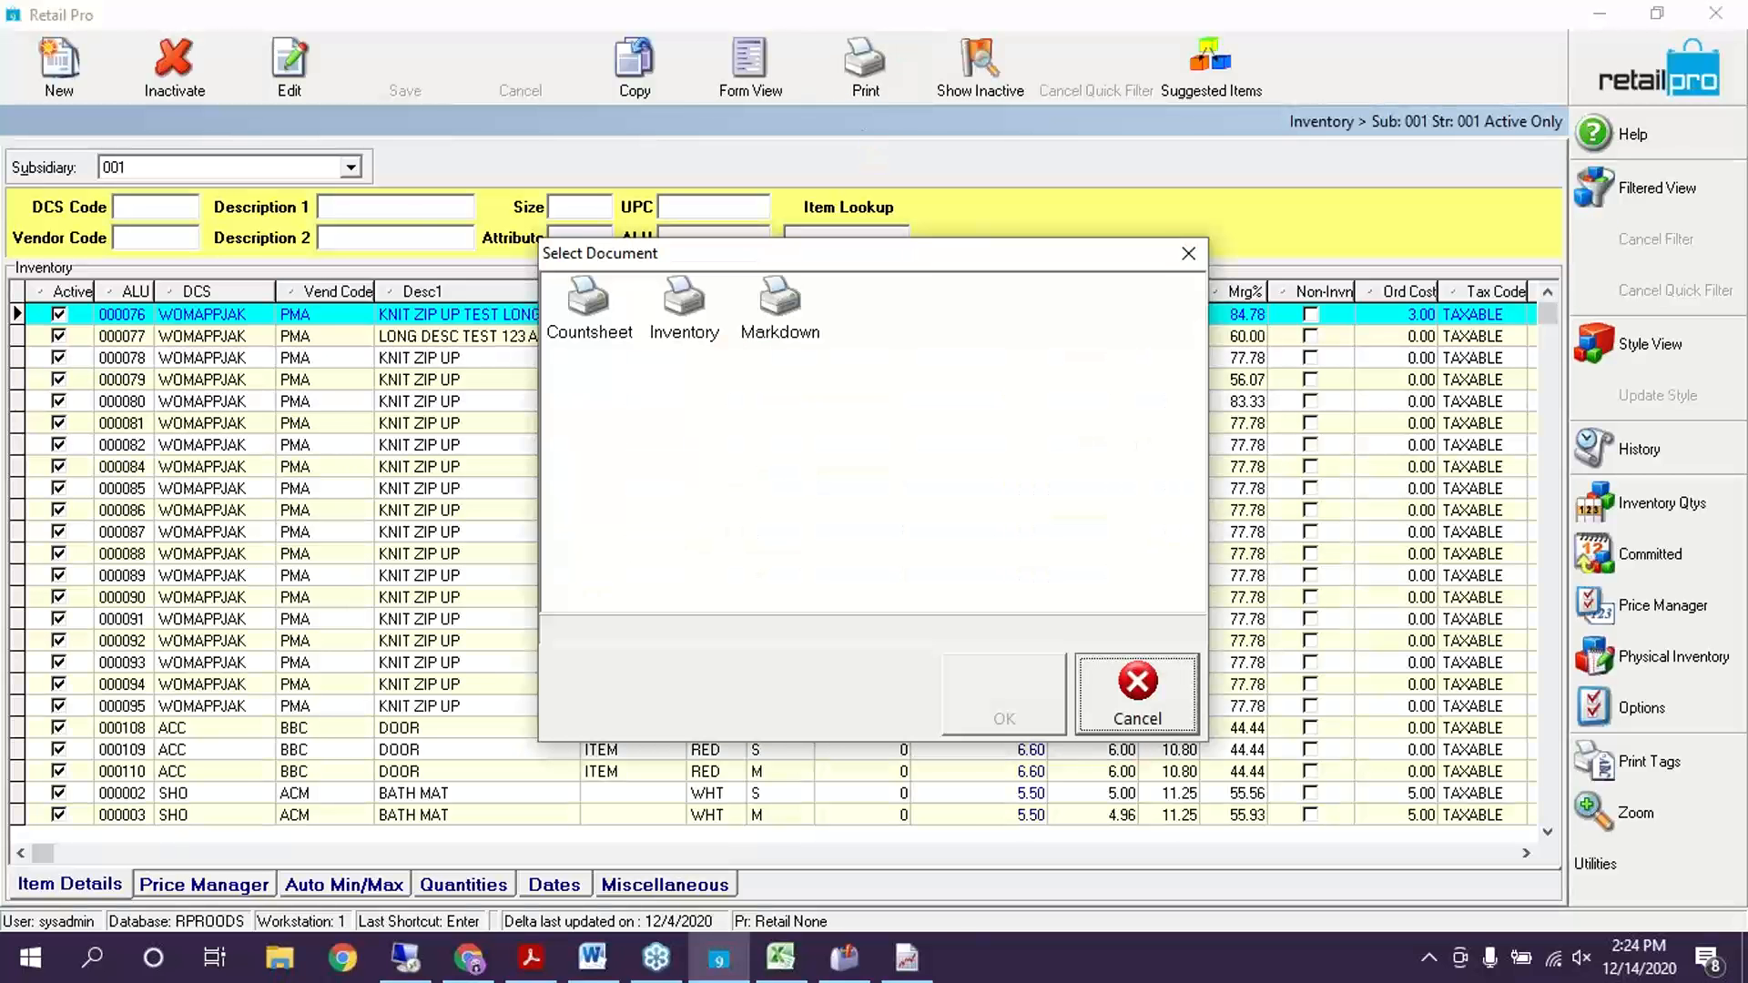
pyautogui.click(590, 312)
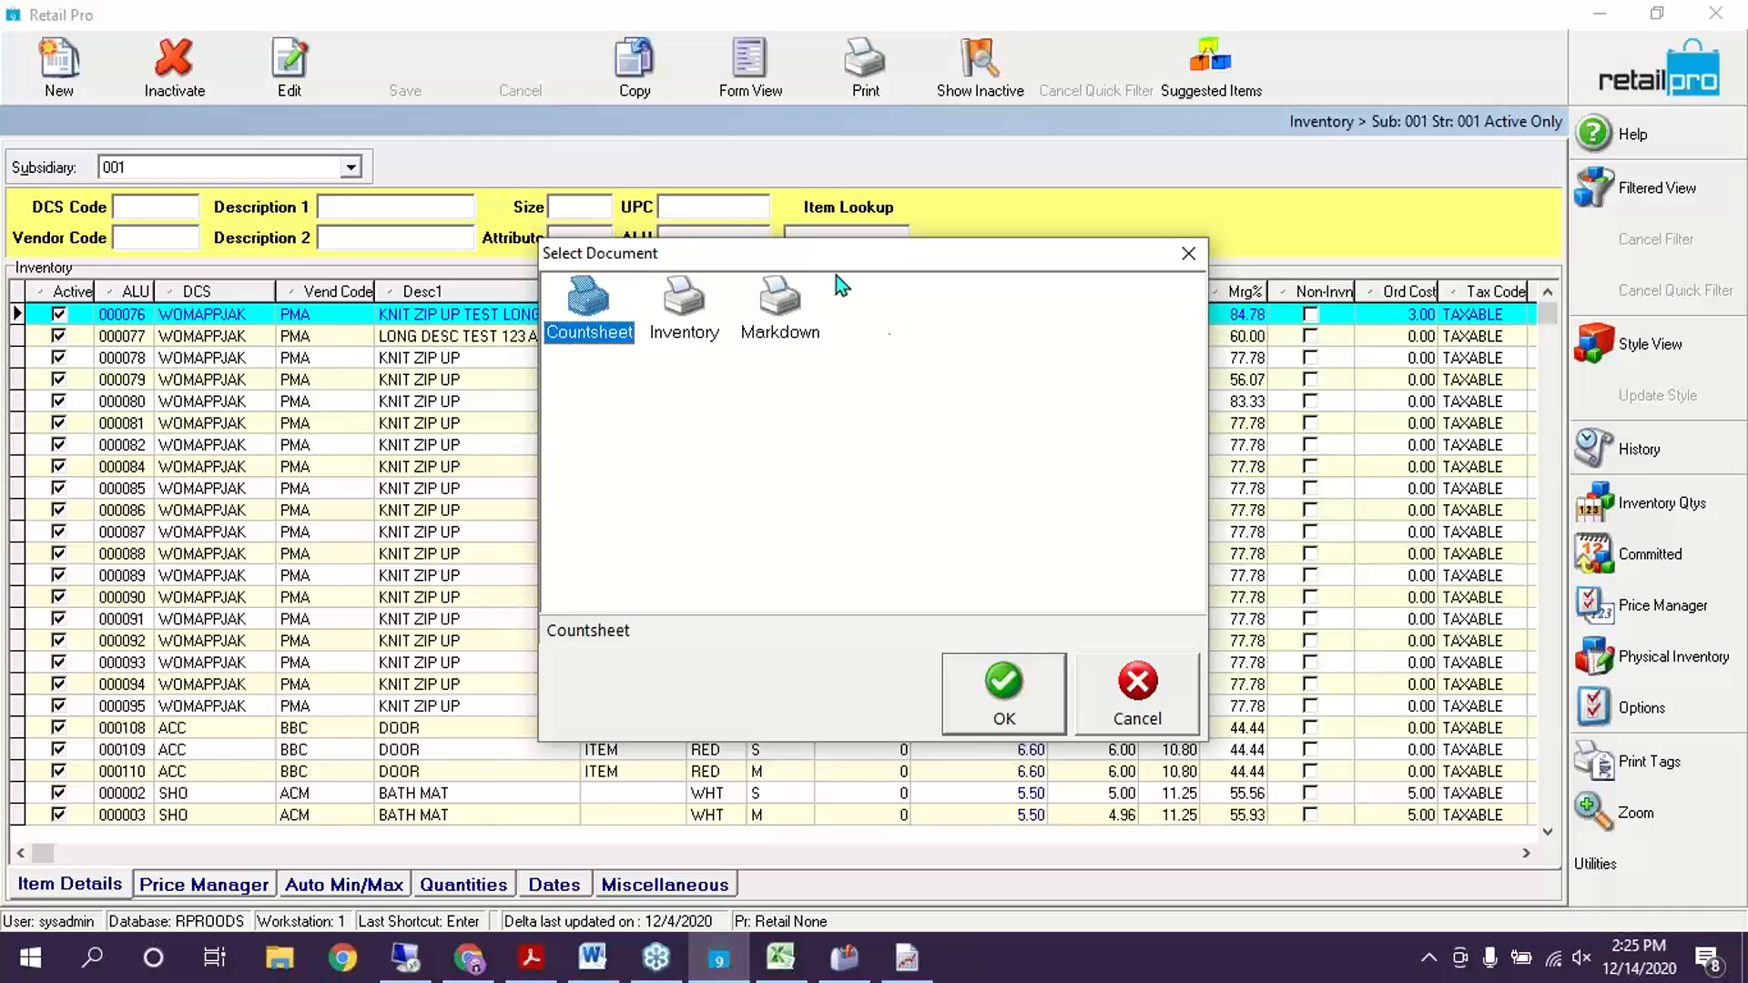
pyautogui.moveTo(877, 264); pyautogui.dragTo(738, 264)
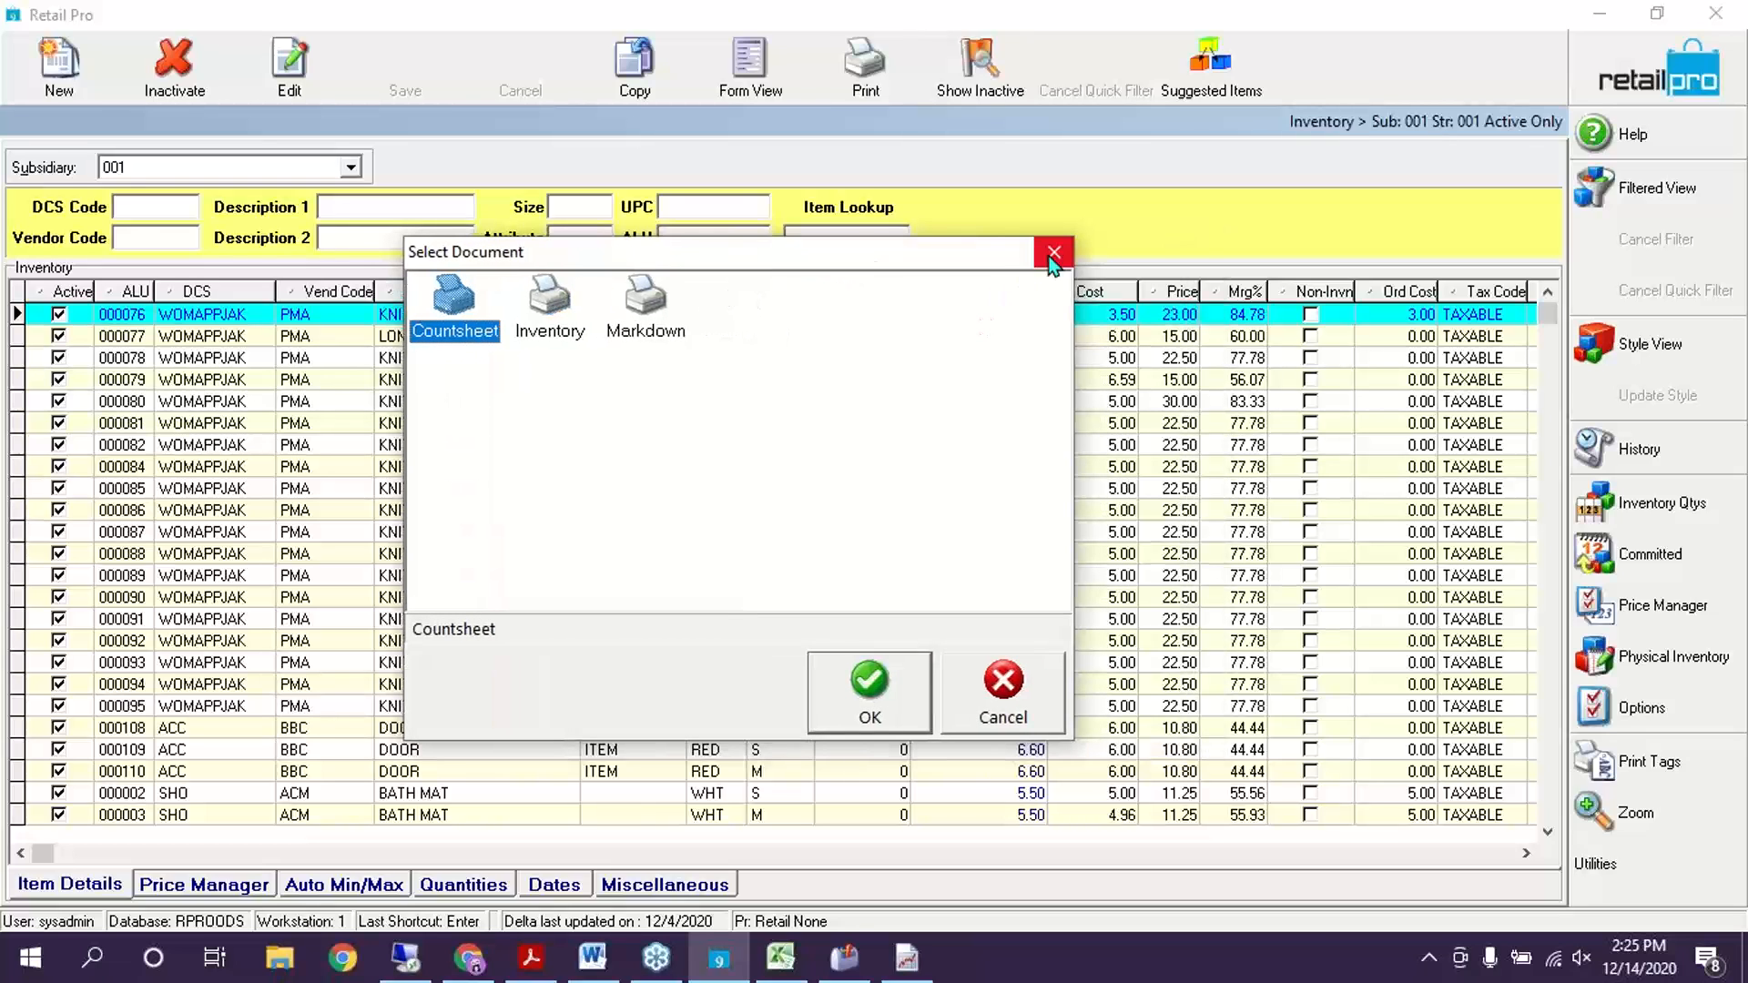
pyautogui.click(1049, 254)
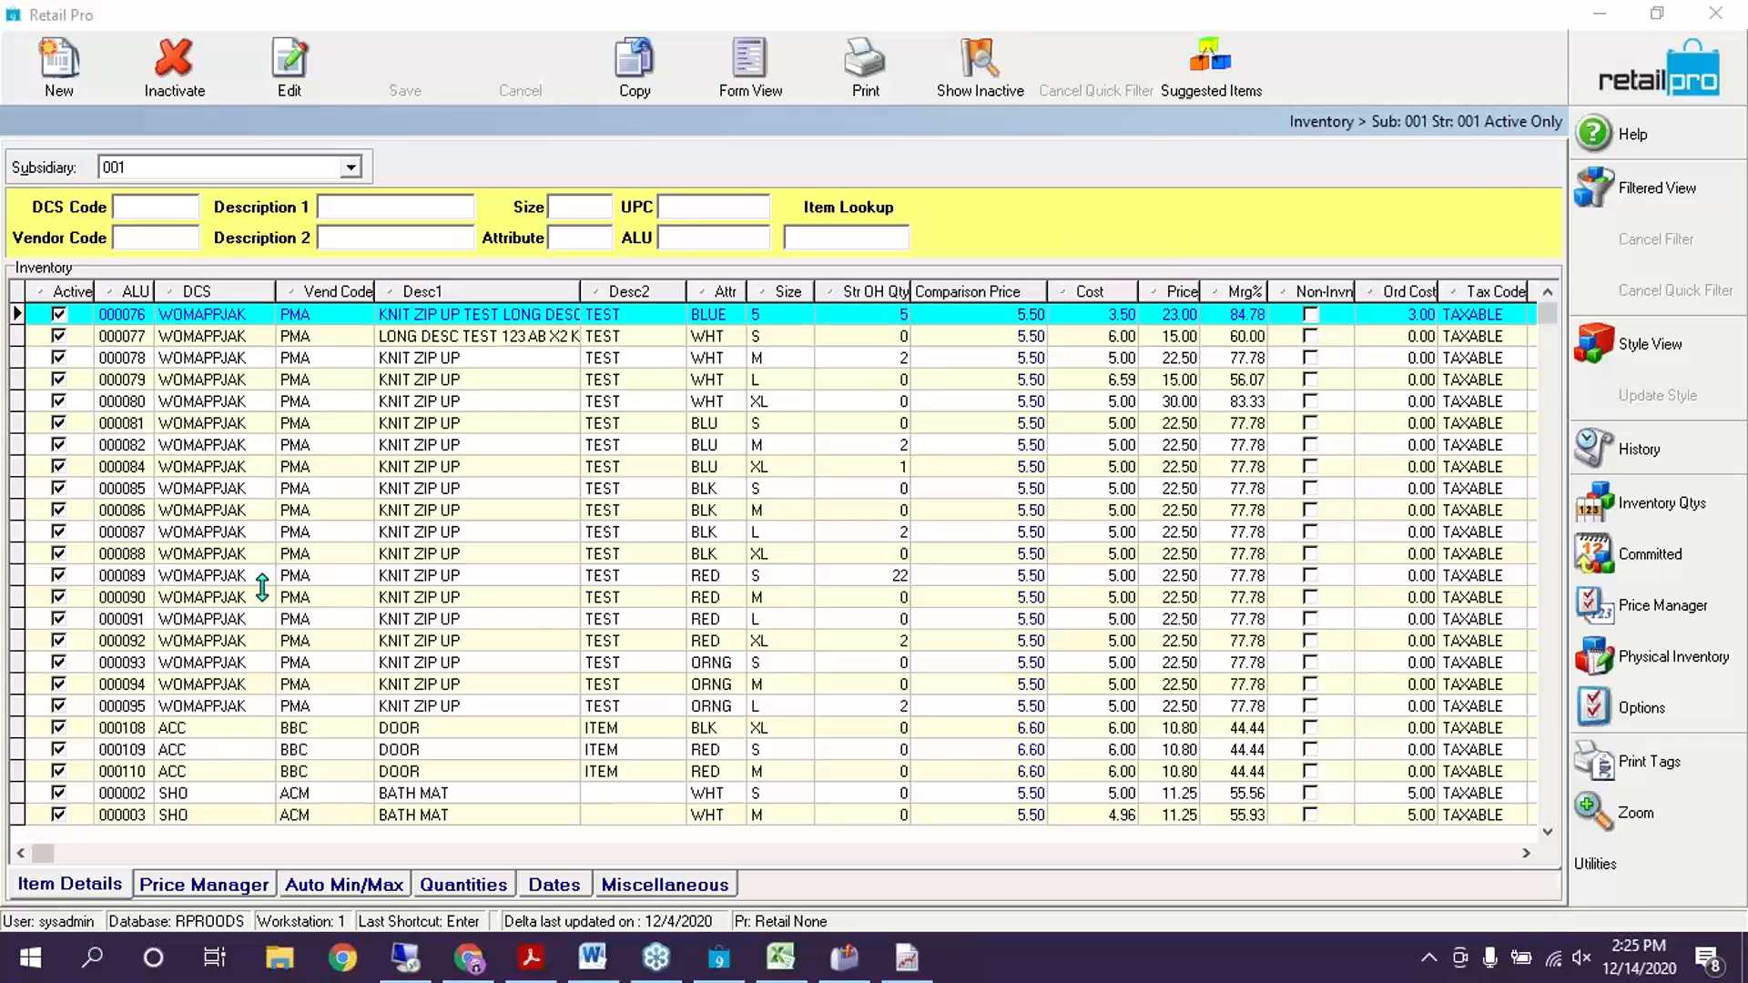
# Switch to Word's BHD - Physical Inventory.doc notes from the taskbar
pyautogui.click(592, 958)
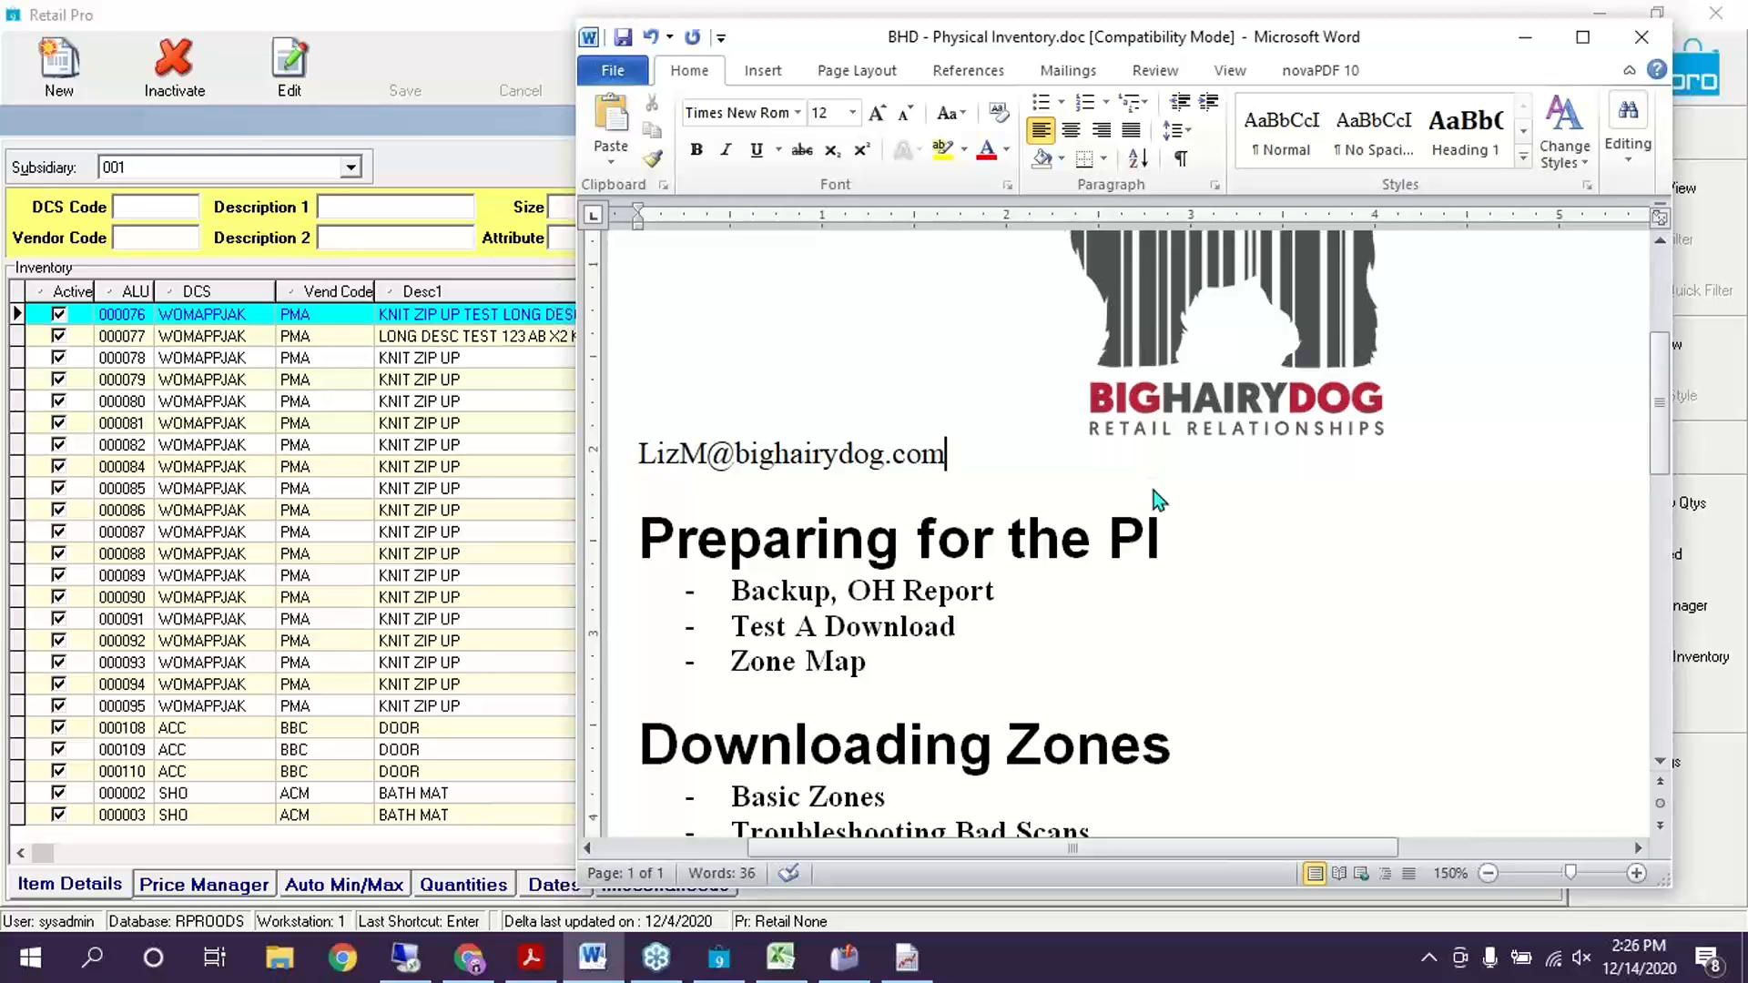
# Switch back to Retail Pro, check ADMIN's TECHTOOLKIT permissions, and leave Security Groups with Esc
pyautogui.click(78, 276)
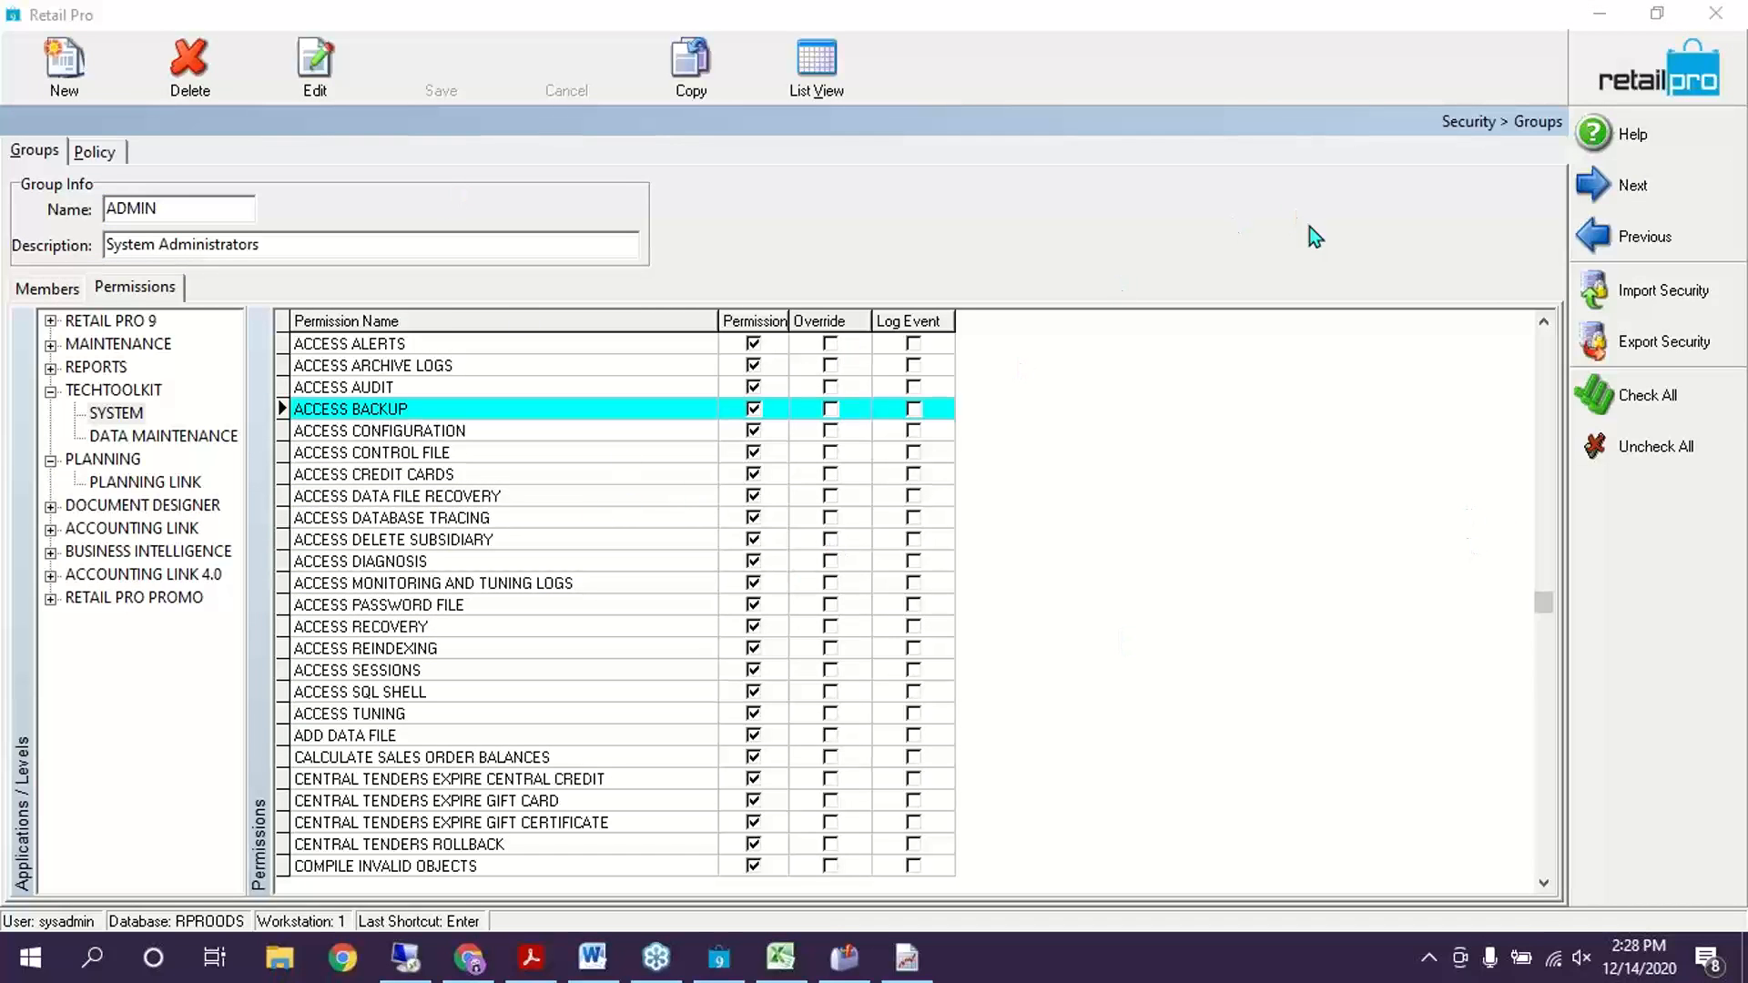
pyautogui.press('Escape')
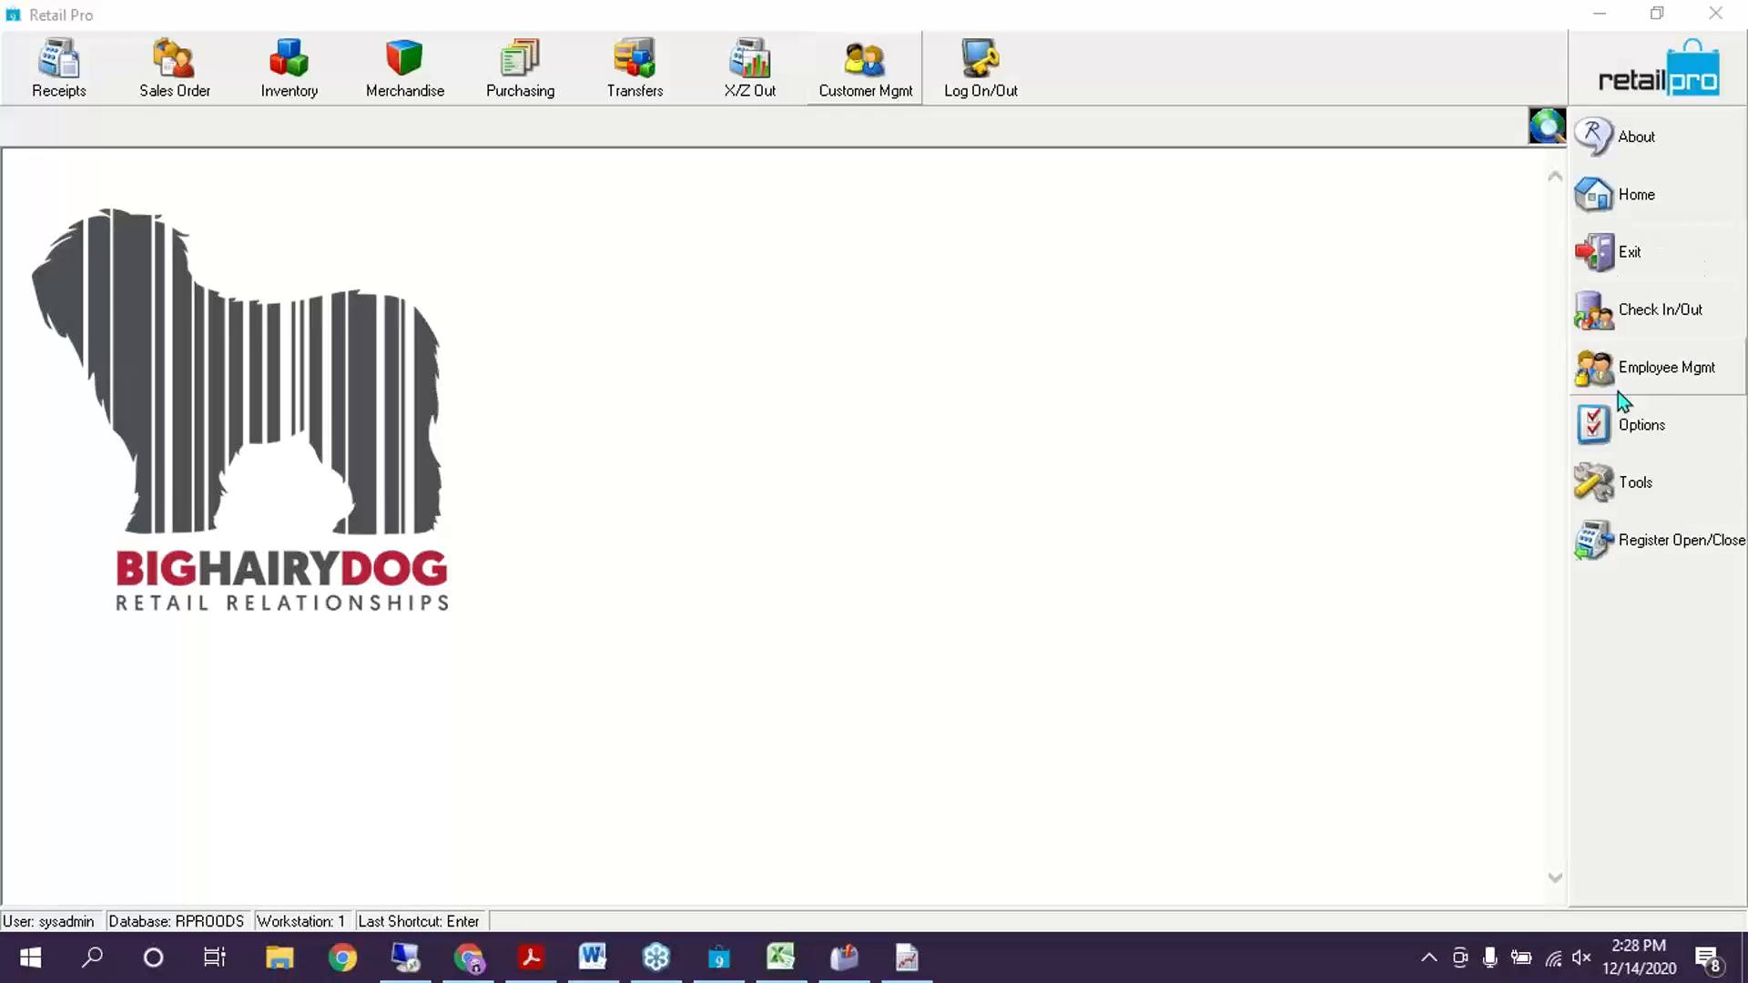
# Open the BACKOFFICE security group's details from Employee Mgmt > Groups
pyautogui.click(1633, 370)
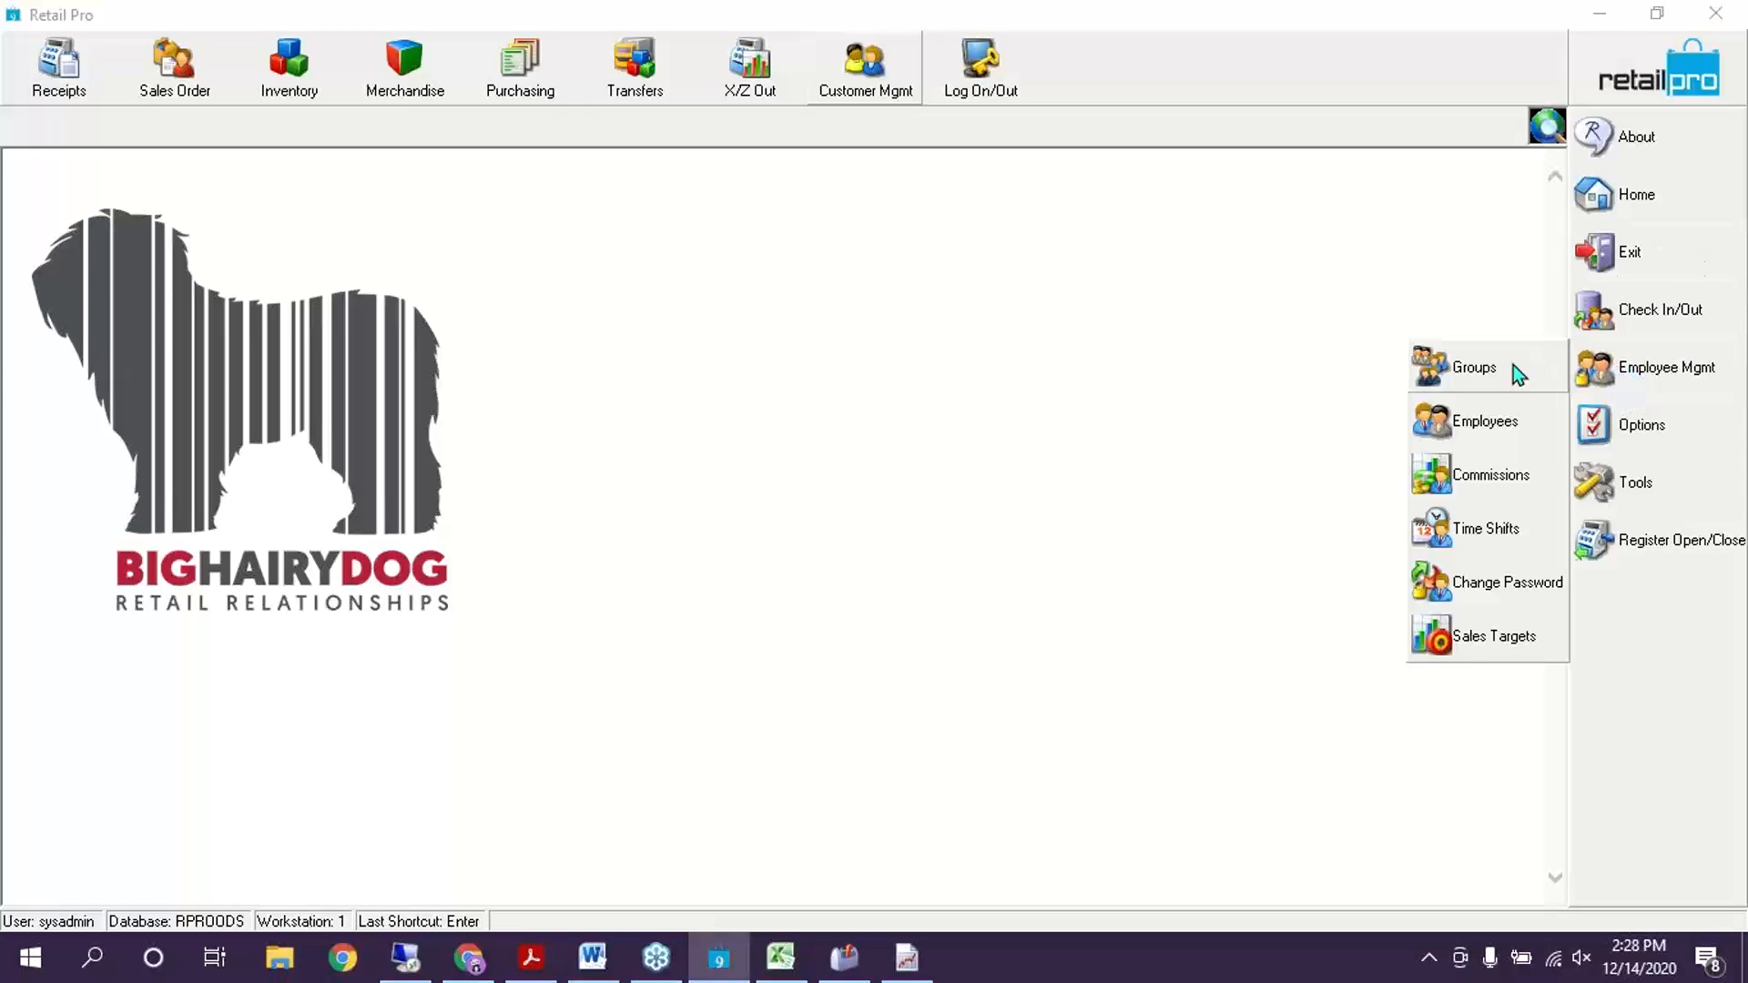
pyautogui.click(1476, 377)
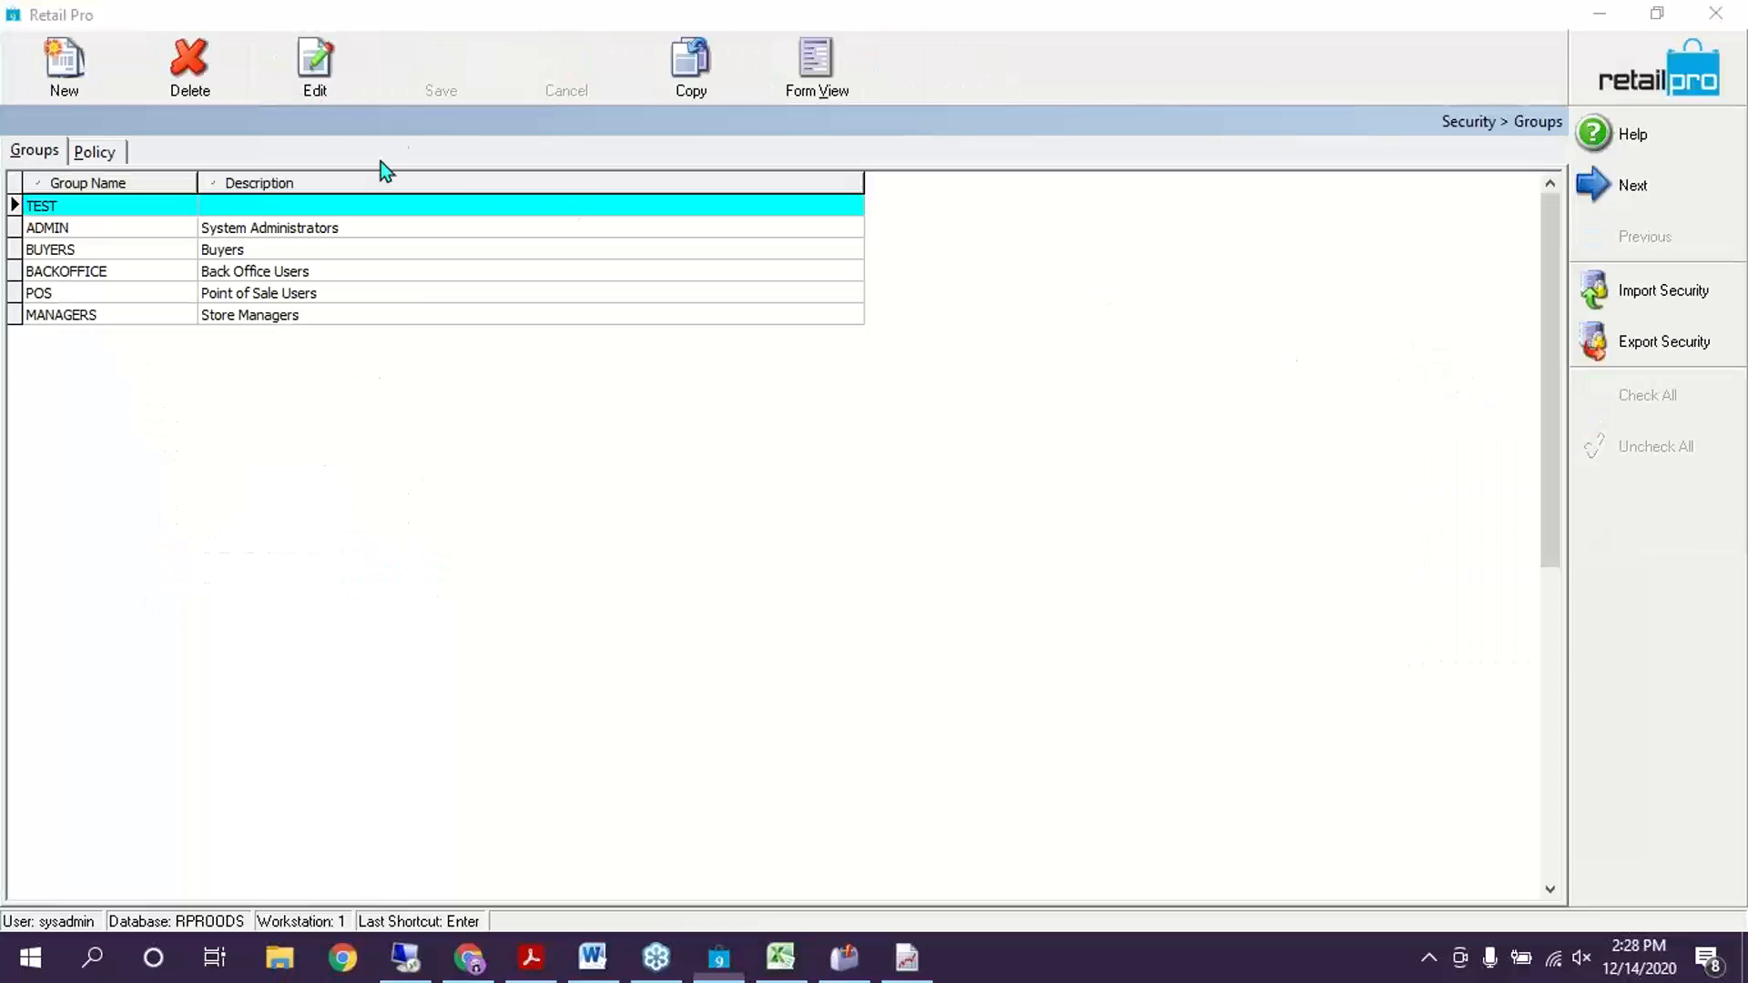
pyautogui.click(111, 274)
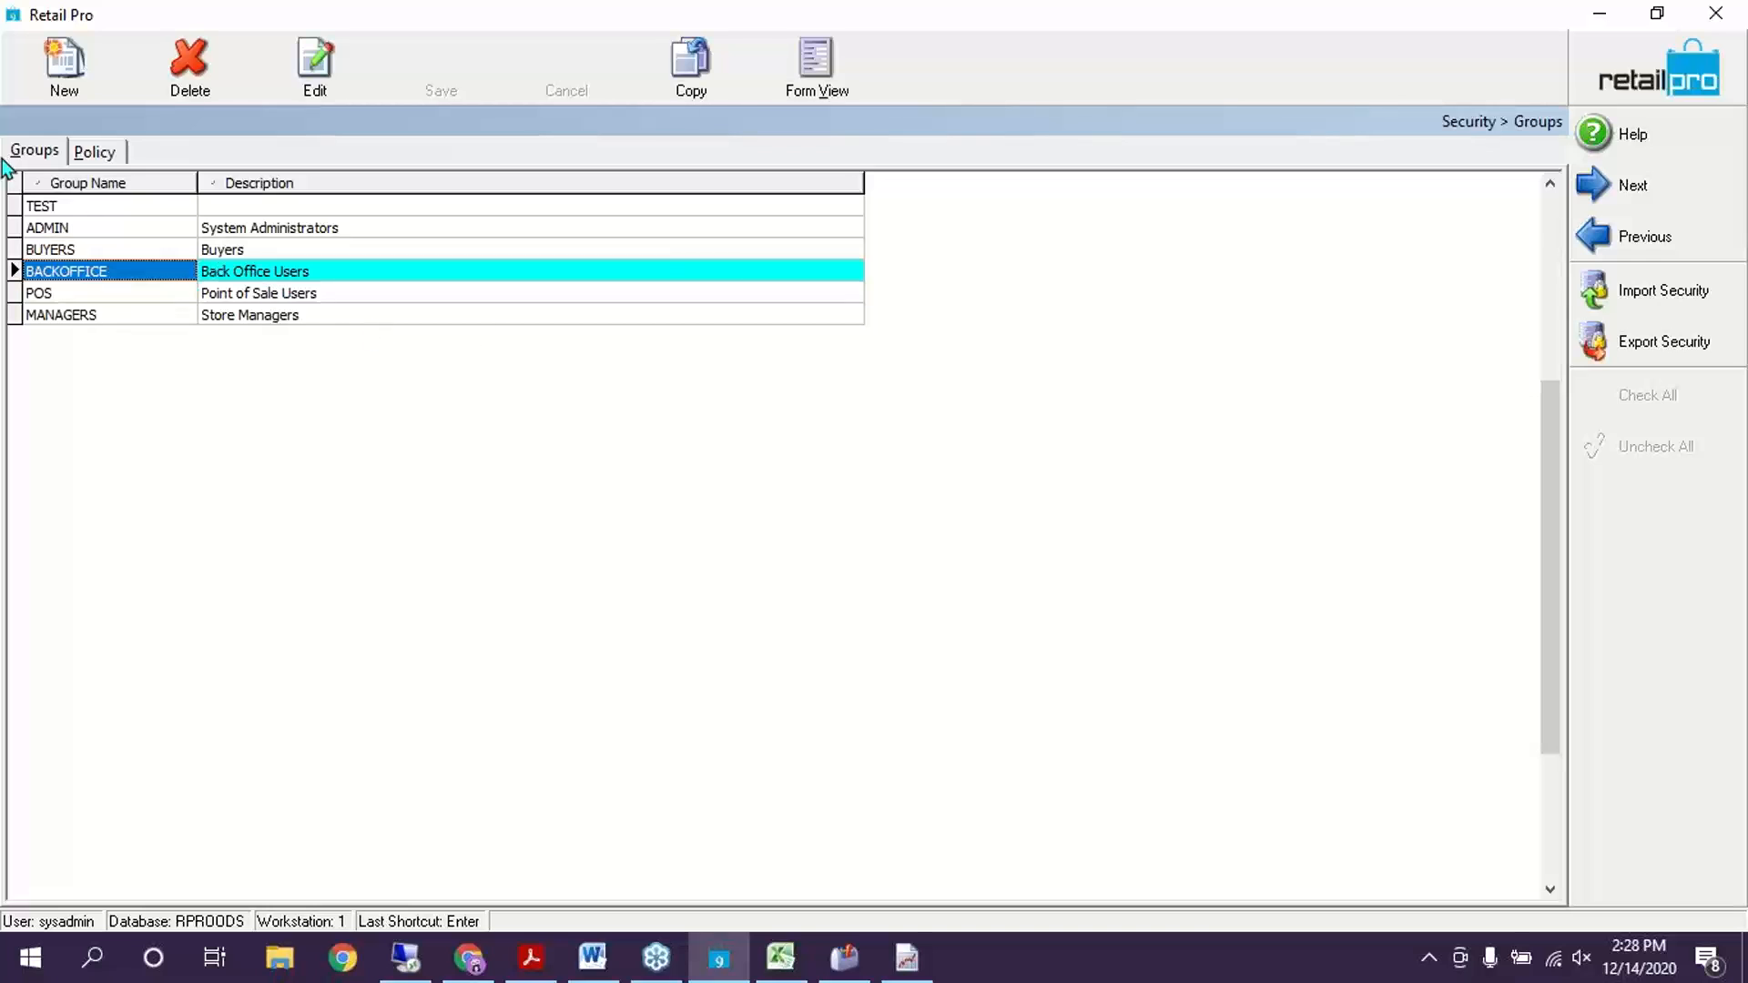
pyautogui.click(818, 62)
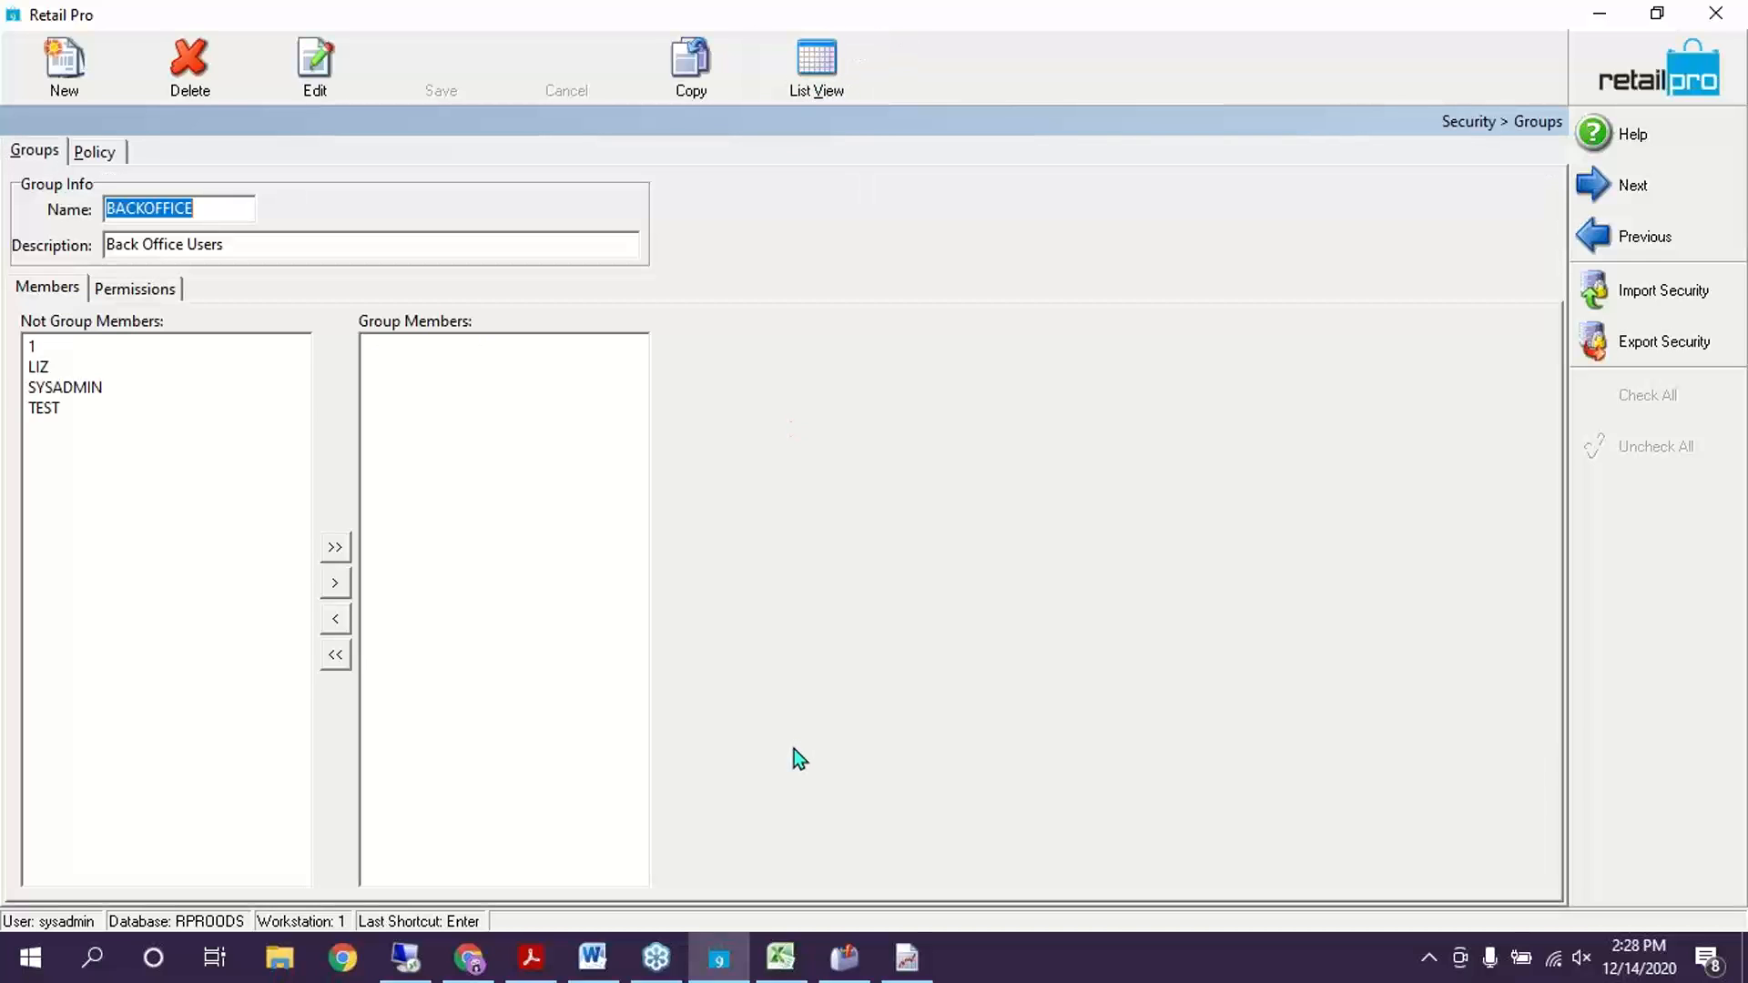
# Browse BACKOFFICE's TECHTOOLKIT System, Data Maintenance and Planning permissions, then start a blank group
pyautogui.click(145, 288)
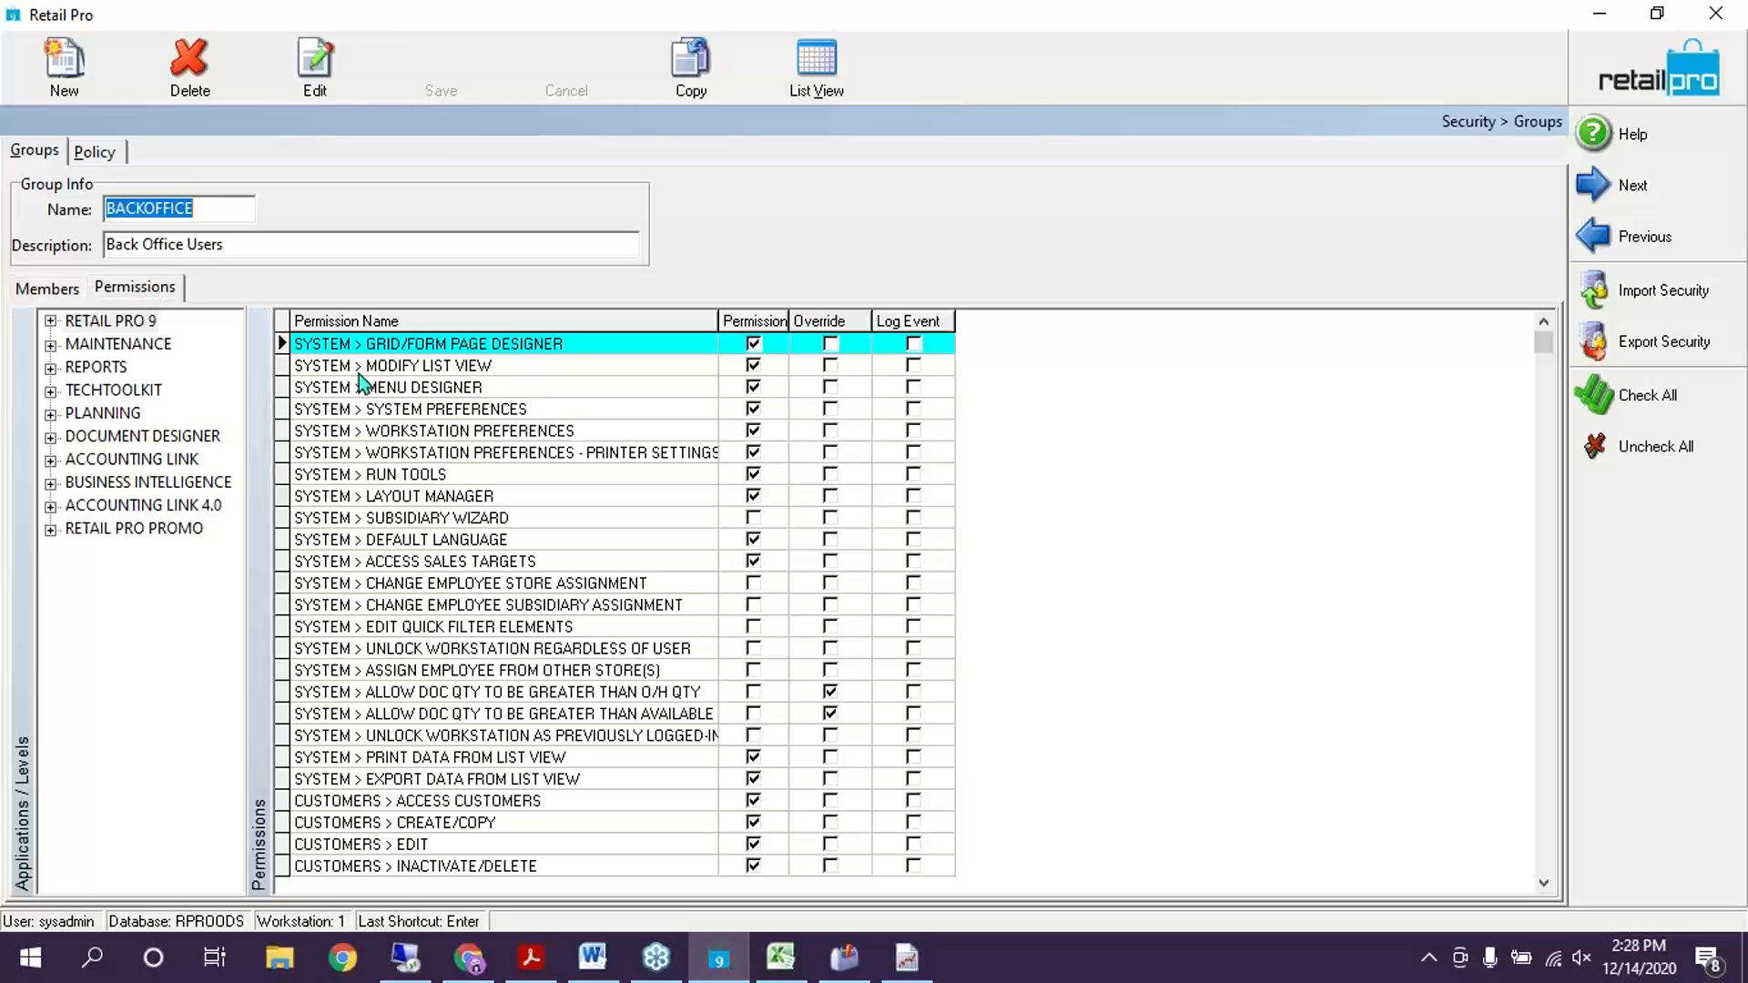
pyautogui.click(87, 390)
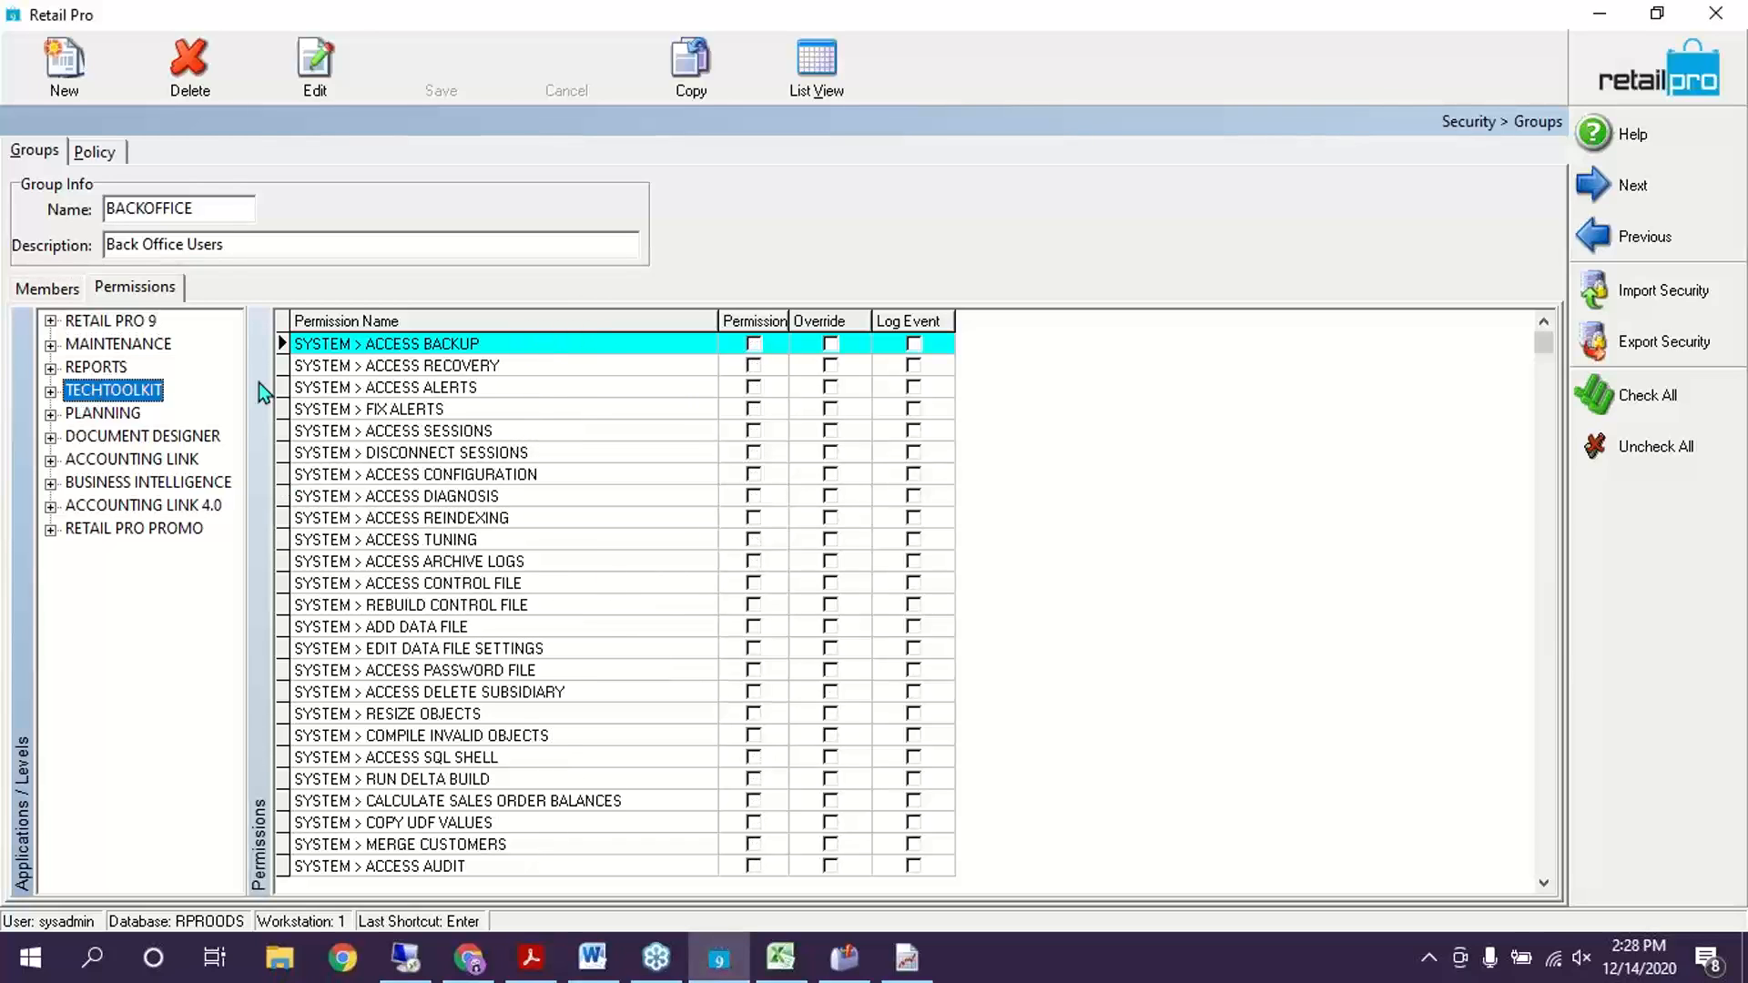
pyautogui.click(53, 390)
pyautogui.click(117, 413)
pyautogui.click(130, 437)
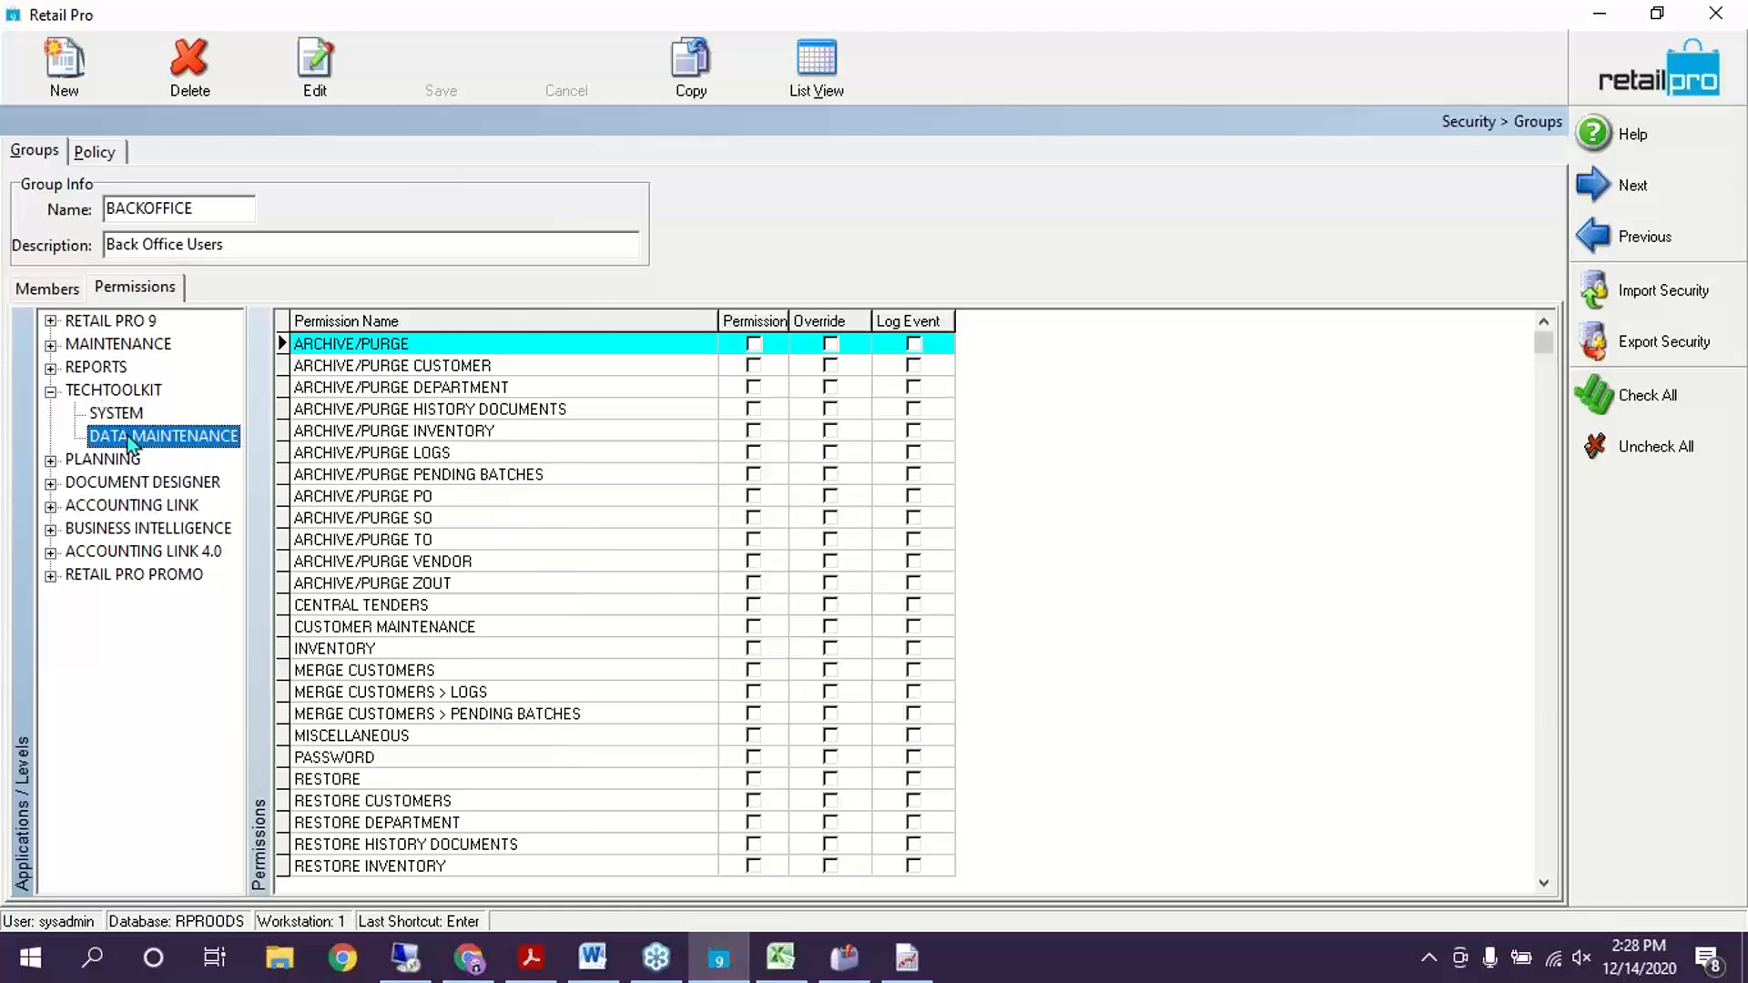
pyautogui.click(128, 460)
pyautogui.click(127, 415)
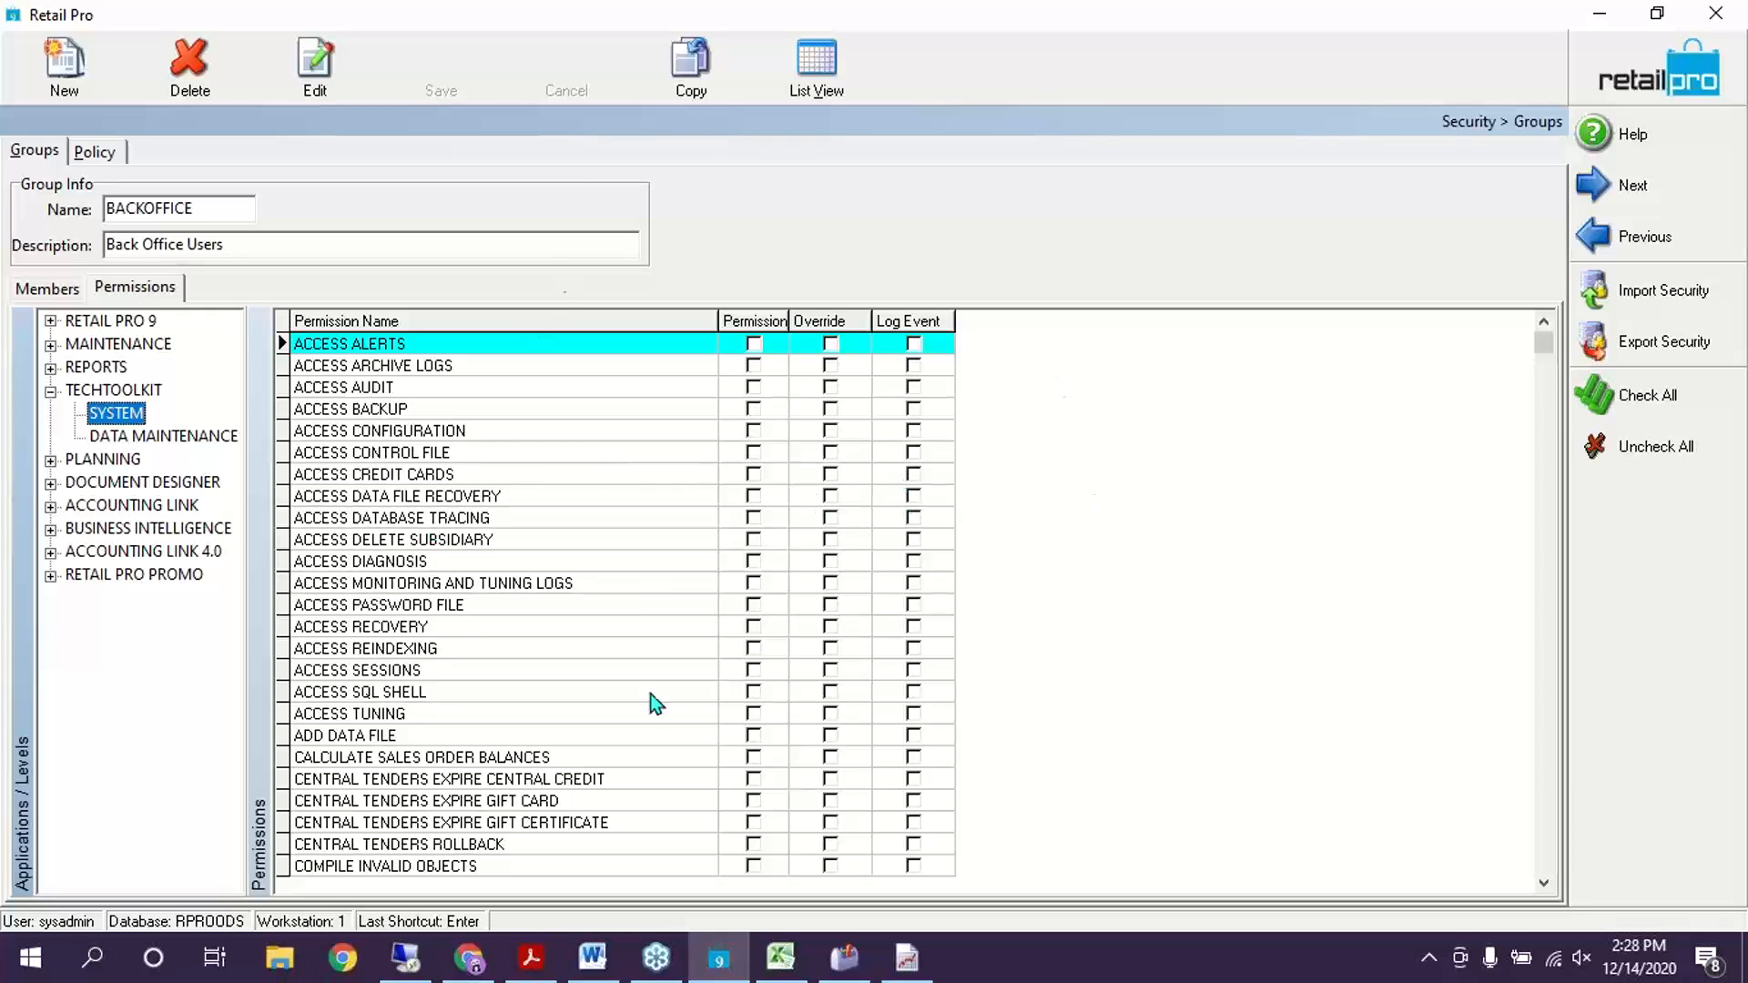
pyautogui.click(60, 292)
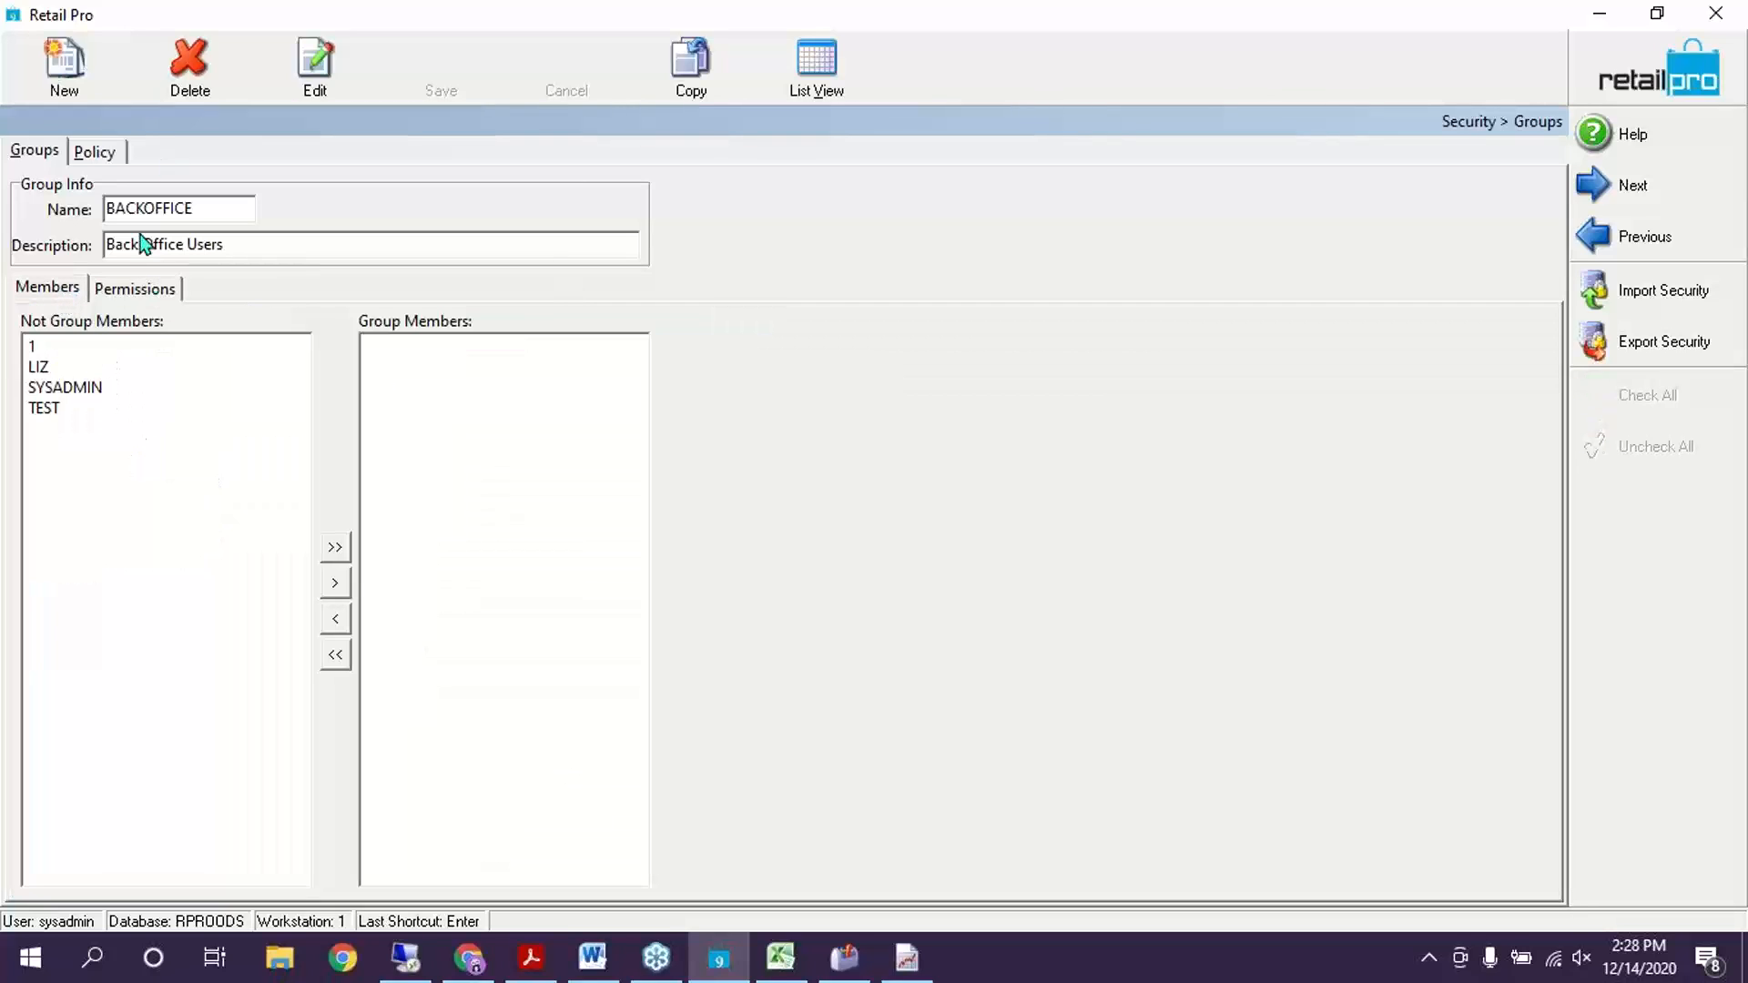
pyautogui.click(66, 62)
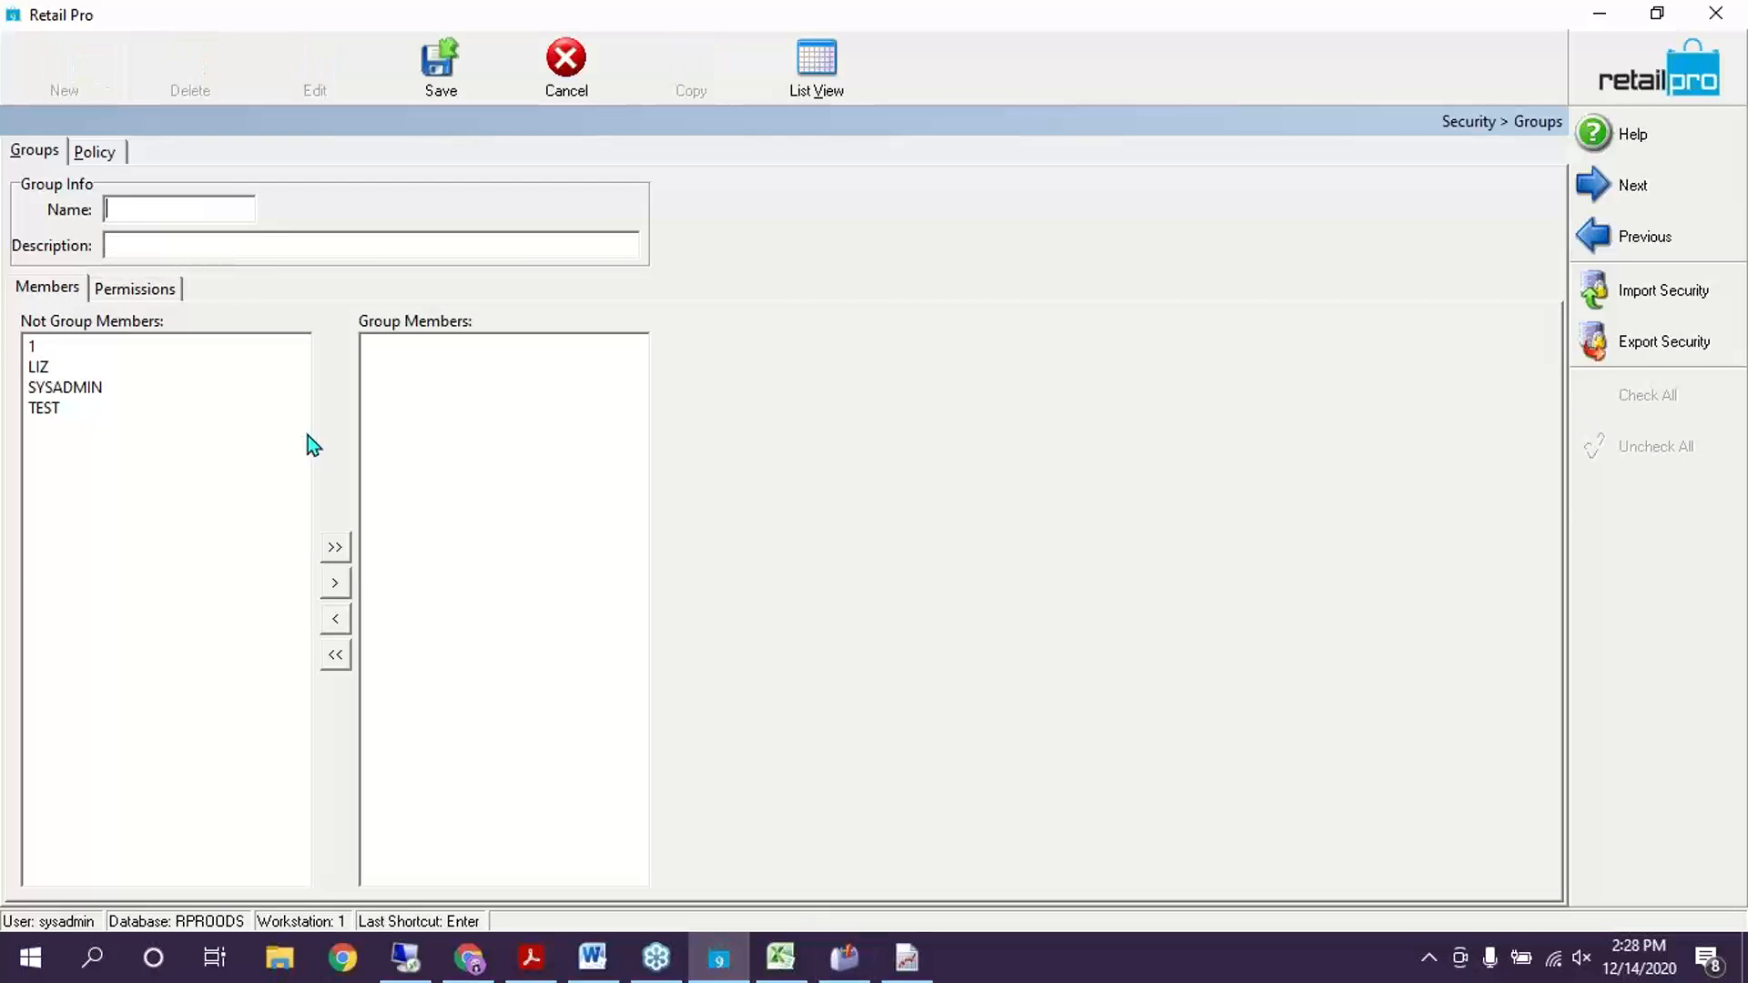
# Enter TTK as the group name and grant all permissions, including every TechToolkit permission
pyautogui.write('TTK')
pyautogui.click(132, 255)
pyautogui.write('TTK')
pyautogui.click(137, 288)
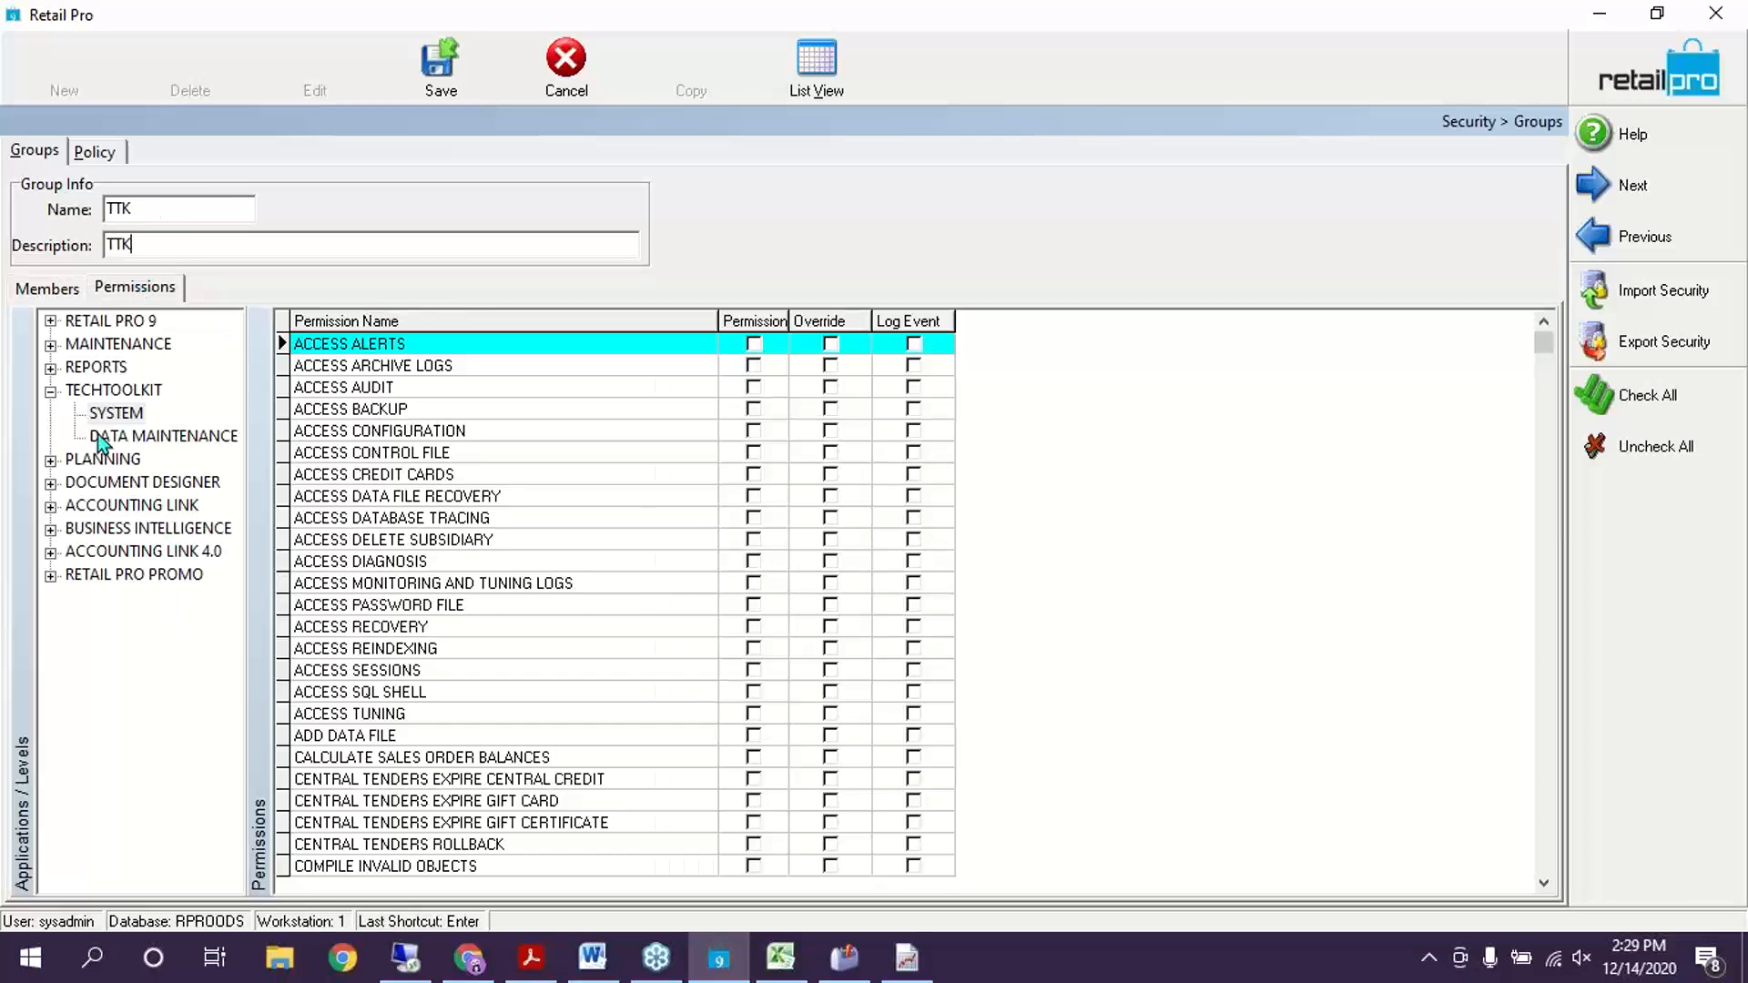
pyautogui.click(1668, 400)
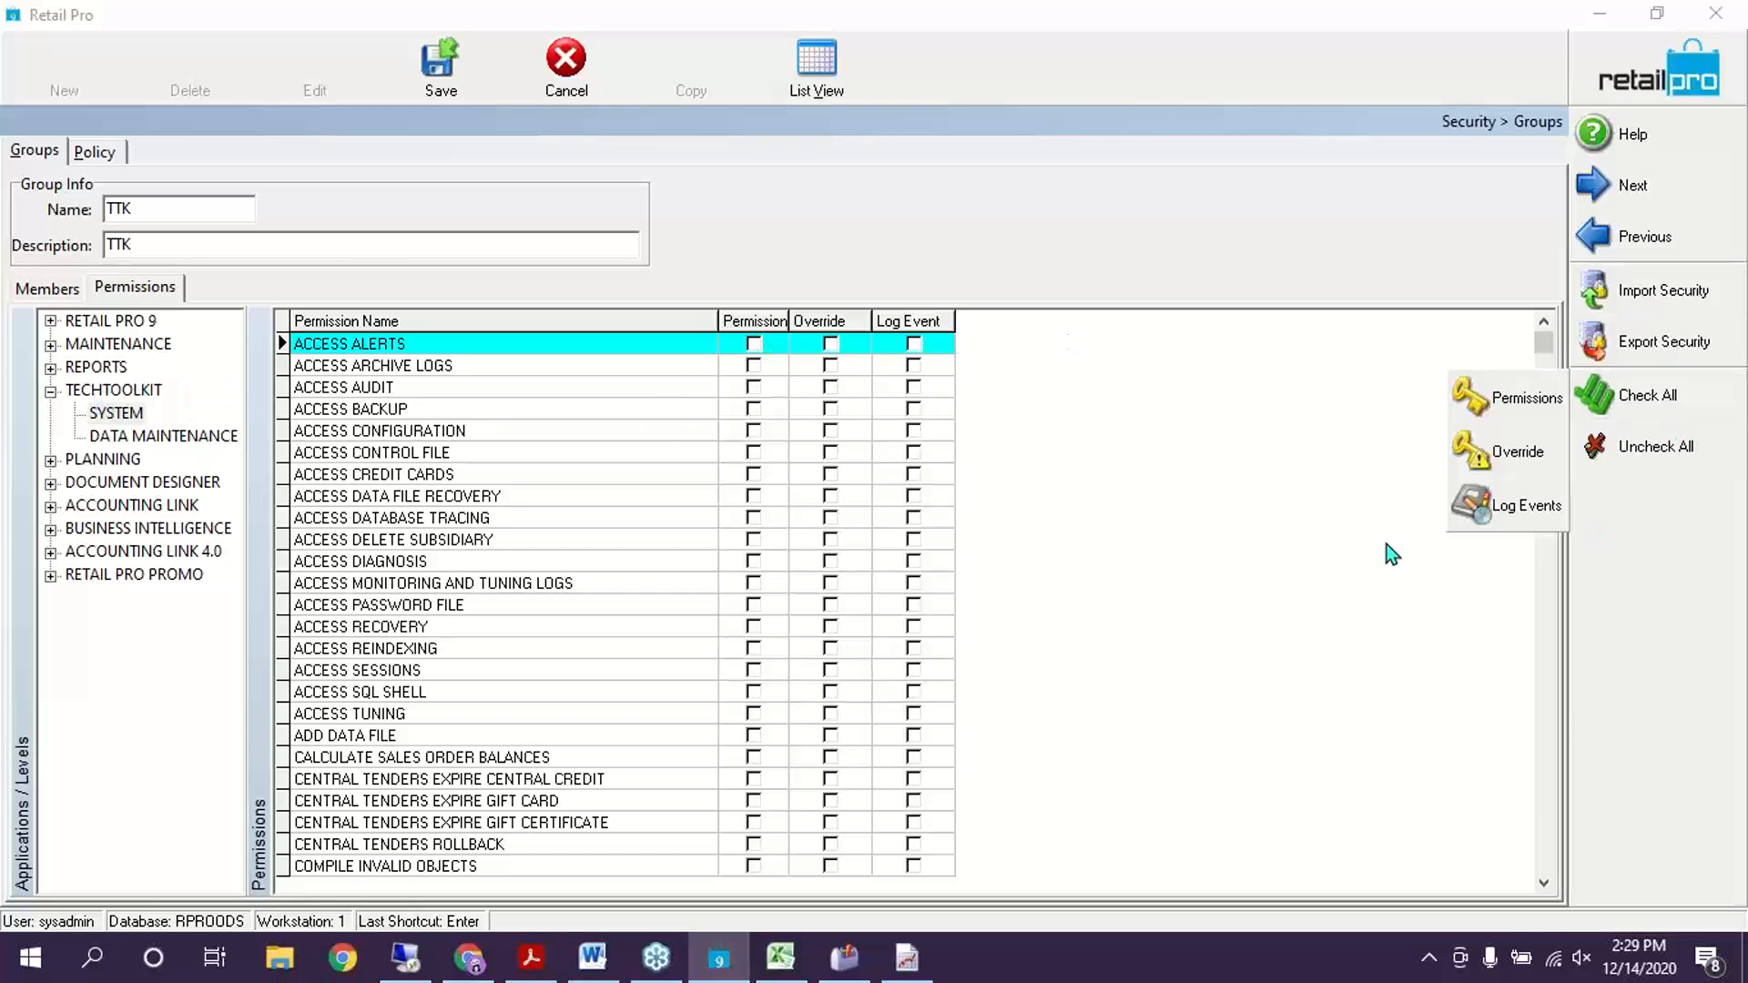
pyautogui.click(1565, 395)
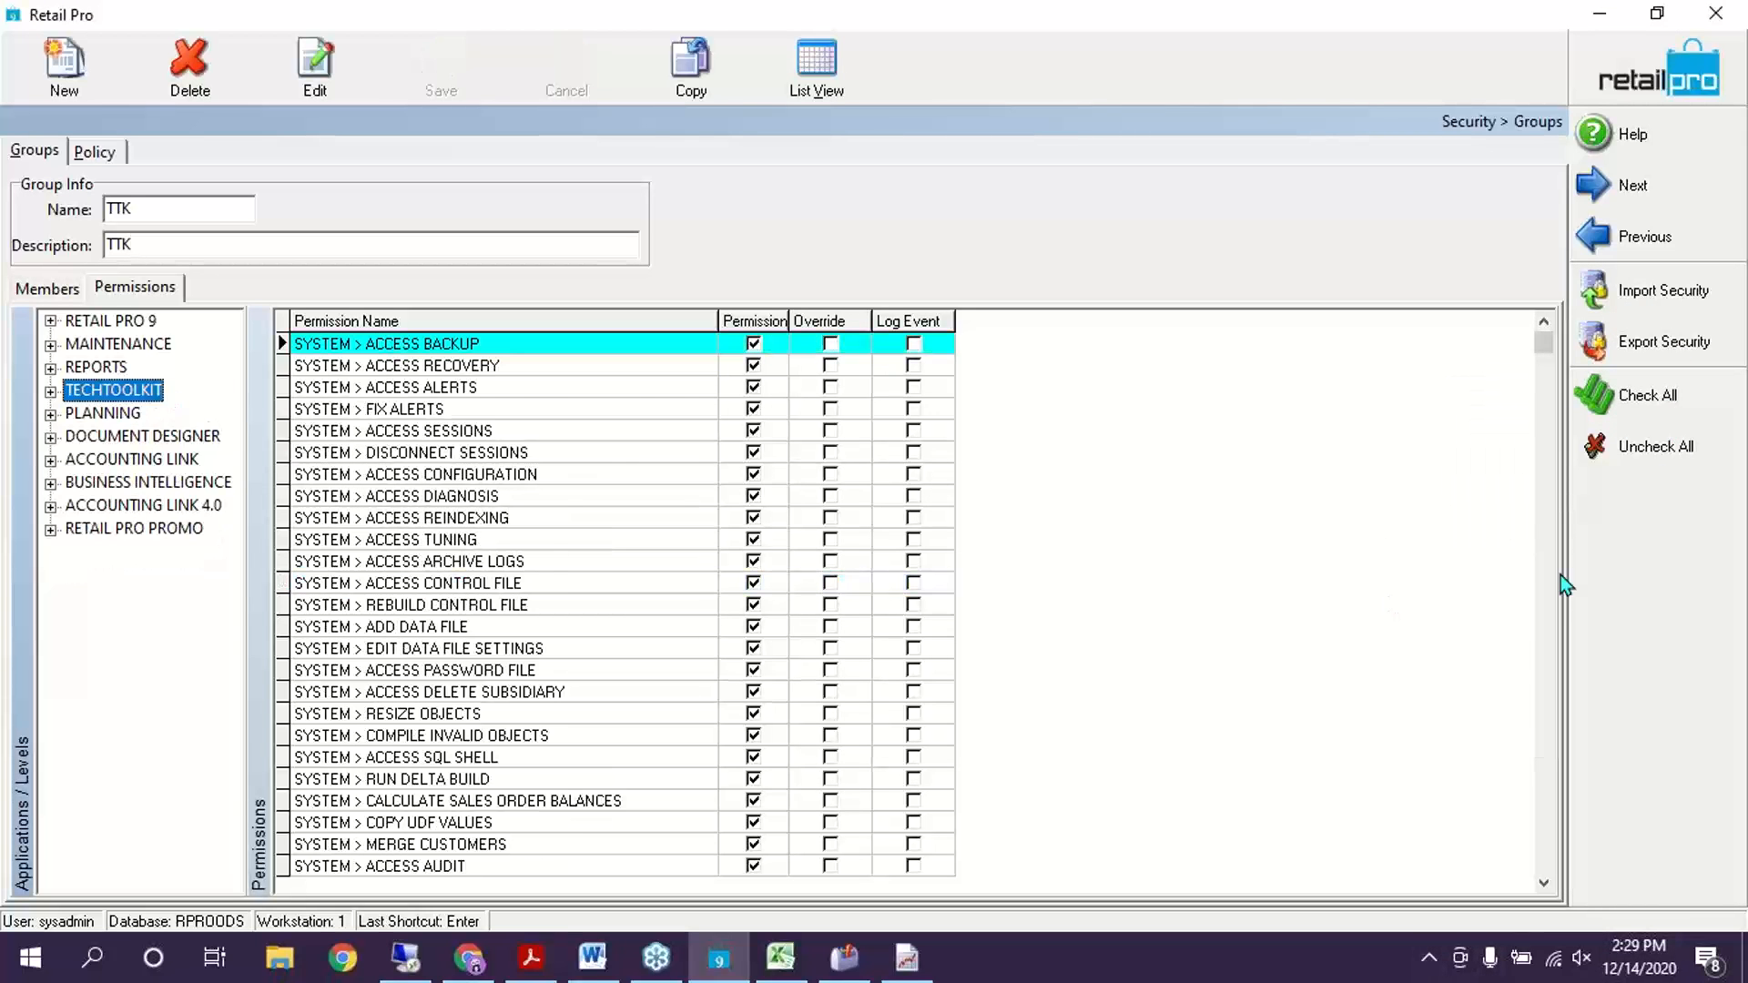
pyautogui.click(1646, 413)
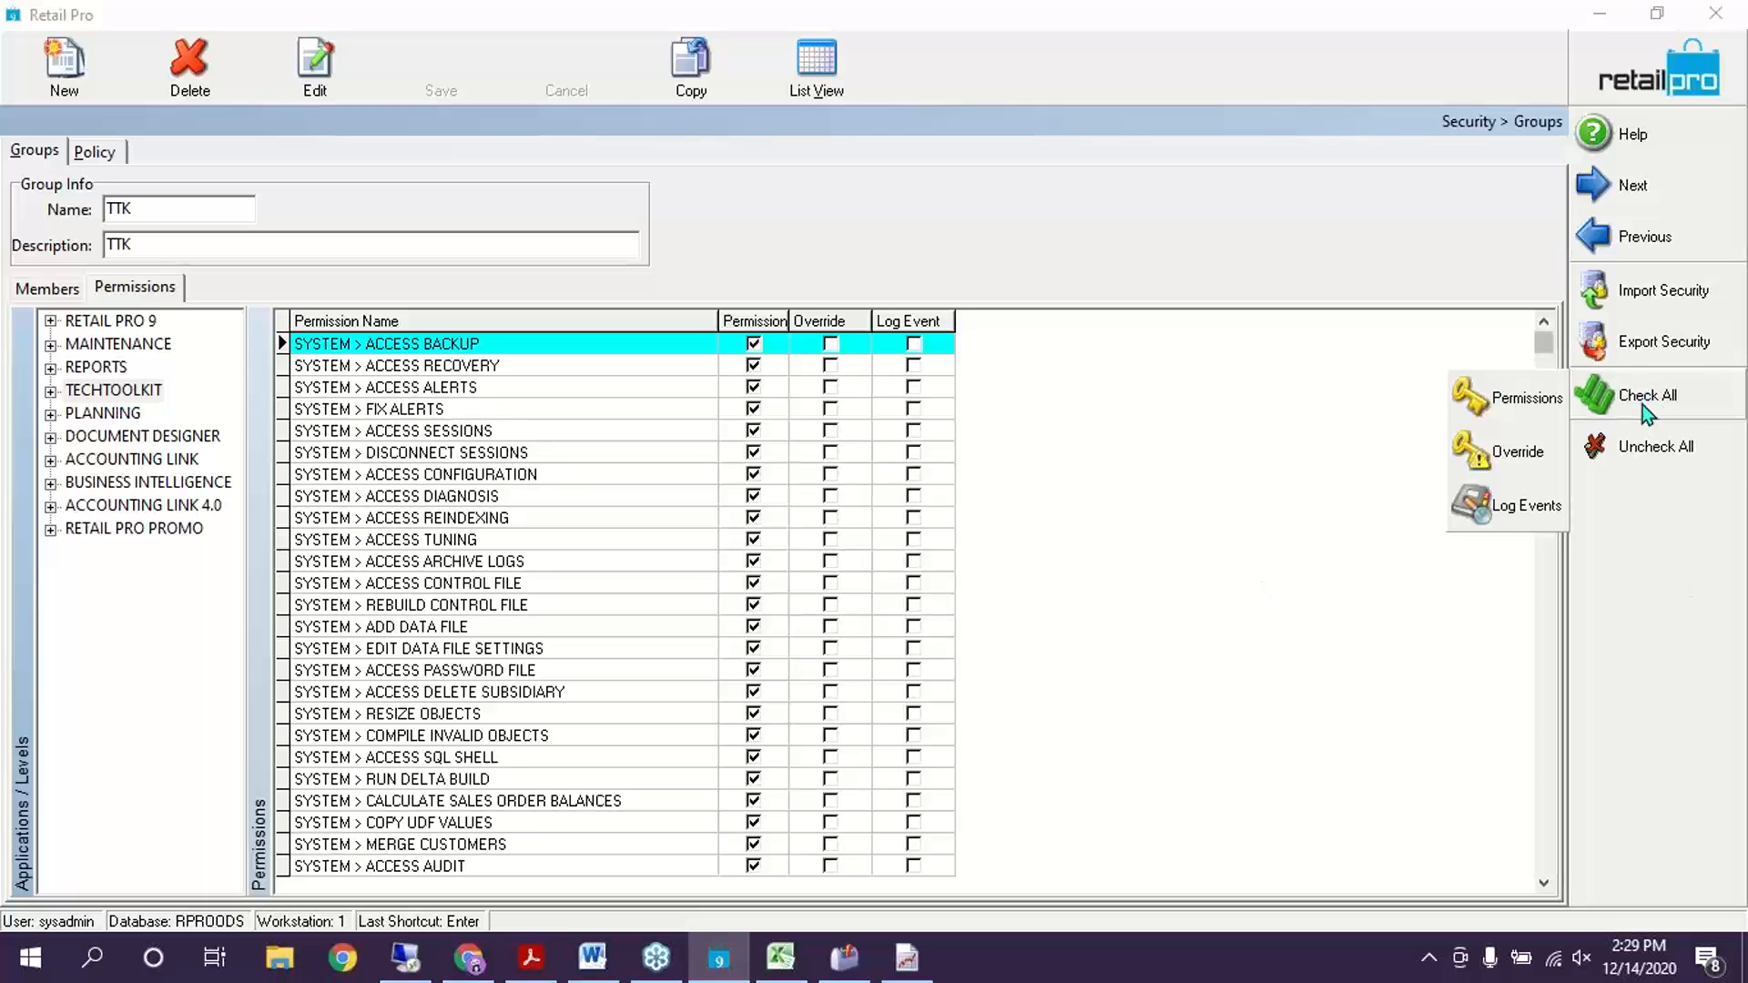
pyautogui.click(1564, 406)
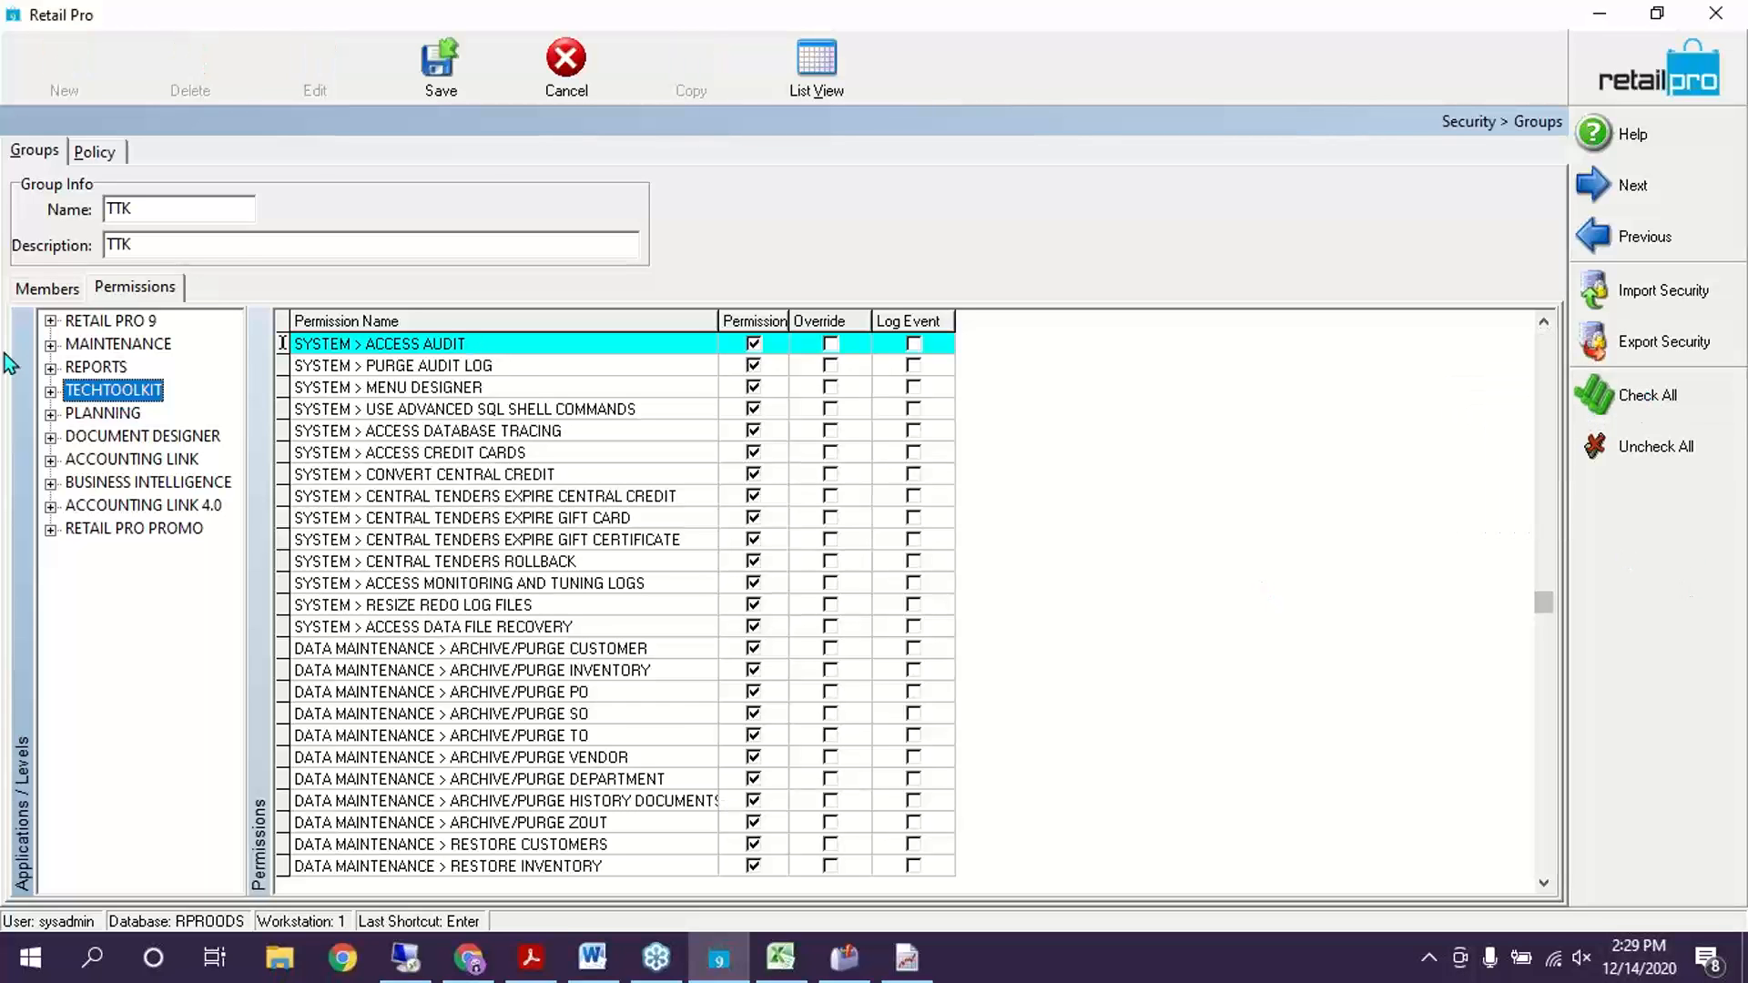
# Untick Data Maintenance's CENTRAL TENDERS permission and save the TTK group
pyautogui.click(51, 391)
pyautogui.click(139, 417)
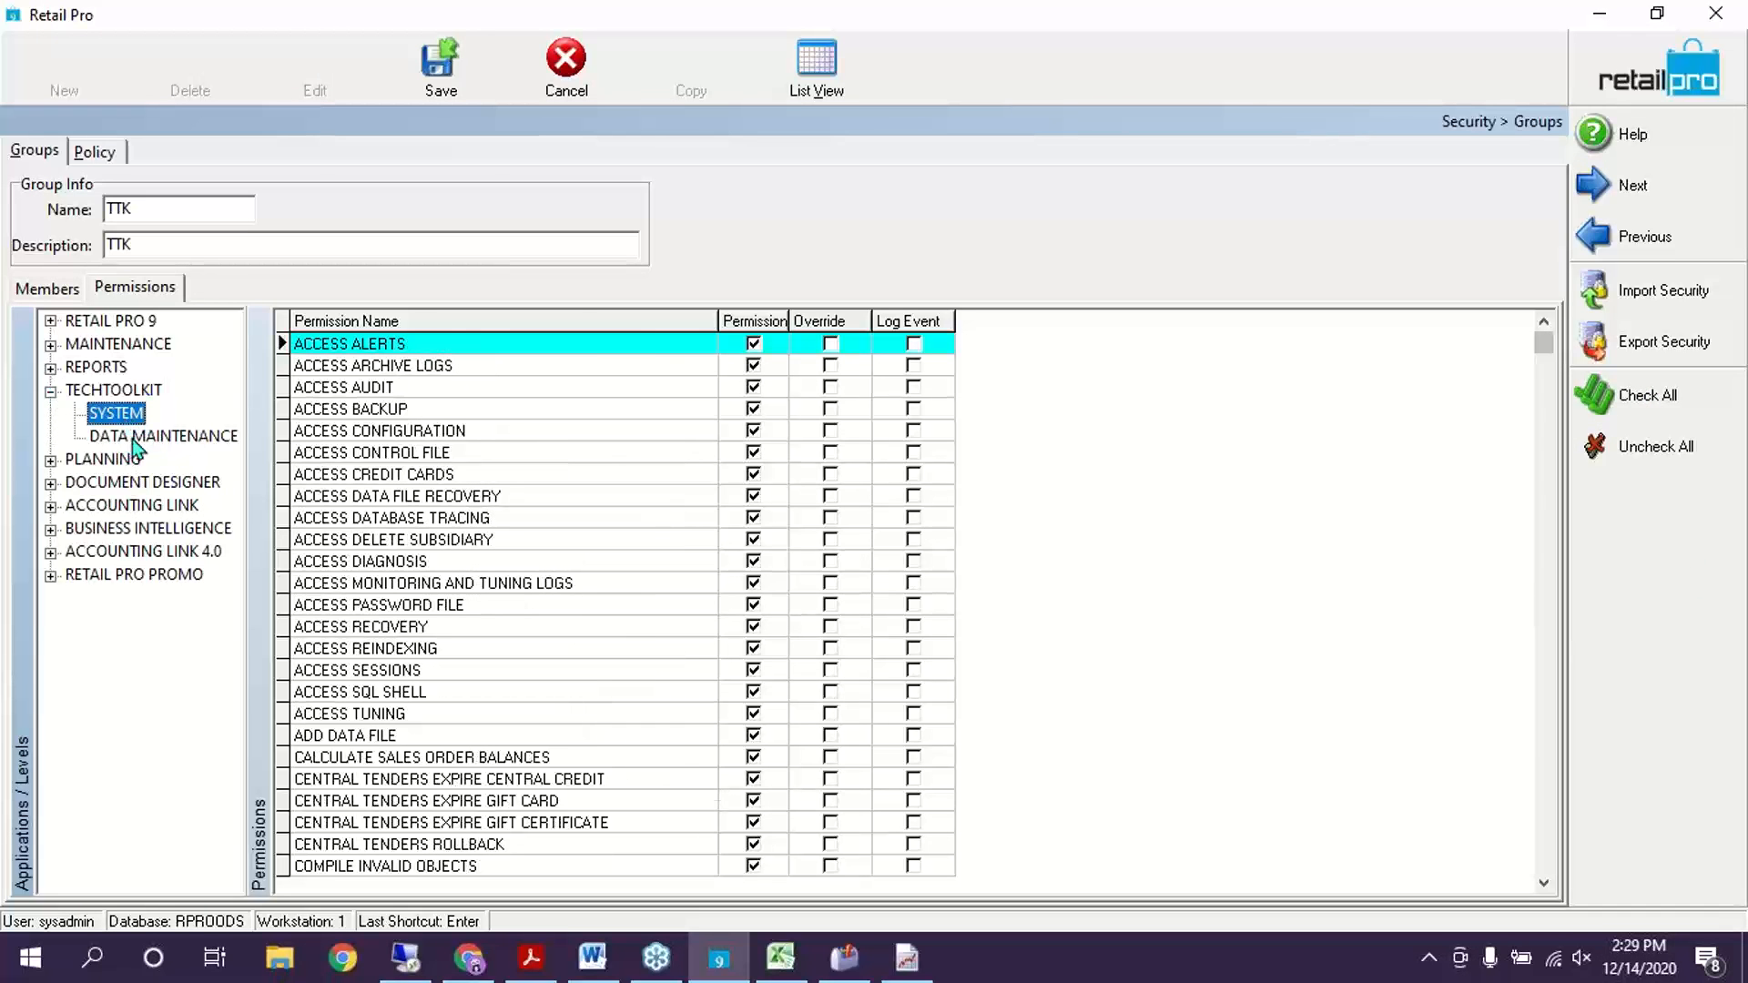
pyautogui.click(134, 438)
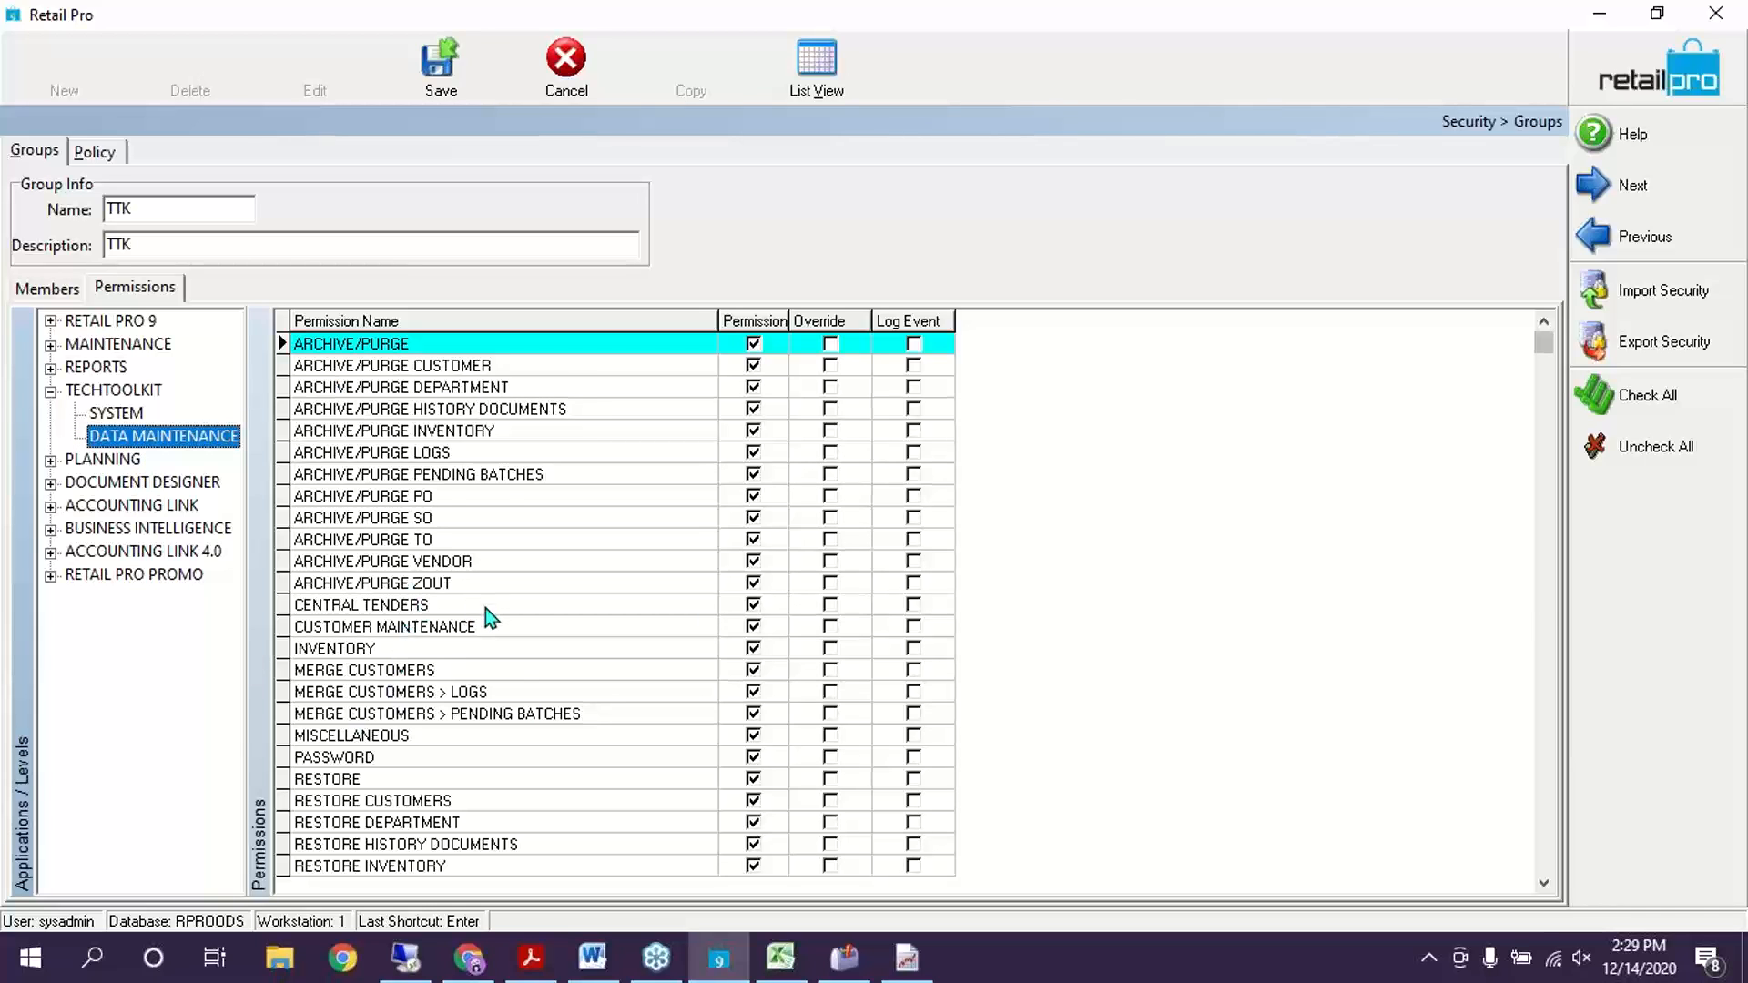
pyautogui.click(769, 606)
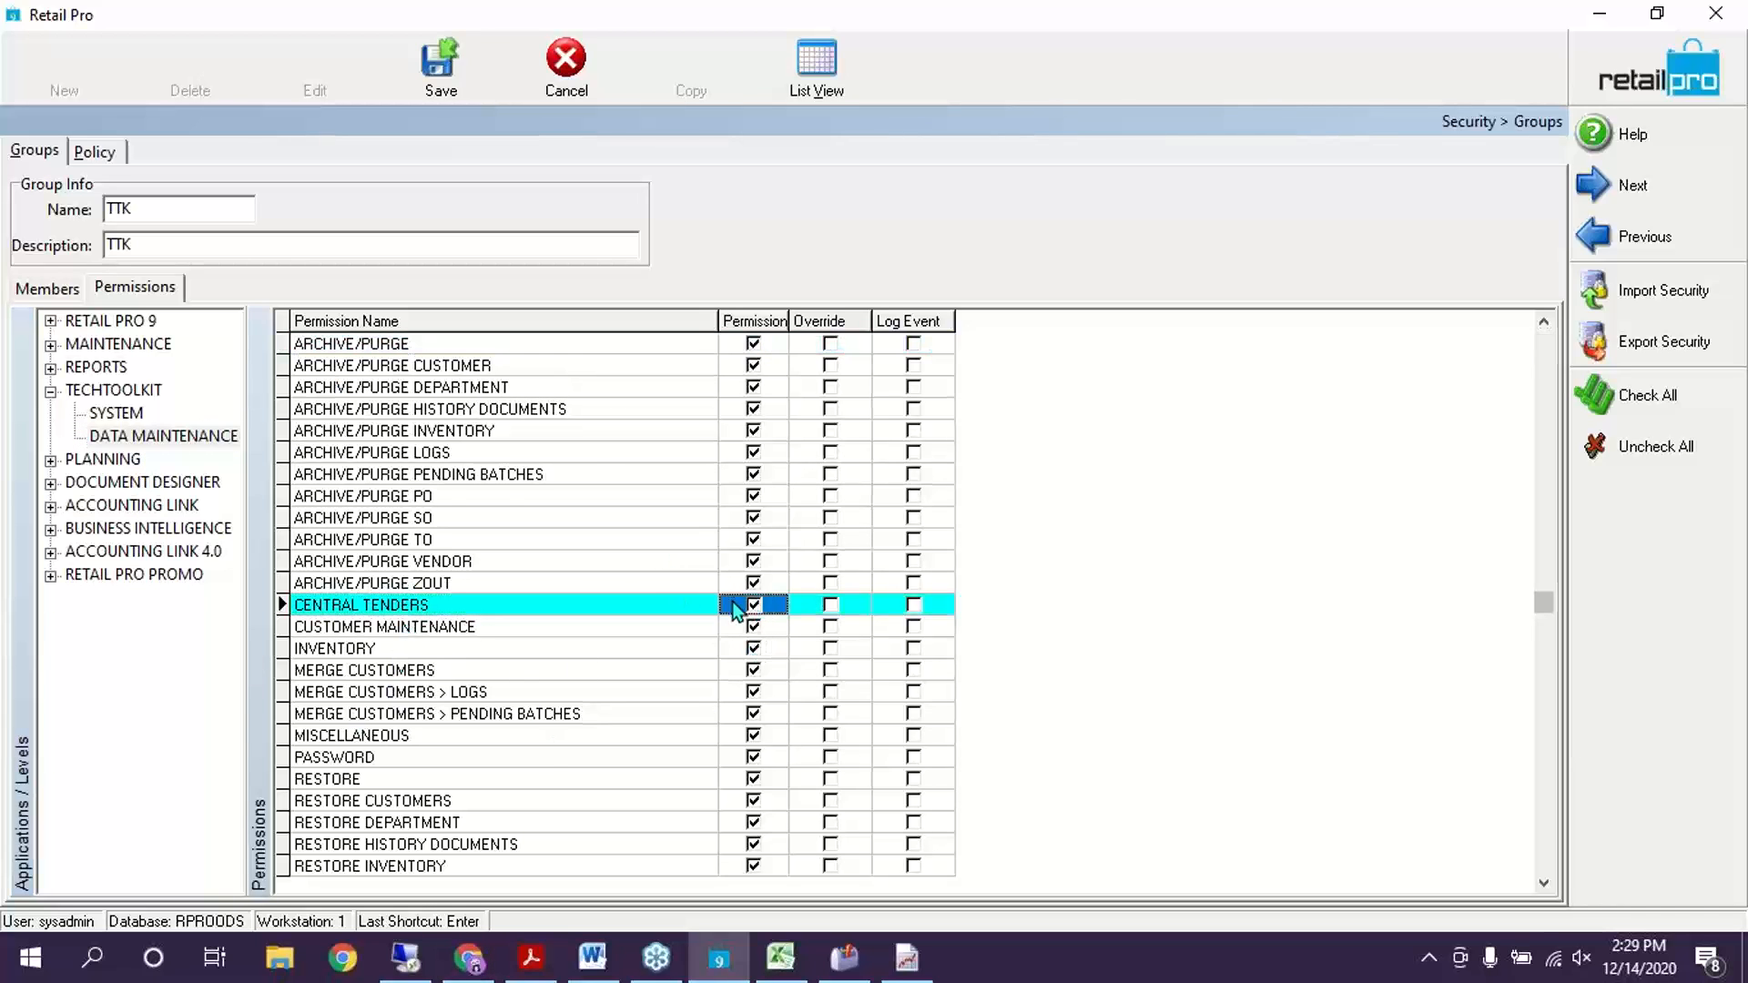
pyautogui.click(736, 606)
pyautogui.click(441, 91)
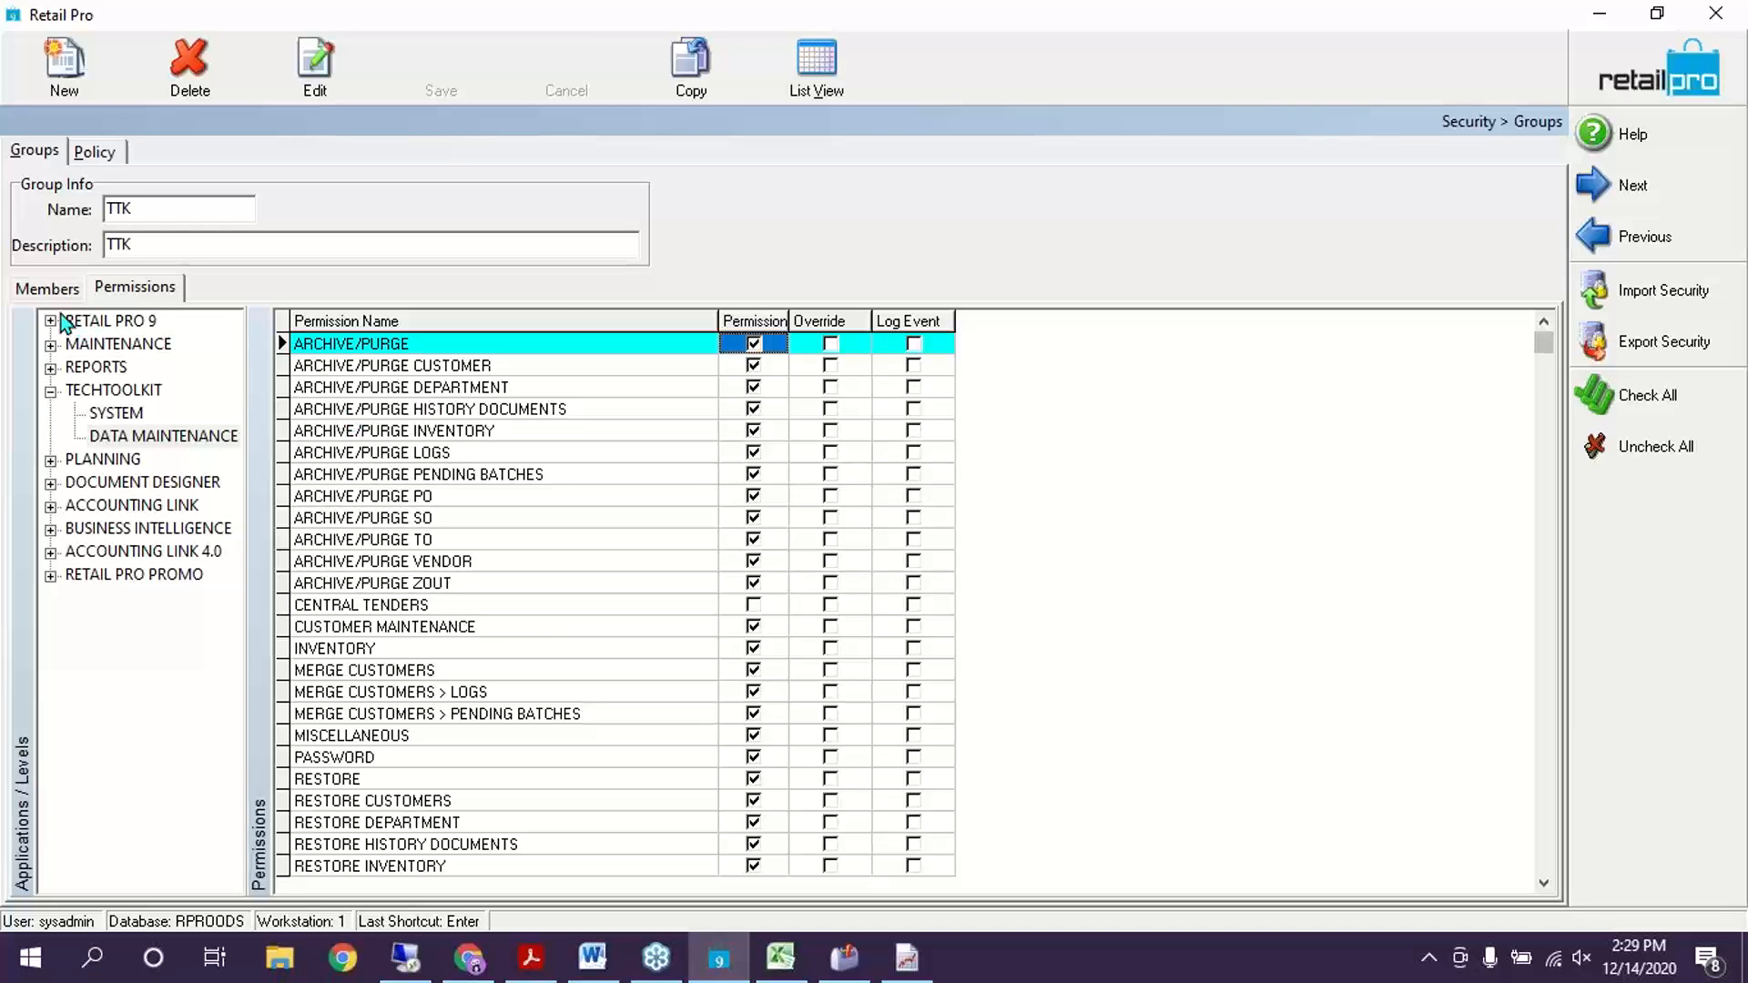
pyautogui.click(48, 289)
# Move the selected user into TTK's Group Members and save the membership
pyautogui.click(54, 390)
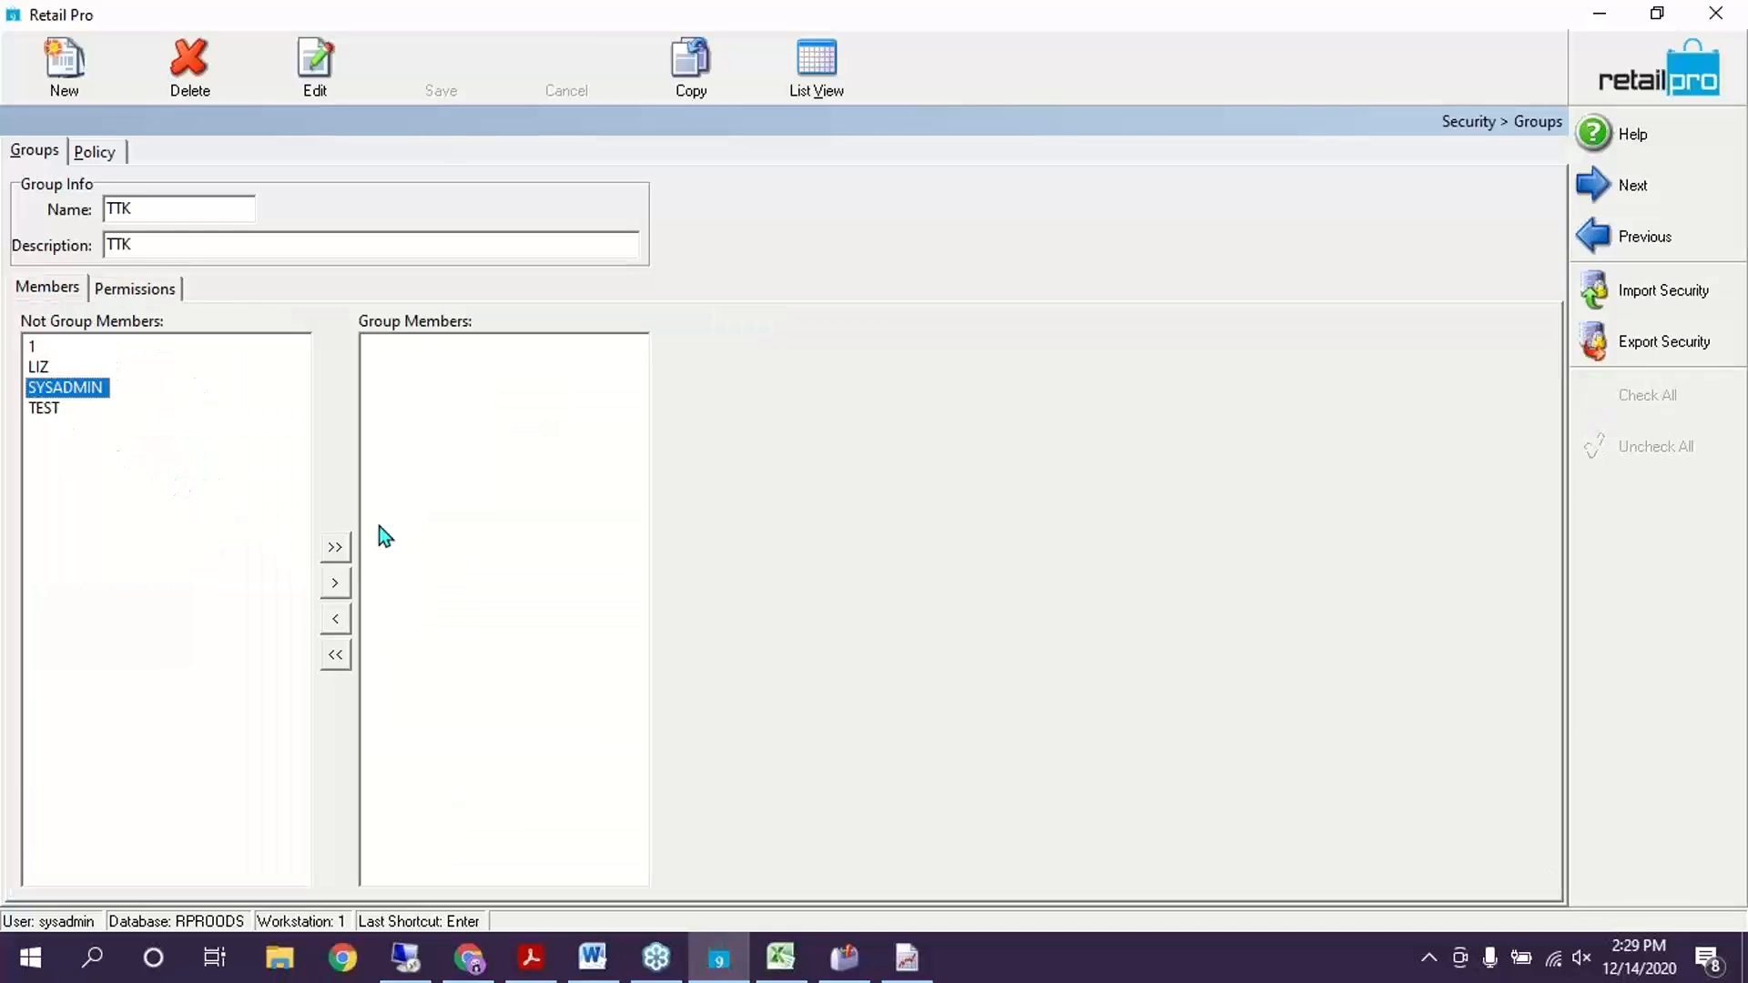
pyautogui.click(41, 368)
pyautogui.click(339, 588)
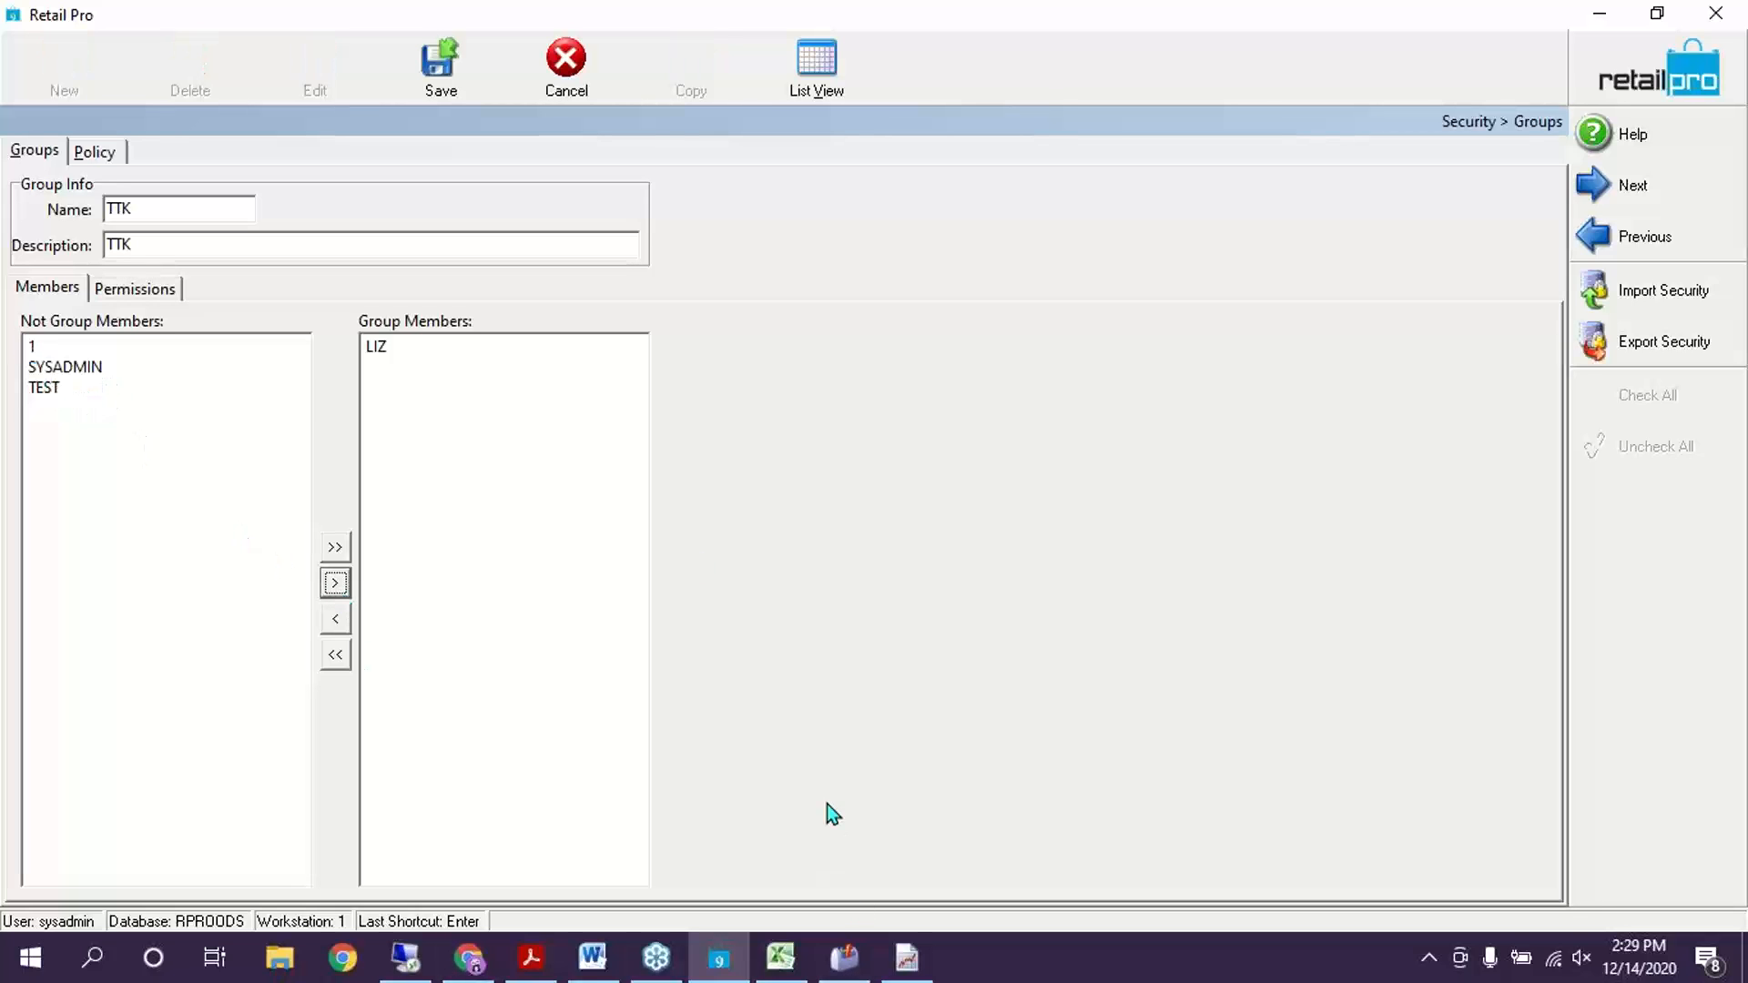
pyautogui.click(435, 60)
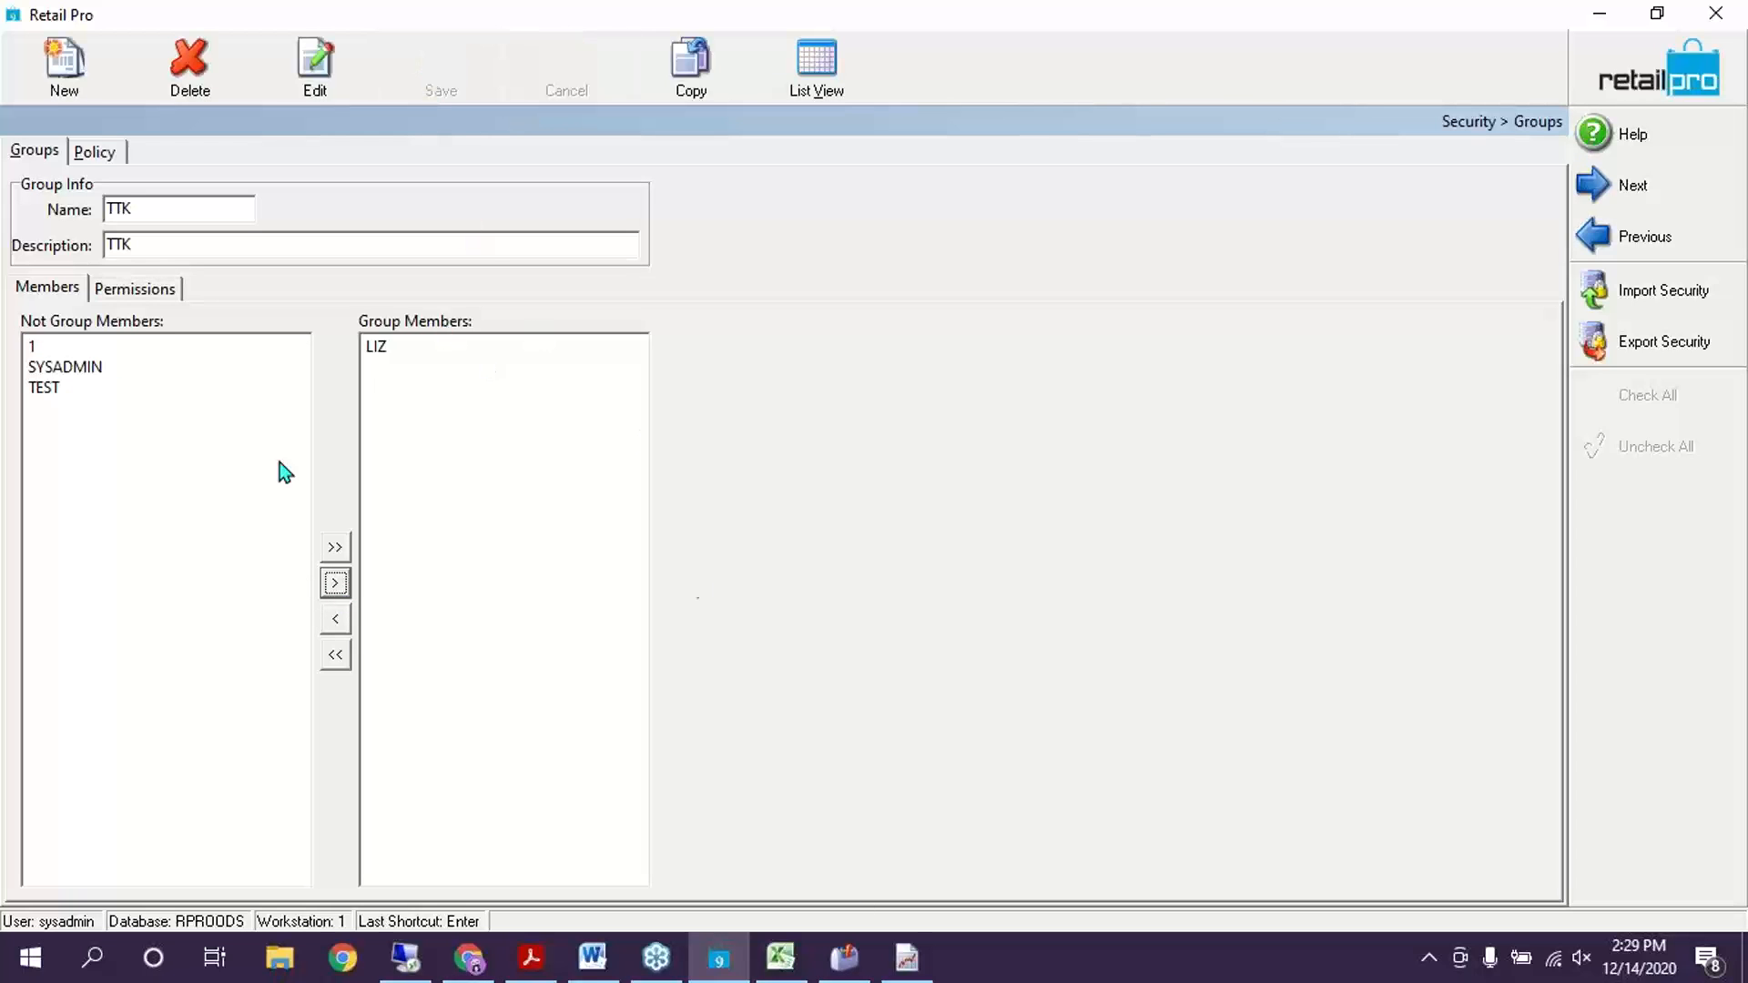
# Leave Security Groups and return to the Retail Pro home screen
pyautogui.click(237, 358)
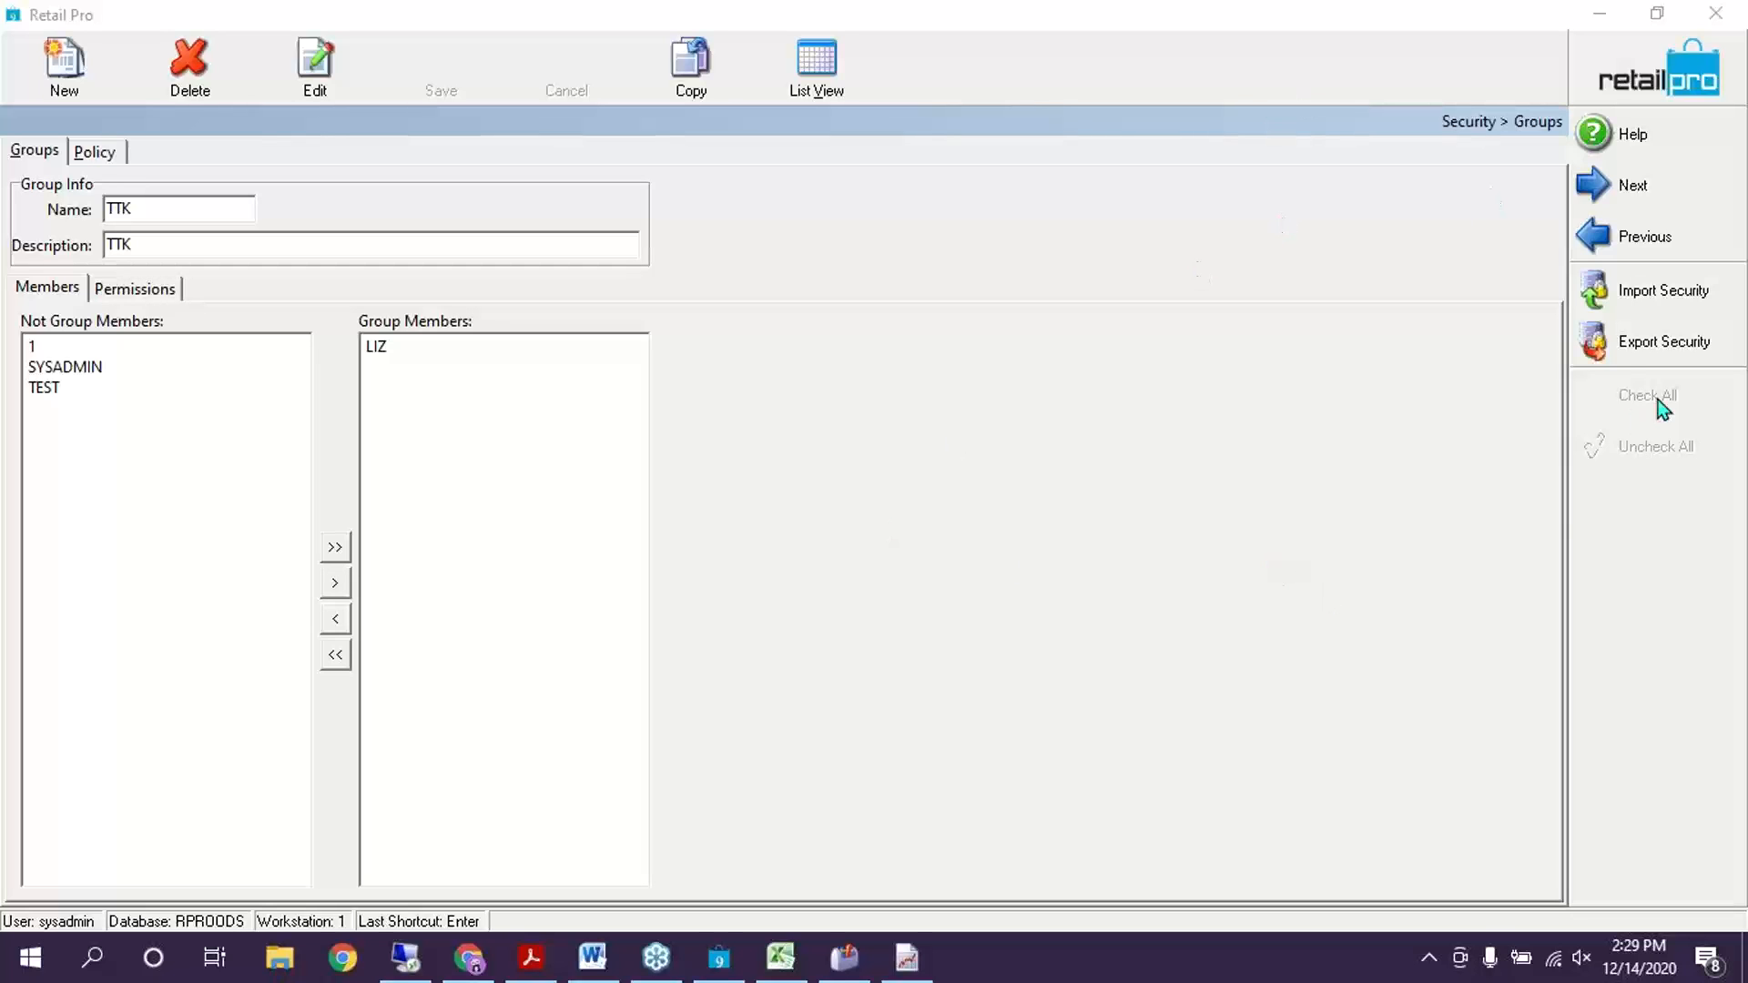
pyautogui.click(503, 8)
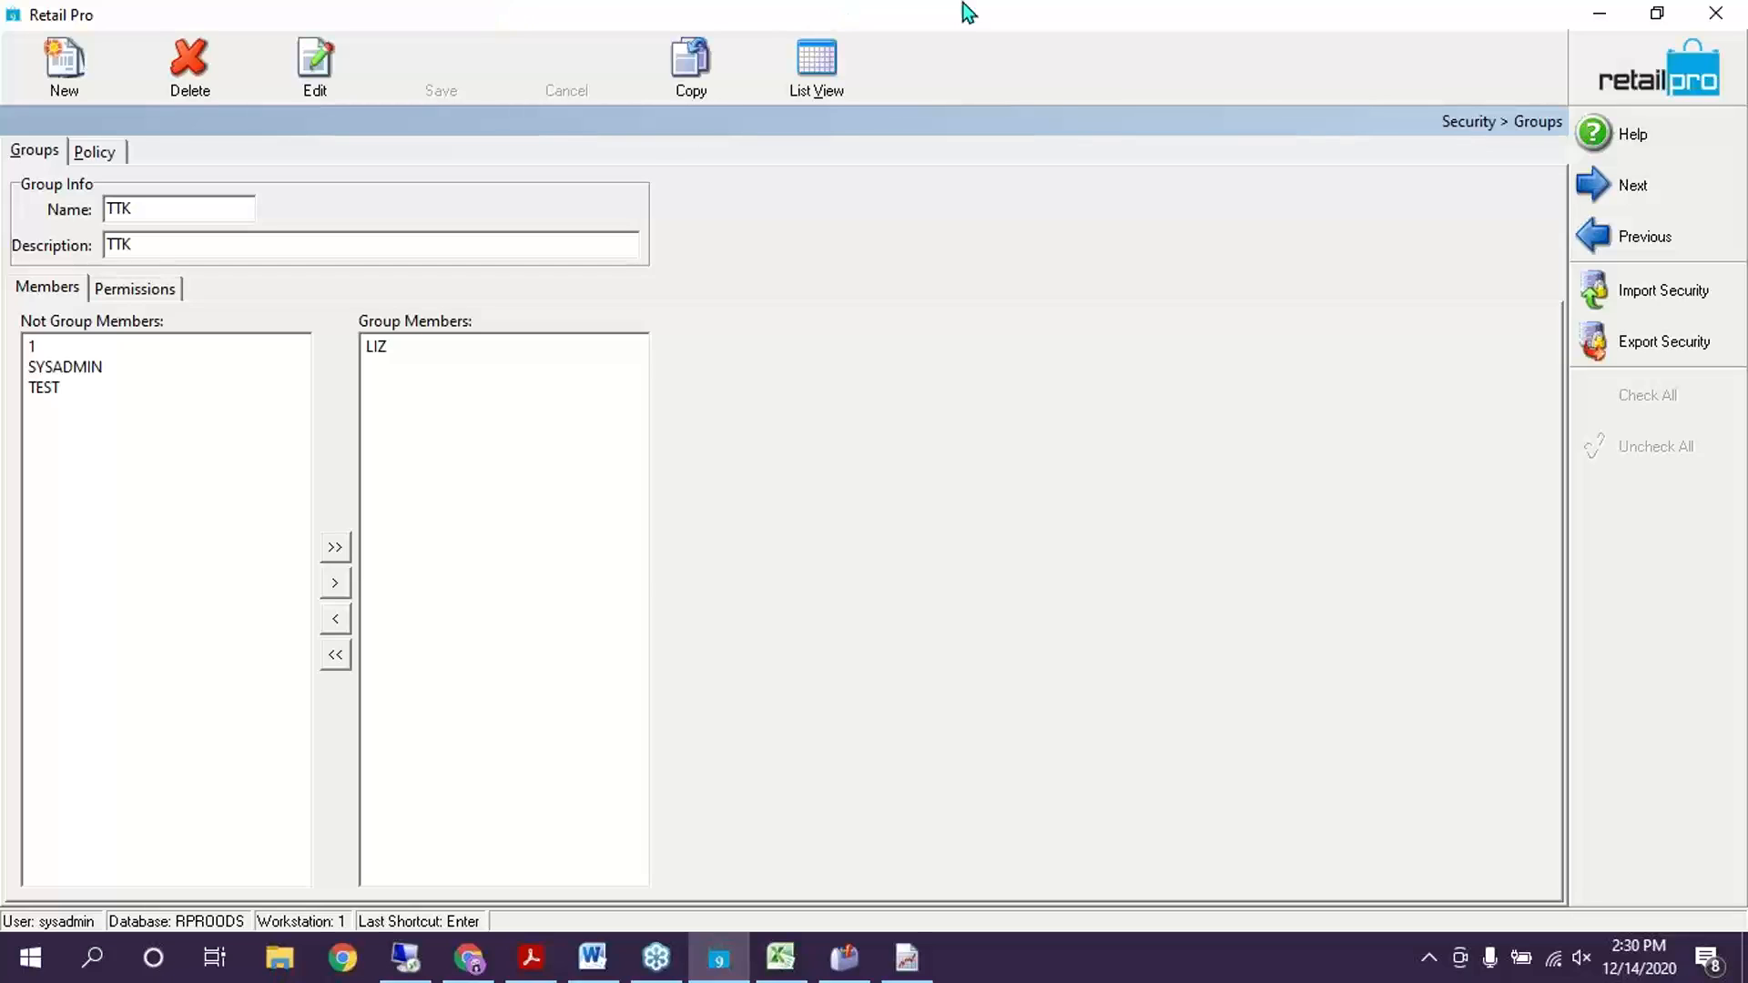
pyautogui.click(1631, 69)
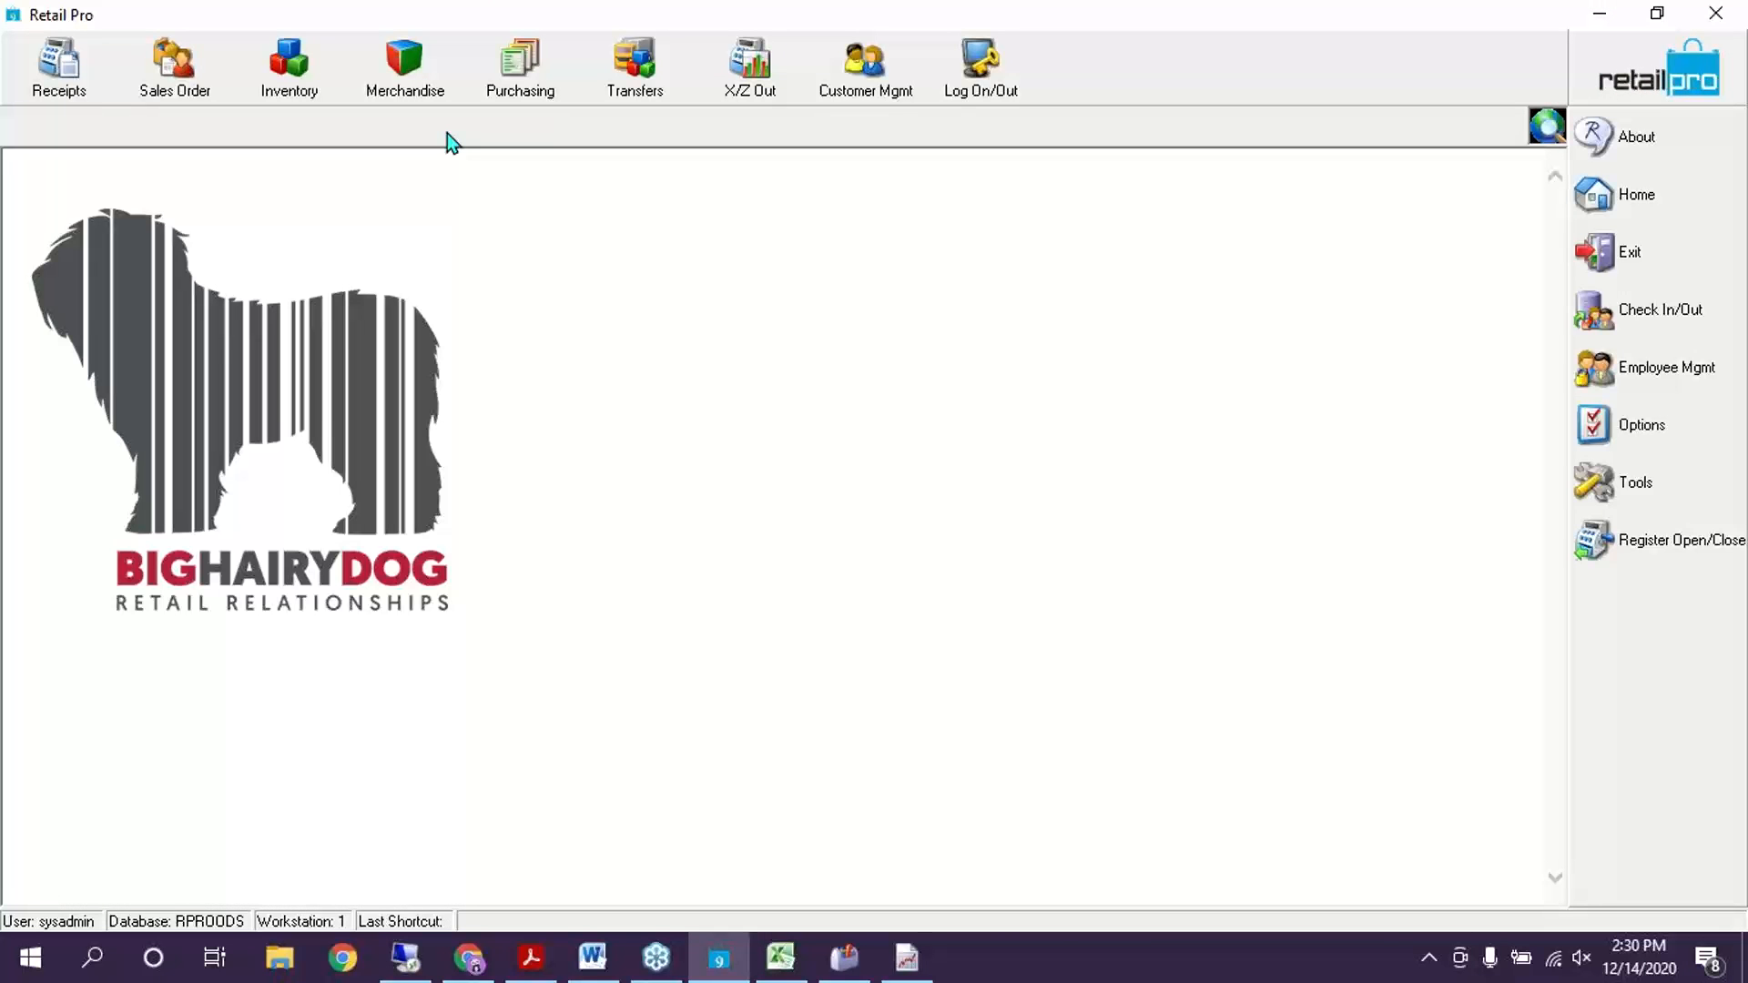
# Open the Employees list and select the TTK member's row
pyautogui.click(1708, 379)
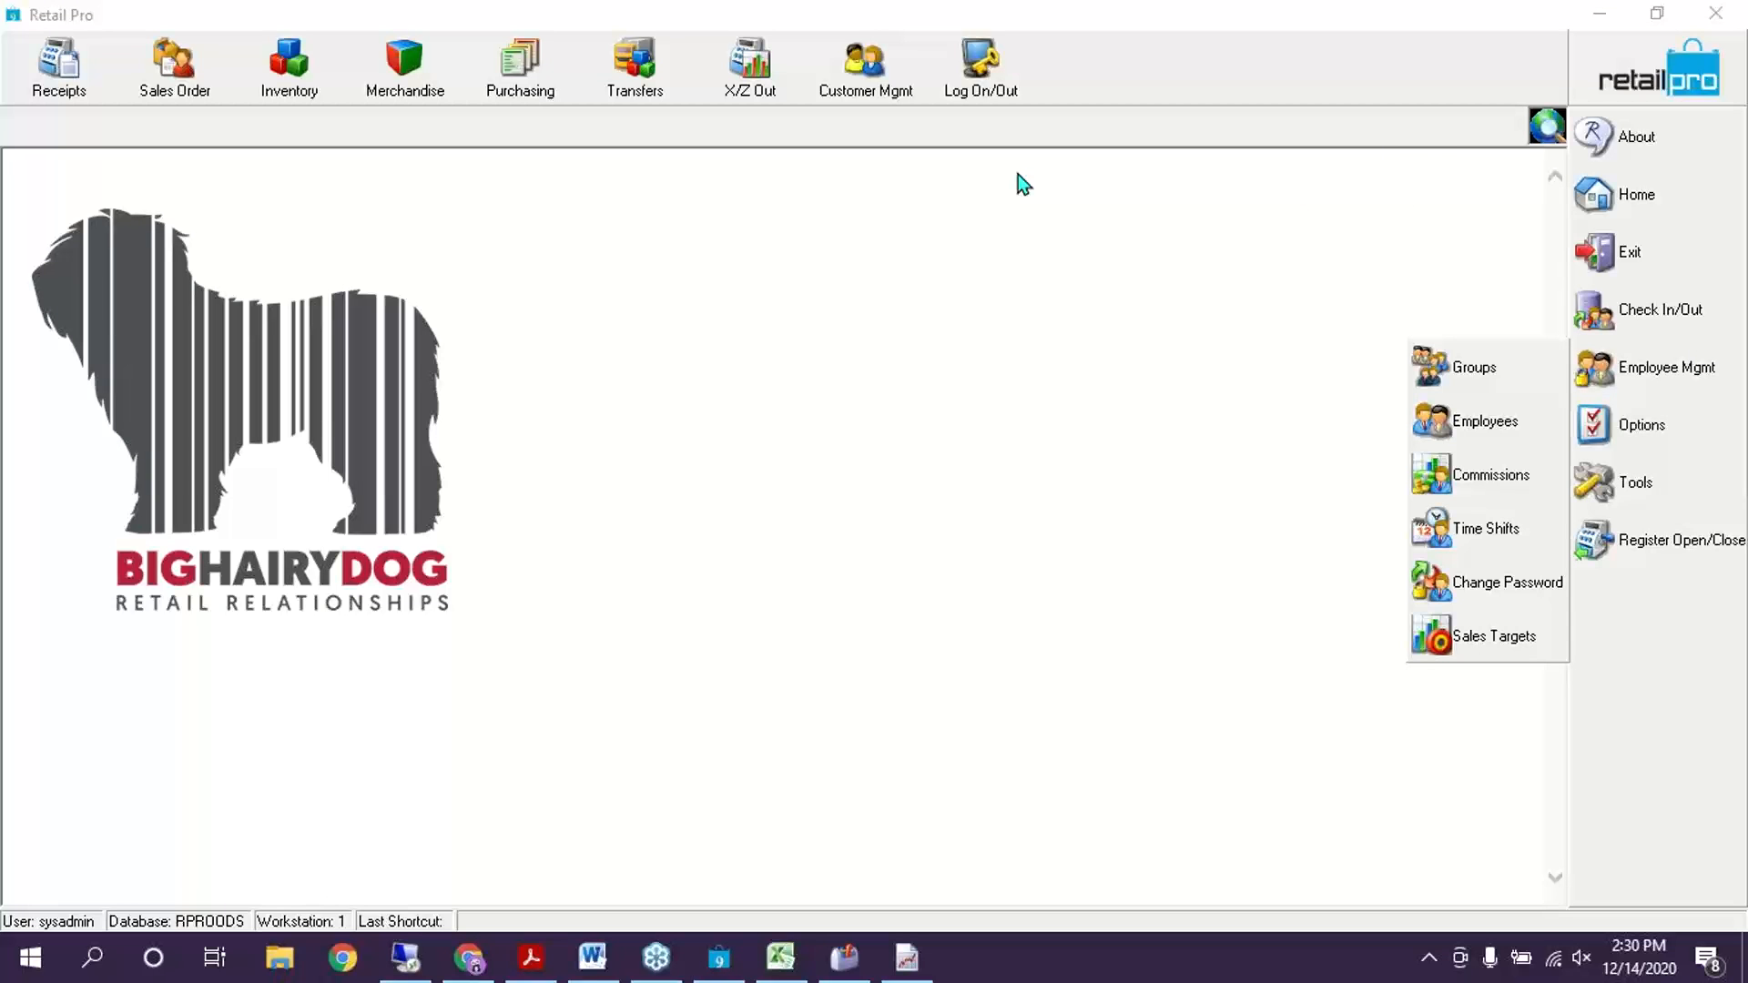
pyautogui.click(1516, 429)
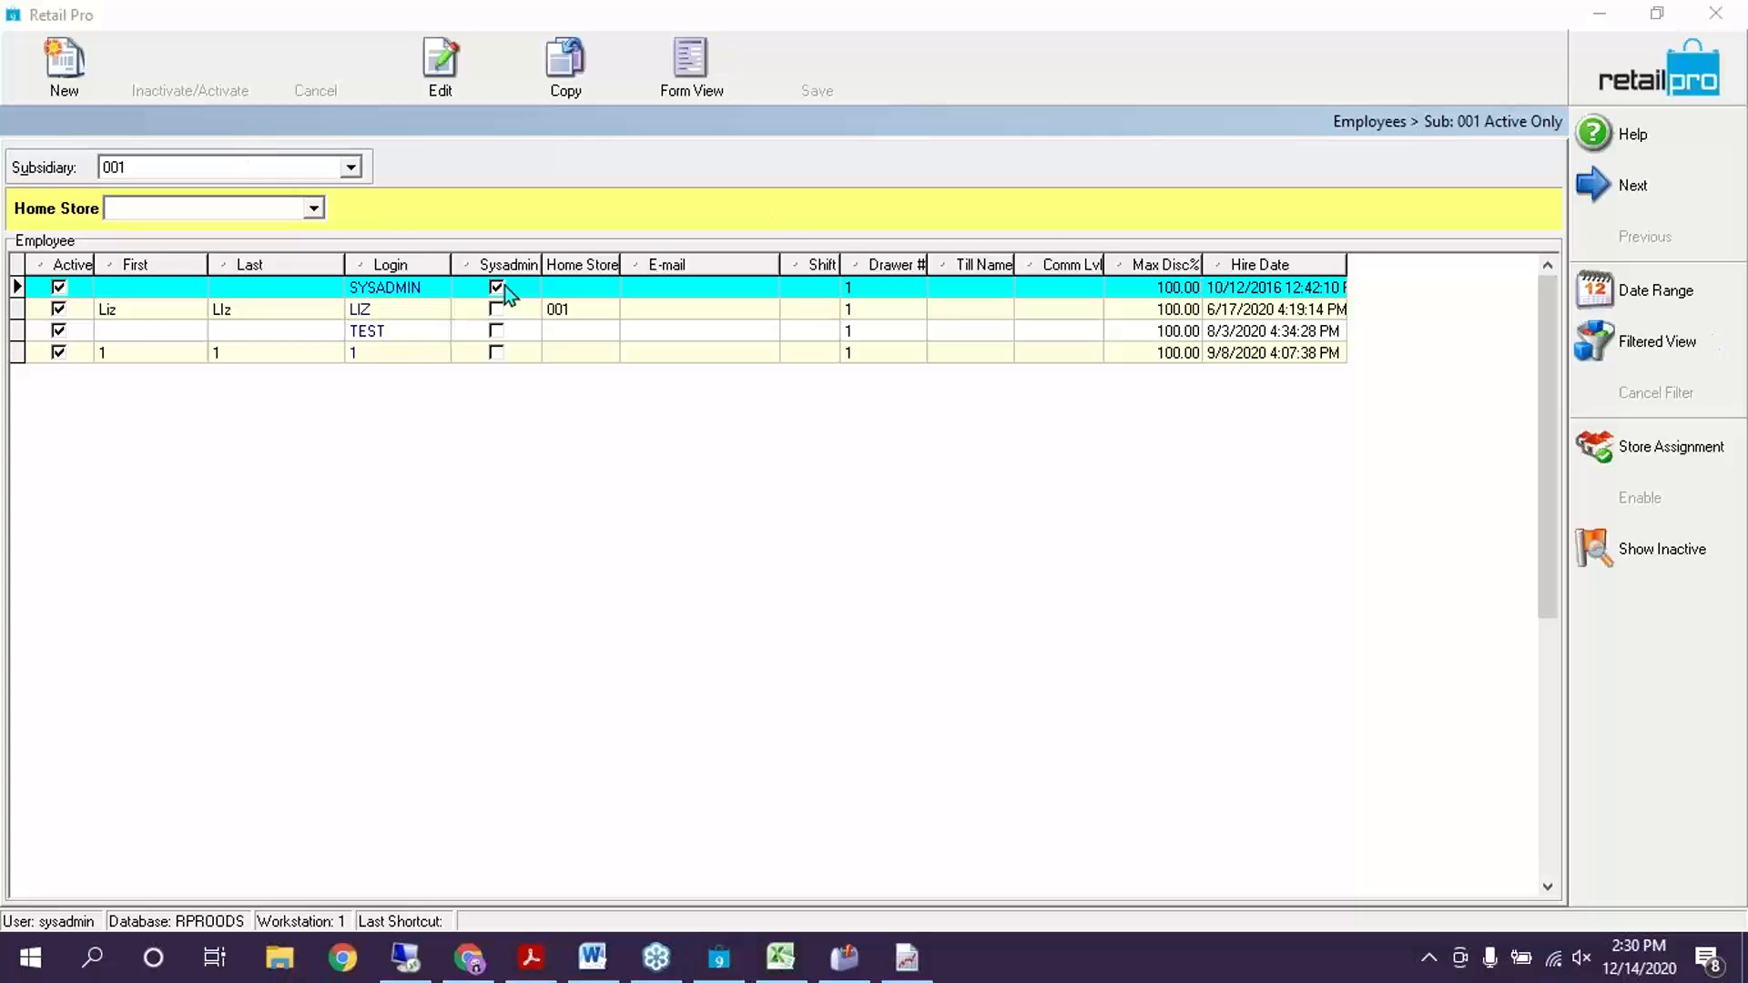
pyautogui.click(375, 311)
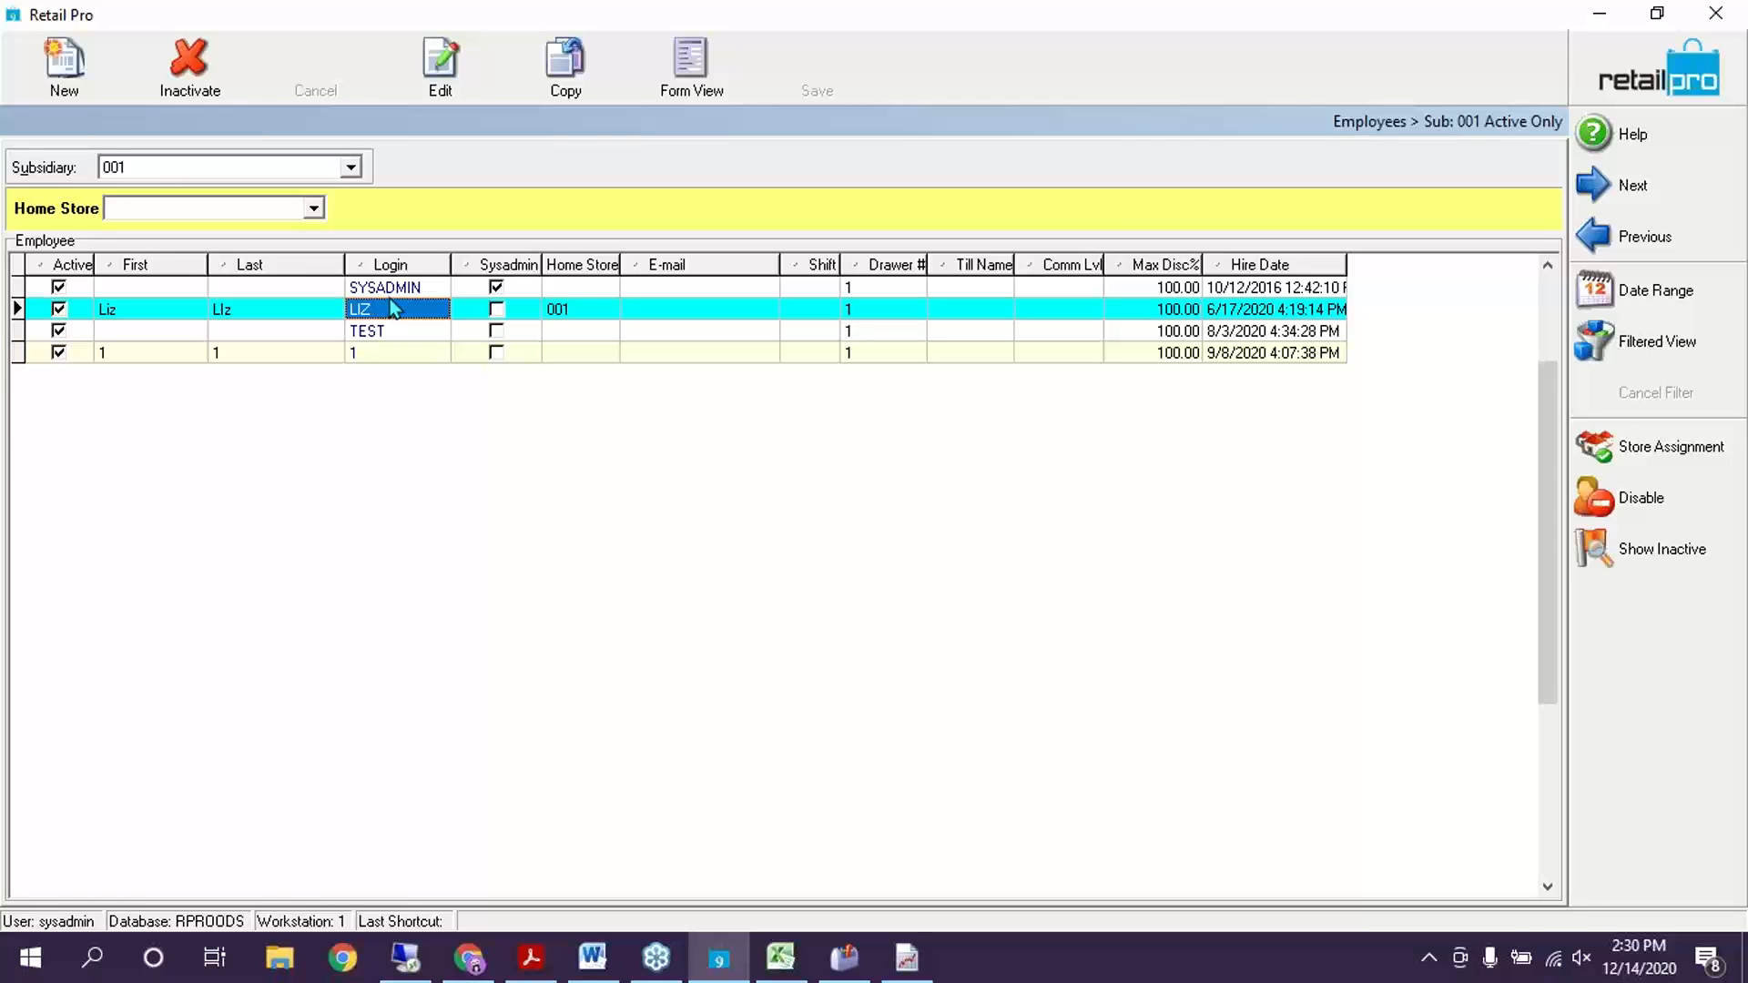
pyautogui.click(389, 288)
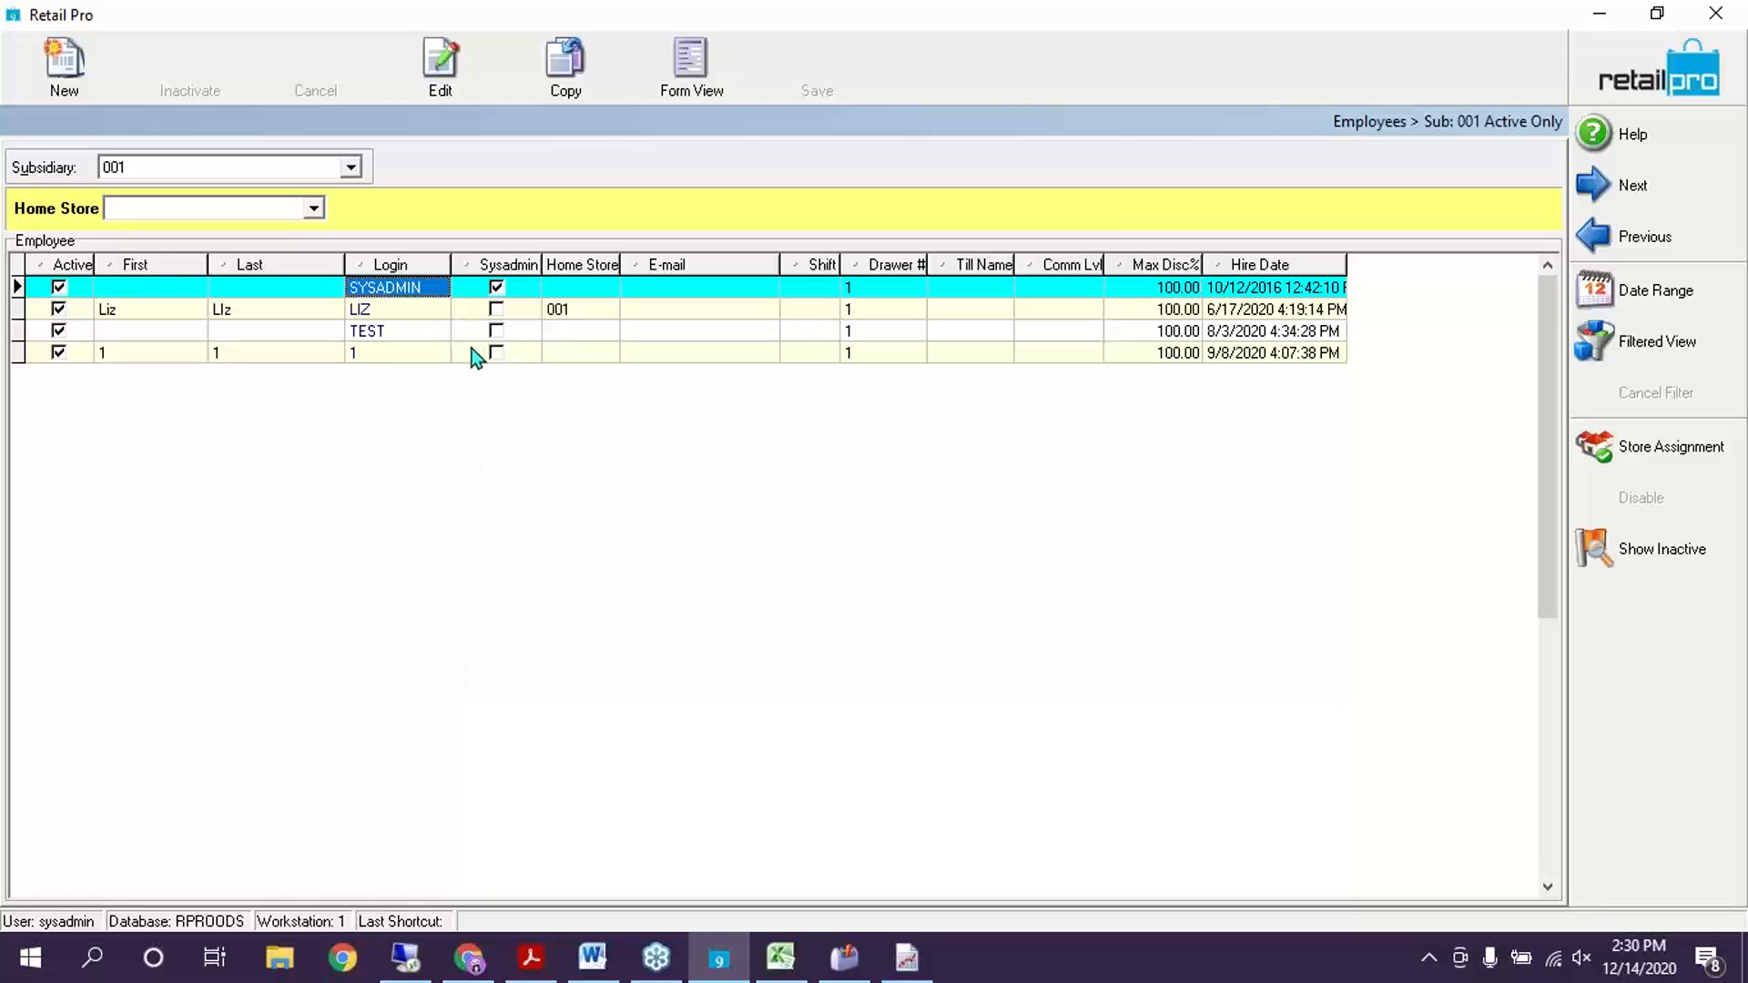
pyautogui.click(425, 335)
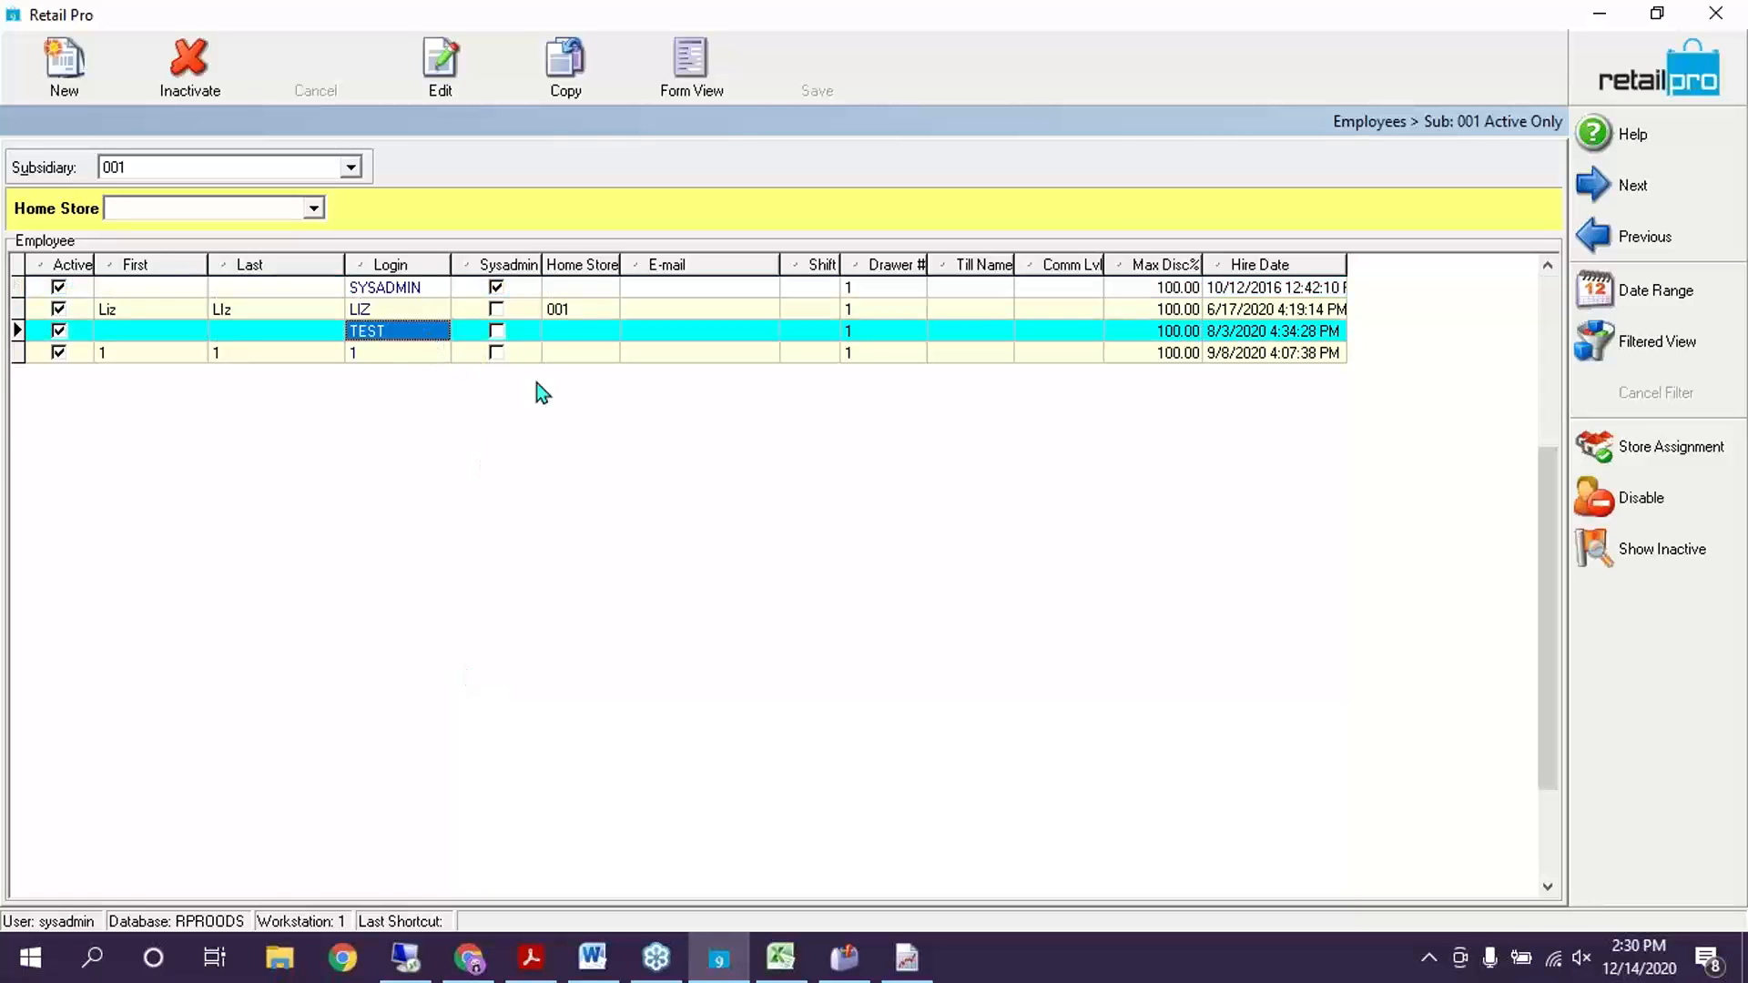
pyautogui.click(495, 310)
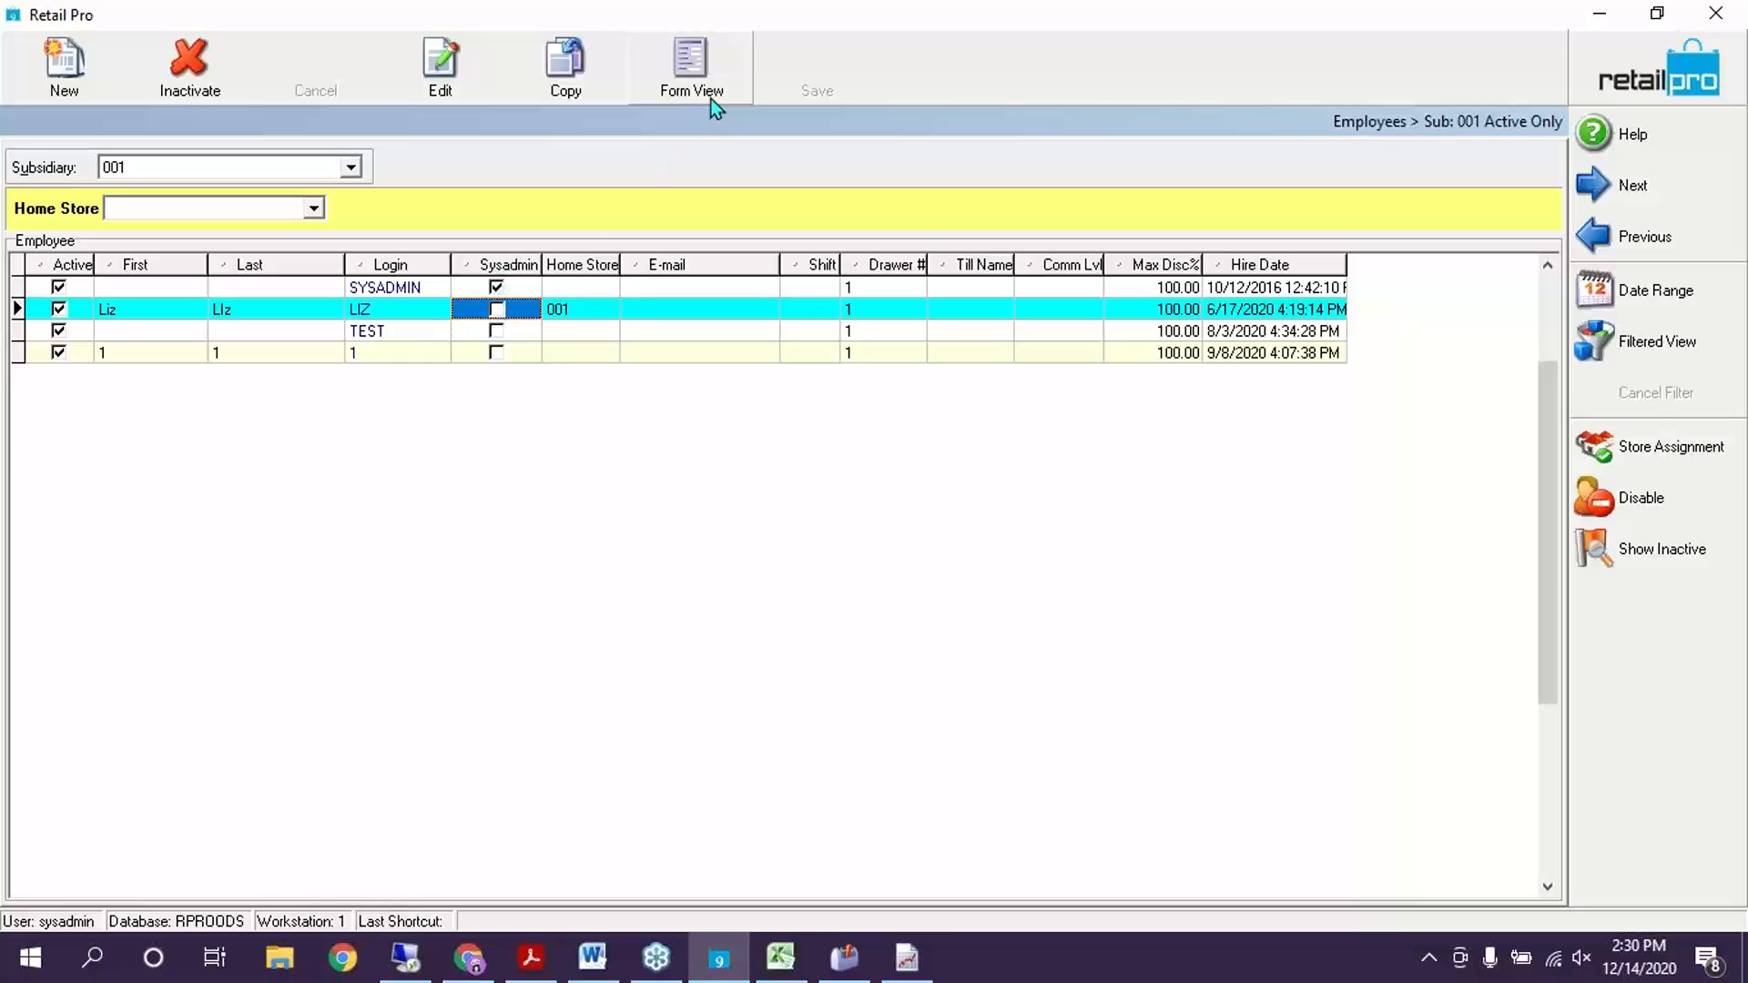
# Tick System Administrator for that employee, save, and return to the home screen
pyautogui.click(711, 96)
pyautogui.click(281, 550)
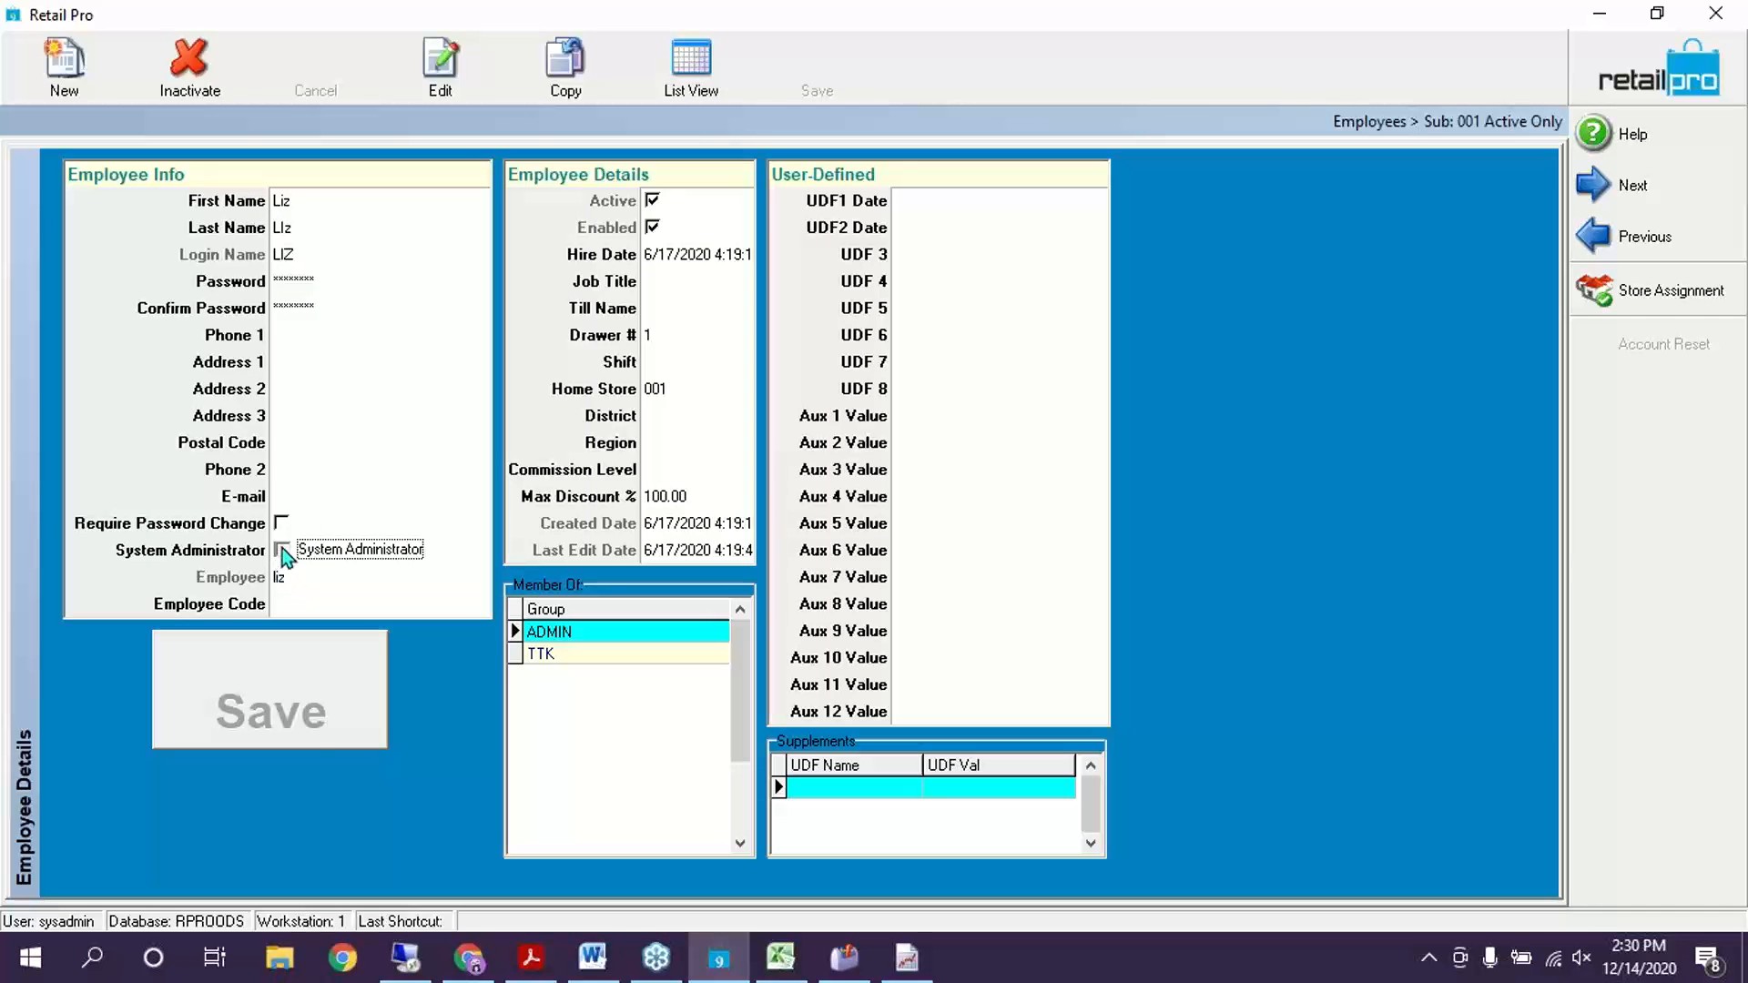
pyautogui.click(272, 679)
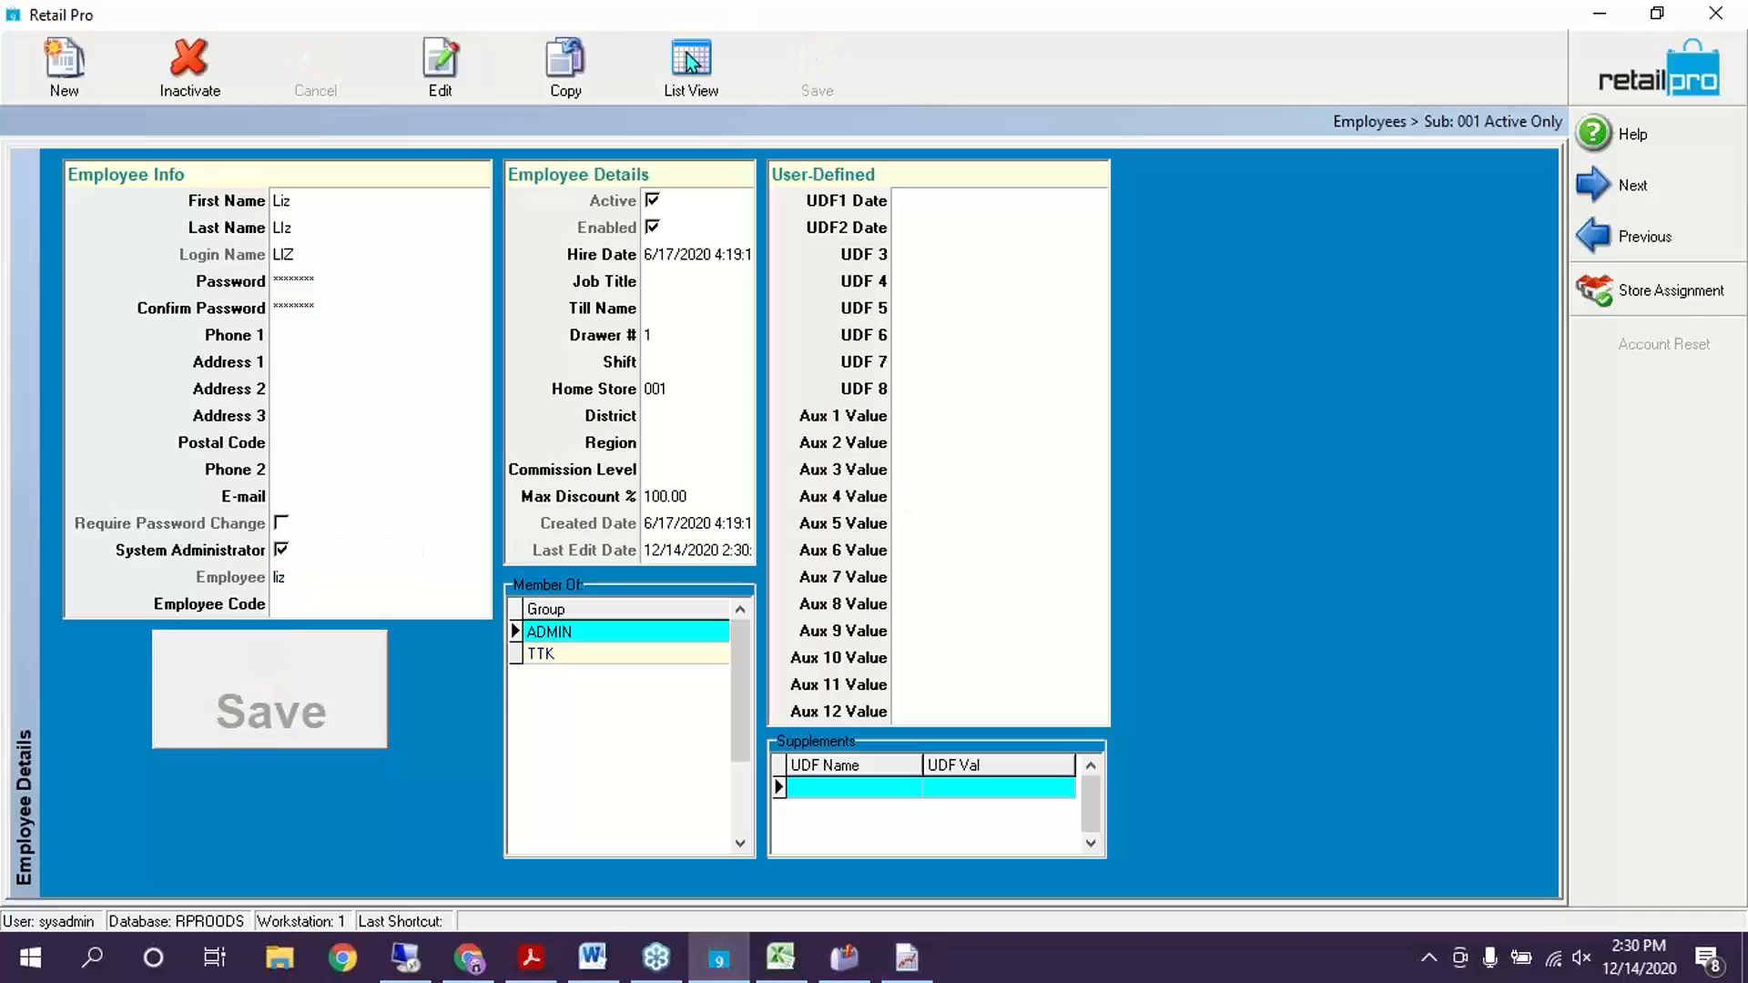
pyautogui.click(675, 63)
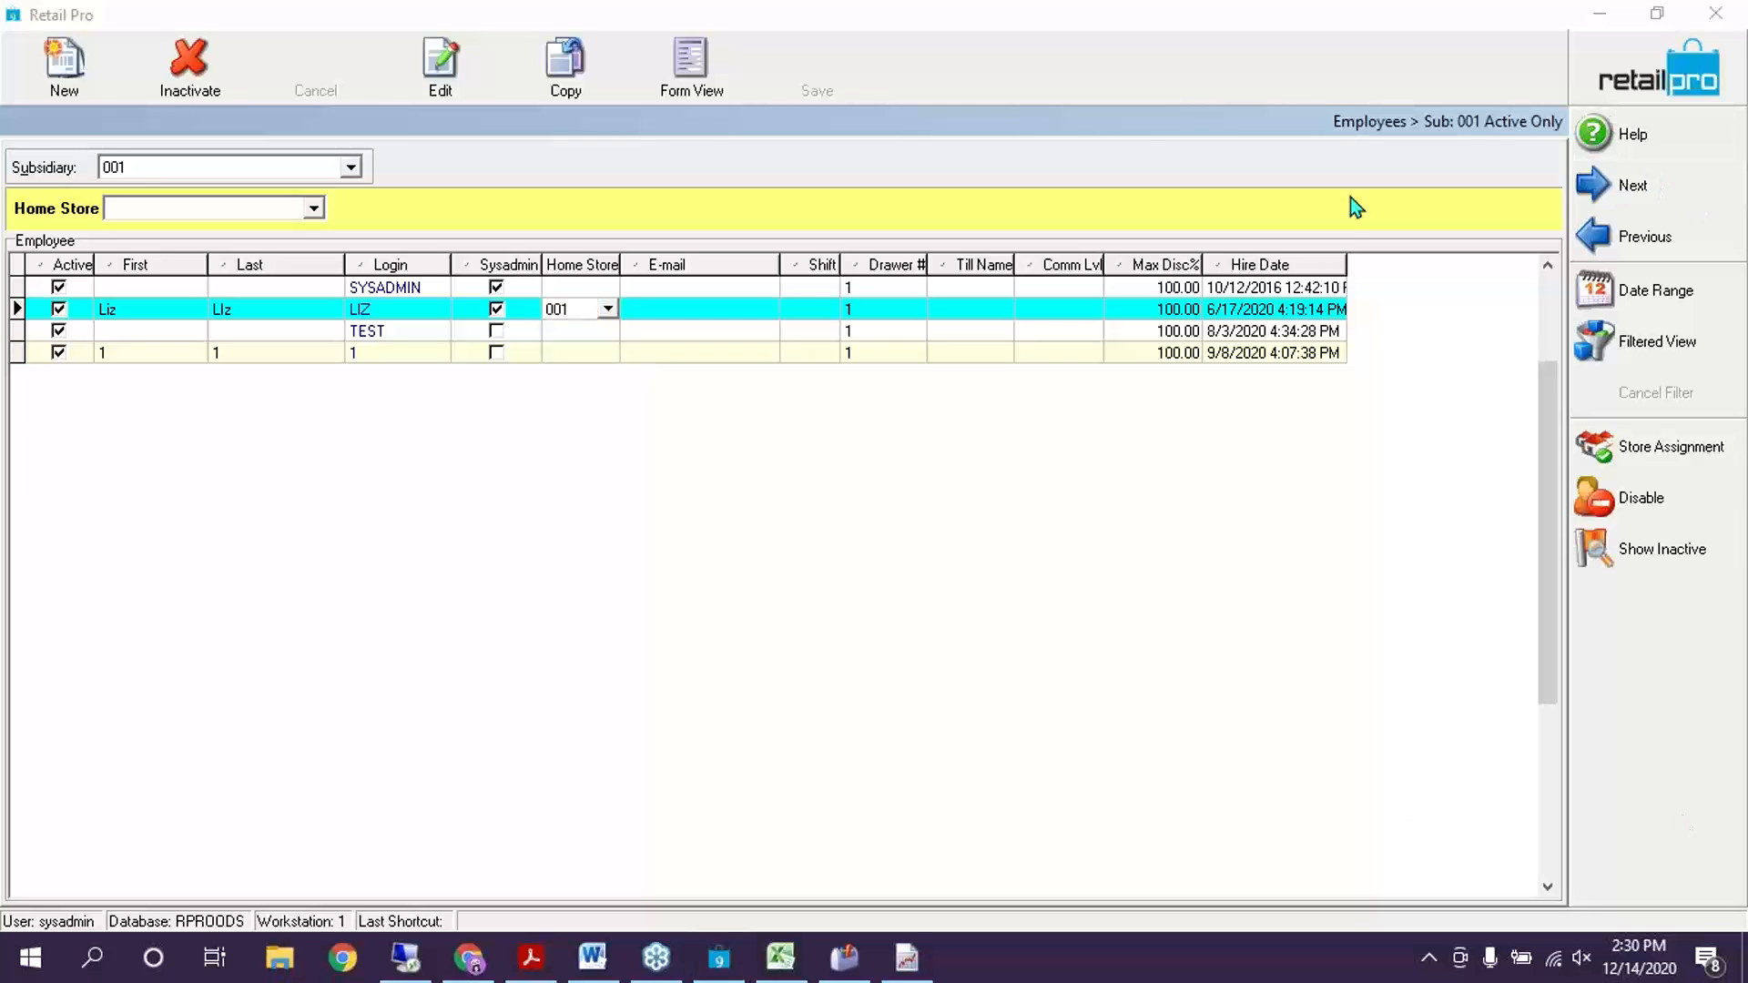
pyautogui.click(1657, 73)
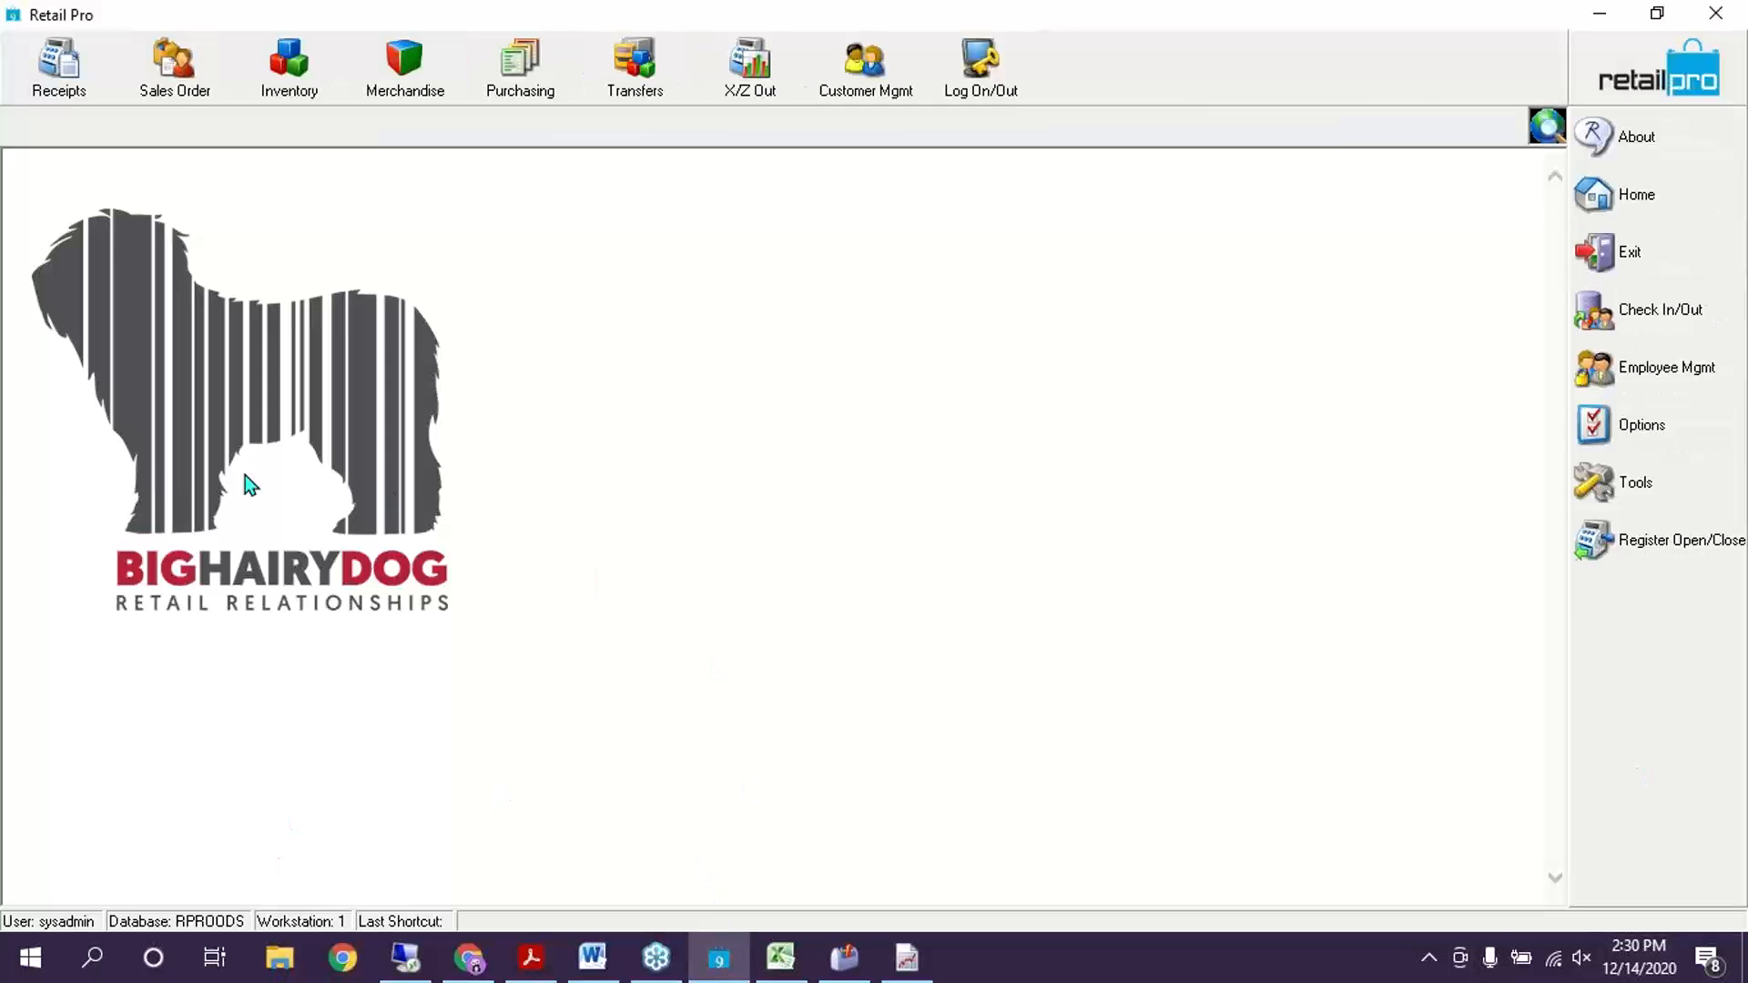